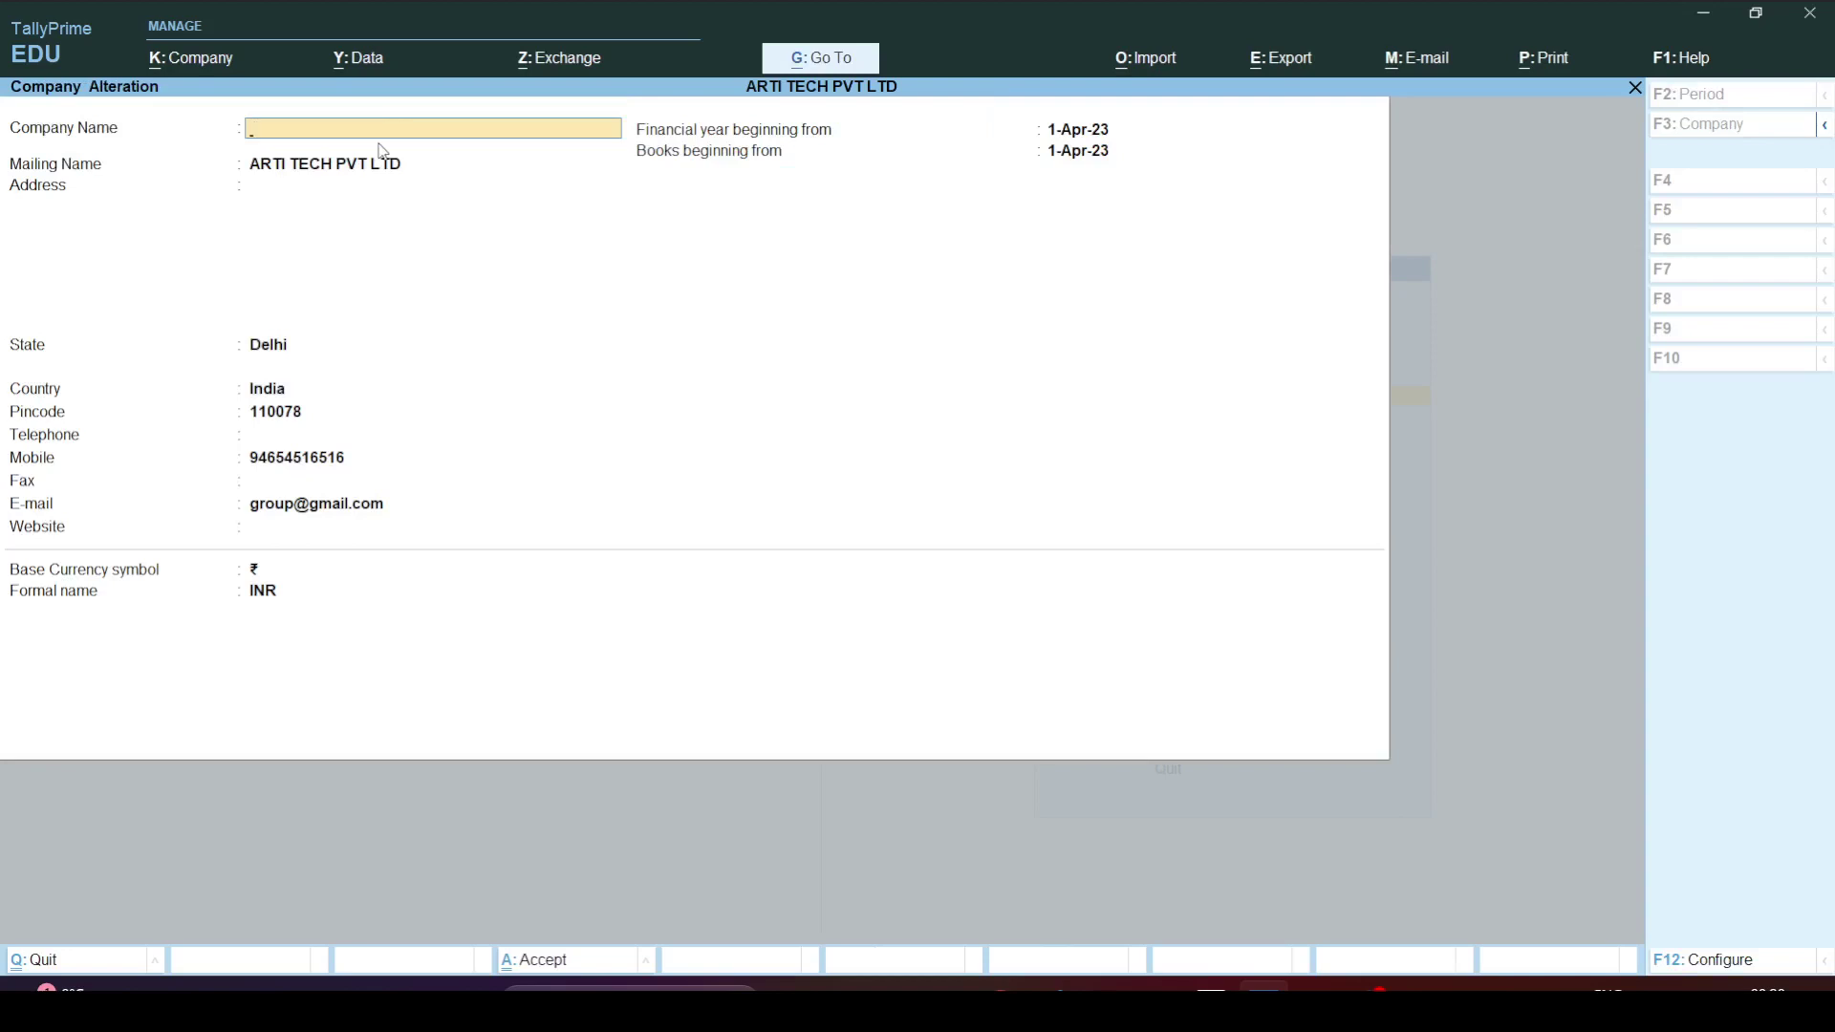
Leave the company alteration screen and view the list of existing account groups offered for alteration.
key(y)
key(Escape)
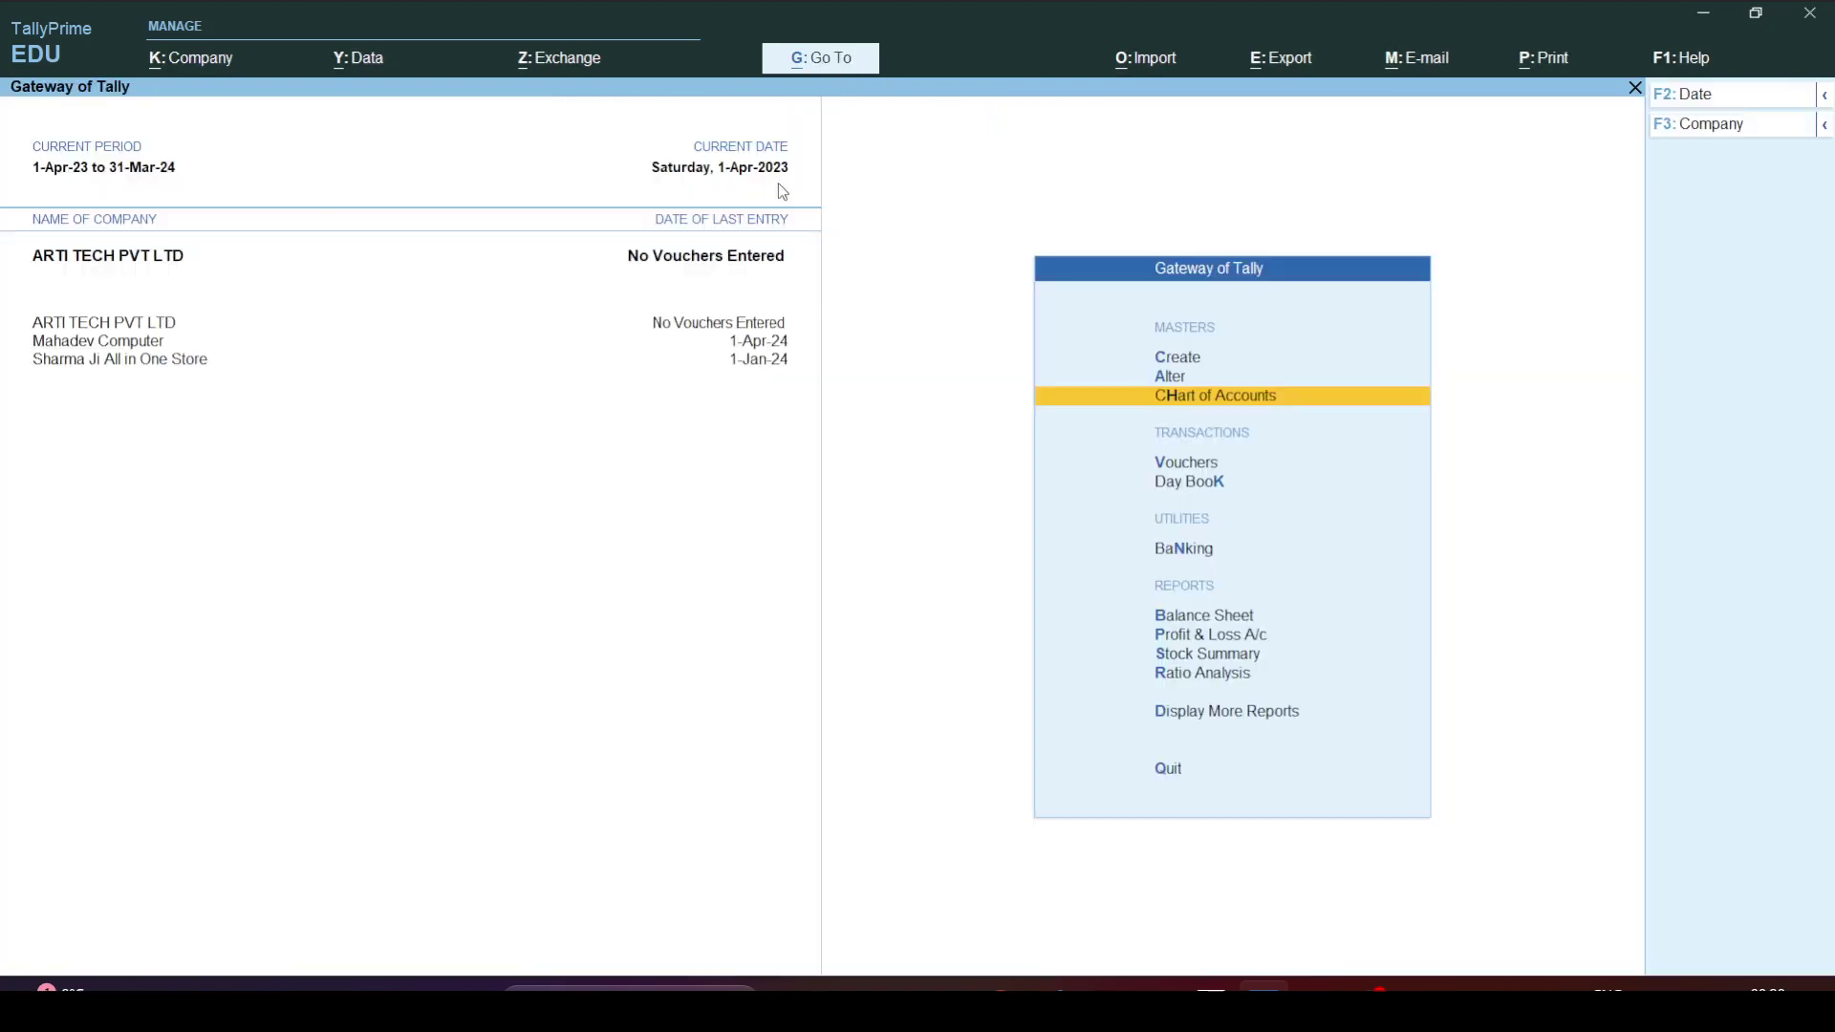
key(Up)
key(Up)
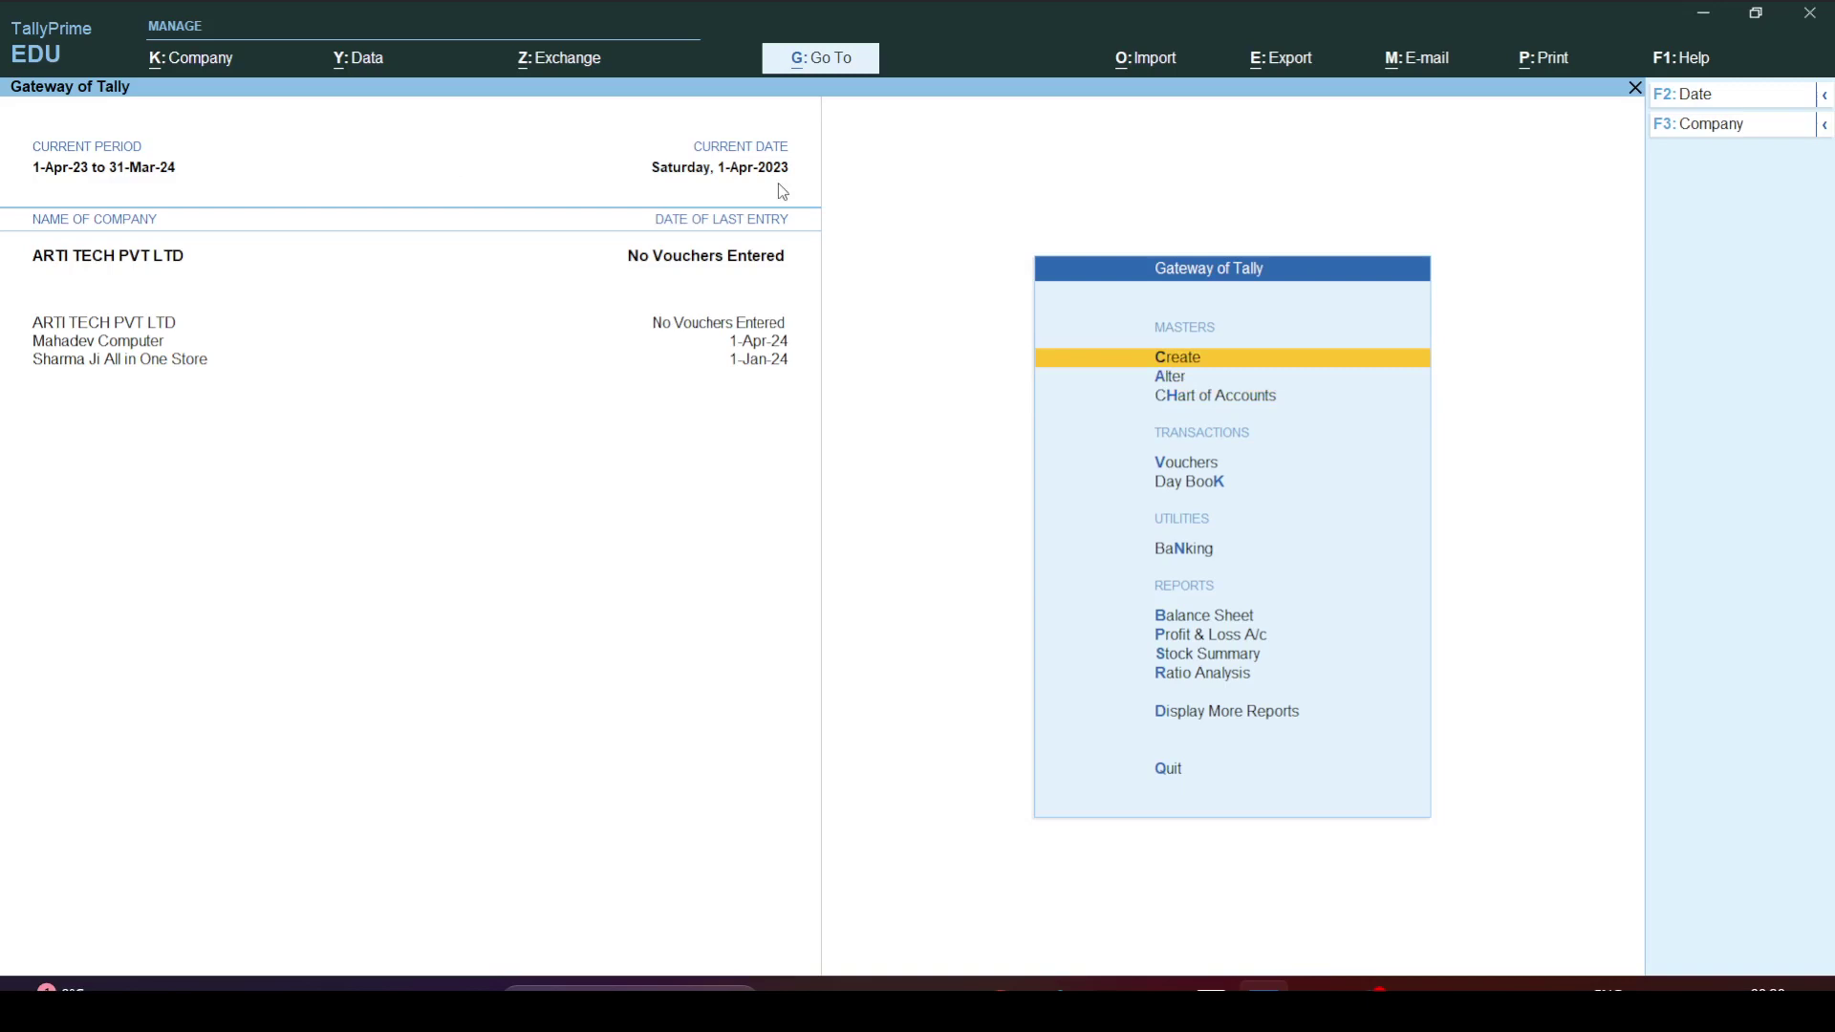
key(Down)
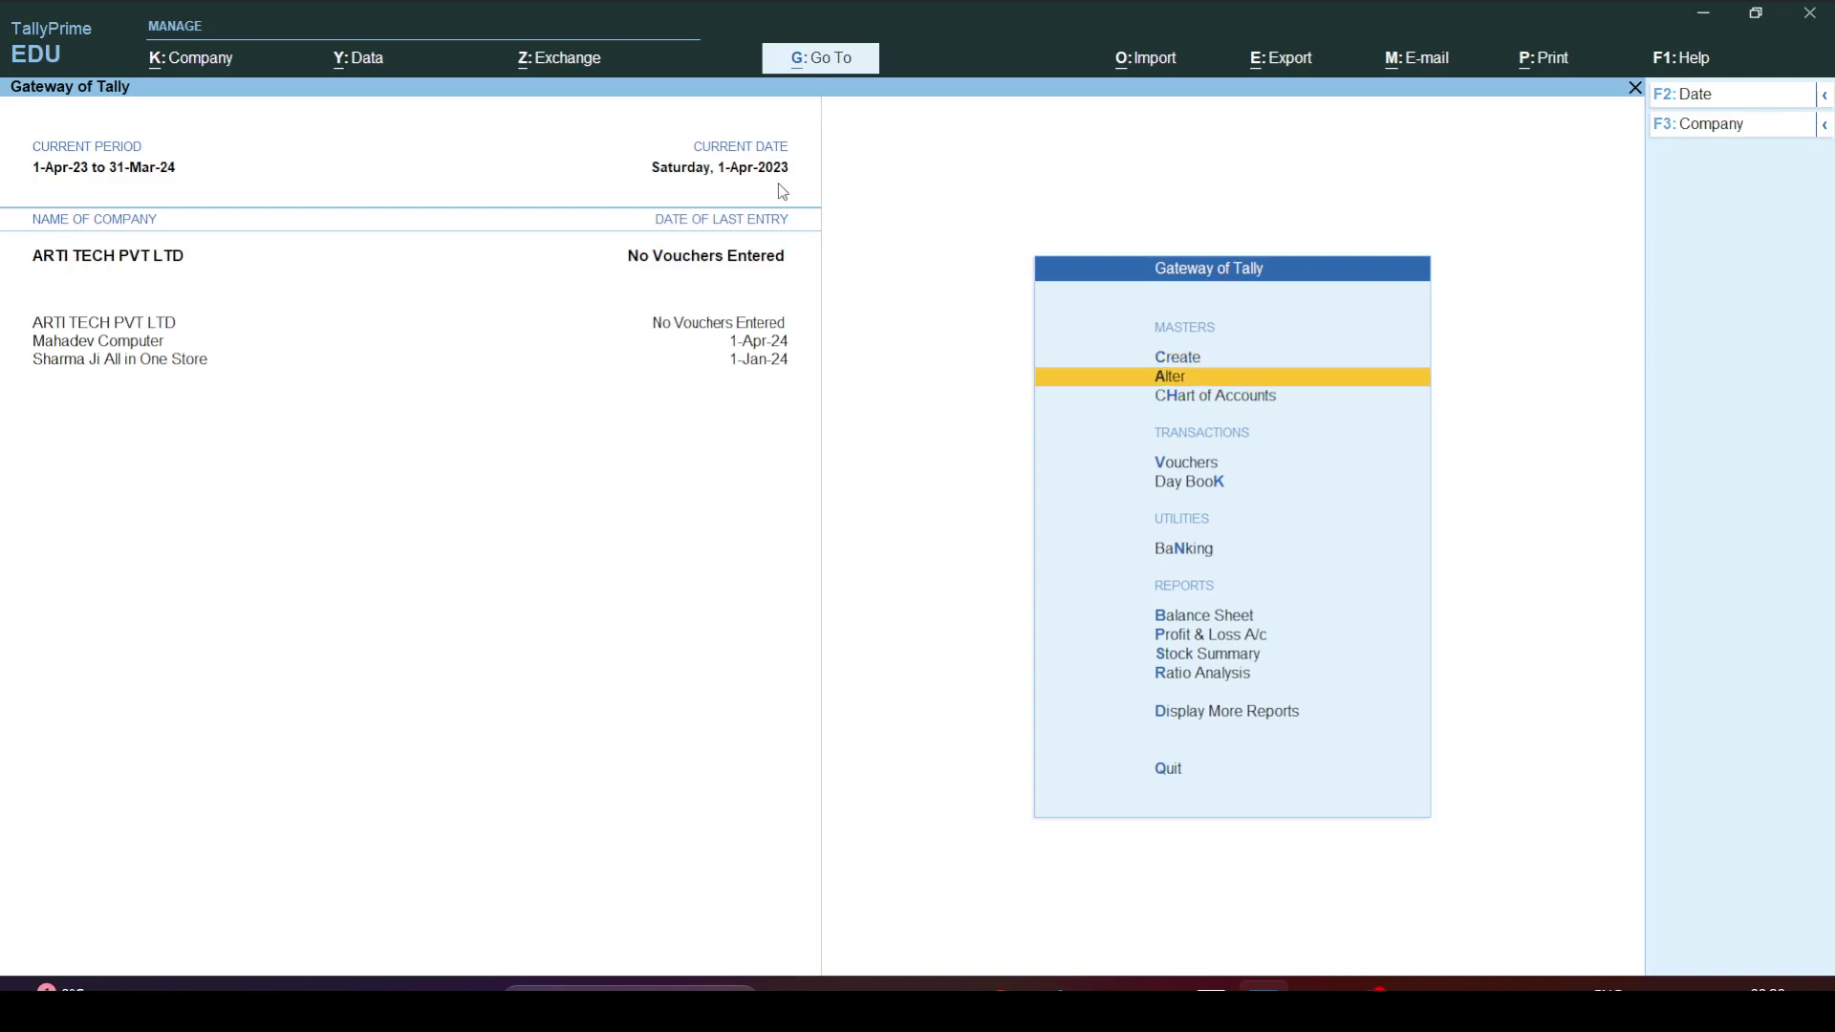
key(Return)
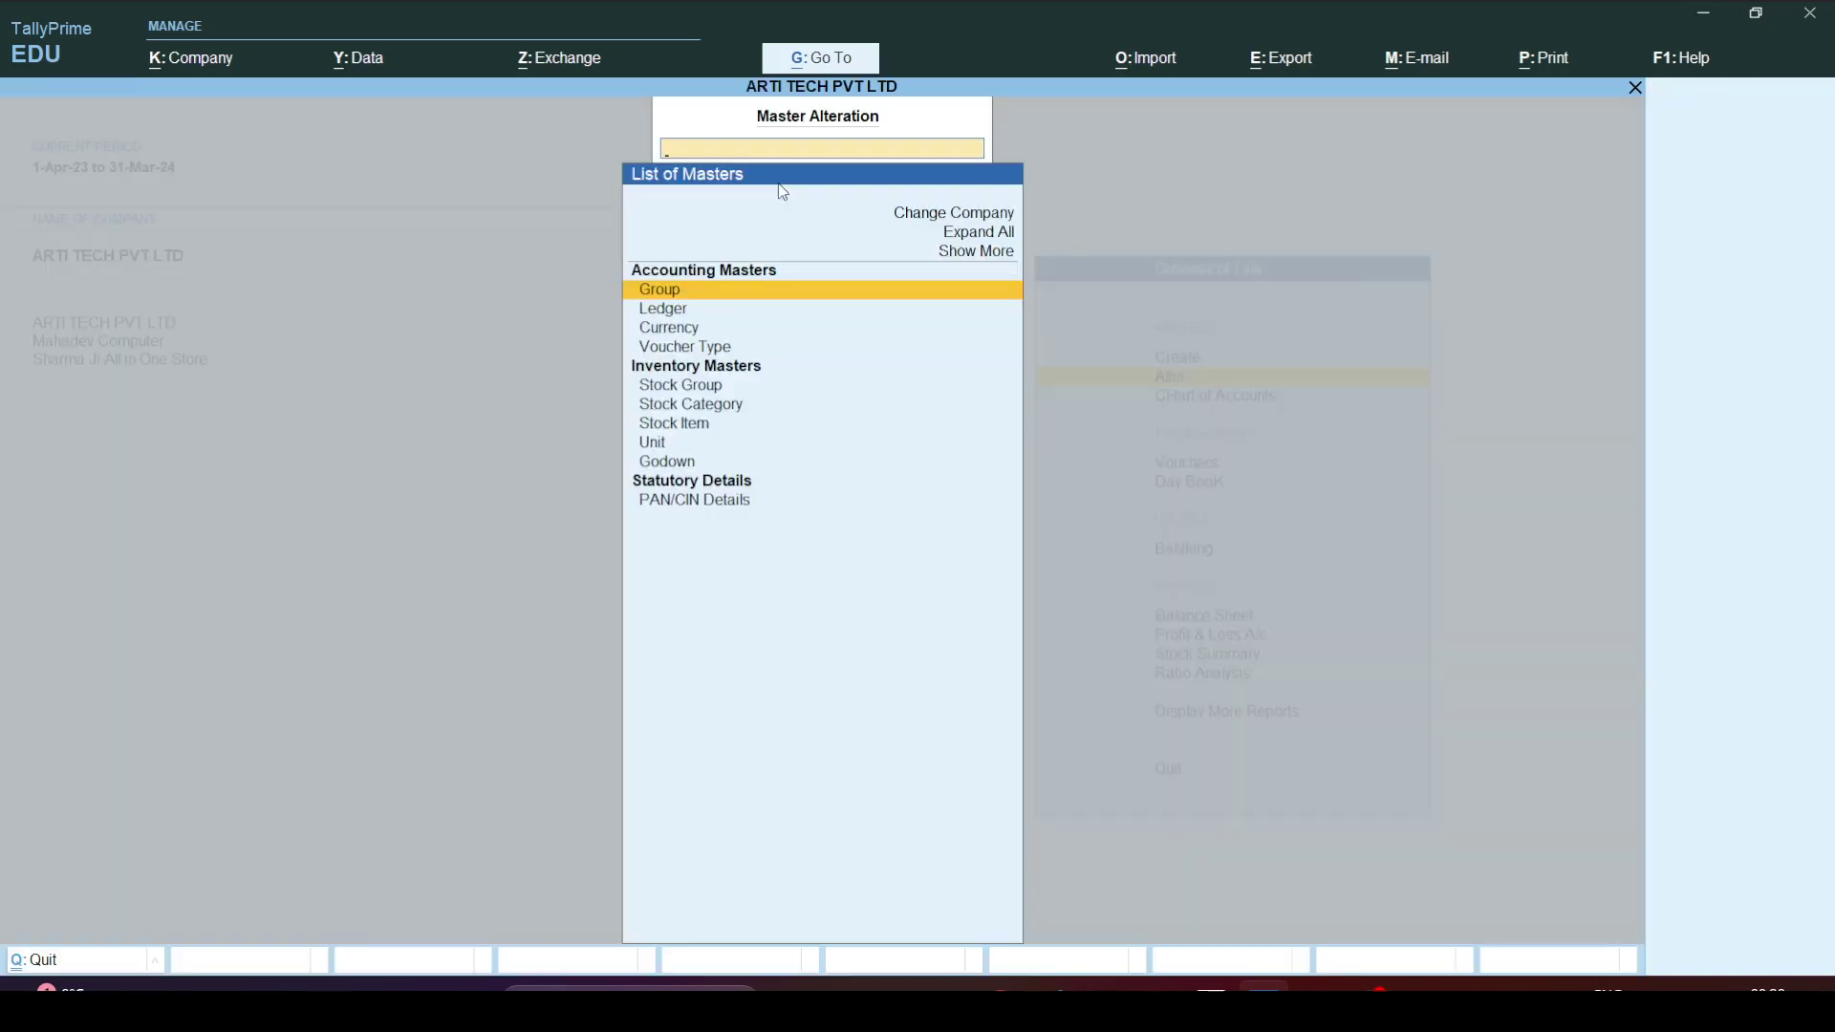
key(Return)
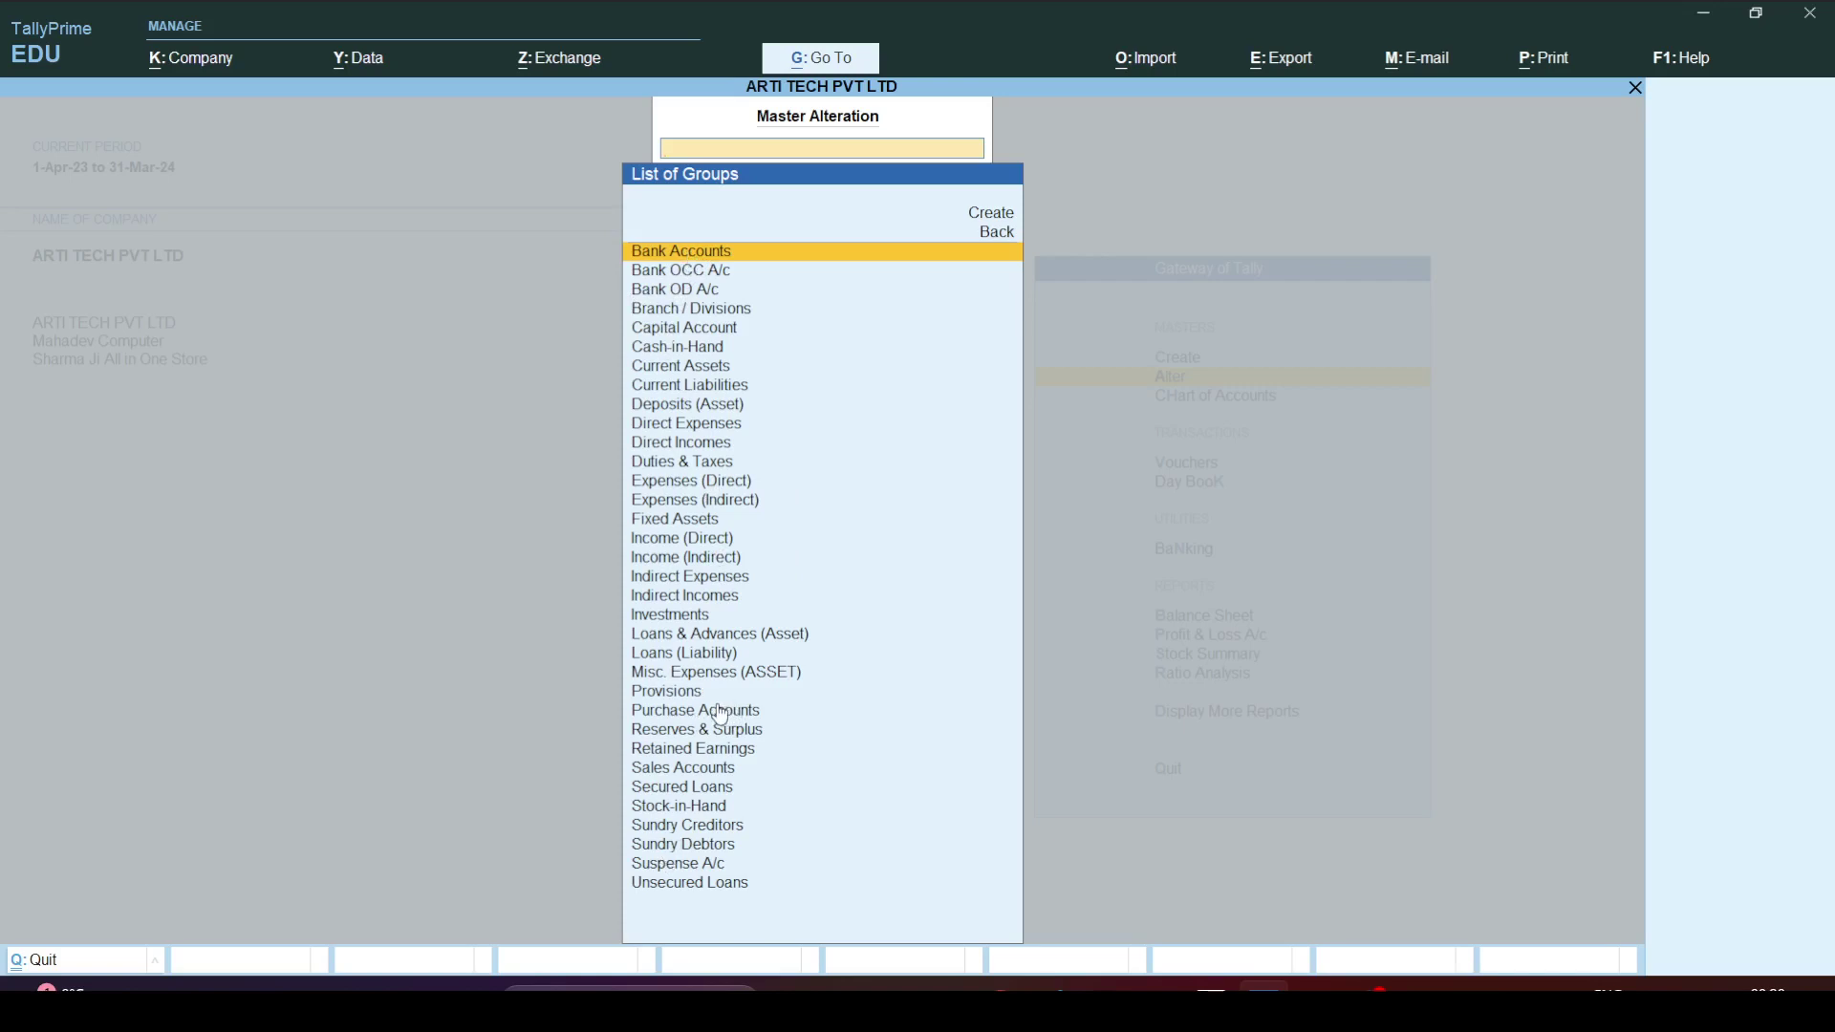
key(Escape)
key(Escape)
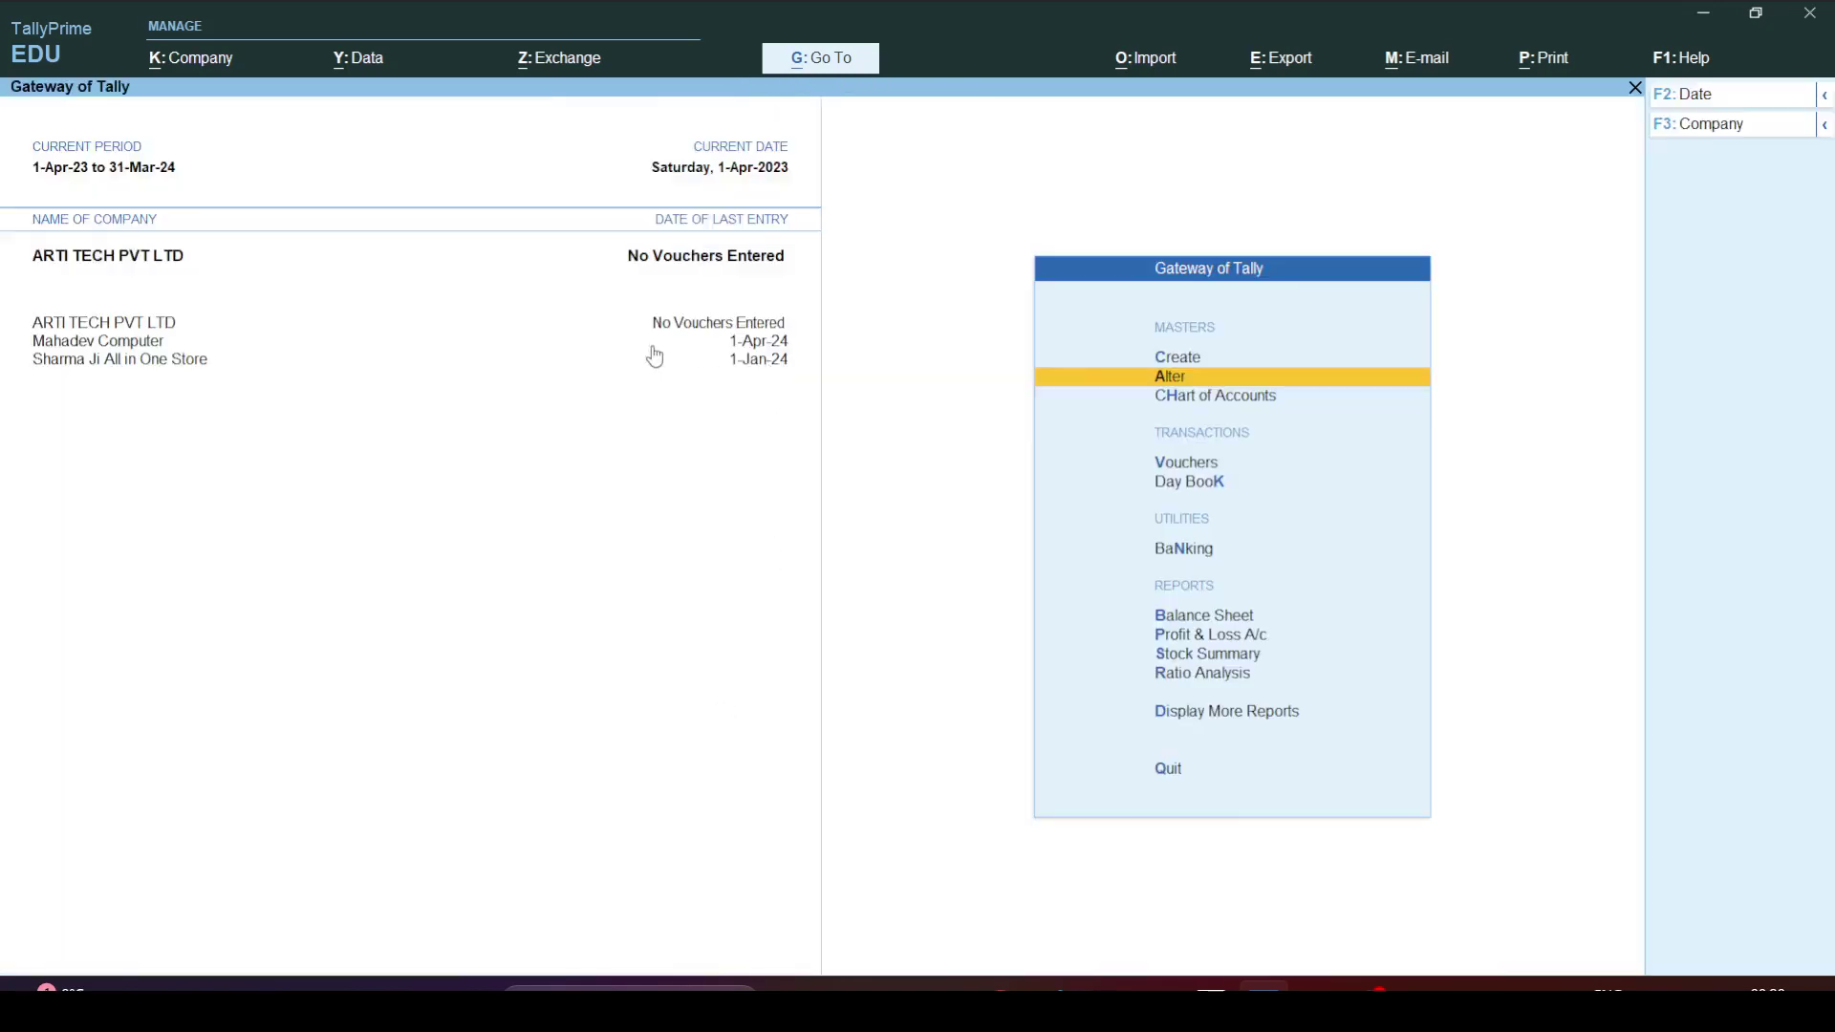
Reopen the list of groups under master alteration, review it, and return to the Gateway of Tally.
click(1165, 381)
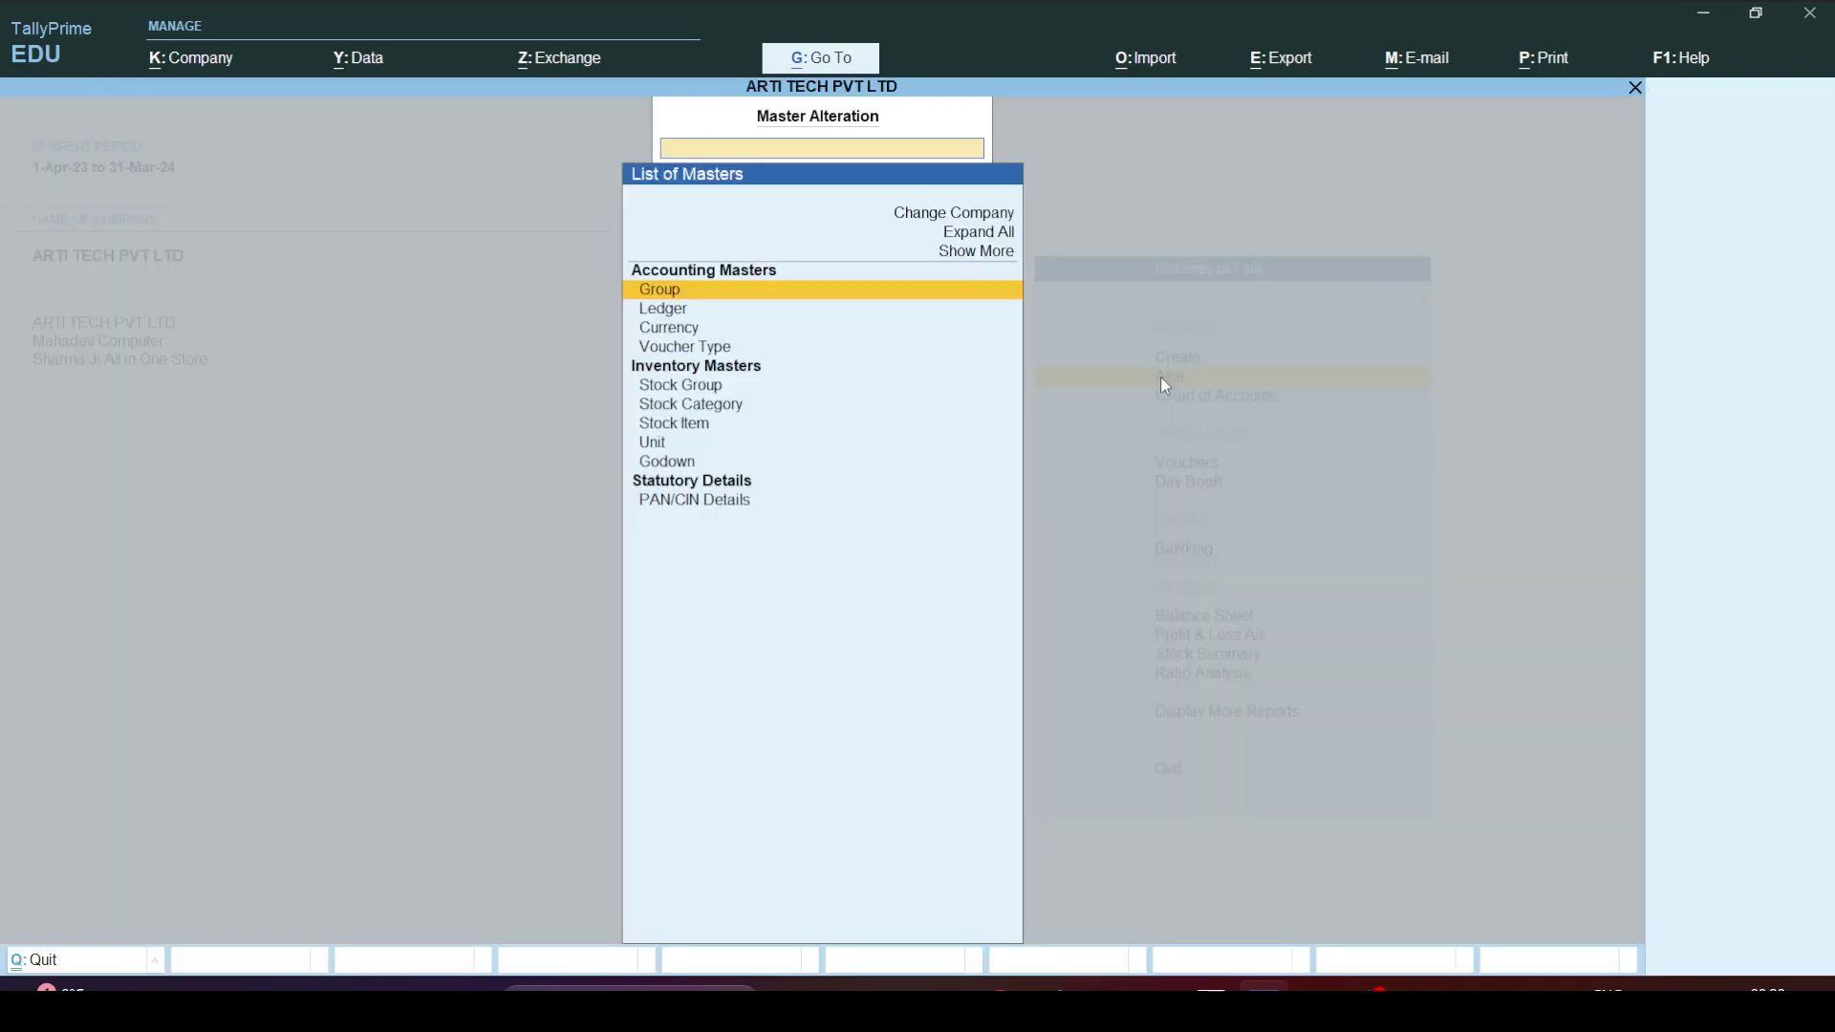
click(669, 296)
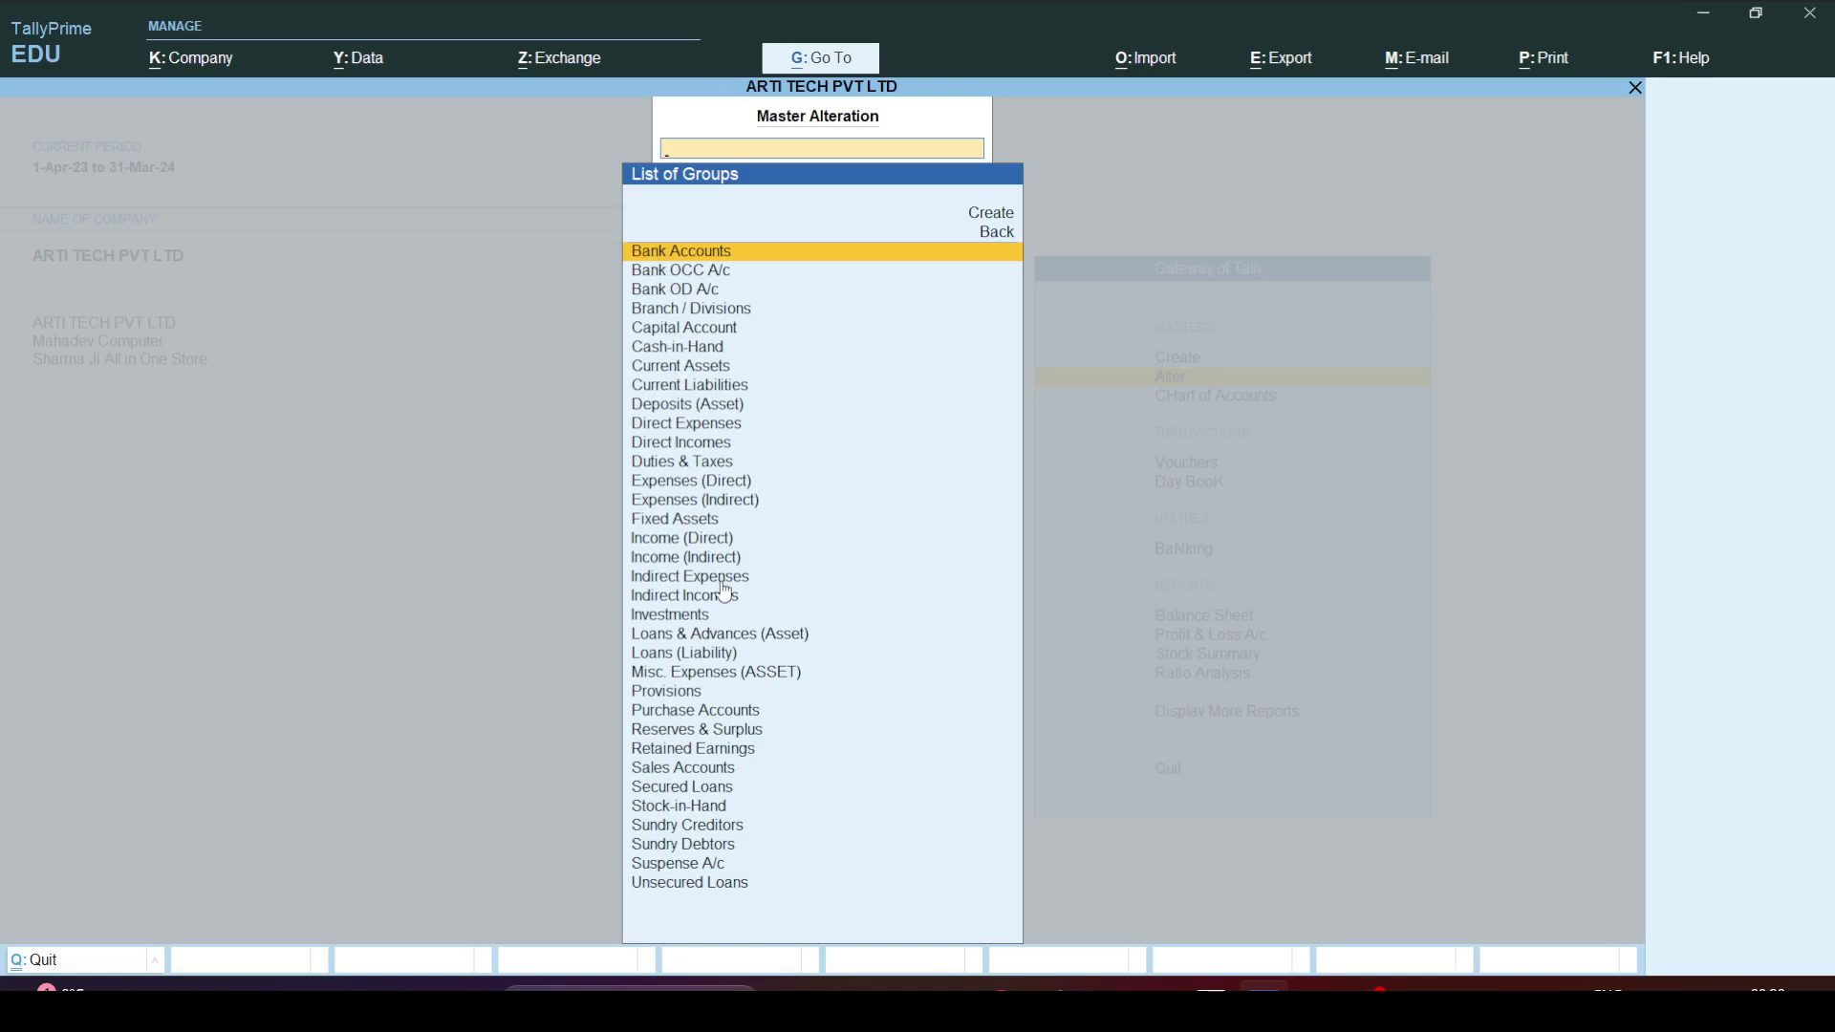
key(Escape)
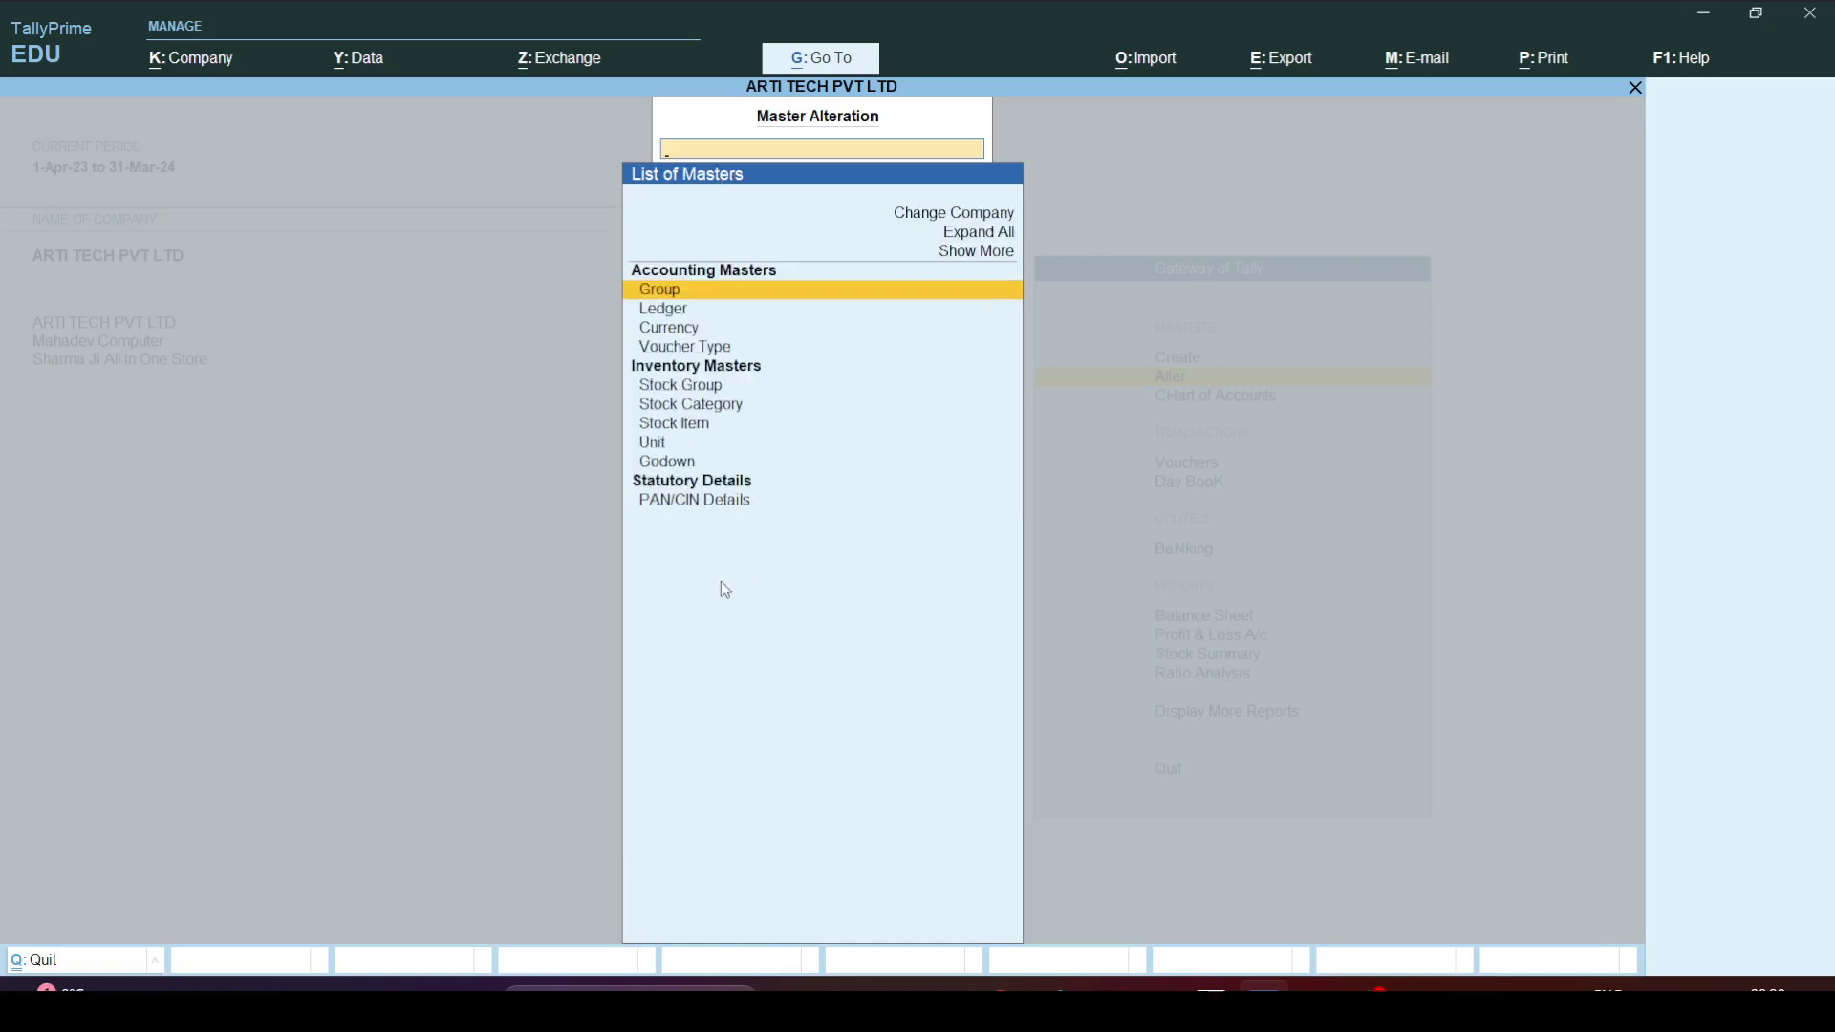
key(Escape)
Display the list of groups in the Chart of Accounts.
key(Down)
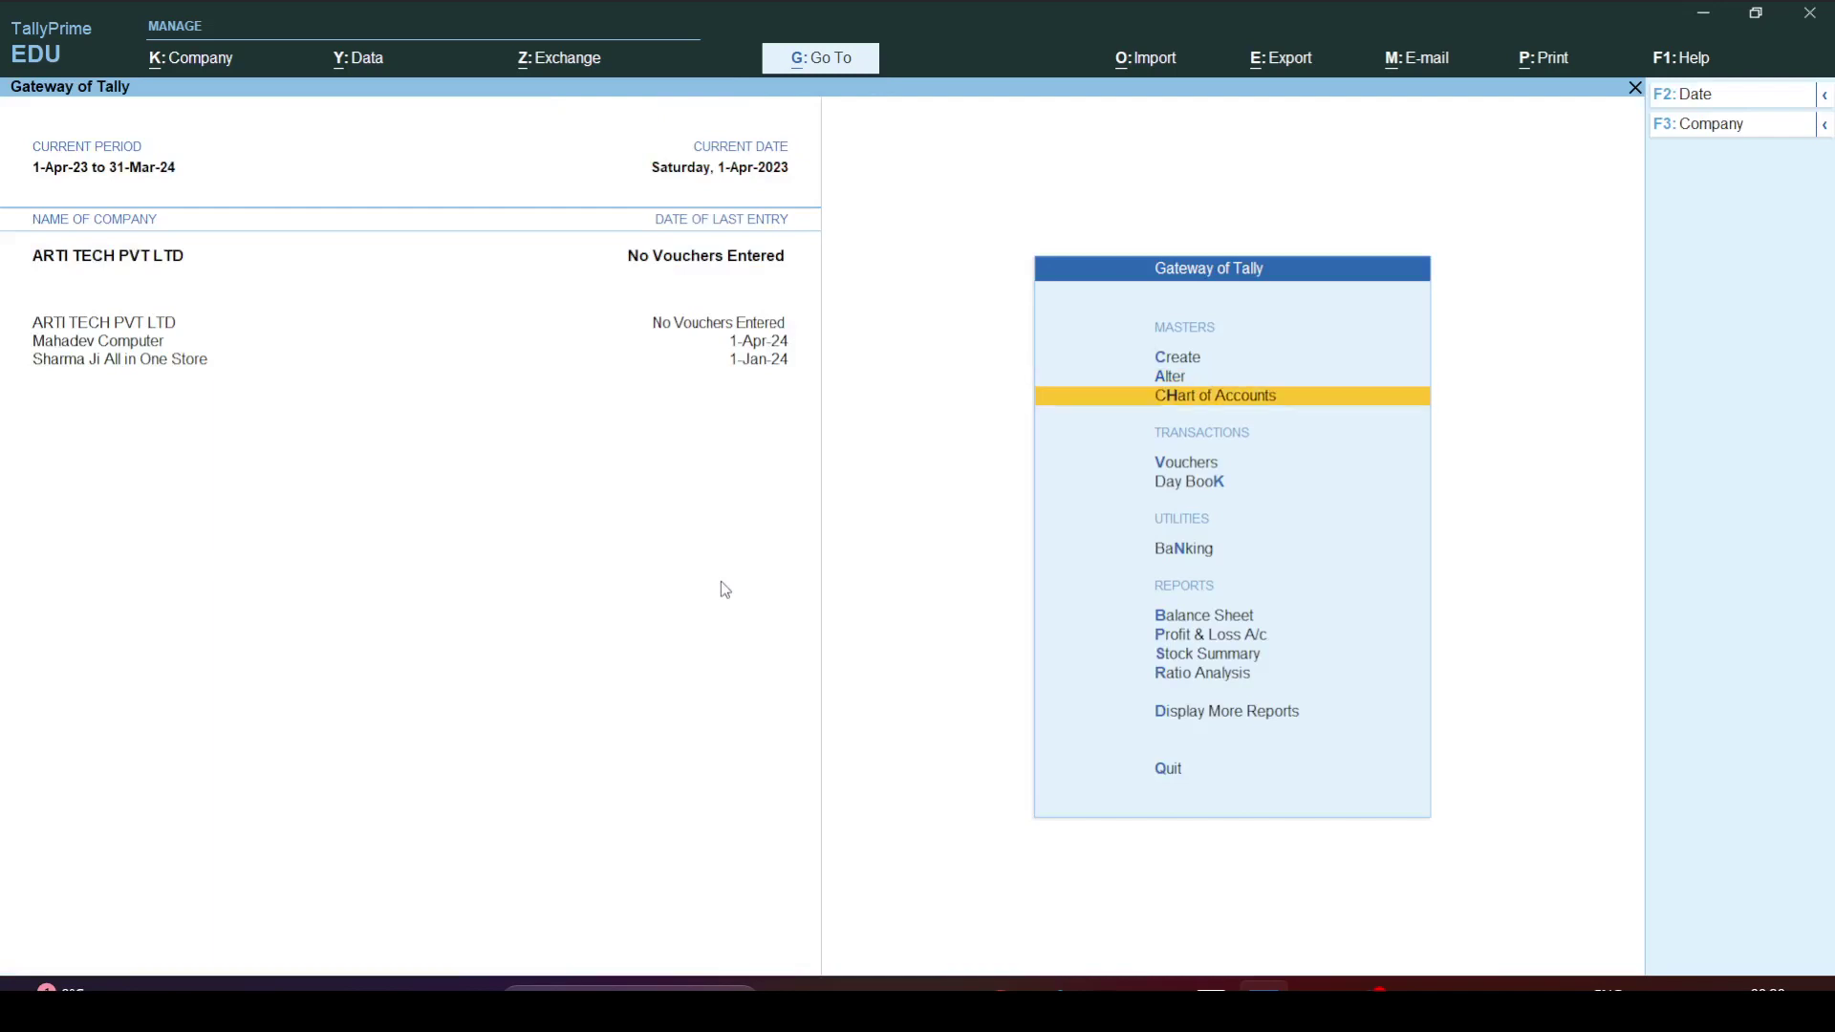
key(Return)
key(Up)
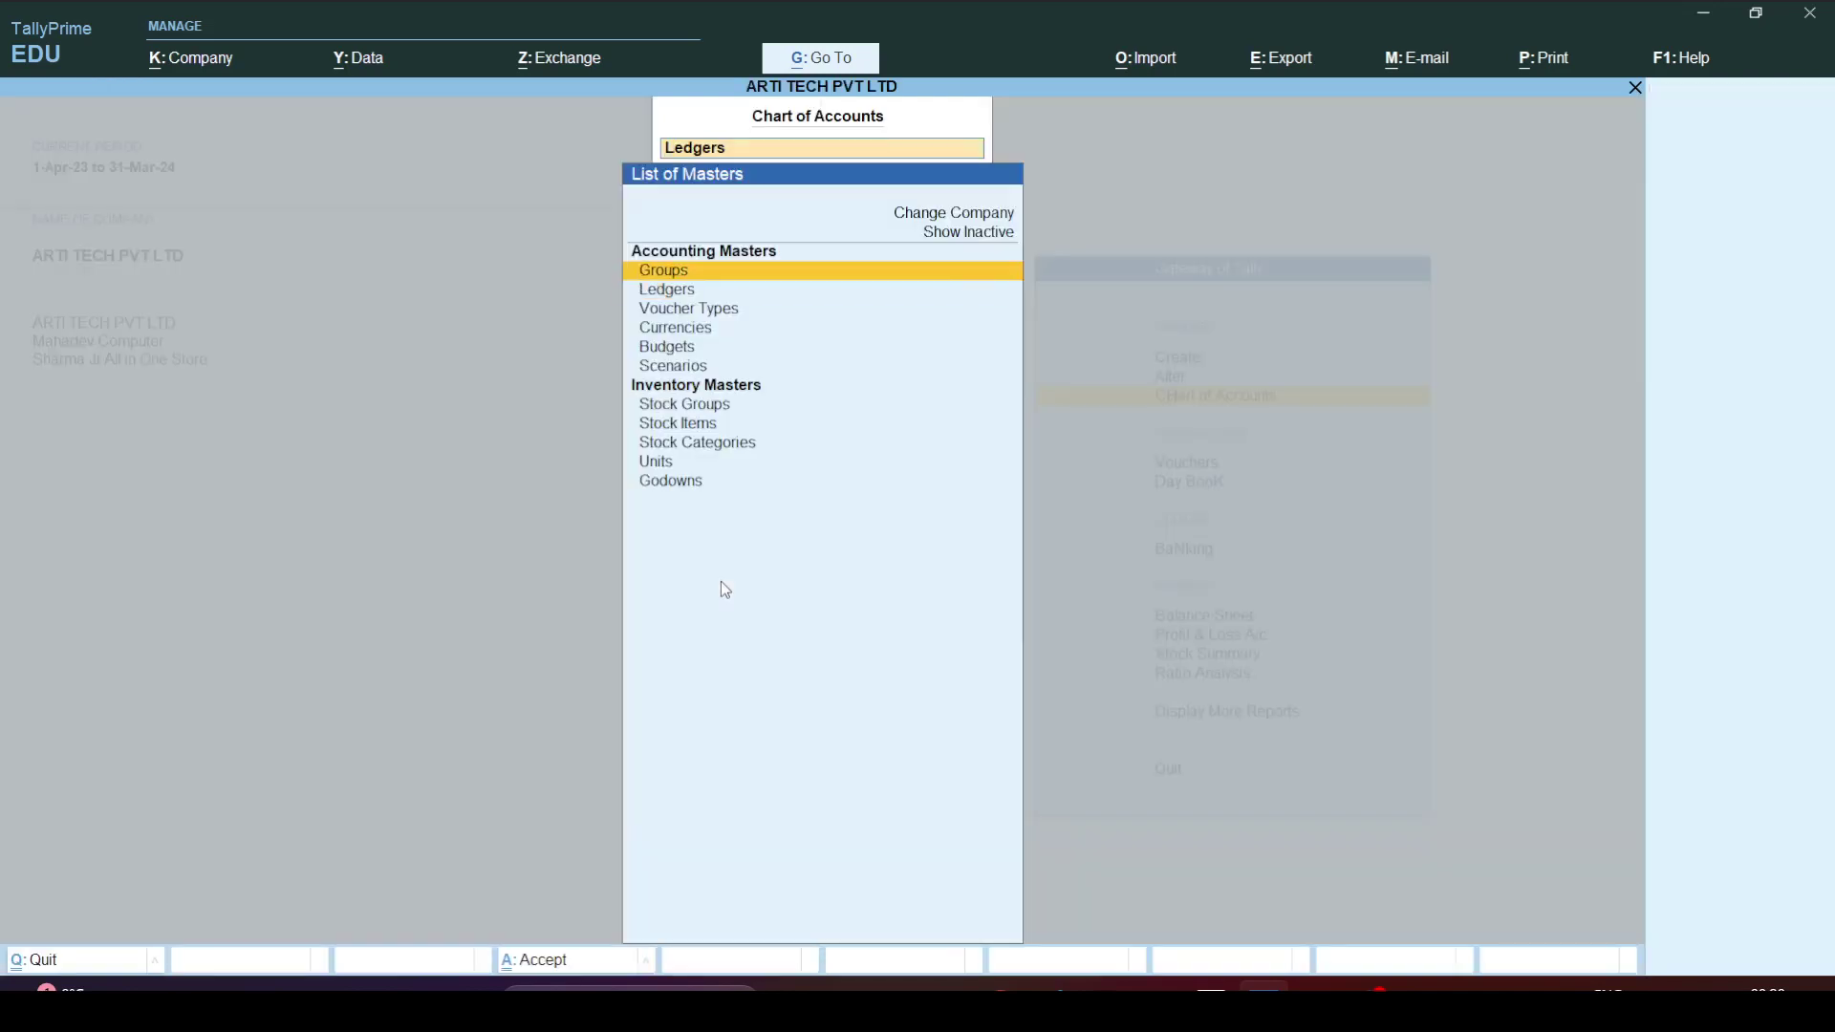
key(Return)
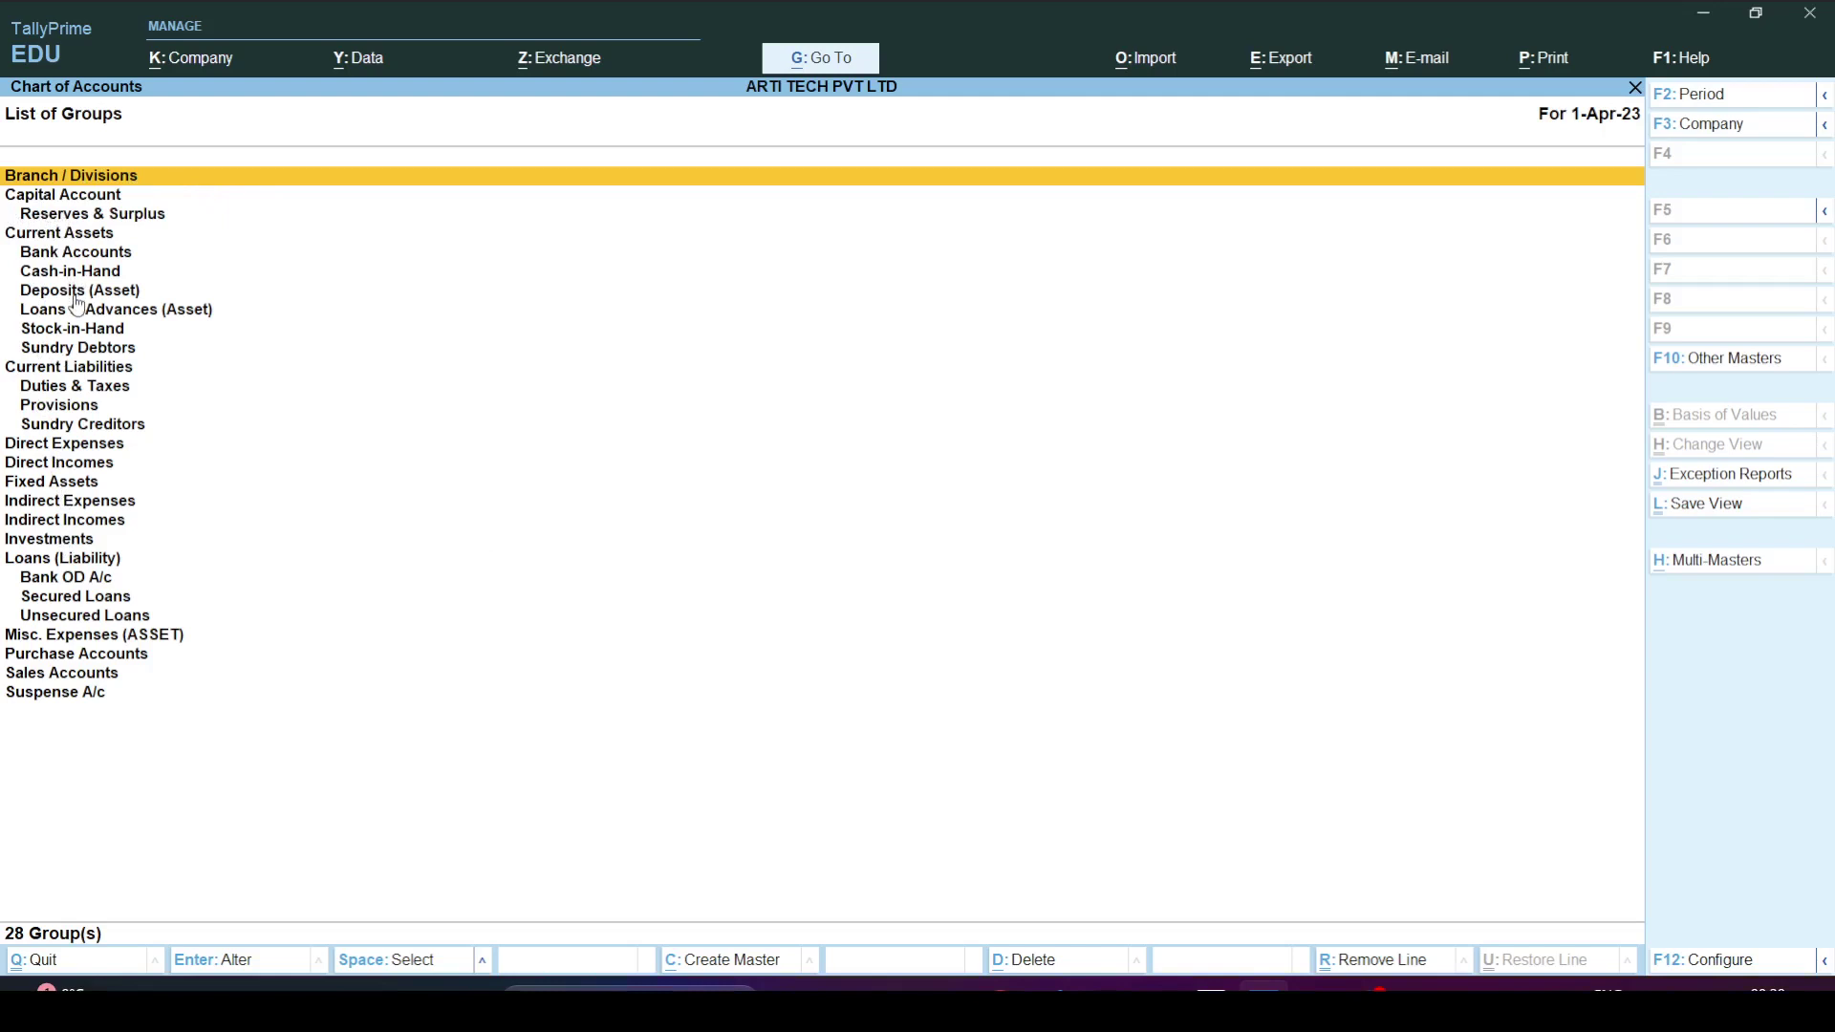
Examine the sub-groups under Current Assets and Current Liabilities, from Bank Accounts through Sundry Creditors.
click(81, 240)
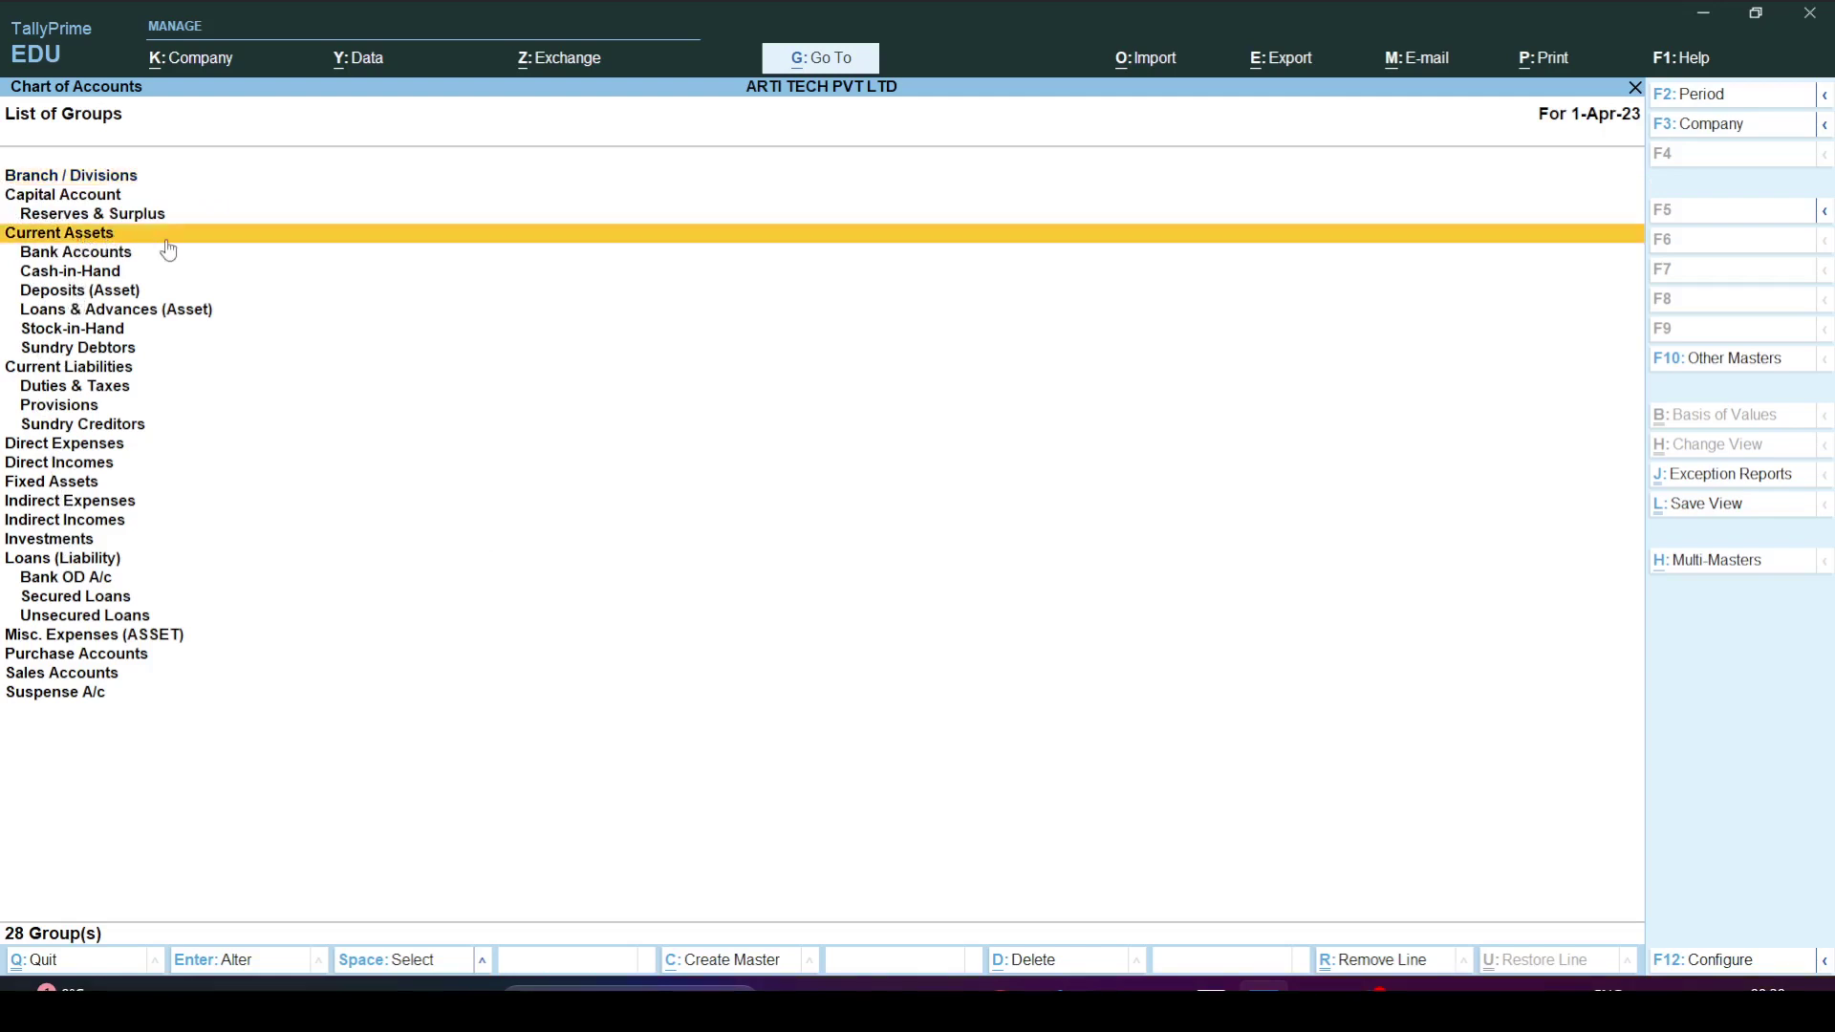
key(Down)
key(Down)
key(Down)
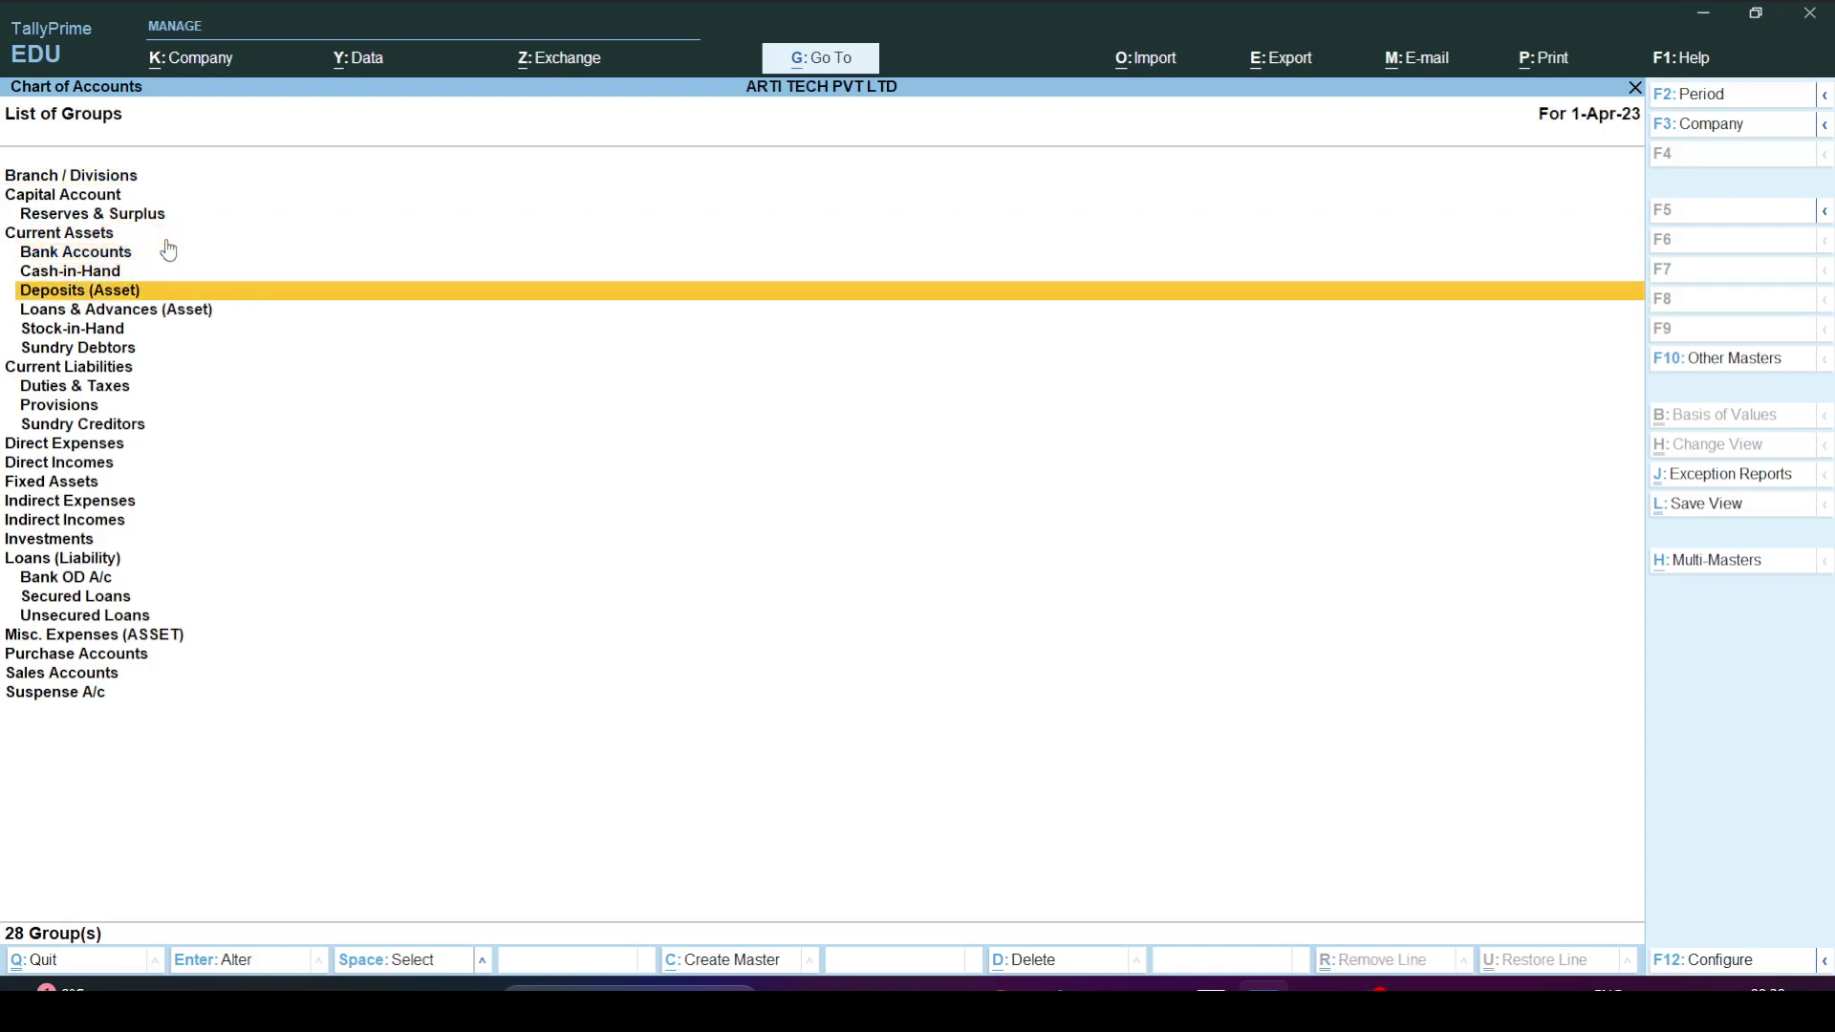
key(Down)
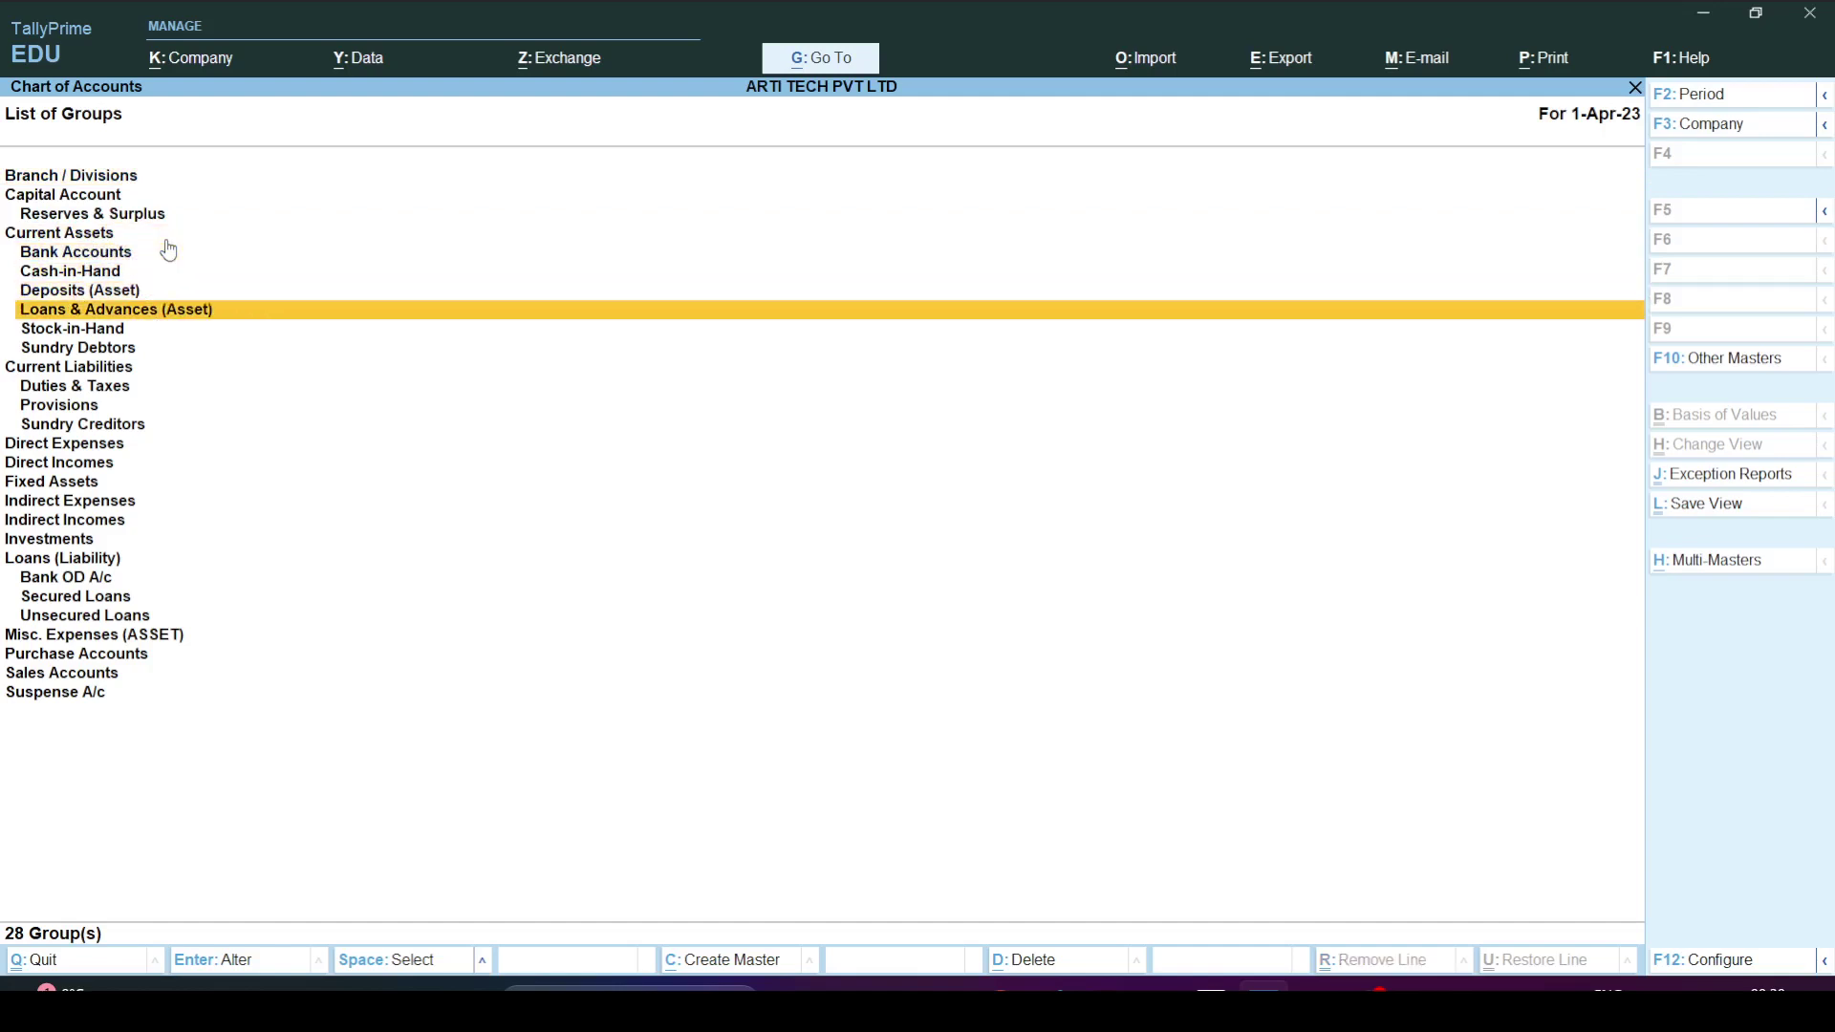
key(Down)
key(Down)
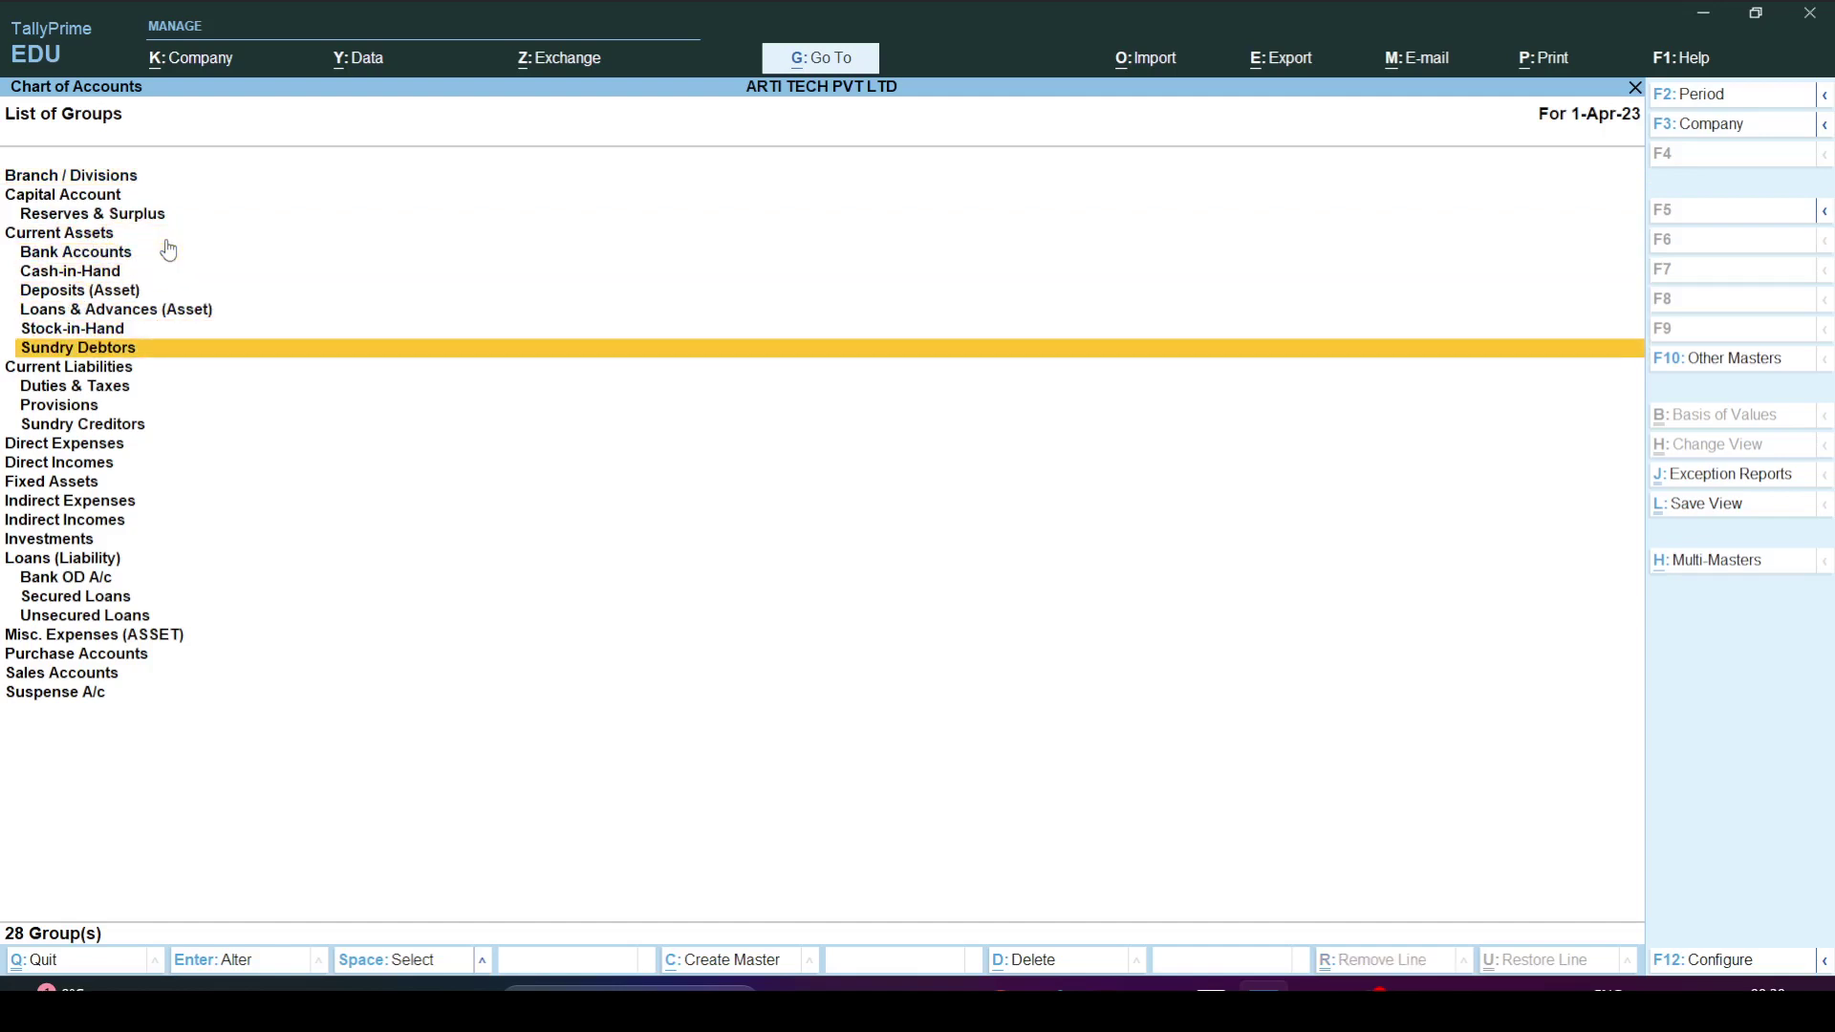
key(Down)
key(Down)
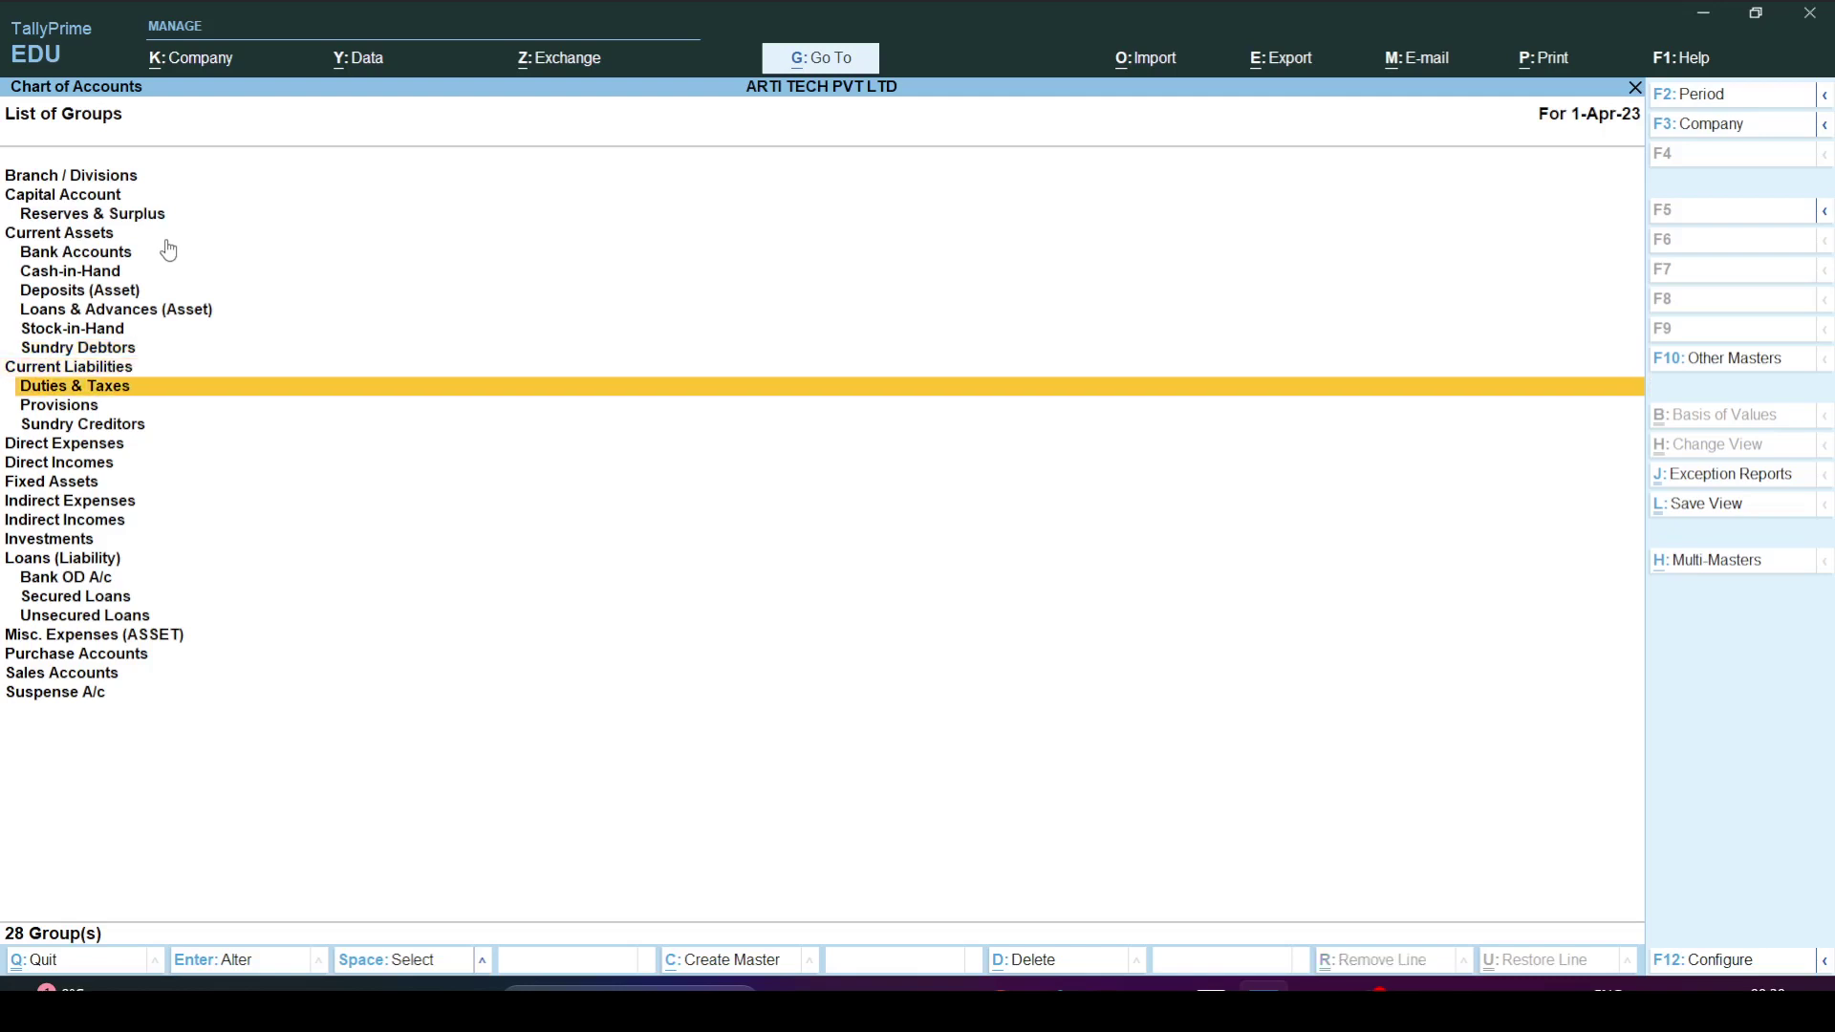
key(Down)
key(Down)
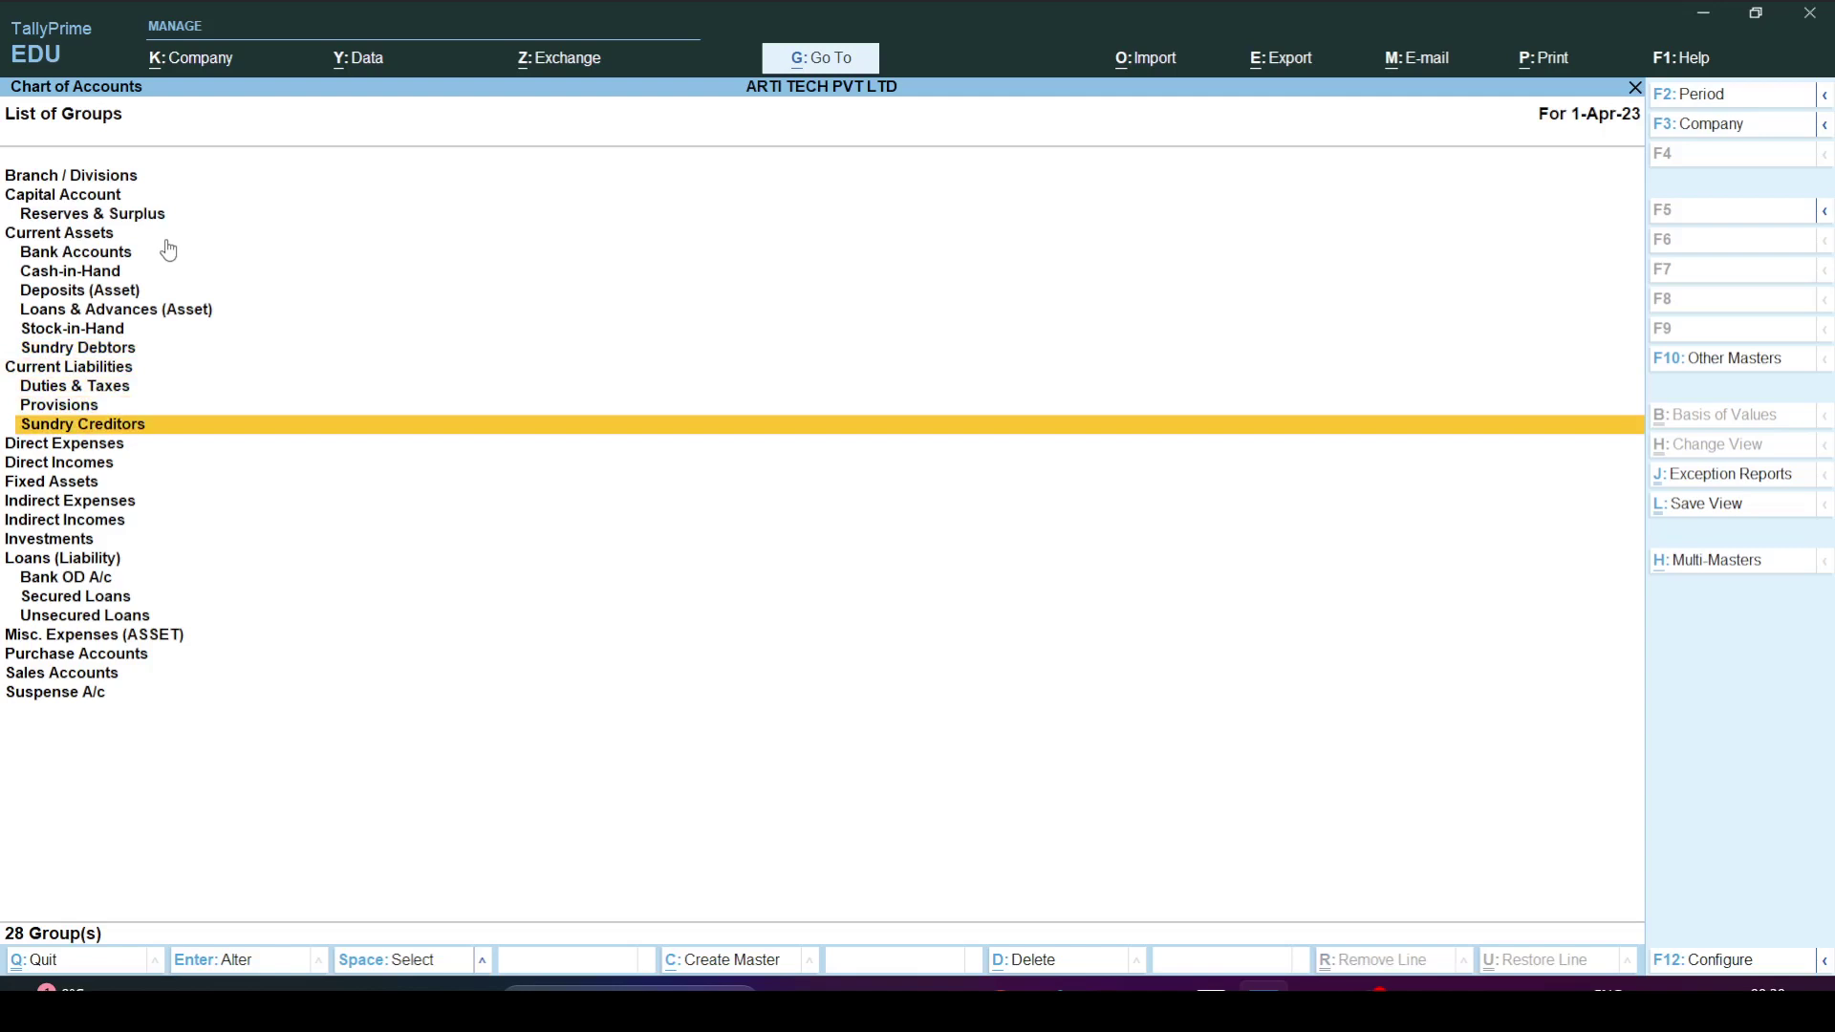
Recheck the current asset and liability sub-groups, and examine the groups from Direct Expenses through Suspense A/c.
key(Up)
key(Up)
key(Up)
key(Up)
key(Up)
key(Up)
key(Down)
key(Down)
key(Down)
key(Down)
key(Down)
key(Down)
key(Down)
key(Down)
key(Down)
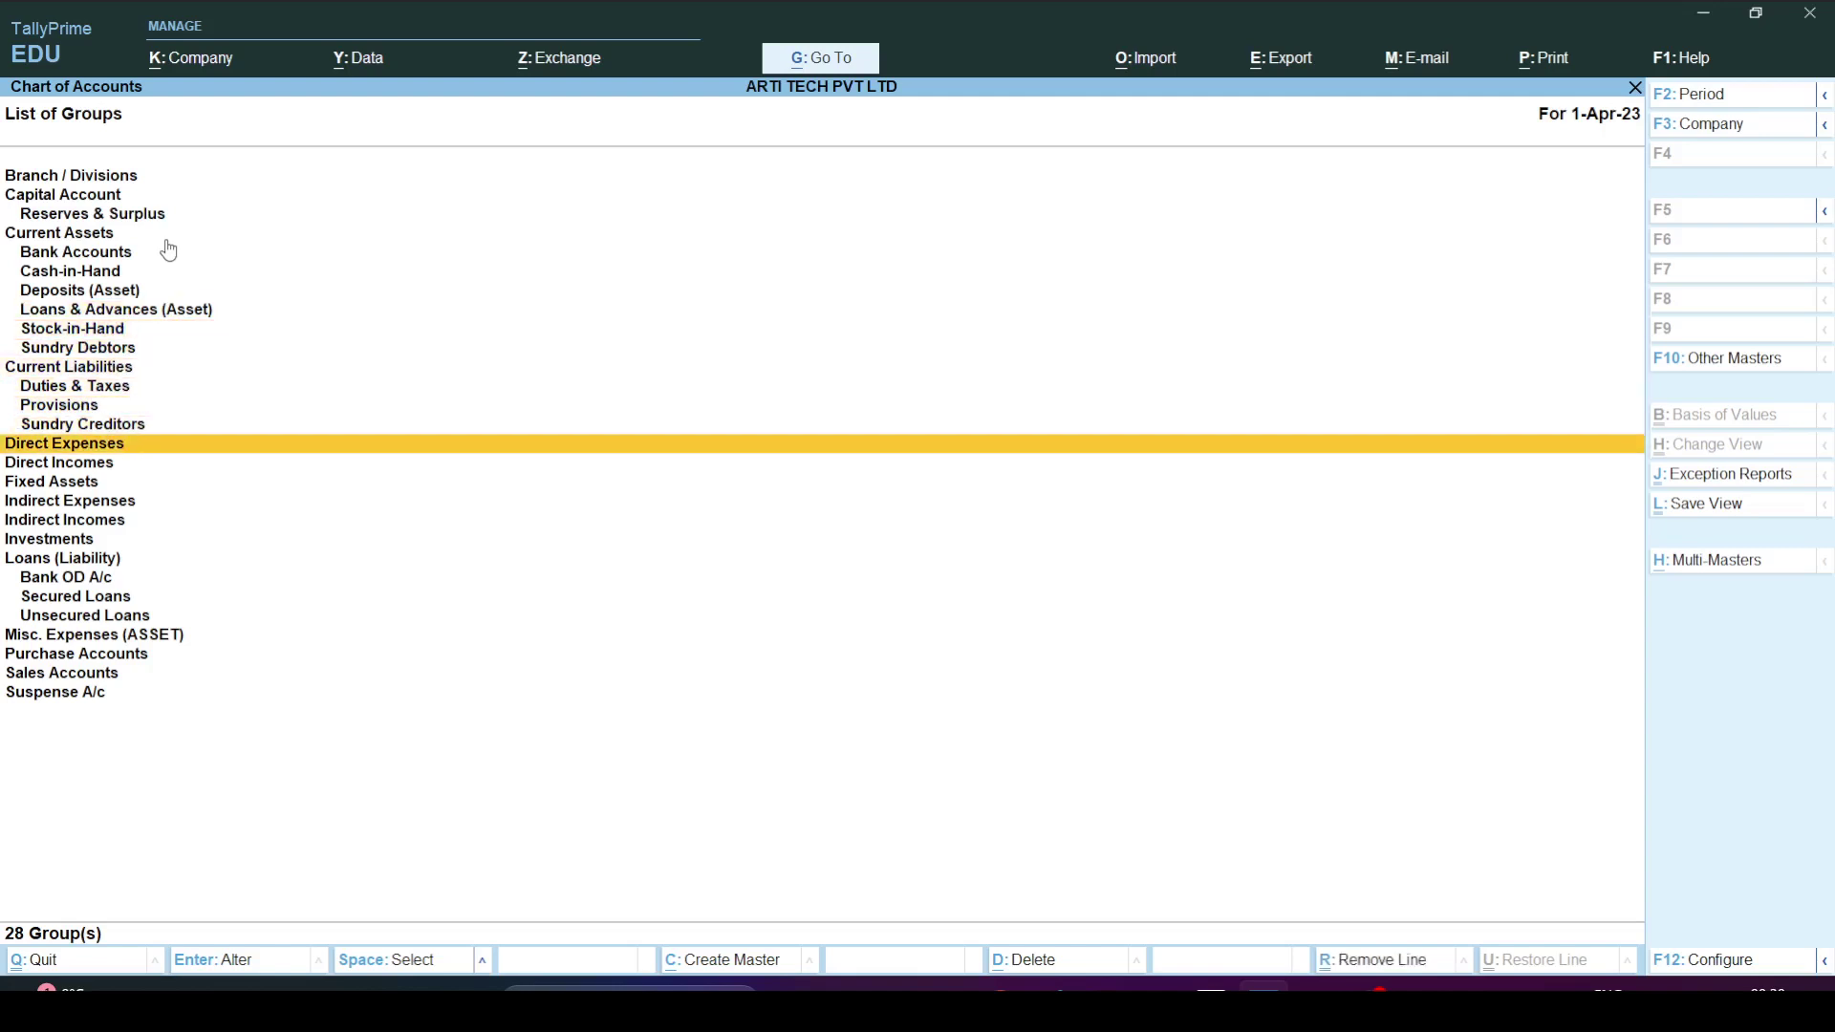
key(Down)
key(Down)
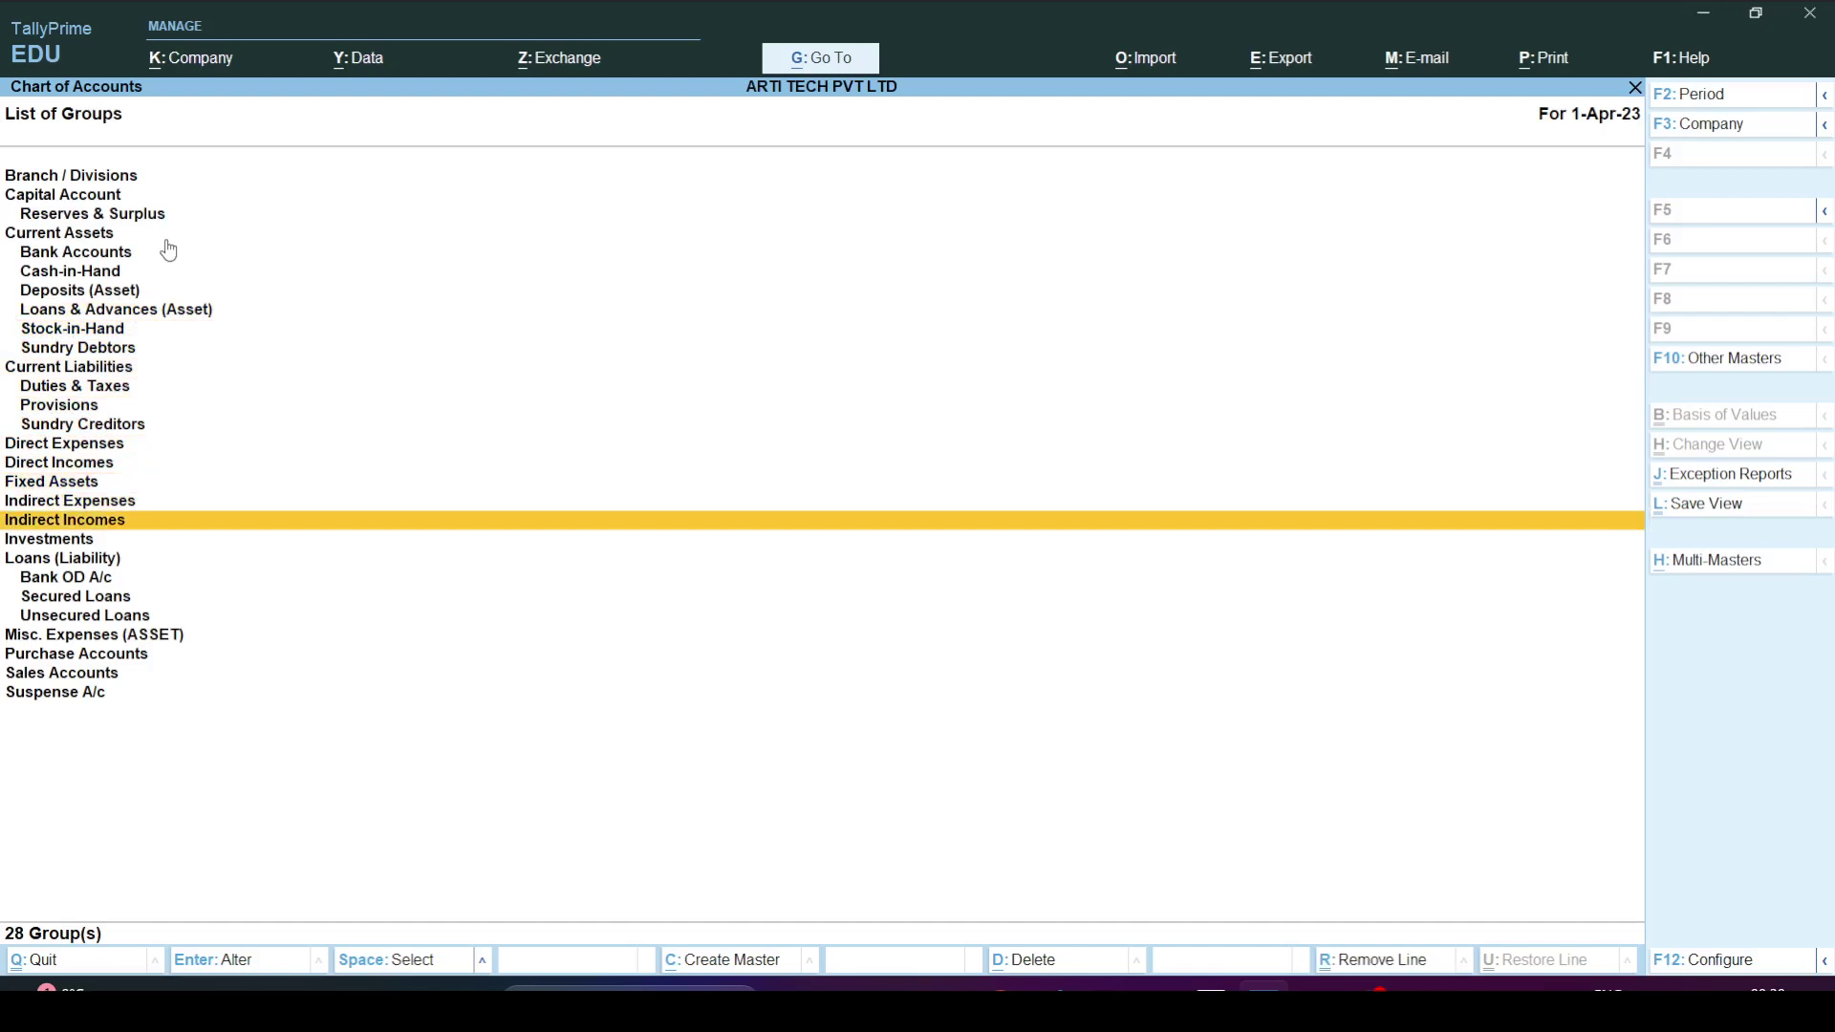
key(Down)
key(Down)
key(Down)
key(Down)
key(Down)
key(Down)
key(Down)
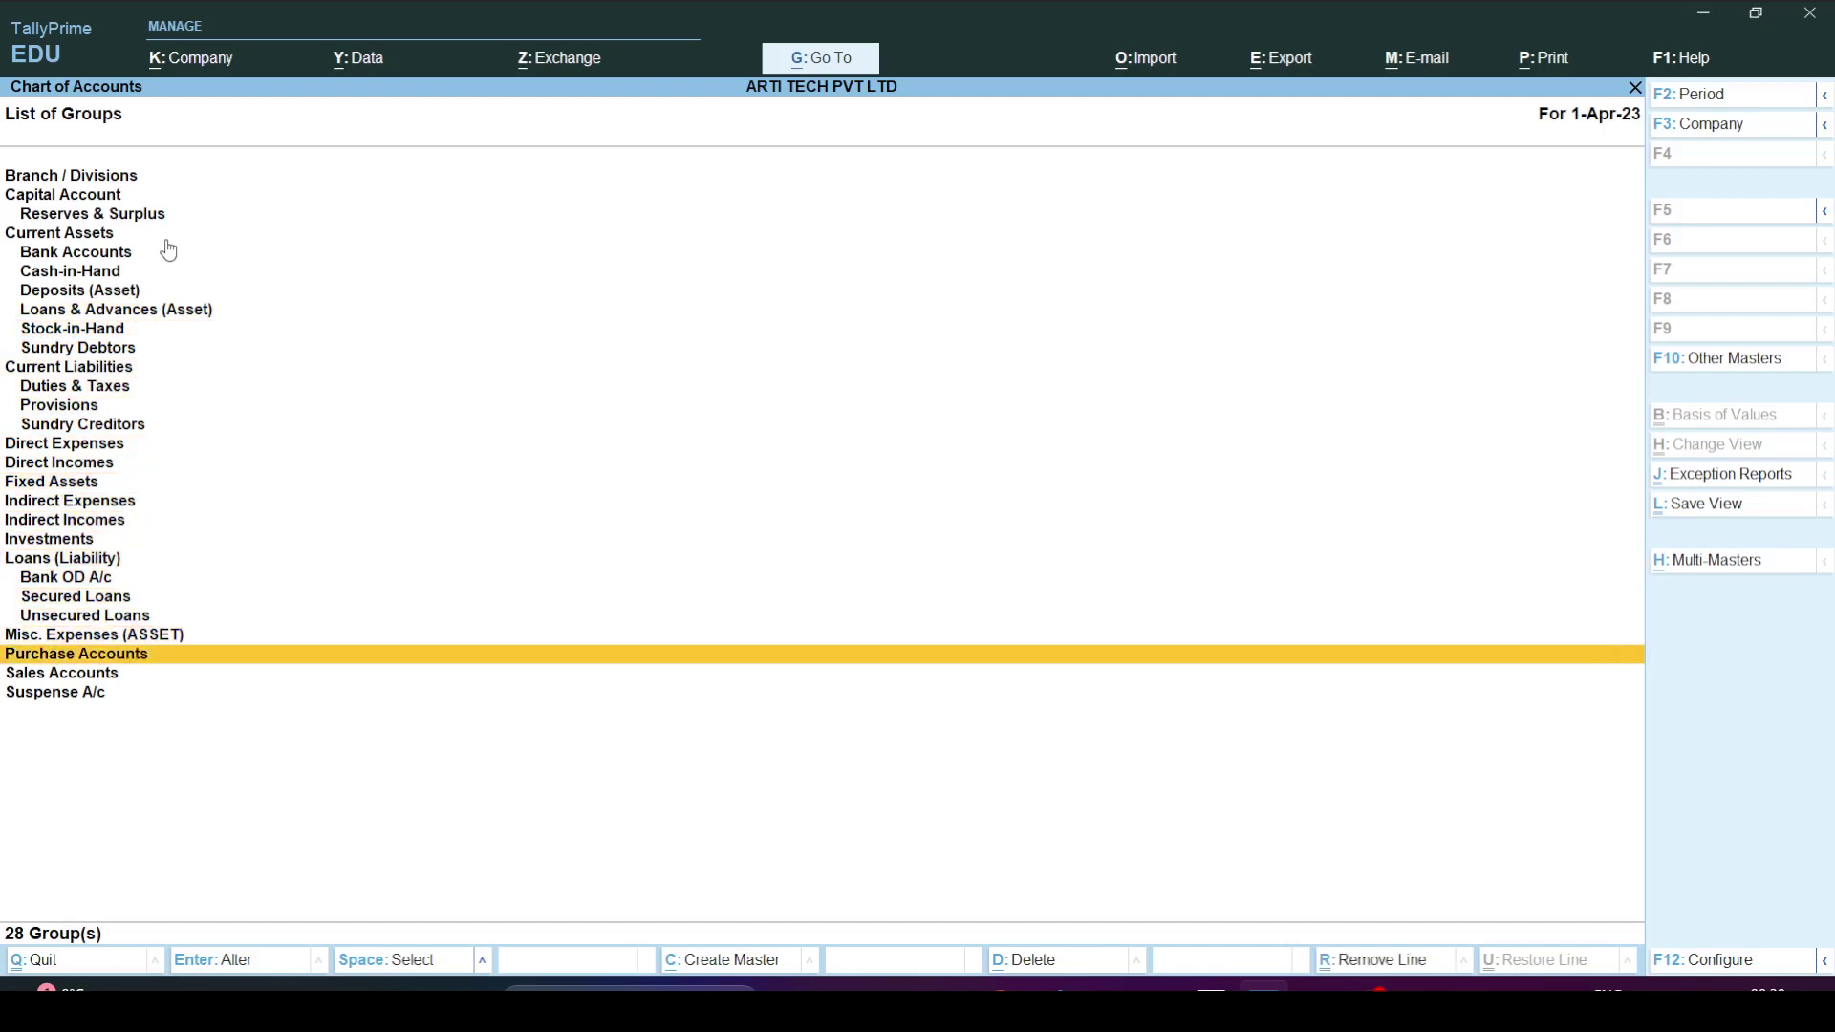
key(Down)
key(Down)
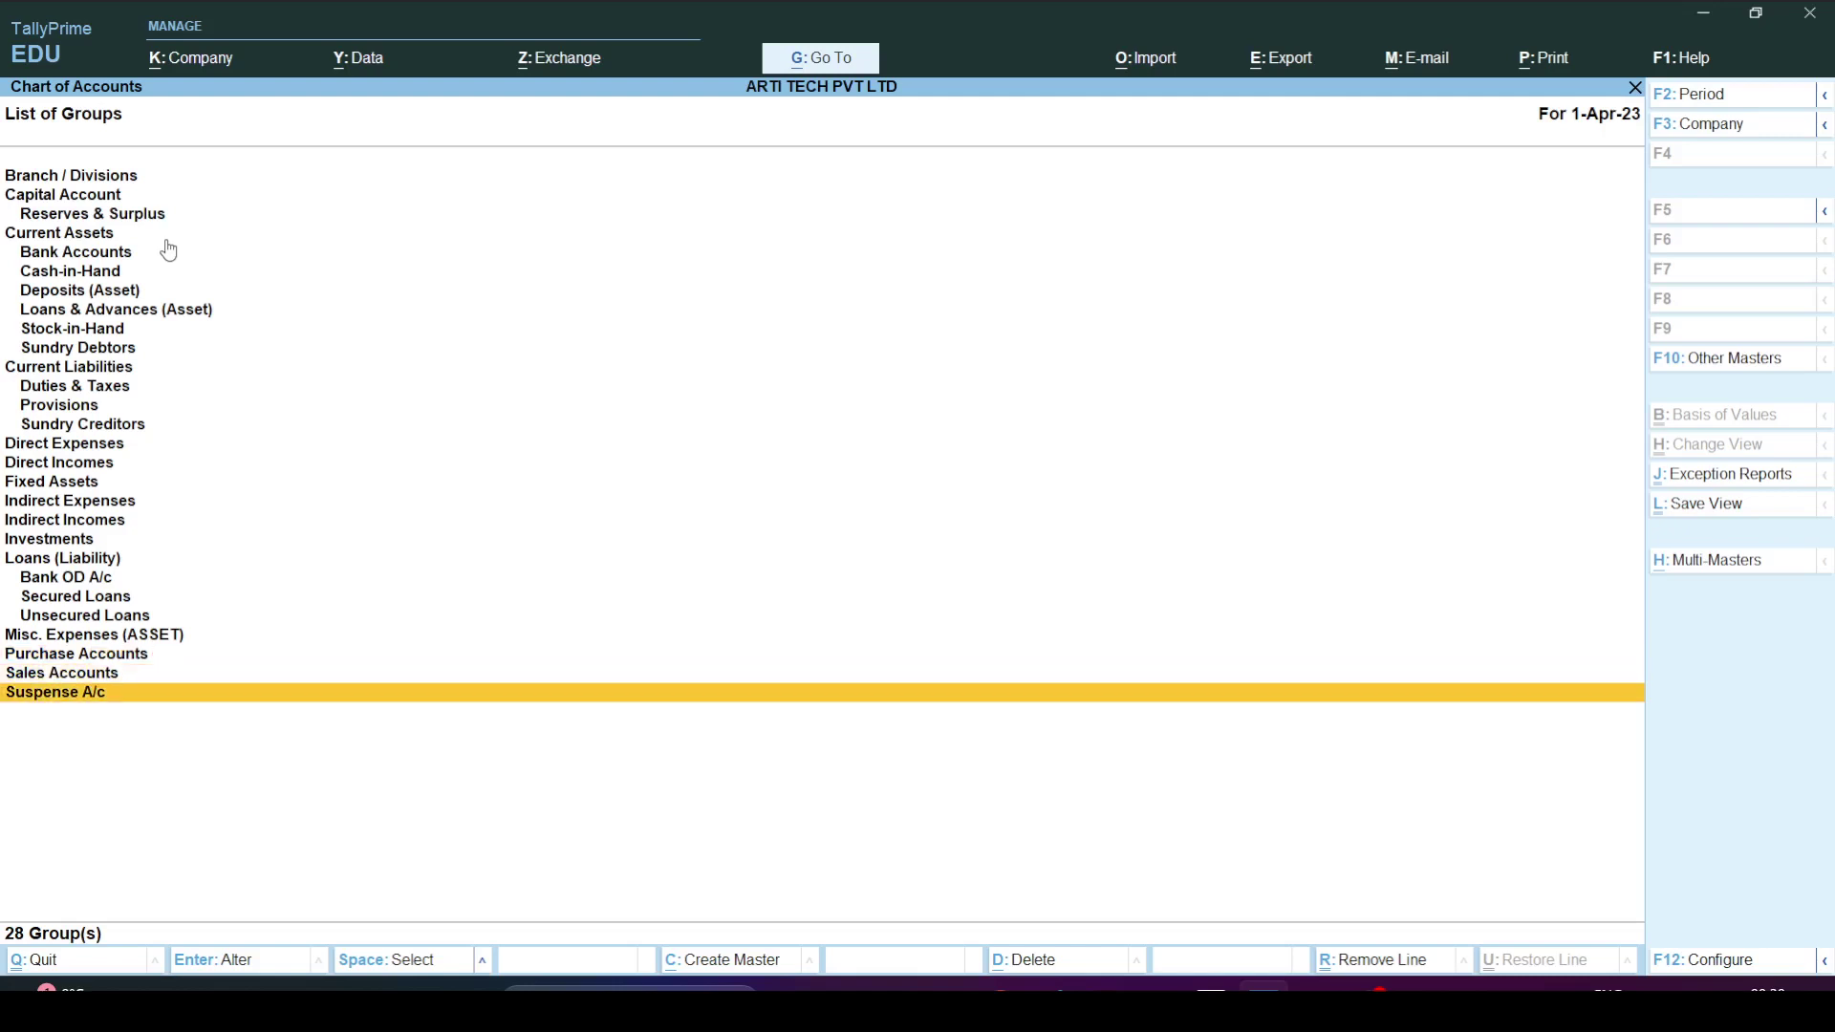
Review the group hierarchy upward from Suspense A/c to the sub-groups under Current Assets.
key(Up)
key(Up)
key(Up)
key(Up)
key(Up)
key(Up)
key(Up)
key(Up)
key(Up)
key(Up)
key(Up)
key(Up)
key(Up)
key(Up)
key(Up)
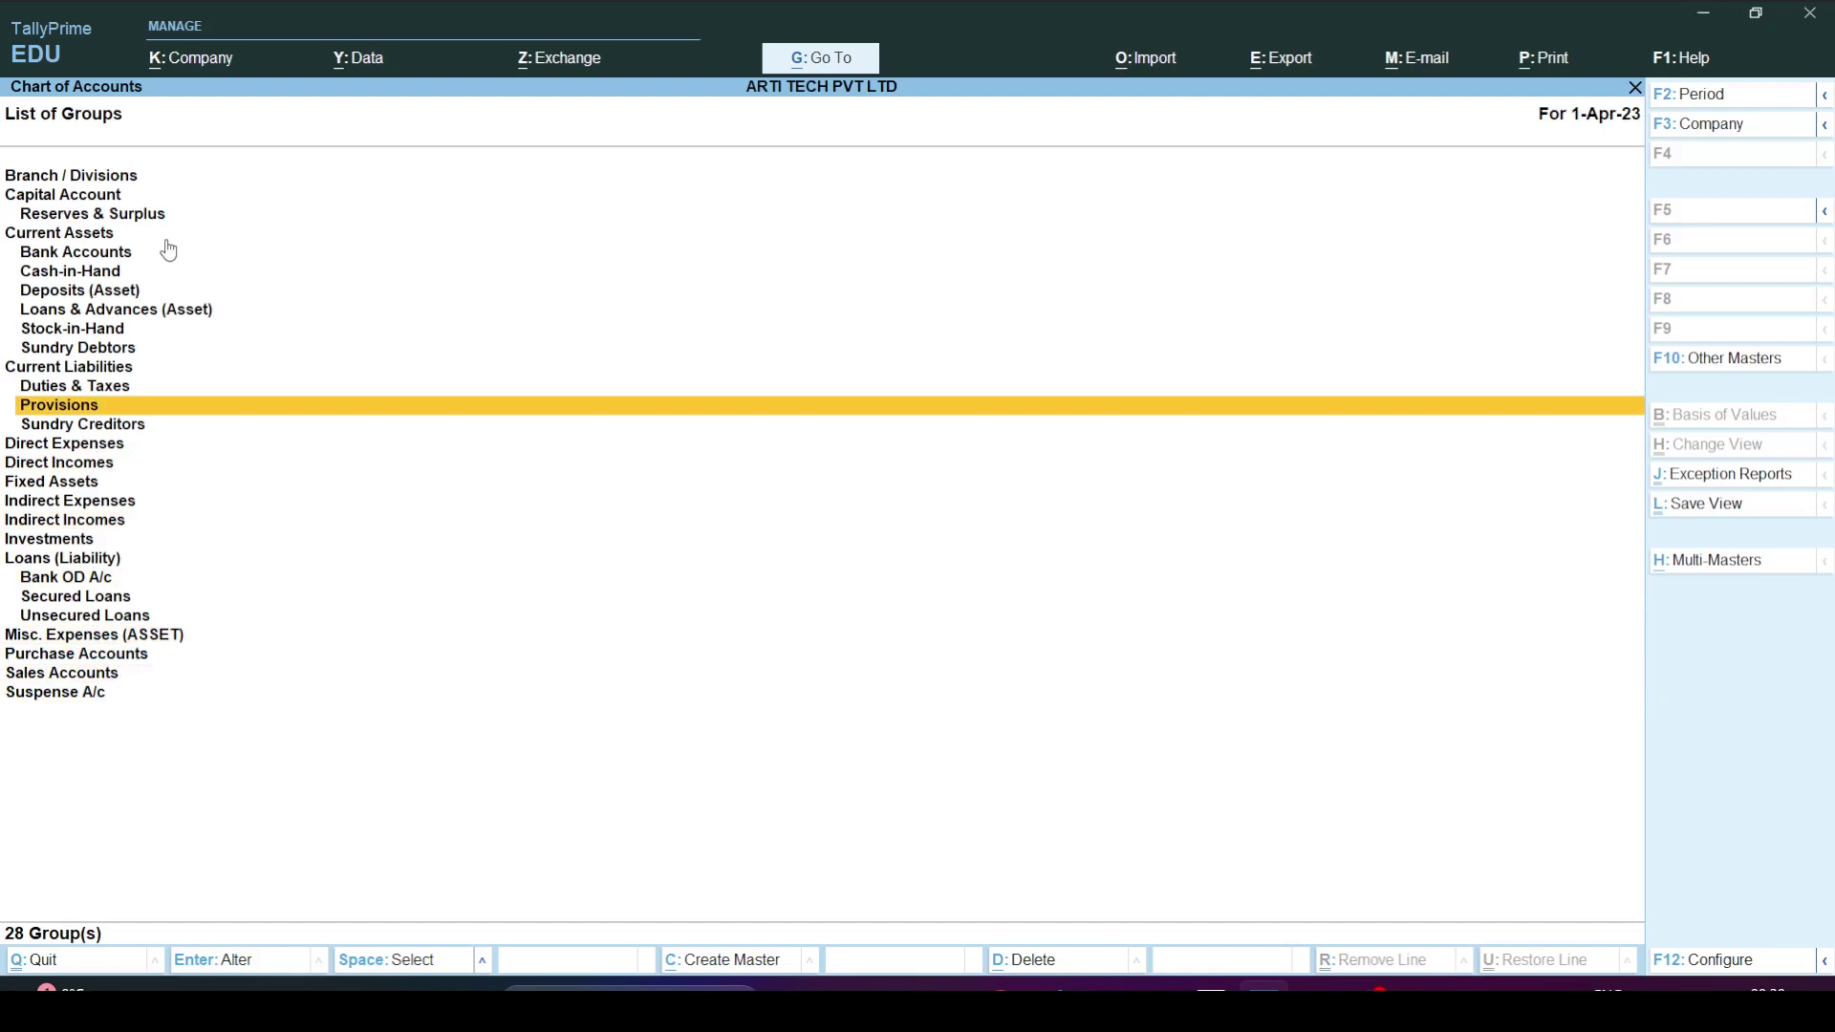
key(Up)
key(Up)
key(Up)
key(Up)
key(Up)
key(Up)
key(Up)
key(Up)
key(Down)
key(Down)
key(Down)
key(Down)
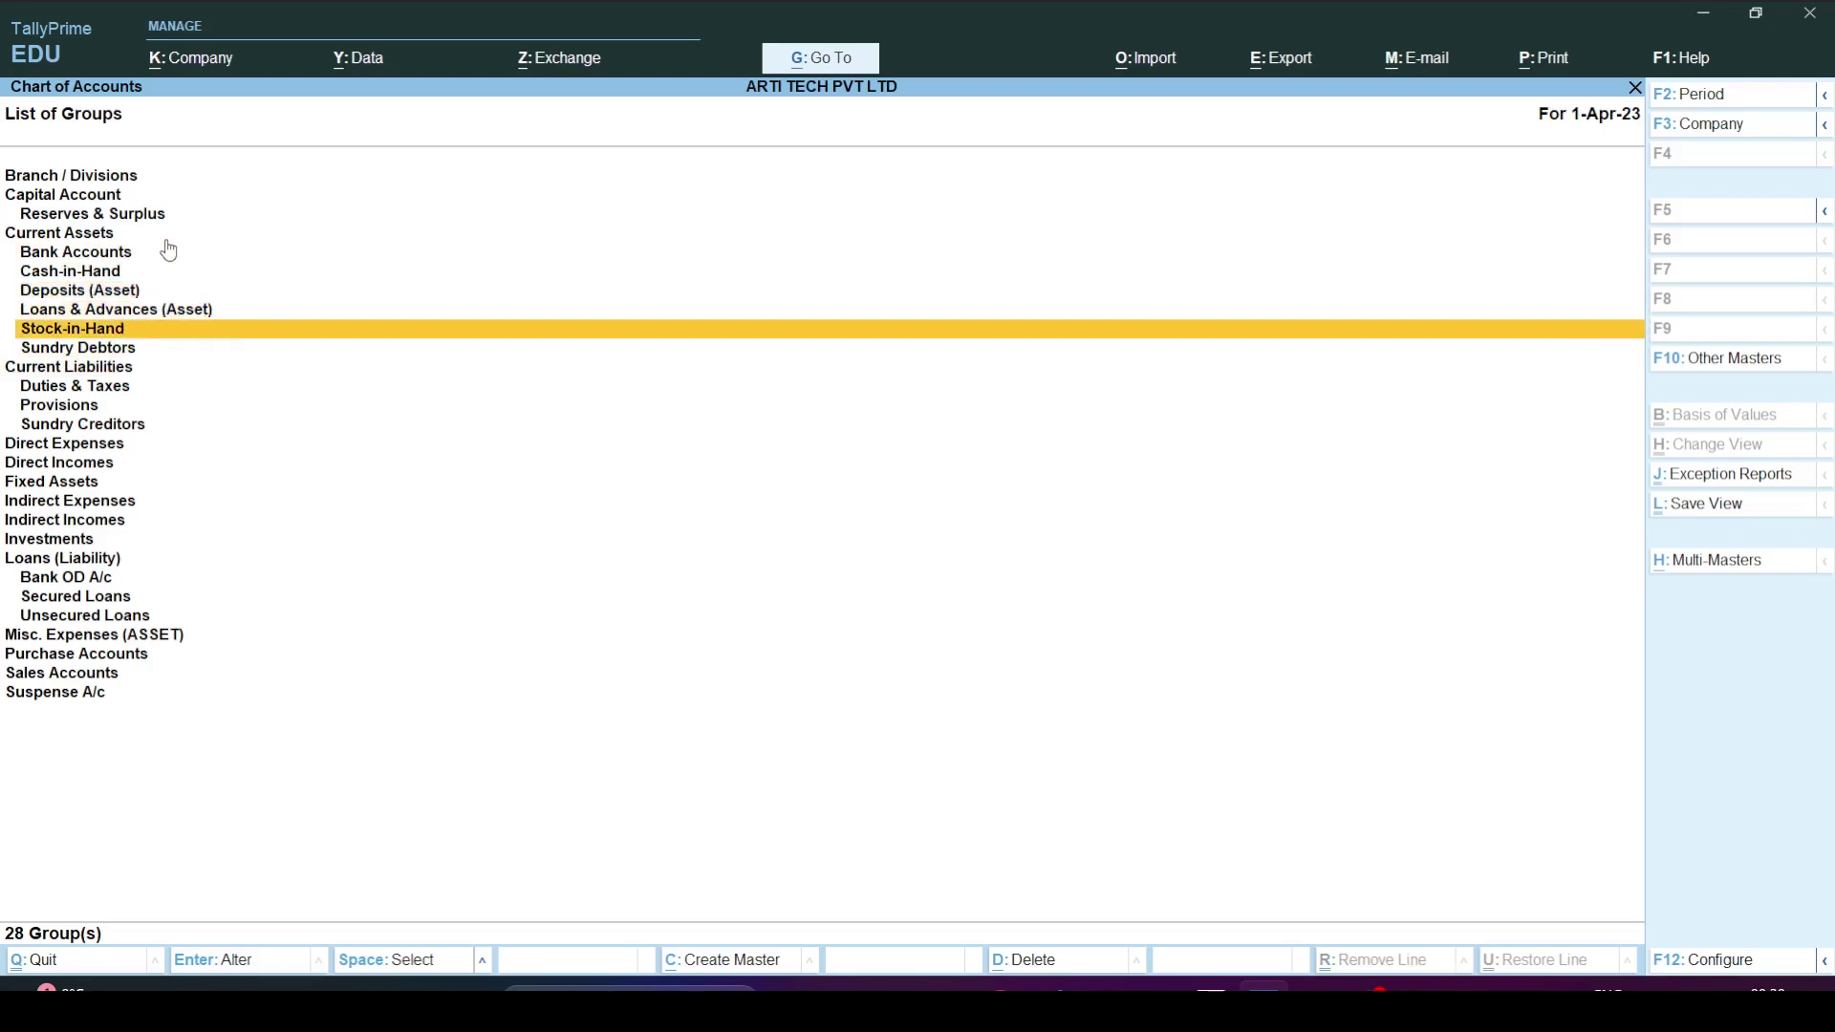
Switch to the "Group and sub group" Word document and position the group list picture beside the numbered notes.
key(alt+Tab)
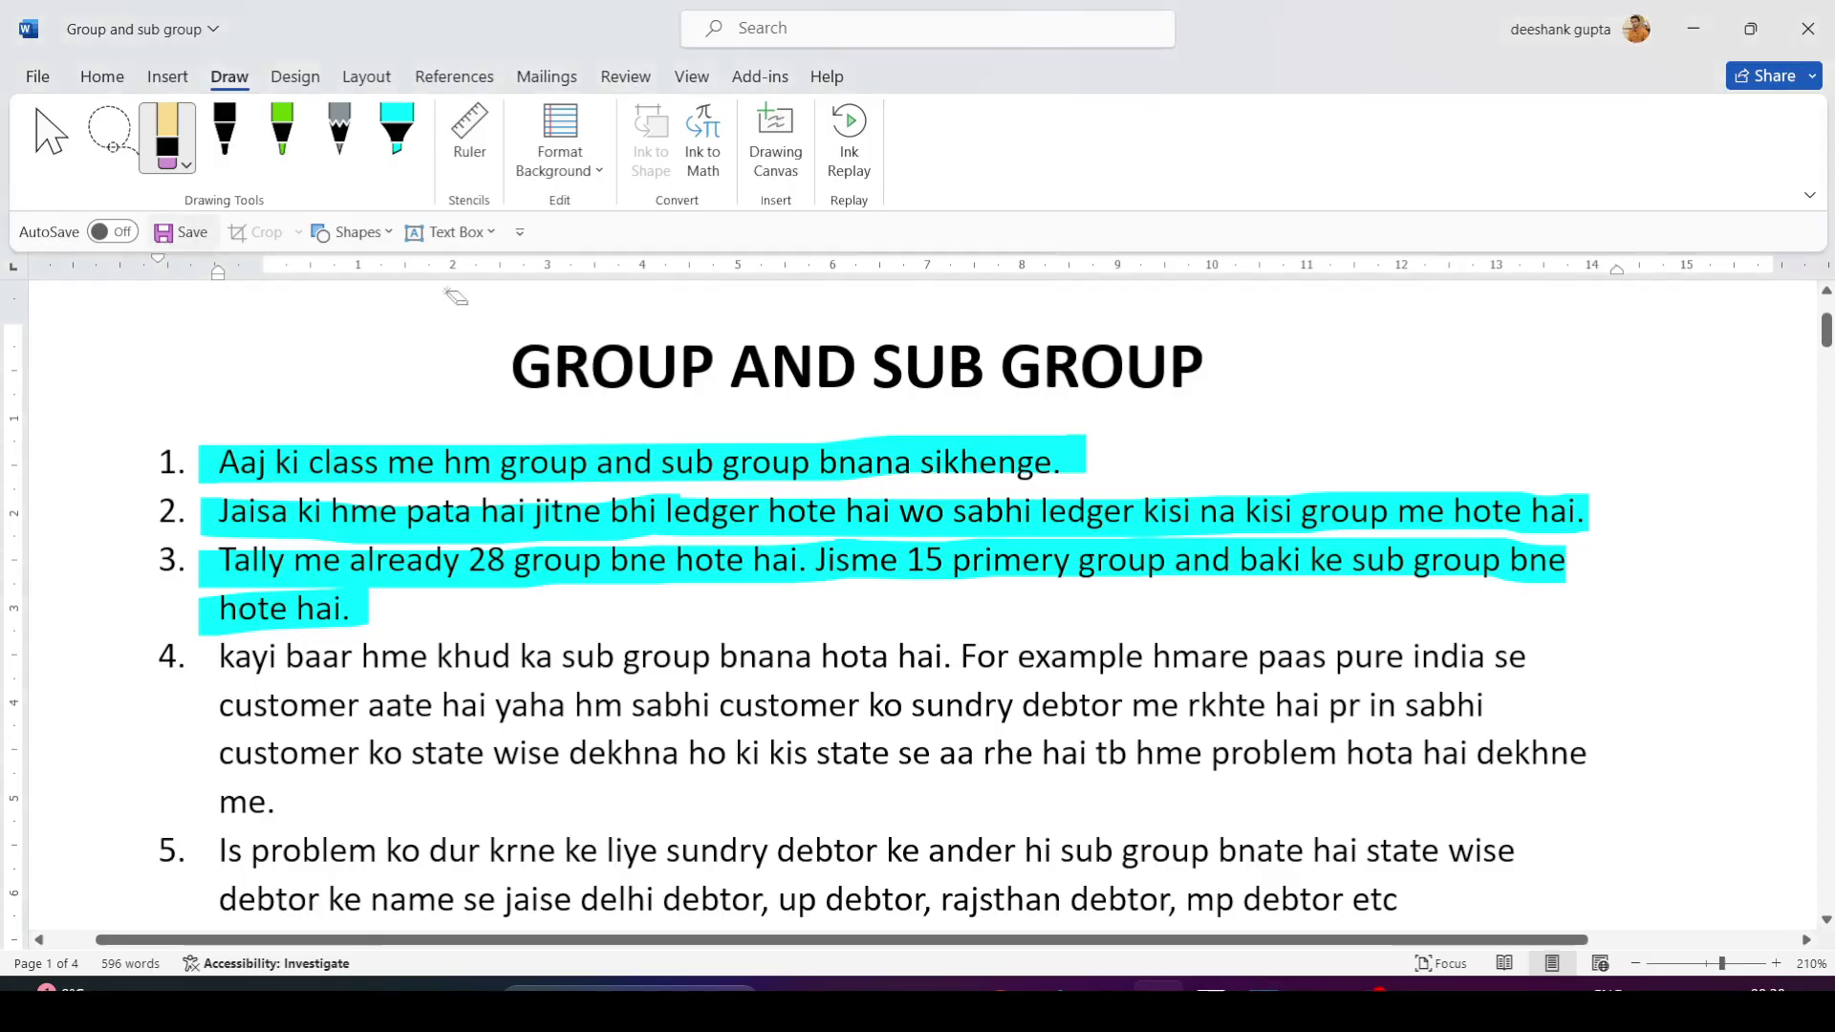
click(51, 137)
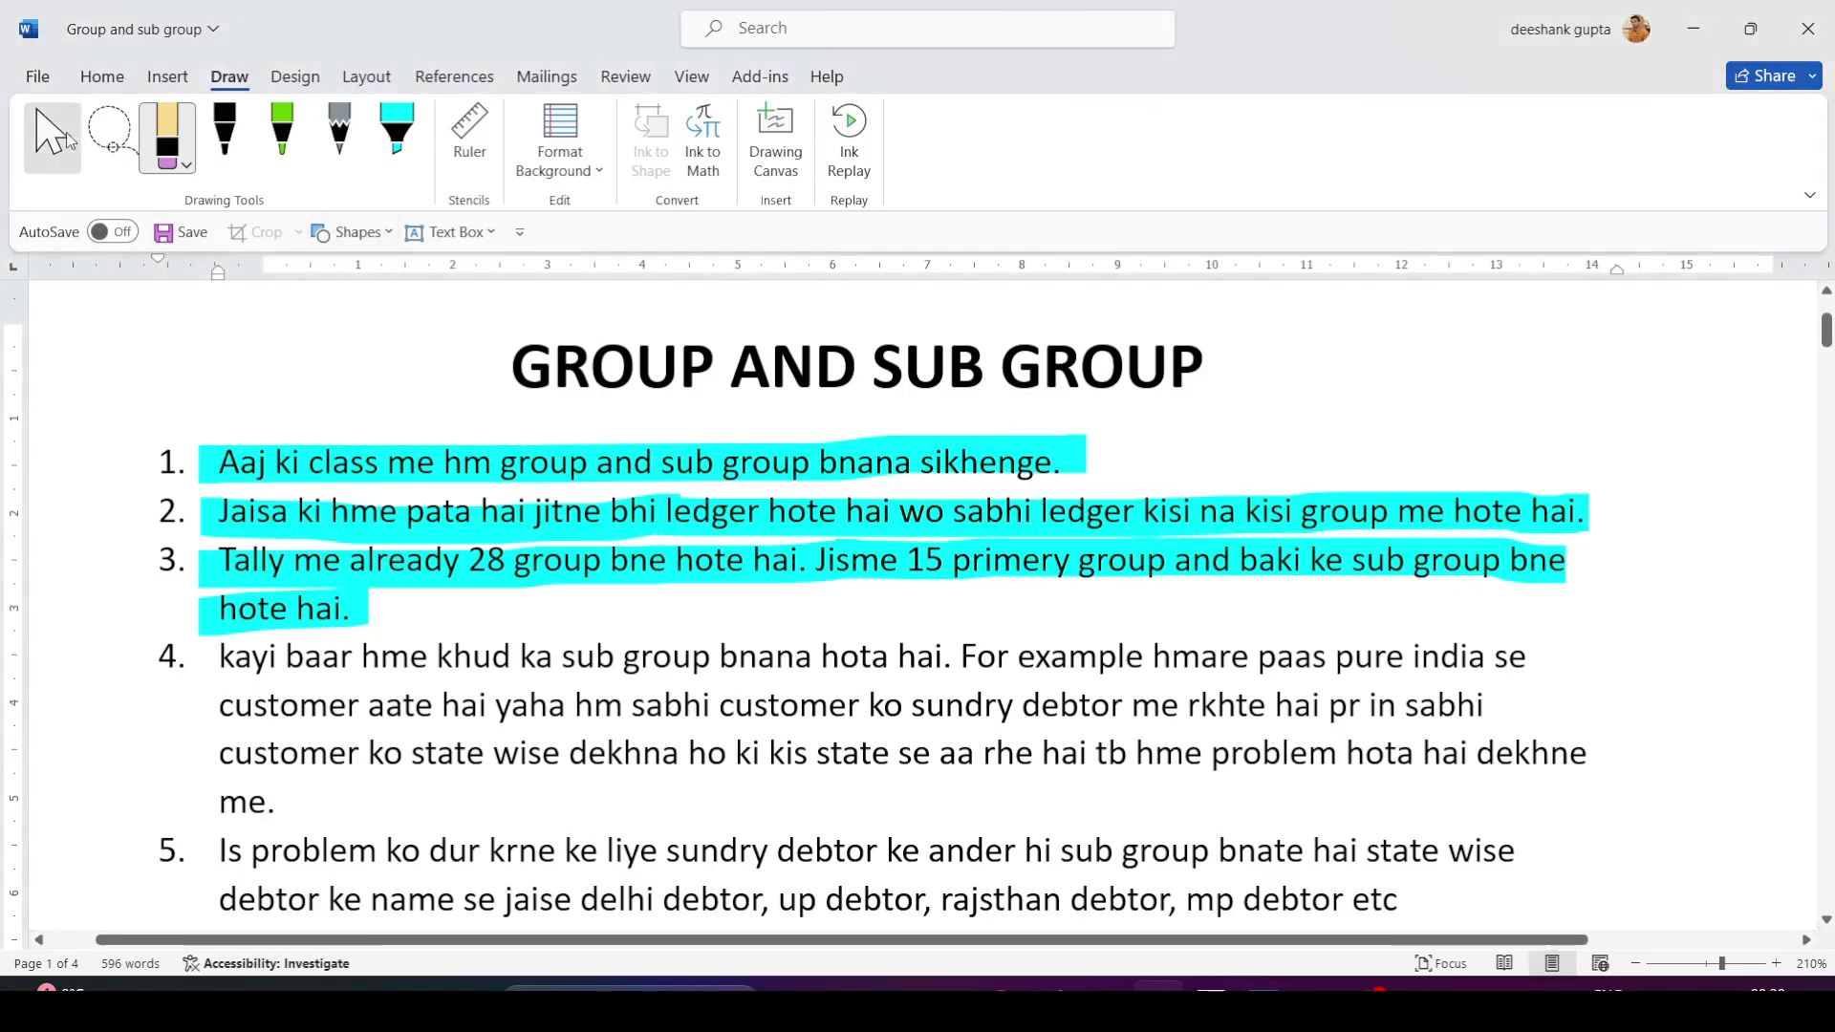
ctrl+scroll(1642, 430, down, 4)
drag(1740, 463, 1431, 683)
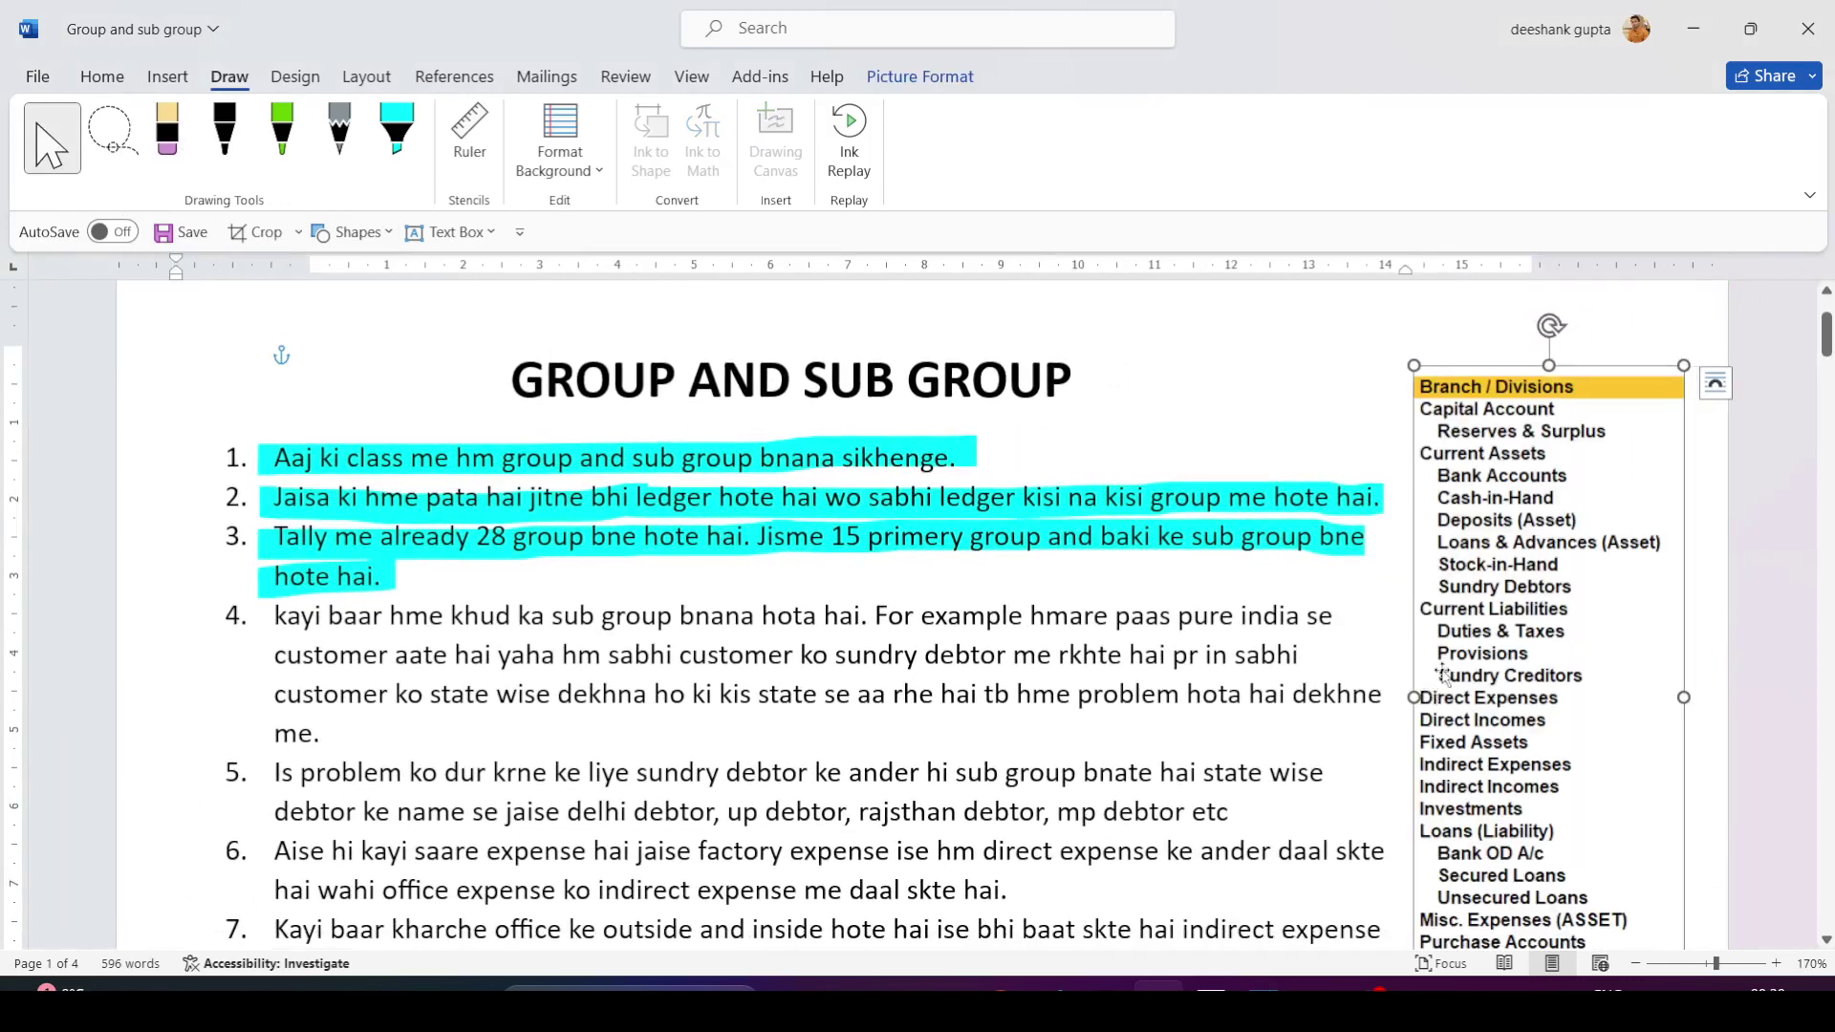
scroll(1556, 478, down, 3)
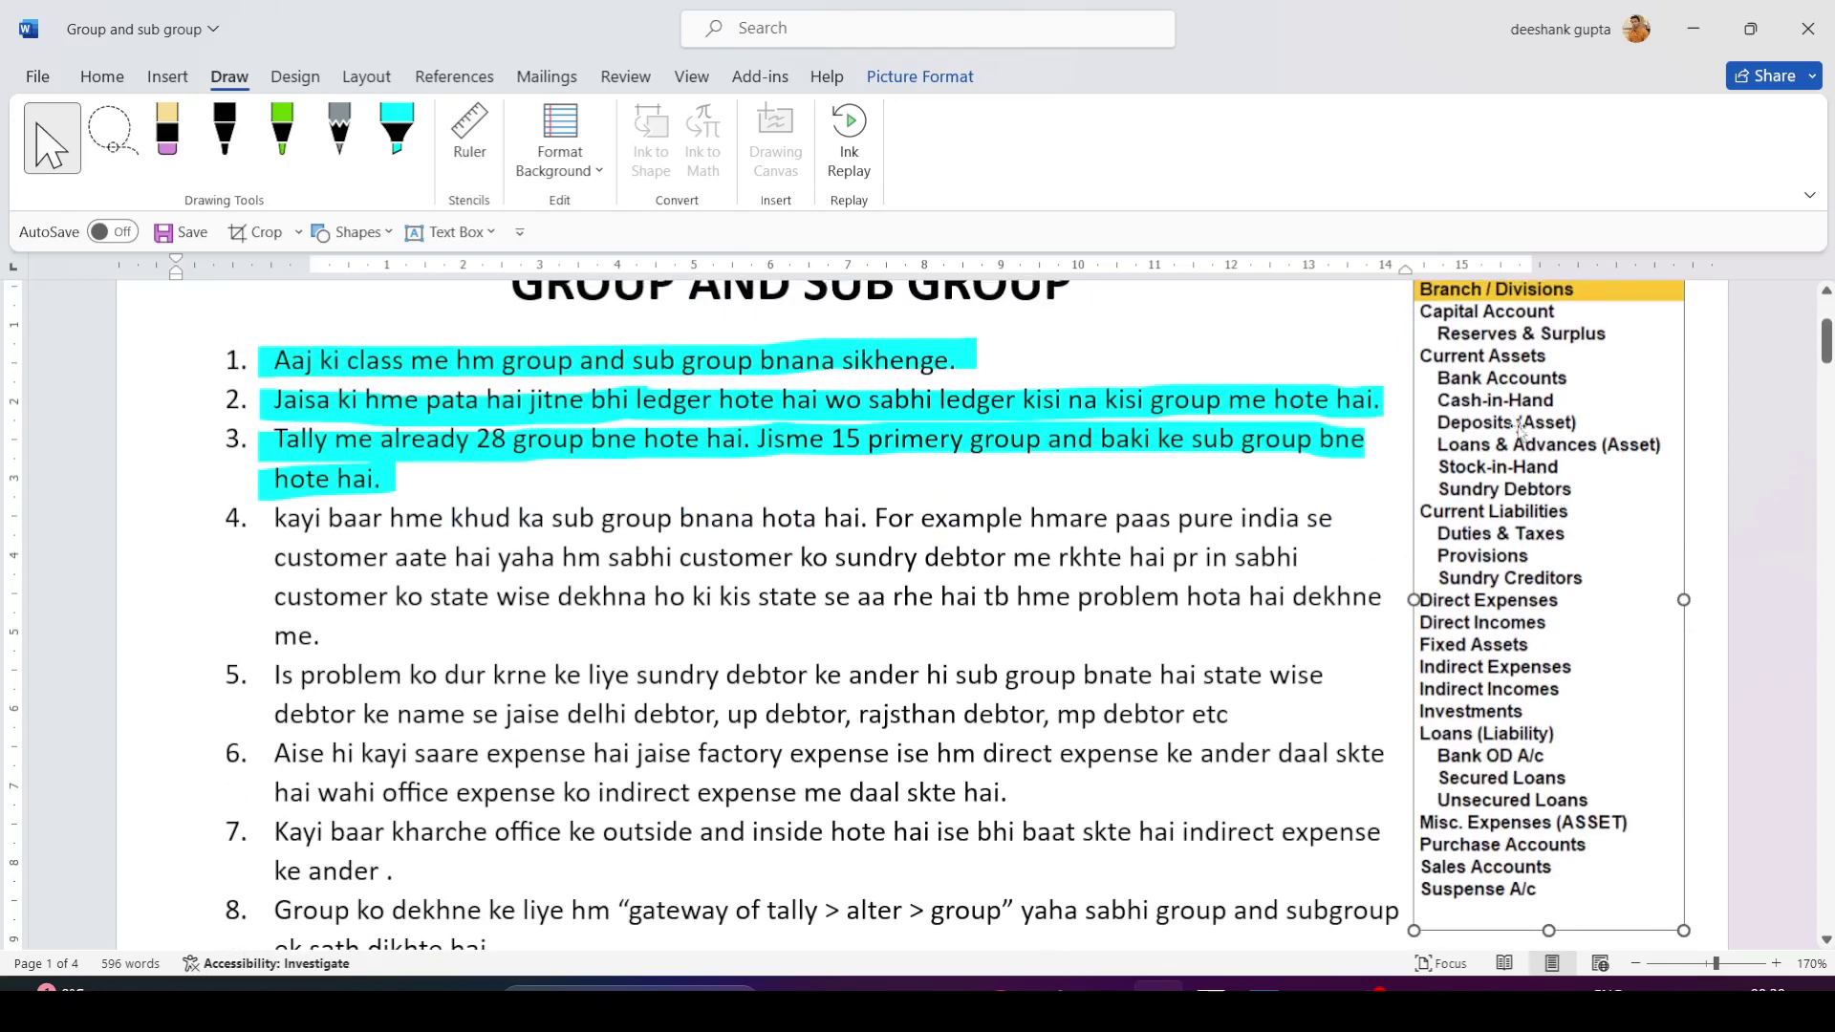
mouse_move(1482, 536)
mouse_down()
mouse_move(1515, 575)
mouse_move(1497, 552)
mouse_up()
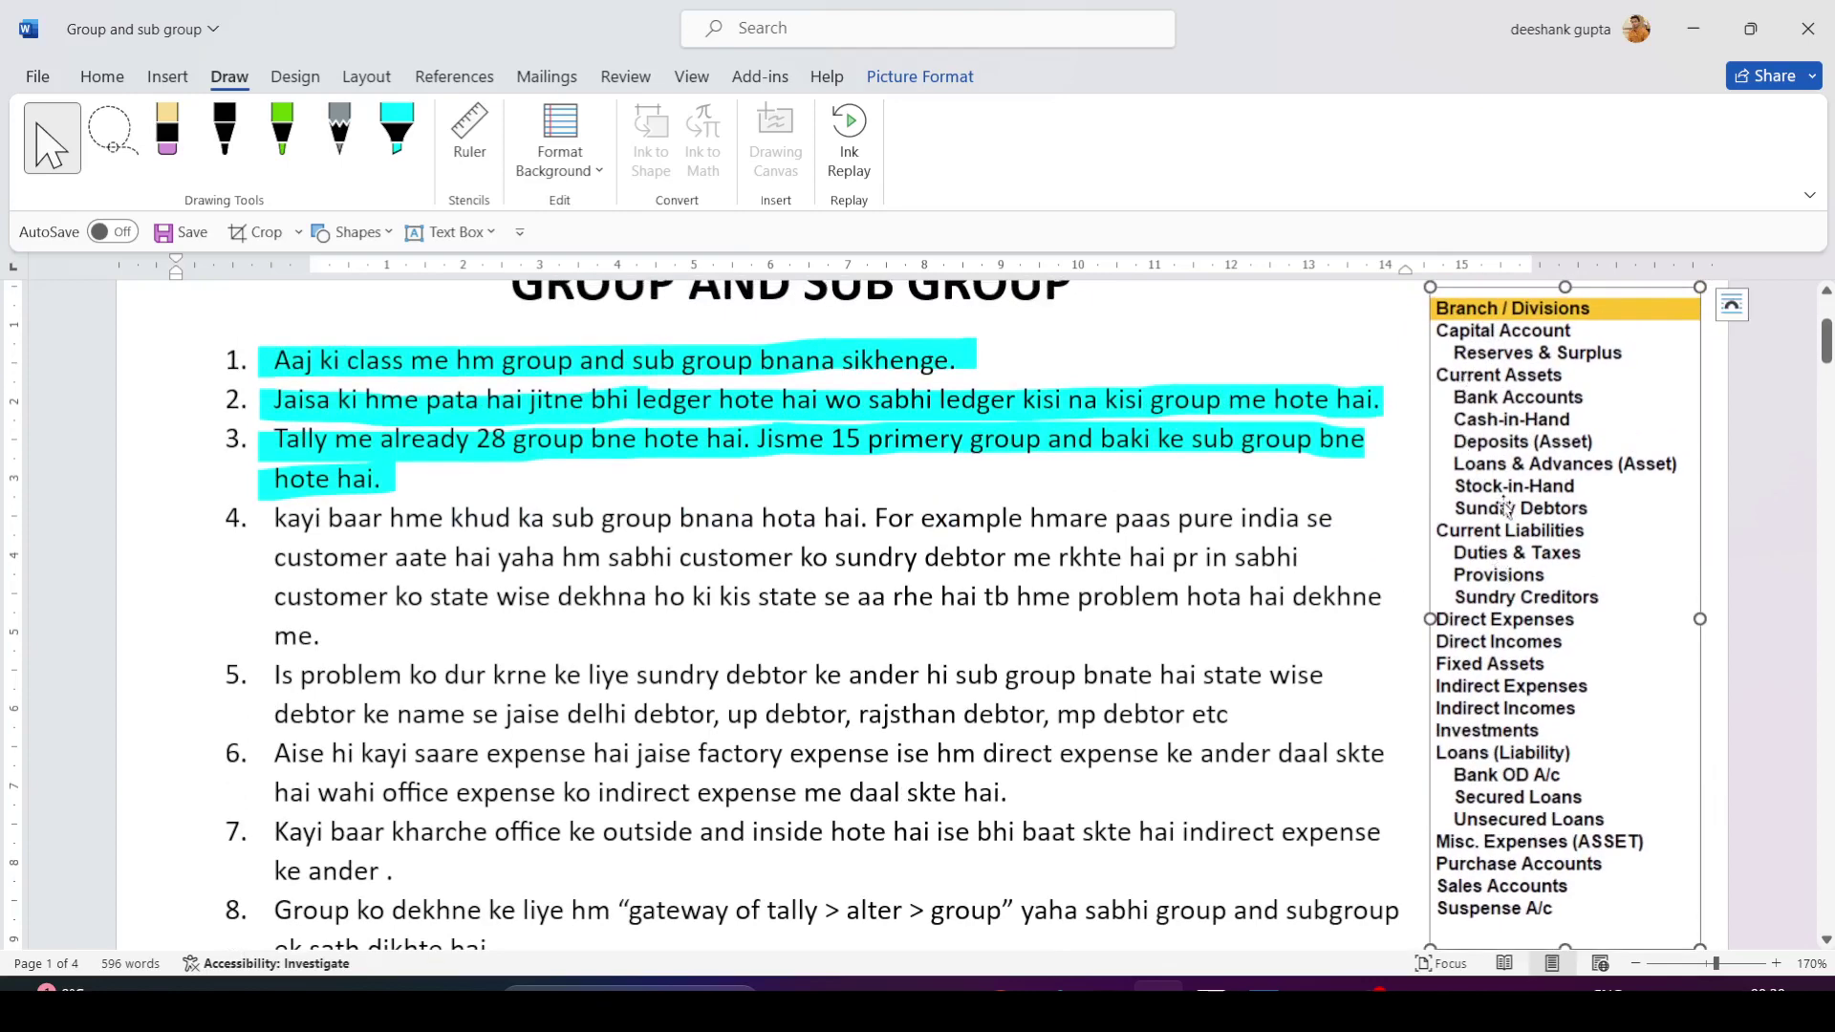
Highlight in cyan point 4 up to "For example", plus the Current Assets and Current Liabilities sub-groups in the picture.
click(397, 134)
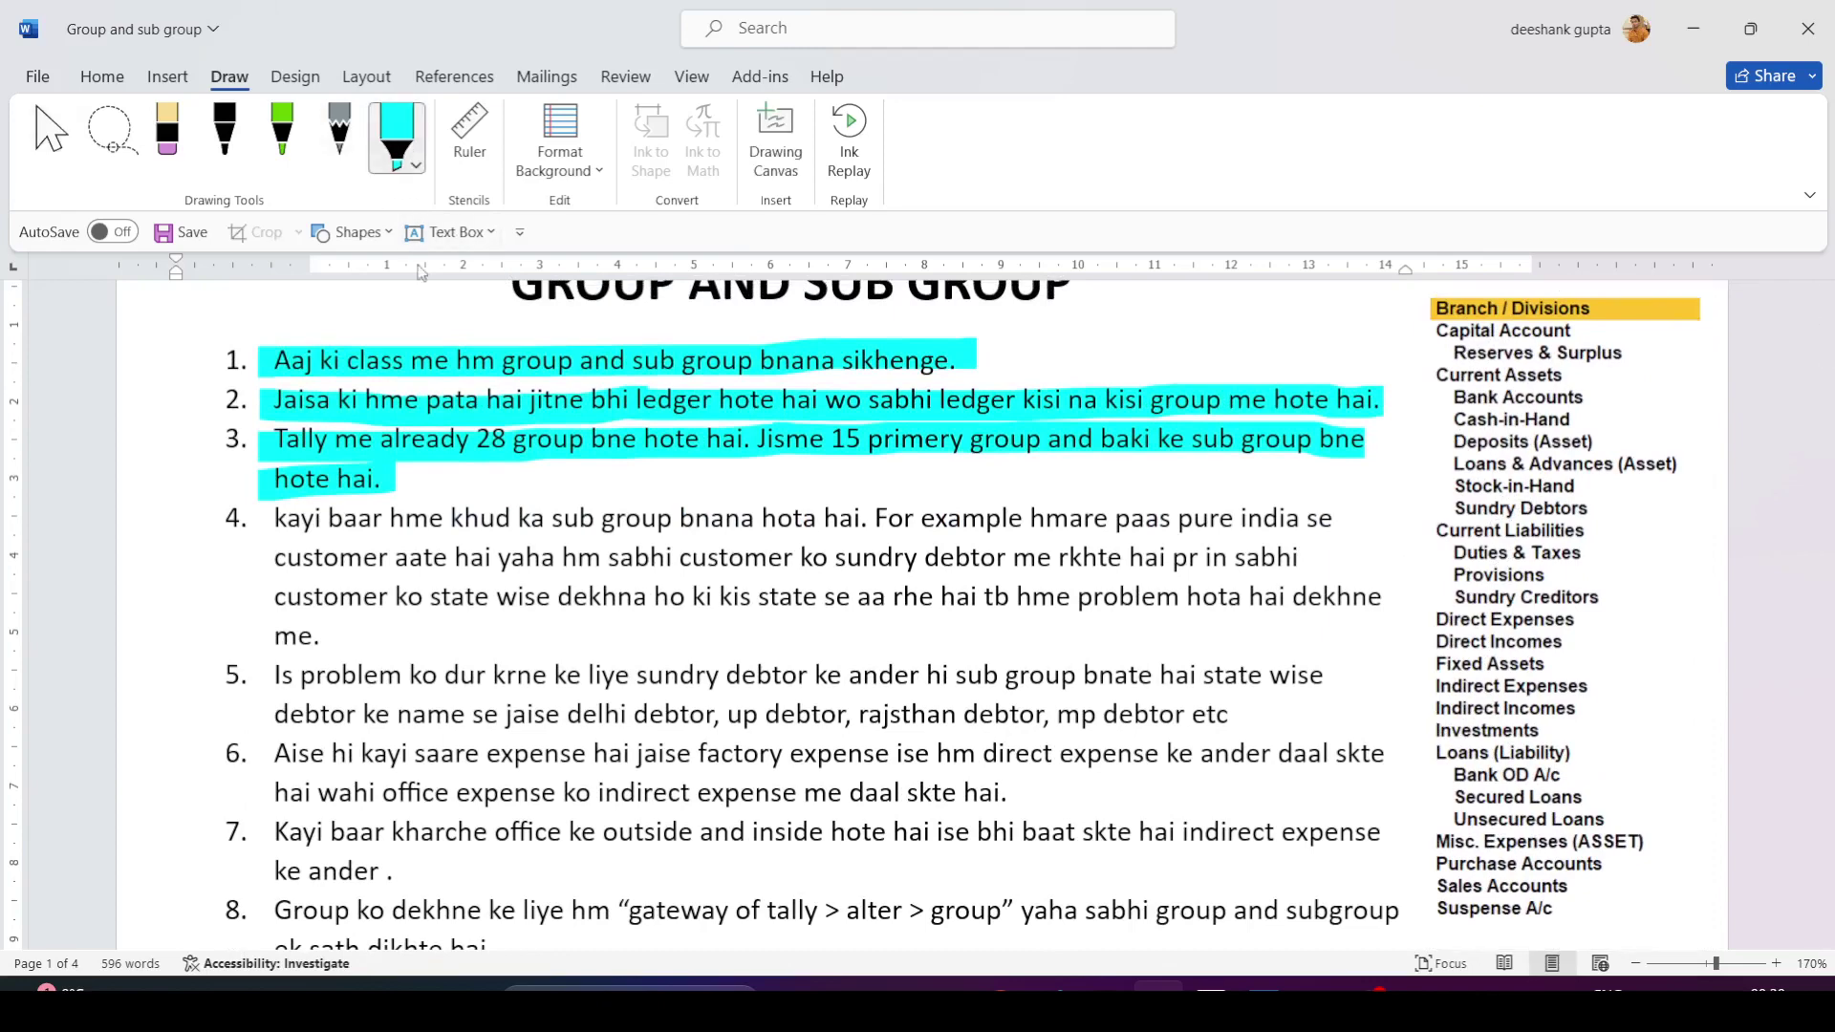
drag(253, 524, 1025, 521)
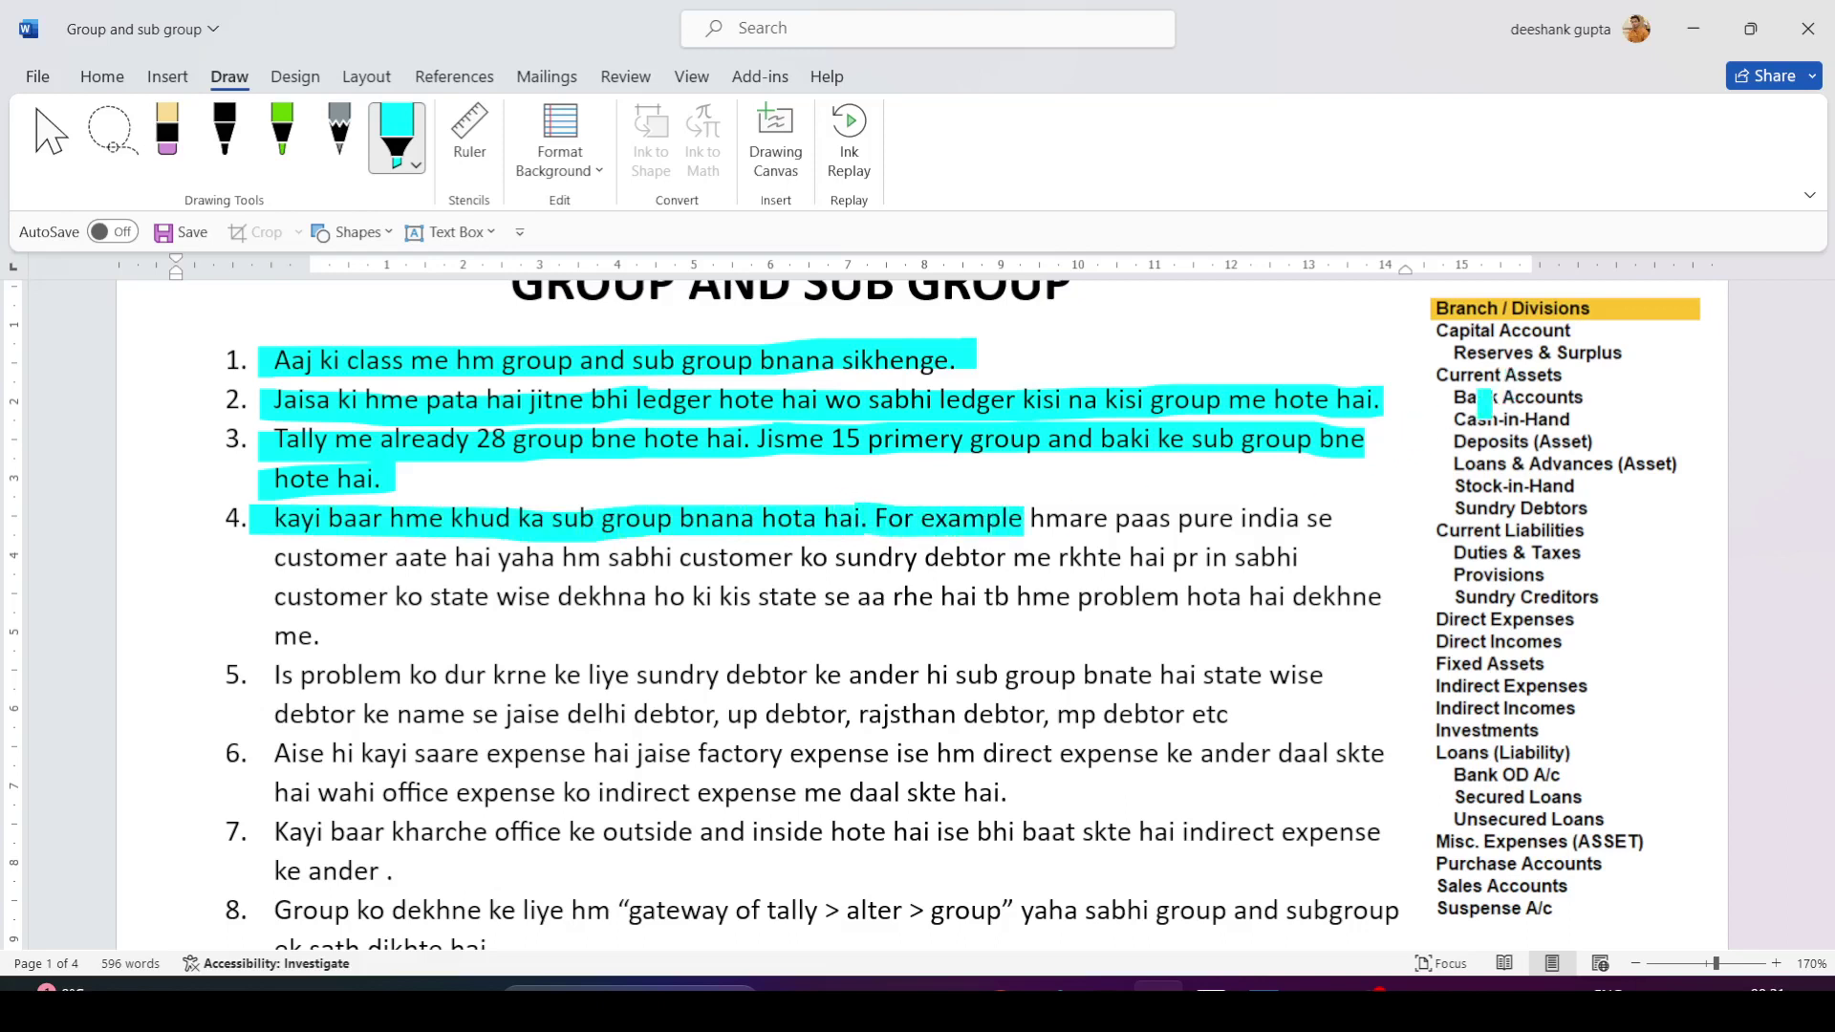
mouse_move(1469, 406)
mouse_down()
mouse_move(1562, 506)
mouse_move(1529, 499)
mouse_move(1452, 464)
mouse_move(1491, 401)
mouse_move(1563, 401)
mouse_move(1692, 468)
mouse_move(1462, 497)
mouse_move(1494, 432)
mouse_move(1510, 519)
mouse_move(1470, 579)
mouse_move(1461, 560)
mouse_move(1577, 568)
mouse_move(1457, 591)
mouse_move(1582, 595)
mouse_up()
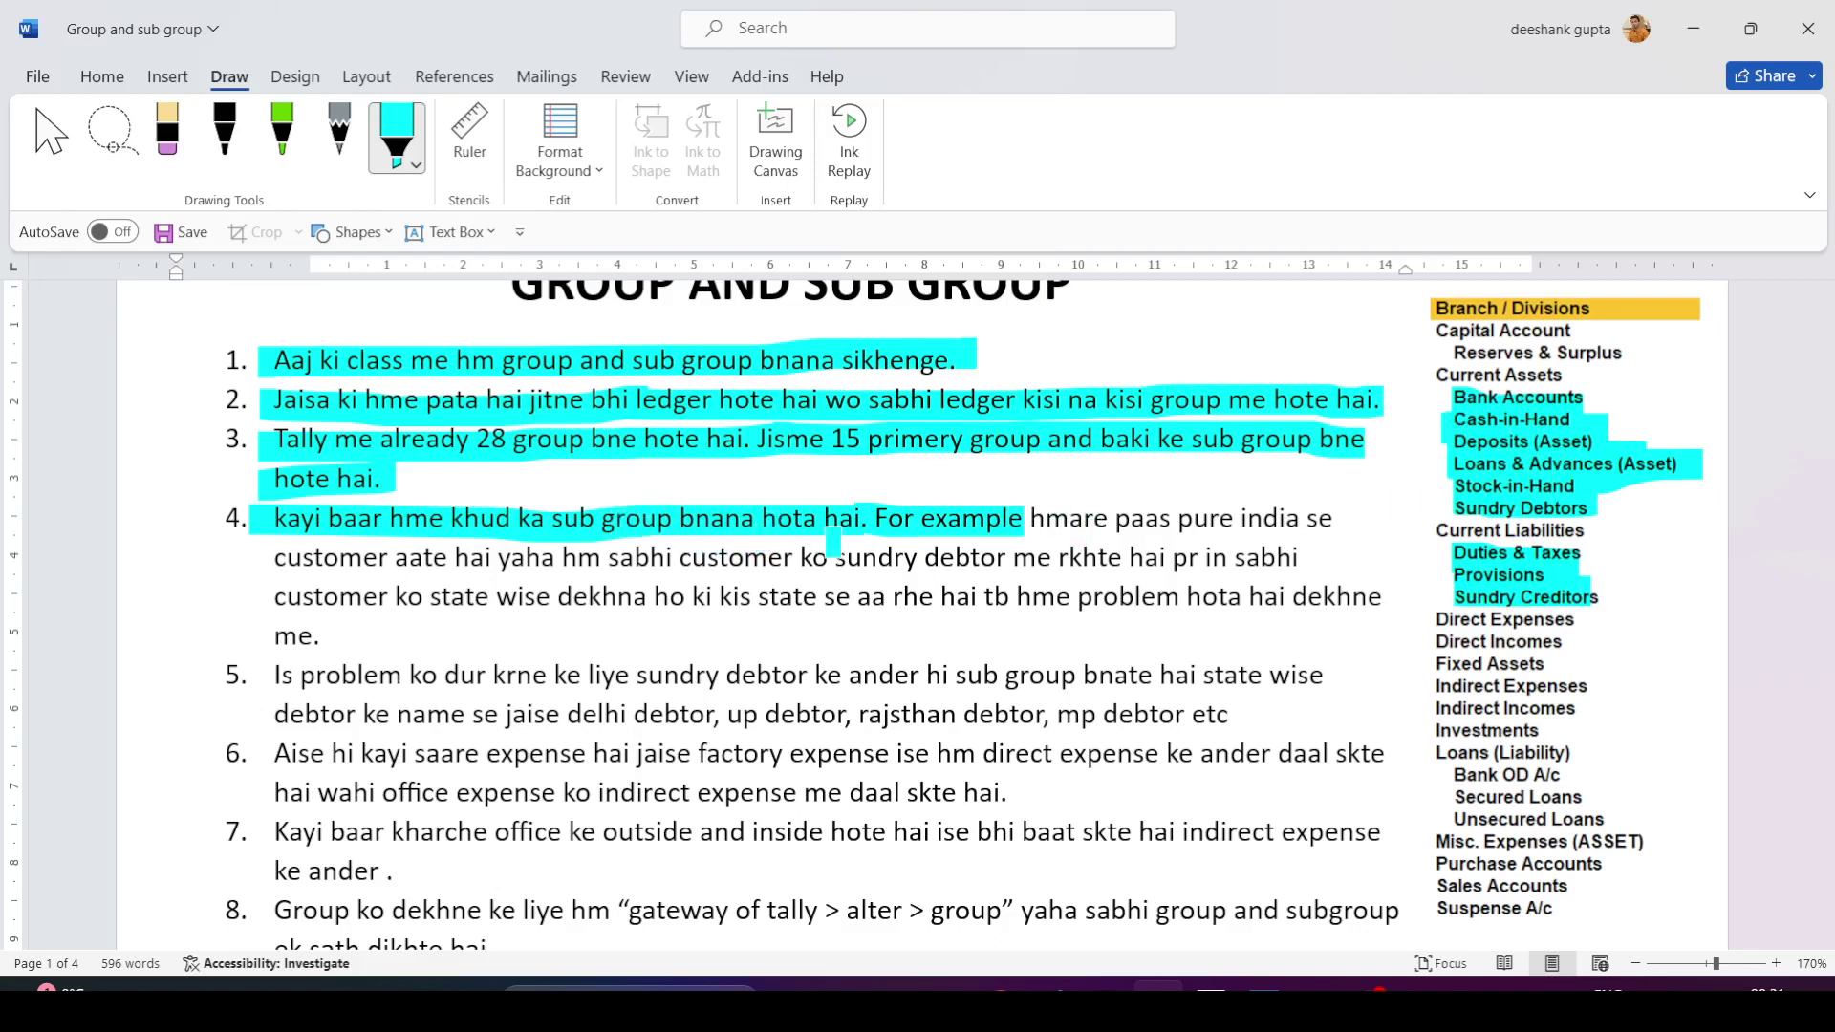
Continue the cyan highlight in point 4 from "hmare paas pure india se" through the line ending "problem hota hai dekhne".
drag(1023, 520, 1349, 522)
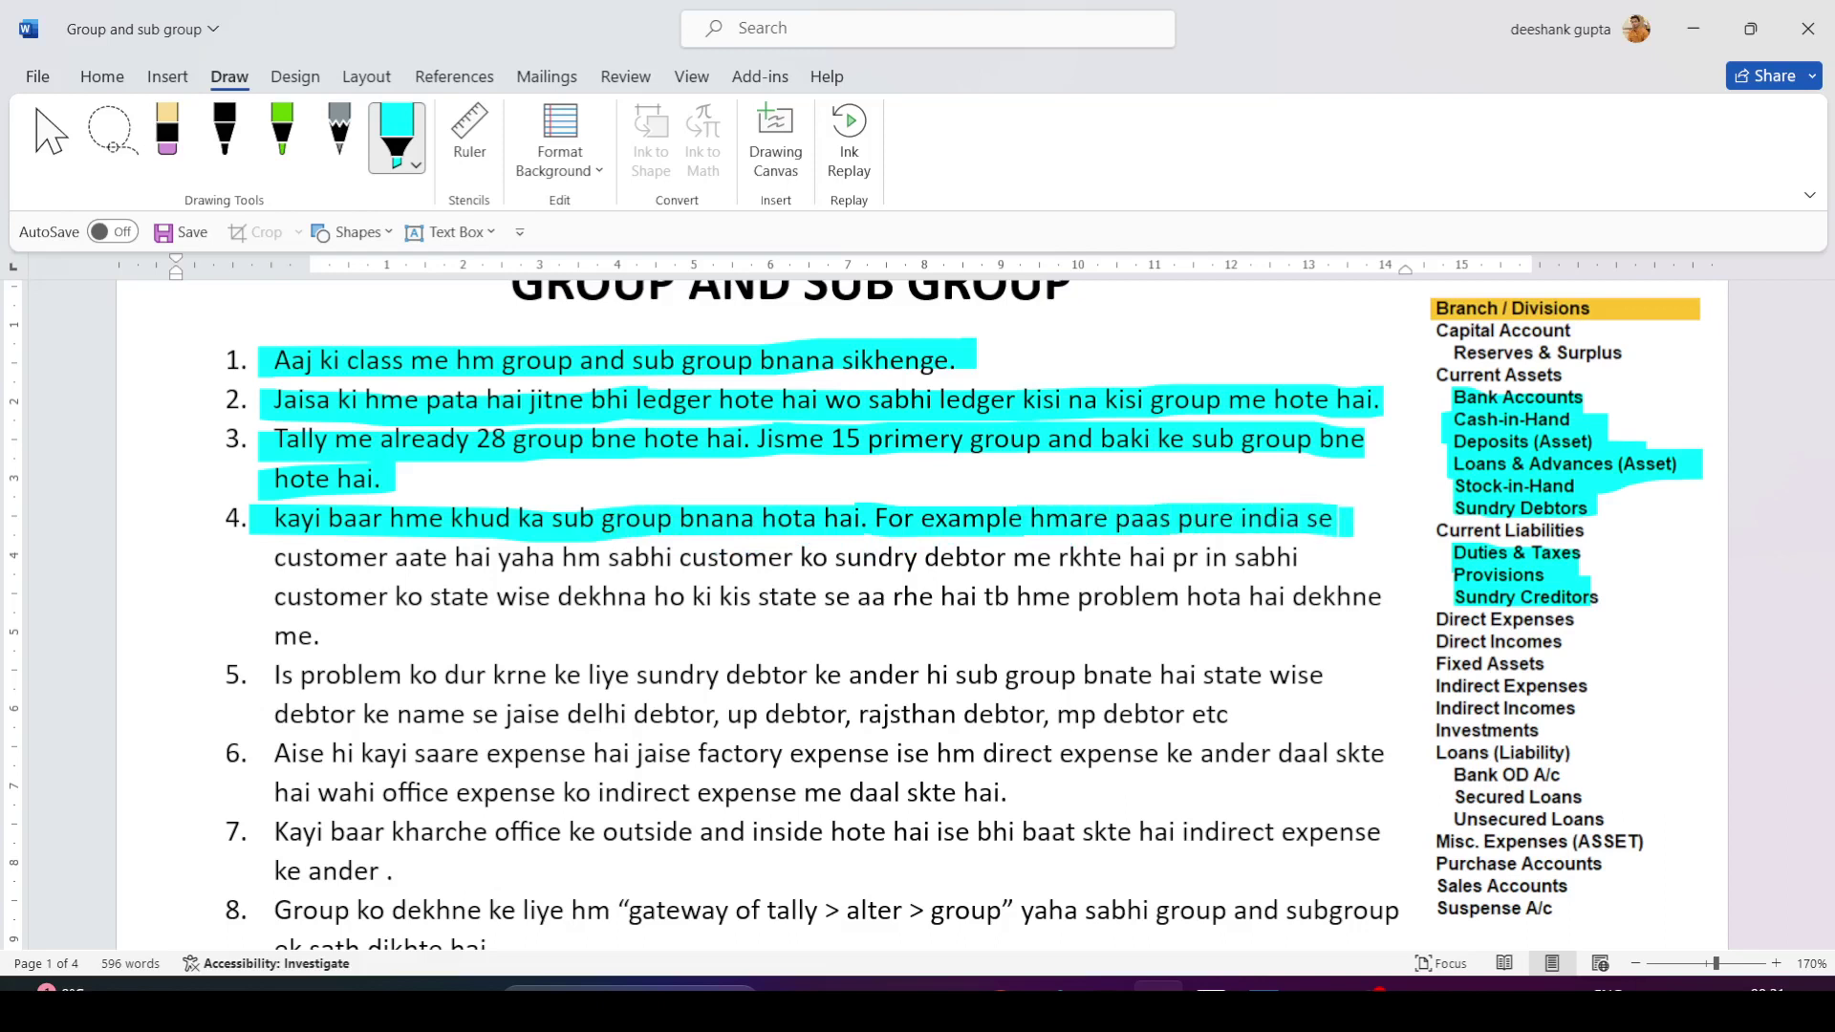
drag(275, 561, 1329, 559)
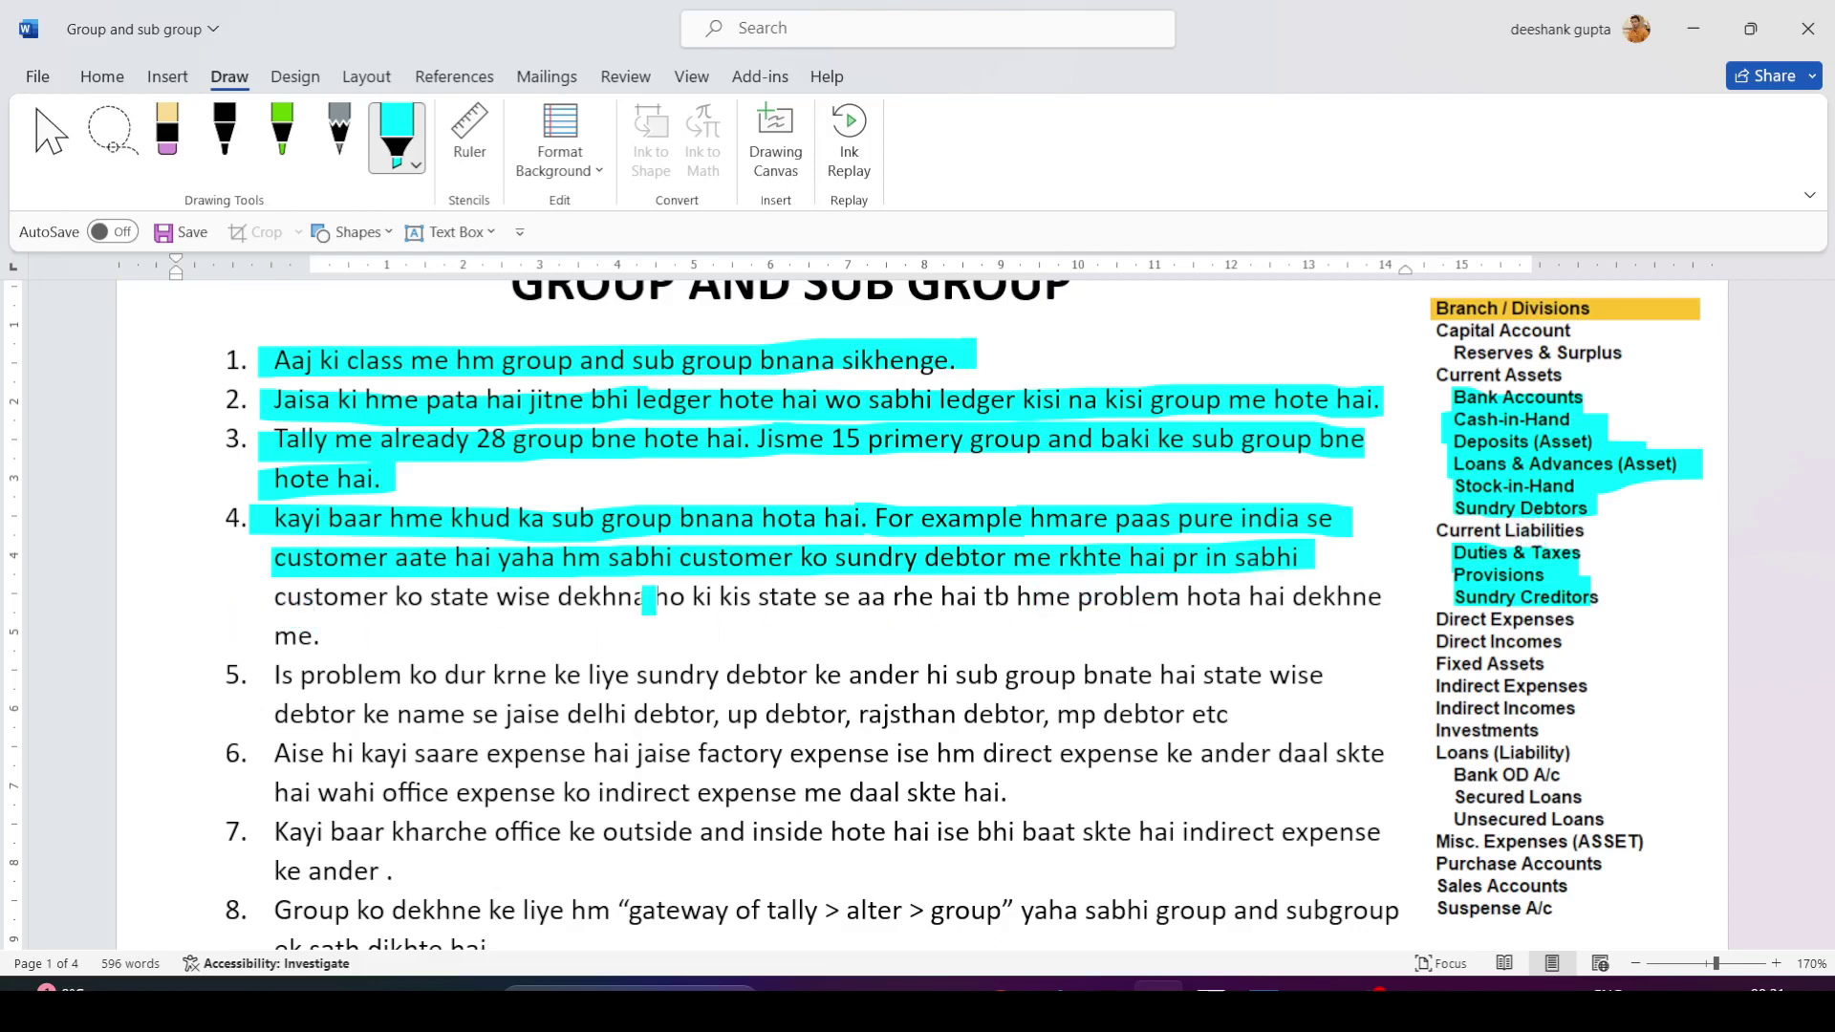
drag(278, 600, 1382, 597)
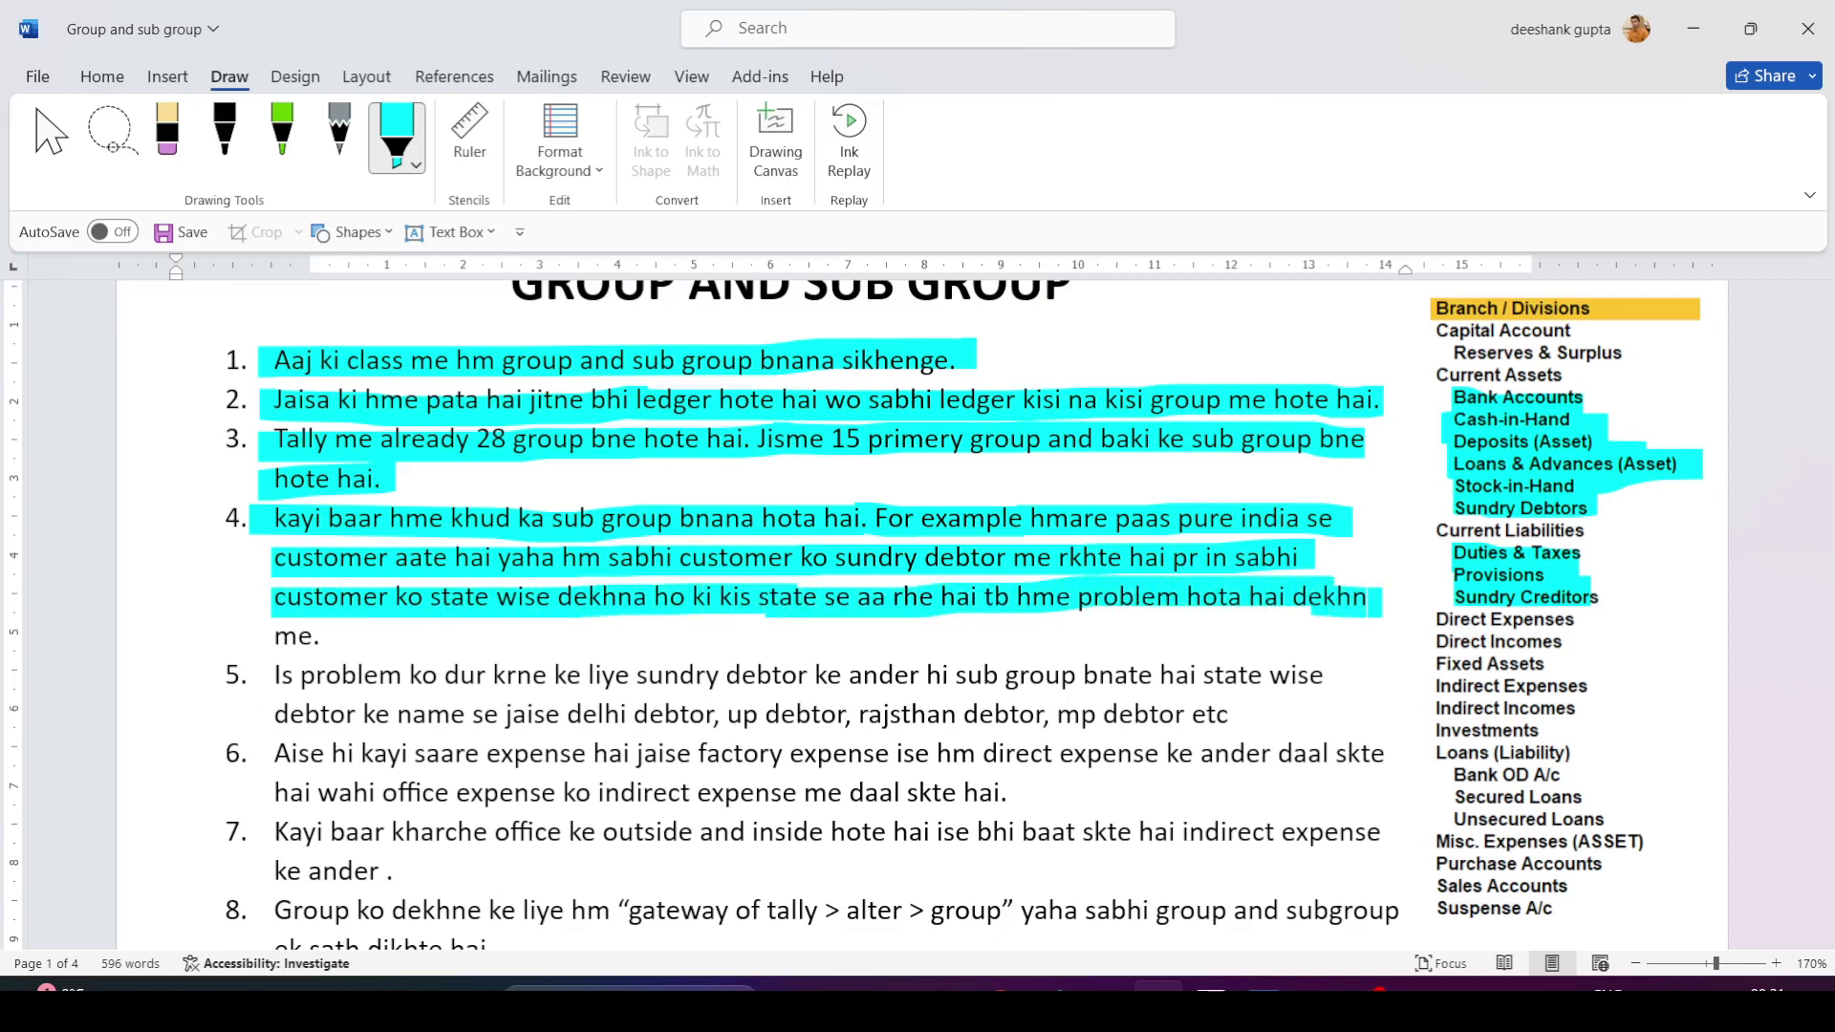
Highlight in cyan the closing word "me." of point 4 and both lines of point 5 about state-wise debtor sub-groups.
drag(248, 638, 324, 638)
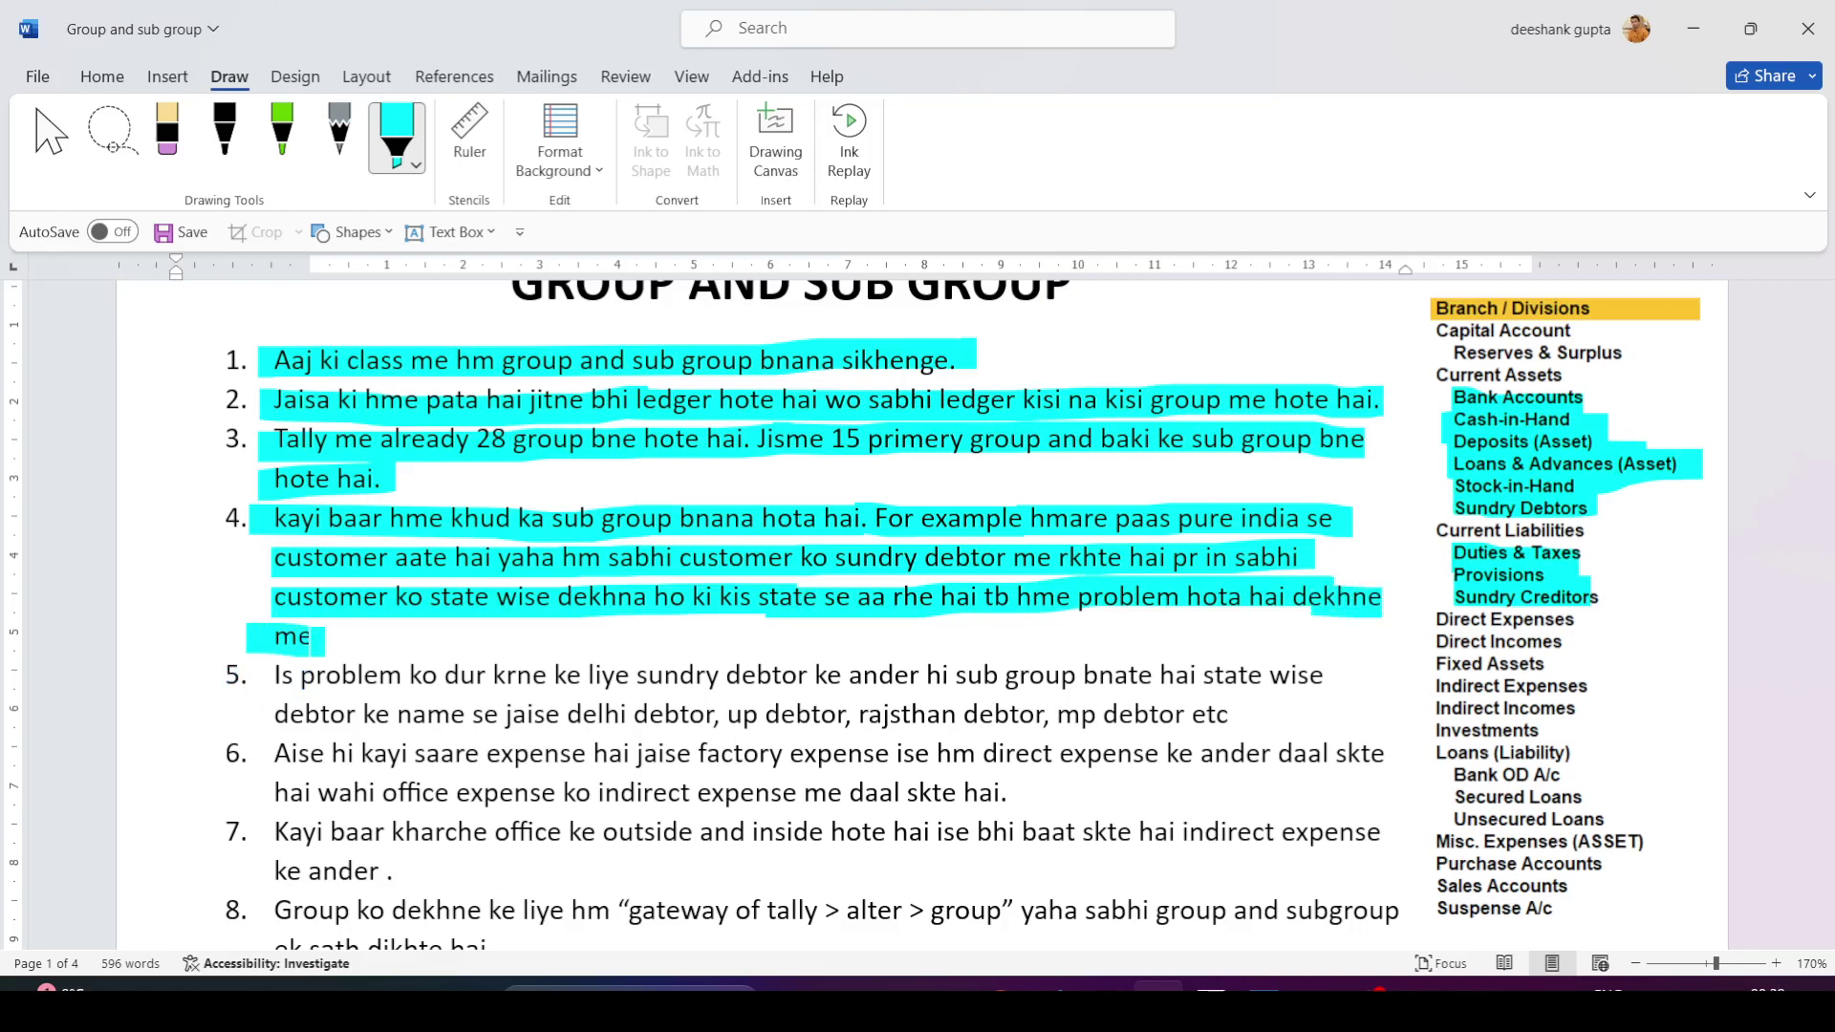
drag(267, 677, 1327, 669)
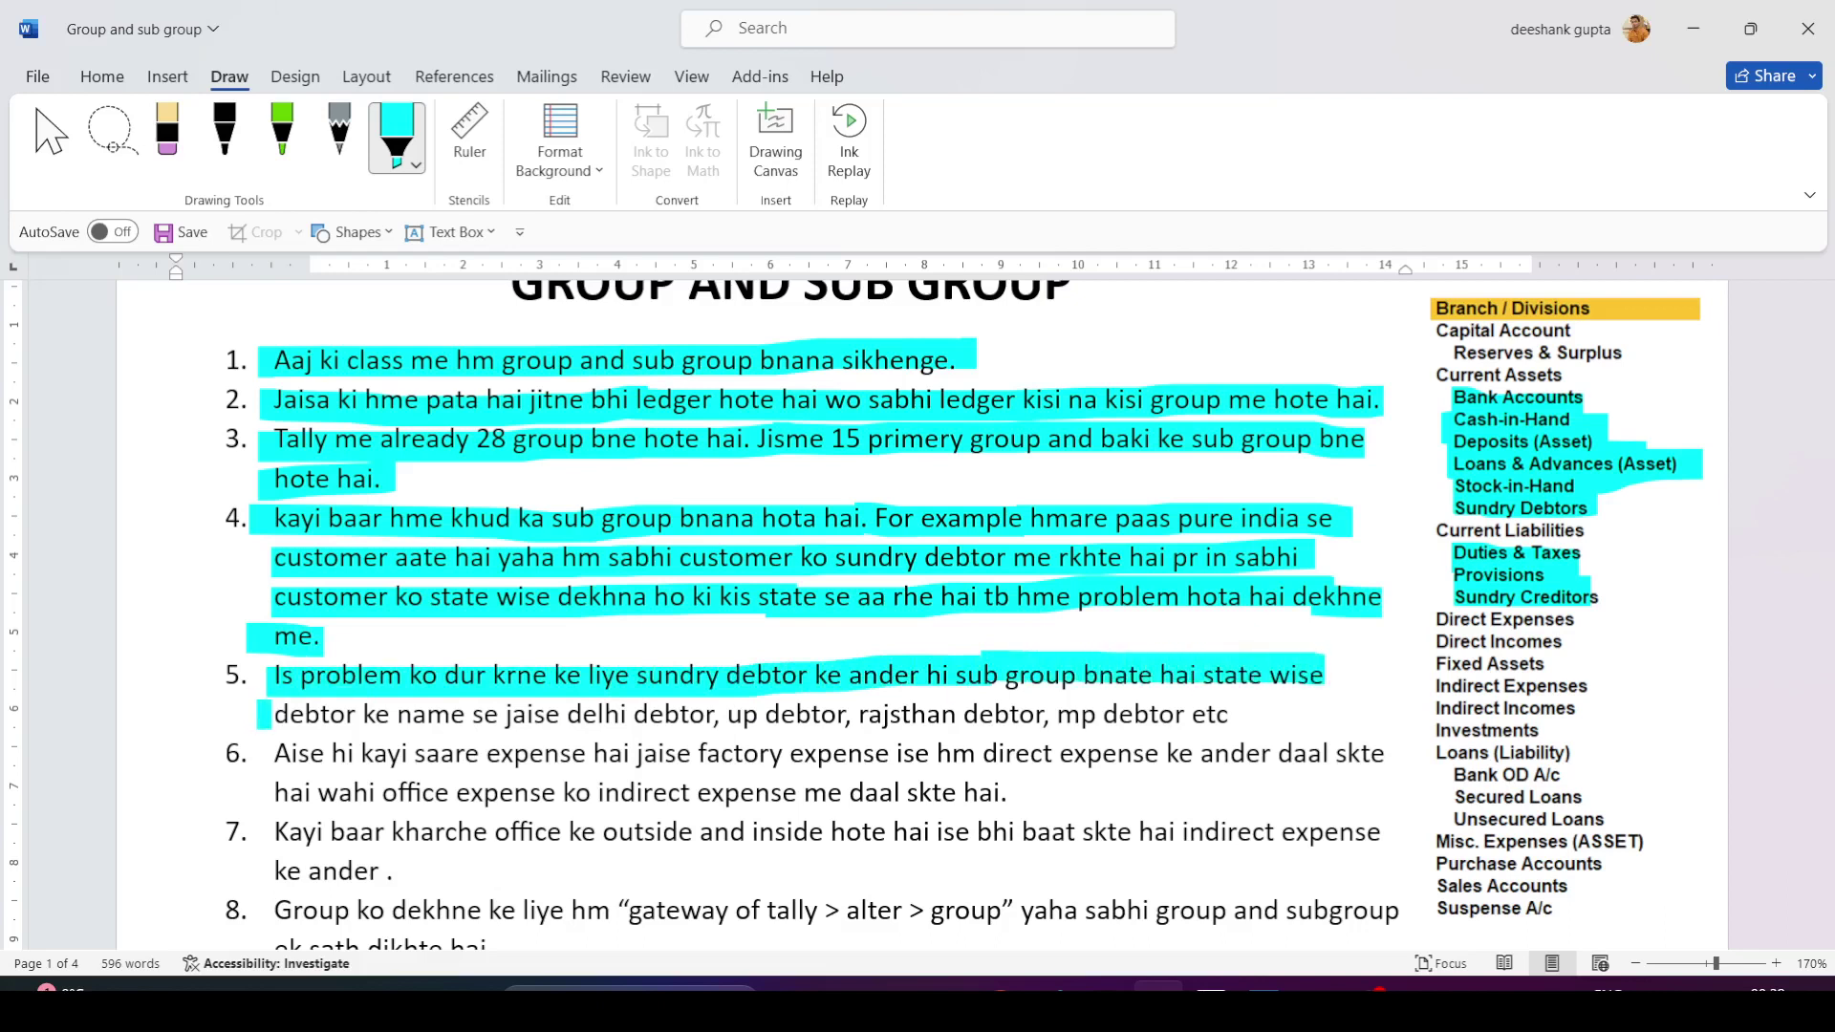
drag(266, 715, 722, 715)
mouse_move(740, 715)
mouse_down()
mouse_move(1225, 715)
mouse_move(1208, 715)
mouse_up()
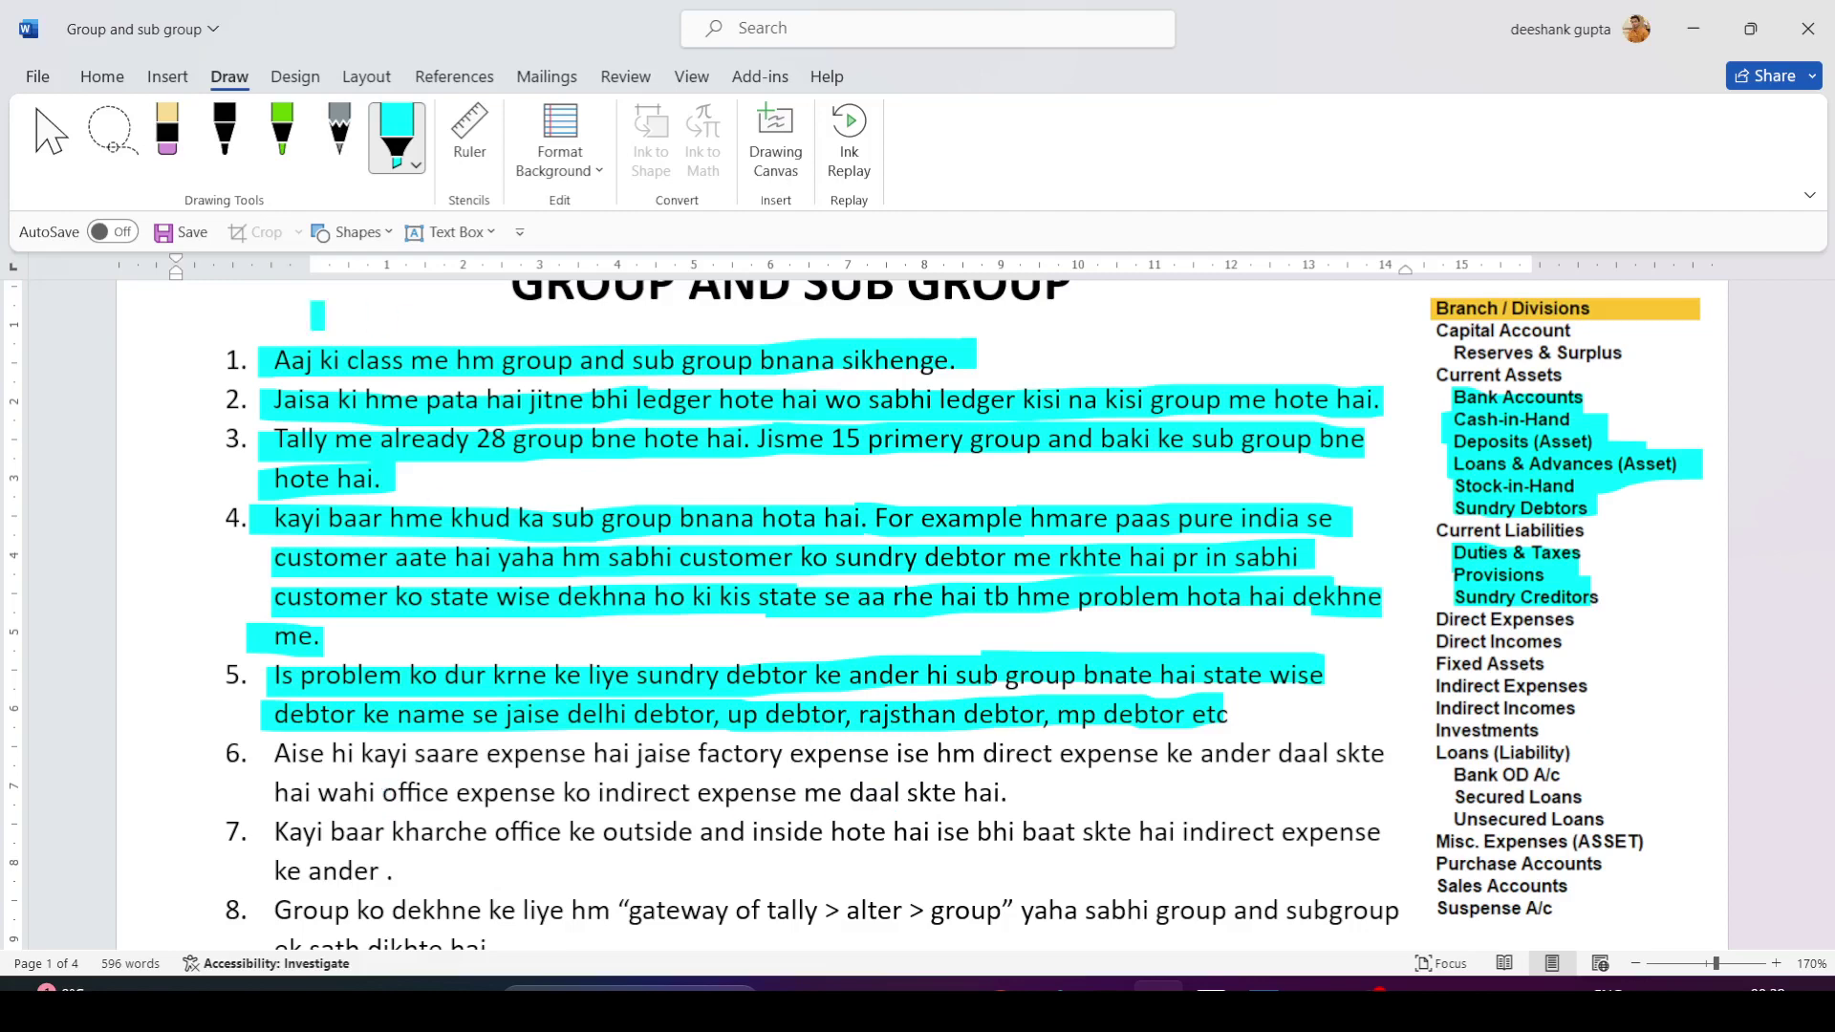
Highlight in cyan both lines of point 6 about factory expense under direct and office expense under indirect expense.
click(50, 133)
scroll(402, 595, down, 5)
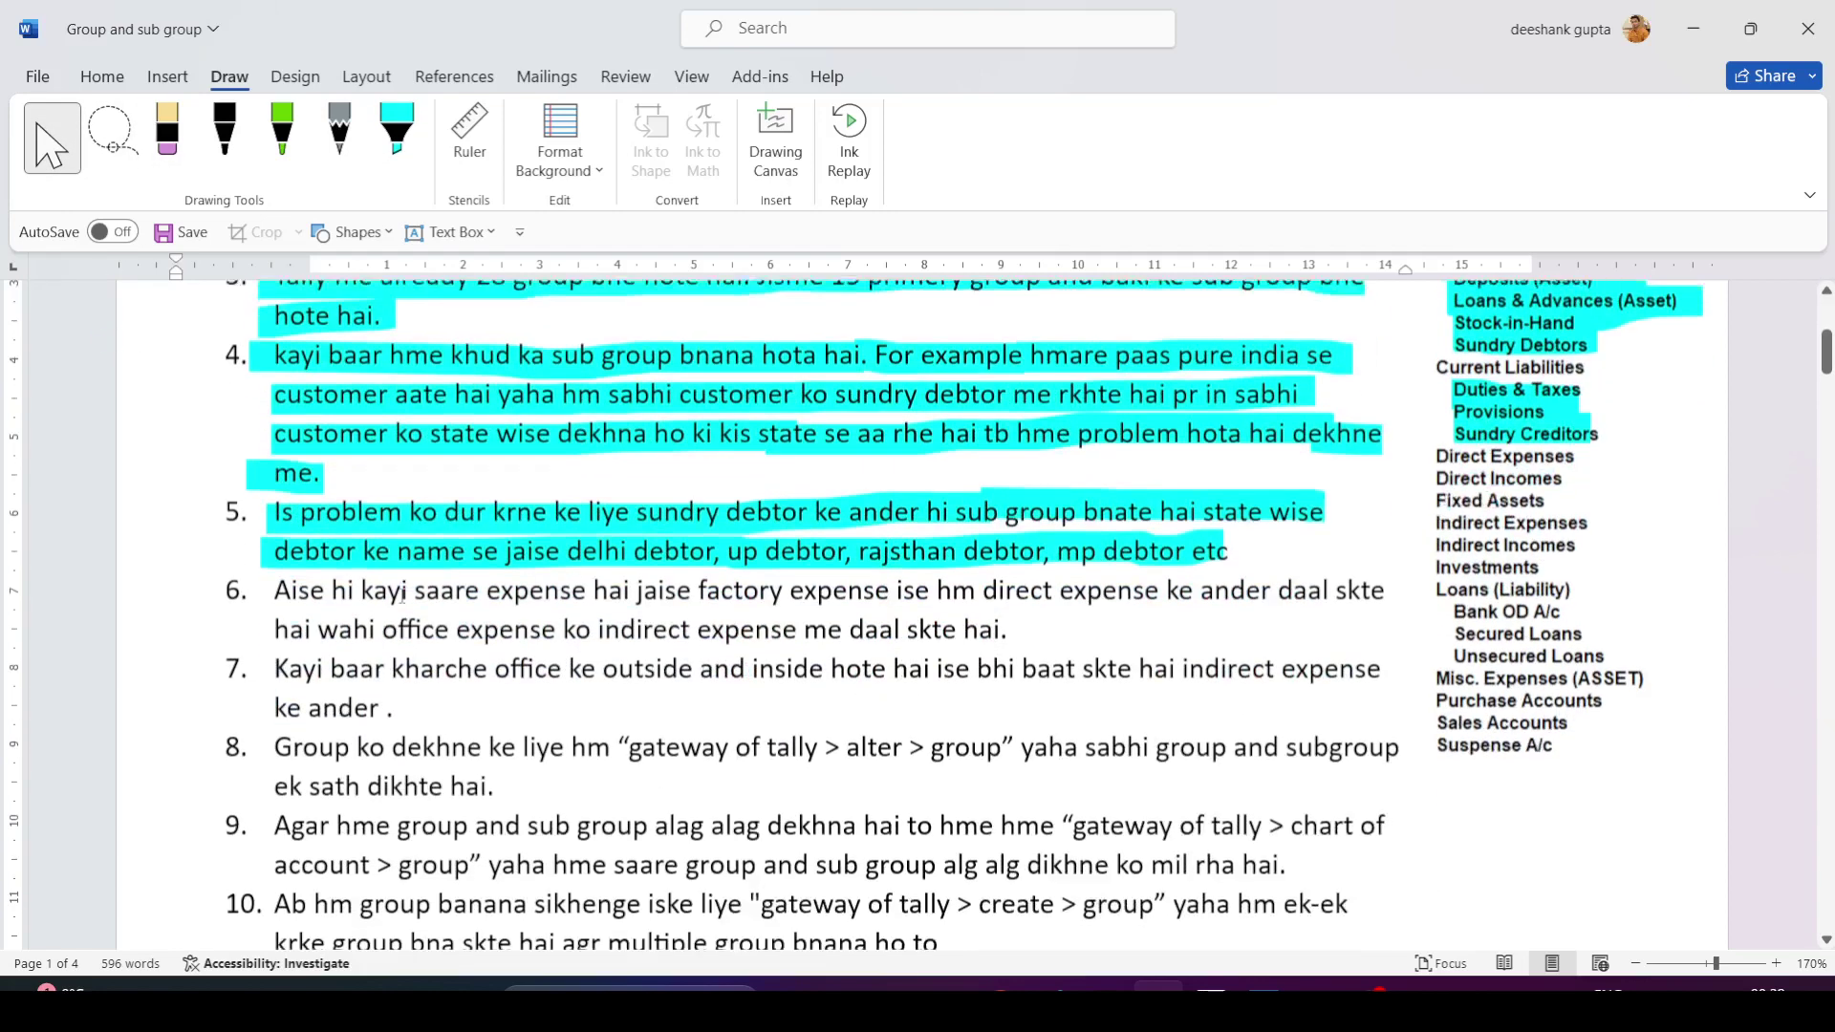
scroll(402, 595, down, 1)
click(397, 133)
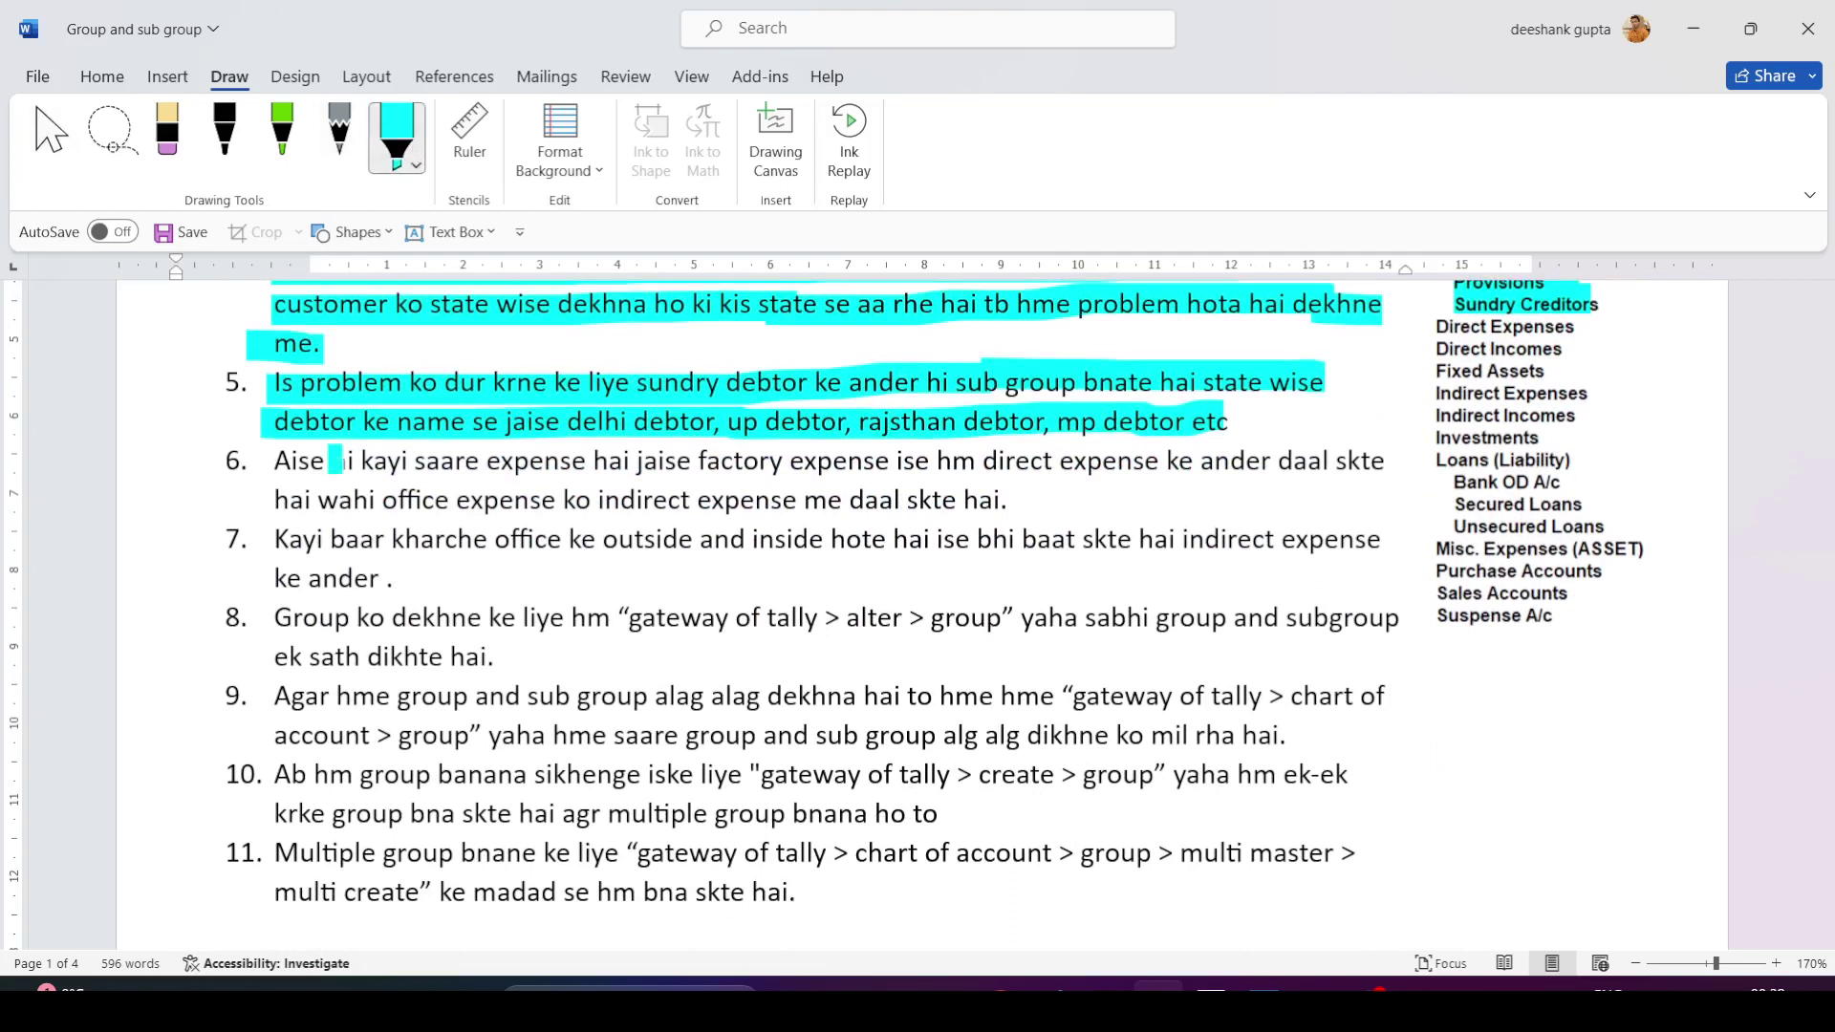
drag(272, 460, 1286, 466)
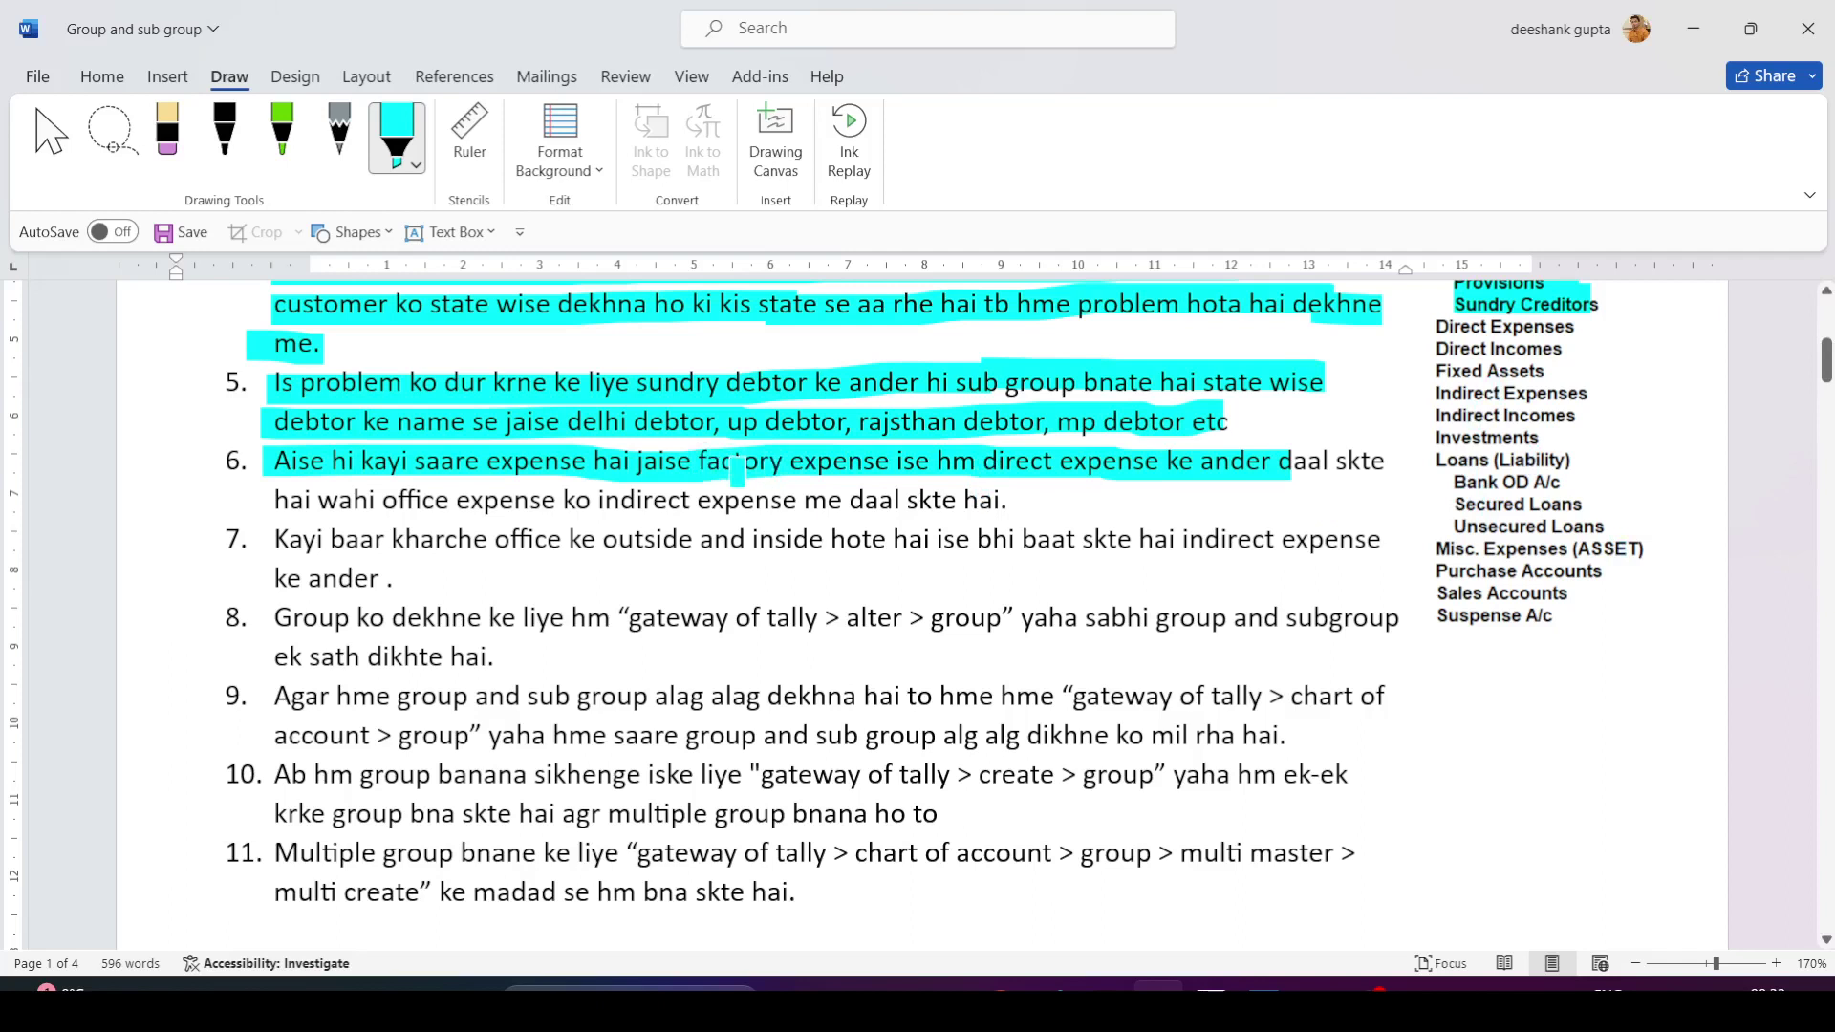
drag(1287, 460, 1369, 460)
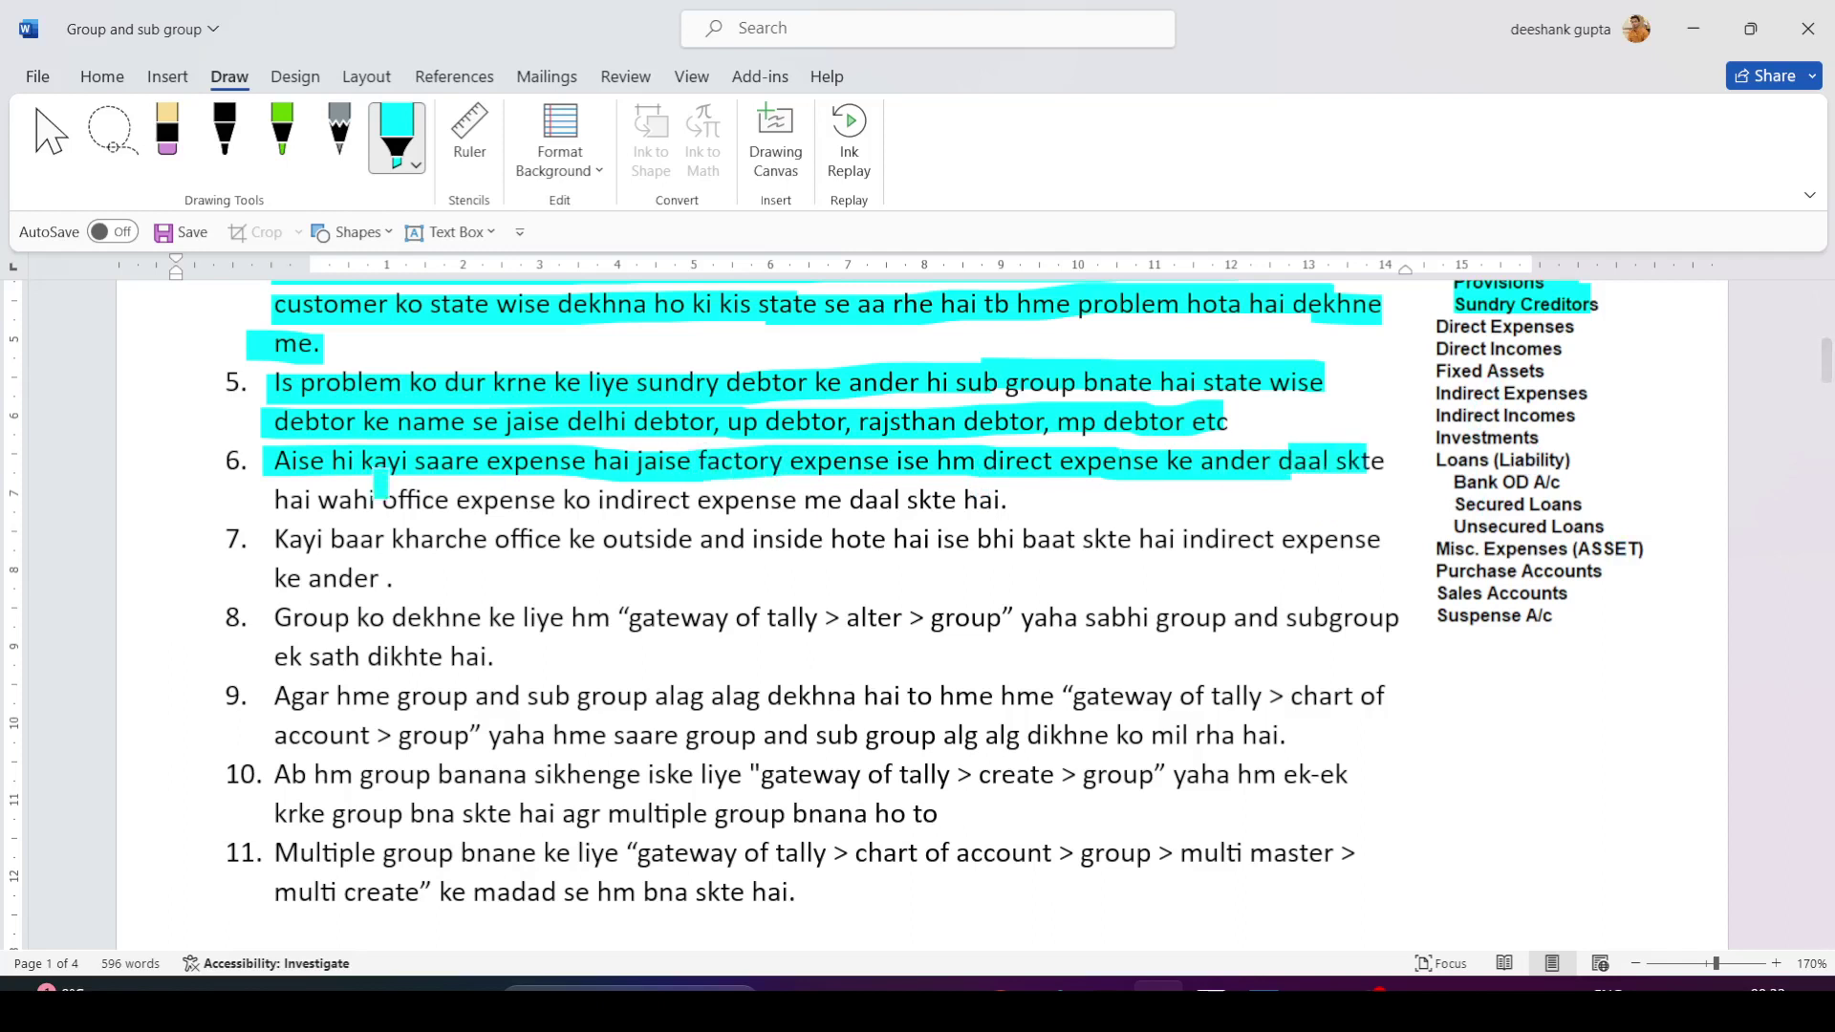
drag(260, 500, 1011, 500)
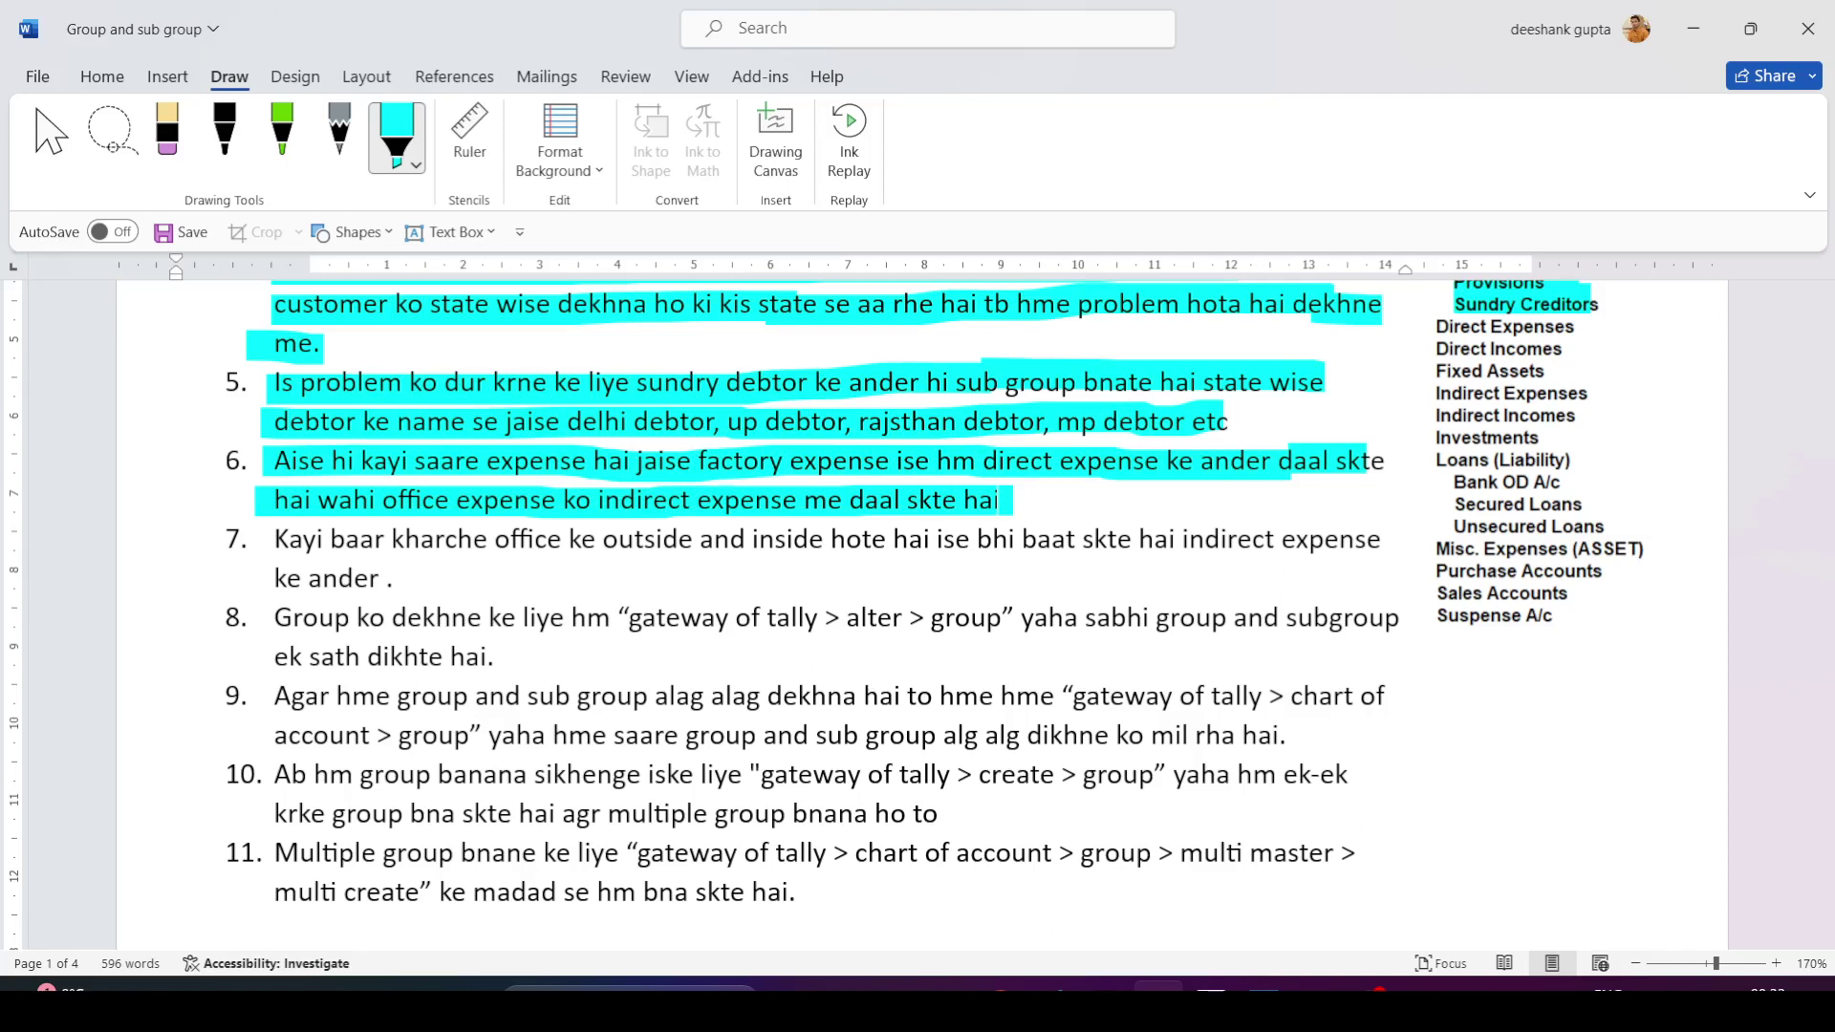
text(.)
Highlight points 7 and 8 in cyan, plus point 9 up to "gateway of tally > chart of account > group".
drag(260, 541, 1391, 541)
drag(271, 579, 382, 578)
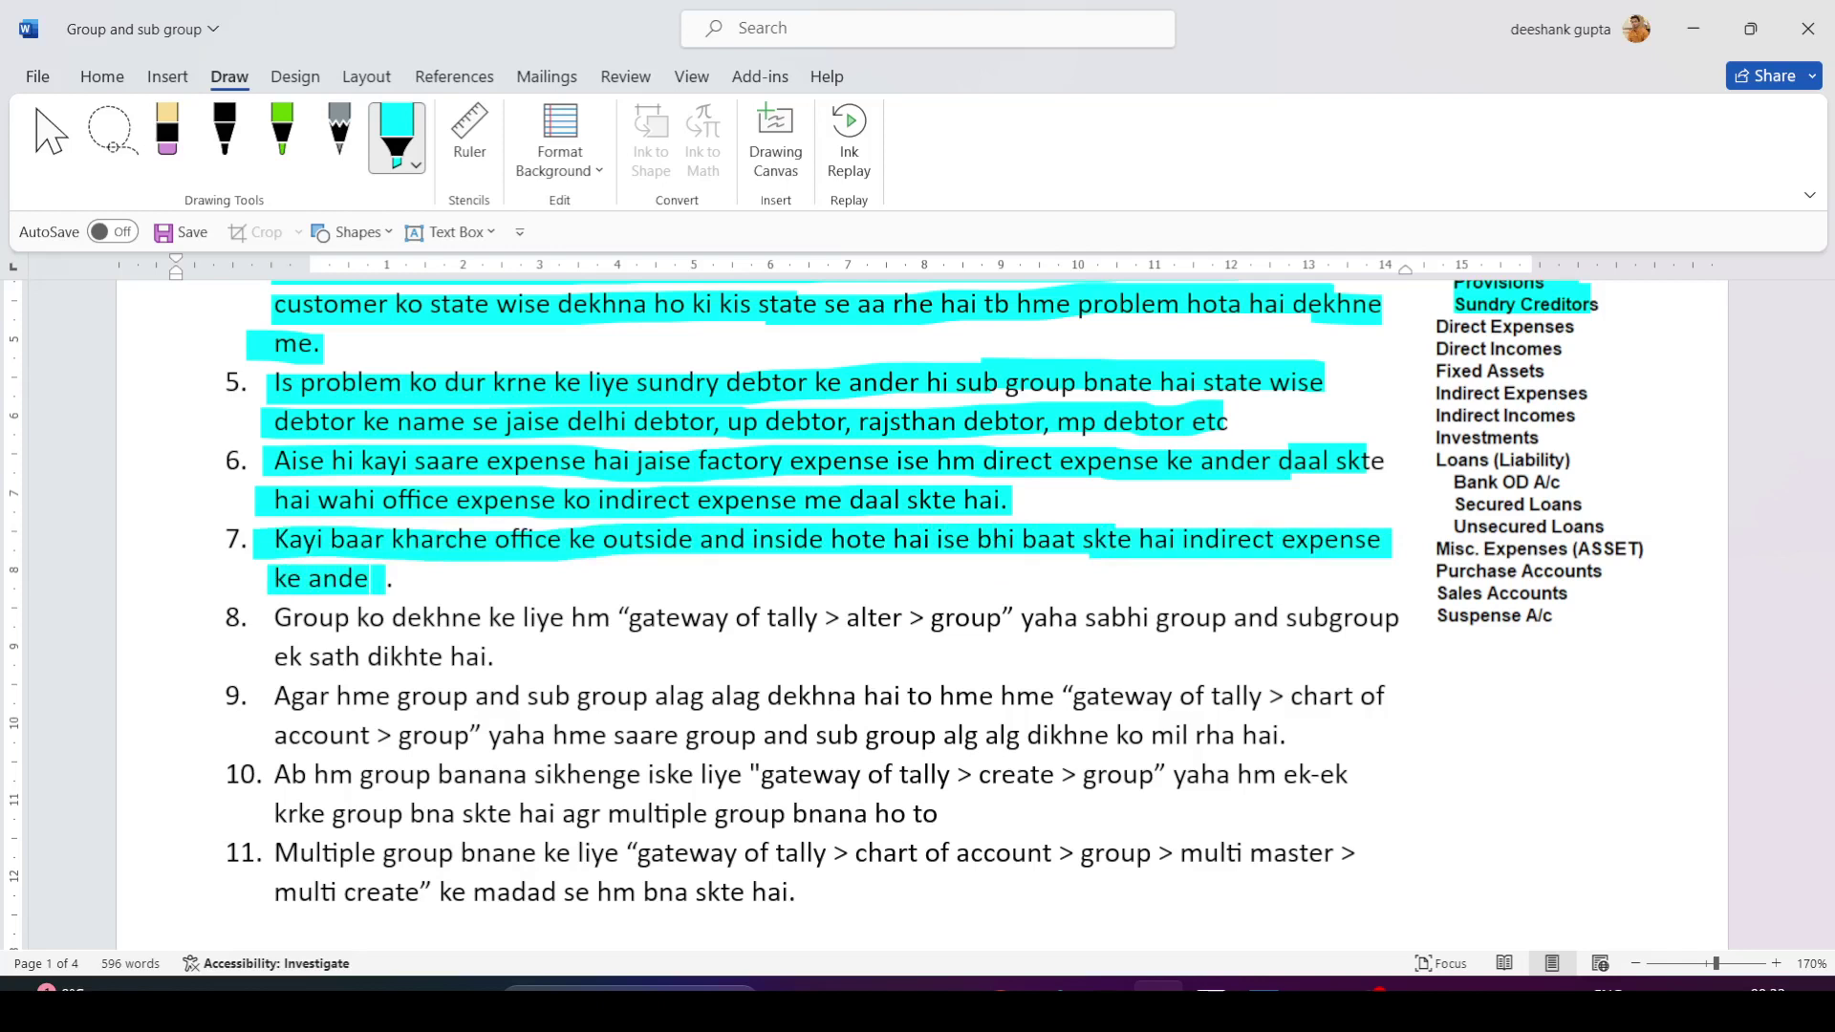
drag(273, 619, 1413, 620)
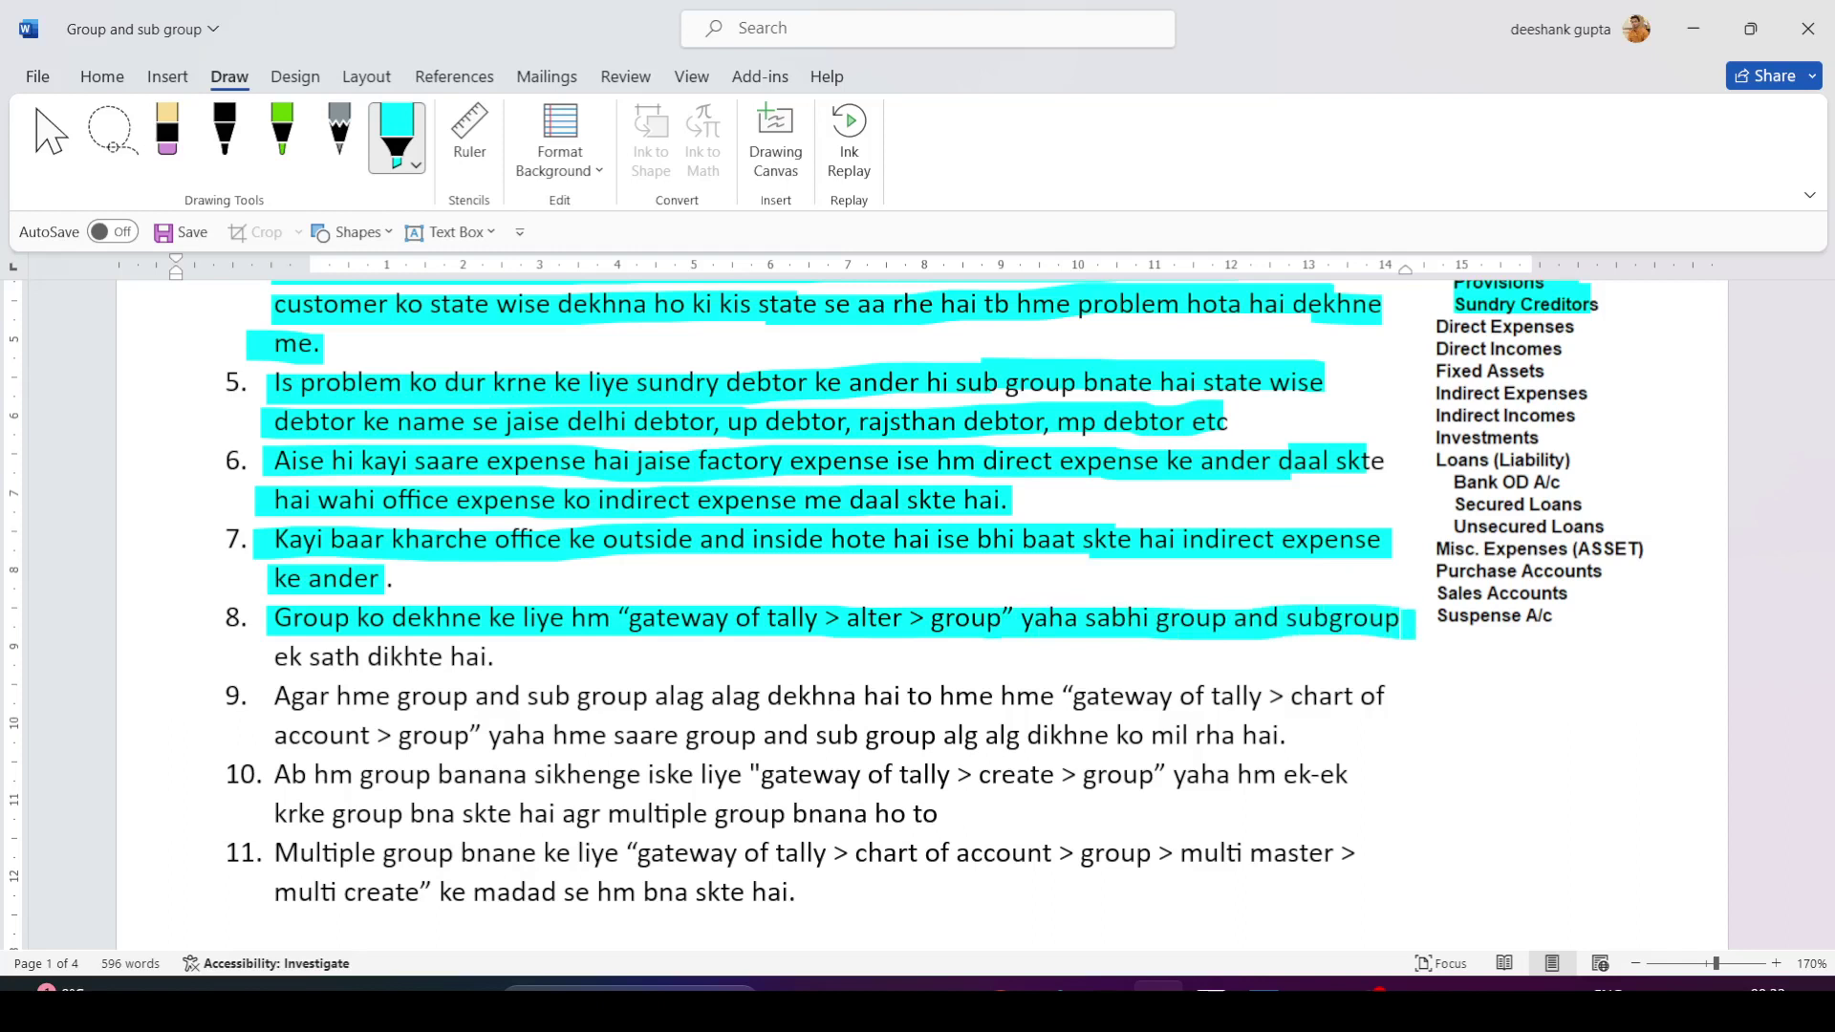
drag(268, 657, 517, 657)
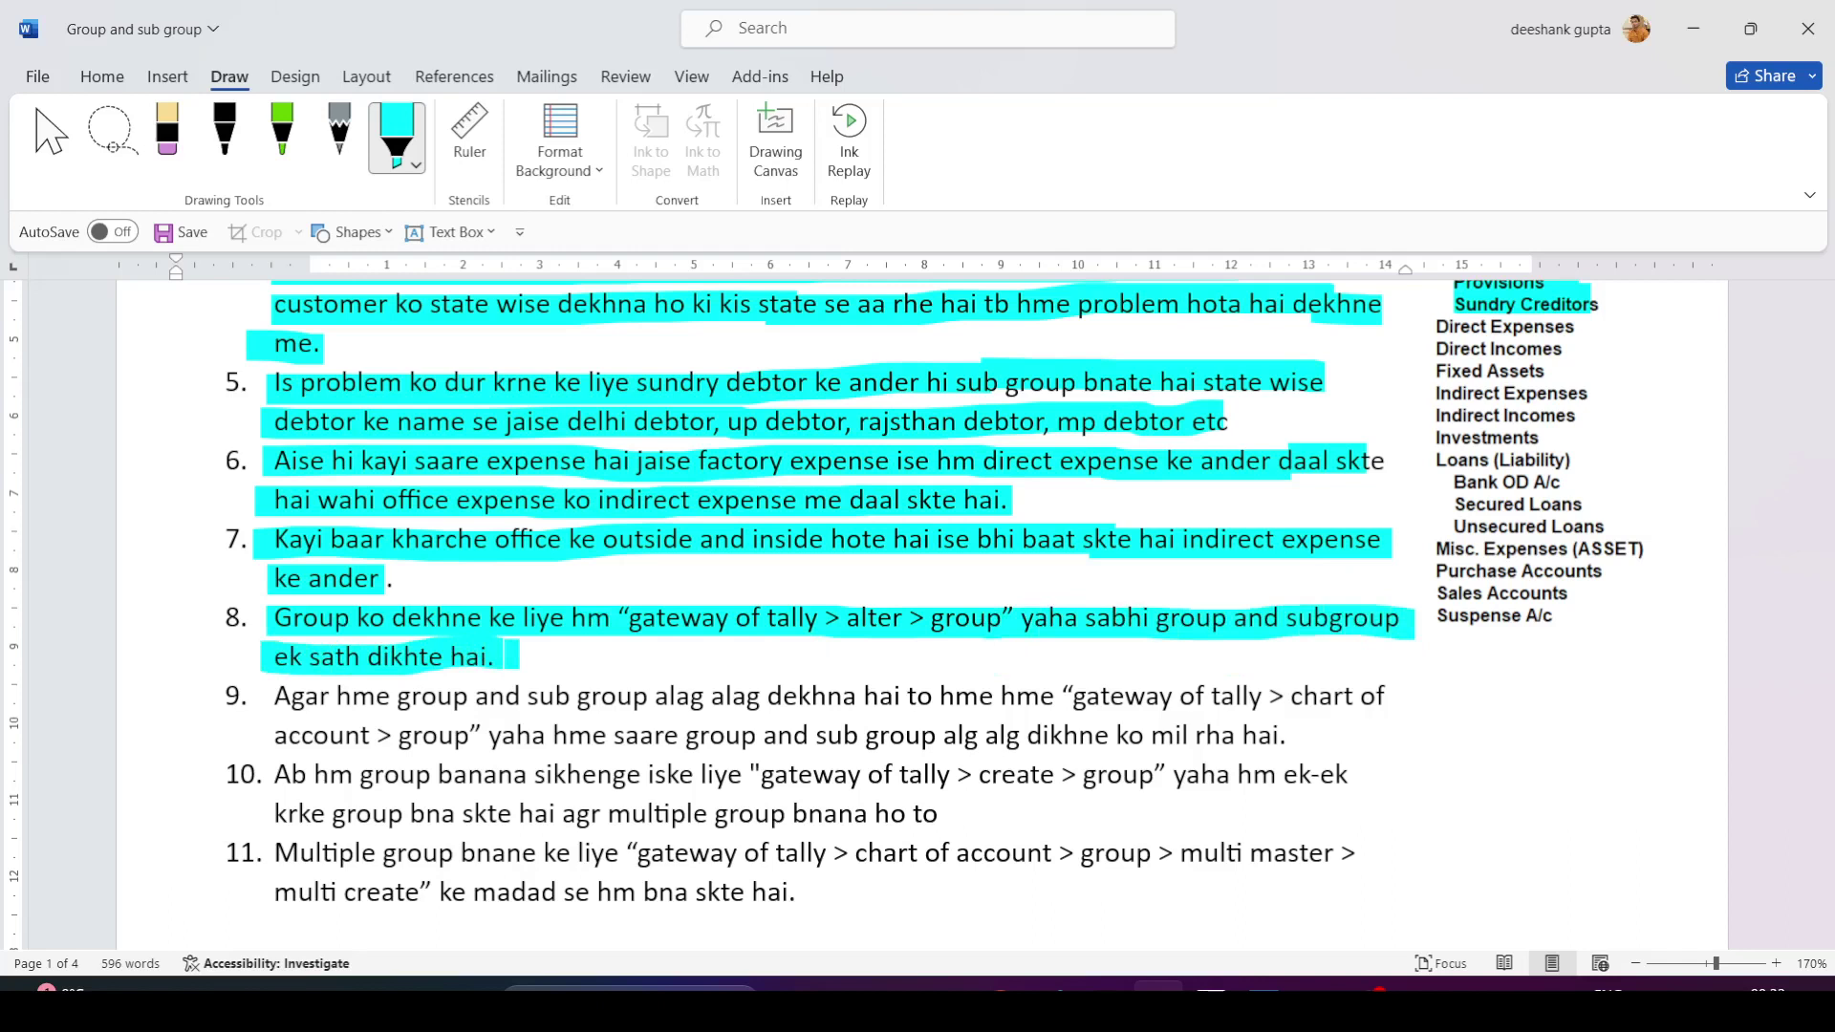
drag(258, 698, 1396, 697)
drag(269, 736, 472, 742)
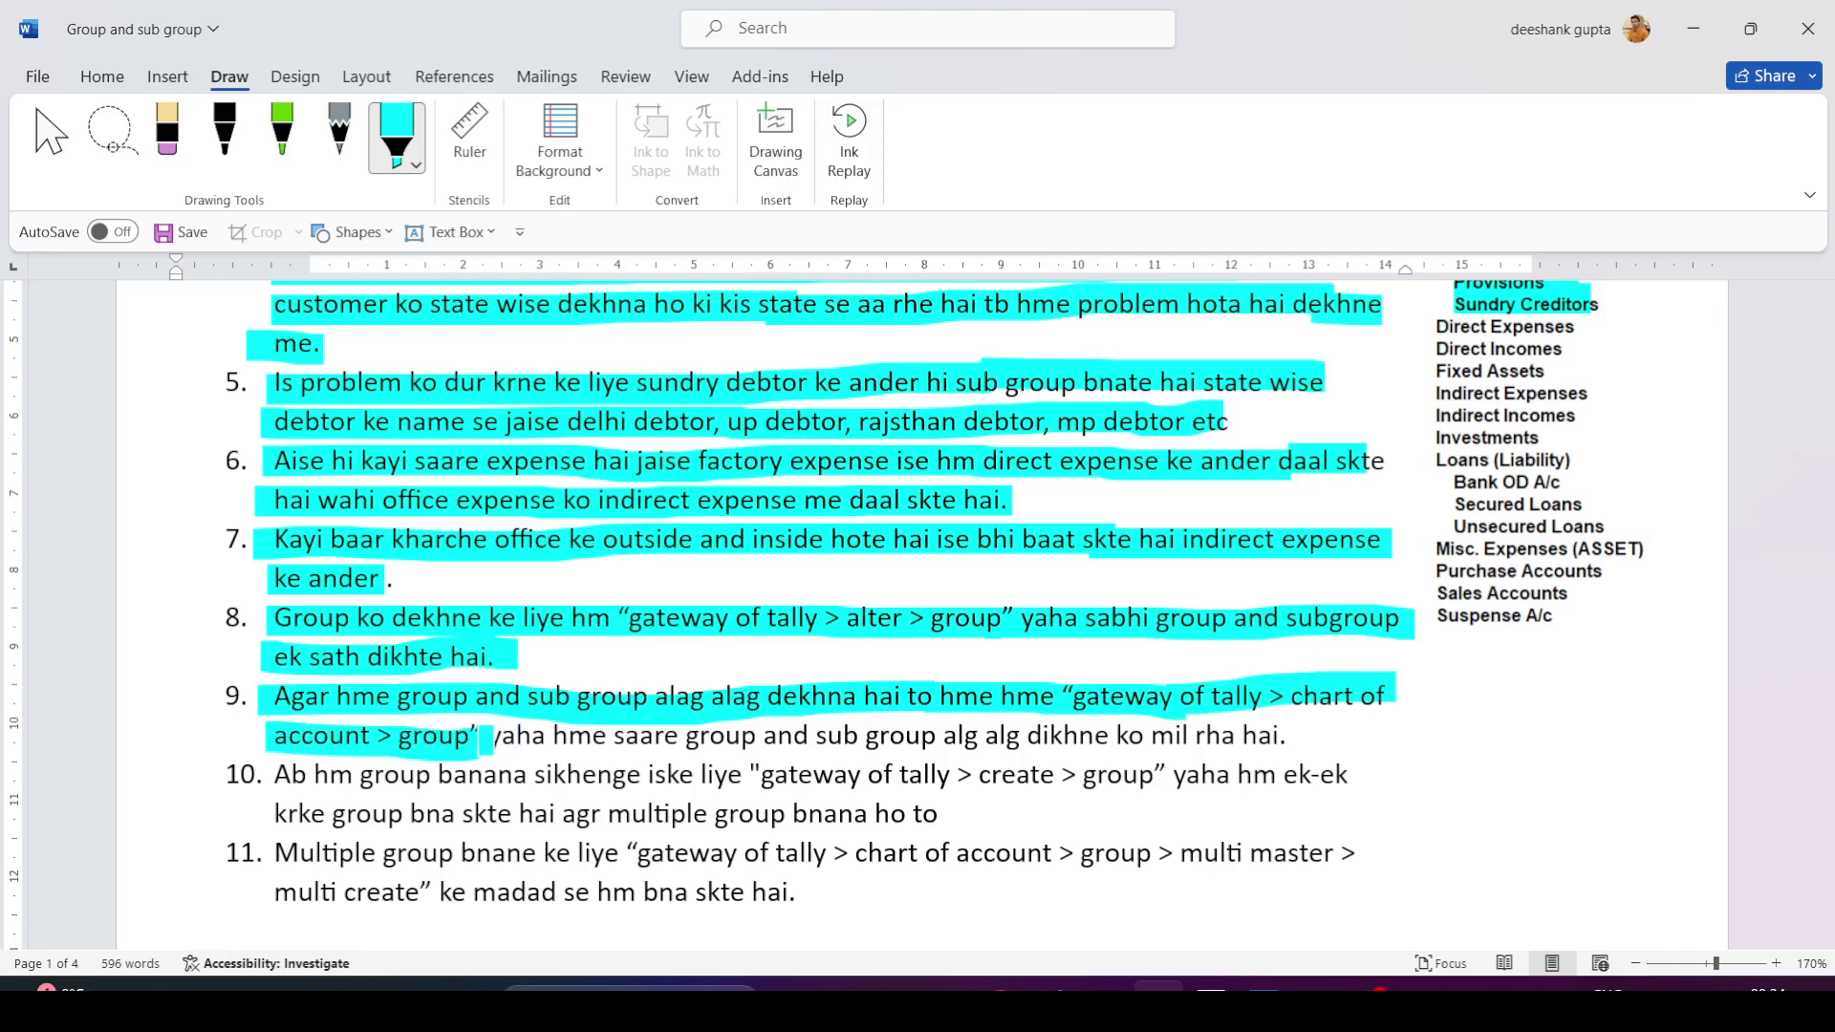
Switch to TallyPrime and return to the Gateway of Tally.
key(alt+Tab)
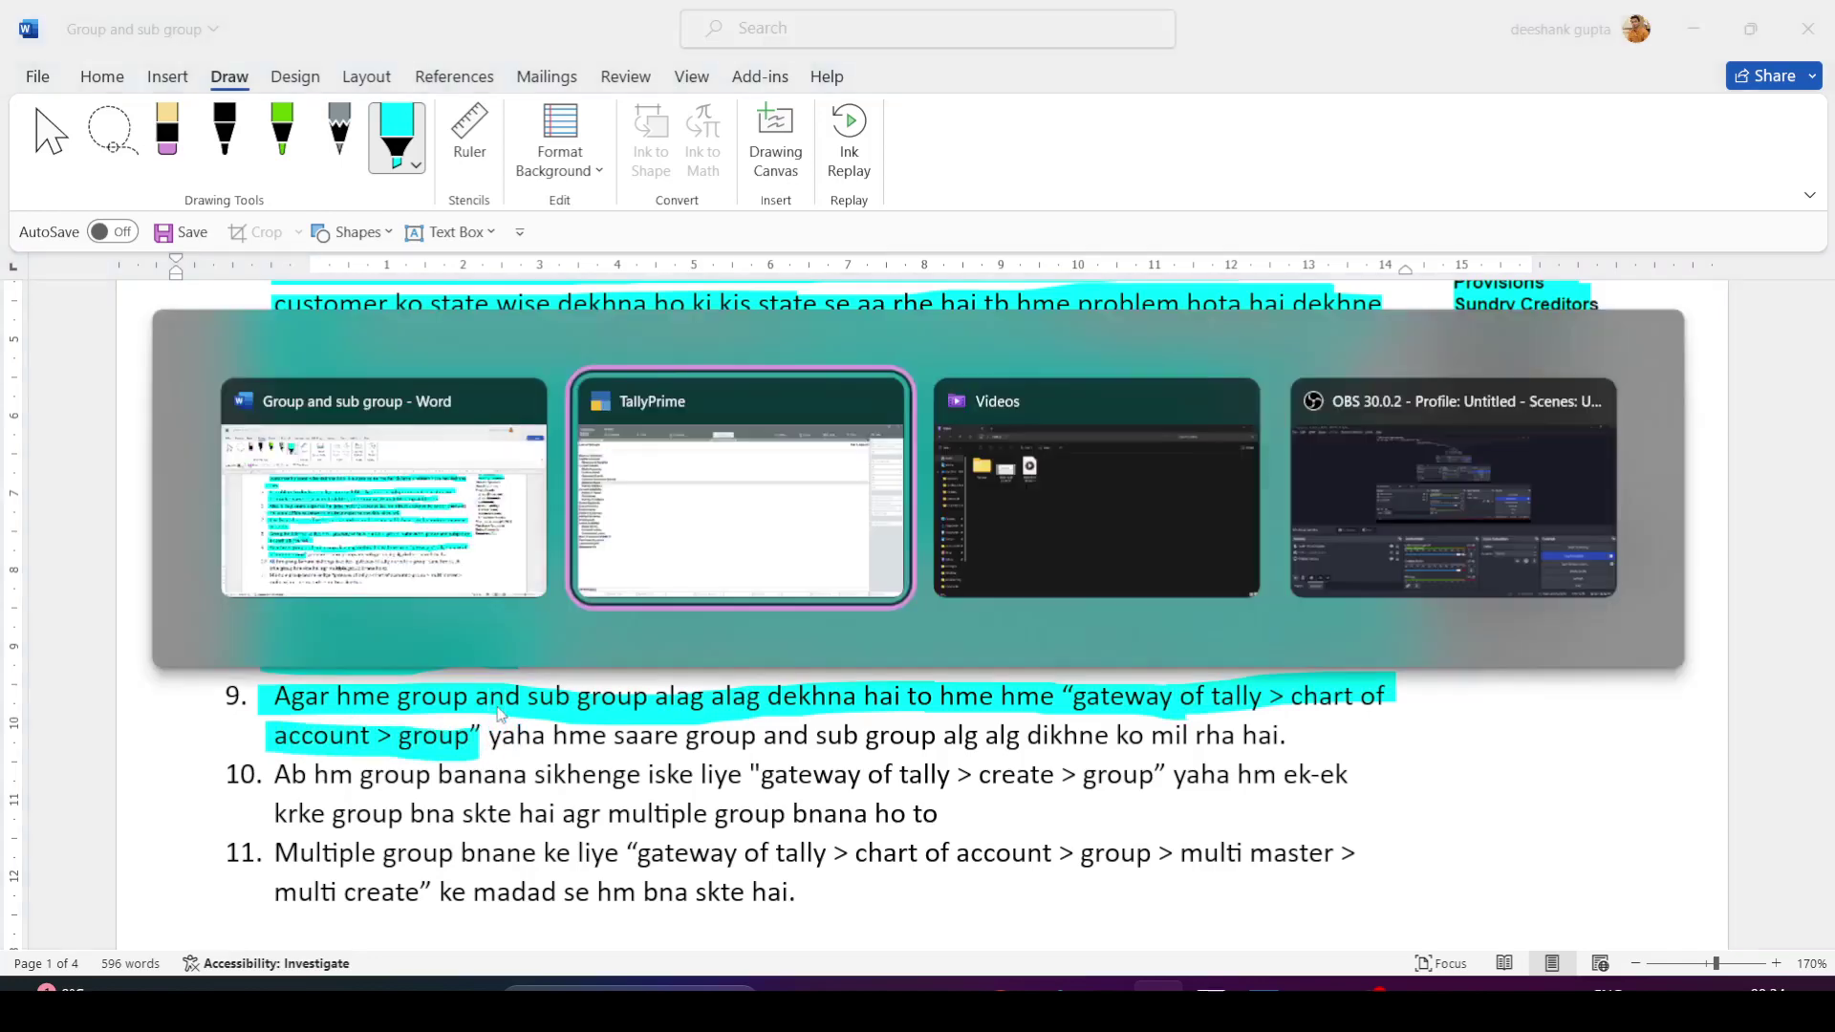
key(Escape)
key(Escape)
key(Escape)
key(Escape)
key(Escape)
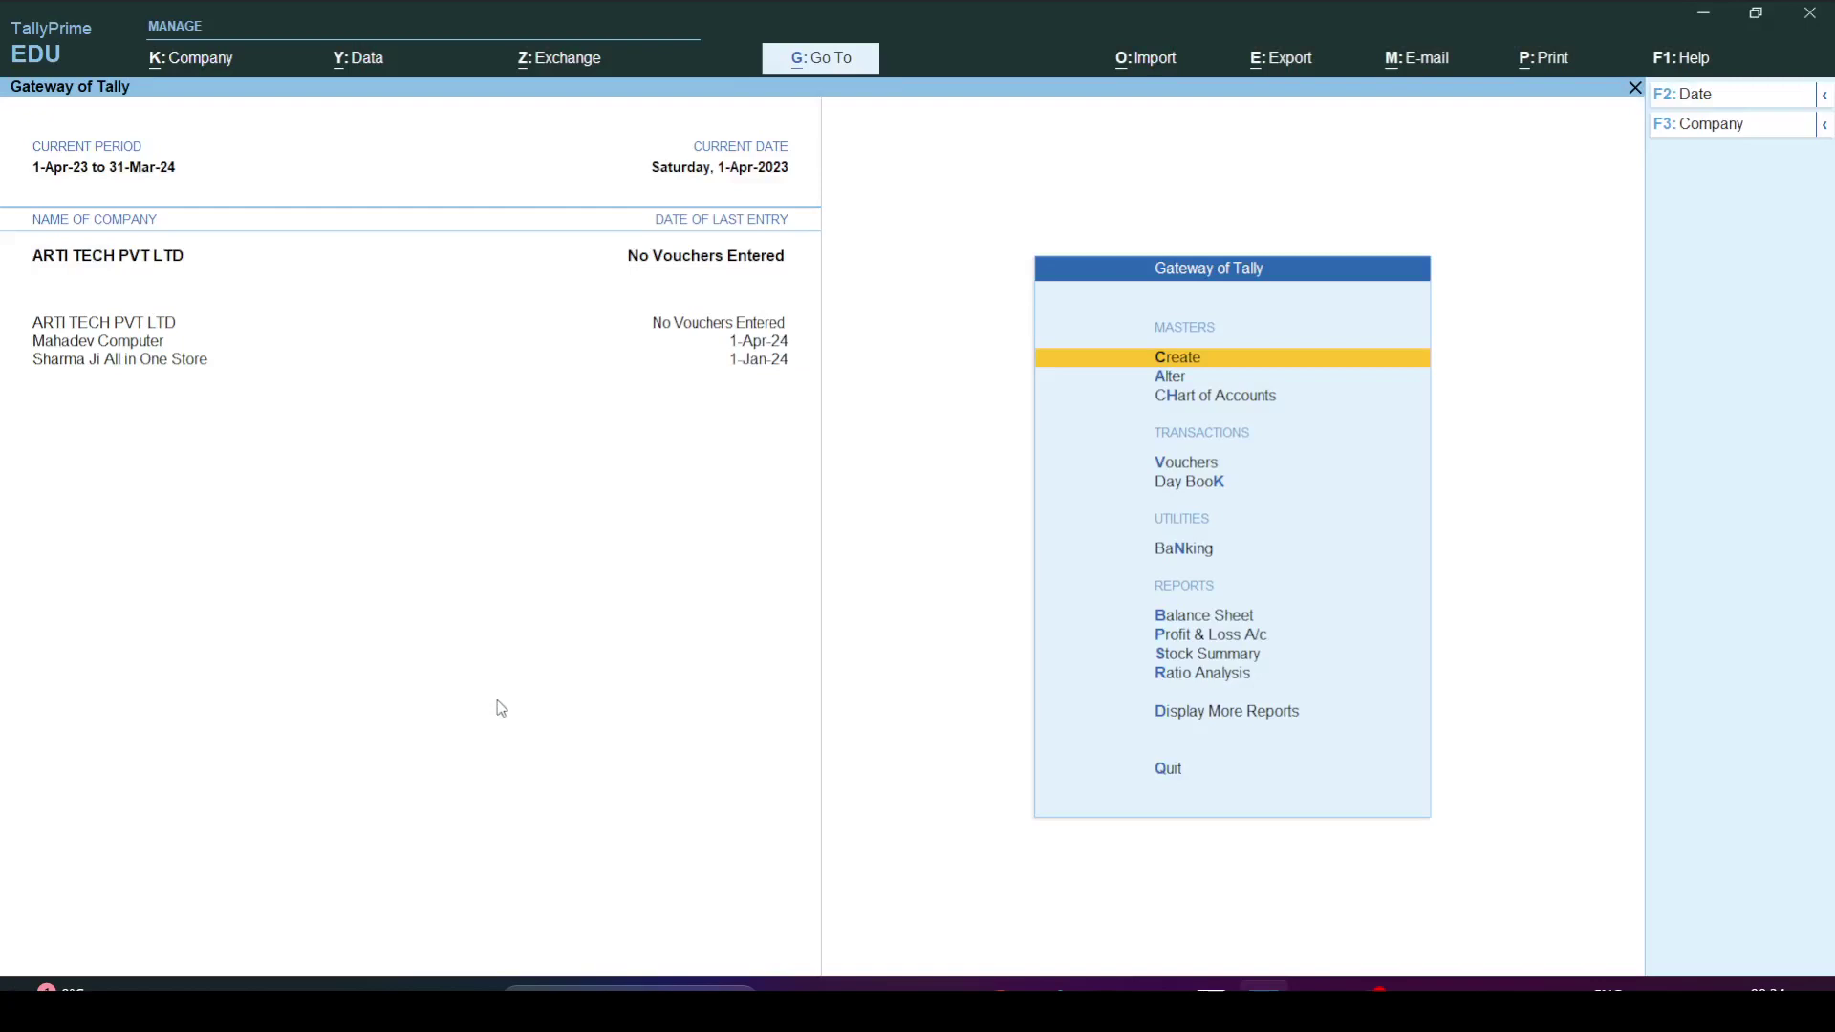
Examine the combined list of groups and sub-groups available for master alteration, and return to the Gateway of Tally.
key(Down)
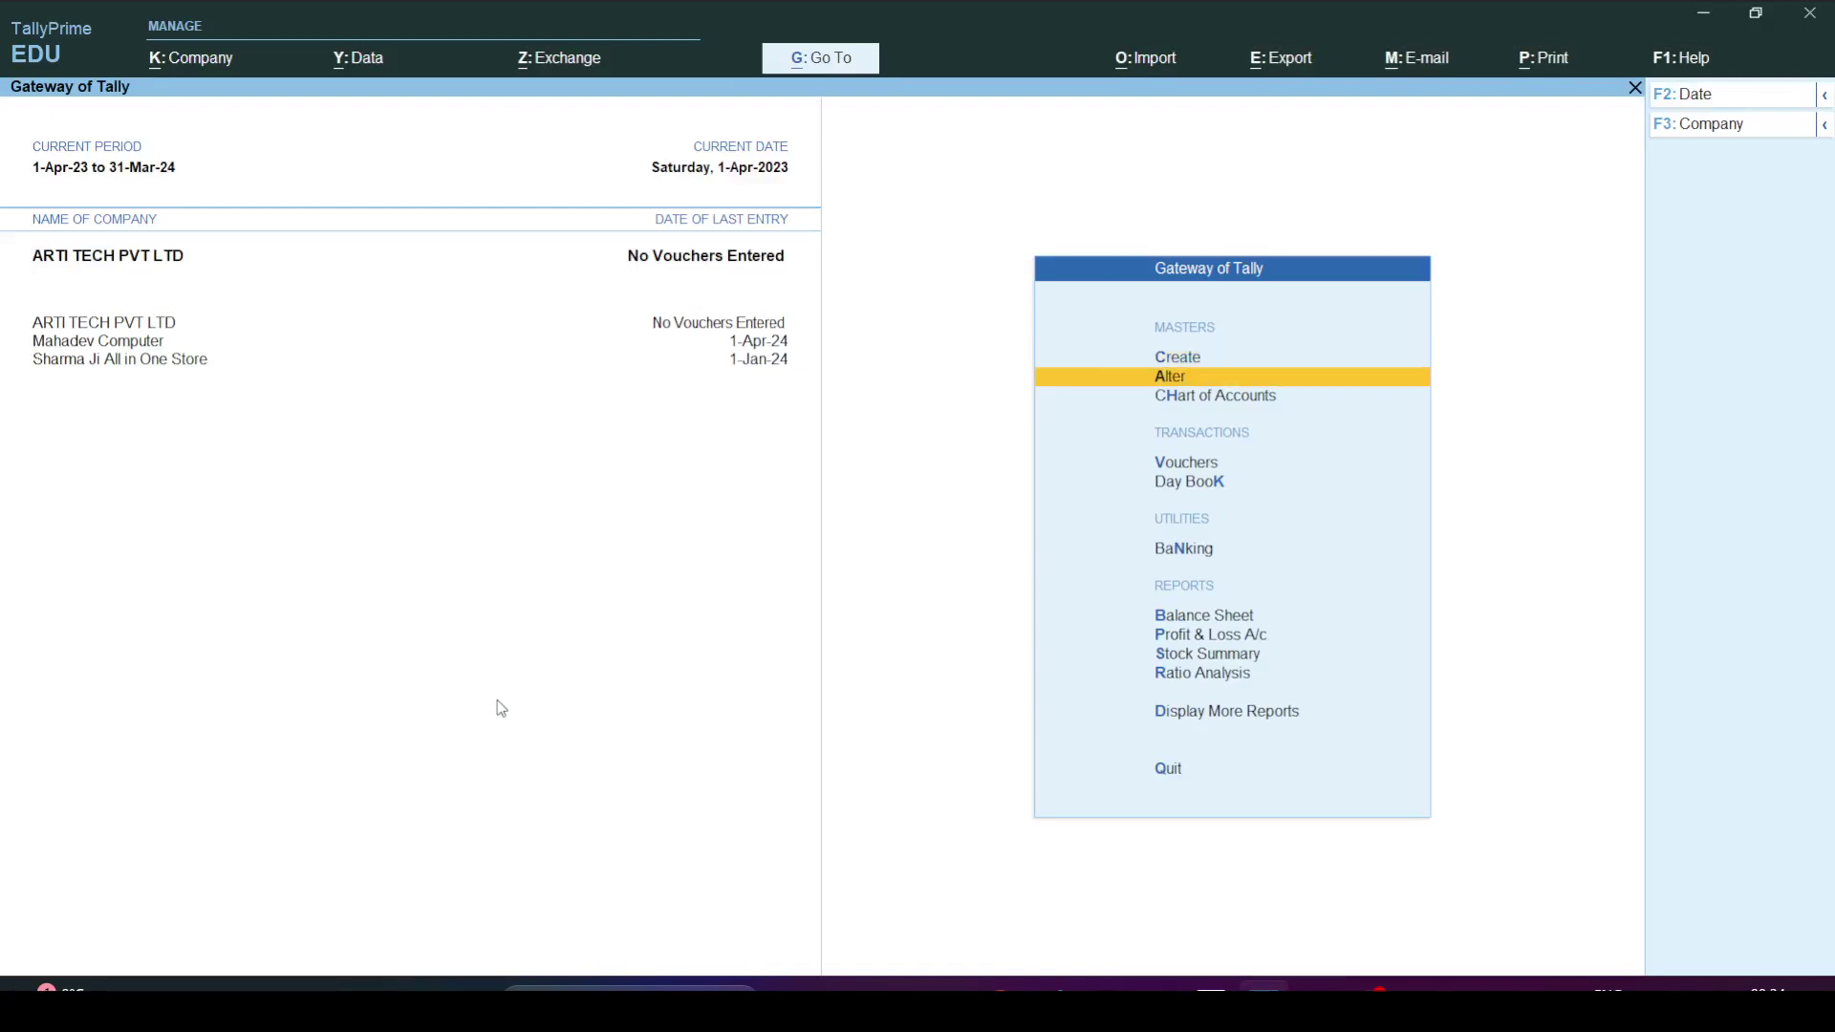
key(Return)
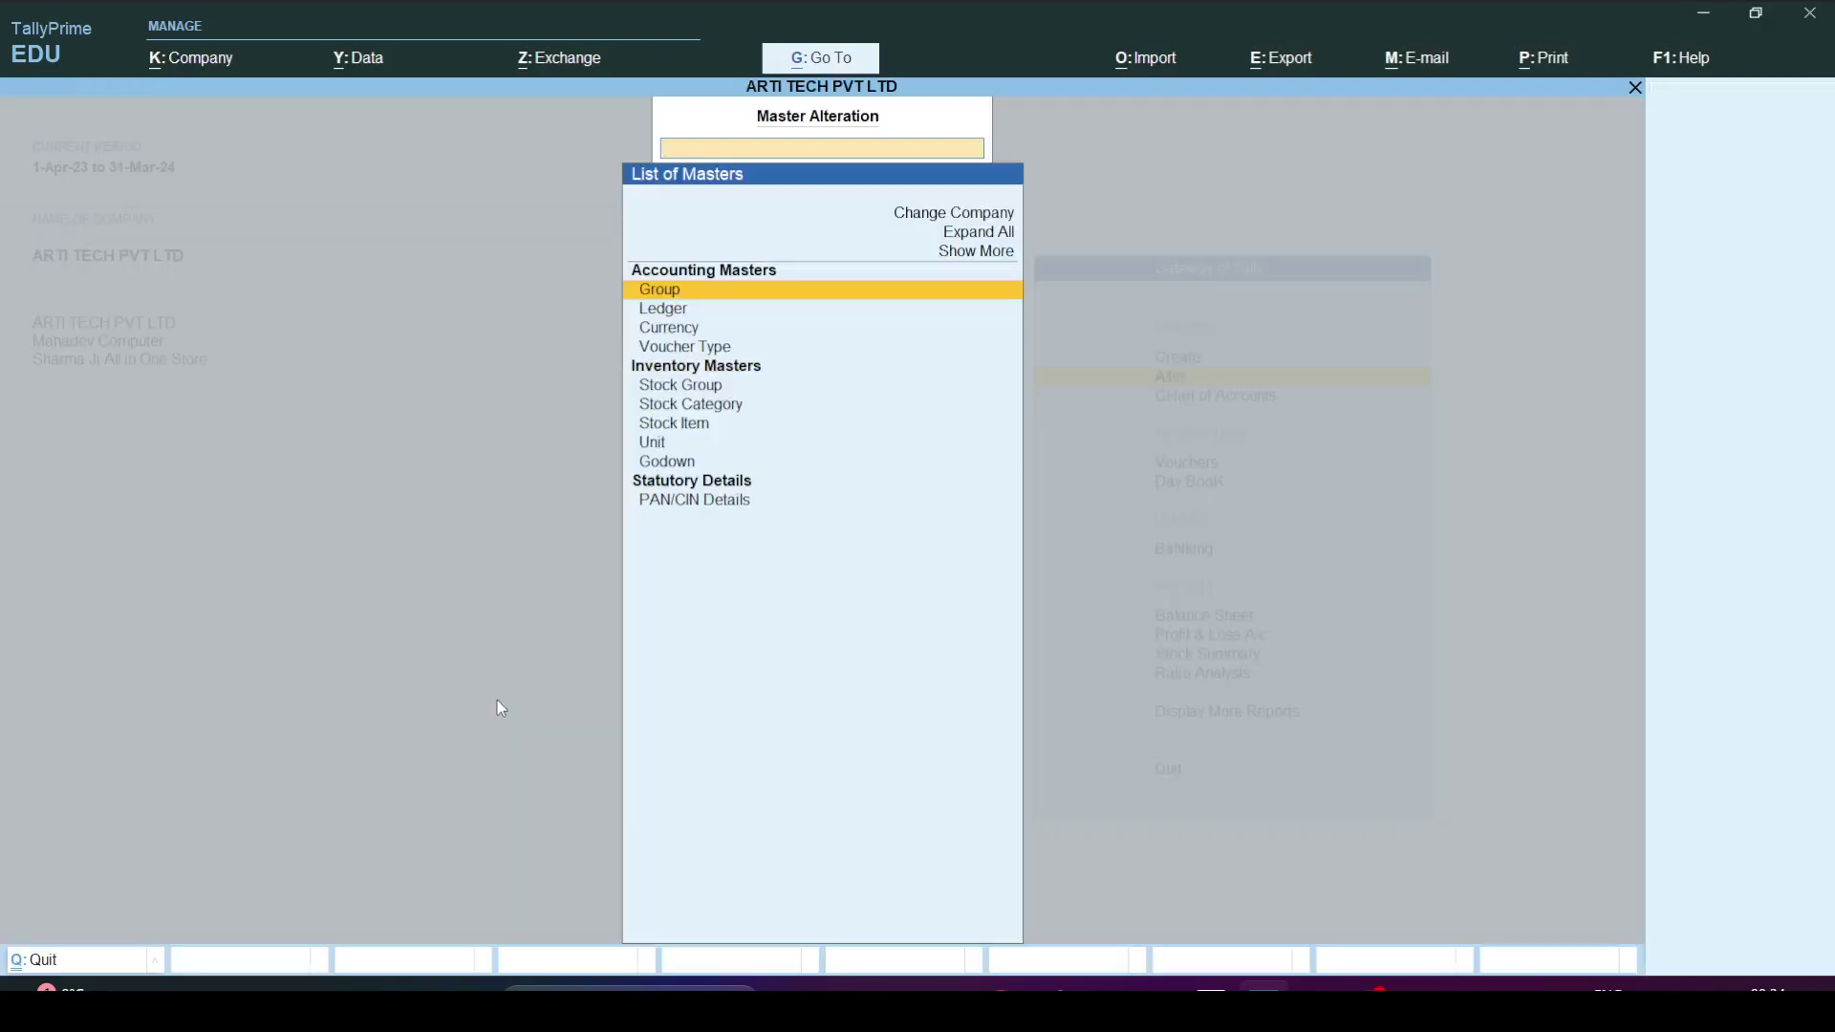
key(Return)
key(Down)
key(Down)
key(Down)
key(Down)
key(Down)
key(Down)
key(Down)
key(Down)
key(Down)
key(Down)
key(Down)
key(Down)
key(Down)
key(Down)
key(Down)
key(Down)
key(Down)
key(Down)
key(Down)
key(Down)
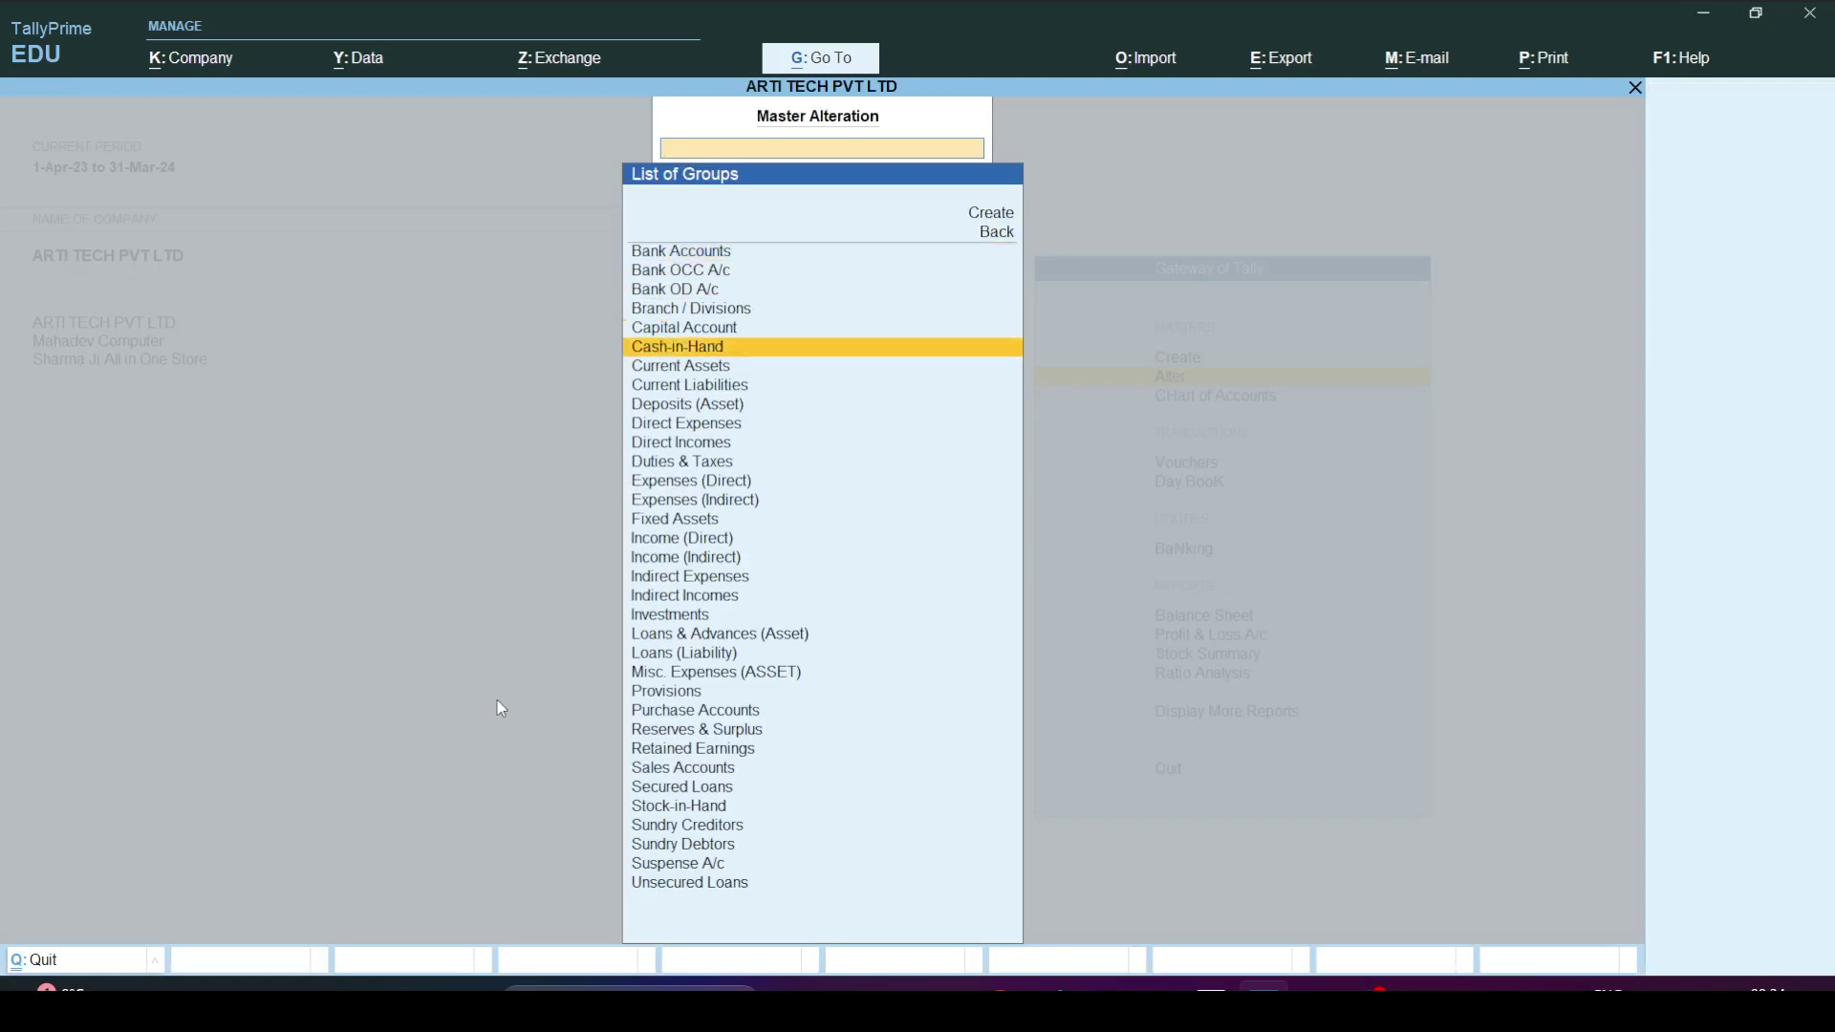
key(Escape)
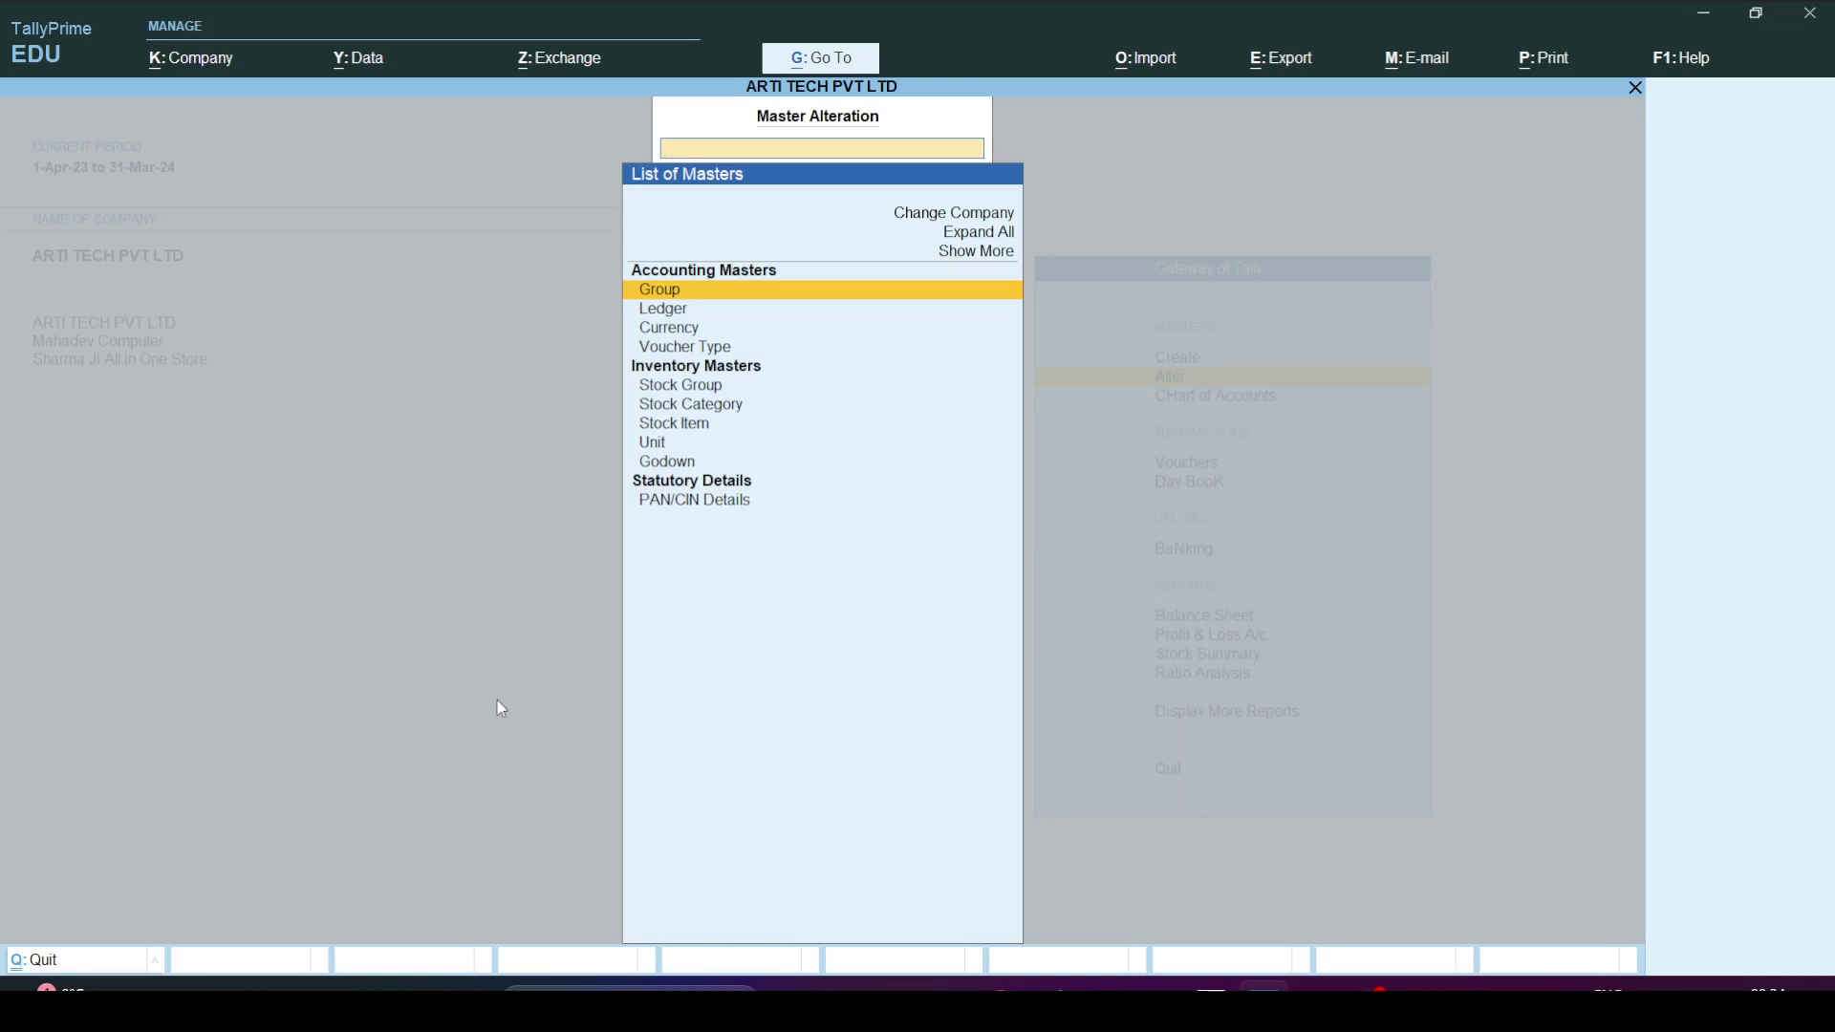
key(Escape)
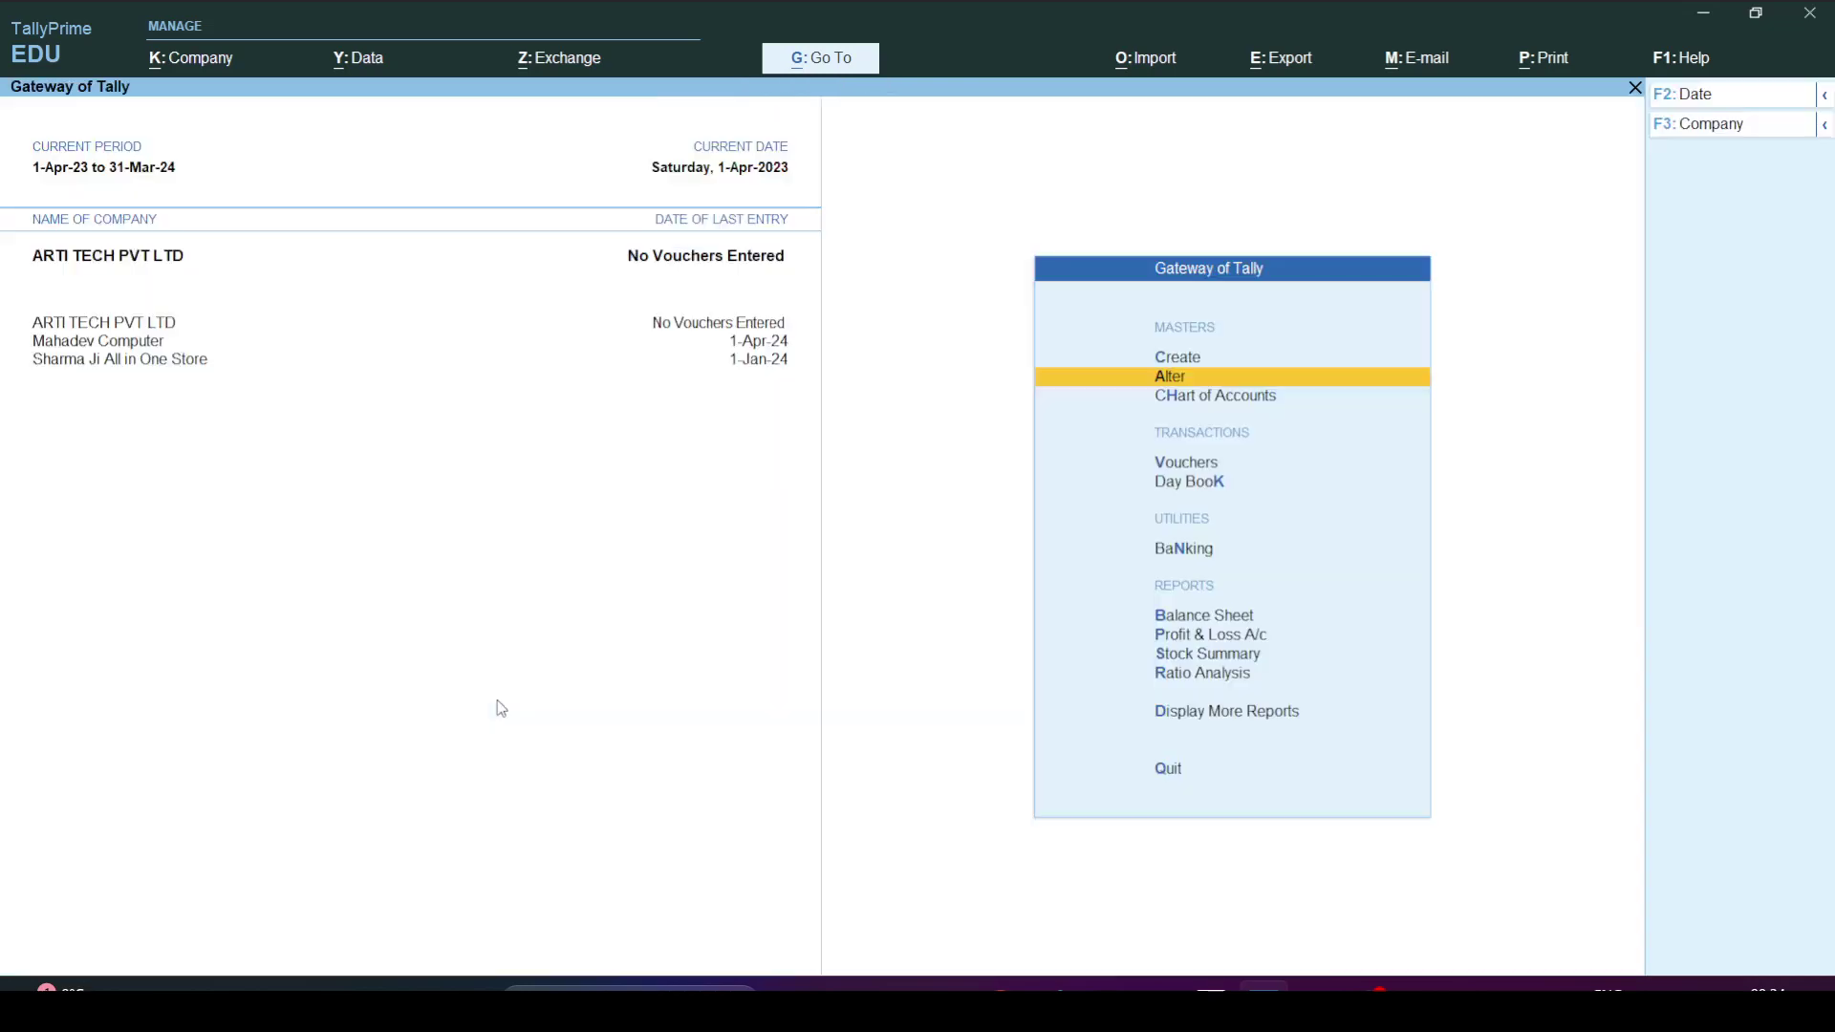
Open the Groups list in the Chart of Accounts.
key(Down)
key(Return)
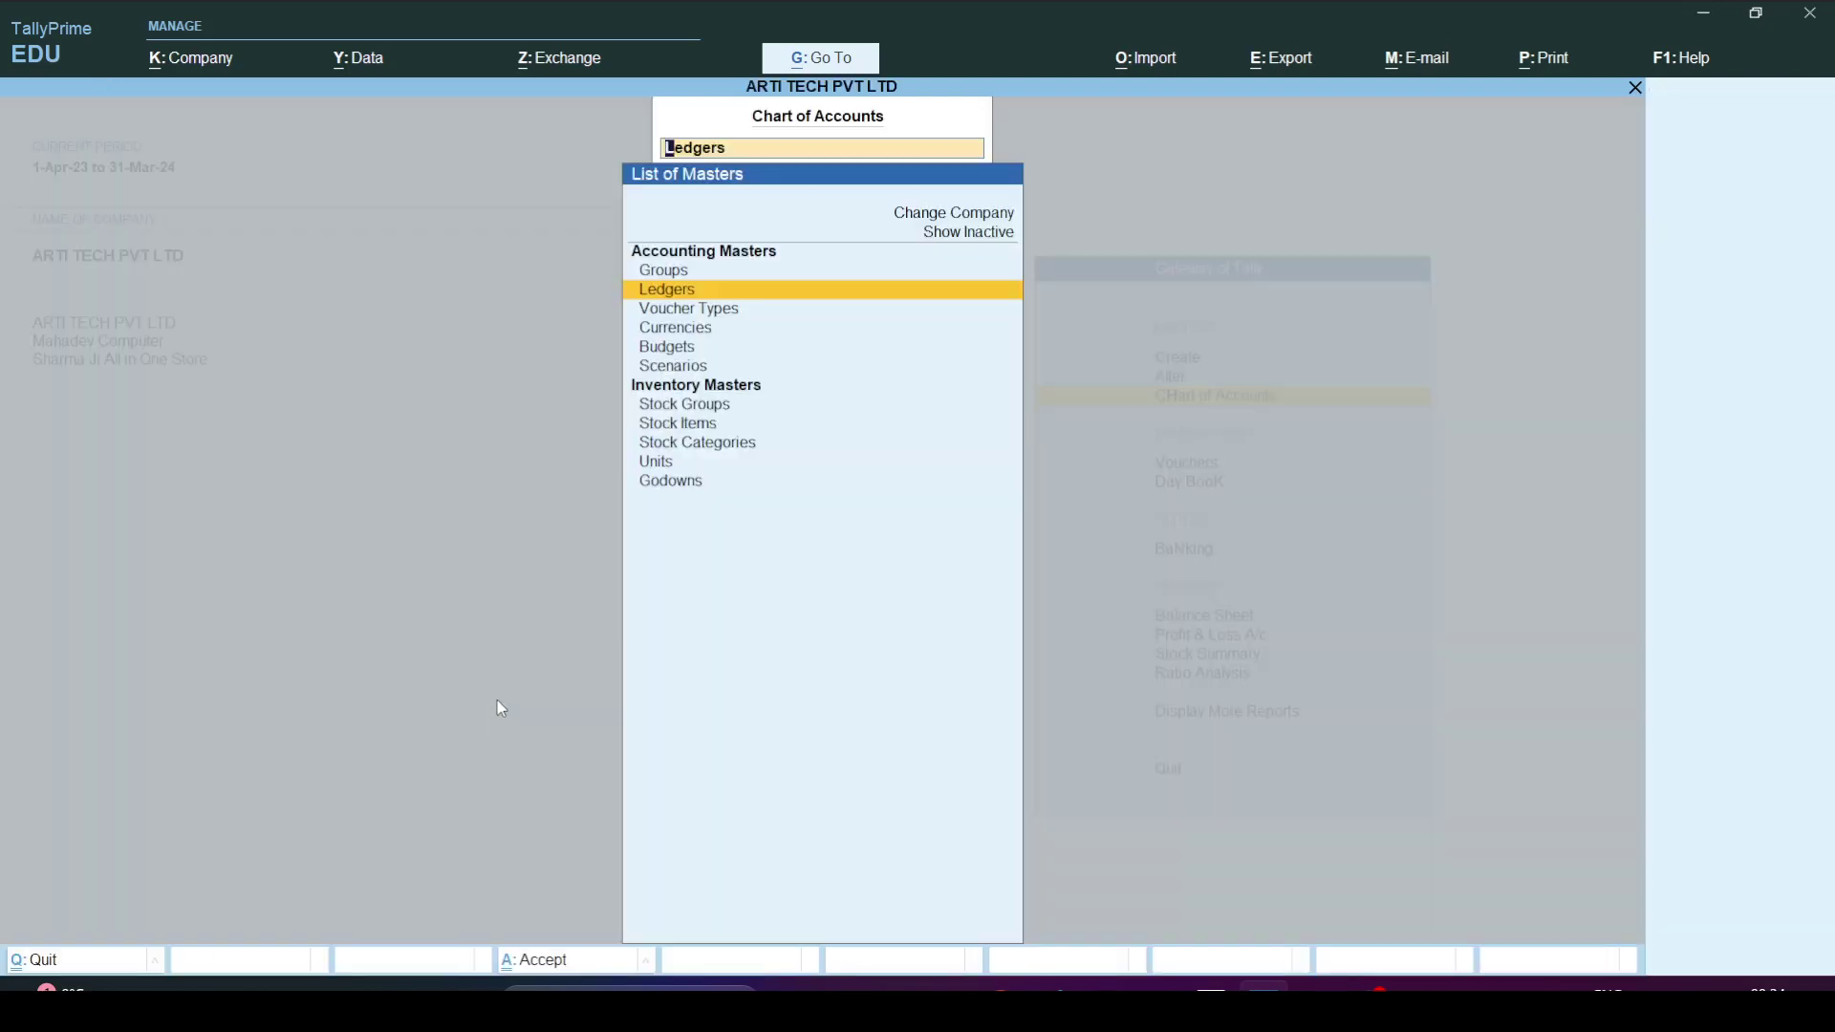
key(Down)
key(Up)
key(Up)
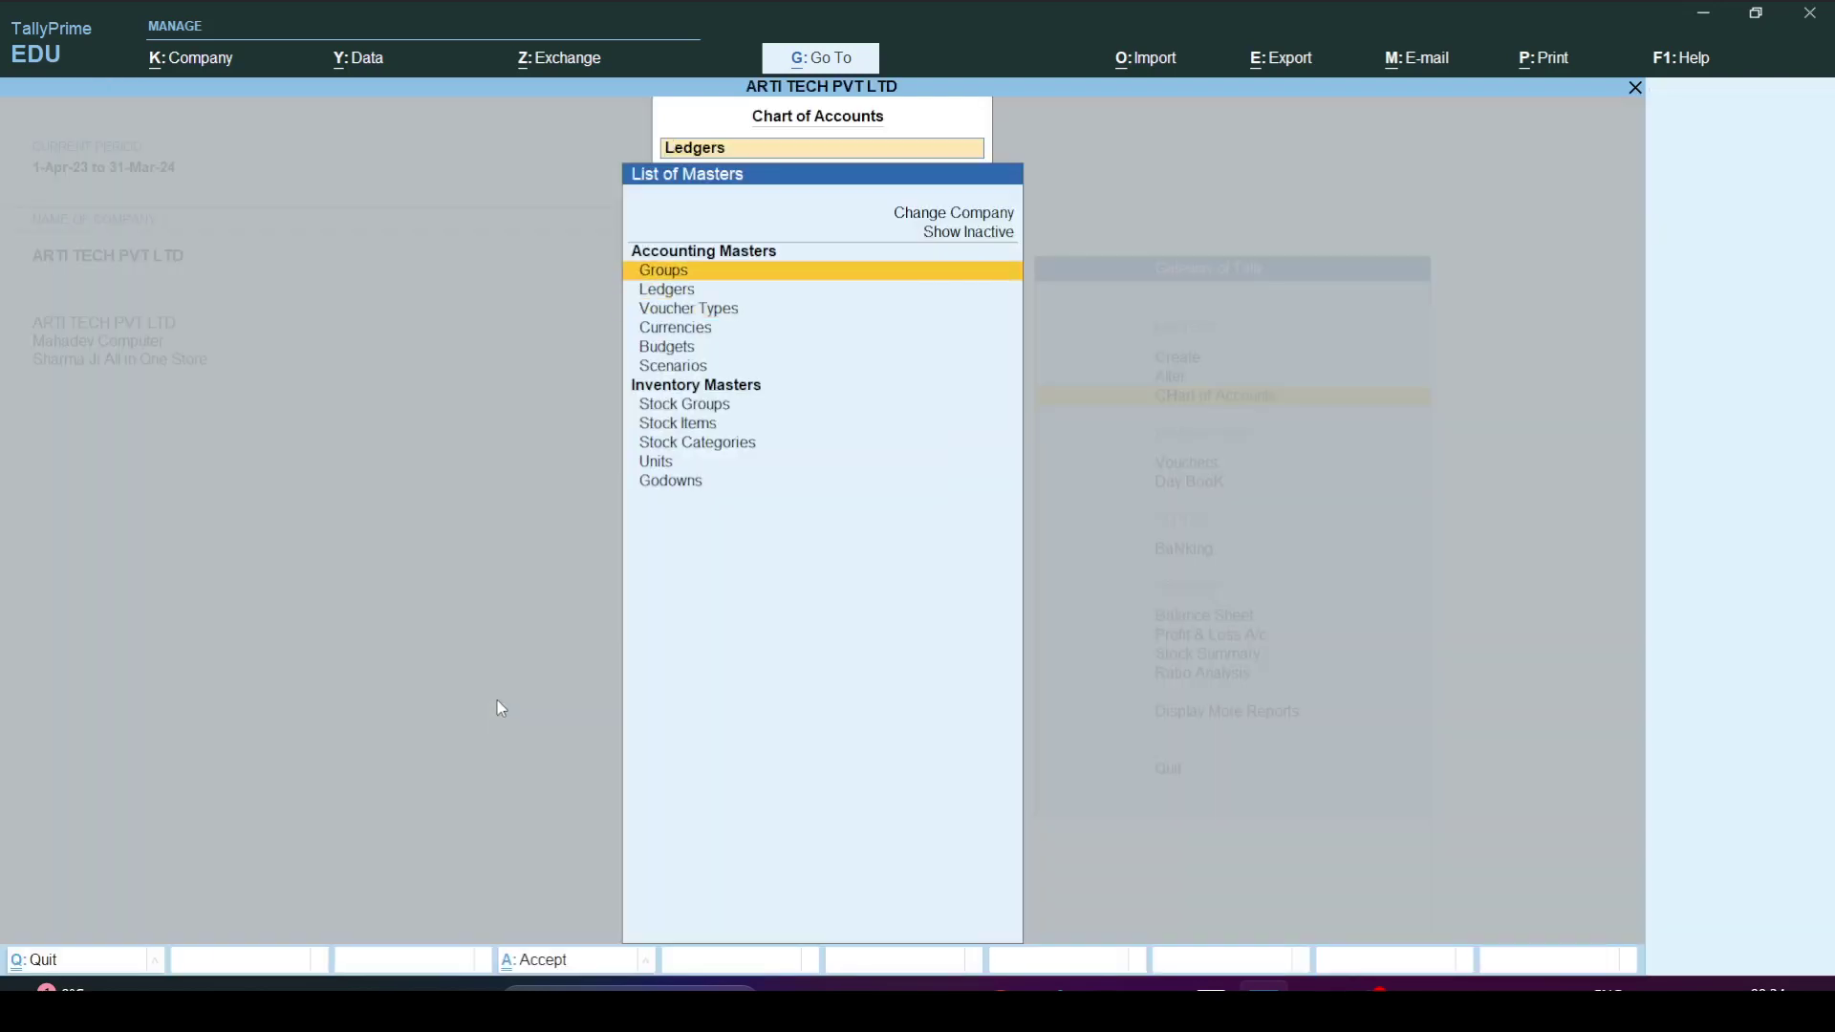
key(Return)
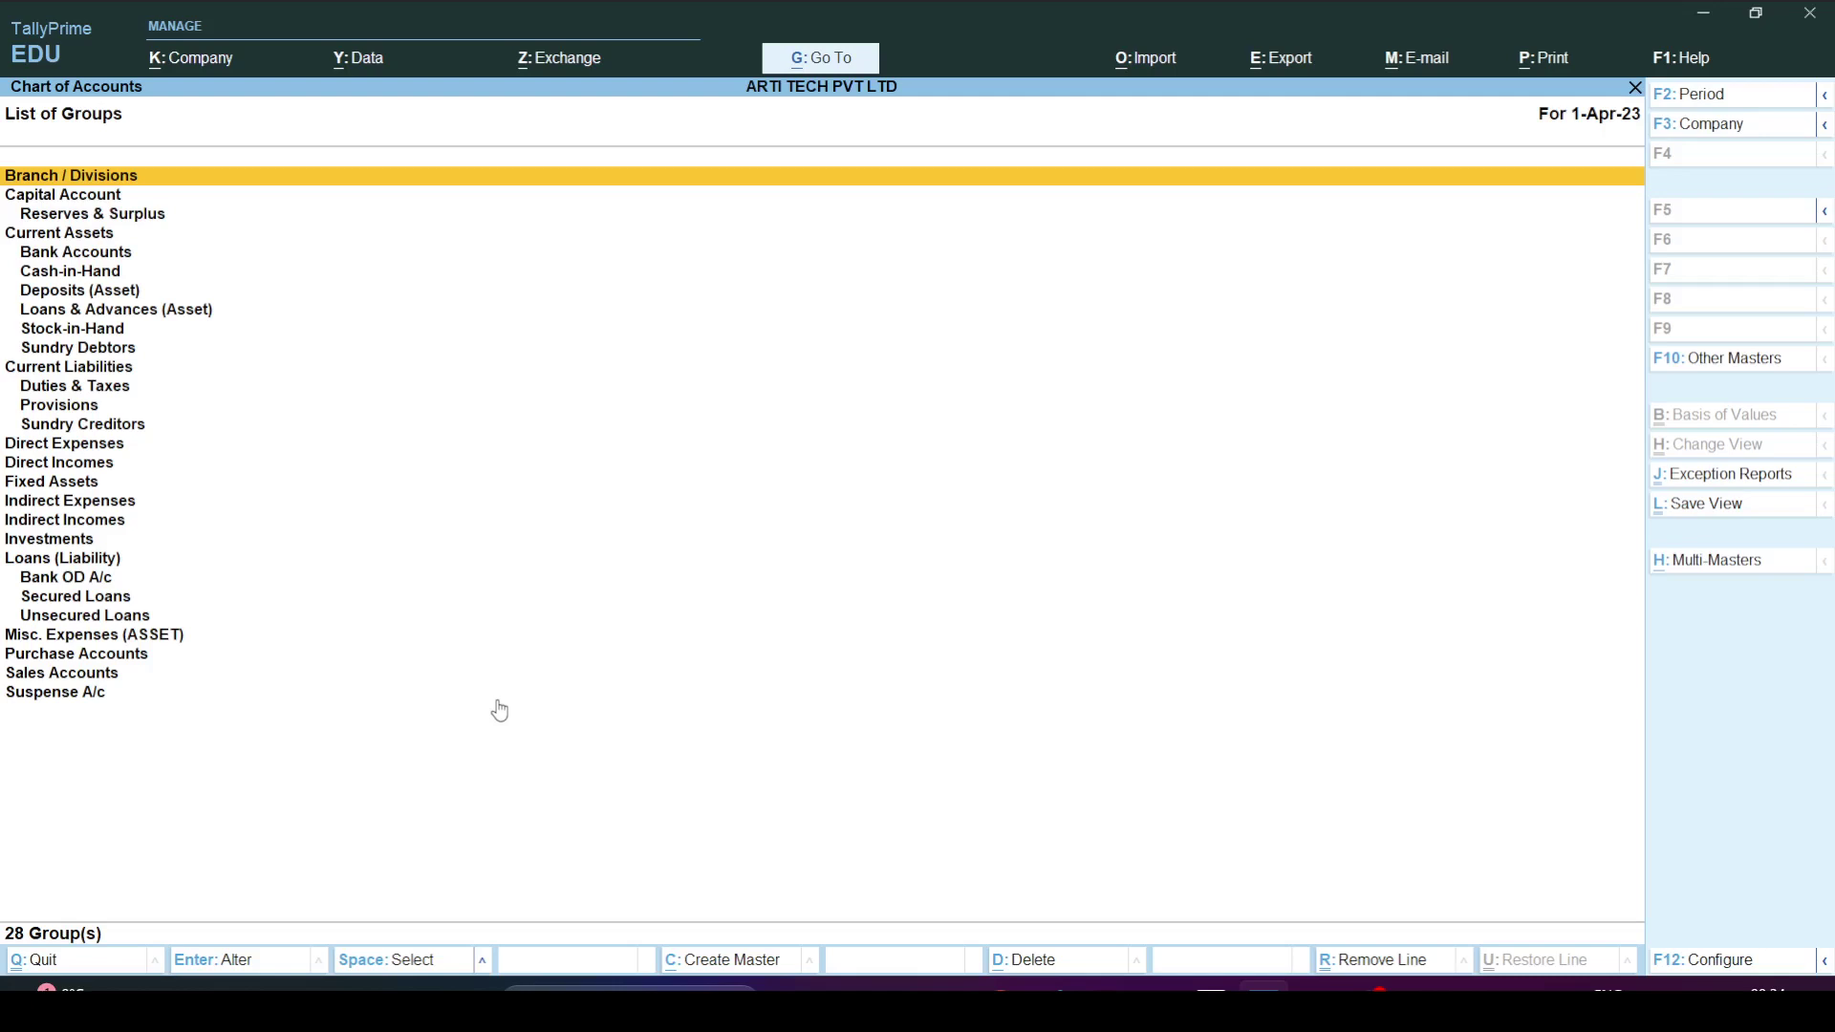
Review the group hierarchy from Branch / Divisions down to Sundry Creditors, and return to the Gateway of Tally.
key(Down)
key(Down)
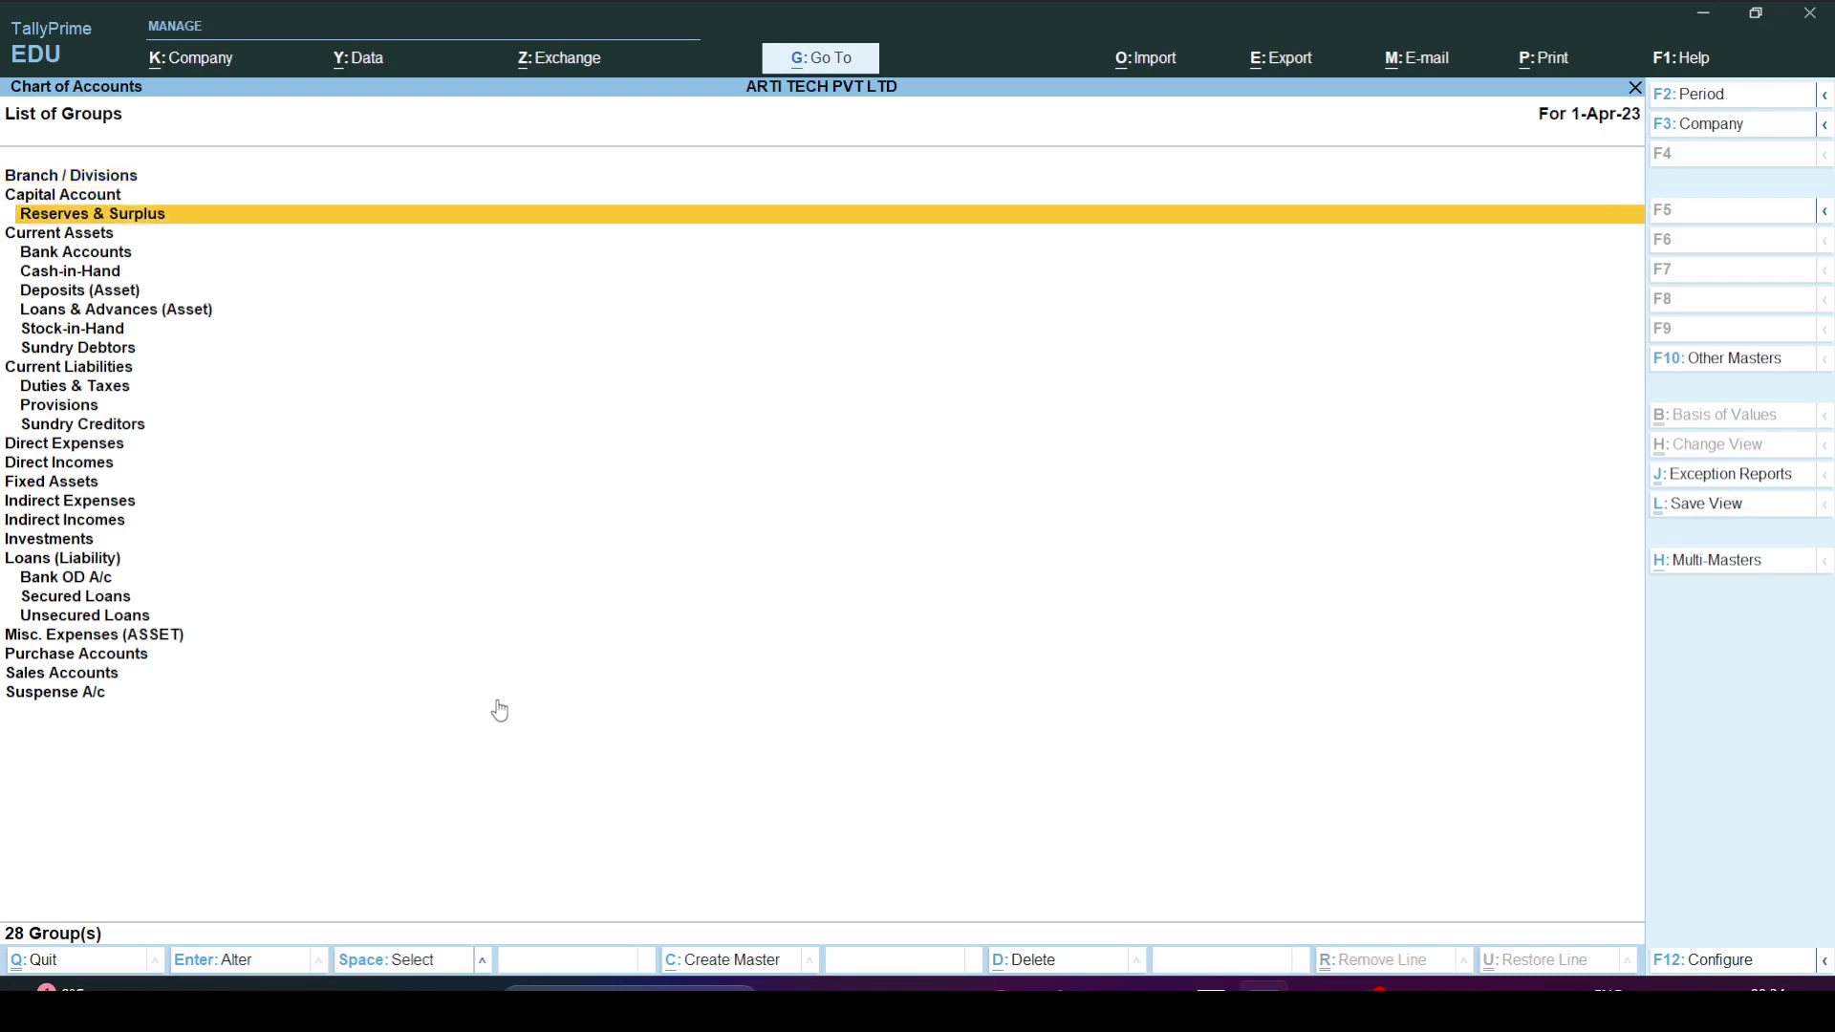
key(Down)
key(Down)
key(Down)
key(Down)
key(Down)
key(Down)
key(Down)
key(Down)
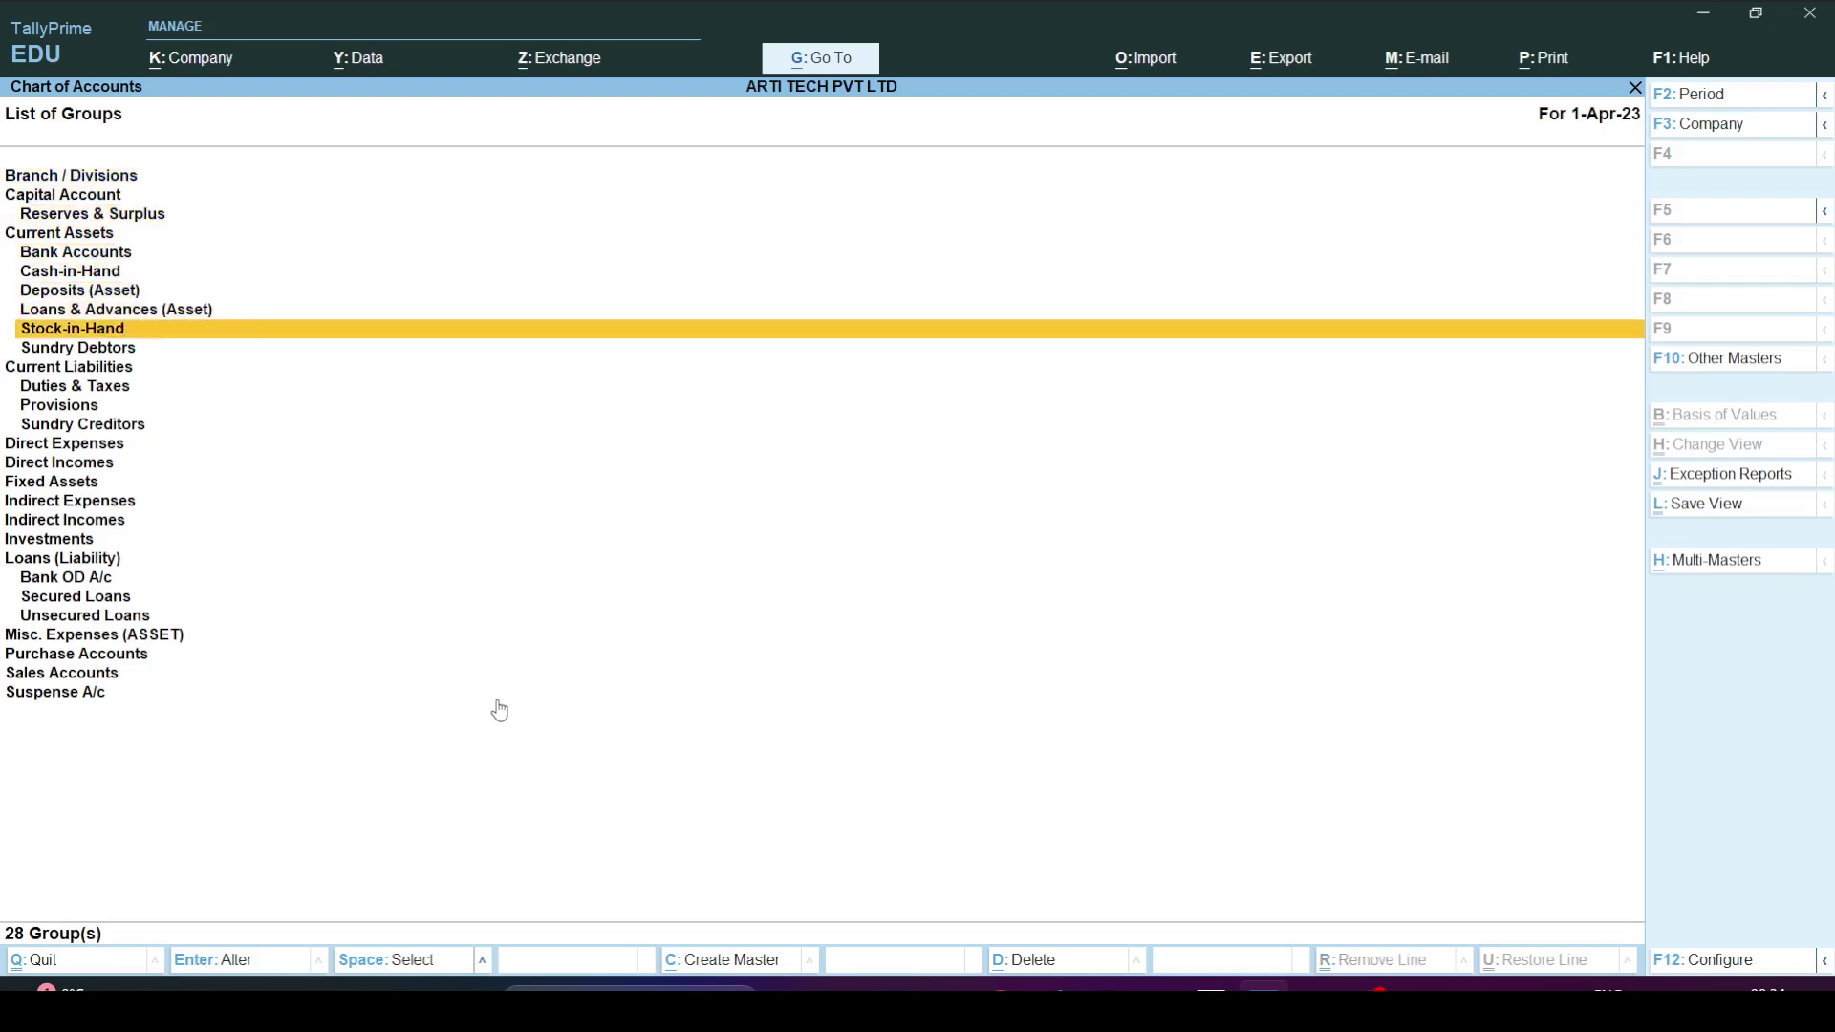
key(Down)
key(Down)
key(Down)
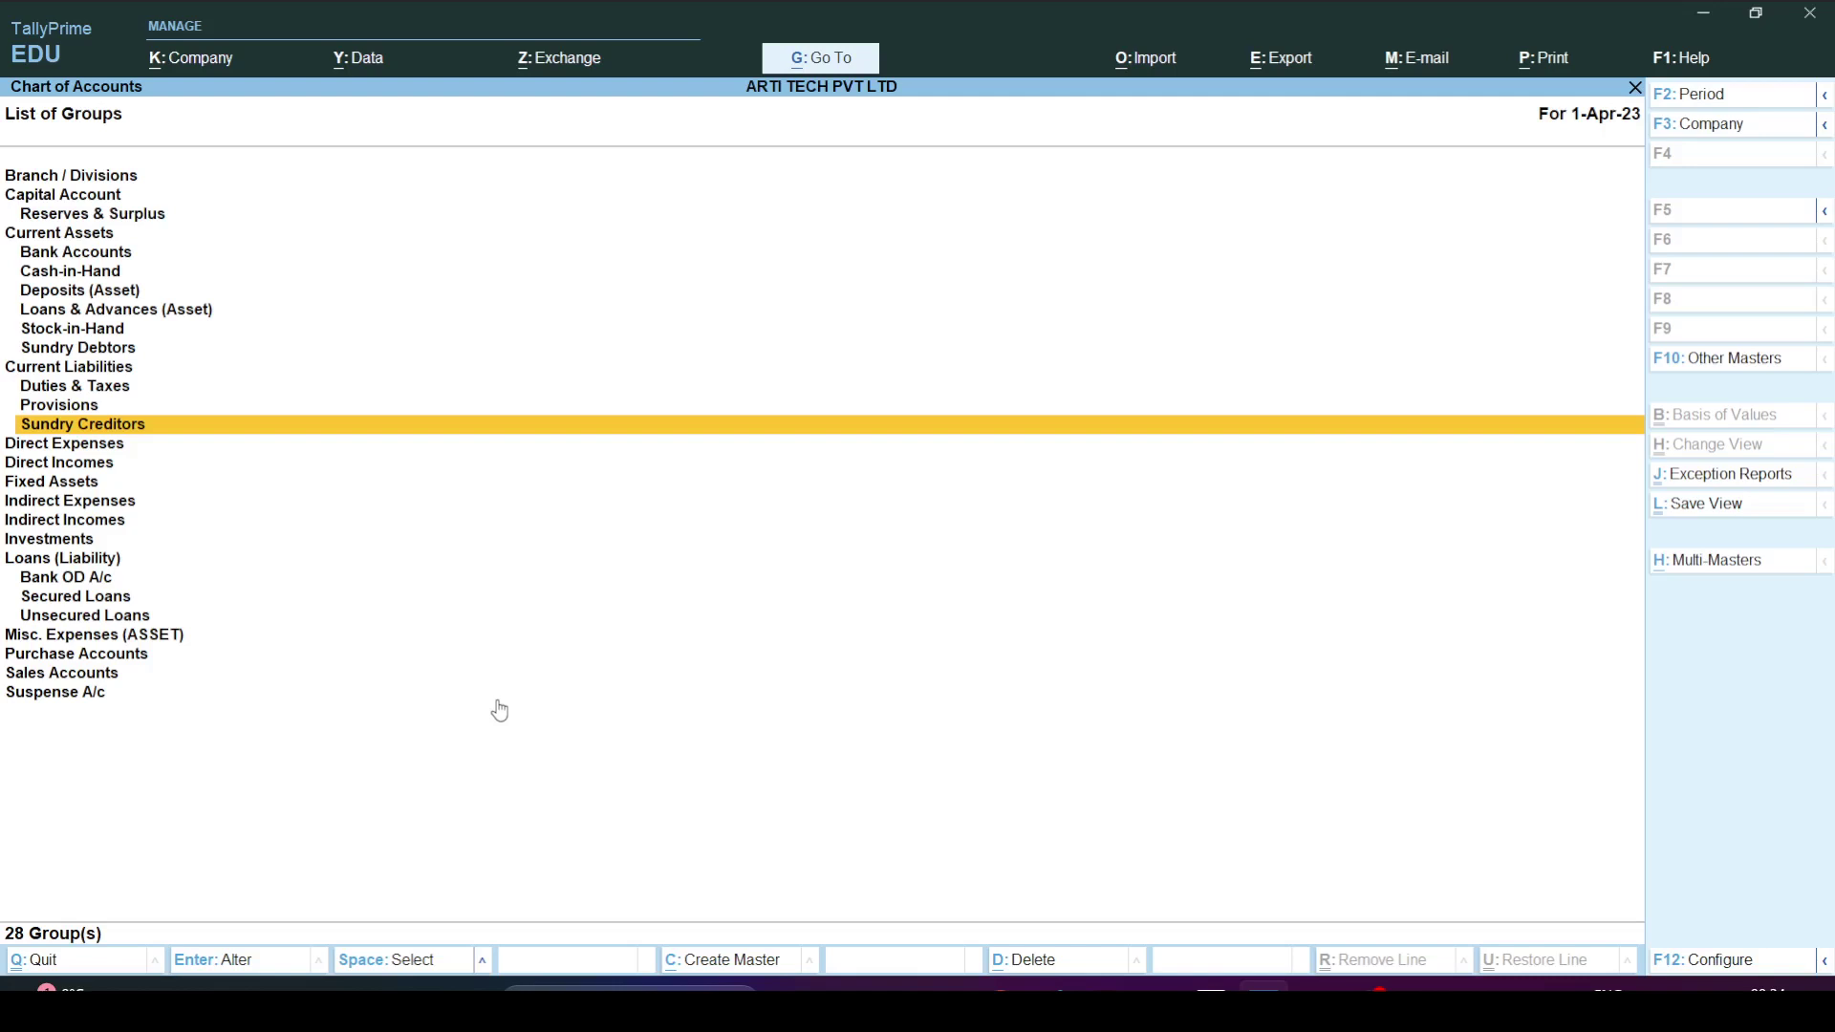
key(Escape)
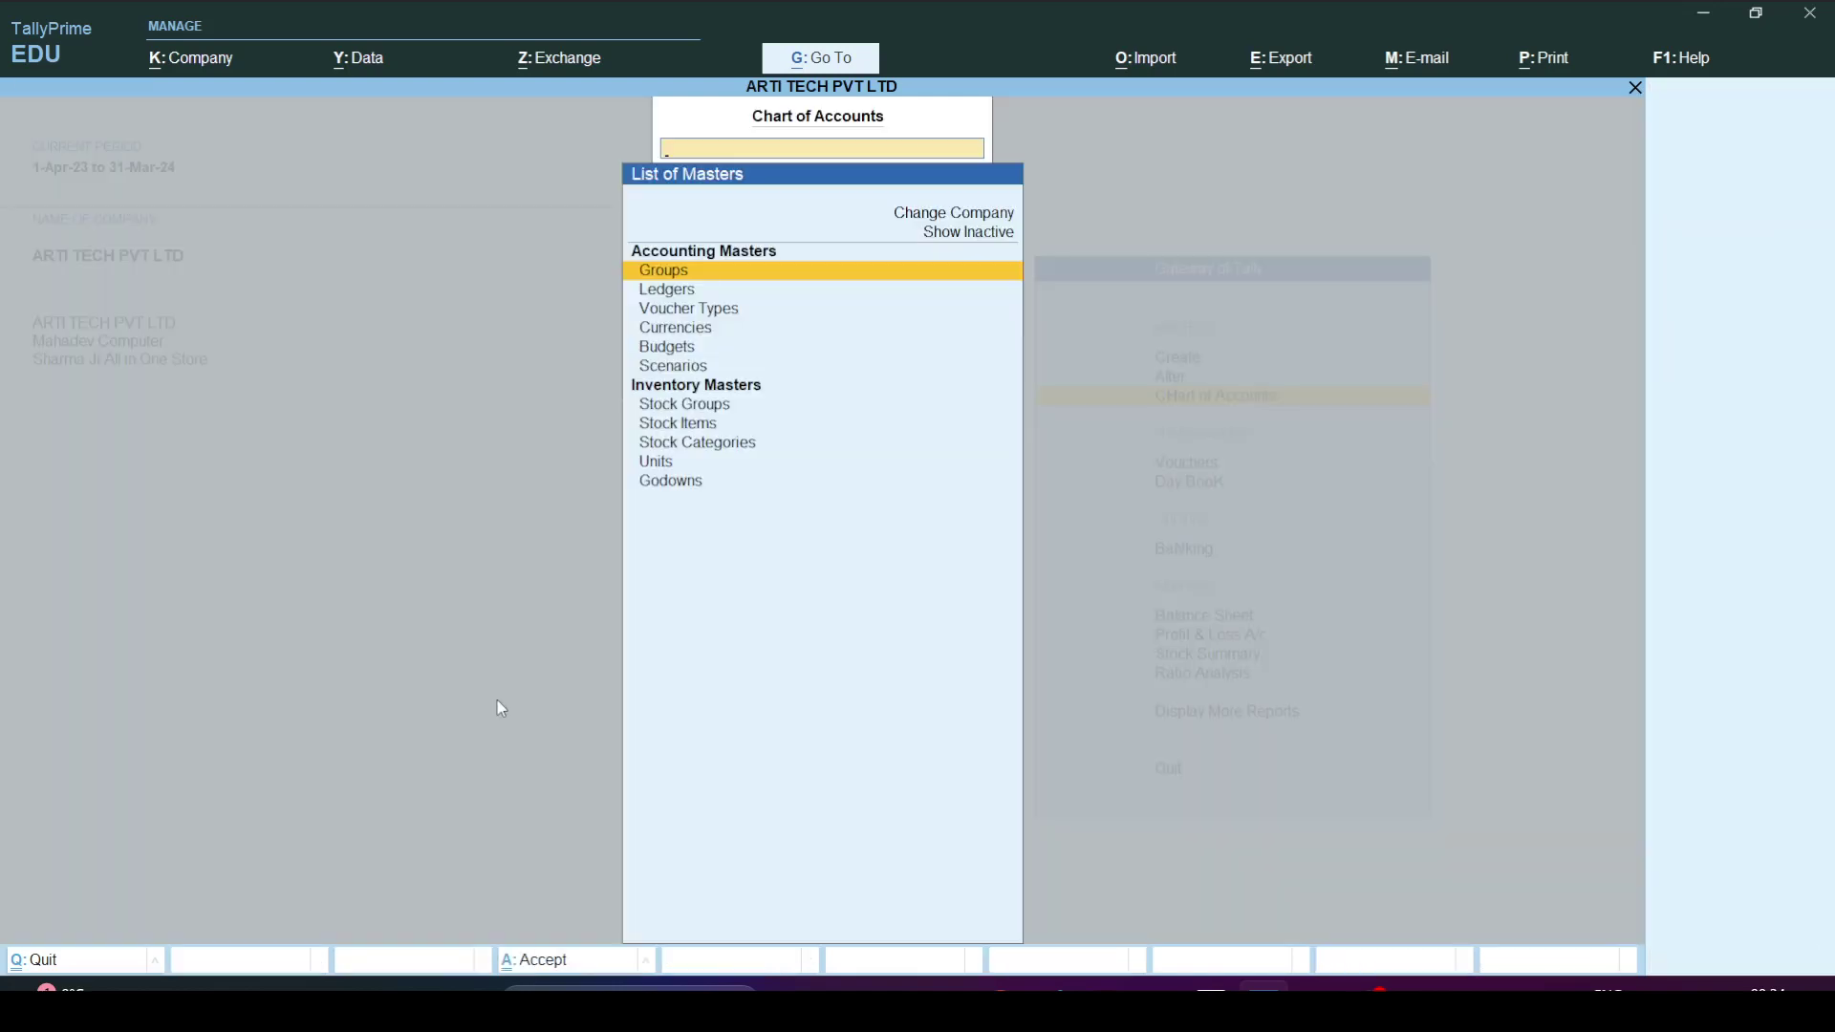
key(Escape)
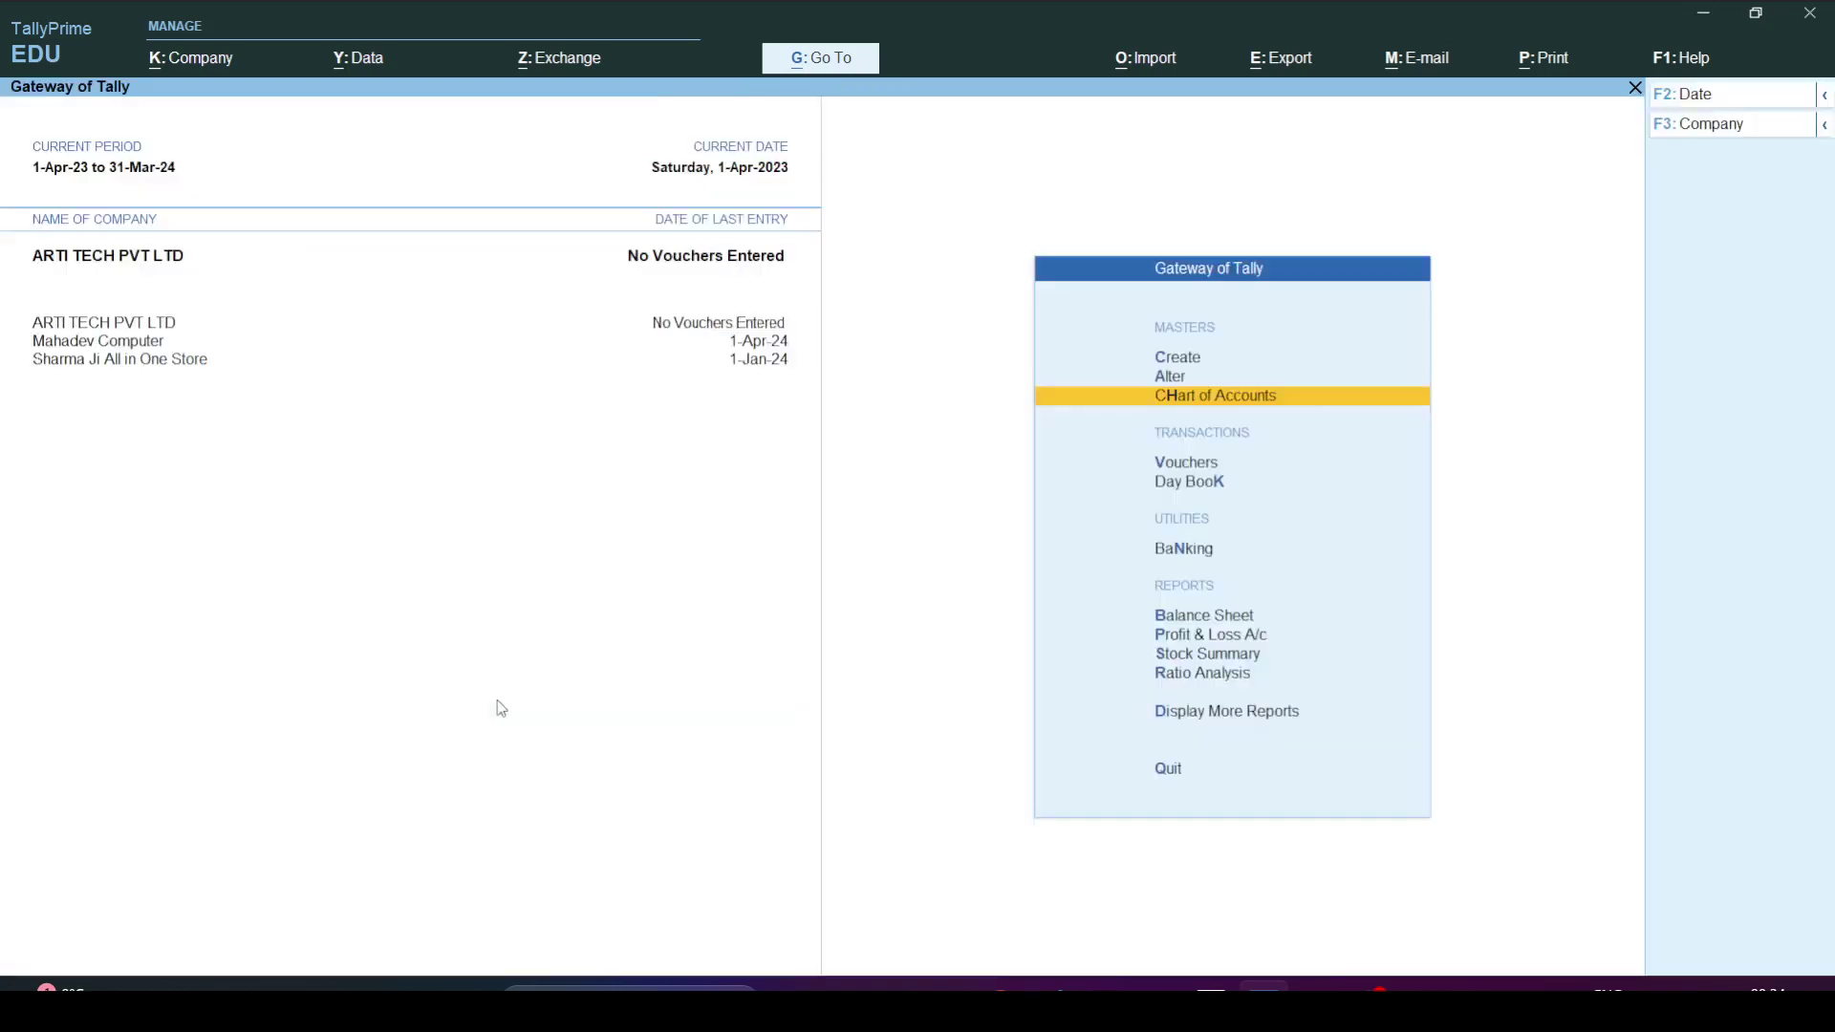
Switch back to the "Group and sub group" Word document and highlight both lines of point 10 in cyan.
key(alt+Tab)
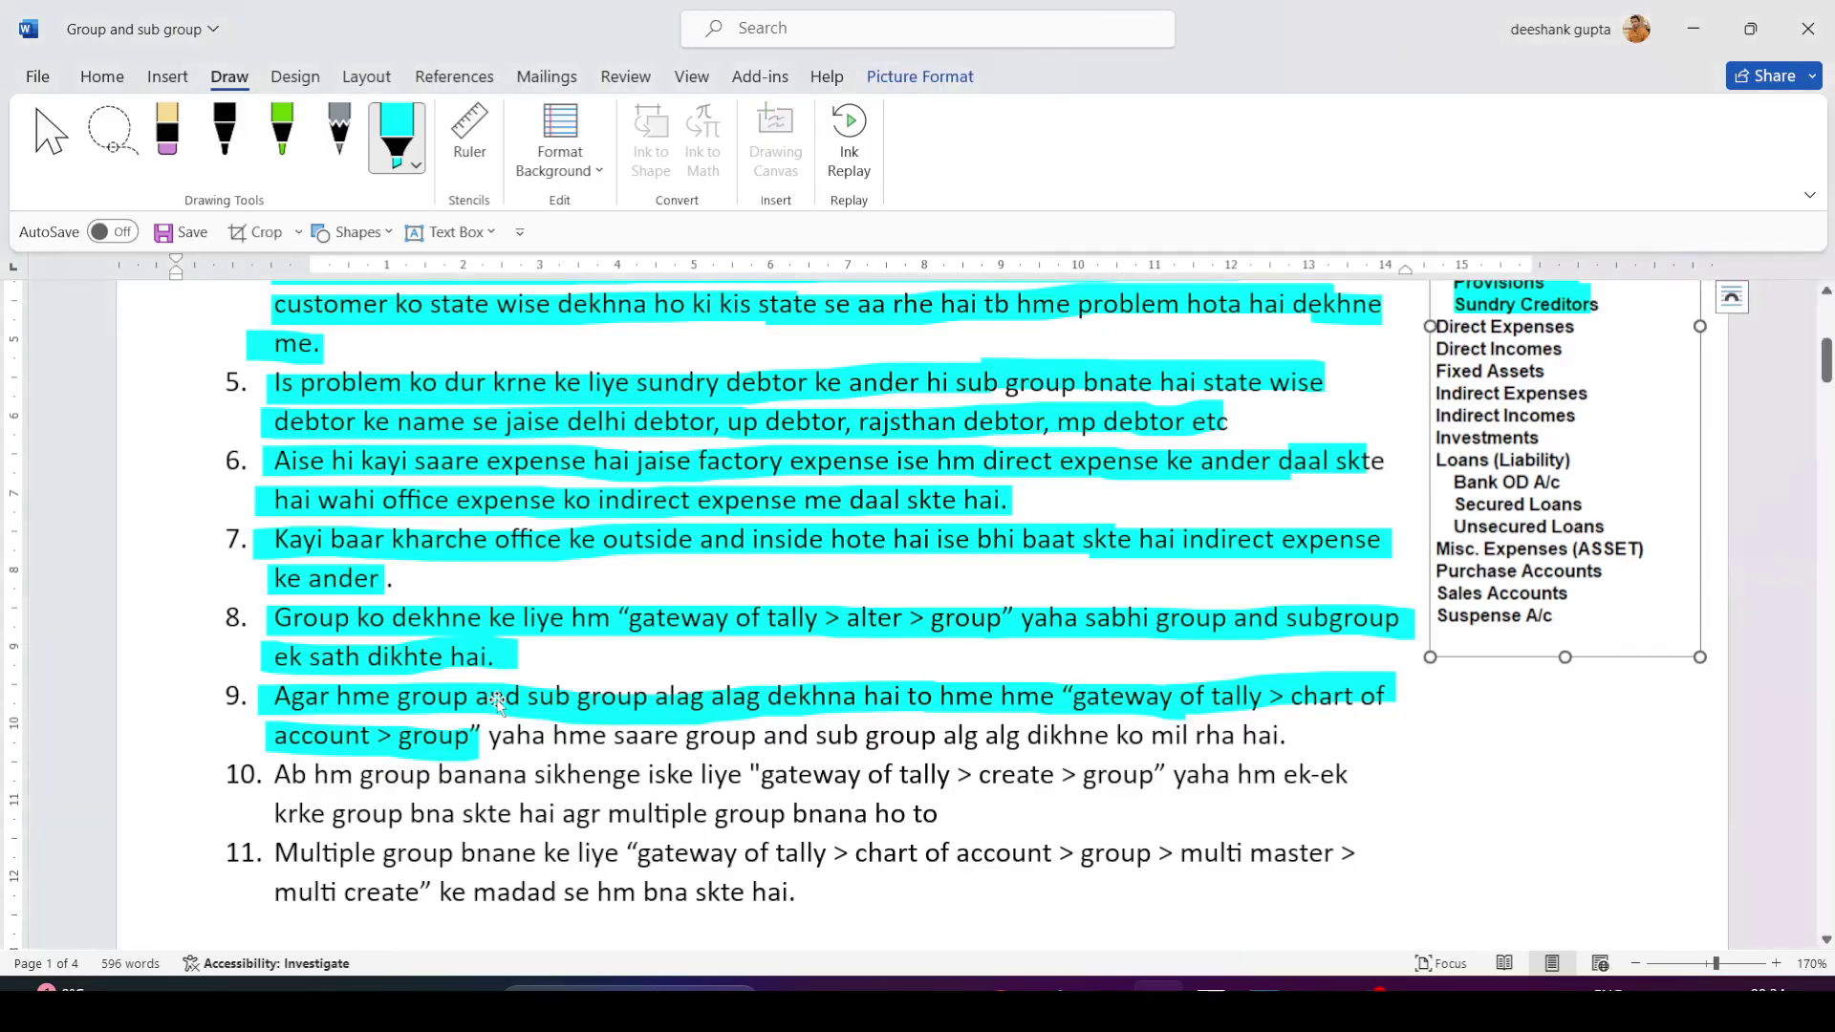
click(397, 139)
click(427, 148)
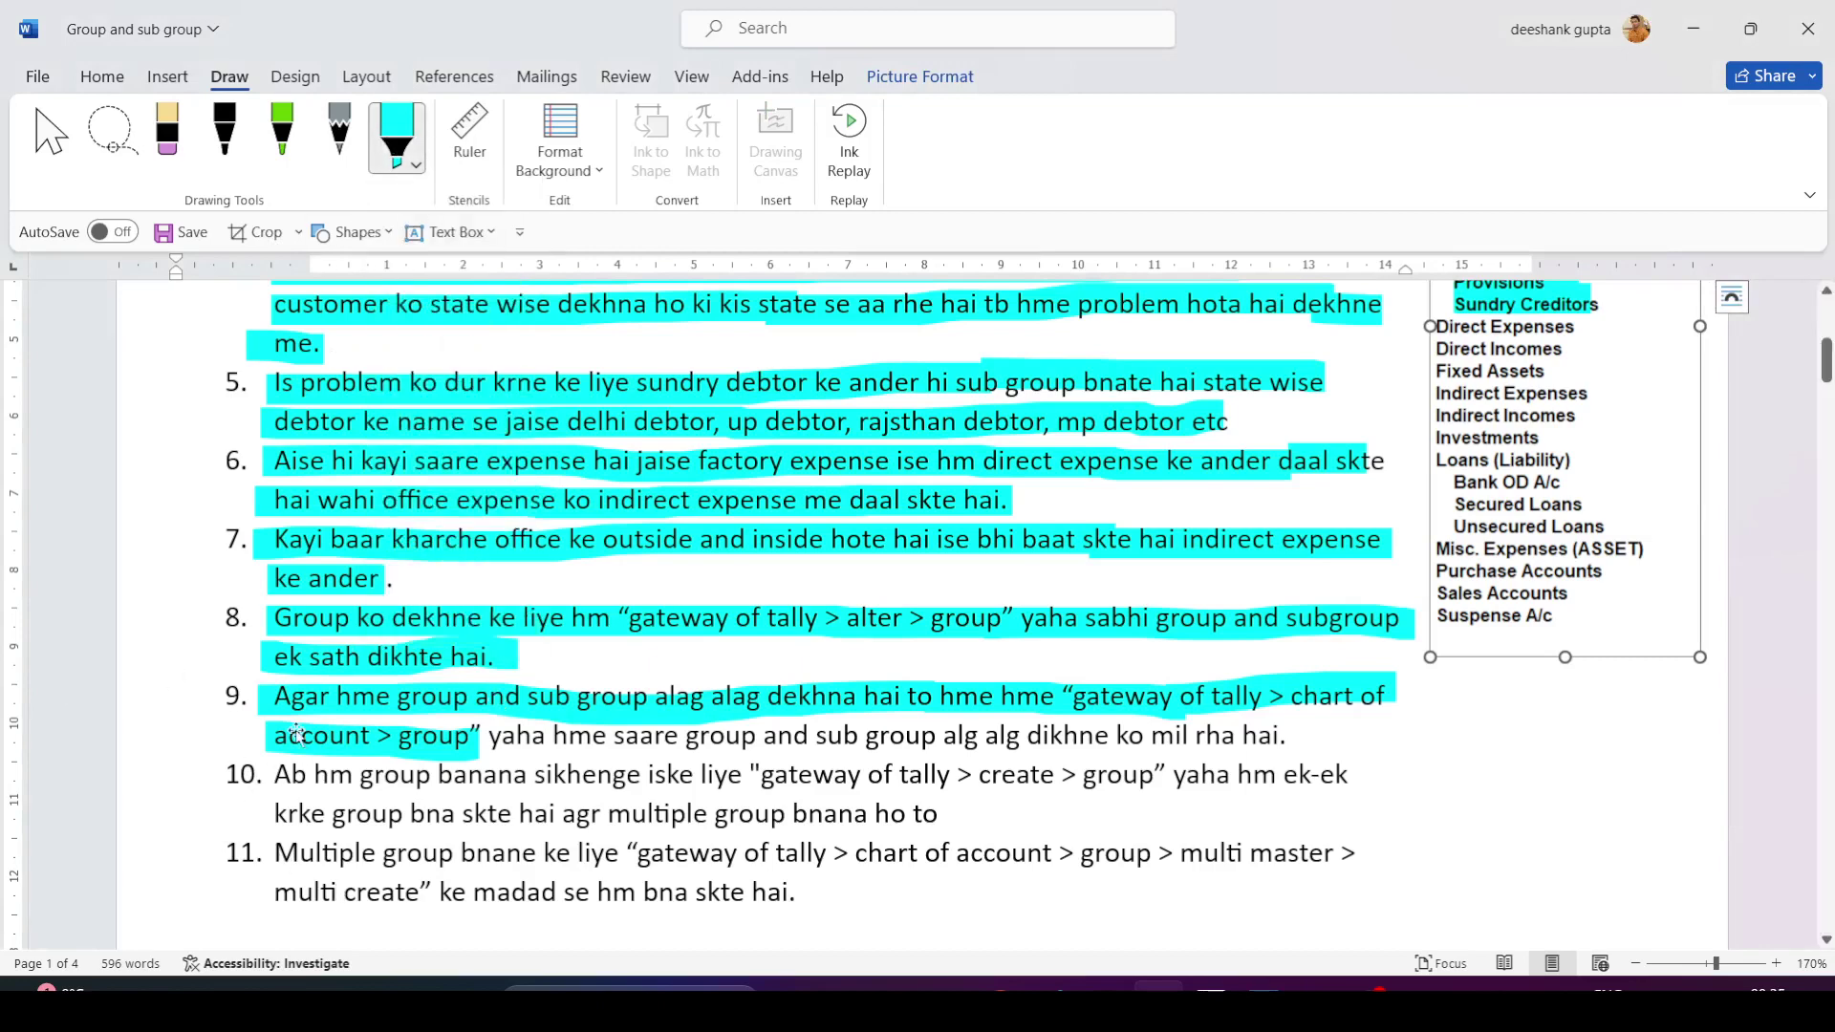
click(407, 145)
click(389, 367)
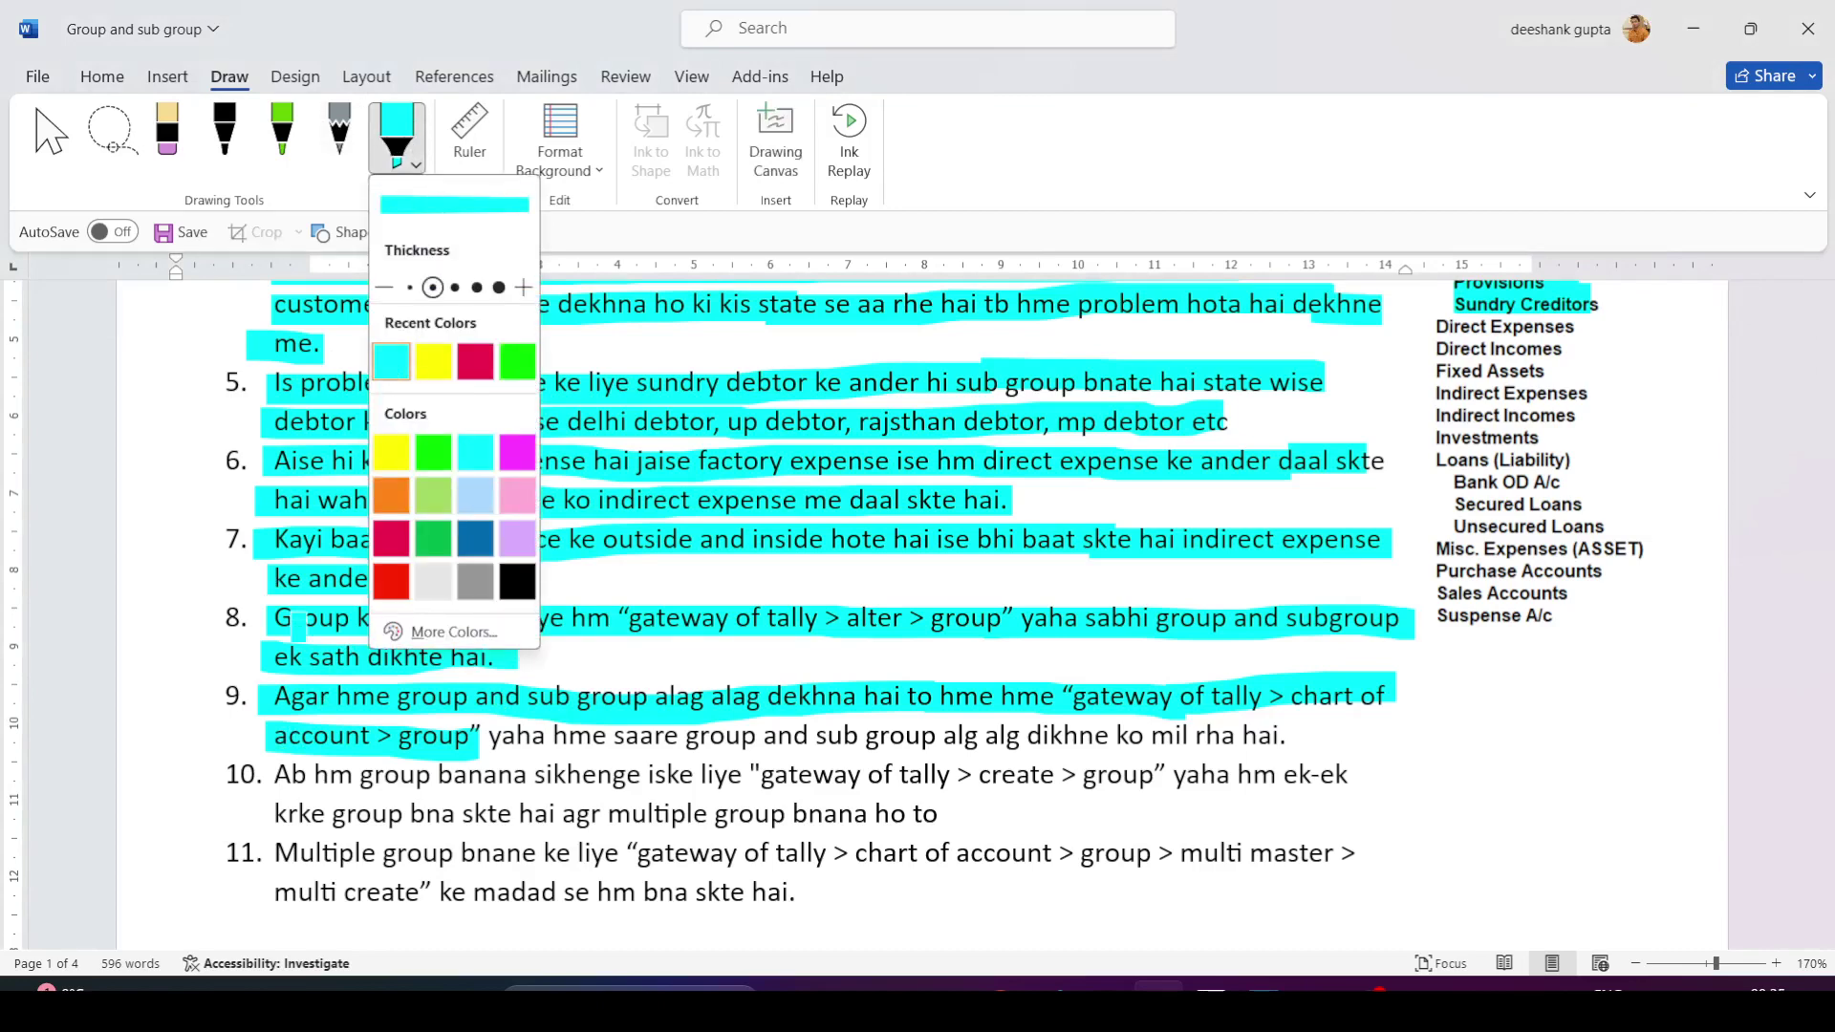
drag(268, 776, 1343, 776)
drag(275, 814, 952, 819)
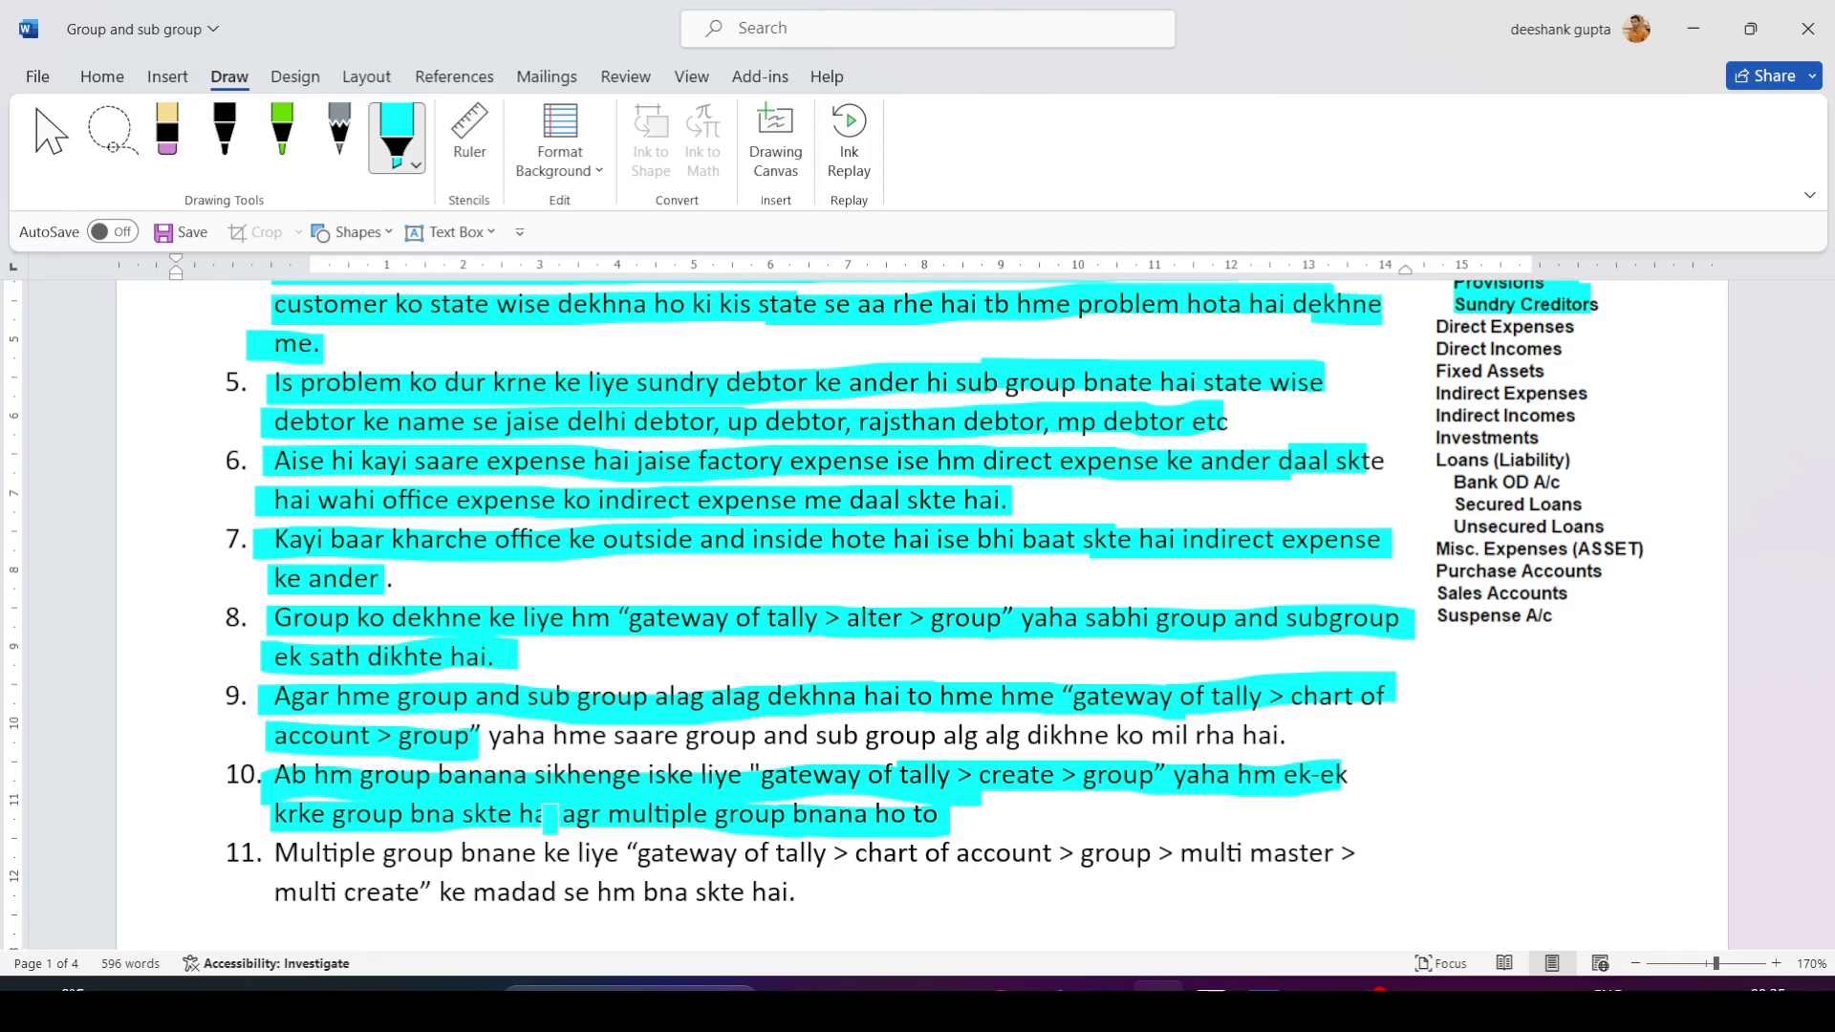
Switch to TallyPrime and open the creation form for a new accounting group.
key(alt+Tab)
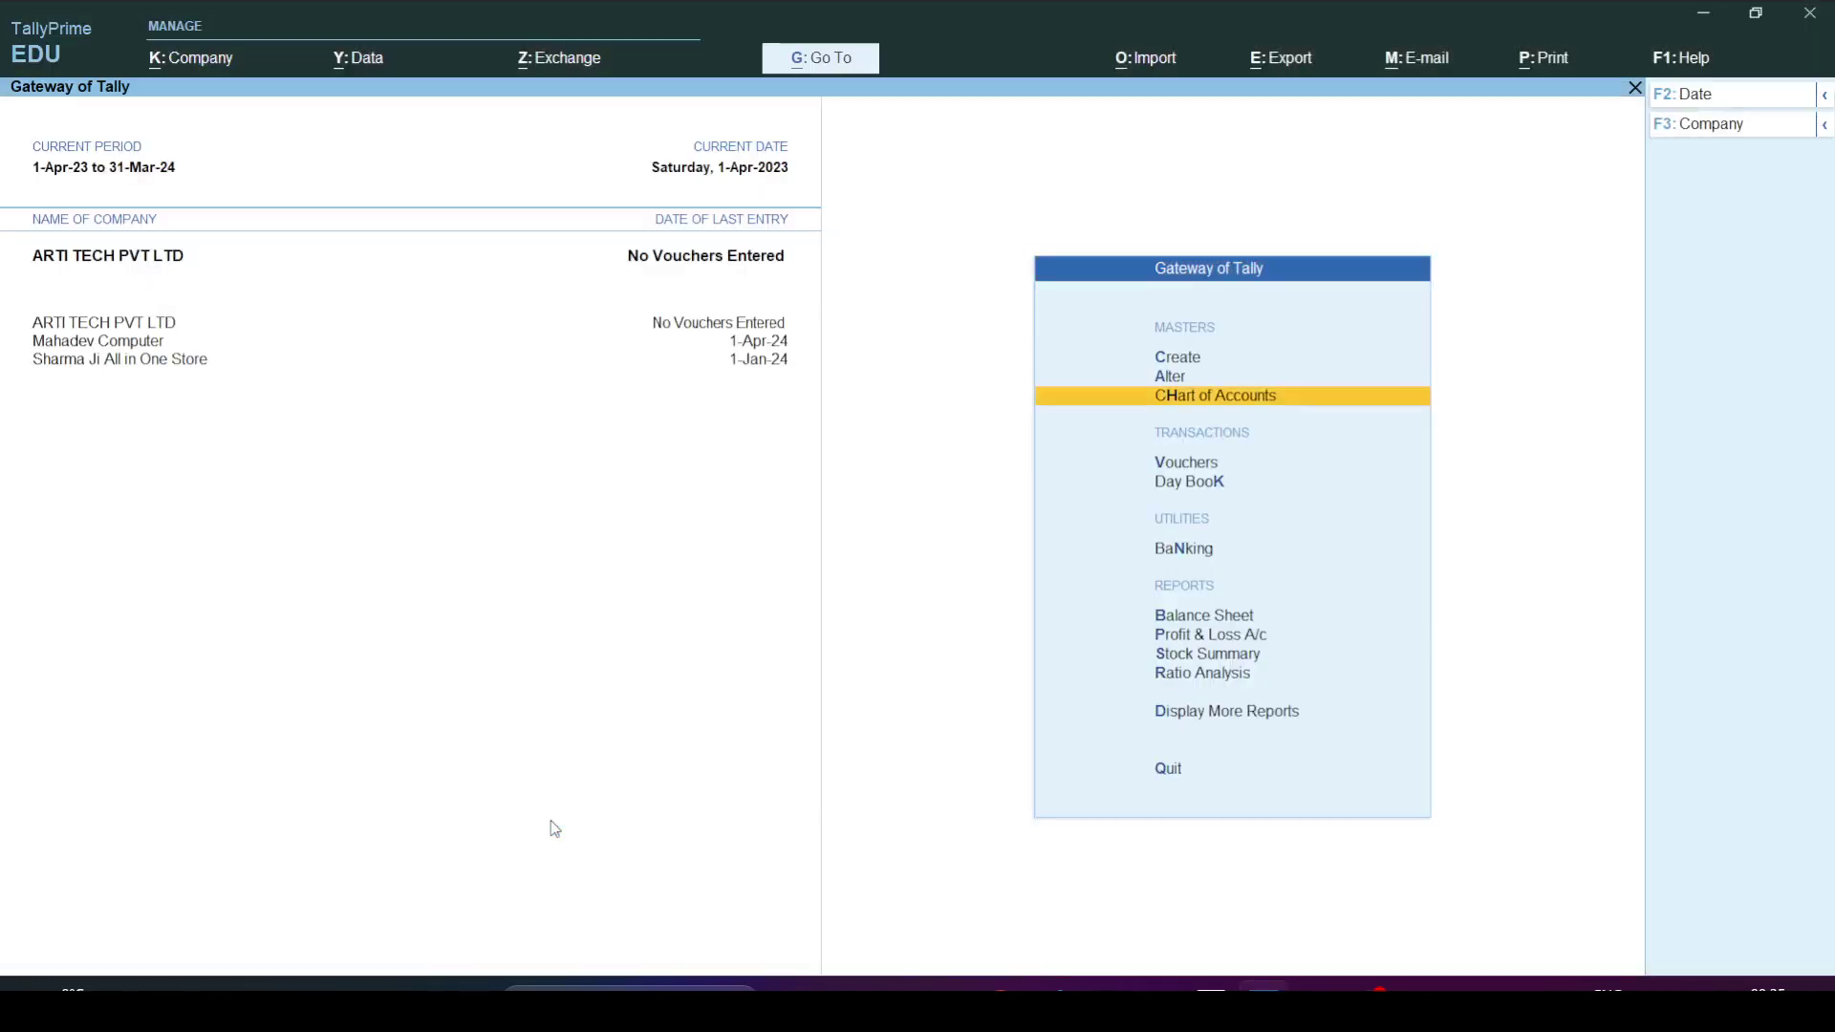
key(Up)
key(Up)
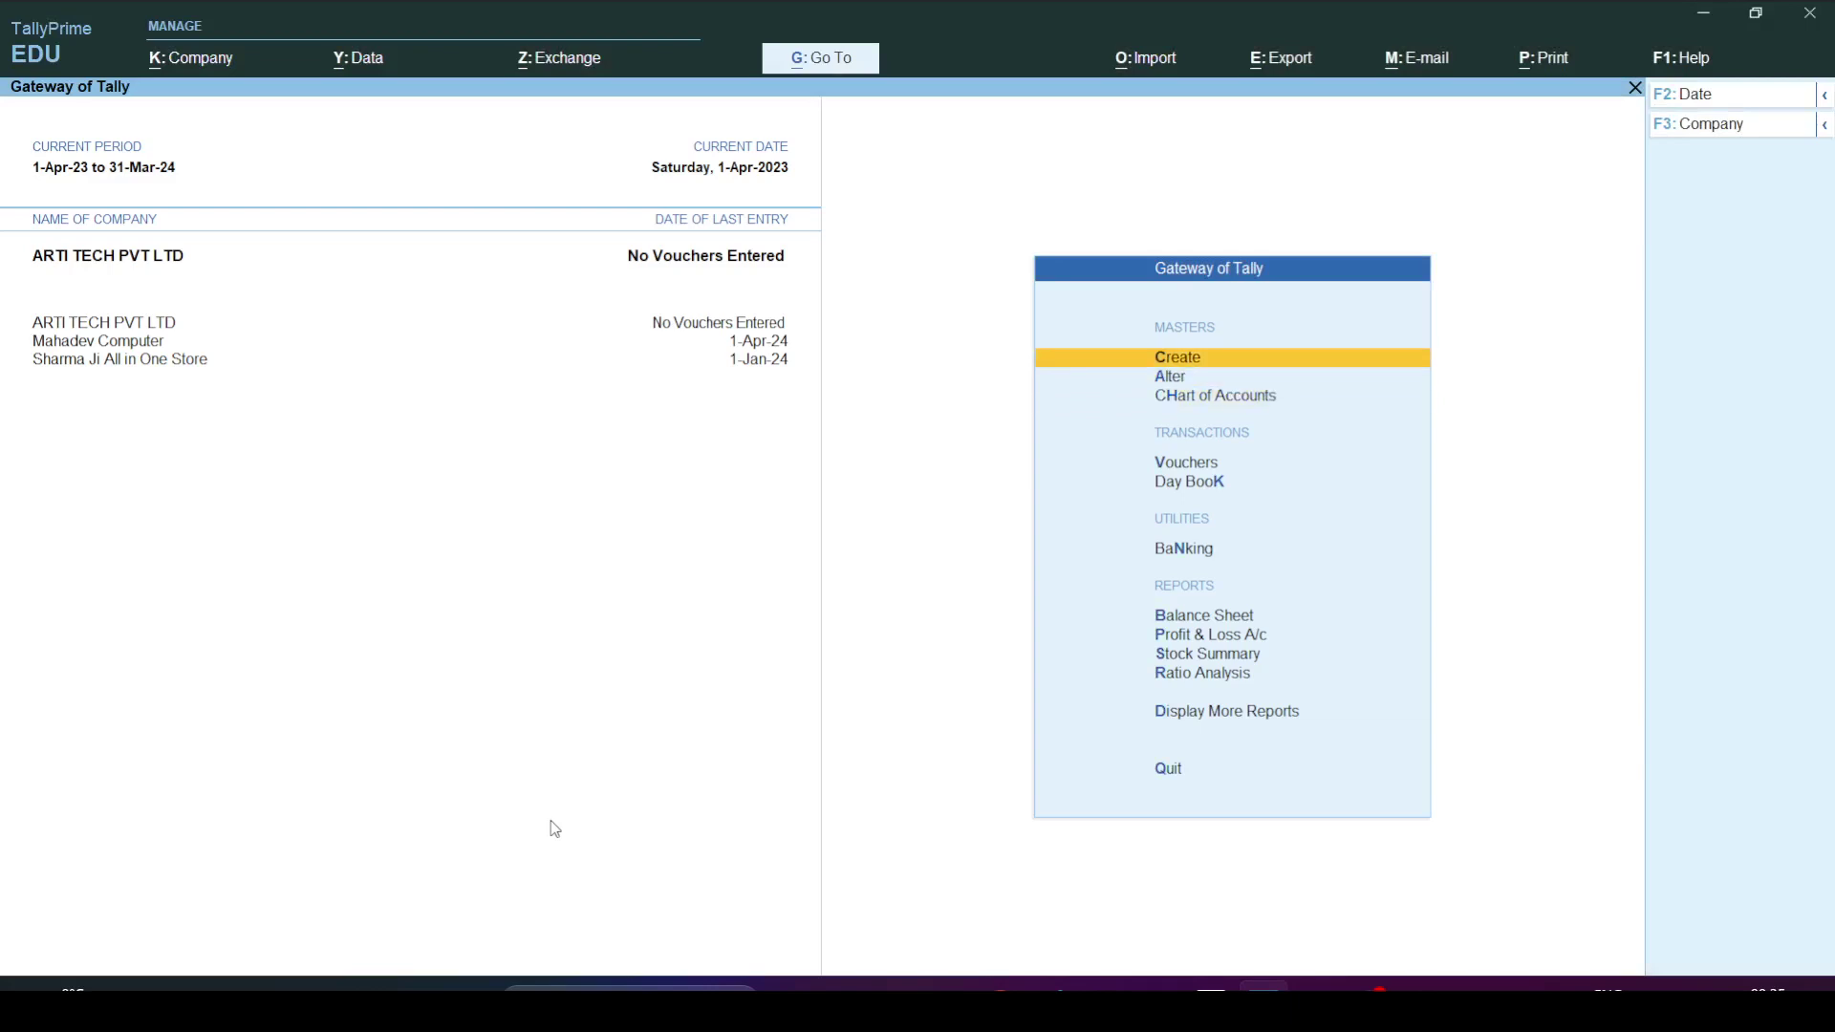
key(Return)
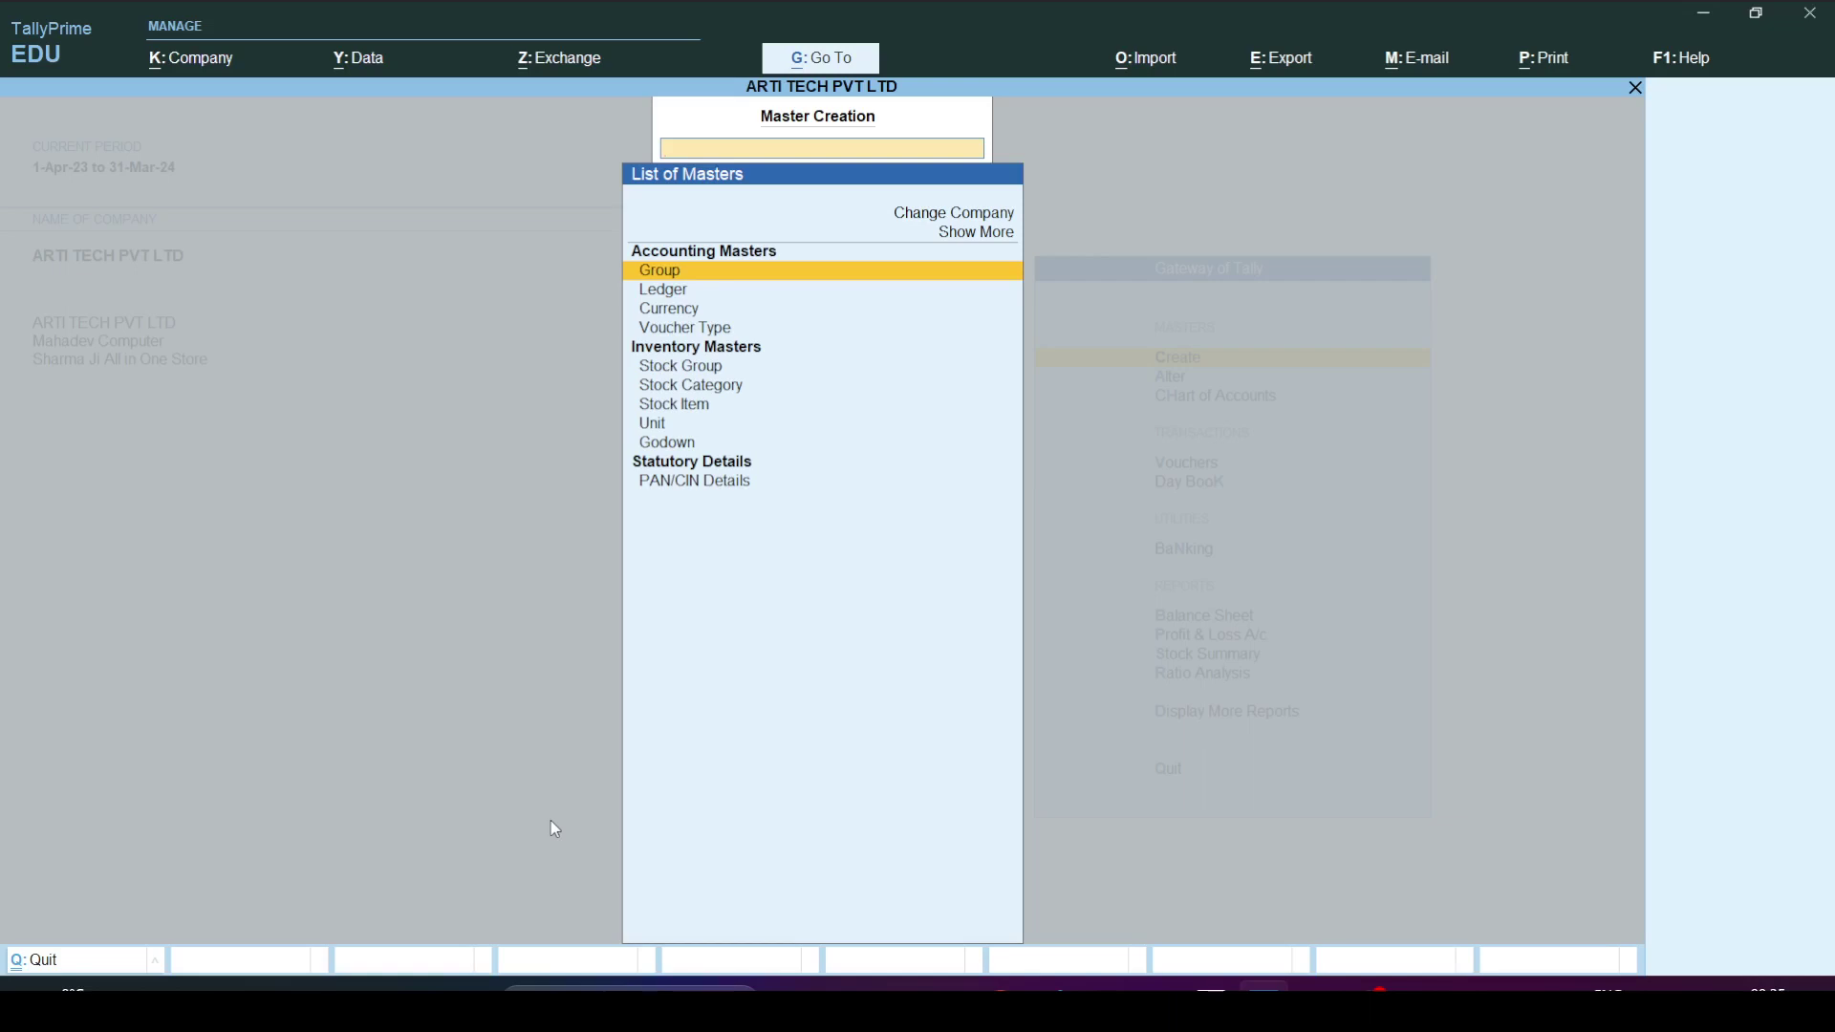
key(Return)
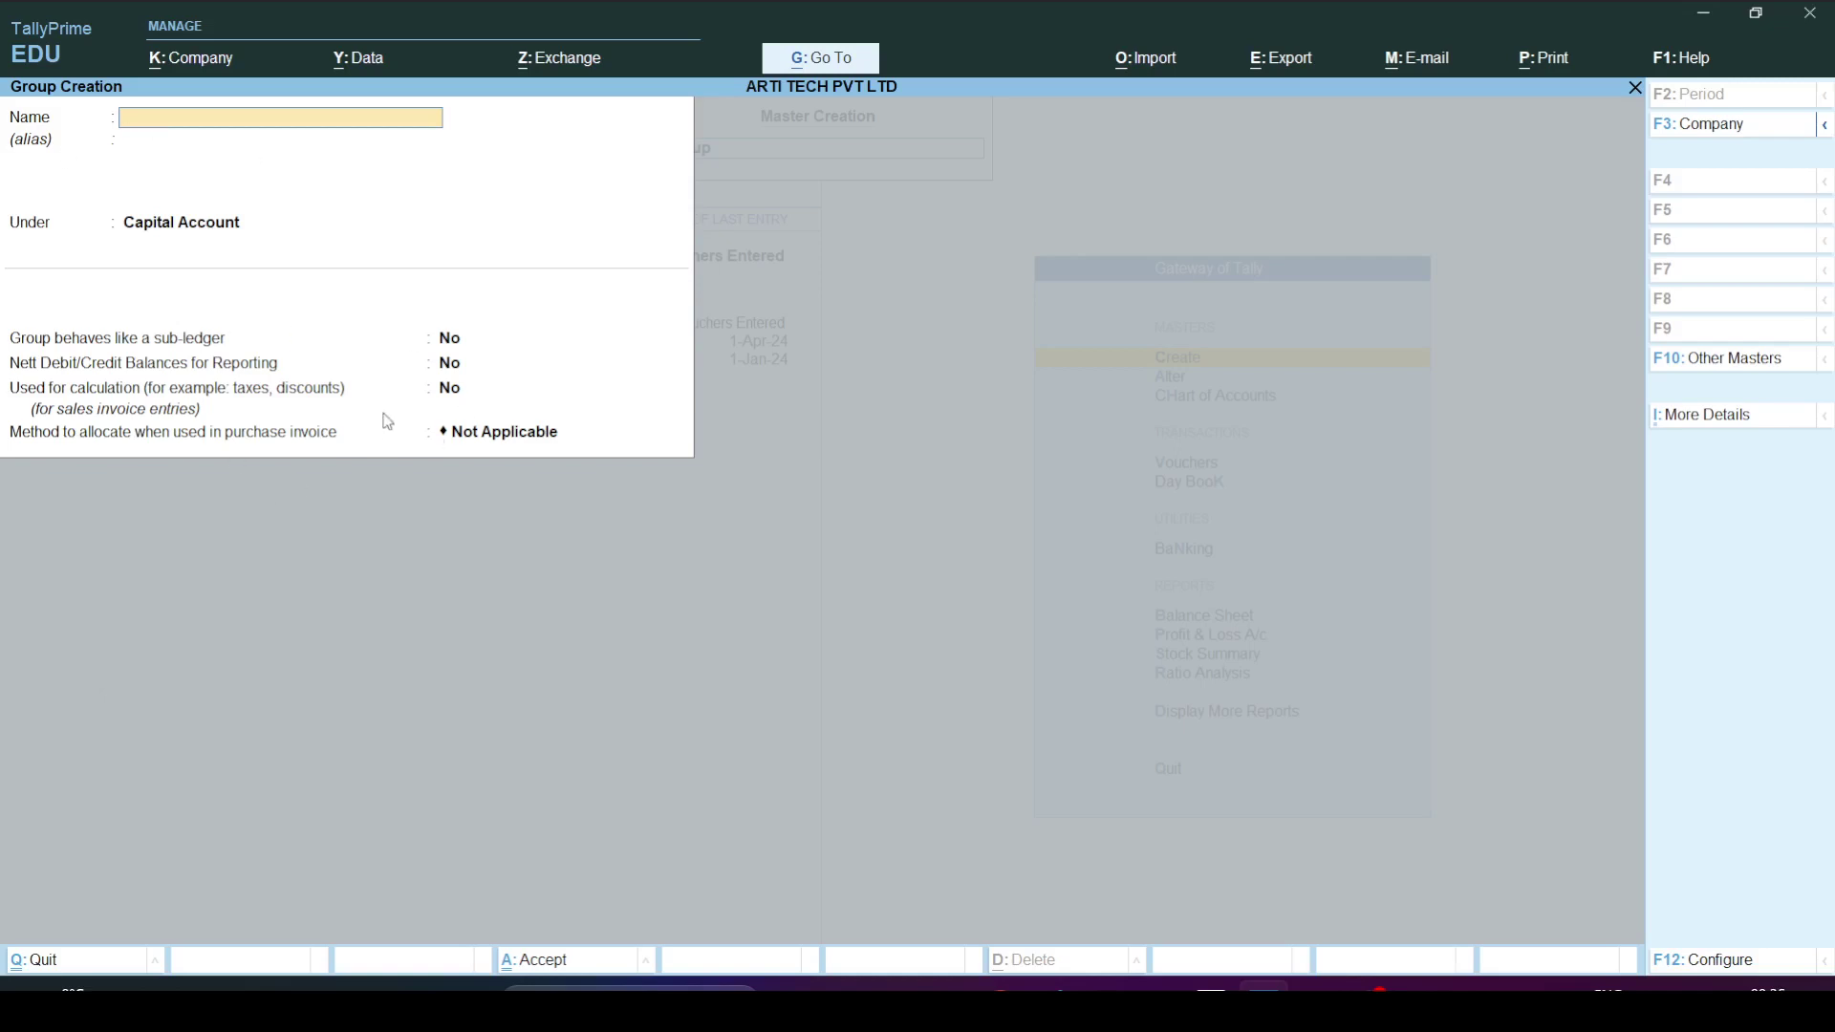
Discard the blank group creation form and return to the Gateway of Tally.
key(Escape)
key(y)
key(Escape)
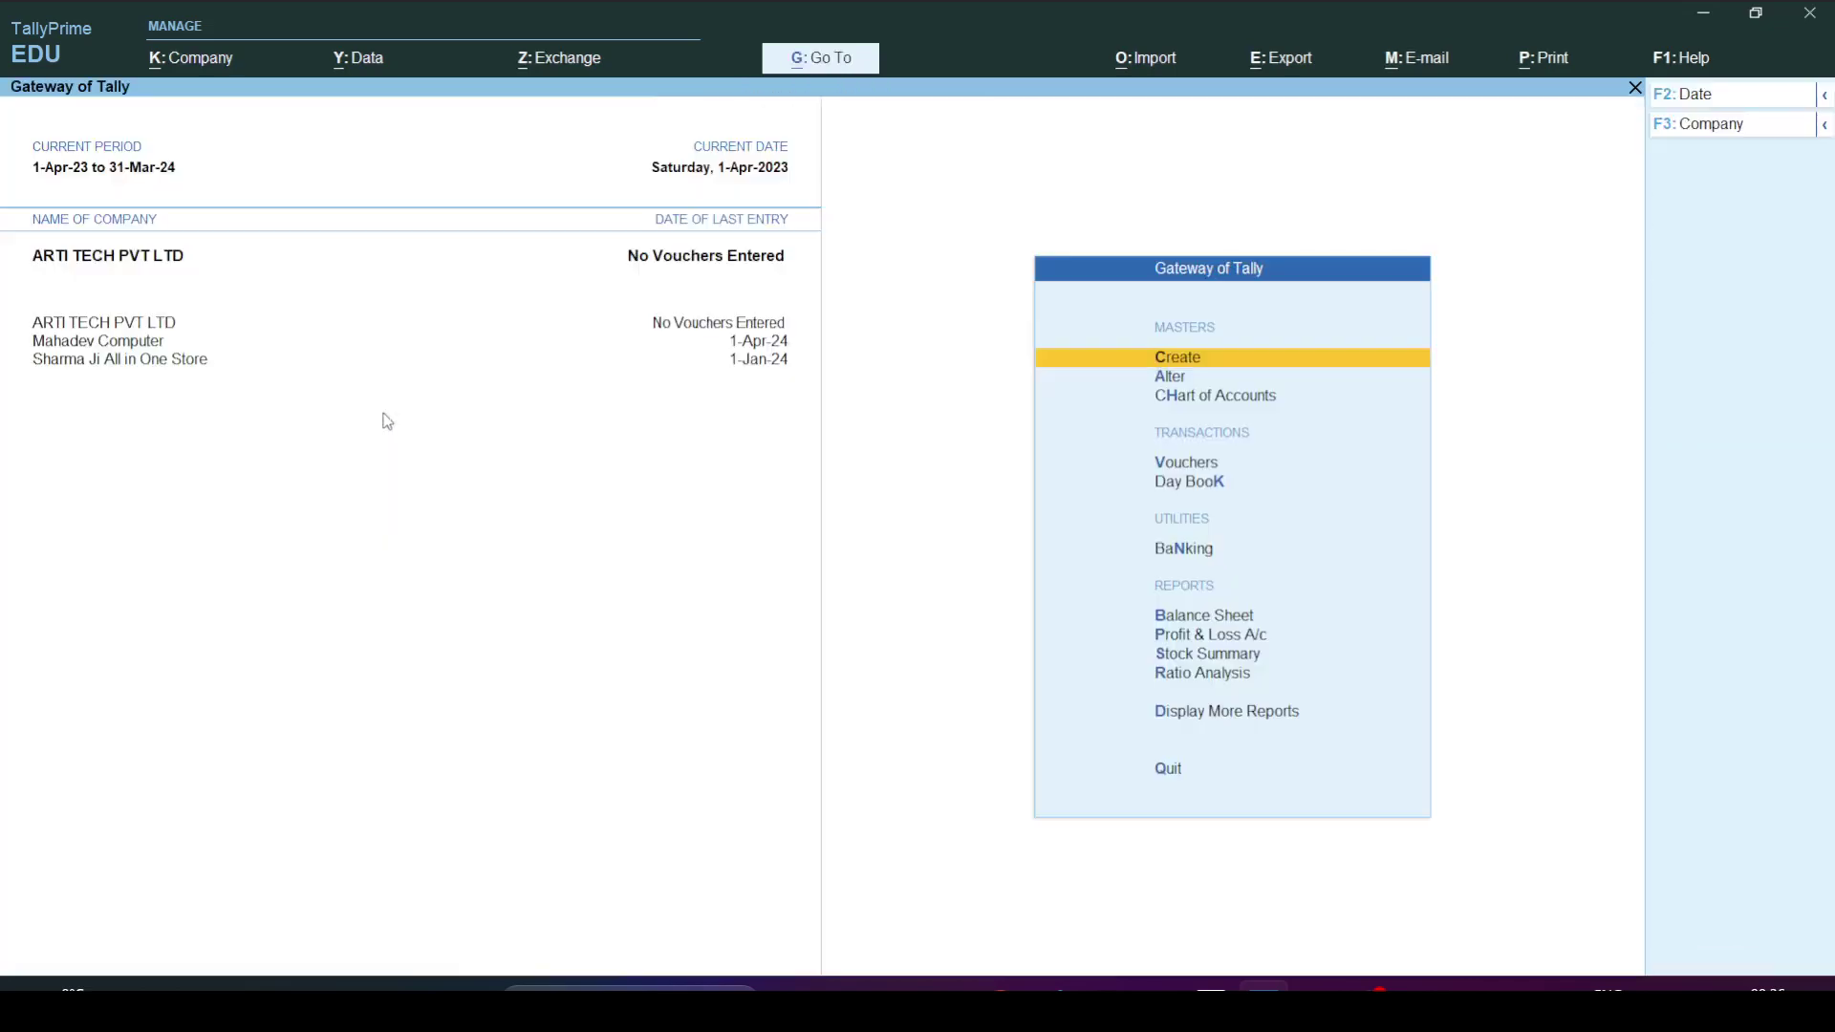
Switch to the "Group and sub group" Word document and highlight both lines of point 11 in cyan.
key(alt+Tab)
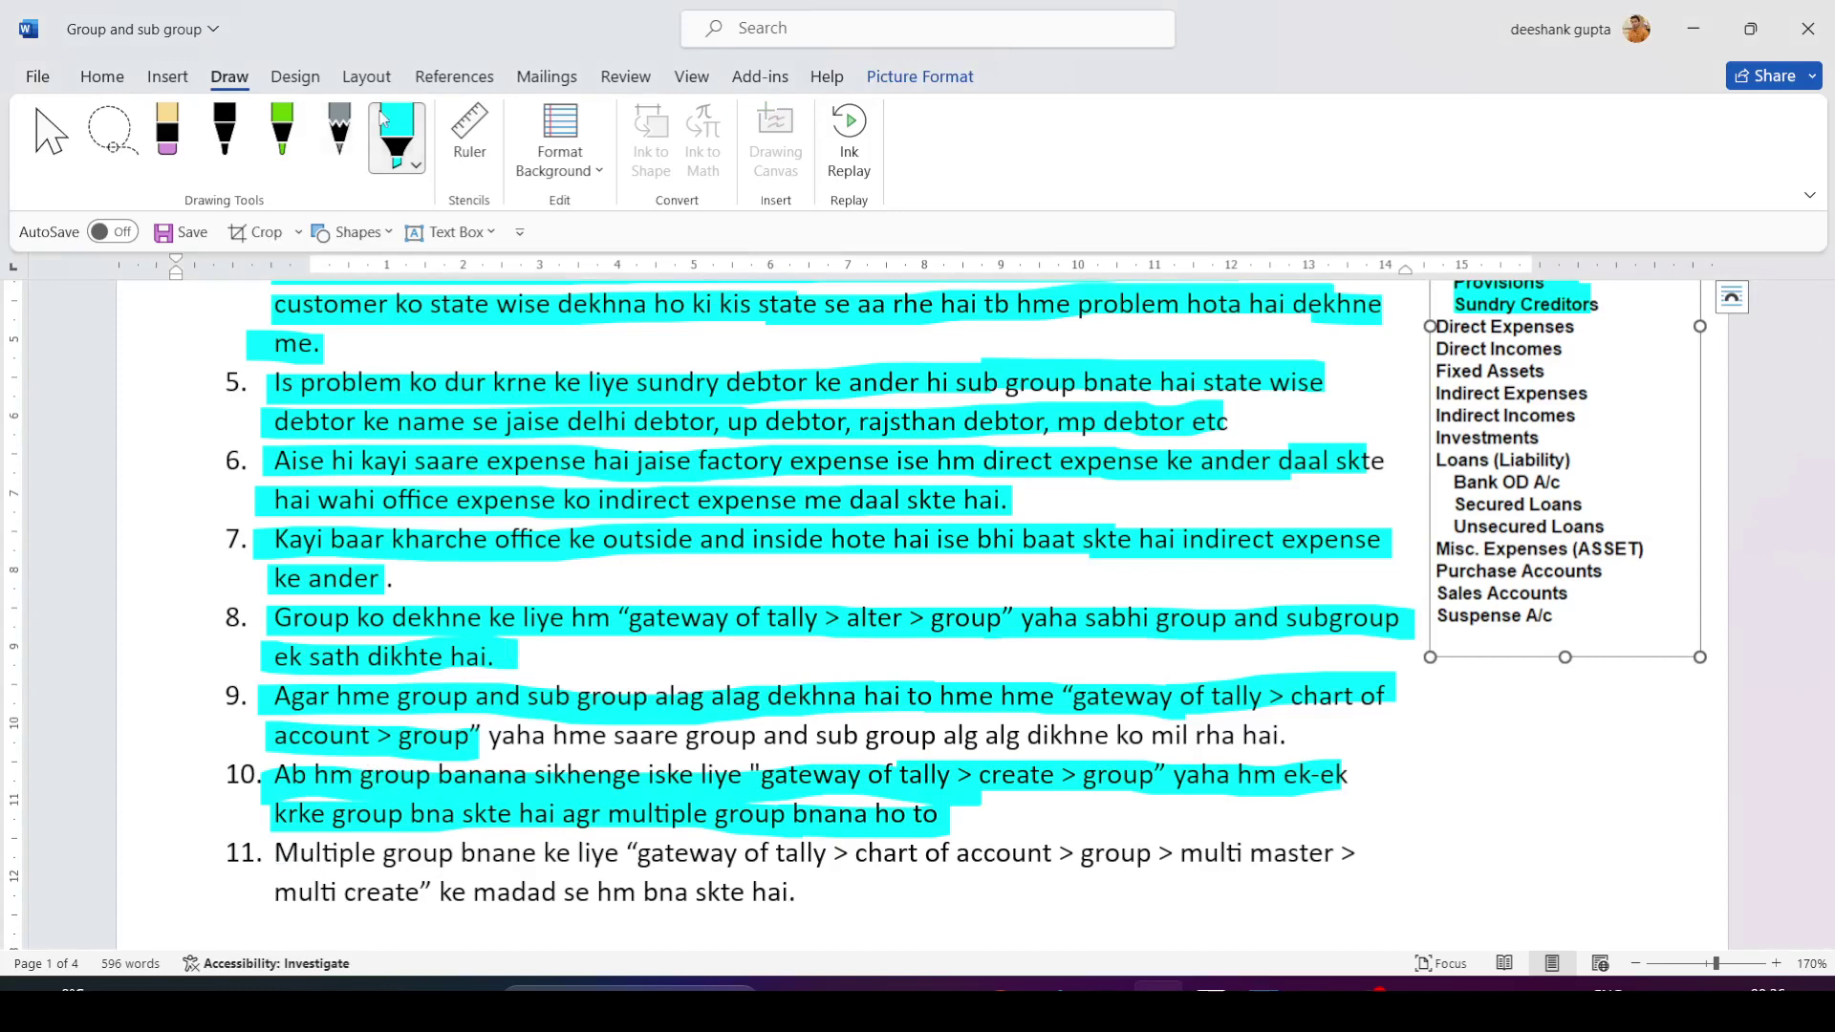
click(397, 136)
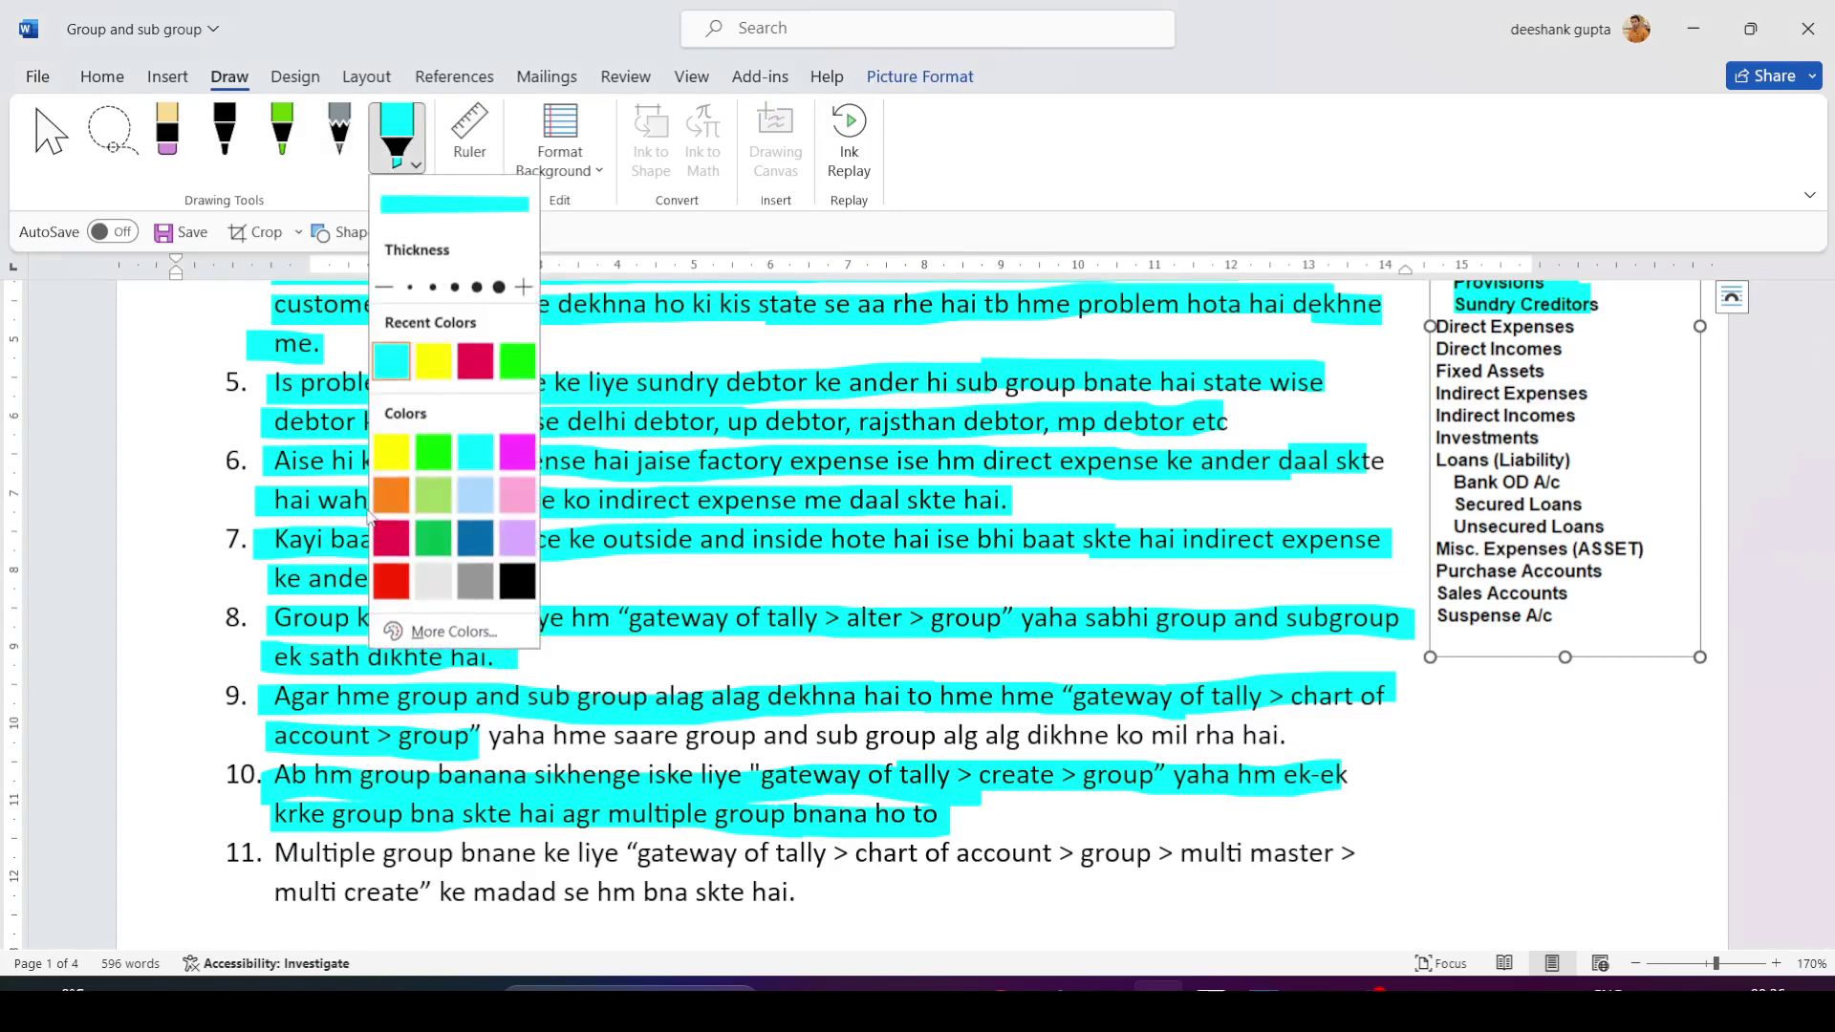
click(392, 364)
drag(275, 863, 1336, 865)
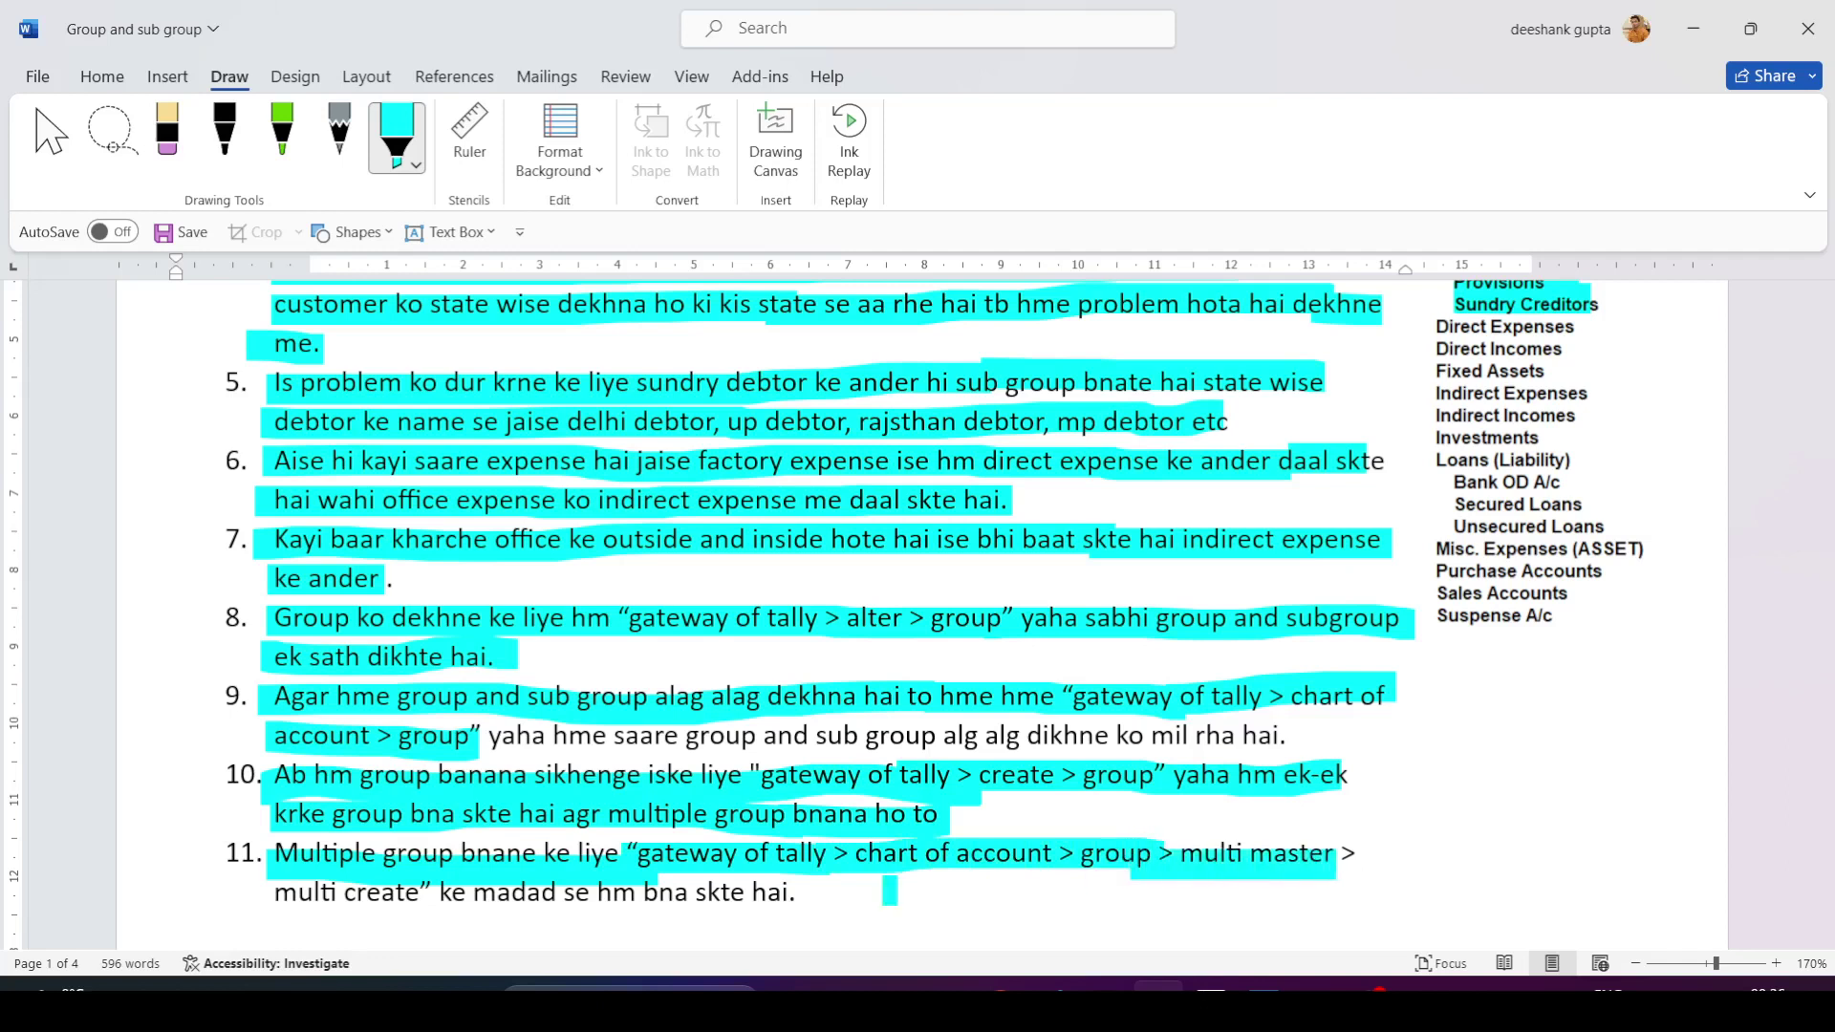
drag(260, 898, 805, 900)
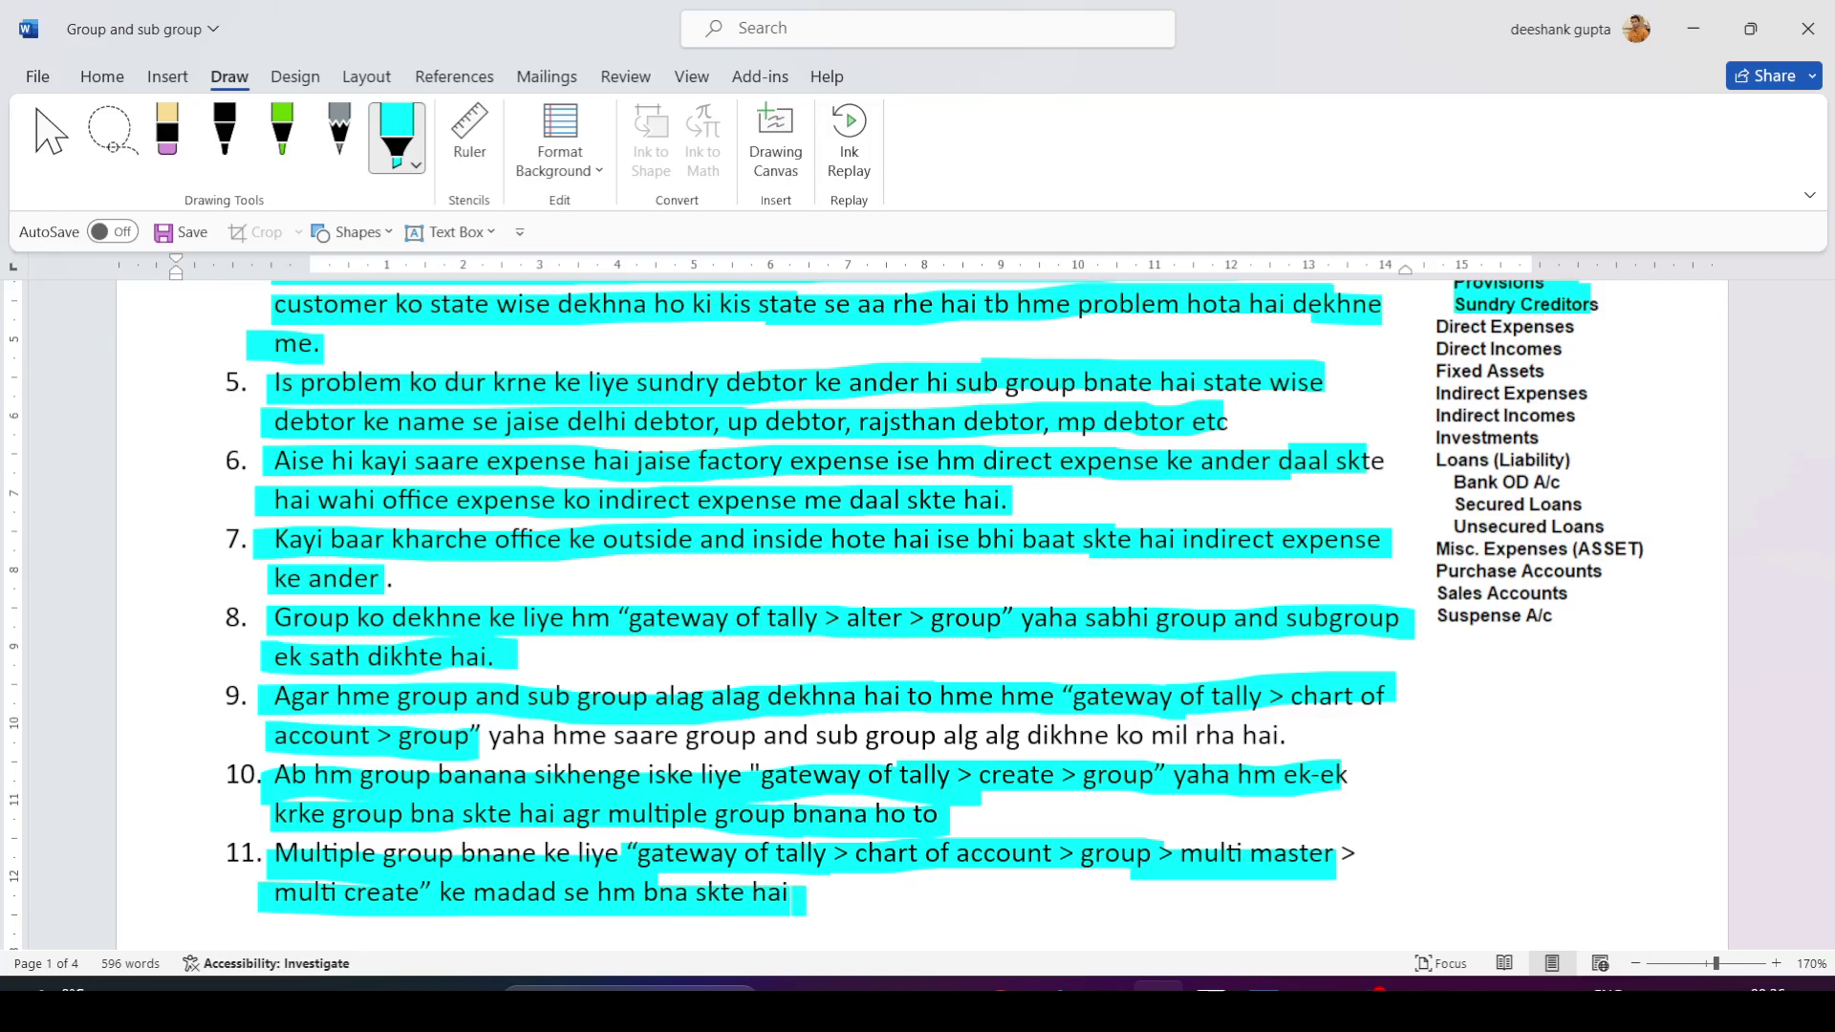
Switch to TallyPrime and open the Multi Group Creation form from the Chart of Accounts' list of groups.
key(alt+Tab)
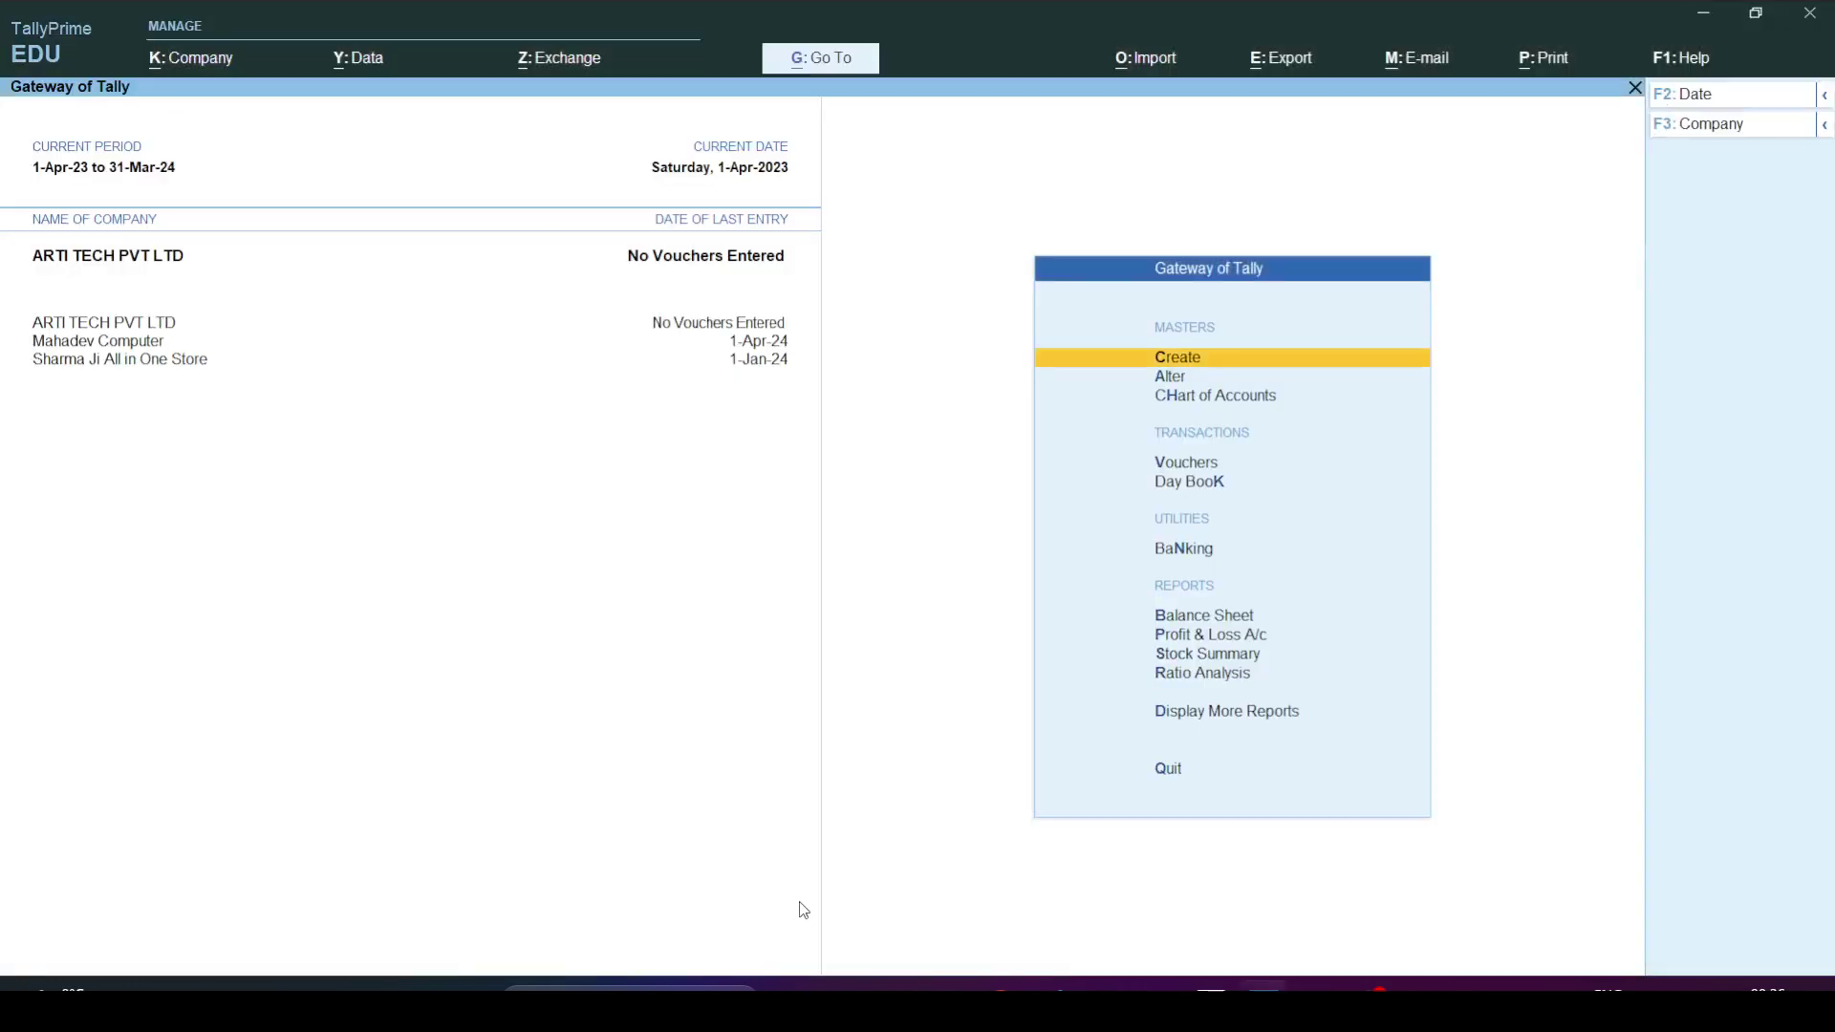
key(Down)
key(Down)
key(Return)
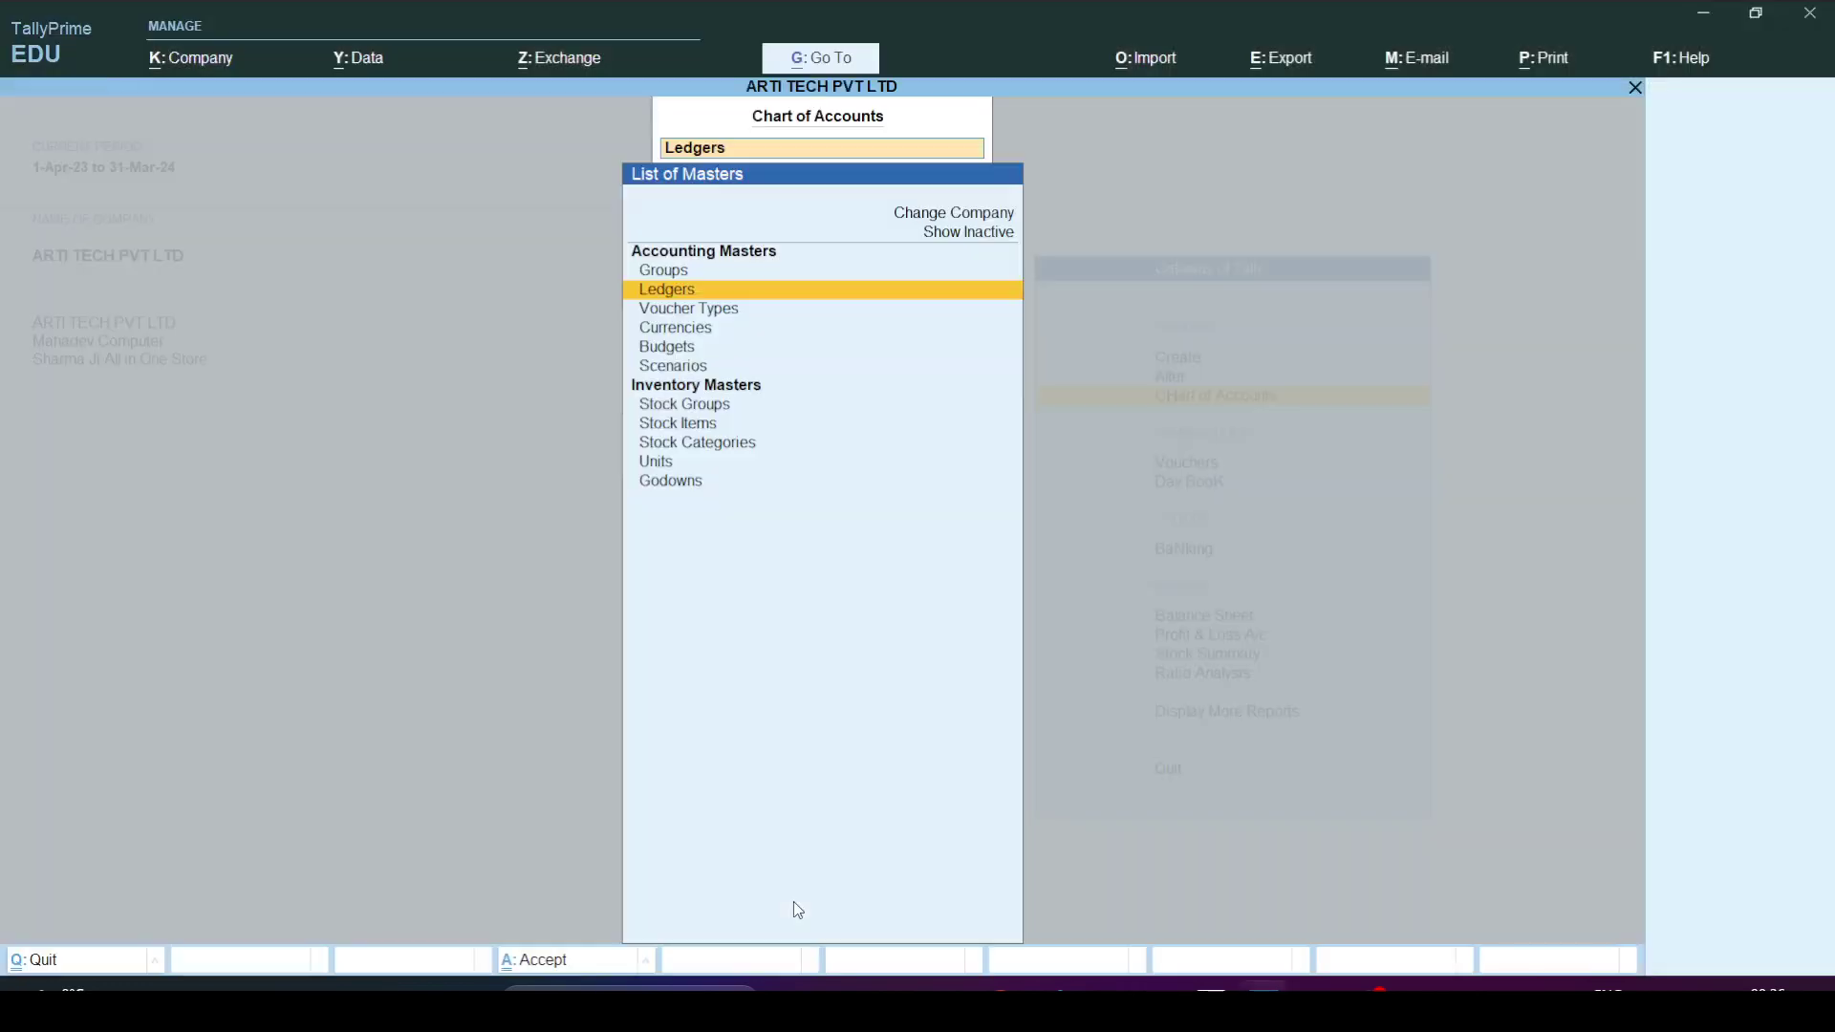
key(Up)
key(Return)
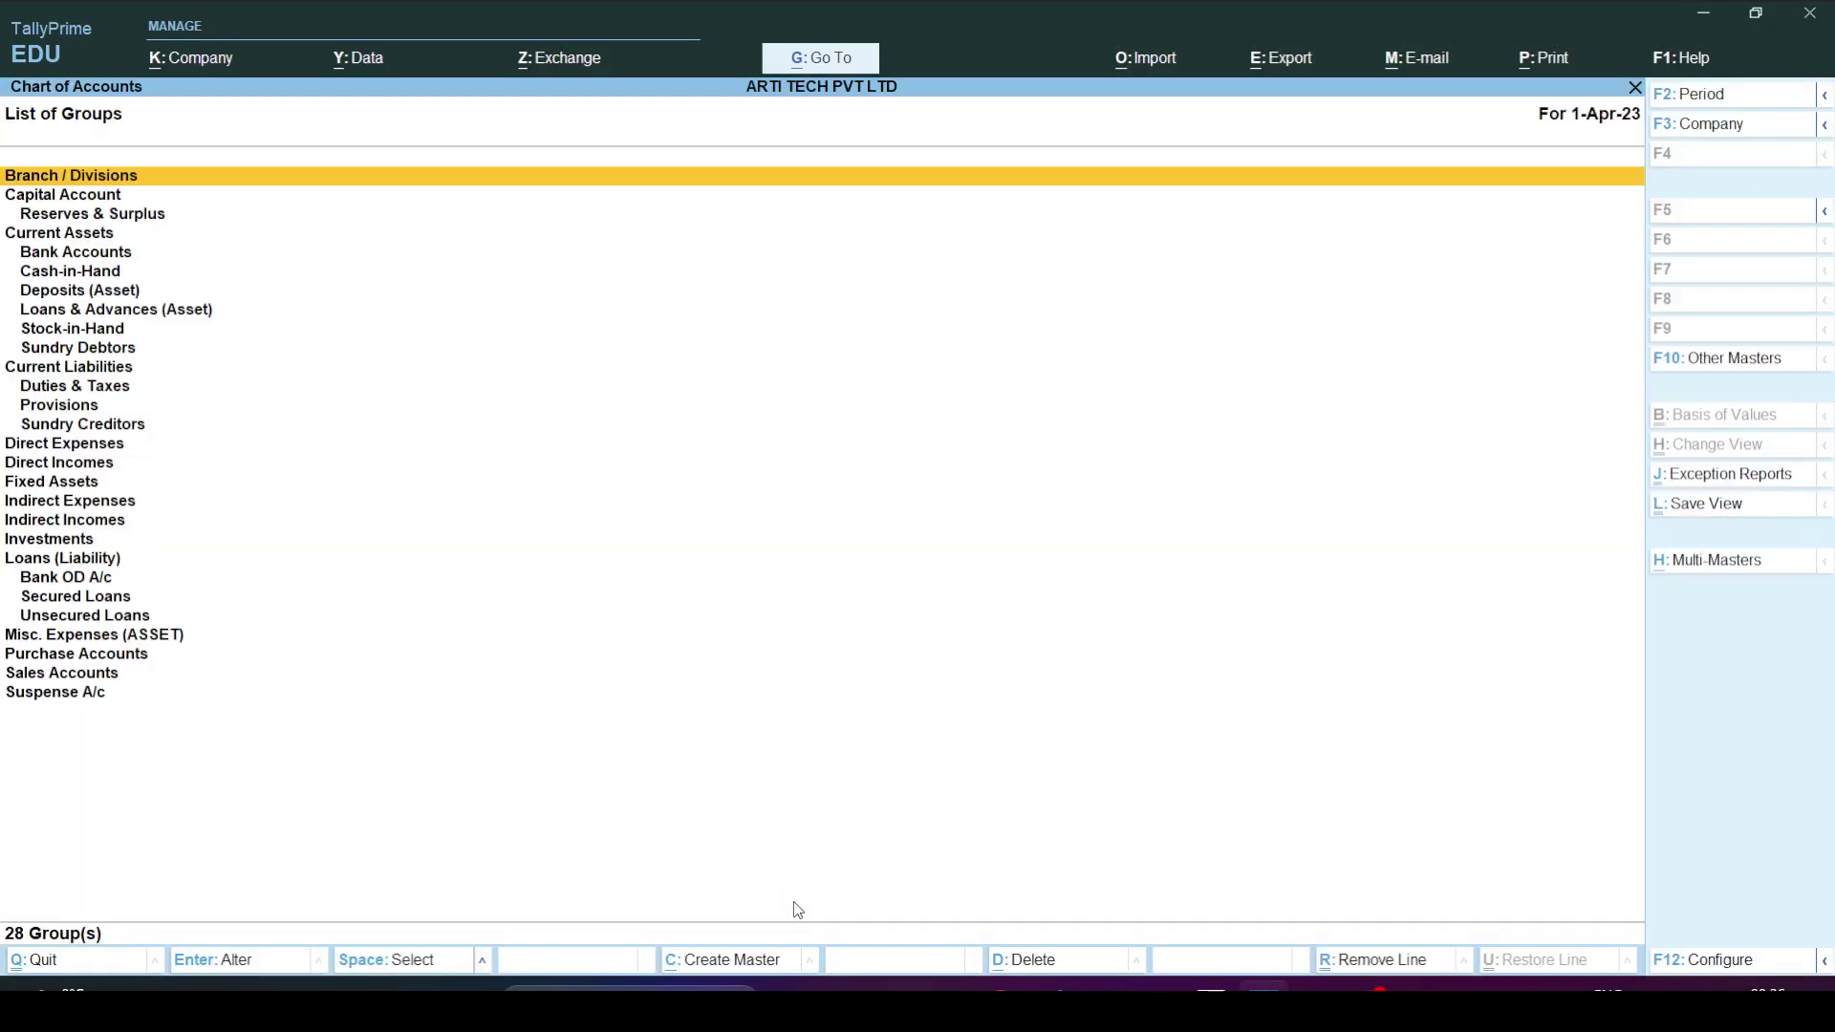
click(1719, 569)
click(723, 218)
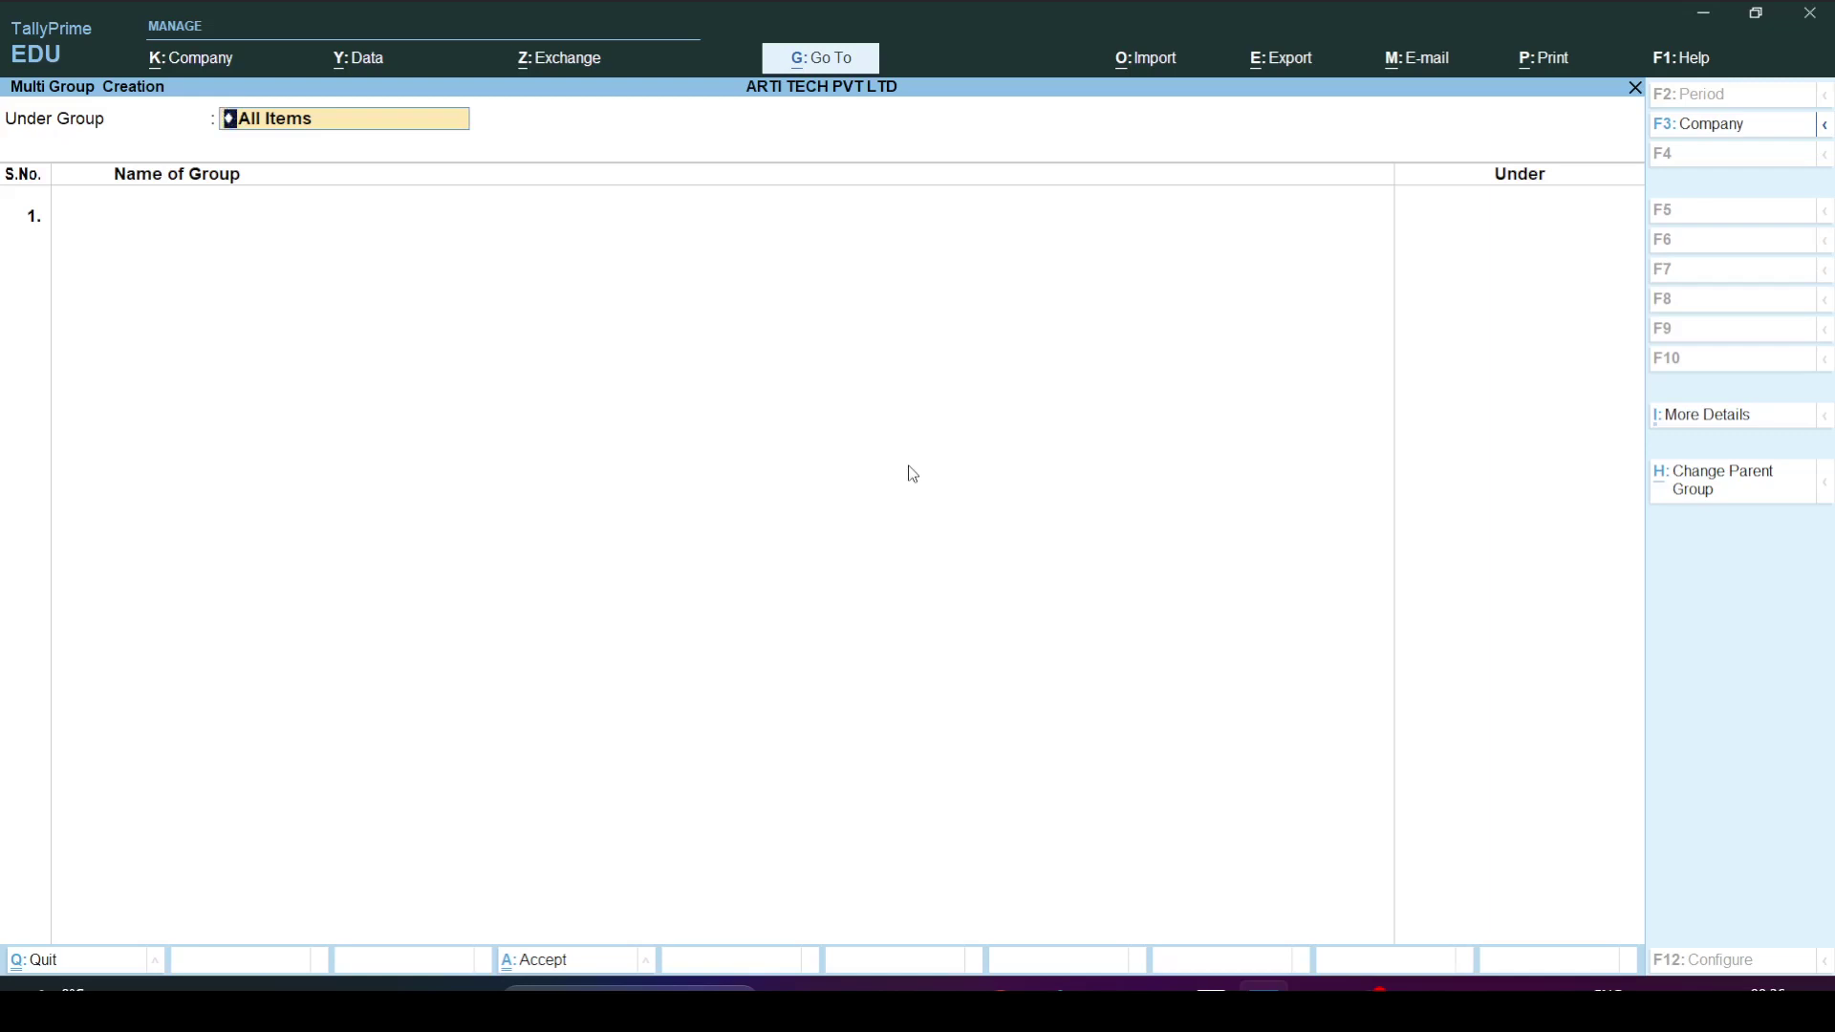
Abandon the multi-group creation and return to the Gateway of Tally.
key(BackSpace)
key(Escape)
key(y)
key(Escape)
key(Escape)
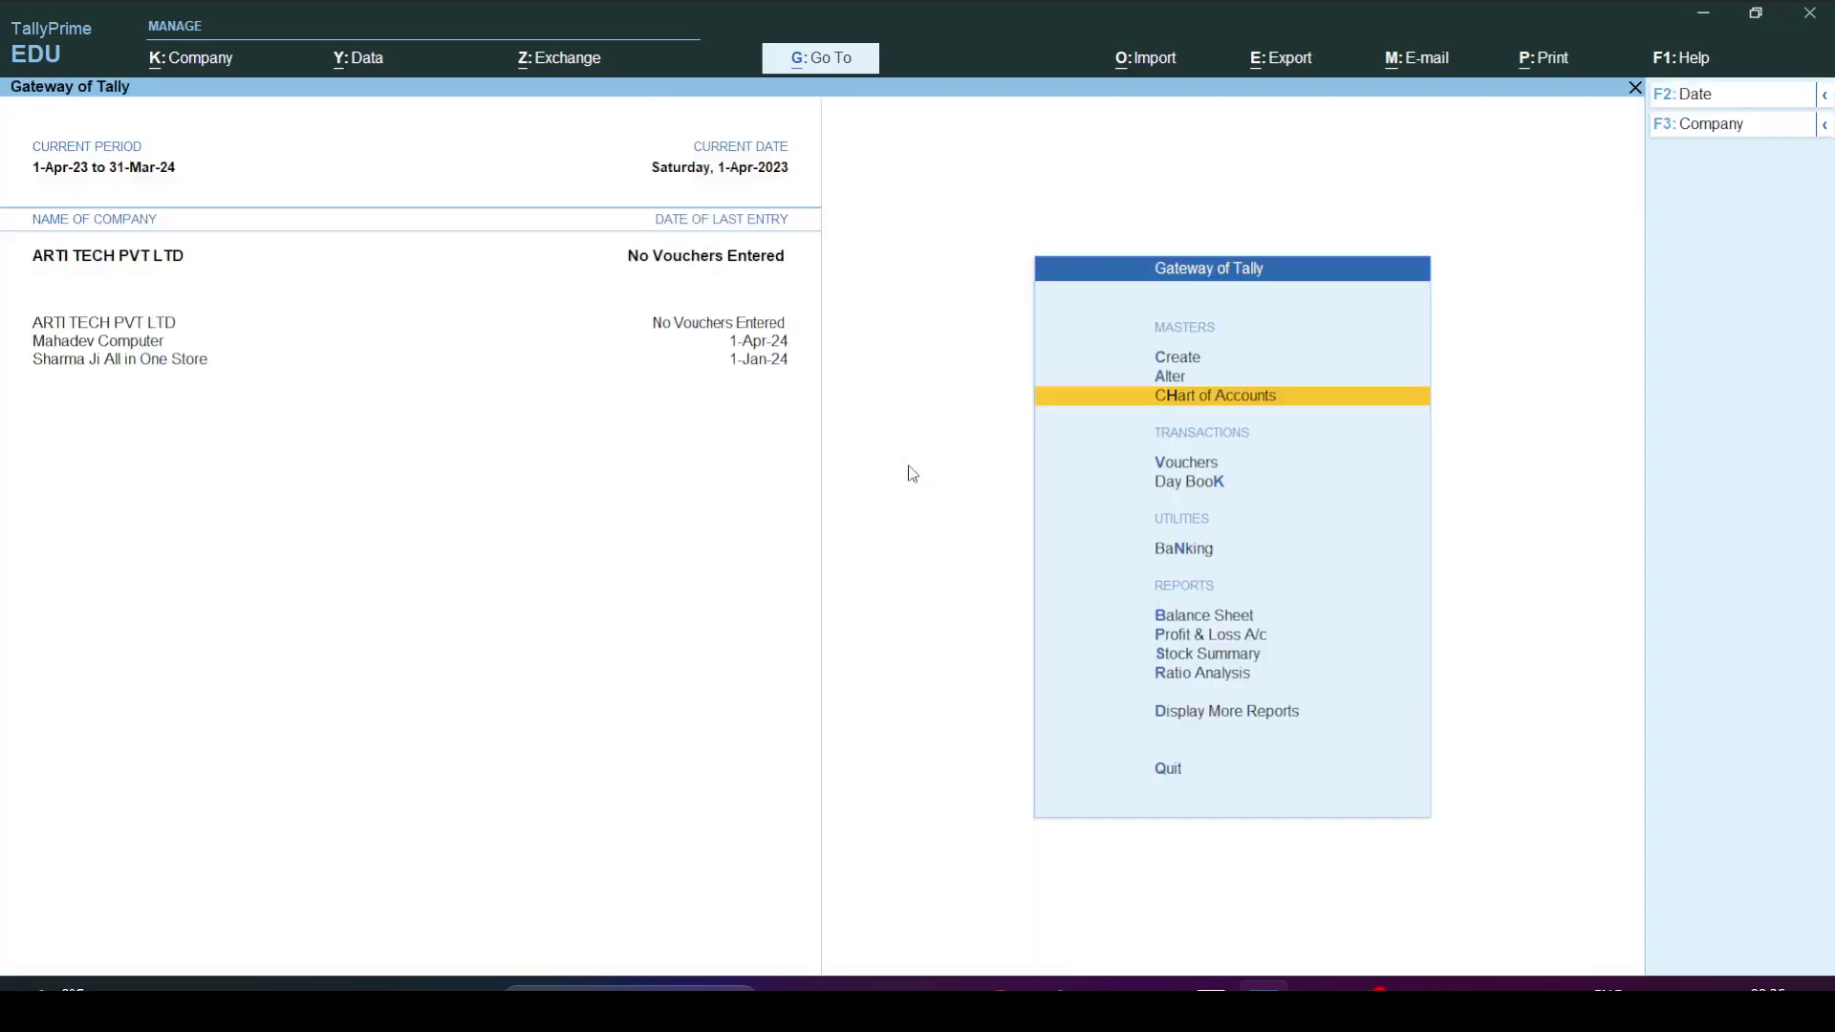
Switch to the "Group and sub group" Word document and go to the state-wise debtor section below point 11.
key(alt+Tab)
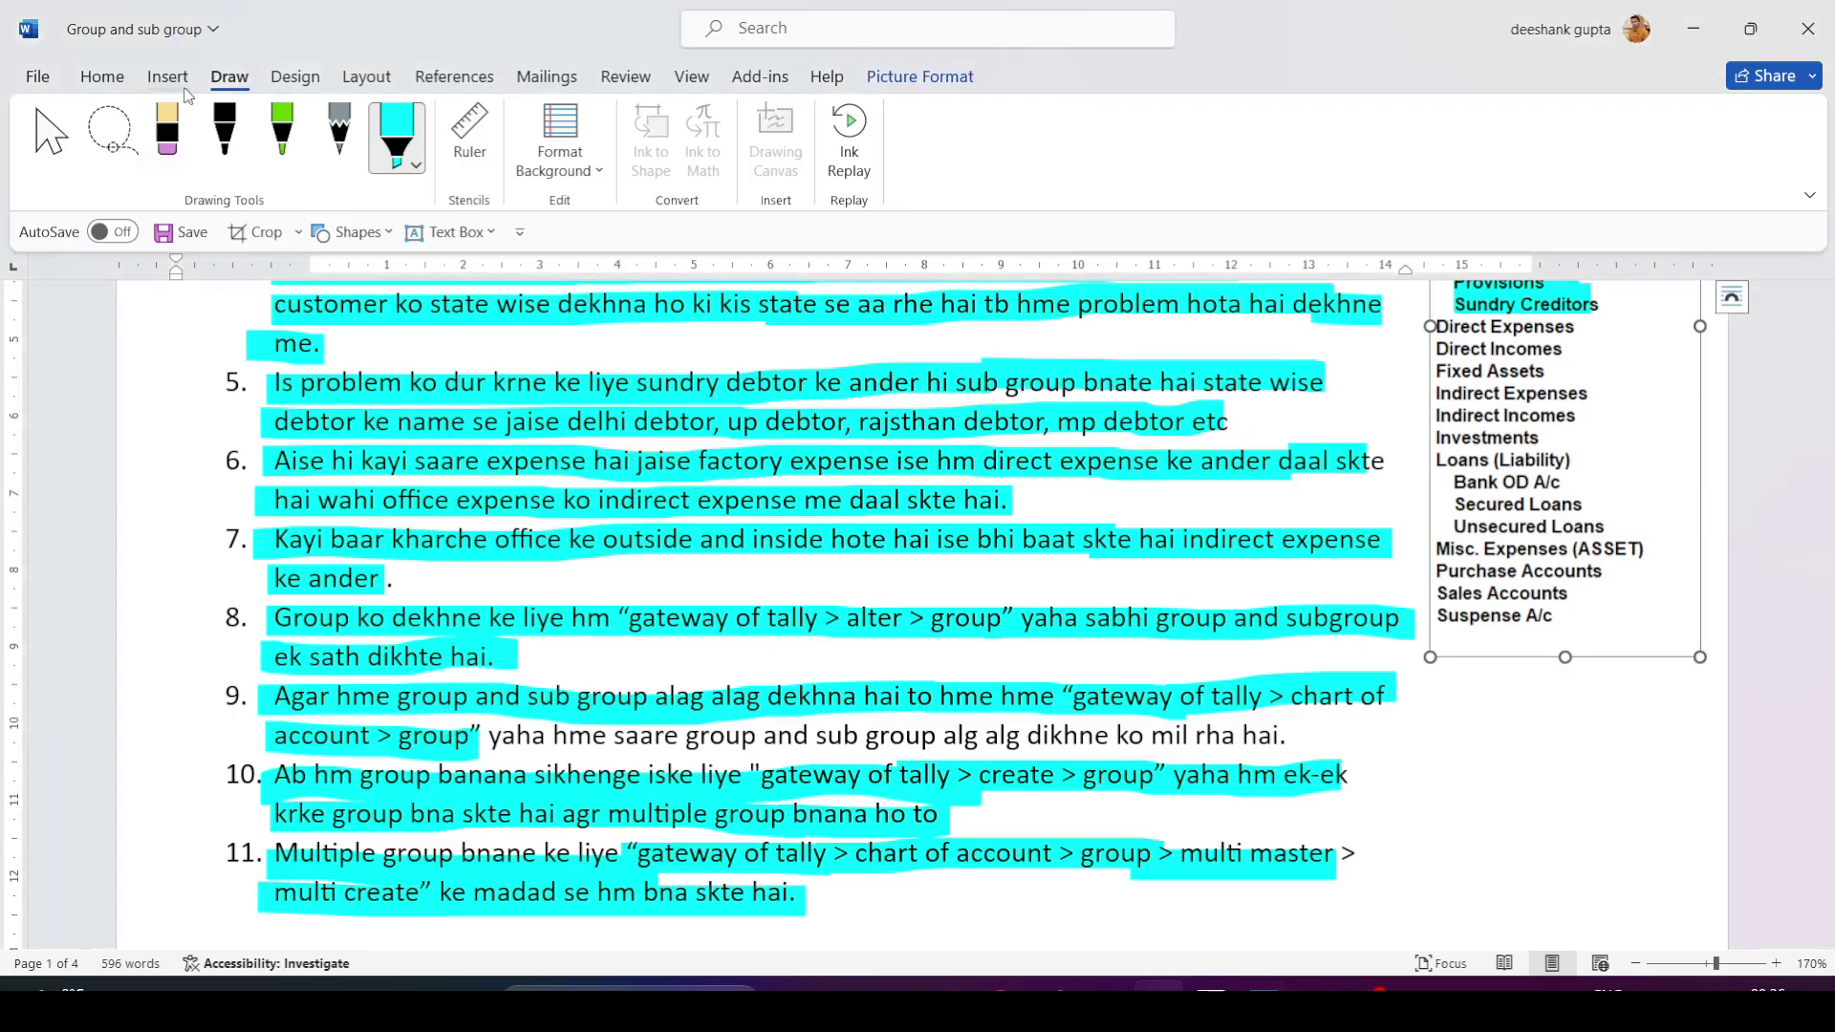
click(50, 136)
scroll(462, 565, down, 5)
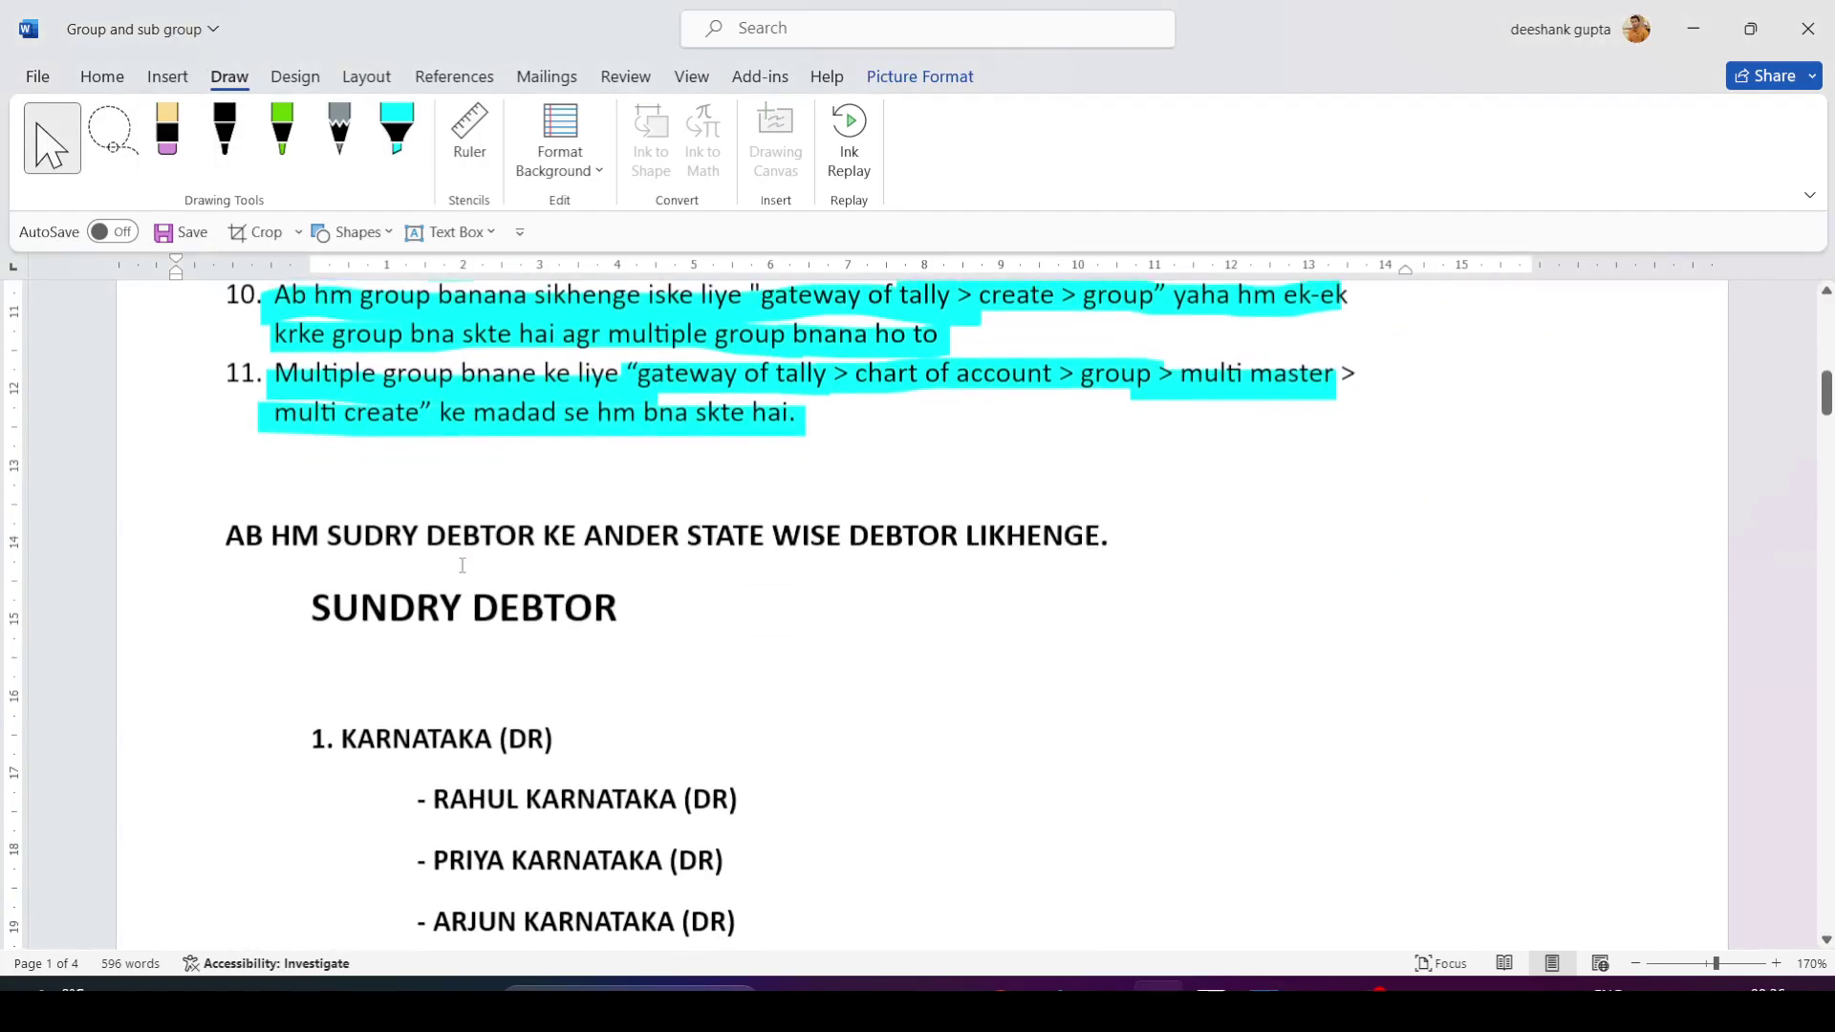
click(396, 143)
mouse_move(218, 540)
mouse_down()
mouse_move(455, 507)
mouse_move(631, 532)
mouse_up()
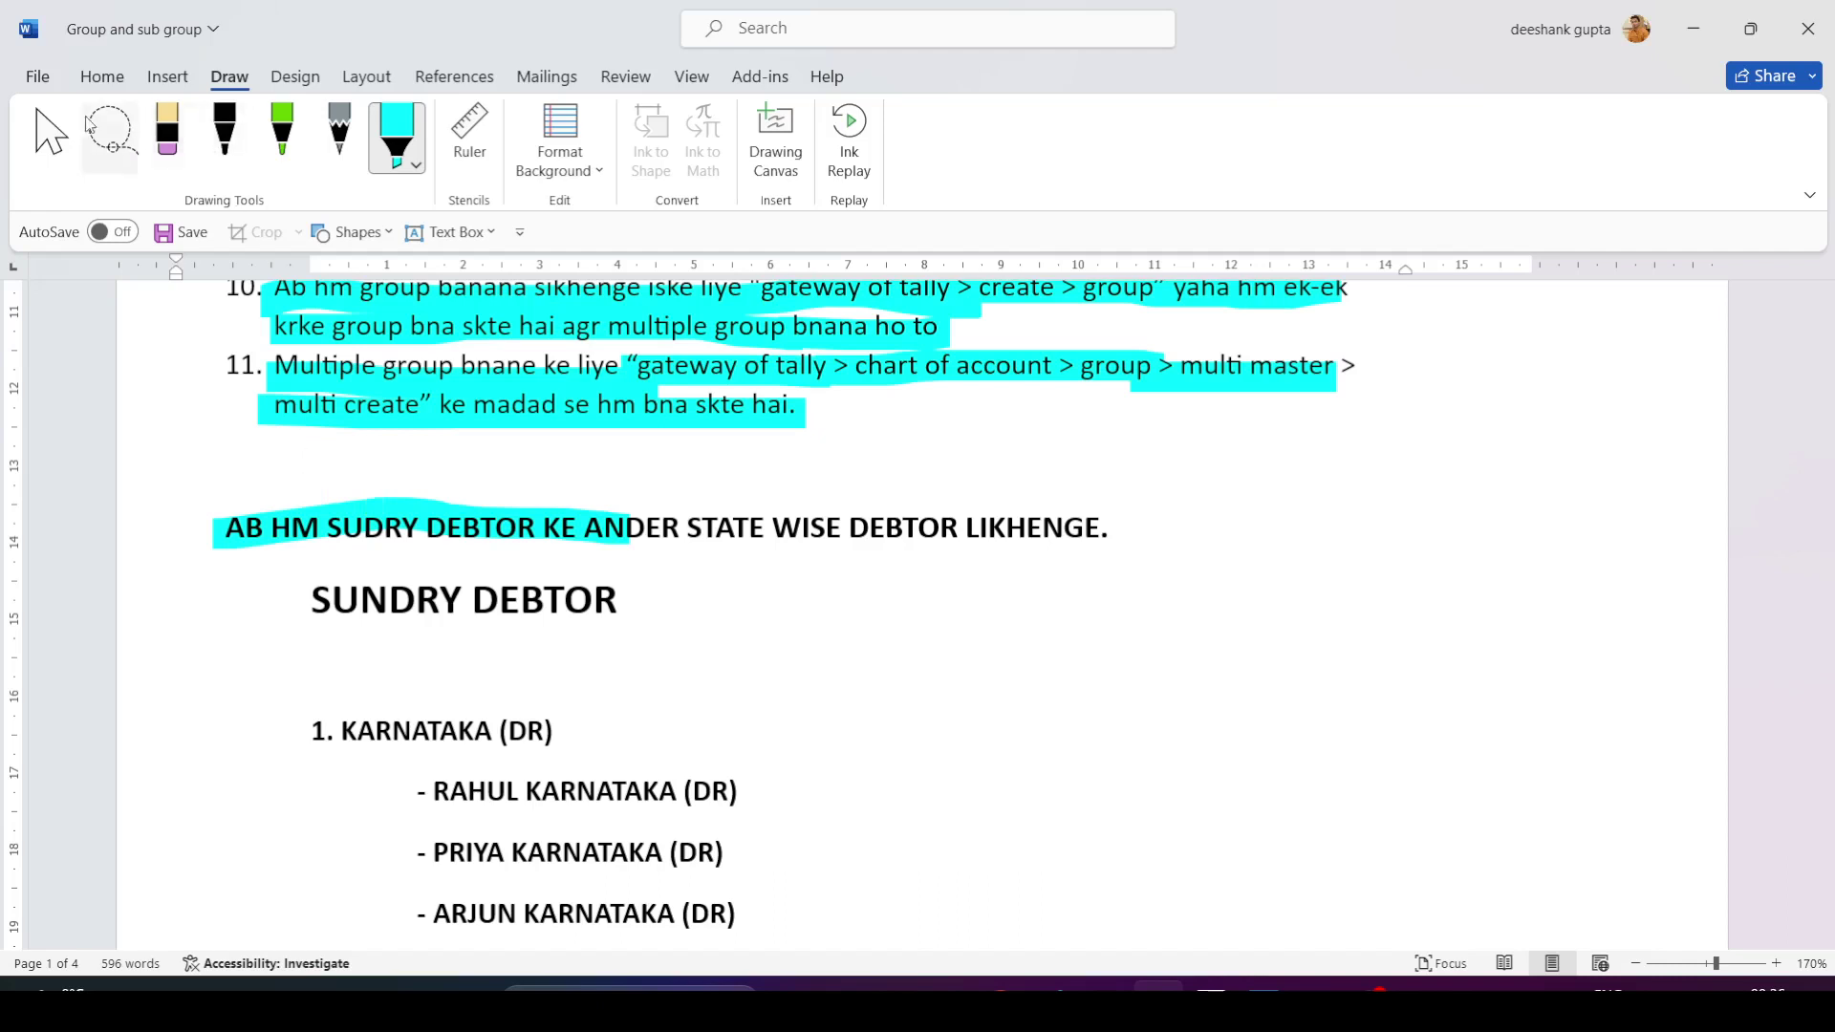
click(52, 138)
click(364, 527)
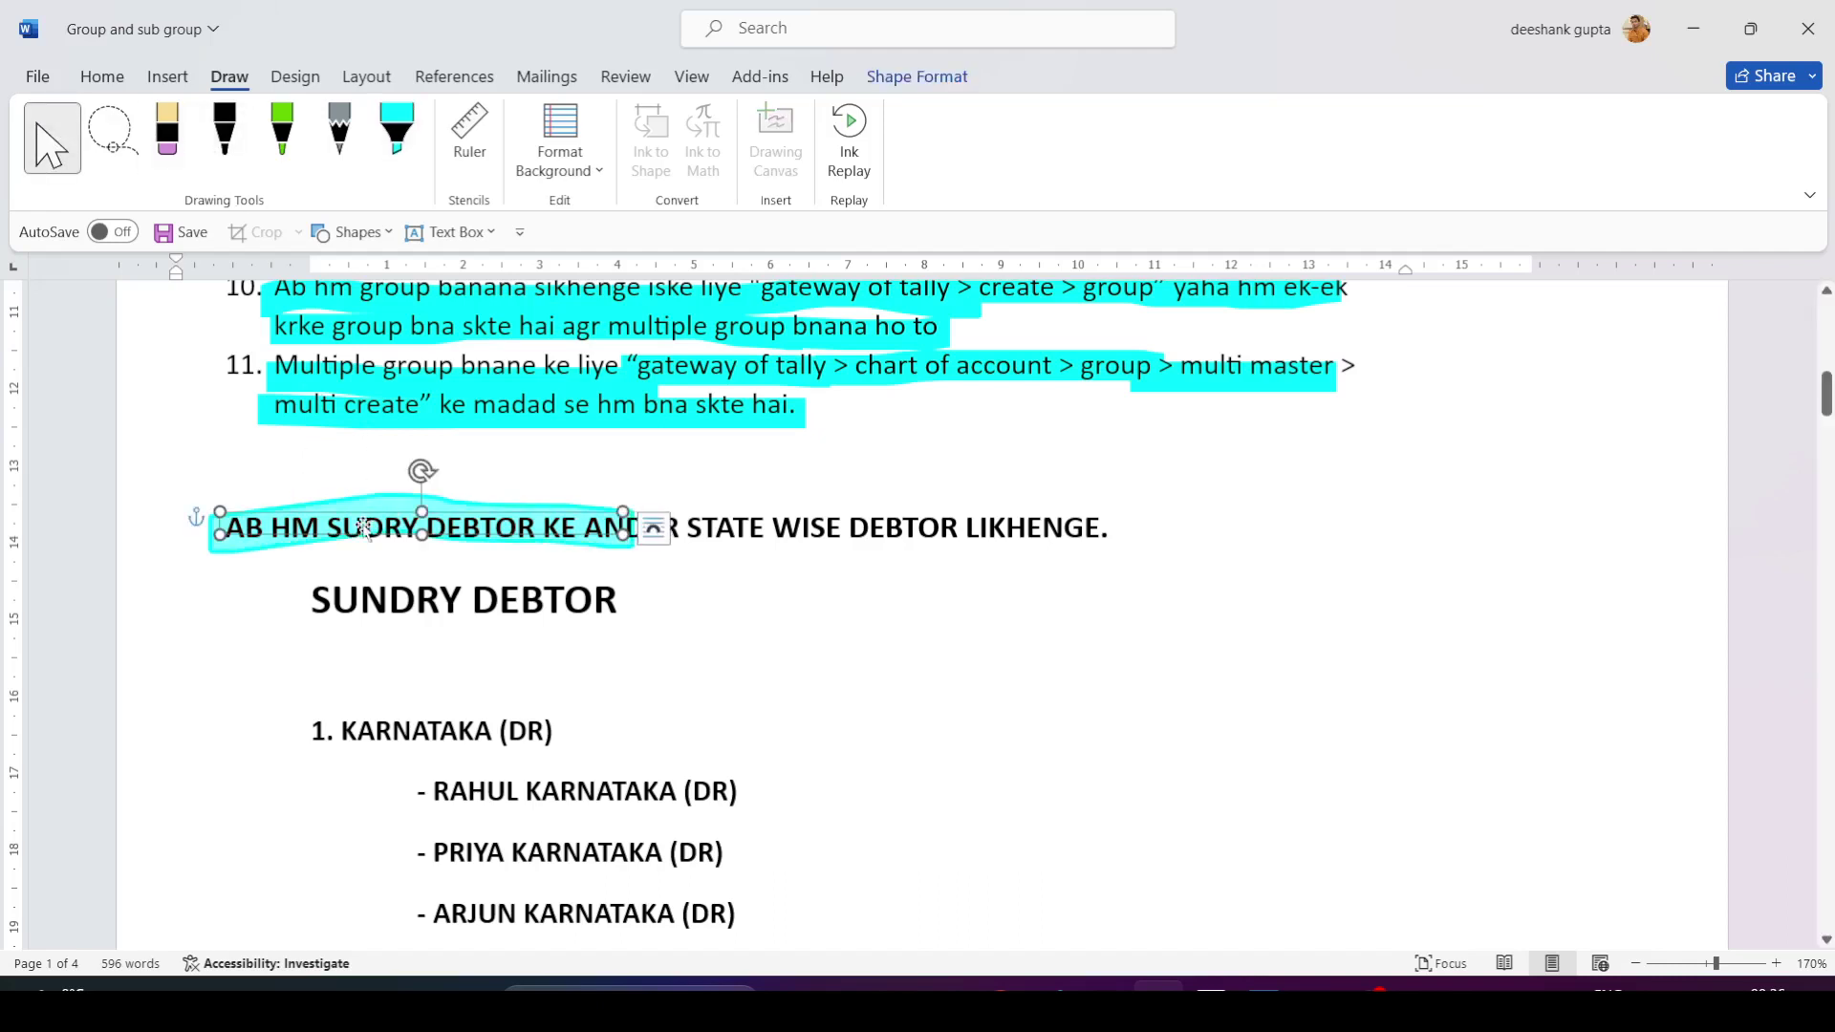
key(Delete)
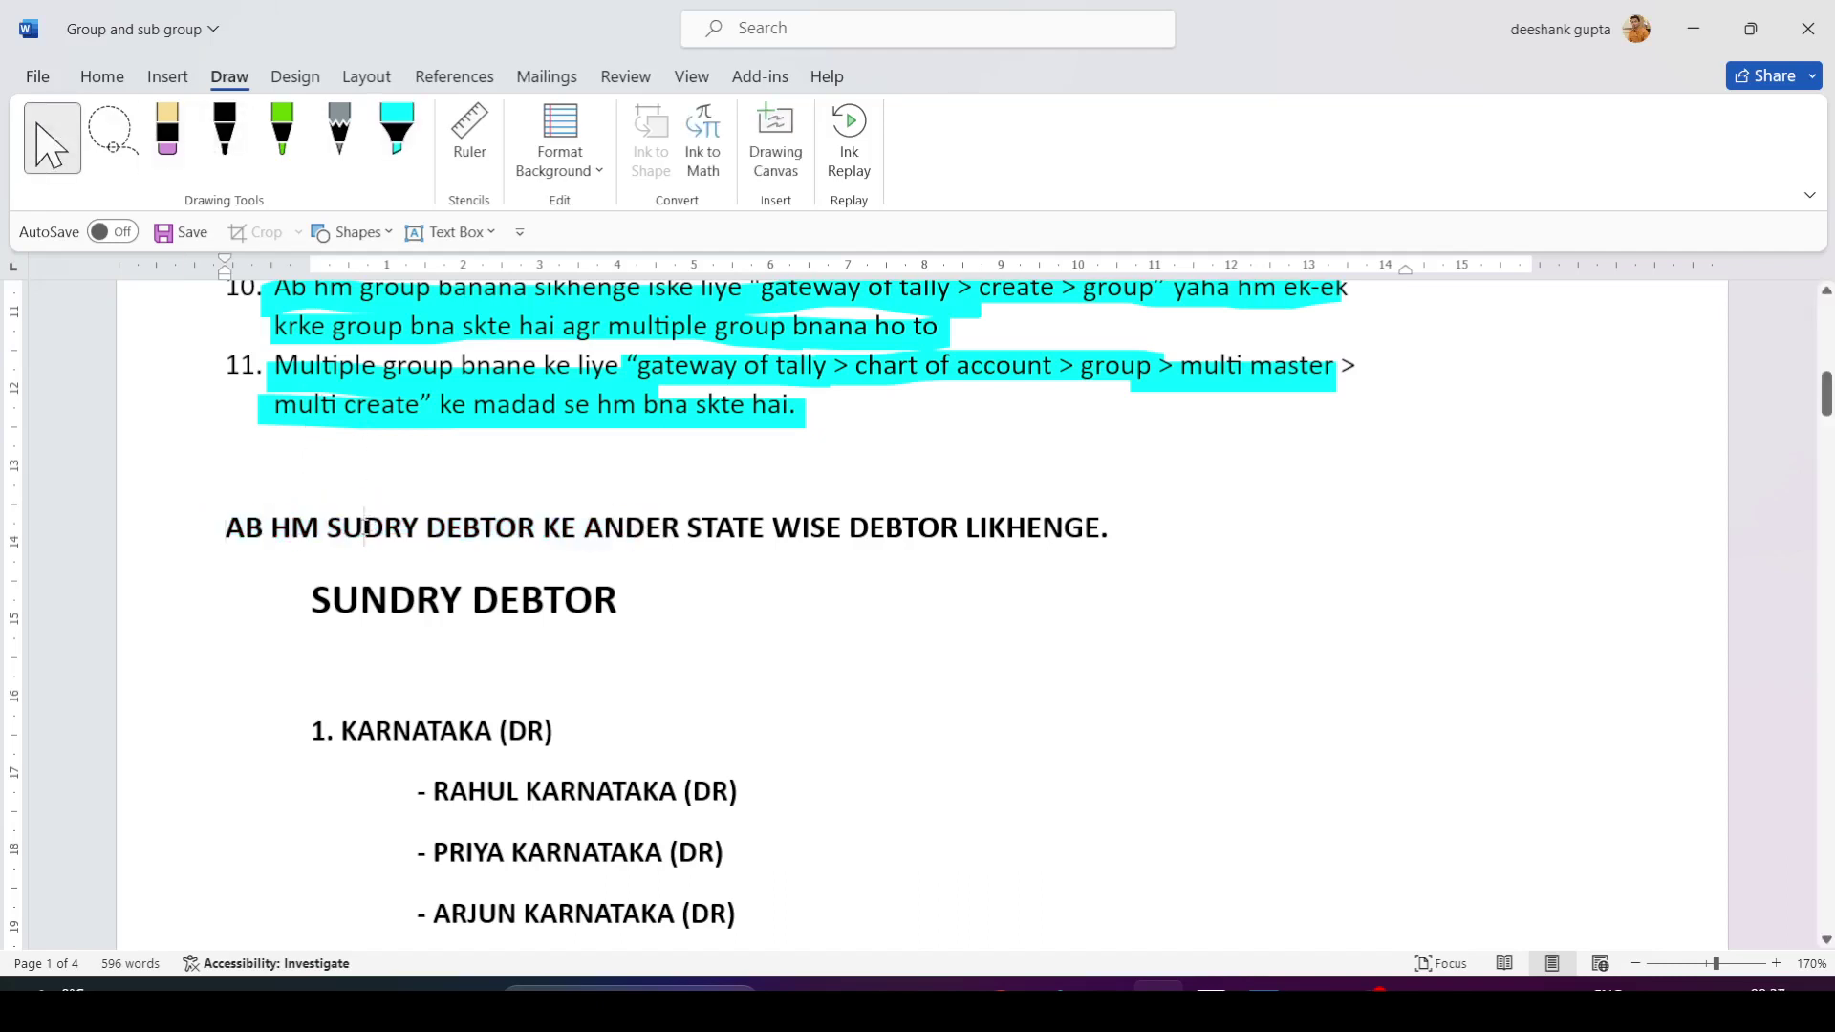
Correct the spelling of "SUNDRY" in the state-wise debtor sentence, and highlight that sentence and the "SUNDRY DEBTOR" heading in cyan.
text(N)
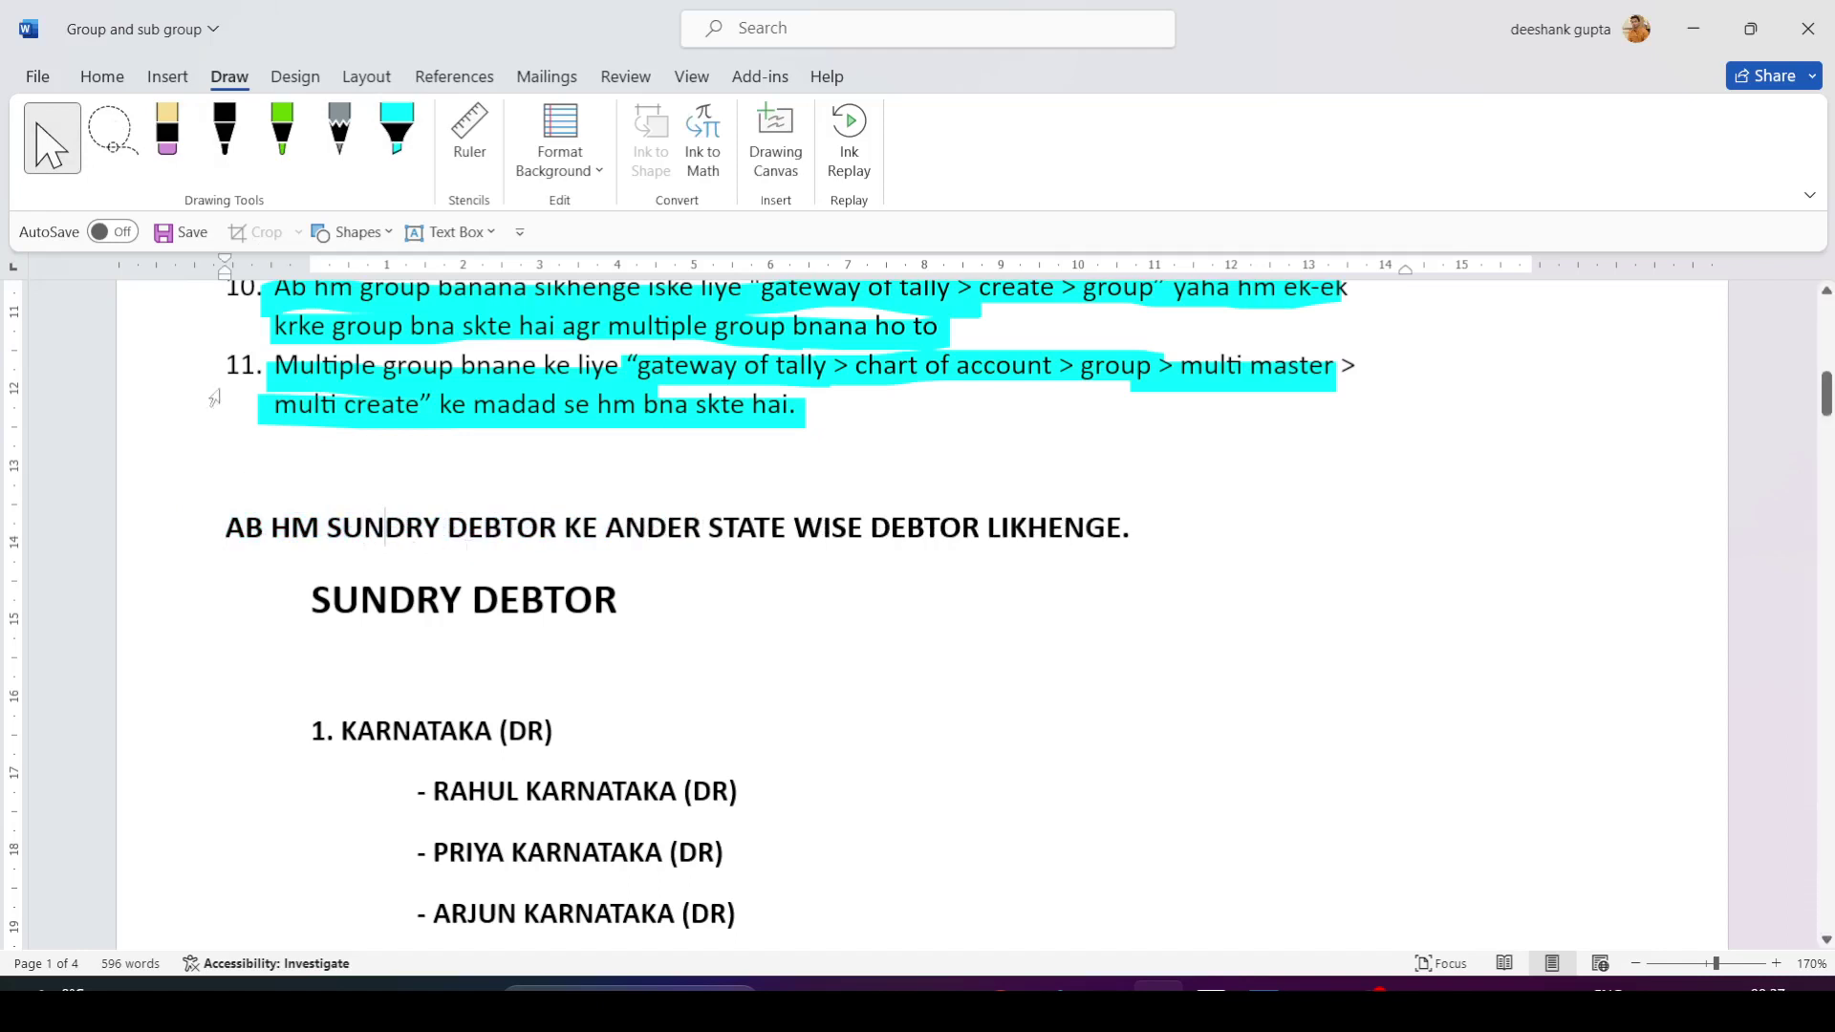
click(387, 124)
drag(218, 541, 1136, 531)
drag(290, 607, 635, 604)
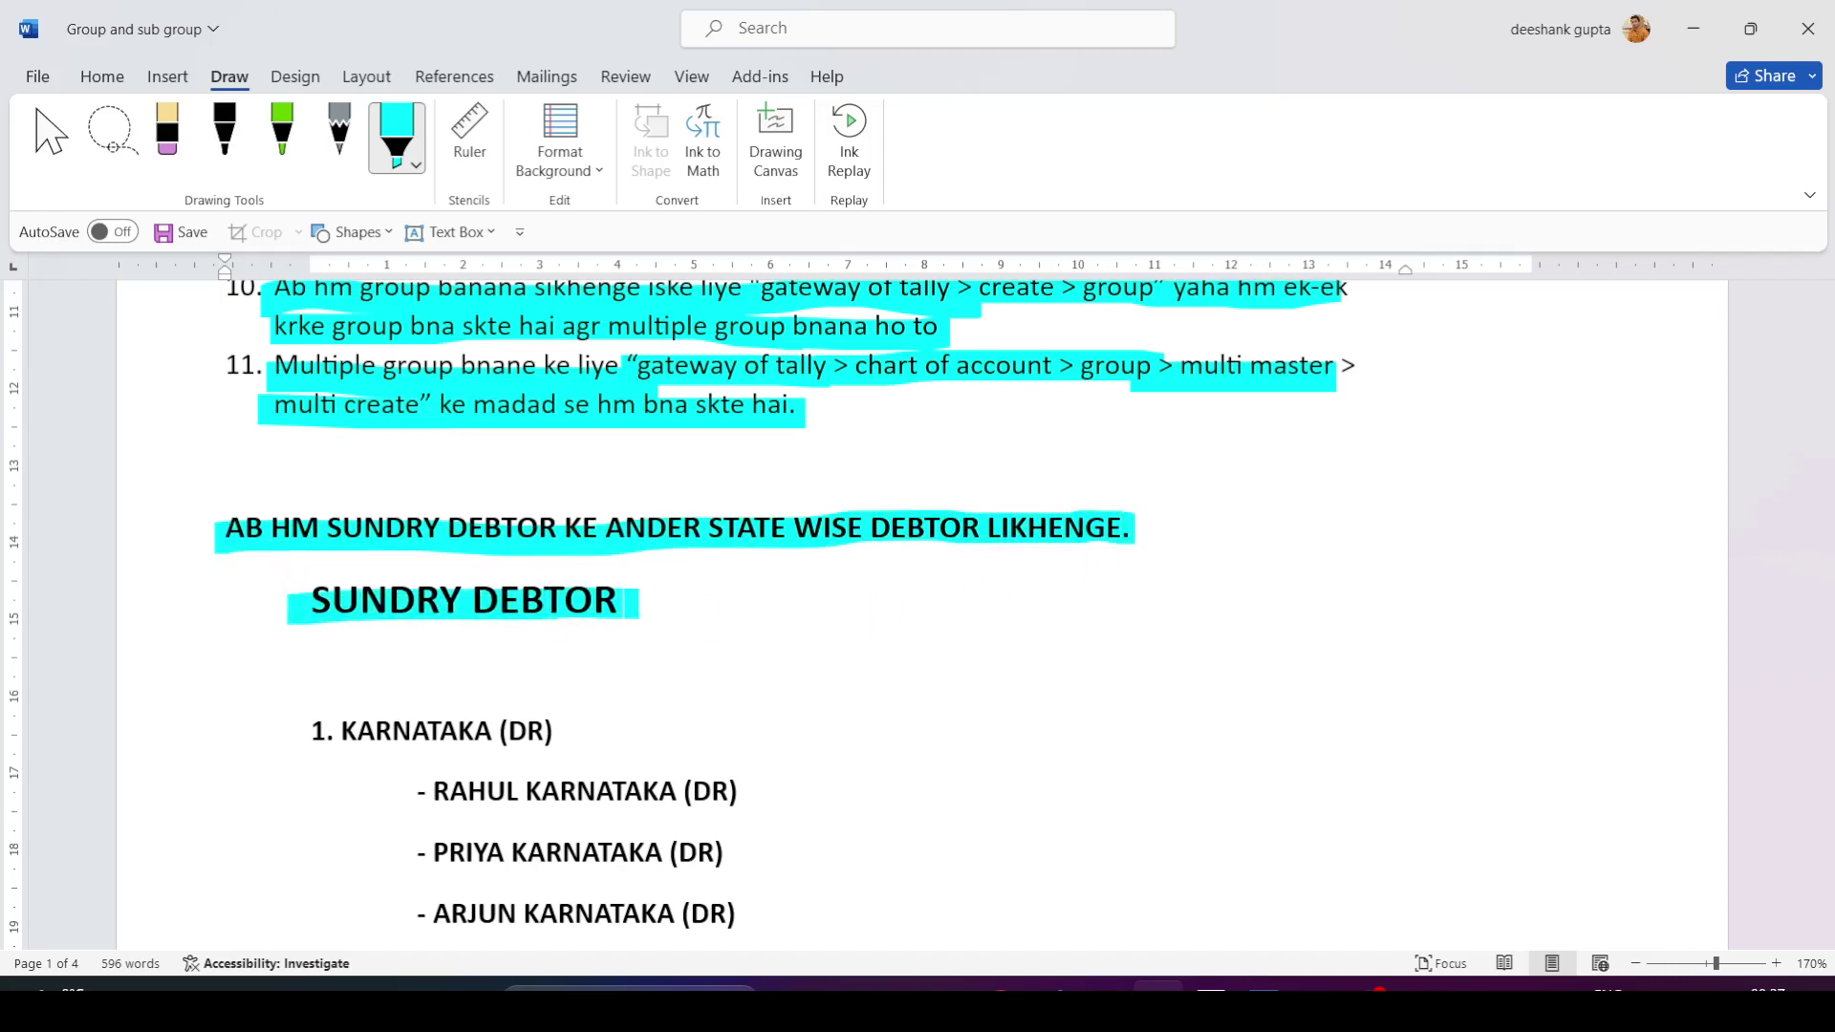
Highlight the state headings "1. KARNATAKA (DR)" and "2. RAJASTHAN (DR)" in cyan.
click(51, 139)
scroll(424, 432, down, 3)
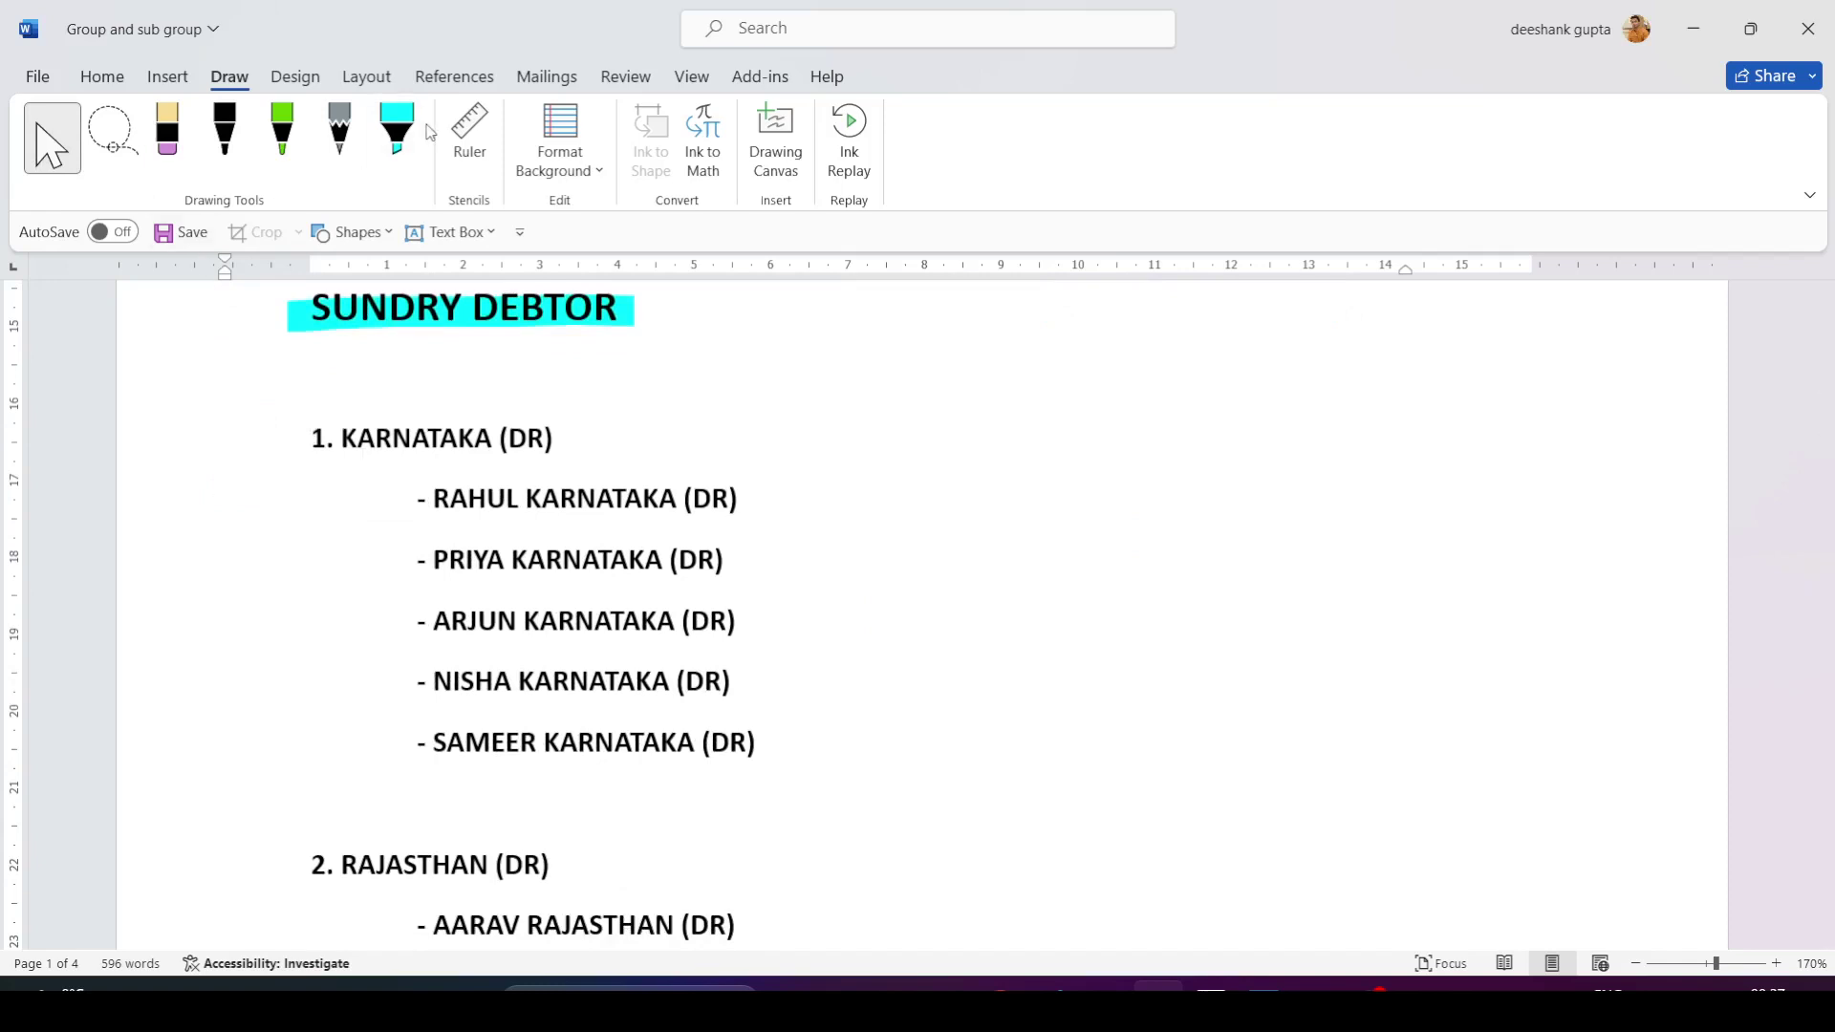
click(396, 134)
drag(579, 436, 295, 440)
drag(567, 857, 315, 866)
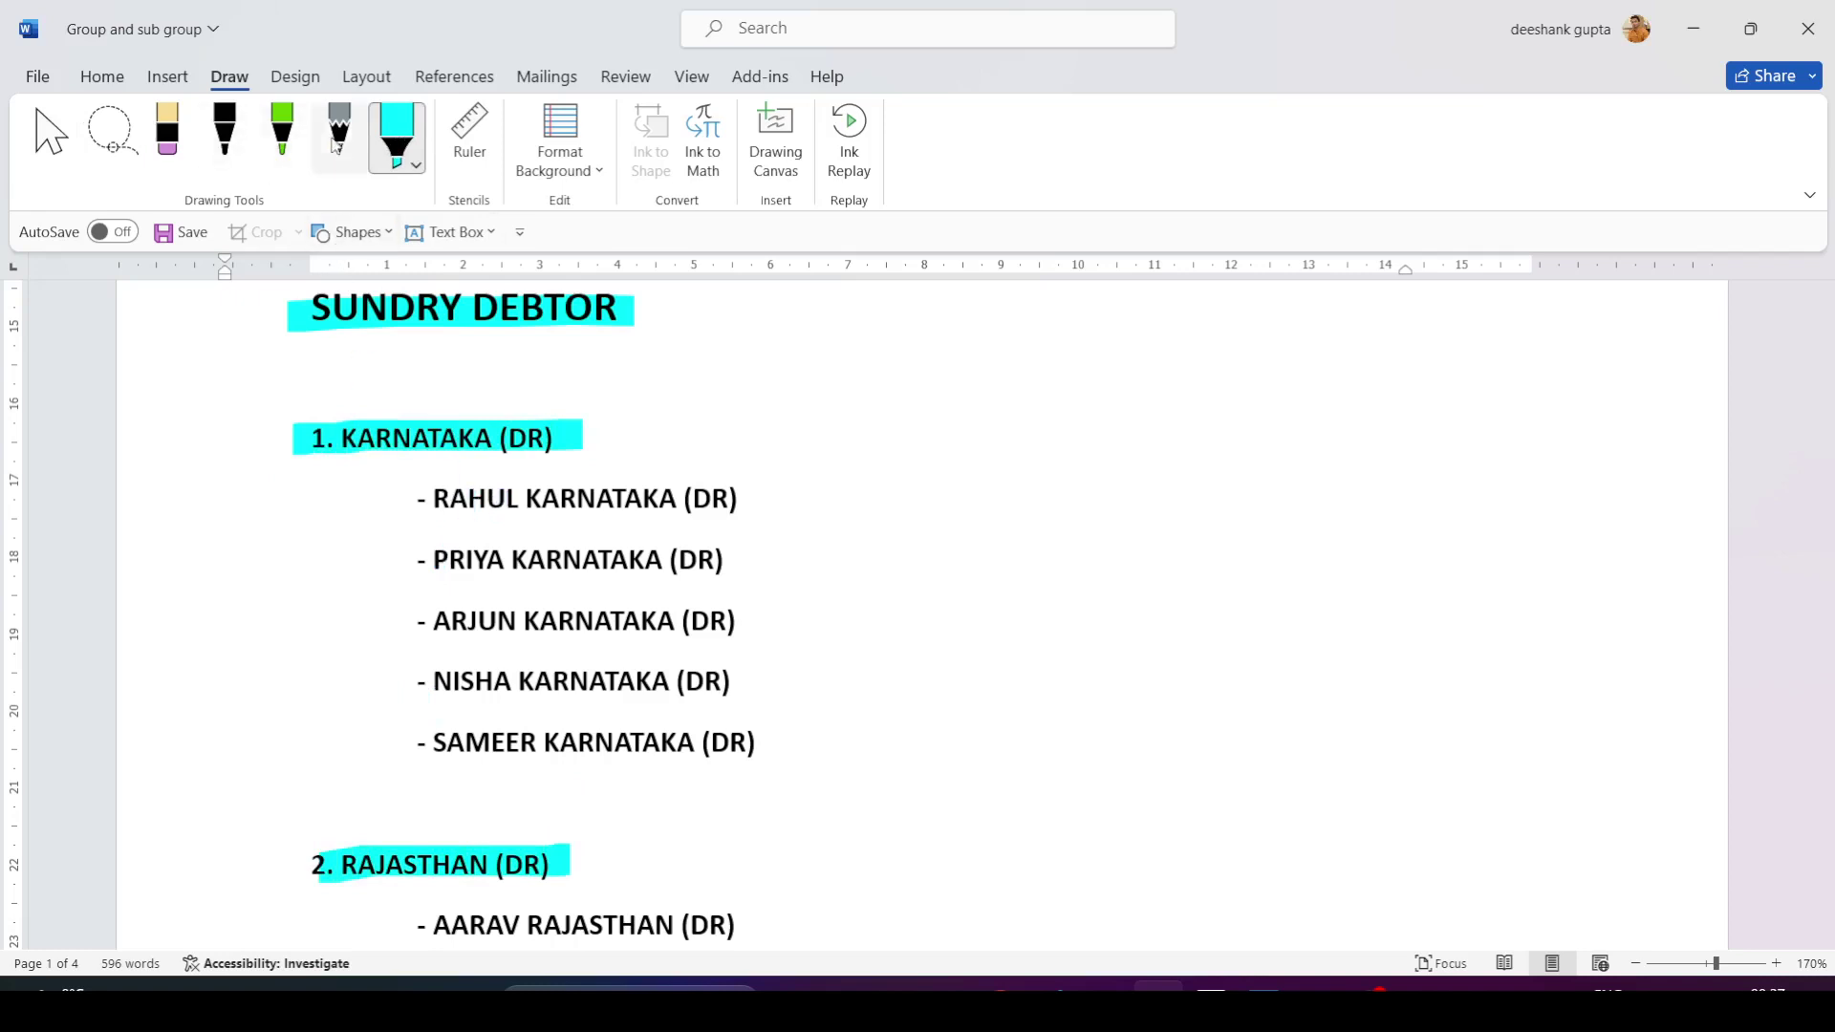
Highlight the five debtor names listed under Karnataka in yellow.
click(413, 168)
click(433, 362)
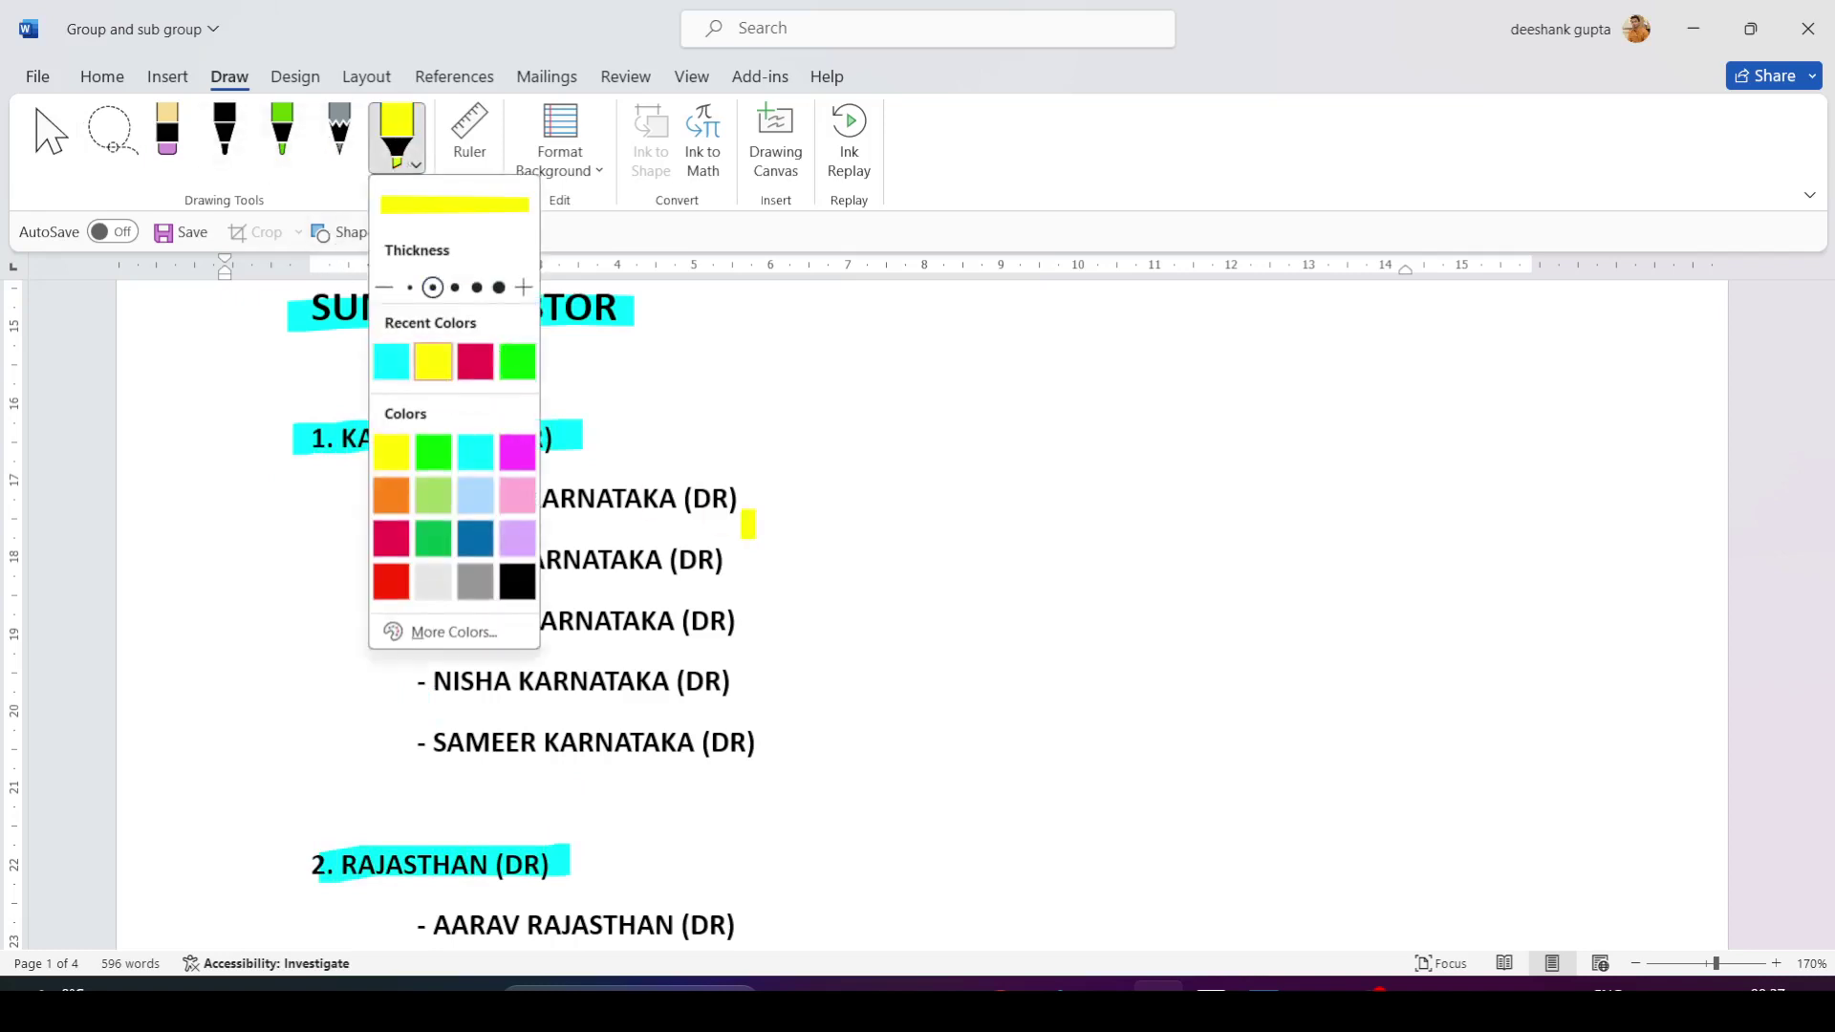
scroll(751, 498, up, 1)
drag(753, 489, 585, 486)
drag(753, 602, 433, 602)
drag(736, 666, 418, 666)
drag(753, 726, 390, 725)
drag(760, 782, 404, 788)
drag(762, 857, 396, 855)
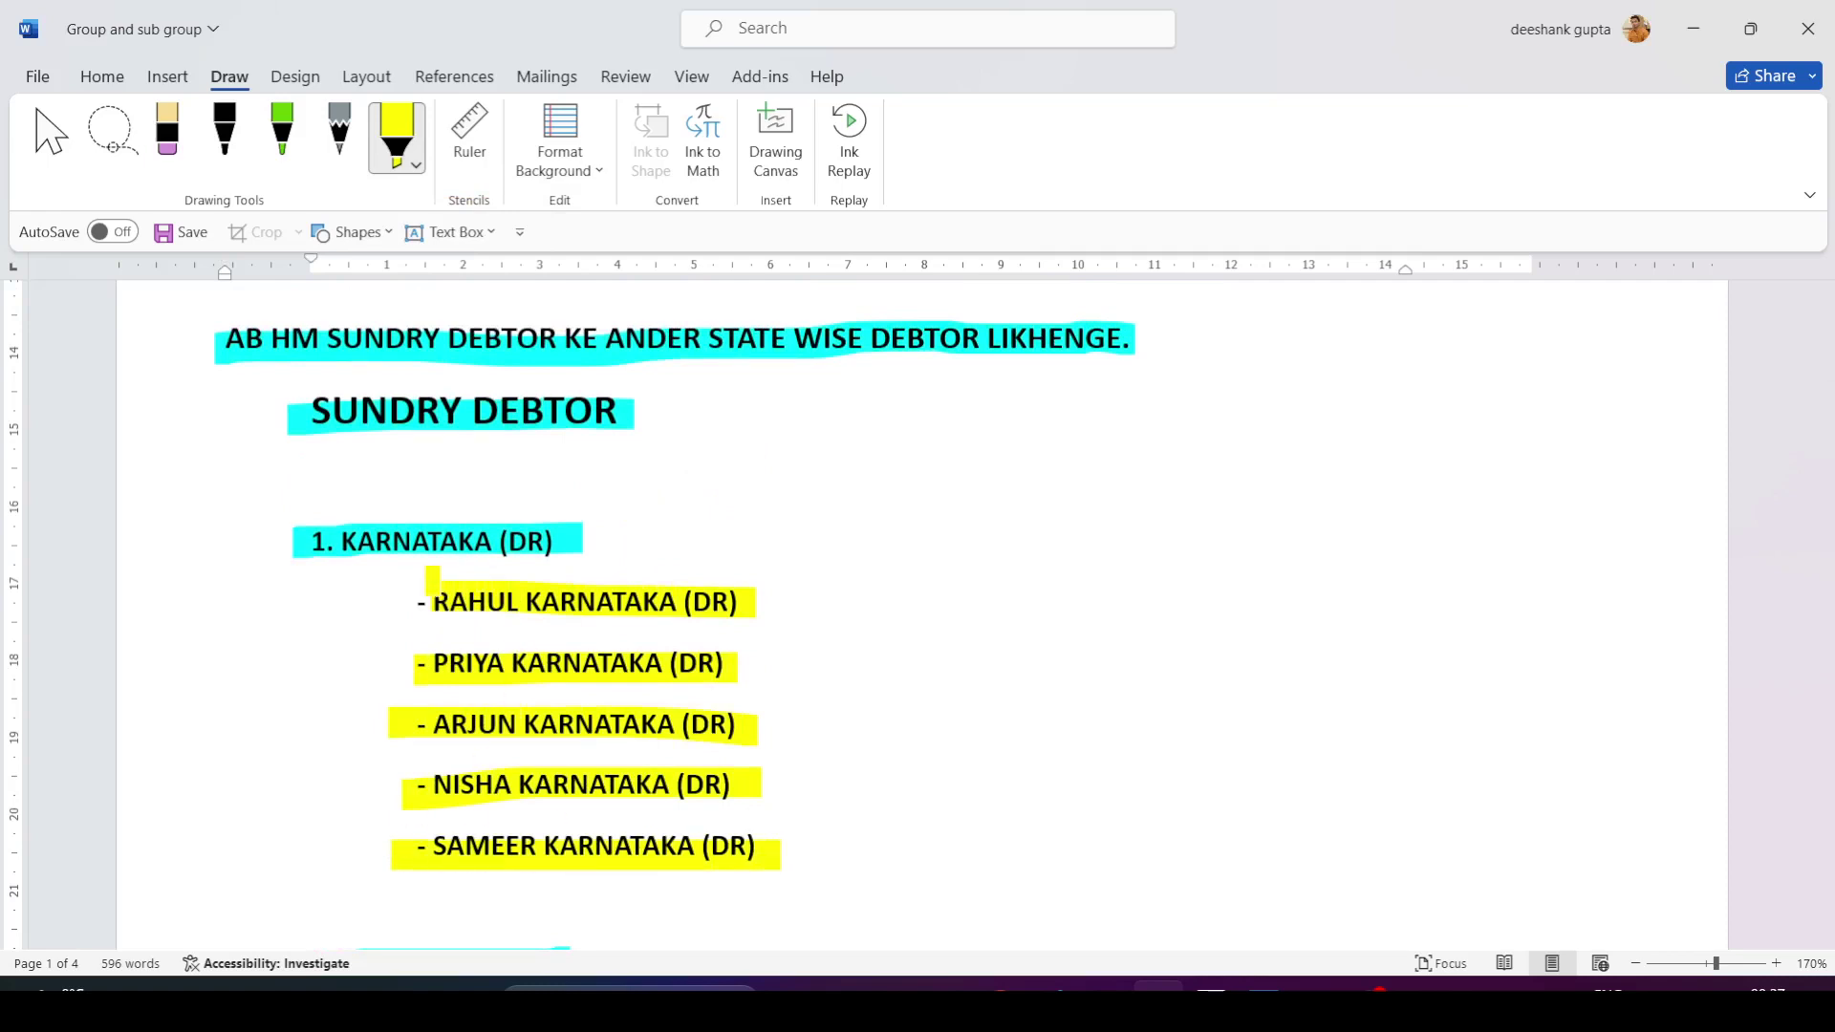
Review the state-wise debtor lists from Rajasthan through Odisha down to the indirect expense sub-group heading.
click(51, 134)
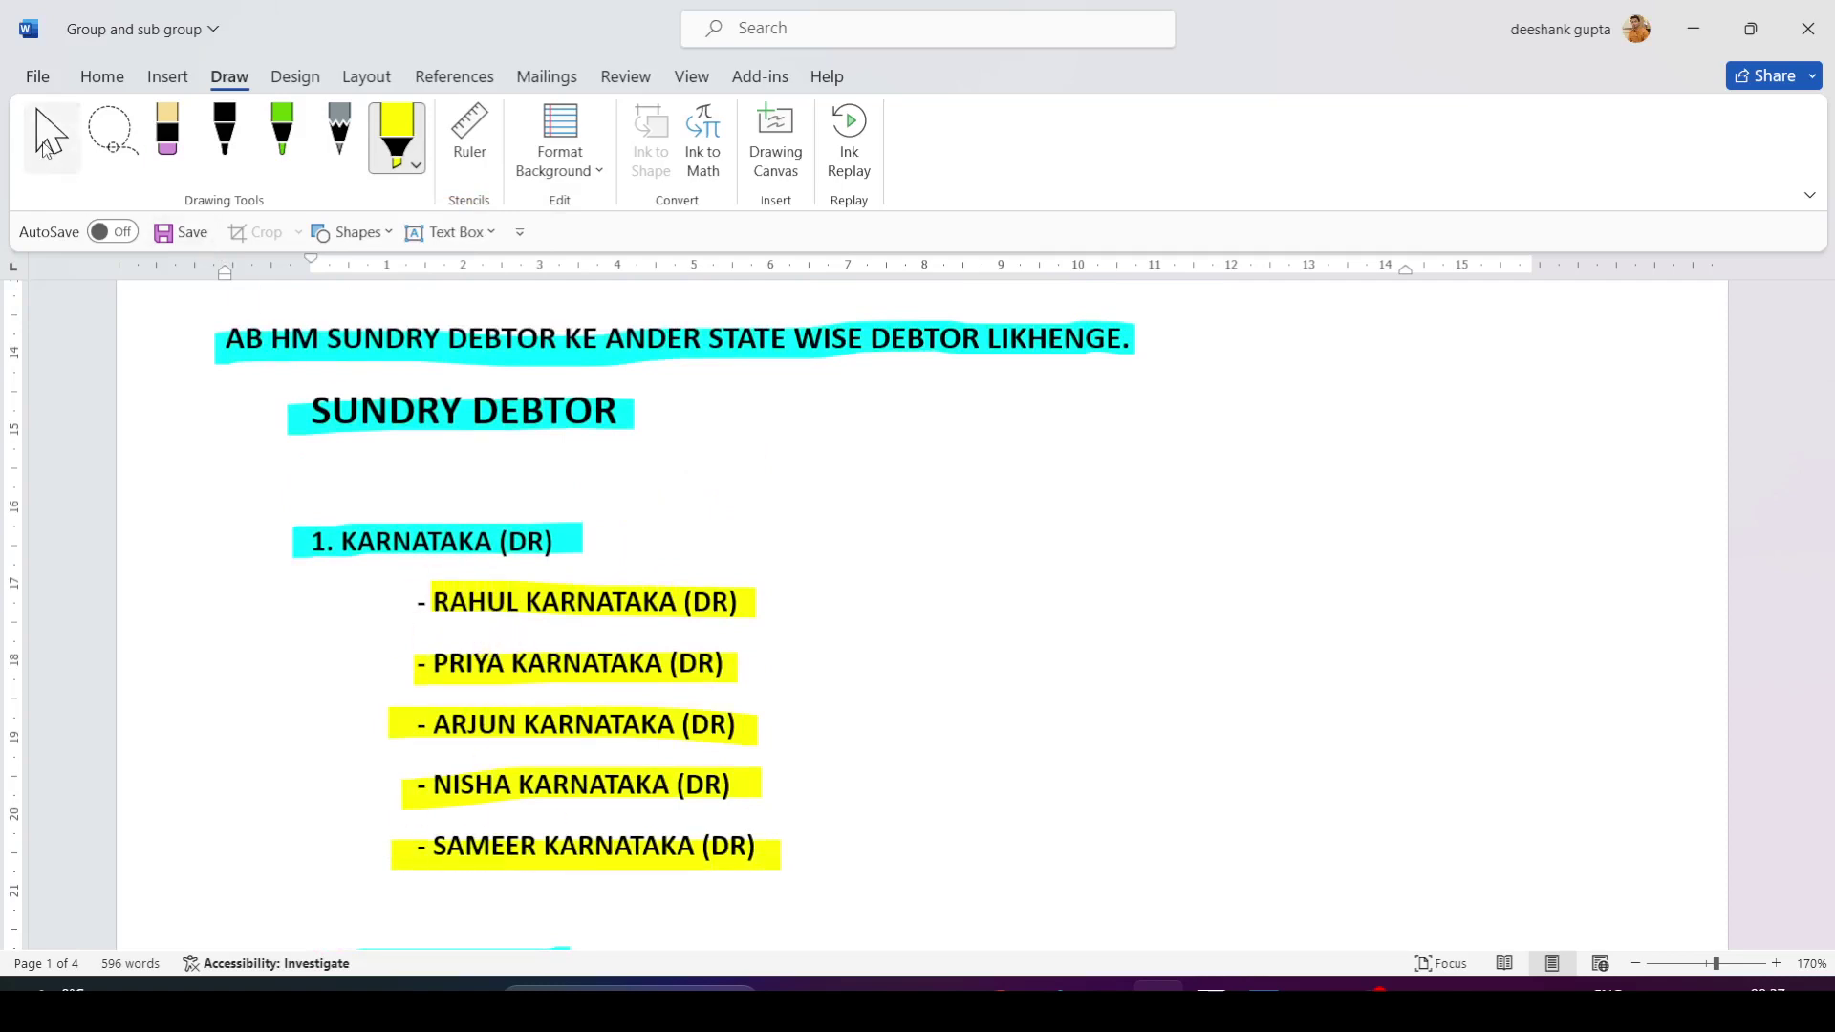
scroll(590, 559, down, 5)
scroll(590, 559, down, 3)
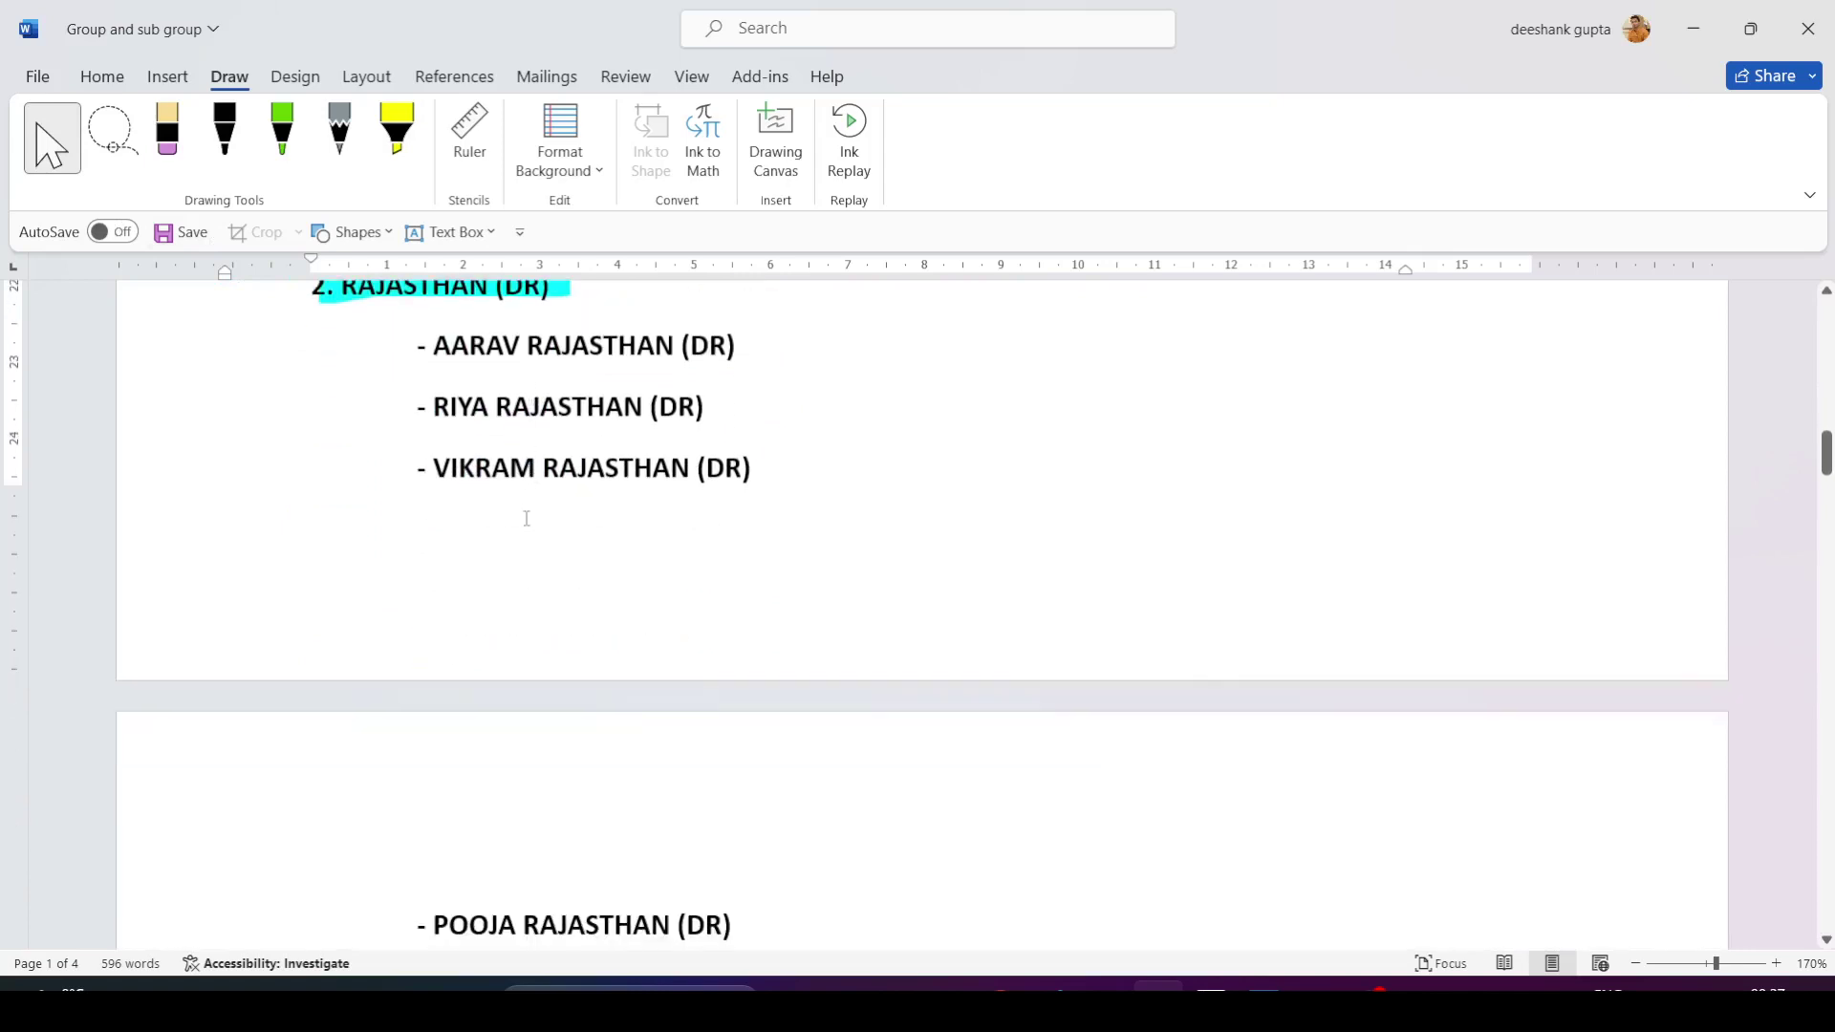
scroll(567, 726, down, 6)
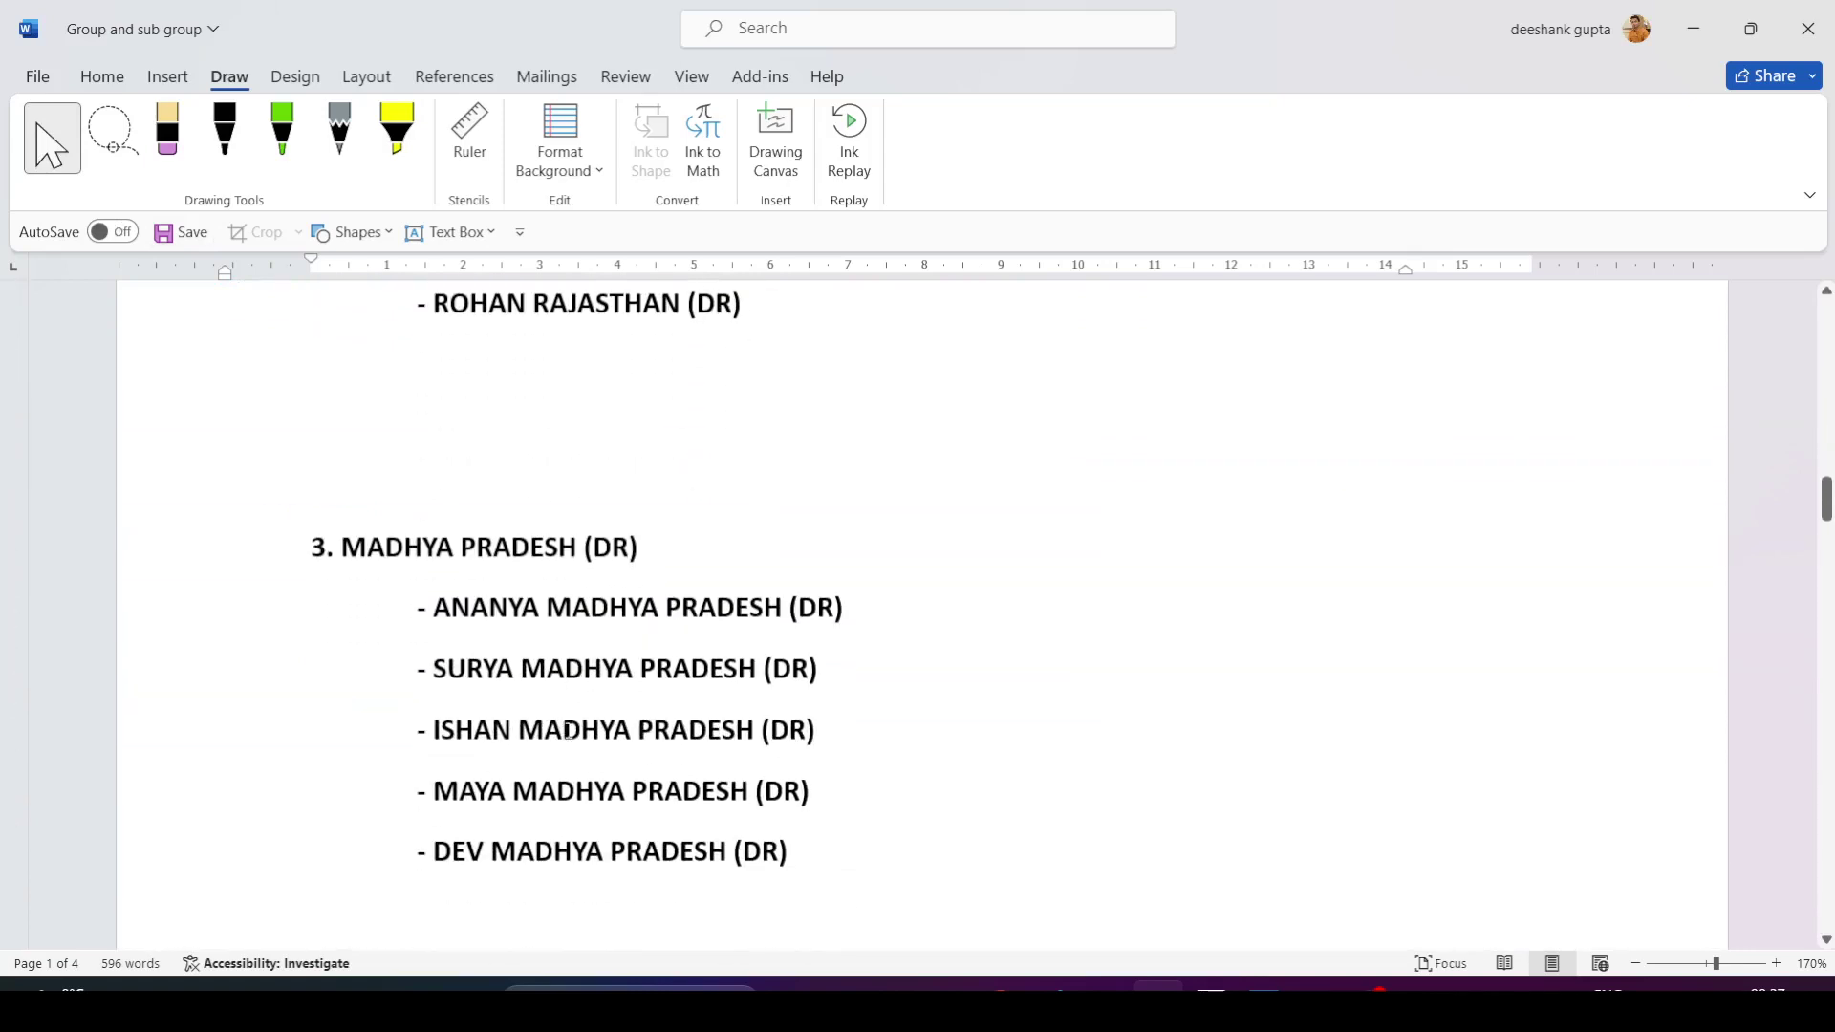
scroll(570, 731, down, 1)
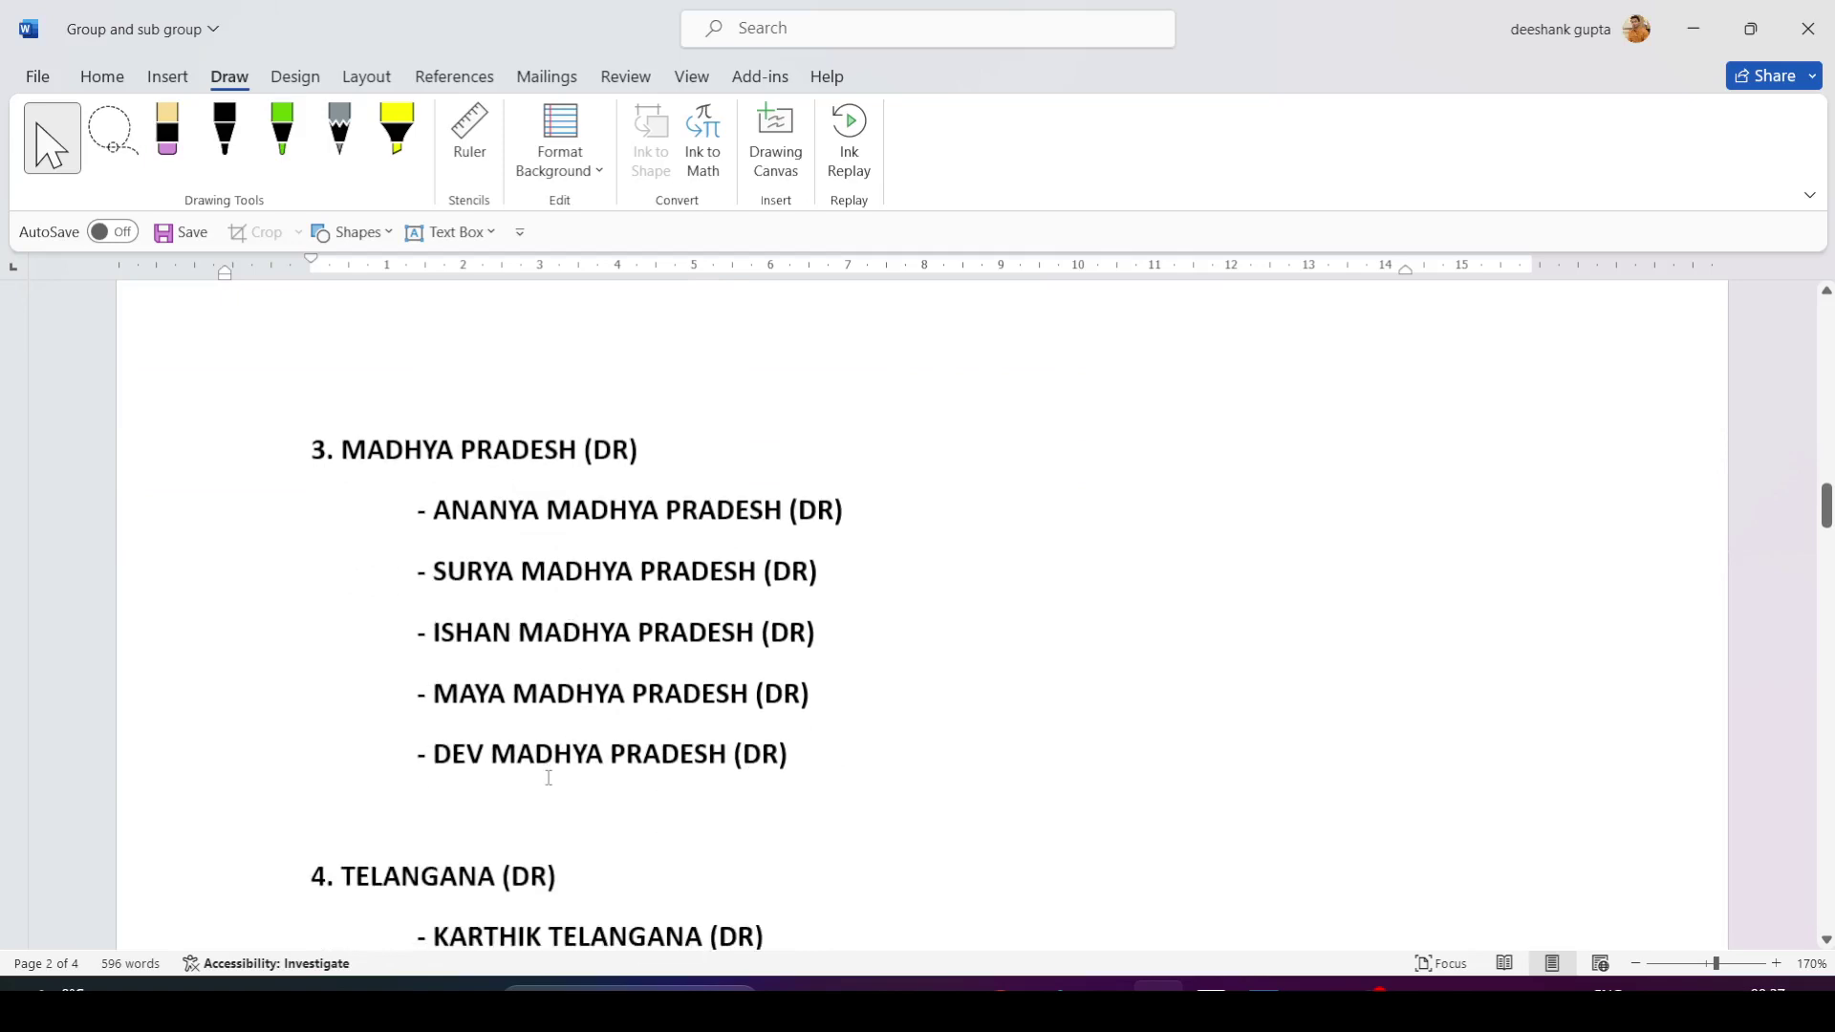
scroll(548, 779, down, 4)
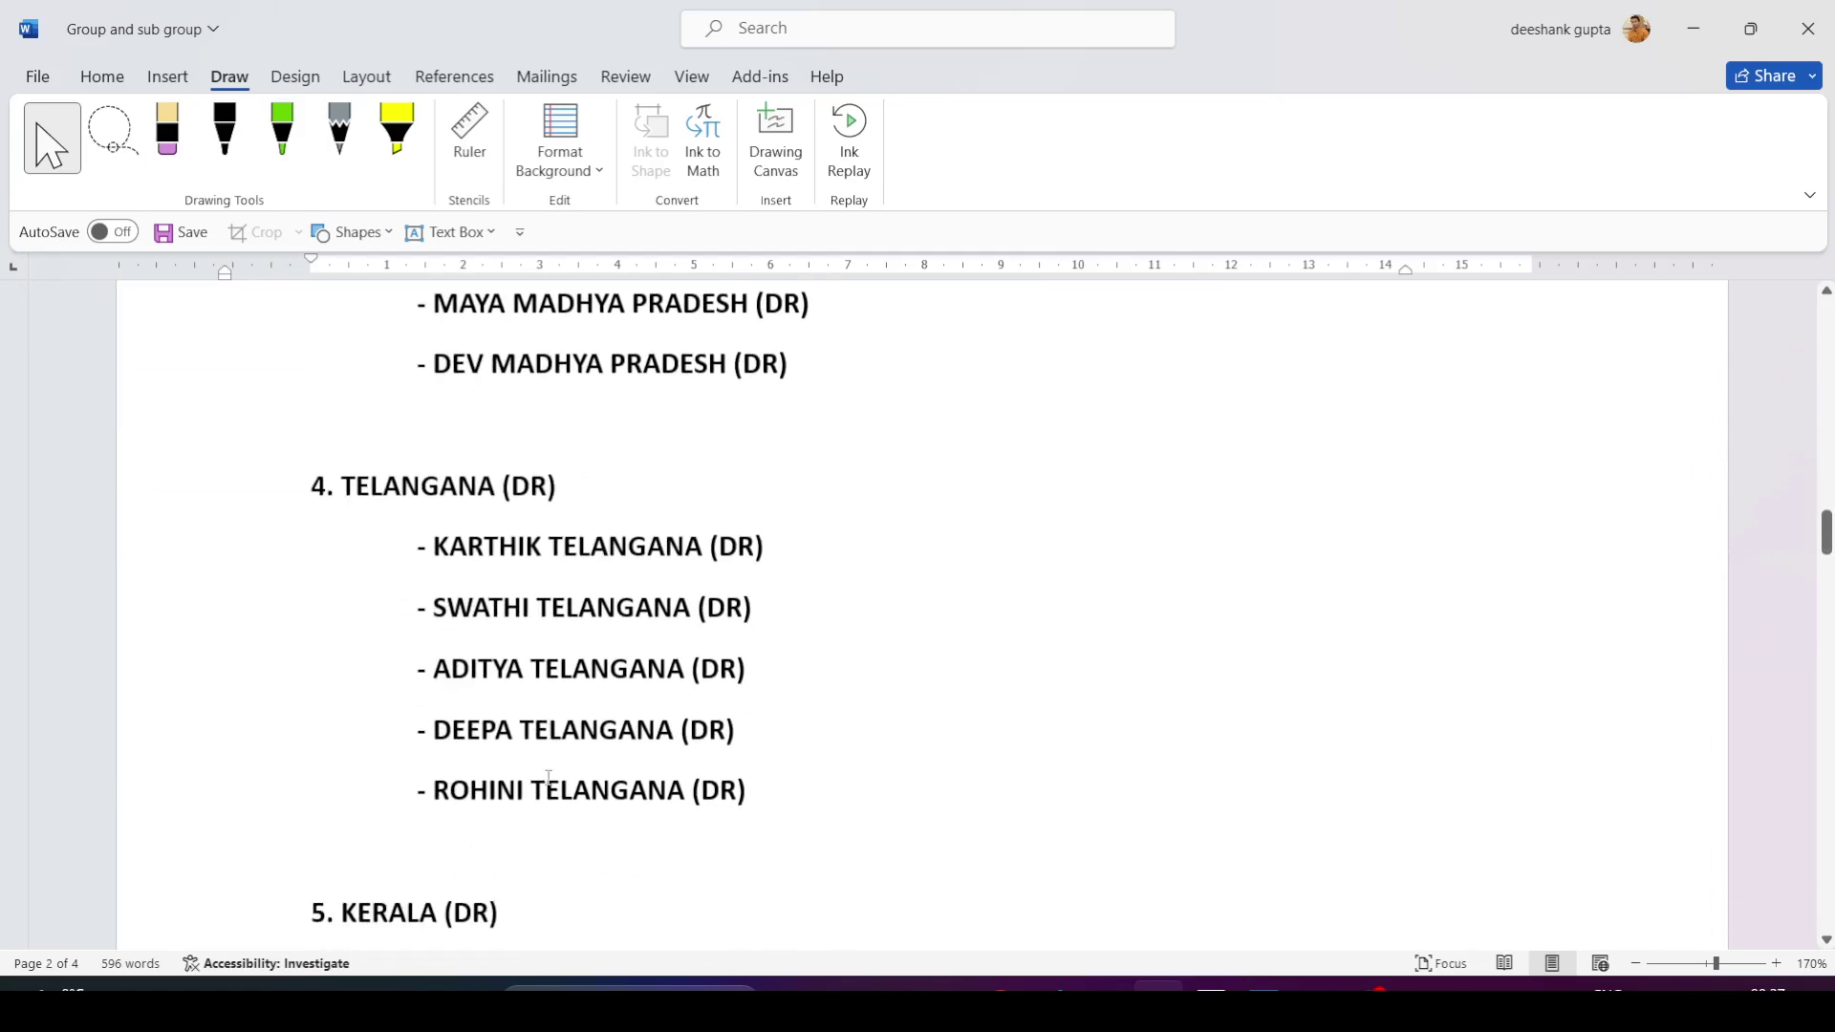
scroll(548, 777, down, 5)
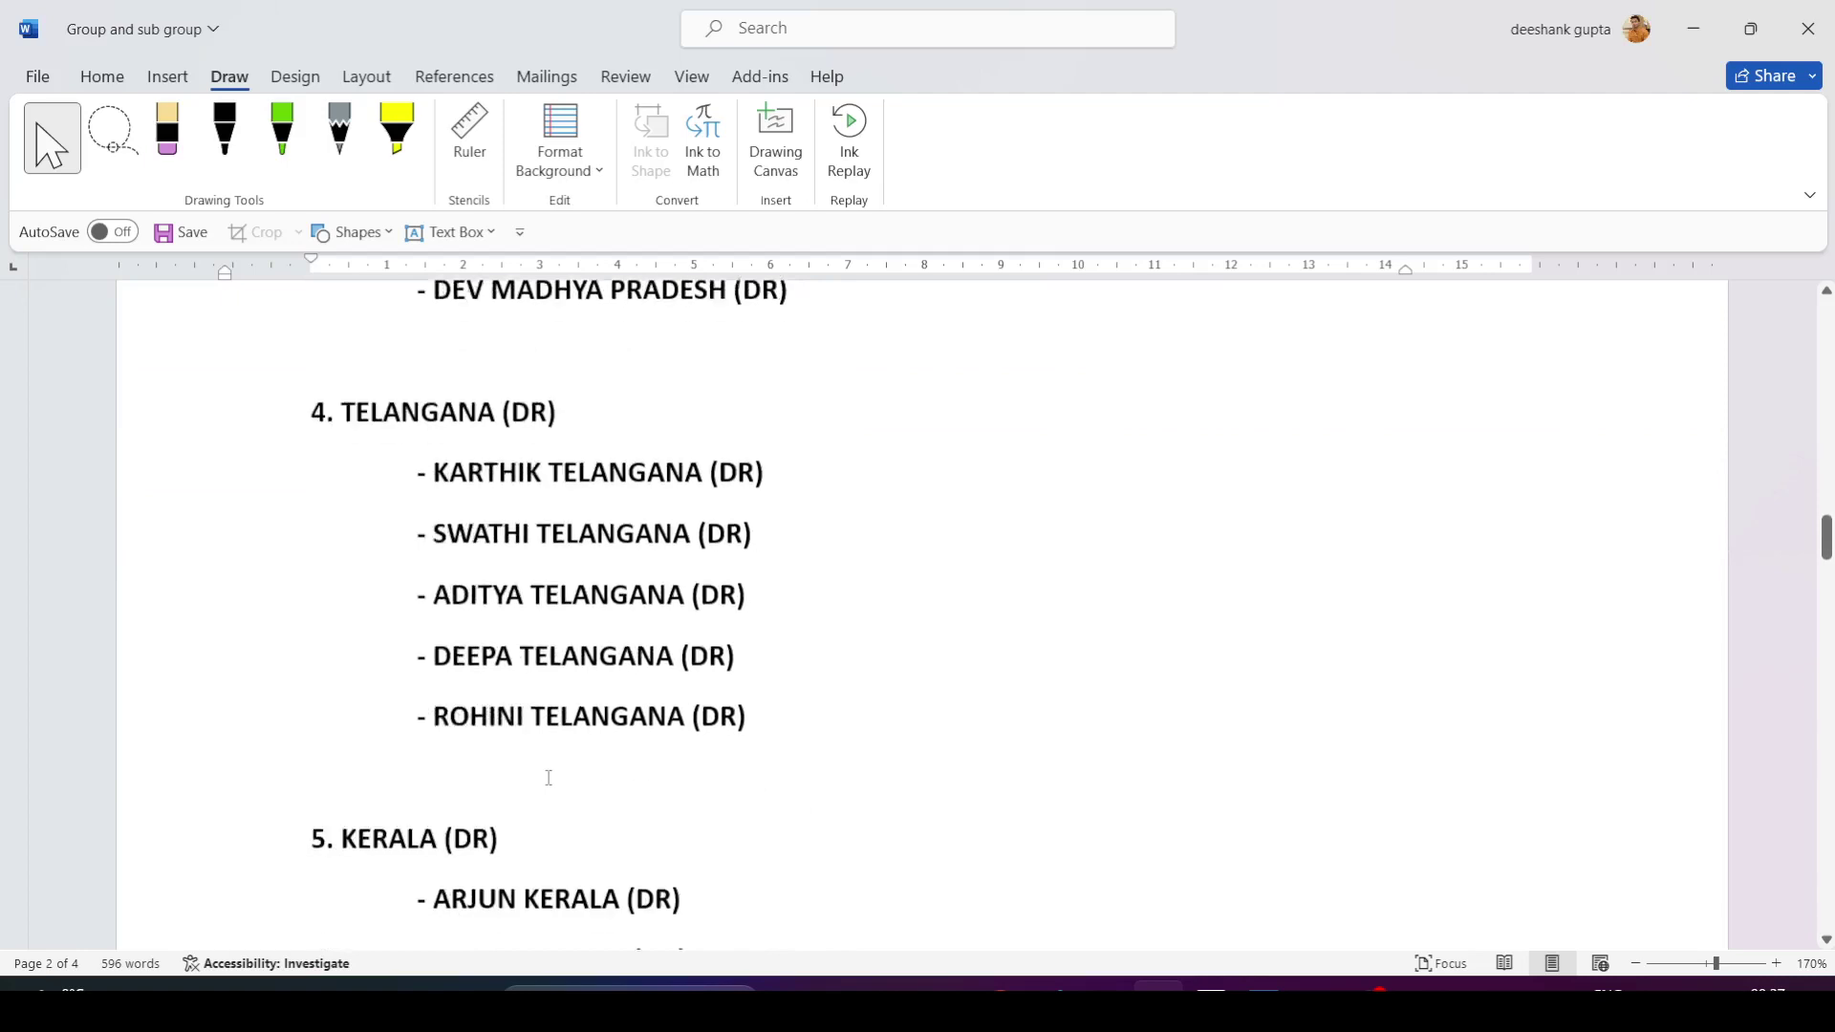
scroll(548, 778, down, 4)
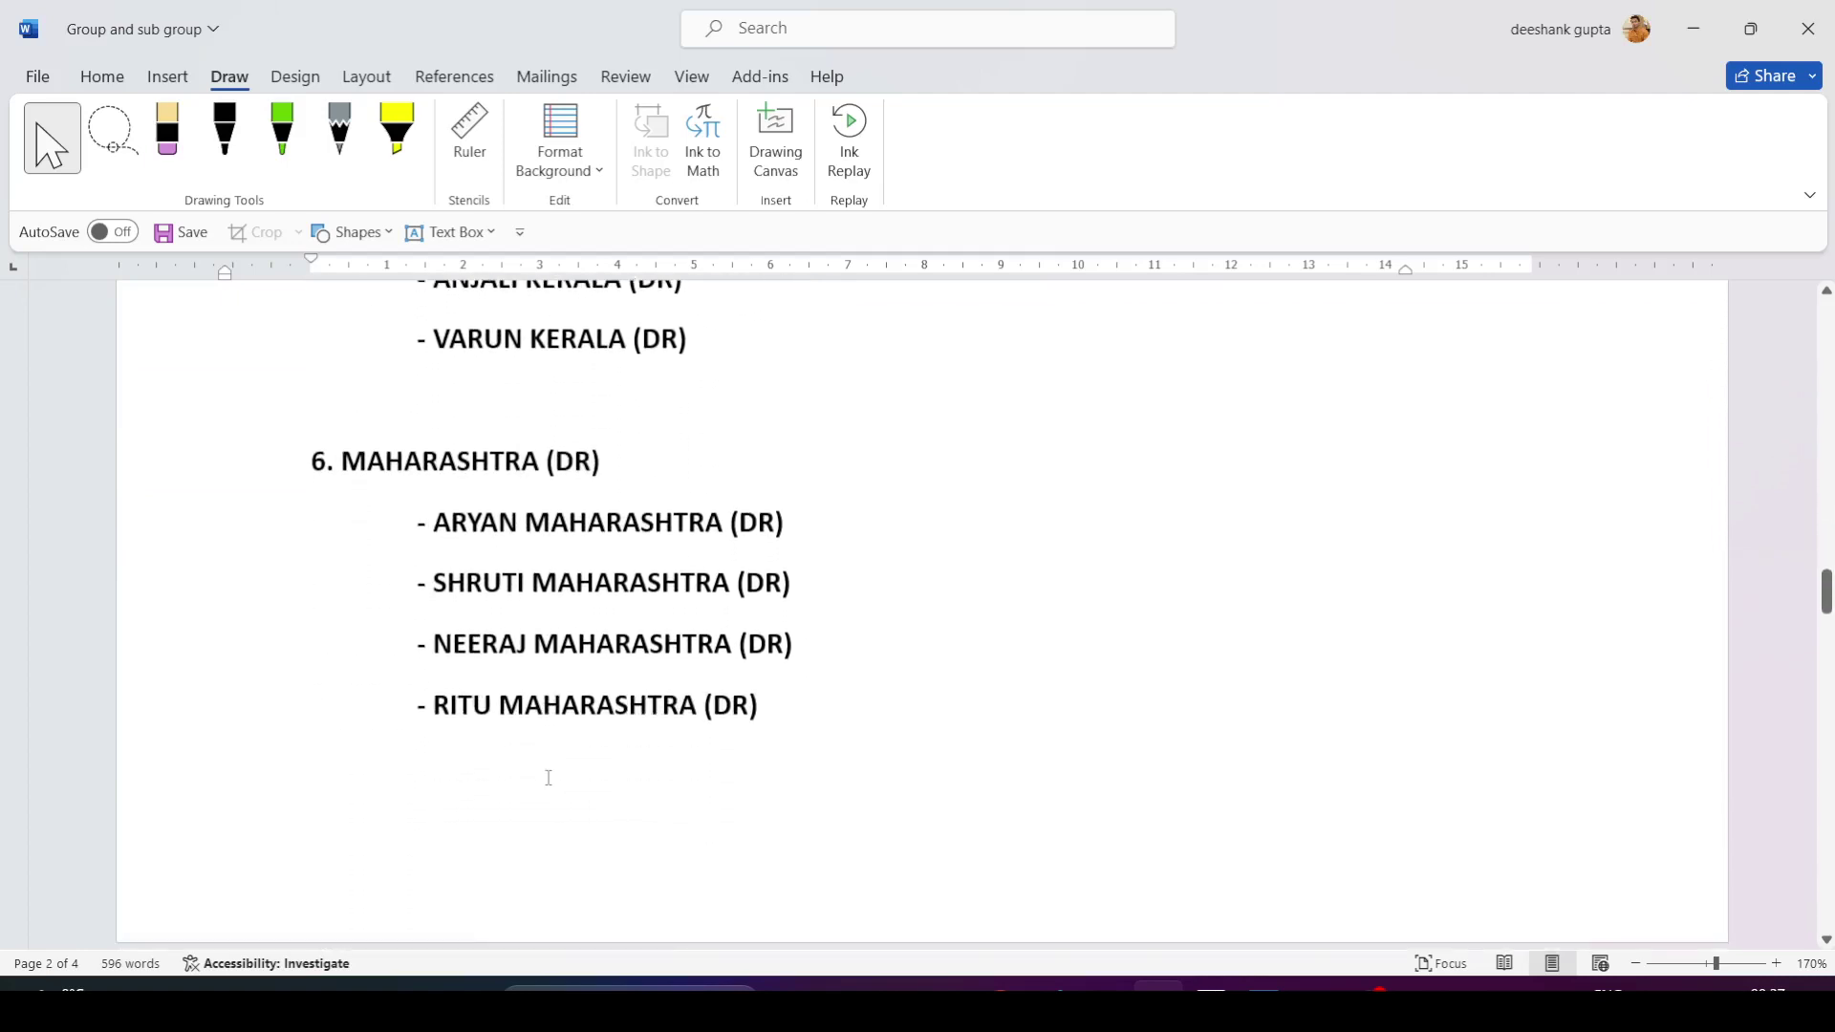
scroll(549, 778, down, 9)
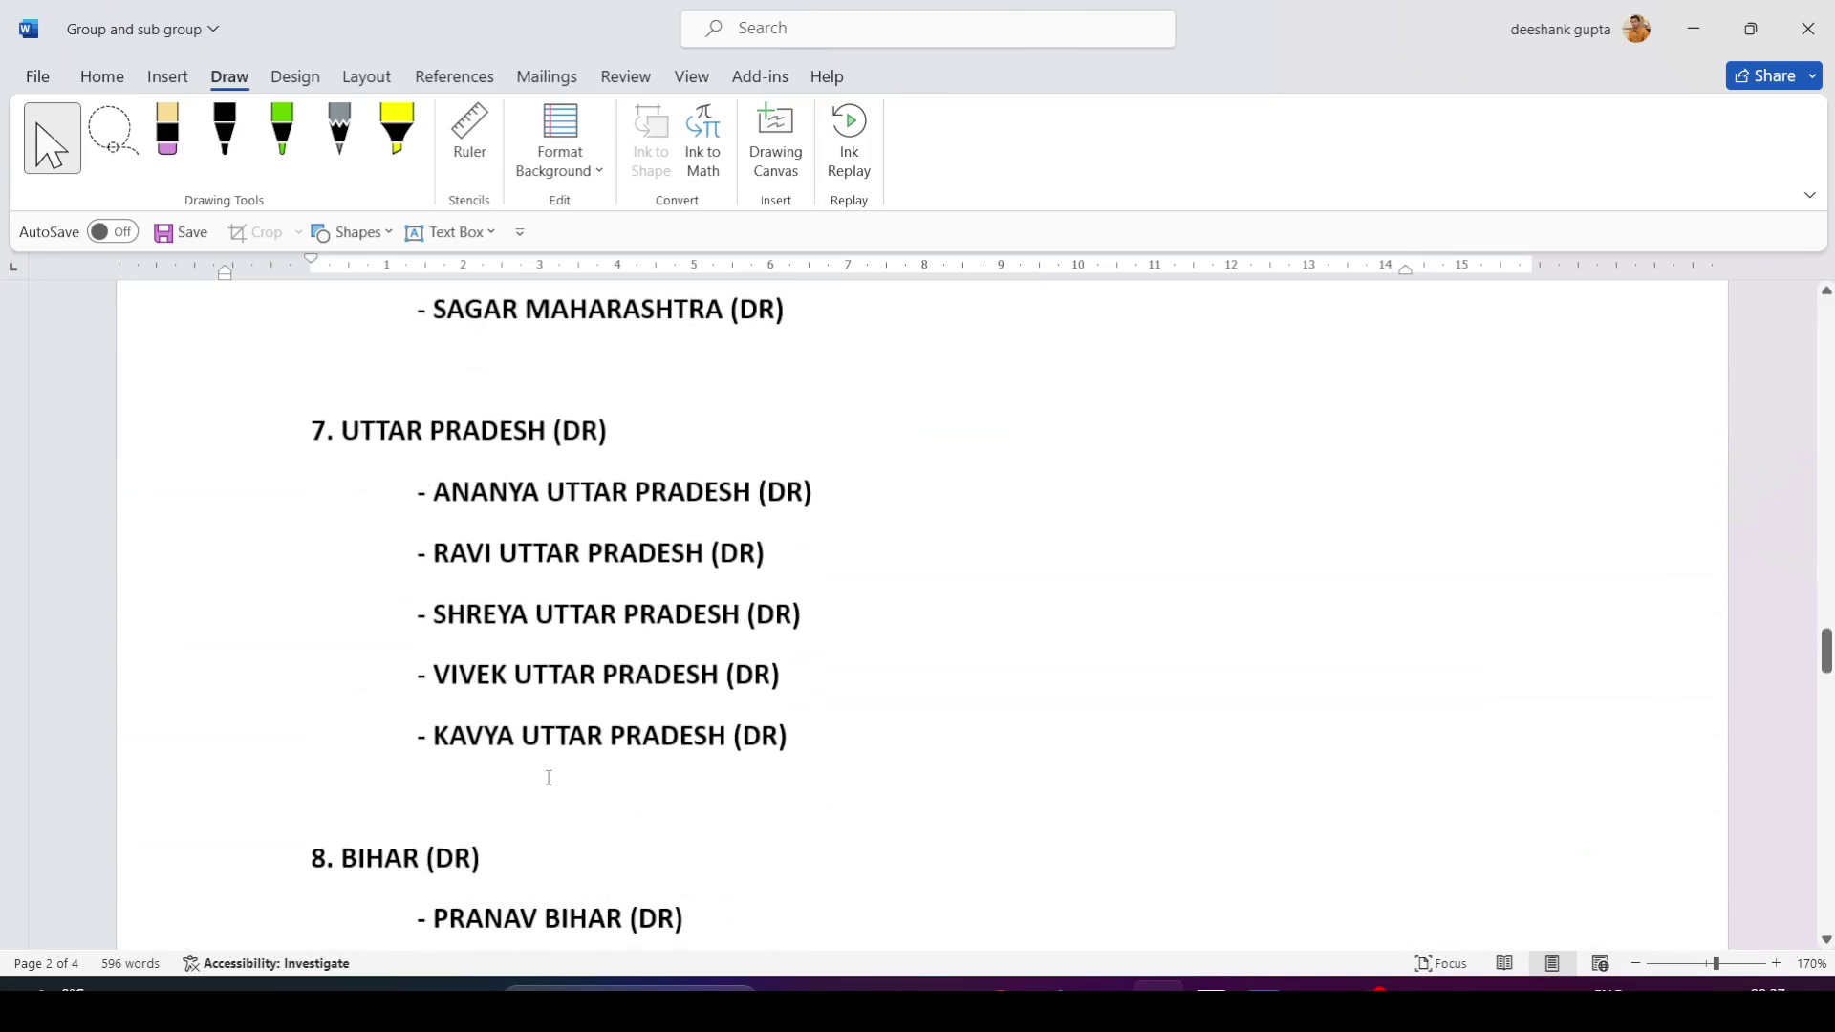
scroll(549, 778, down, 4)
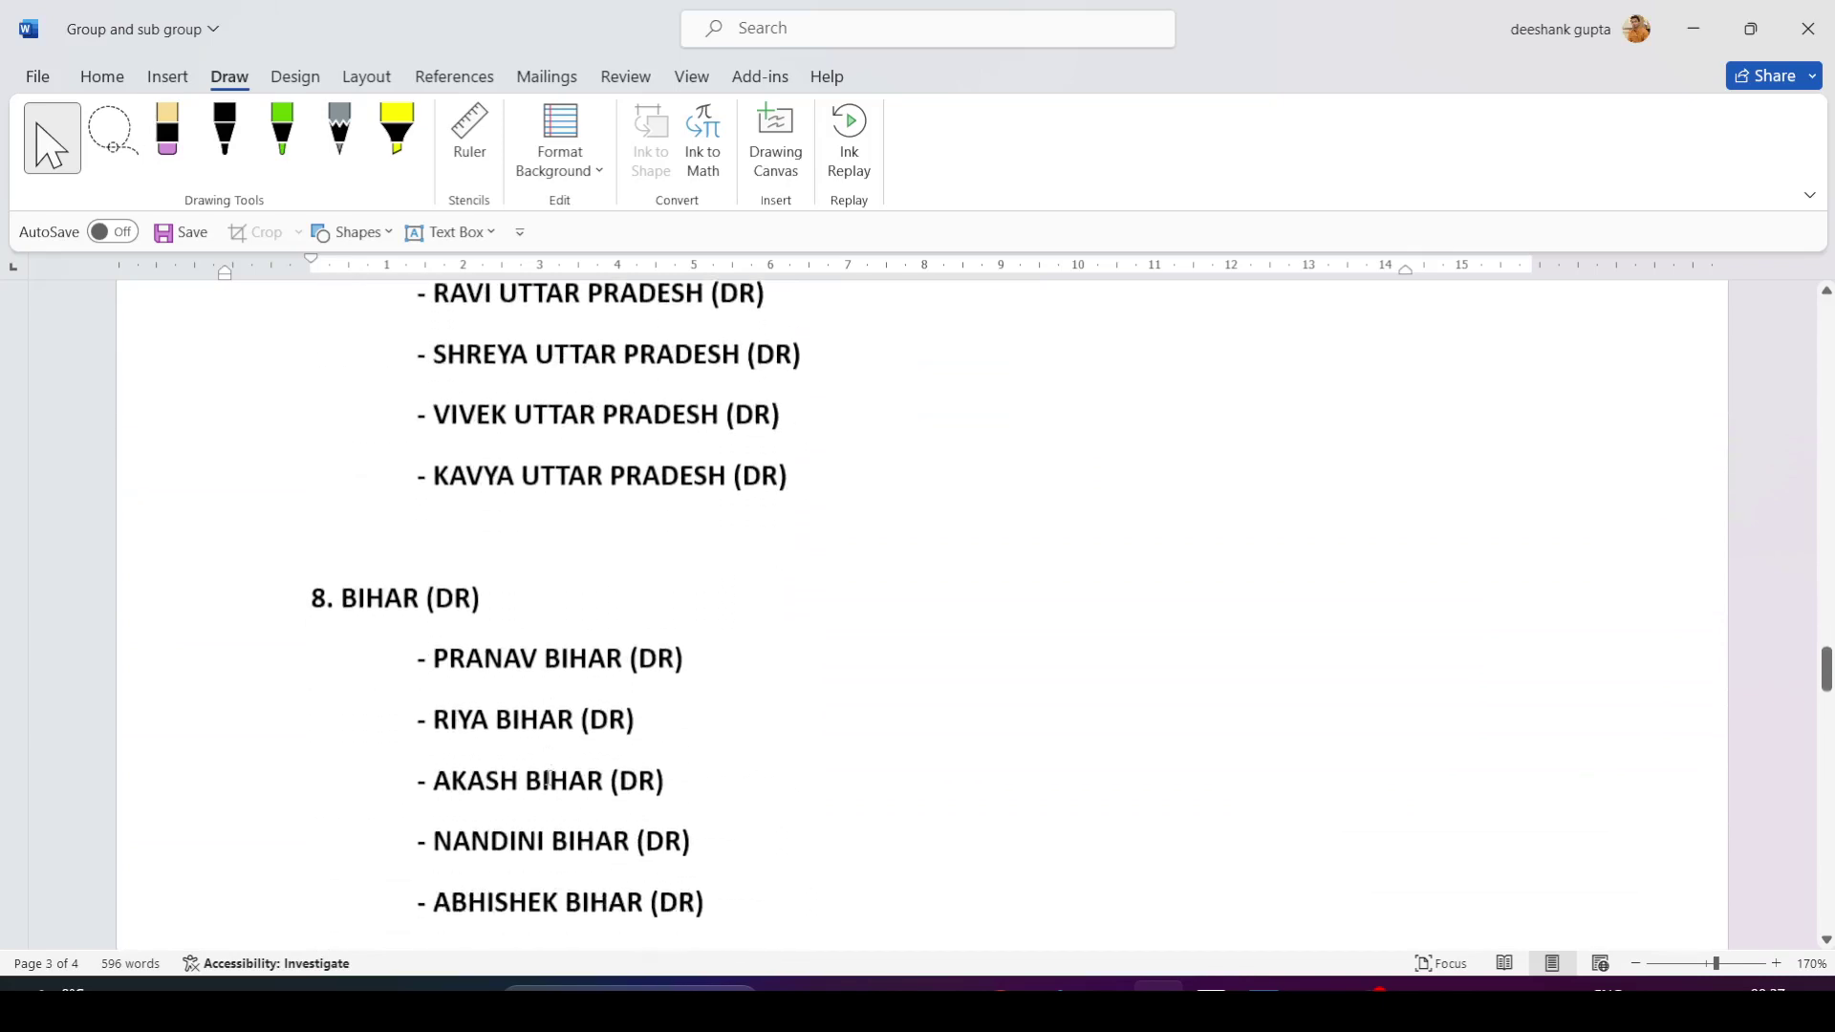
scroll(549, 778, down, 5)
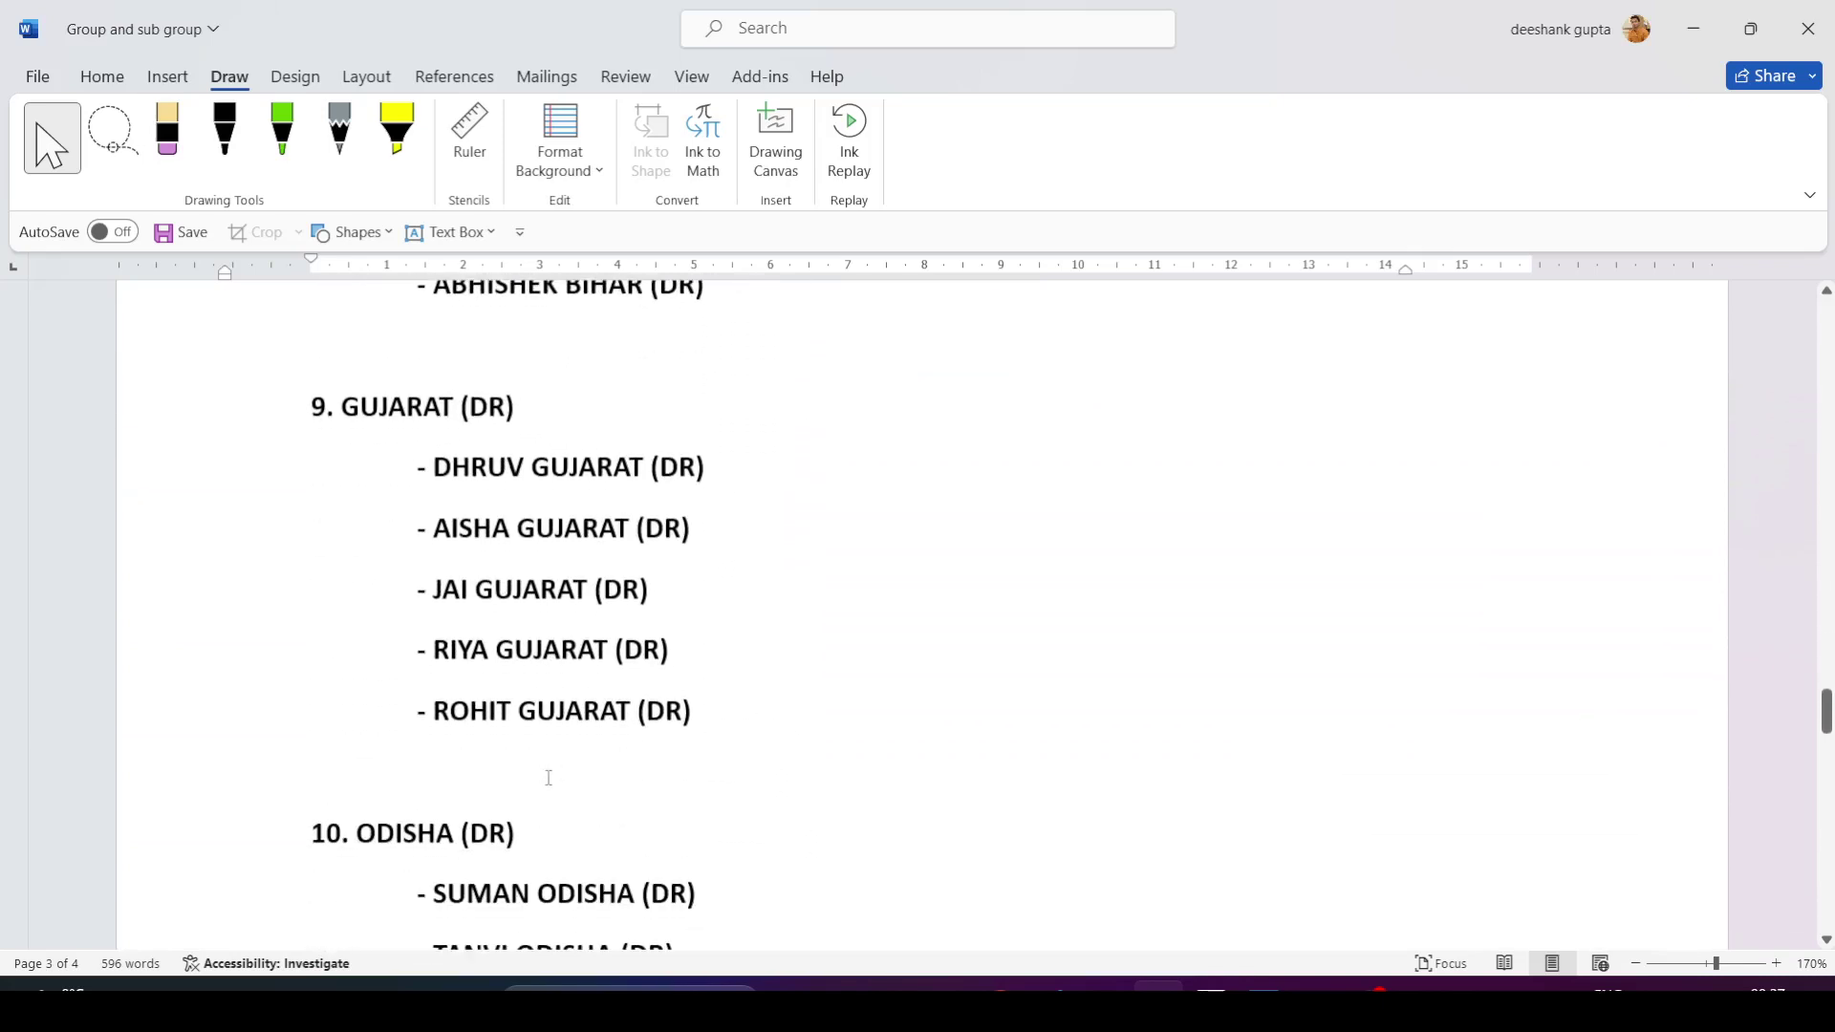
scroll(549, 778, down, 5)
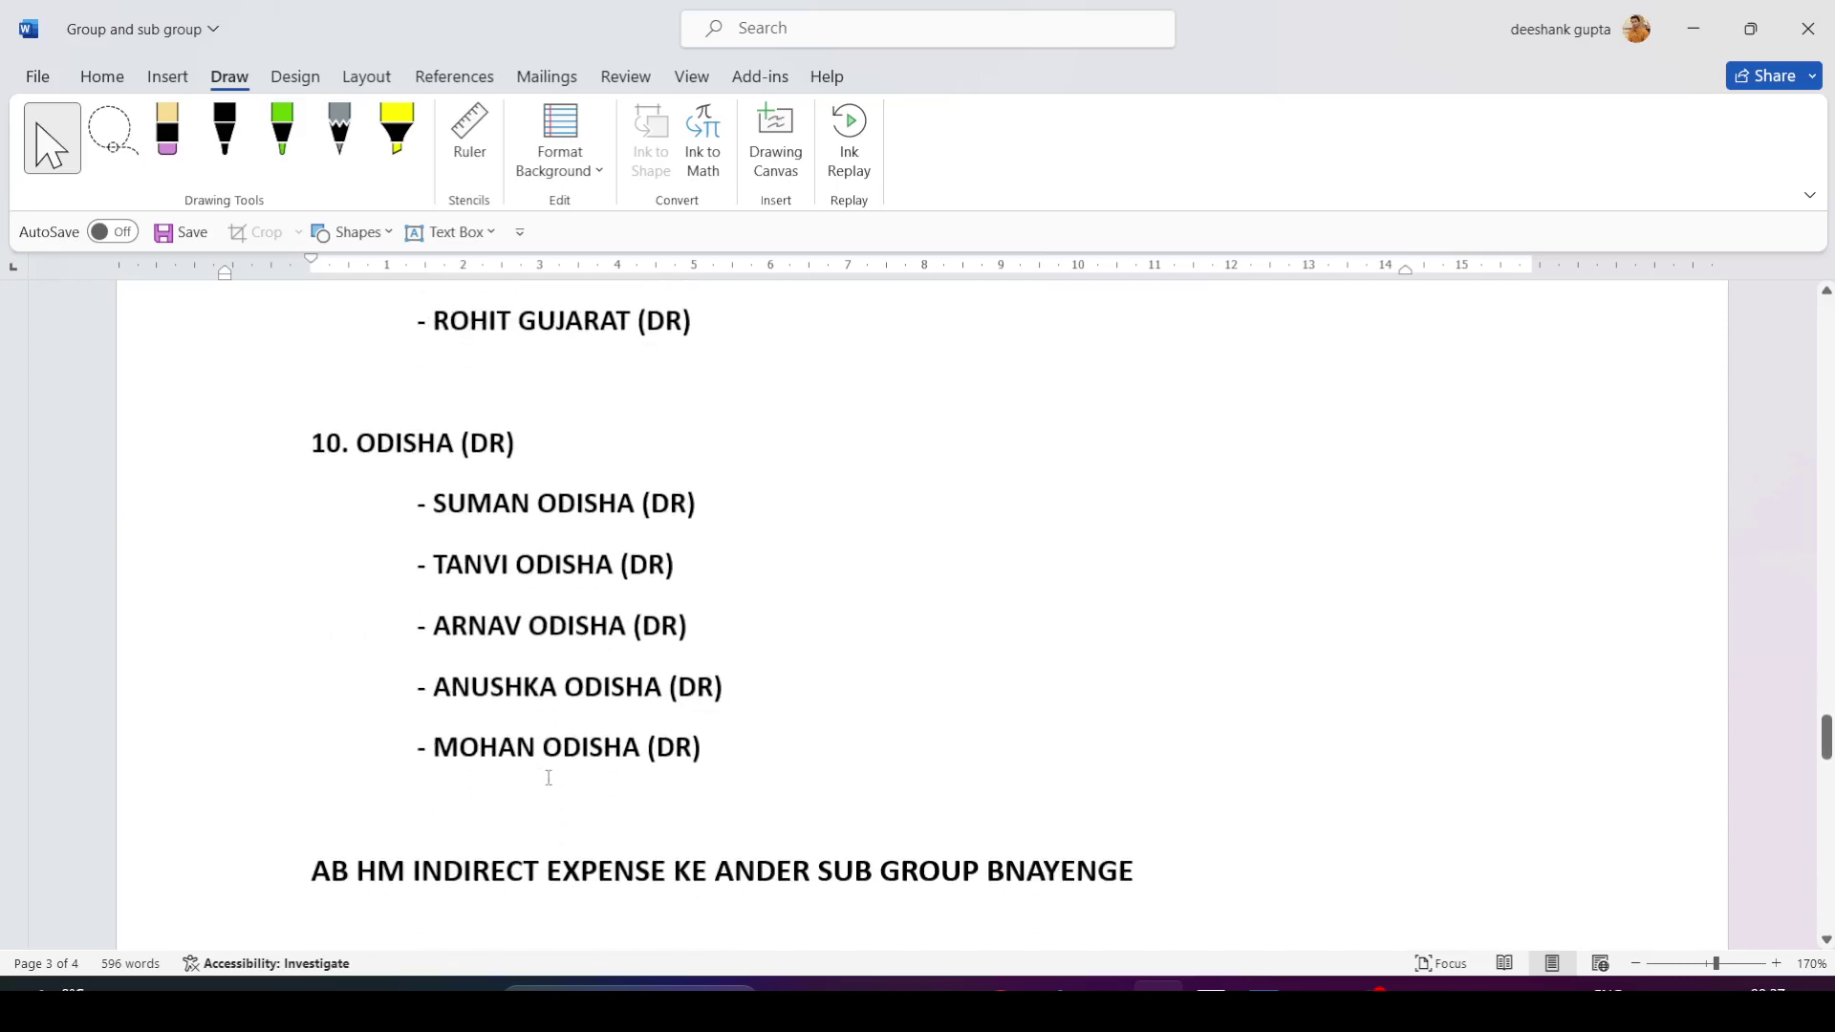
scroll(548, 778, down, 1)
scroll(548, 778, up, 11)
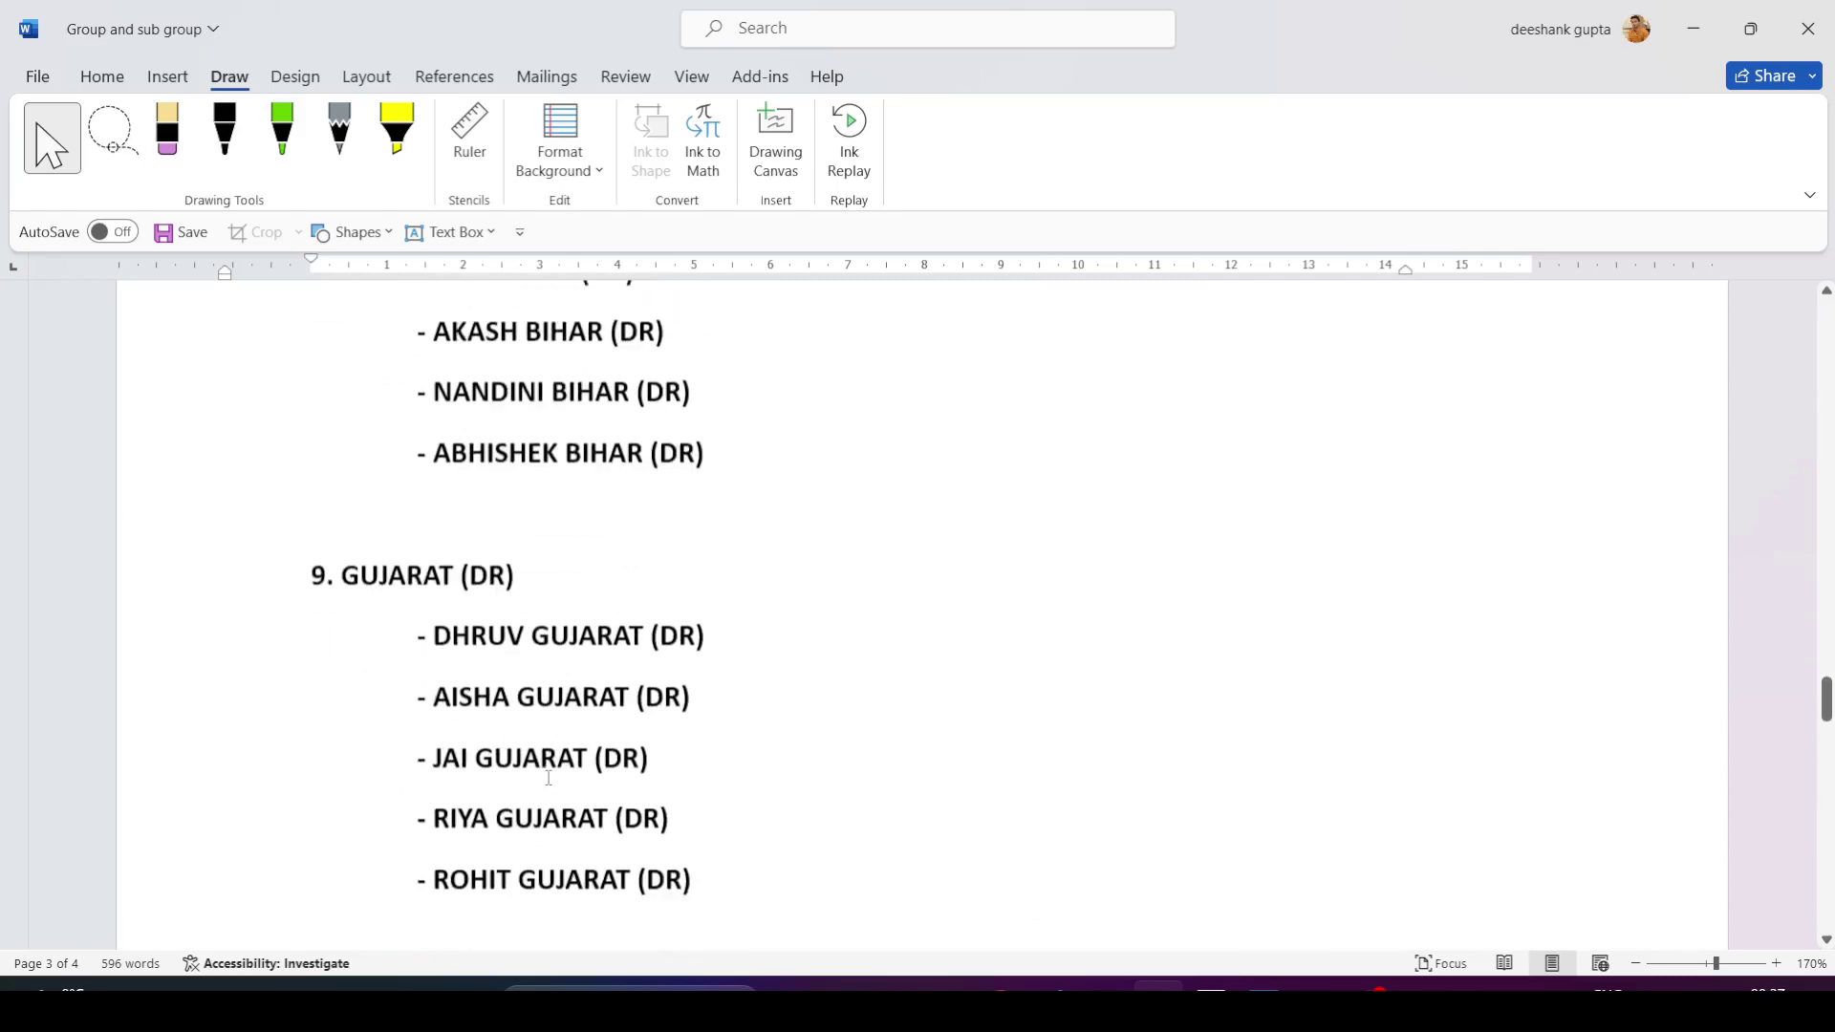
scroll(549, 778, up, 17)
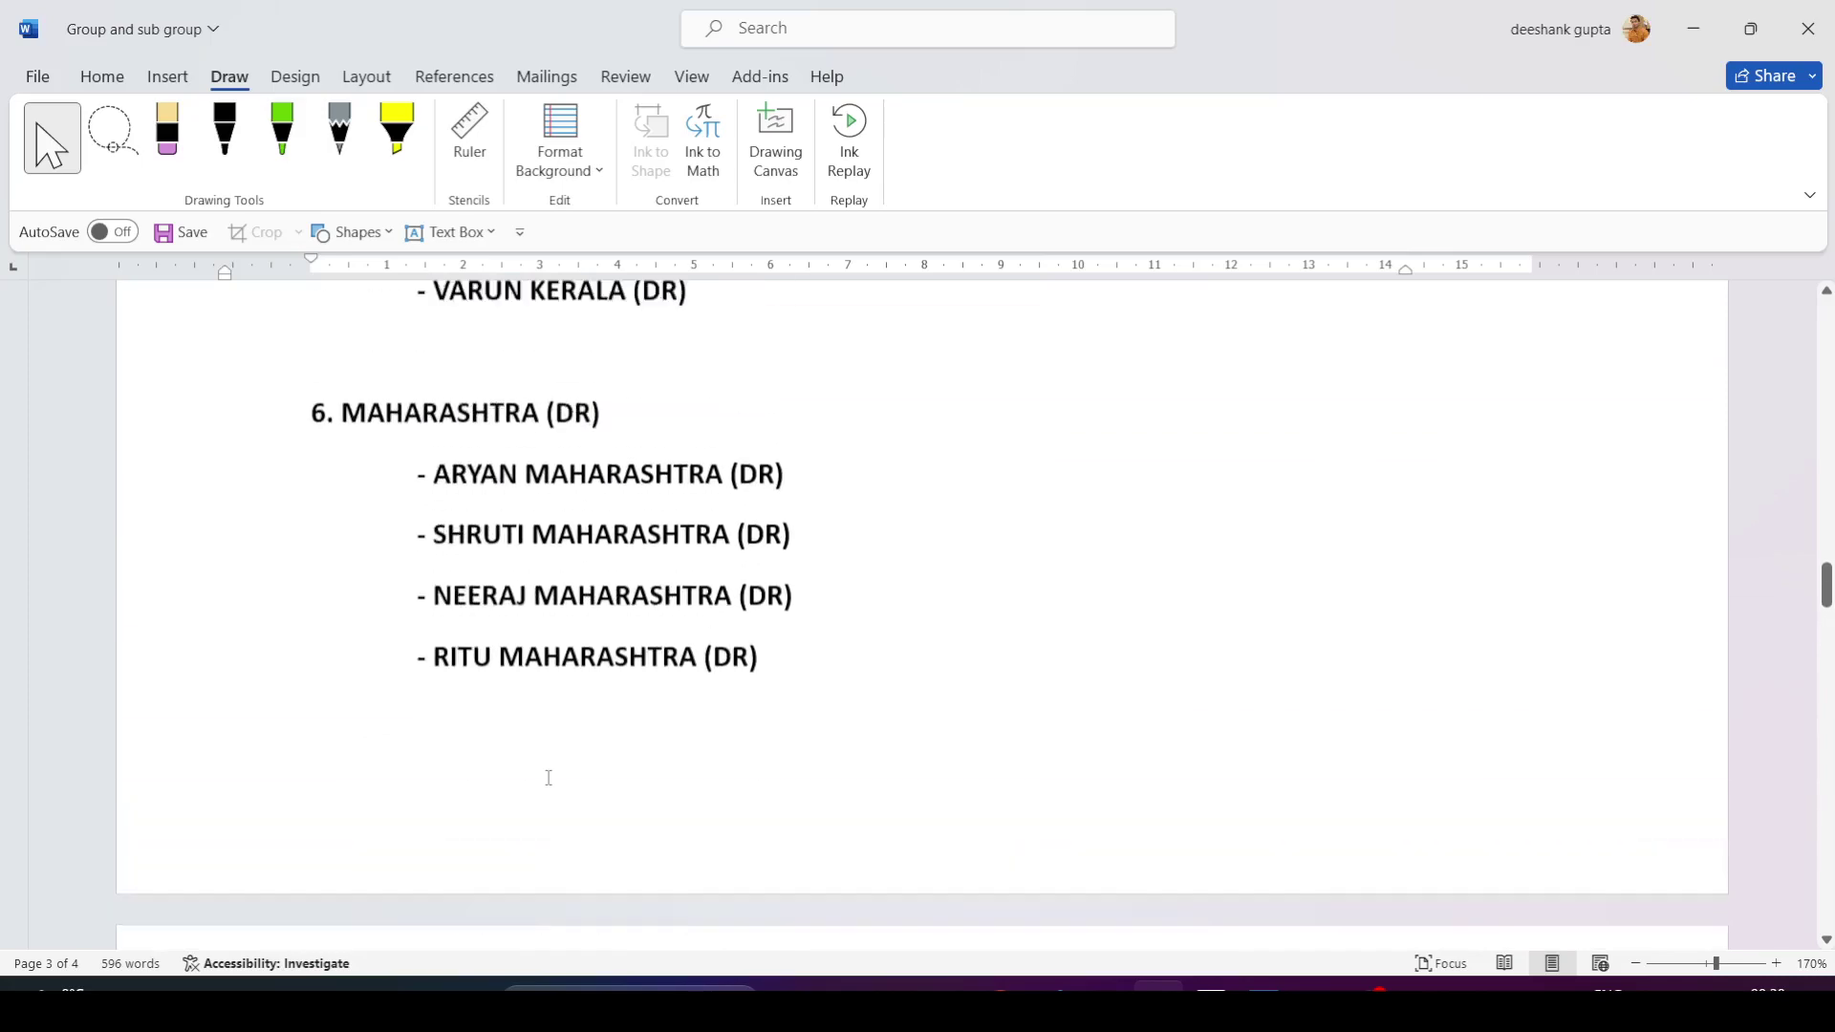
scroll(549, 778, up, 14)
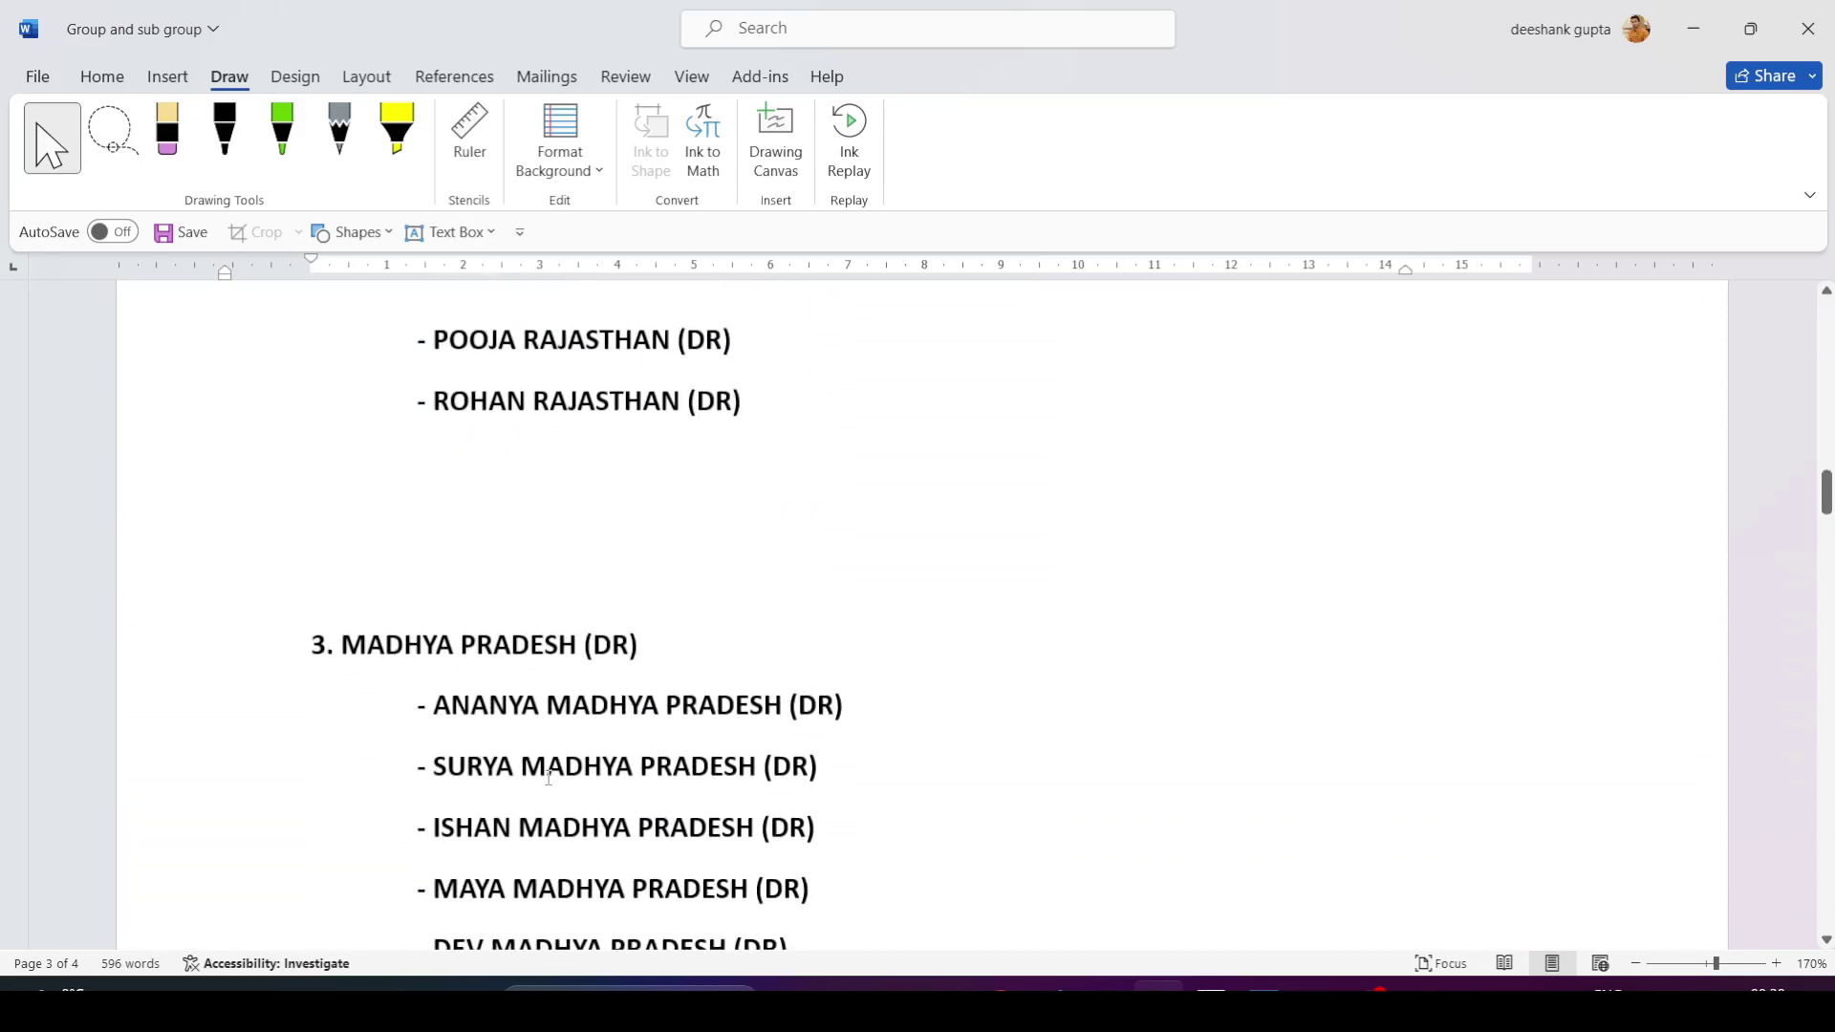
Return to the Karnataka heading in the notes, switch to TallyPrime and start a new group named "Karnataka Dr".
scroll(549, 778, up, 14)
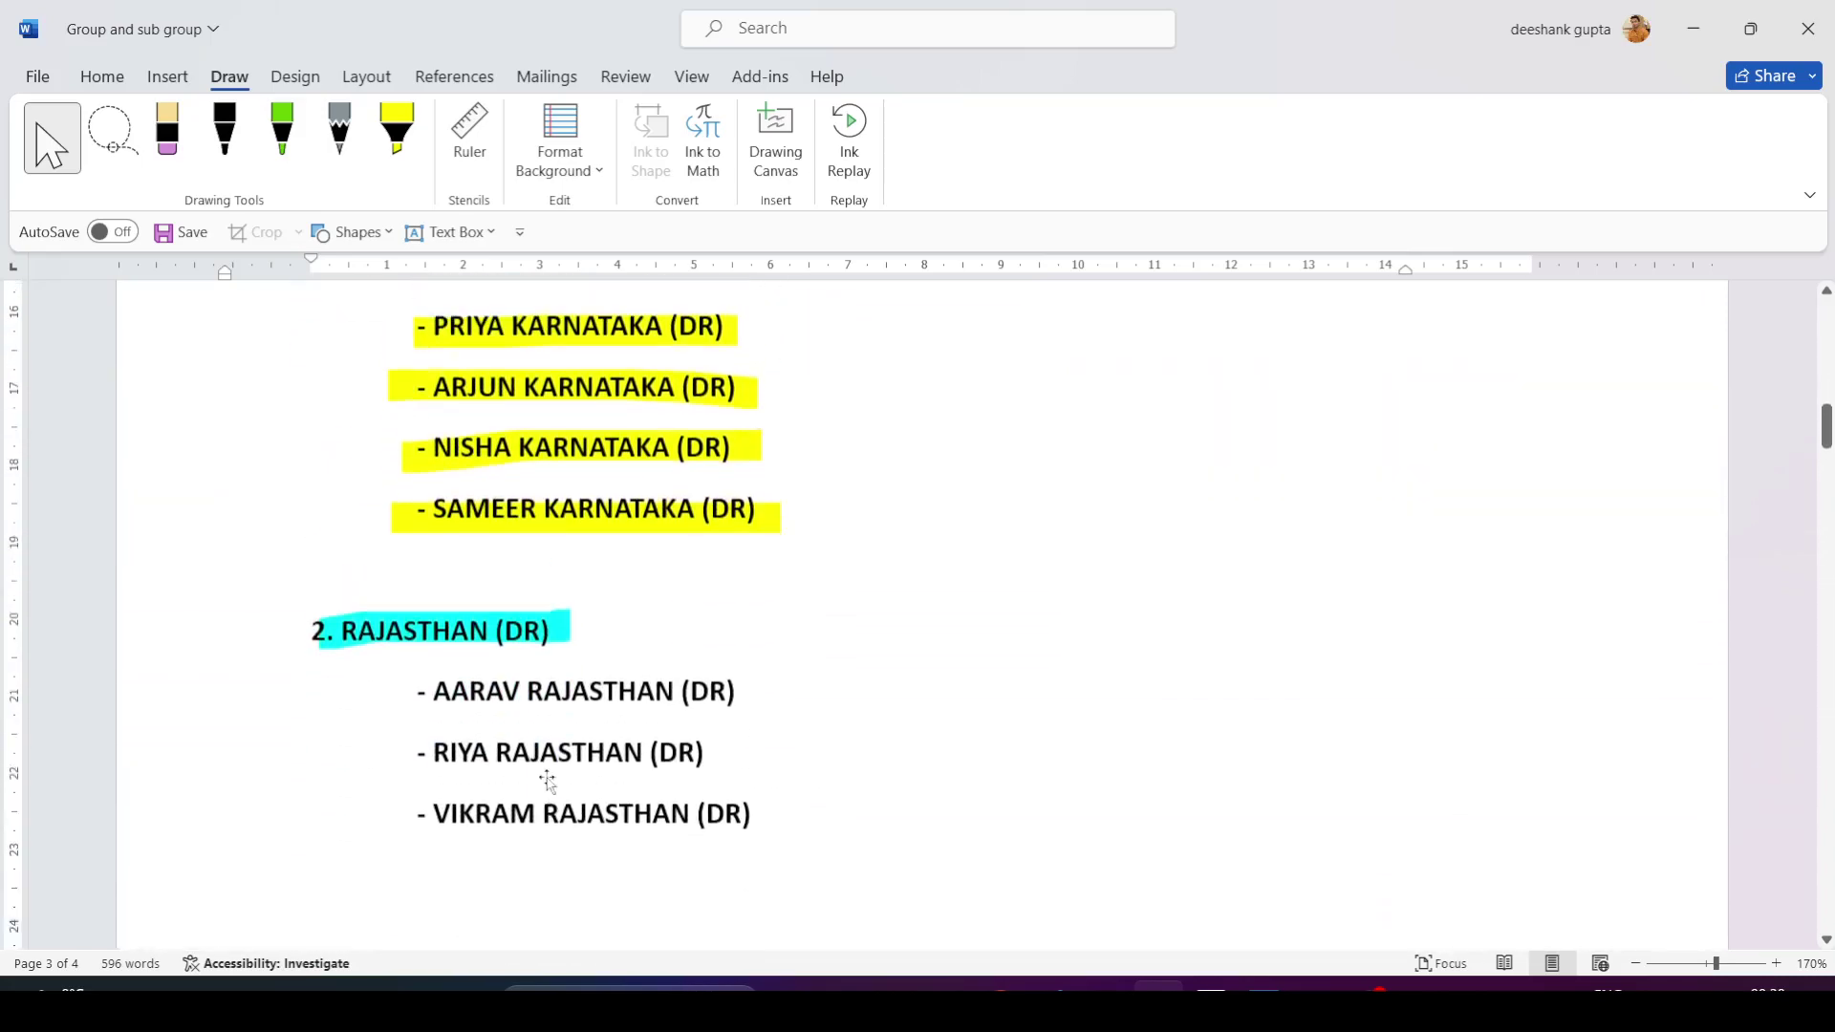
scroll(549, 778, up, 2)
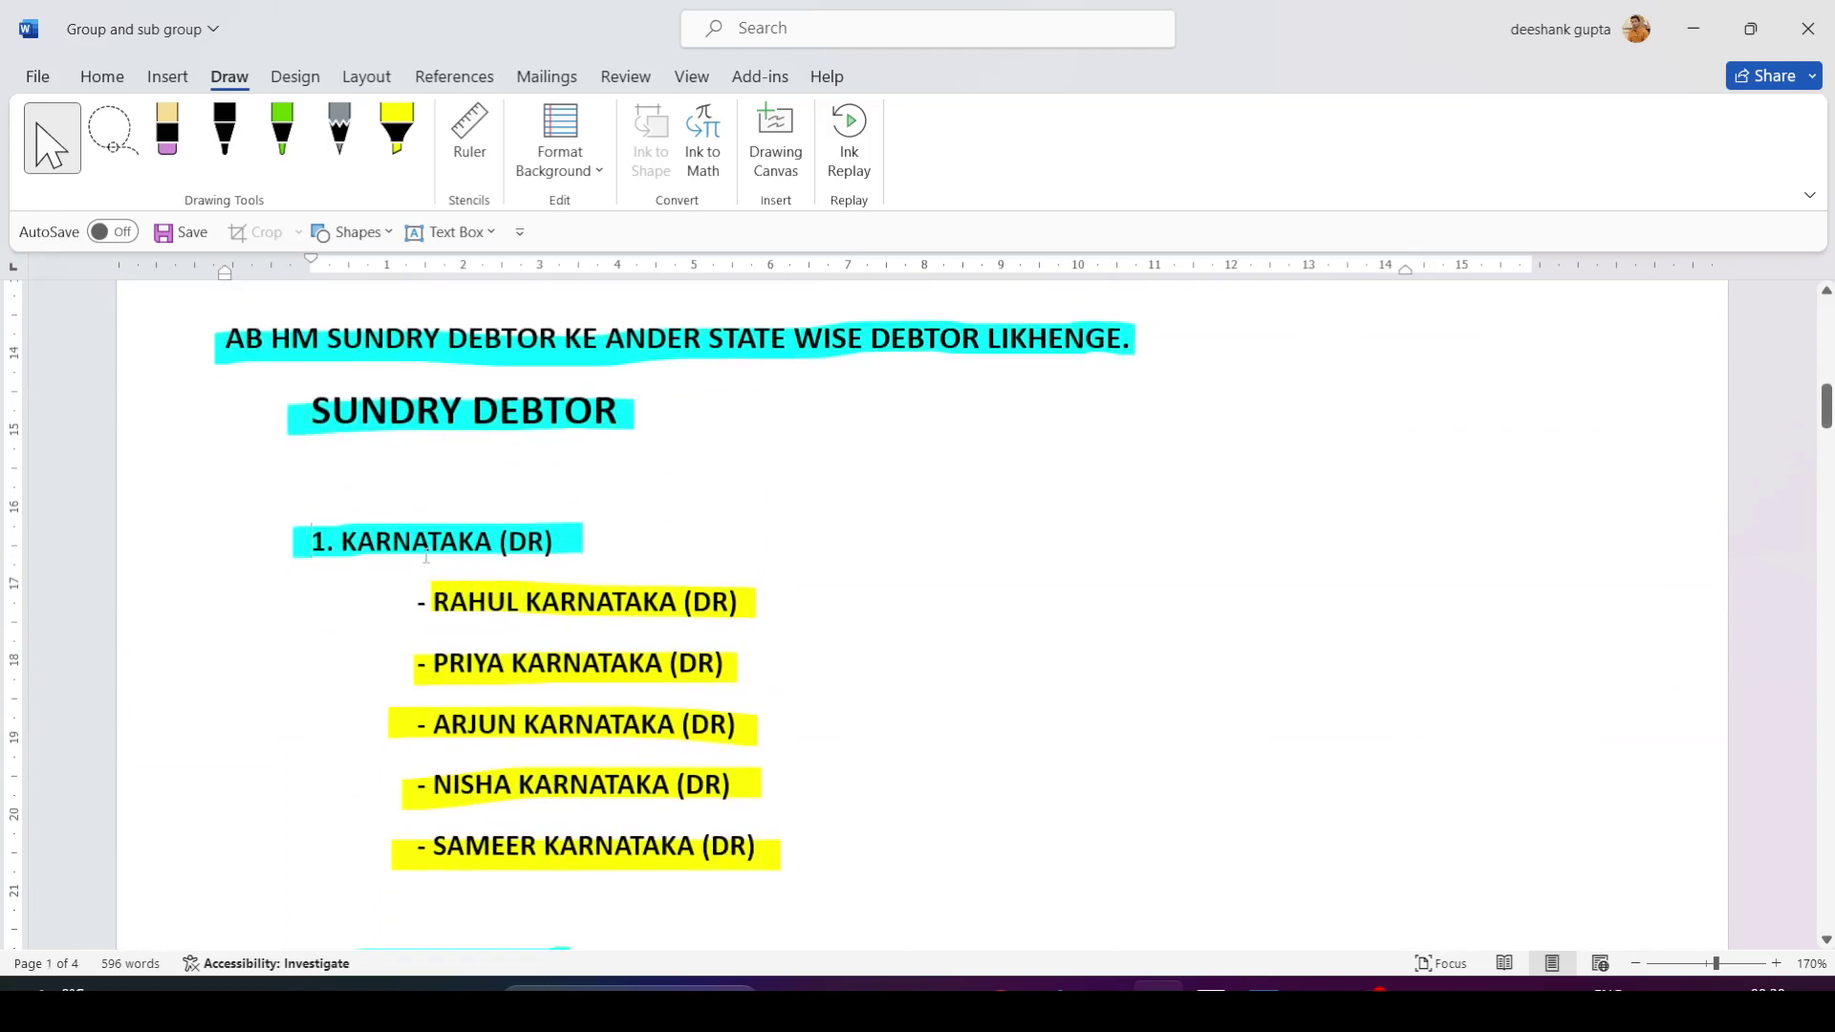
key(alt+Tab)
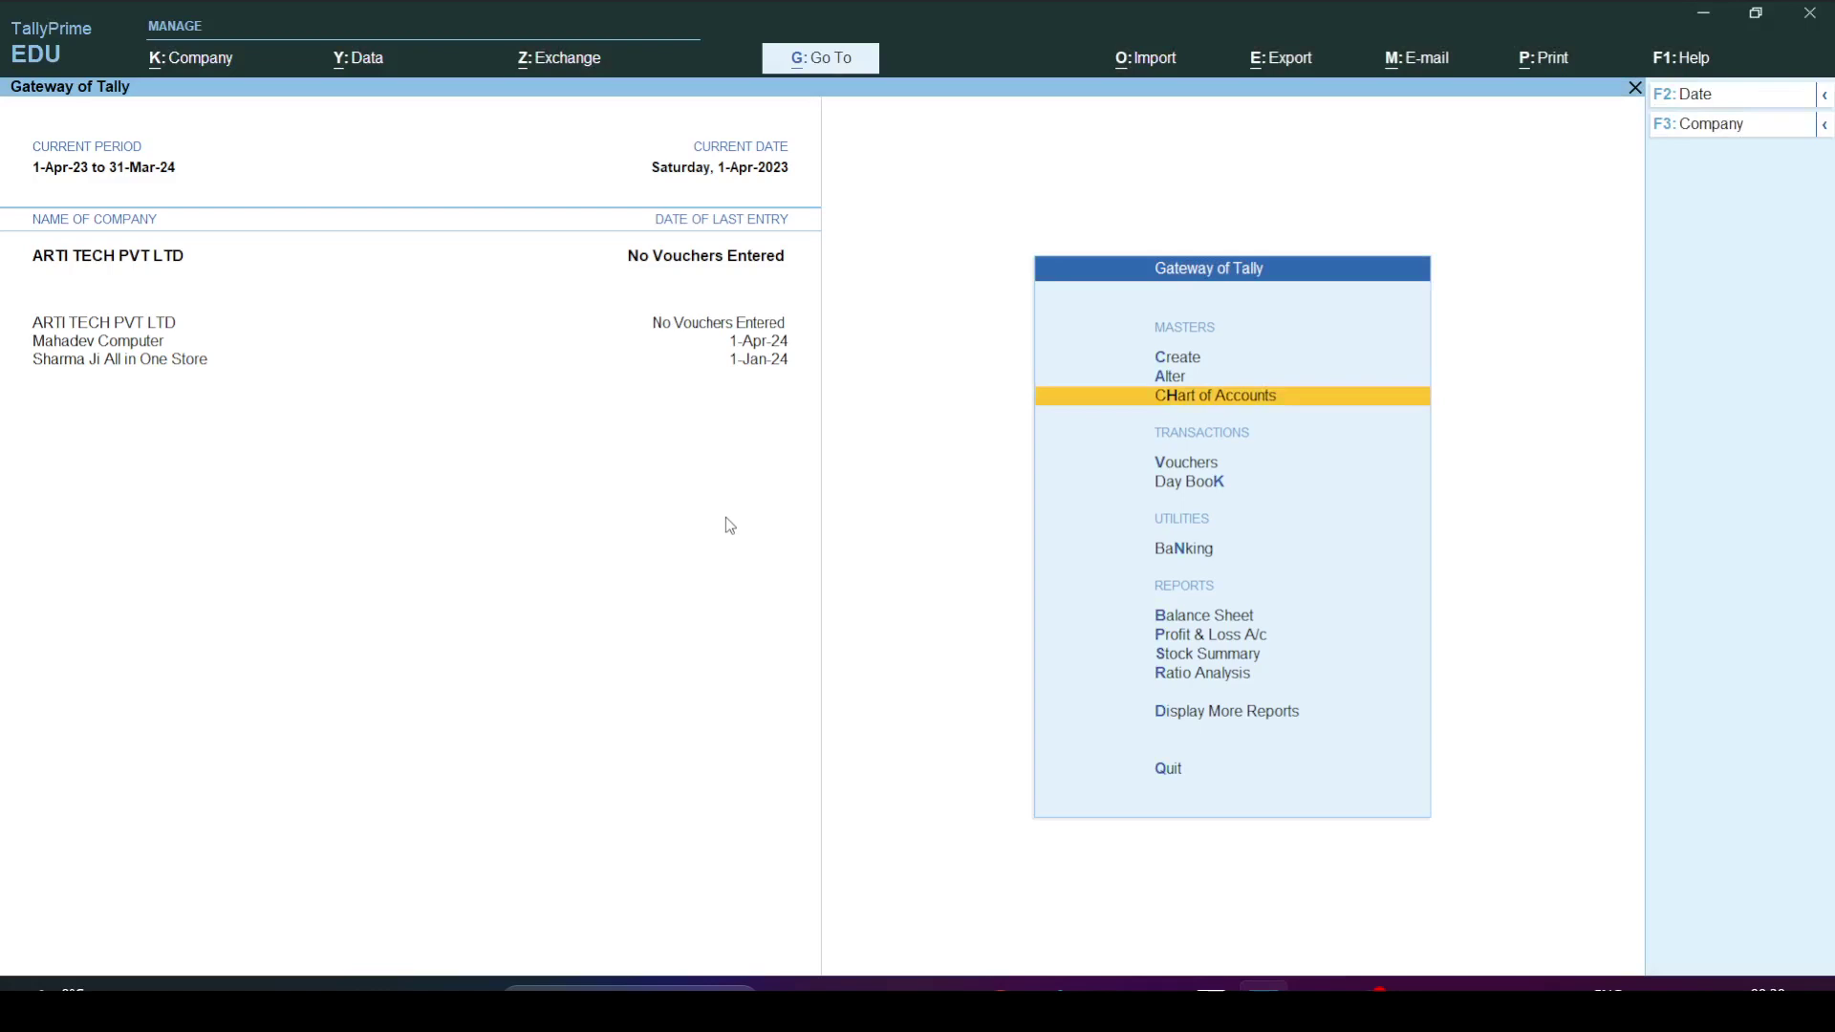
key(Up)
key(Up)
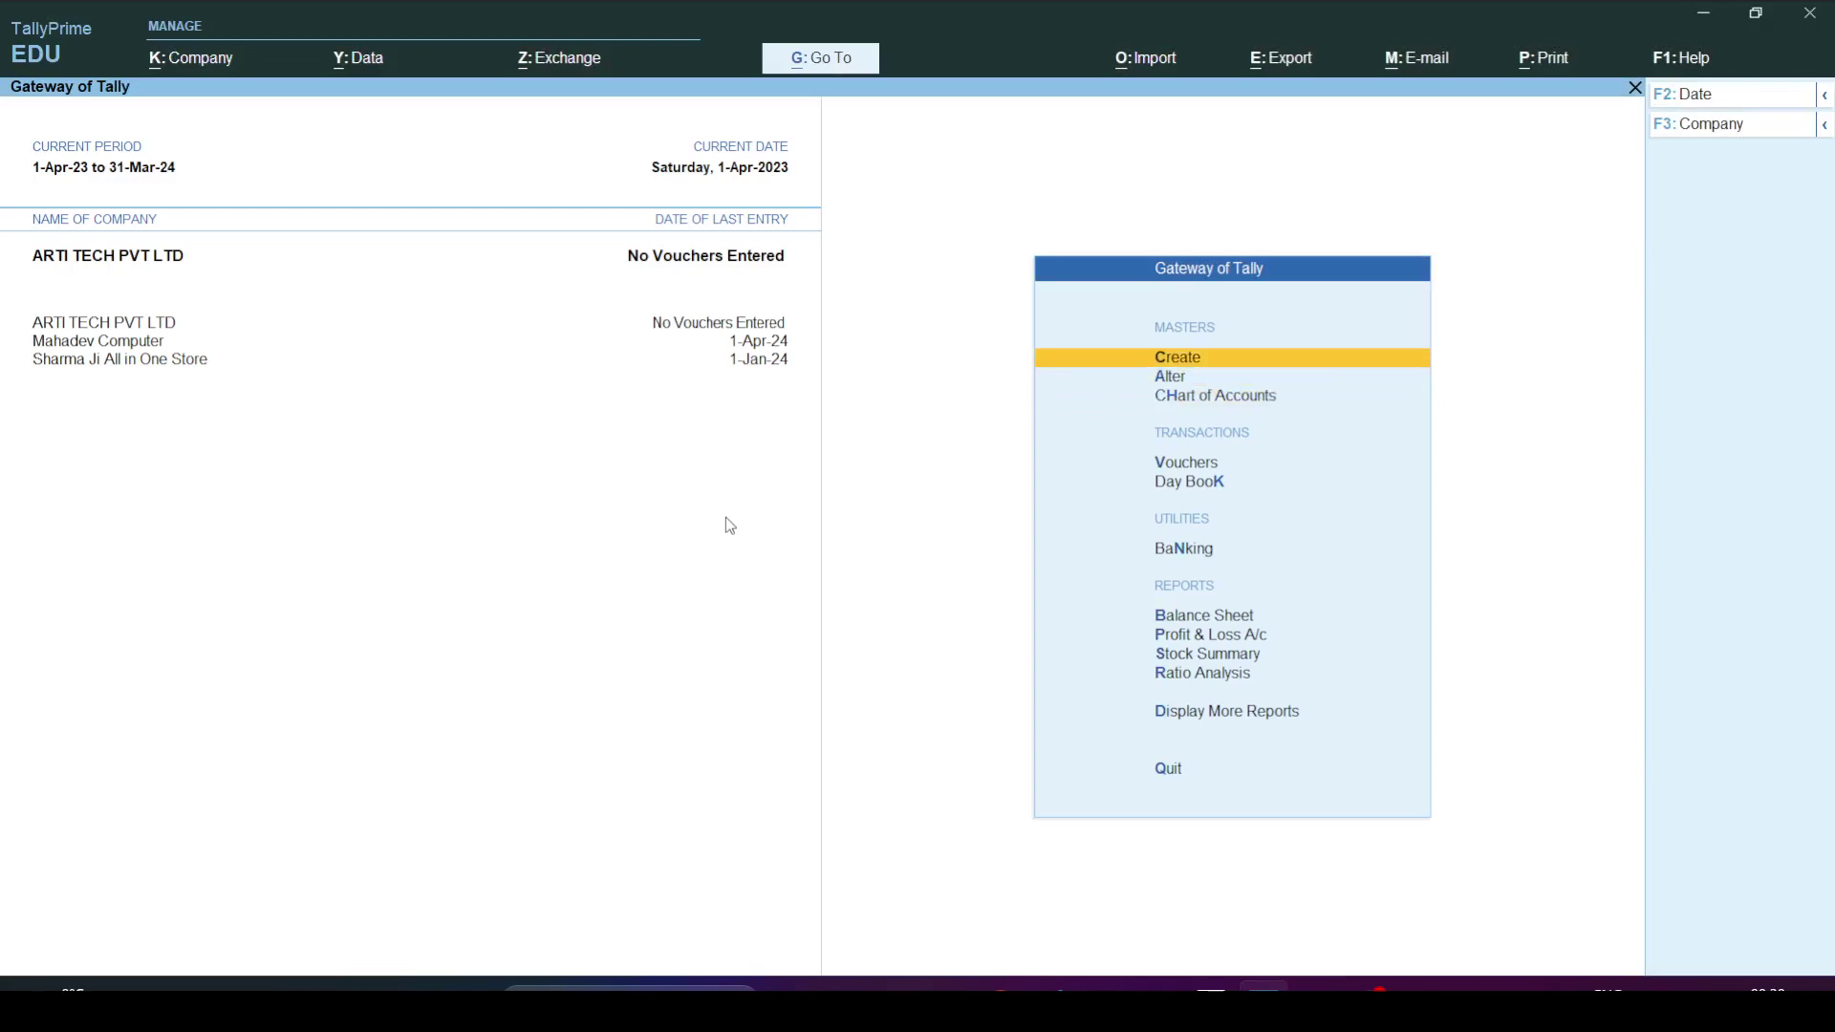
key(Return)
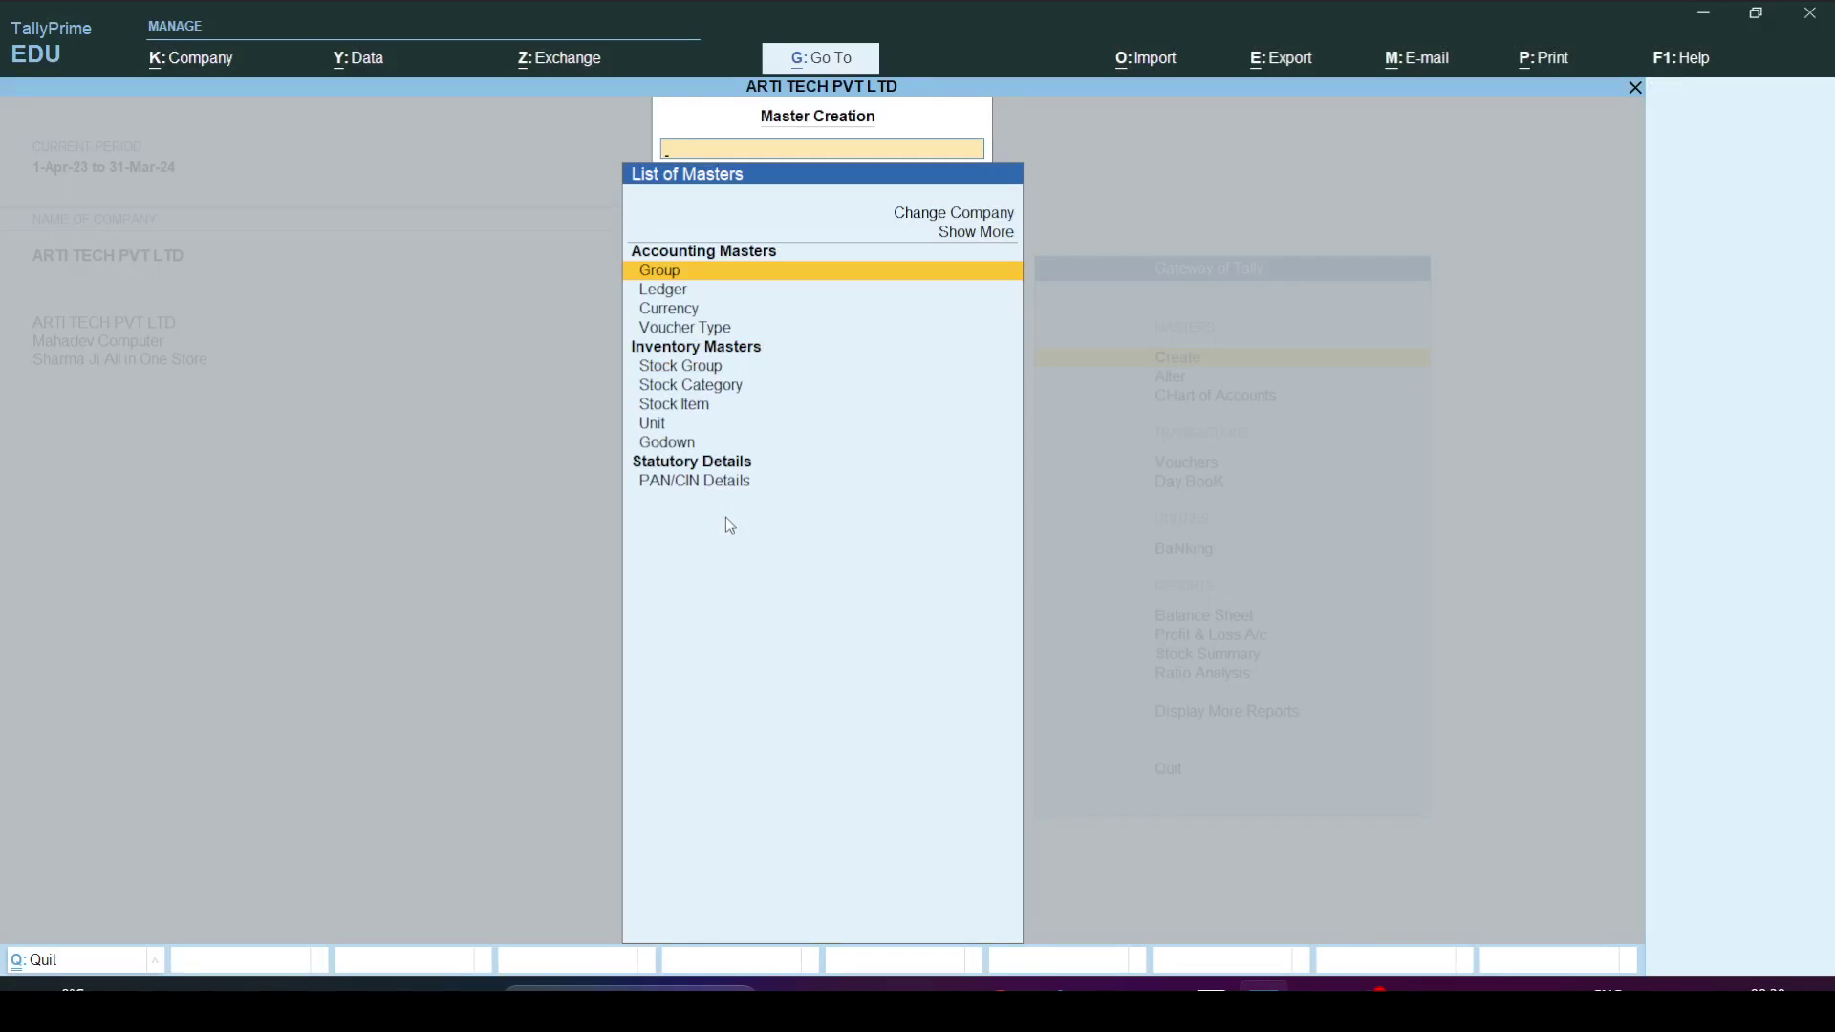
key(Return)
text(Karnataka)
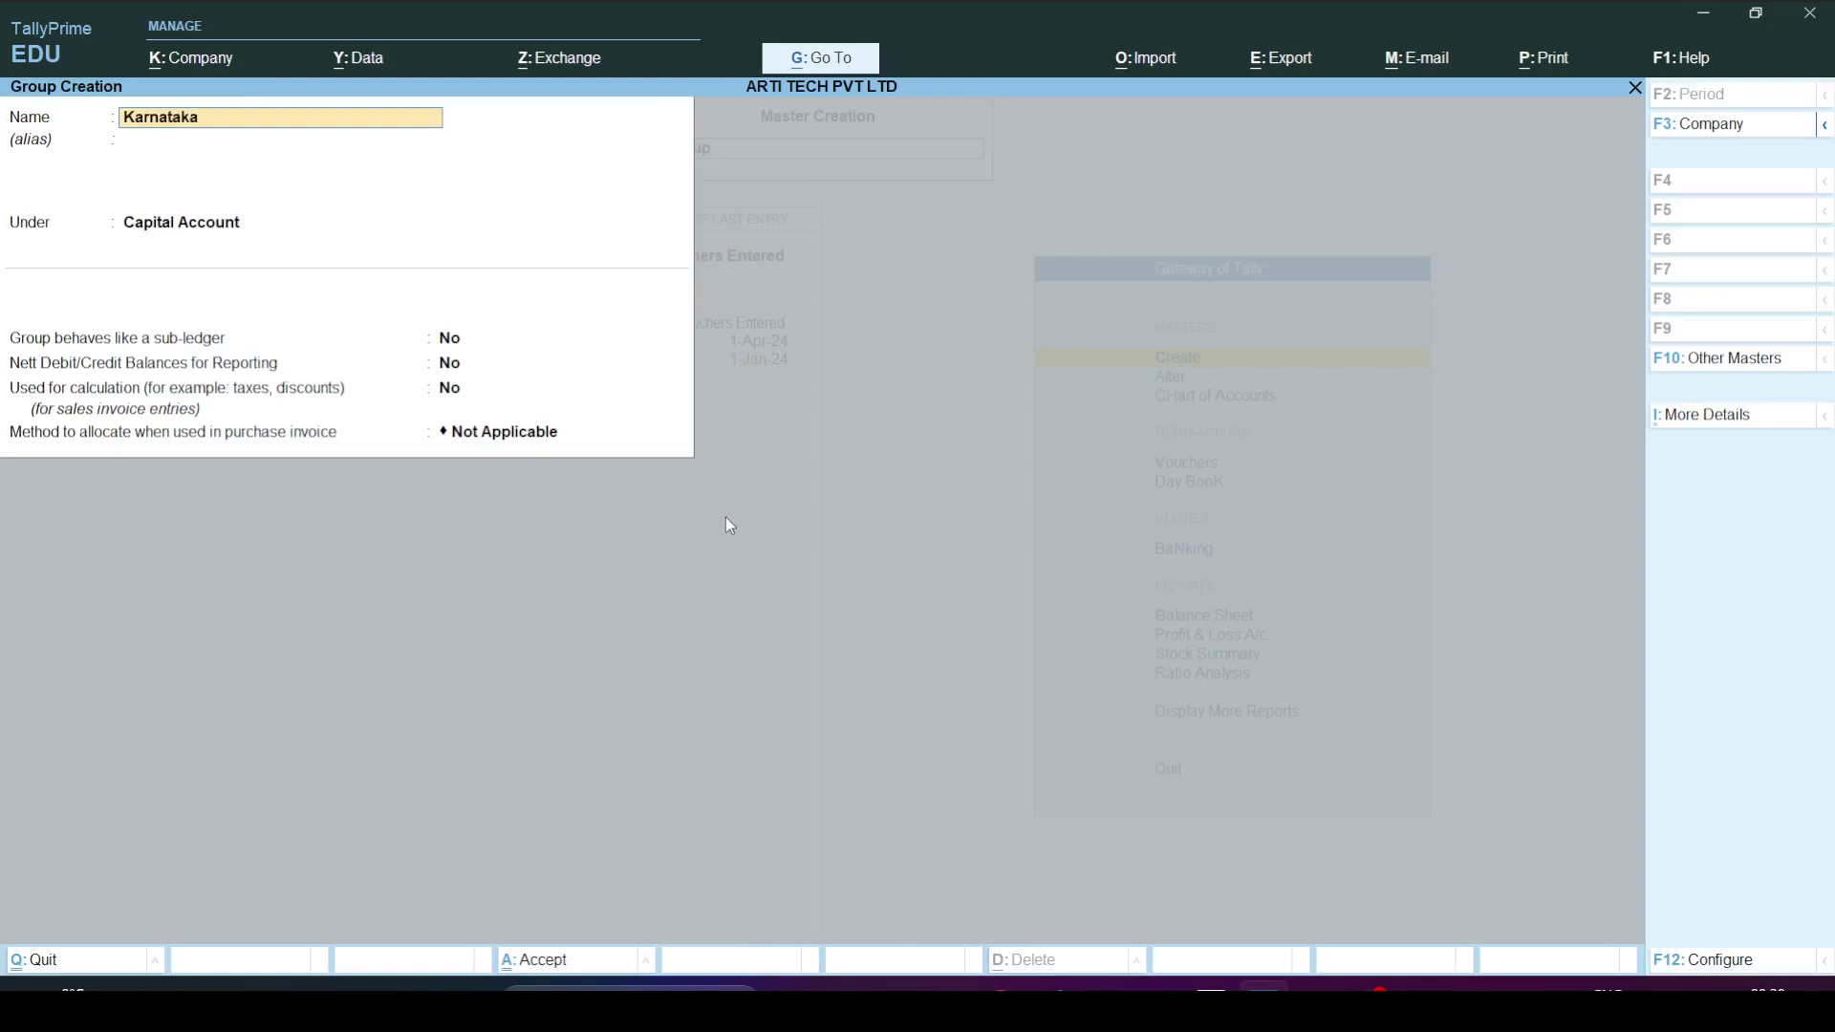
text( Dr)
key(Return)
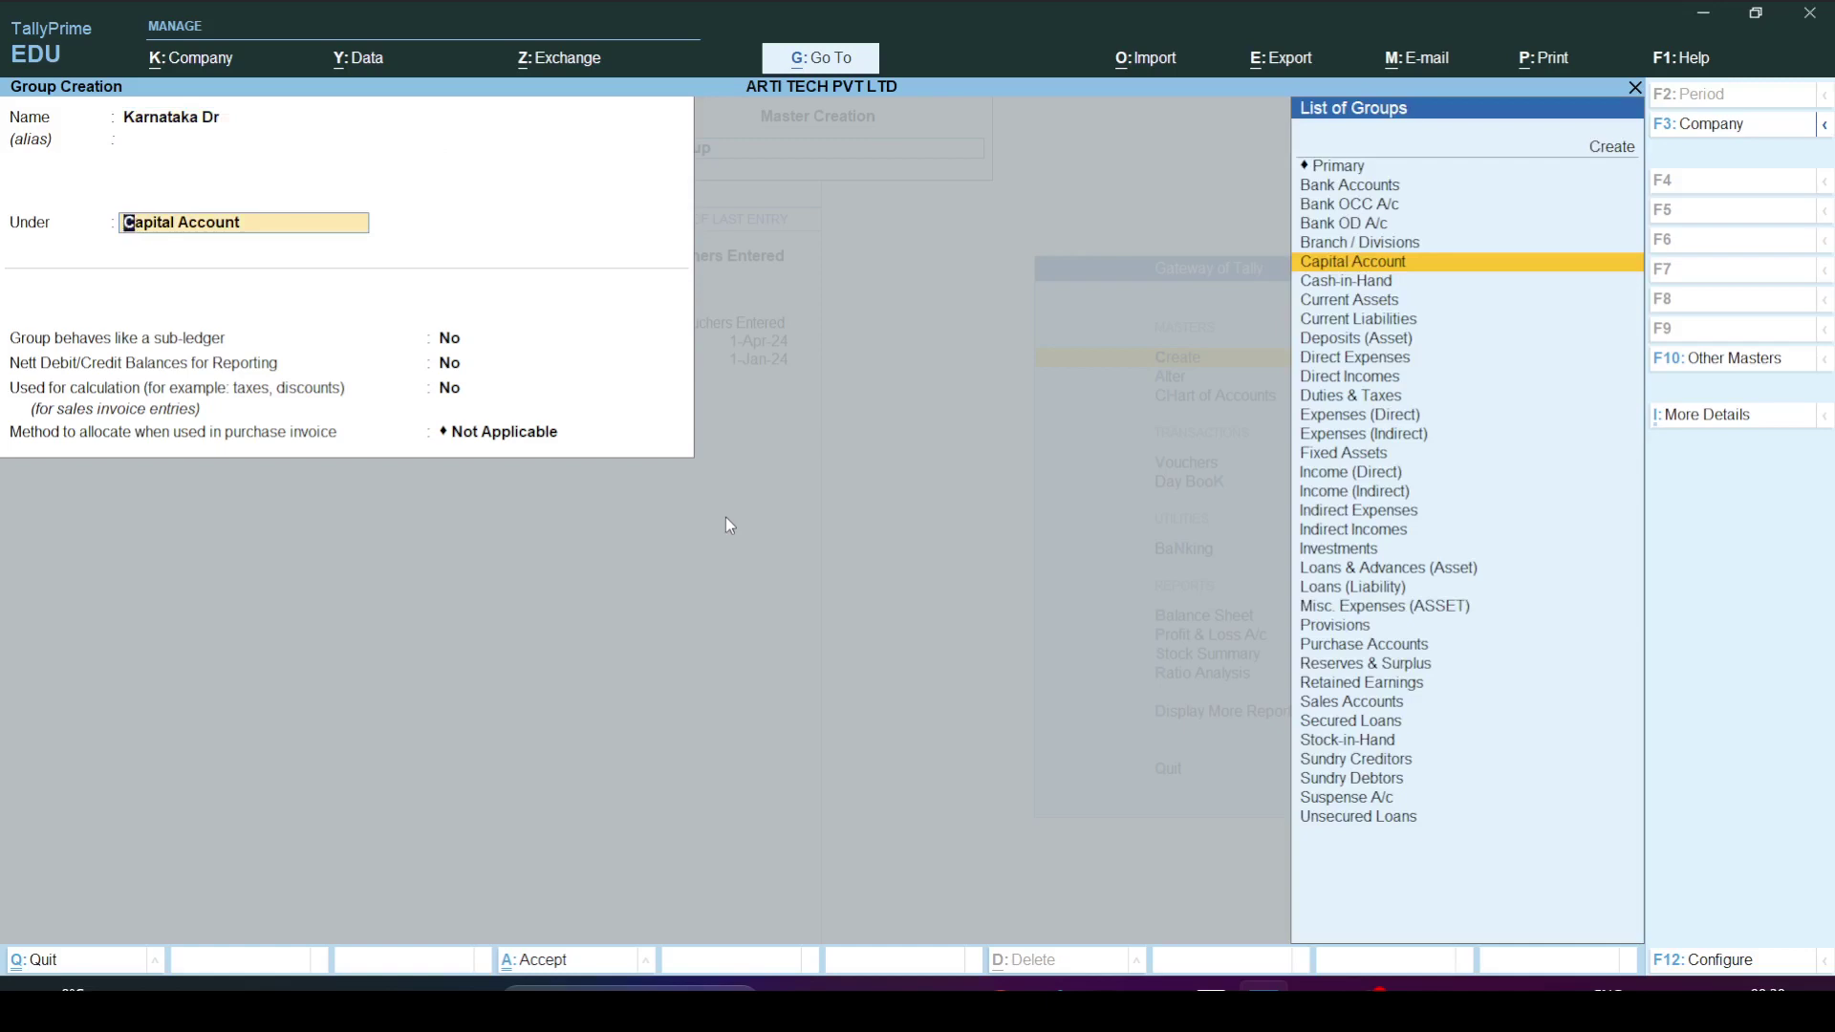
Place the Karnataka Dr group under Sundry Debtors, save it and return to the Gateway of Tally.
text(Sun)
key(Down)
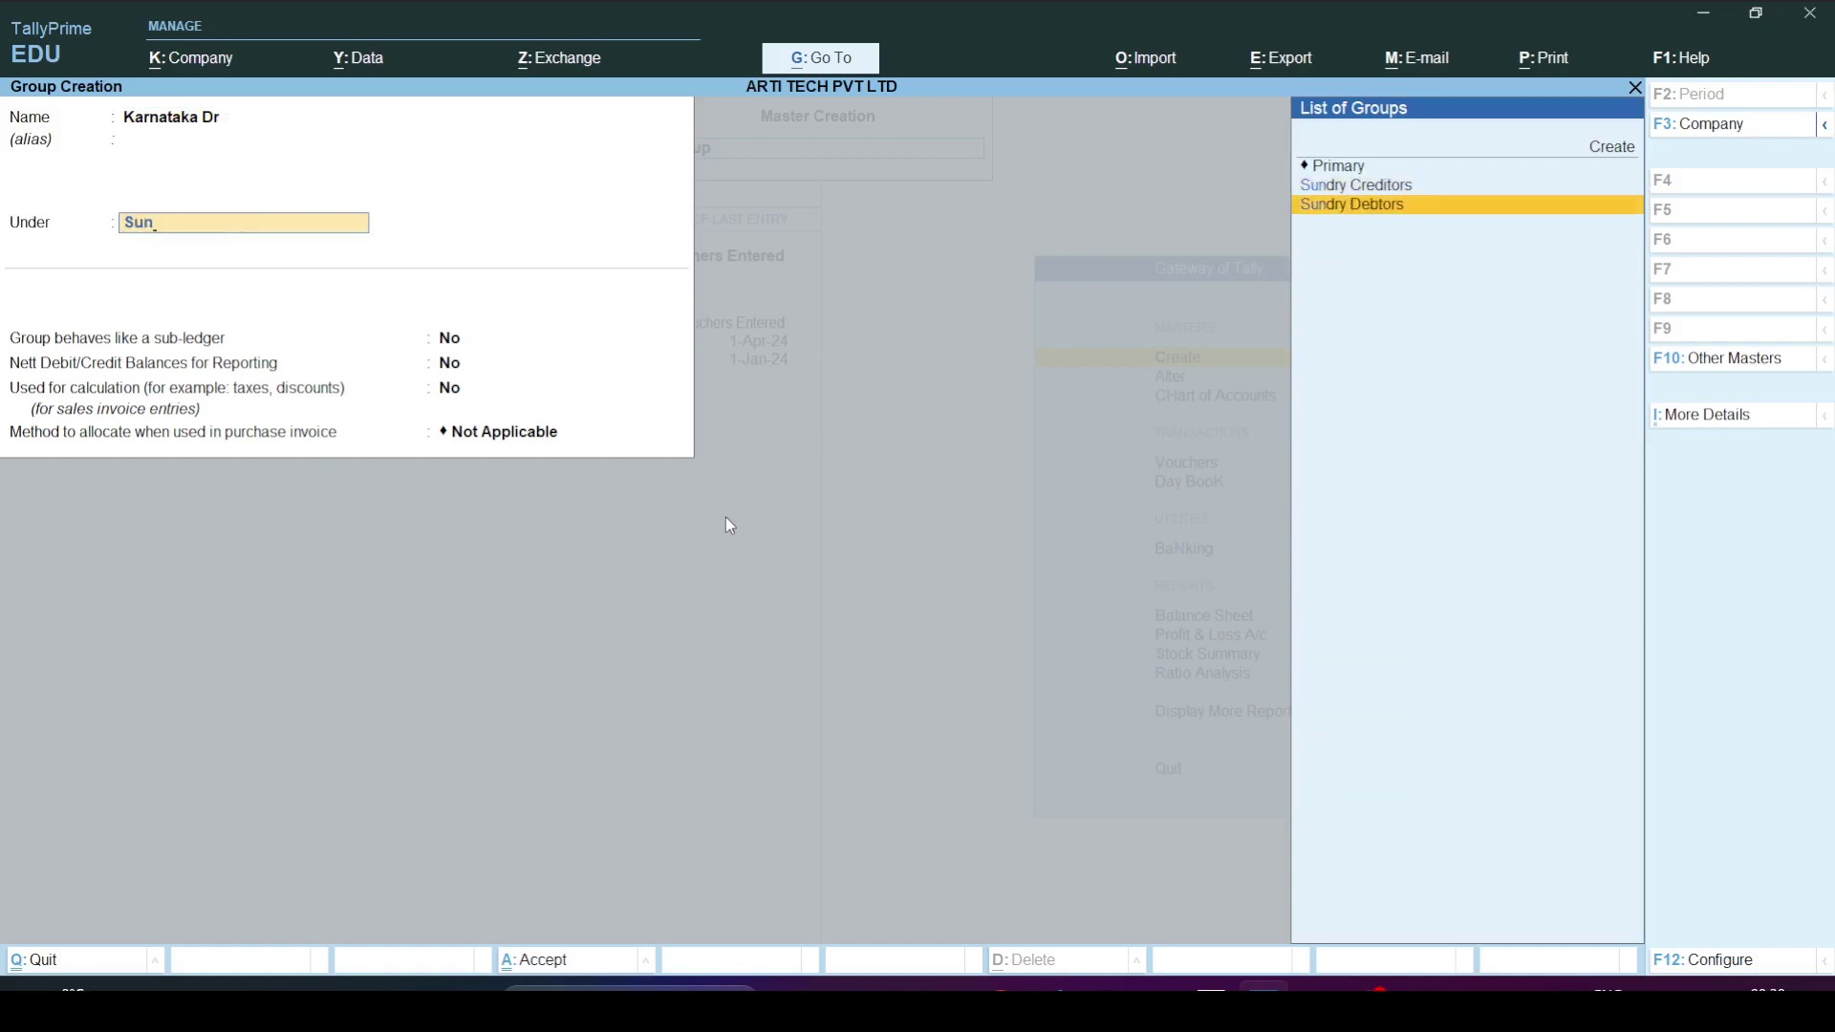
key(Return)
key(ctrl)
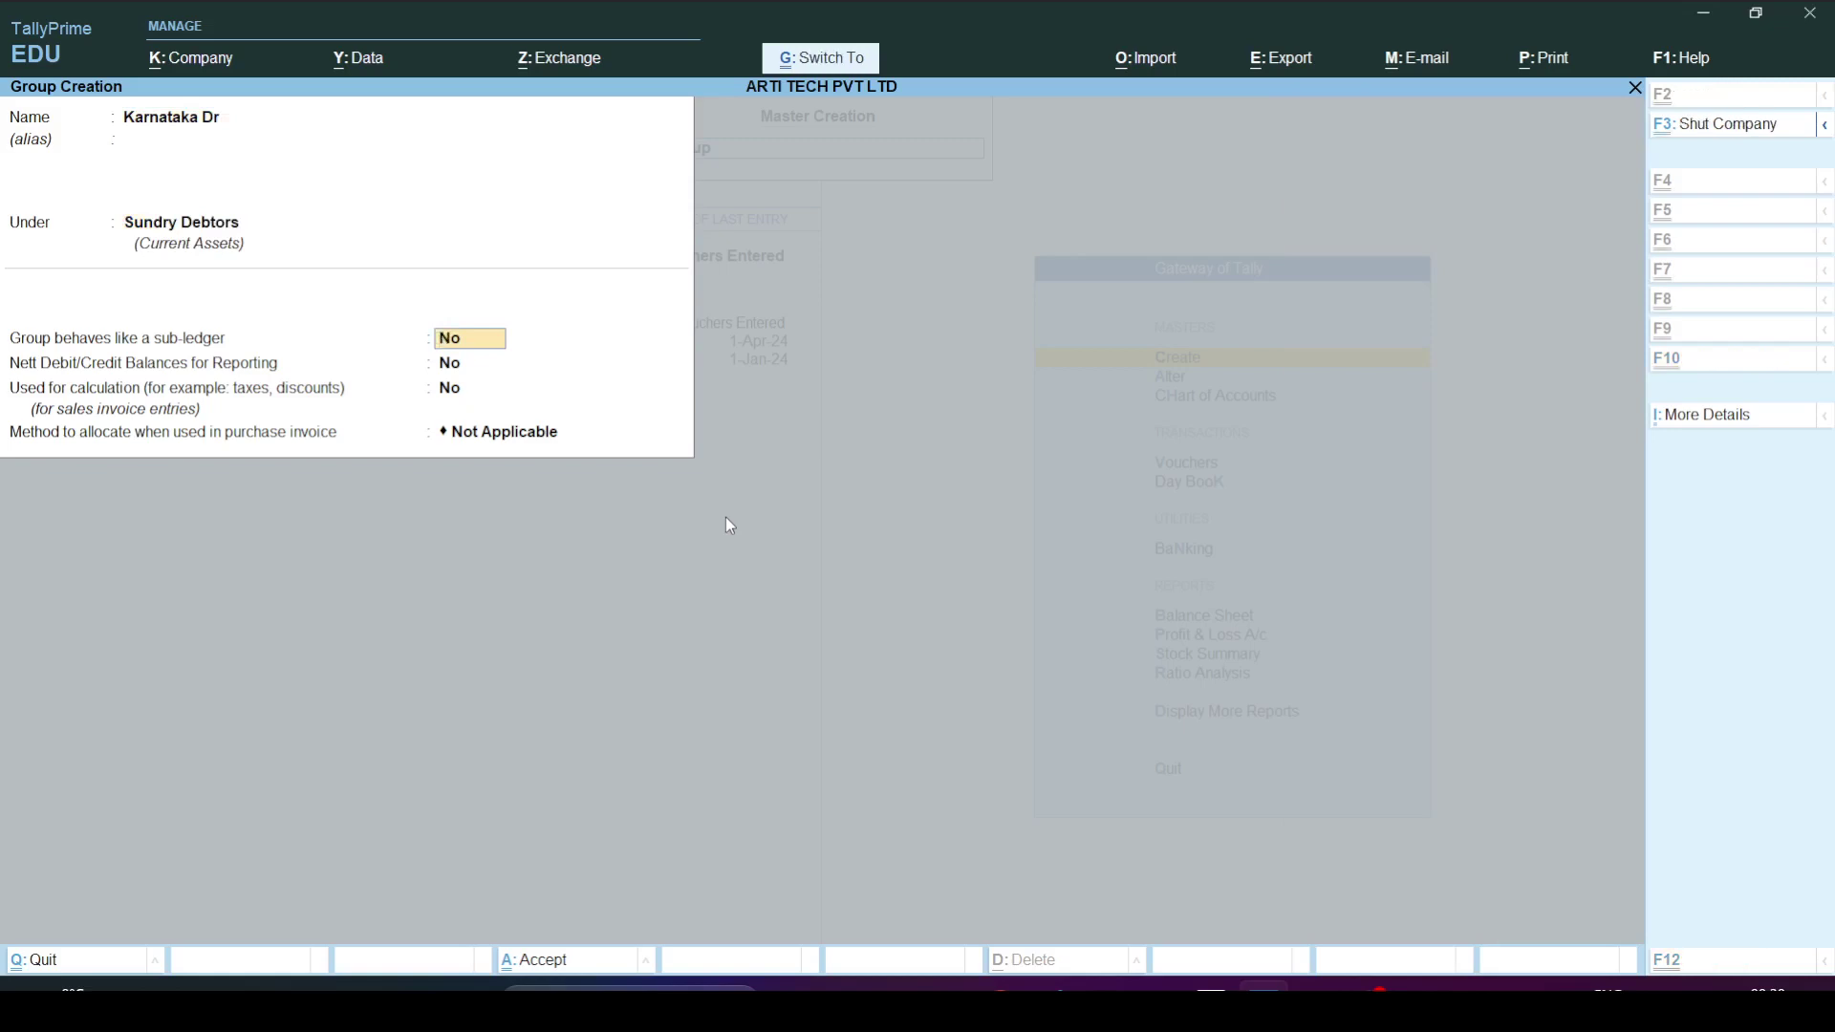
key(ctrl+a)
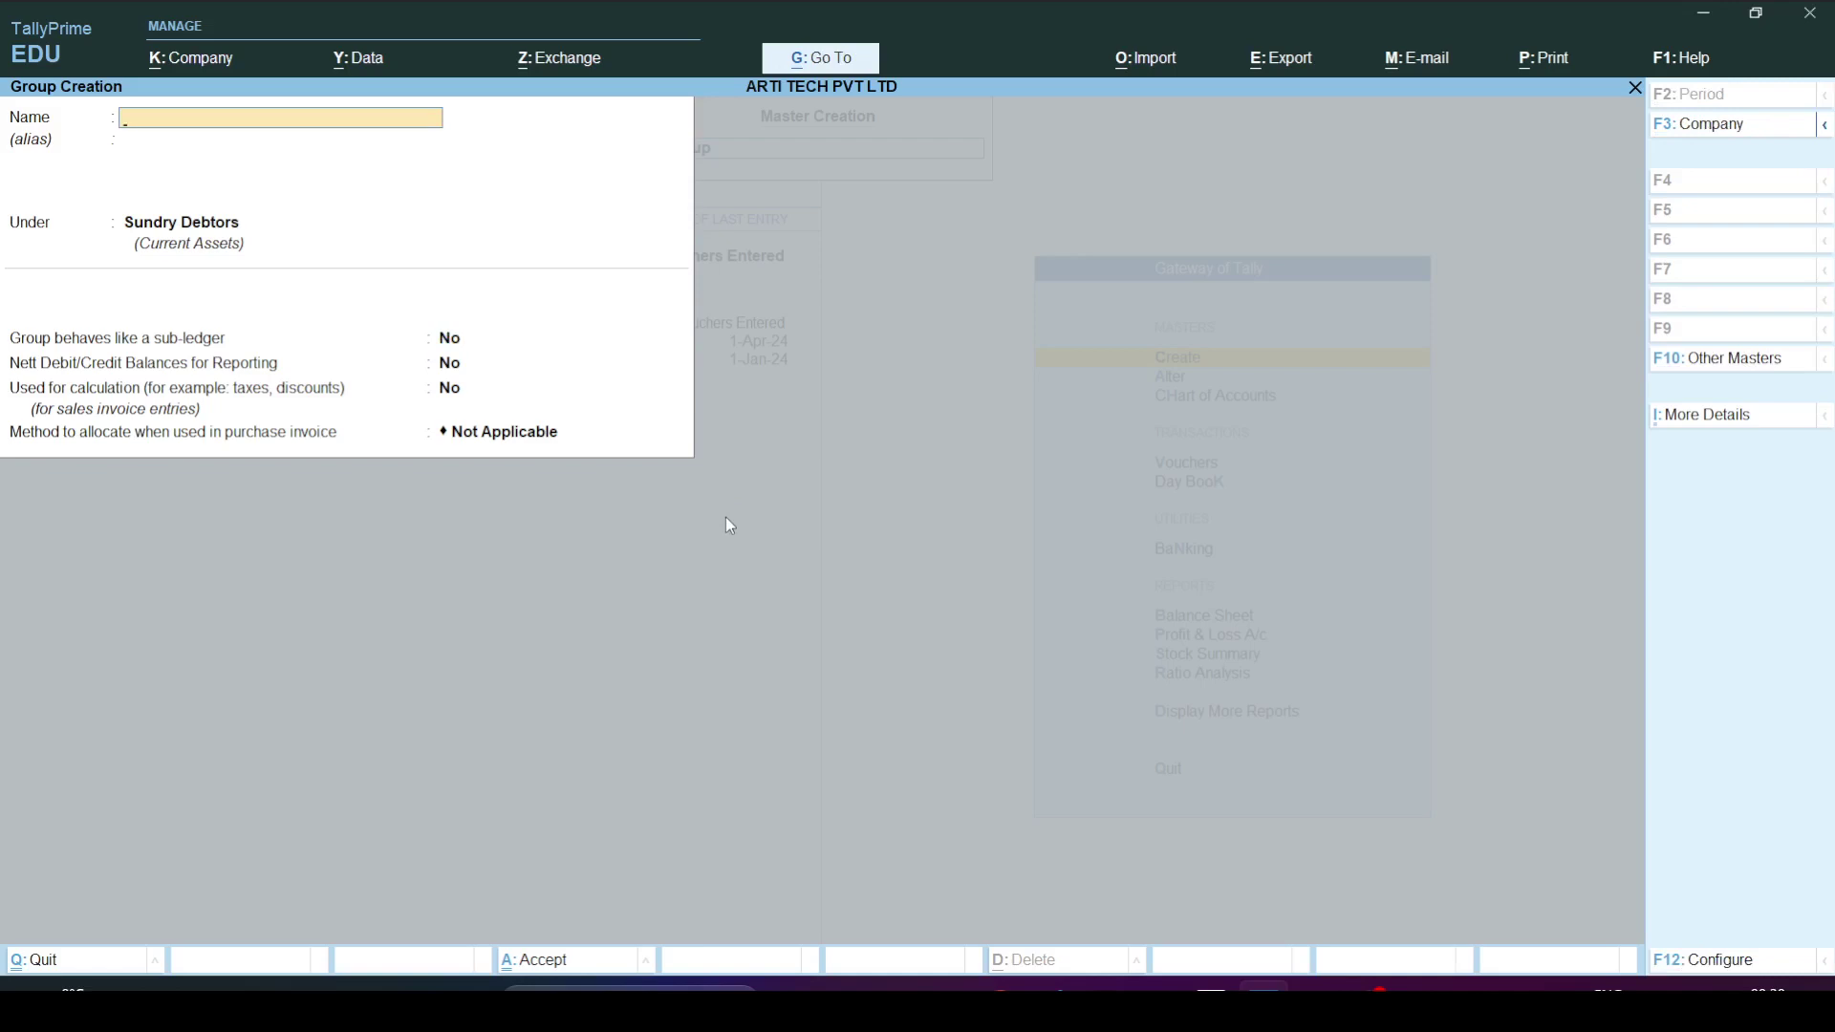
key(Escape)
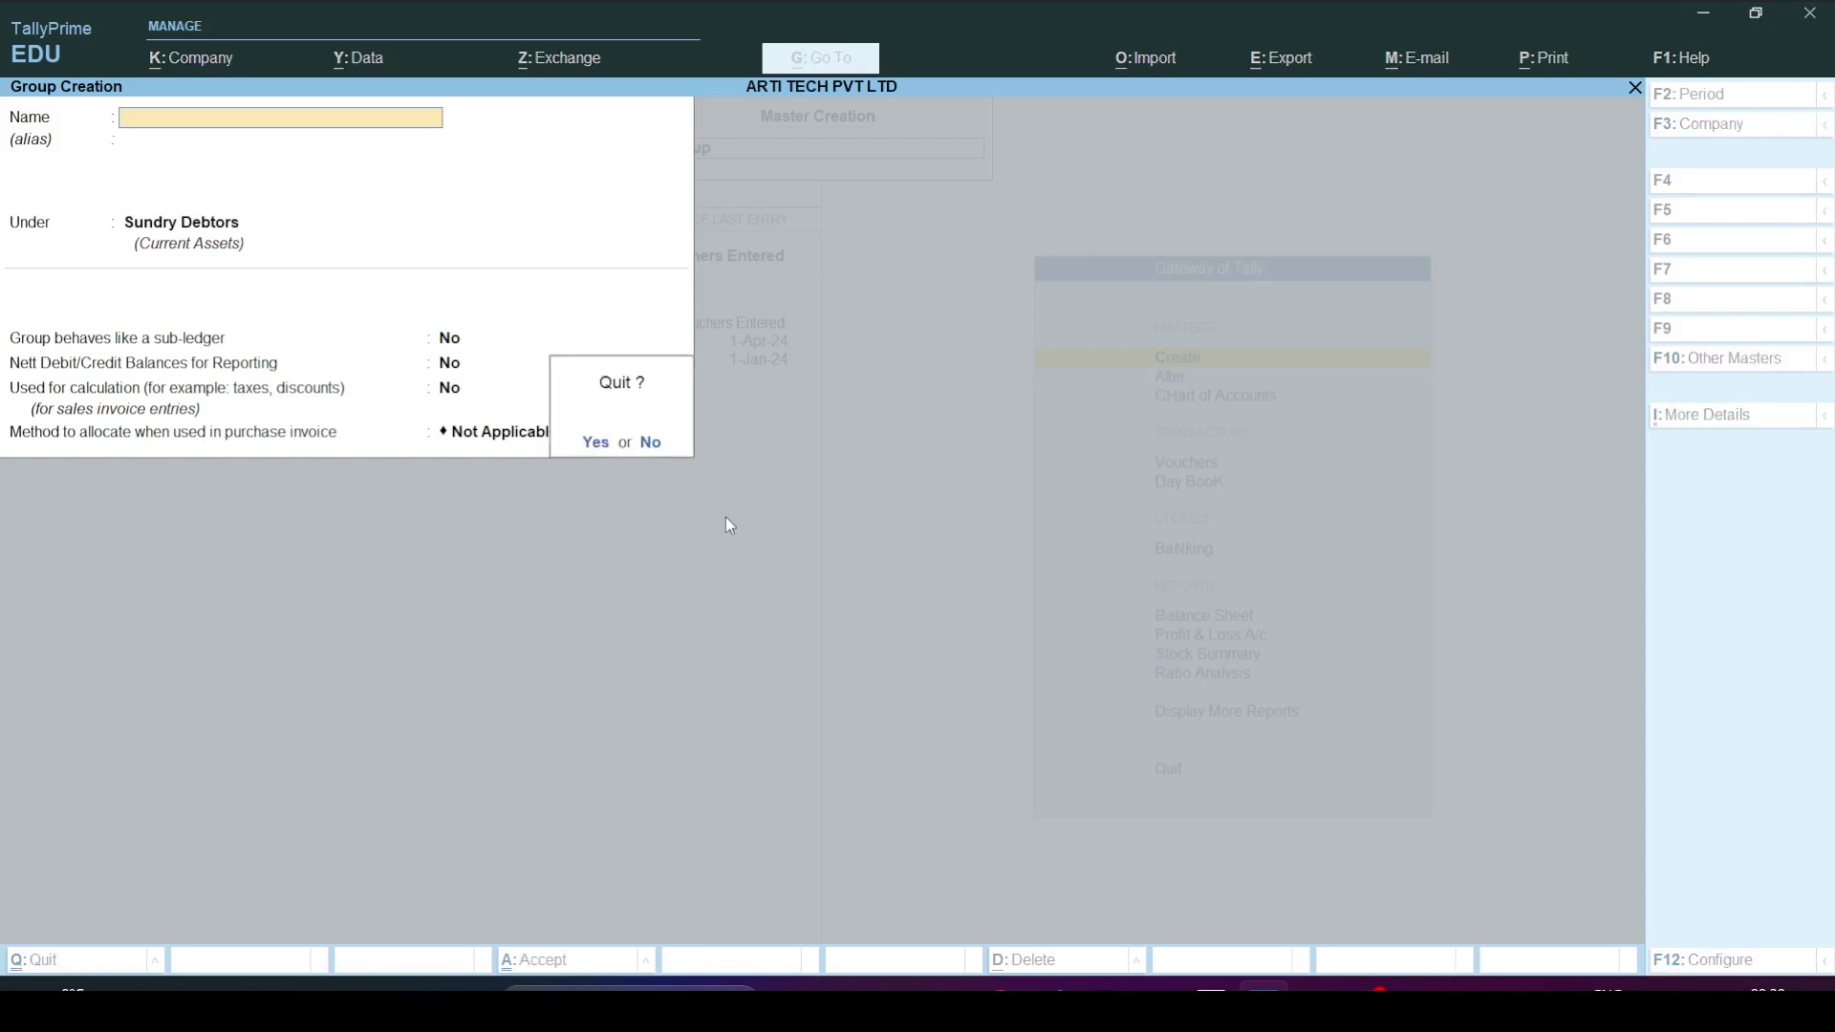
key(y)
key(Escape)
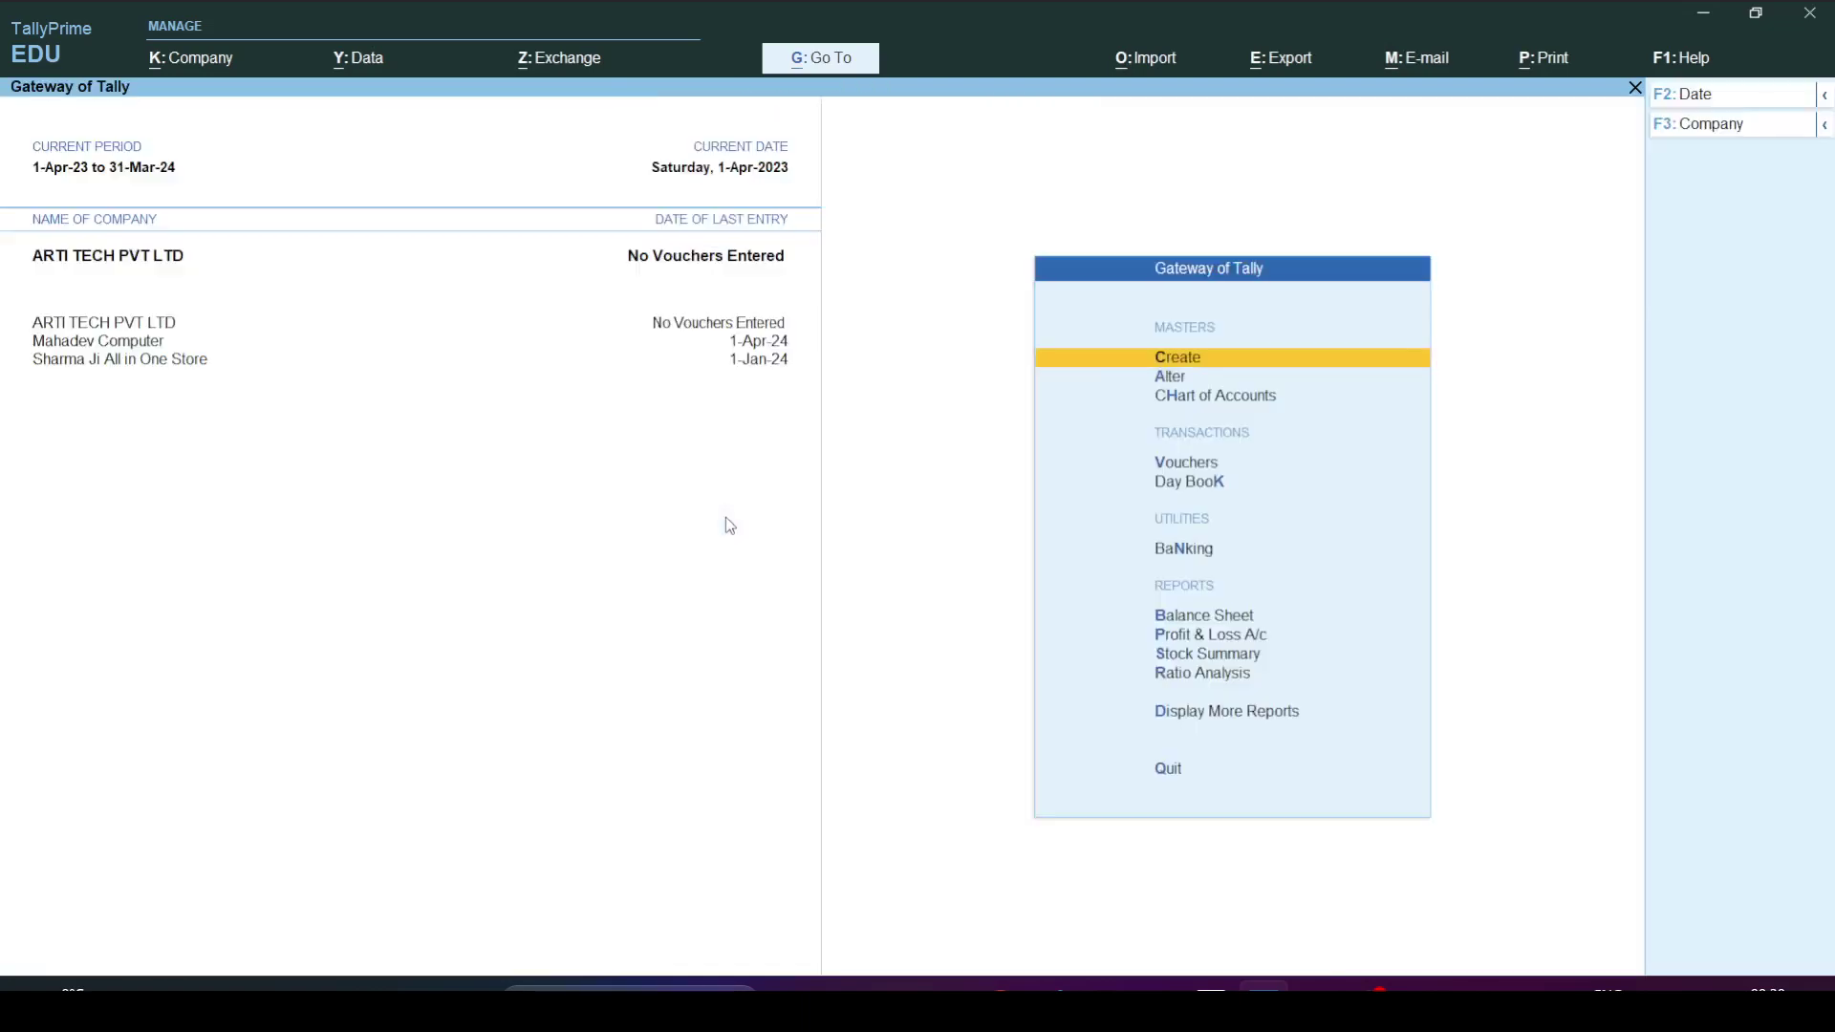
Create a group named "Rajsthan Dr" under Sundry Debtors, taking the state from the second heading in the Word notes.
key(Return)
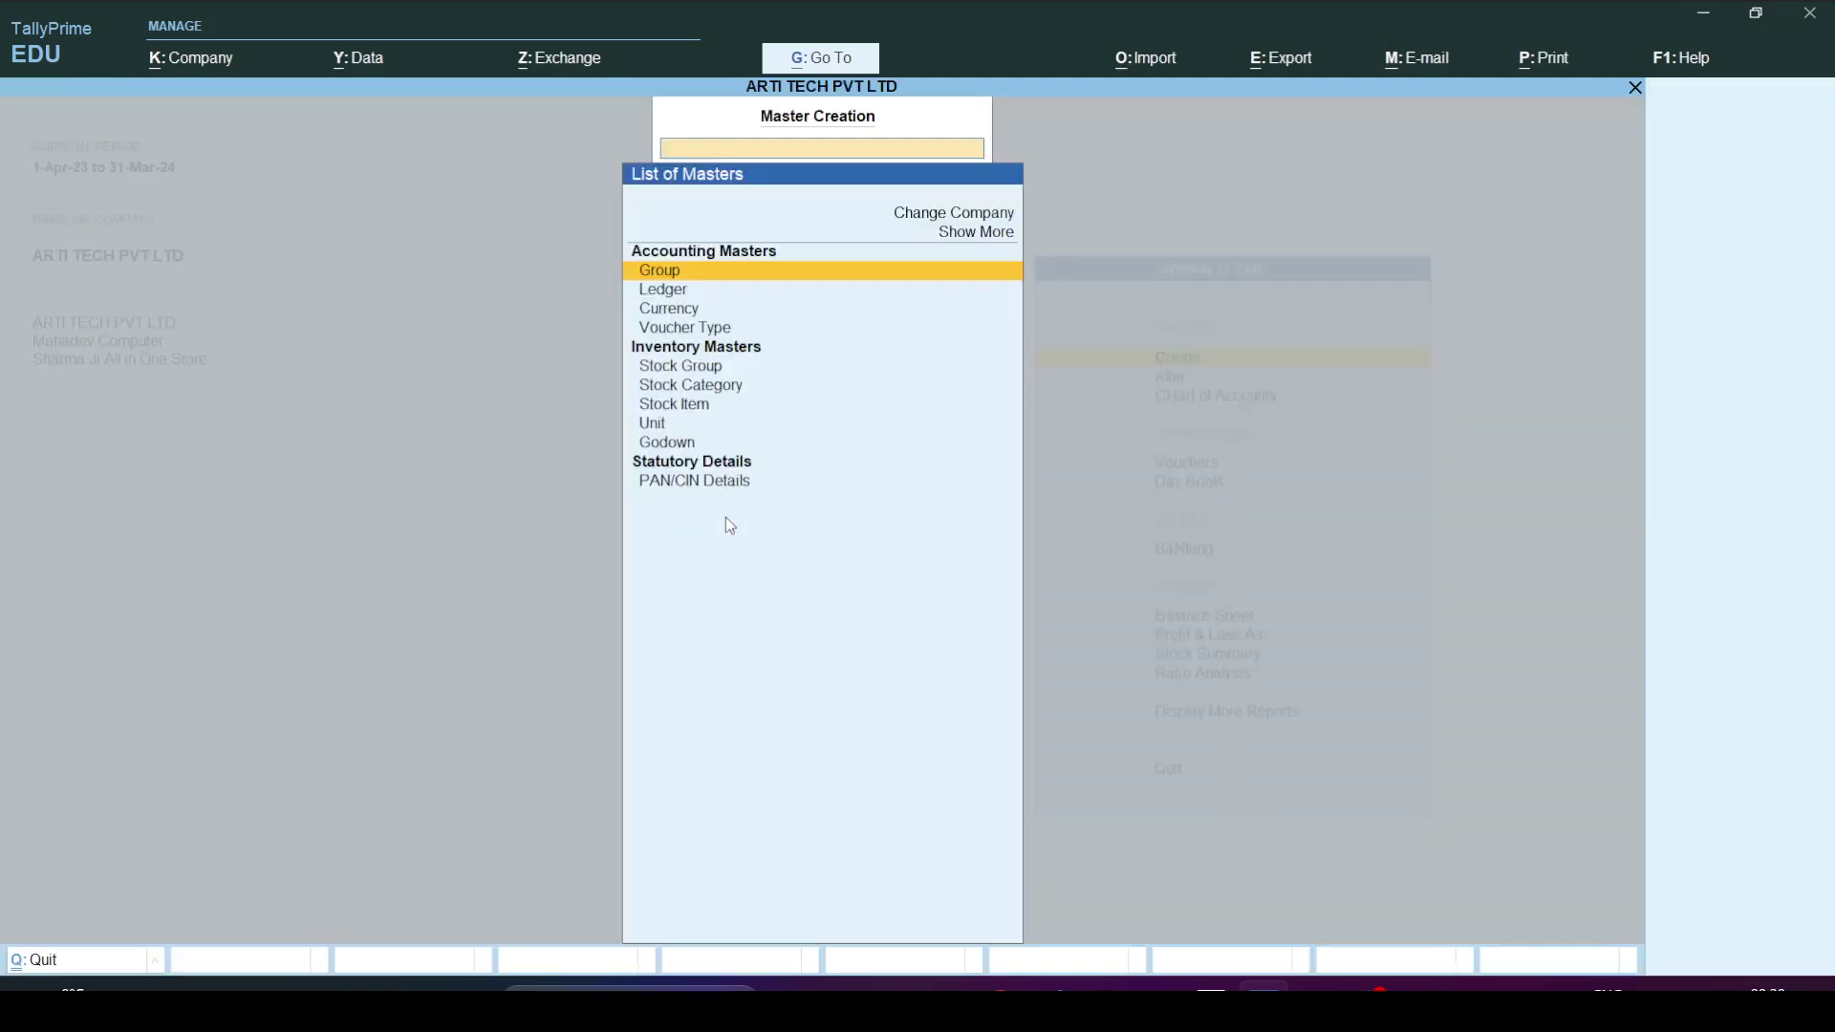
key(Return)
key(alt+Tab)
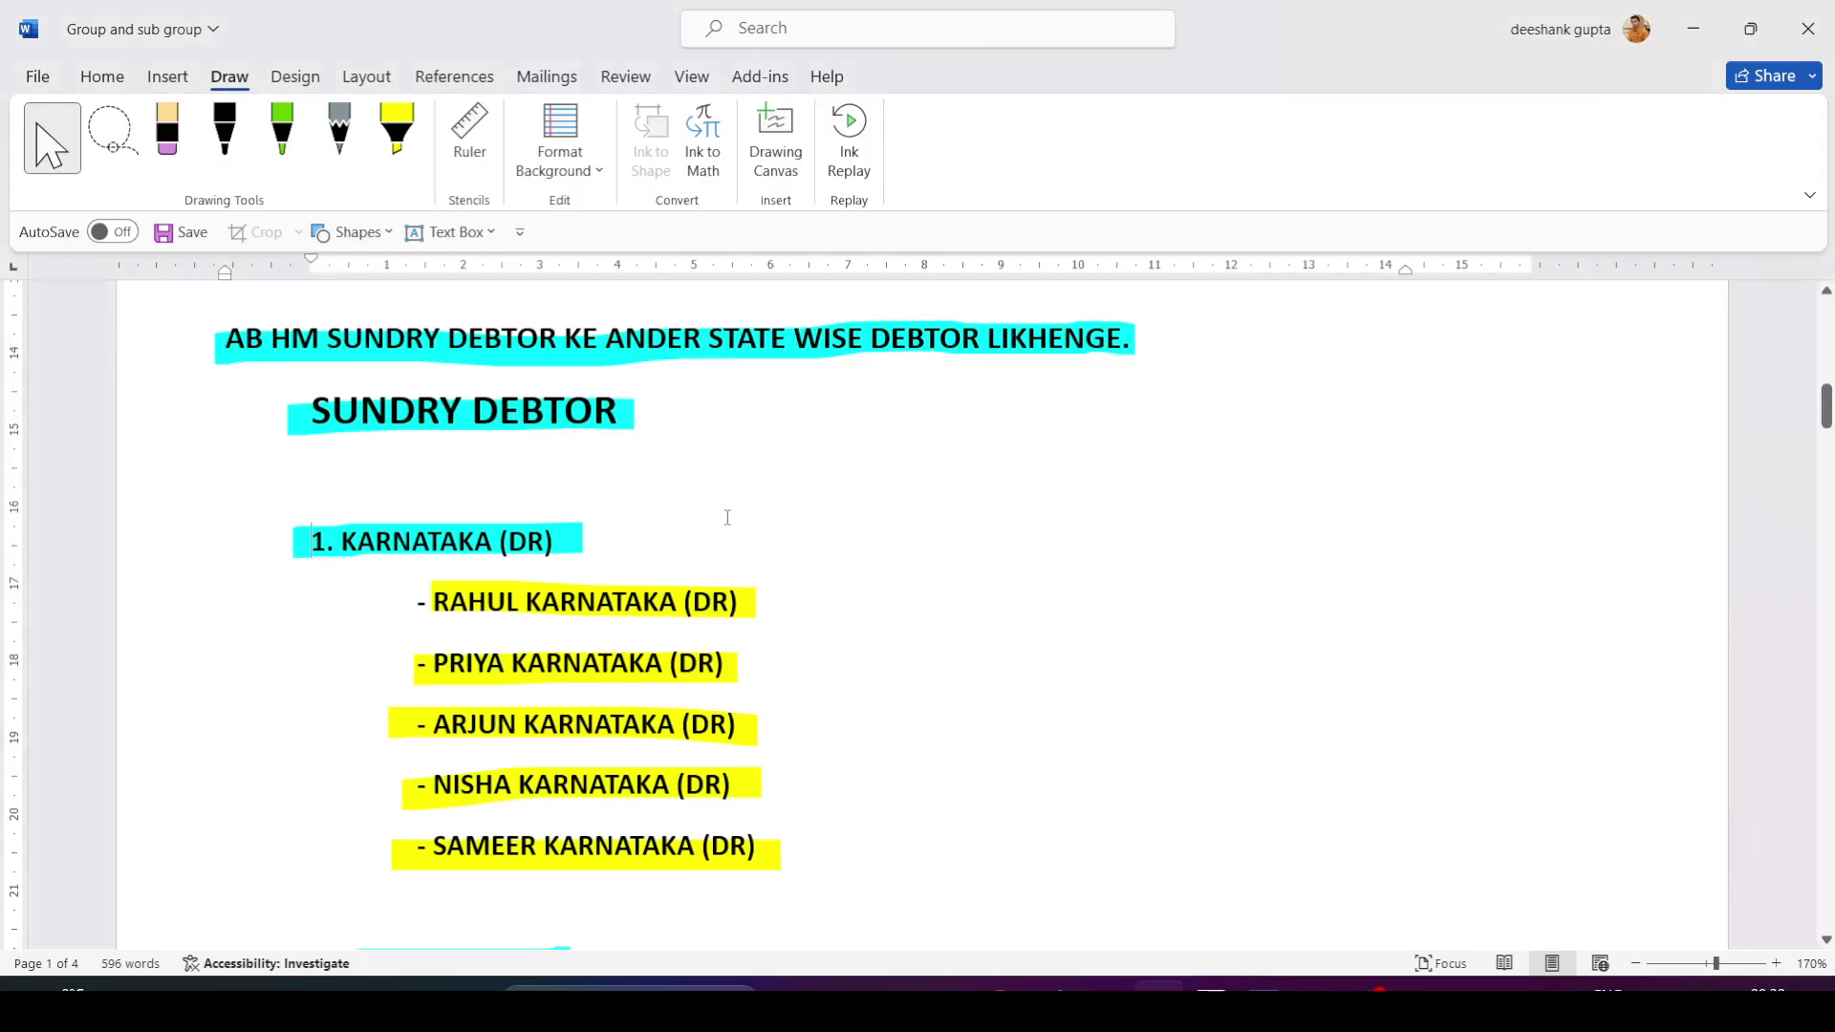
scroll(698, 612, down, 5)
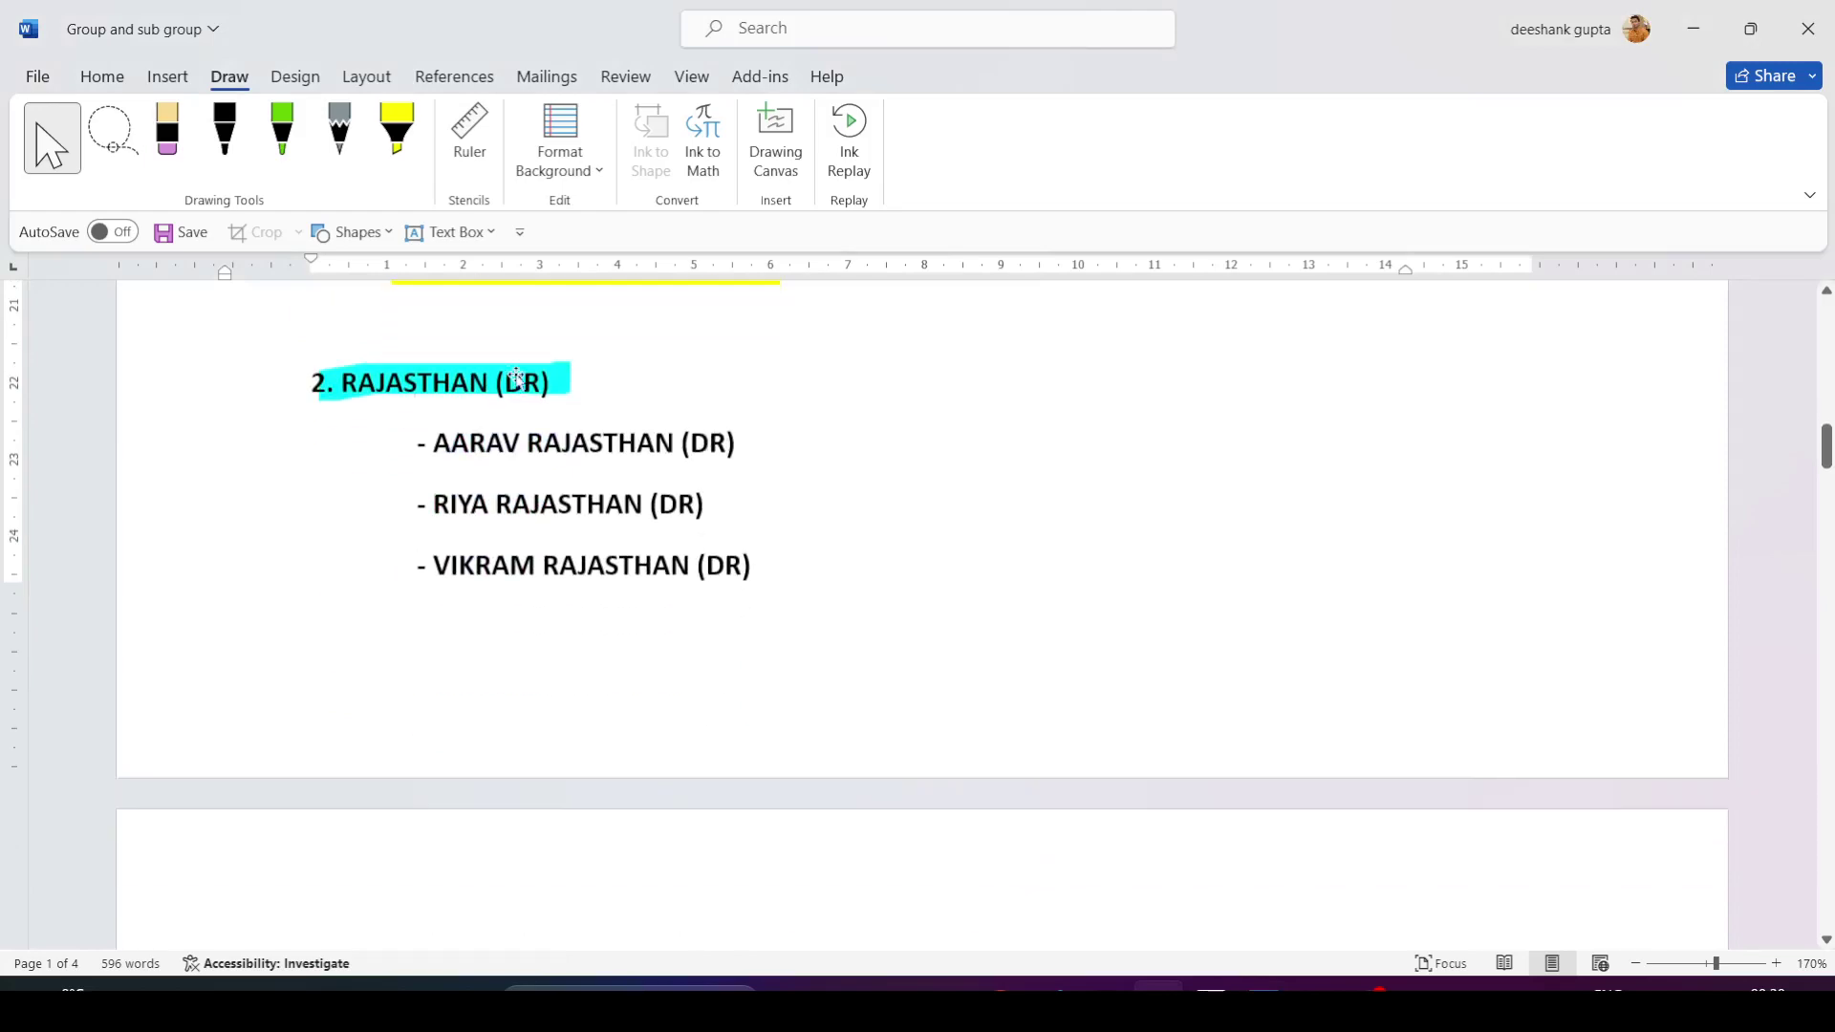
key(alt+Tab)
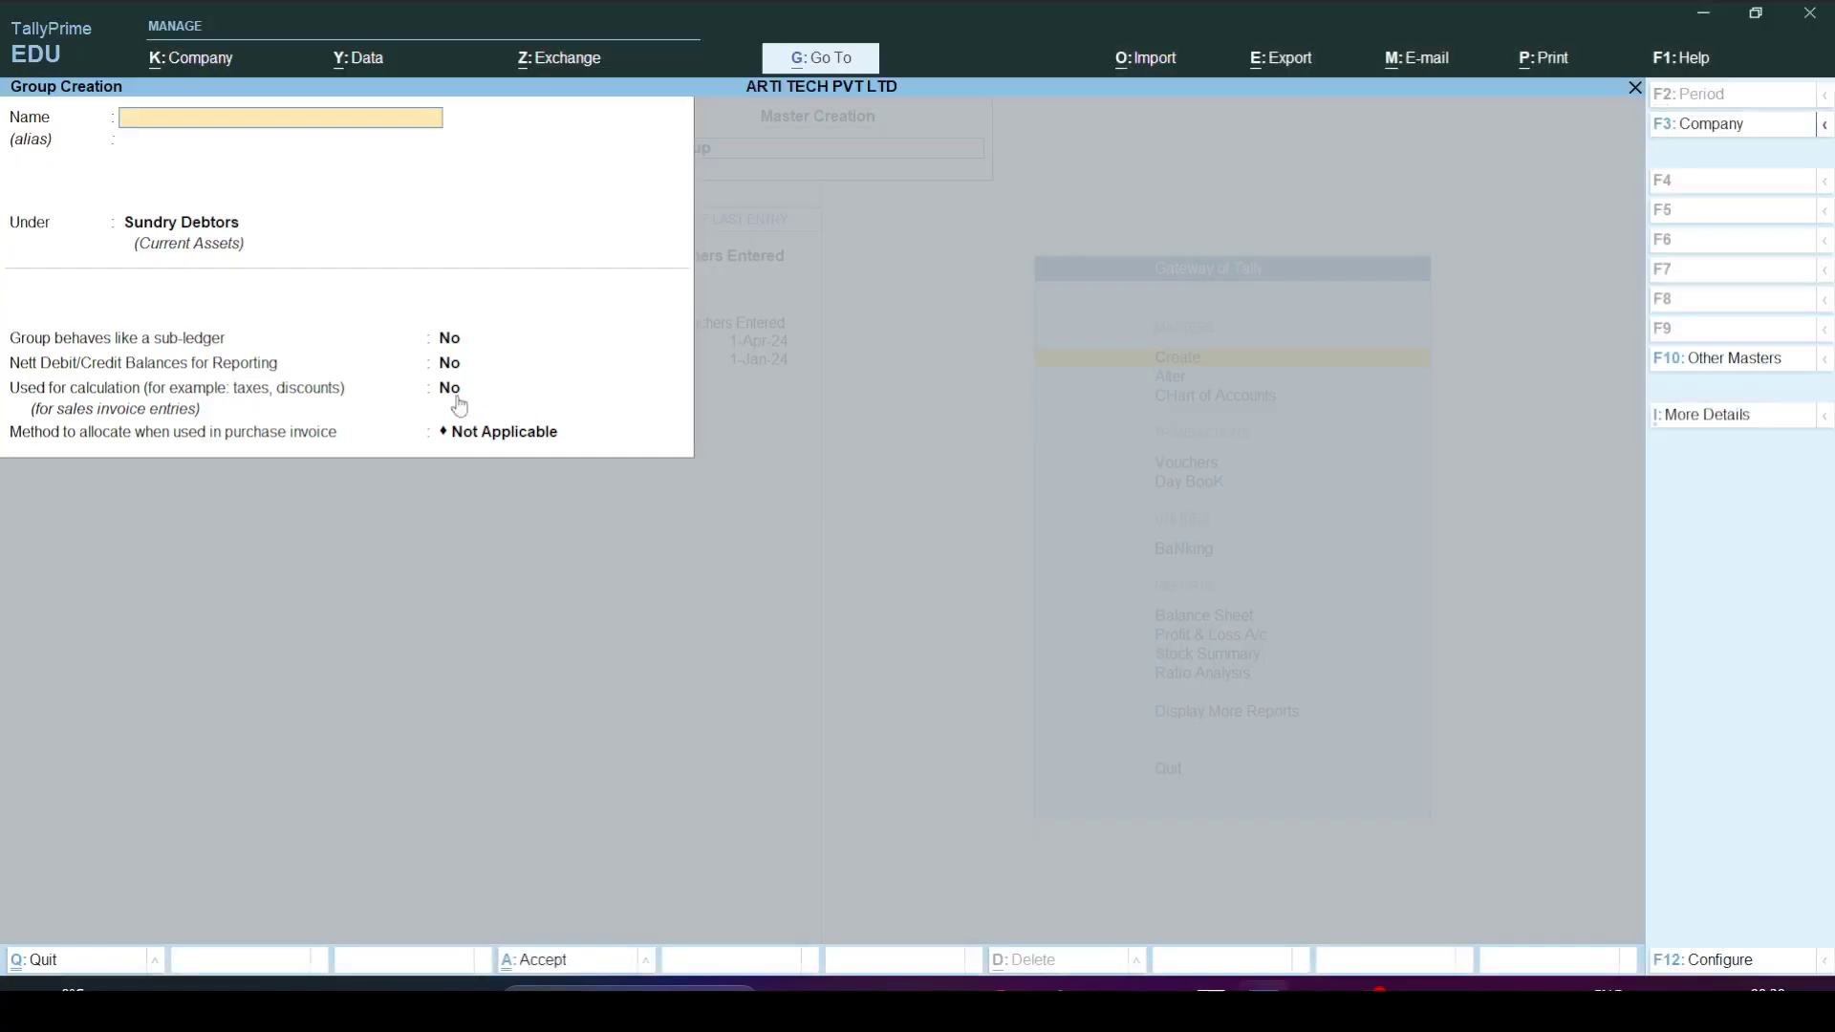
text(Rajsthan Dr)
key(Return)
key(Return)
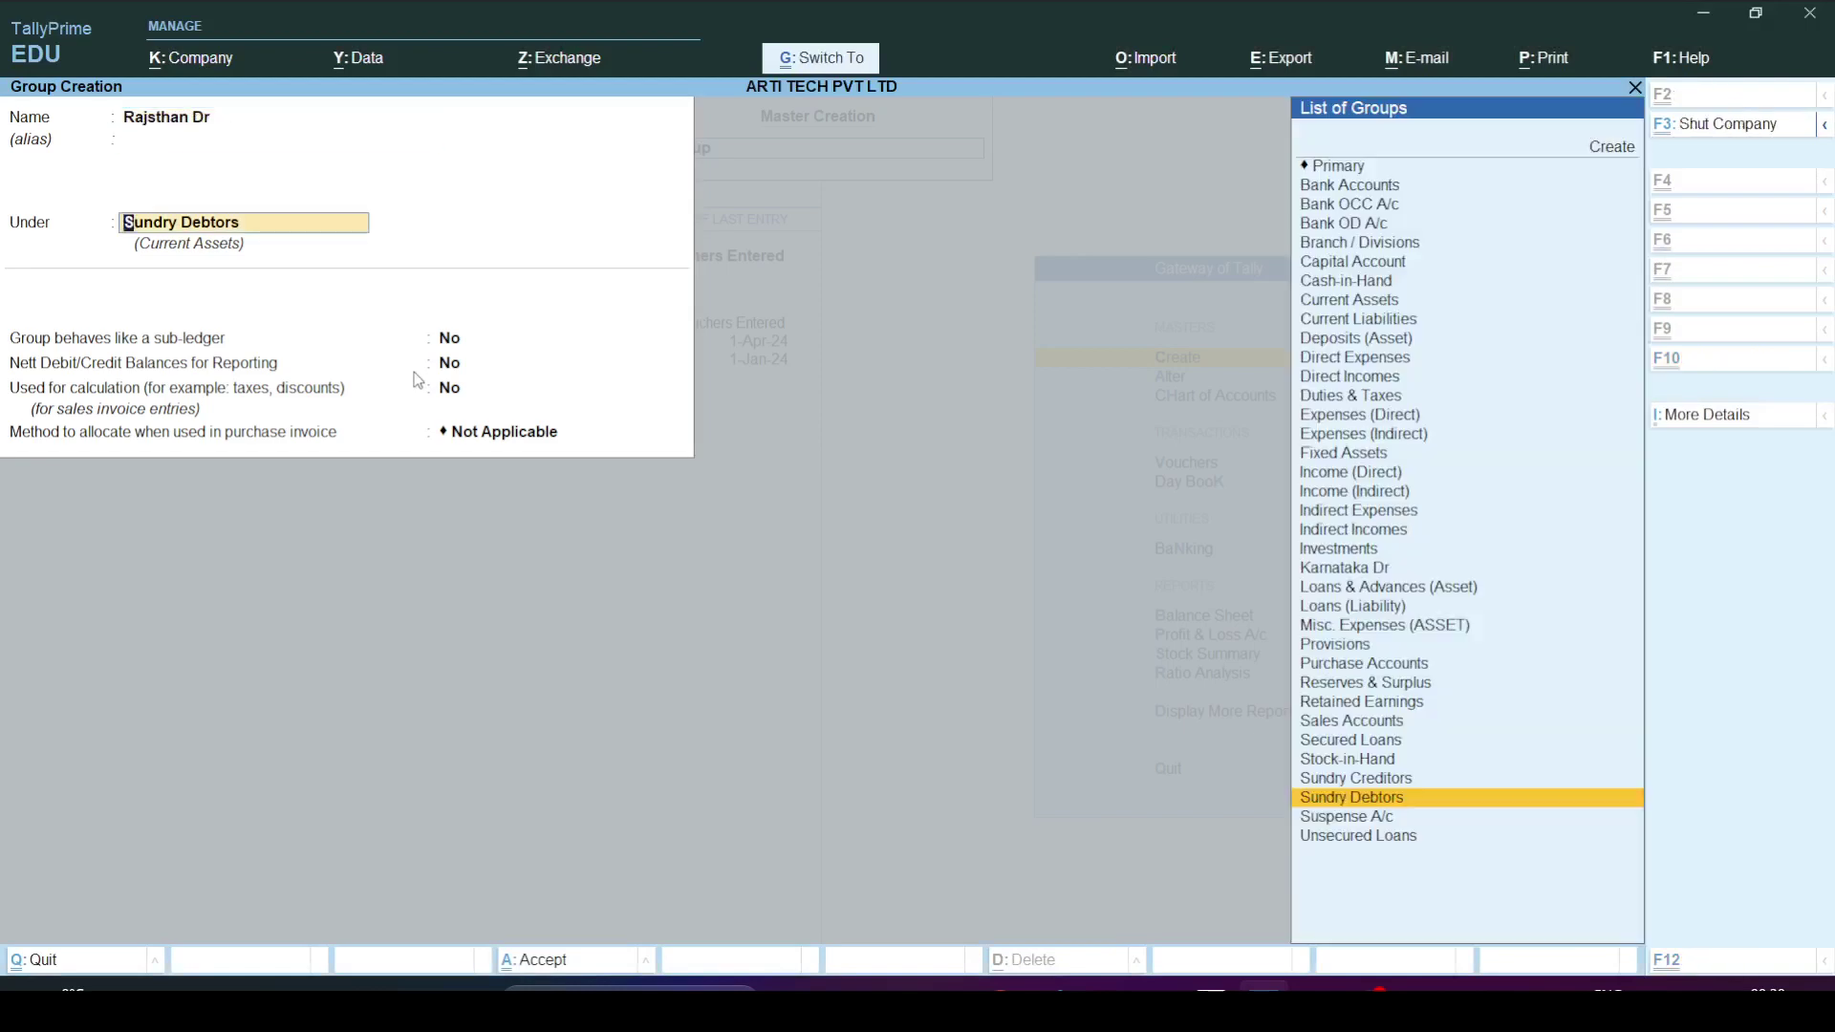
key(ctrl+a)
Check the third state heading in the Word notes and create the group "Madhya Pradesh Dr" under Sundry Debtors in TallyPrime.
key(alt+Tab)
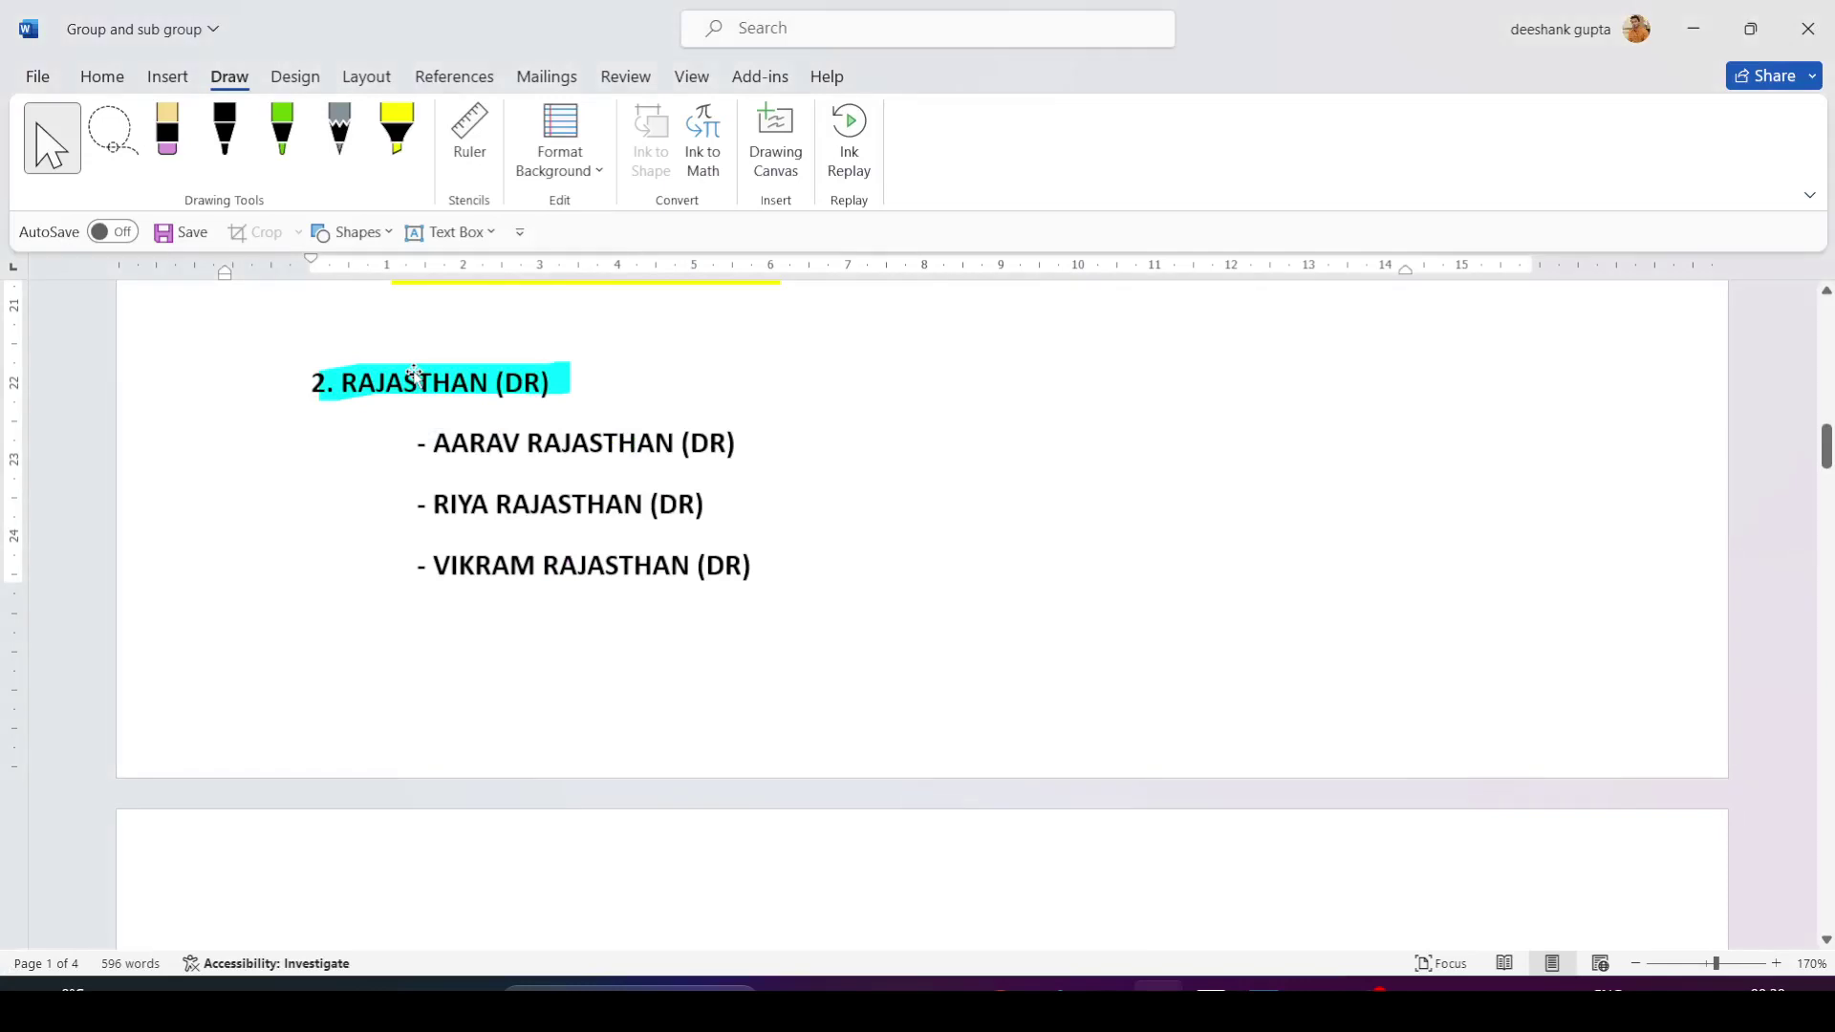
scroll(412, 373, down, 10)
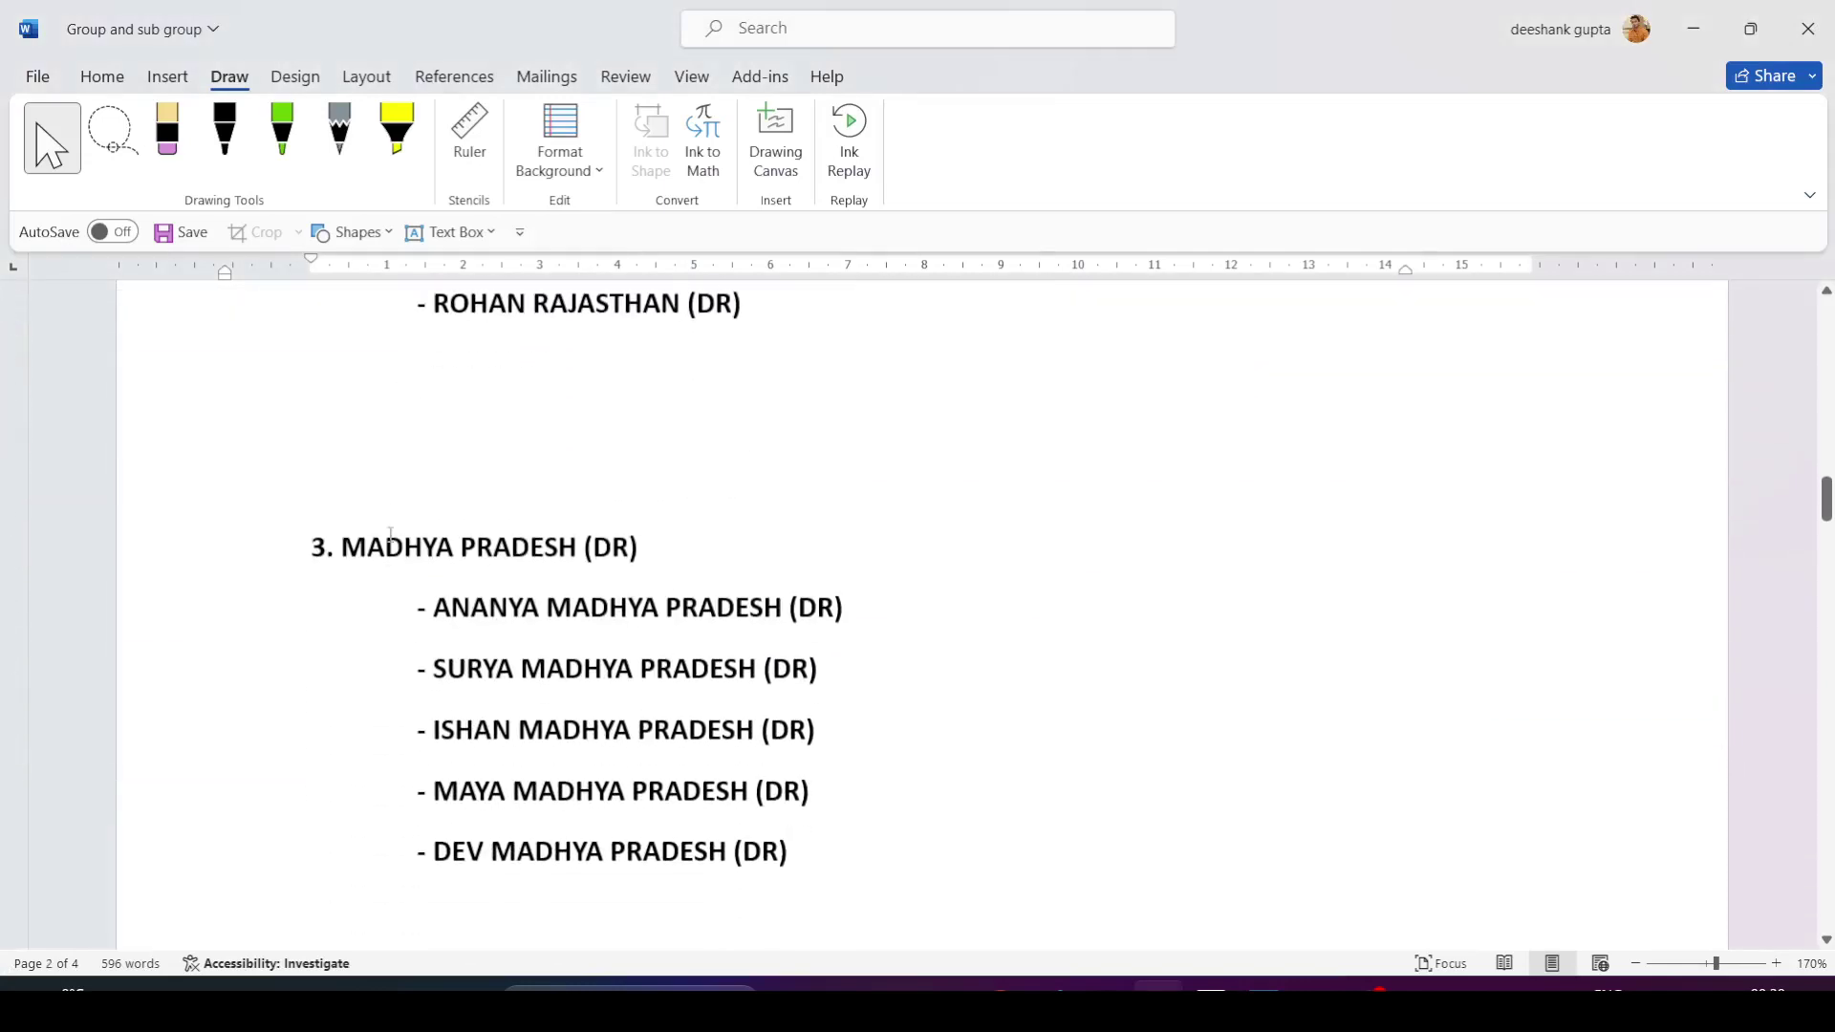
key(alt+Tab)
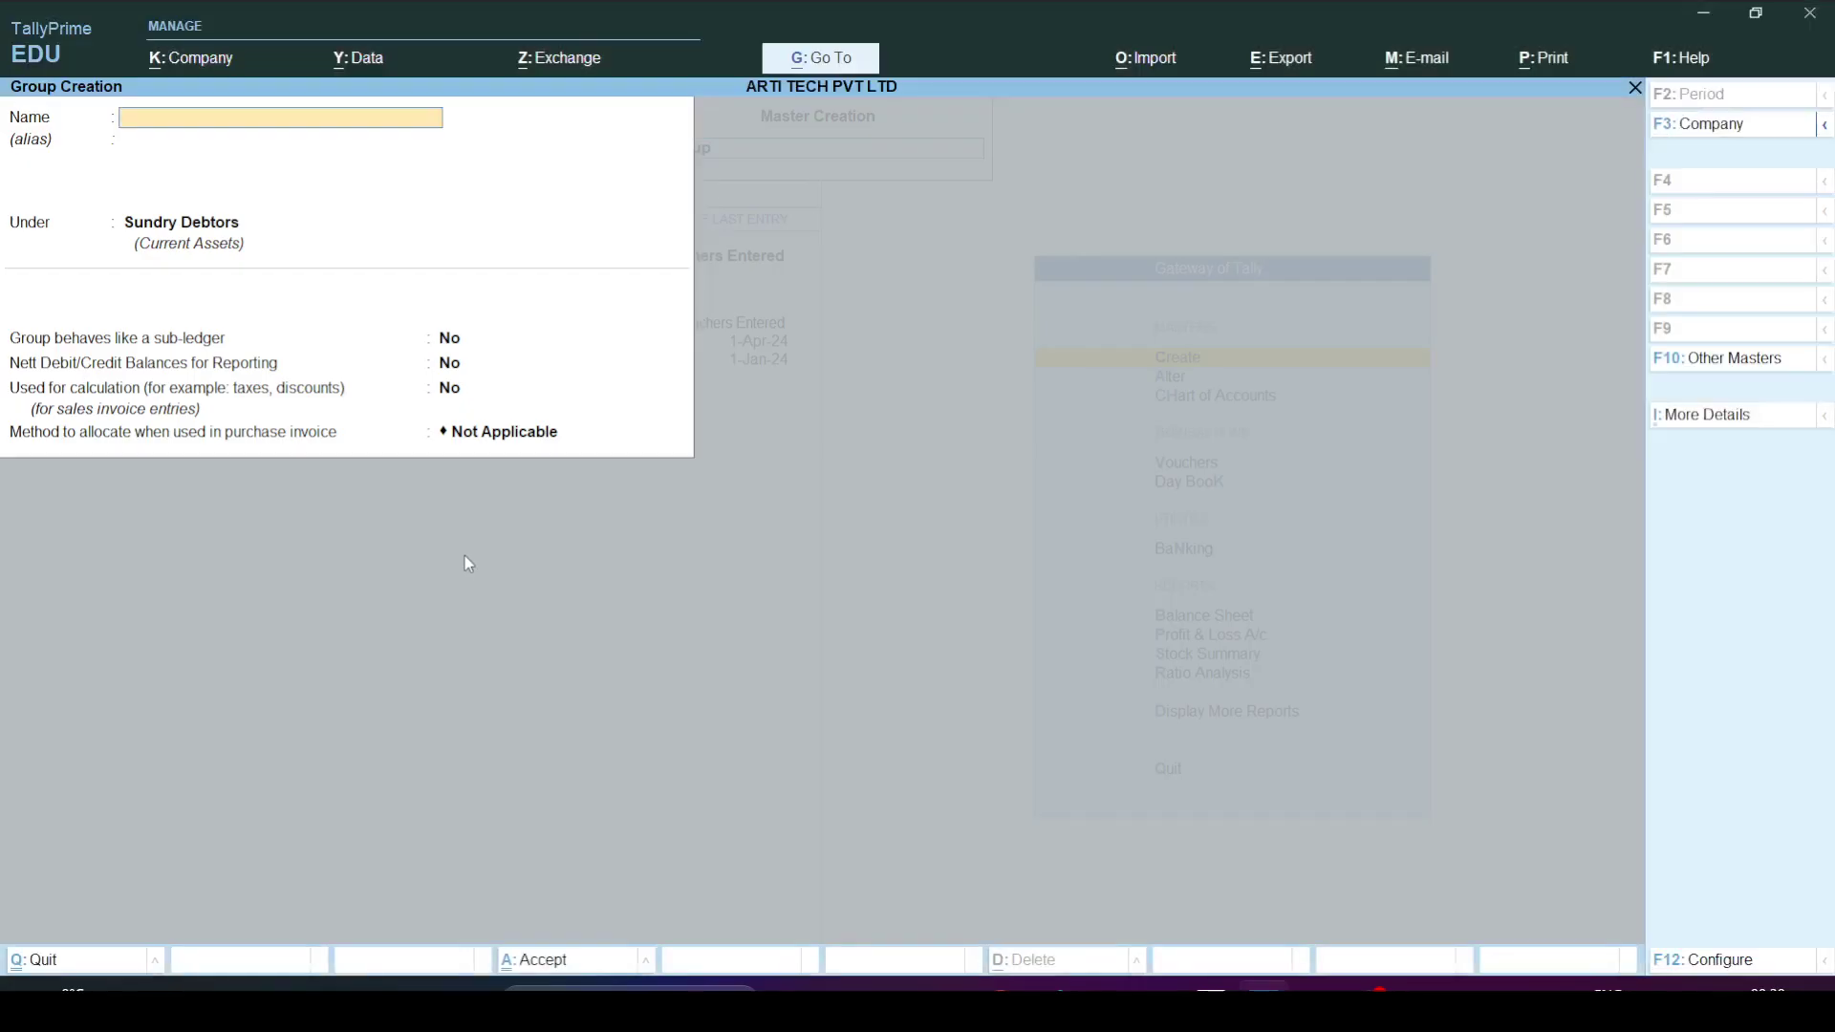
text(Madhya Pradesh Dr)
key(ctrl)
key(ctrl+a)
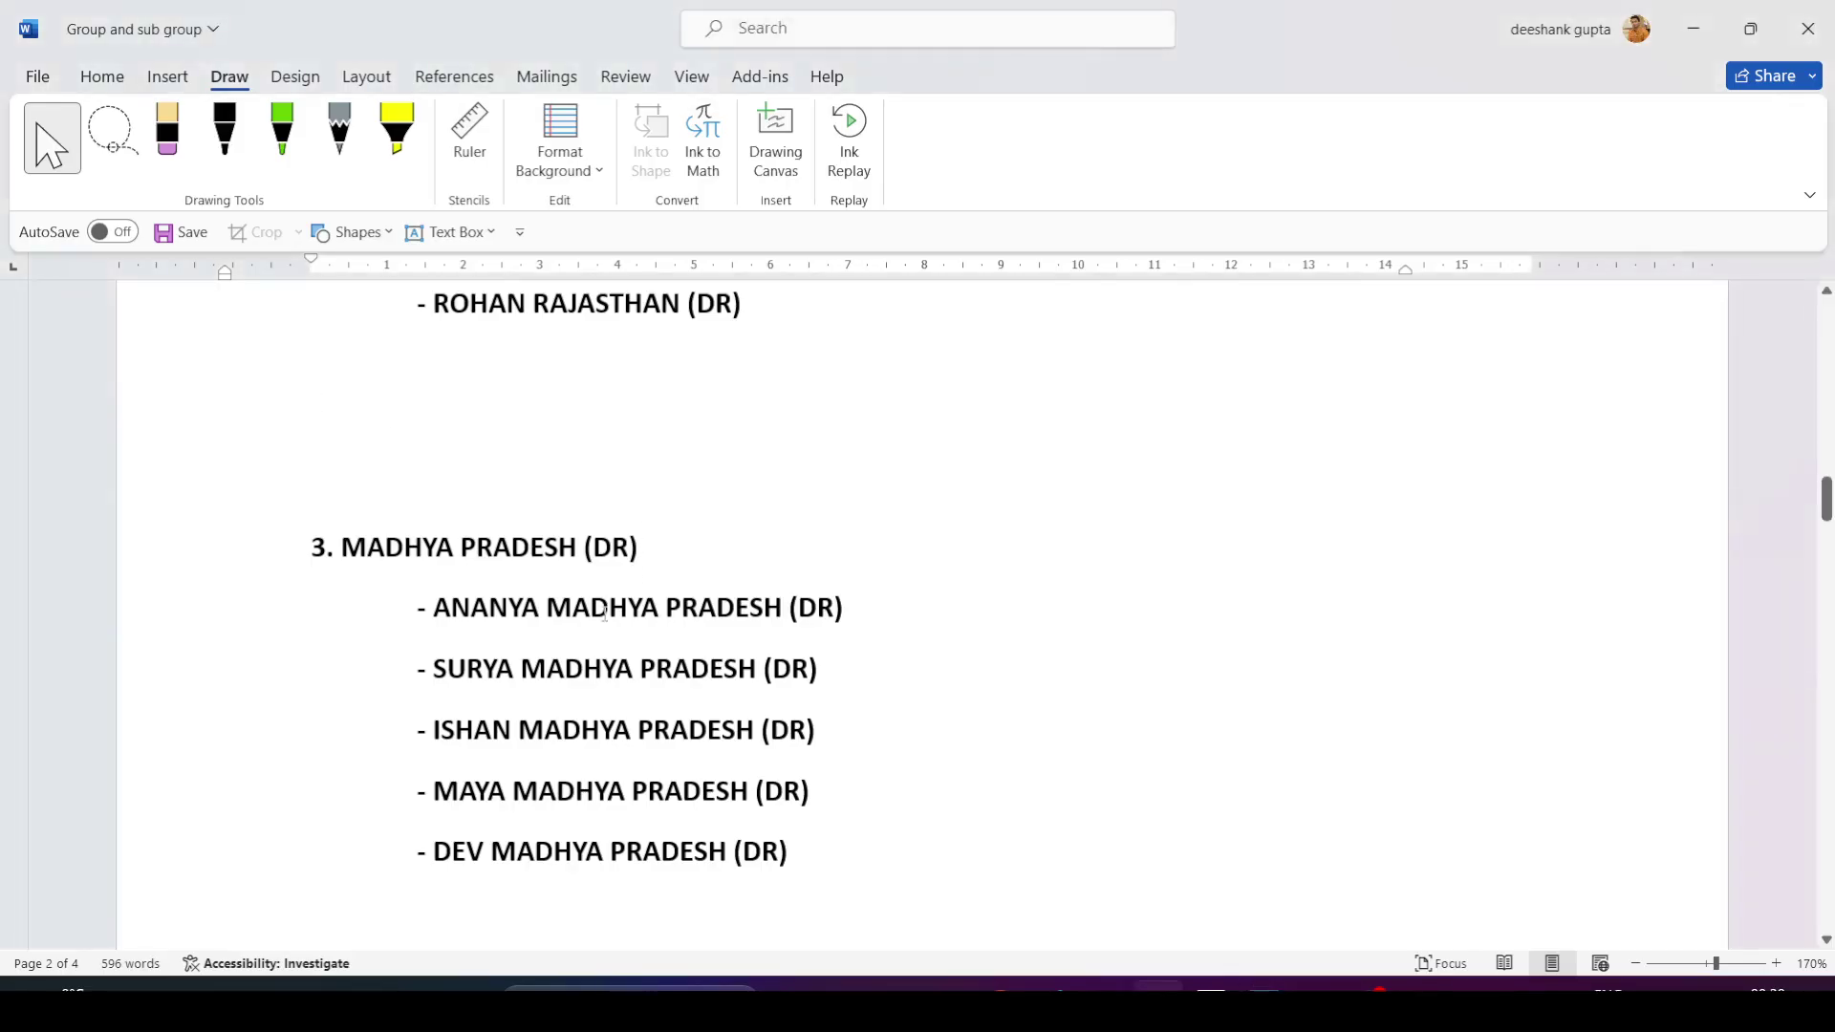
Look up the fourth state heading in the notes, return to TallyPrime and open the Chart of Accounts list of groups.
scroll(593, 623, down, 1)
scroll(594, 622, down, 3)
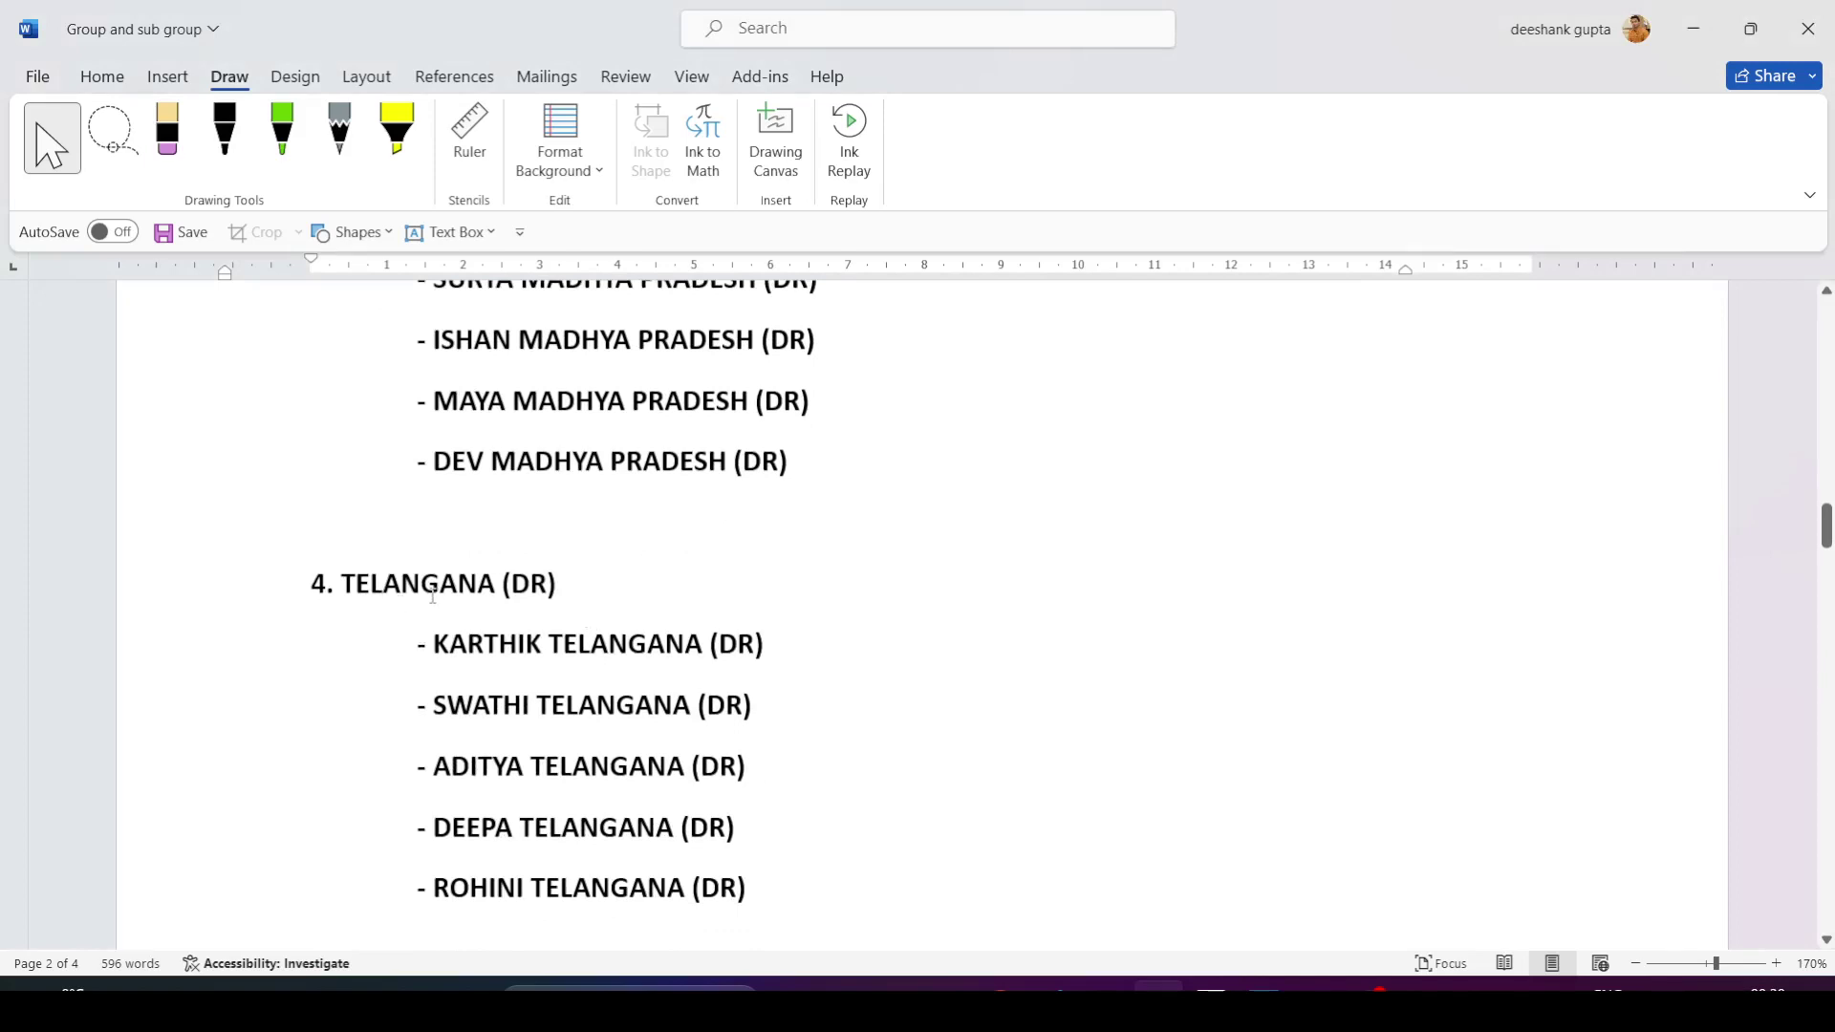
key(alt+Tab)
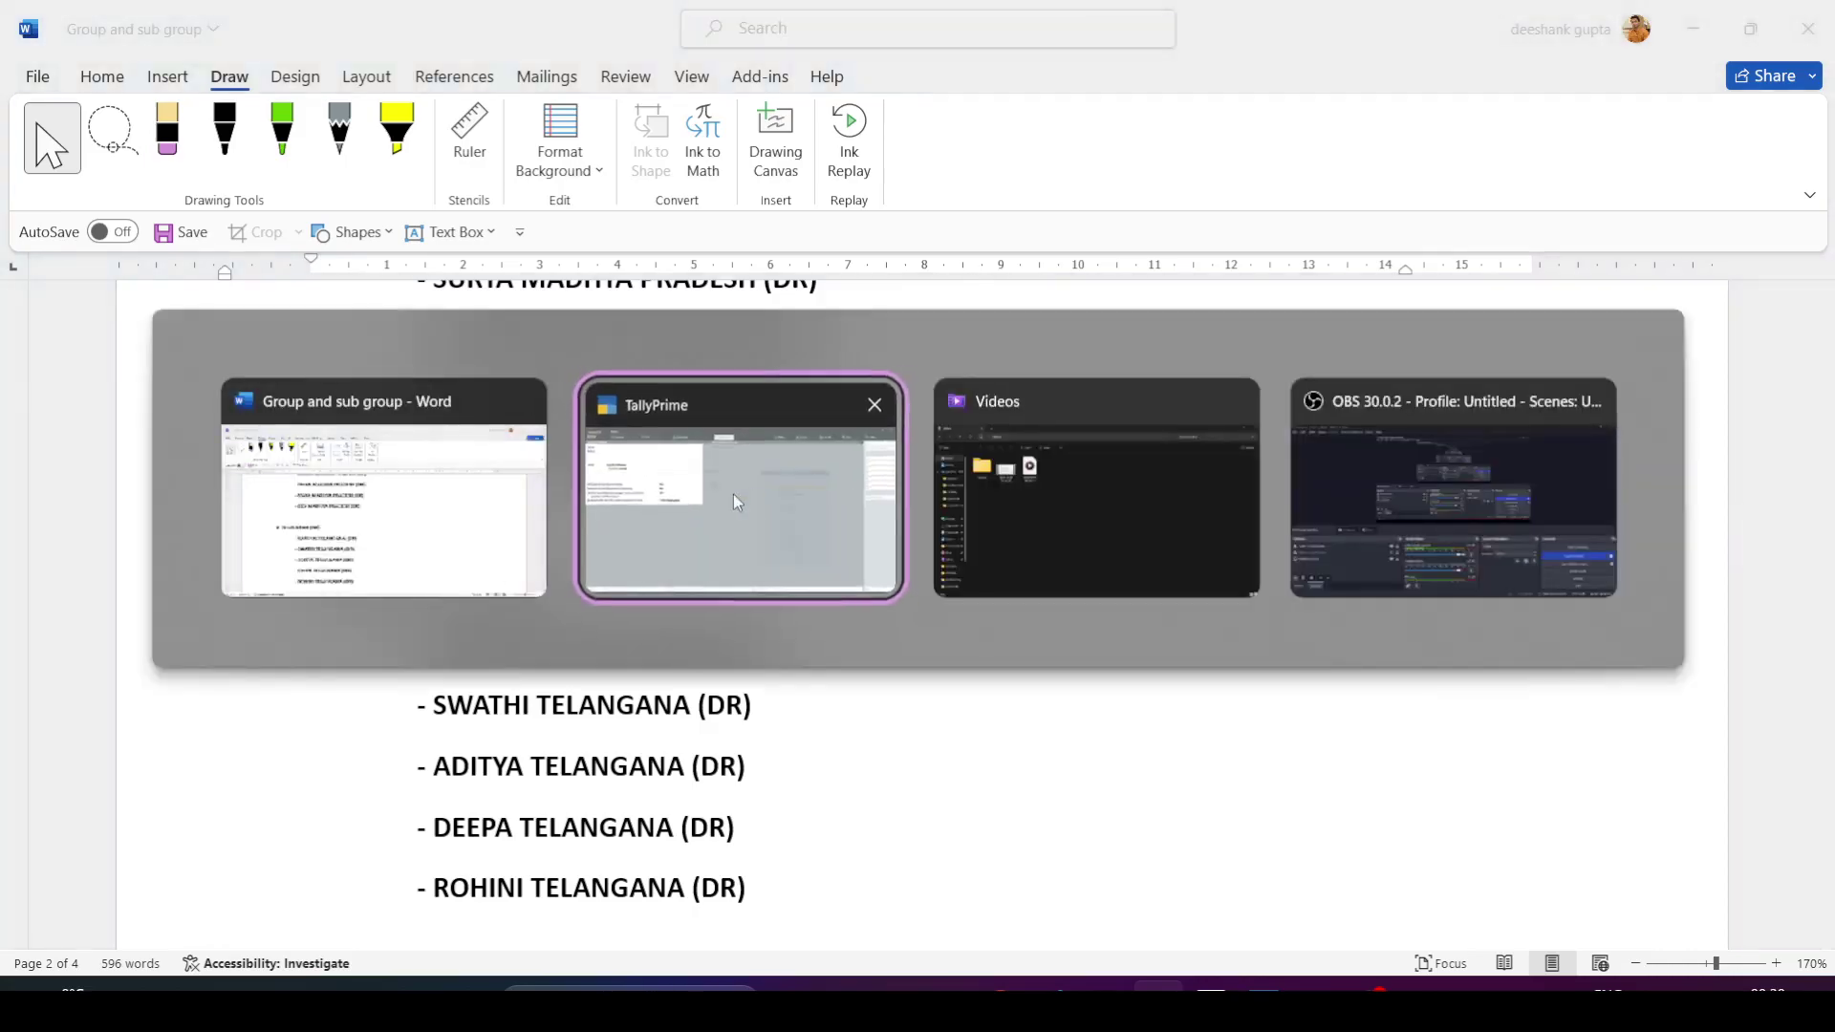
click(732, 495)
key(Escape)
key(Escape)
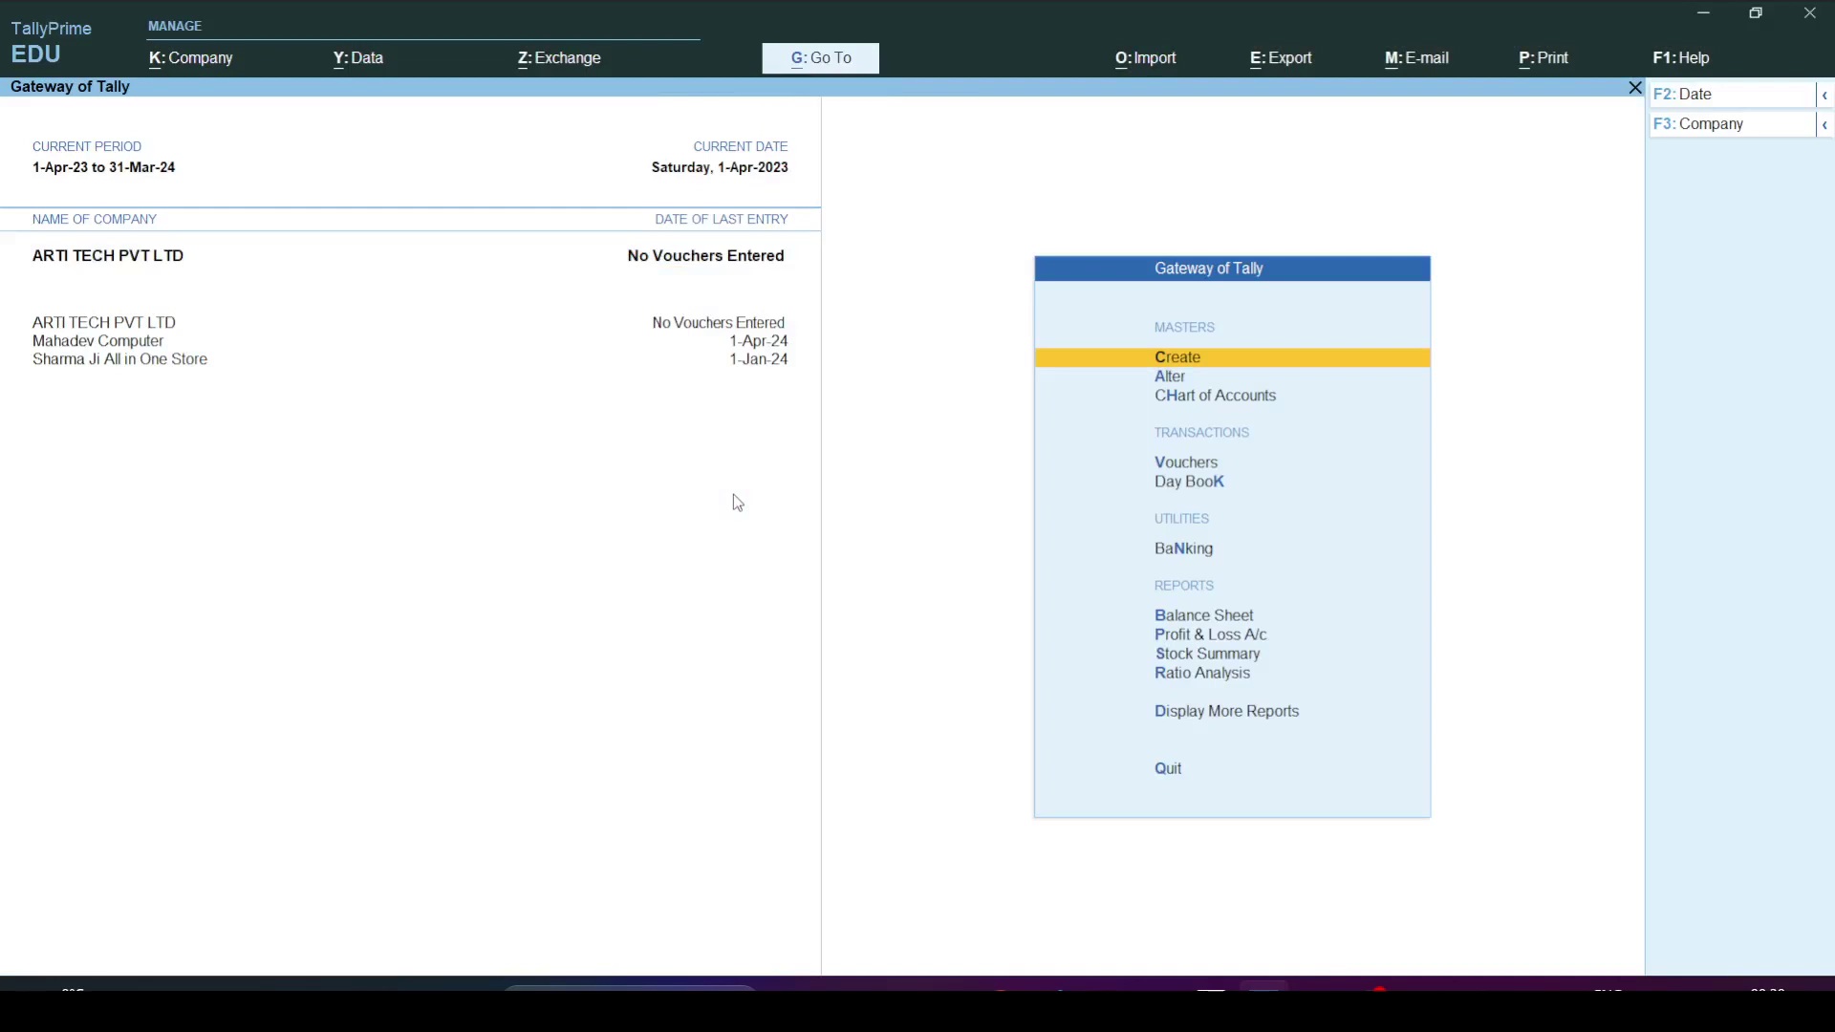
key(Down)
key(Down)
key(Return)
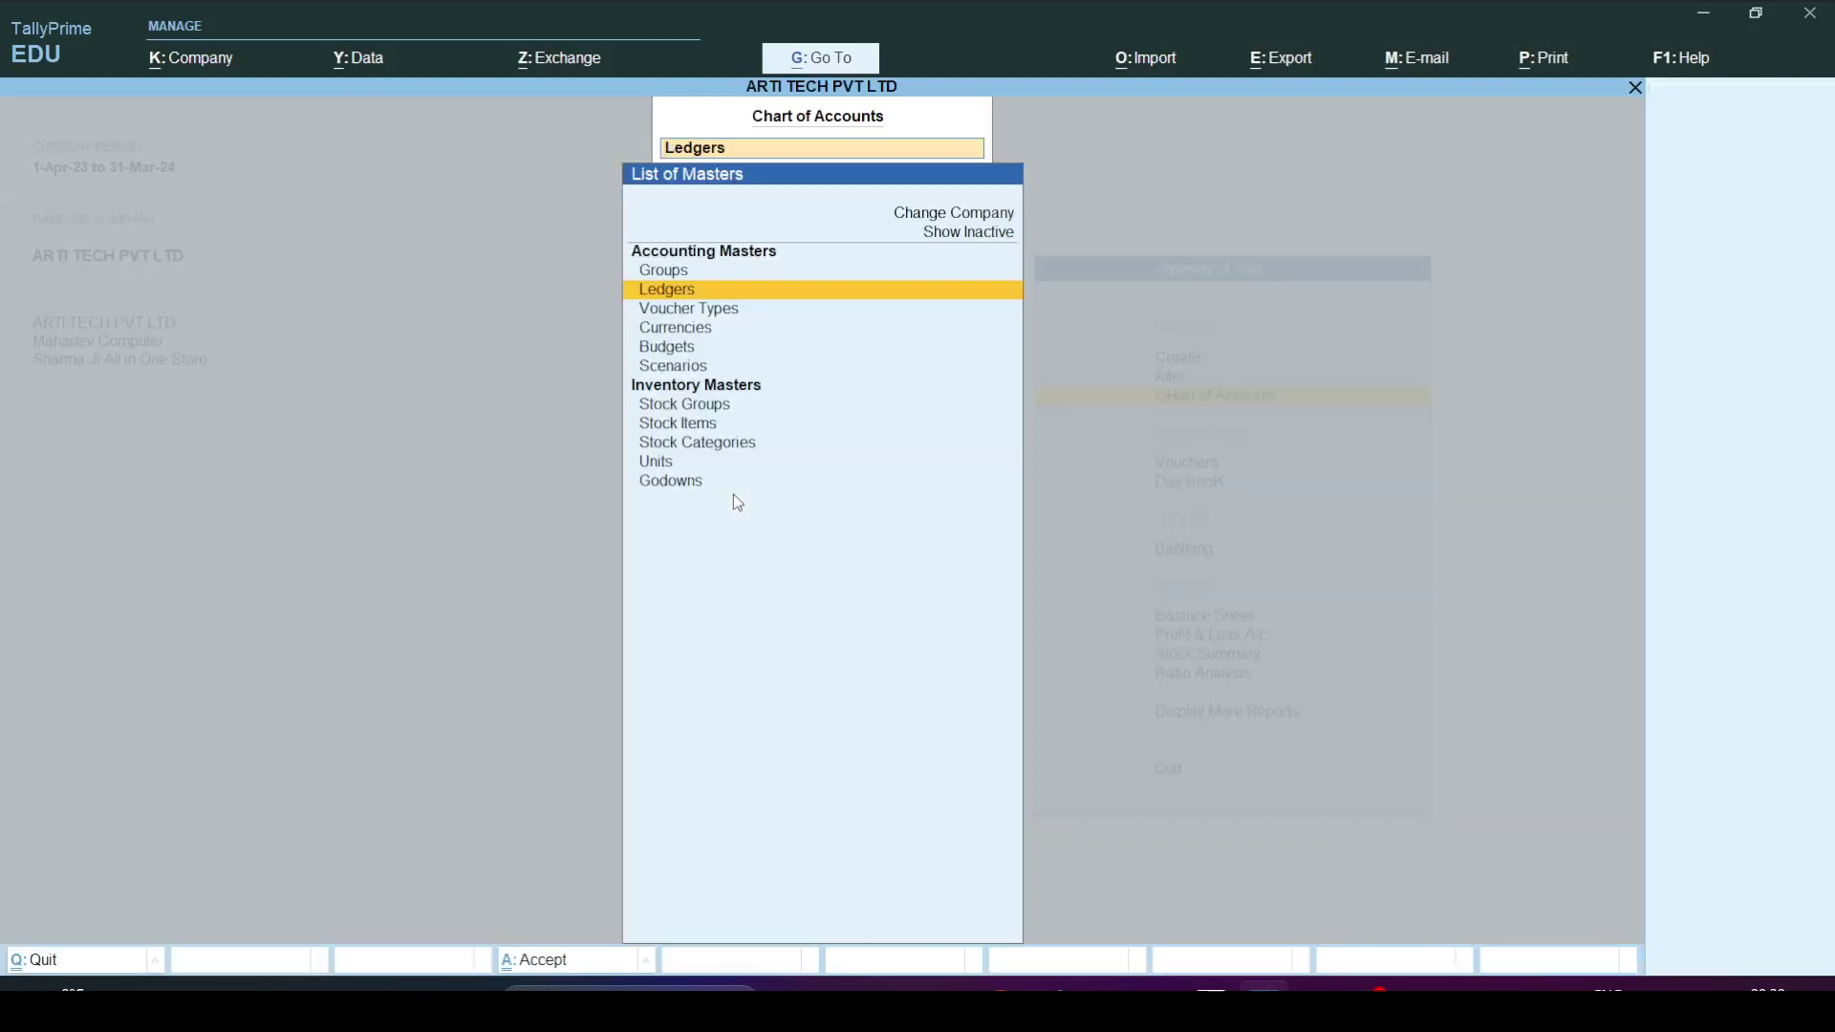
key(Up)
key(Return)
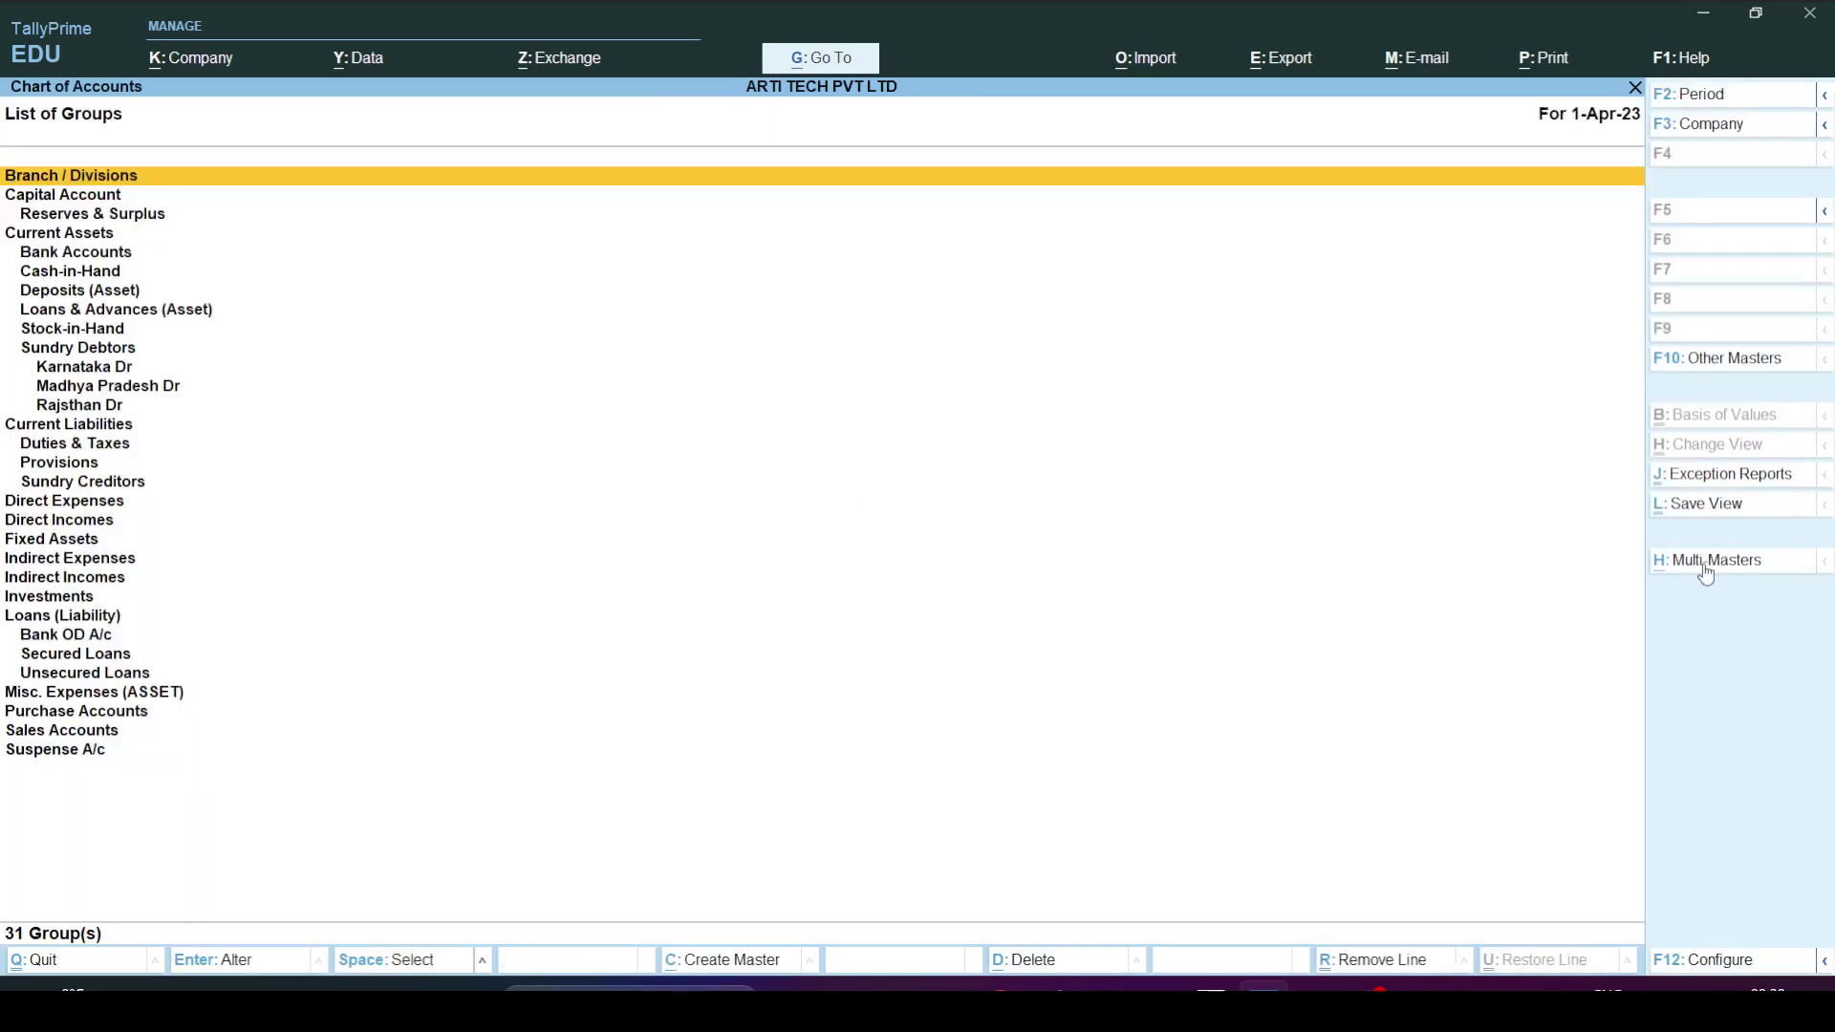
Examine the Karnataka Dr, Madhya Pradesh Dr and Rajsthan Dr sub-groups under Sundry Debtors in the list of groups.
click(93, 371)
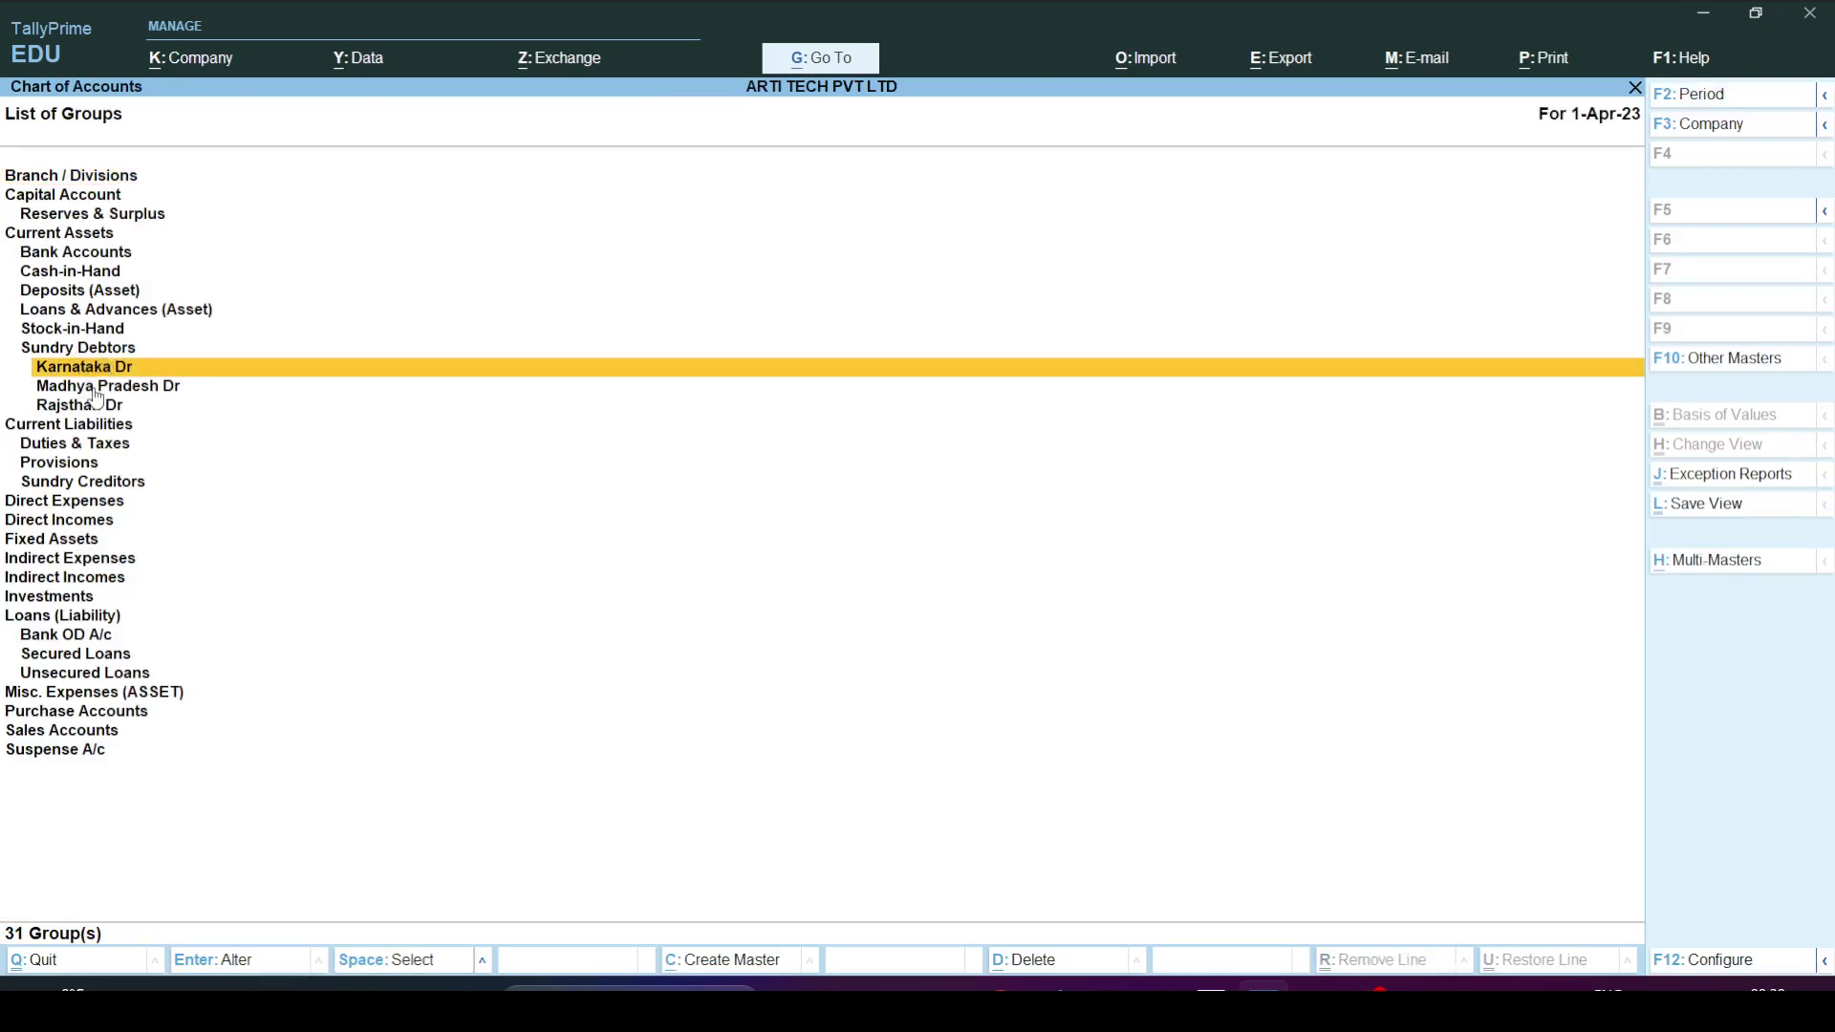
click(95, 389)
click(95, 411)
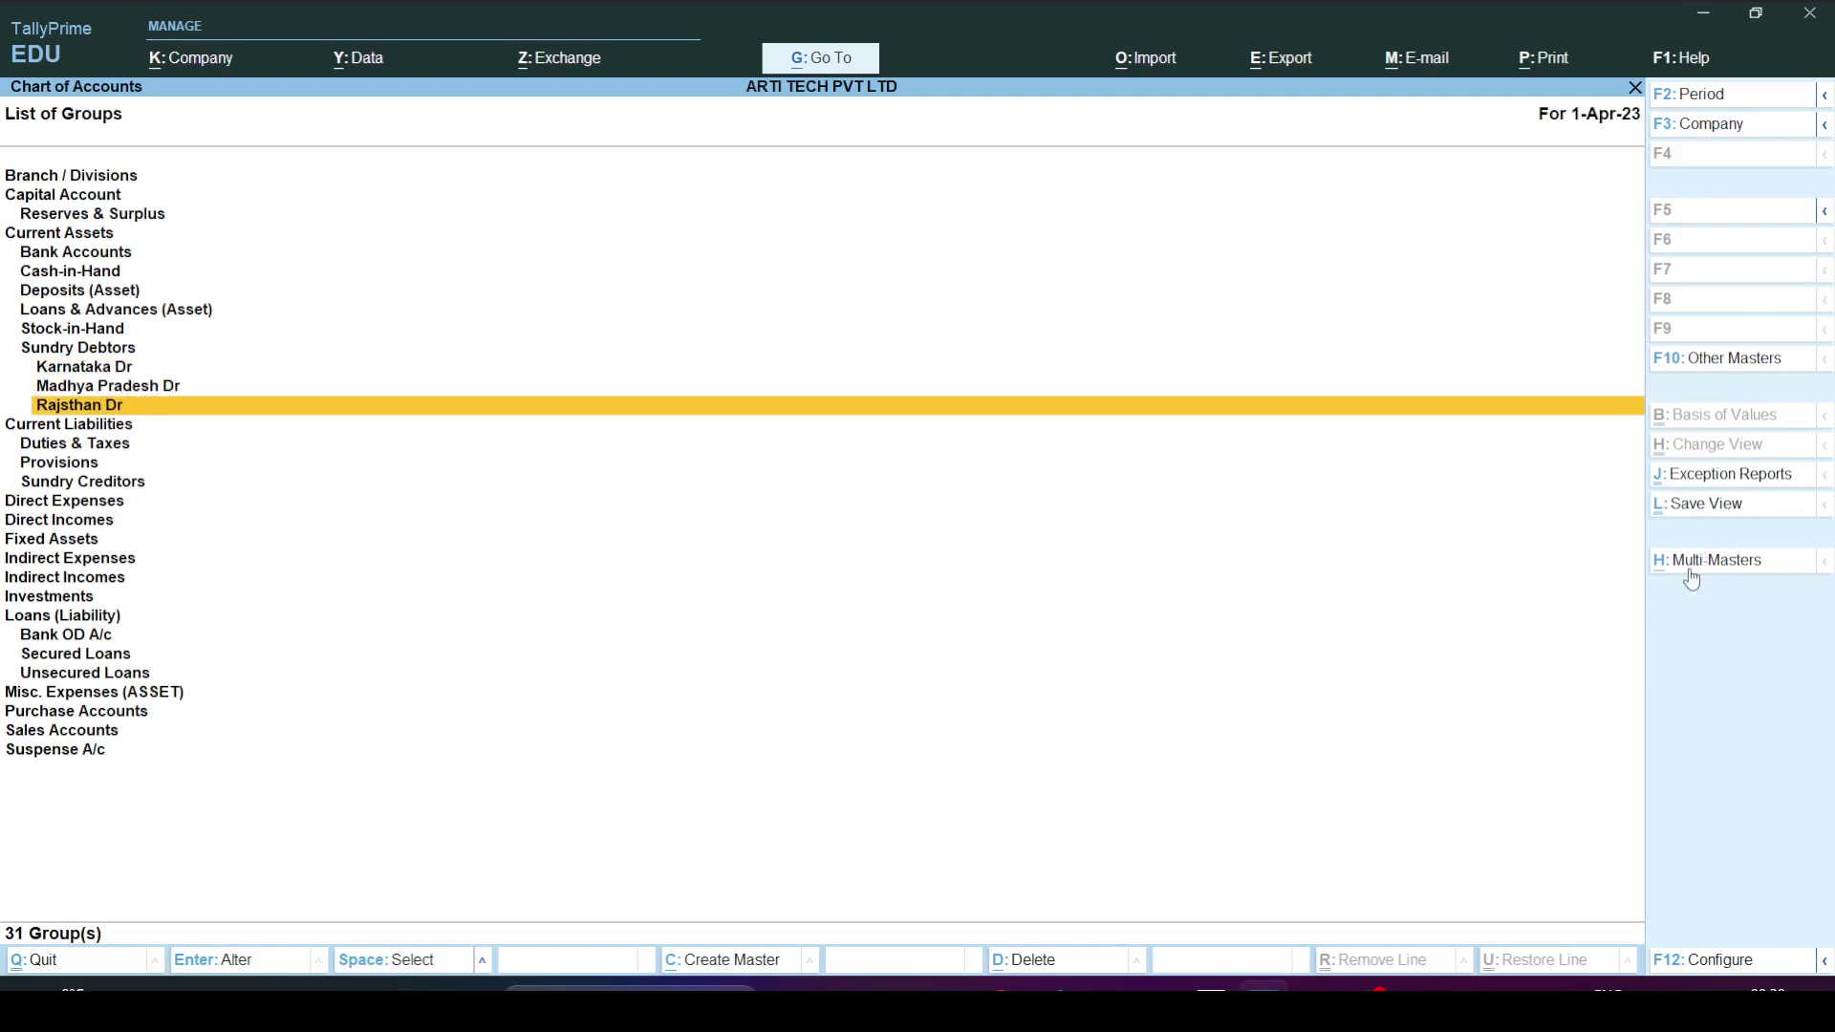
Open Multi Create for groups from the list of groups and set the parent group to Sundry Debtors.
click(1721, 562)
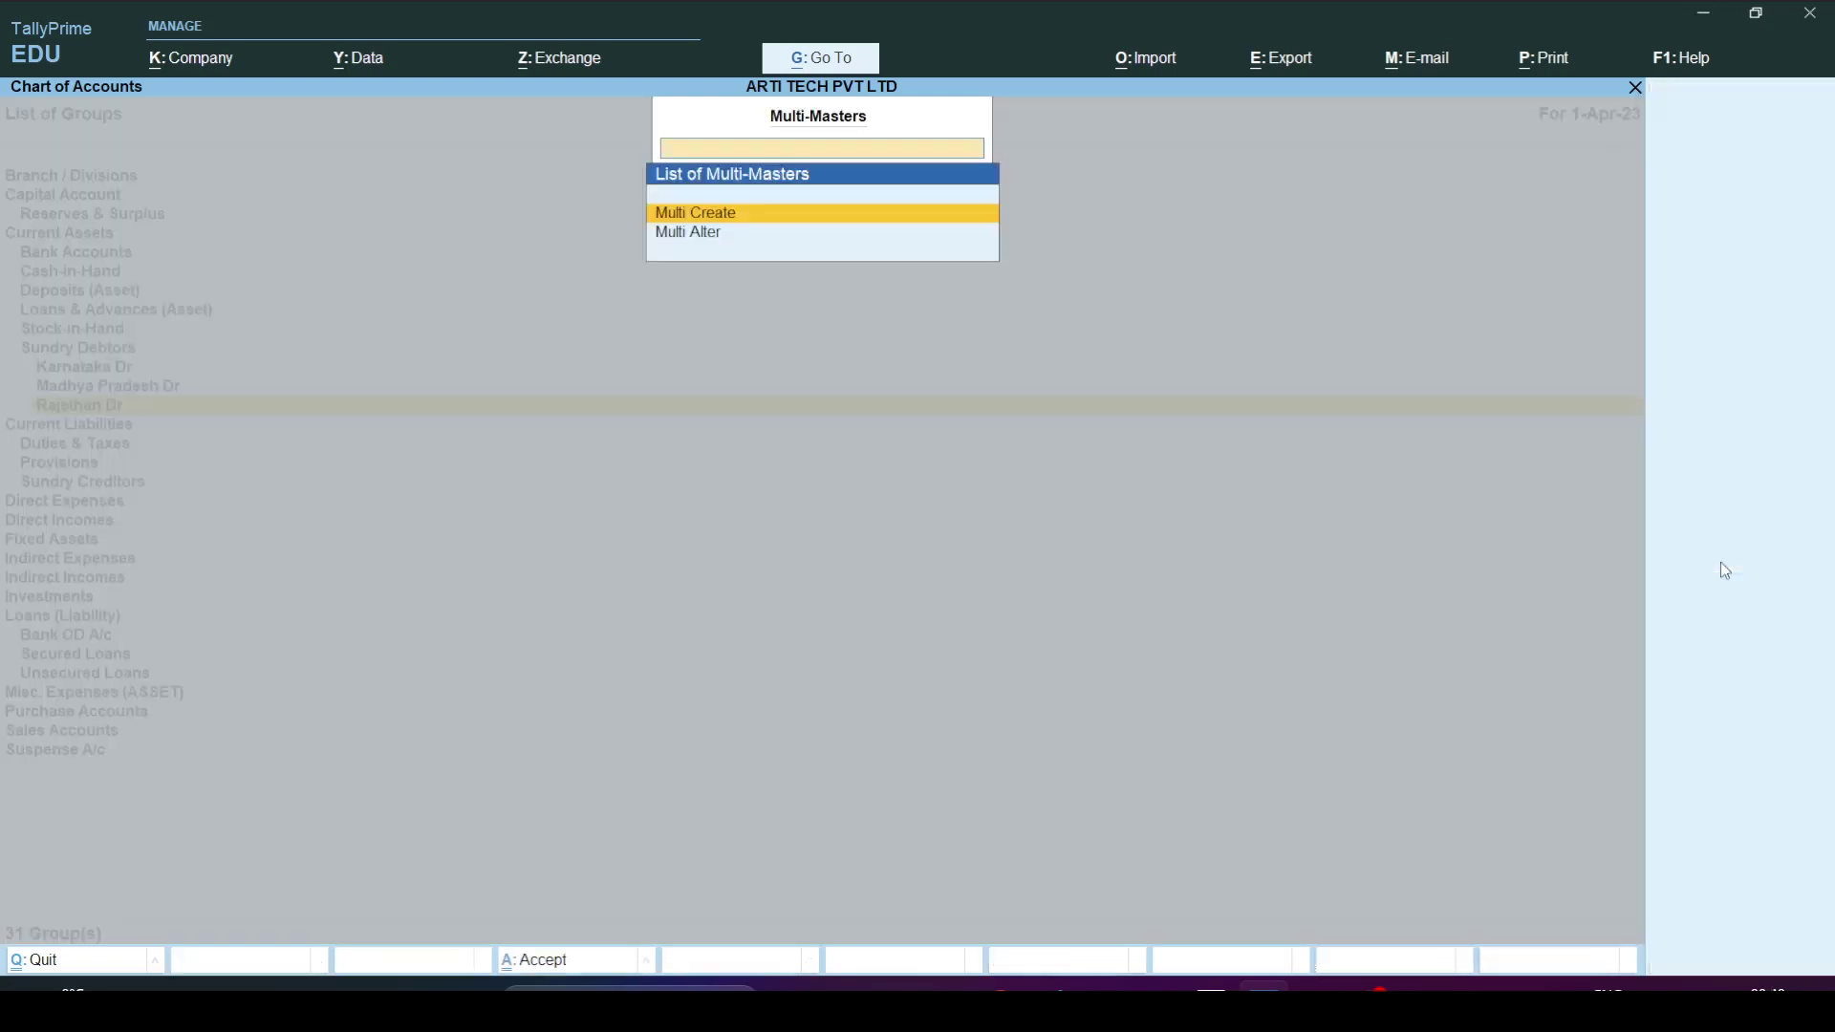
click(741, 215)
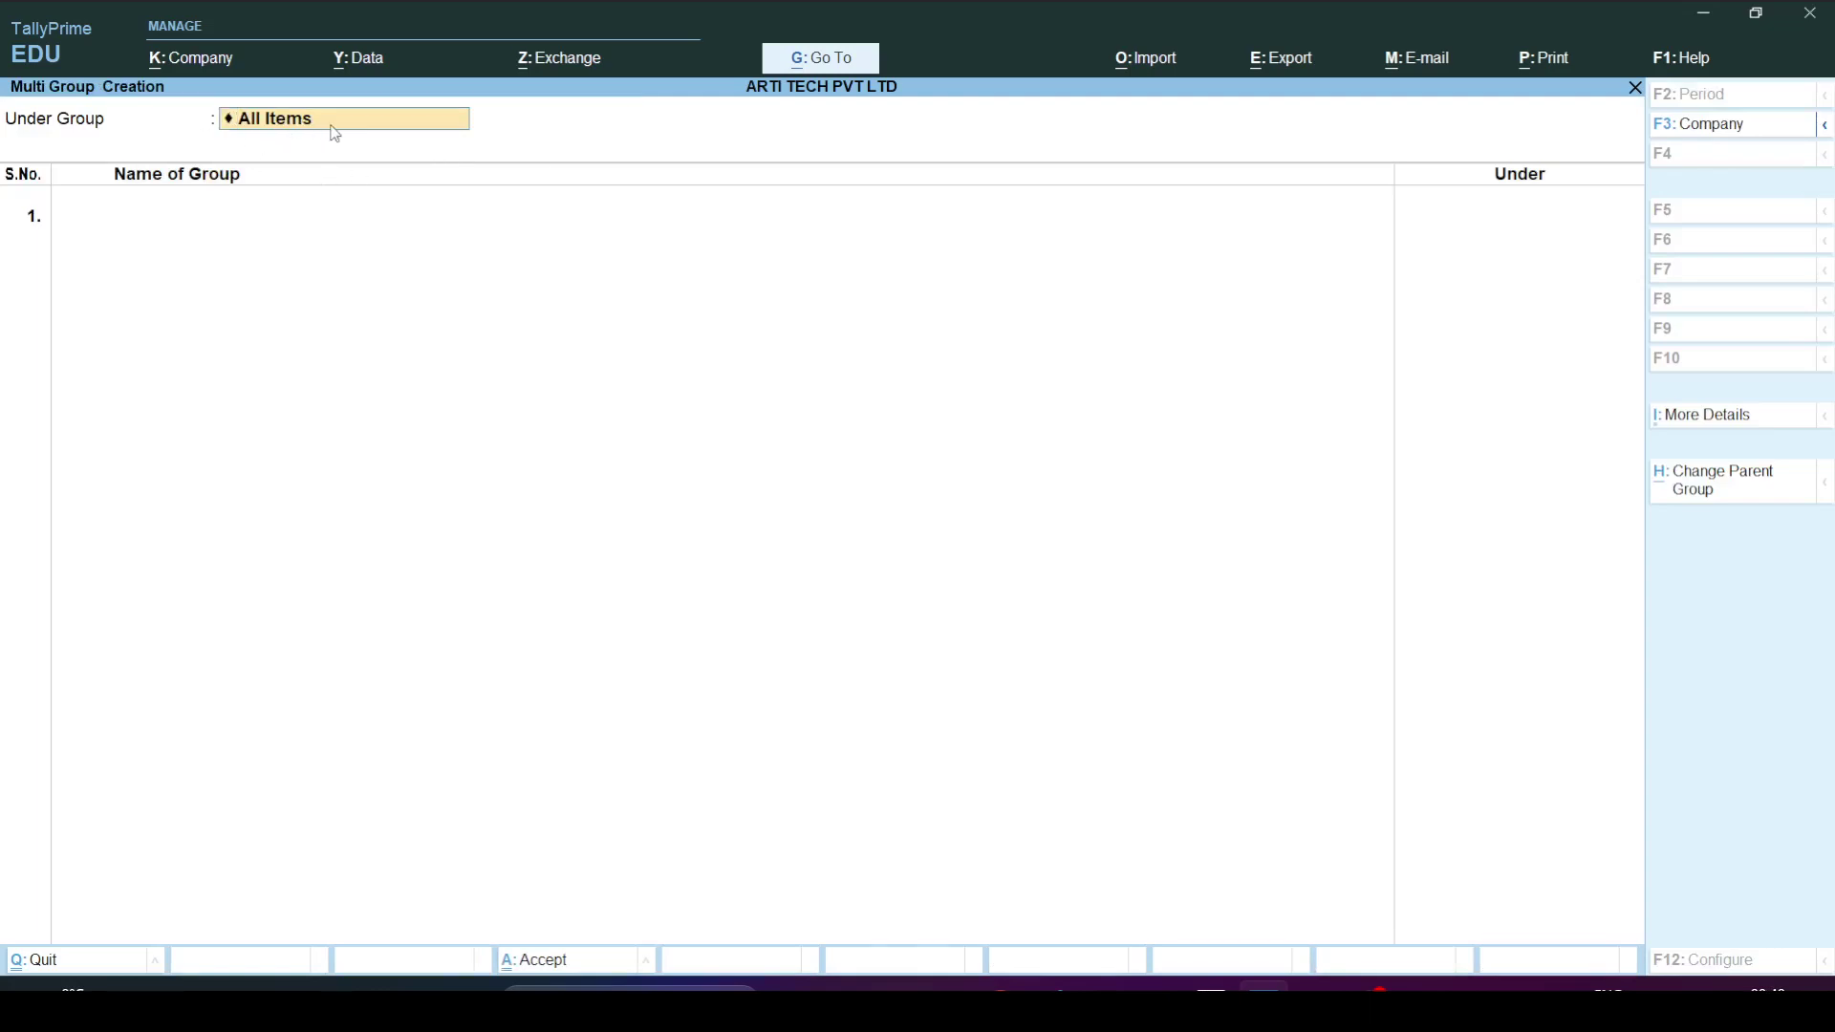
key(BackSpace)
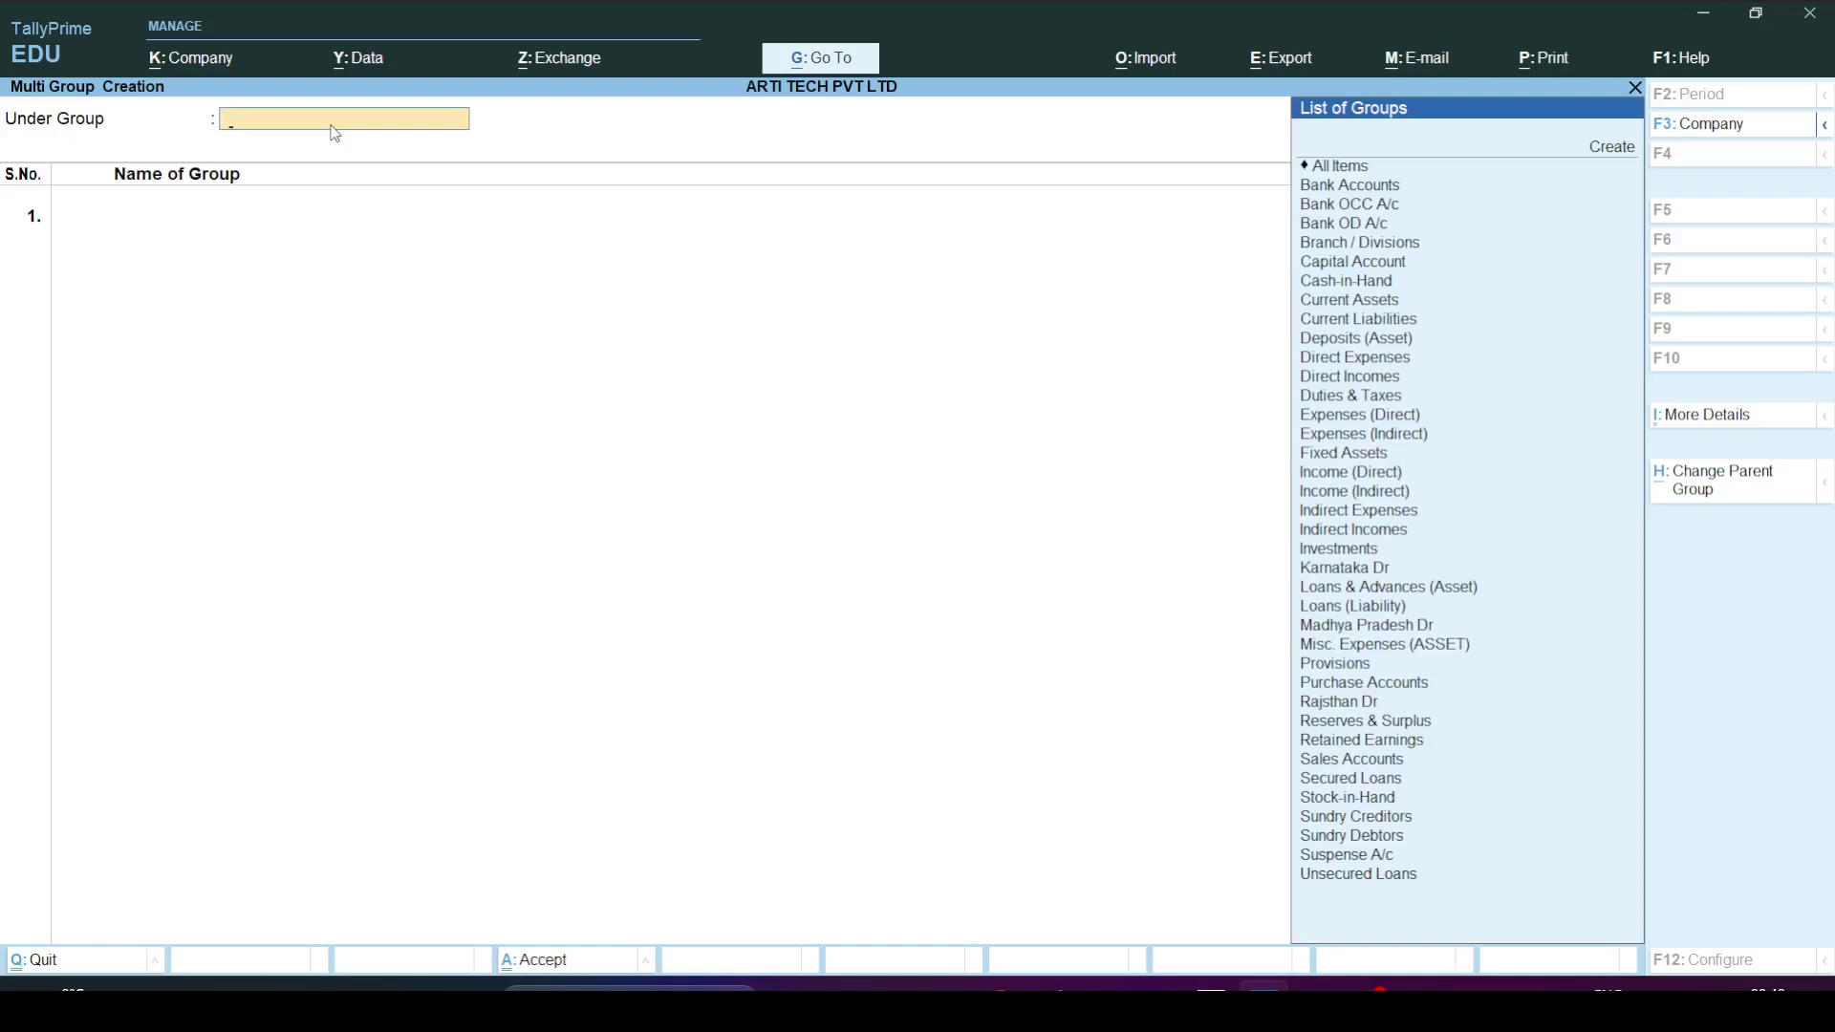
text(Sun)
key(Down)
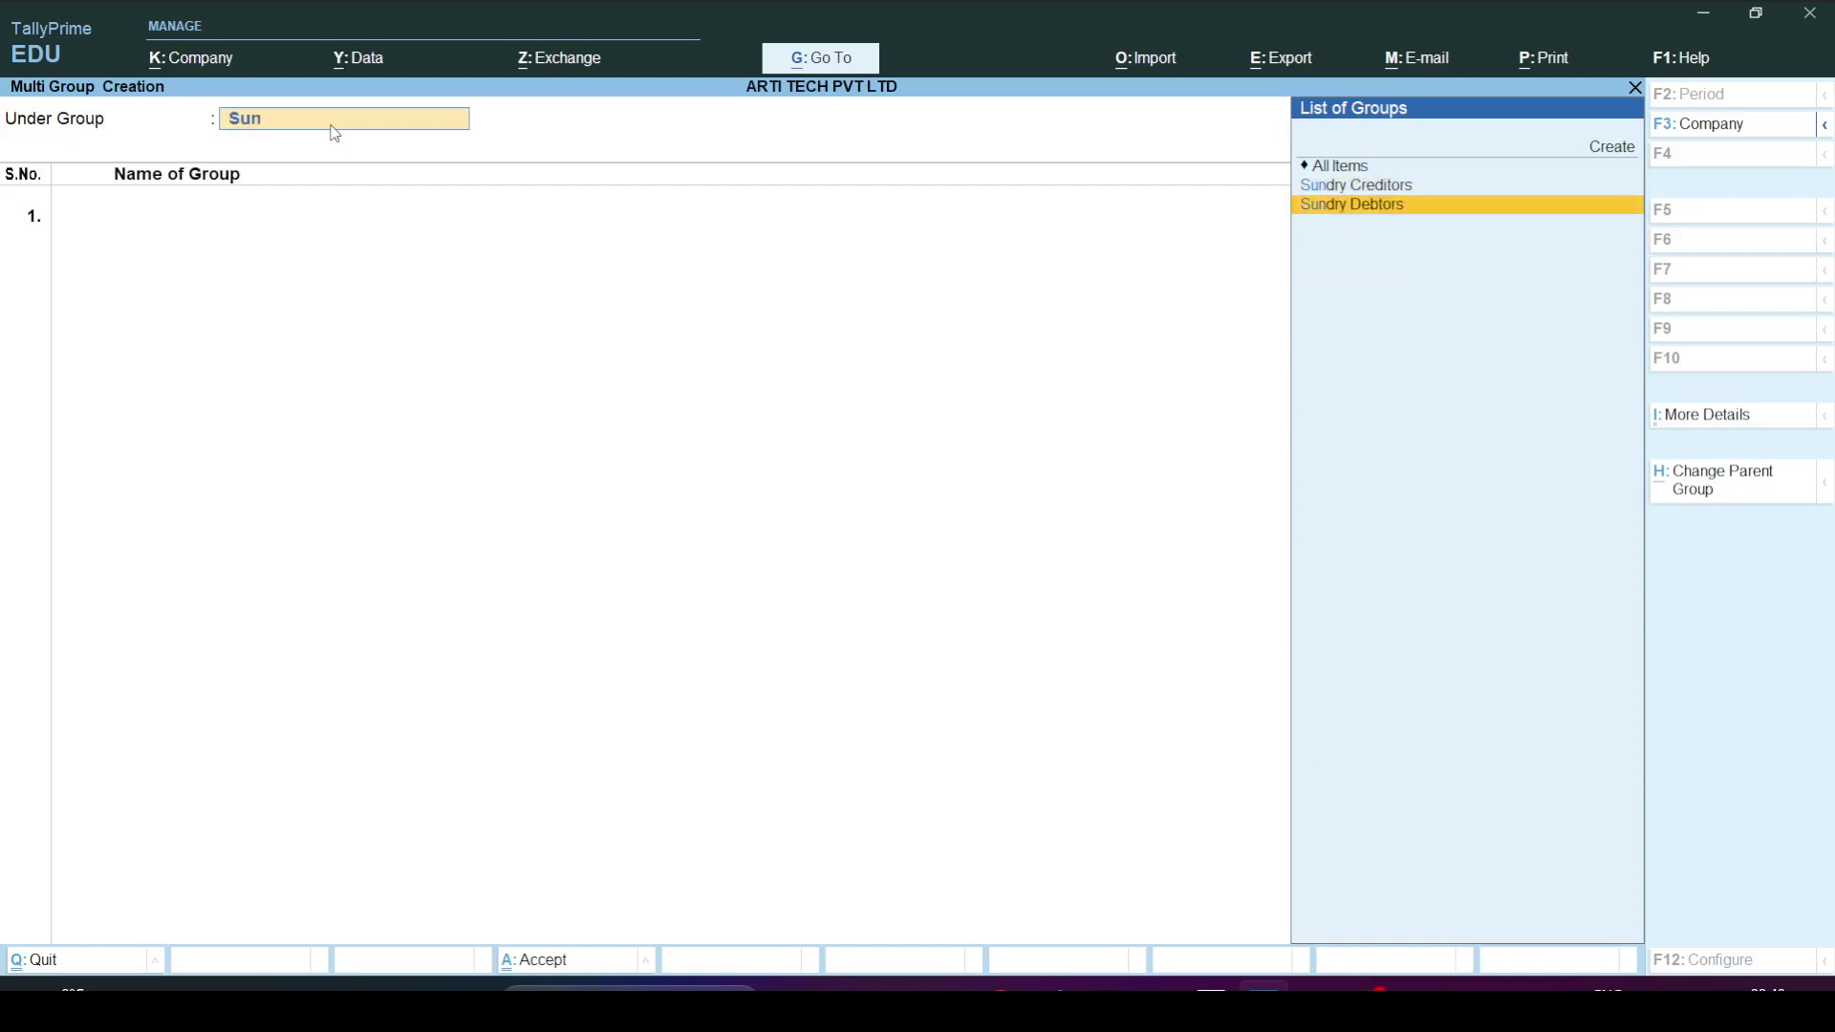
key(Return)
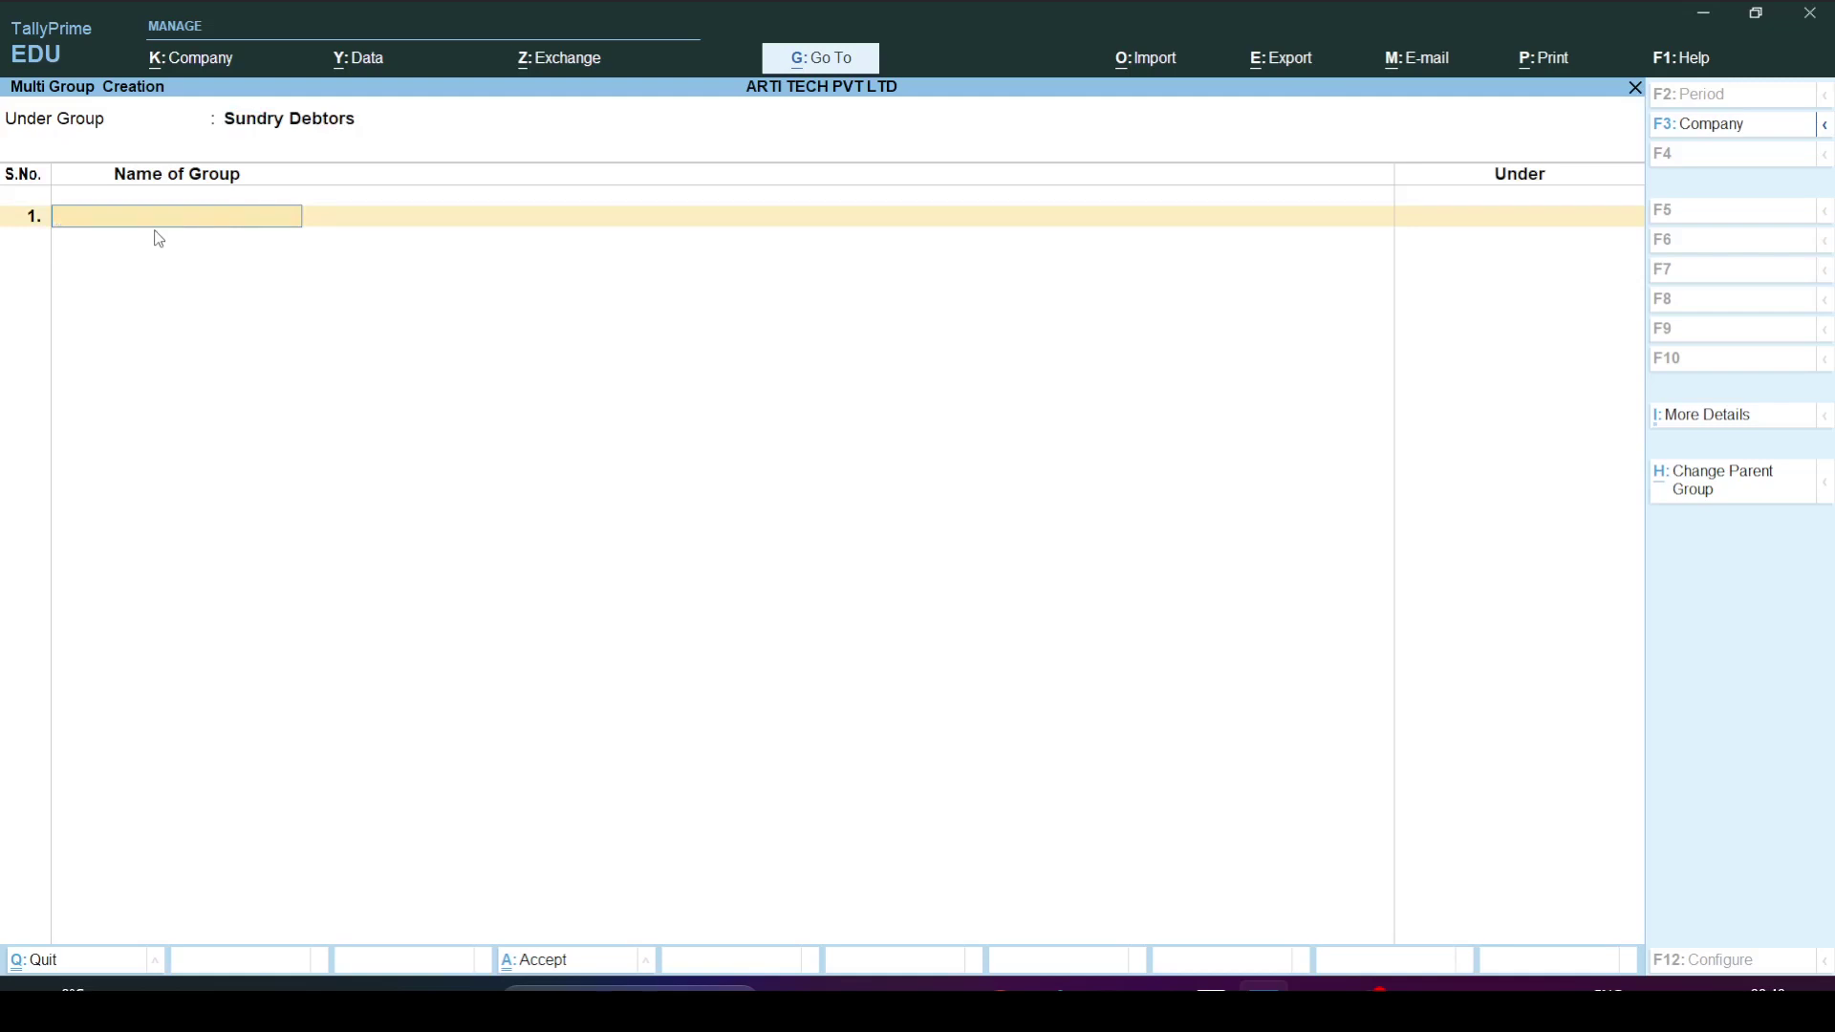
Look up the fourth state heading in the Word notes and enter "Telangana Dr" as the first group in TallyPrime's Multi Group Creation.
key(alt+Tab)
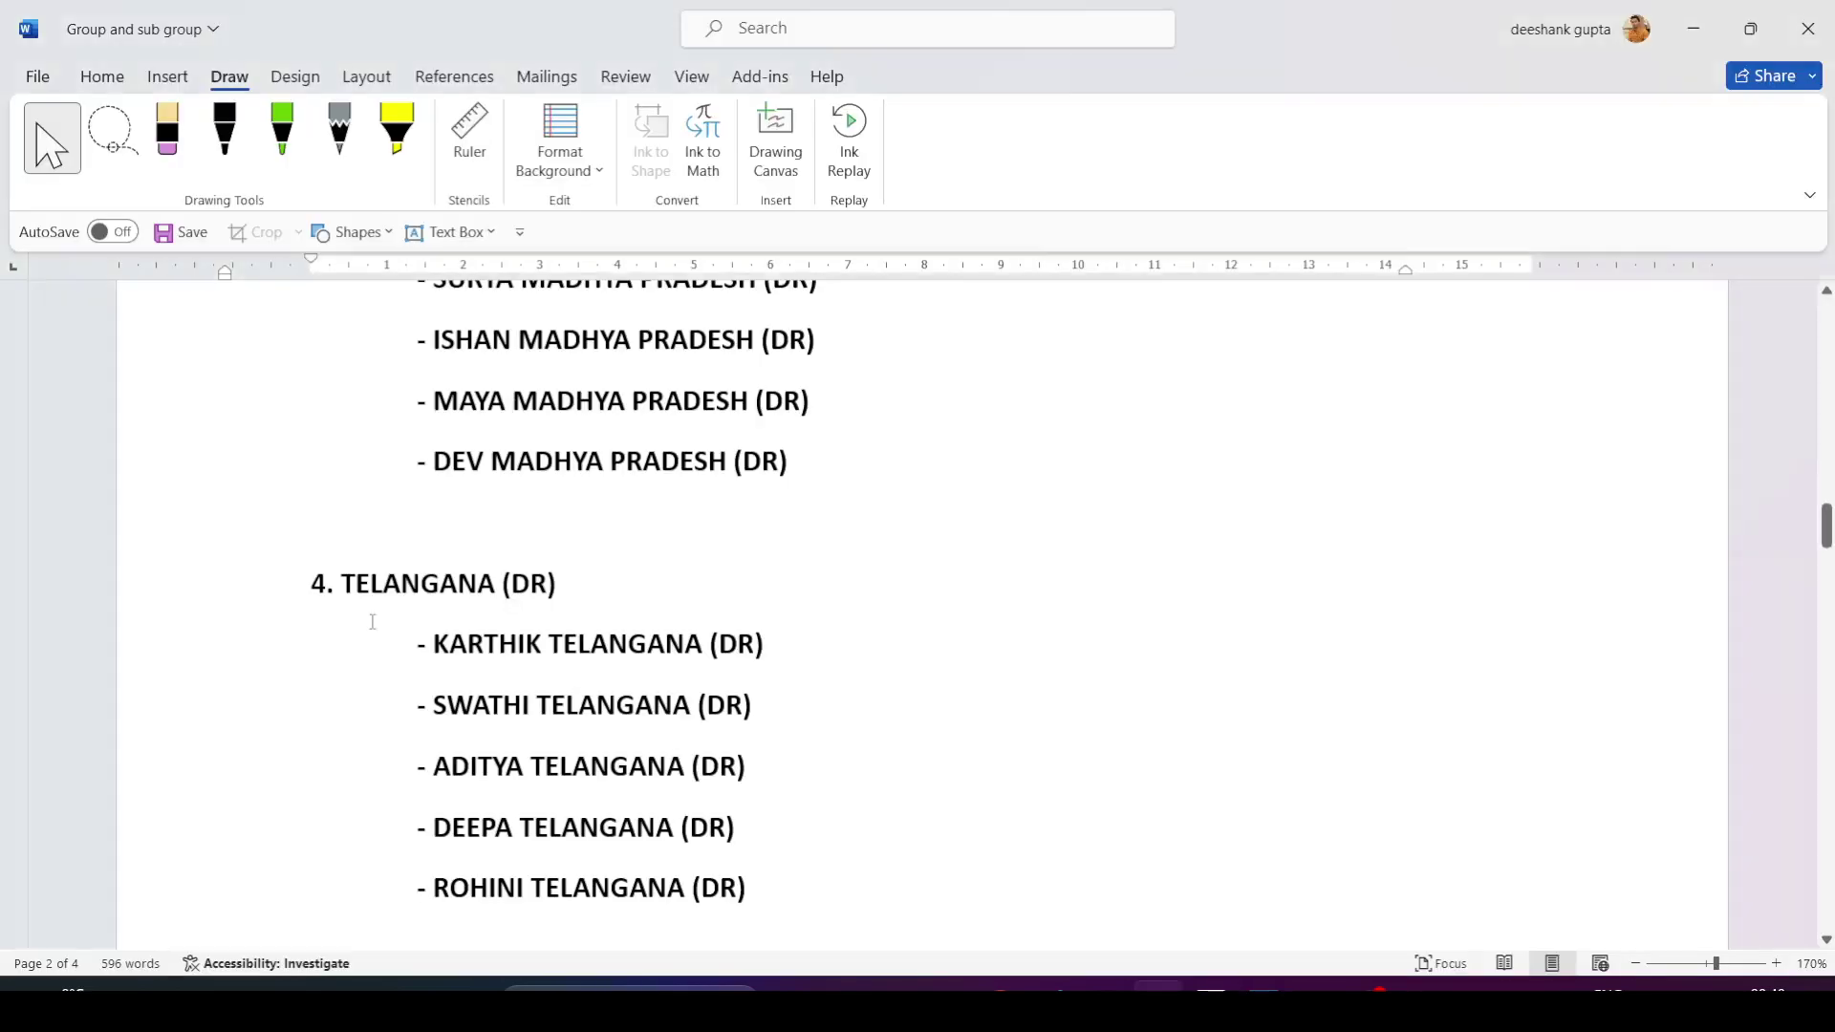
key(alt+Tab)
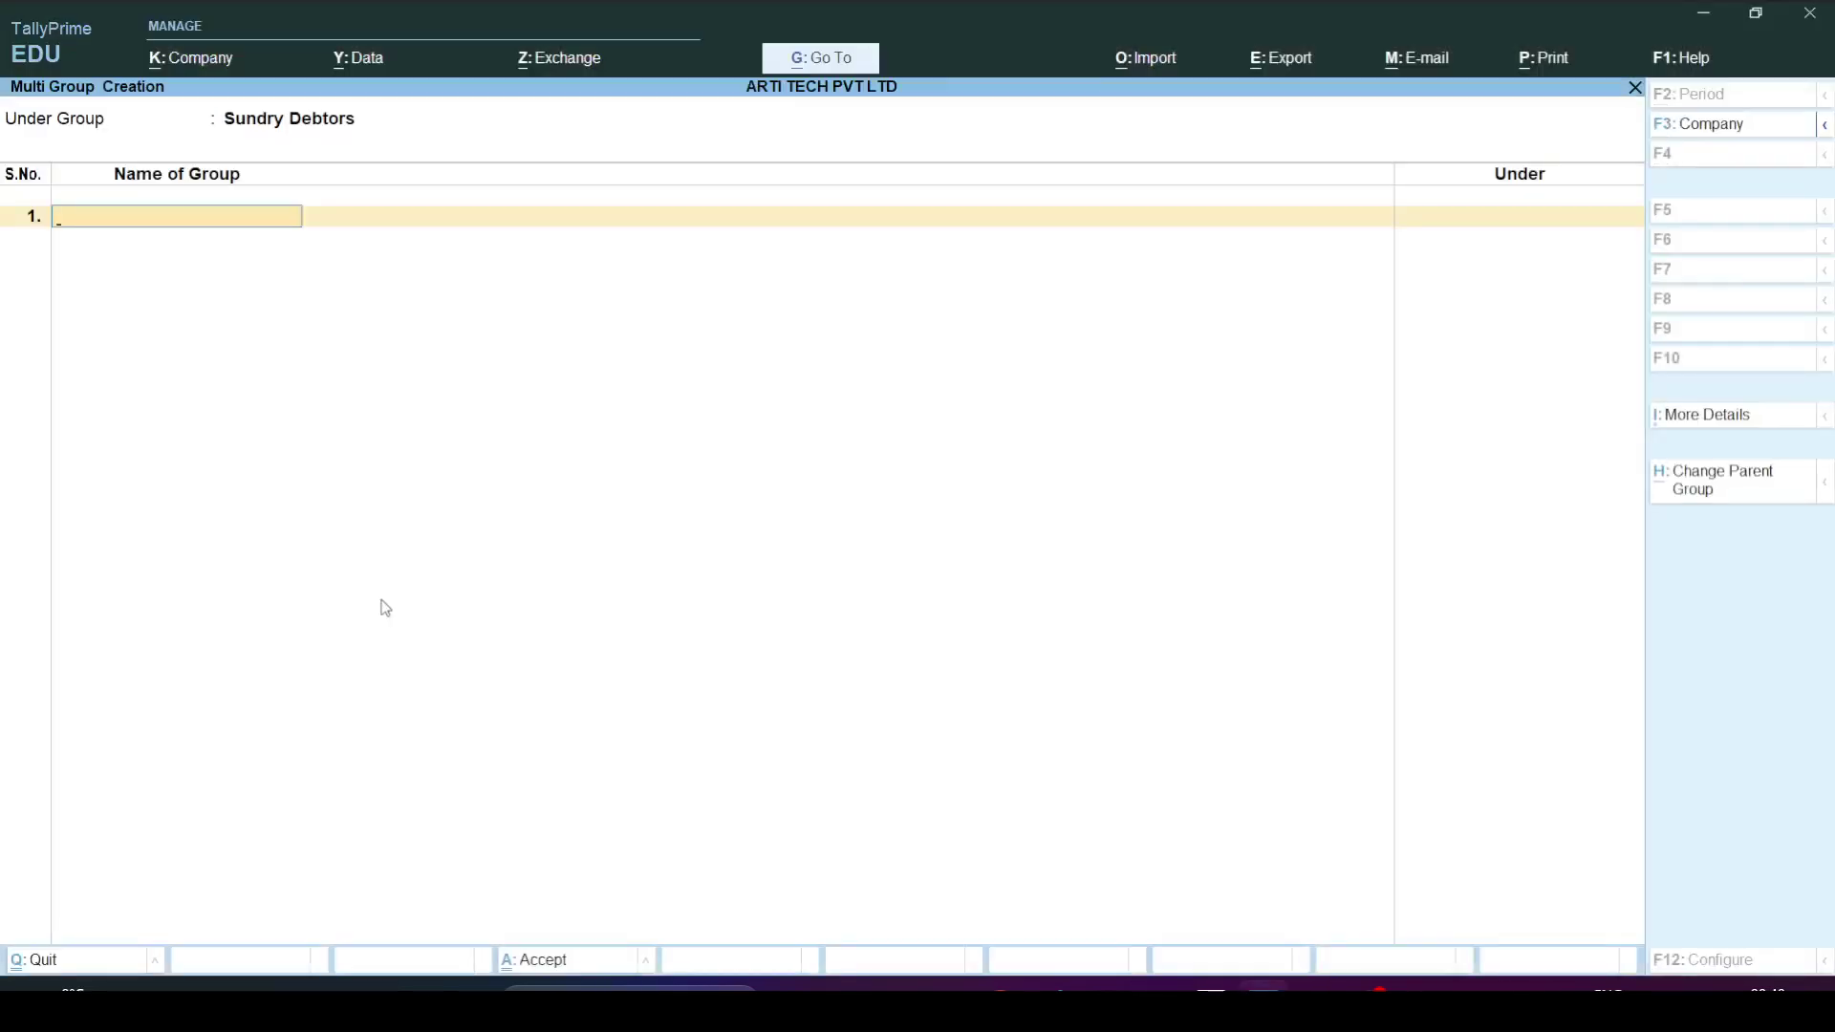
text(Telangana Dr)
key(Return)
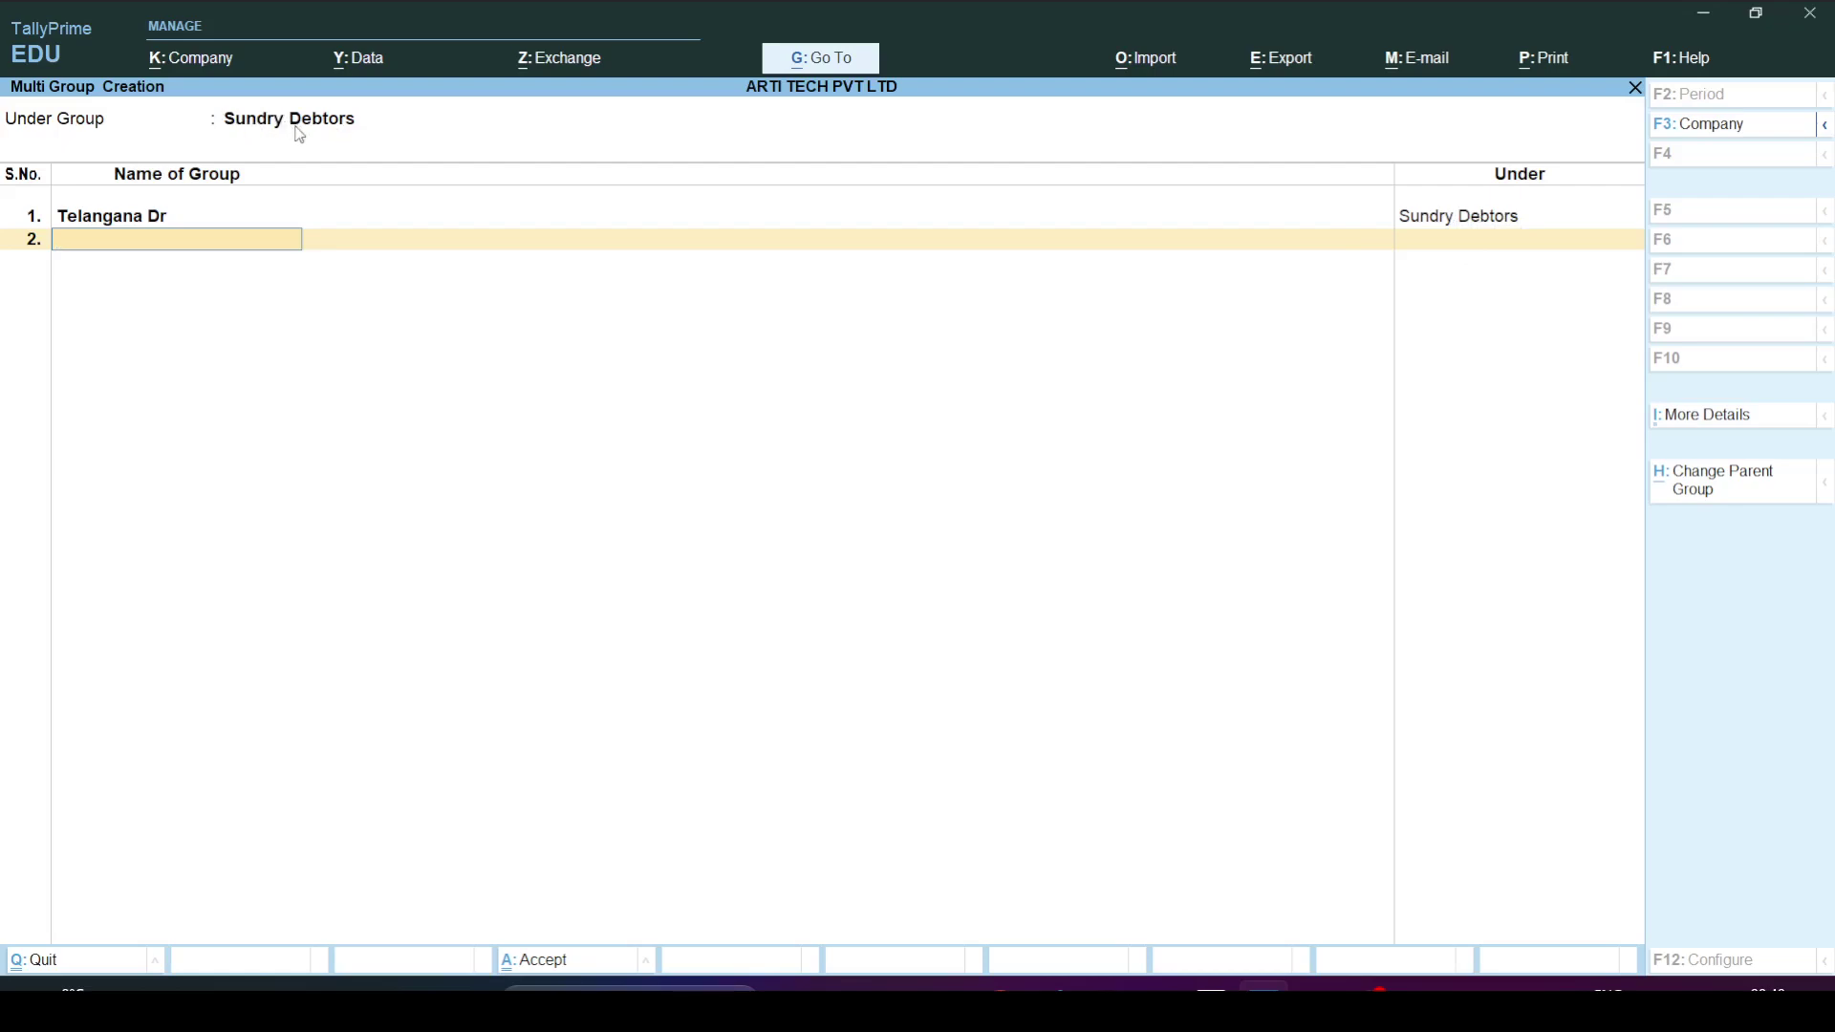
Find the fifth state heading in the Word notes and enter "Kerala Dr" as the second group in TallyPrime.
key(alt+Tab)
scroll(246, 540, down, 8)
key(alt+Tab)
key(alt+Tab)
key(alt+Tab)
text(Kerala Dr)
key(Return)
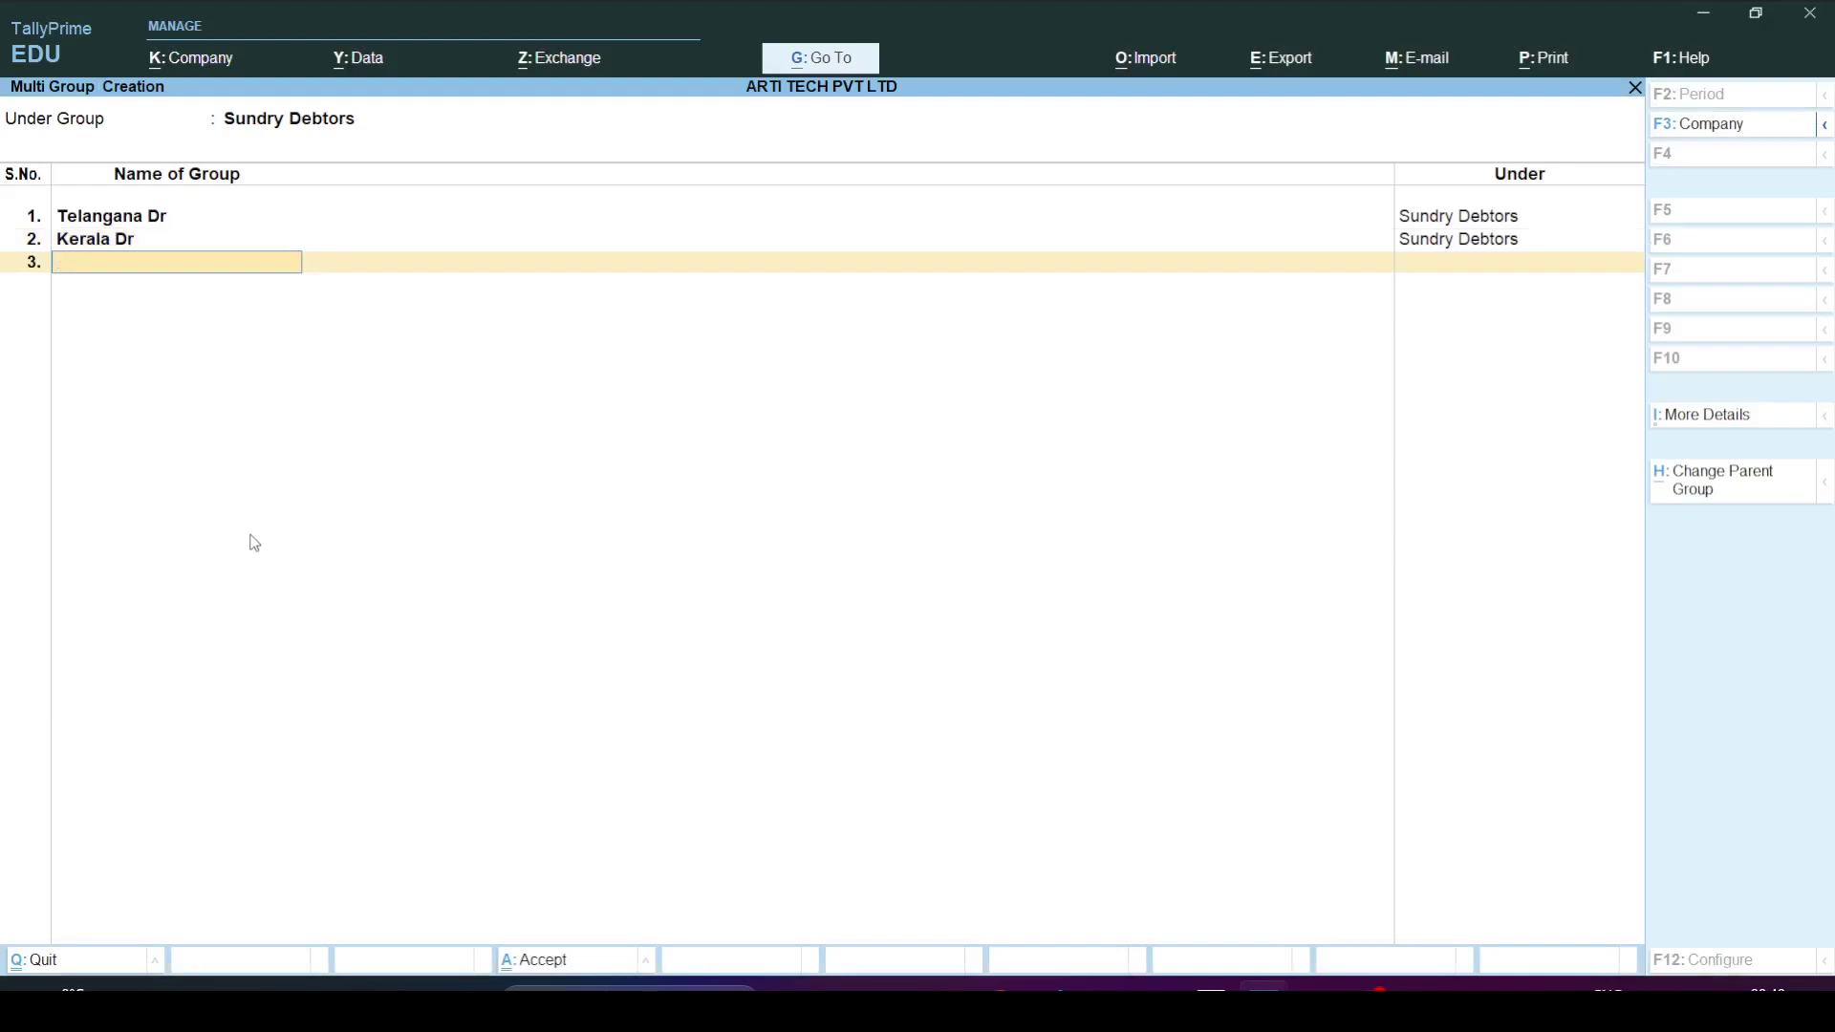
Look up the sixth state heading in the Word notes and add "Maharashtra Dr" as the third group in TallyPrime.
key(alt+Tab)
scroll(249, 543, down, 4)
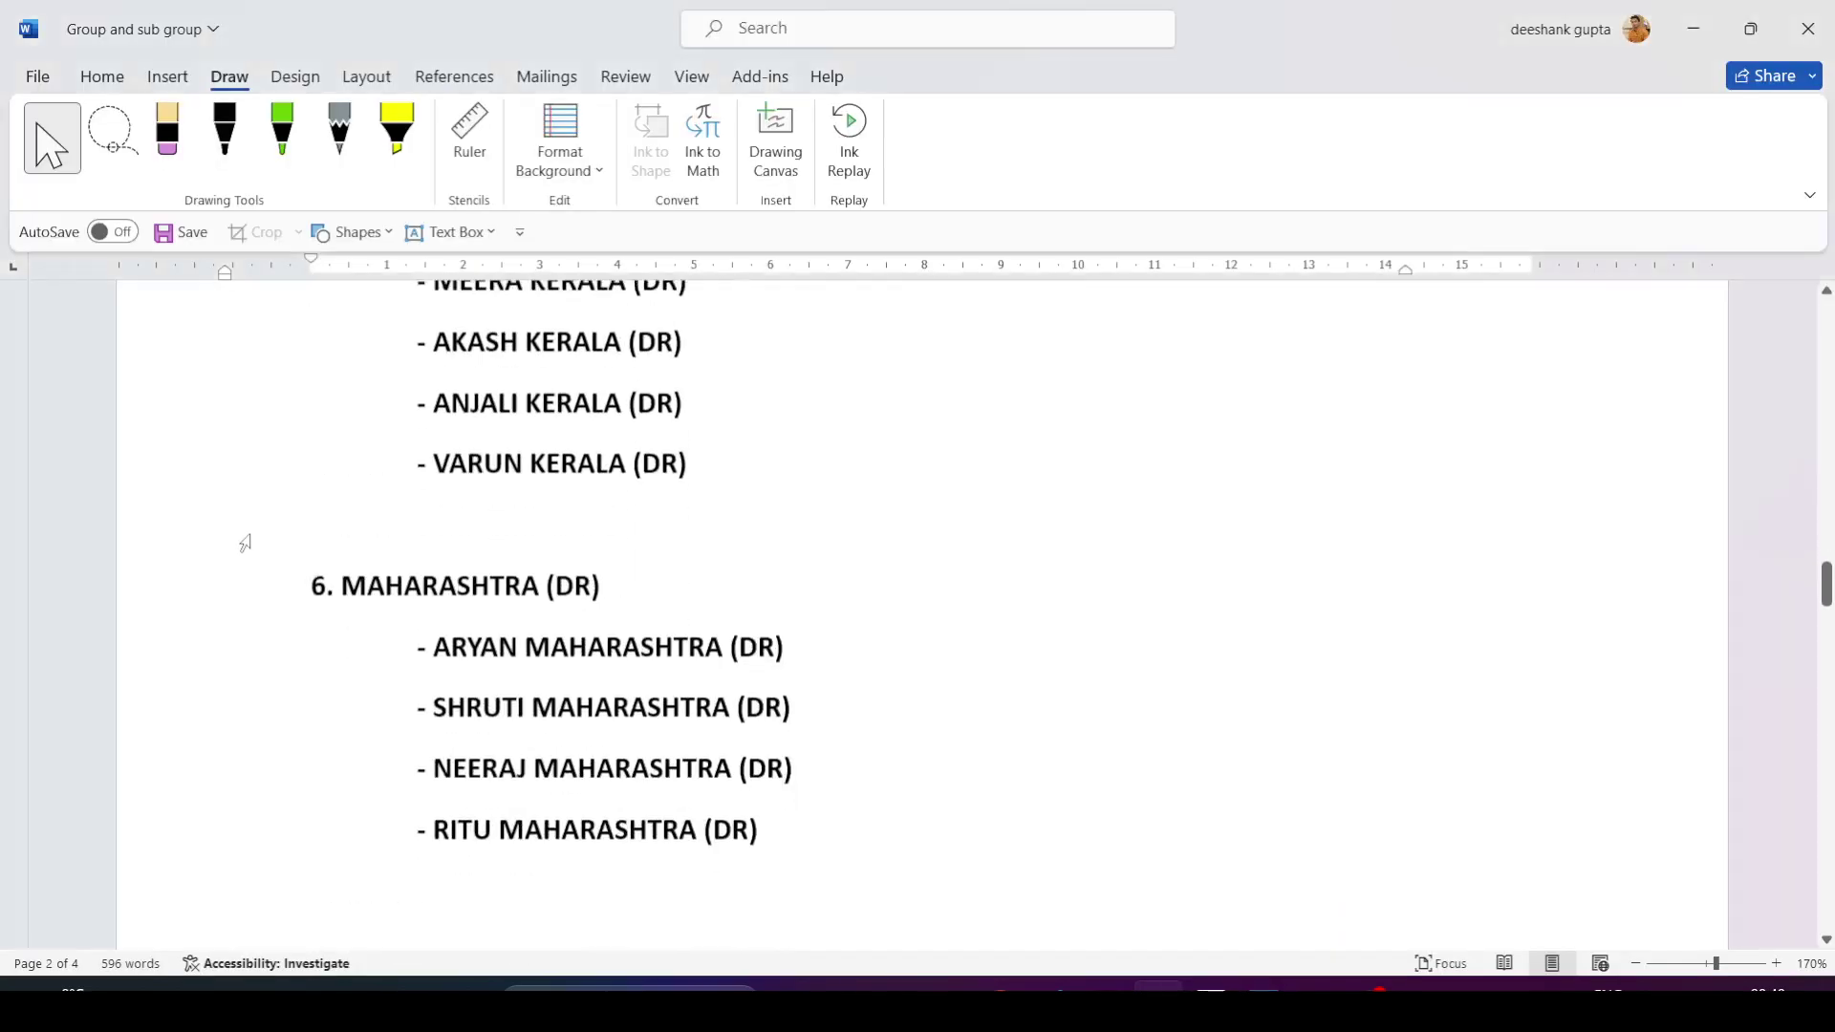
key(alt+Tab)
text(Ma)
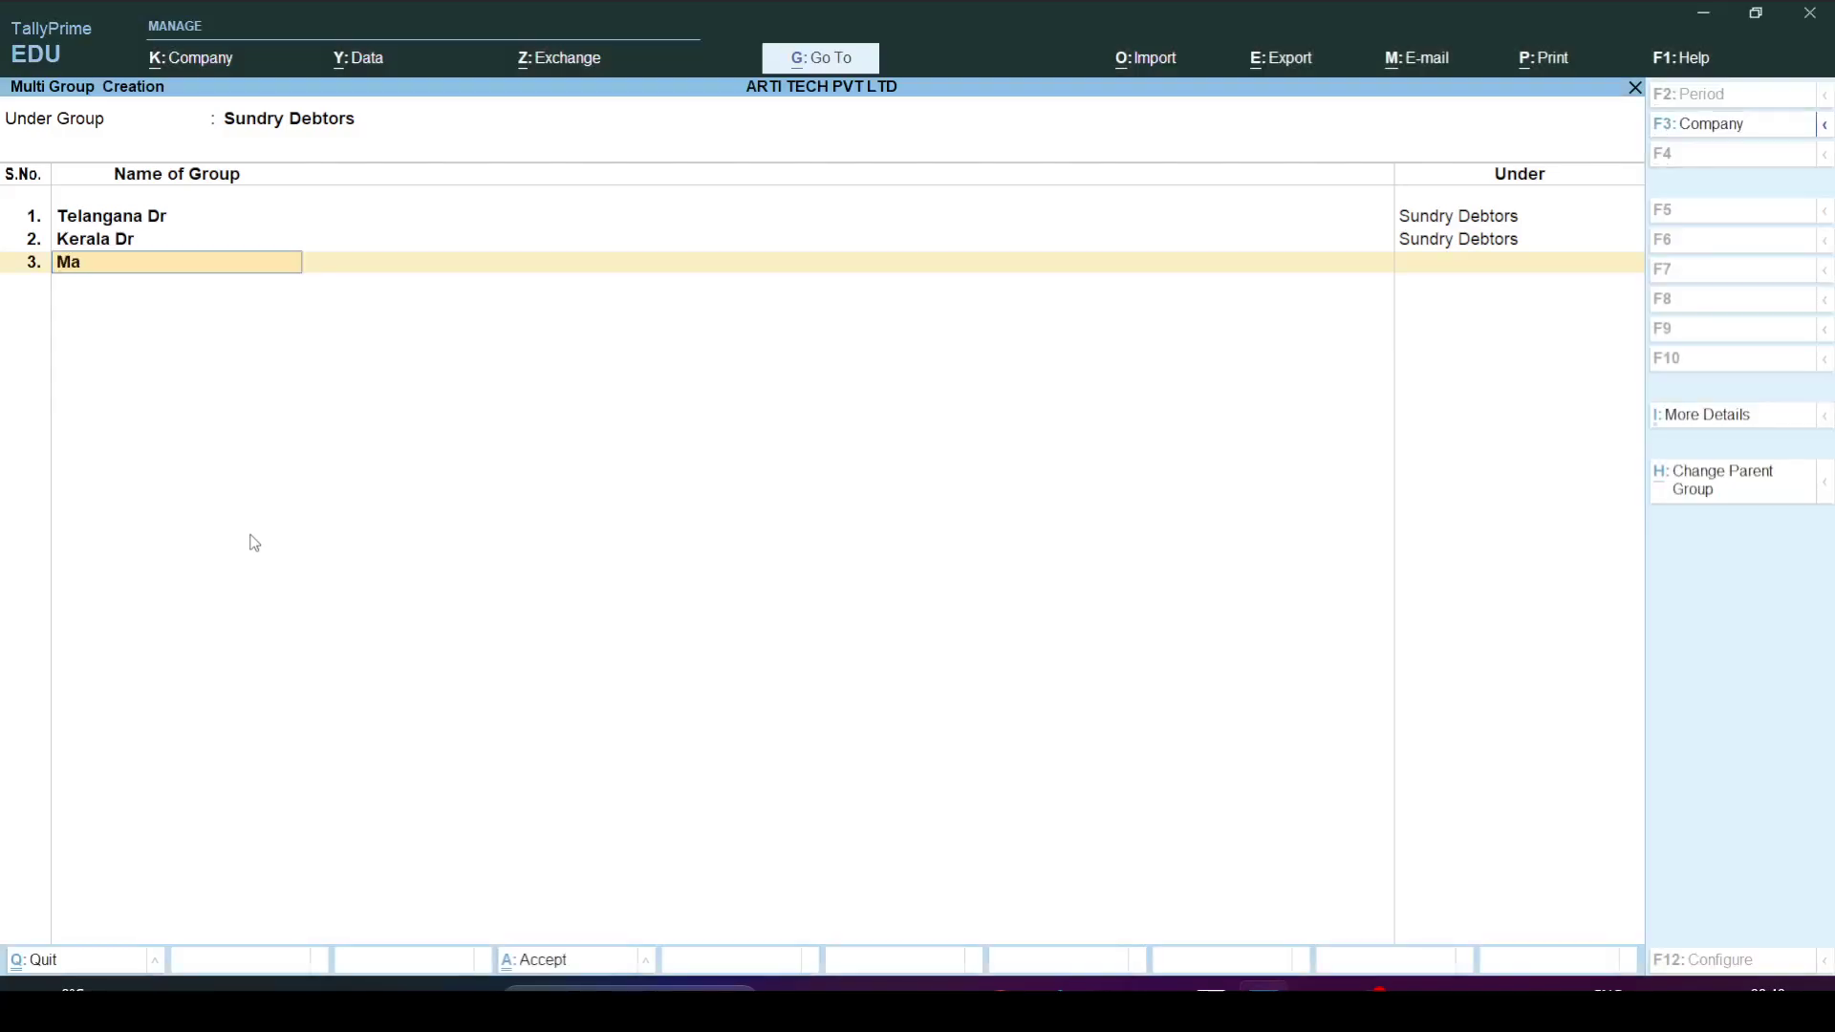
text(harashtra Dr)
key(Return)
Check the seventh state heading in the Word notes and add "Uttar Pradesh Dr" as the fourth group in TallyPrime.
key(alt+Tab)
scroll(319, 557, down, 10)
key(alt+Tab)
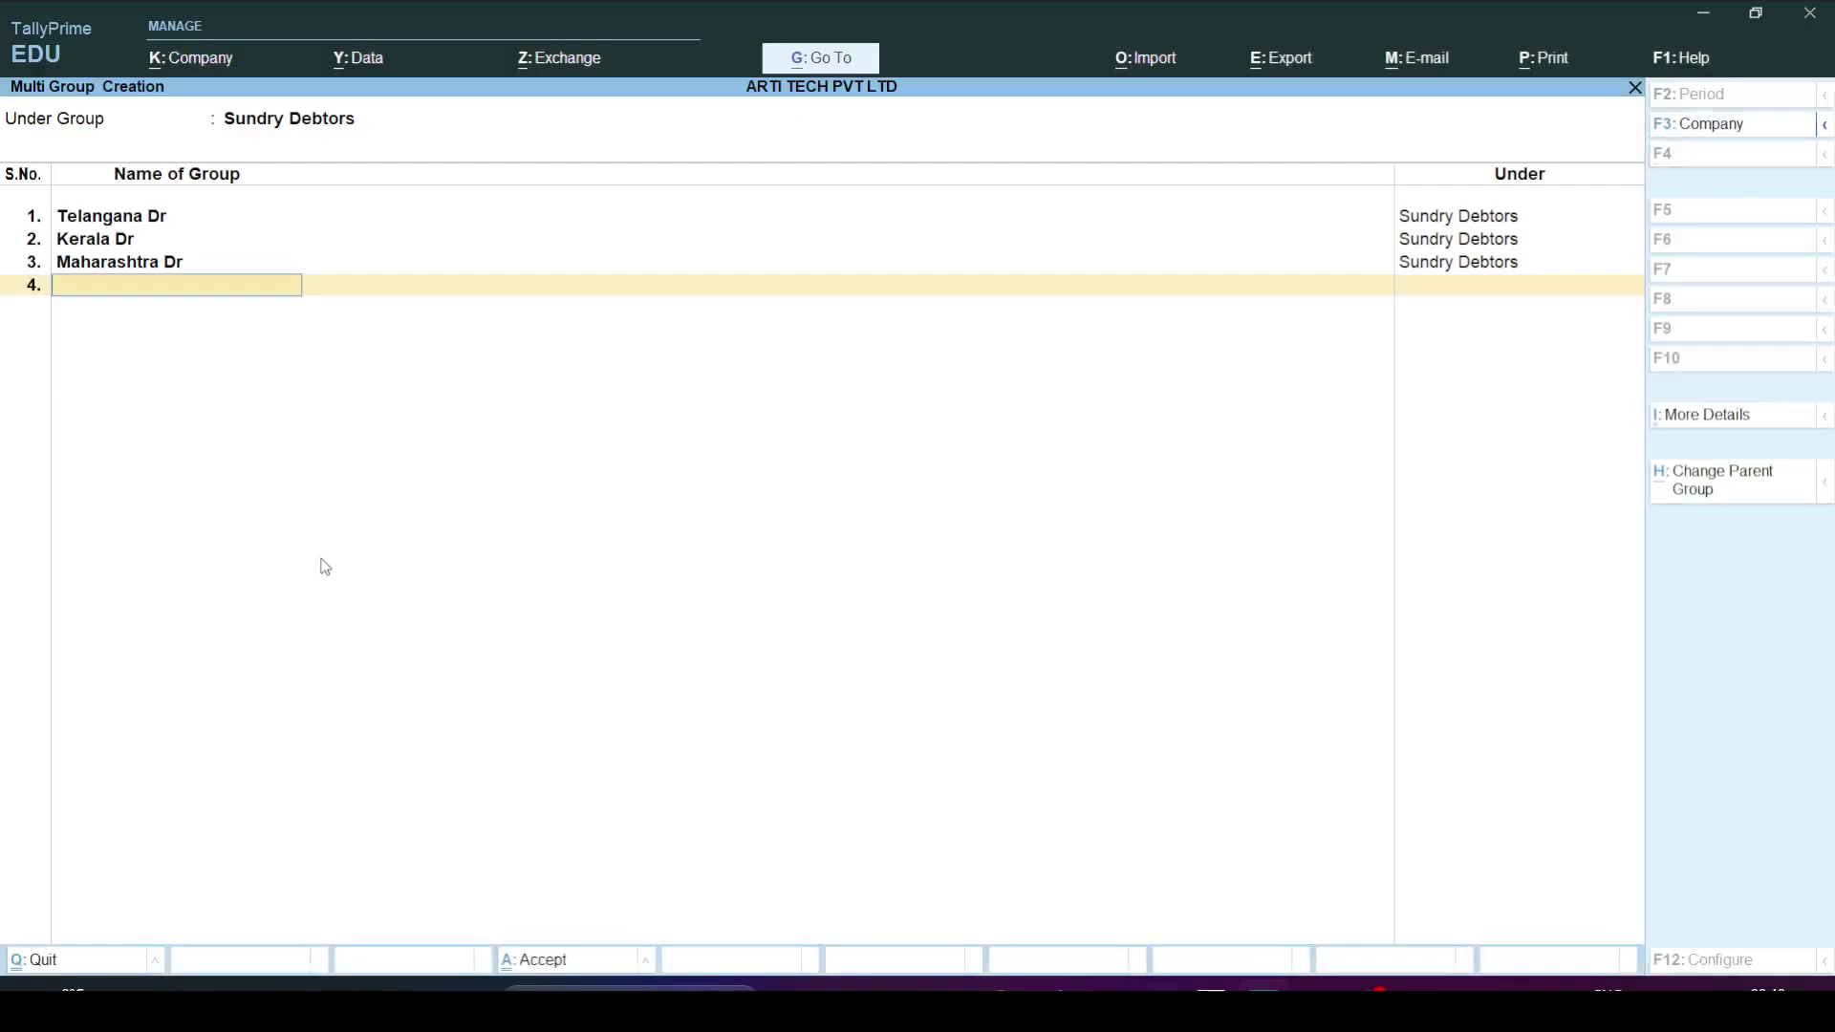
text(Uttar Pradesh Dr)
key(Return)
Check the eighth state heading in the Word notes and add "Bihar Dr" as the fifth group in TallyPrime.
key(alt+Tab)
scroll(322, 558, down, 3)
key(alt+Tab)
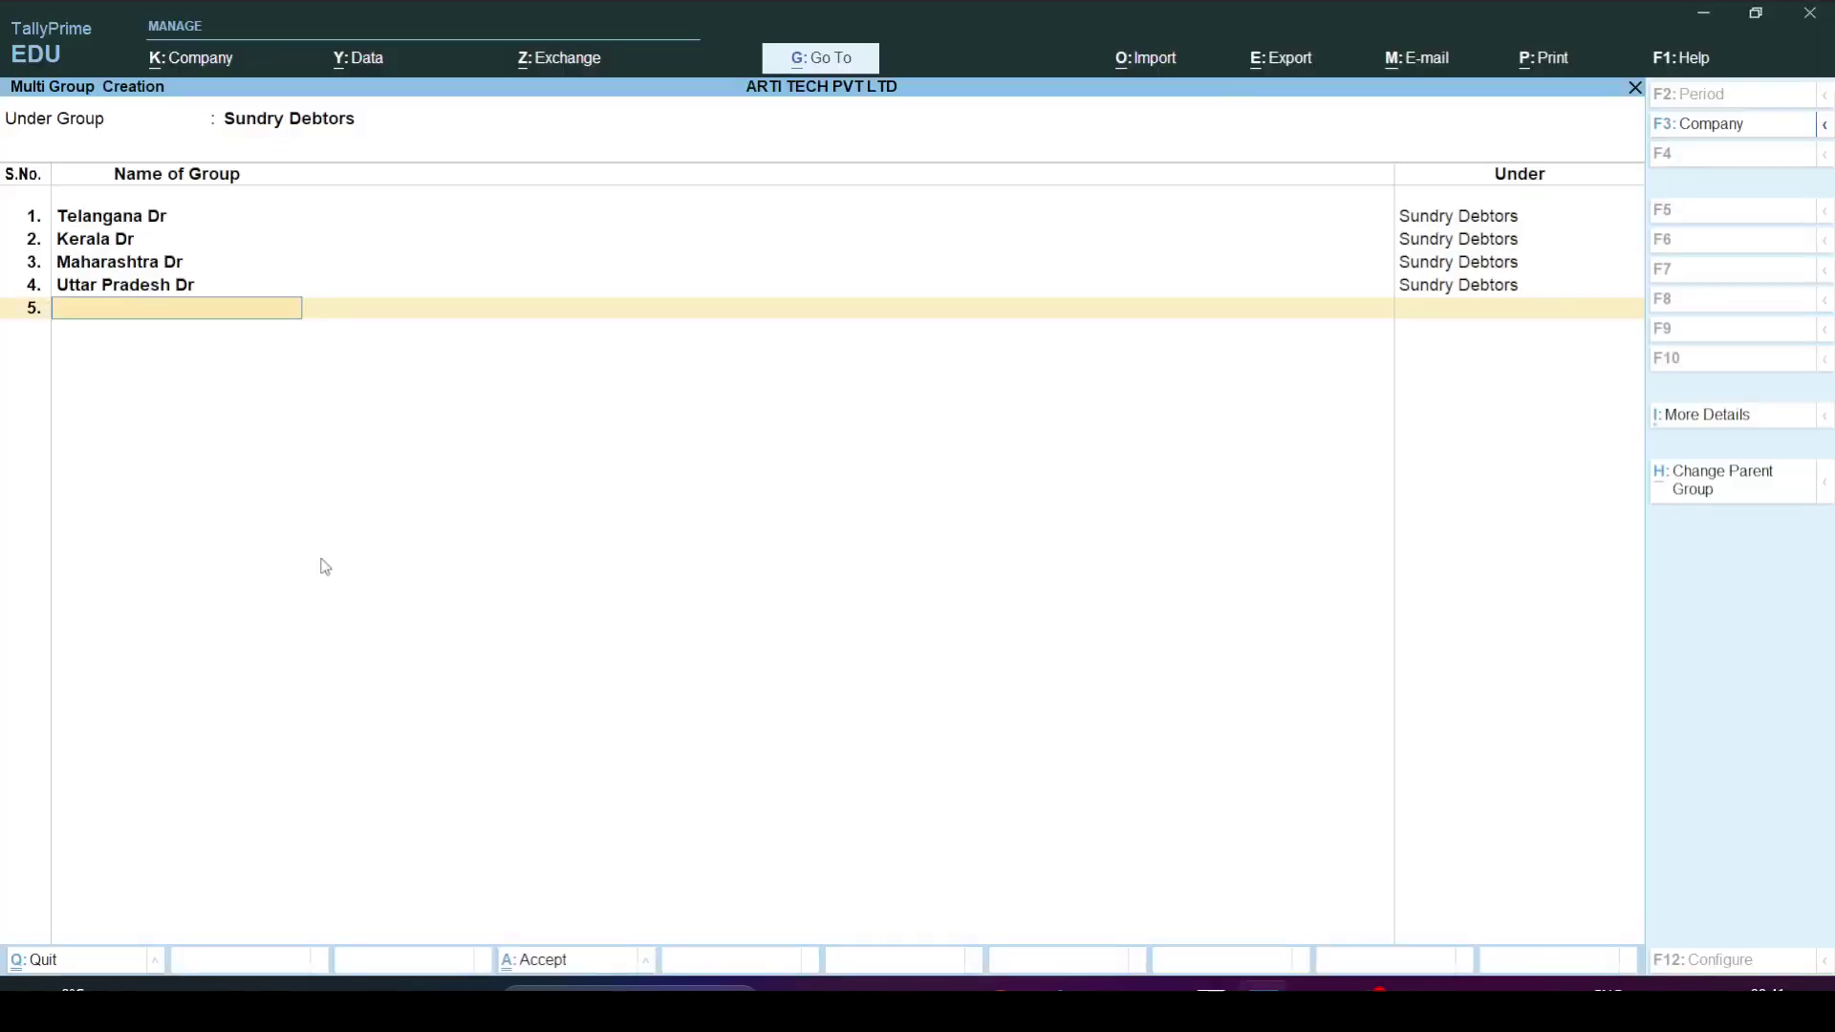
text(Bihar De)
key(BackSpace)
text(r)
key(Return)
Check the ninth state heading in the Word notes and add "Gujrat Dr" as the sixth group in TallyPrime.
key(alt+Tab)
scroll(323, 573, down, 4)
key(alt+Tab)
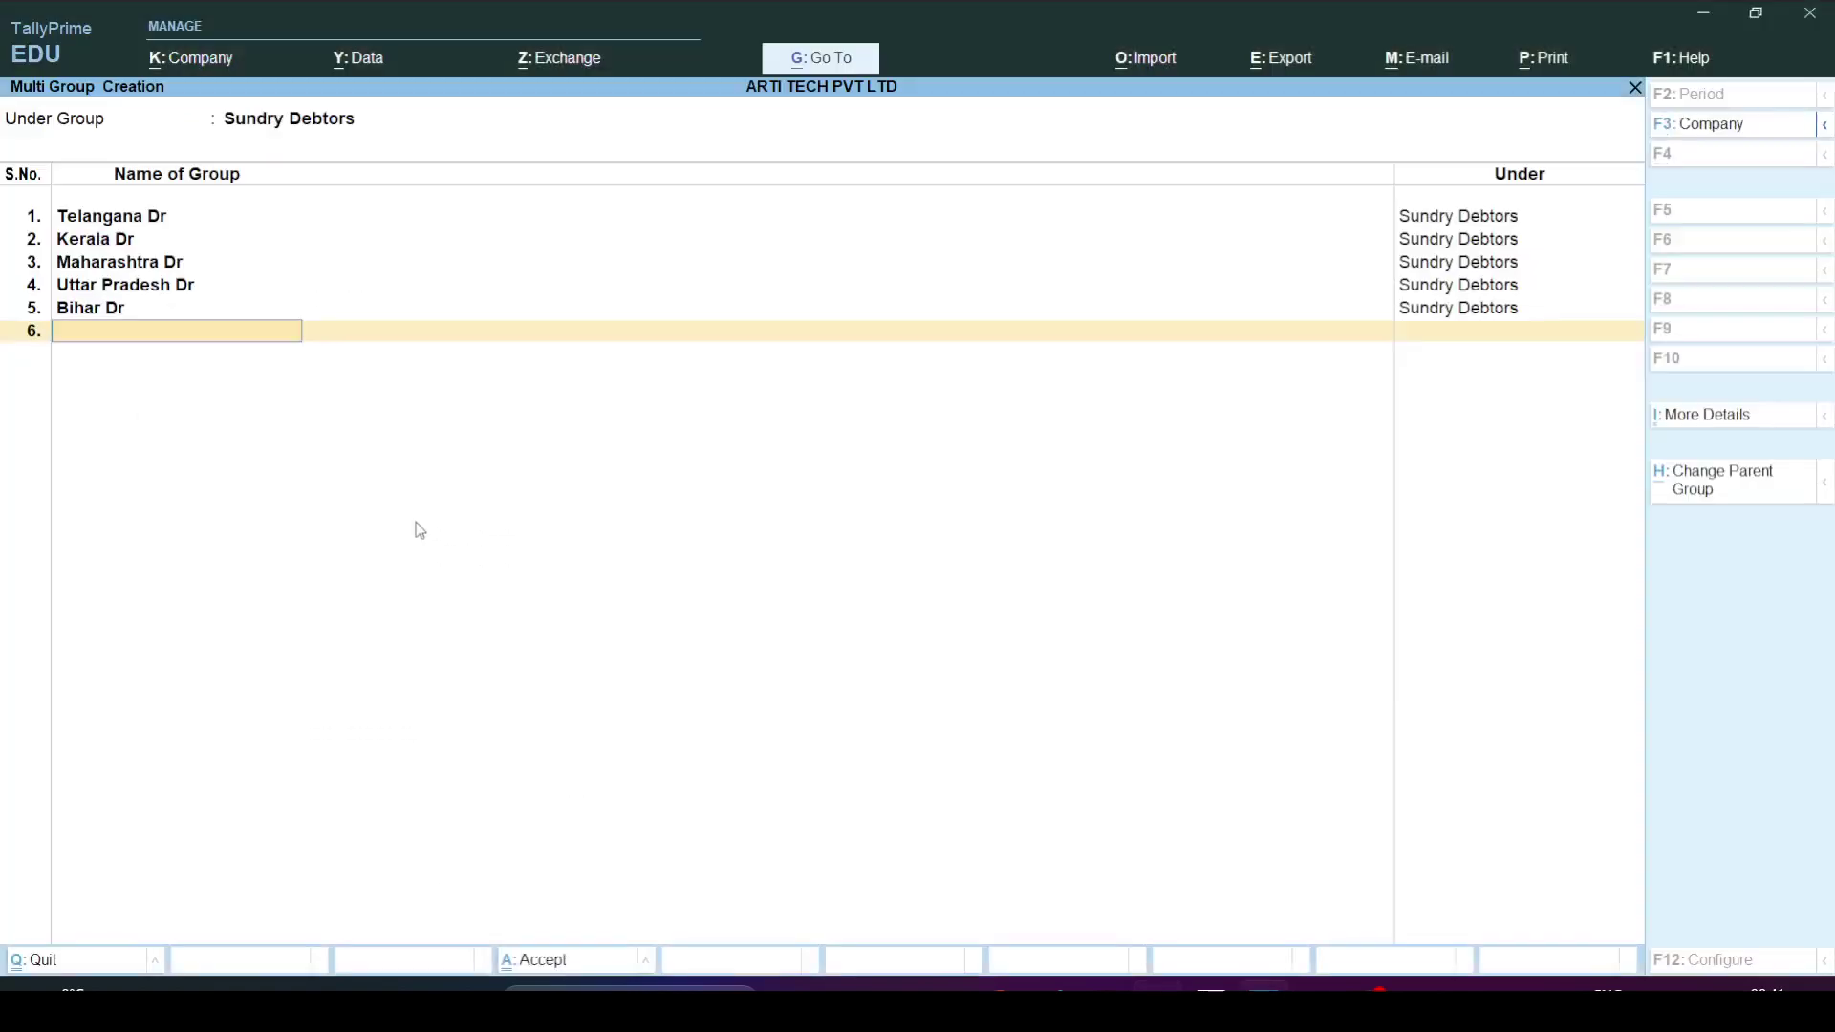
text(Gujrat Dr)
key(Return)
Look up the tenth state heading in the Word notes, add "Odisha Dr" as the seventh group in TallyPrime and save all the groups.
key(alt+Tab)
scroll(445, 708, down, 5)
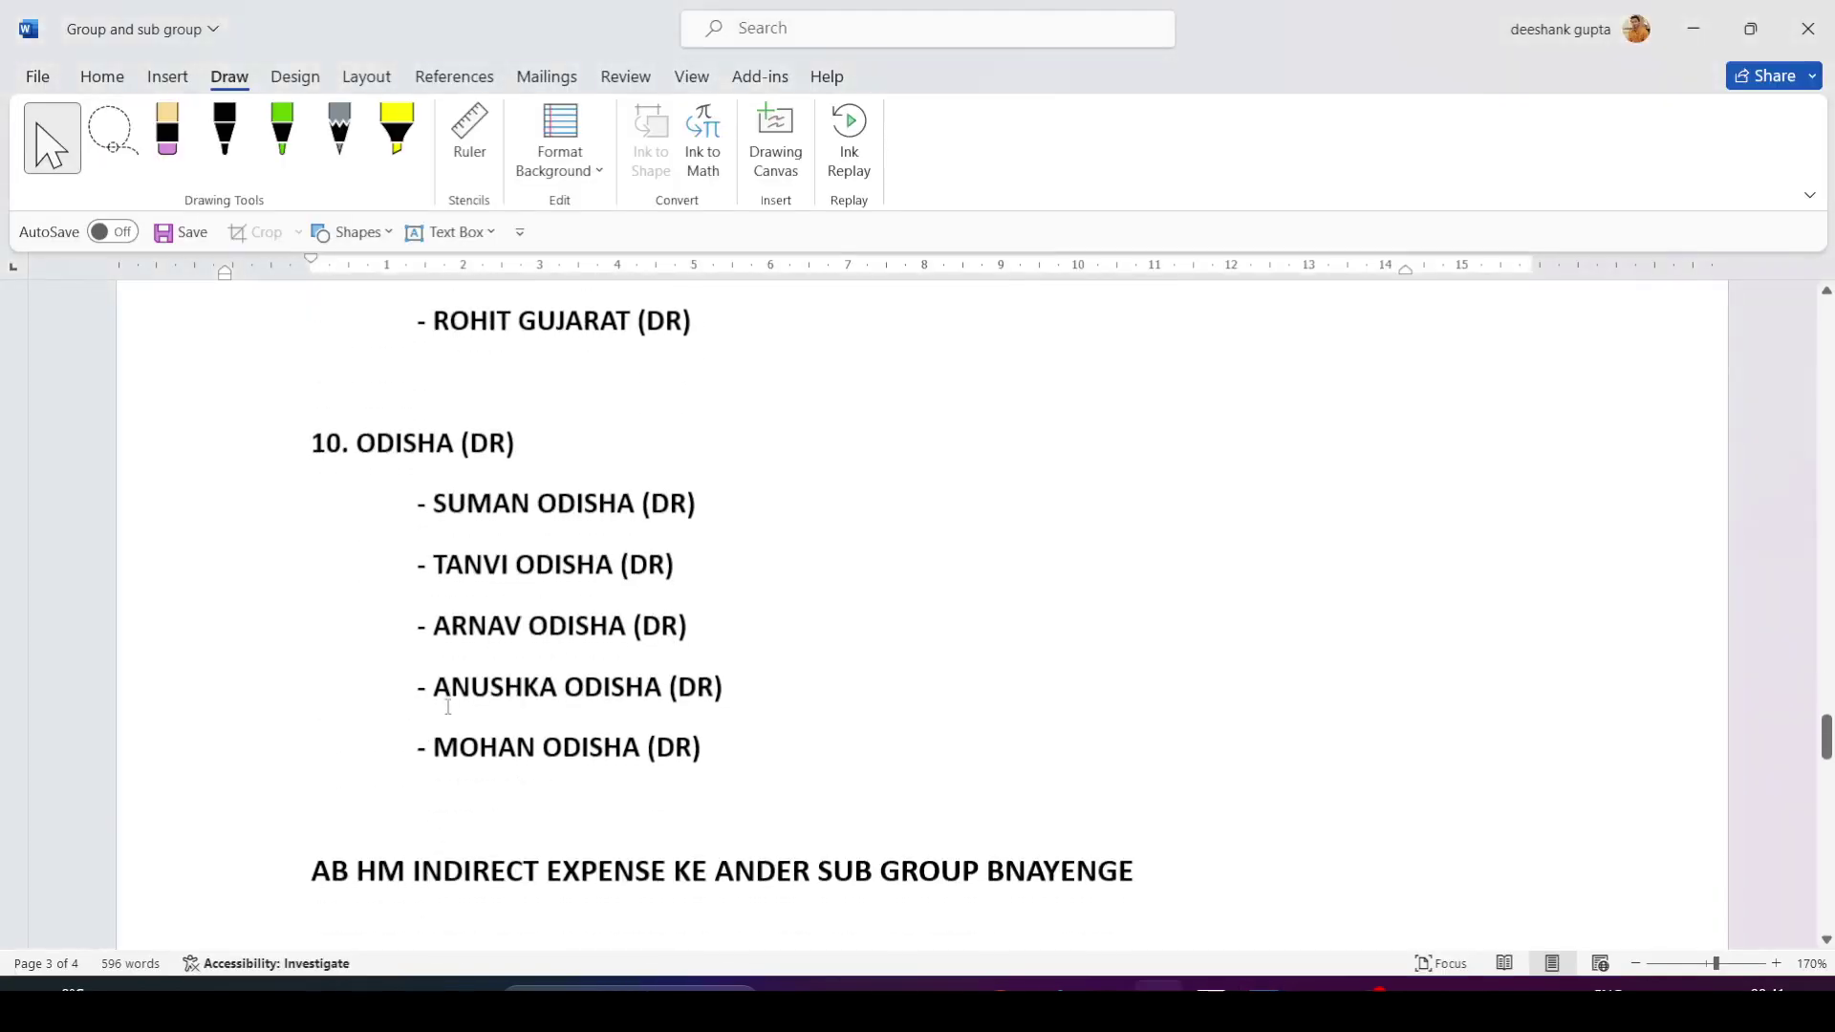
key(alt+Tab)
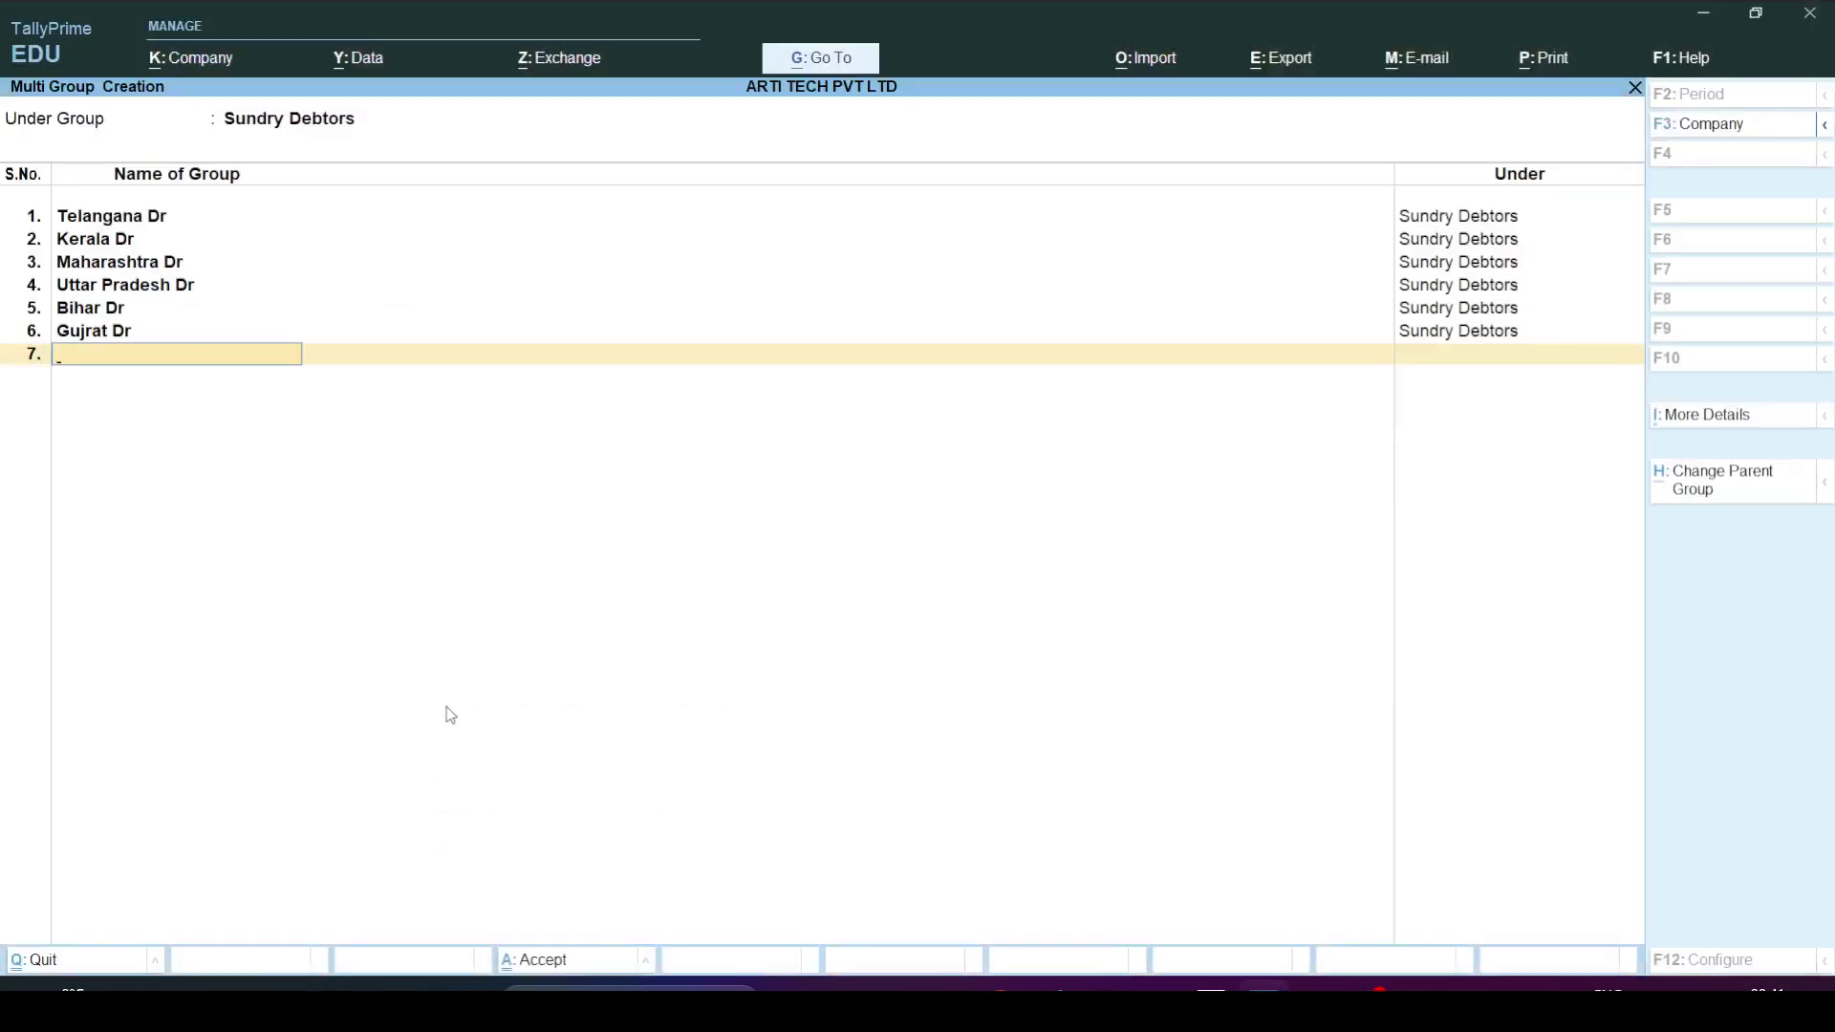
text(Odisha Dr)
key(Return)
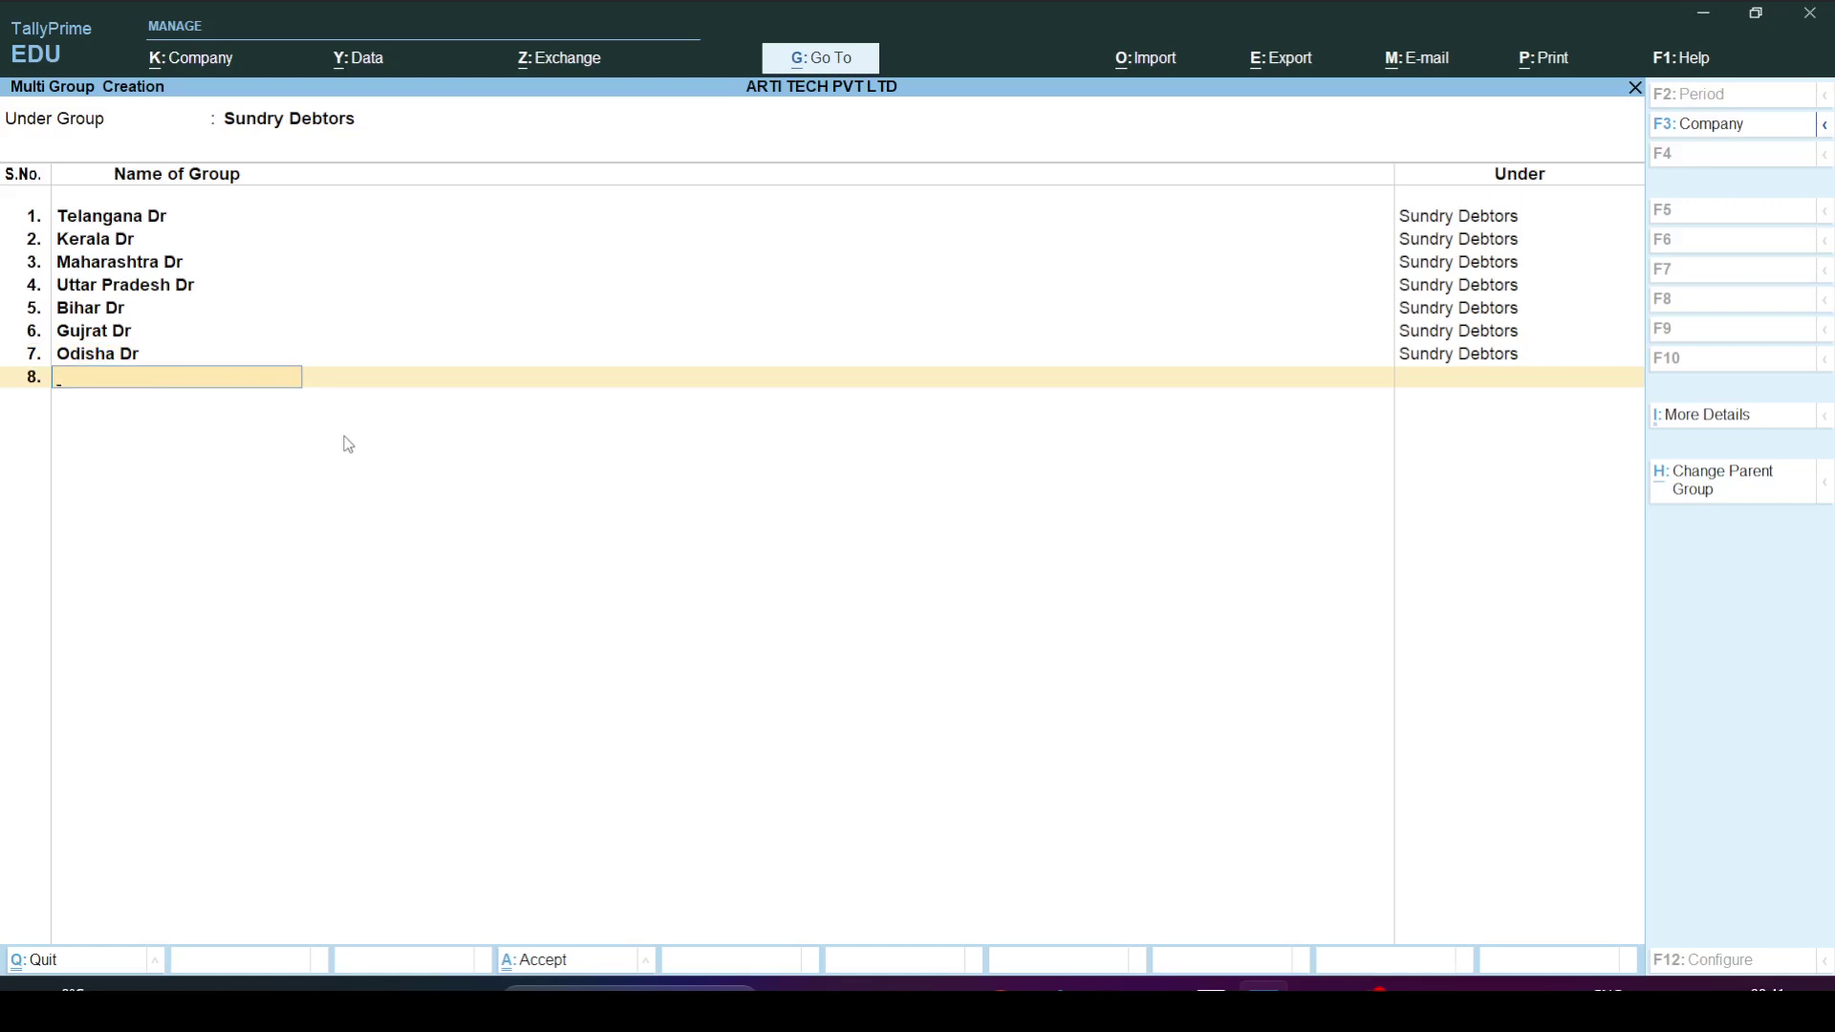
key(Return)
key(Return)
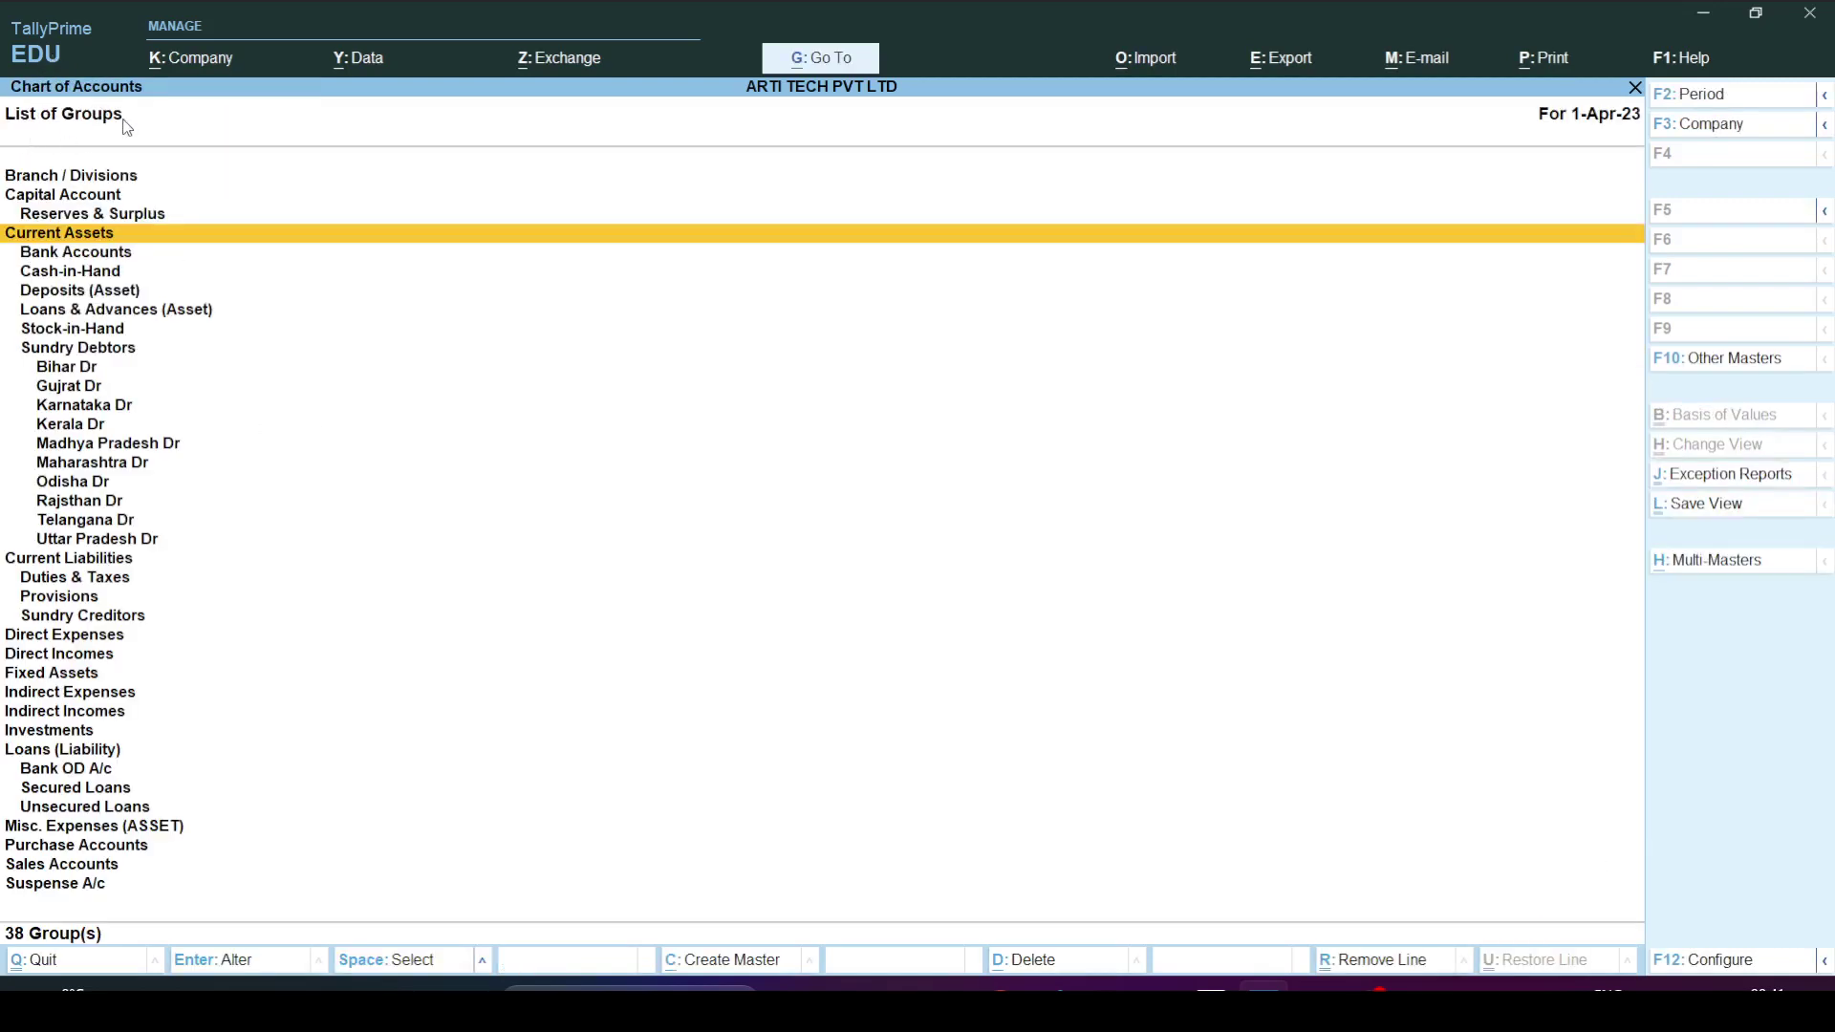
Examine the state-wise sub-groups under Sundry Debtors in the list of groups.
click(76, 371)
click(77, 390)
click(76, 407)
click(72, 426)
click(74, 446)
click(76, 465)
click(76, 501)
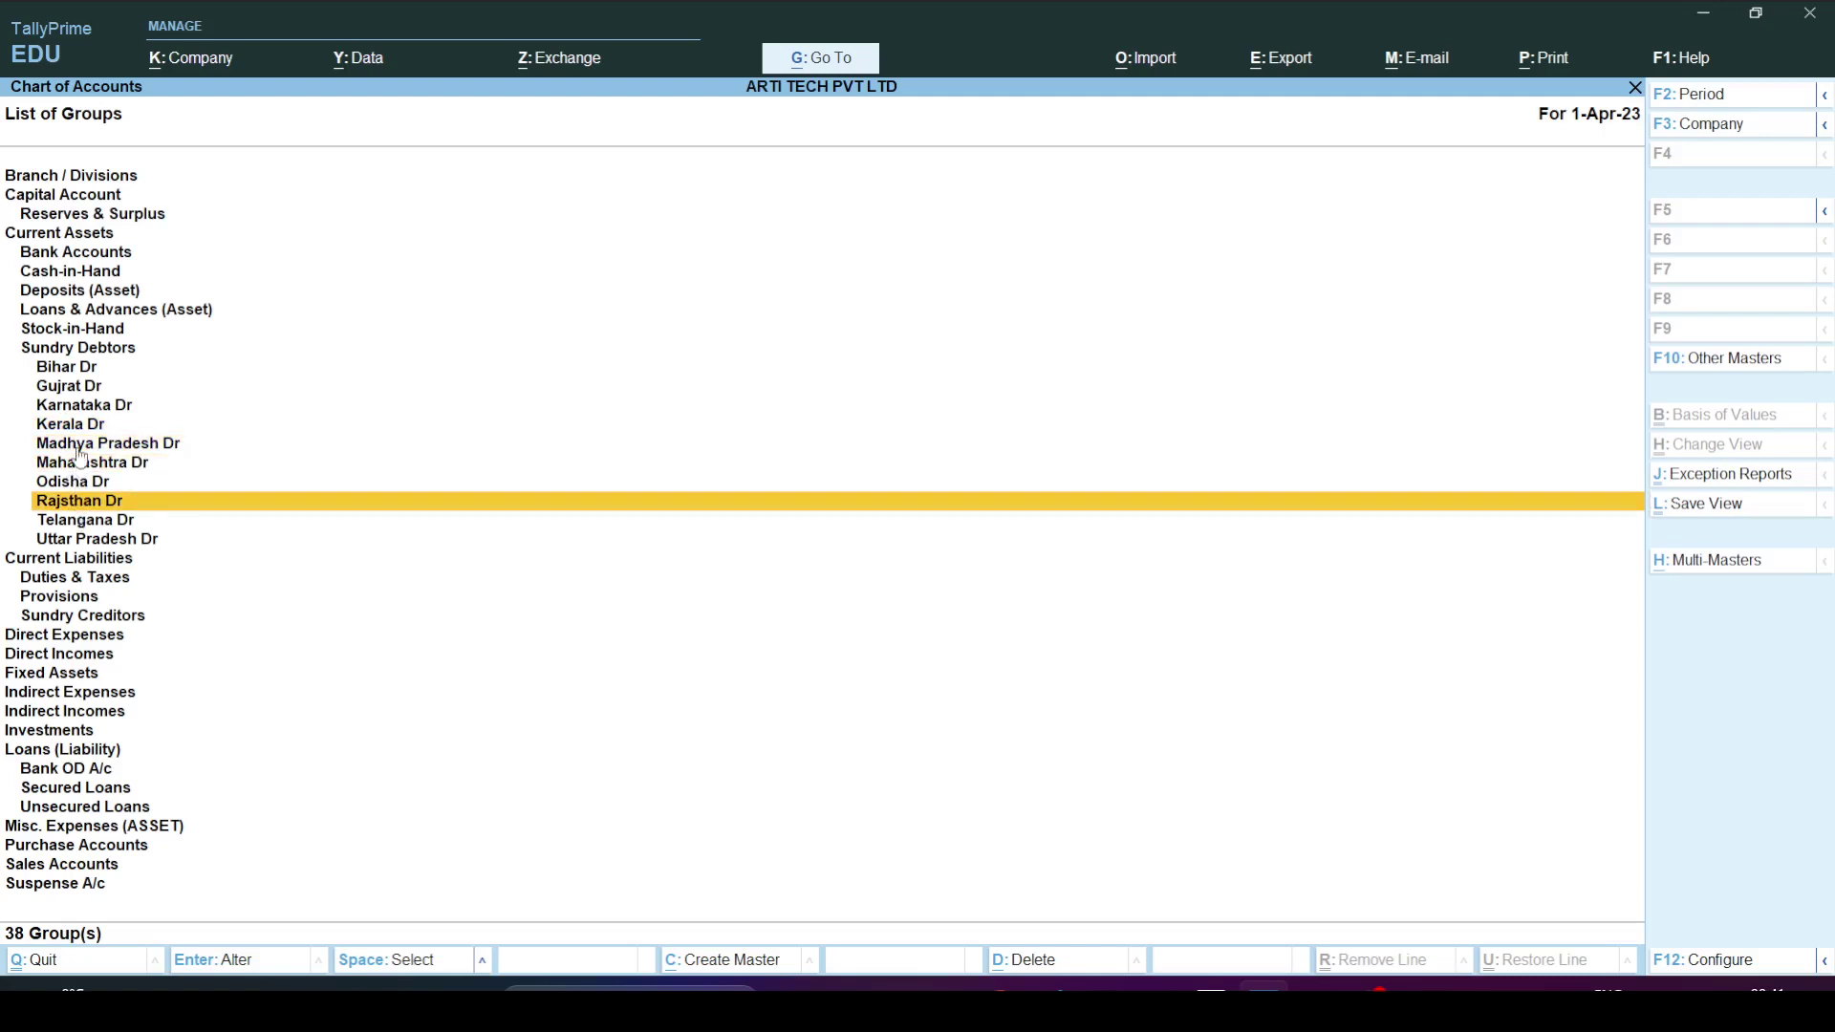
click(63, 371)
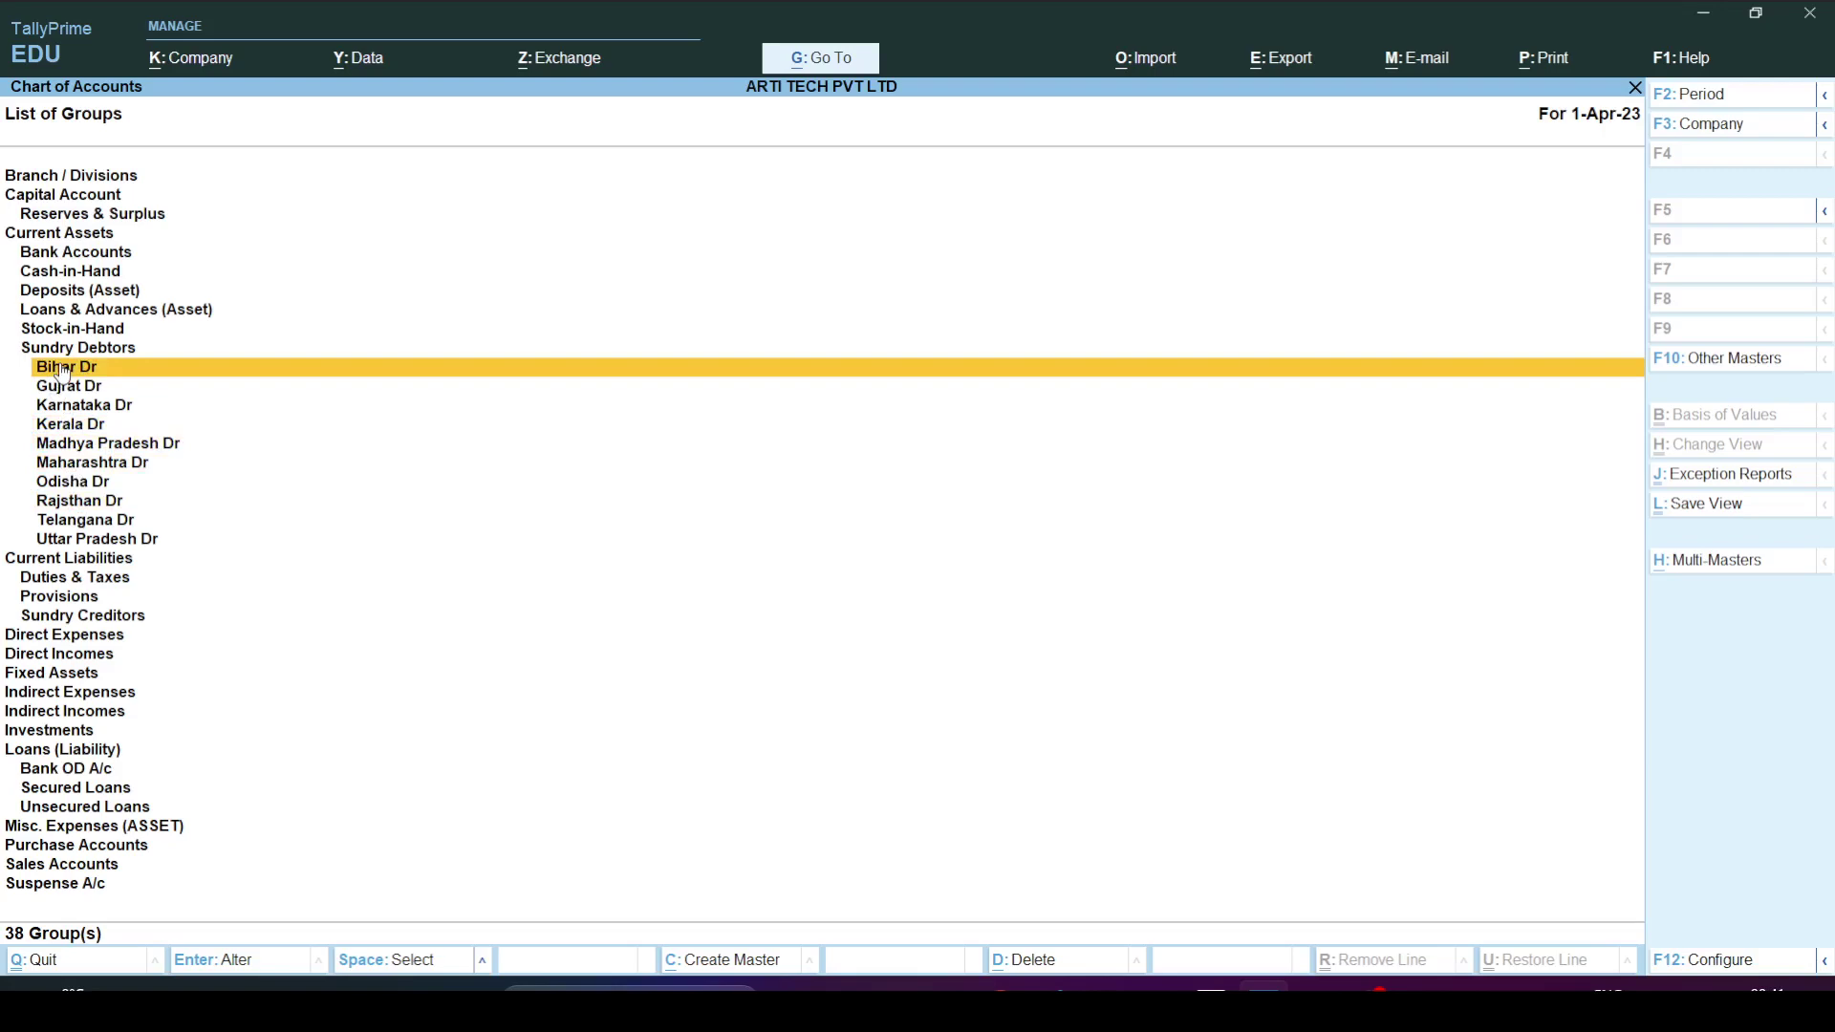
Return to the Sundry Debtor section of the Word notes and review the debtor names listed under the Karnataka (DR) heading.
key(alt+Tab)
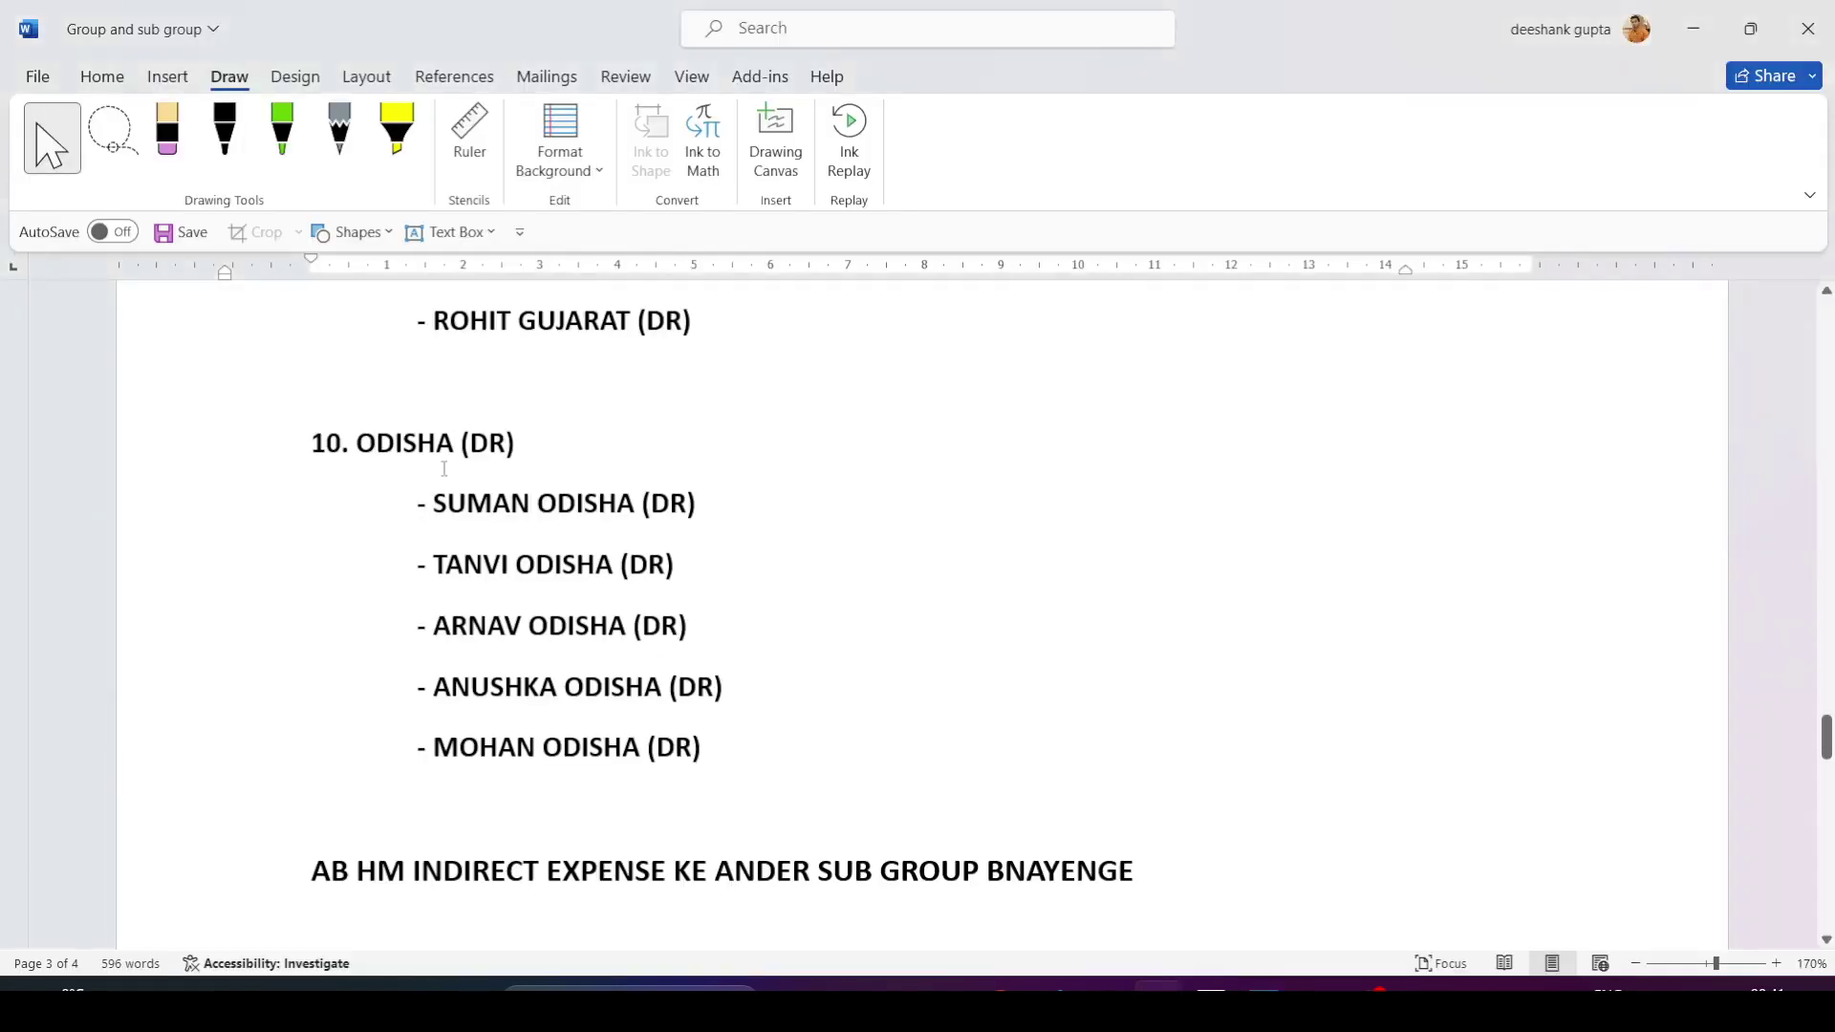
scroll(429, 507, up, 15)
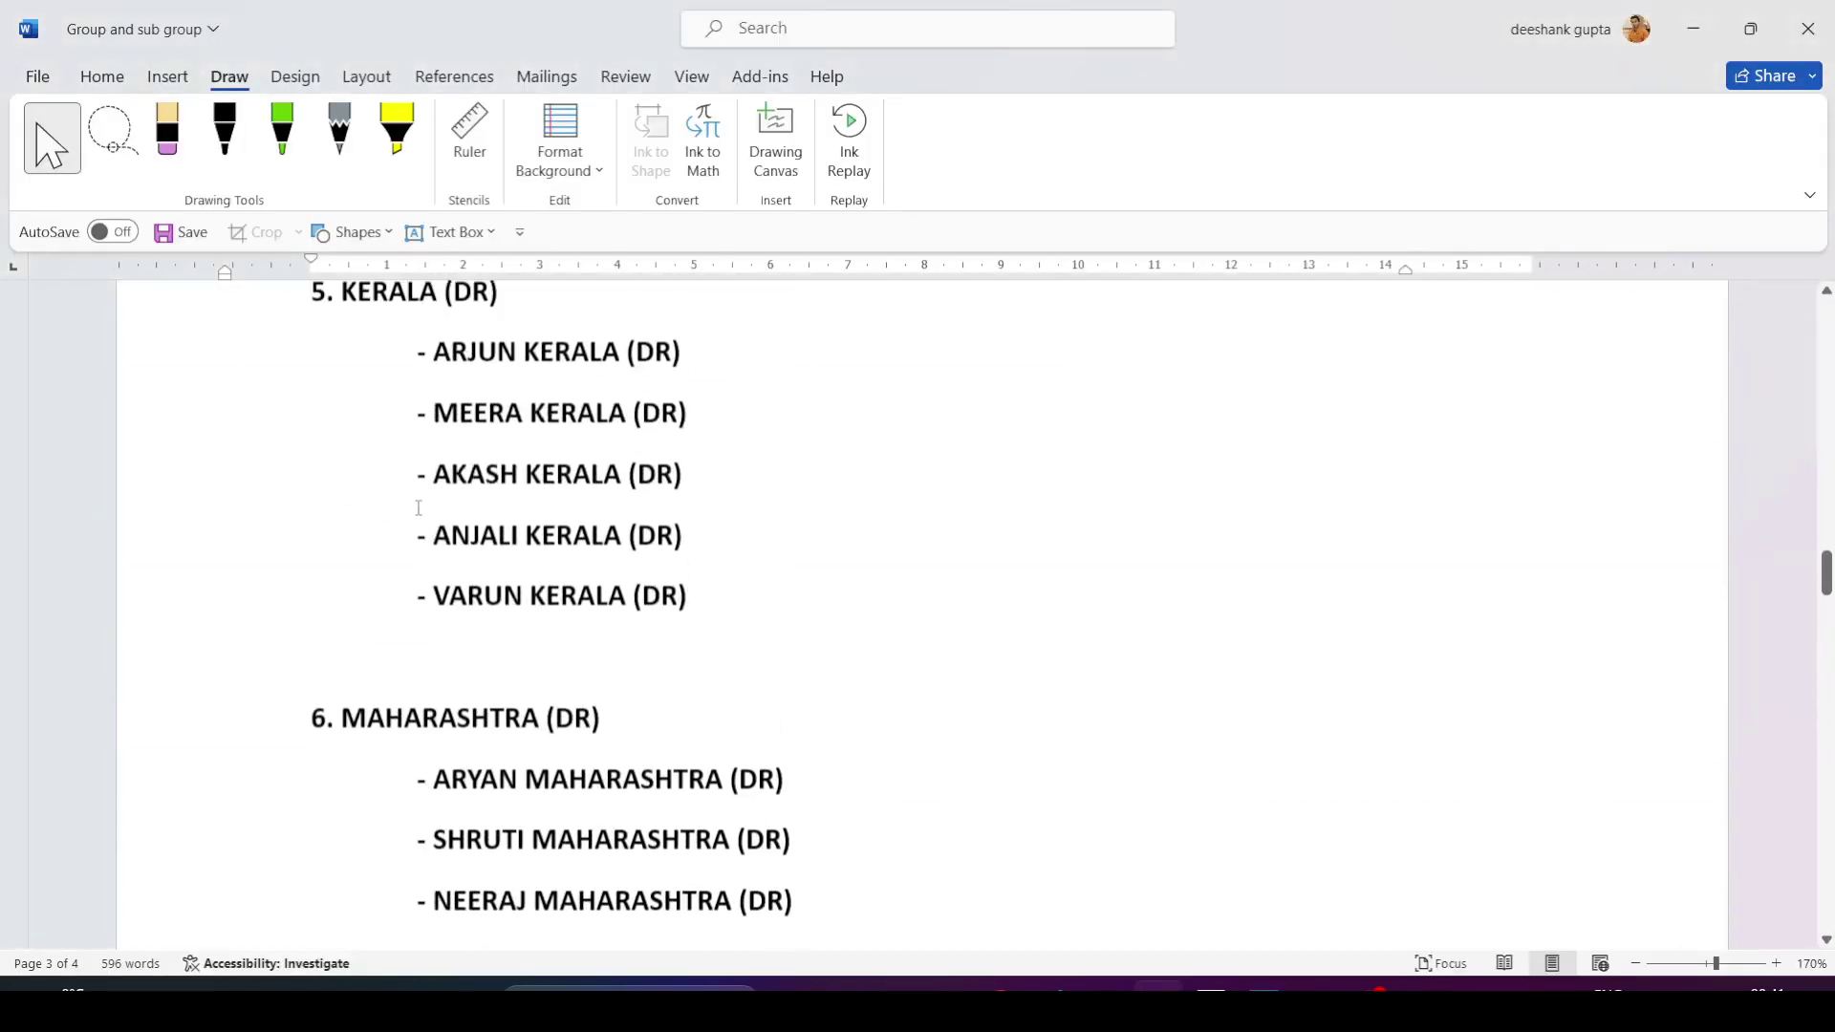
scroll(417, 508, up, 15)
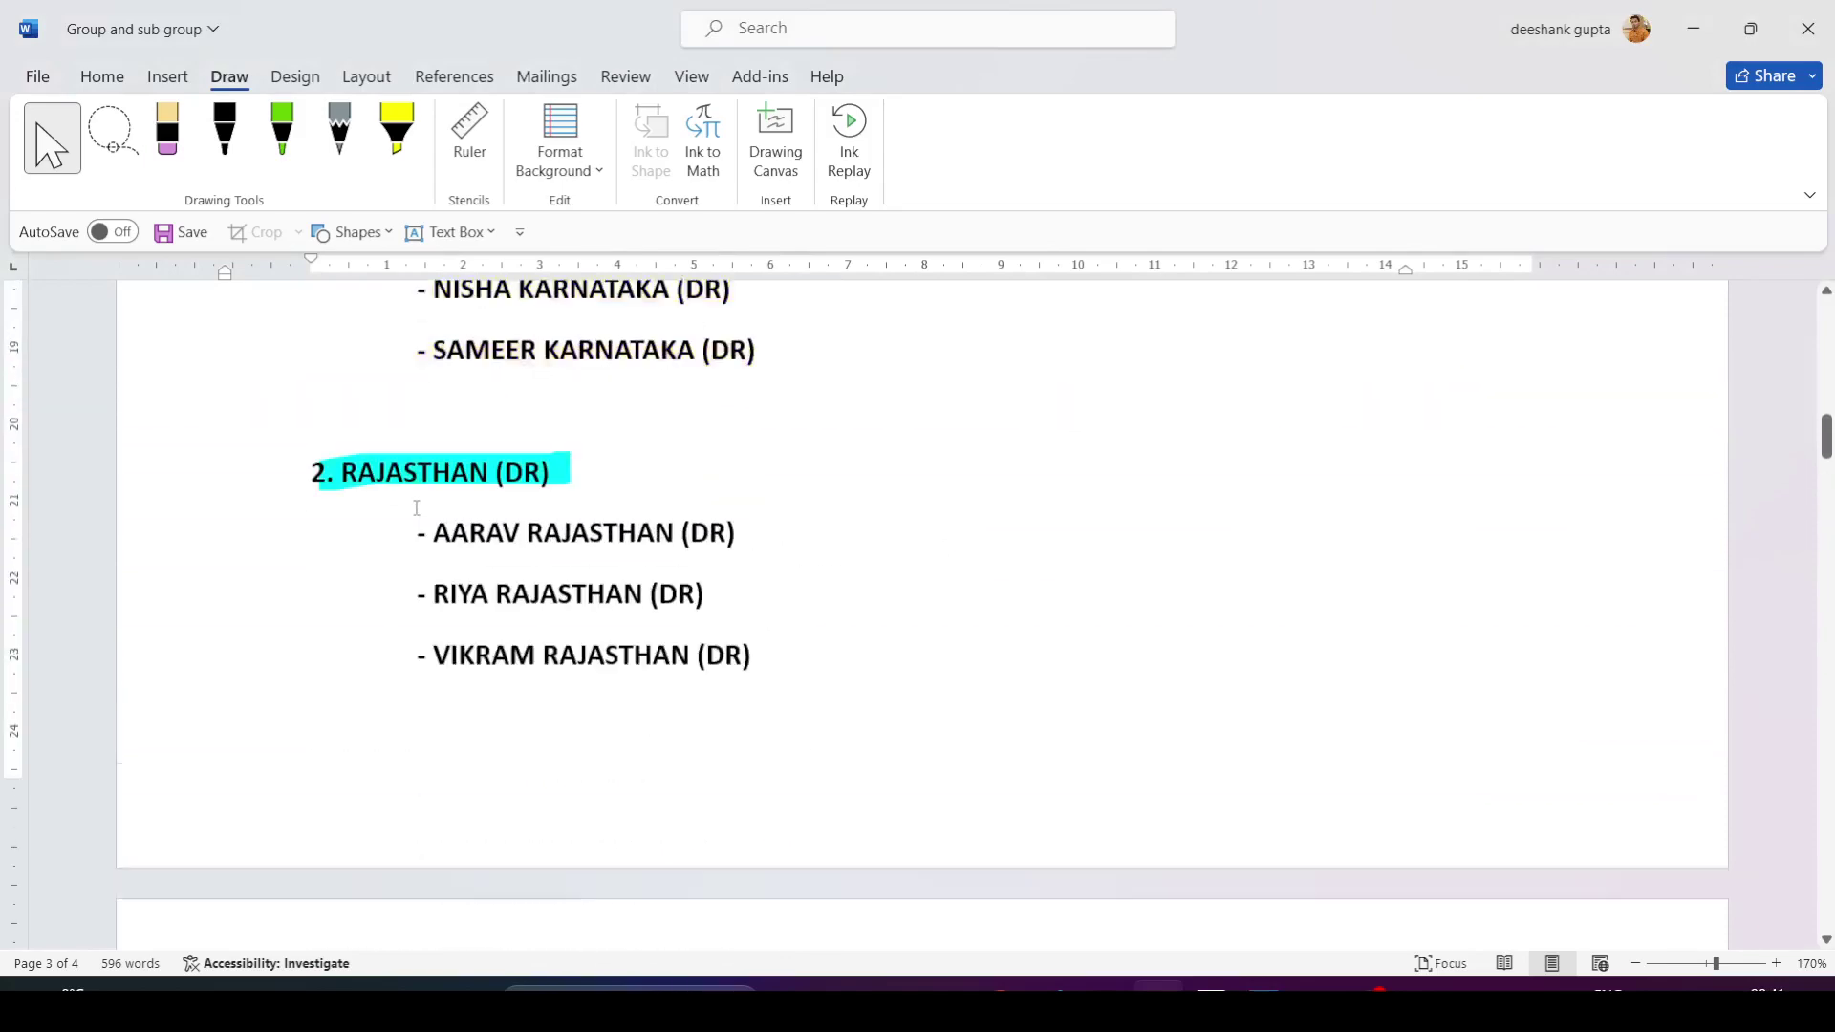
scroll(417, 508, up, 8)
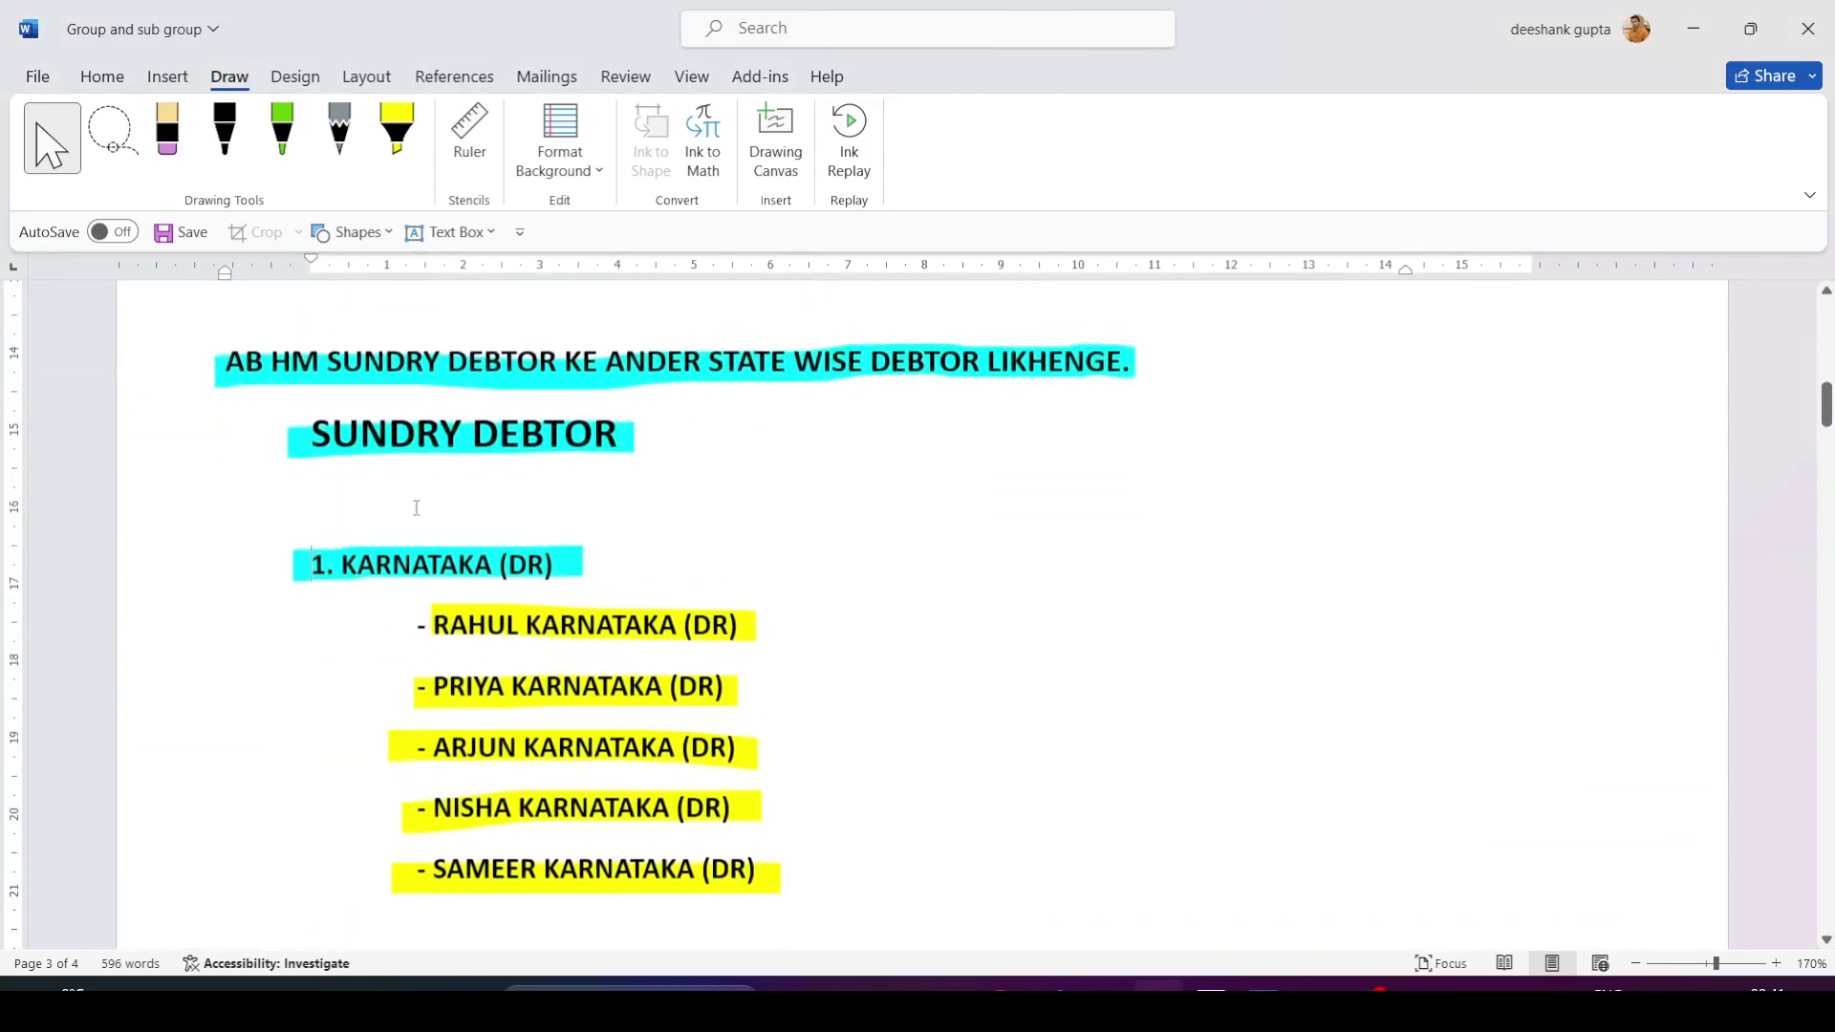
scroll(427, 516, down, 3)
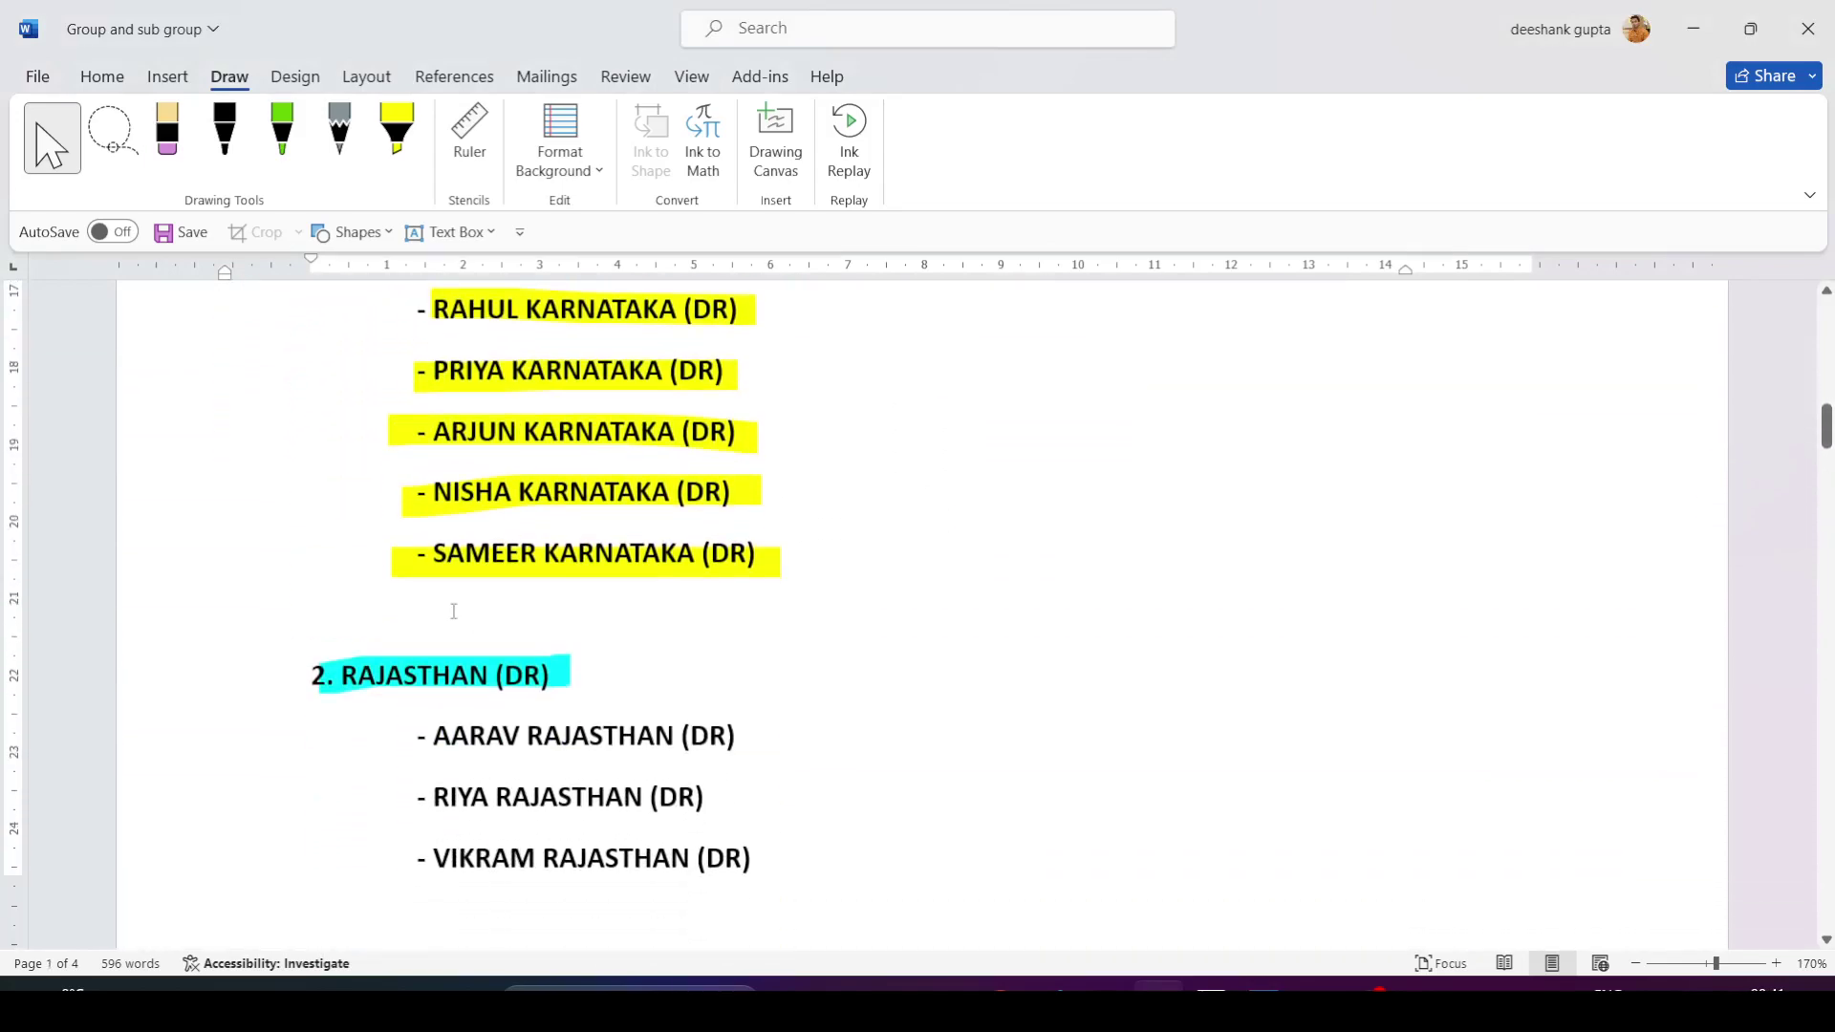
scroll(451, 612, up, 2)
scroll(451, 612, up, 2)
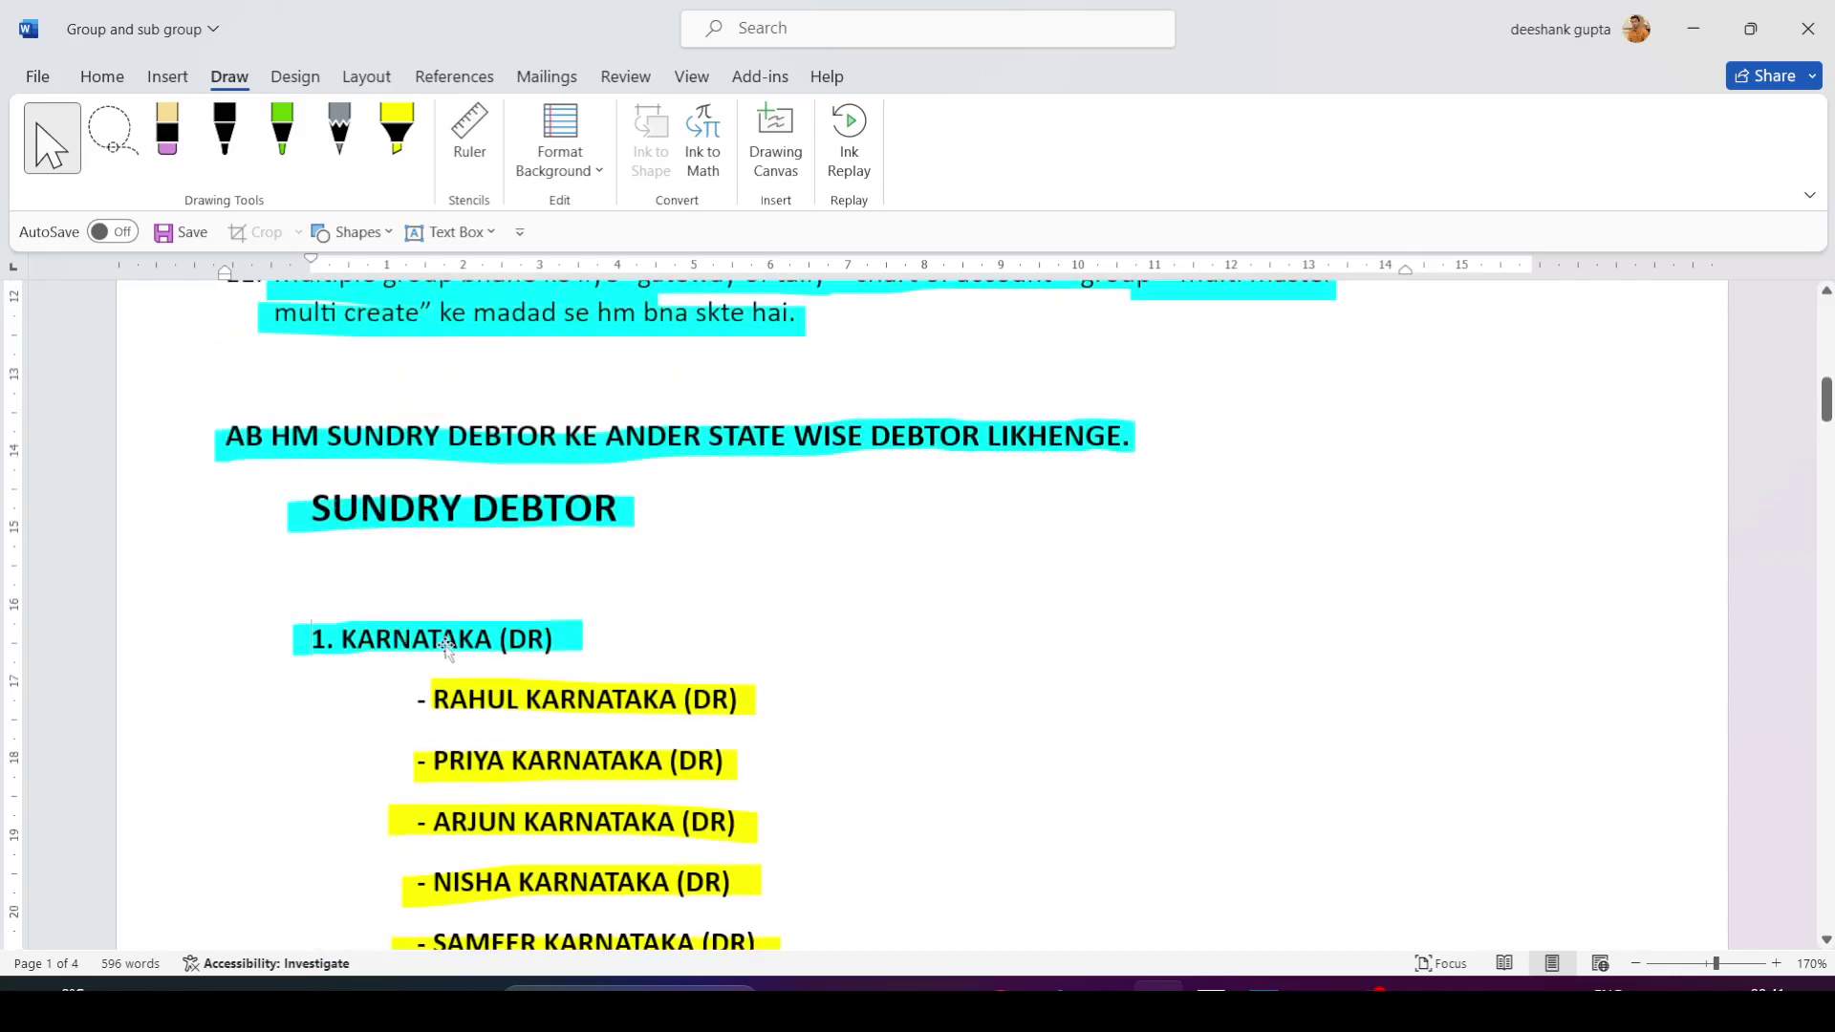
scroll(458, 641, down, 1)
scroll(458, 640, down, 2)
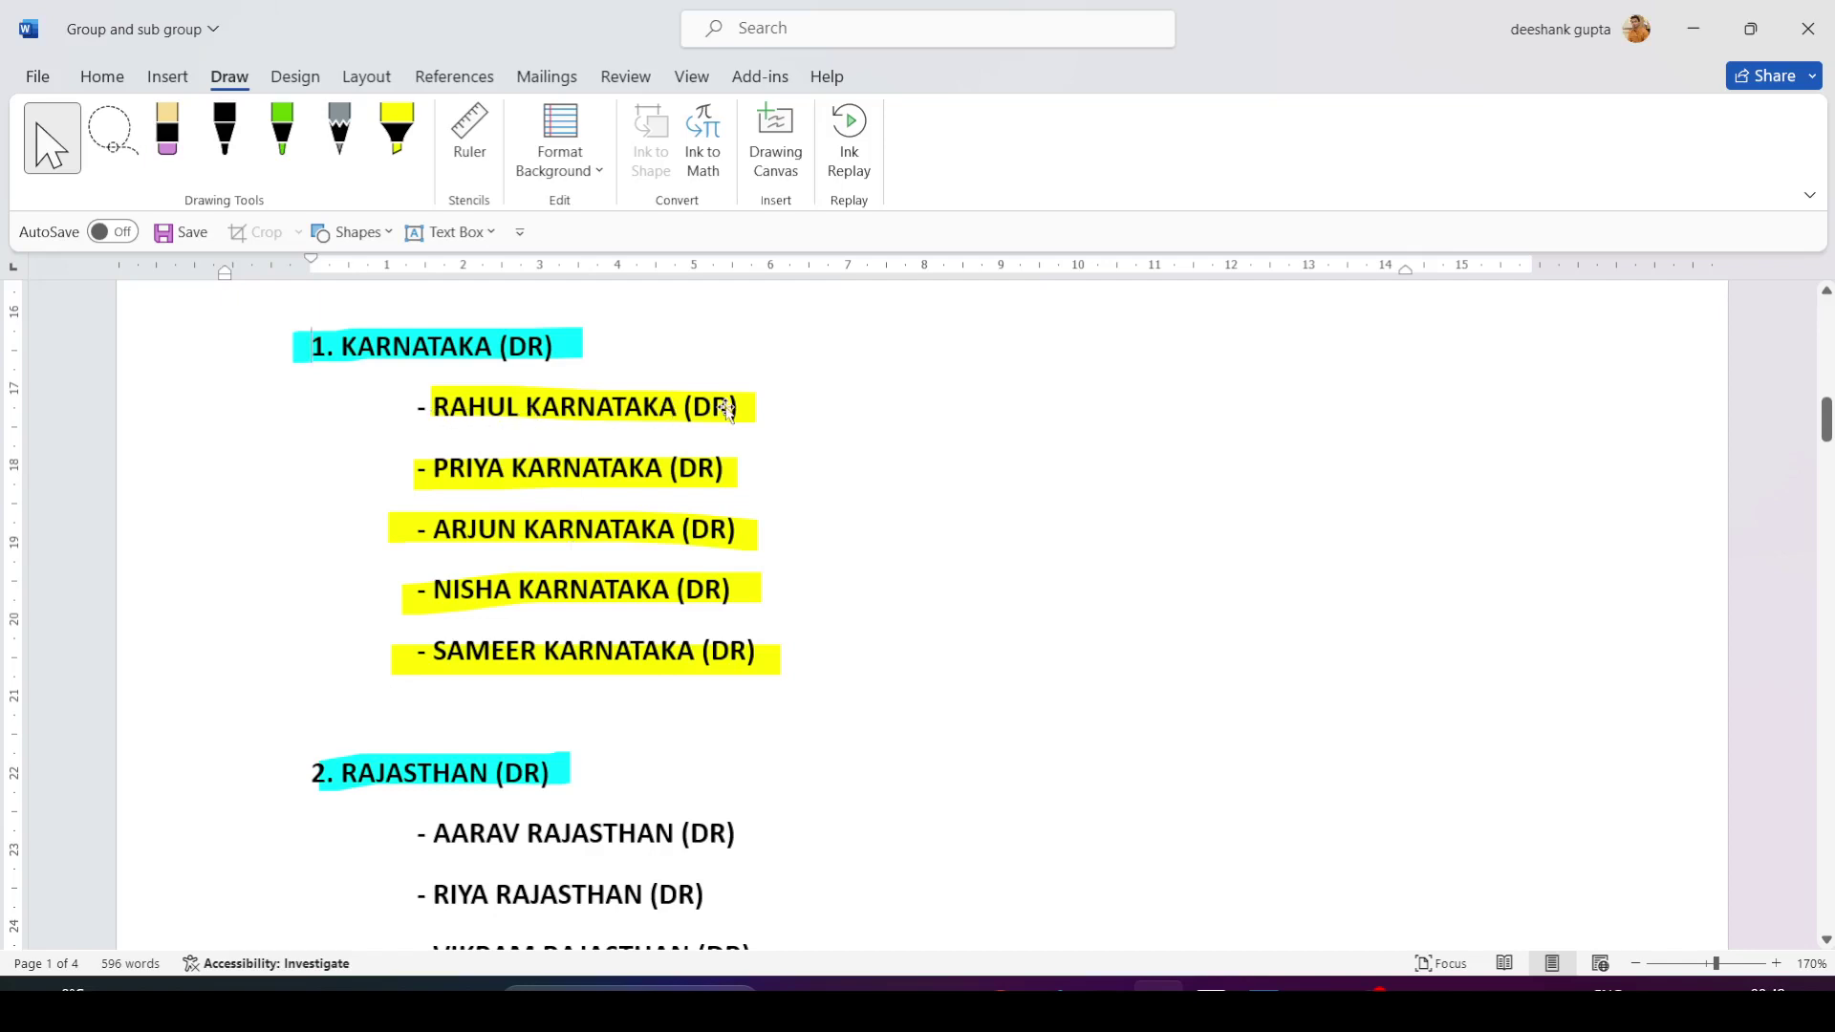
In TallyPrime, leave the Chart of Accounts and create a ledger for the first Karnataka debtor in the notes under the Karnataka Dr group.
key(alt+Tab)
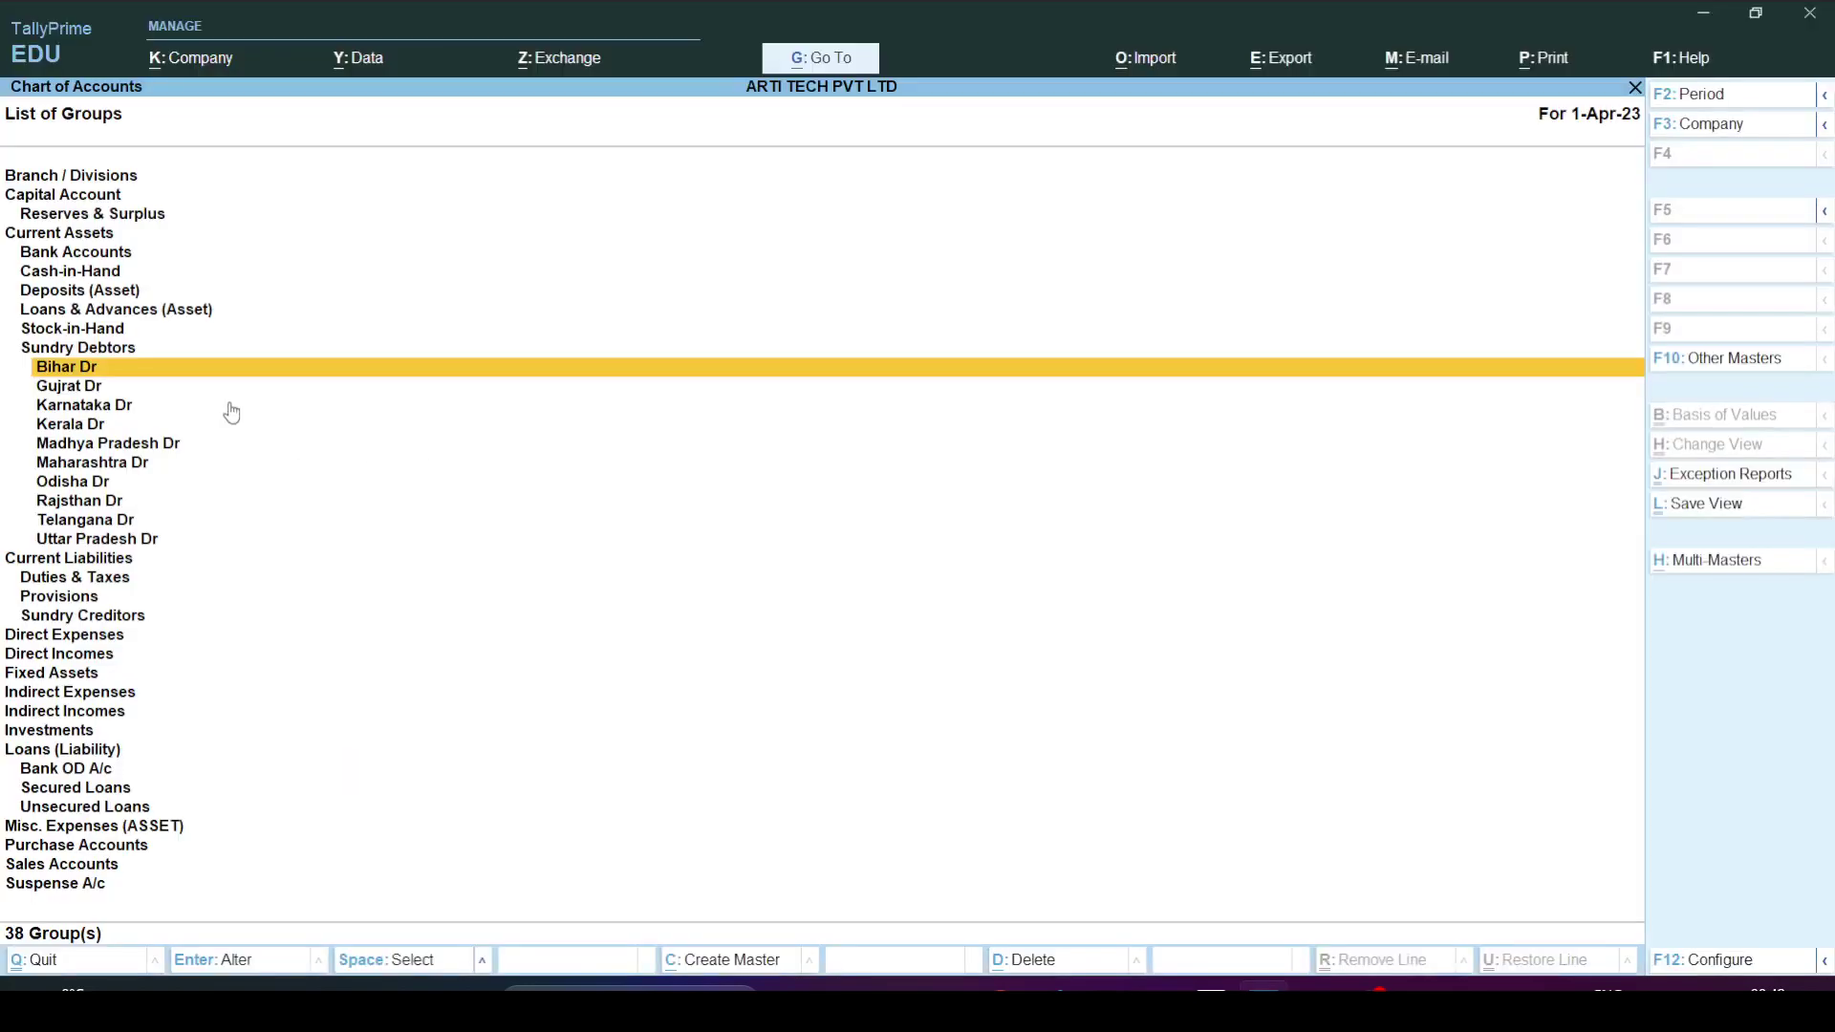
key(Escape)
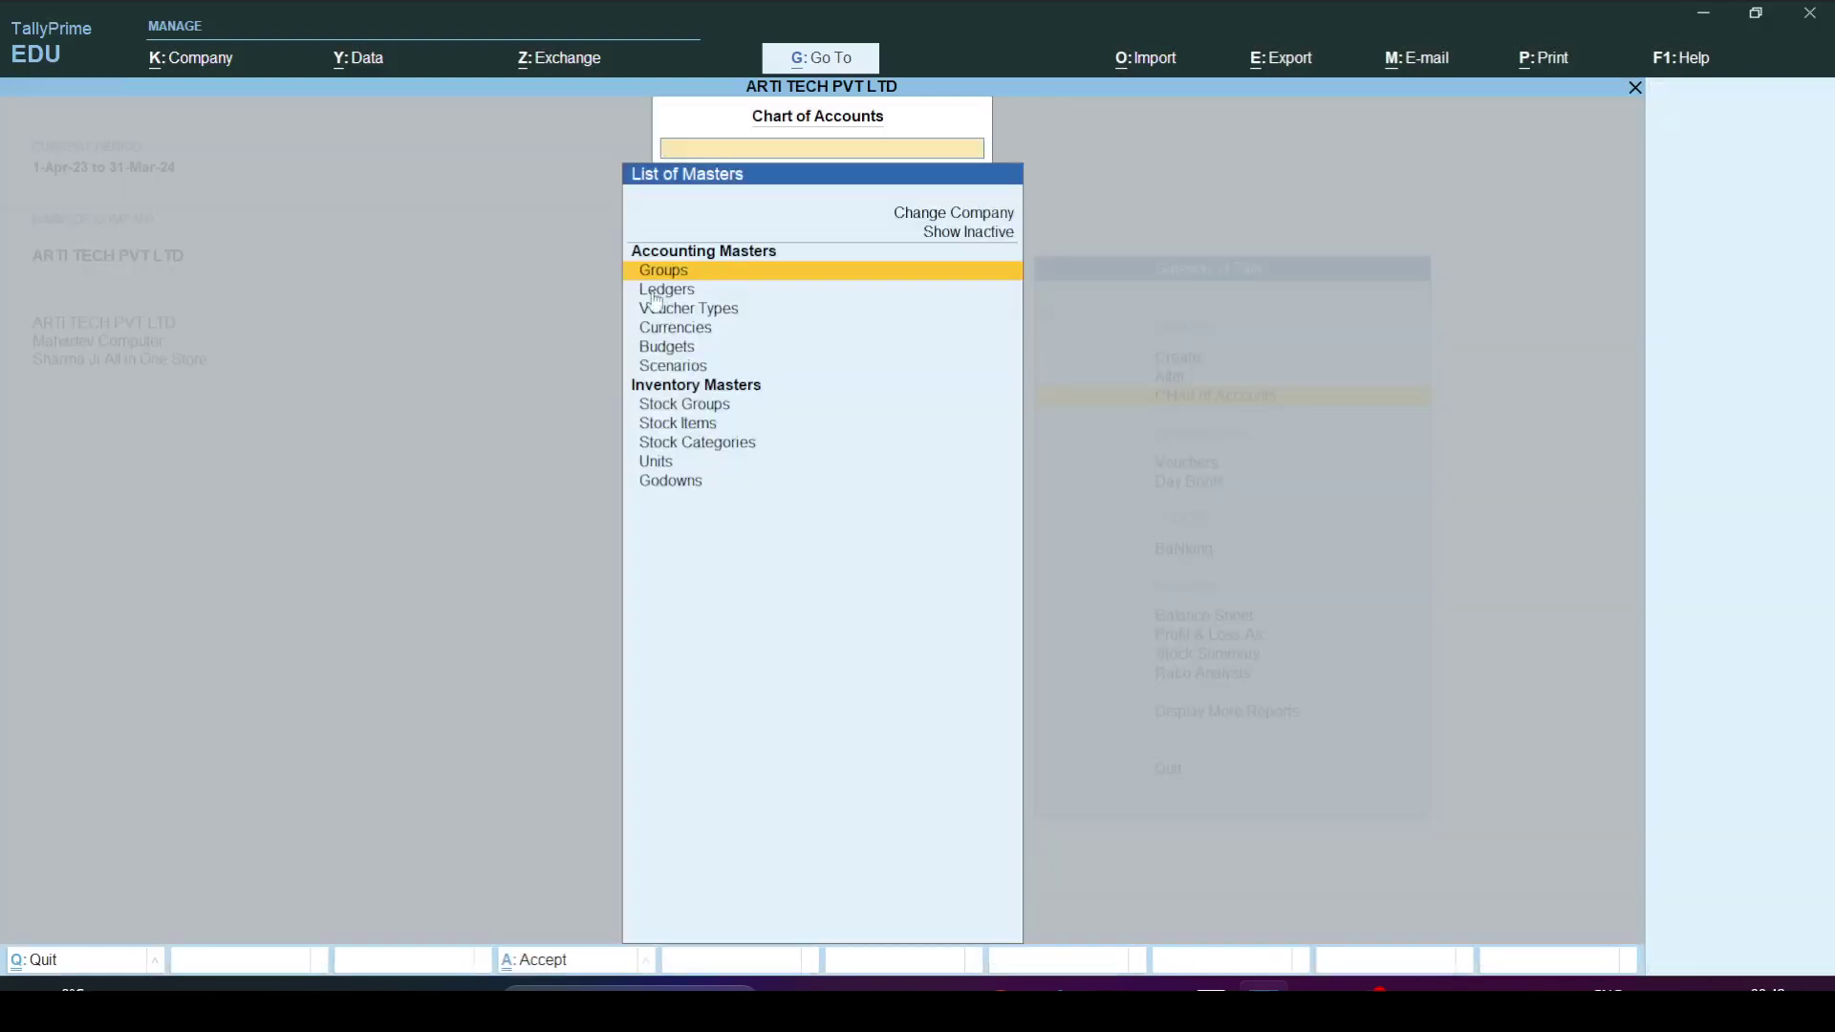
key(Escape)
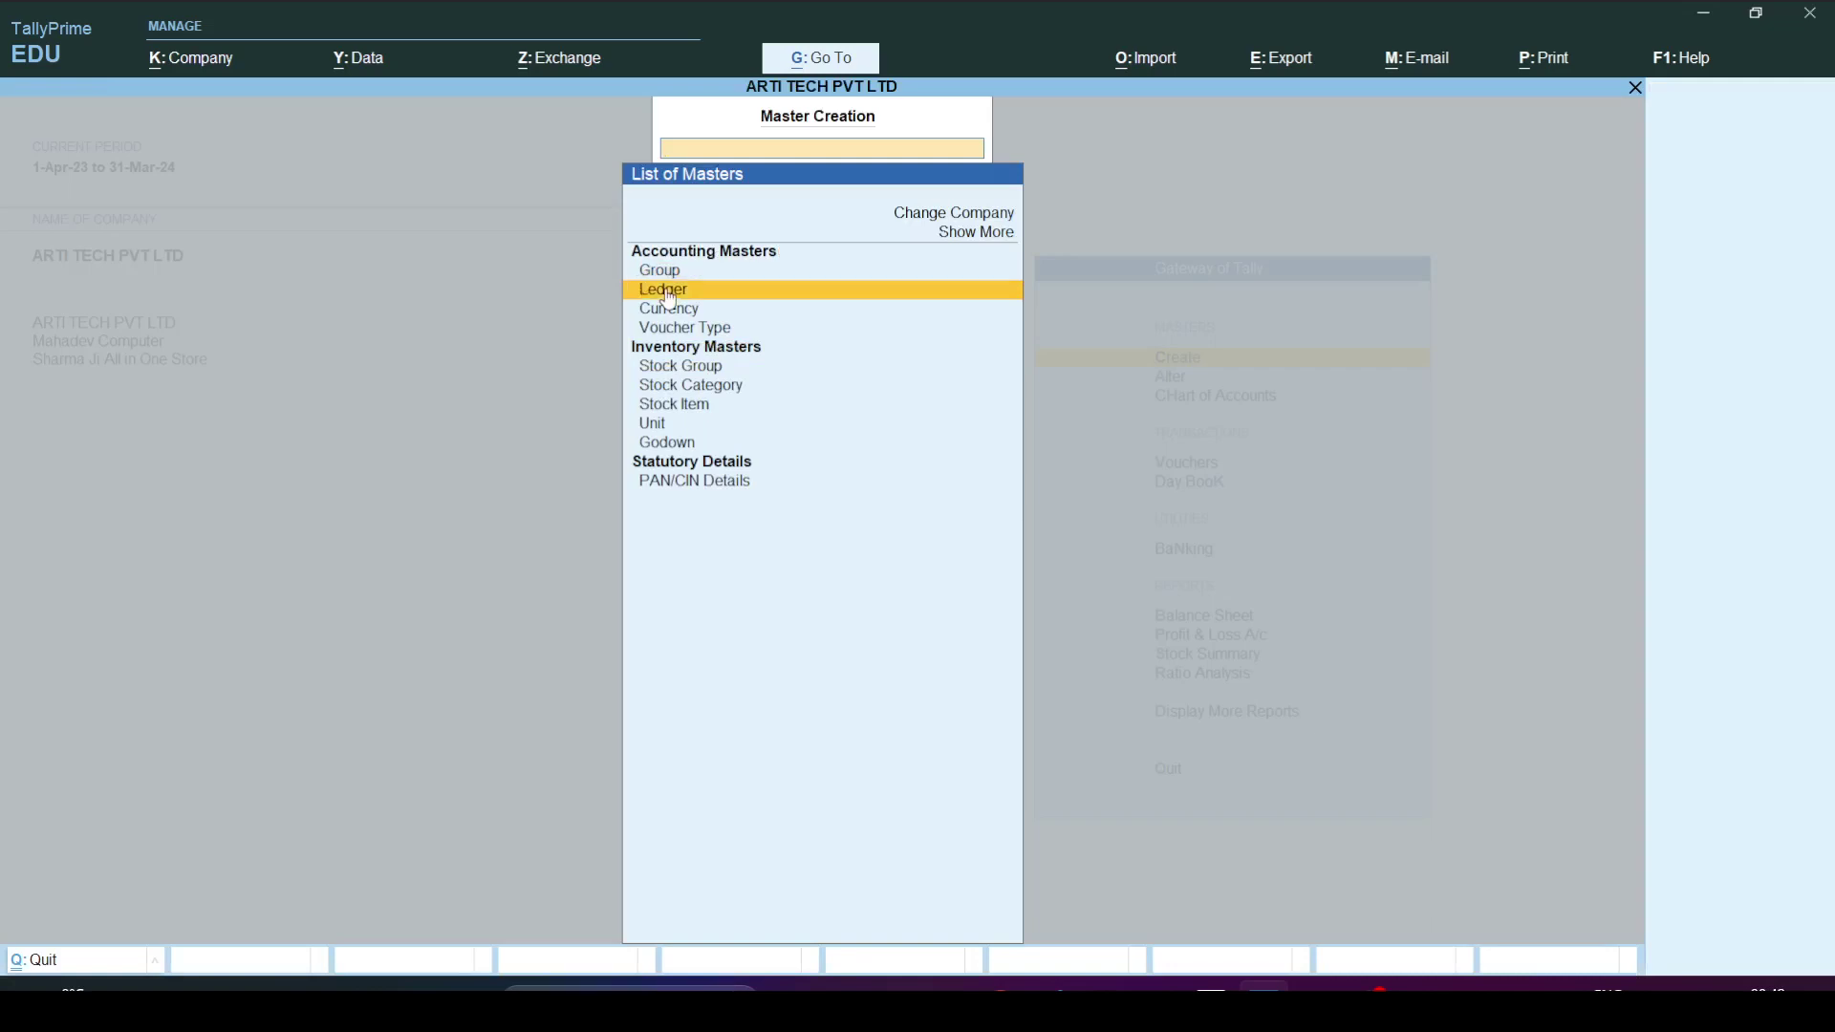
click(670, 293)
text(Rahul Karnatka)
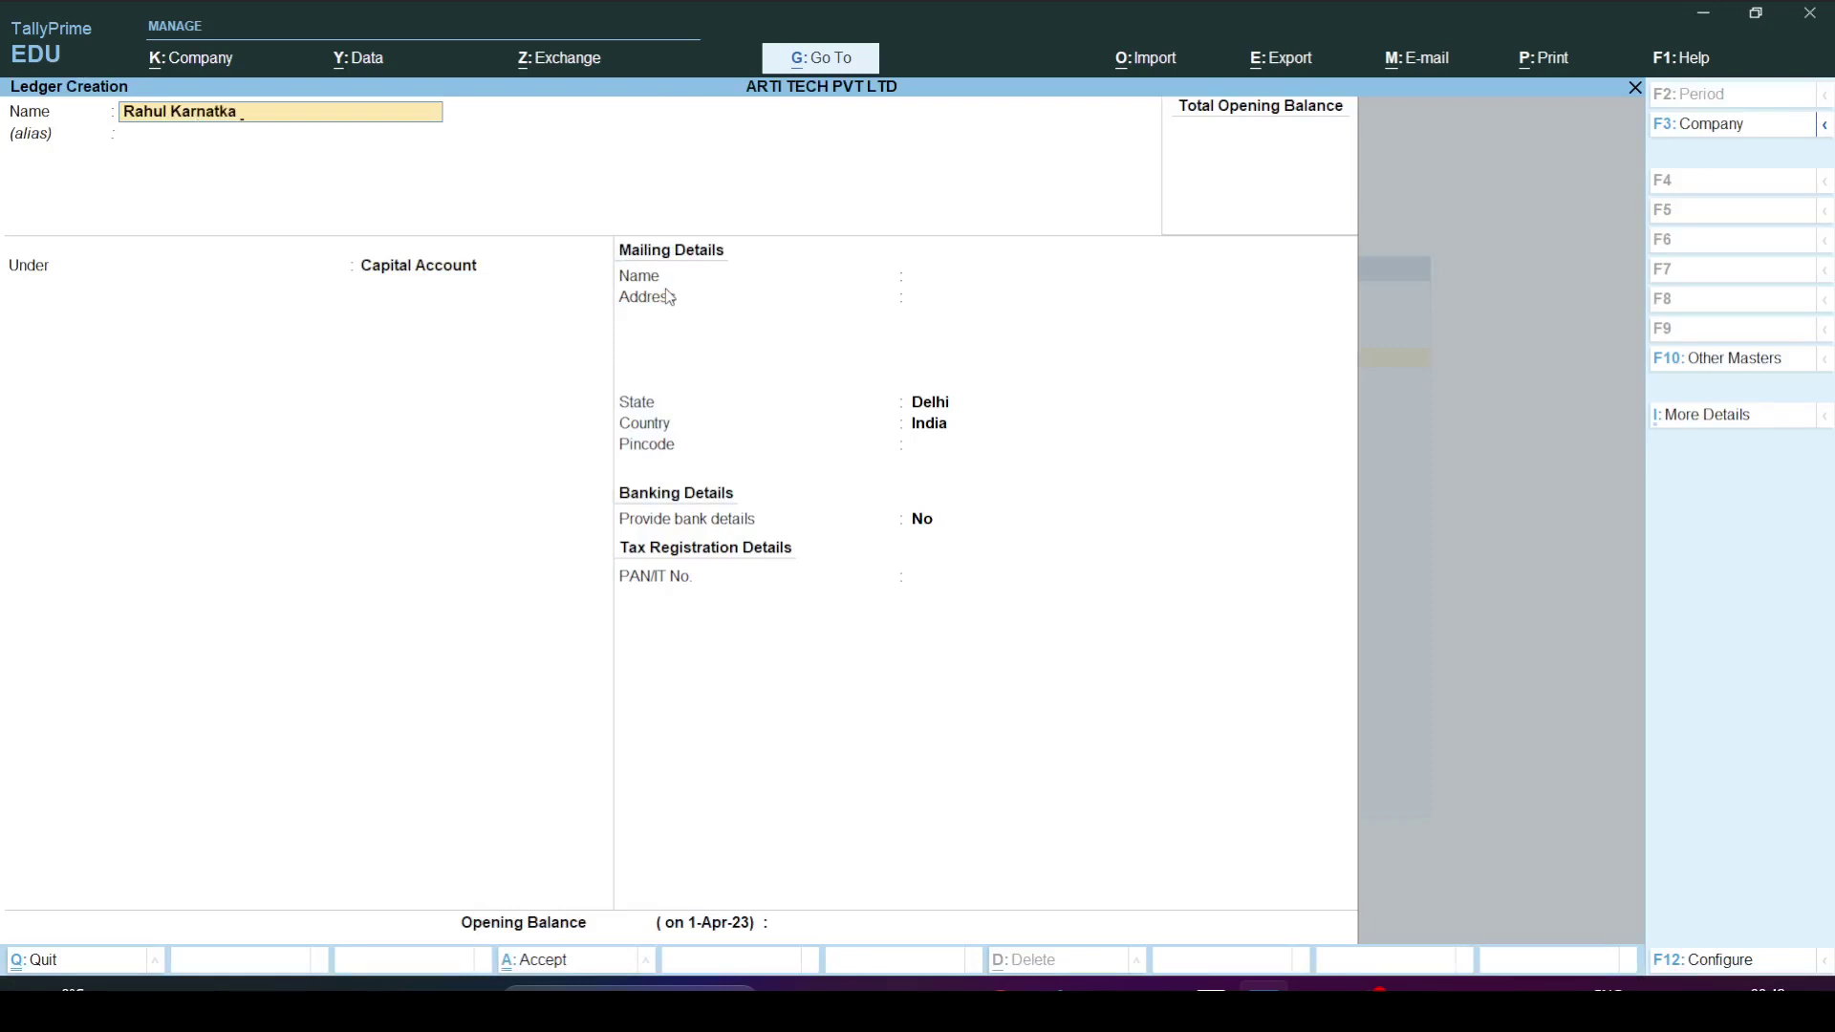
text( Dr)
key(Return)
key(Return)
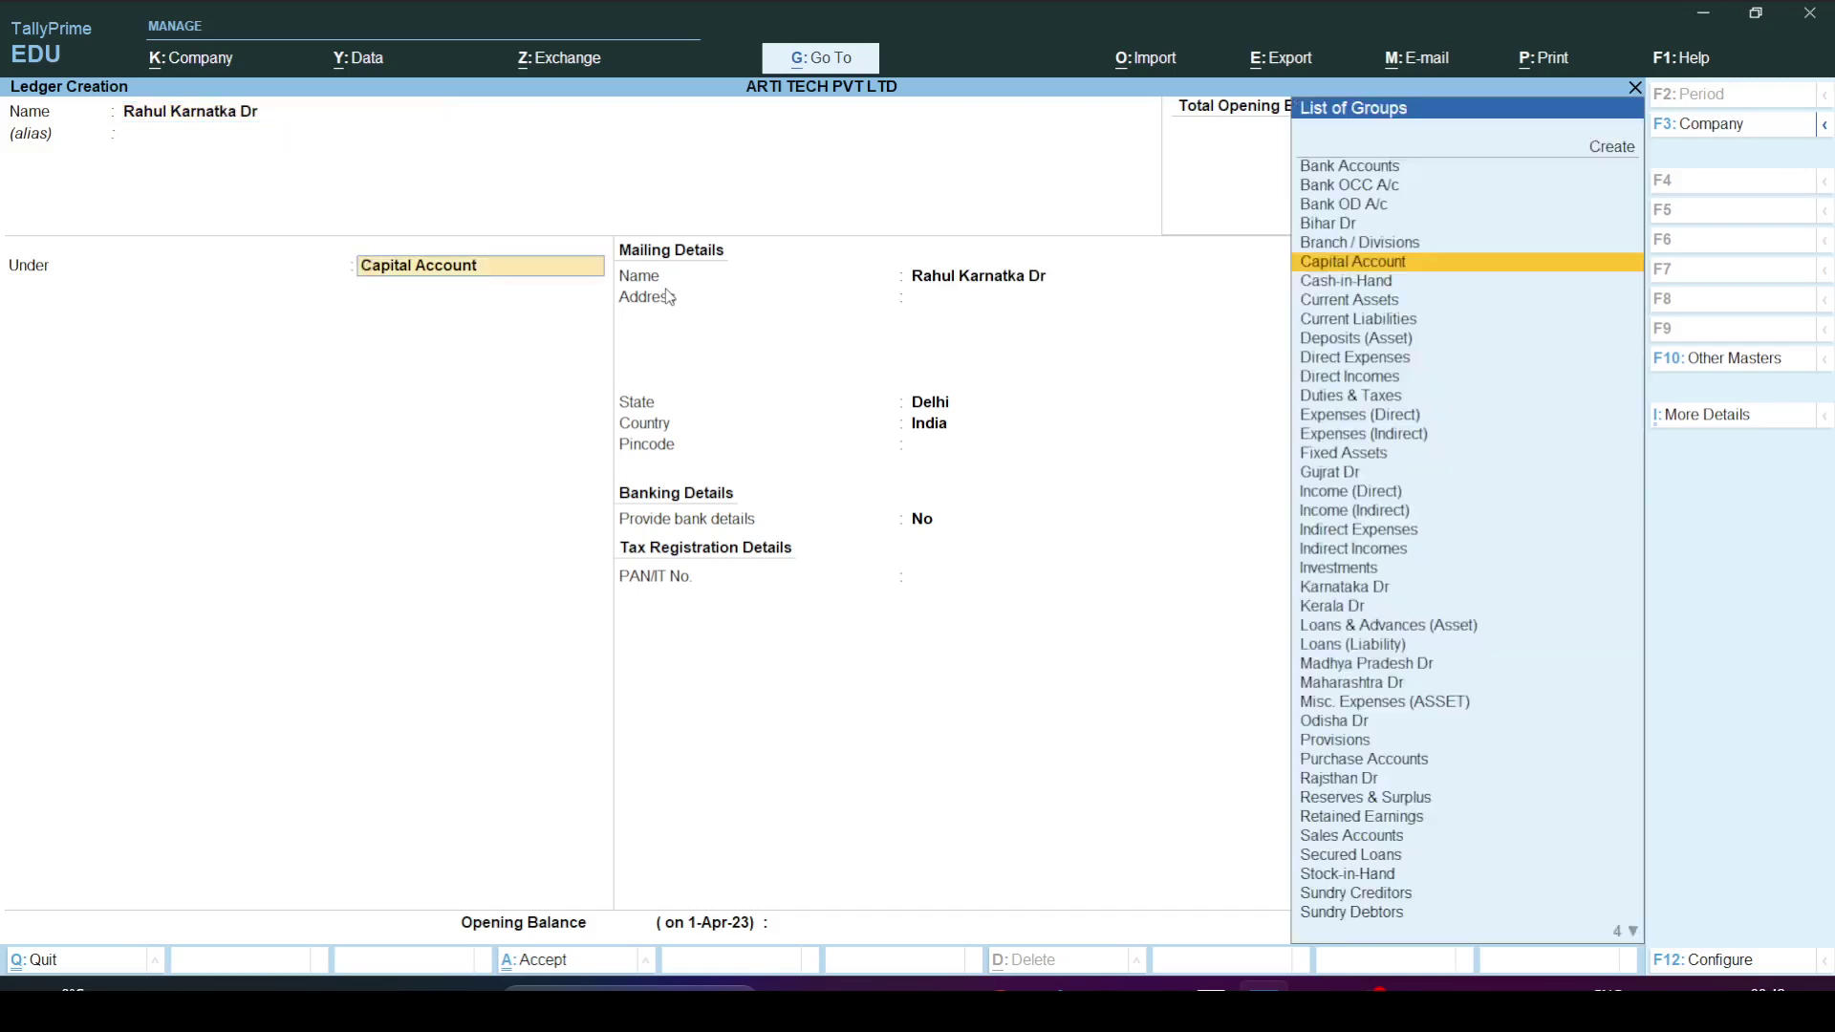
text(Ka)
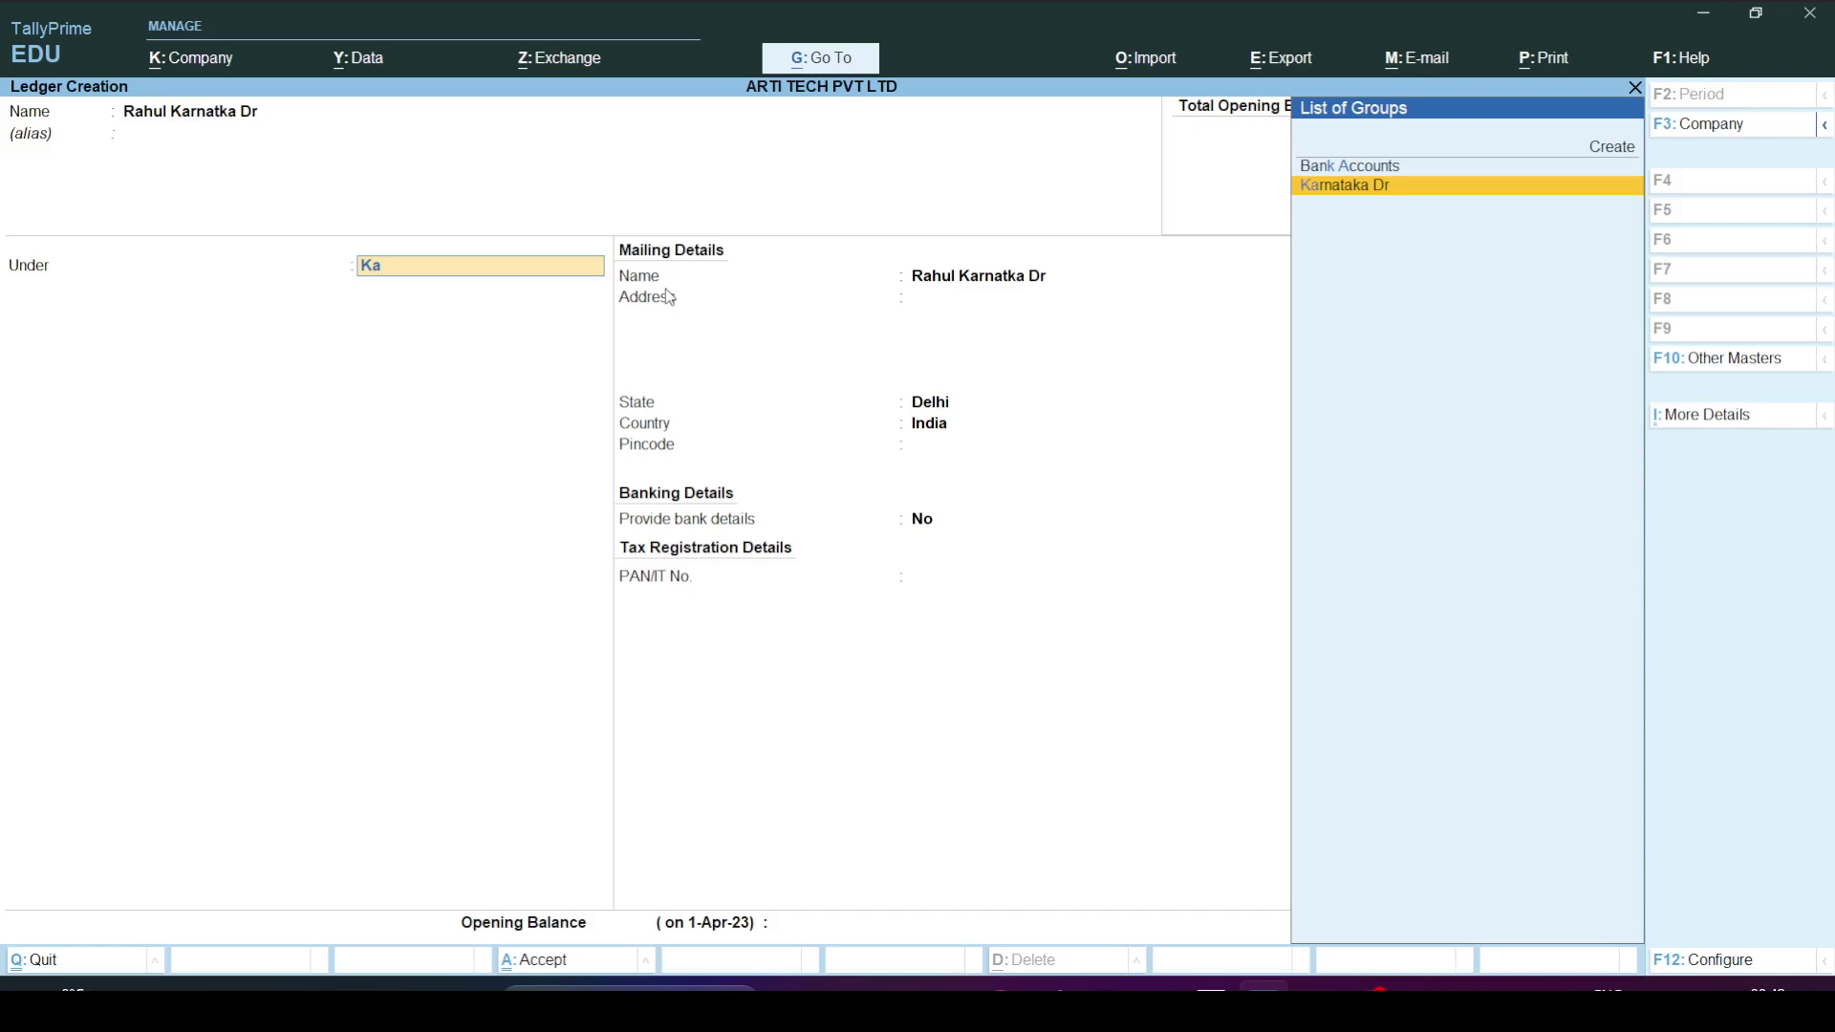
key(Return)
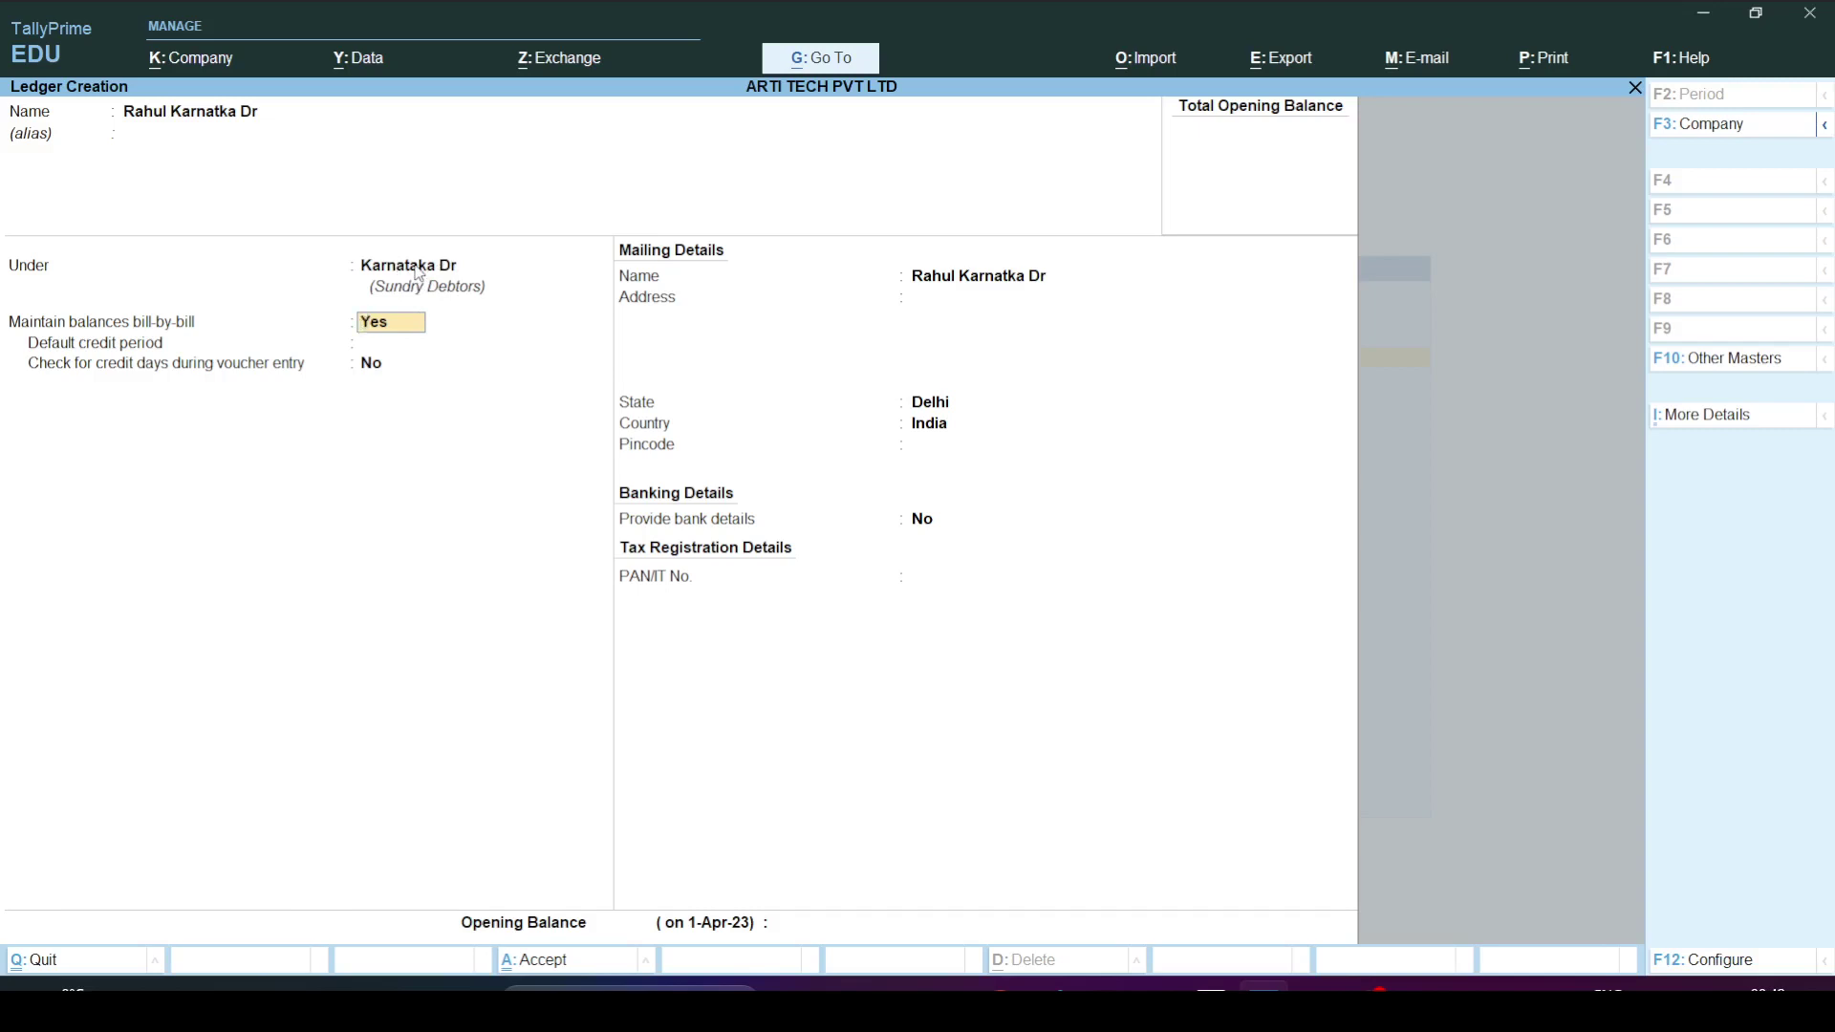
key(ctrl)
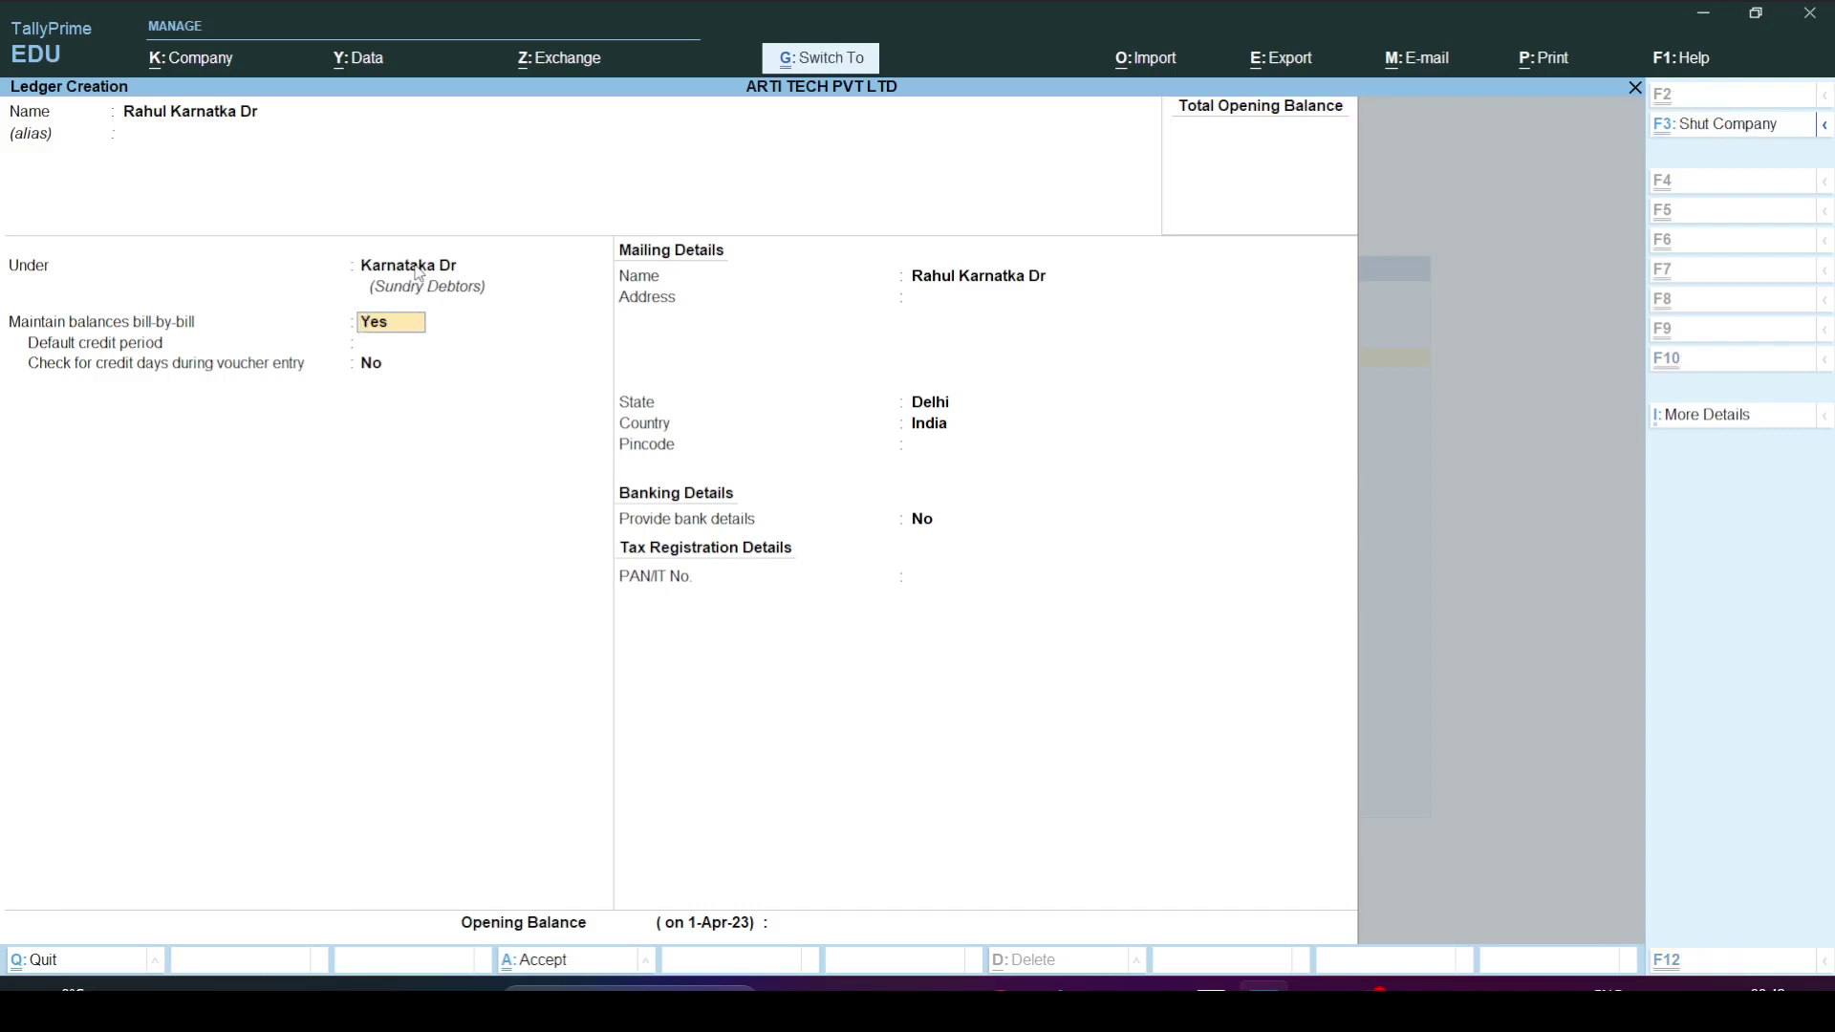
key(ctrl+a)
Check the second Karnataka debtor's name in the Word notes and create that ledger under Karnataka Dr in TallyPrime.
key(alt+Tab)
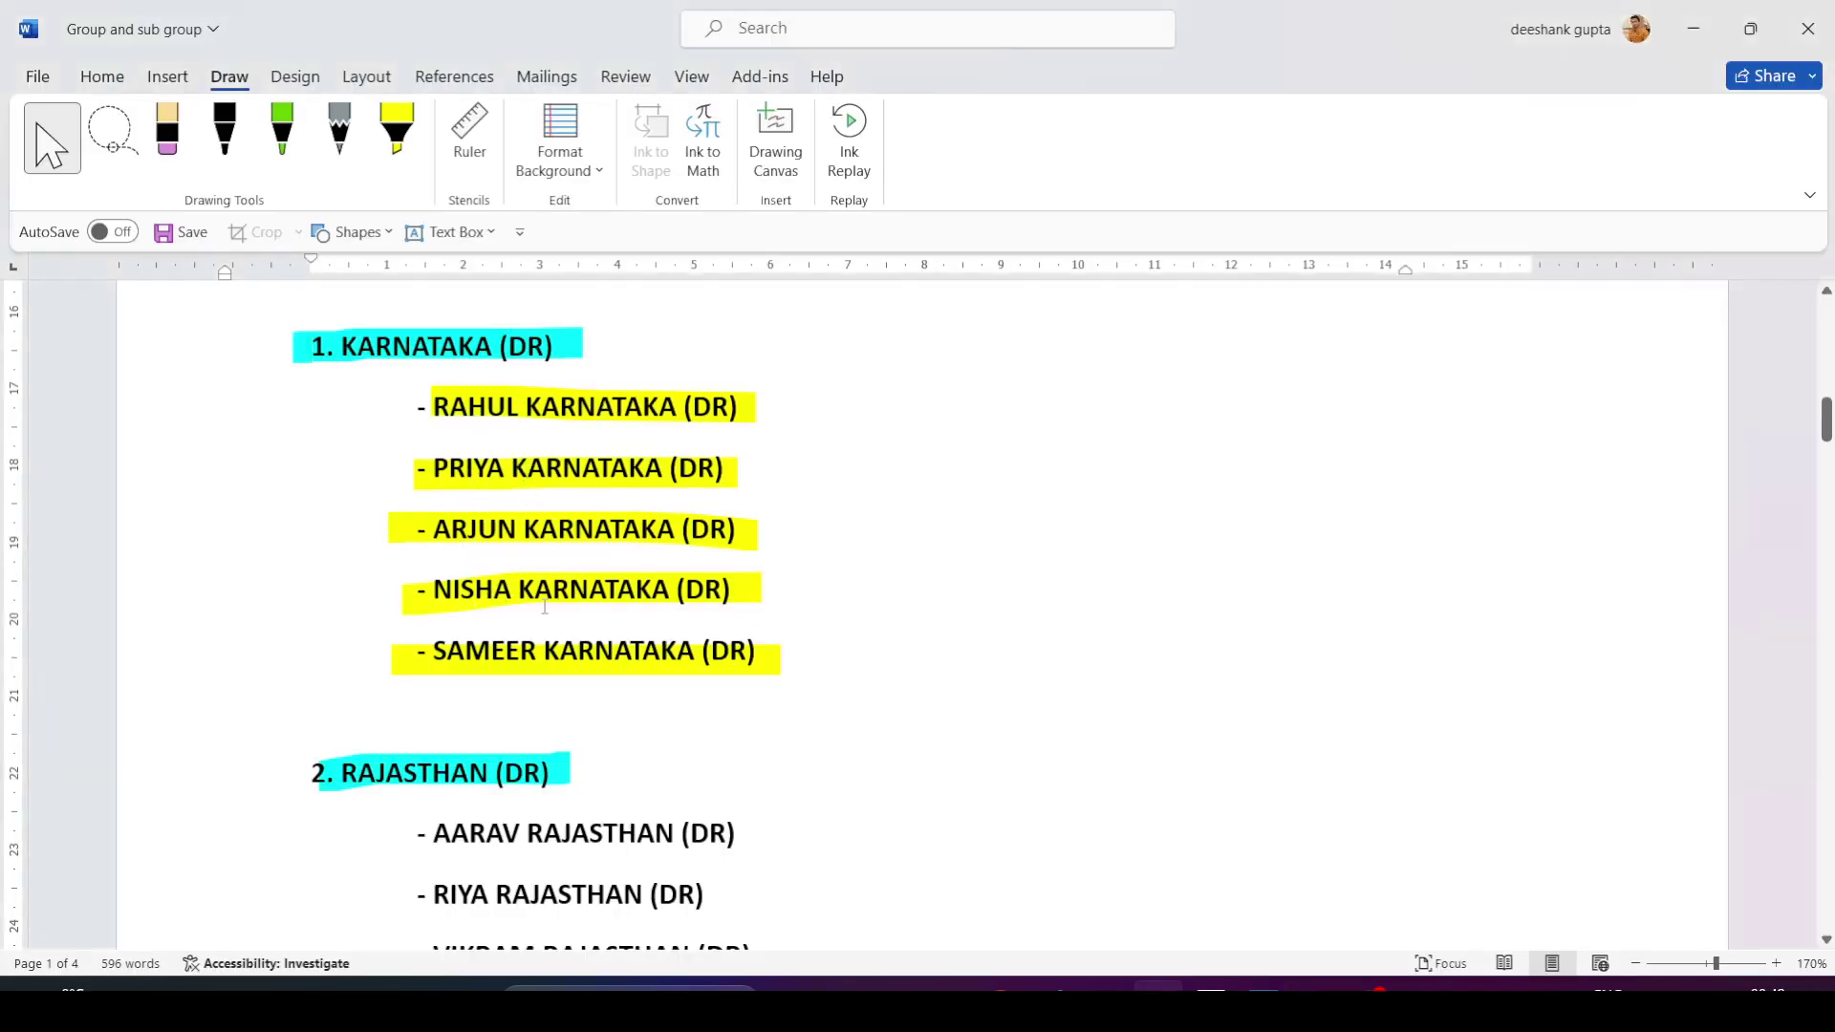
key(alt+Tab)
text(Priya Karnataka Dr)
key(Return)
key(Return)
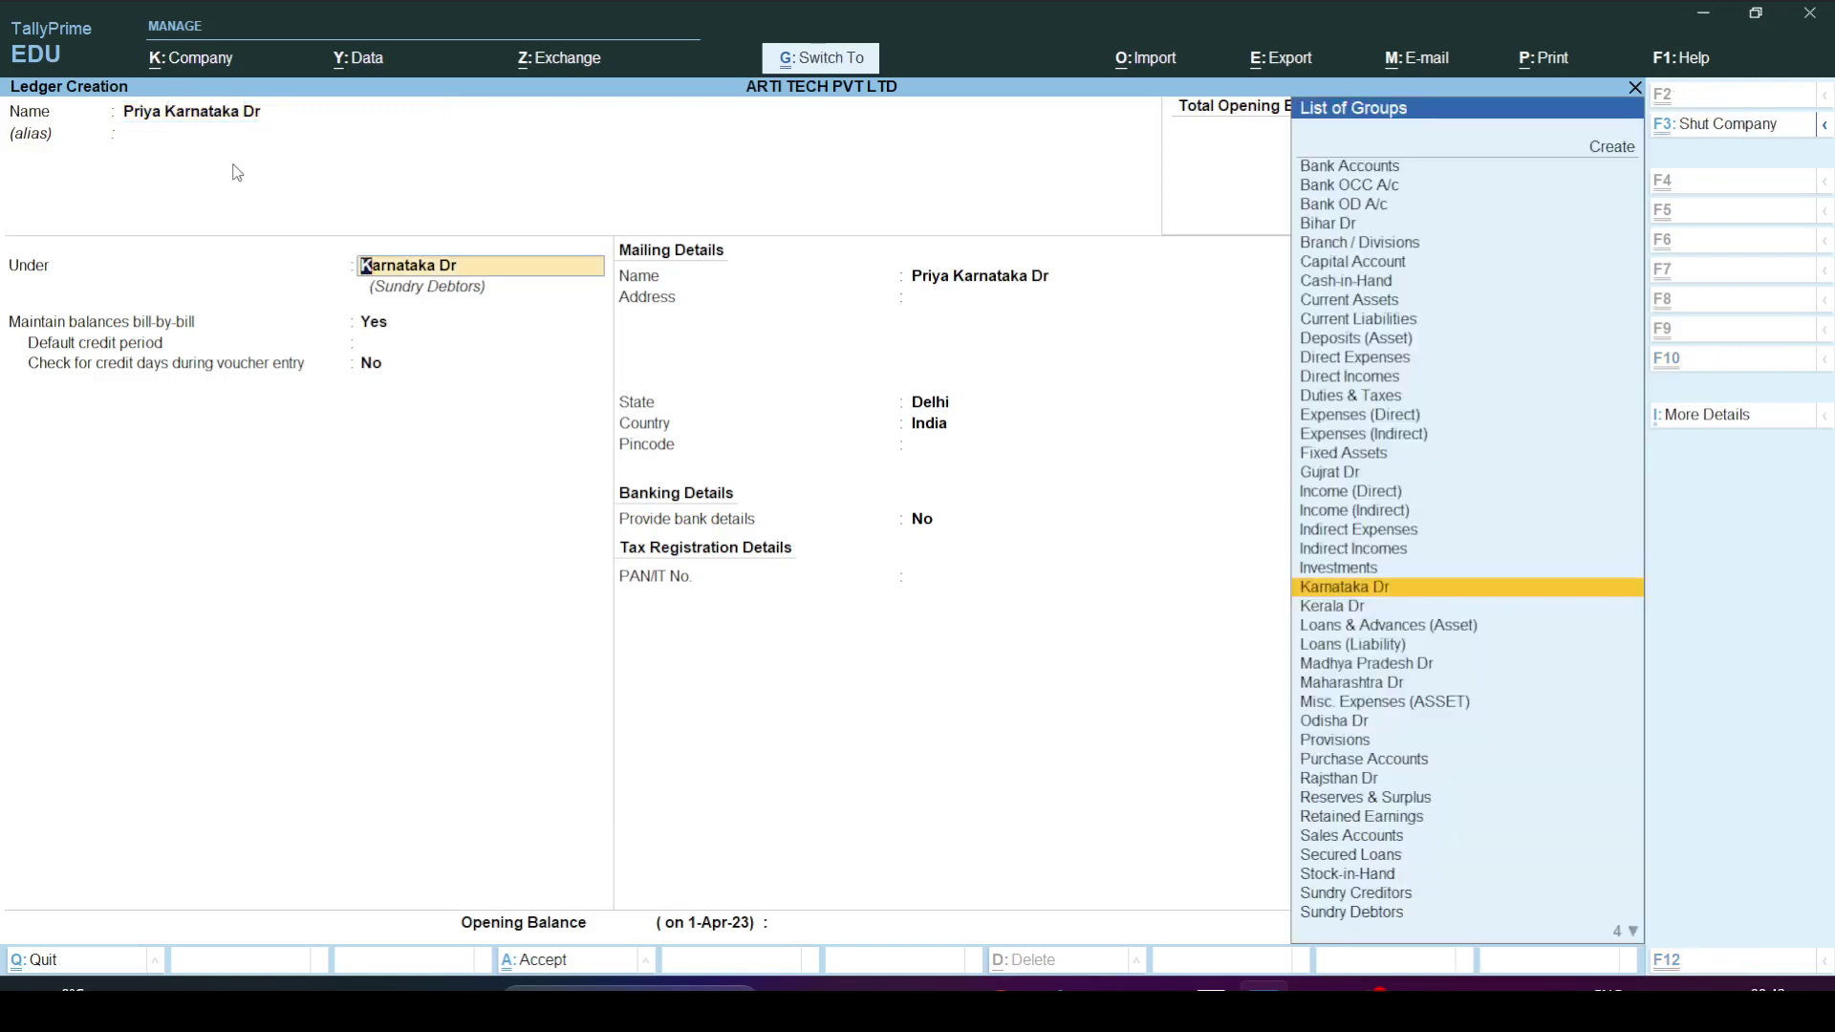
key(ctrl+a)
Create a ledger for the fourth Karnataka debtor under Karnataka Dr, and recheck the remaining Karnataka debtor names in the Word notes.
text(Nisha K)
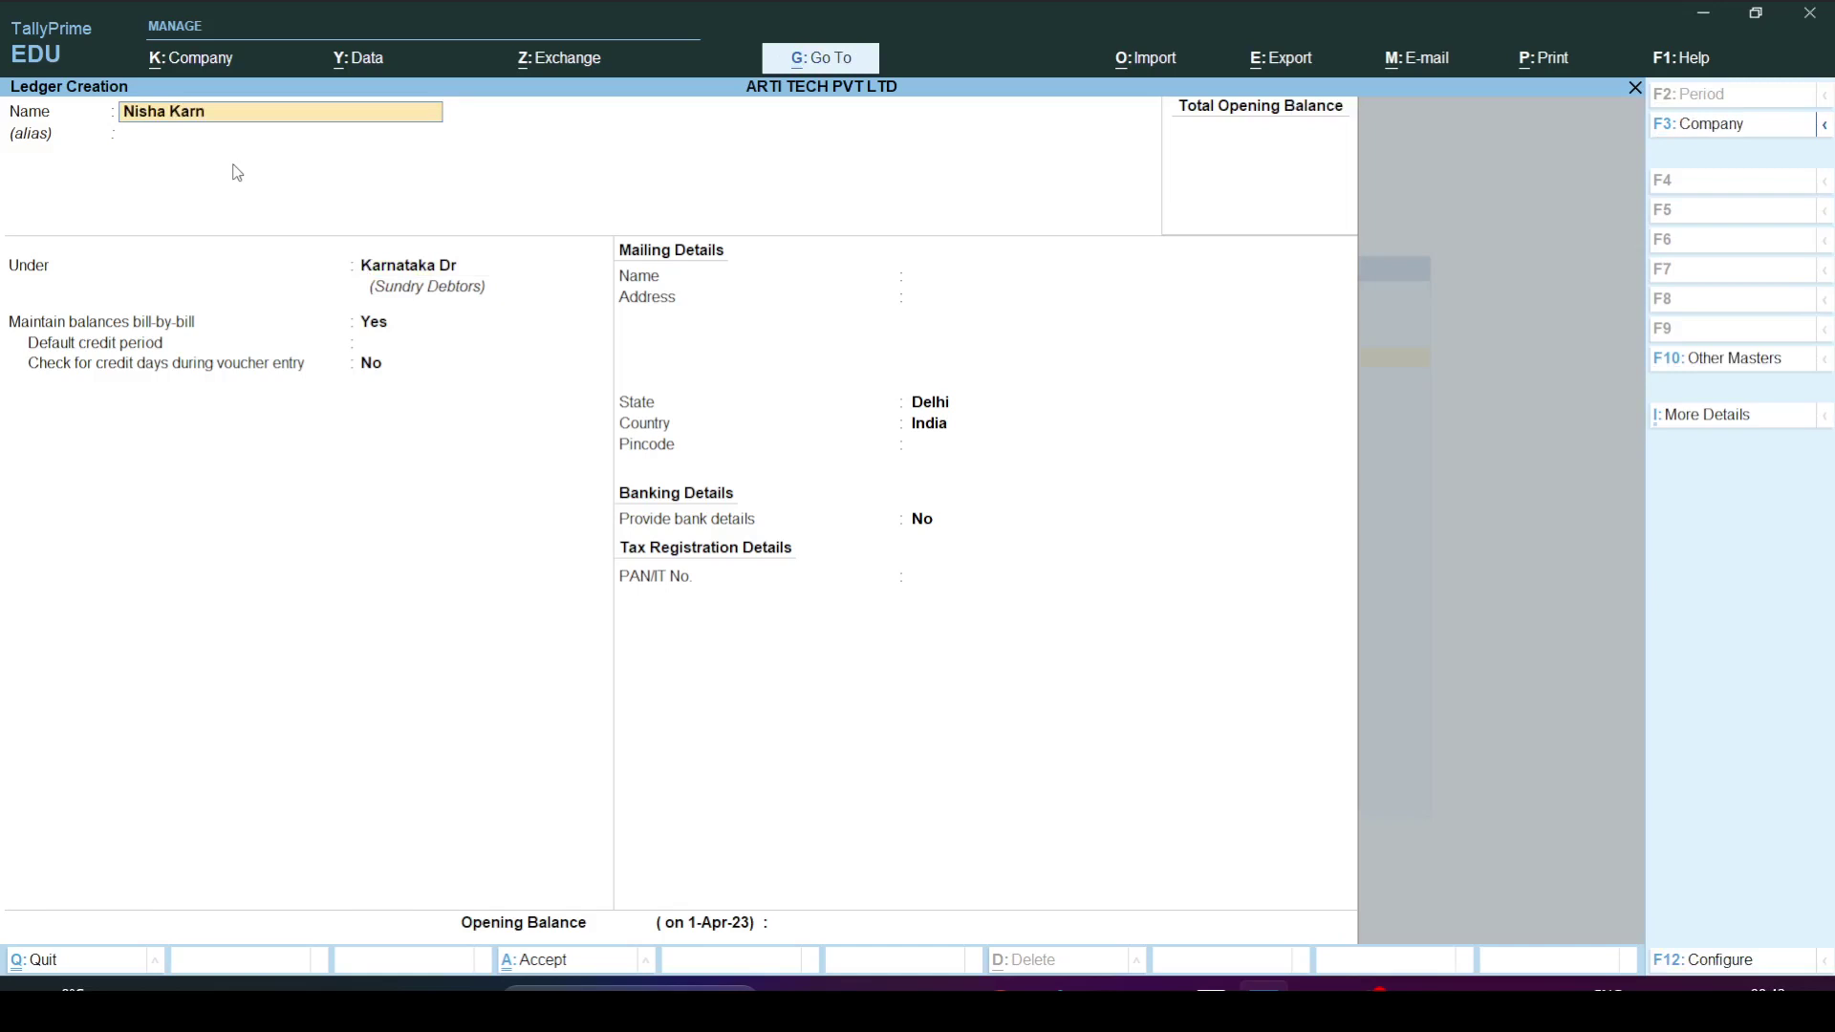
text(arnatka dr)
key(ctrl+a)
key(alt+Tab)
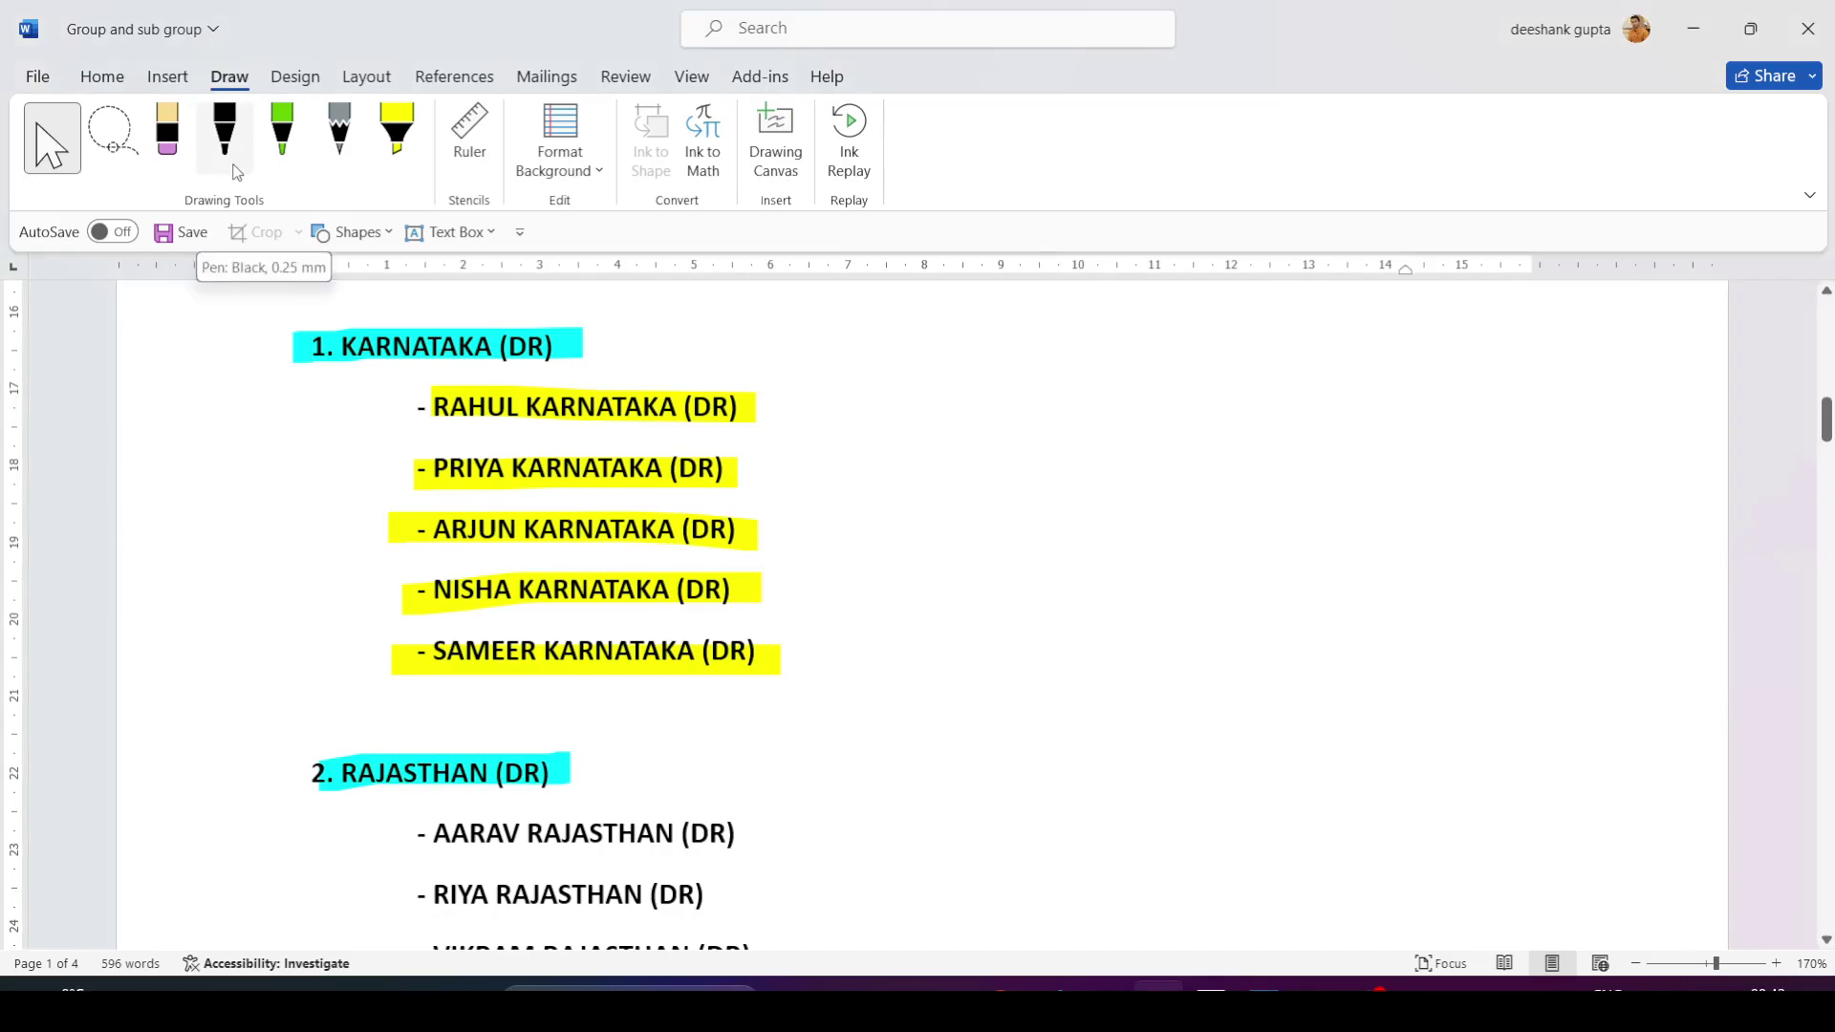
key(alt+Tab)
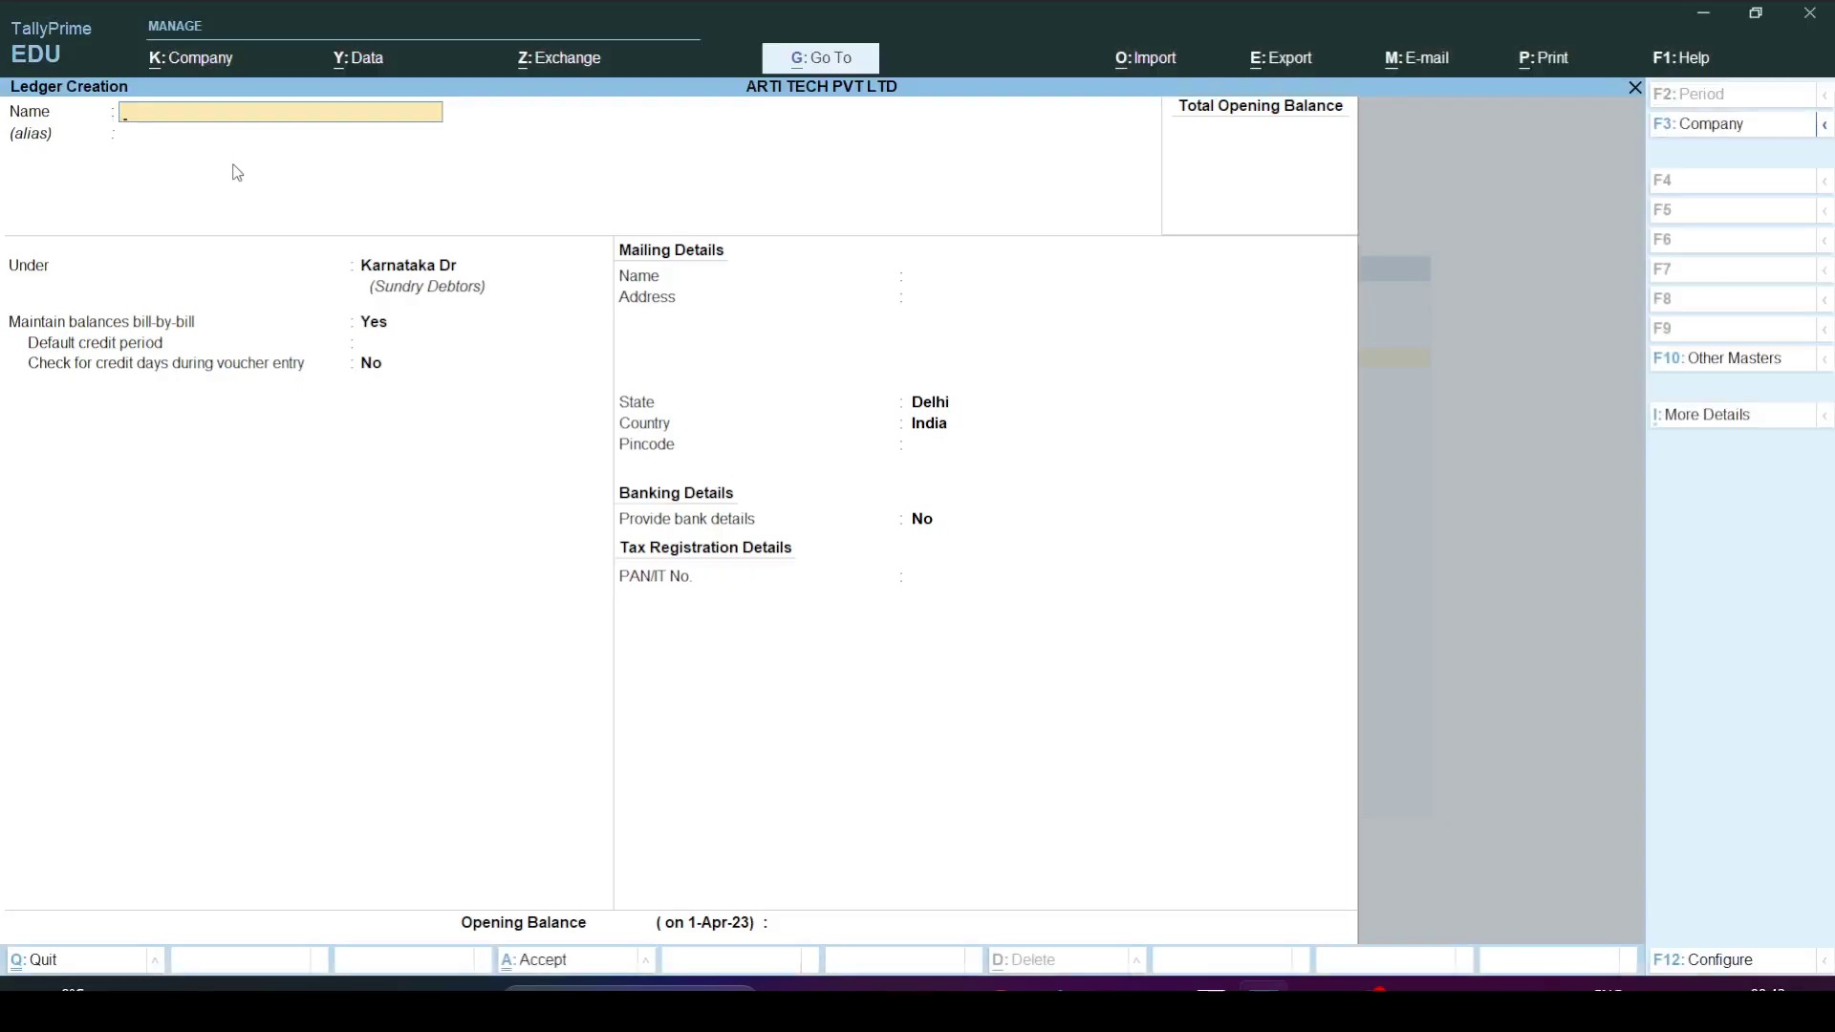
Create separate ledgers for the fifth and third Karnataka debtors in the notes under the Karnataka Dr group.
text(Sameer Karnatka Dr)
key(Return)
key(ctrl+a)
text(Arjun Karnataka dr)
key(Return)
key(ctrl+a)
Switch to the Word notes, recheck the Karnataka debtor list and review the names under the Rajasthan (DR) heading.
key(alt+Tab)
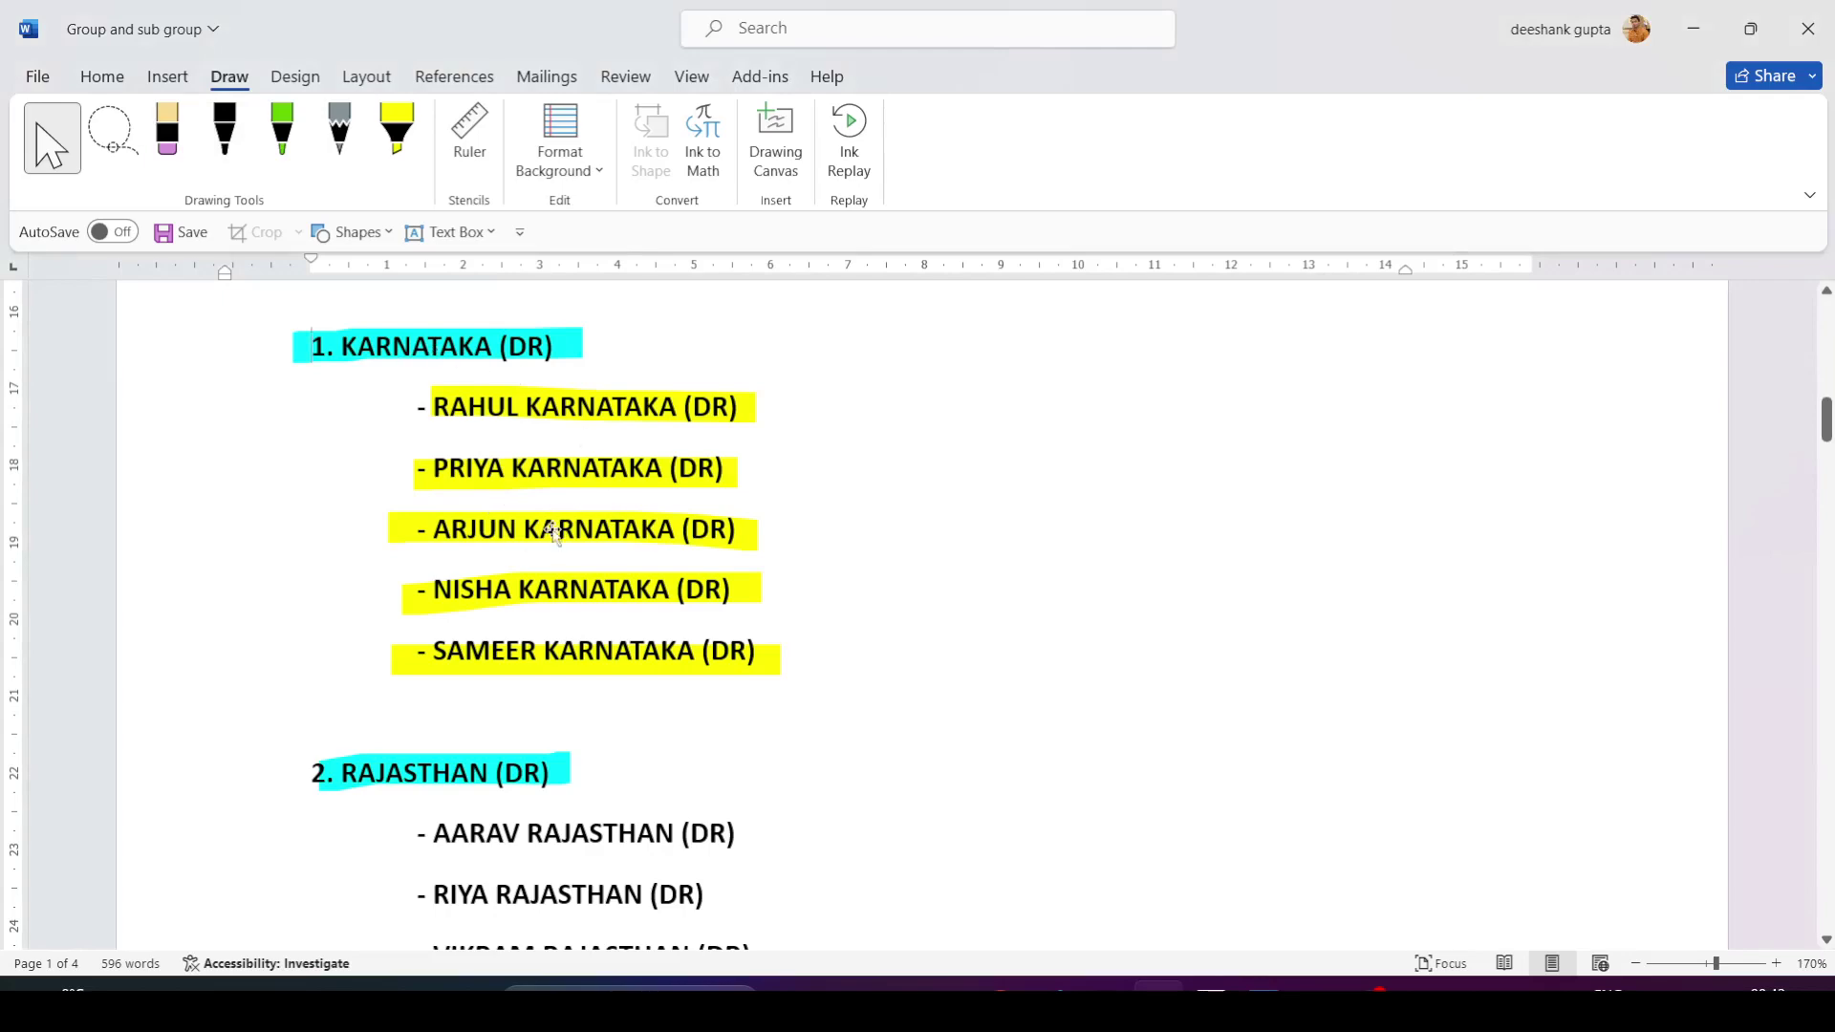
key(alt+Tab)
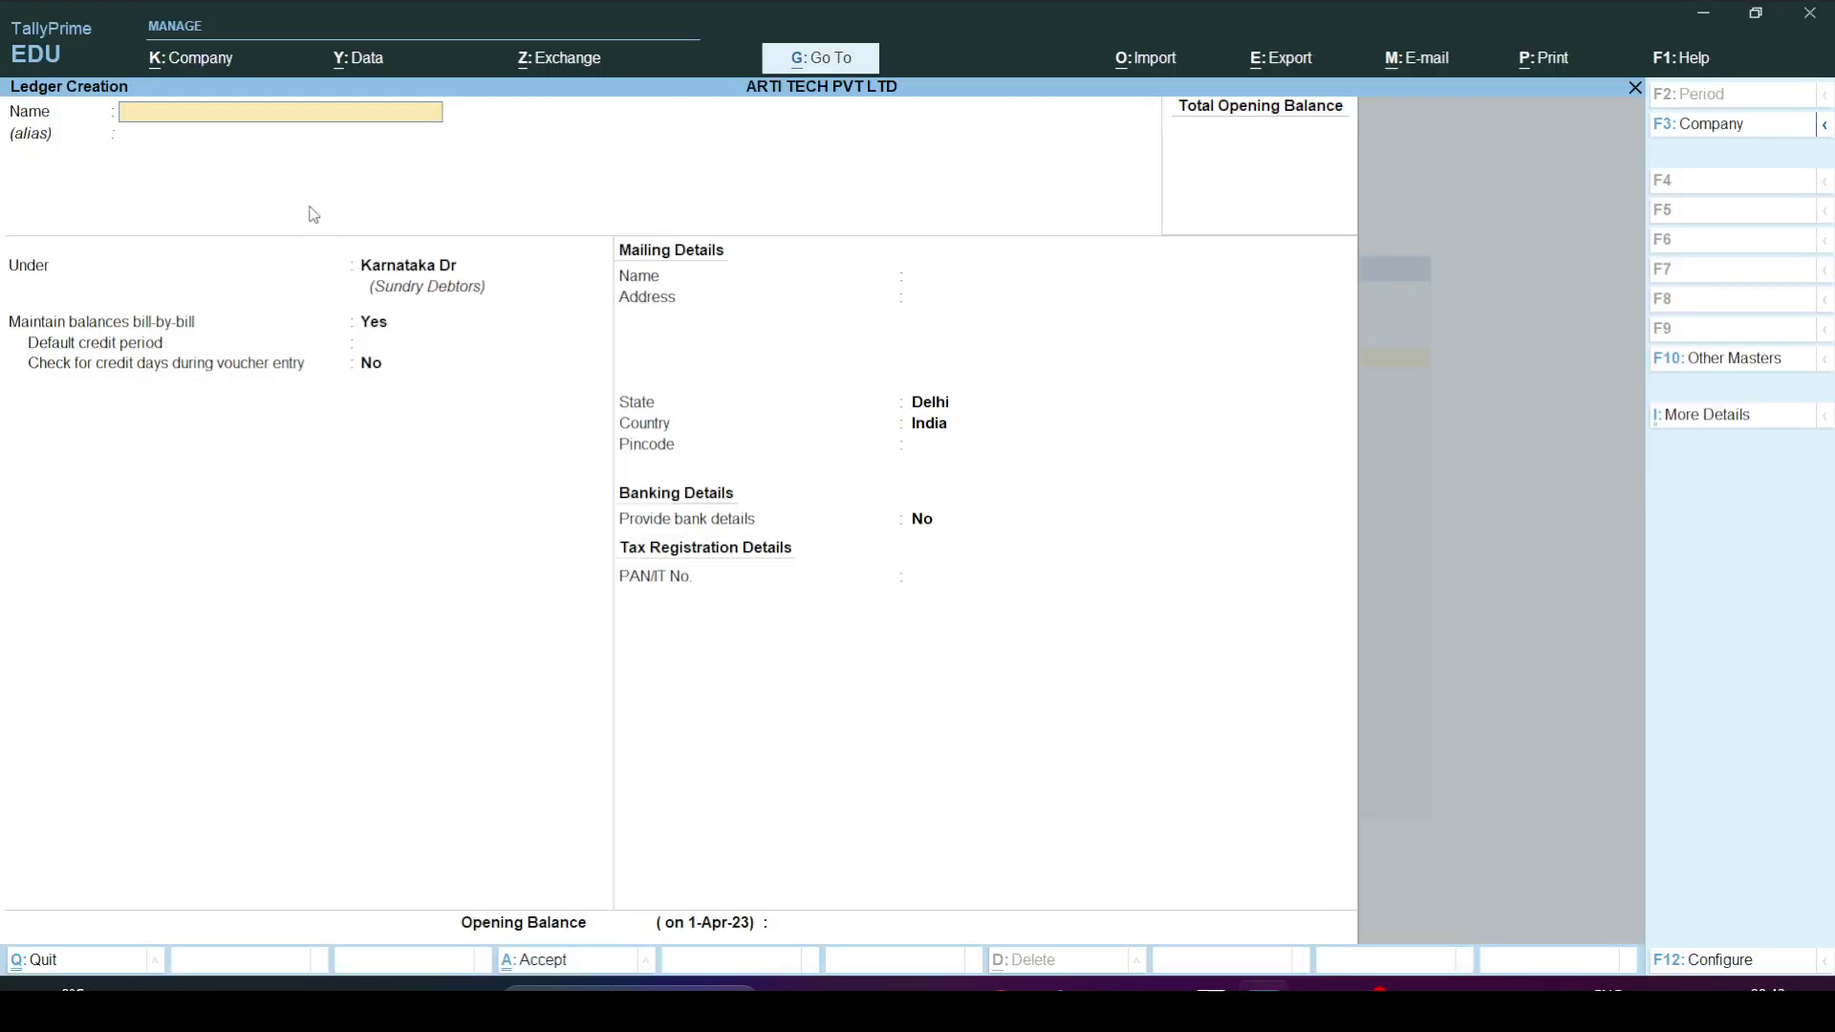
key(alt+Tab)
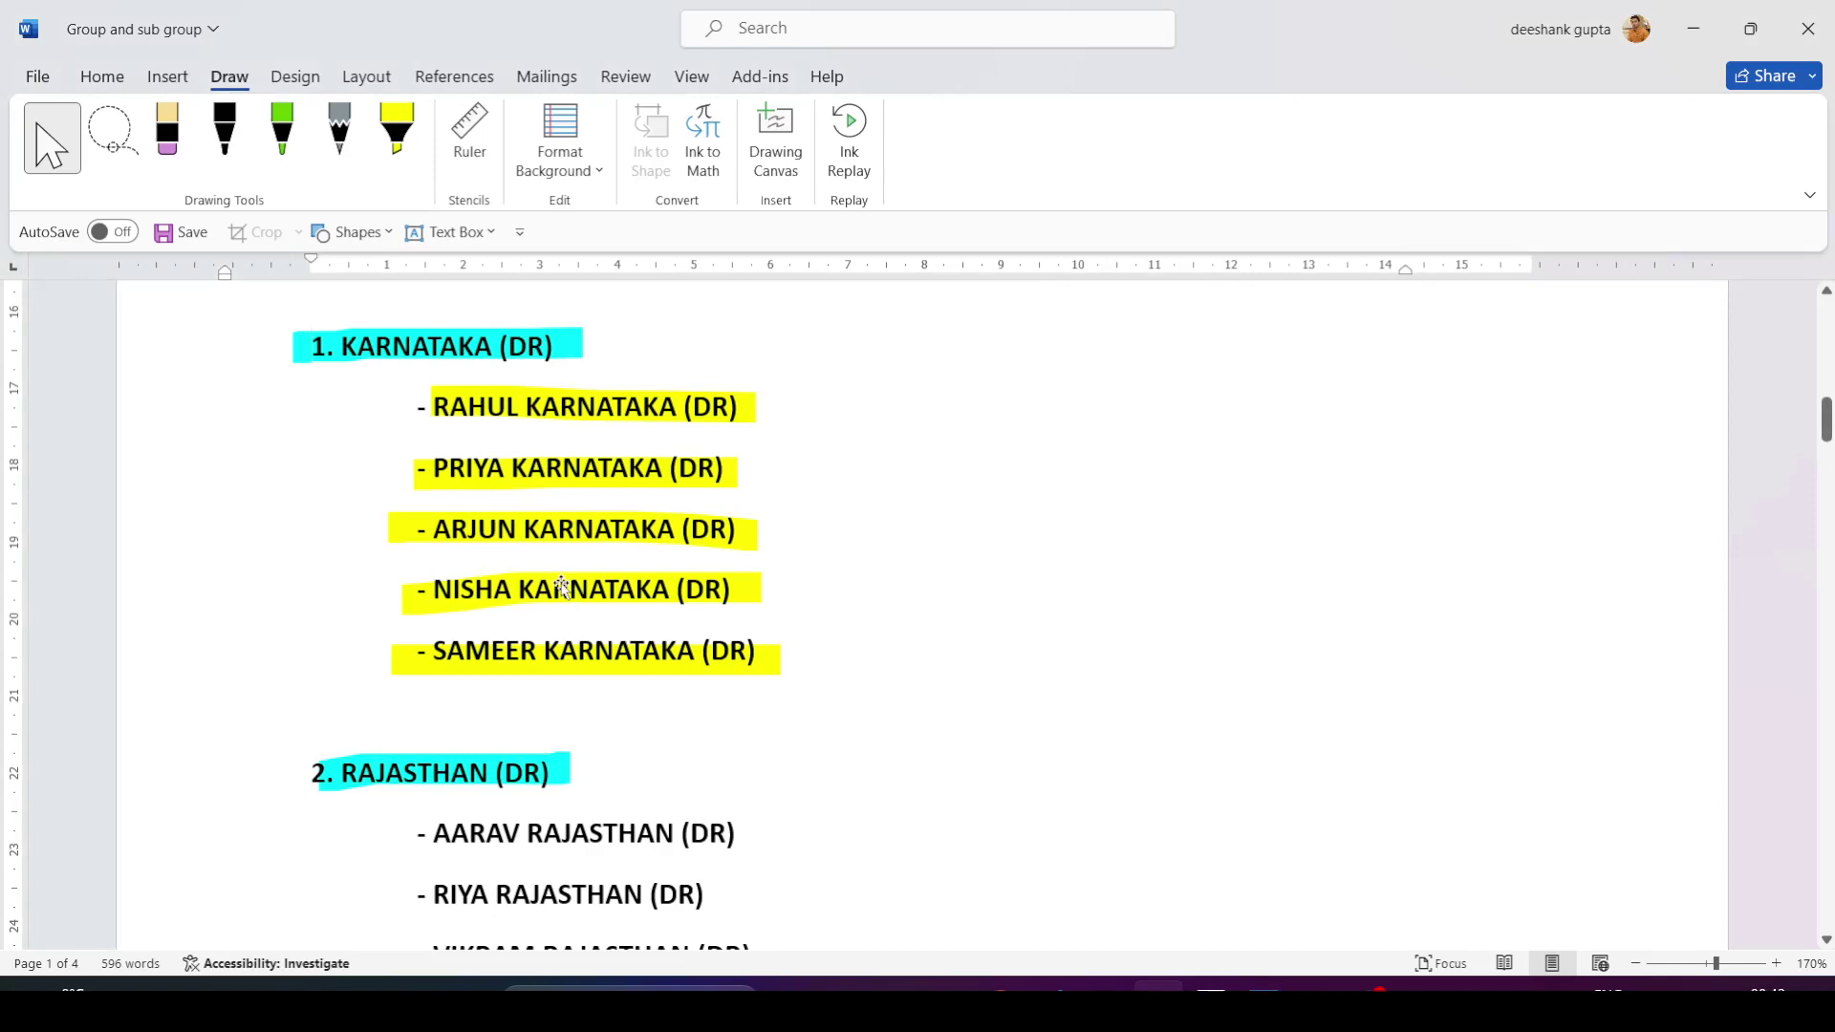
scroll(562, 587, down, 3)
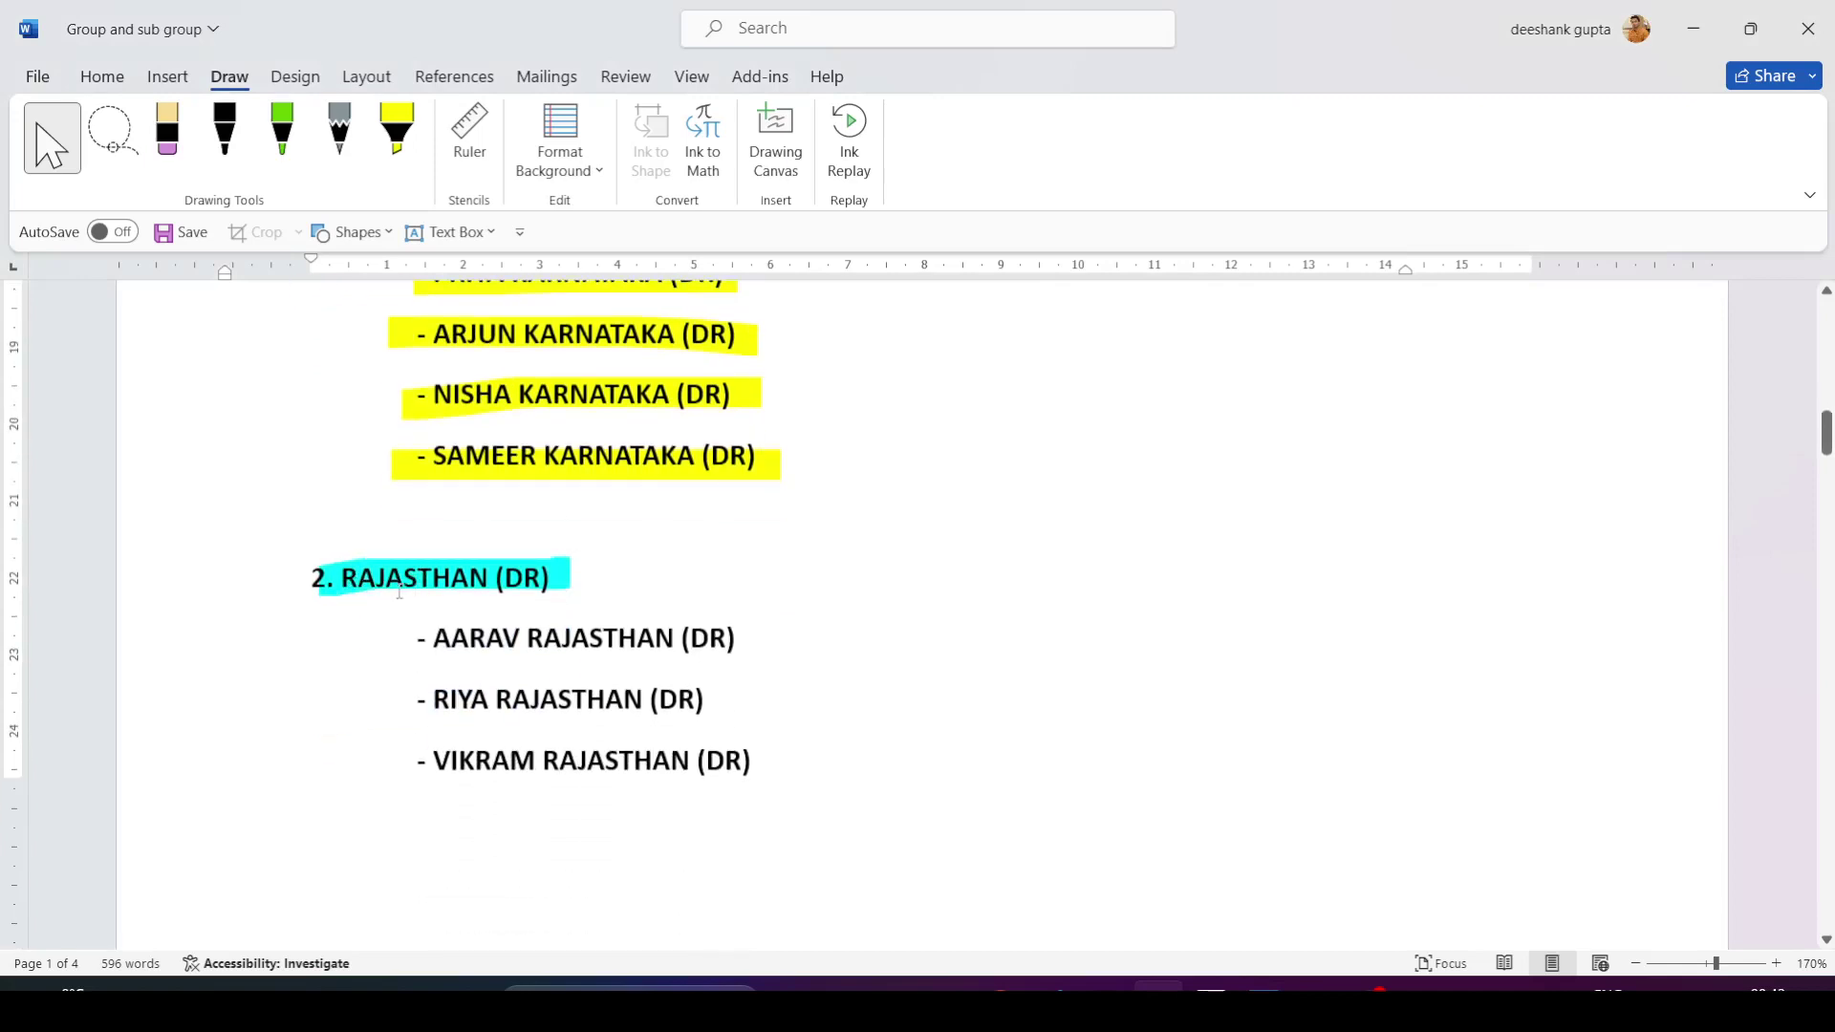
scroll(448, 591, down, 3)
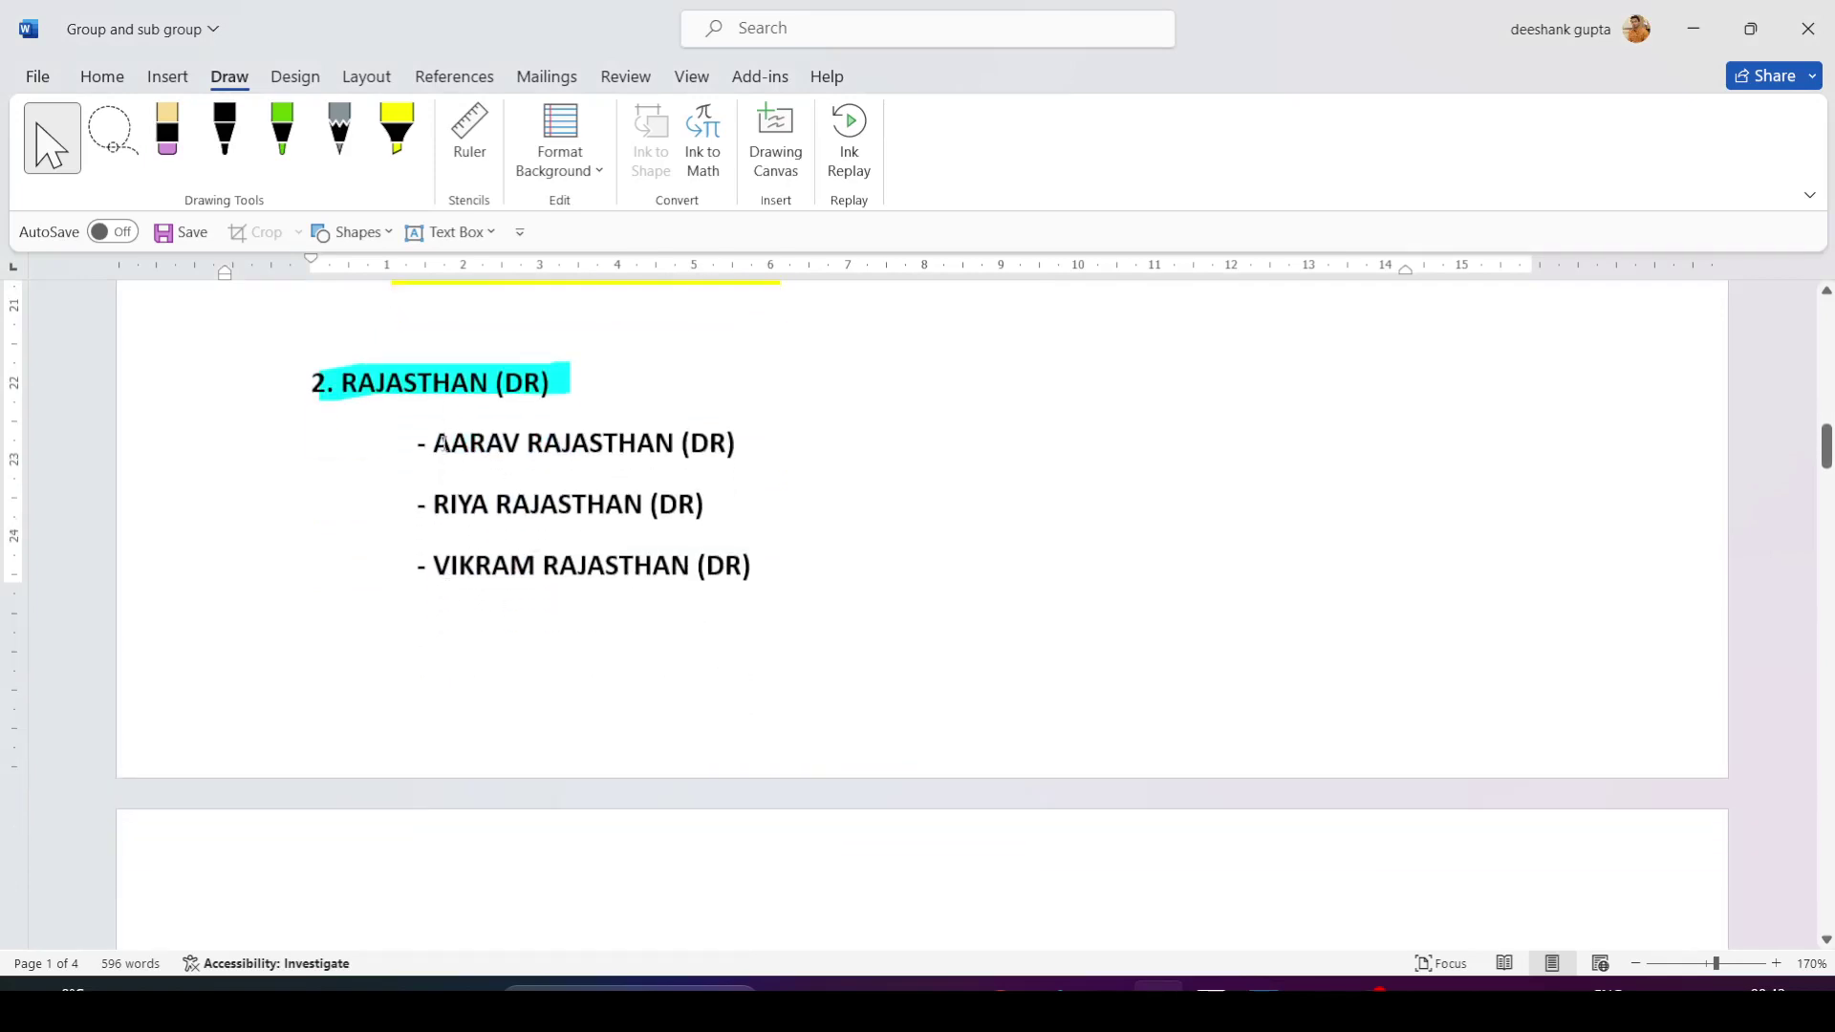
Return to TallyPrime, quit ledger creation and open the list of ledgers in the Chart of Accounts.
key(alt+Tab)
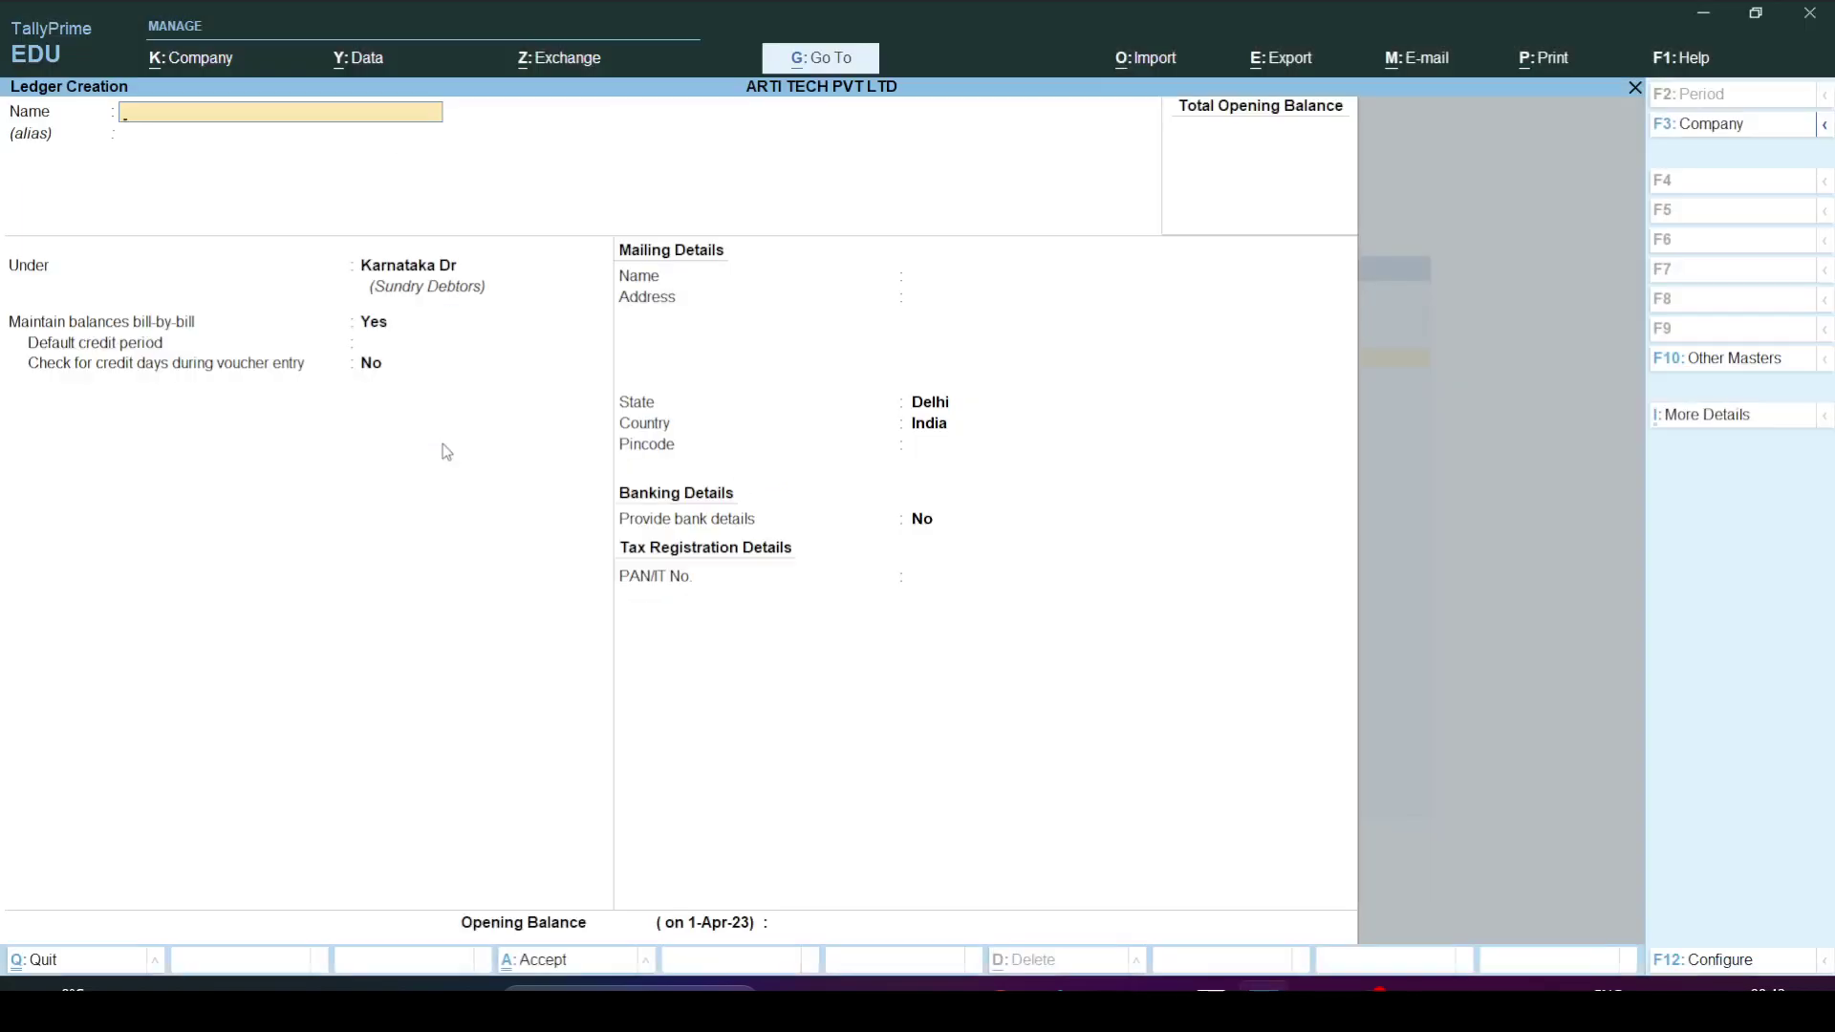
key(Escape)
key(y)
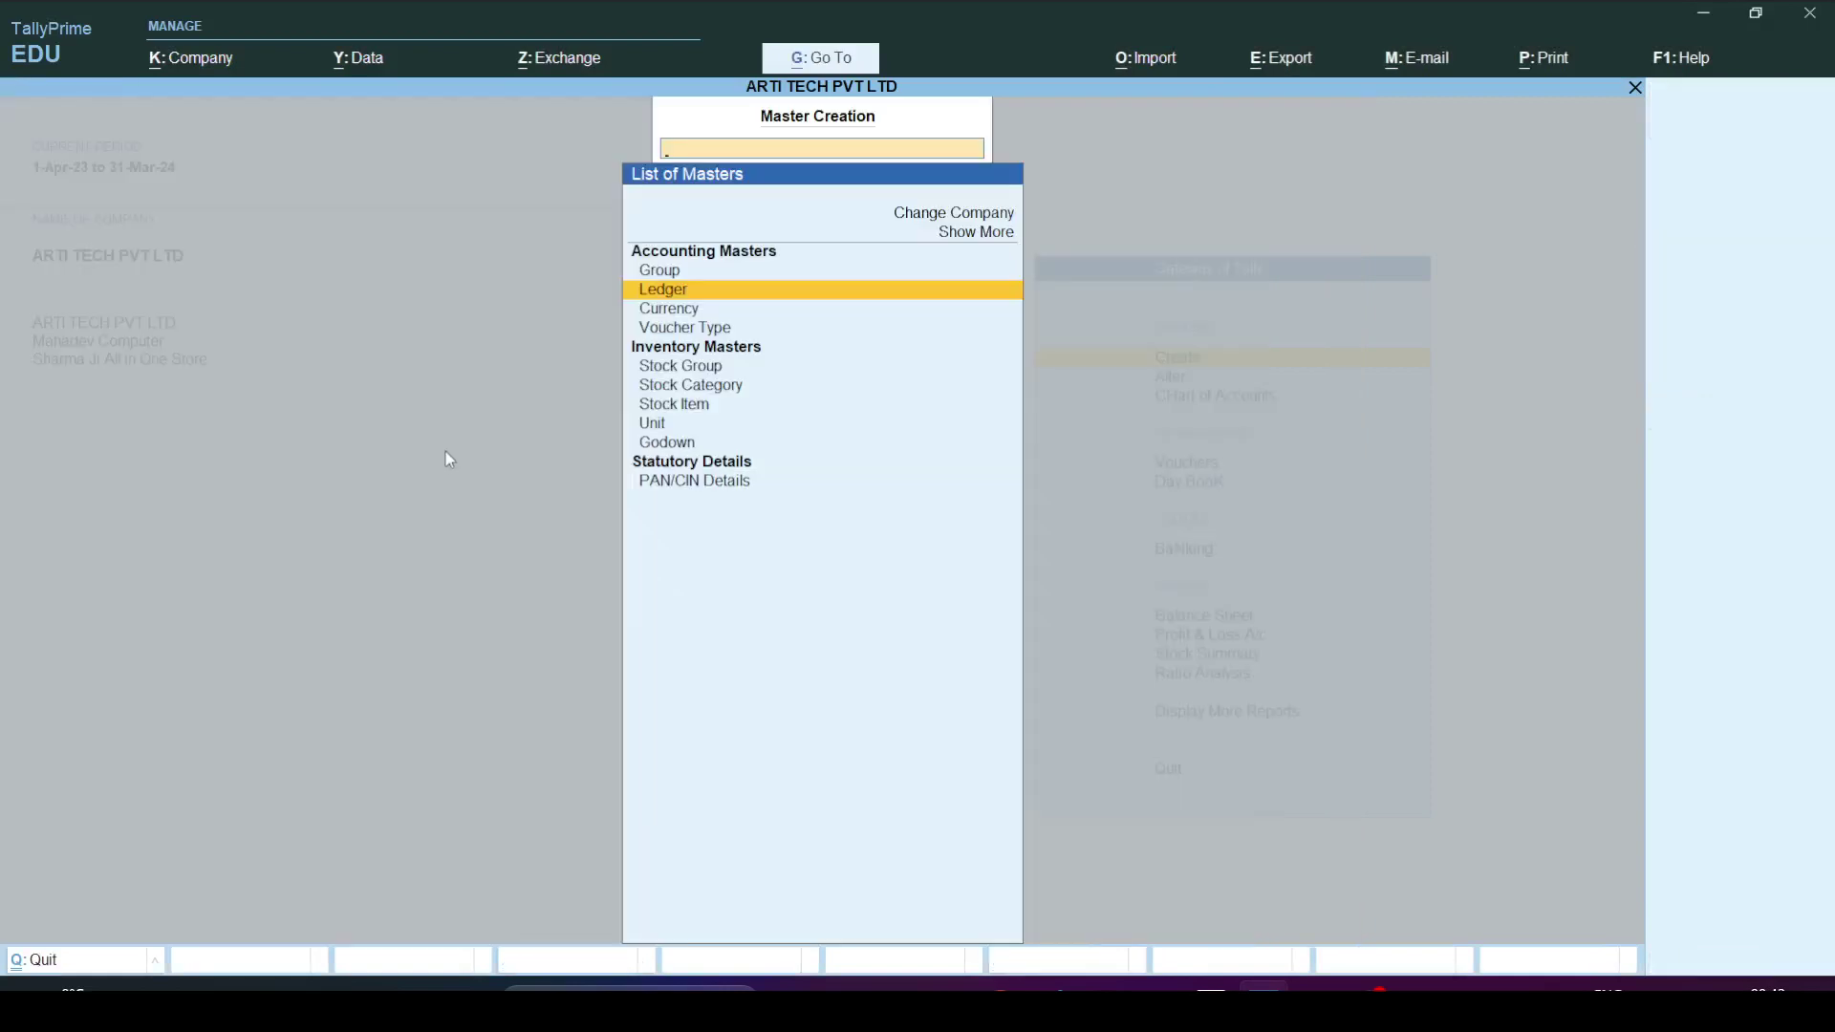
key(Escape)
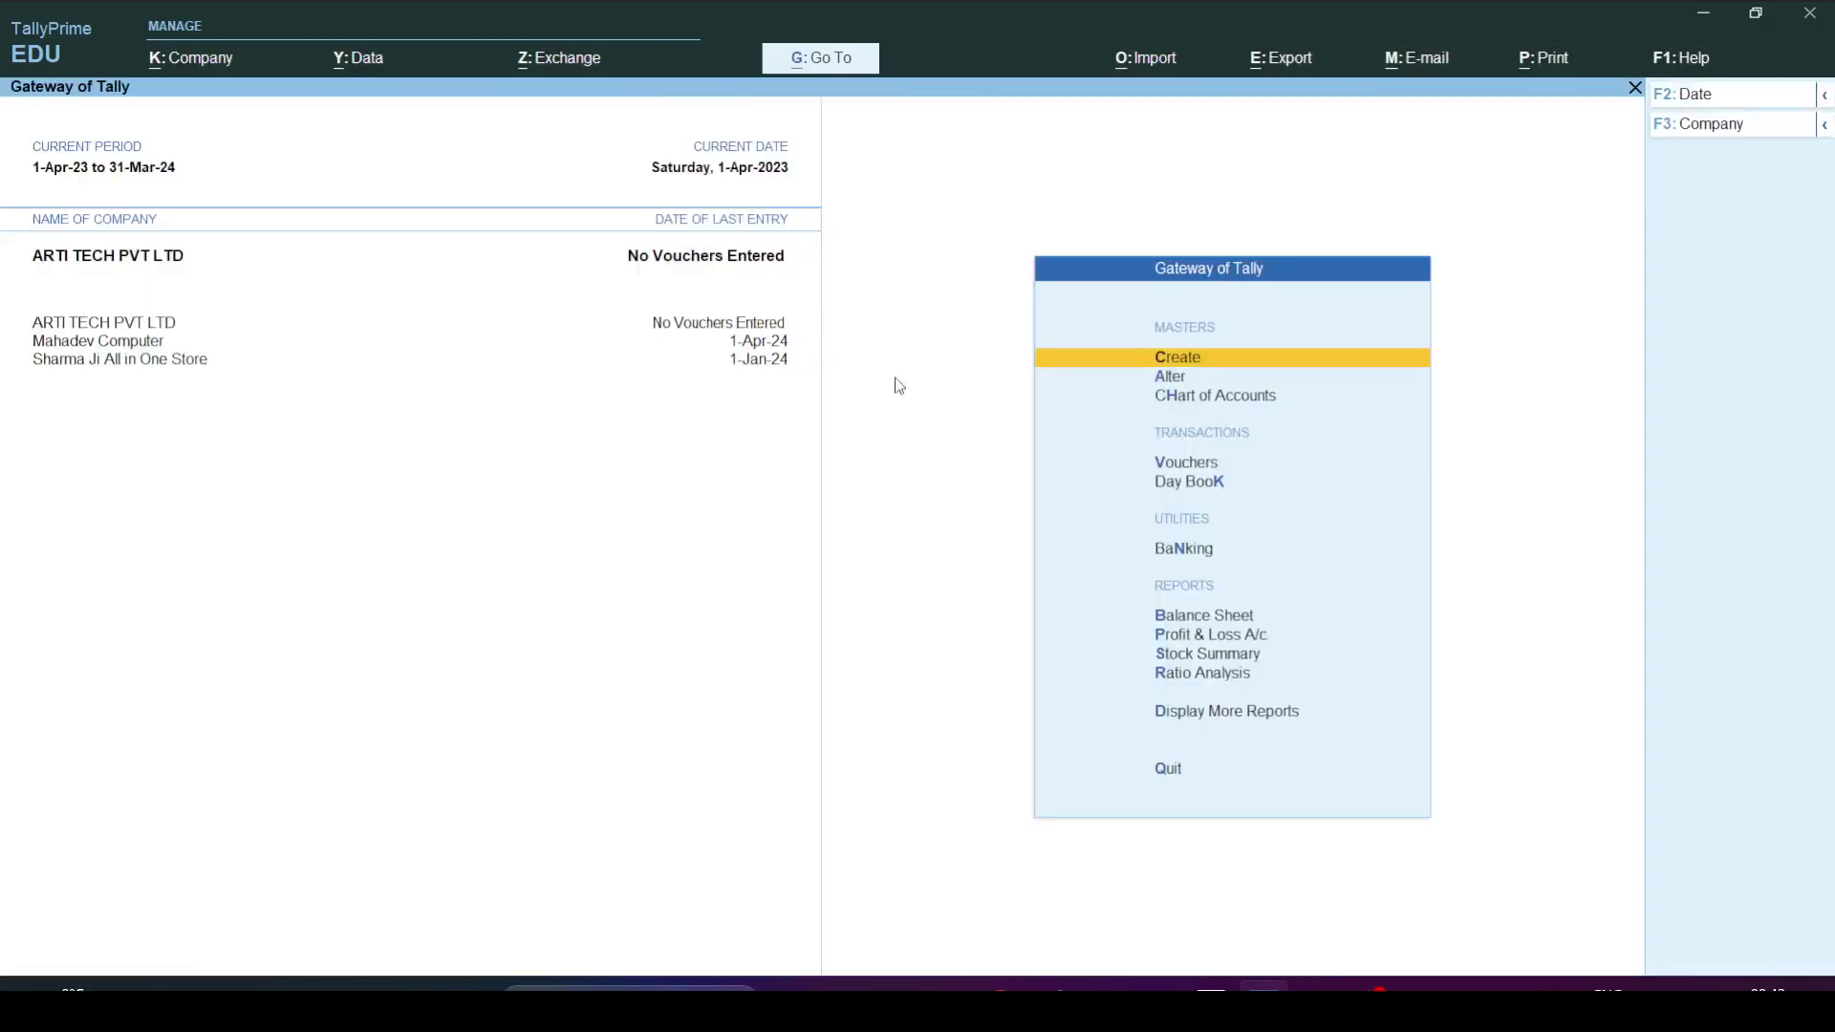
click(1202, 398)
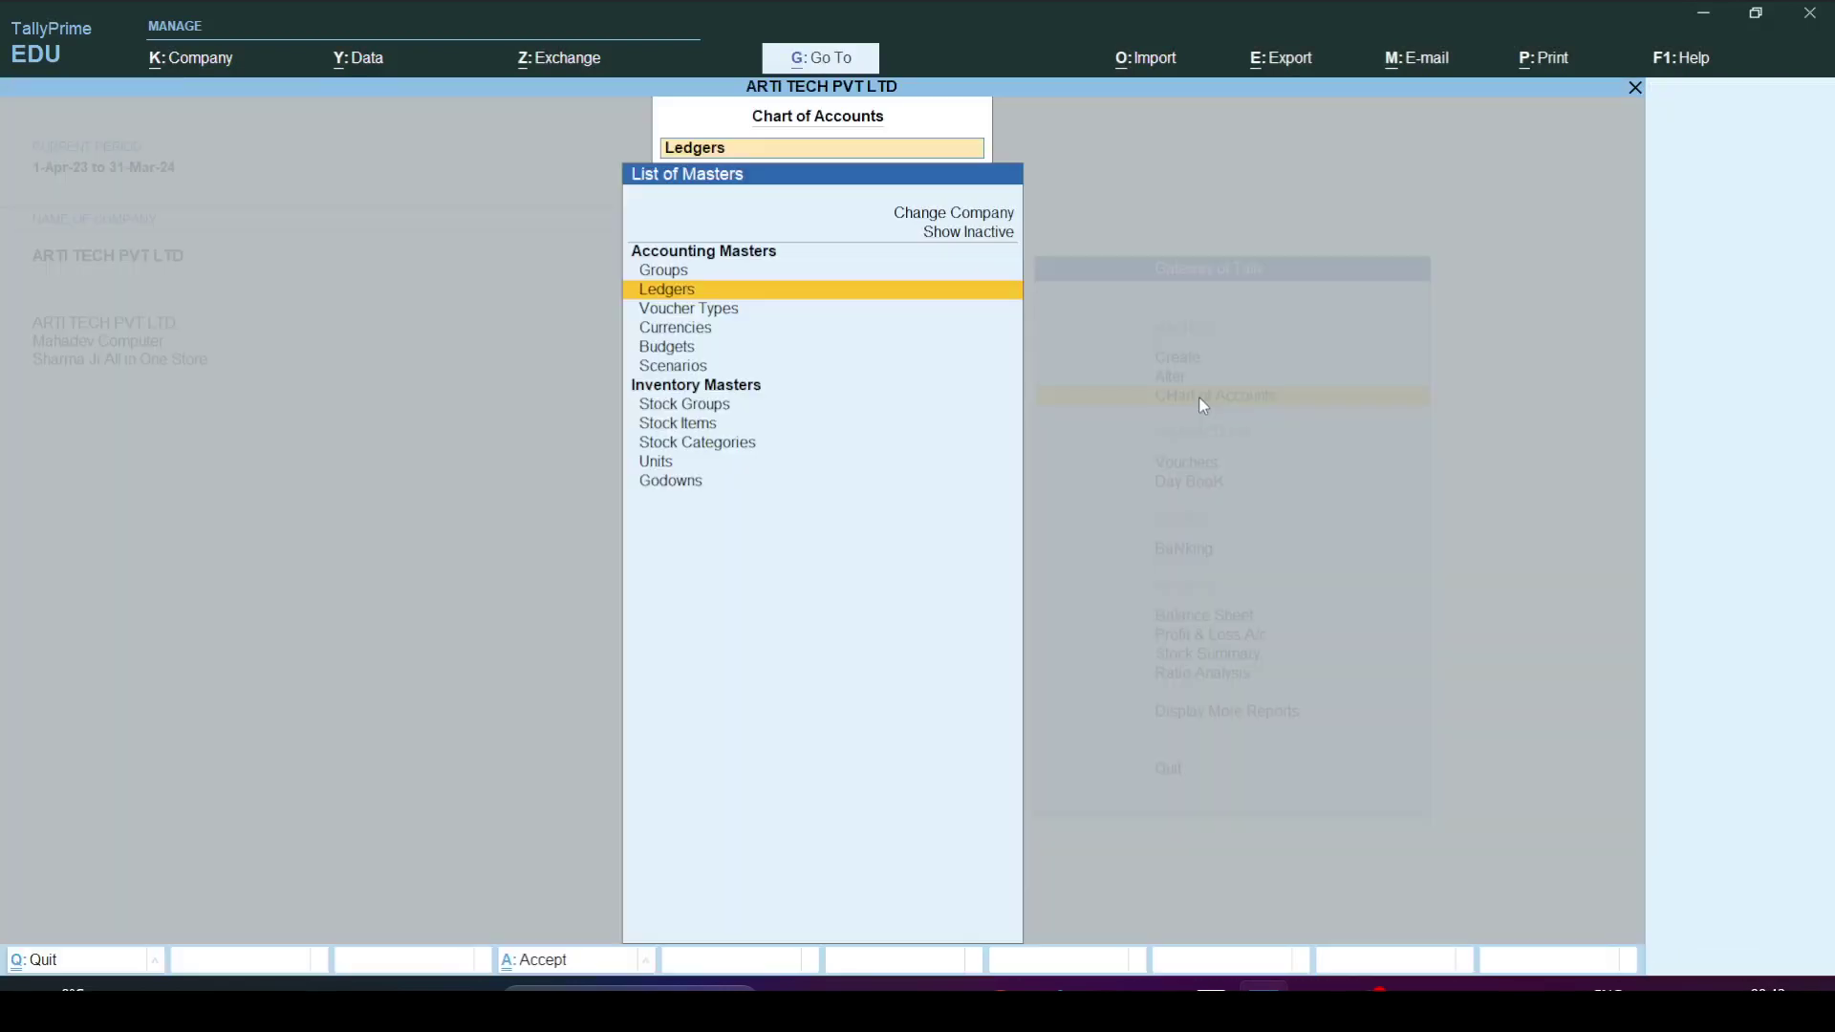
click(689, 294)
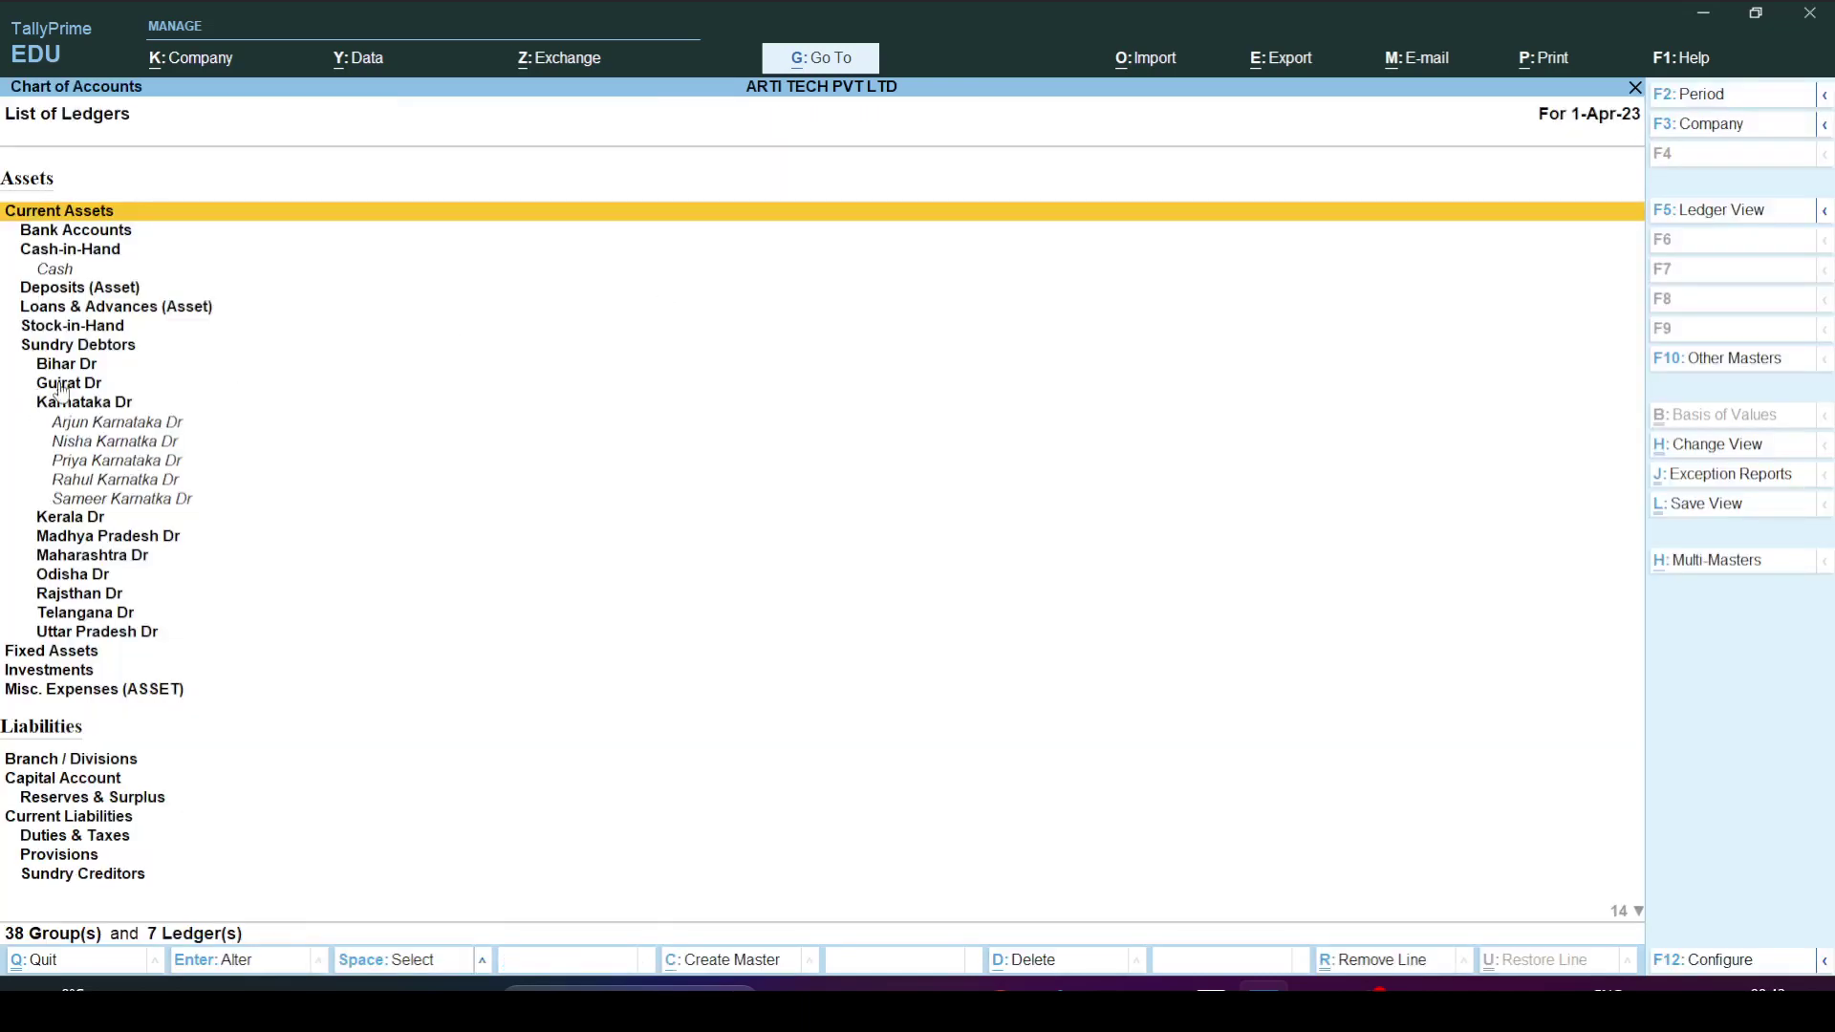
Examine the debtor ledgers listed under Karnataka Dr and the Kerala Dr sub-group following them.
click(102, 406)
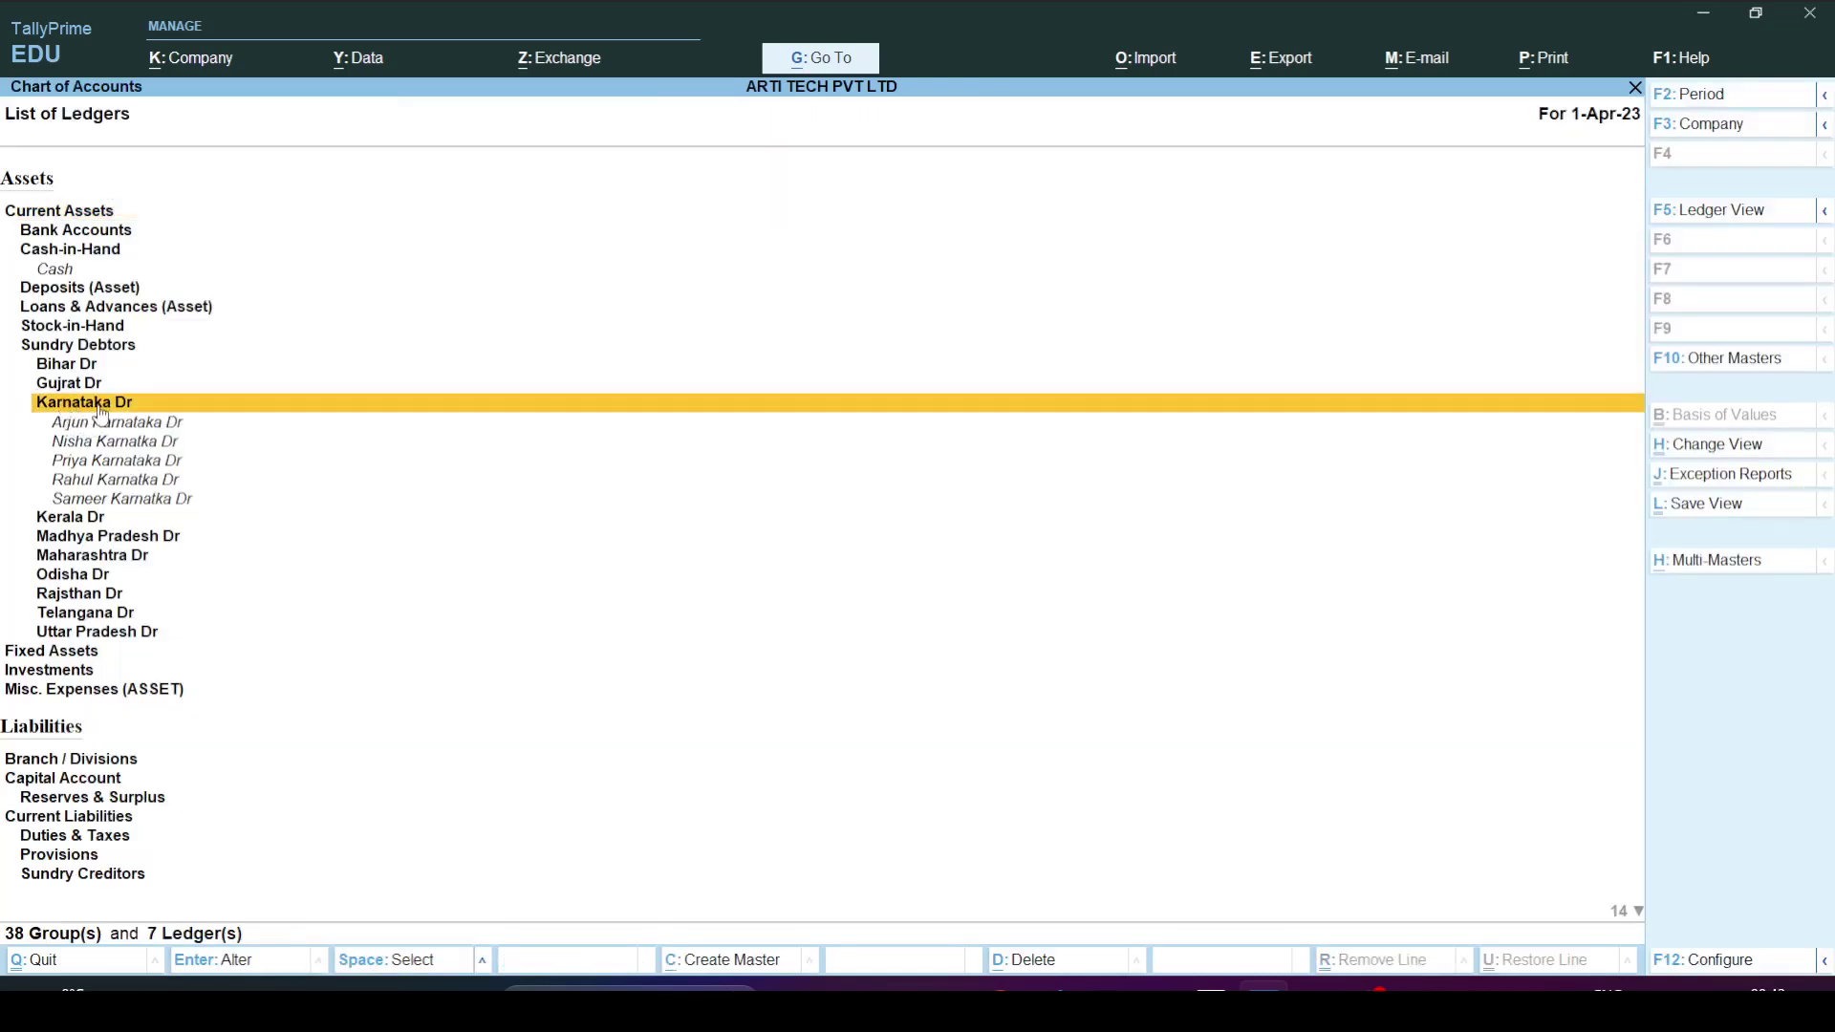
key(Down)
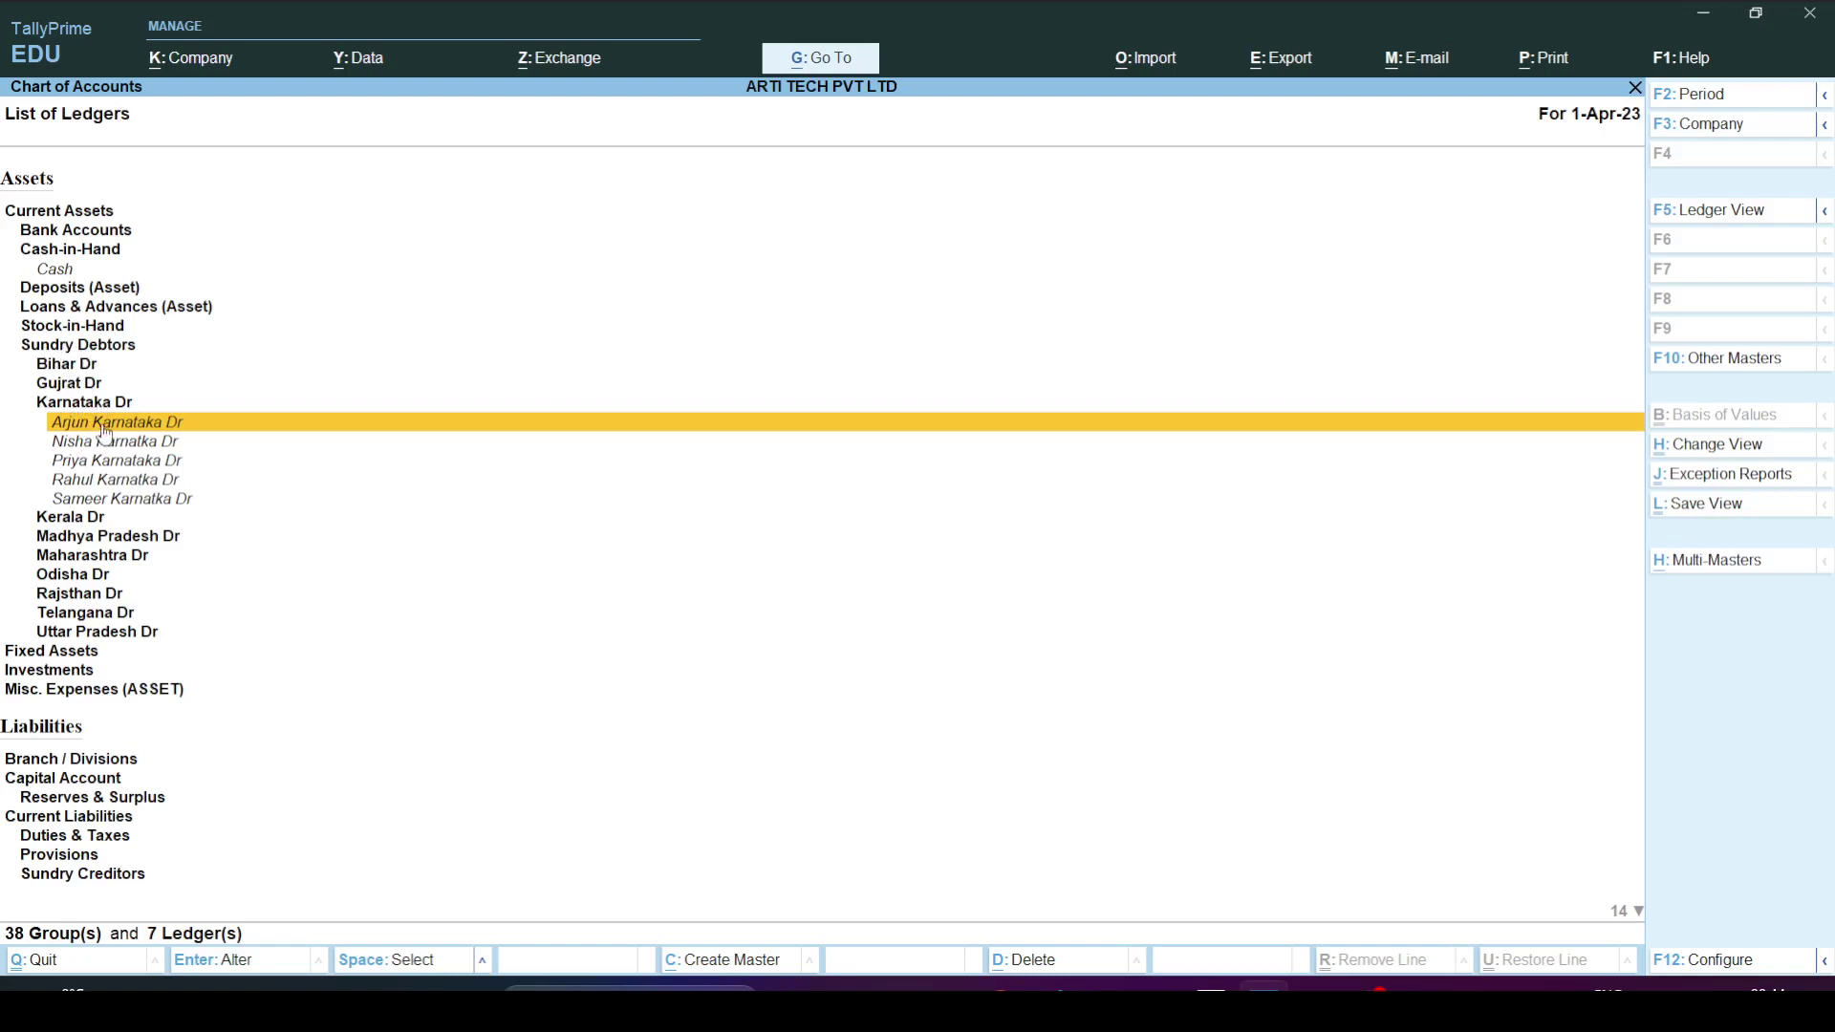
click(116, 465)
click(113, 482)
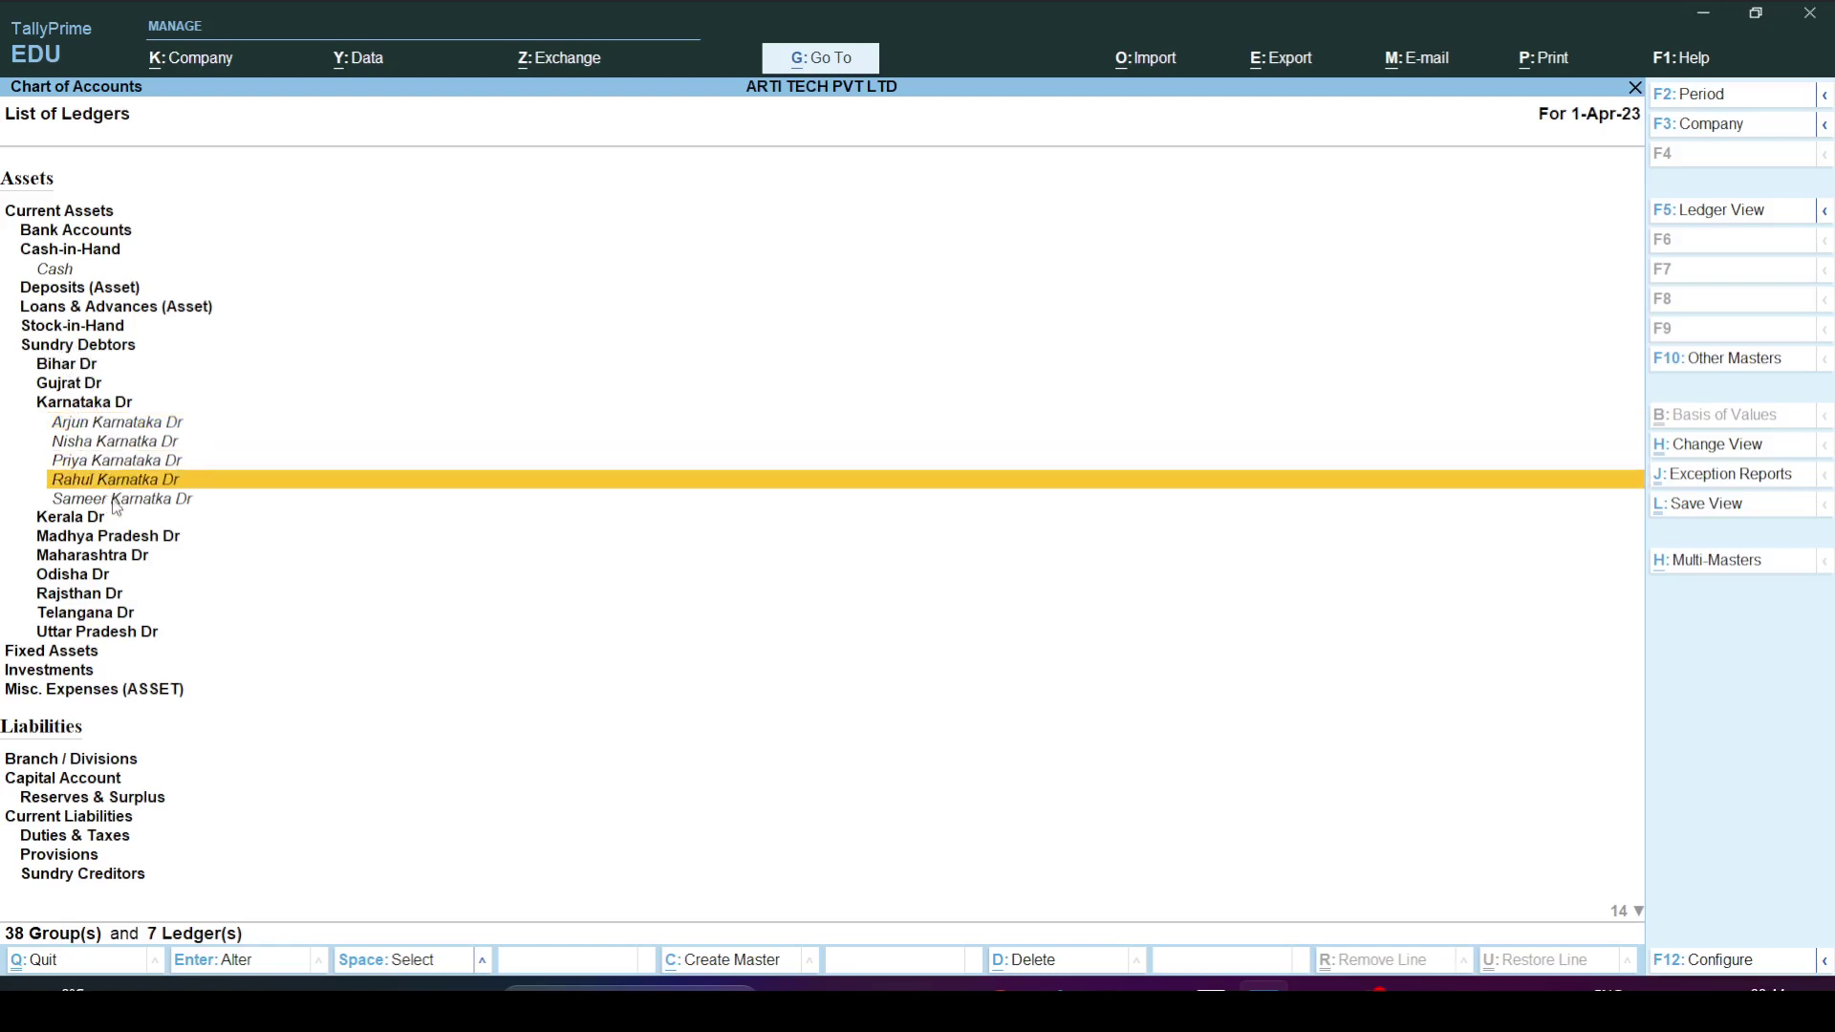
click(113, 499)
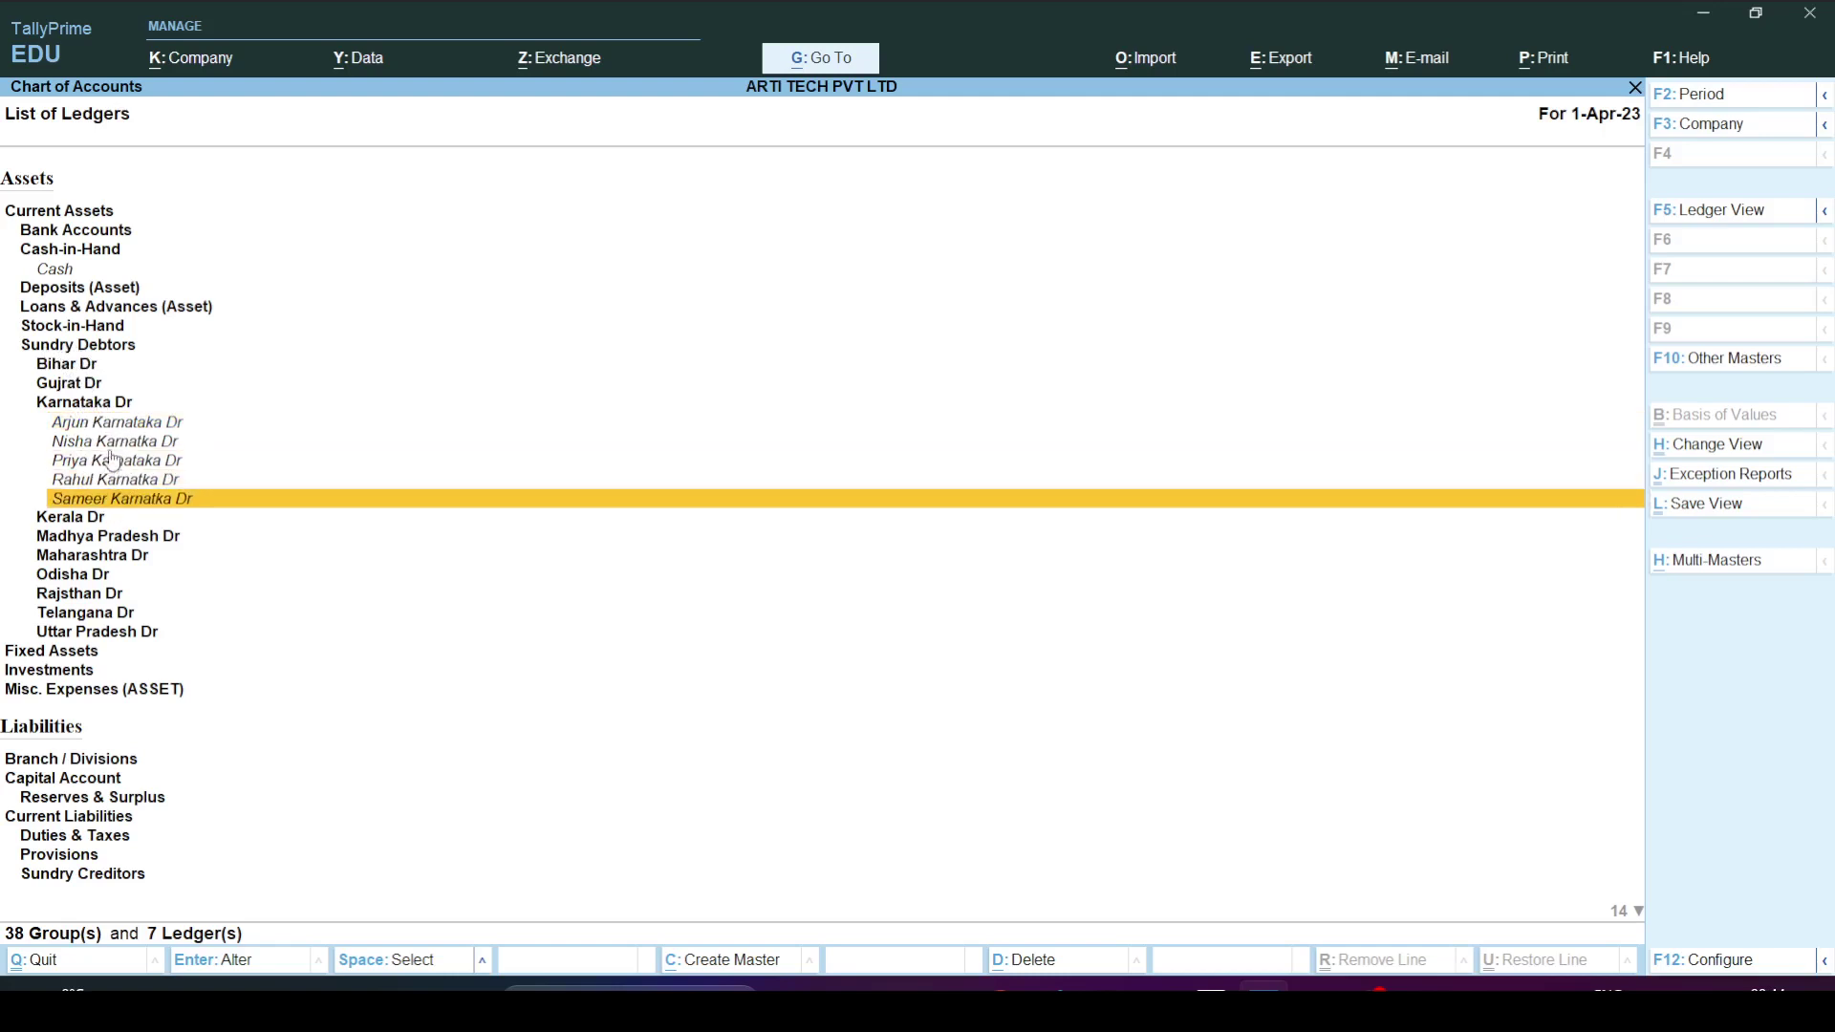
click(115, 427)
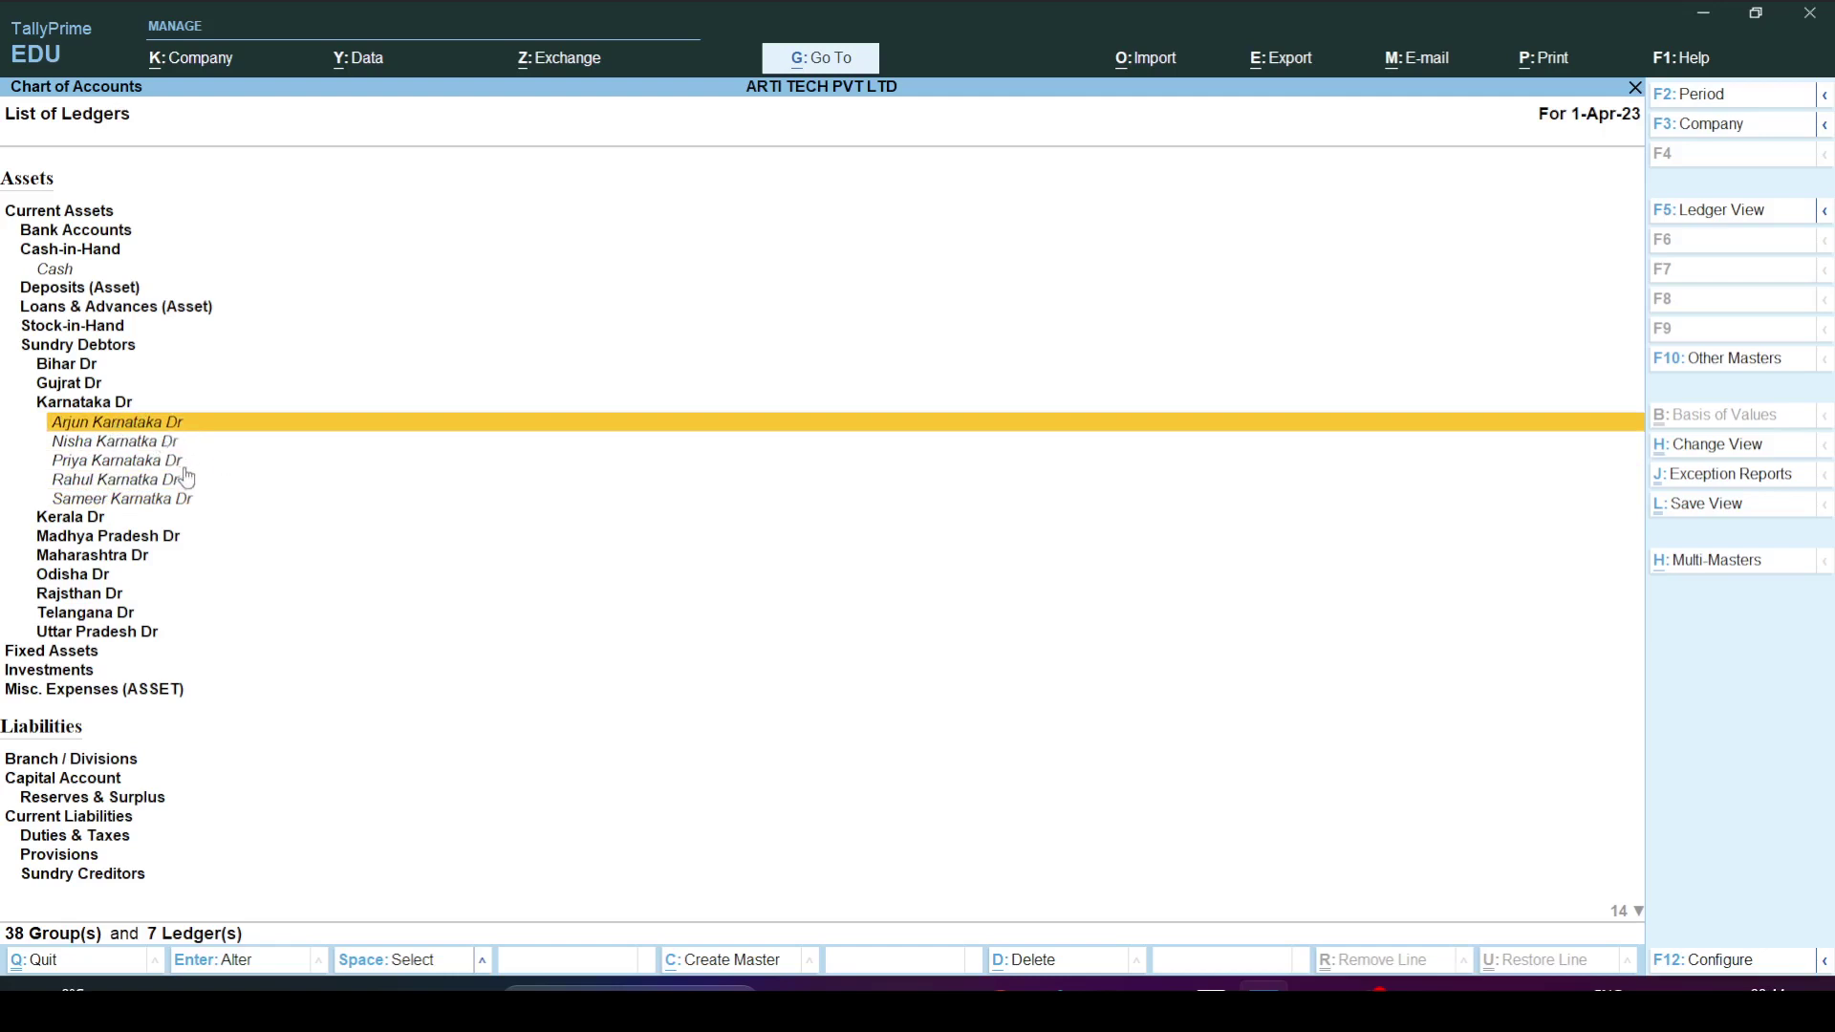
click(85, 523)
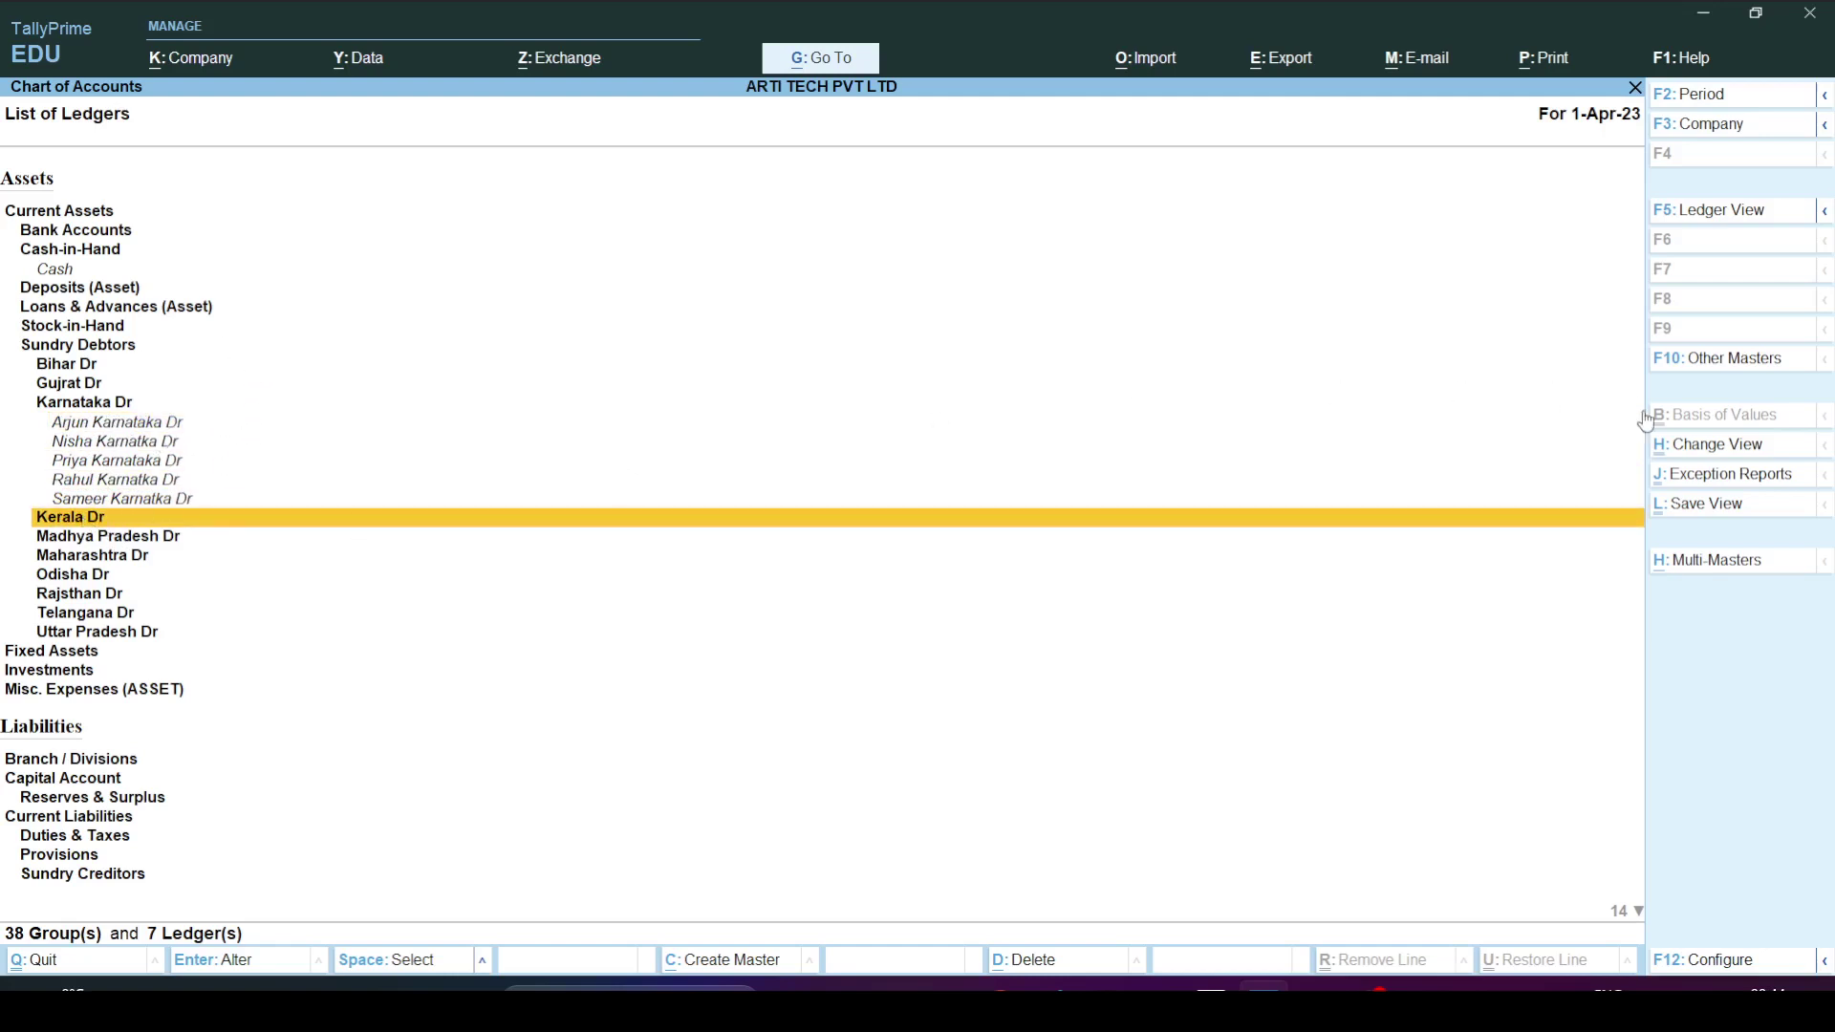
Start creating multiple ledgers at once from the Chart of Accounts, with Kerala Dr as the parent group.
click(1732, 561)
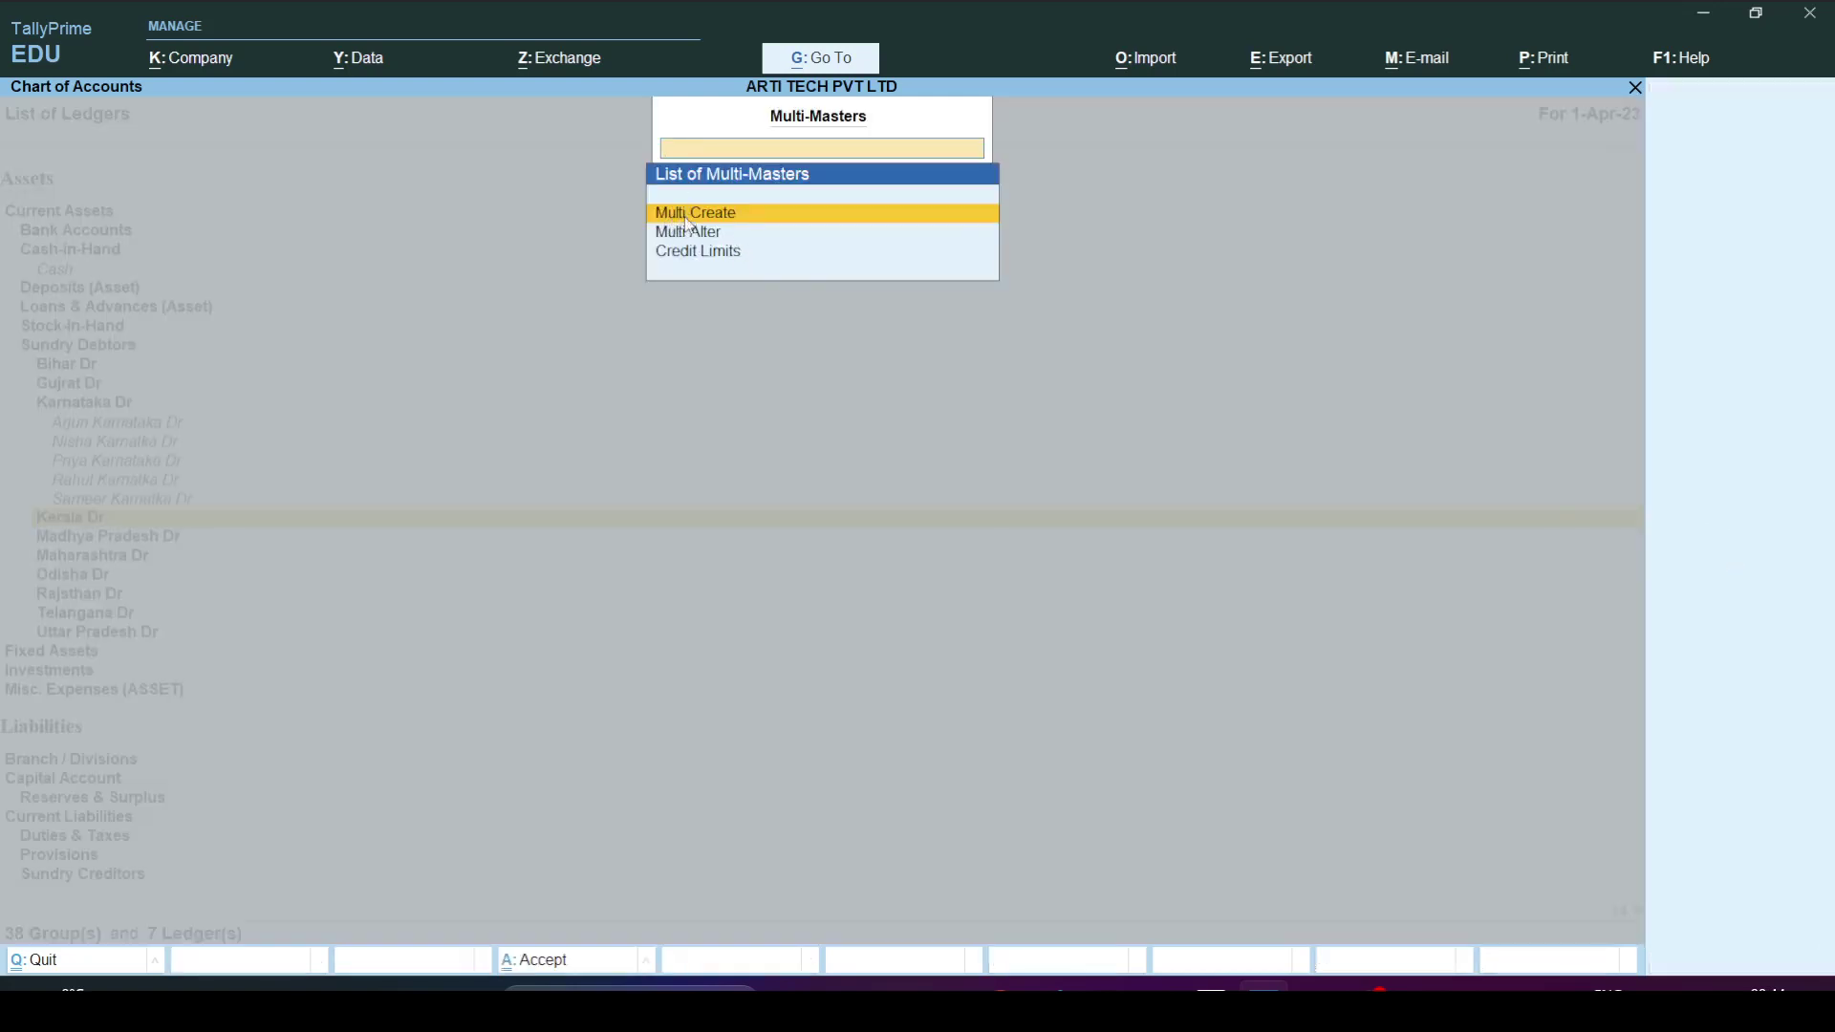
key(Return)
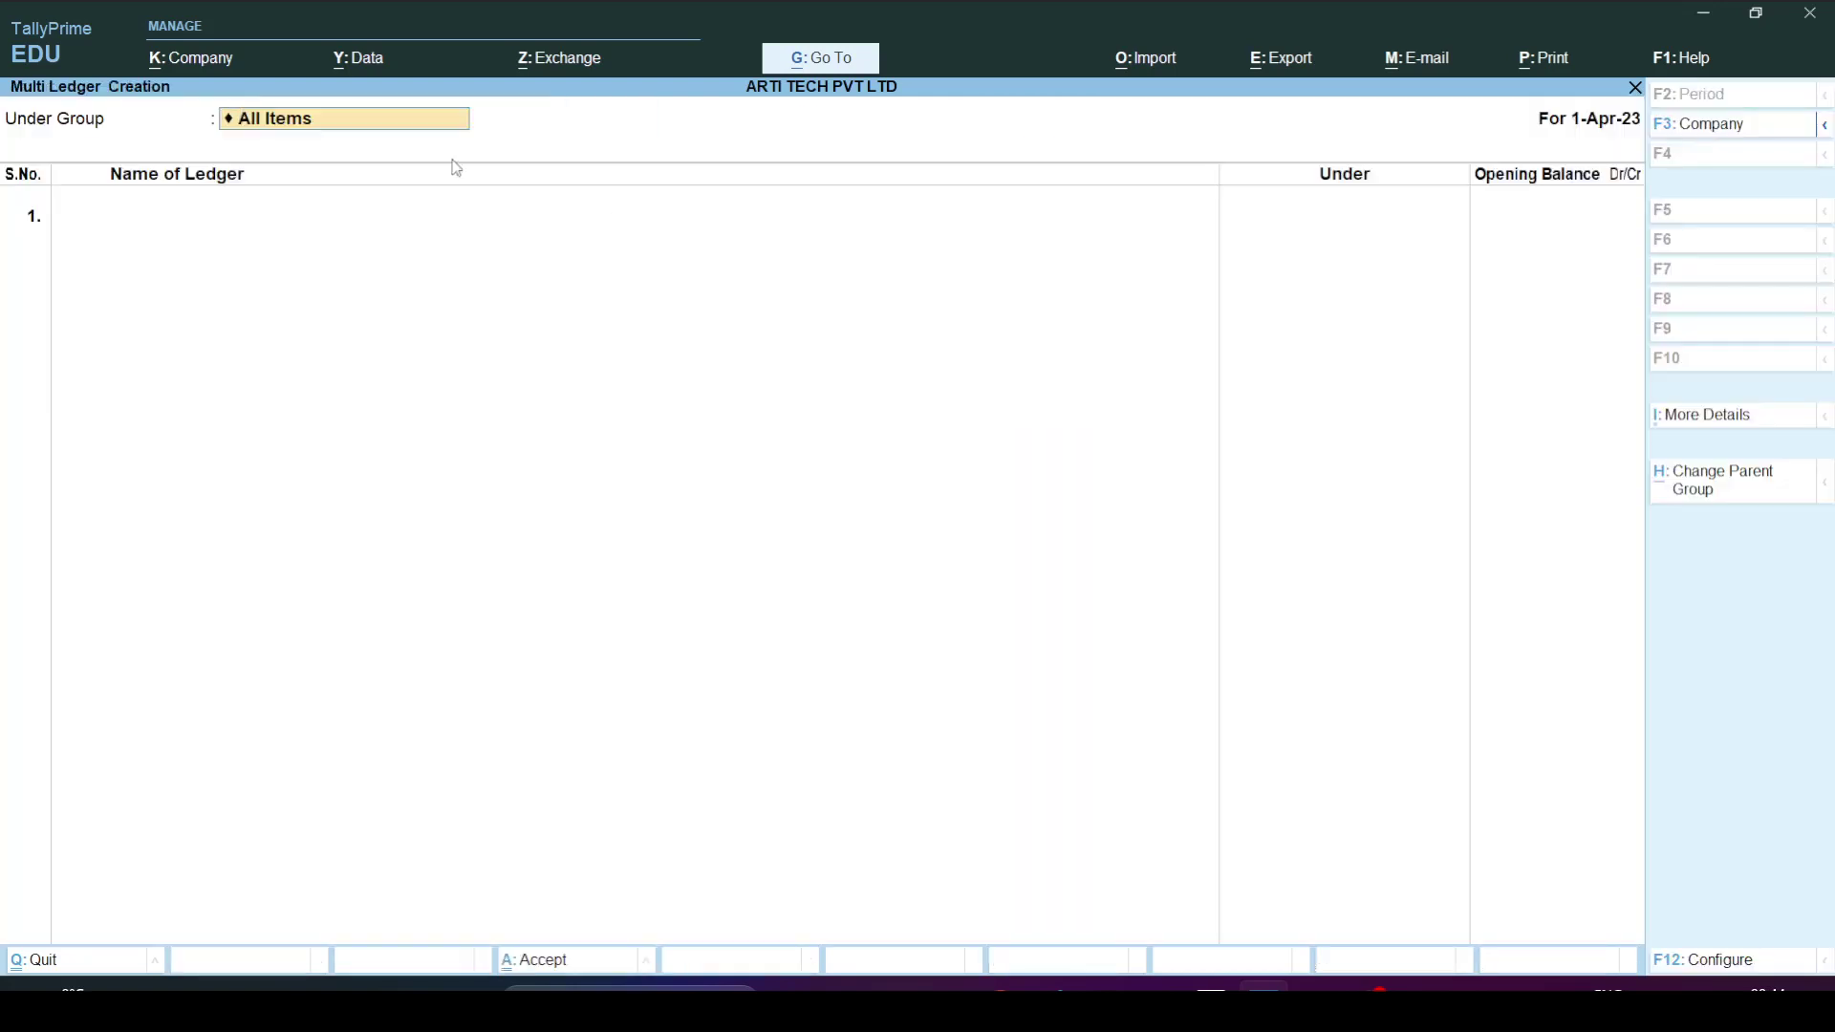
click(232, 123)
text(Ke)
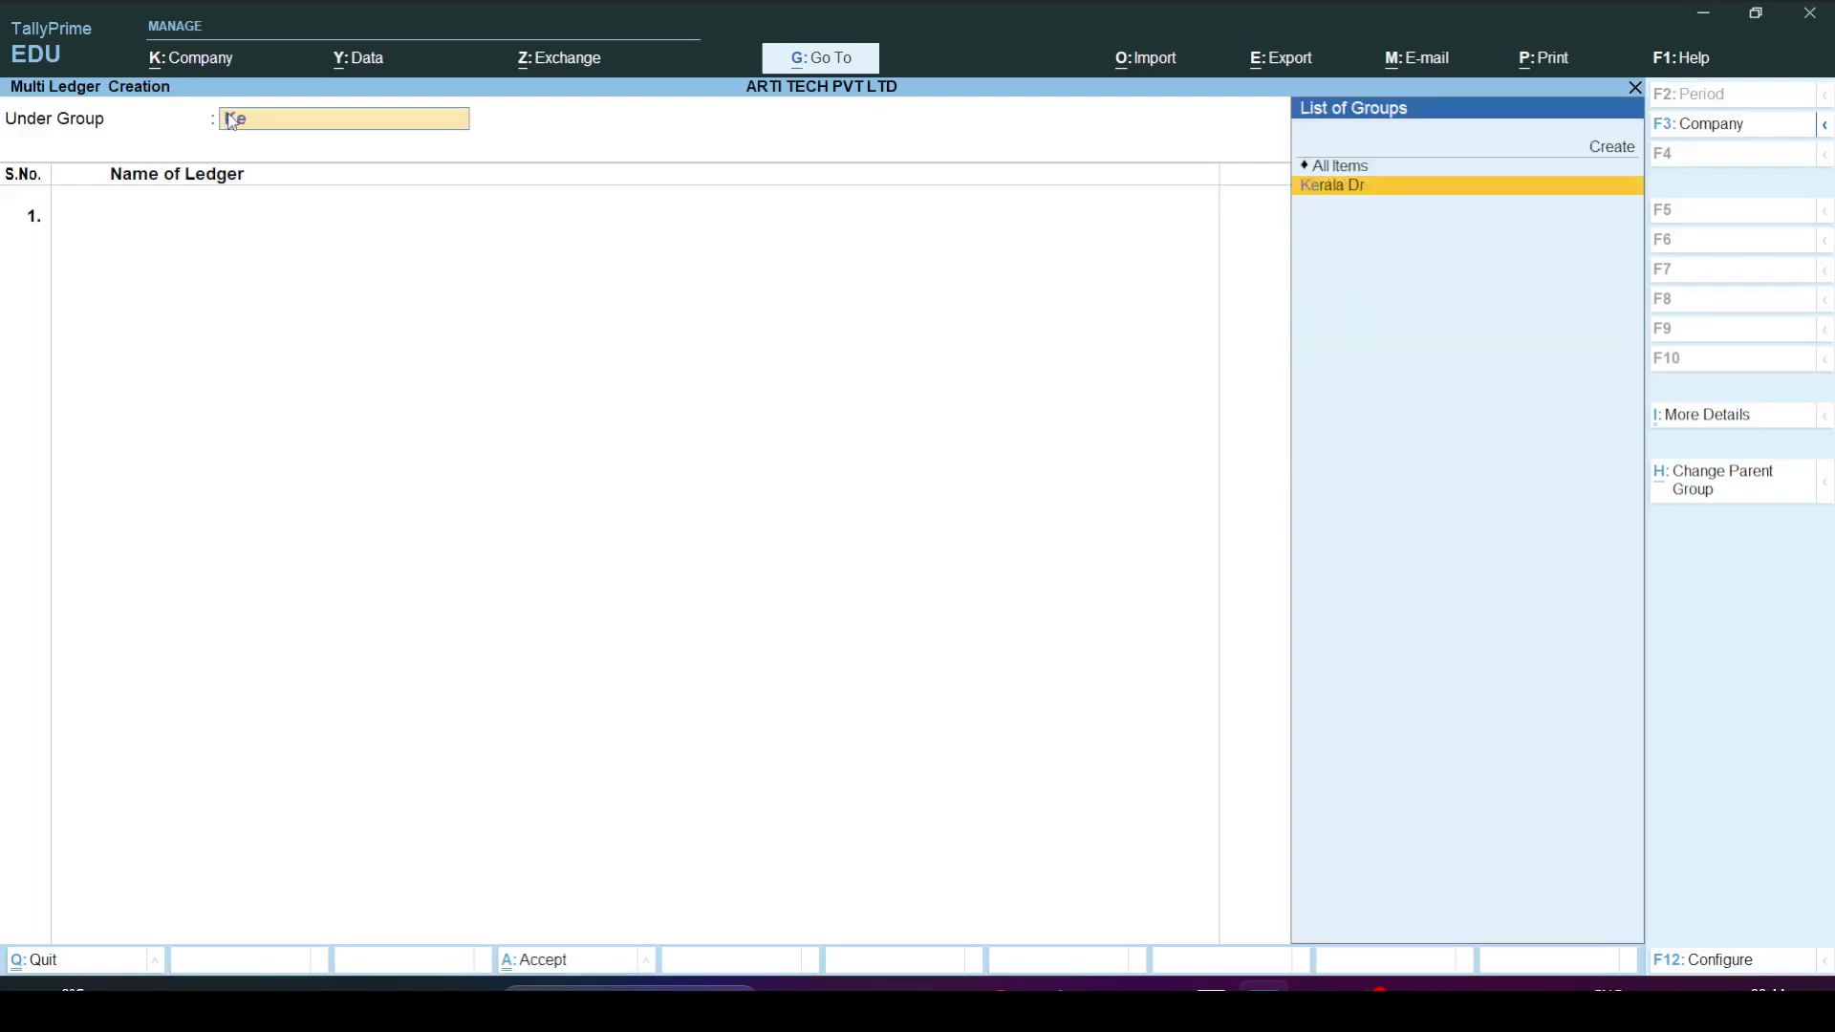
key(Return)
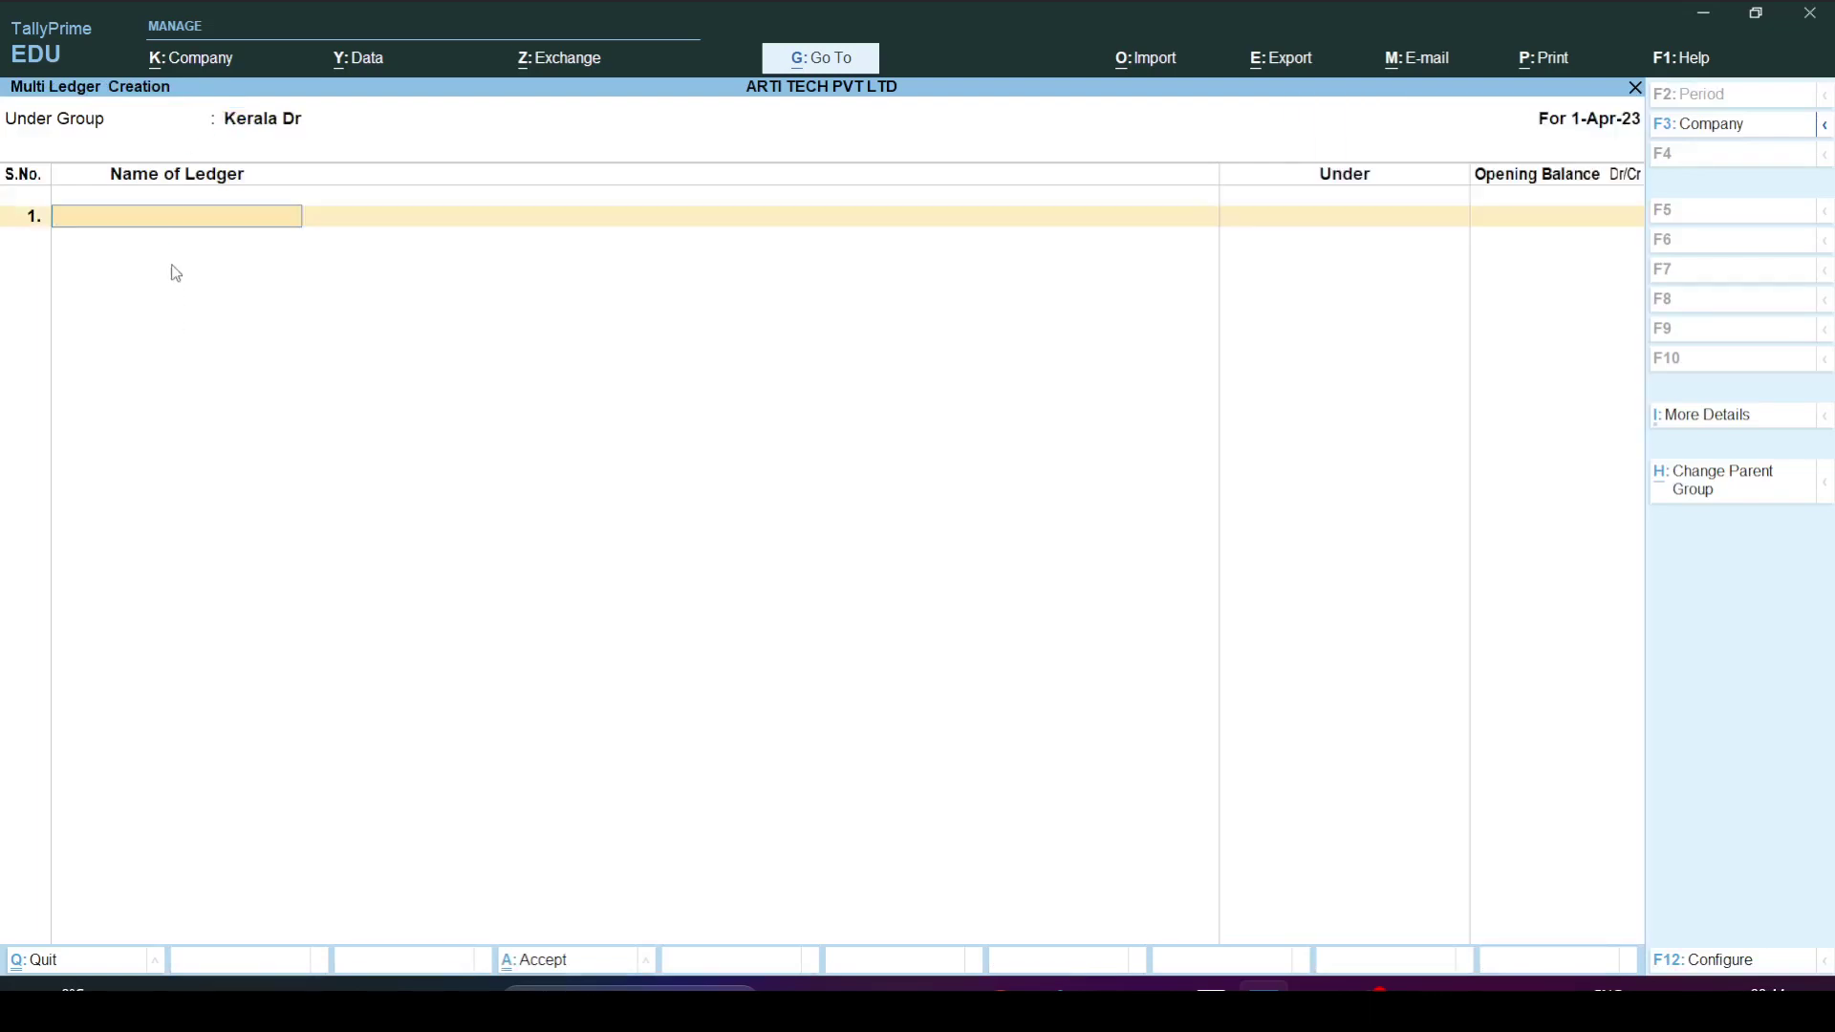
Check the state headings in the Word notes and change the multi-ledger parent group in TallyPrime to Rajsthan Dr.
key(alt+Tab)
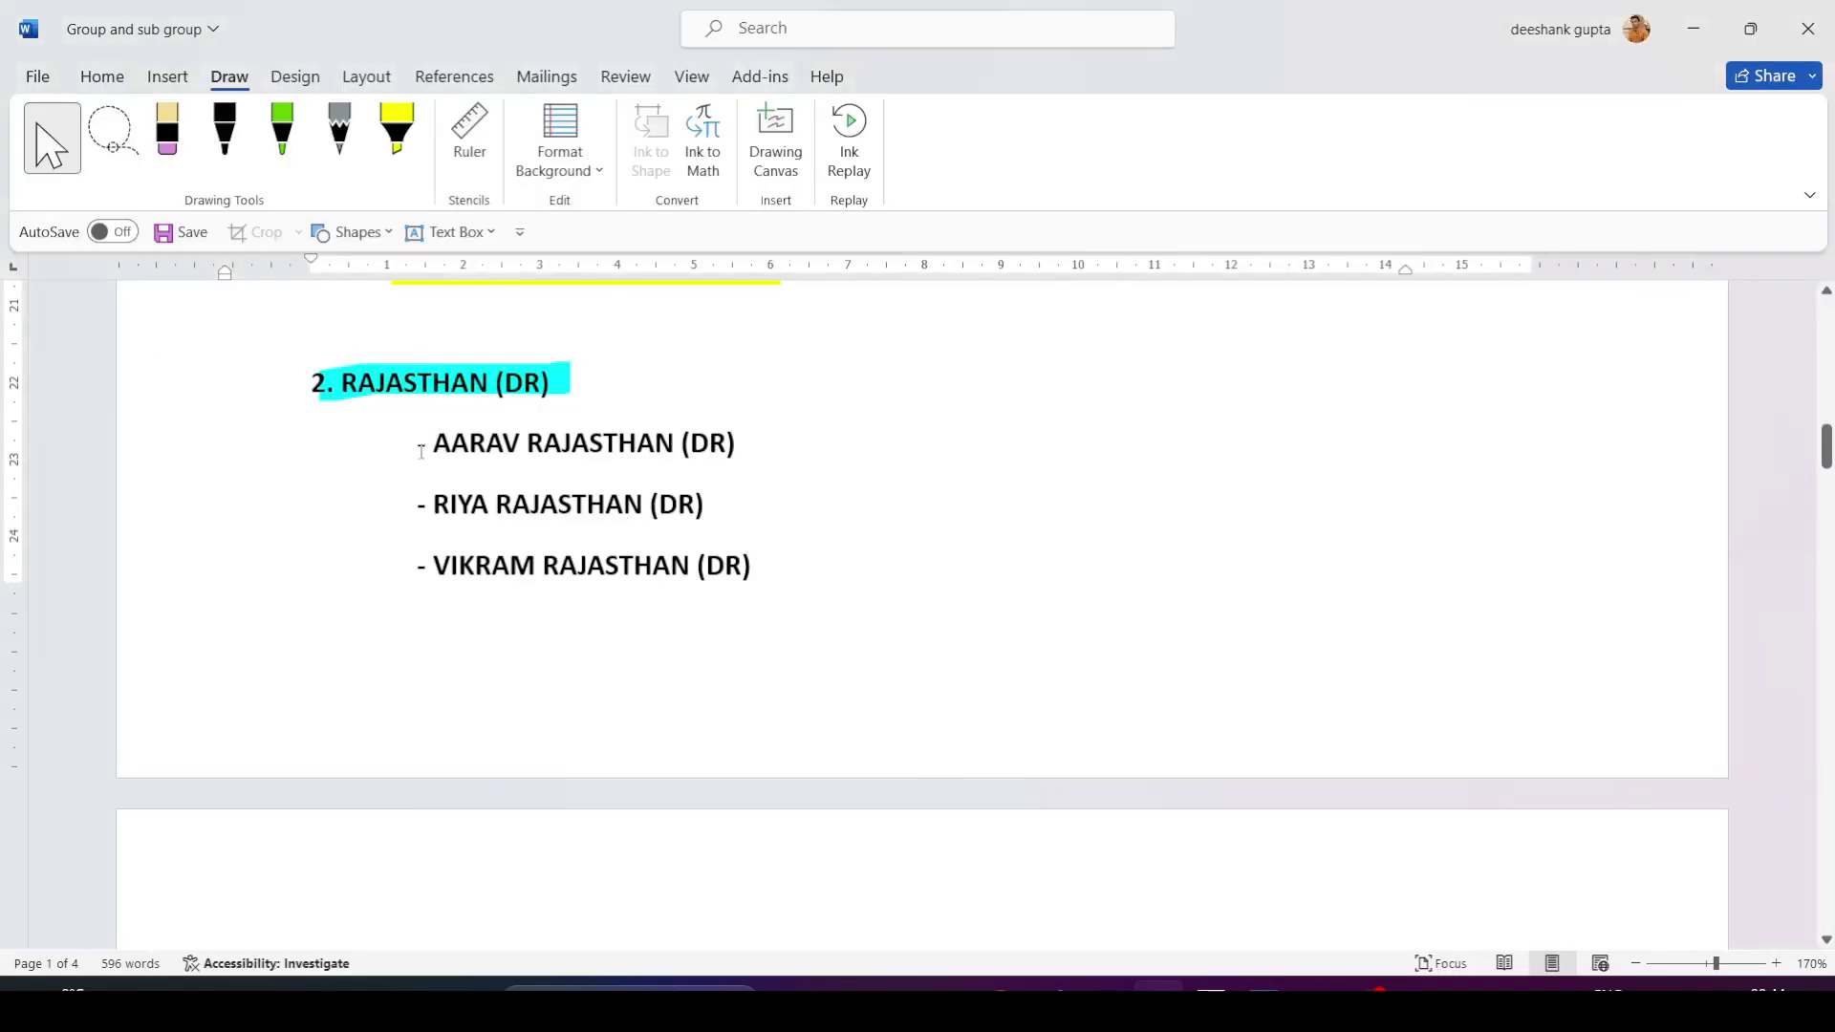
scroll(404, 445, up, 2)
scroll(404, 445, down, 1)
scroll(406, 444, up, 3)
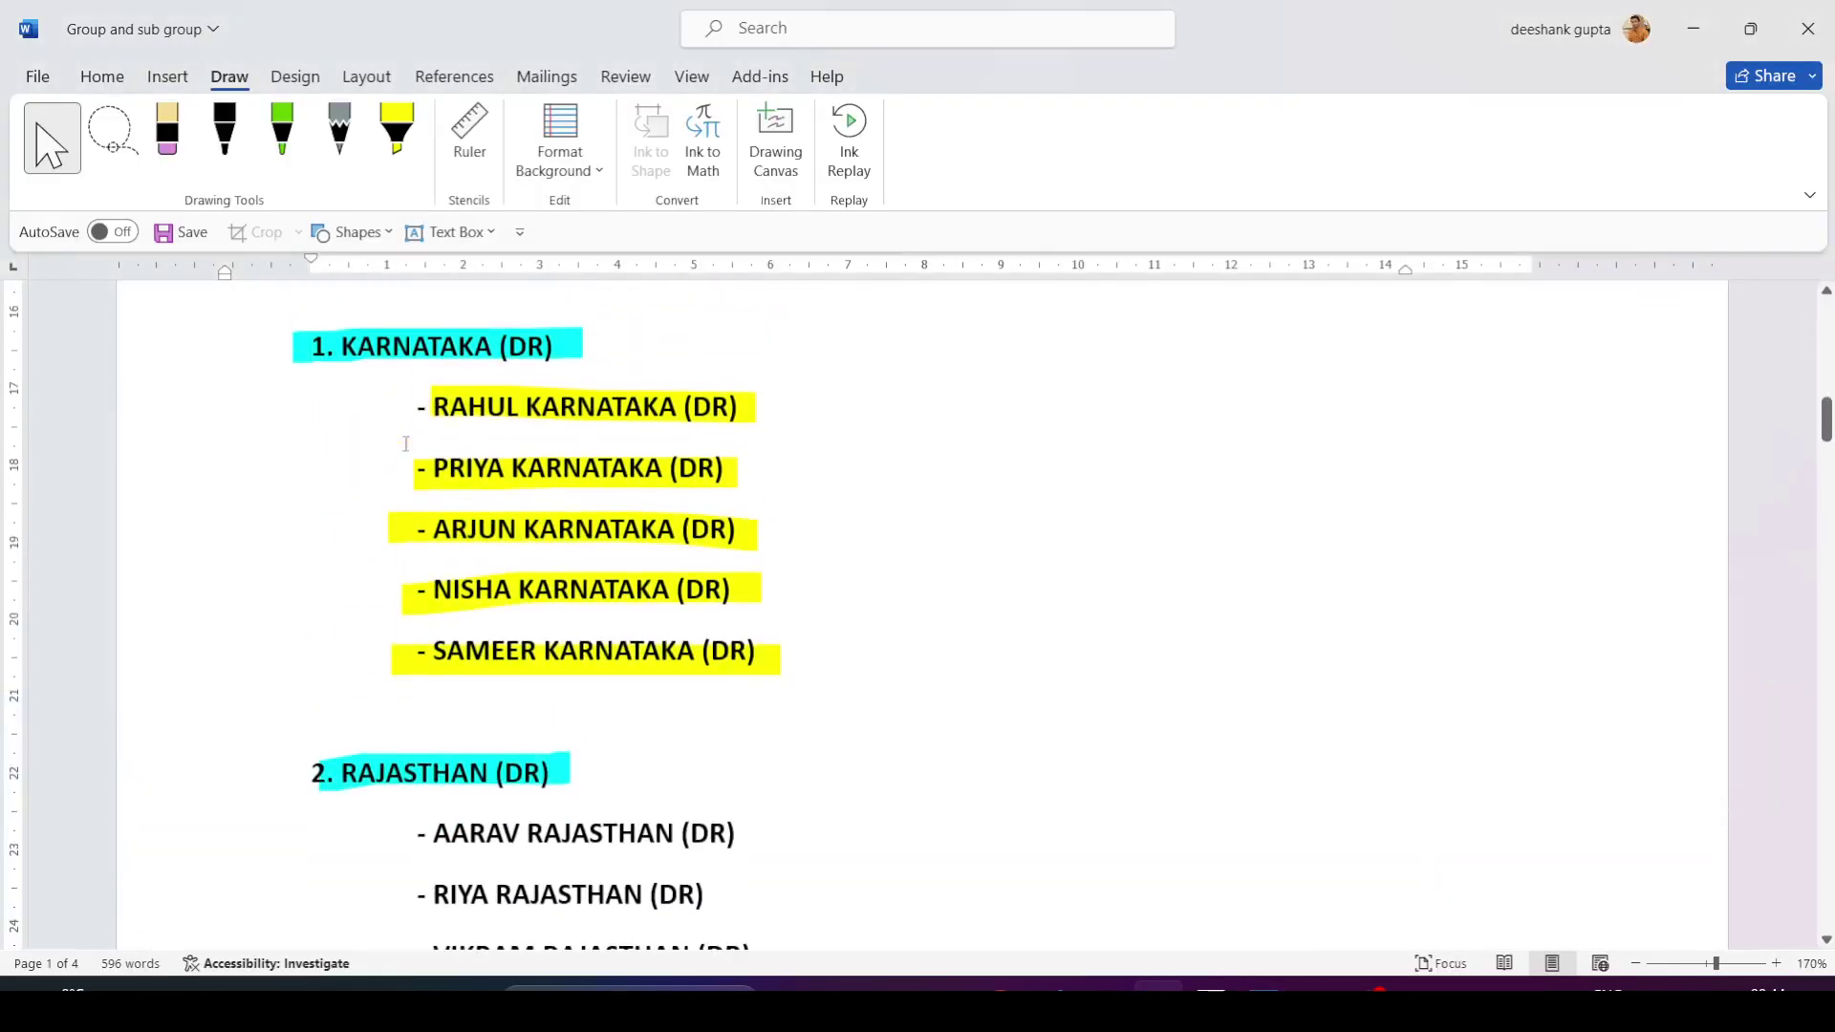
scroll(405, 444, down, 5)
key(alt+Tab)
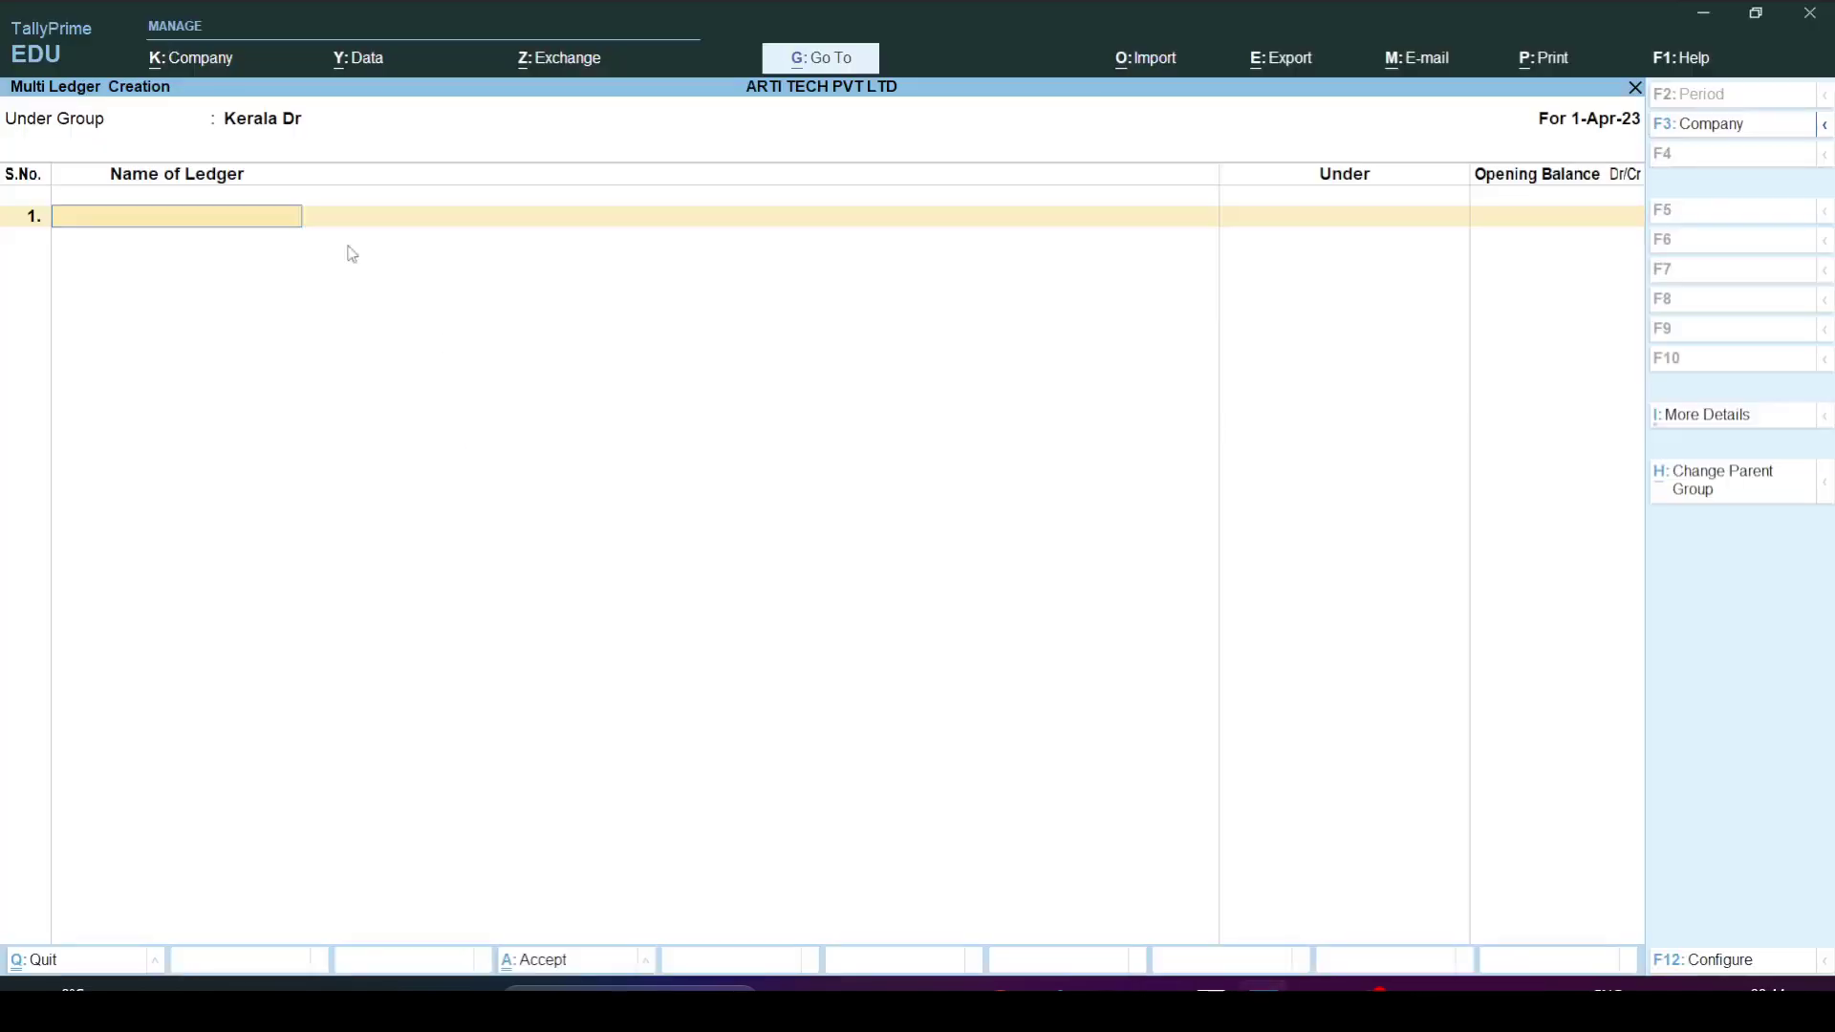
click(278, 131)
key(BackSpace)
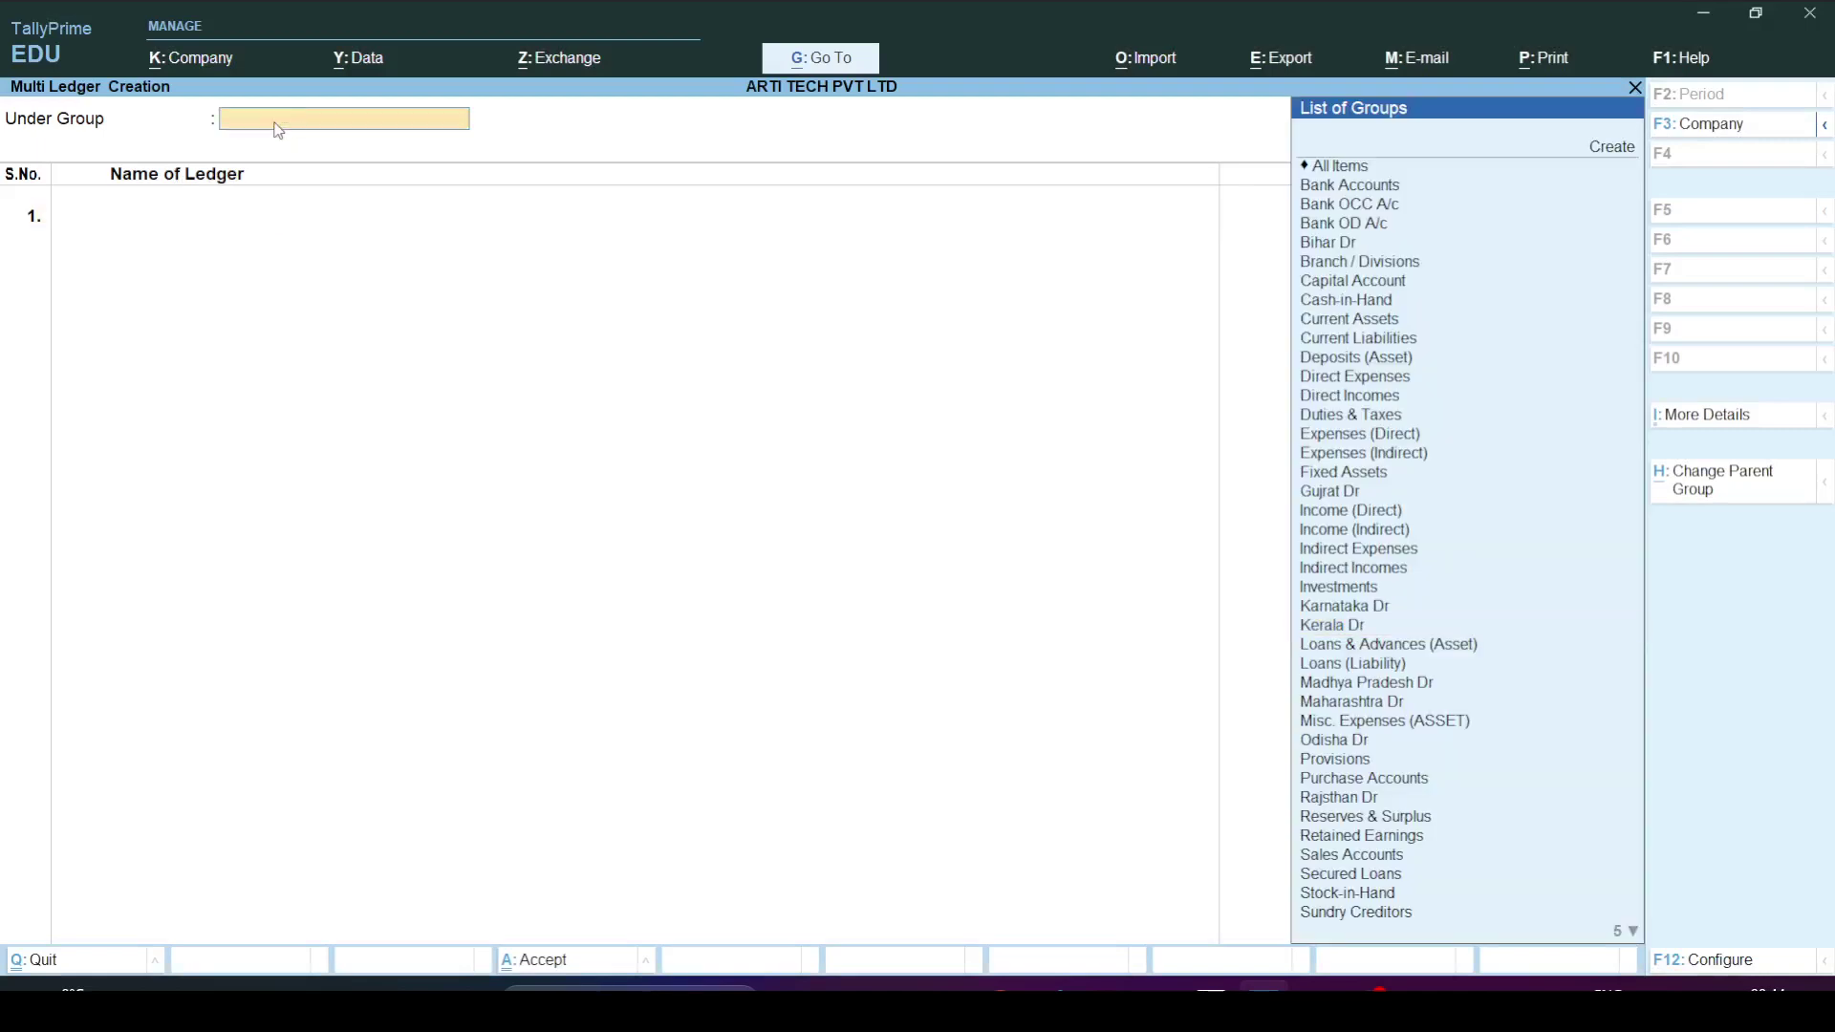
text(Raj)
key(Return)
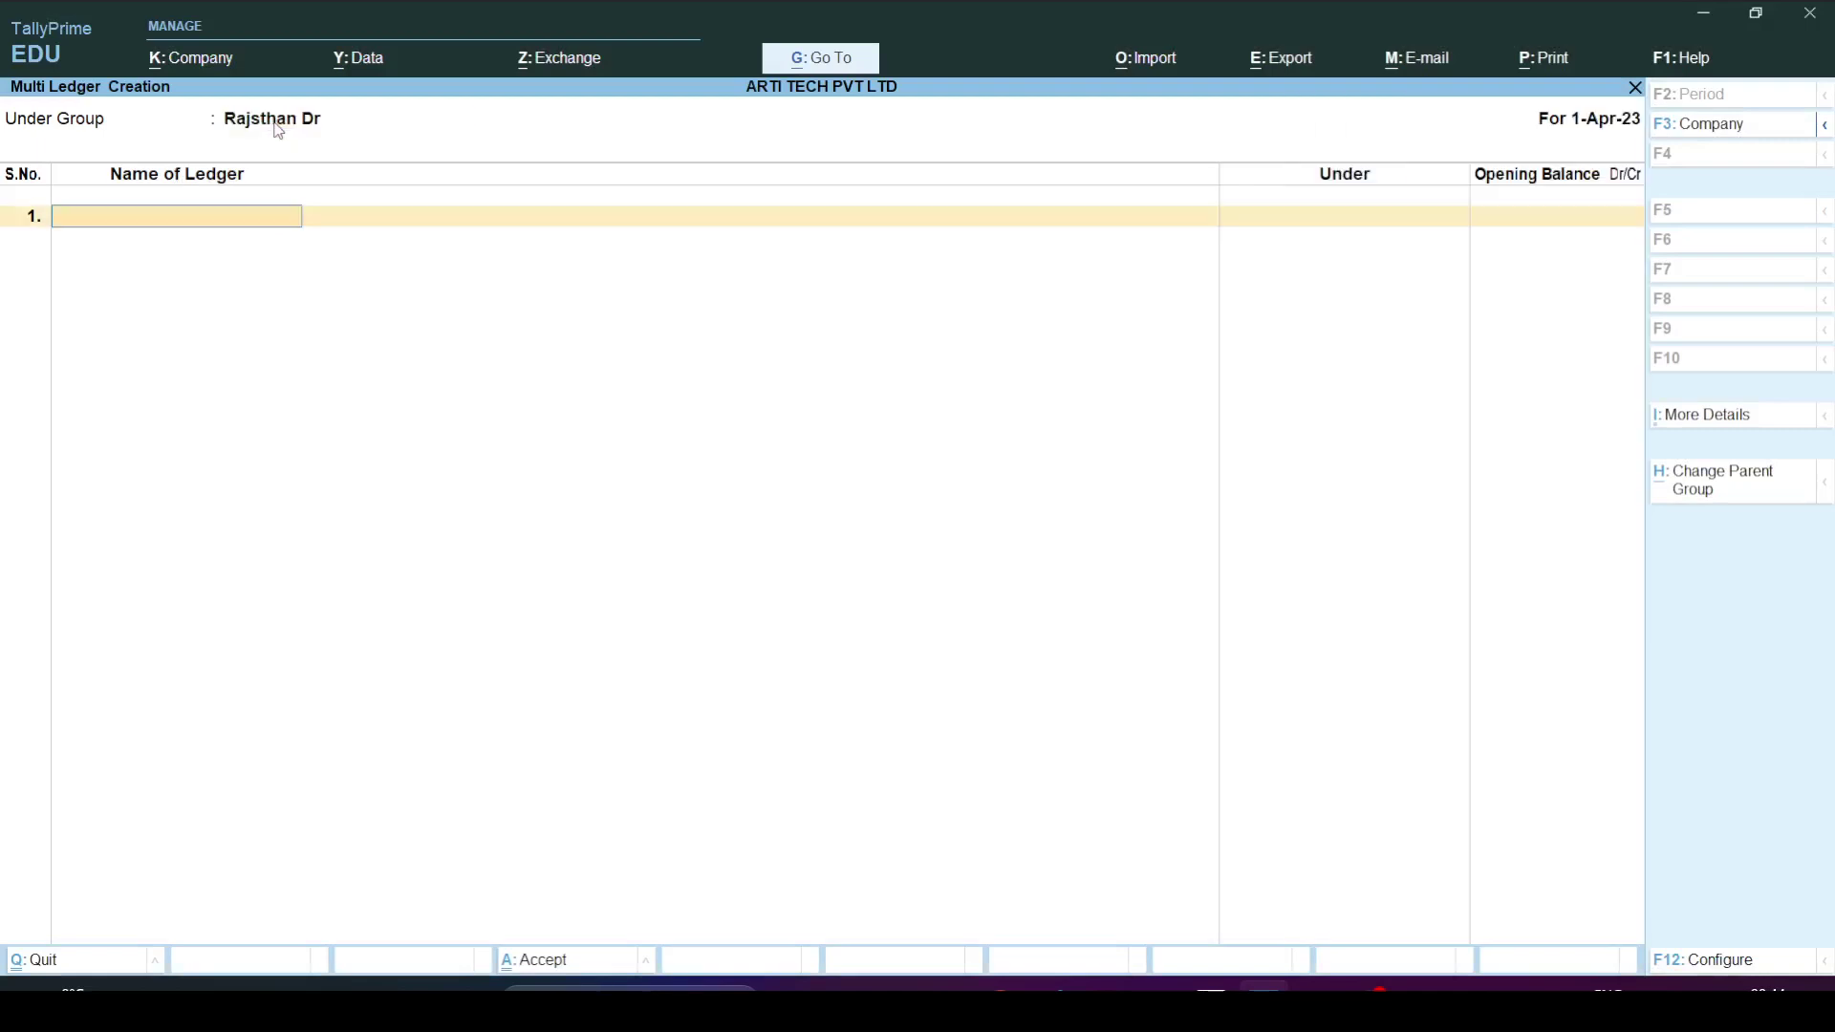
Look up the Rajasthan debtors in the Word notes and enter the first one as a ledger in TallyPrime, without an opening balance.
key(alt+Tab)
scroll(552, 429, up, 1)
scroll(552, 429, up, 3)
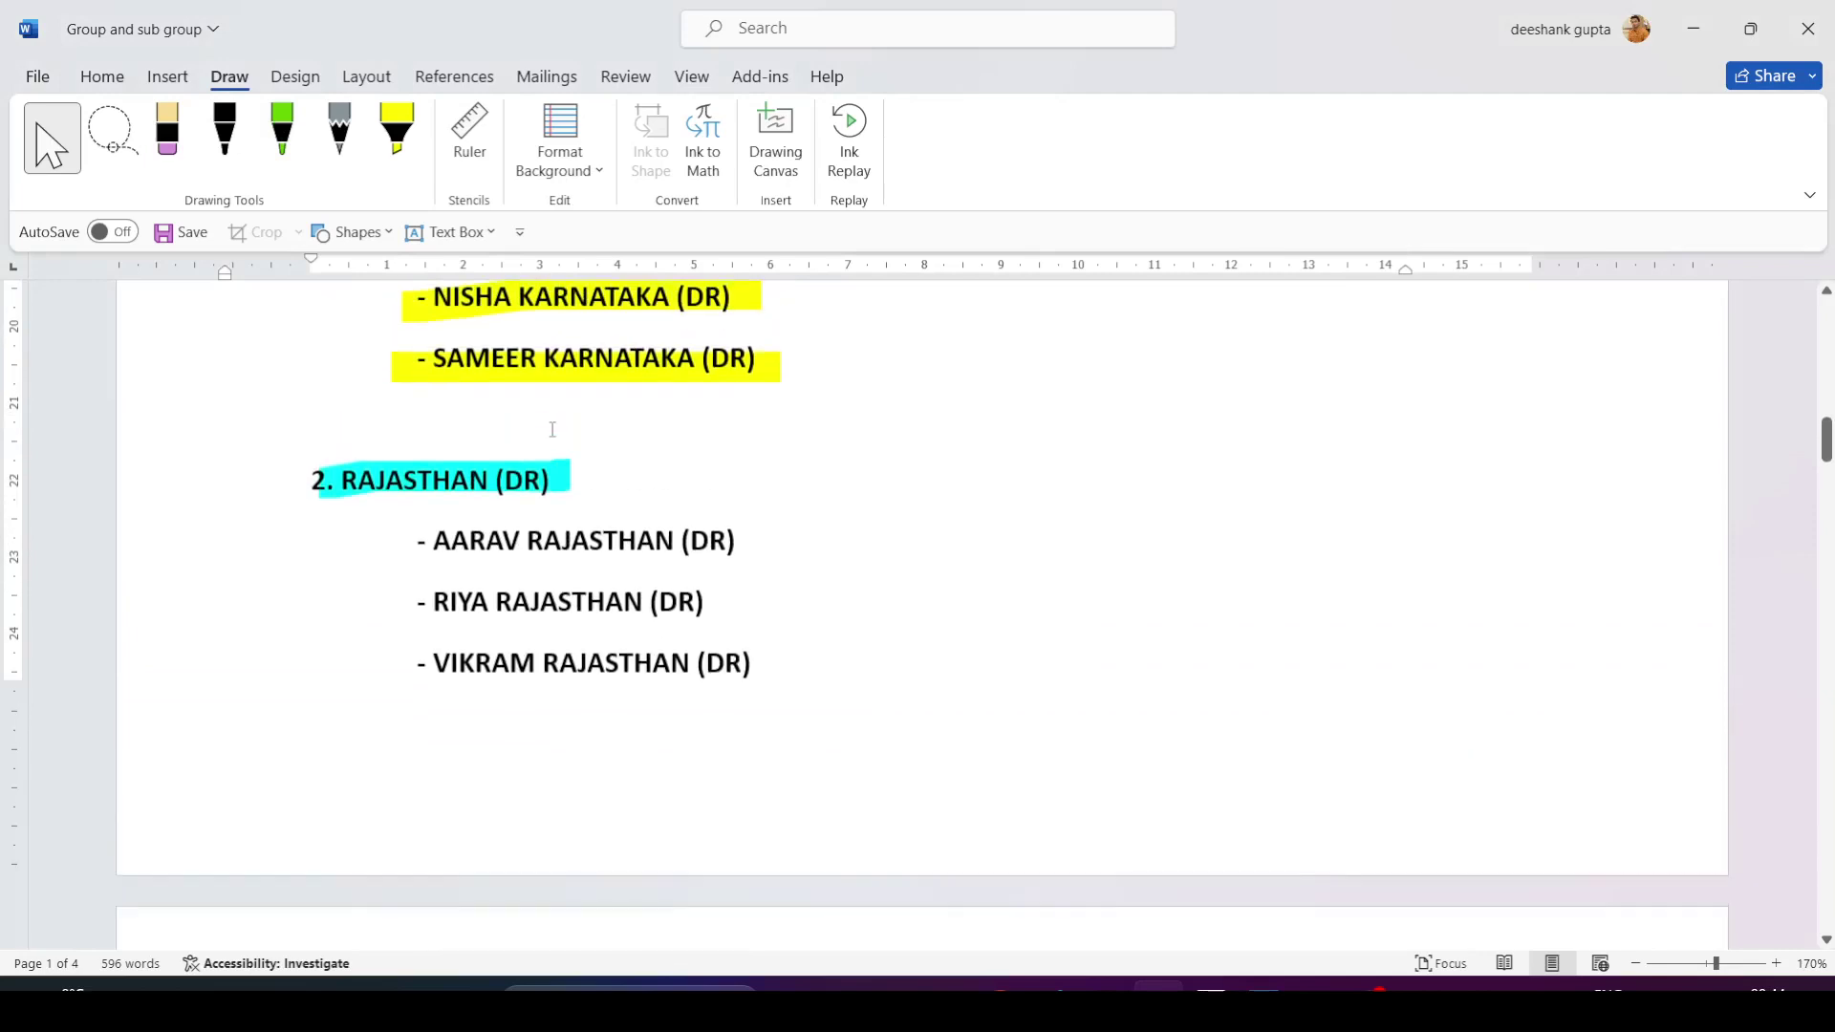
scroll(550, 426, down, 2)
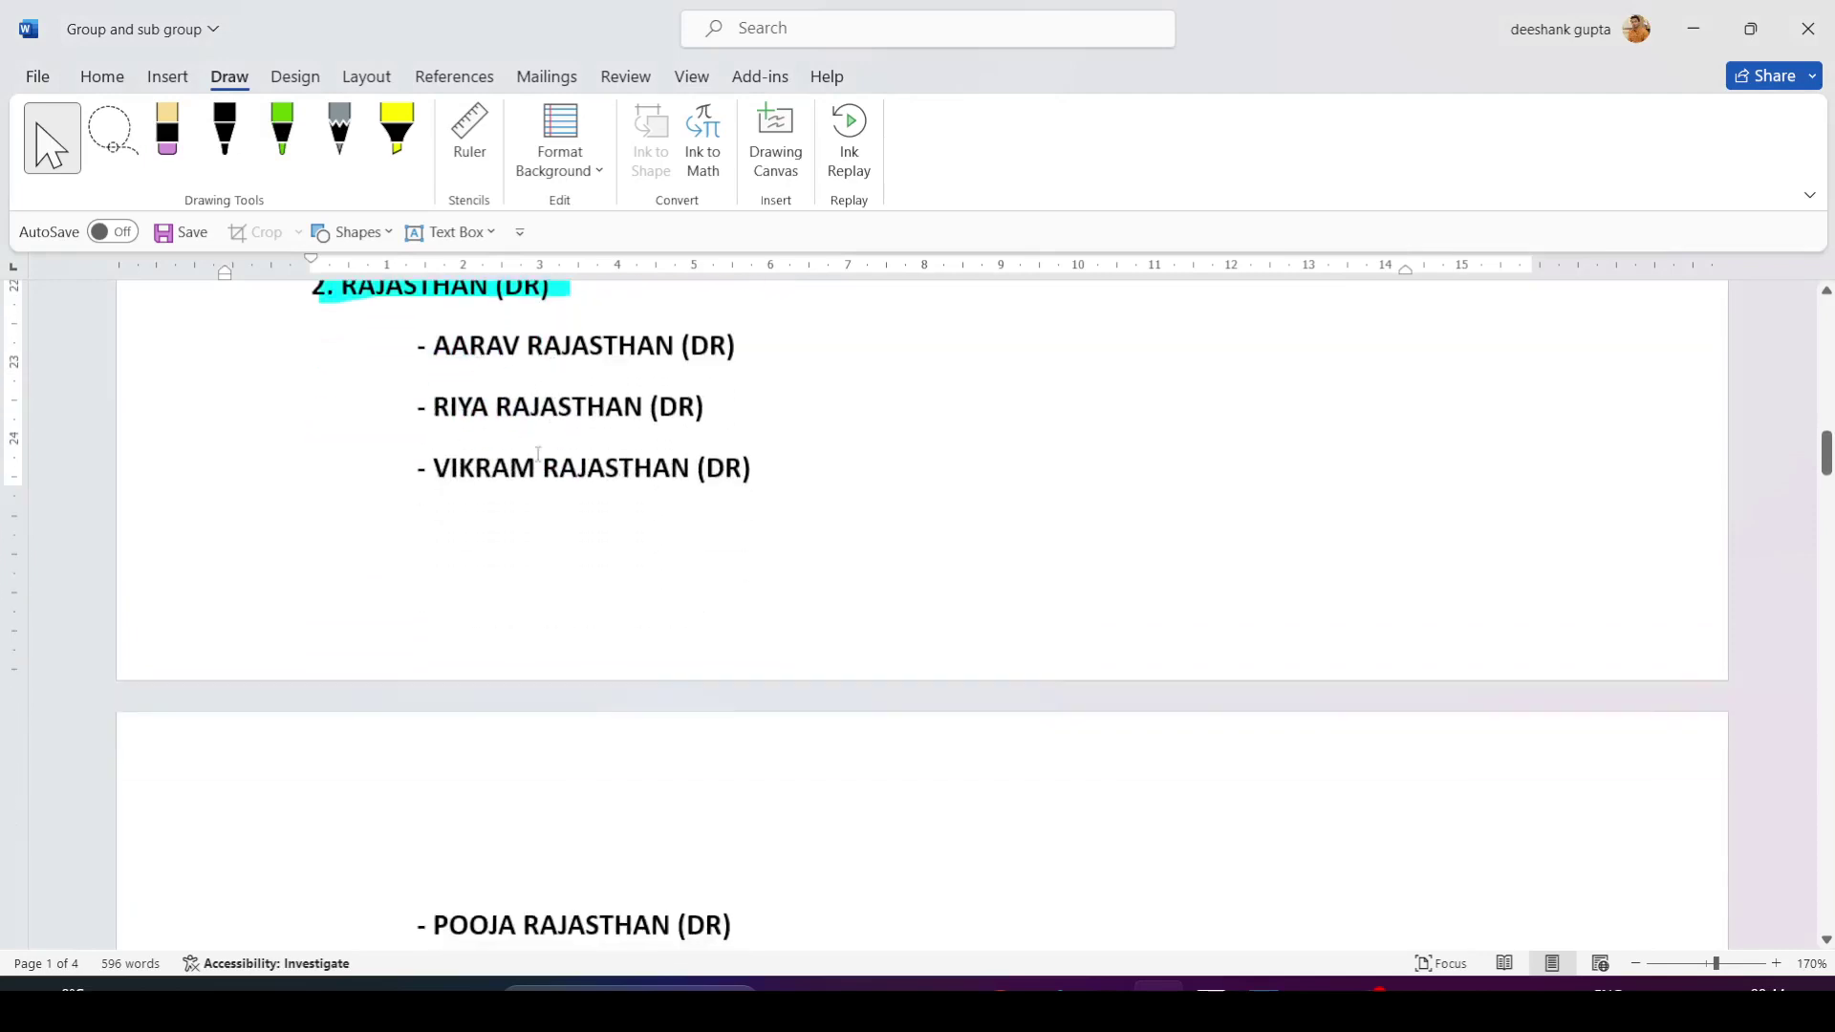
key(alt+Tab)
text(A)
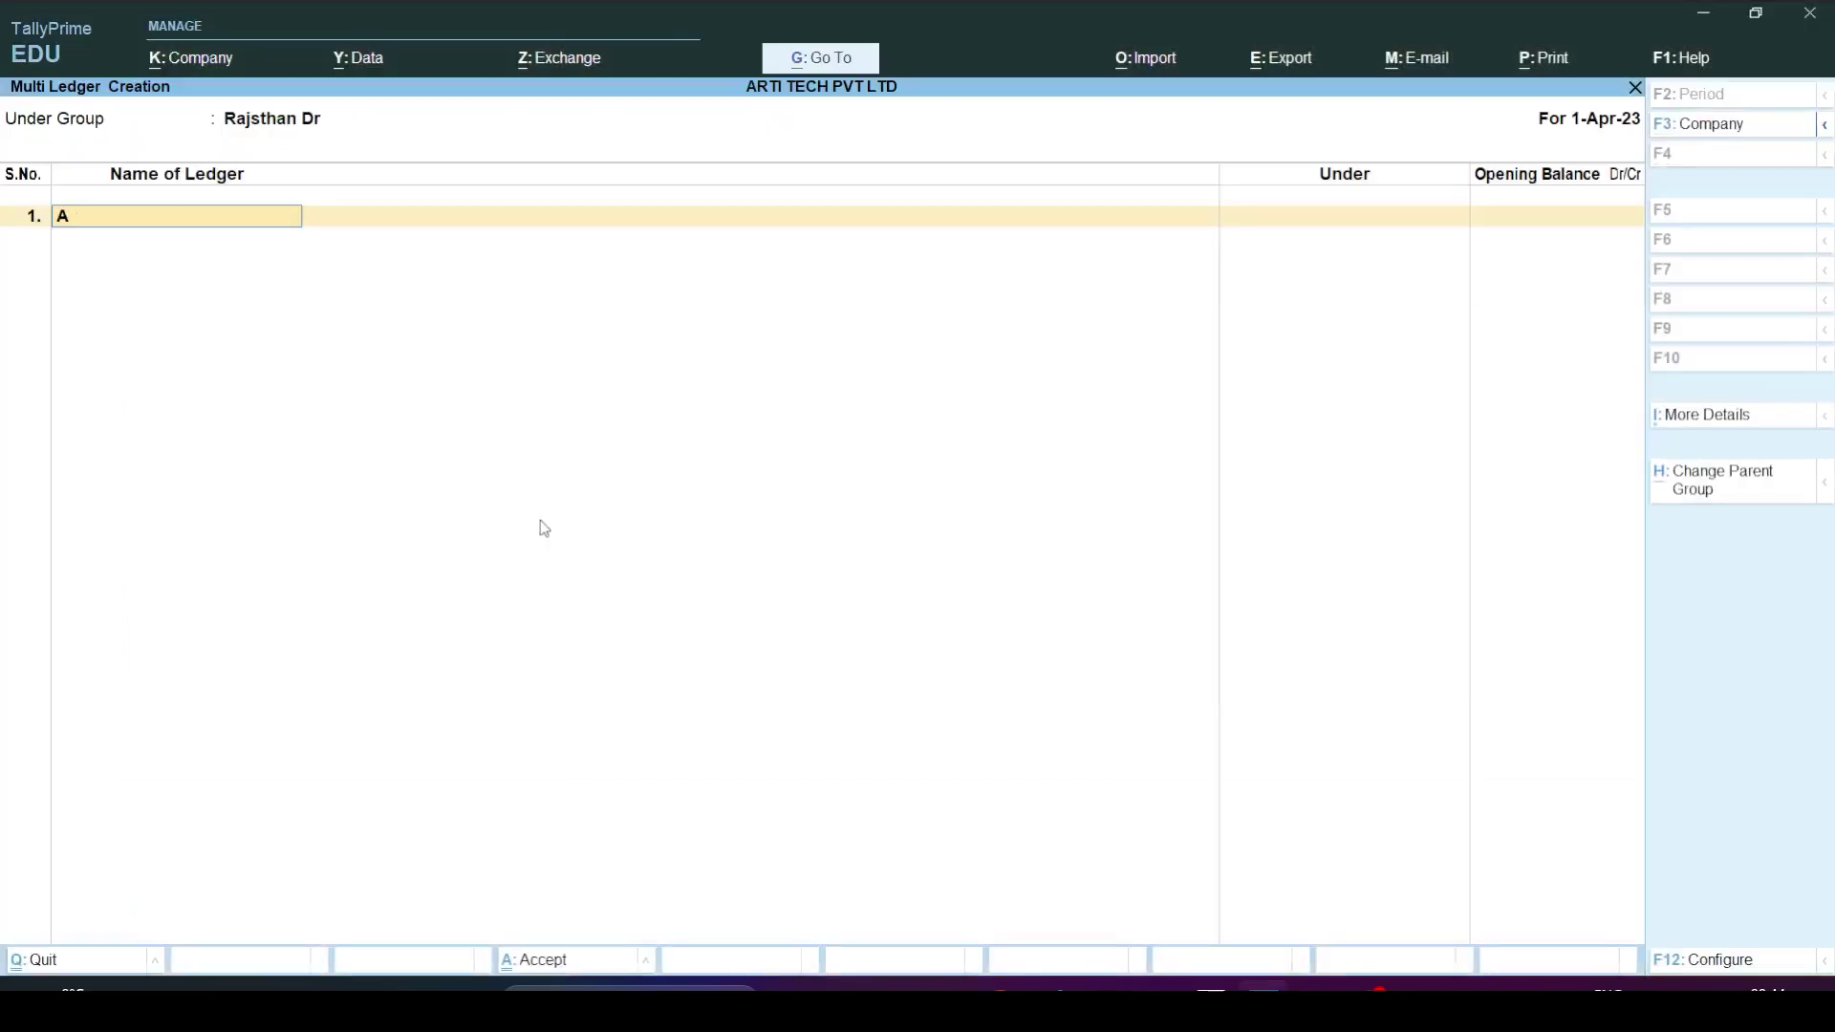
text(arav Rajsthan Dr)
key(Return)
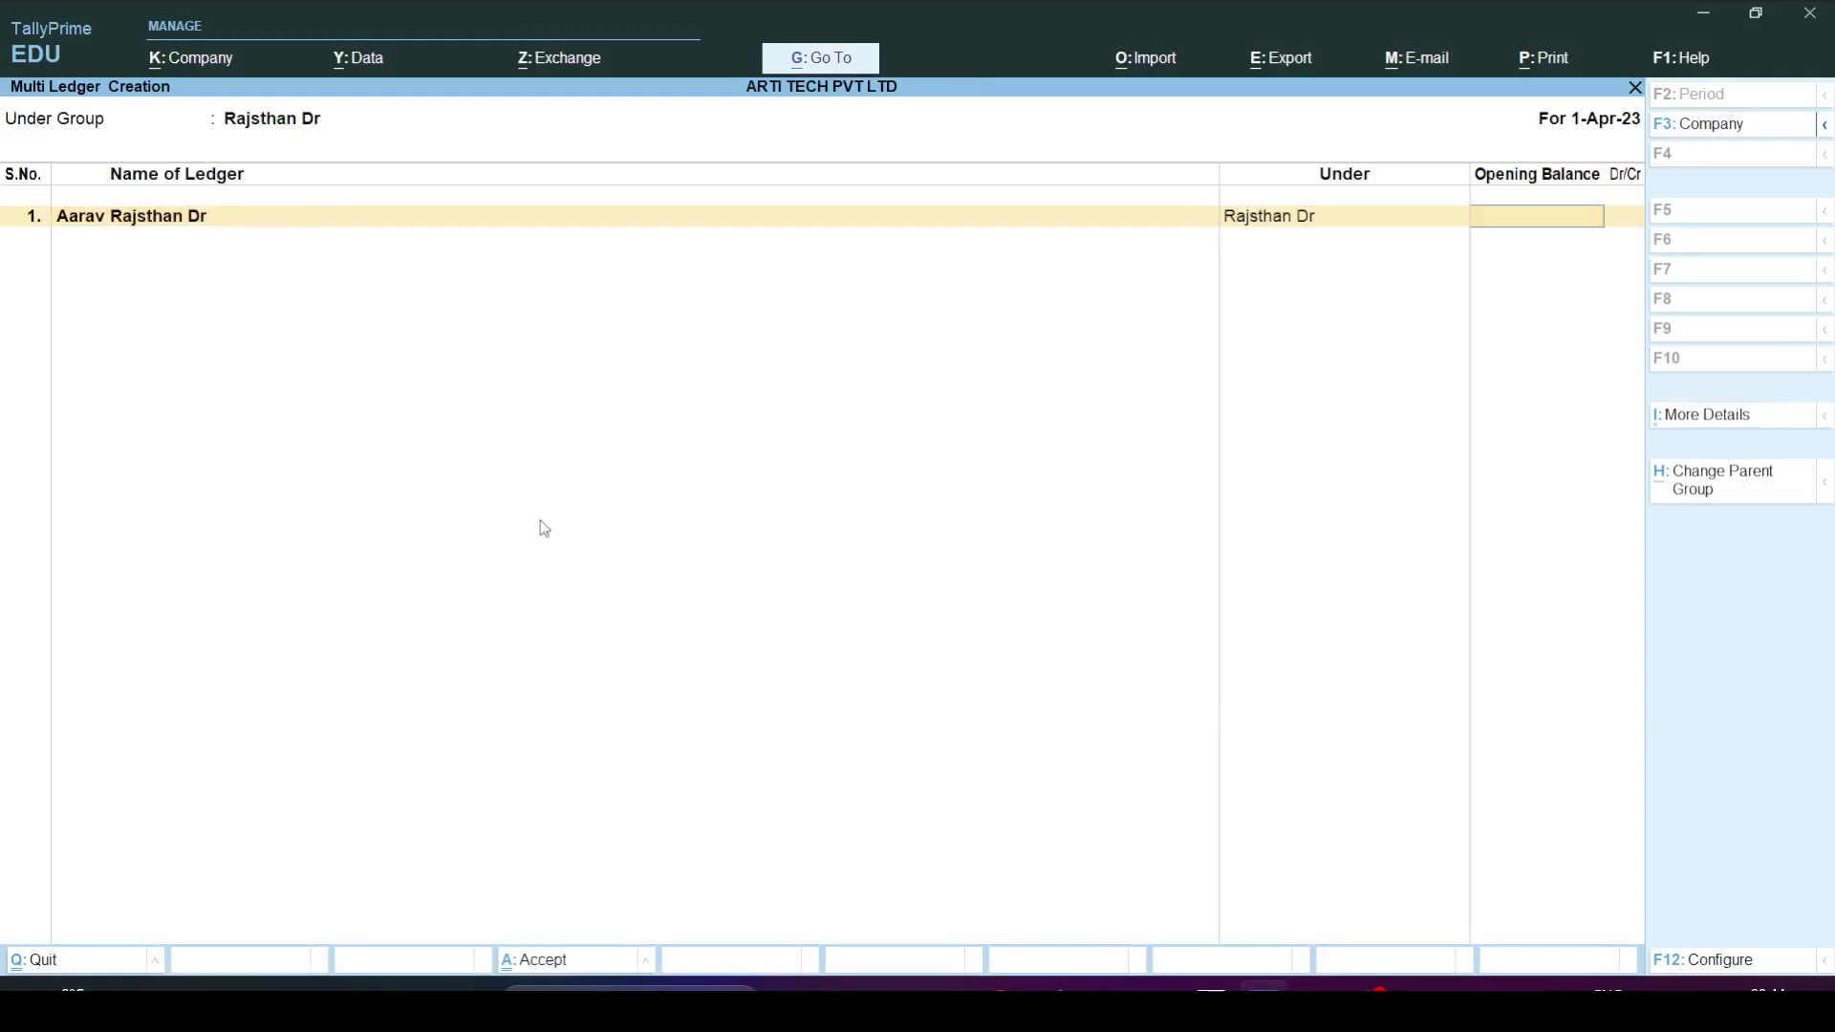
key(Return)
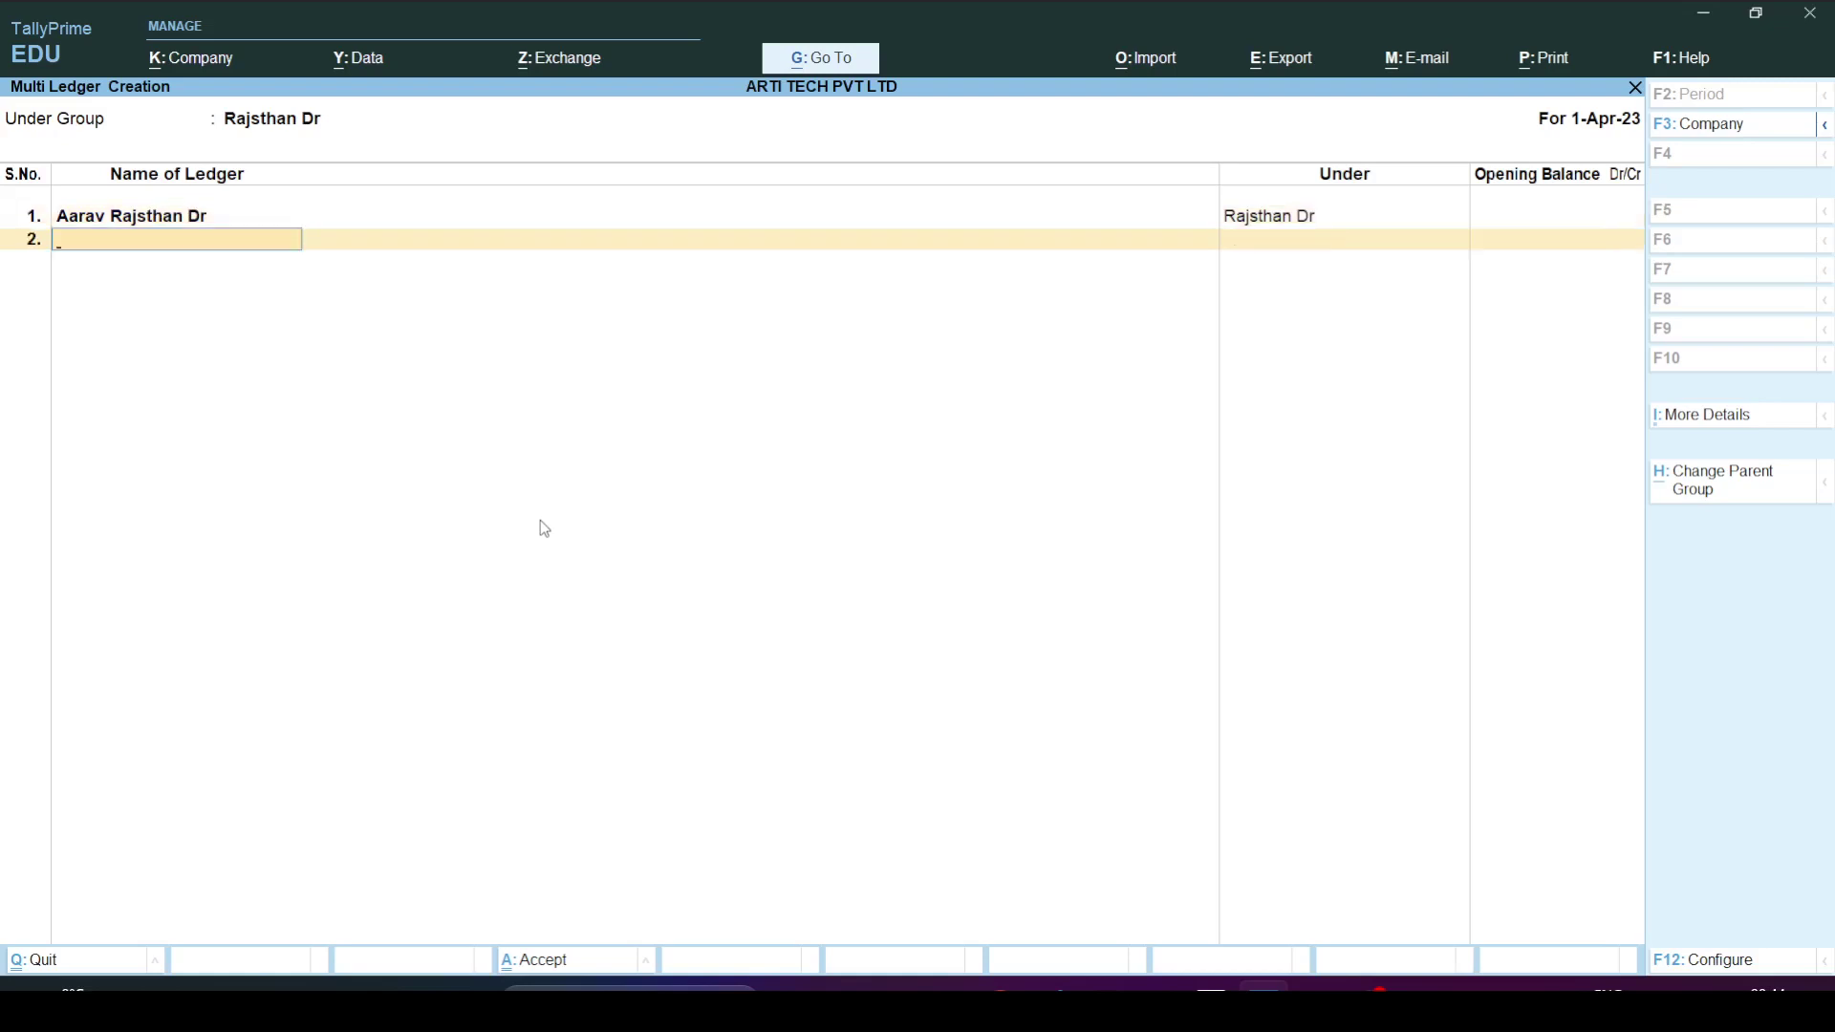
Enter the second Rajasthan debtor's name as the next ledger row, leaving its opening balance blank.
text(Riya Rajsht)
key(BackSpace)
key(BackSpace)
text(than Dr)
key(Return)
key(Return)
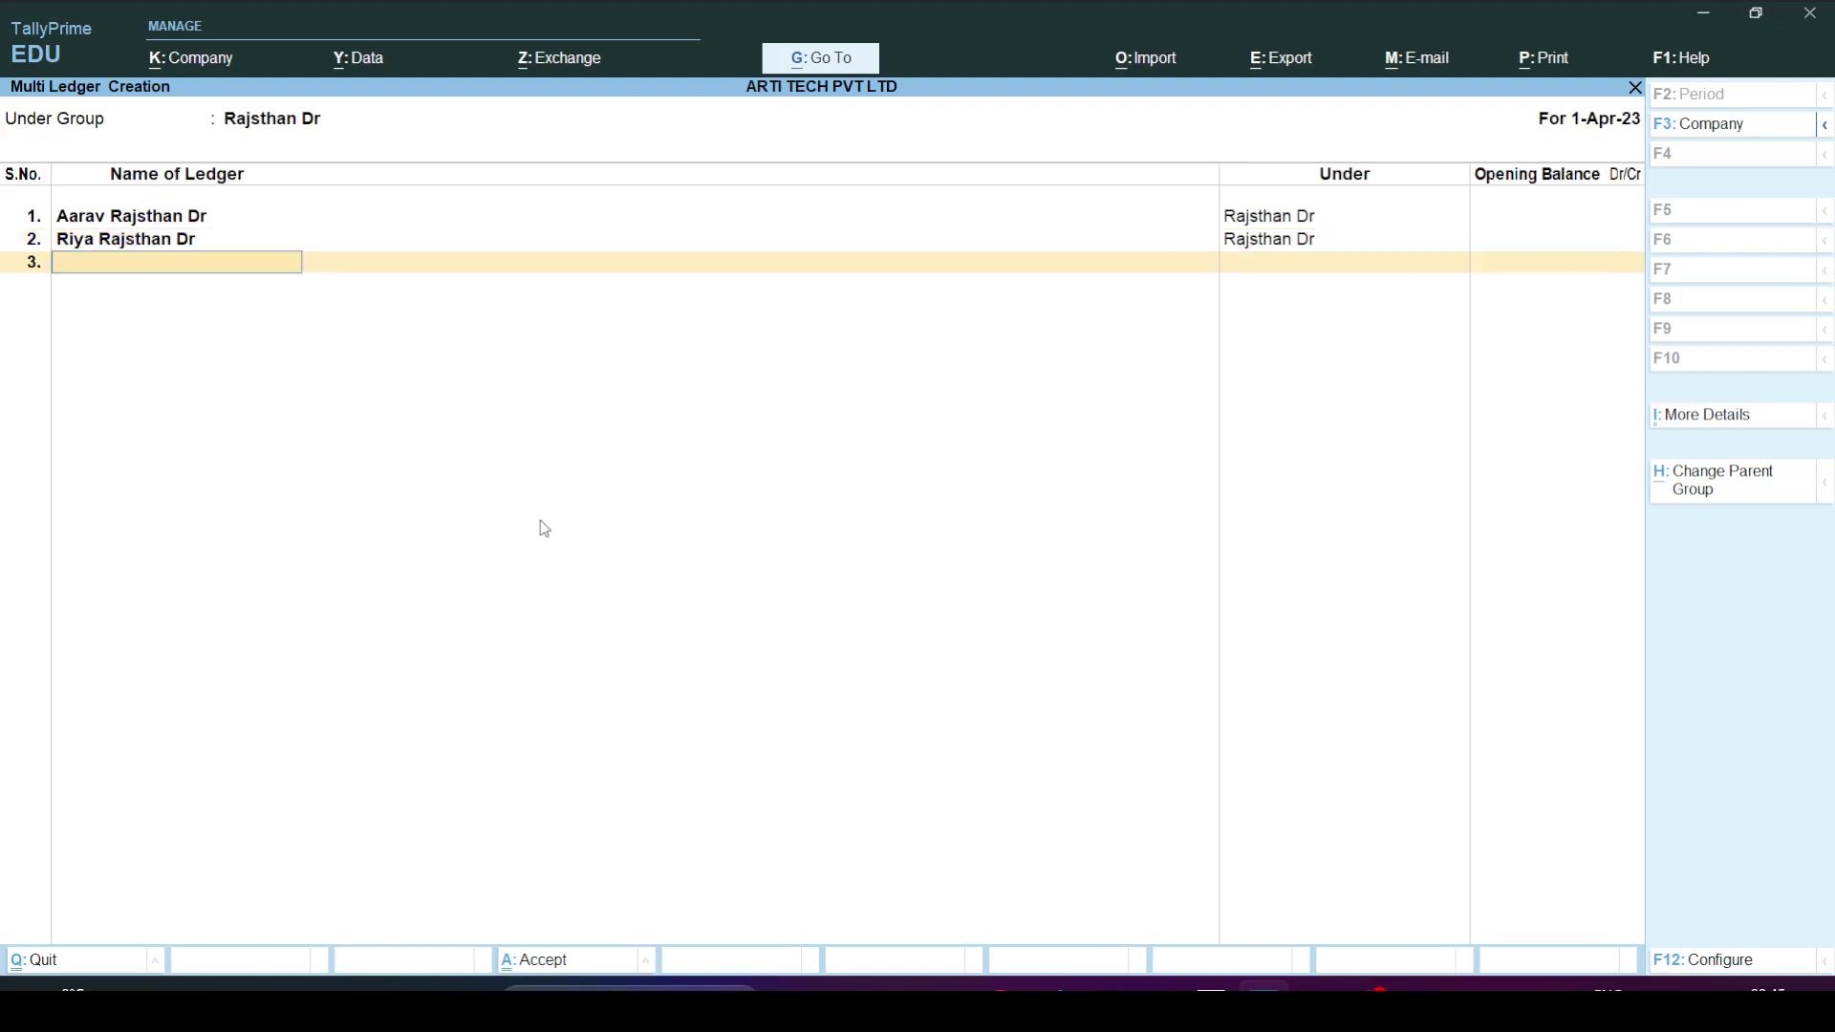
Check the third Rajasthan debtor's name in the Word notes, enter it as a ledger in TallyPrime and save the Rajsthan Dr ledgers.
key(alt+Tab)
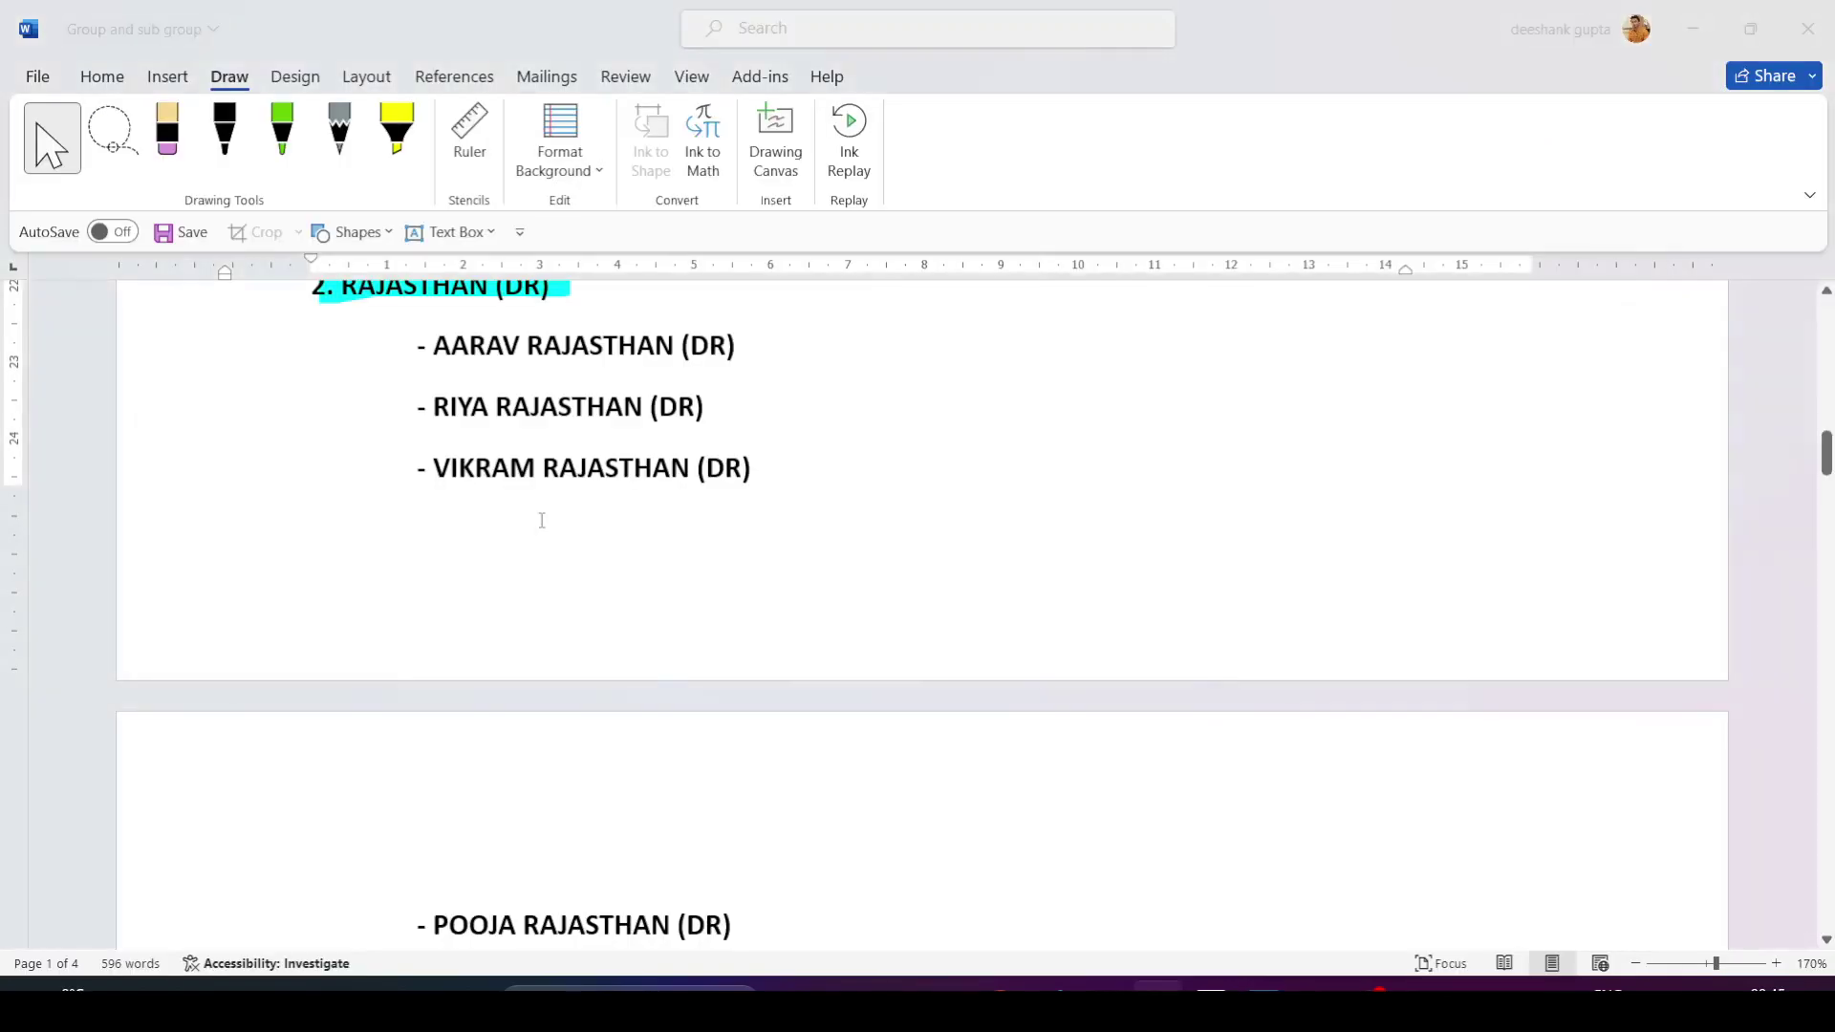
key(alt+Tab)
text(Vikram Rajtha)
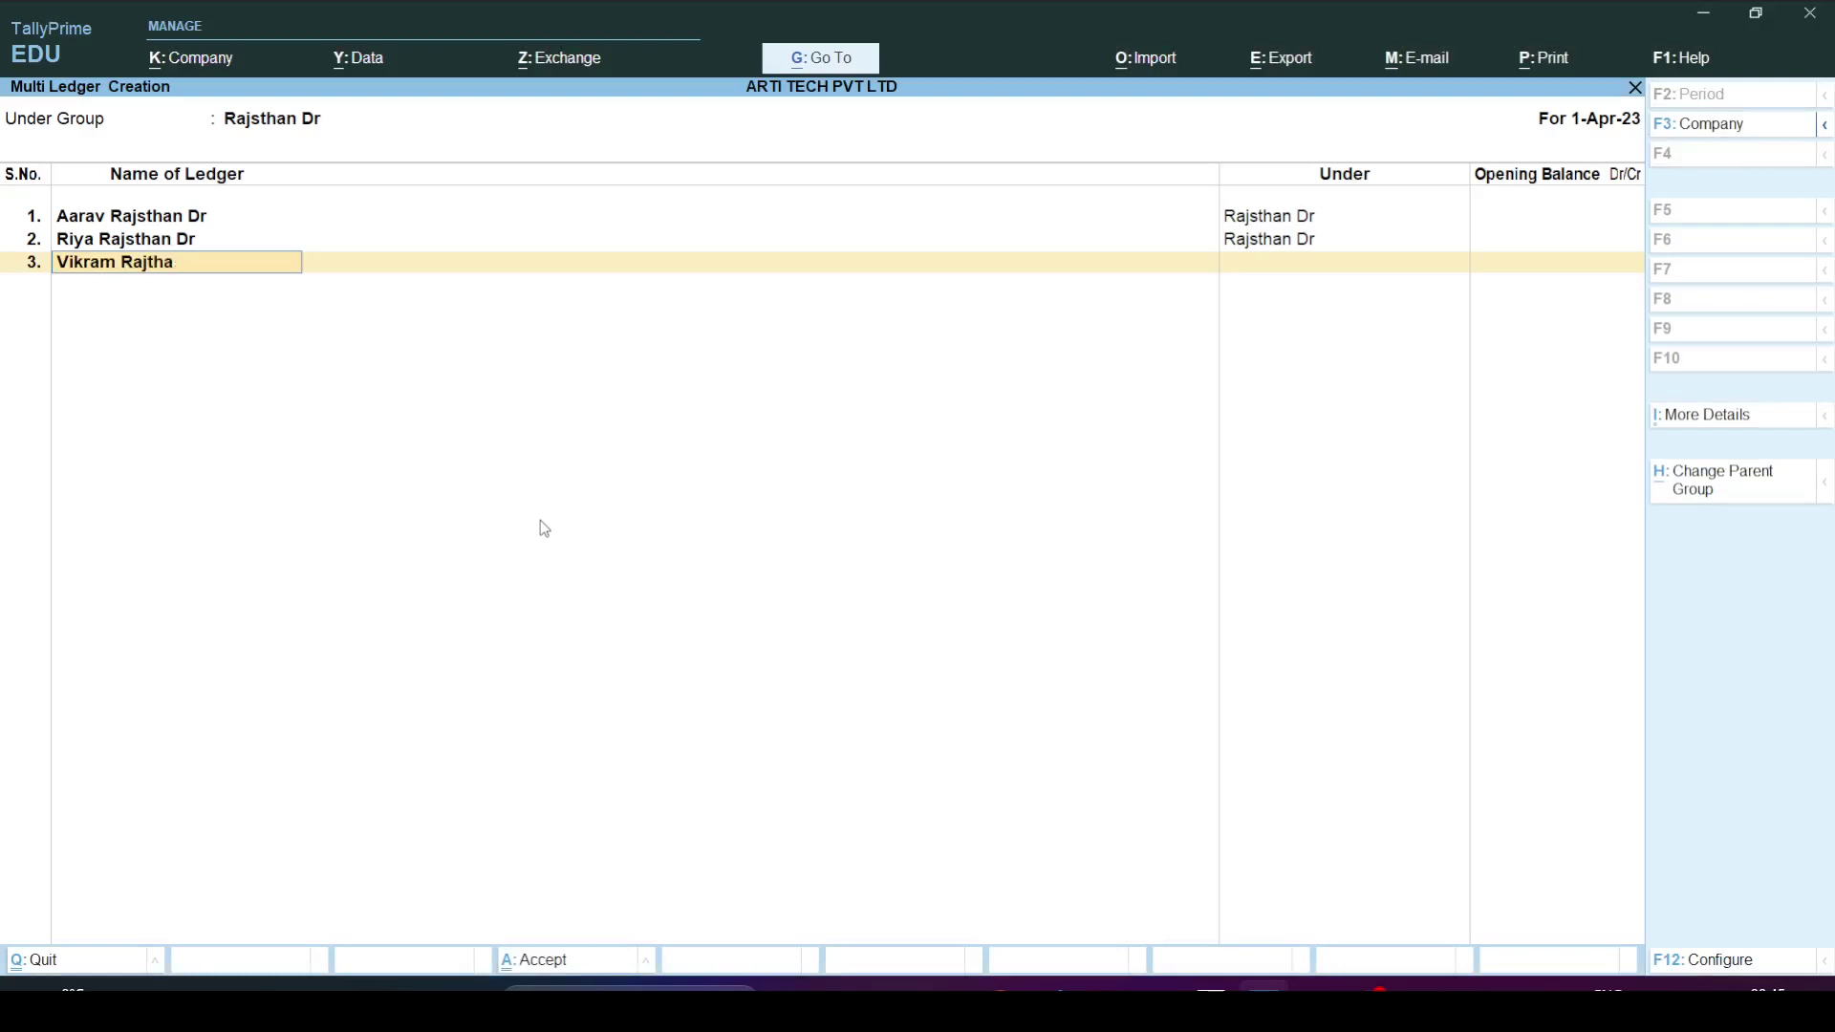
text(sn Dr)
key(Return)
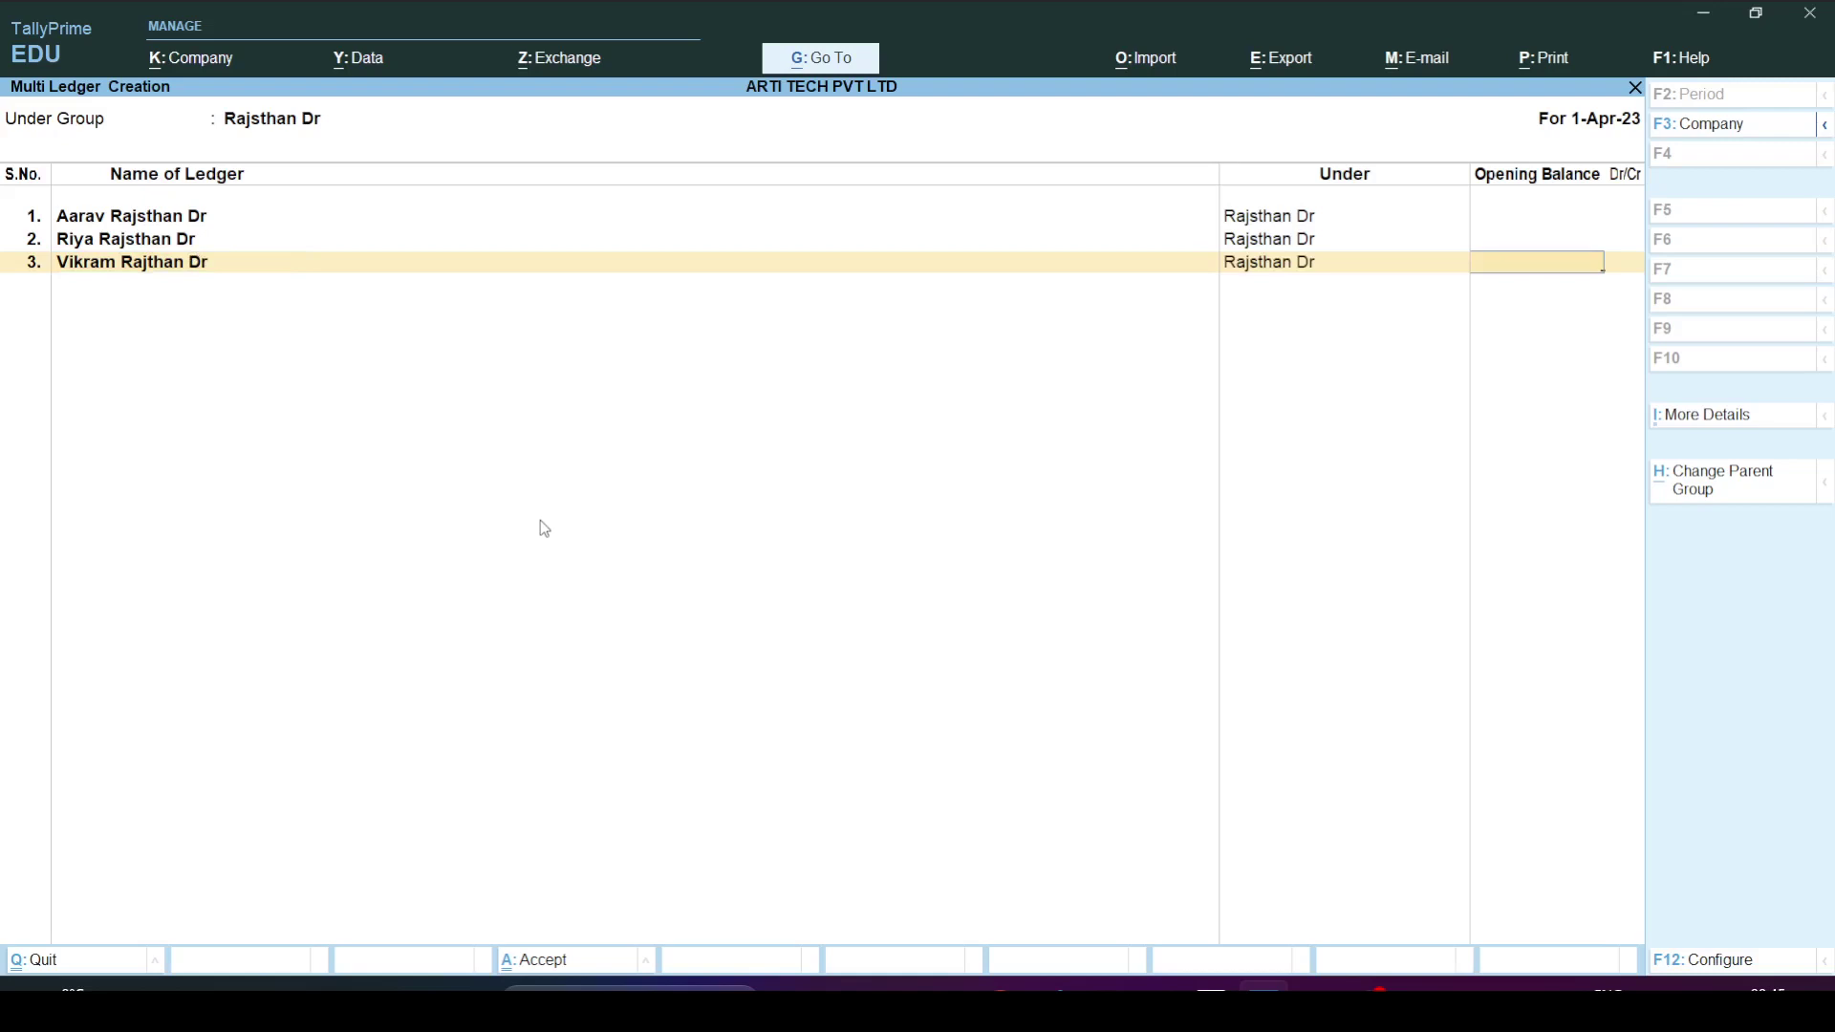
key(Return)
key(Return)
key(Return)
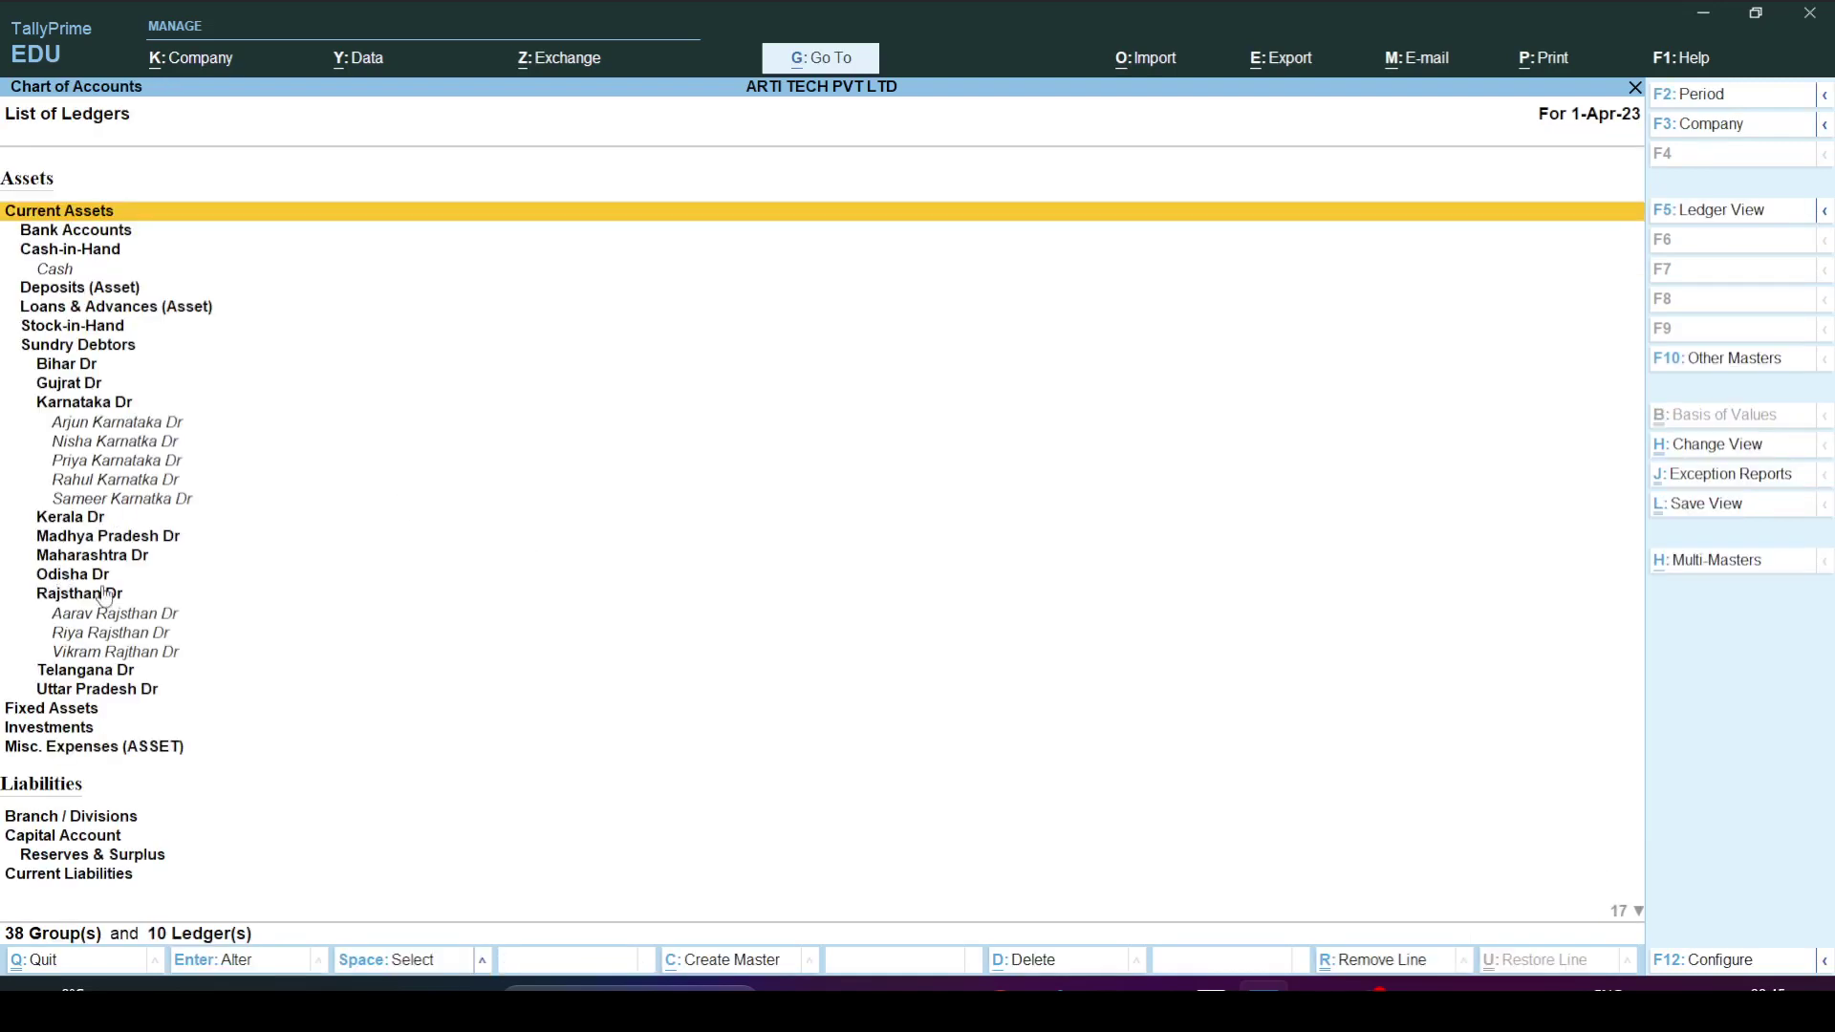
Review the three debtor ledgers listed under Rajsthan Dr, then return to the Gateway of Tally.
click(101, 616)
click(103, 634)
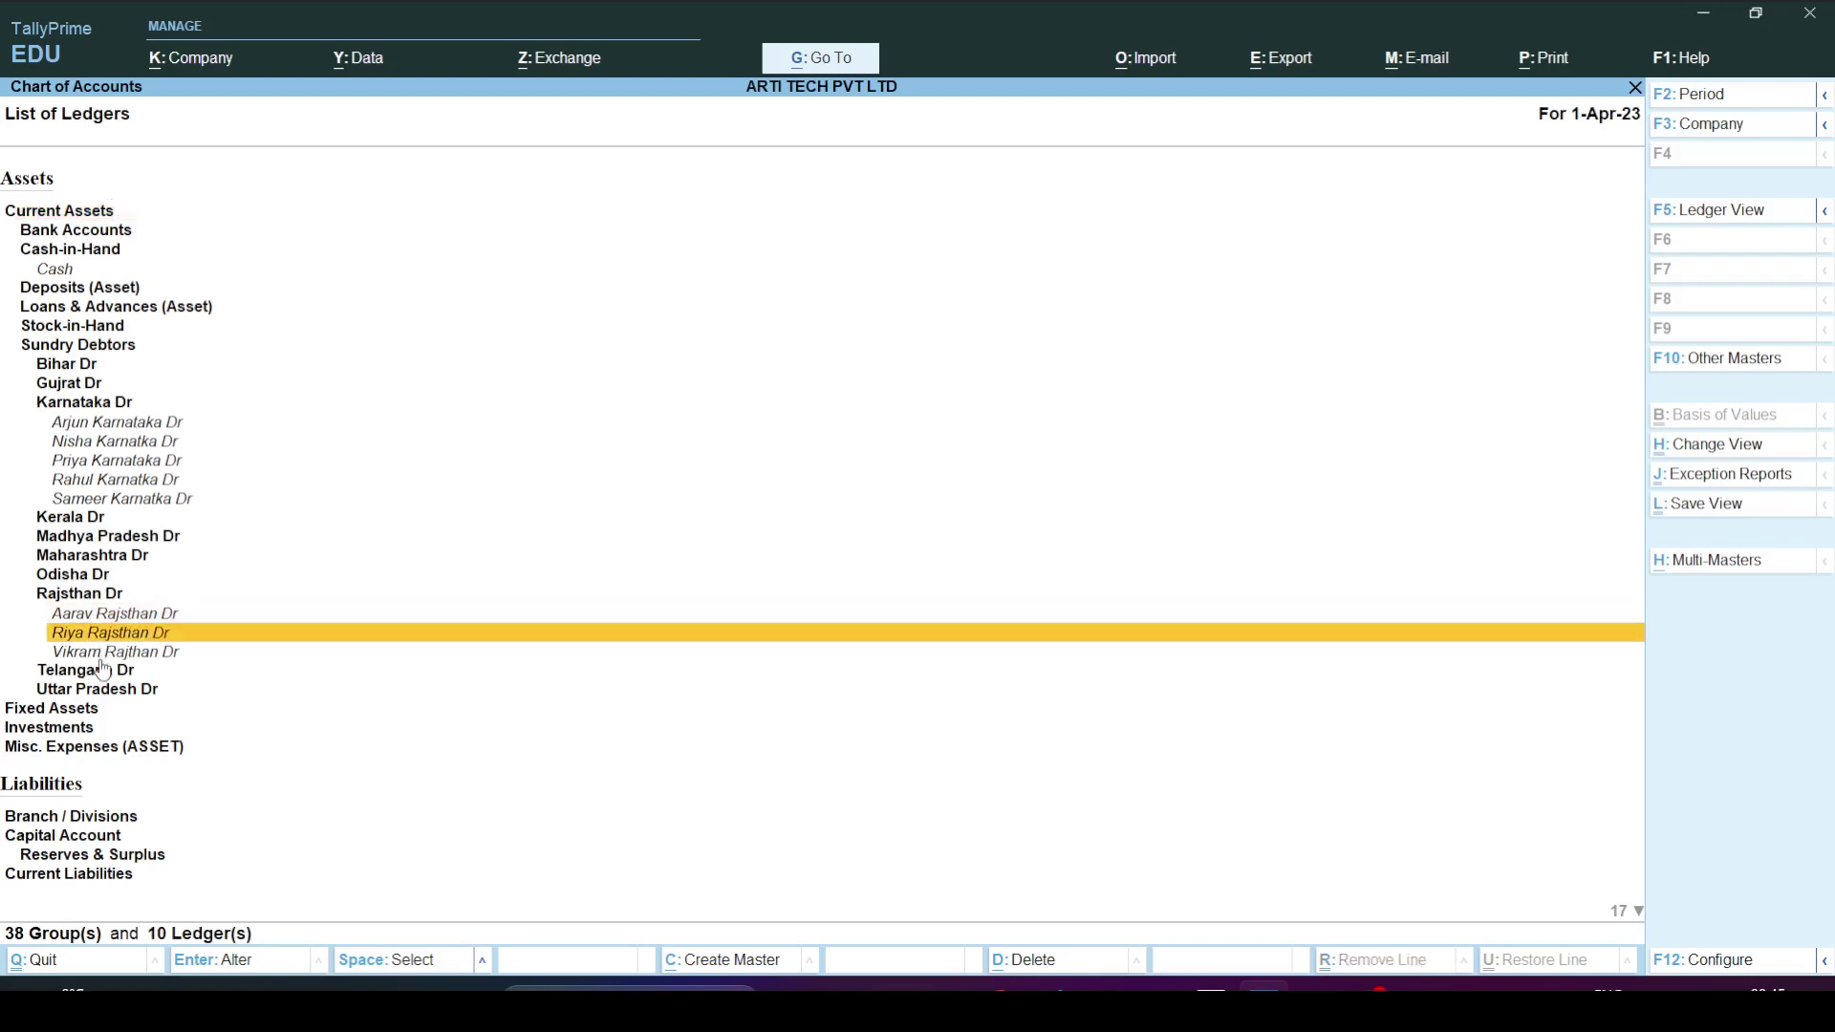
click(103, 654)
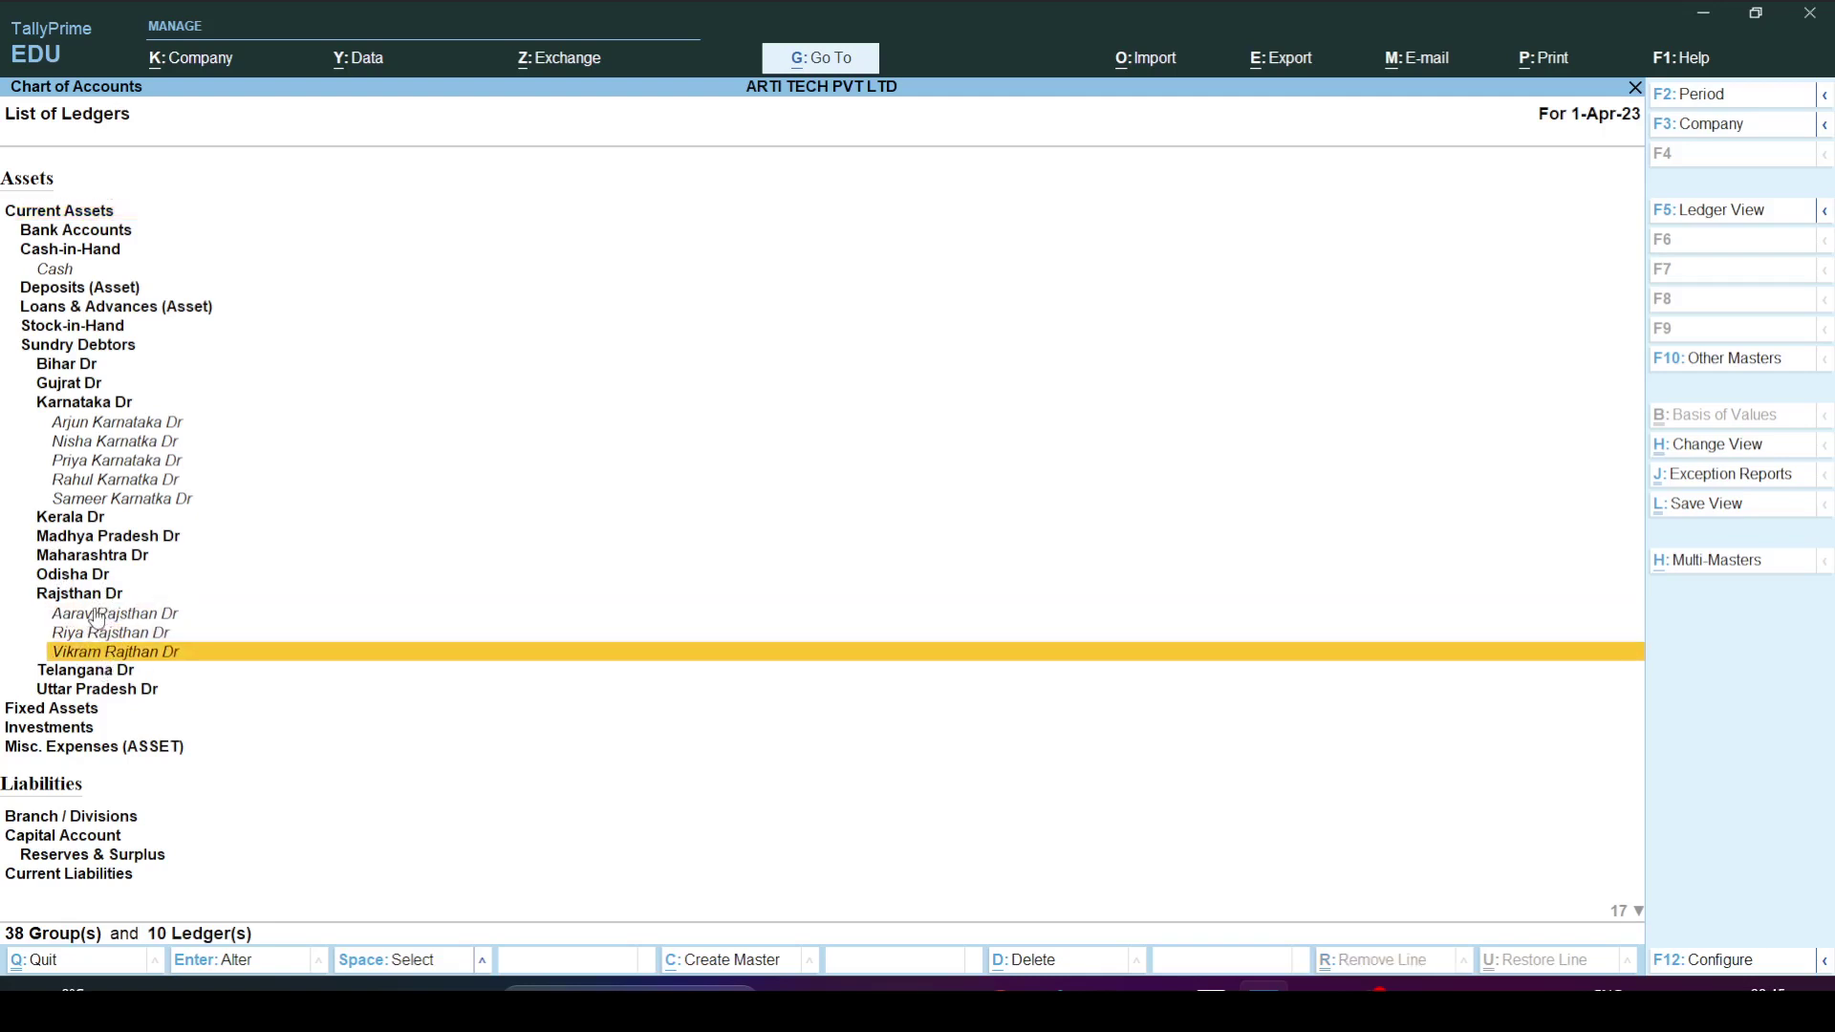
key(Escape)
key(Escape)
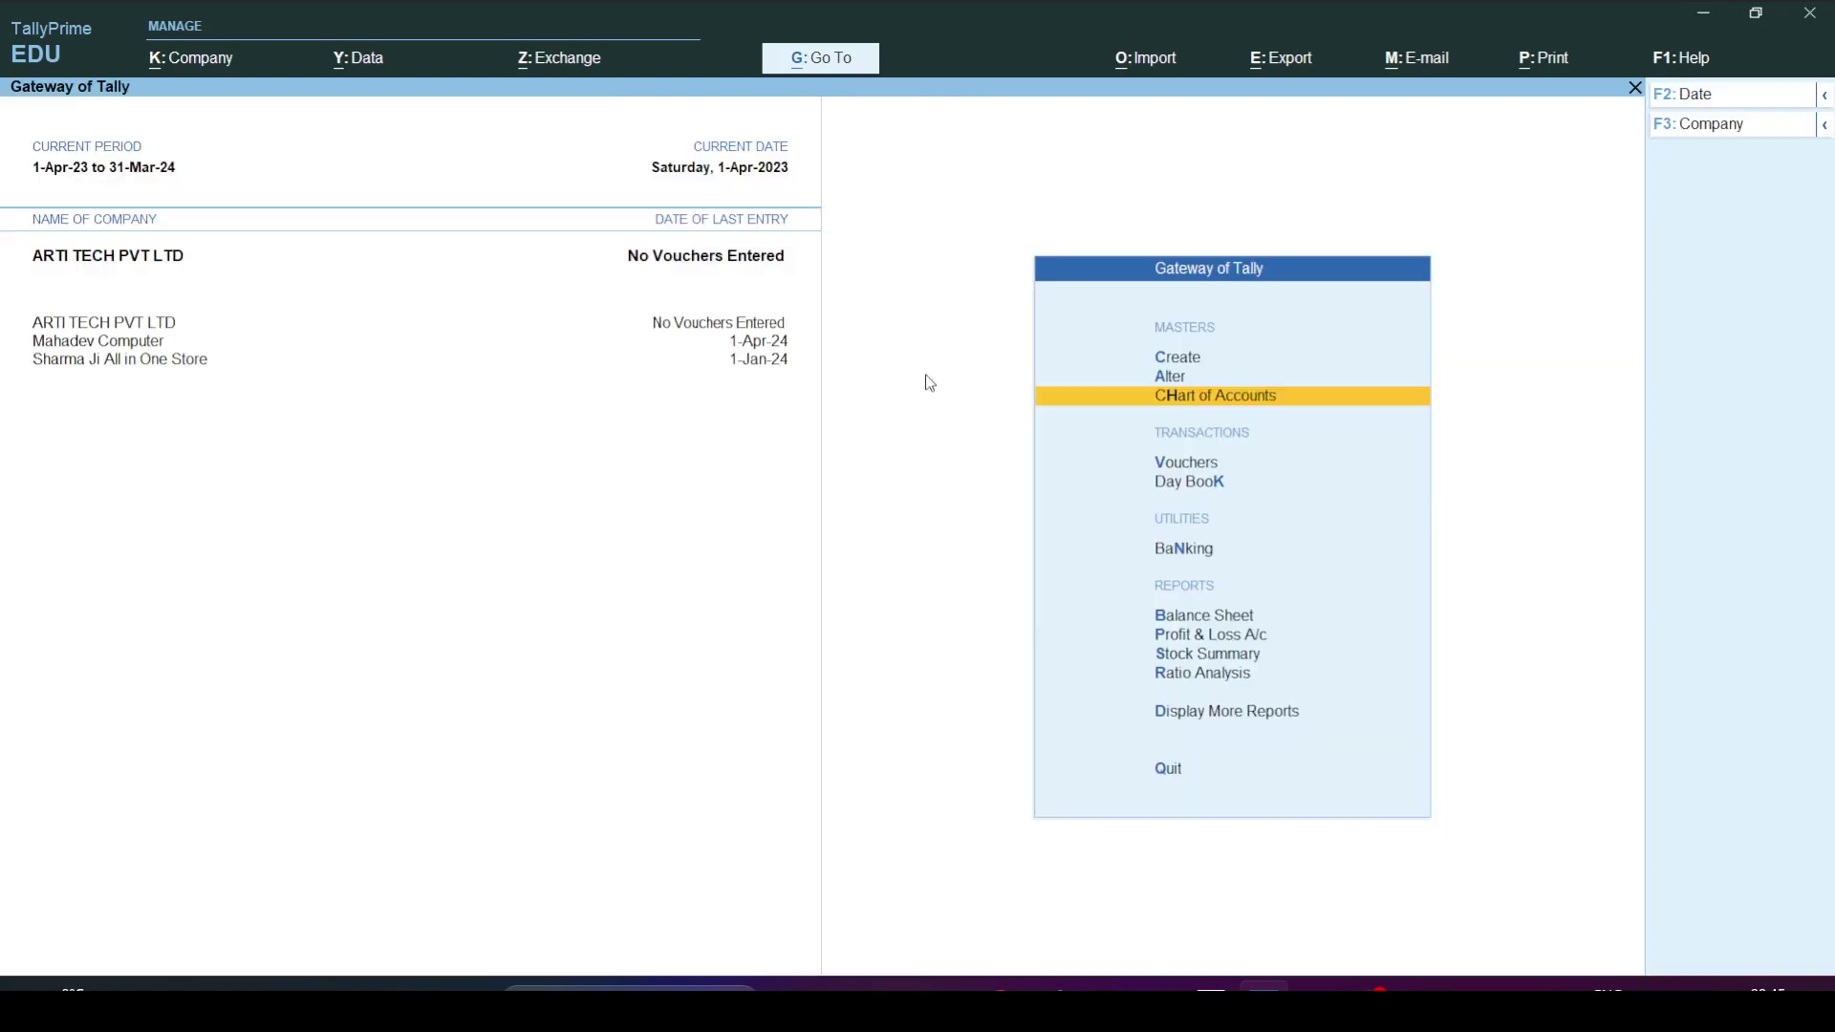
Open the Groups list in the Chart of Accounts and examine the state sub-groups under Sundry Debtors.
click(1219, 396)
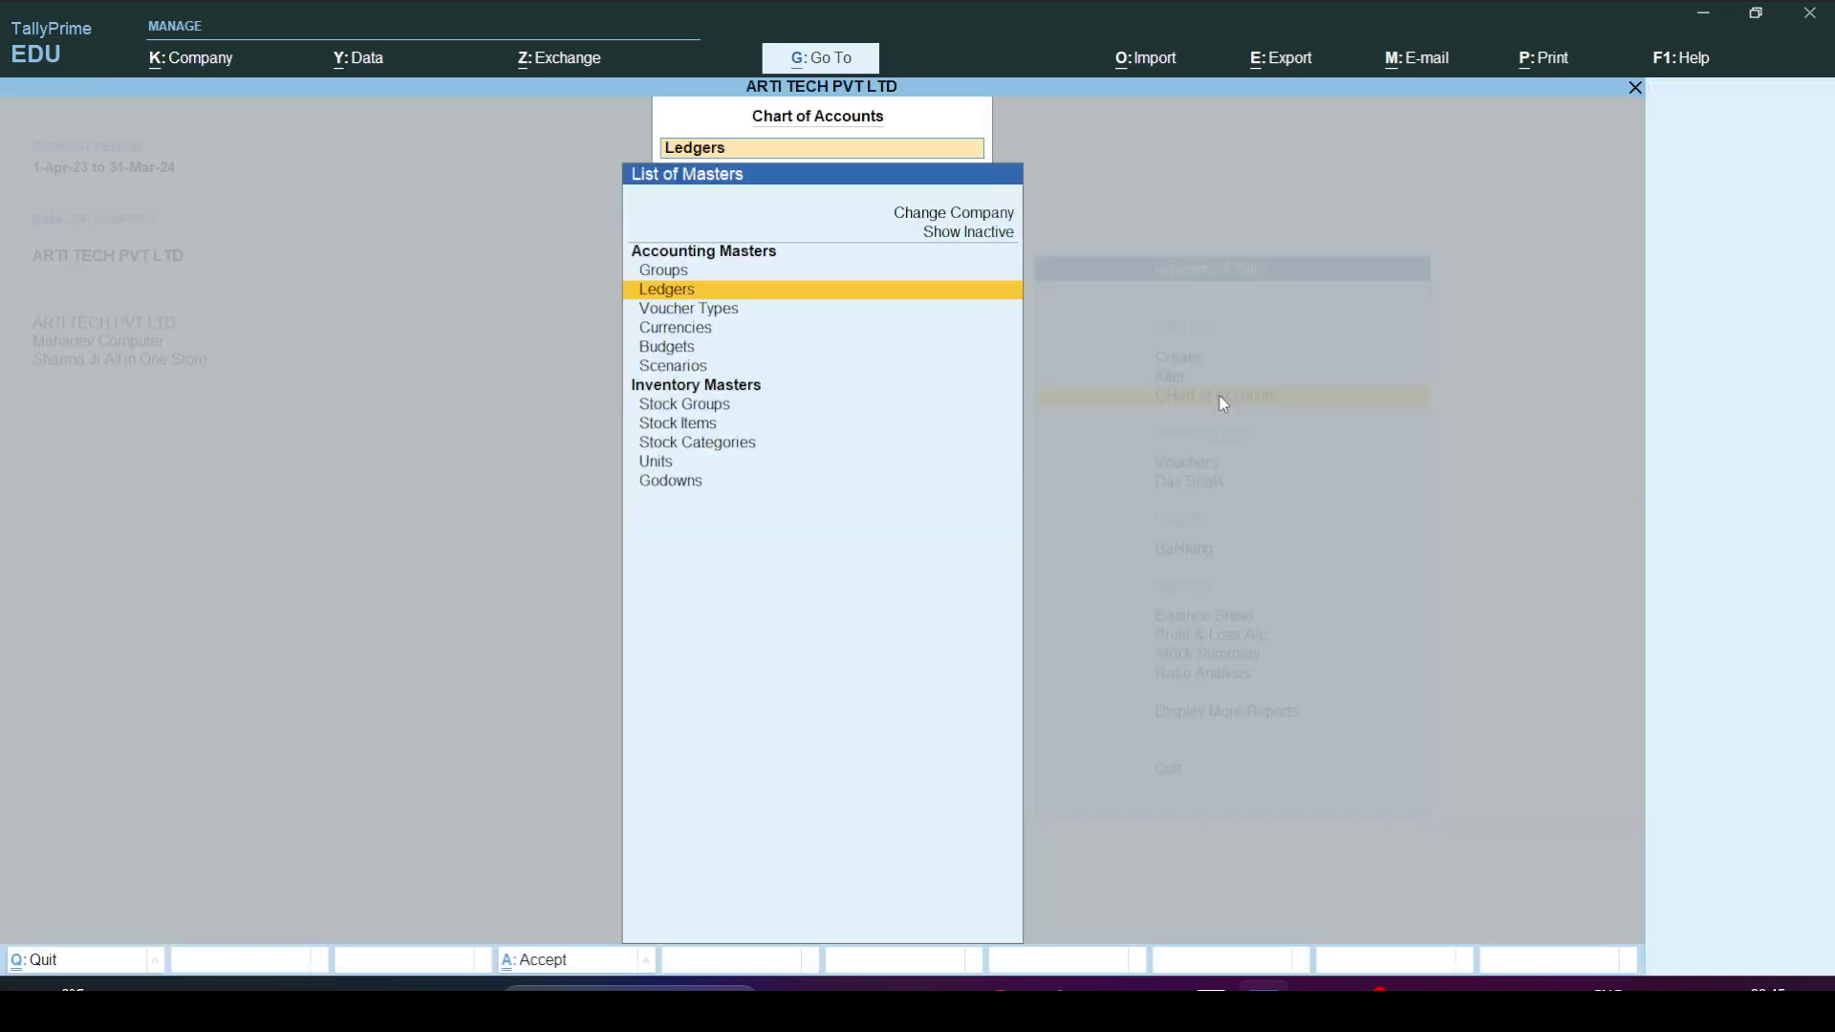
click(680, 272)
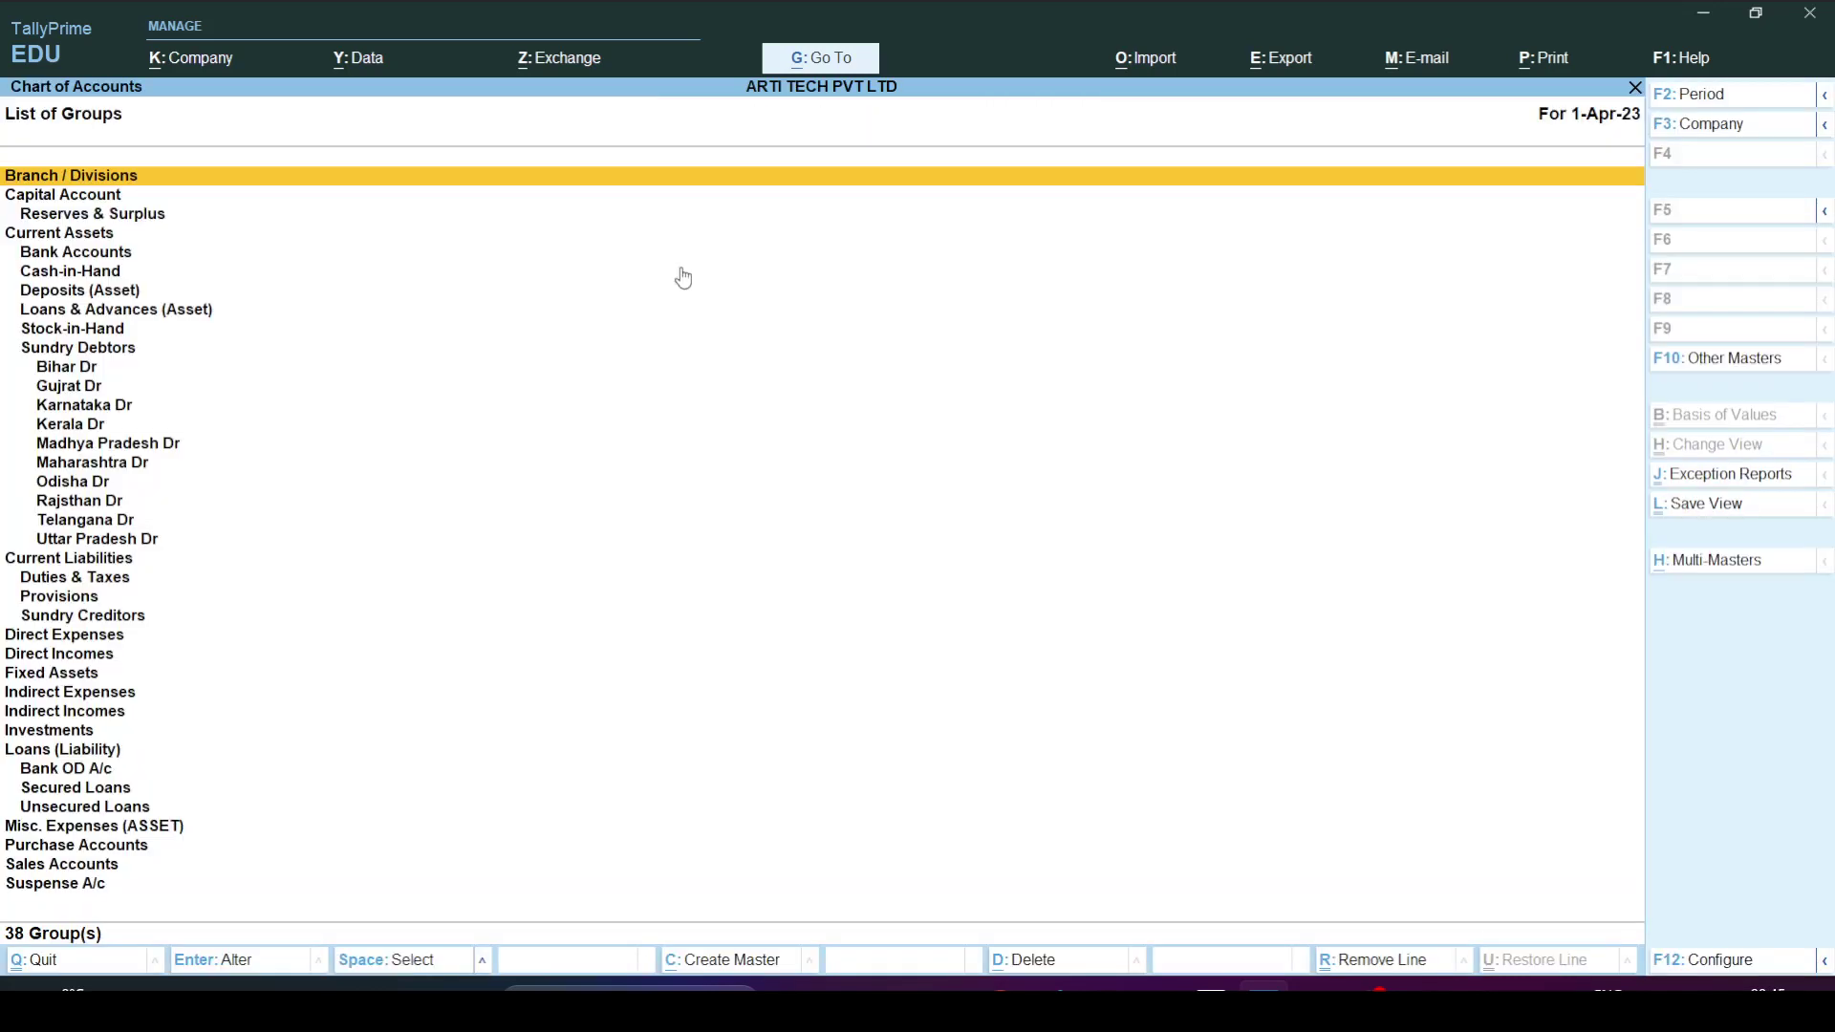
click(56, 390)
click(83, 351)
click(84, 392)
click(82, 430)
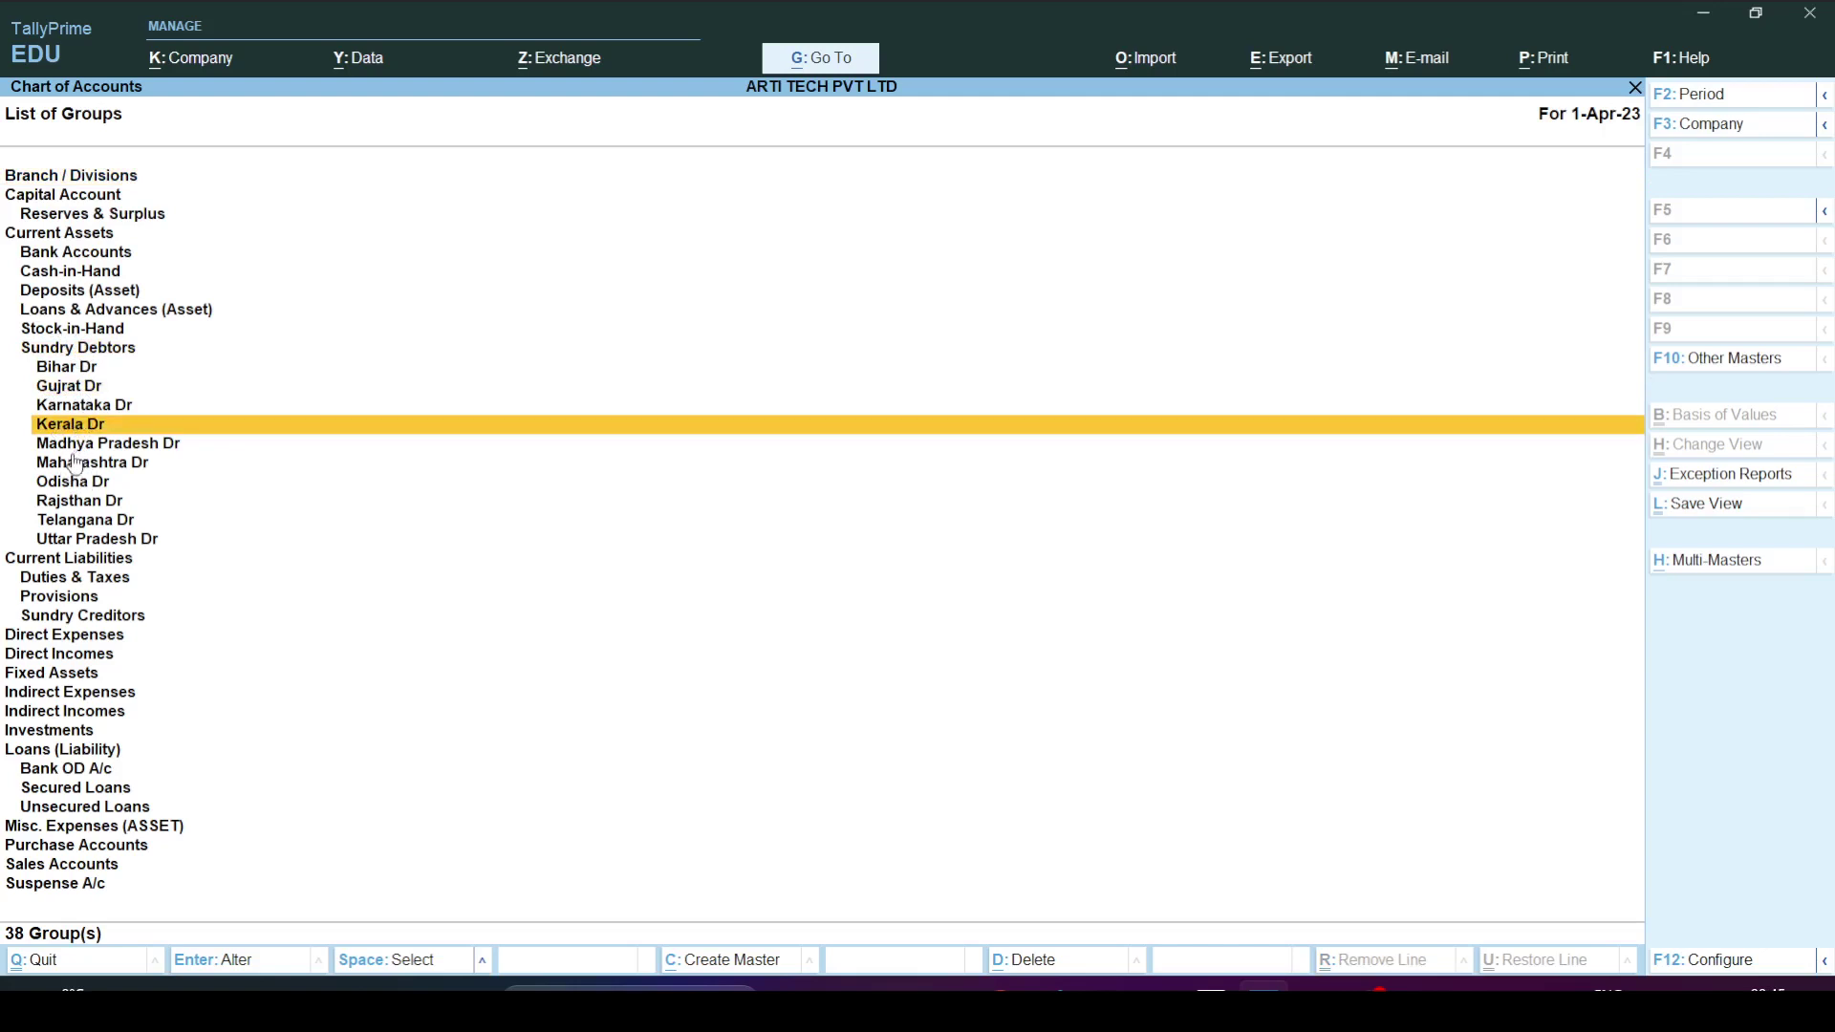
Switch to the Word notes and review the state-wise debtor lists from Karnataka through Kerala to the Maharashtra heading.
key(alt+Tab)
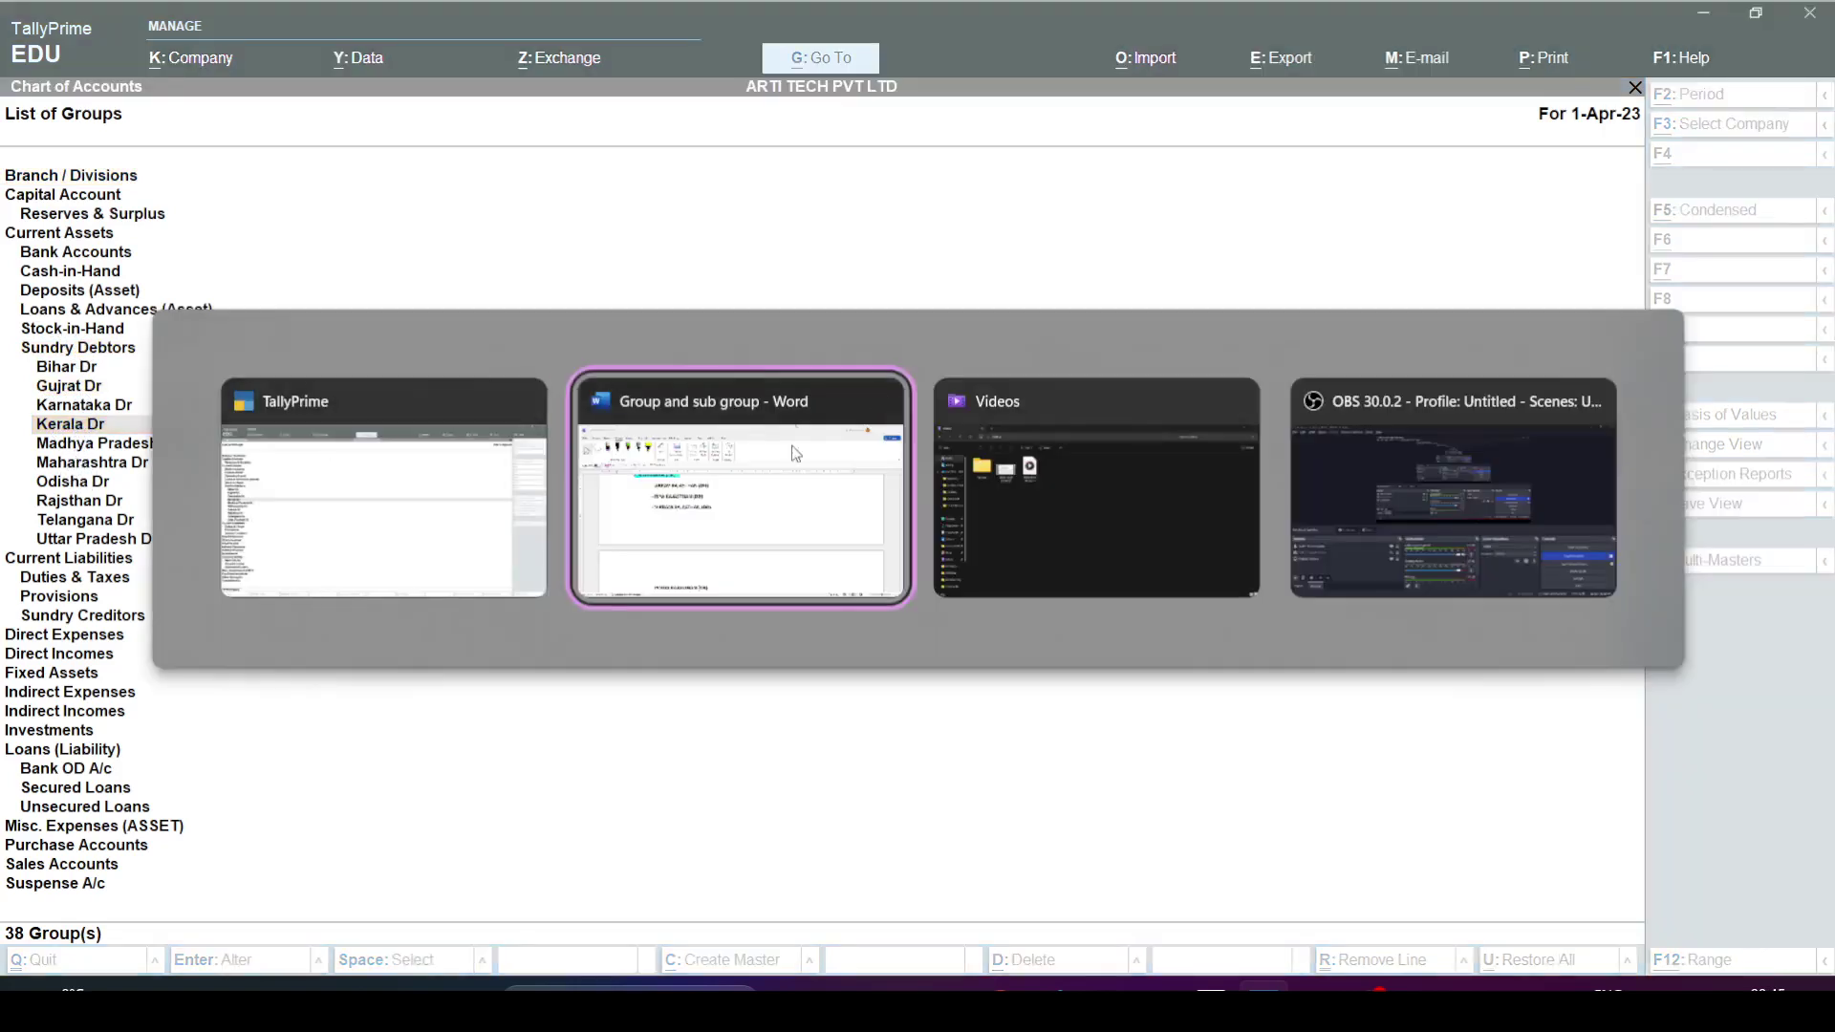
scroll(522, 545, up, 5)
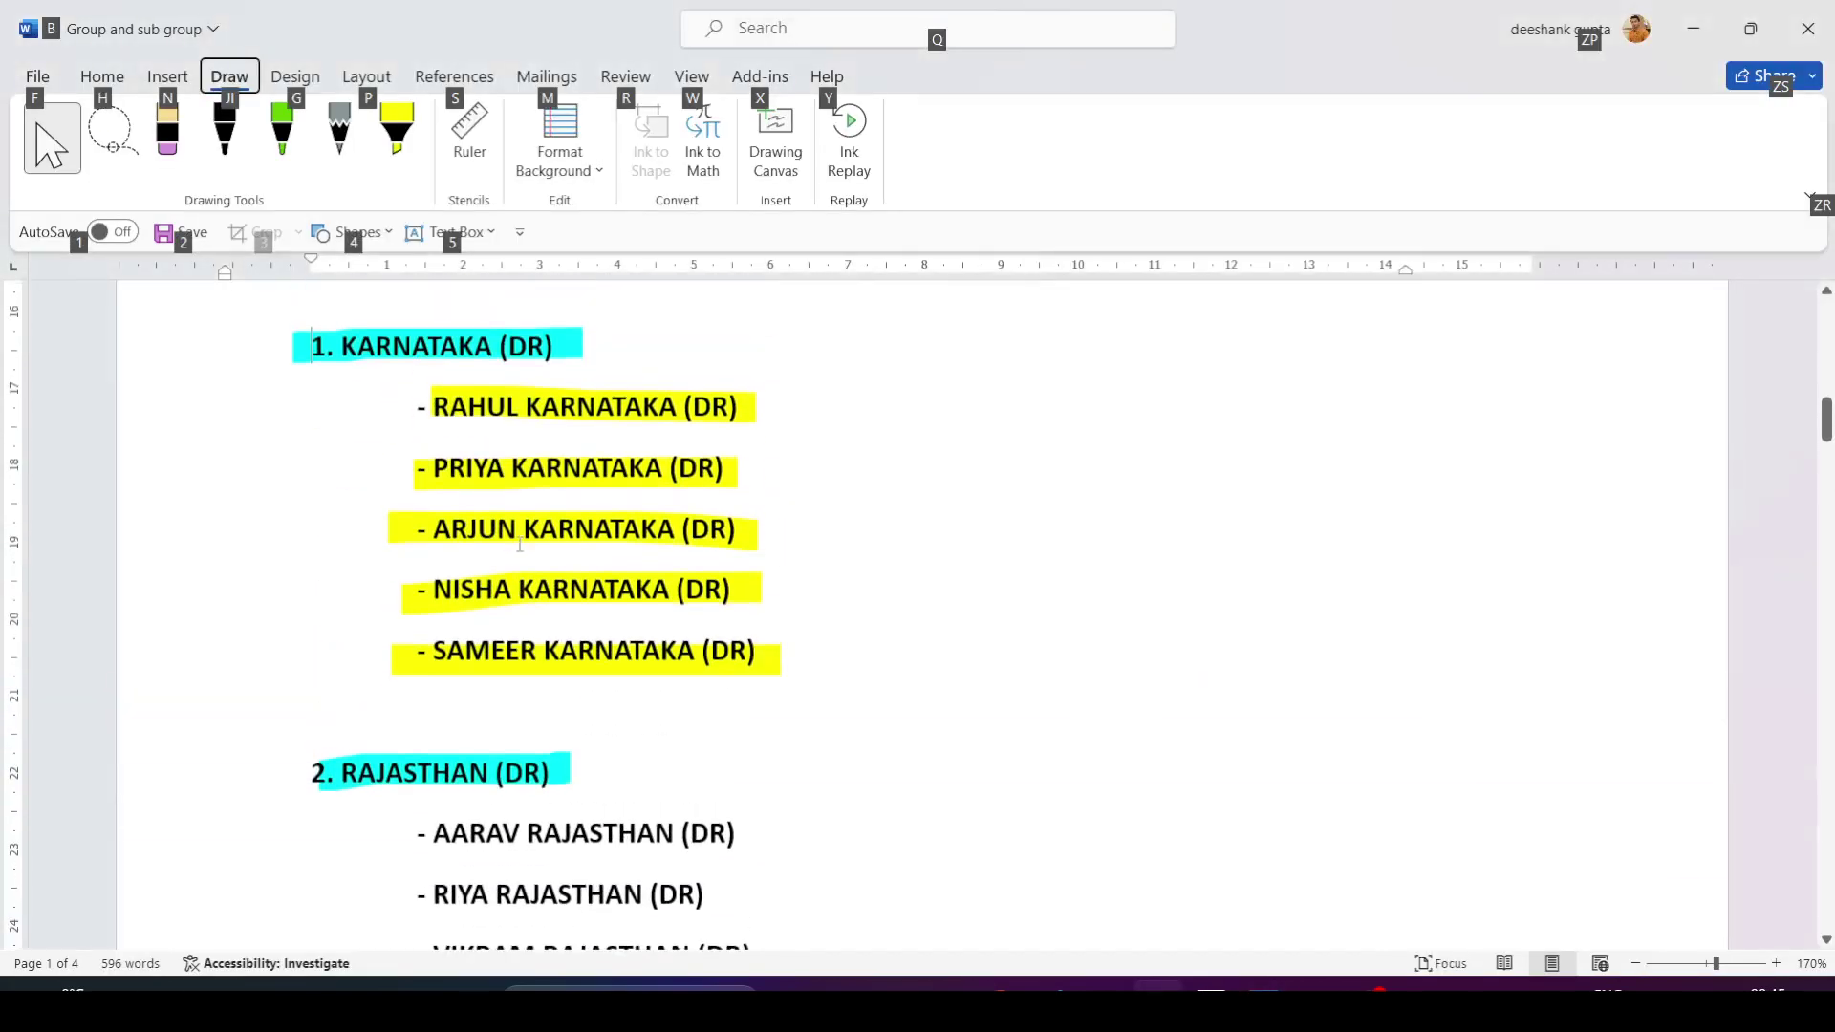
scroll(520, 545, down, 5)
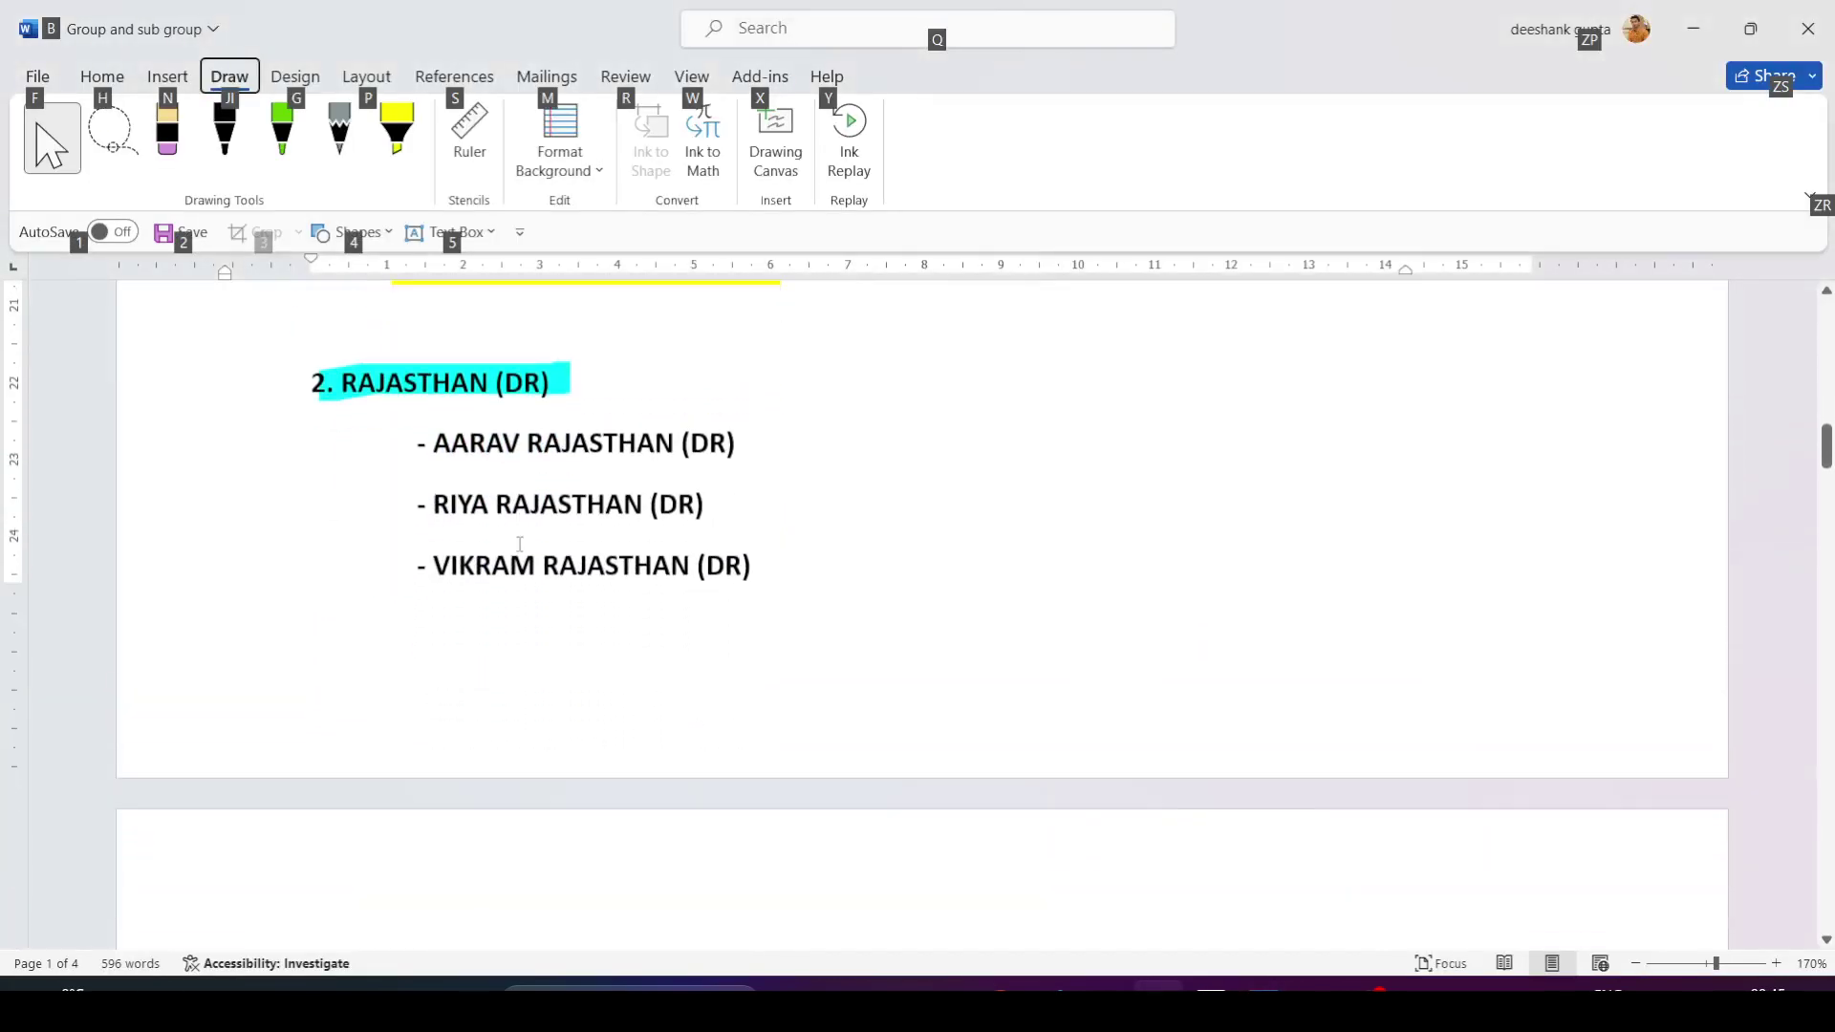
scroll(520, 545, down, 3)
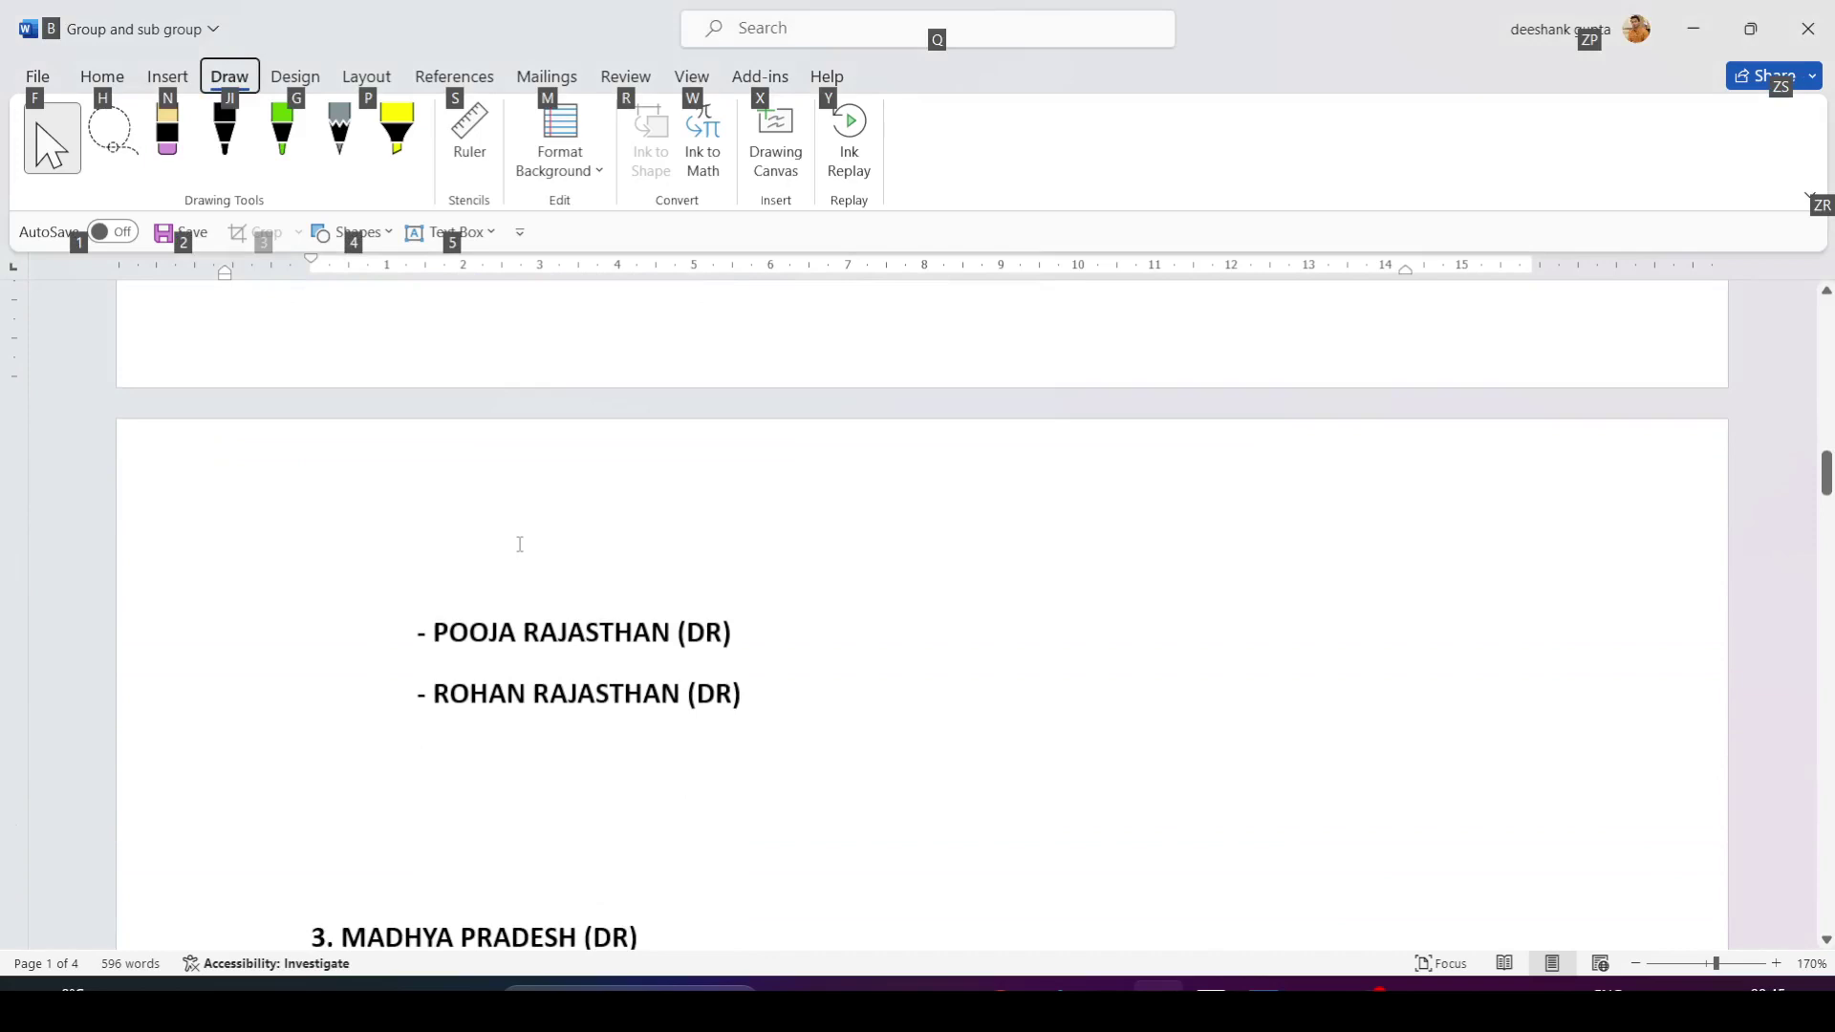
scroll(520, 545, down, 4)
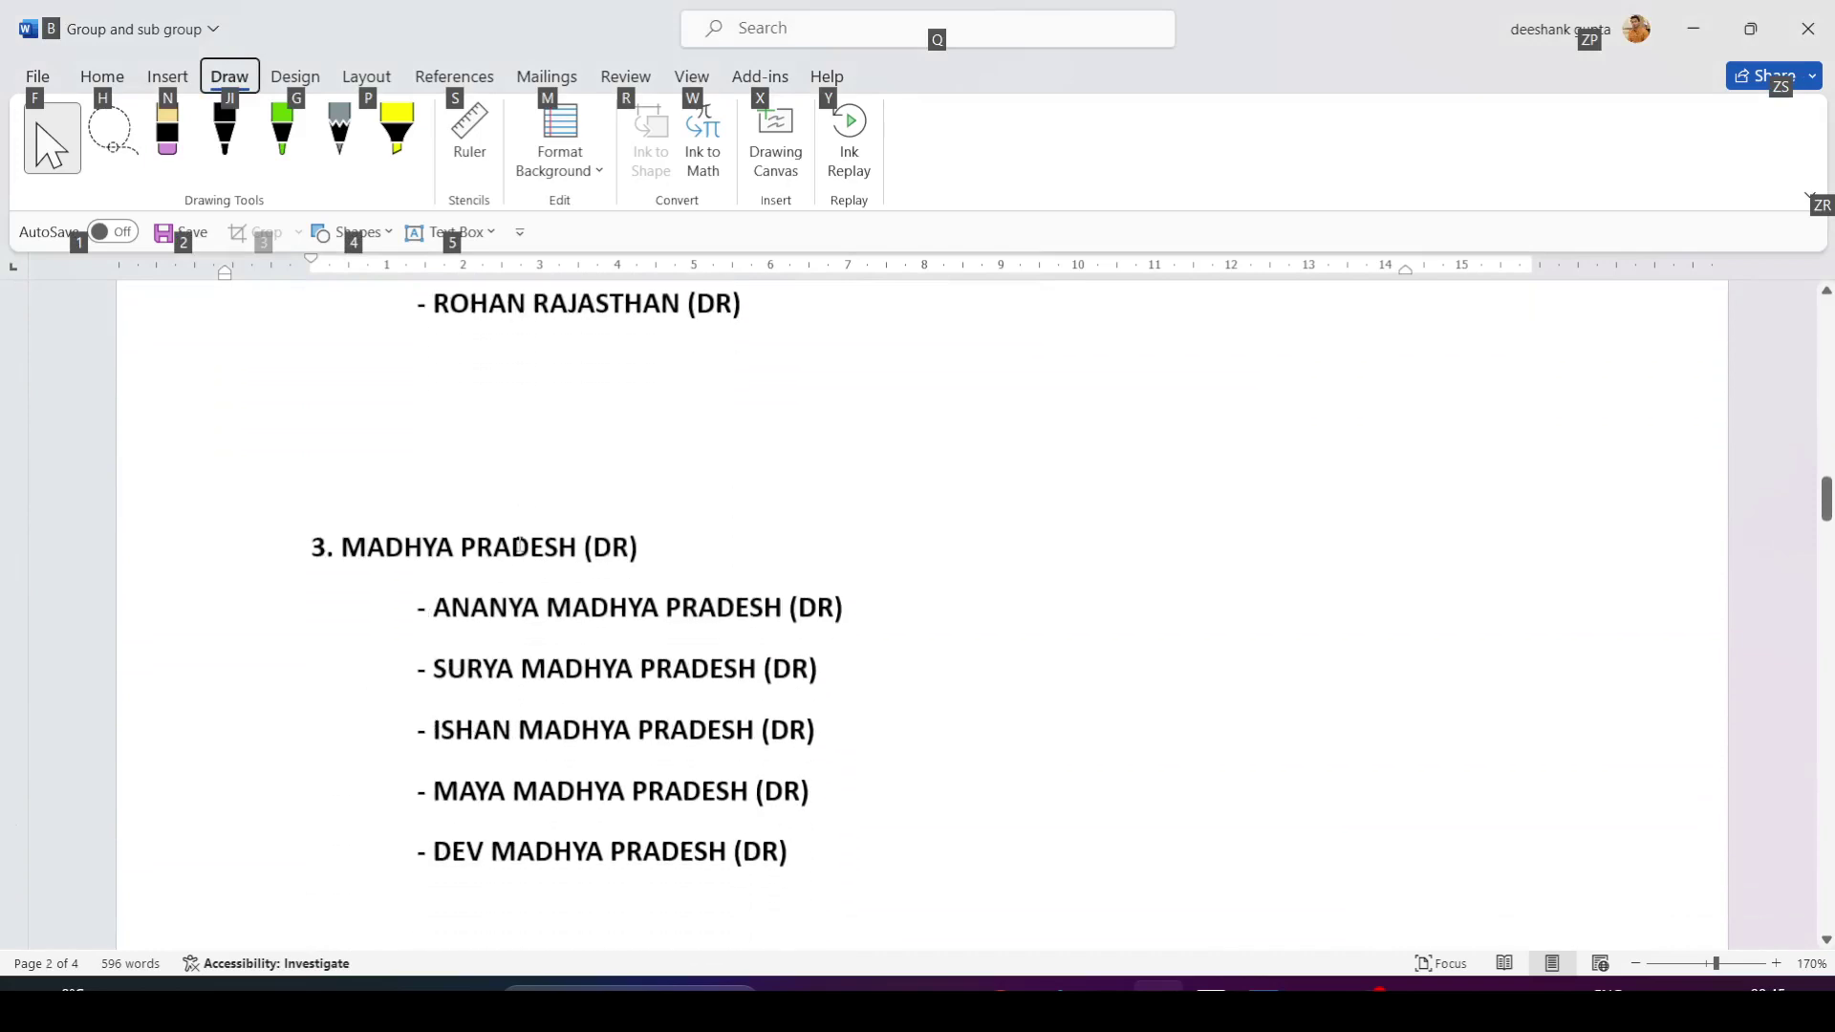
click(472, 610)
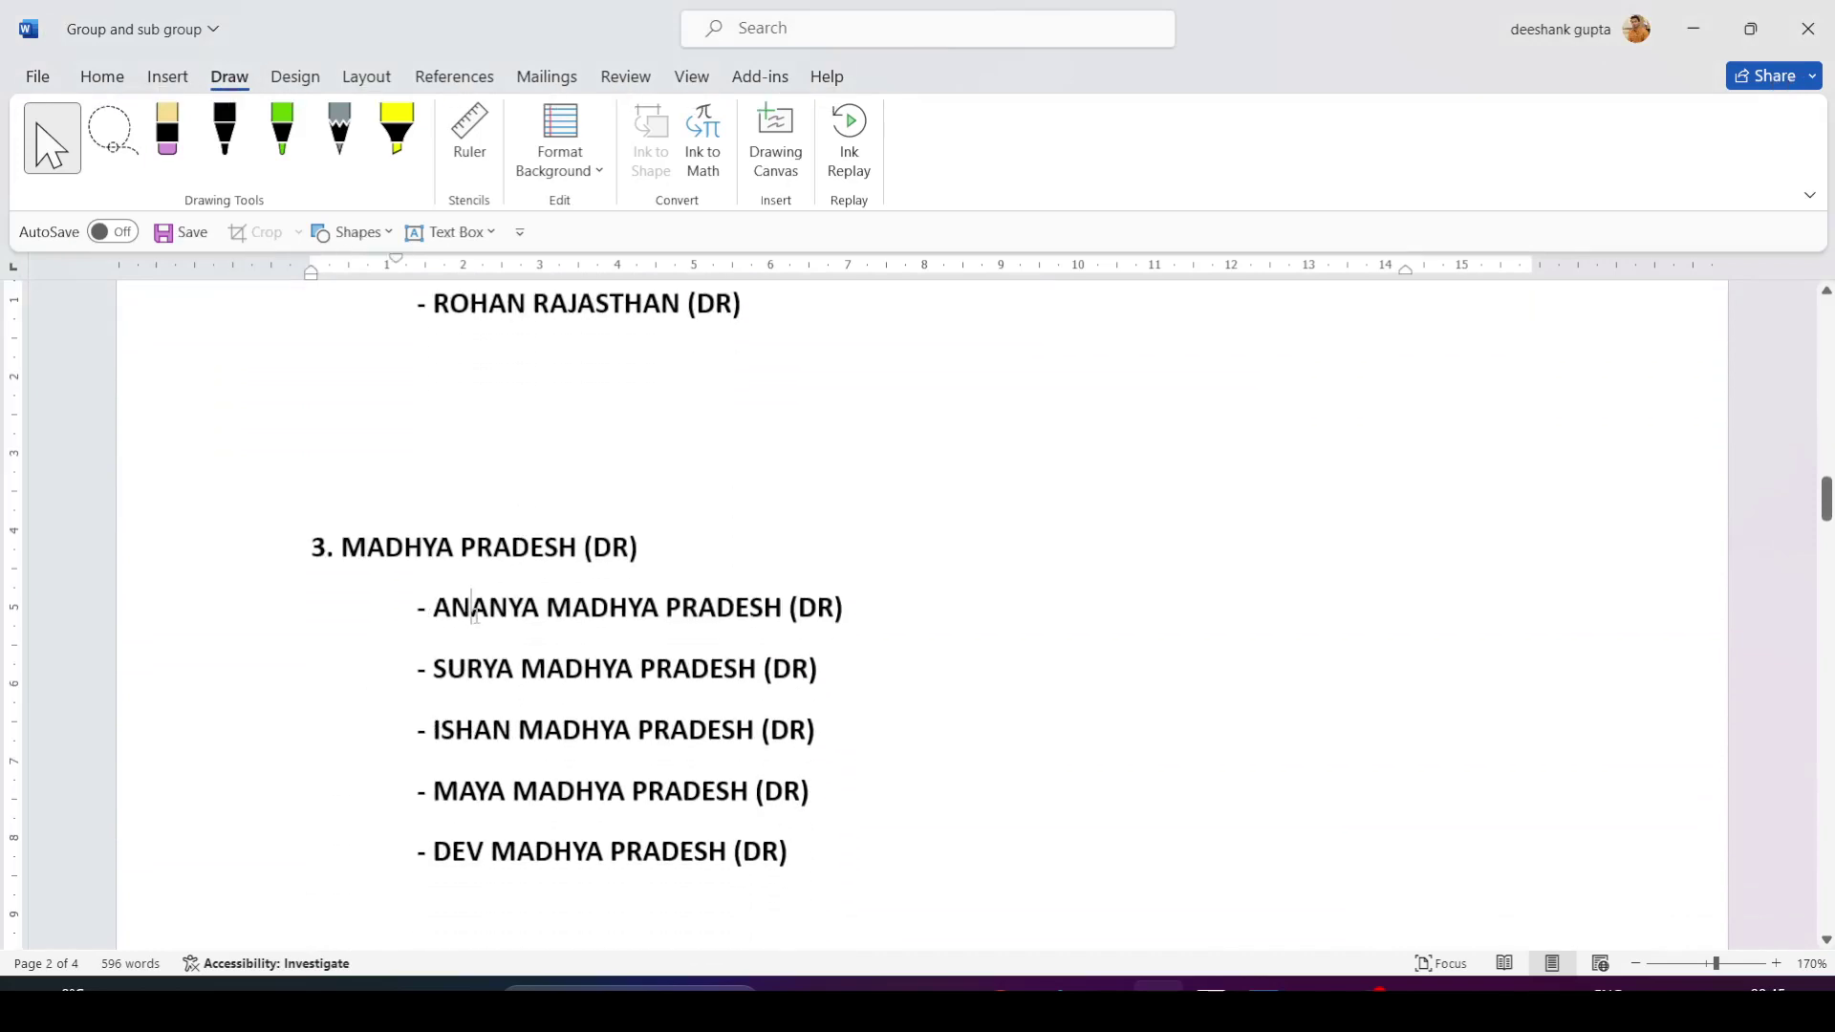
scroll(476, 613, down, 6)
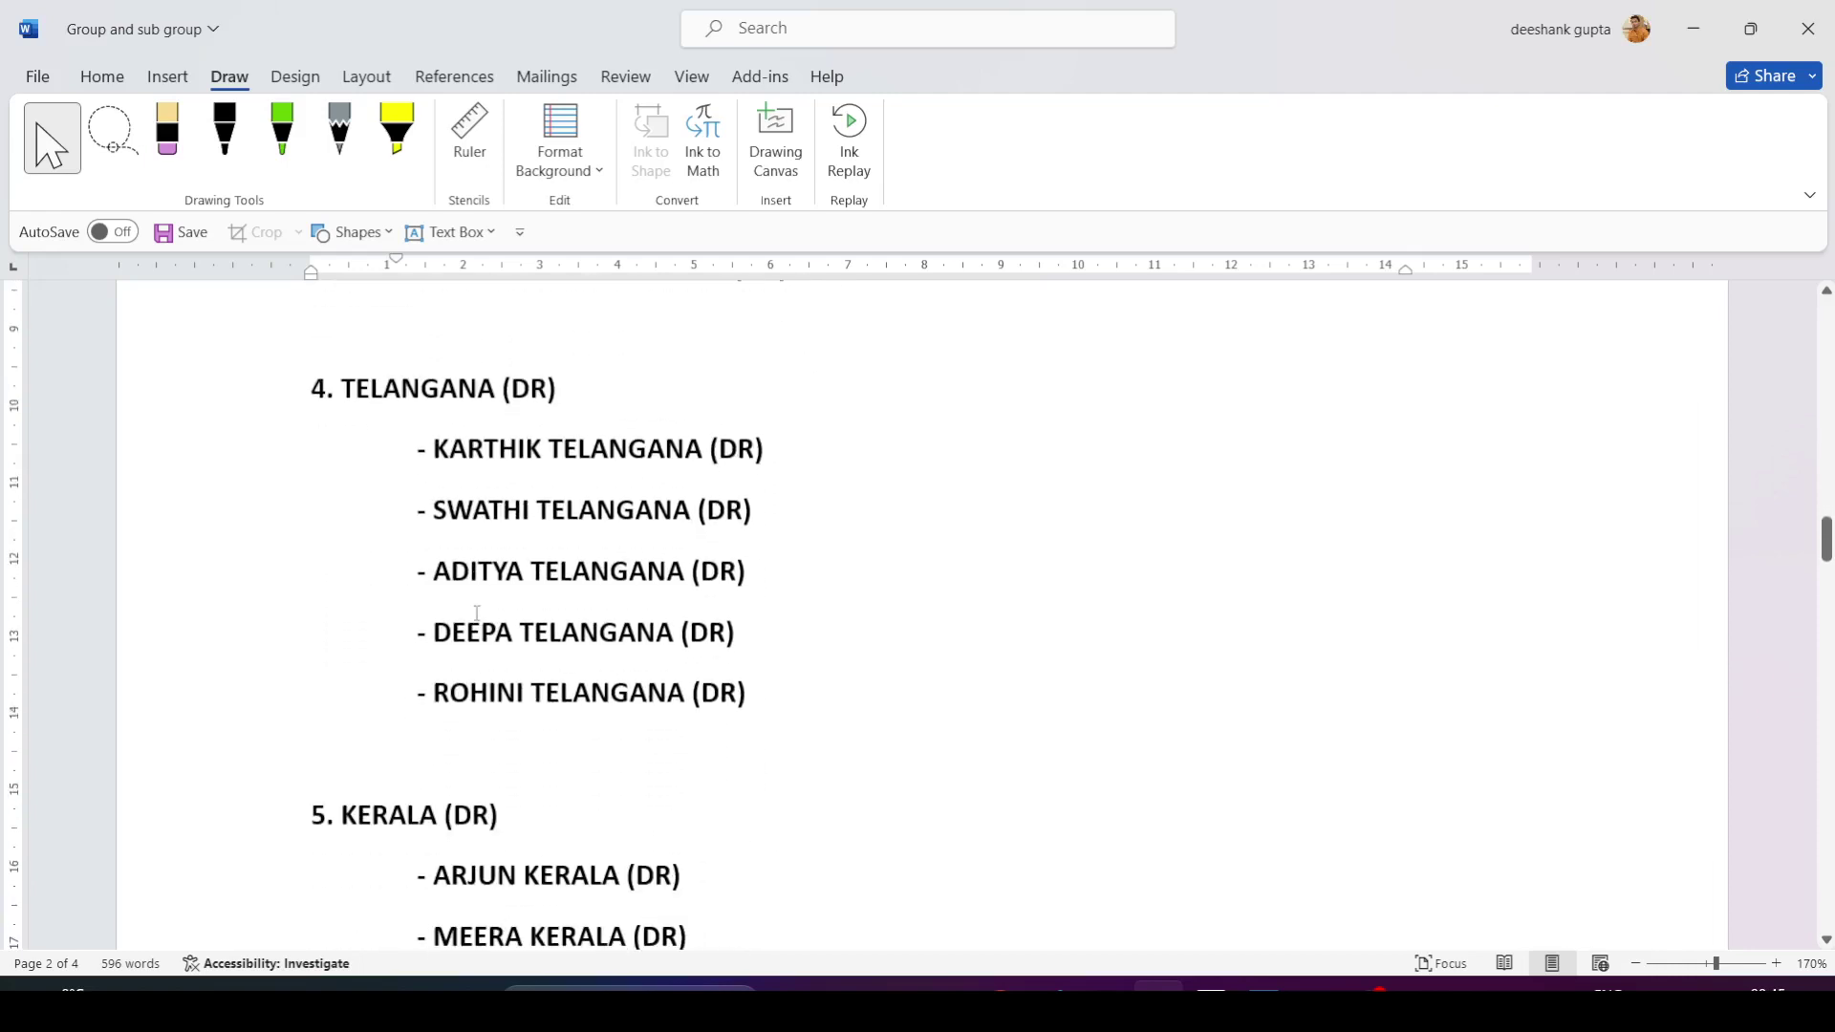
scroll(477, 613, down, 4)
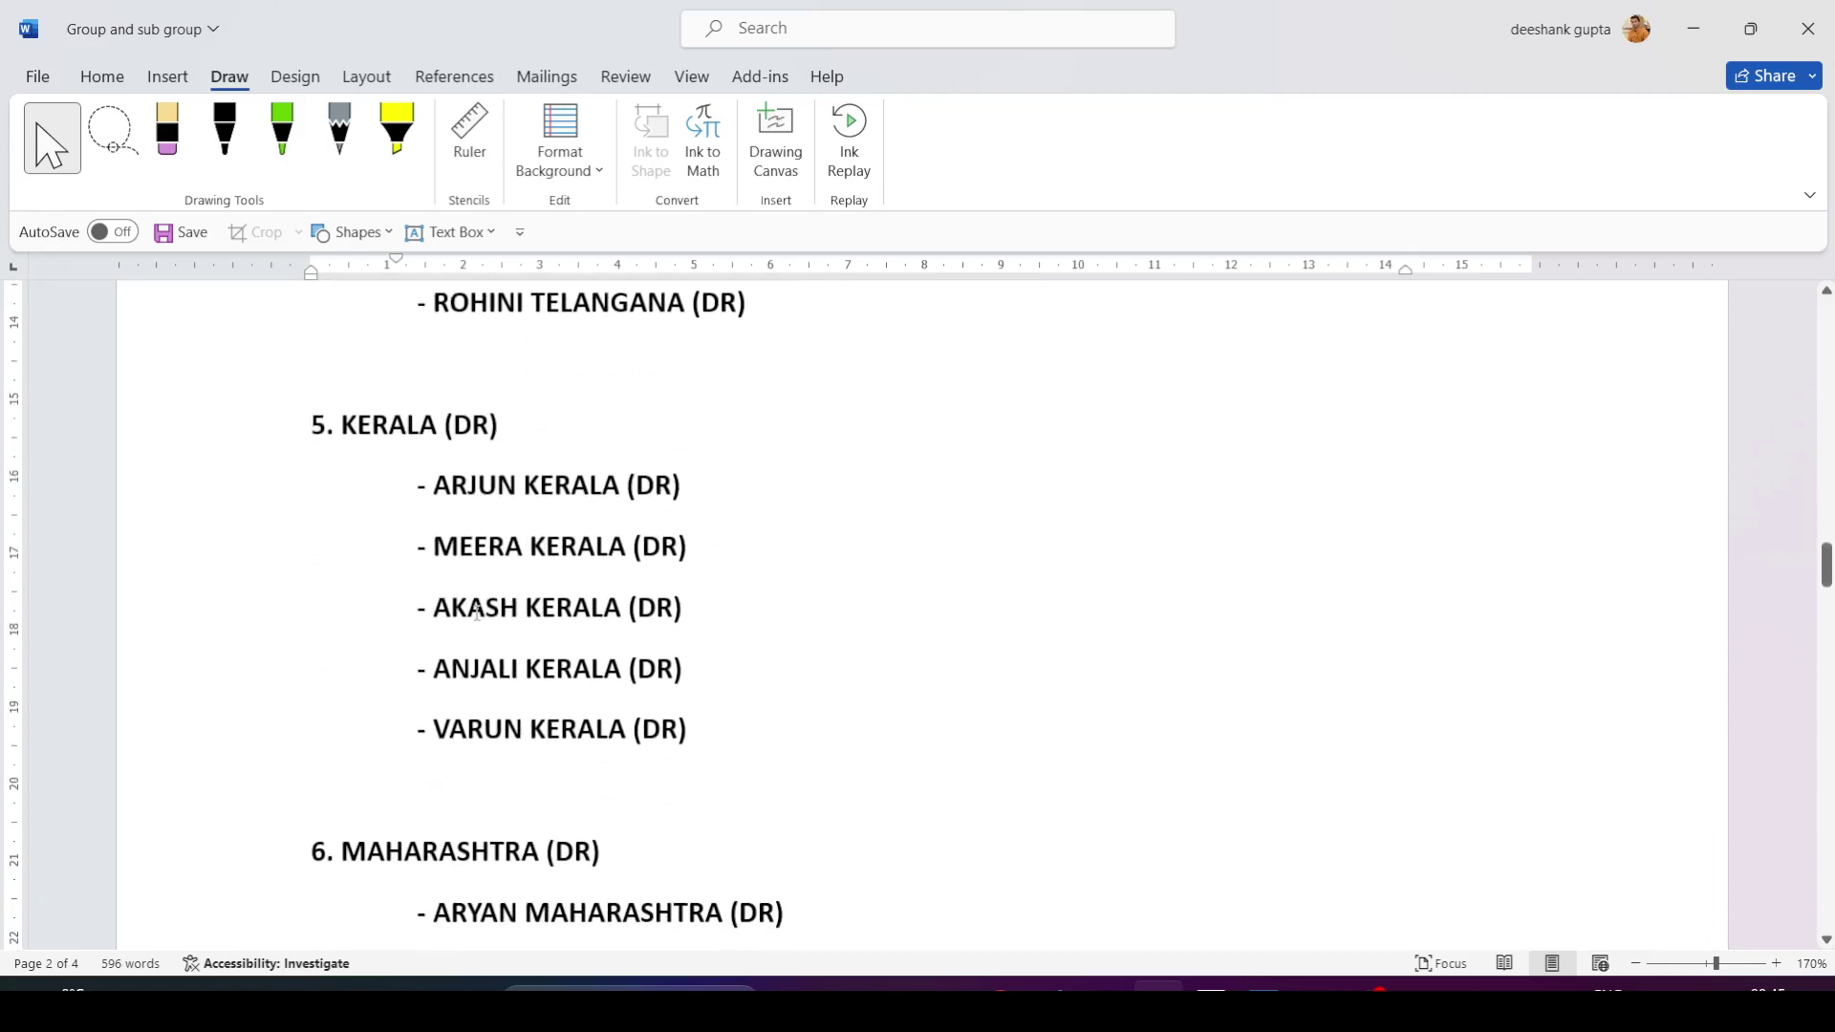
Compare the document's debtor groups from Kerala to Odisha with the group list in TallyPrime.
scroll(477, 613, down, 5)
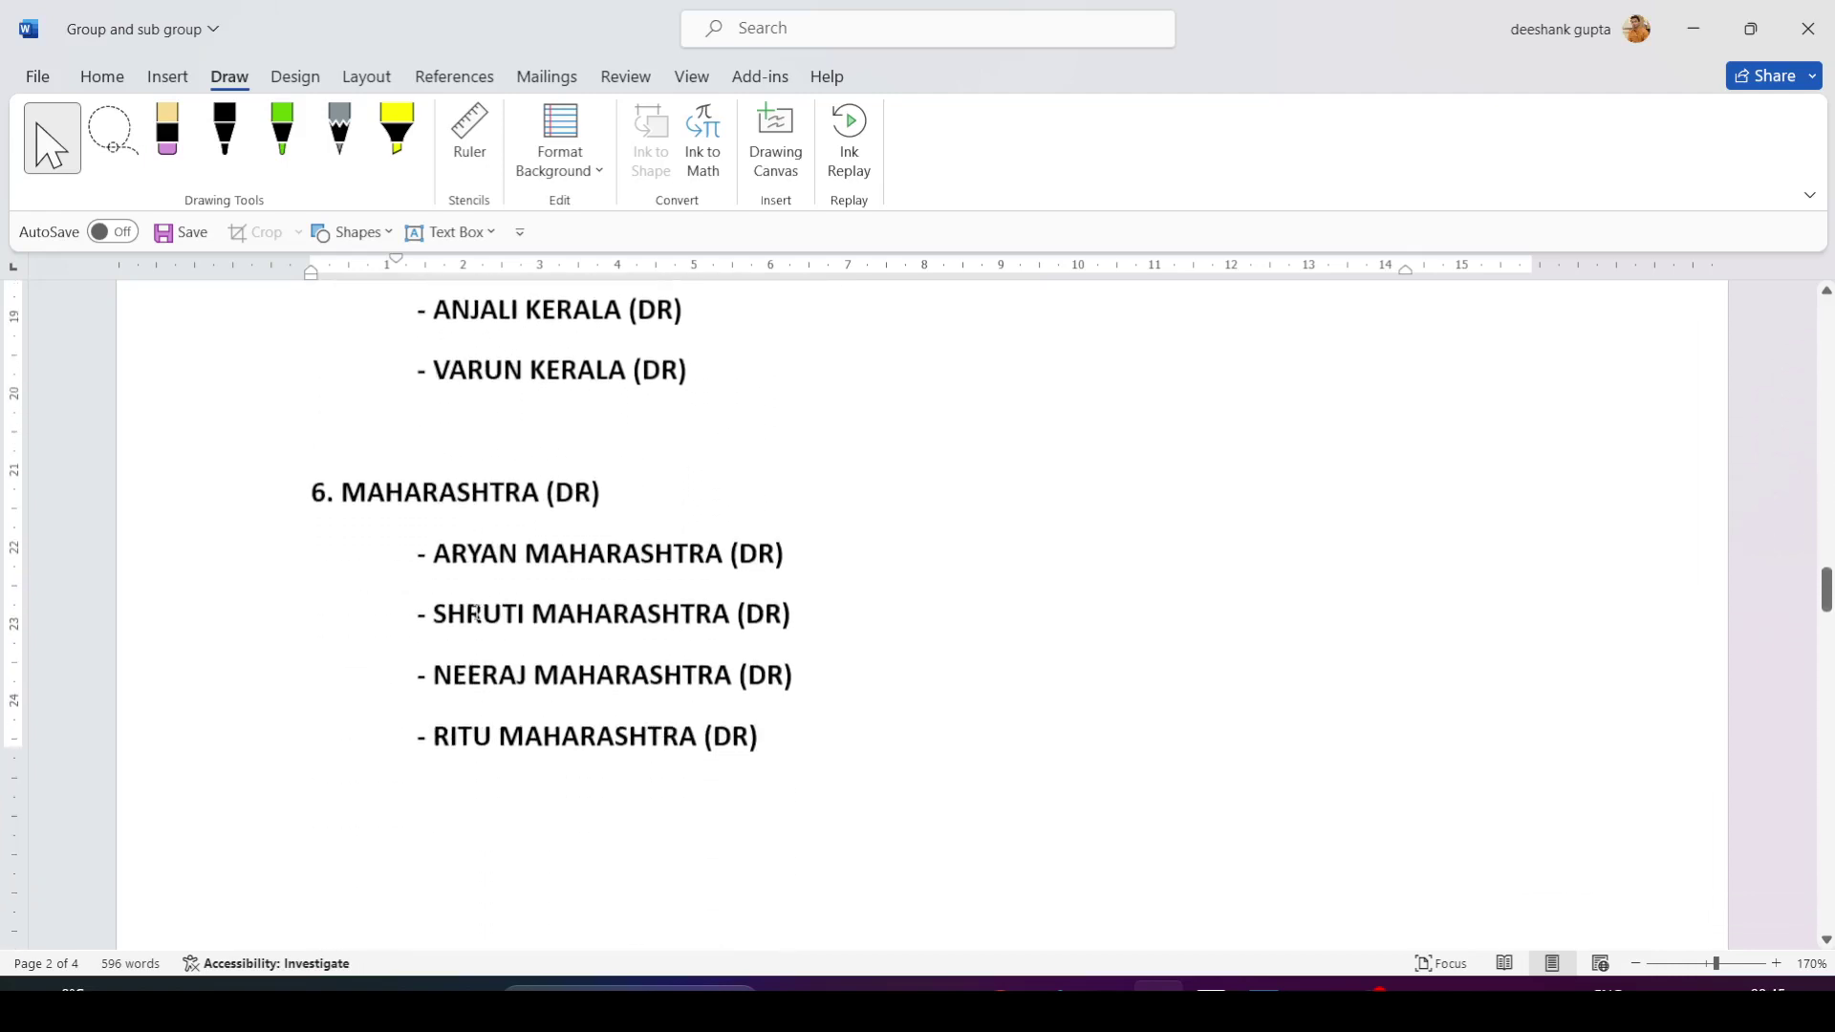
scroll(477, 612, down, 6)
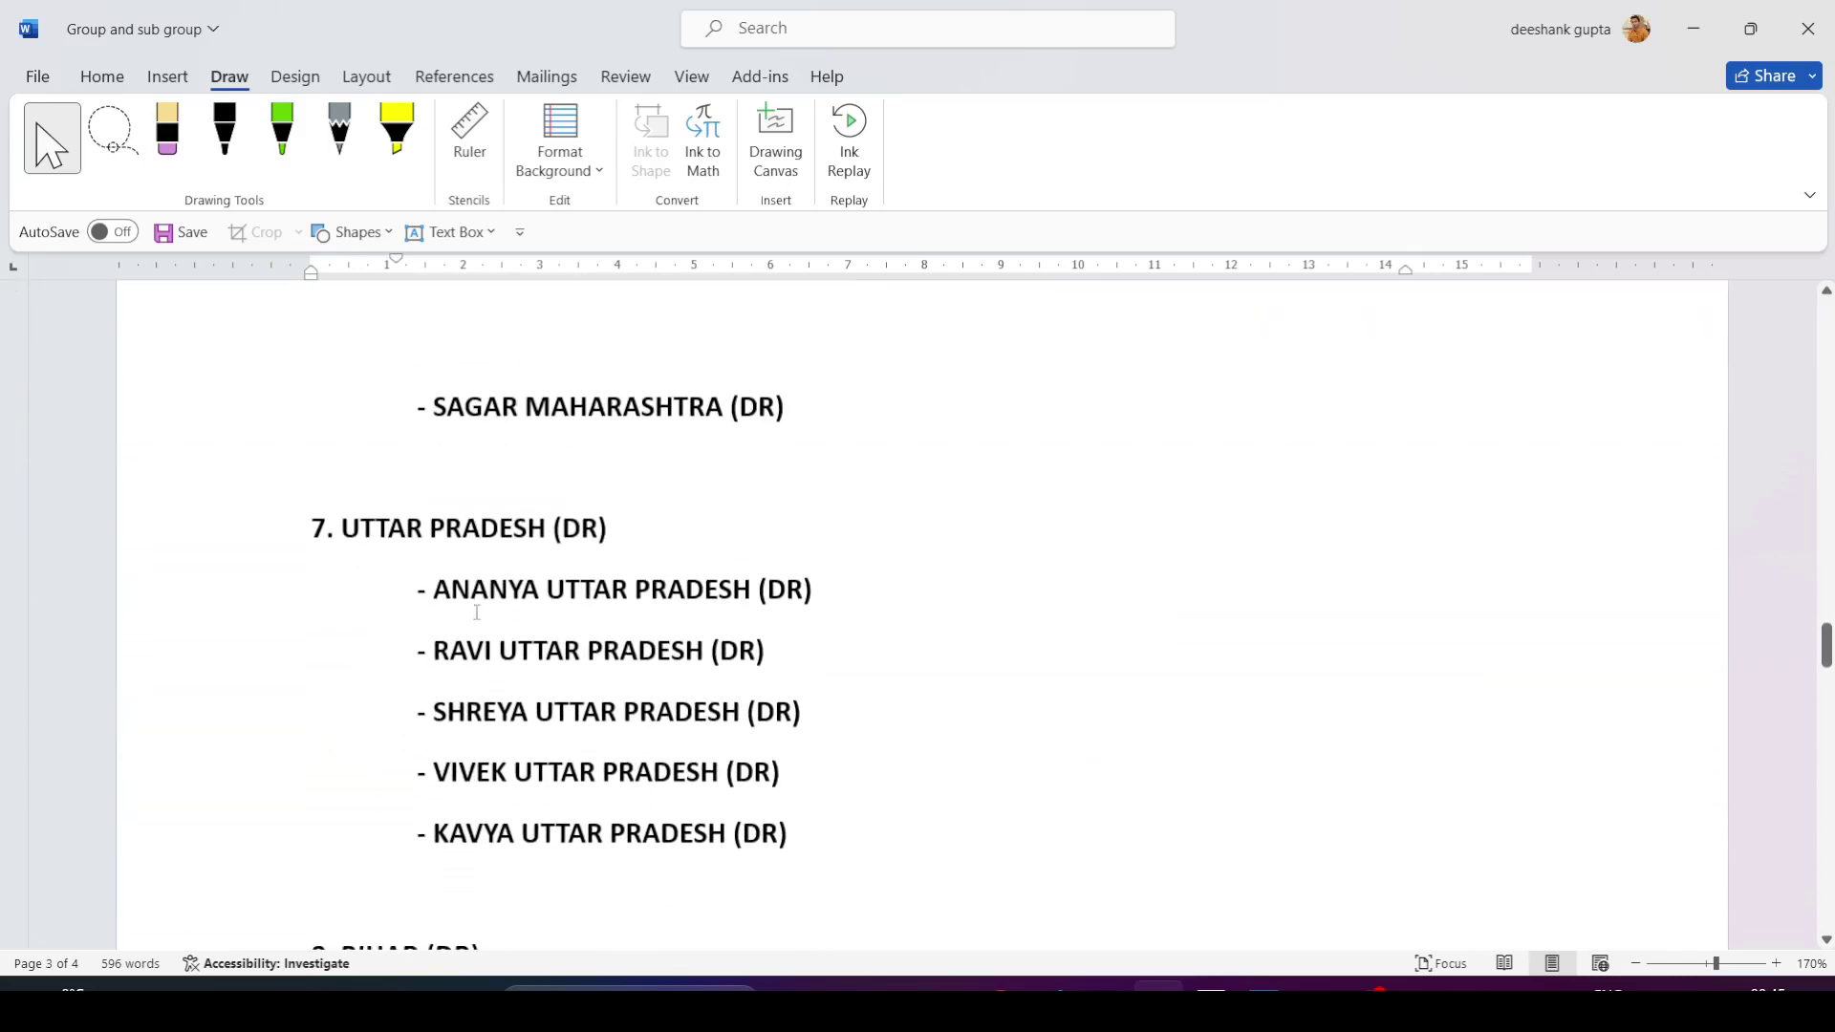
scroll(477, 613, down, 5)
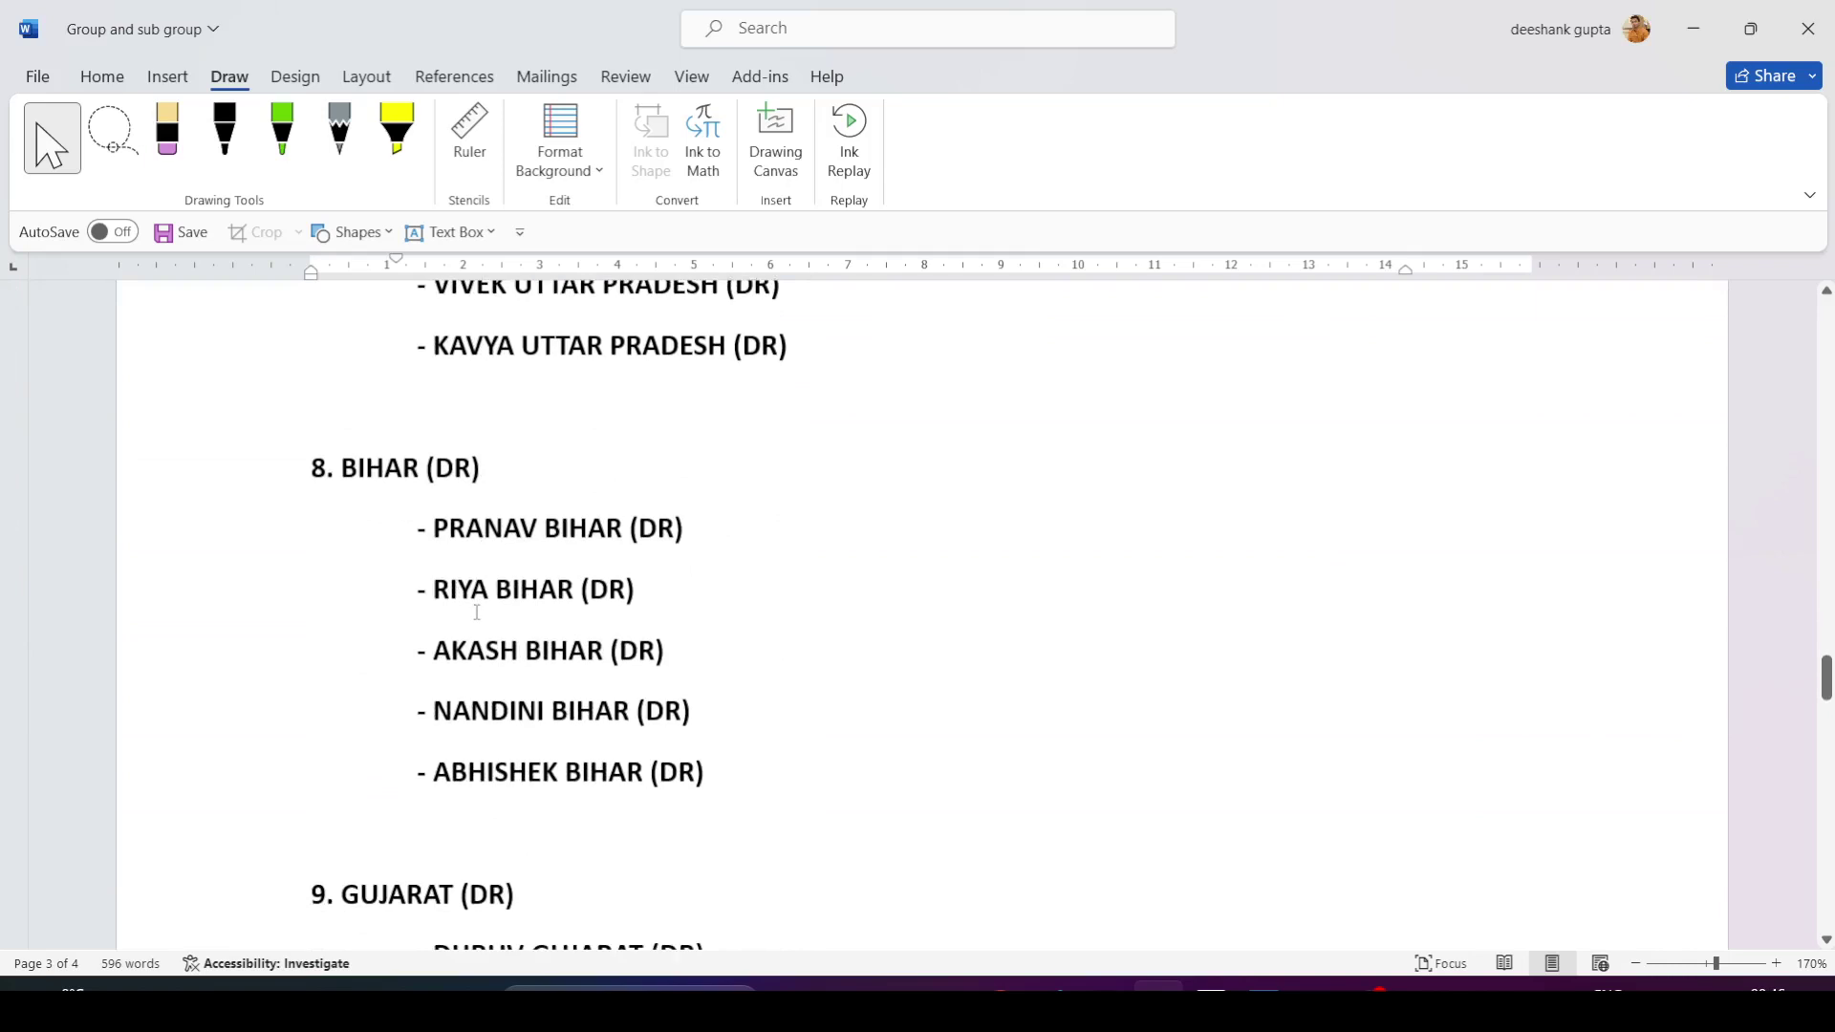
scroll(477, 613, down, 3)
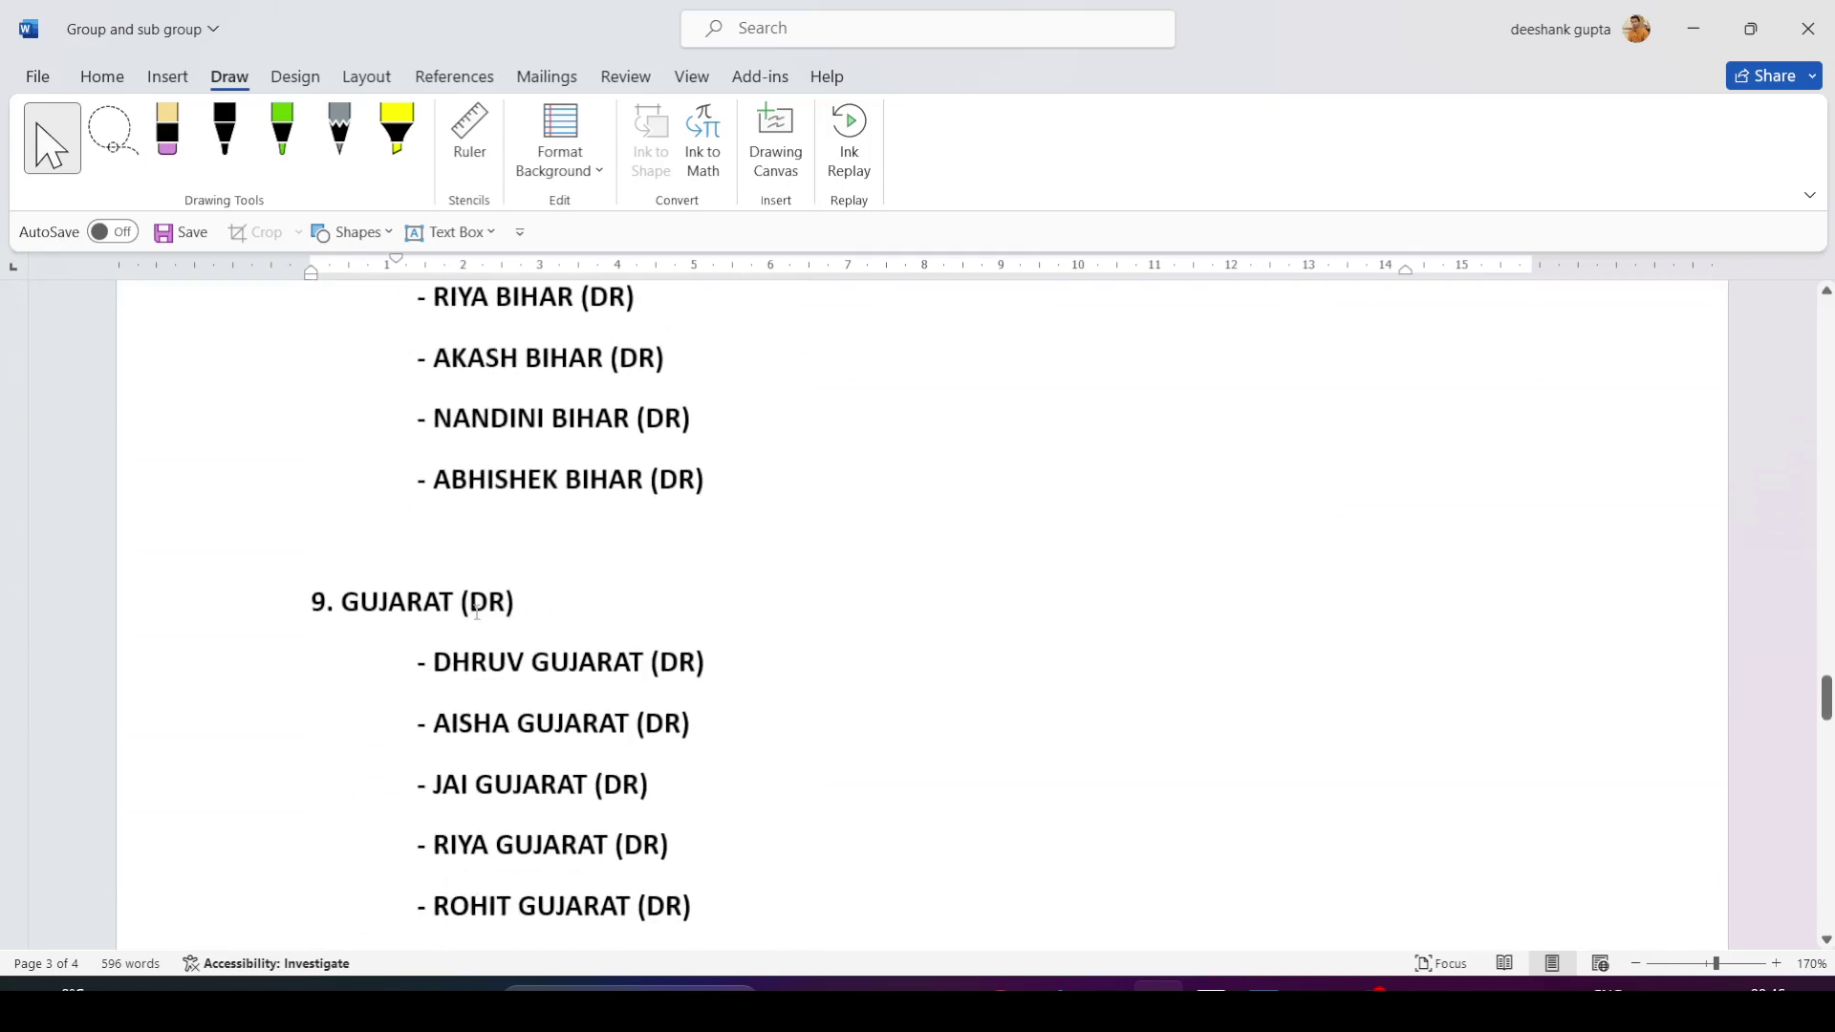
scroll(477, 613, down, 5)
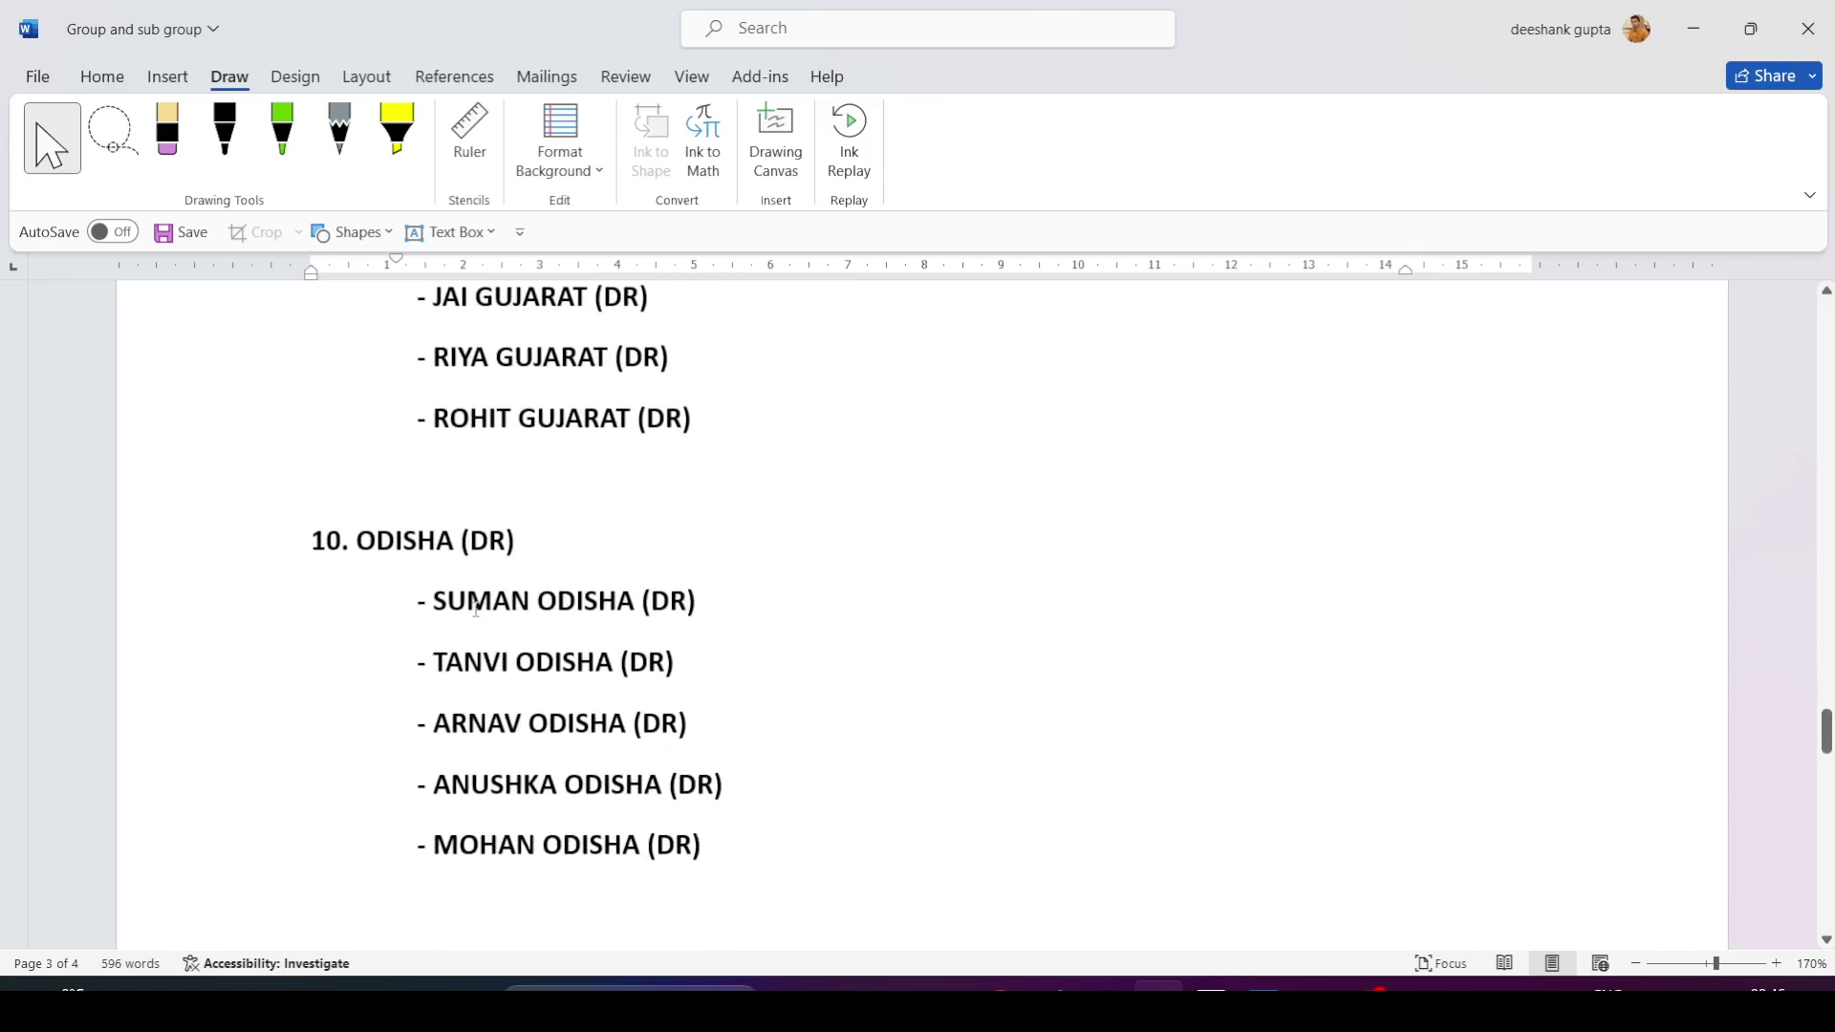
key(alt+Tab)
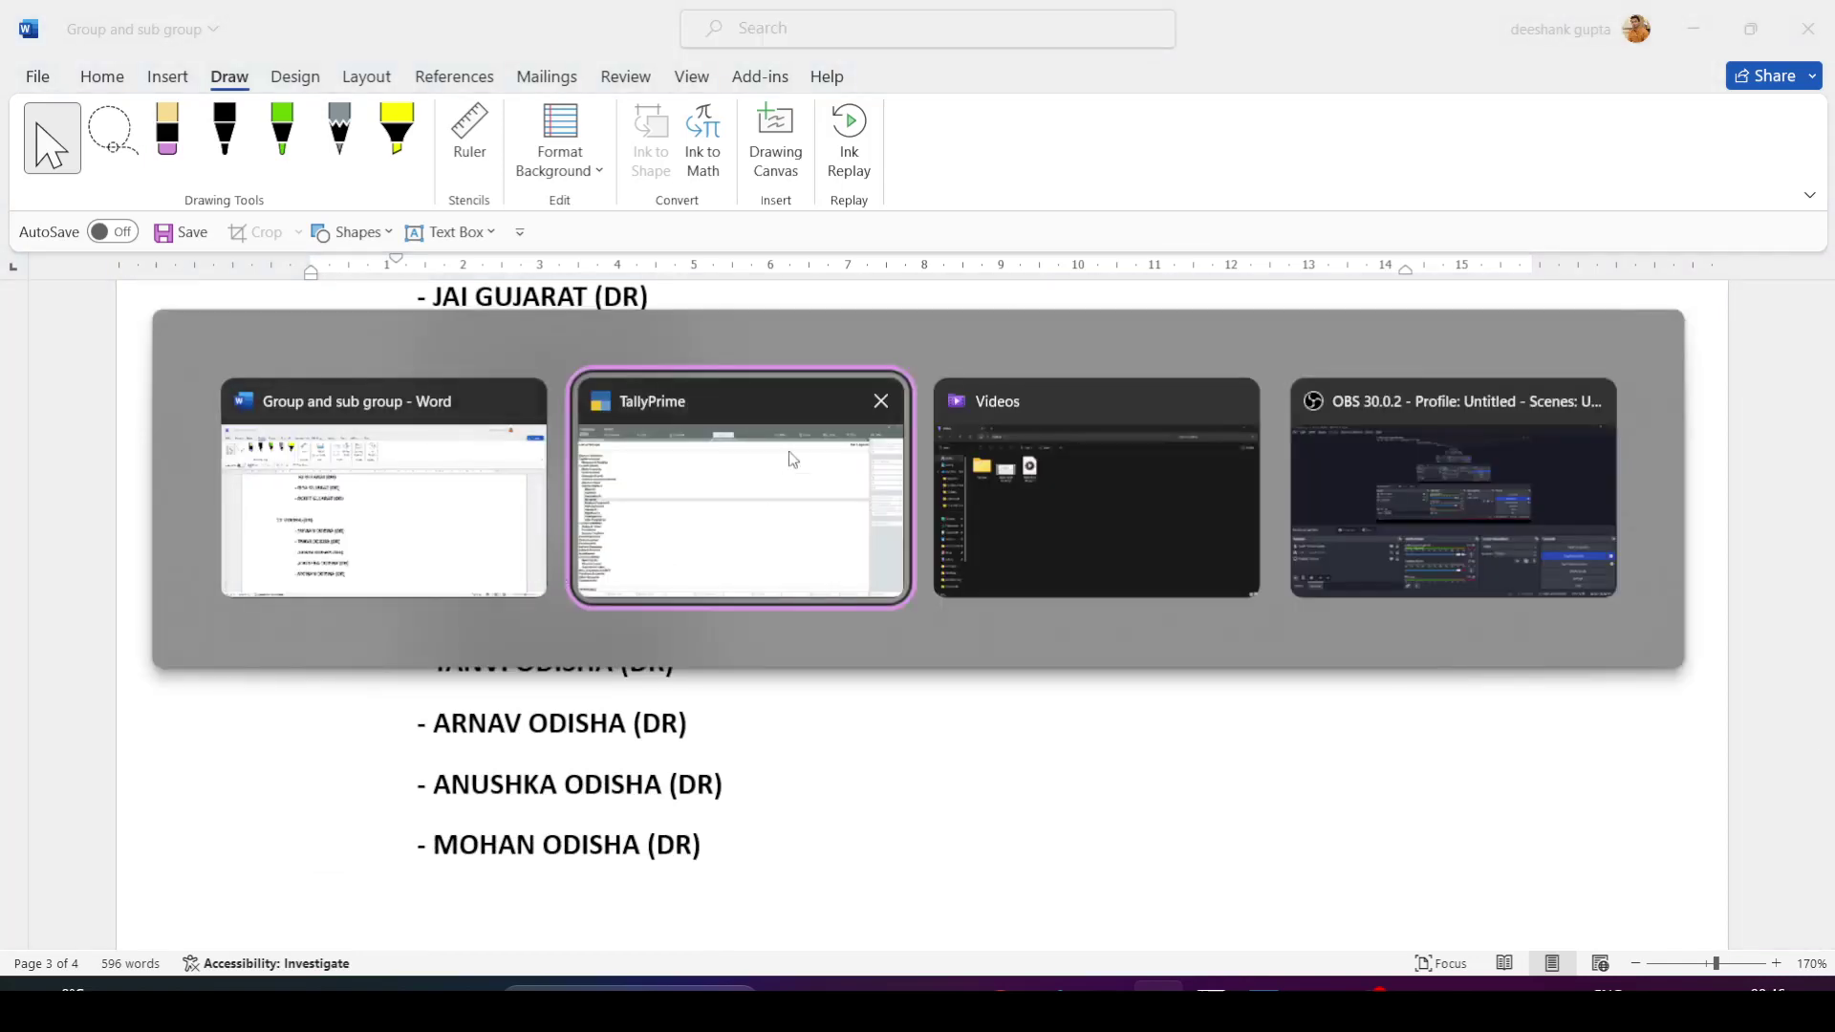
click(670, 513)
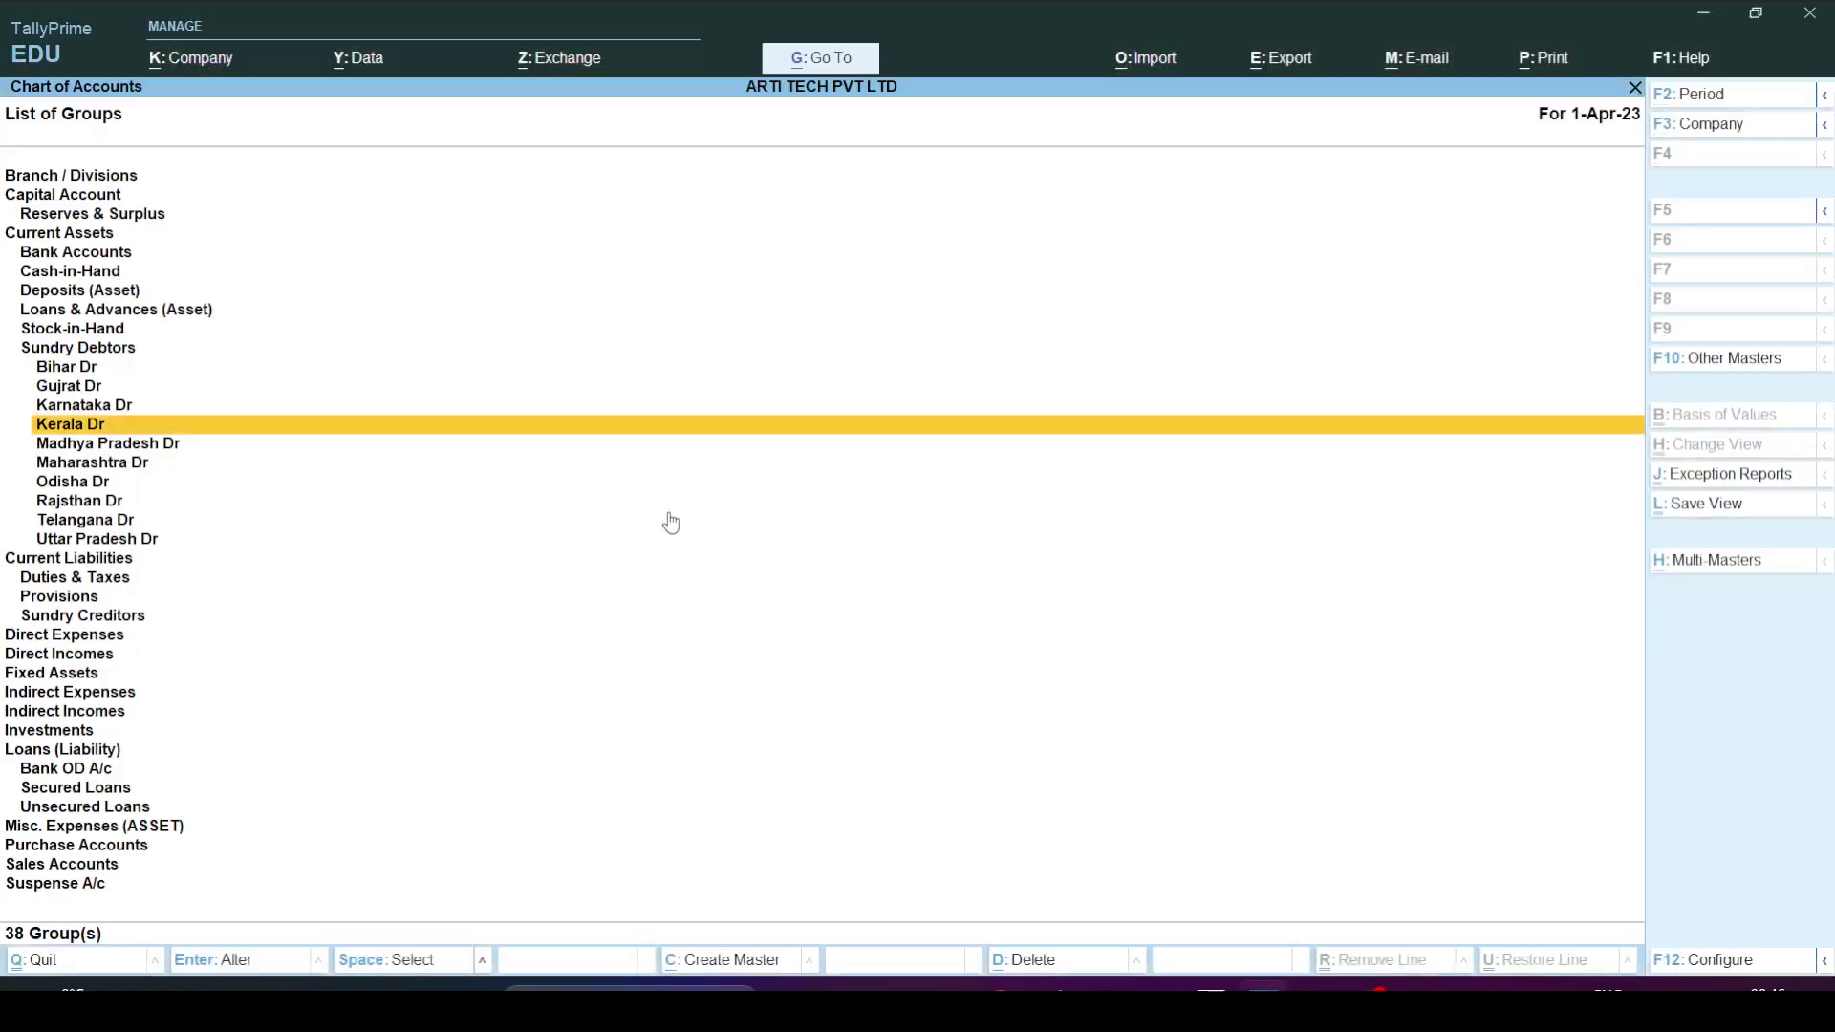
key(Escape)
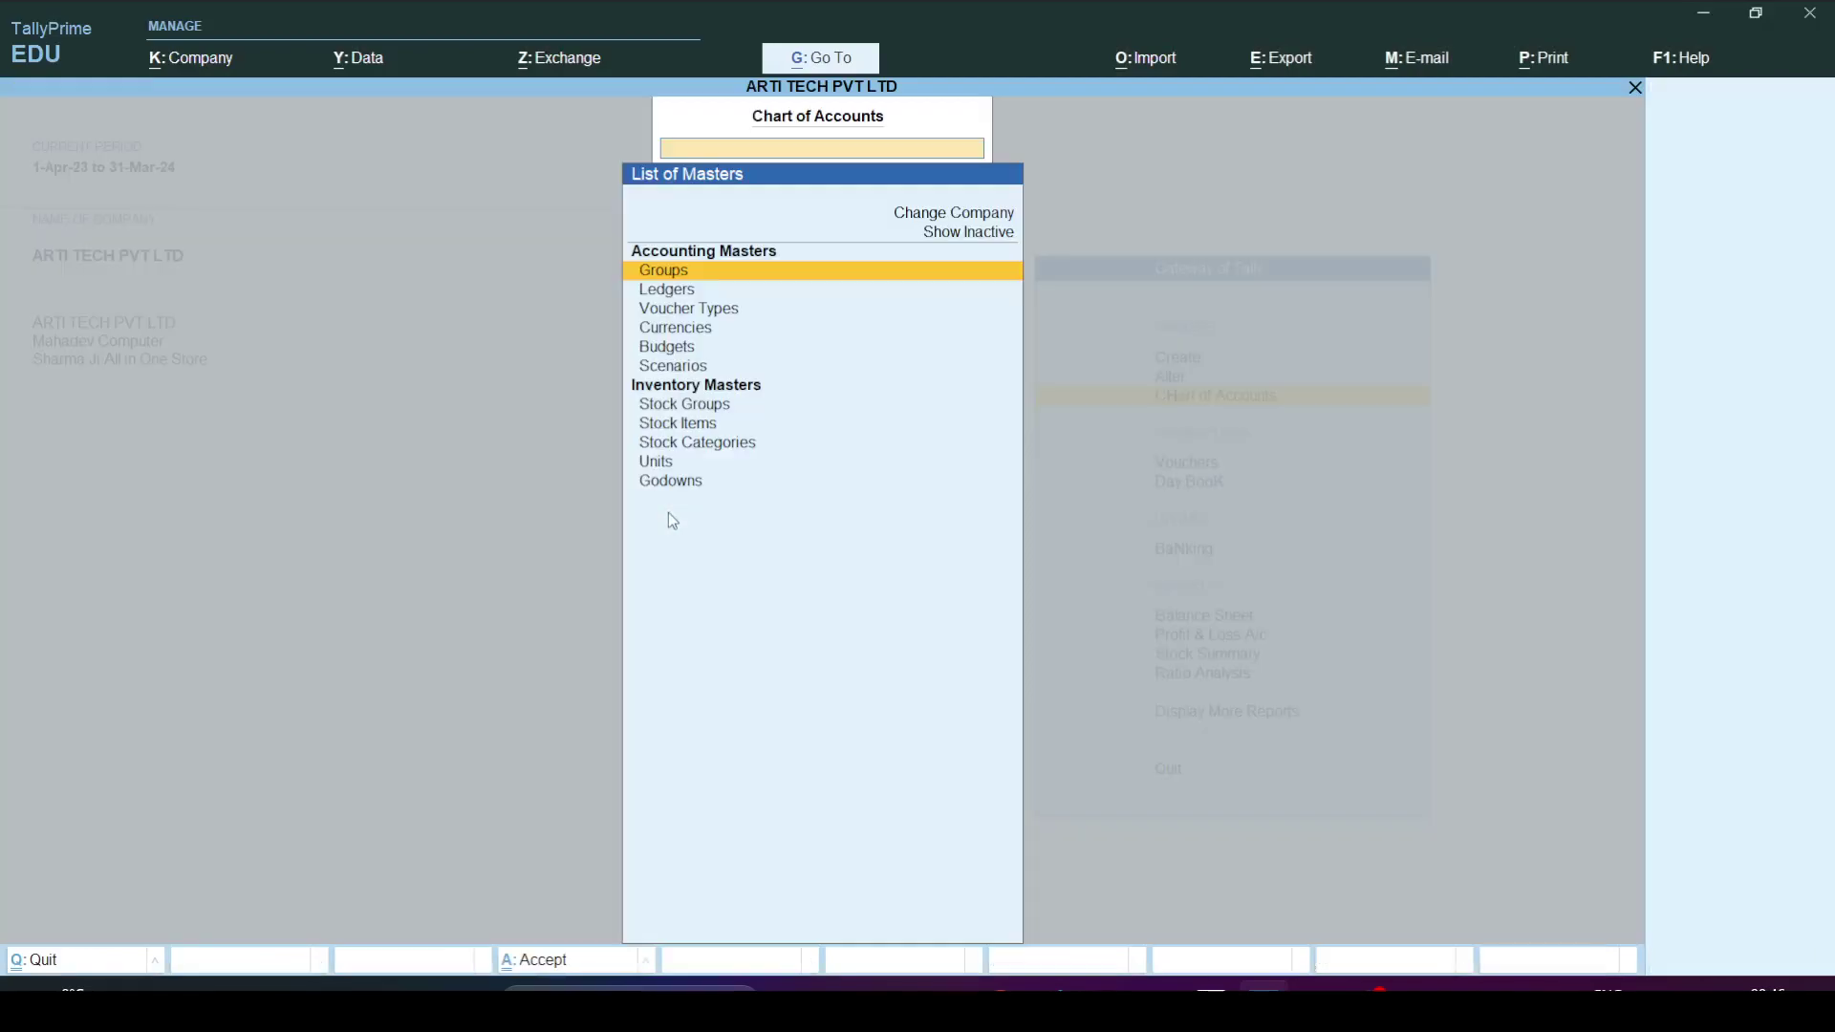
Switch to Word and read the planned outside and inside business expense sub-groups for indirect expenses.
key(alt+Tab)
scroll(669, 513, down, 5)
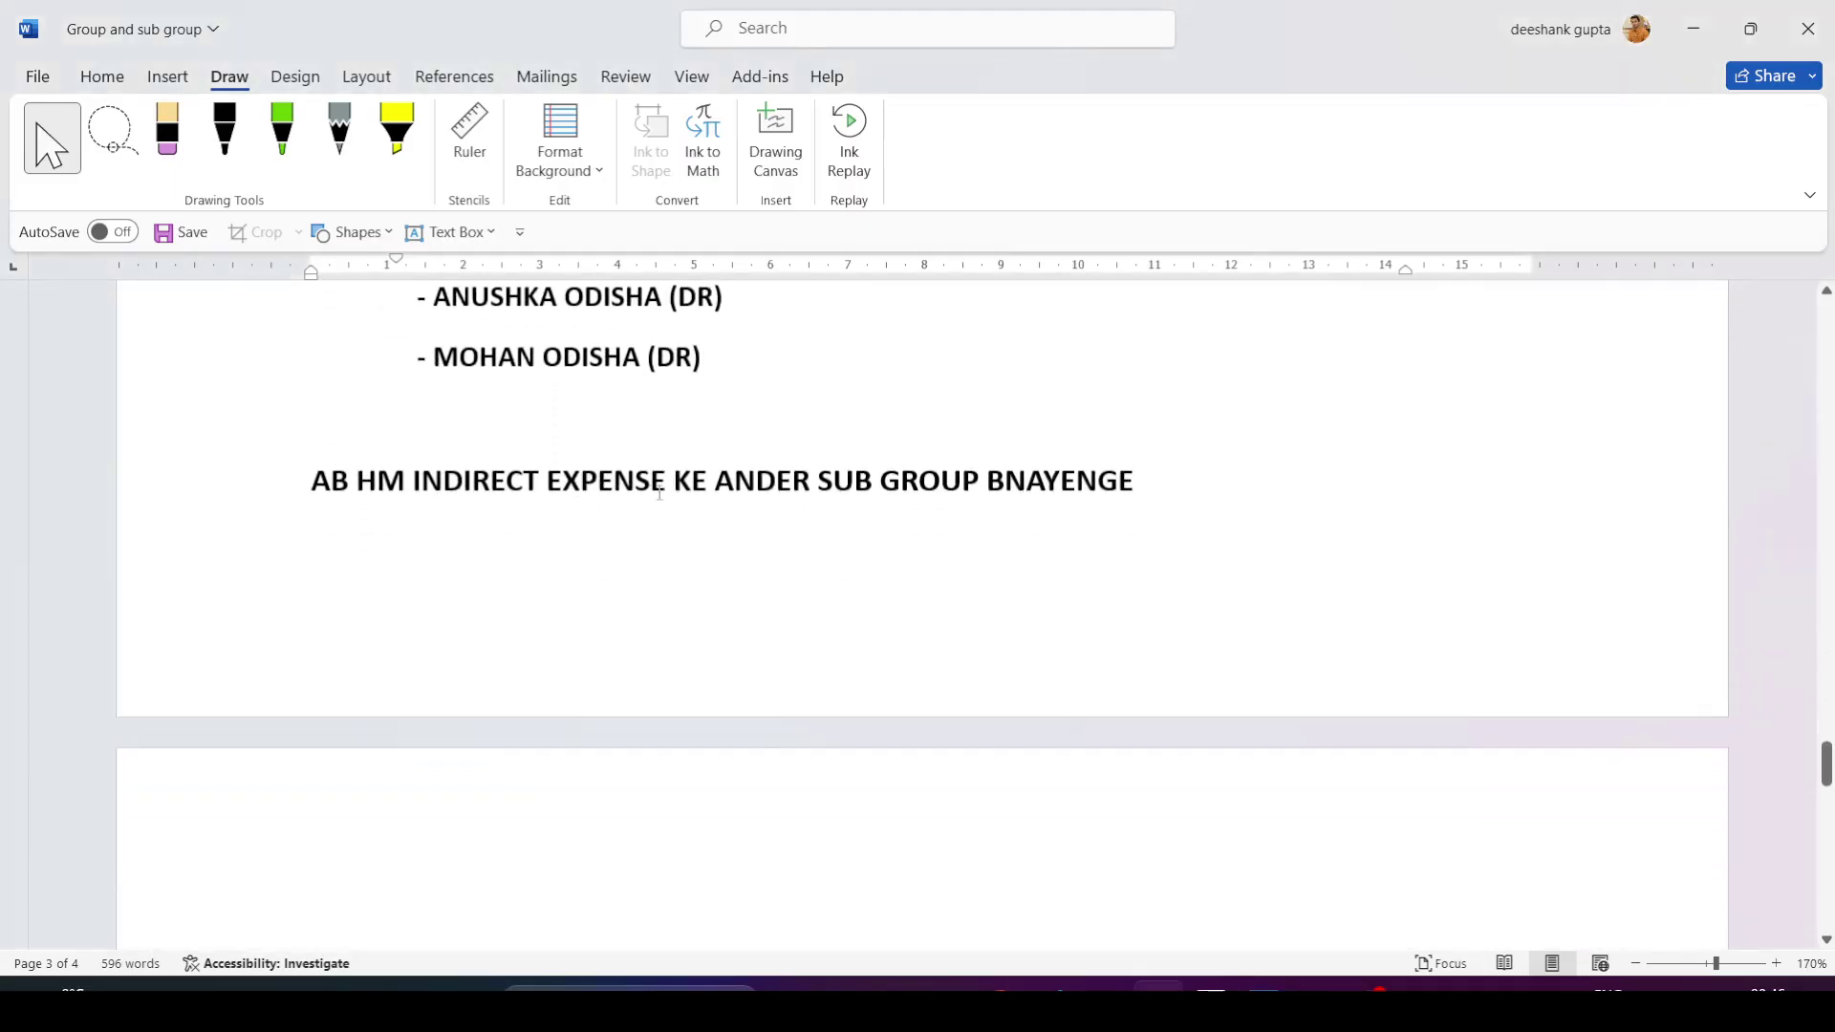
scroll(801, 503, down, 5)
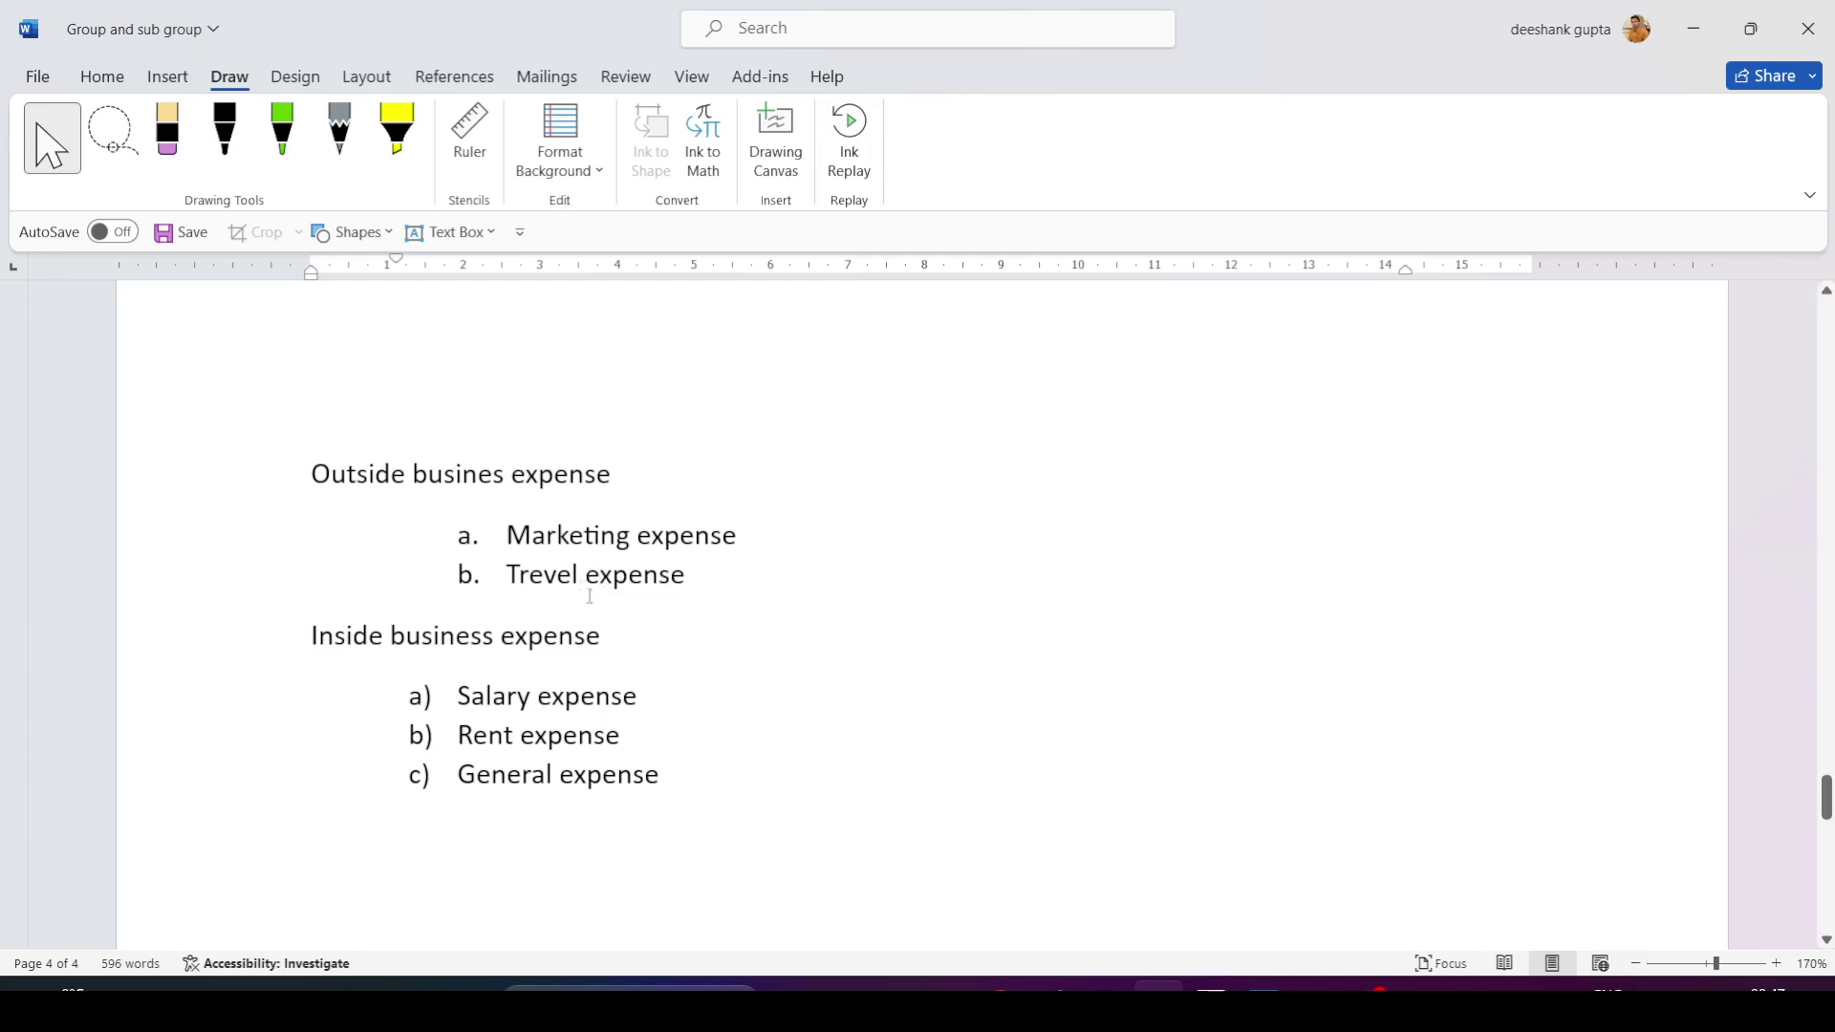
scroll(517, 585, up, 2)
scroll(517, 585, down, 2)
Switch to TallyPrime, leave the Chart of Accounts and start creating a new group.
key(alt+Tab)
click(778, 507)
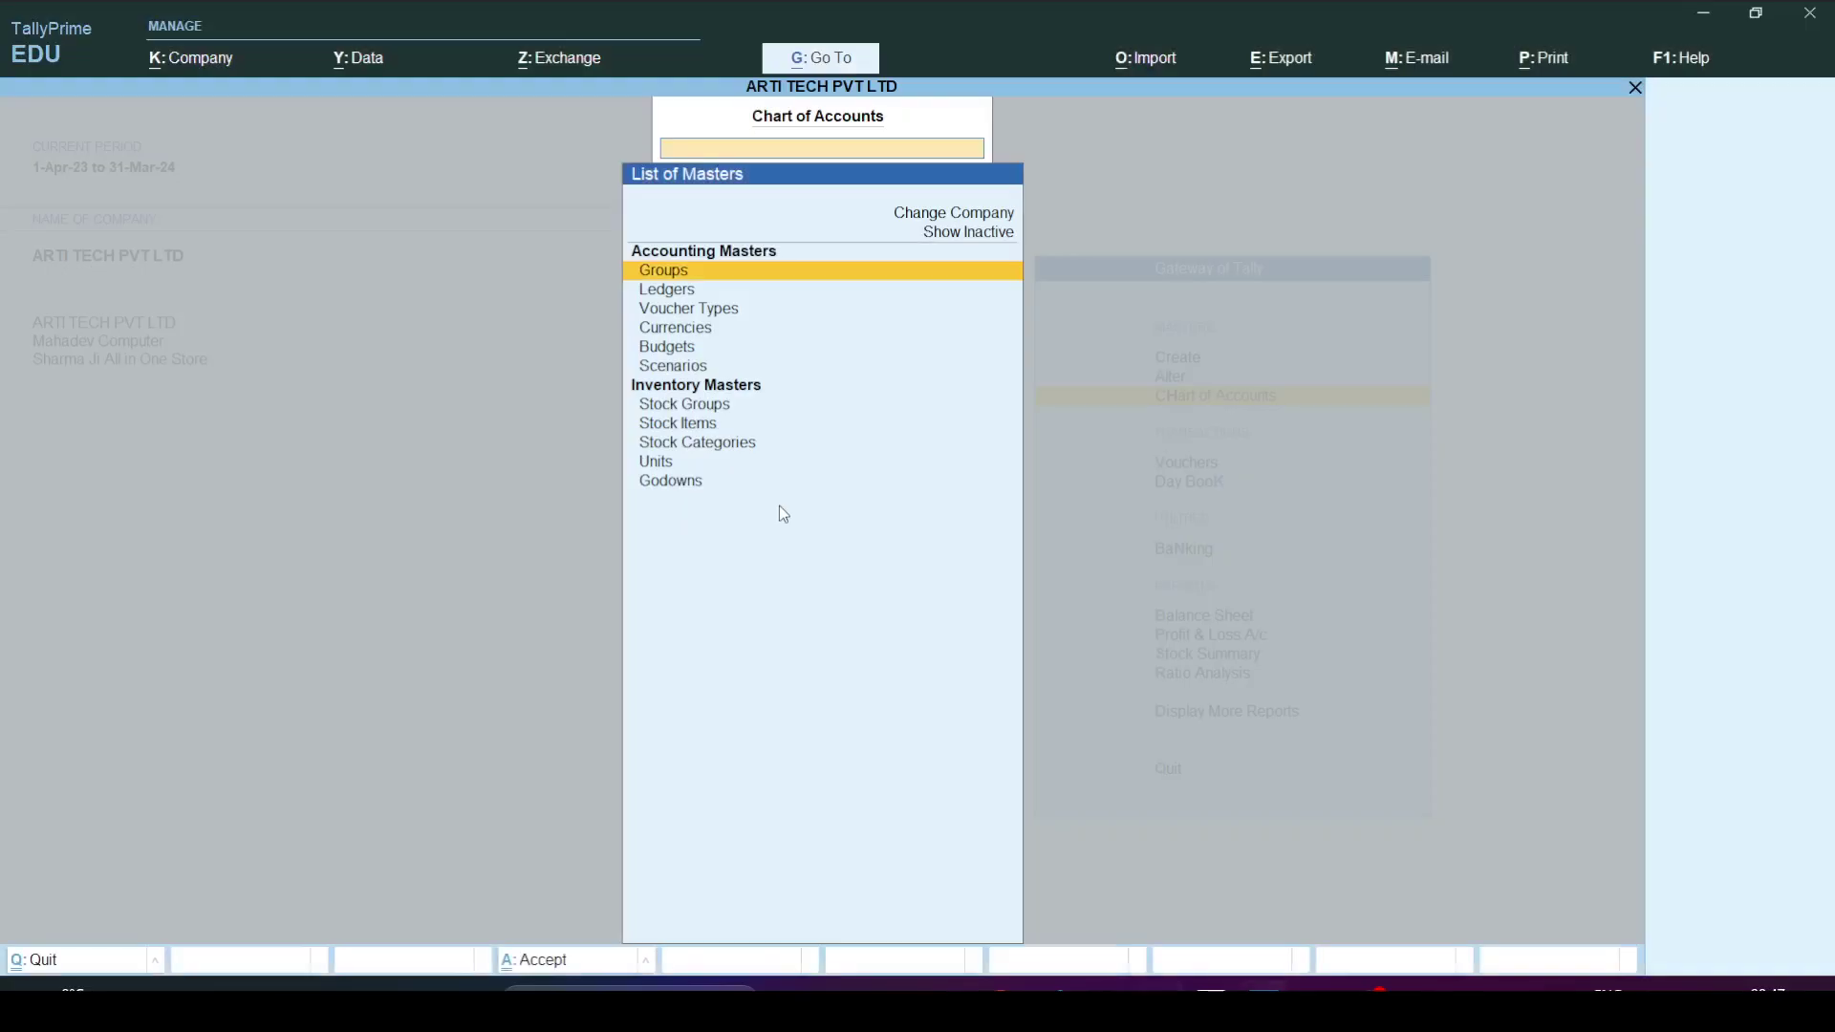
key(Escape)
key(Escape)
key(Escape)
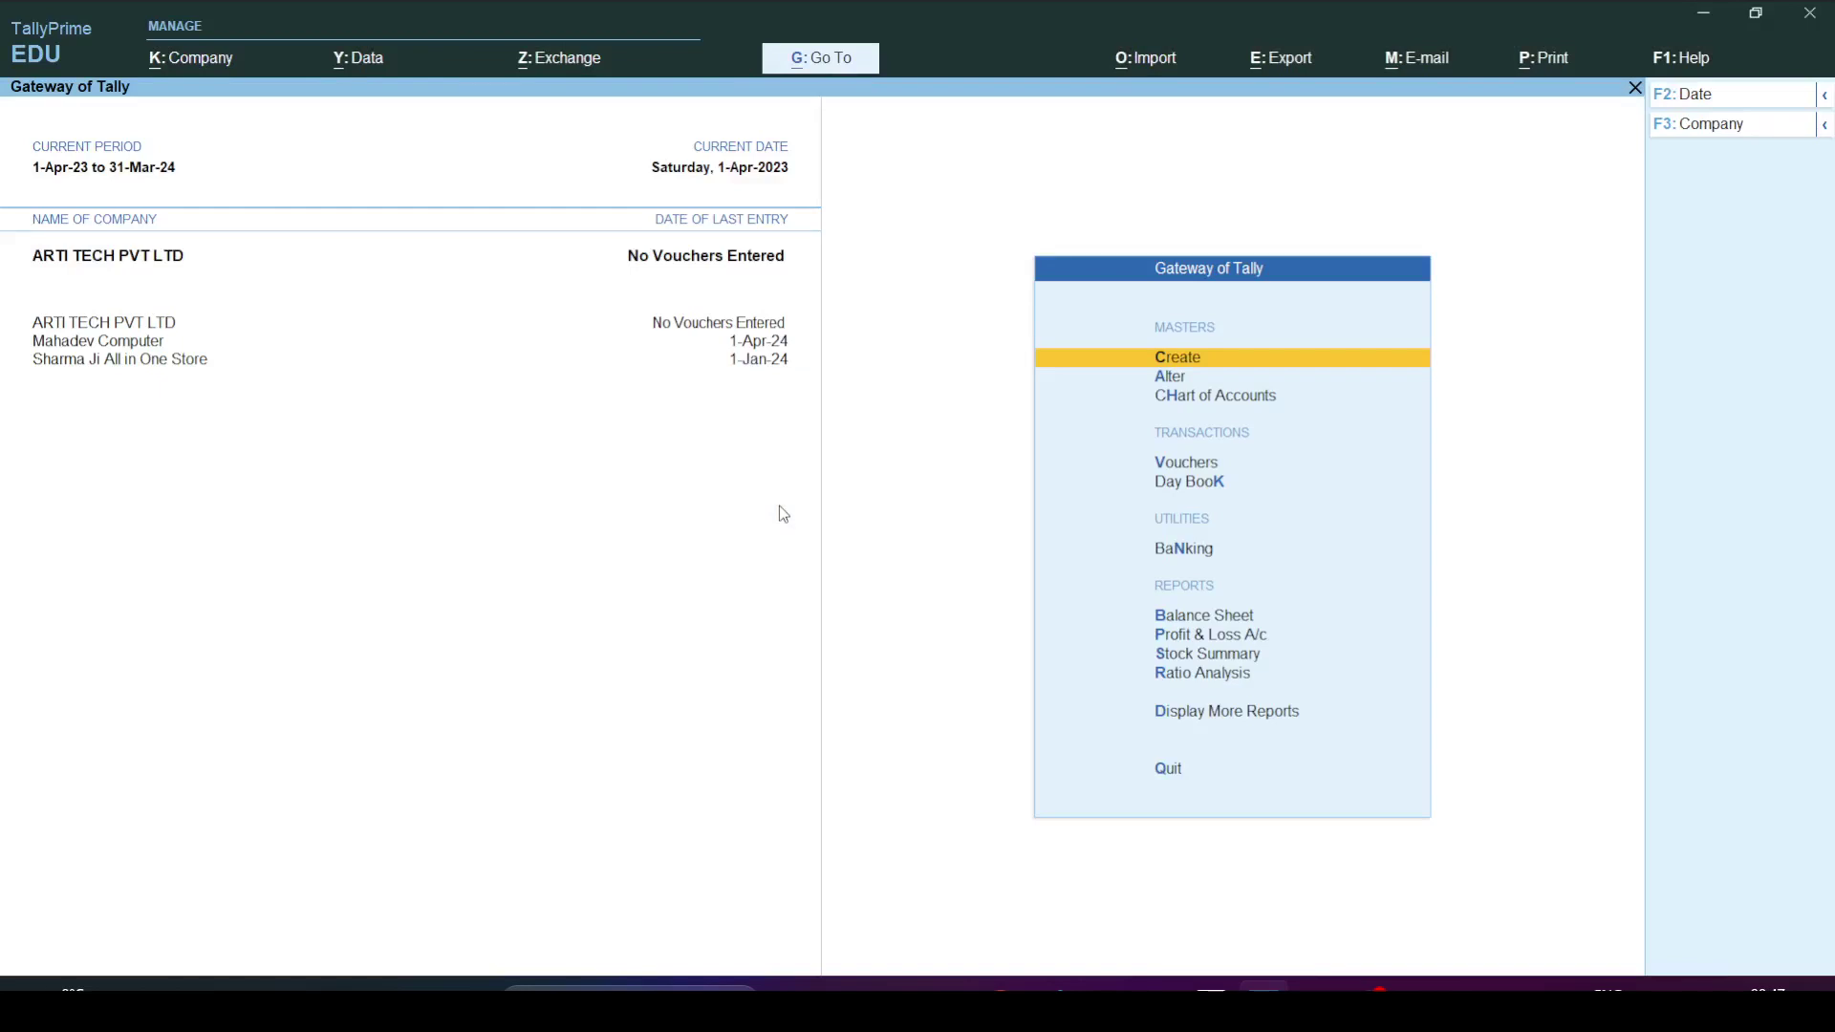
key(Return)
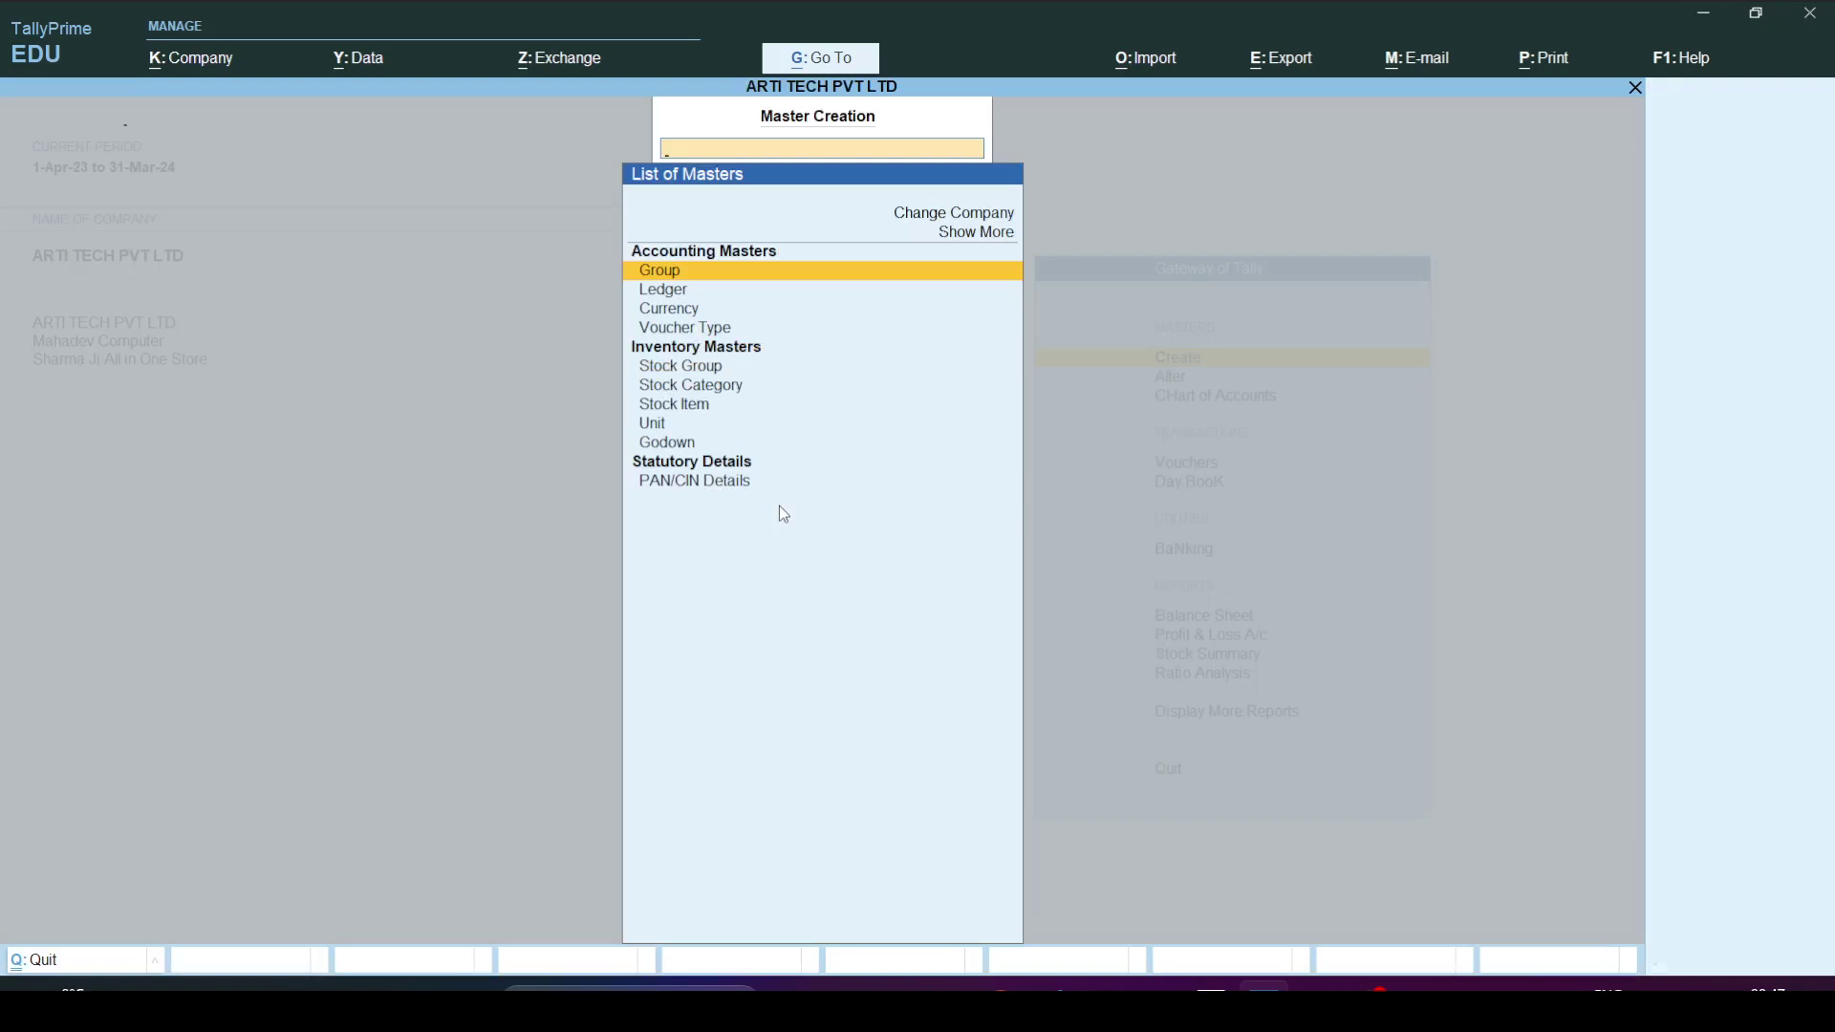
key(Return)
Create the group "Outside Business Expense" under Indirect Expenses and save it.
text(Ou)
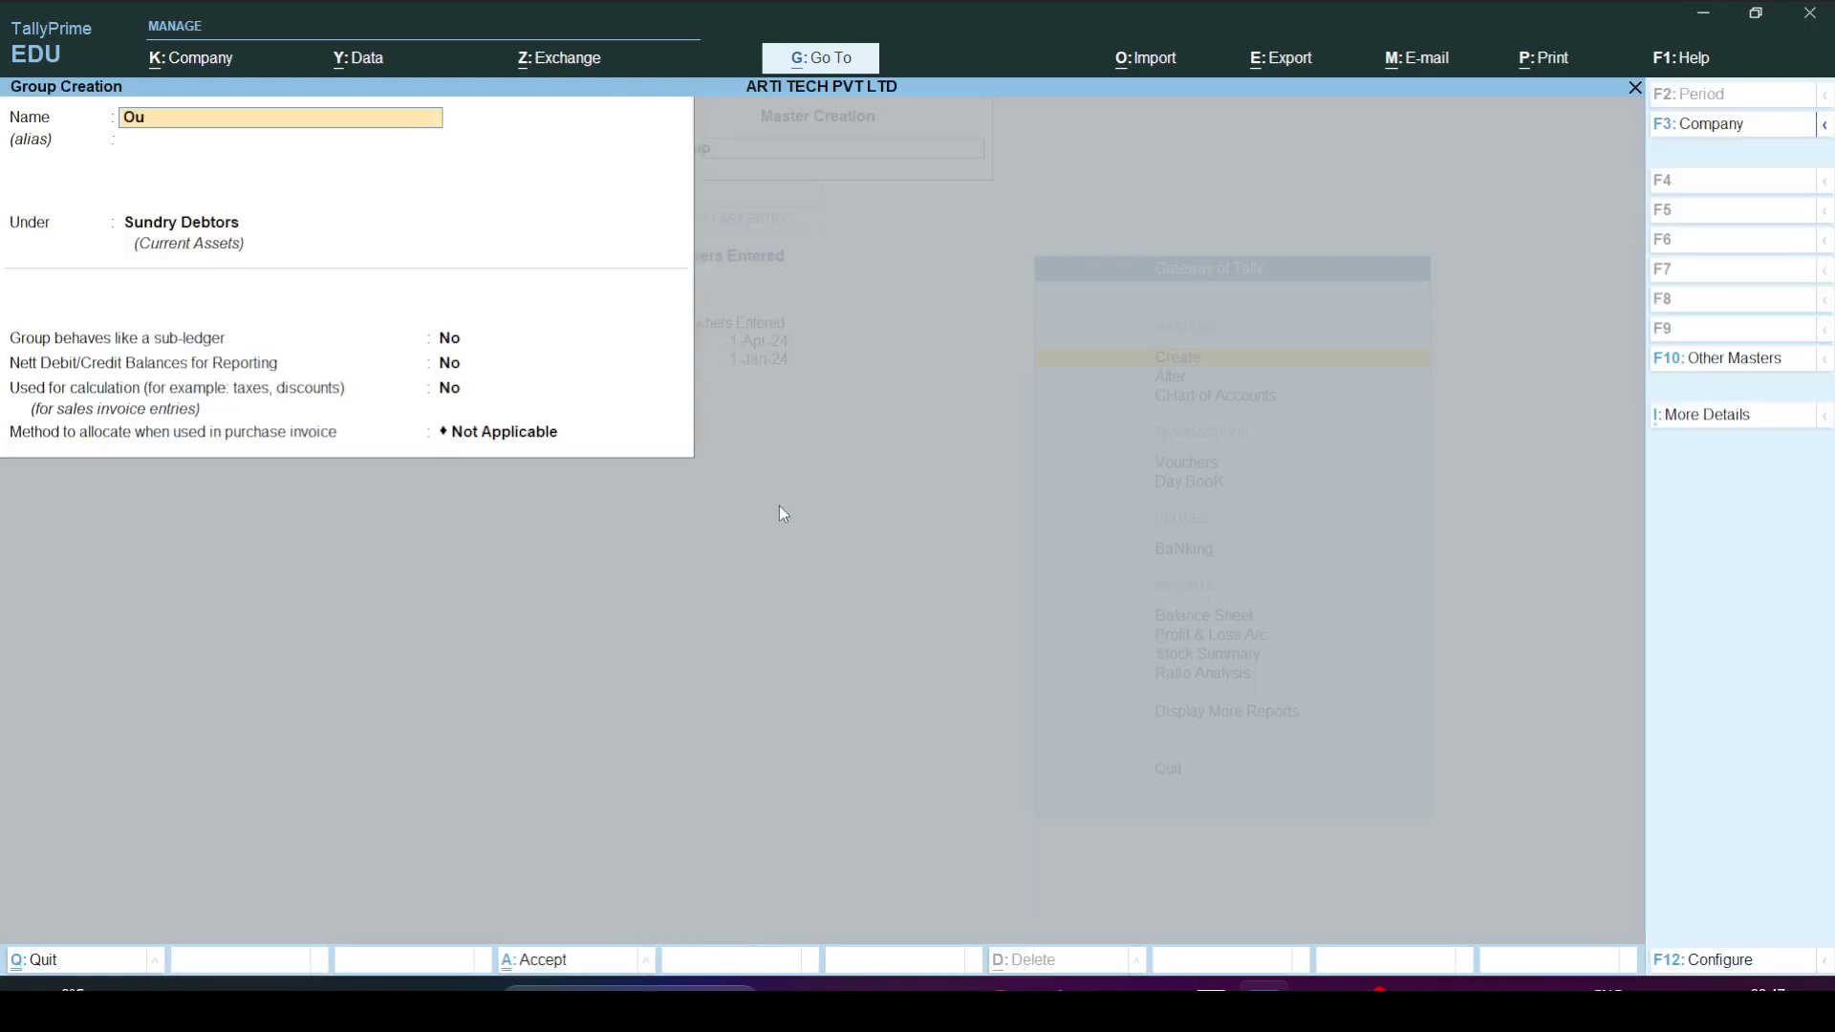
text(tside Business Expense)
key(Return)
key(Return)
text(Indi)
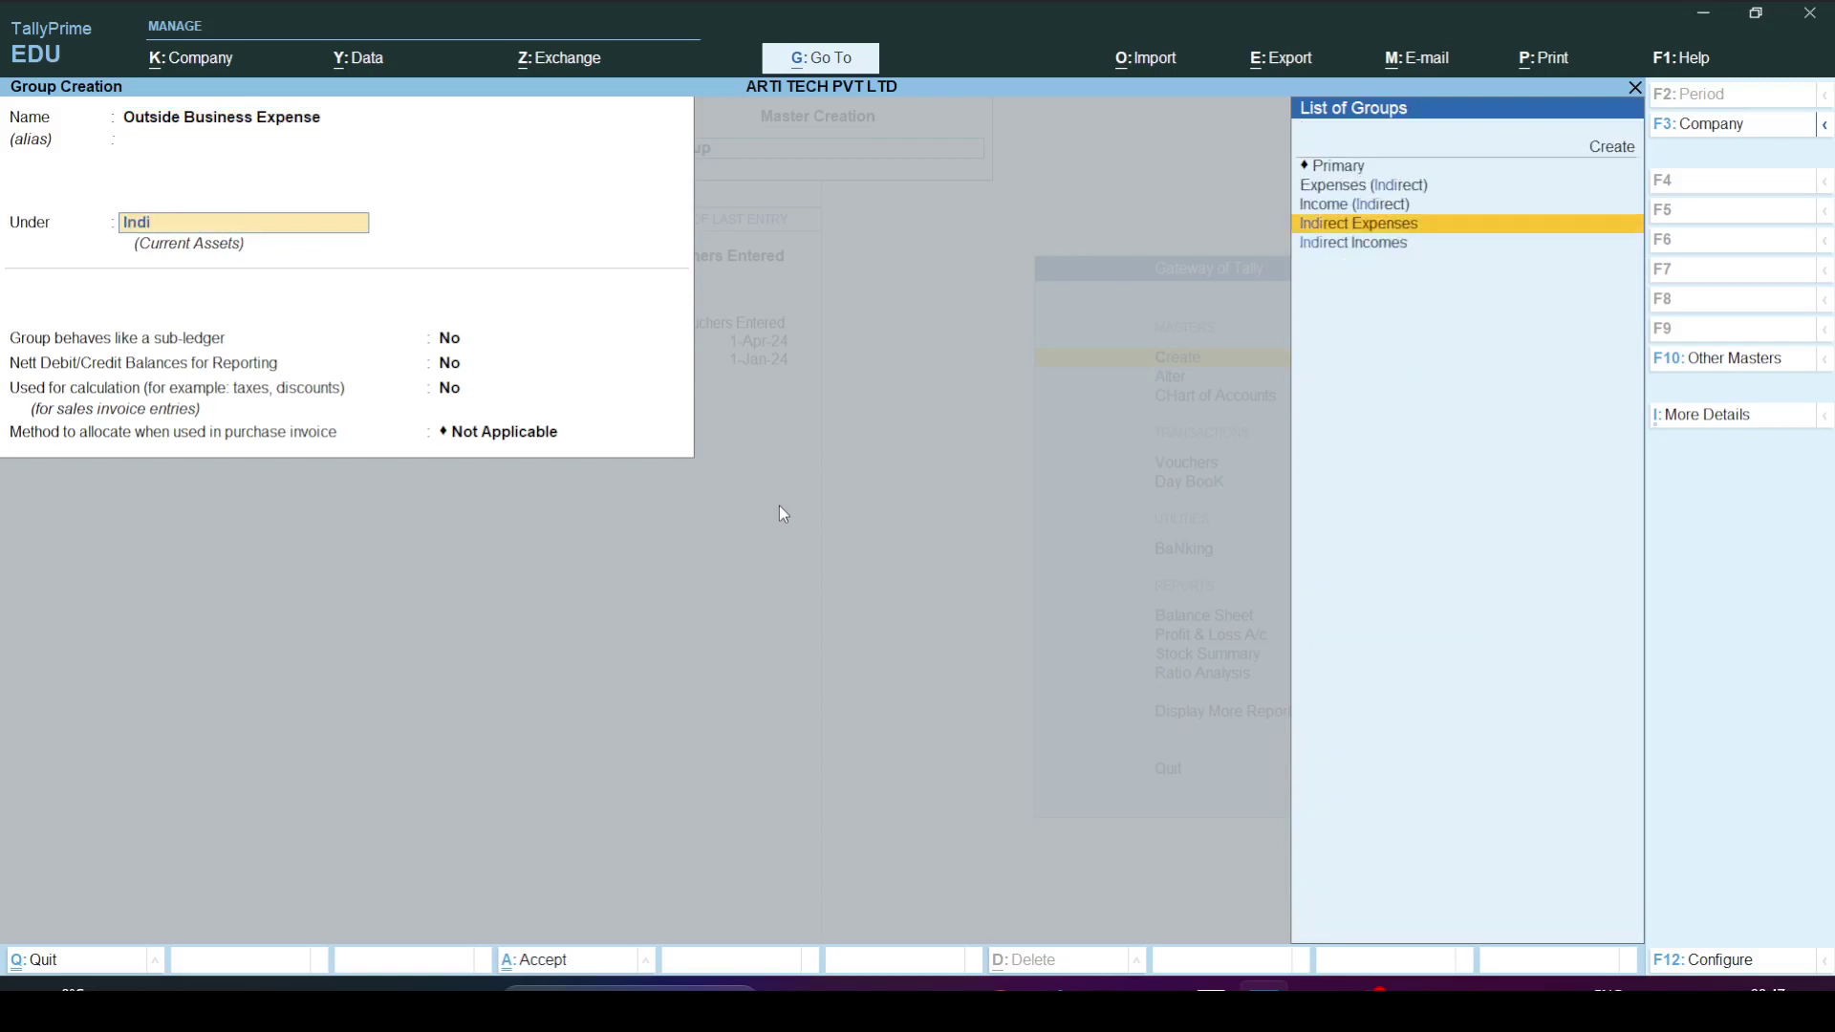
key(Down)
key(Up)
key(Return)
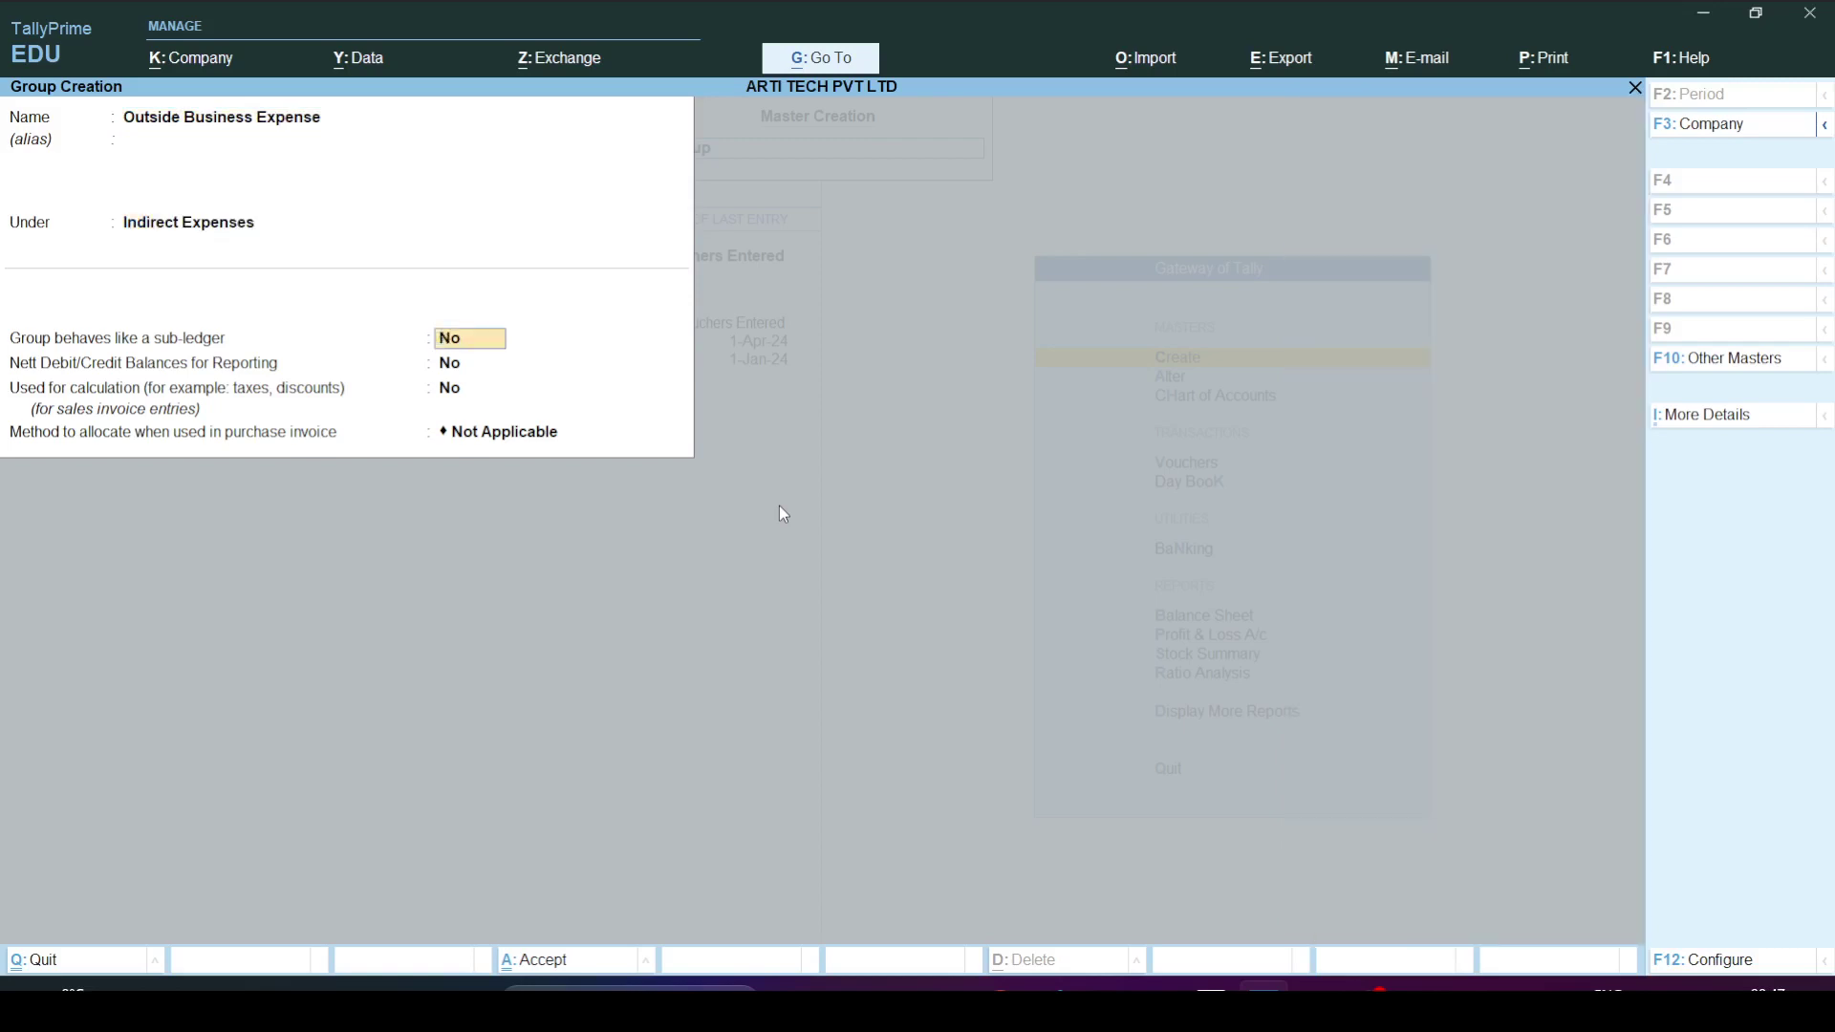
key(ctrl)
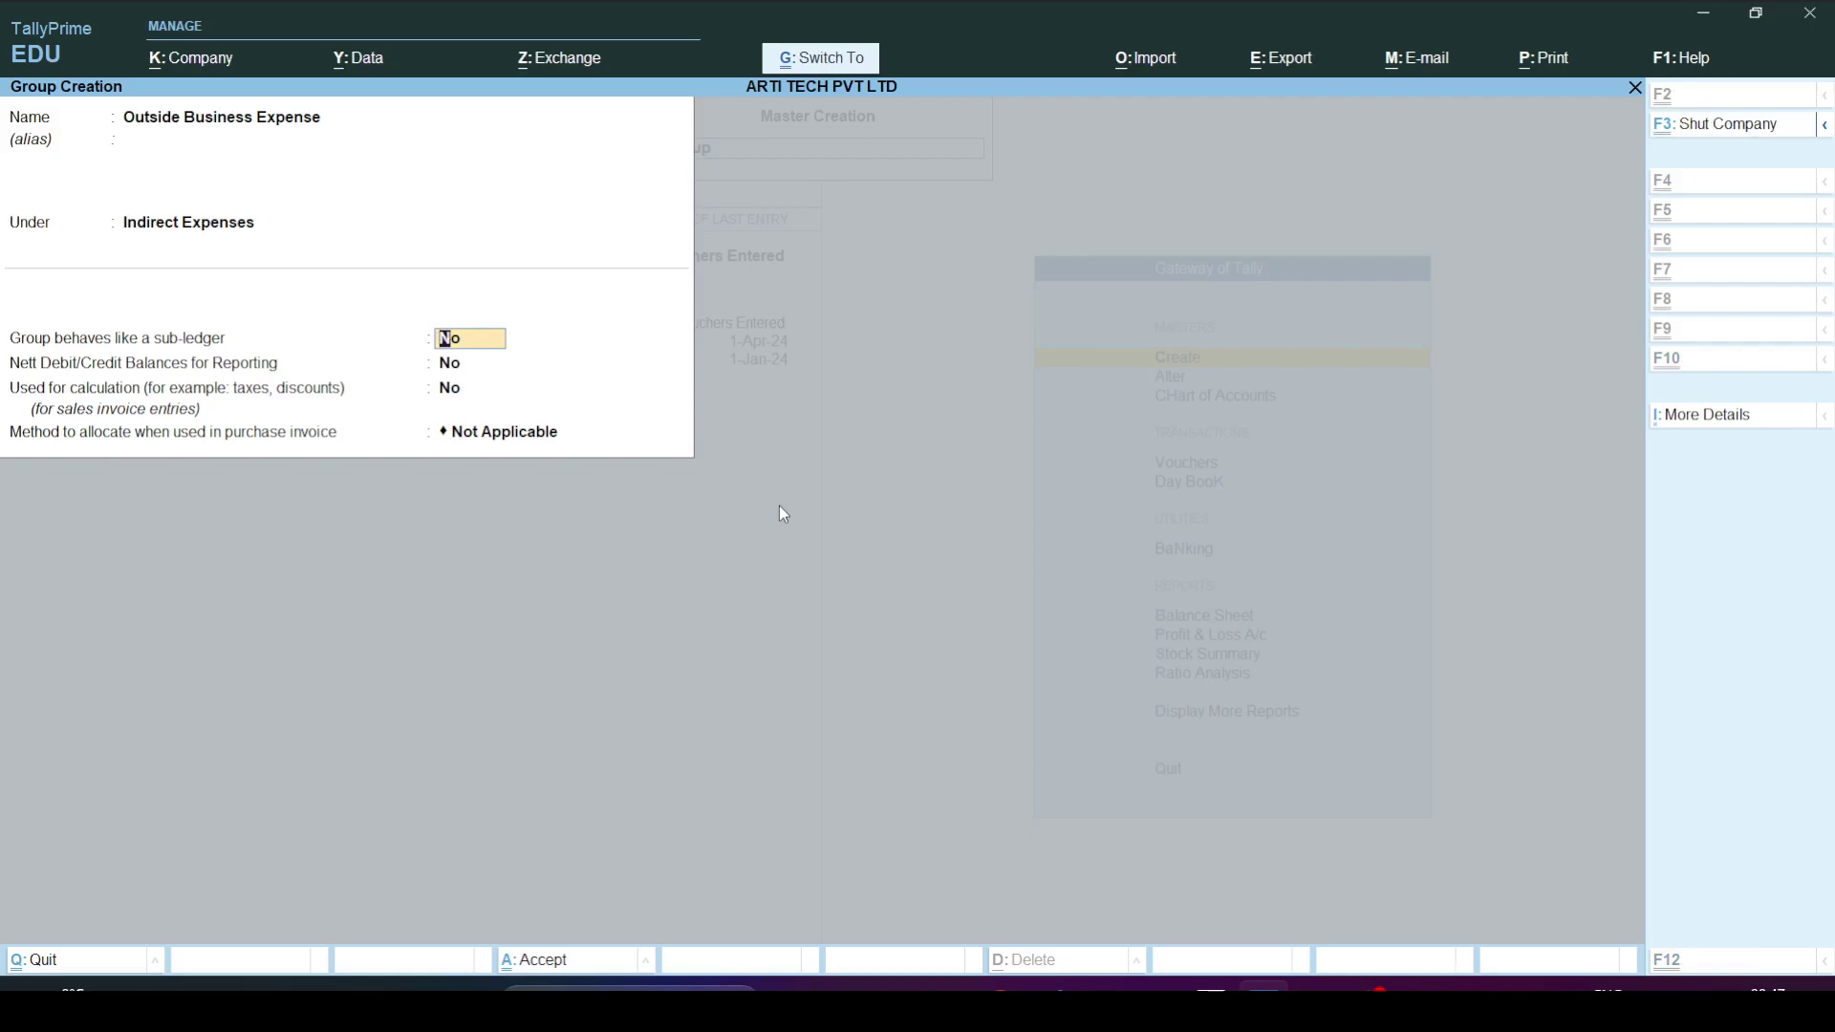
key(ctrl+a)
Check the next sub-group in the Word document and name the new TallyPrime group "Inside Business Expense".
key(alt+Tab)
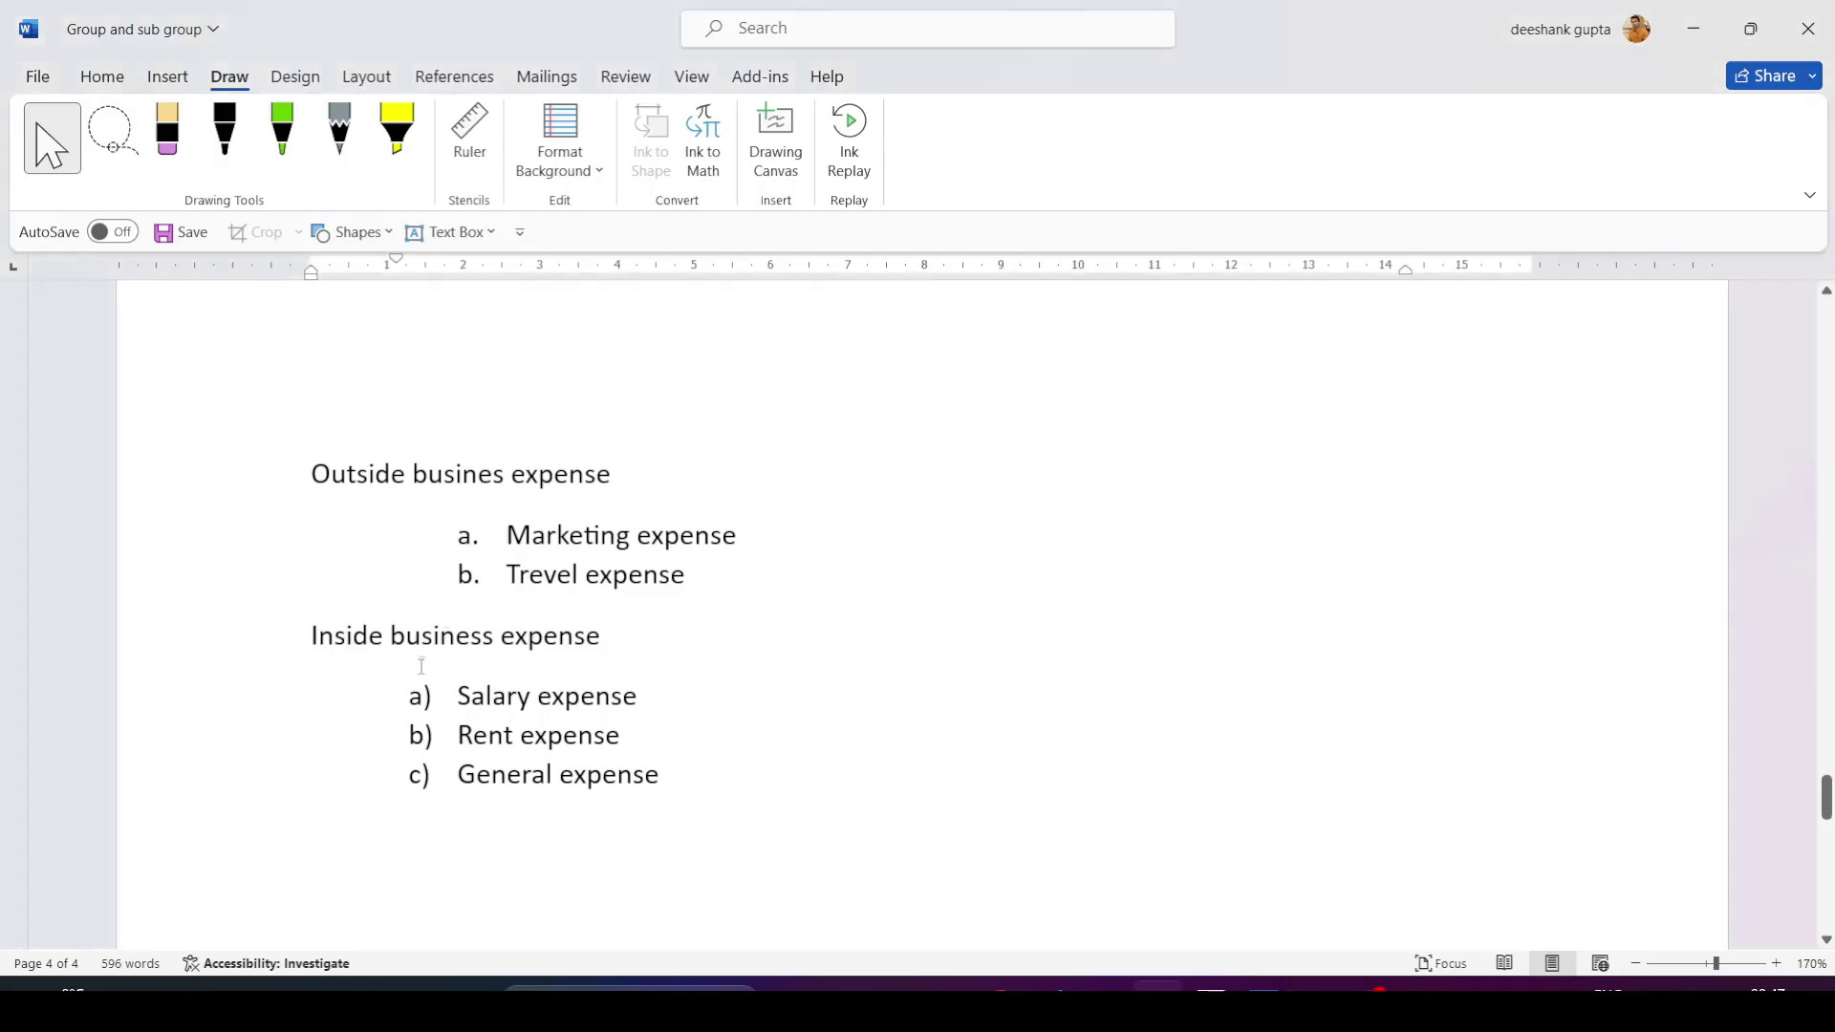
key(alt+Tab)
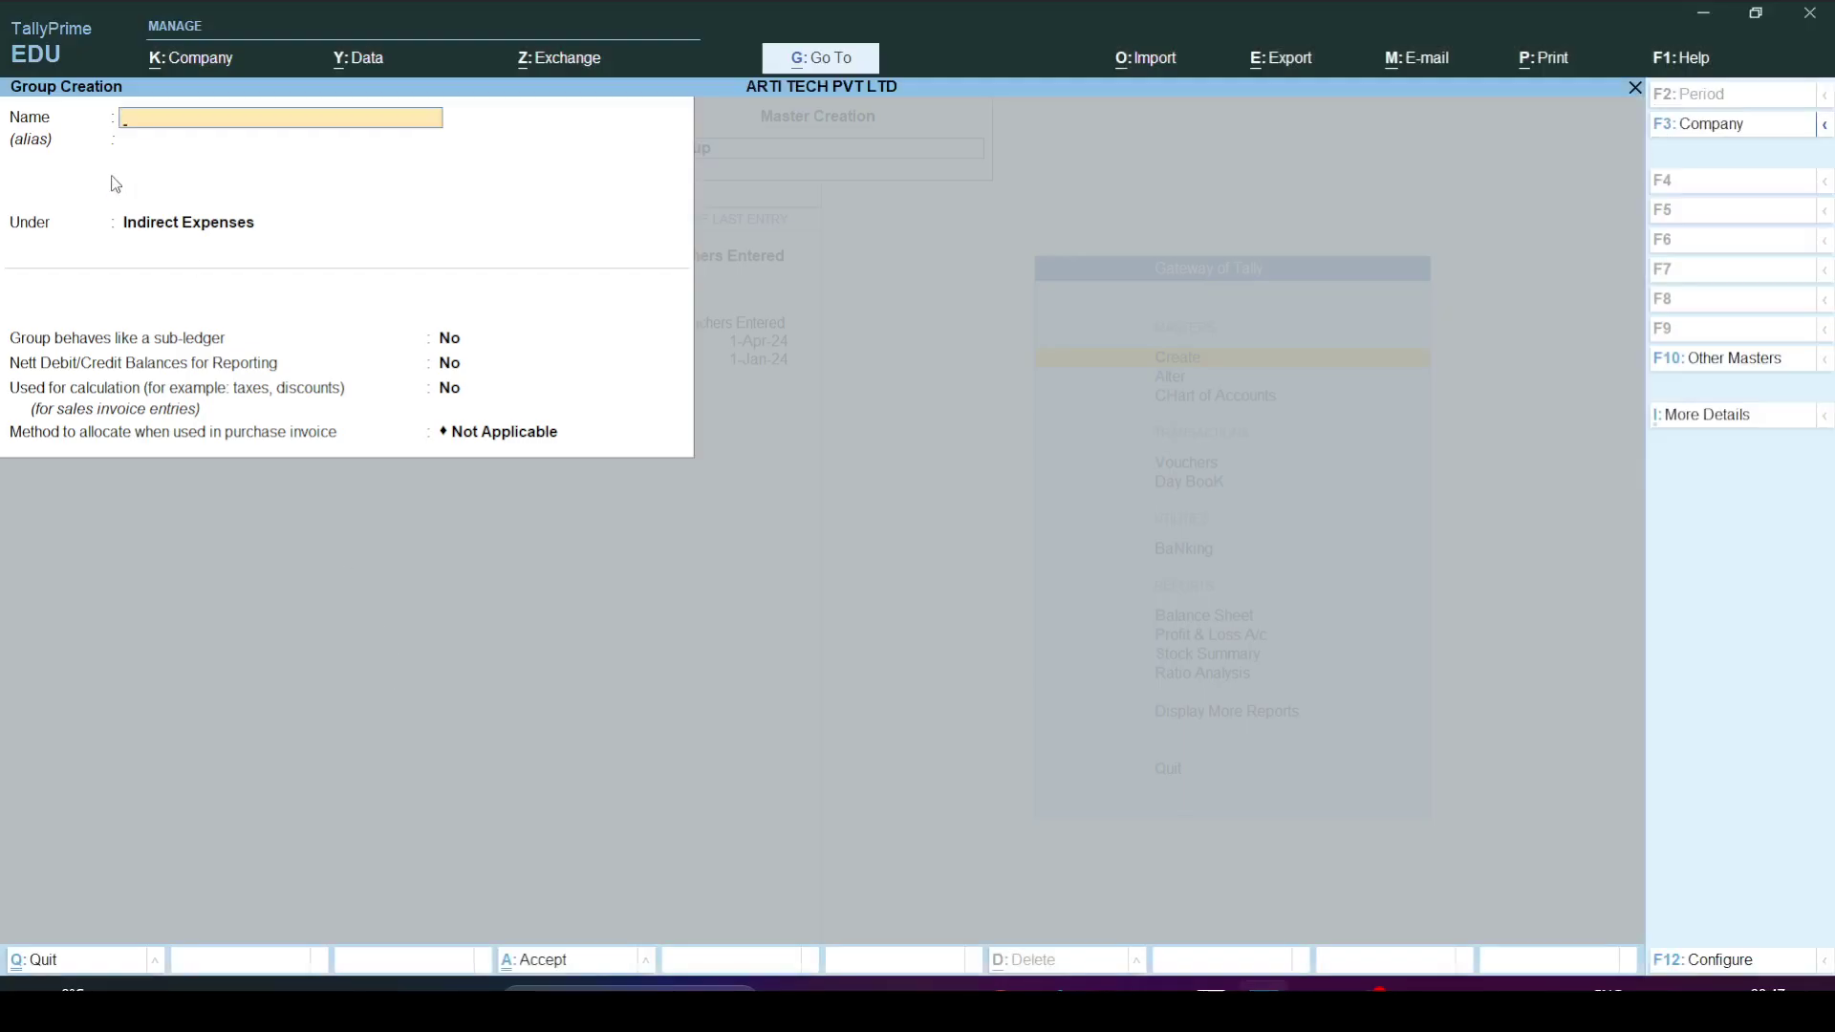
text(Inside Business expense)
key(Return)
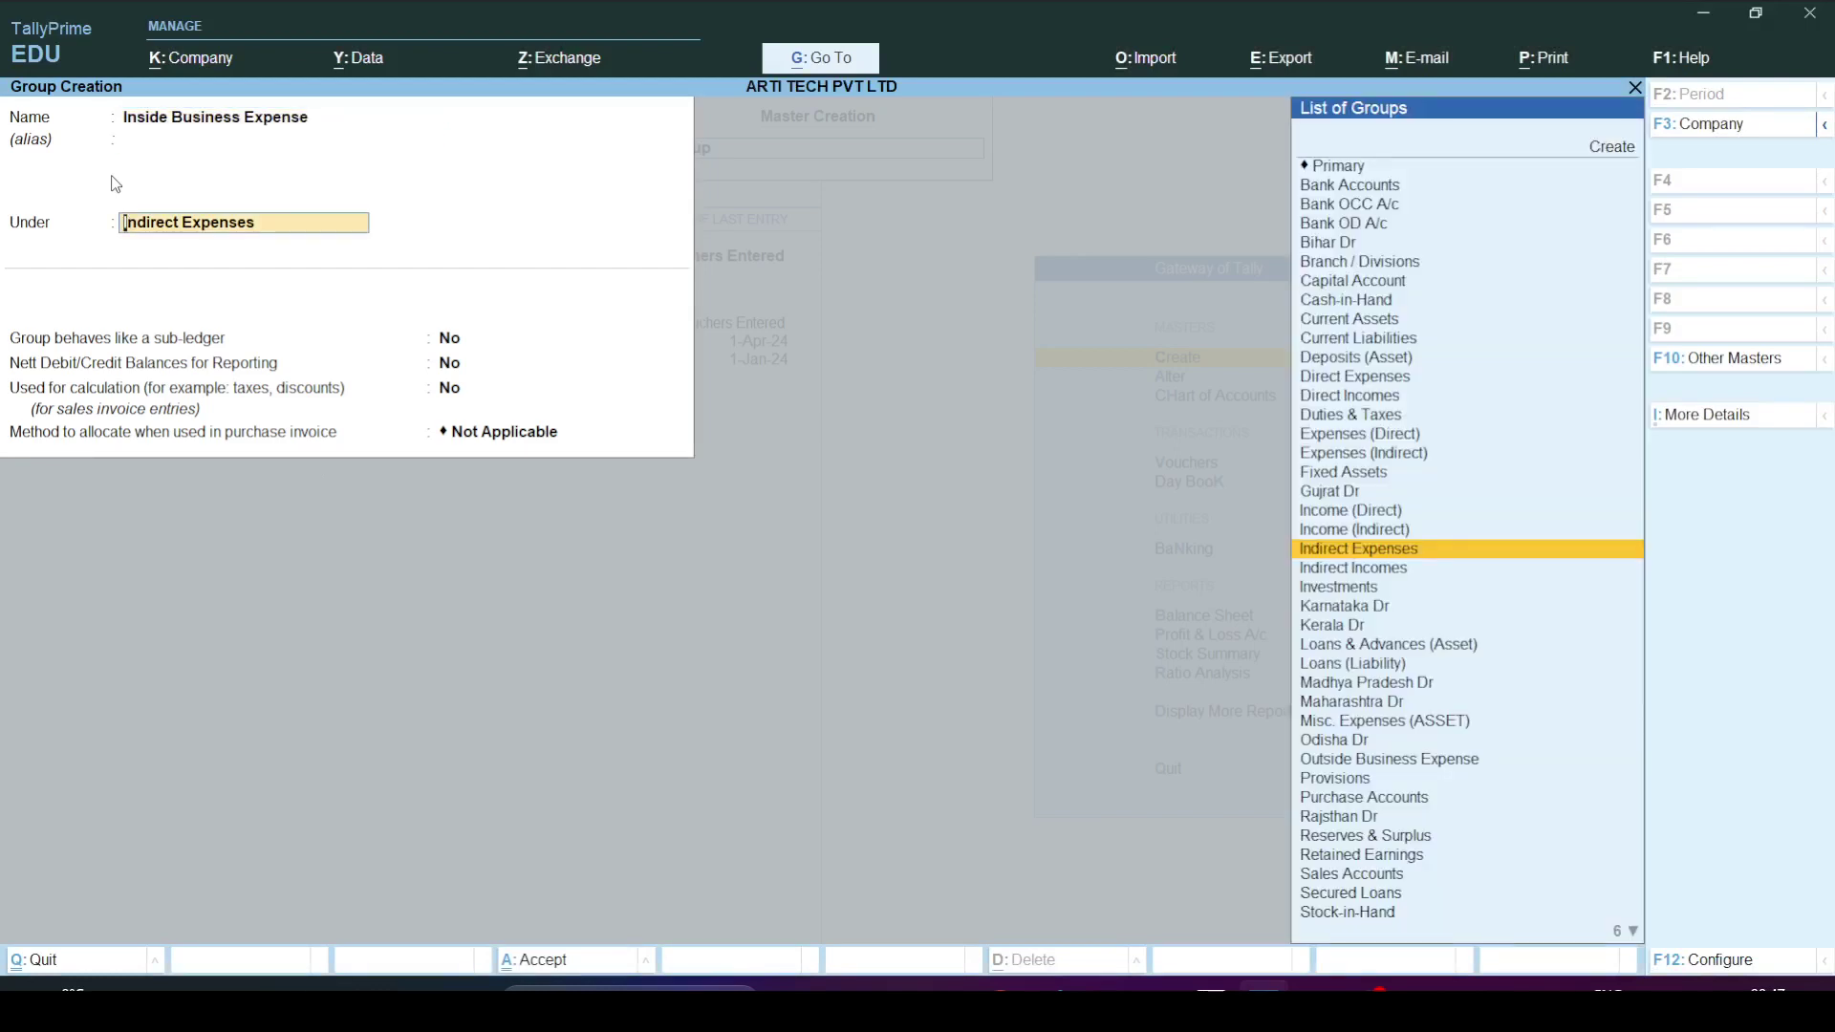
text(Dire)
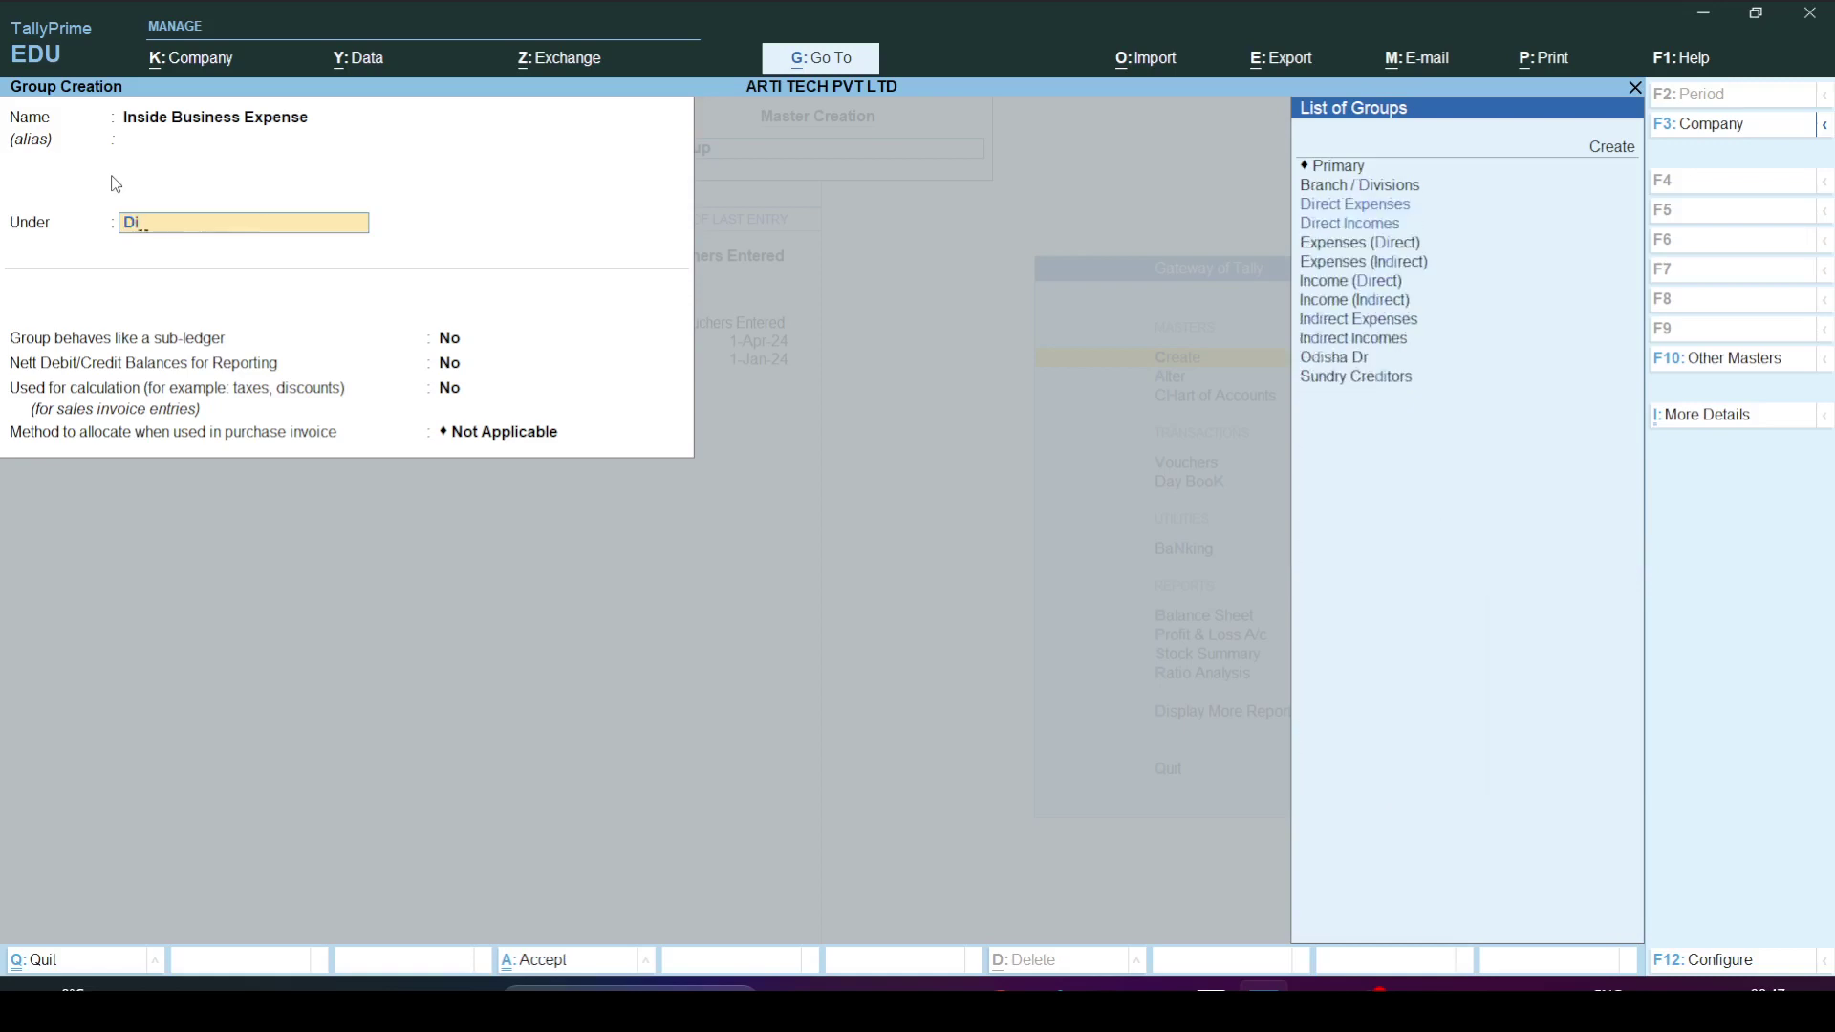
key(BackSpace)
key(BackSpace)
key(BackSpace)
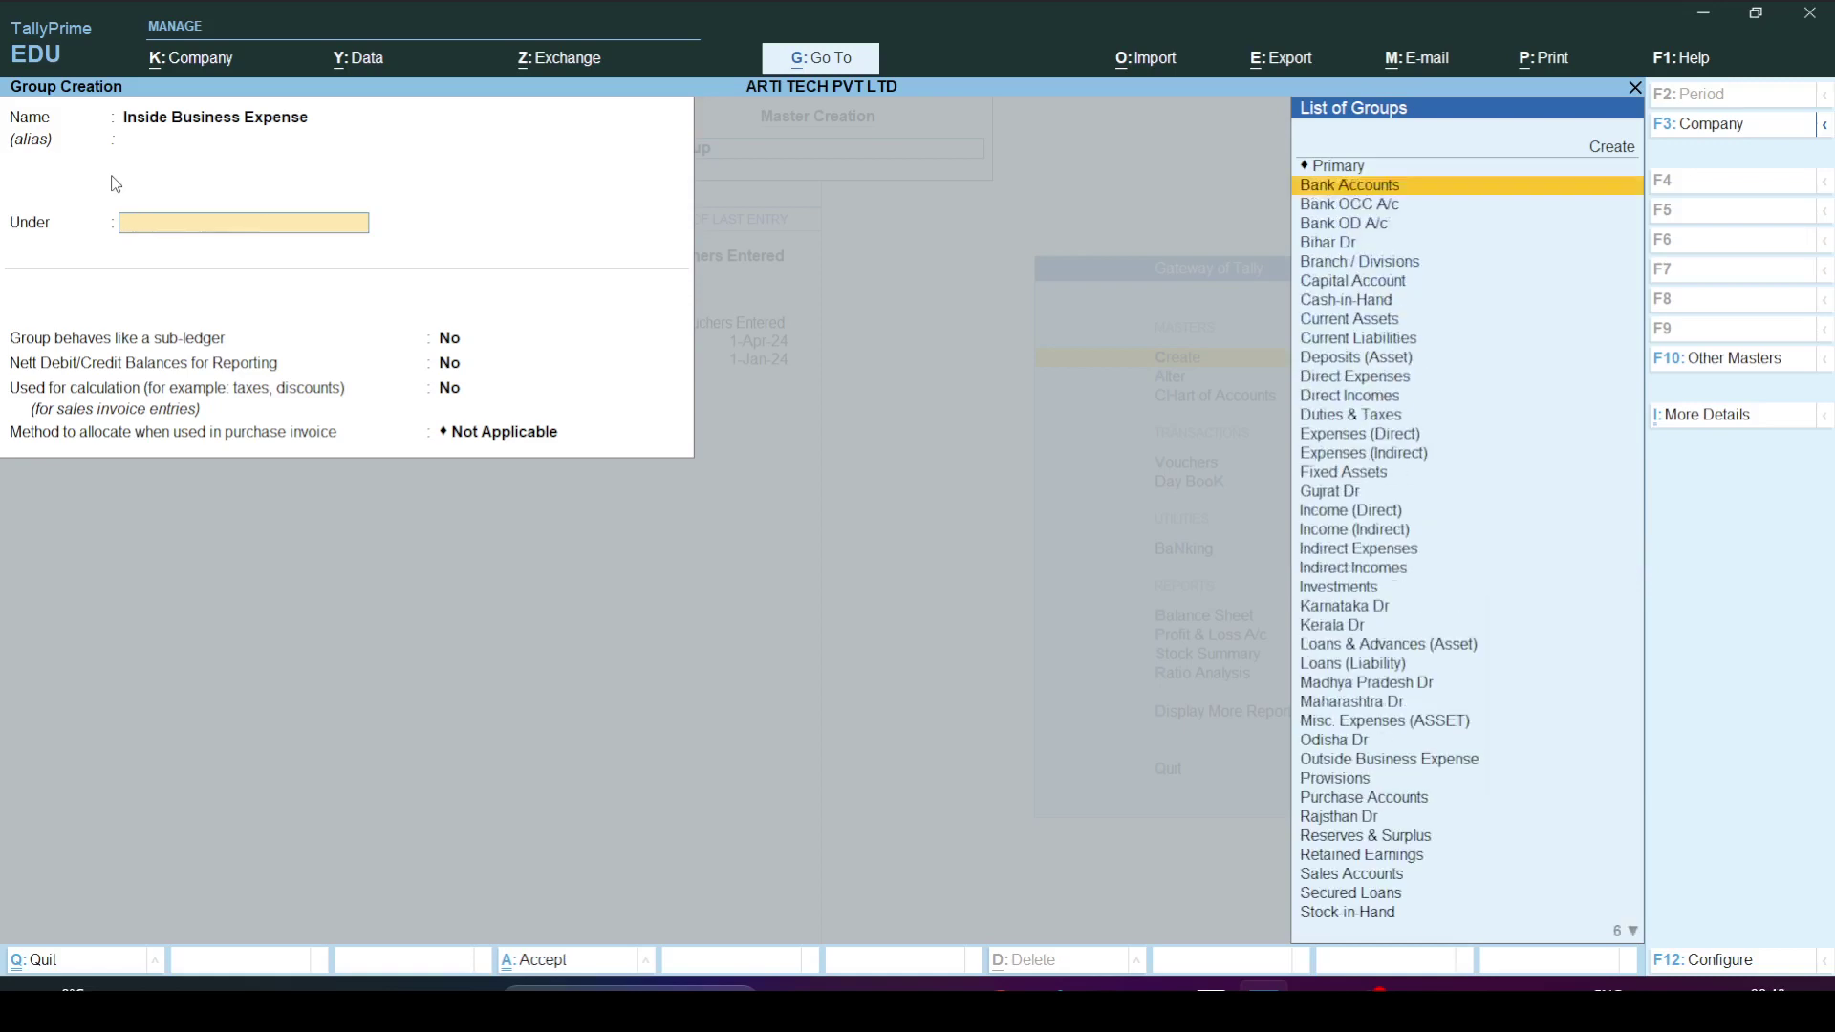
Place the Inside Business Expense group under Indirect Expenses and save it.
text(Indir)
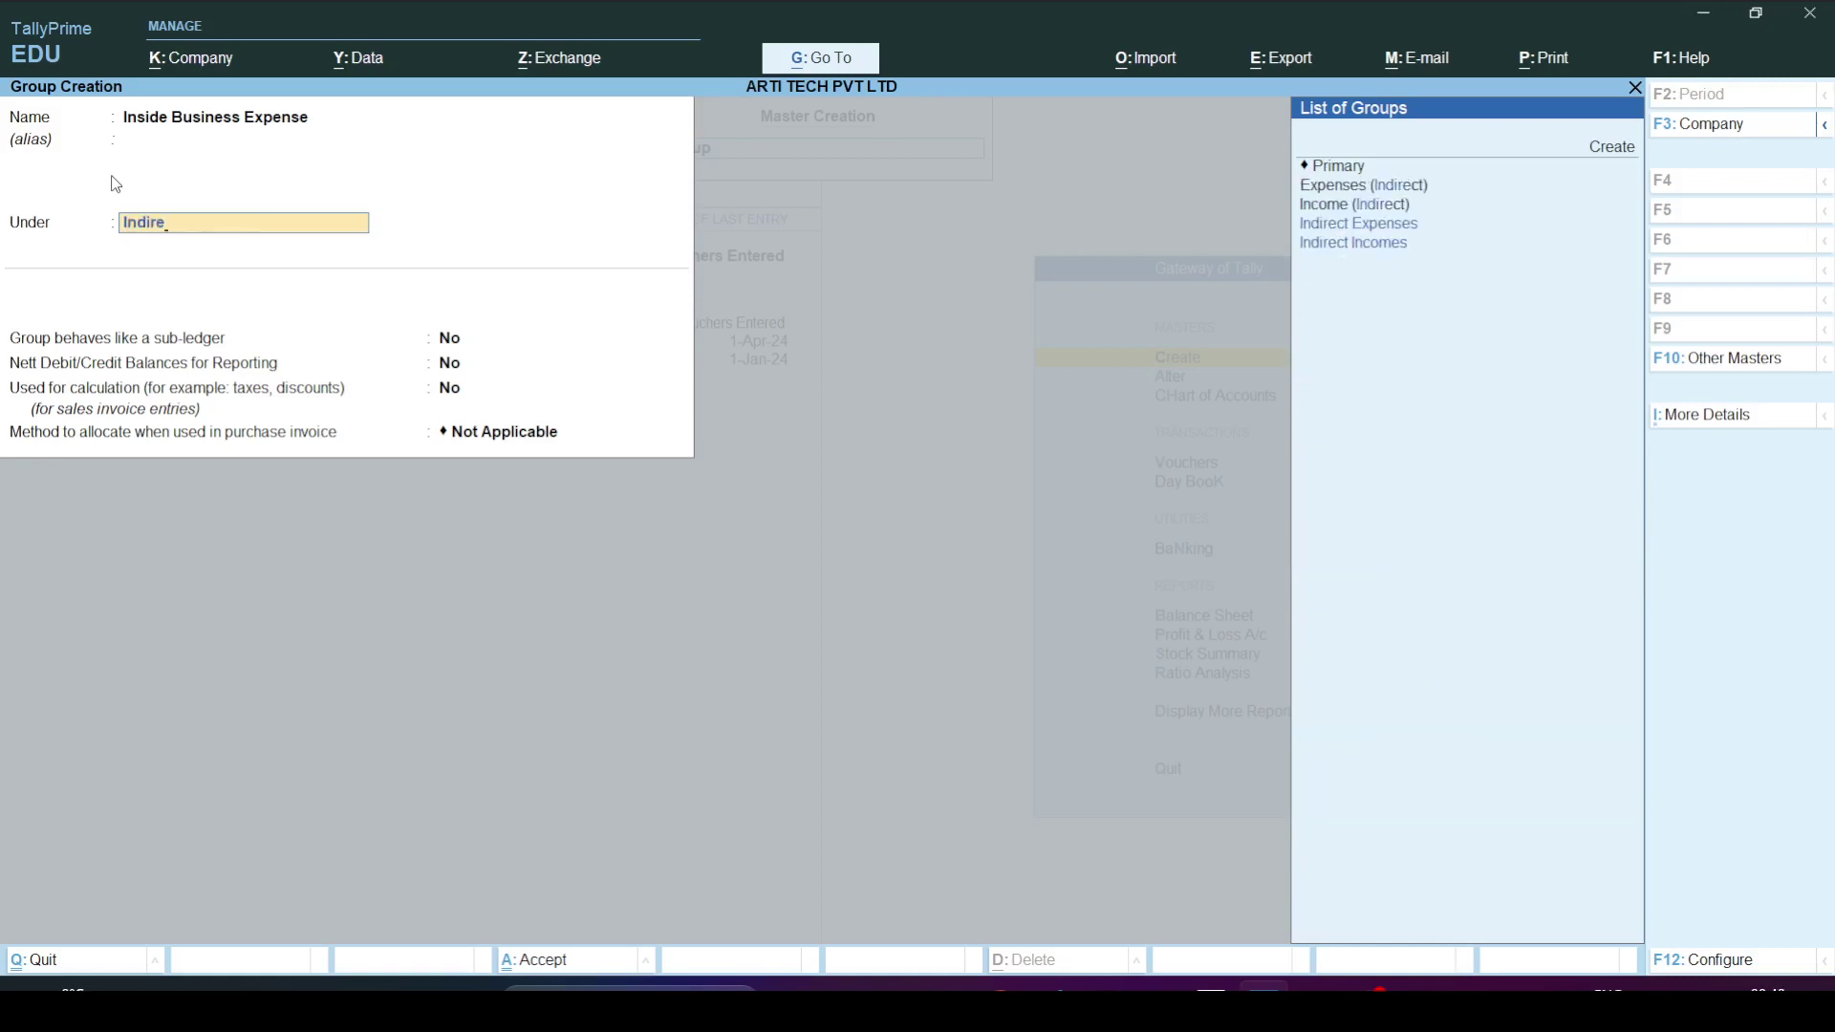
text(e)
key(Return)
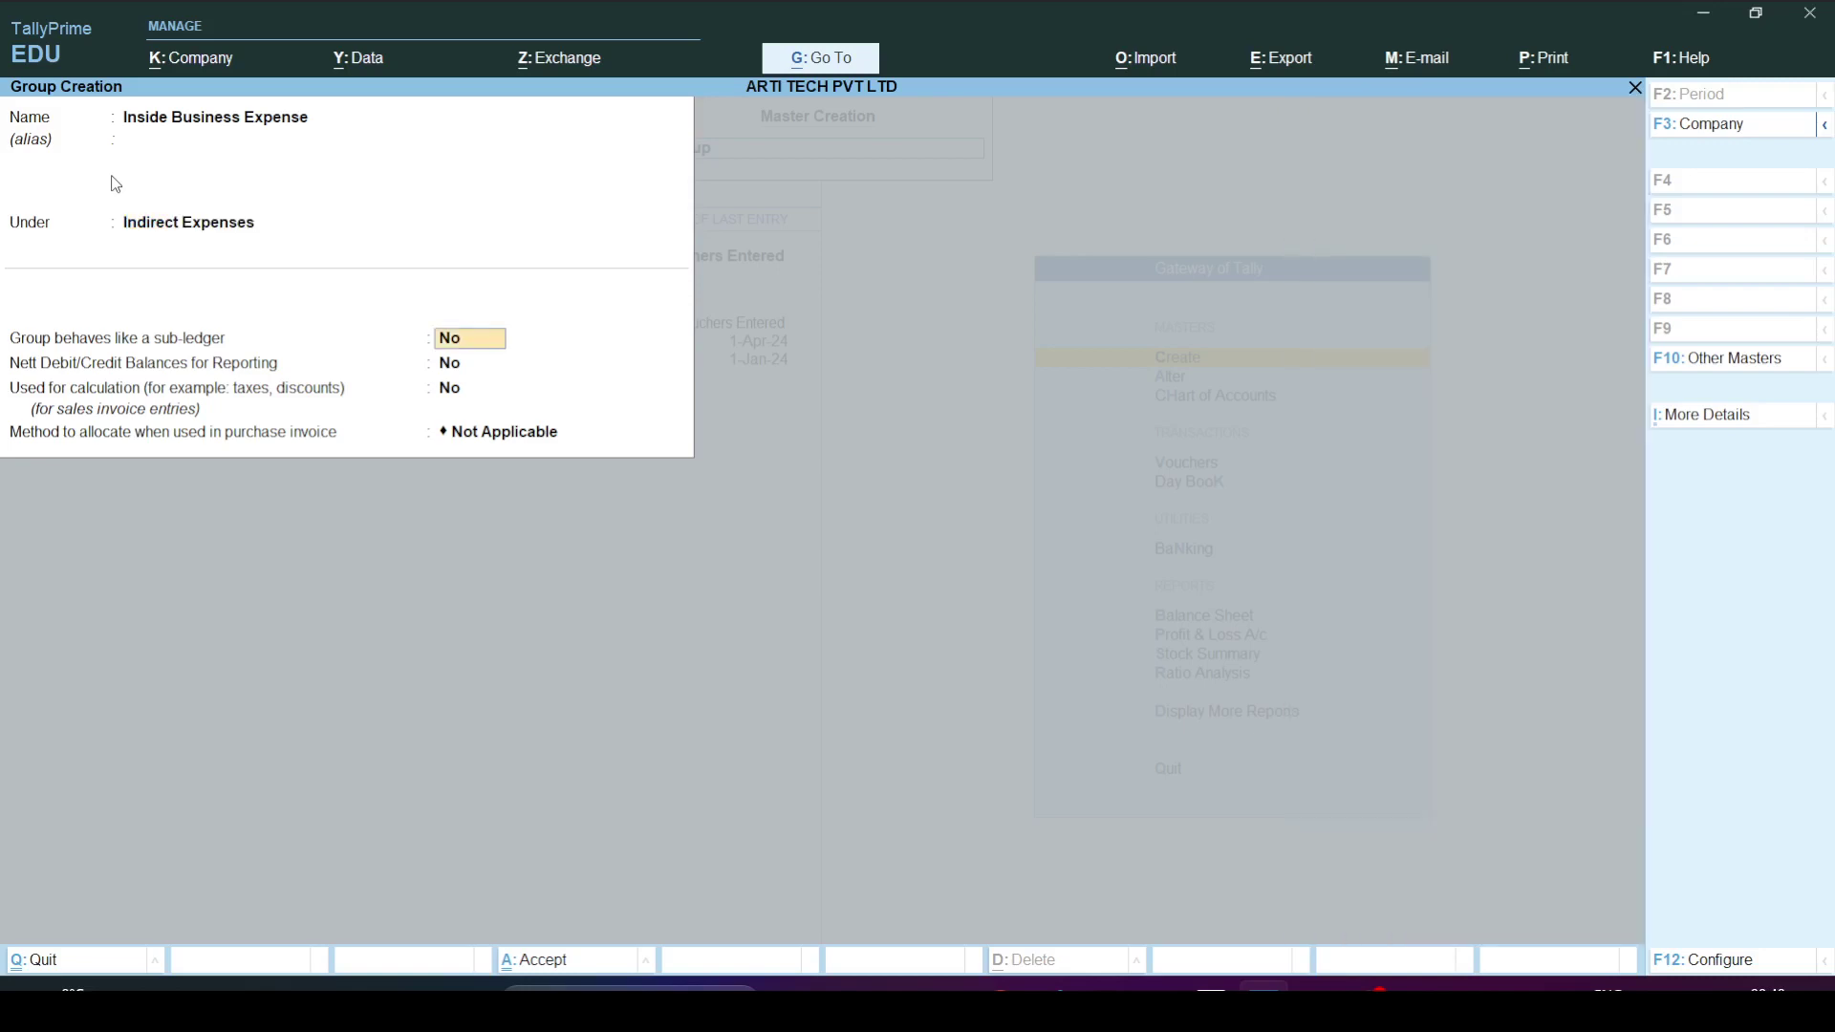
key(ctrl+a)
Switch to Word and highlight "Marketing expense" and "Trevel expense" in yellow with the highlighter pen.
key(alt+Tab)
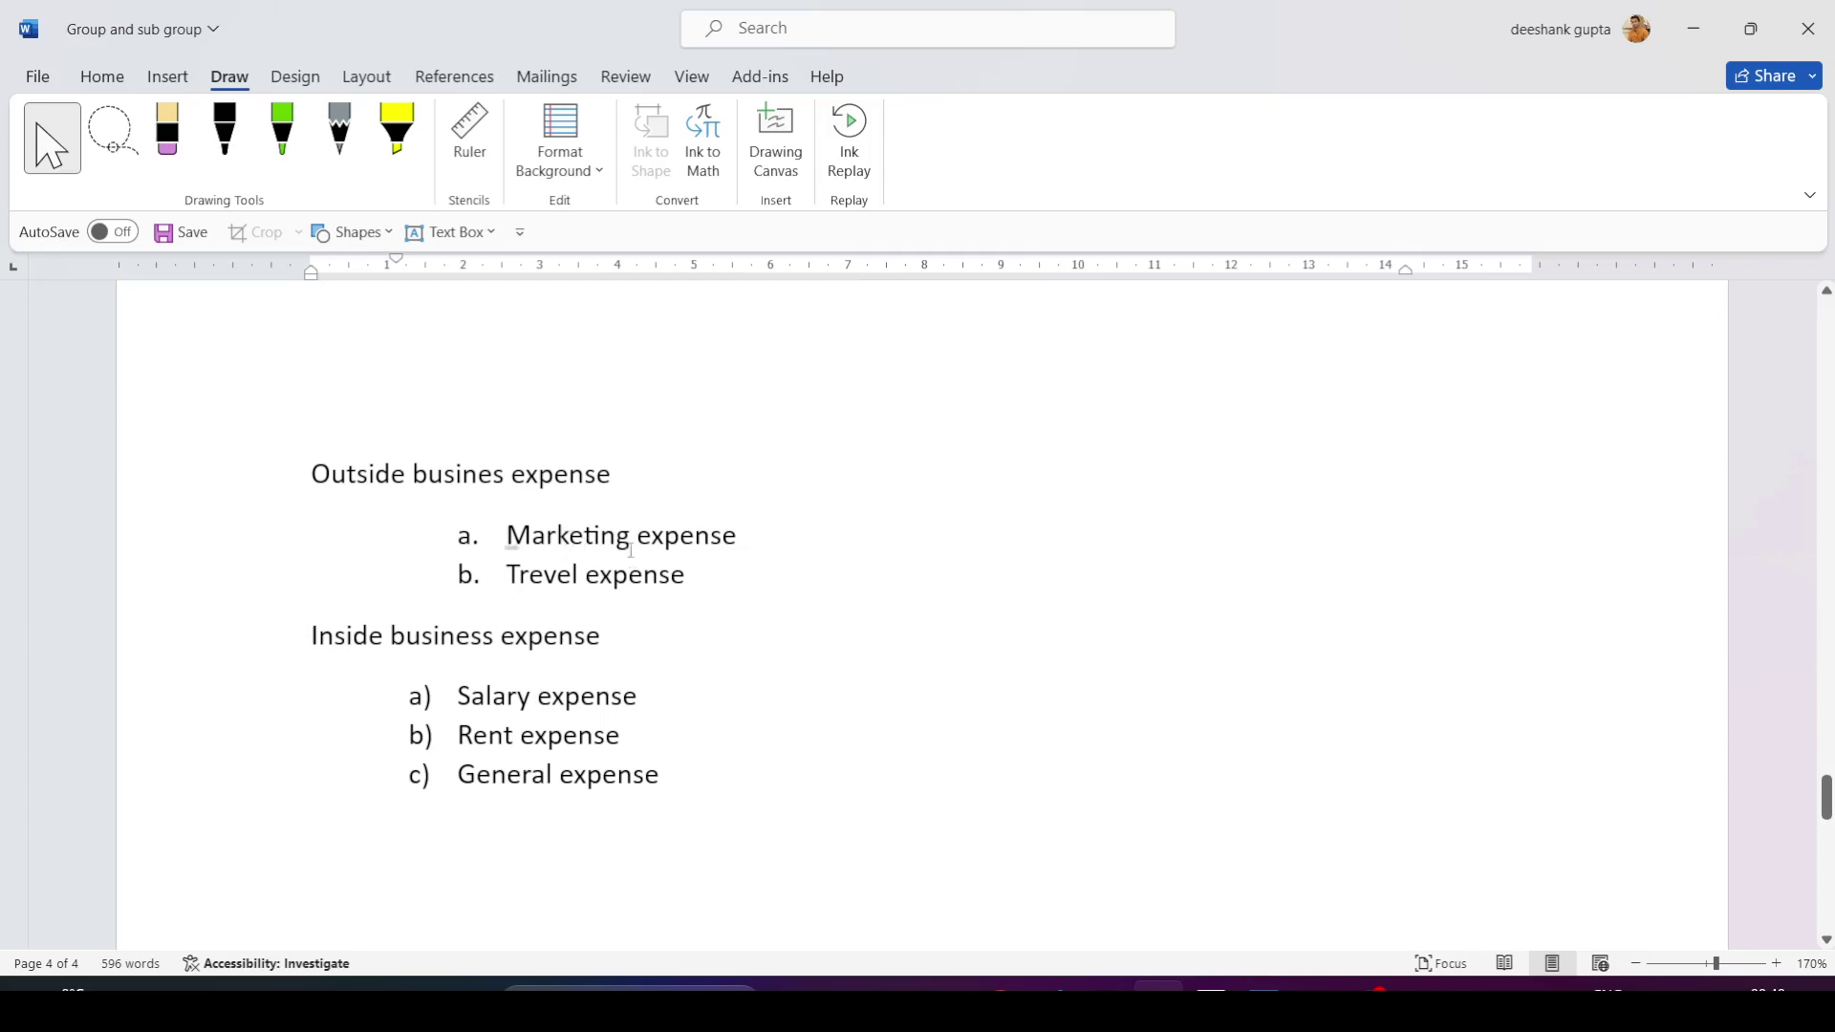
click(695, 537)
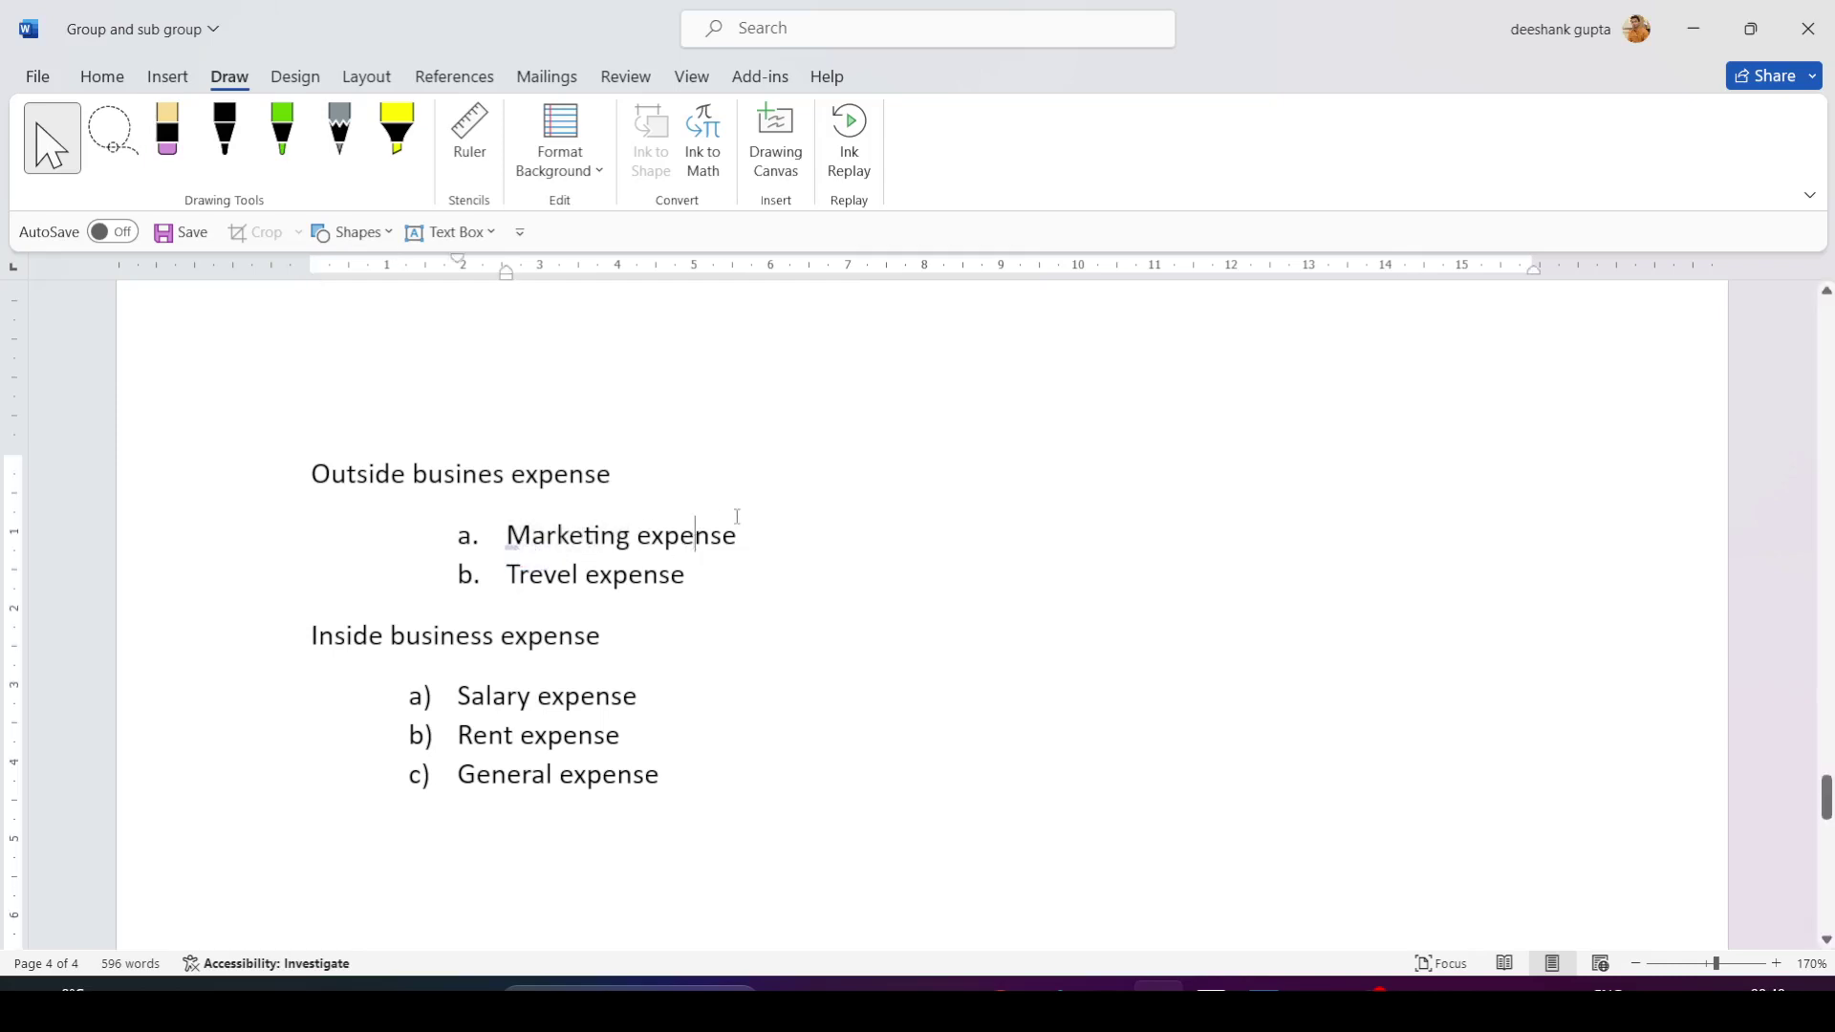
click(397, 134)
drag(748, 536, 499, 543)
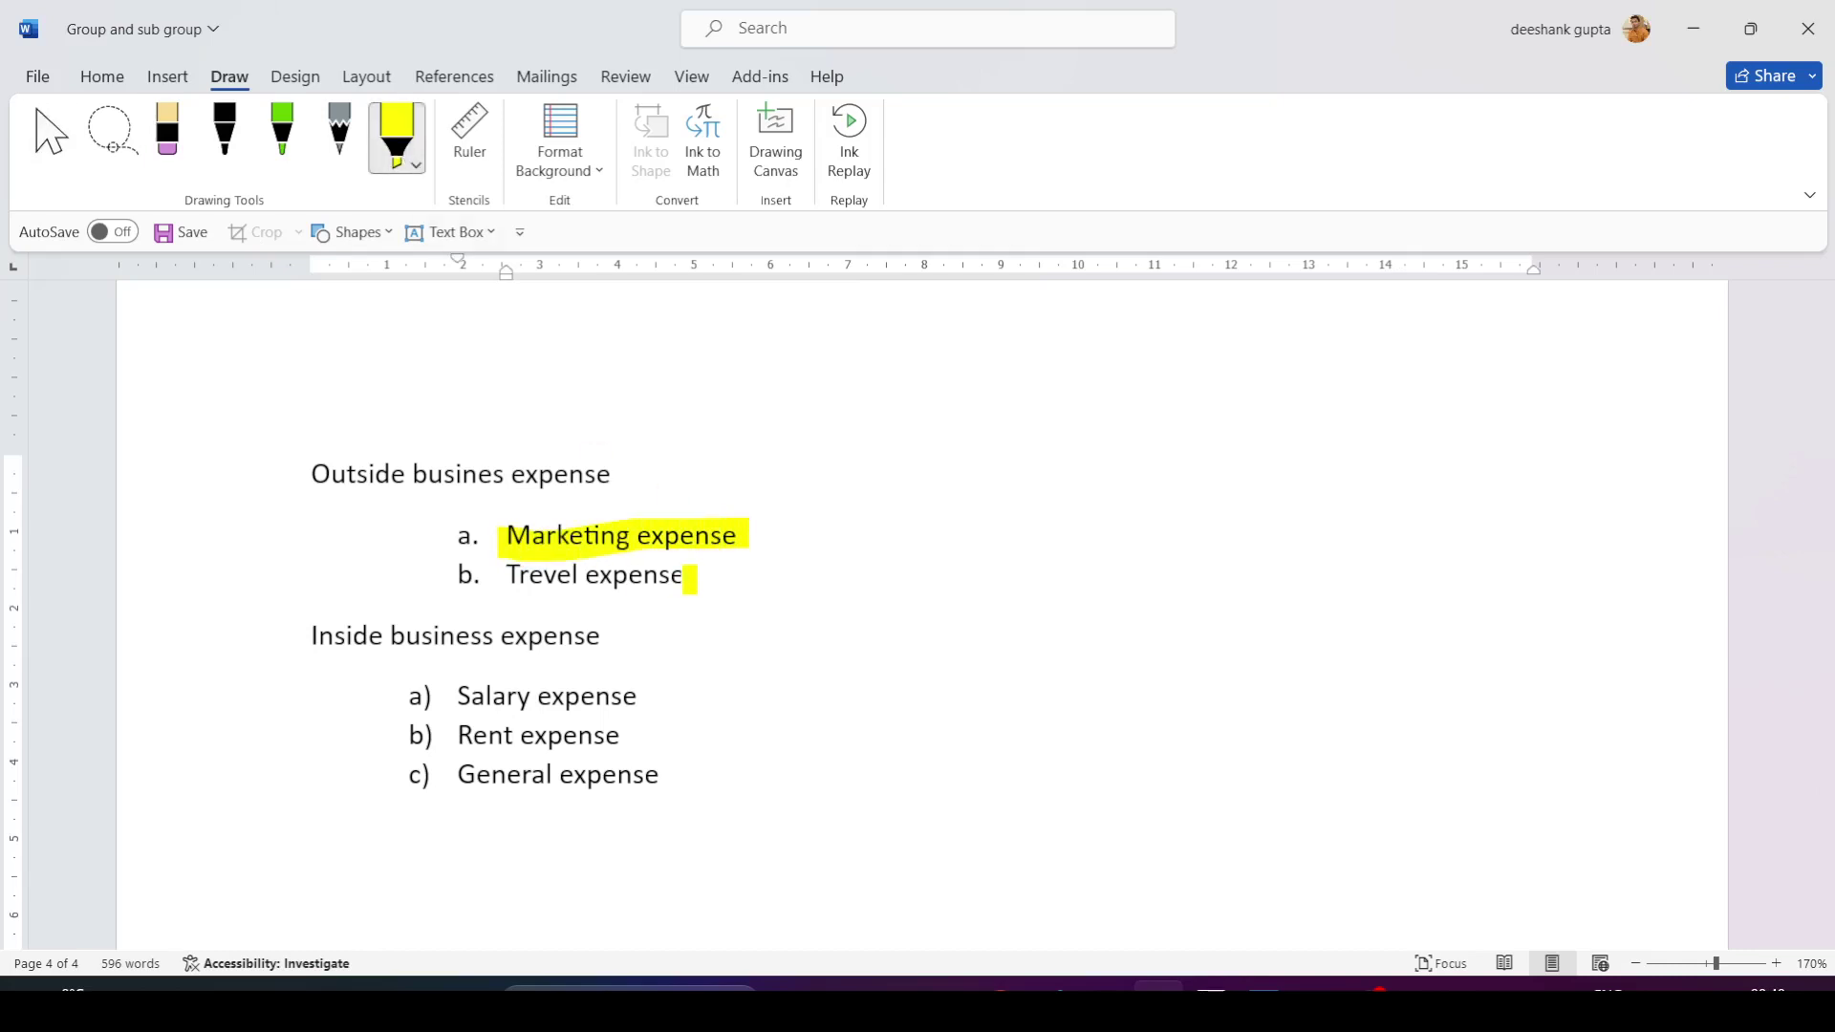
drag(710, 577, 509, 577)
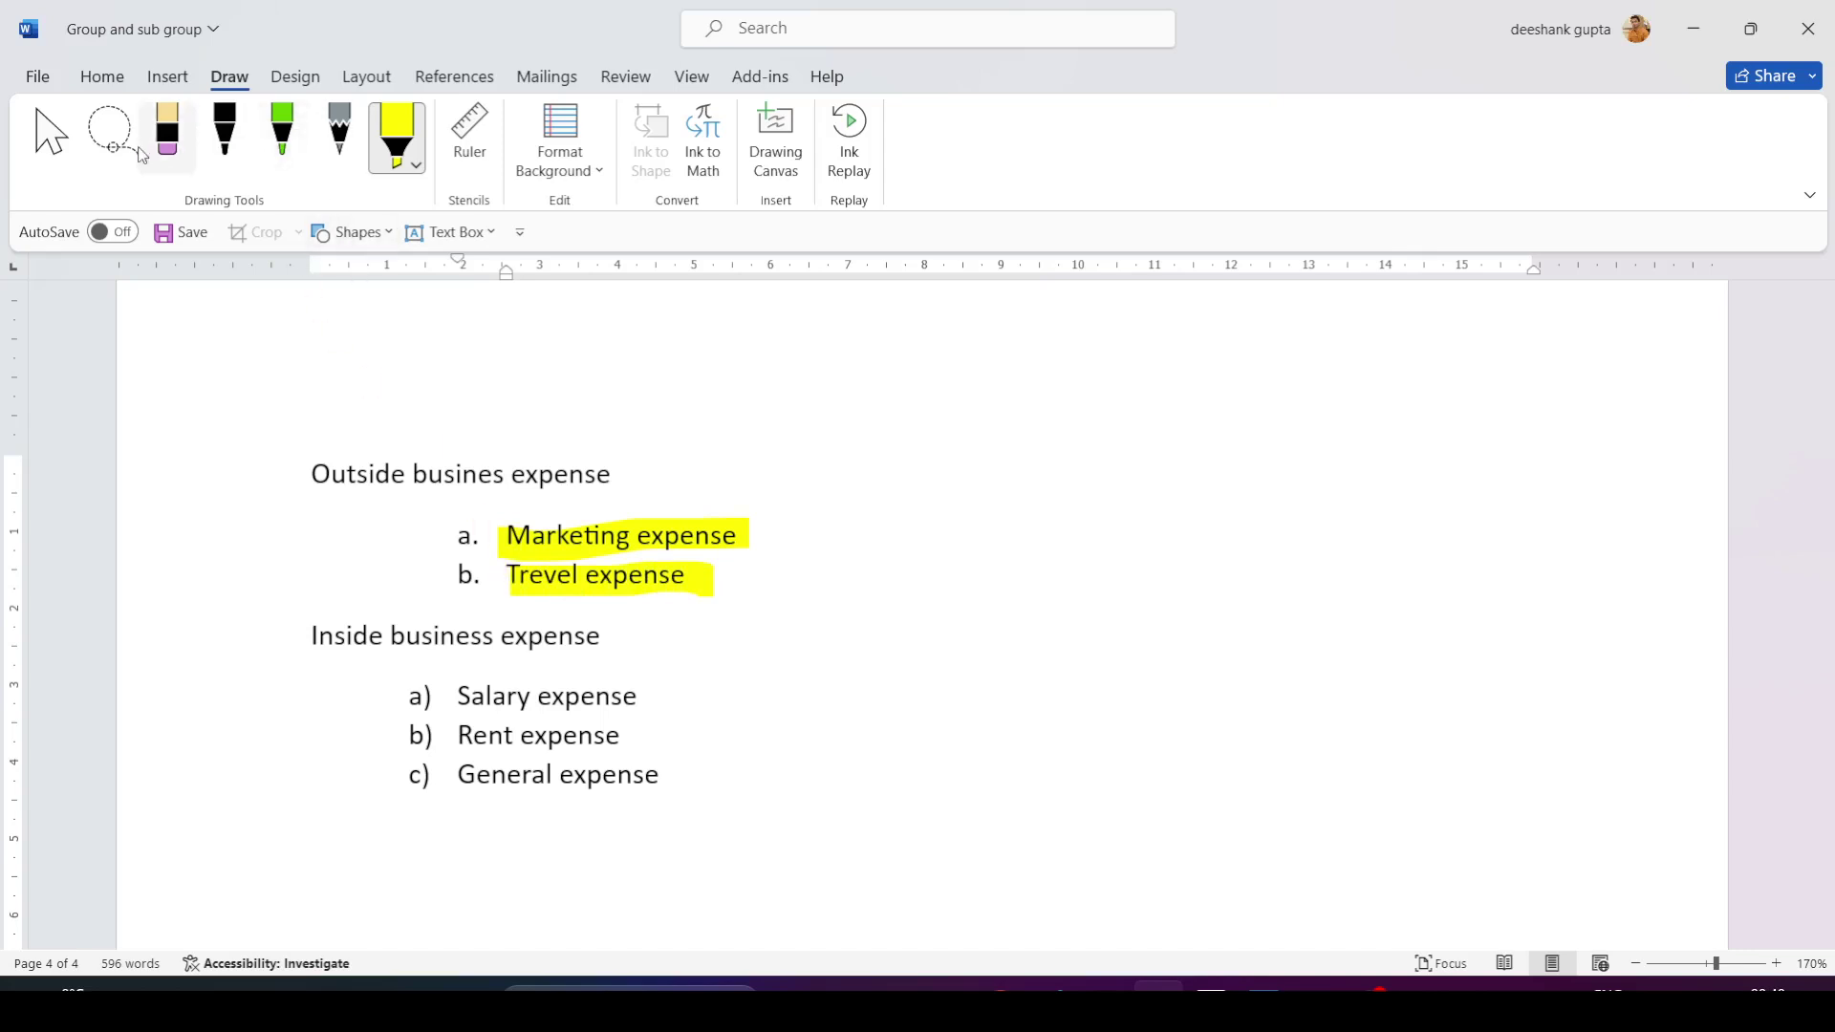
click(51, 137)
Add "Banner expense" as an indented sub-item below Marketing expense.
click(698, 536)
click(583, 535)
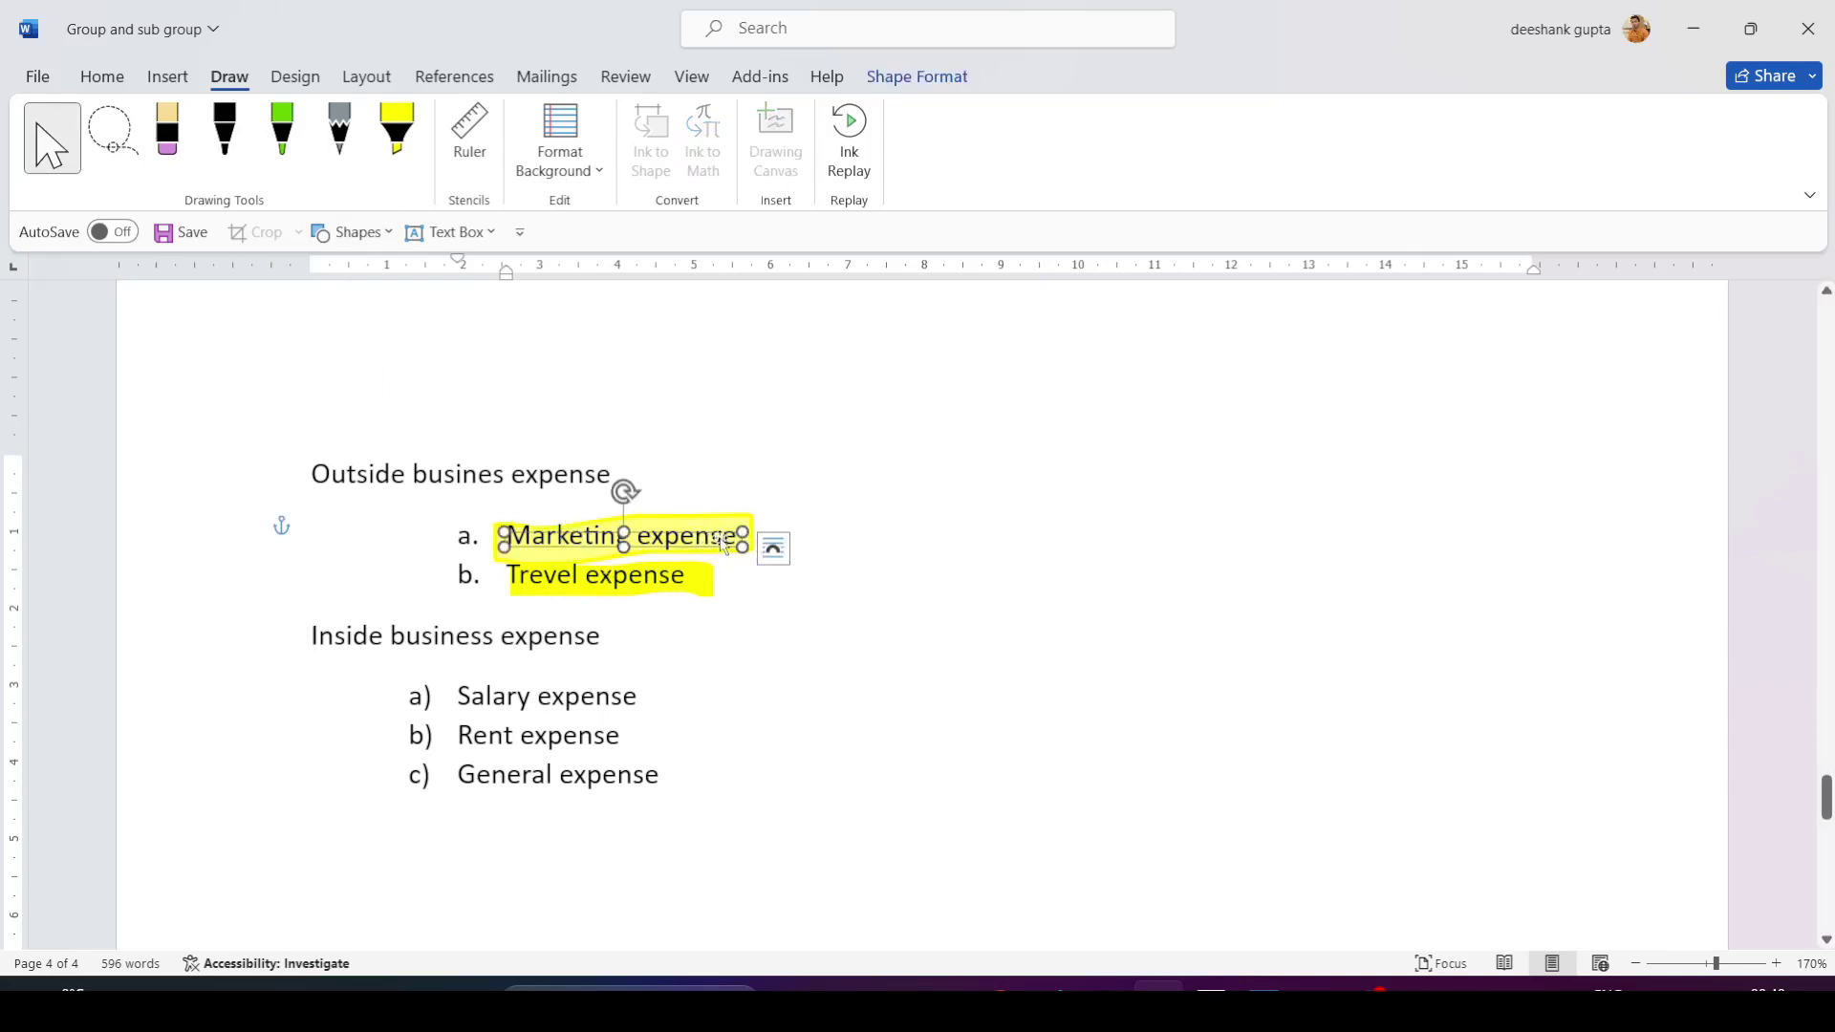
click(820, 516)
click(764, 536)
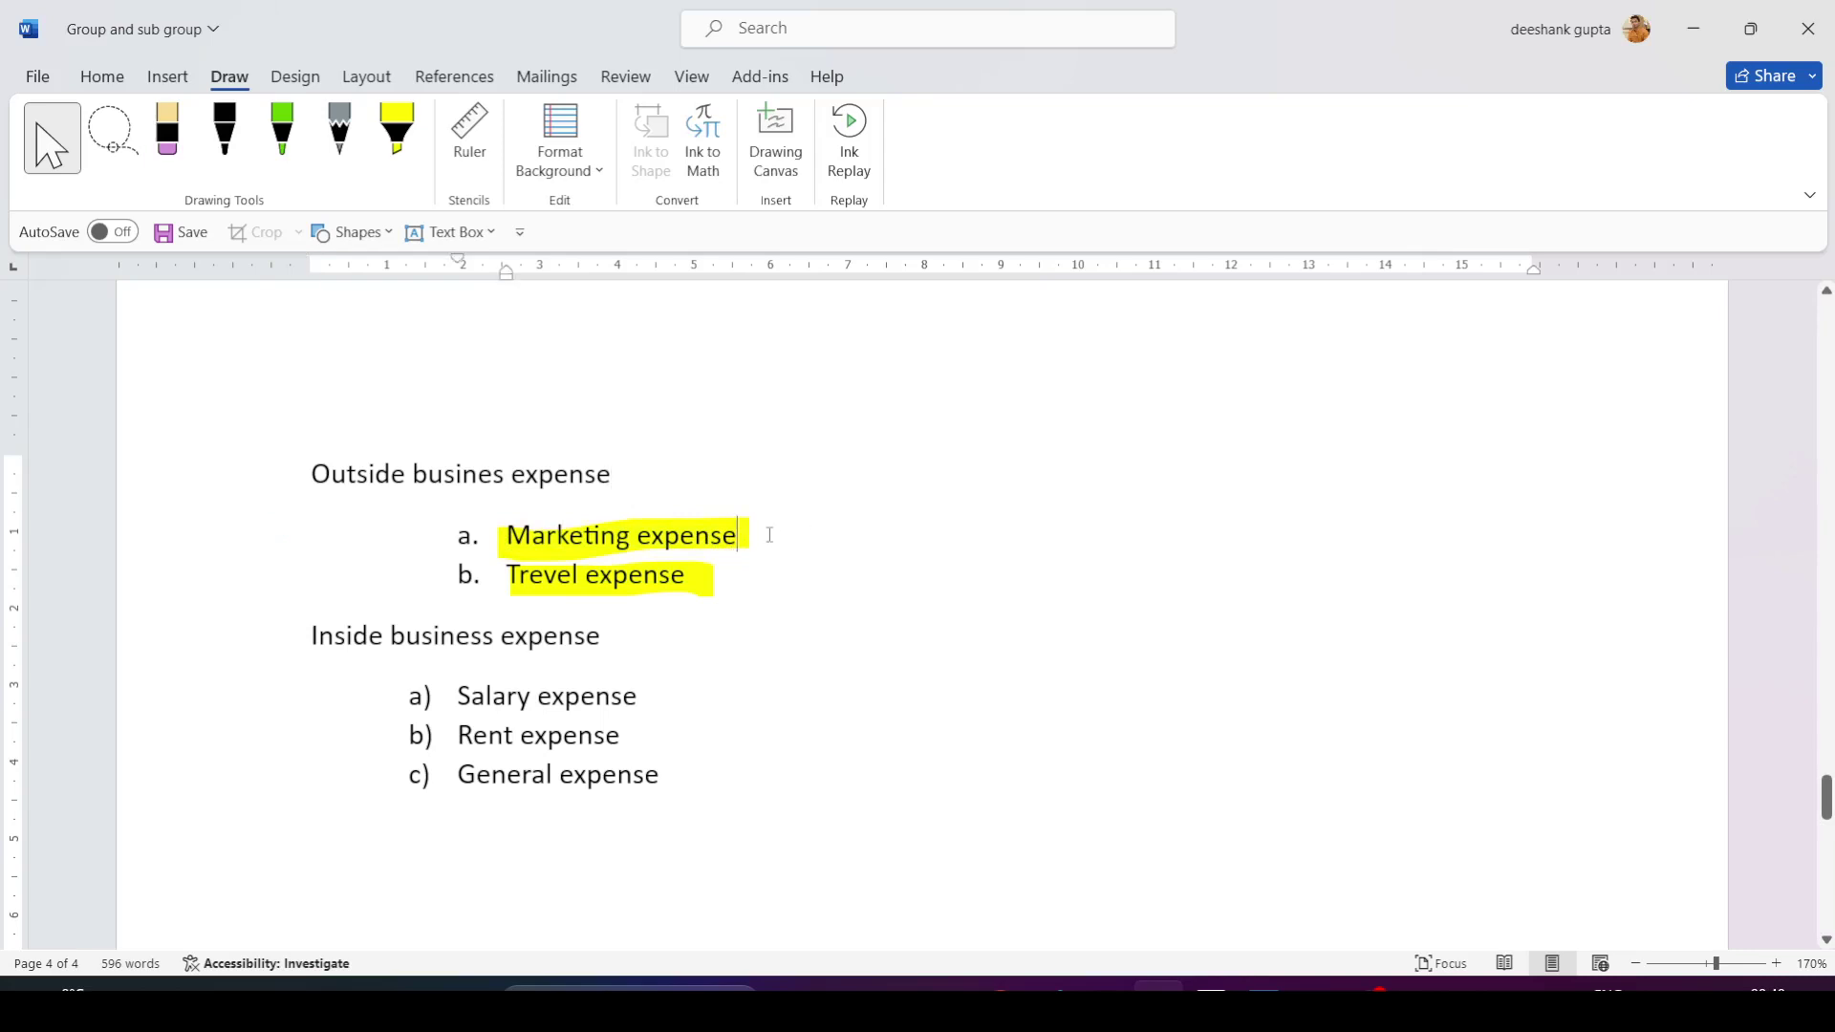
key(Return)
key(Tab)
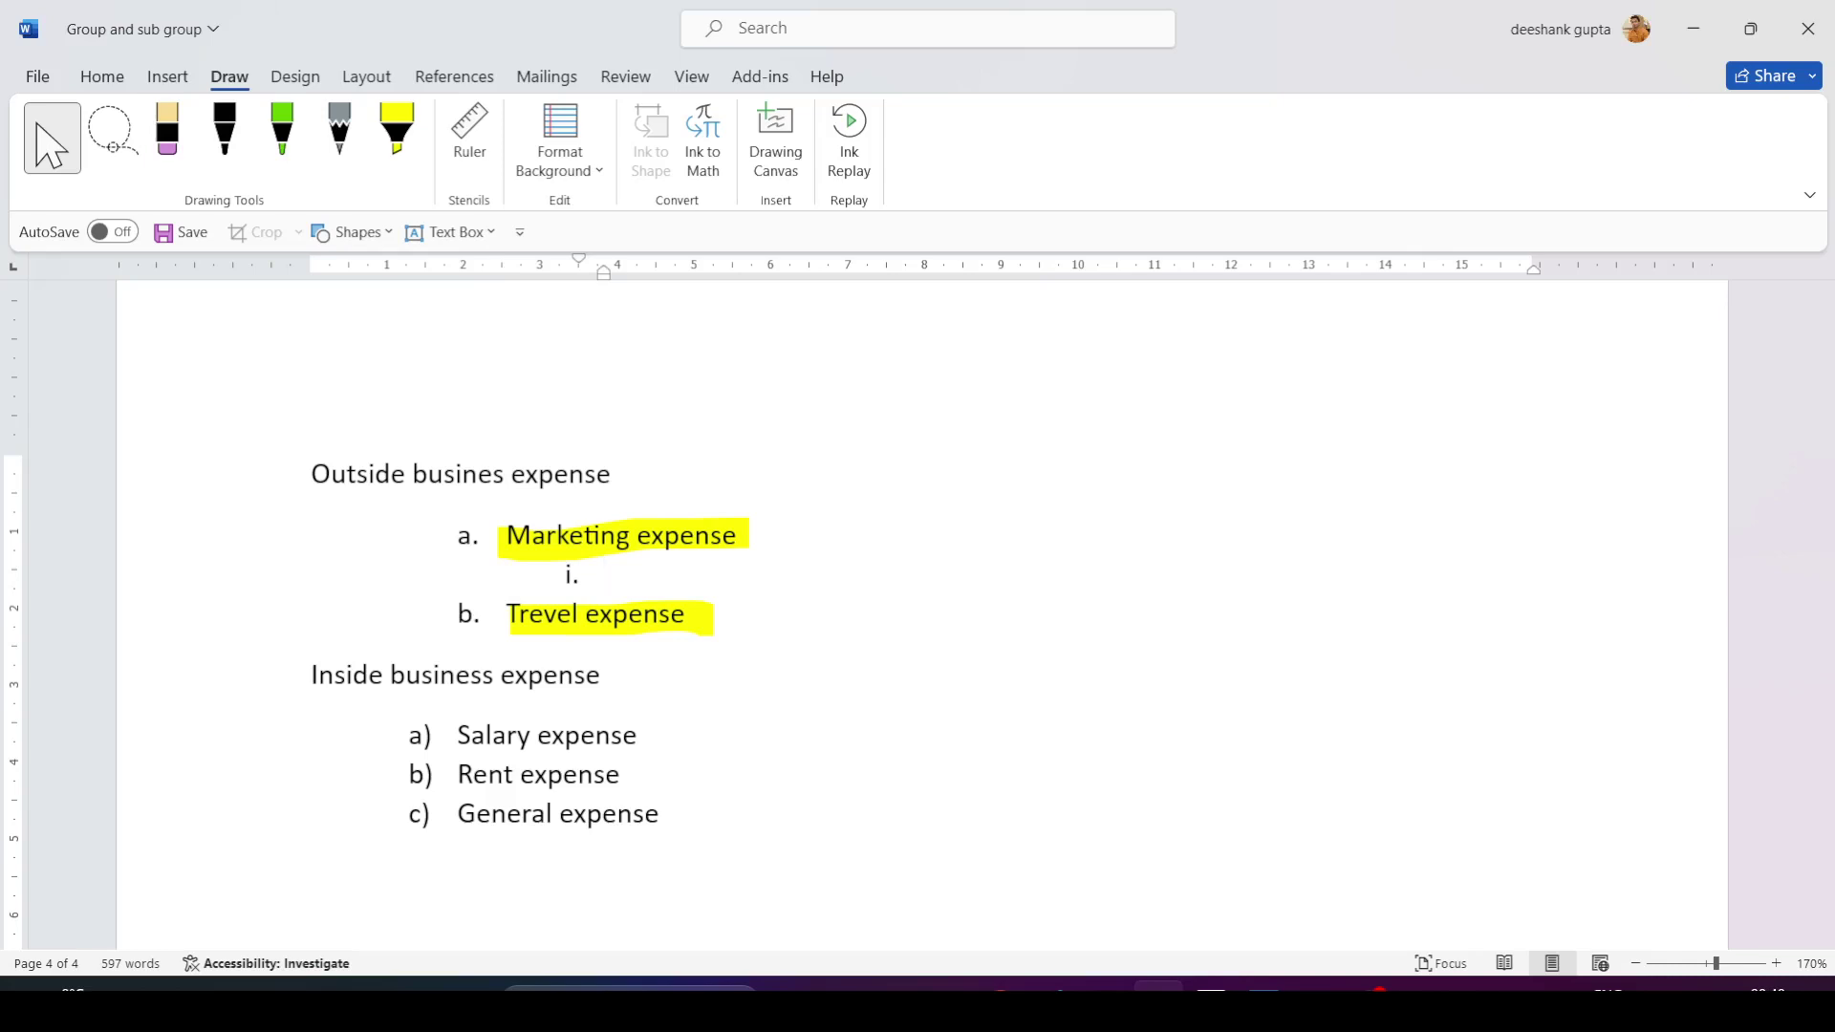
text(banner expense)
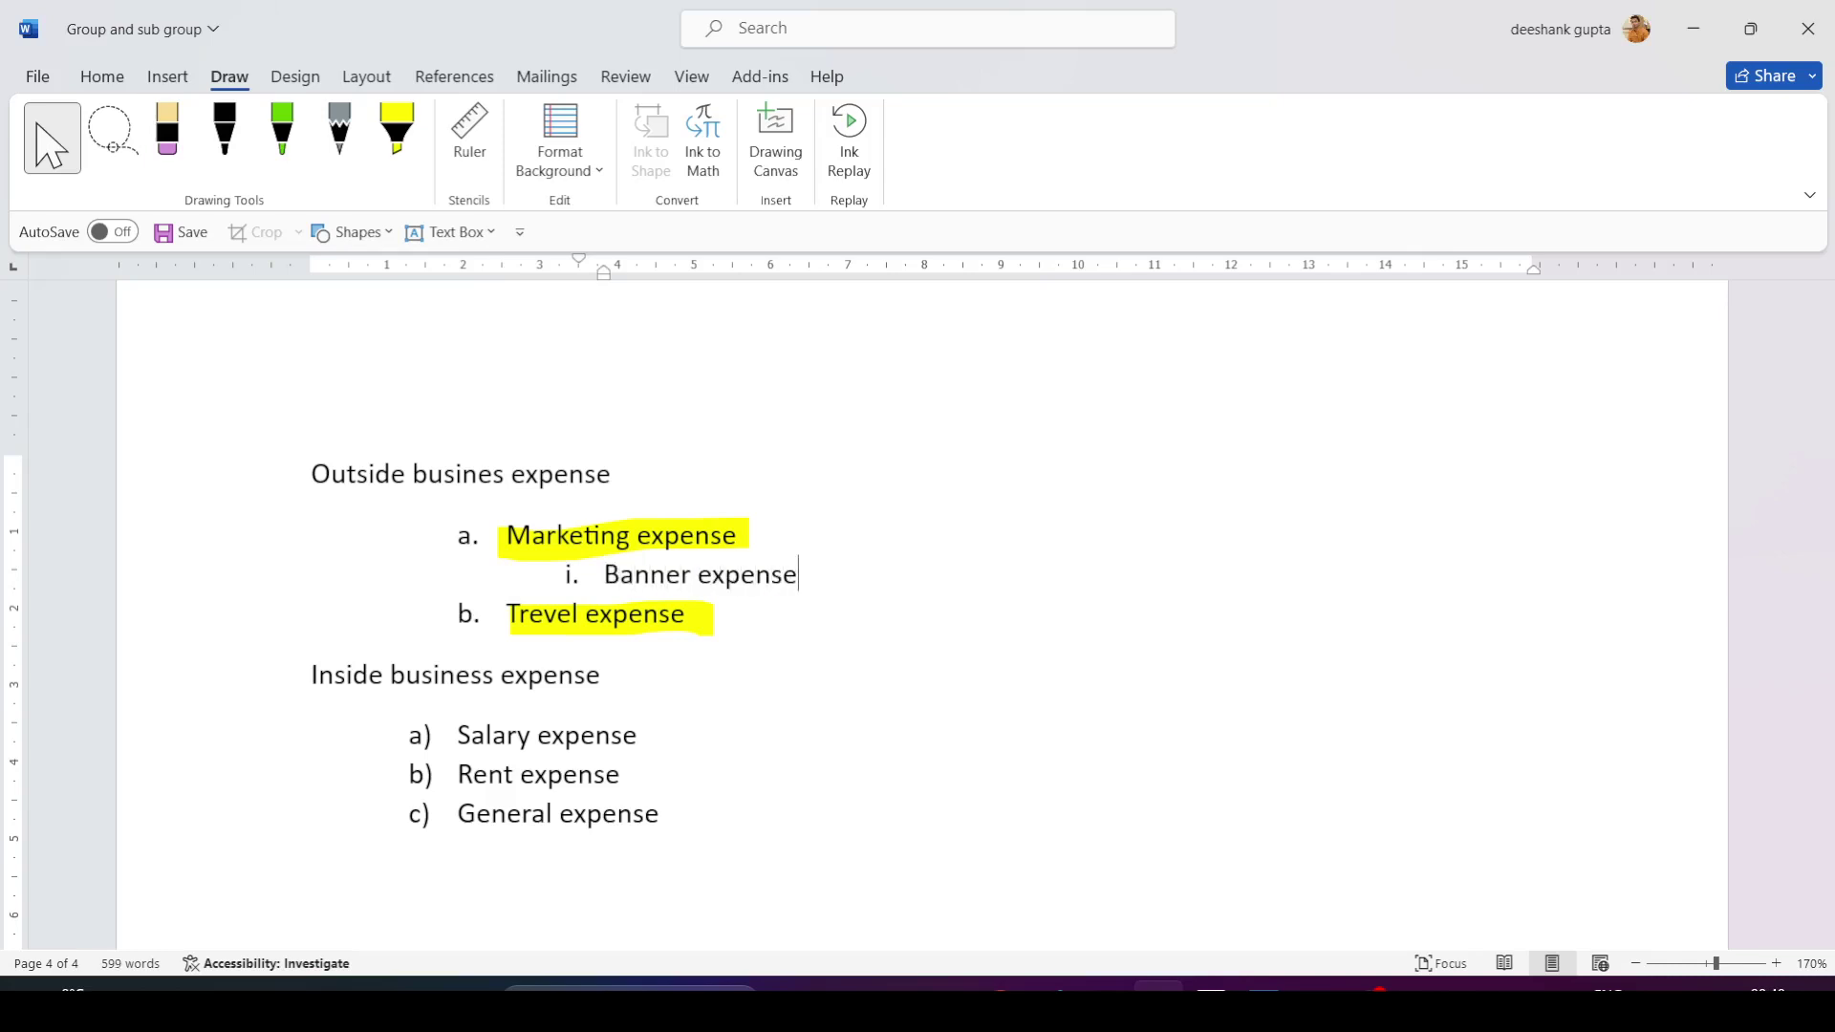
key(Return)
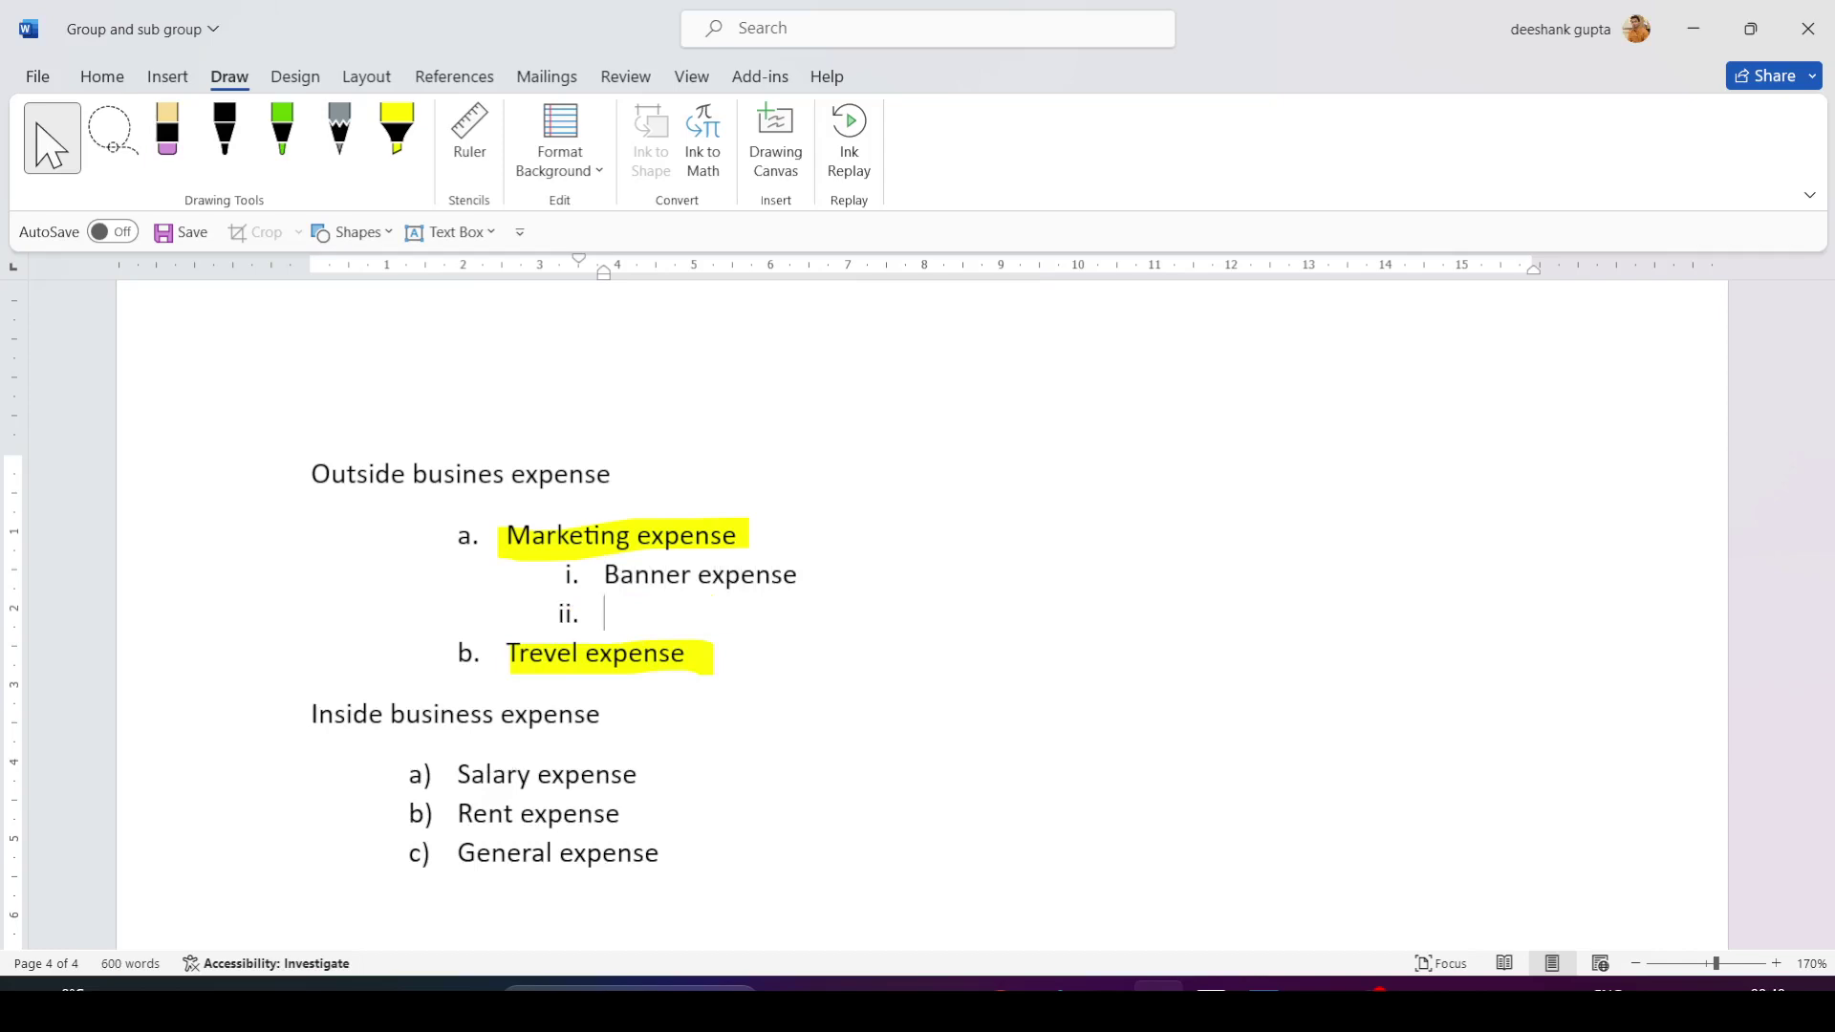
Add "Poster expense" and "Google adv exp" as further sub-items of Marketing expense.
text(poster ex)
text(ense)
key(Return)
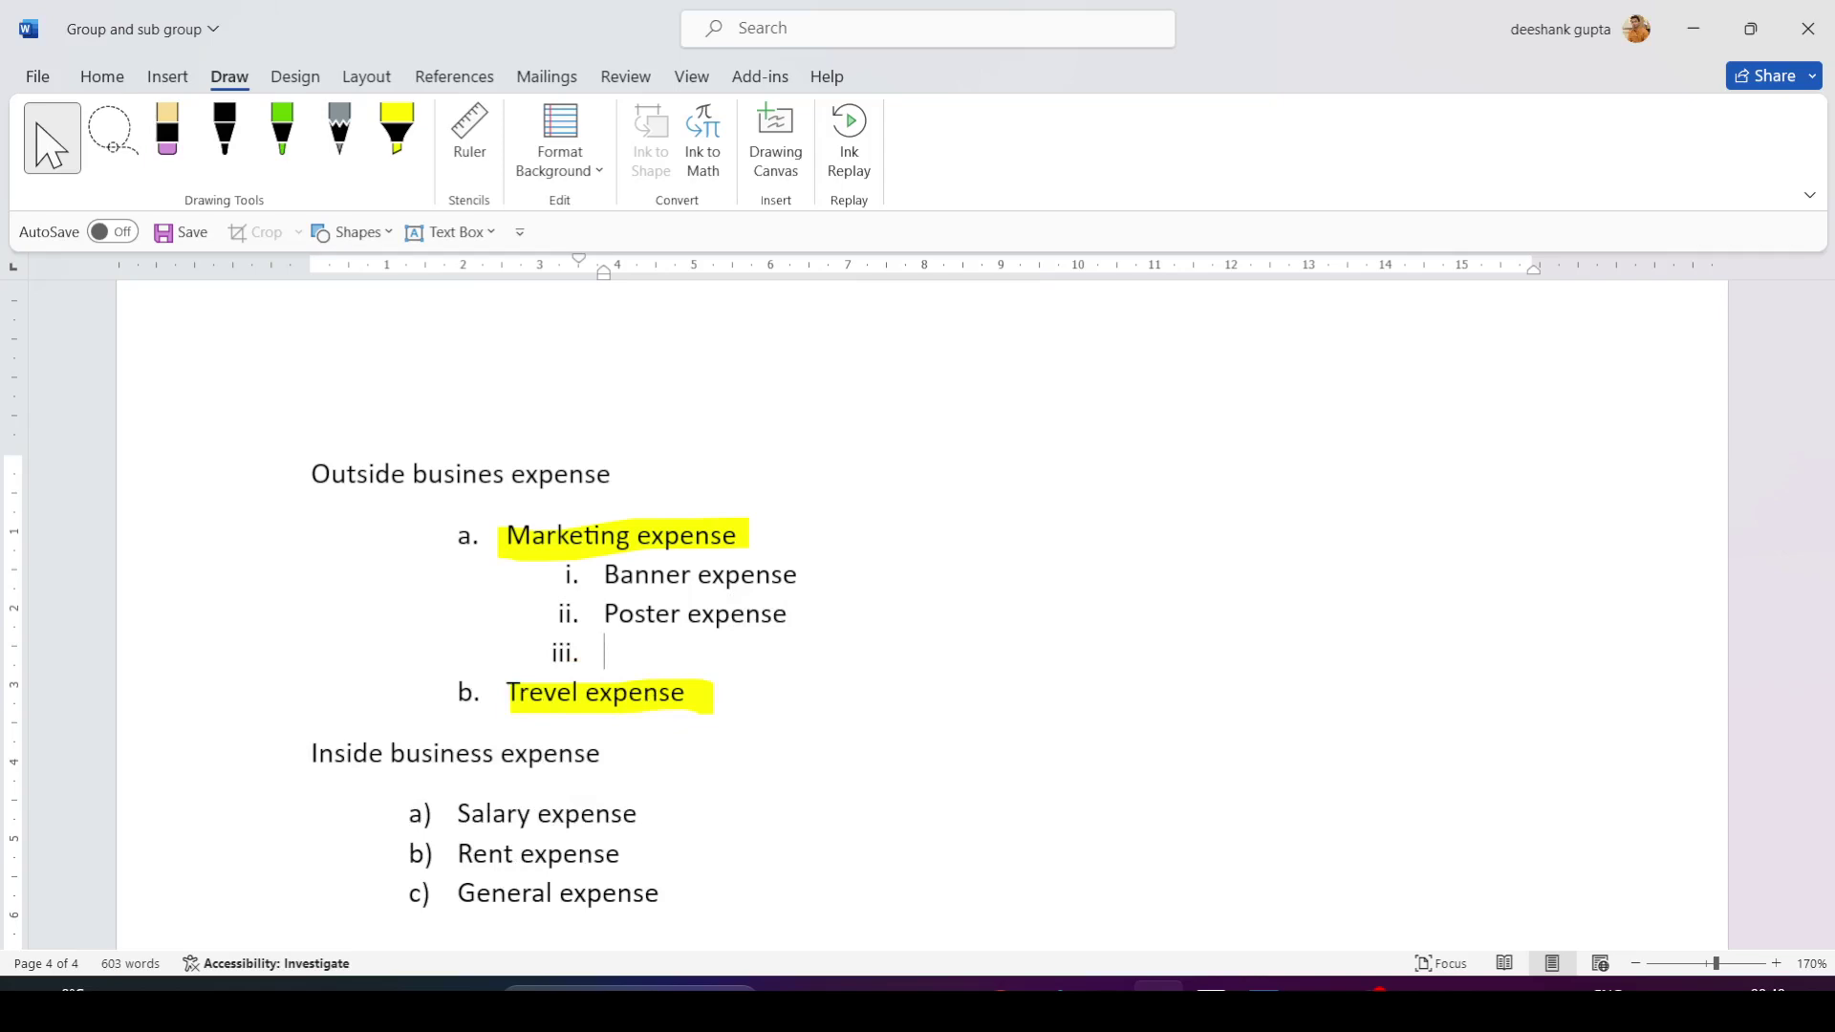
text(google adv r)
key(BackSpace)
text(exp)
key(Return)
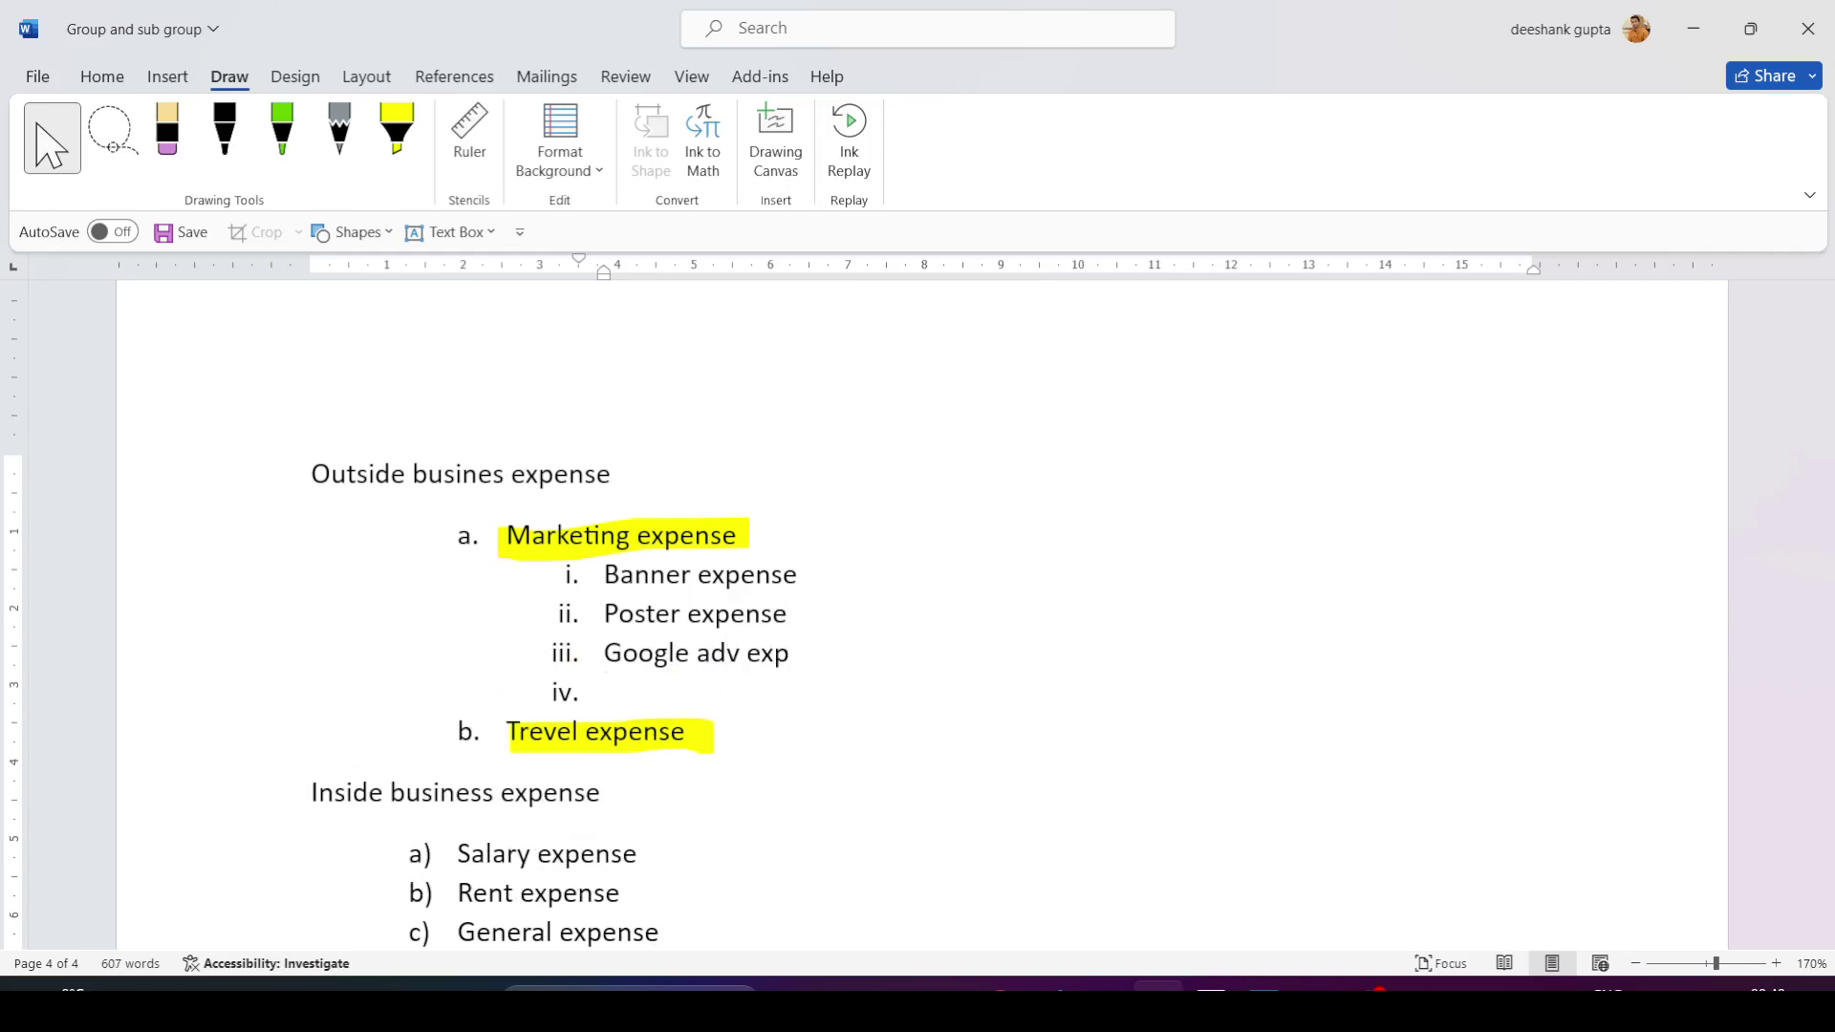
Add "Pamphlets exp" as the fourth item of Marketing expense and "Bus fare exp" as an indented sub-item of Trevel expense.
text(pamphlets exp)
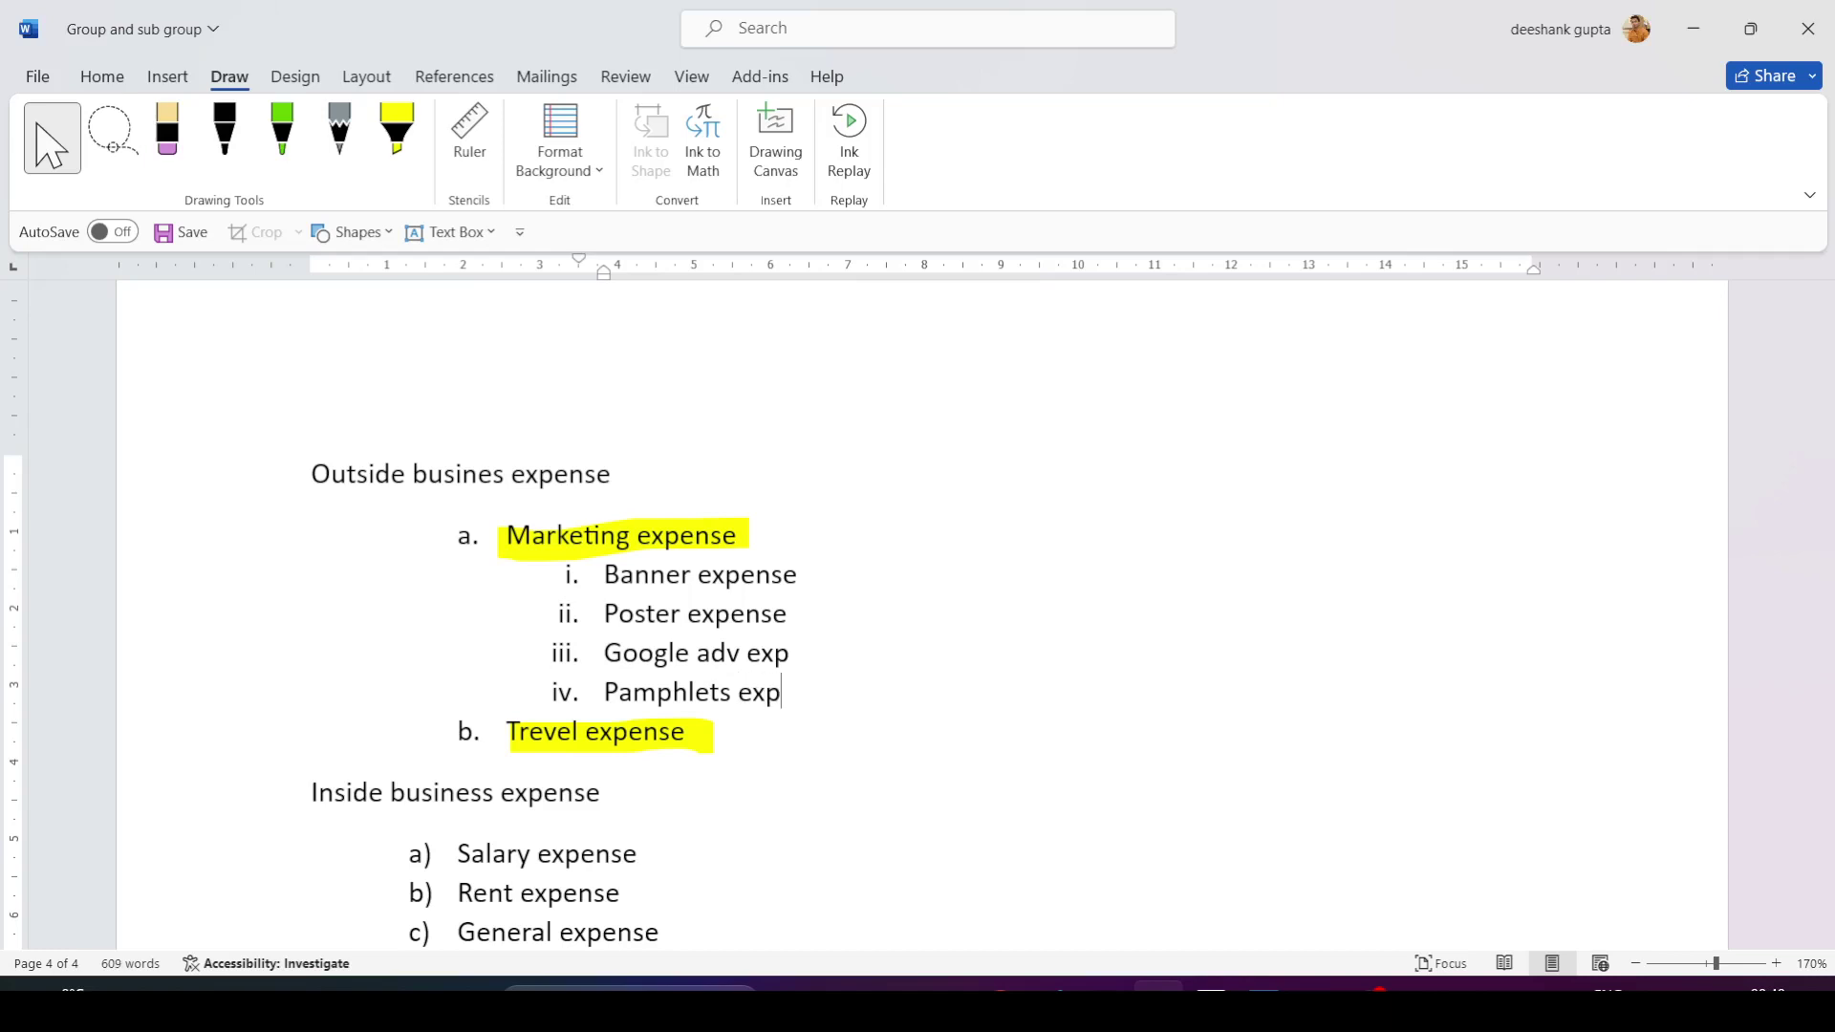
scroll(703, 579, down, 1)
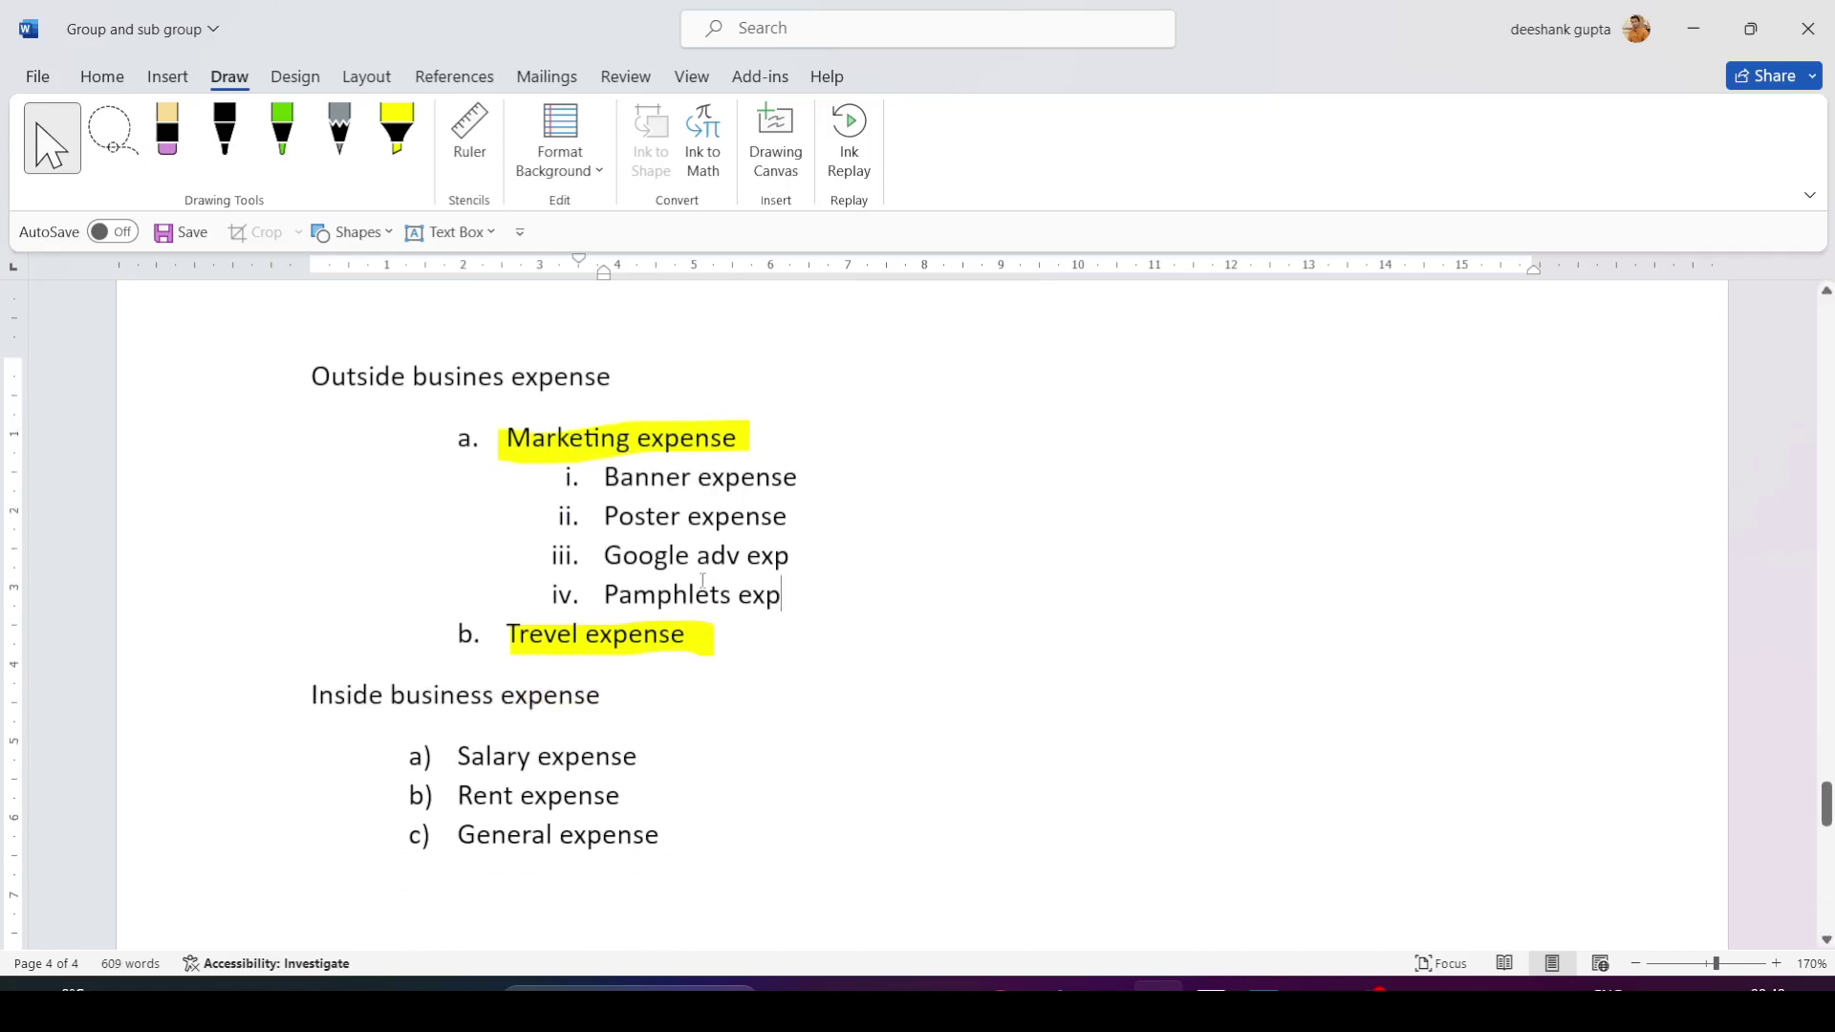
click(751, 634)
key(Return)
key(Tab)
text(bus )
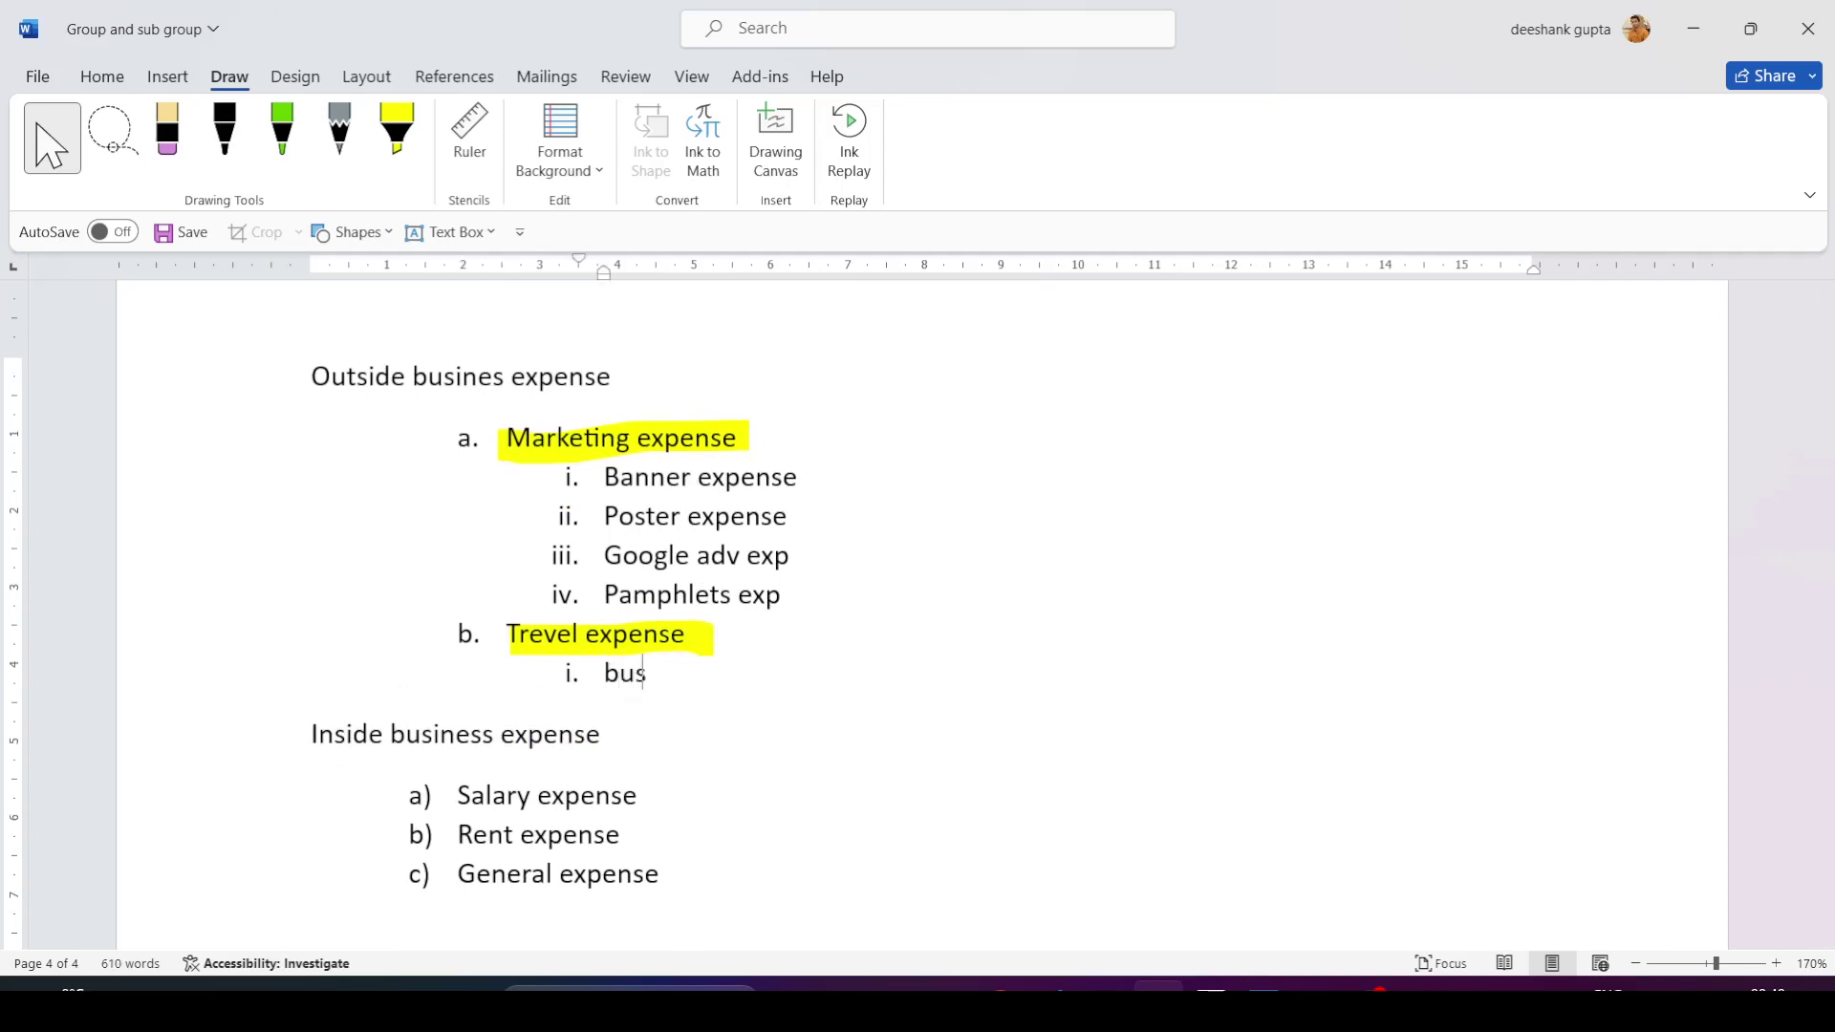
text(fare exp)
key(Return)
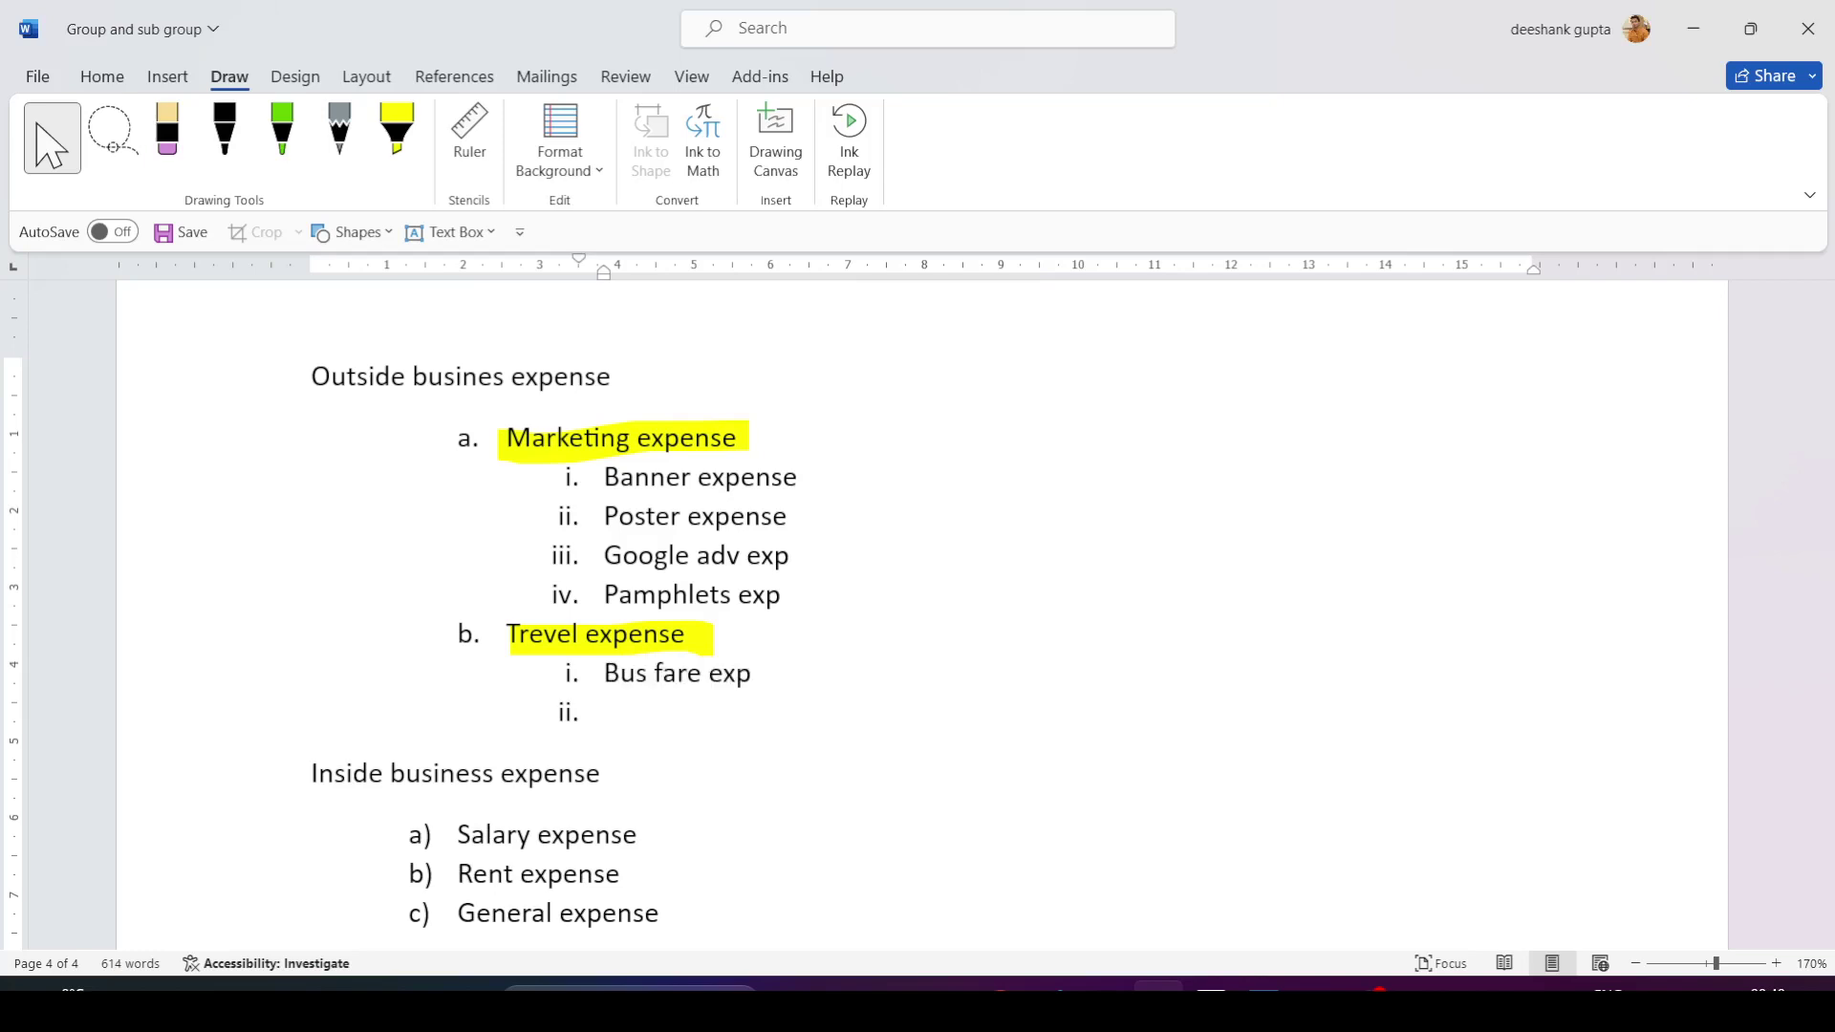
Add "Train fare exp", "Metro fare exp" and "Texi fare exp" as further sub-items of Trevel expense.
text(train fare exp)
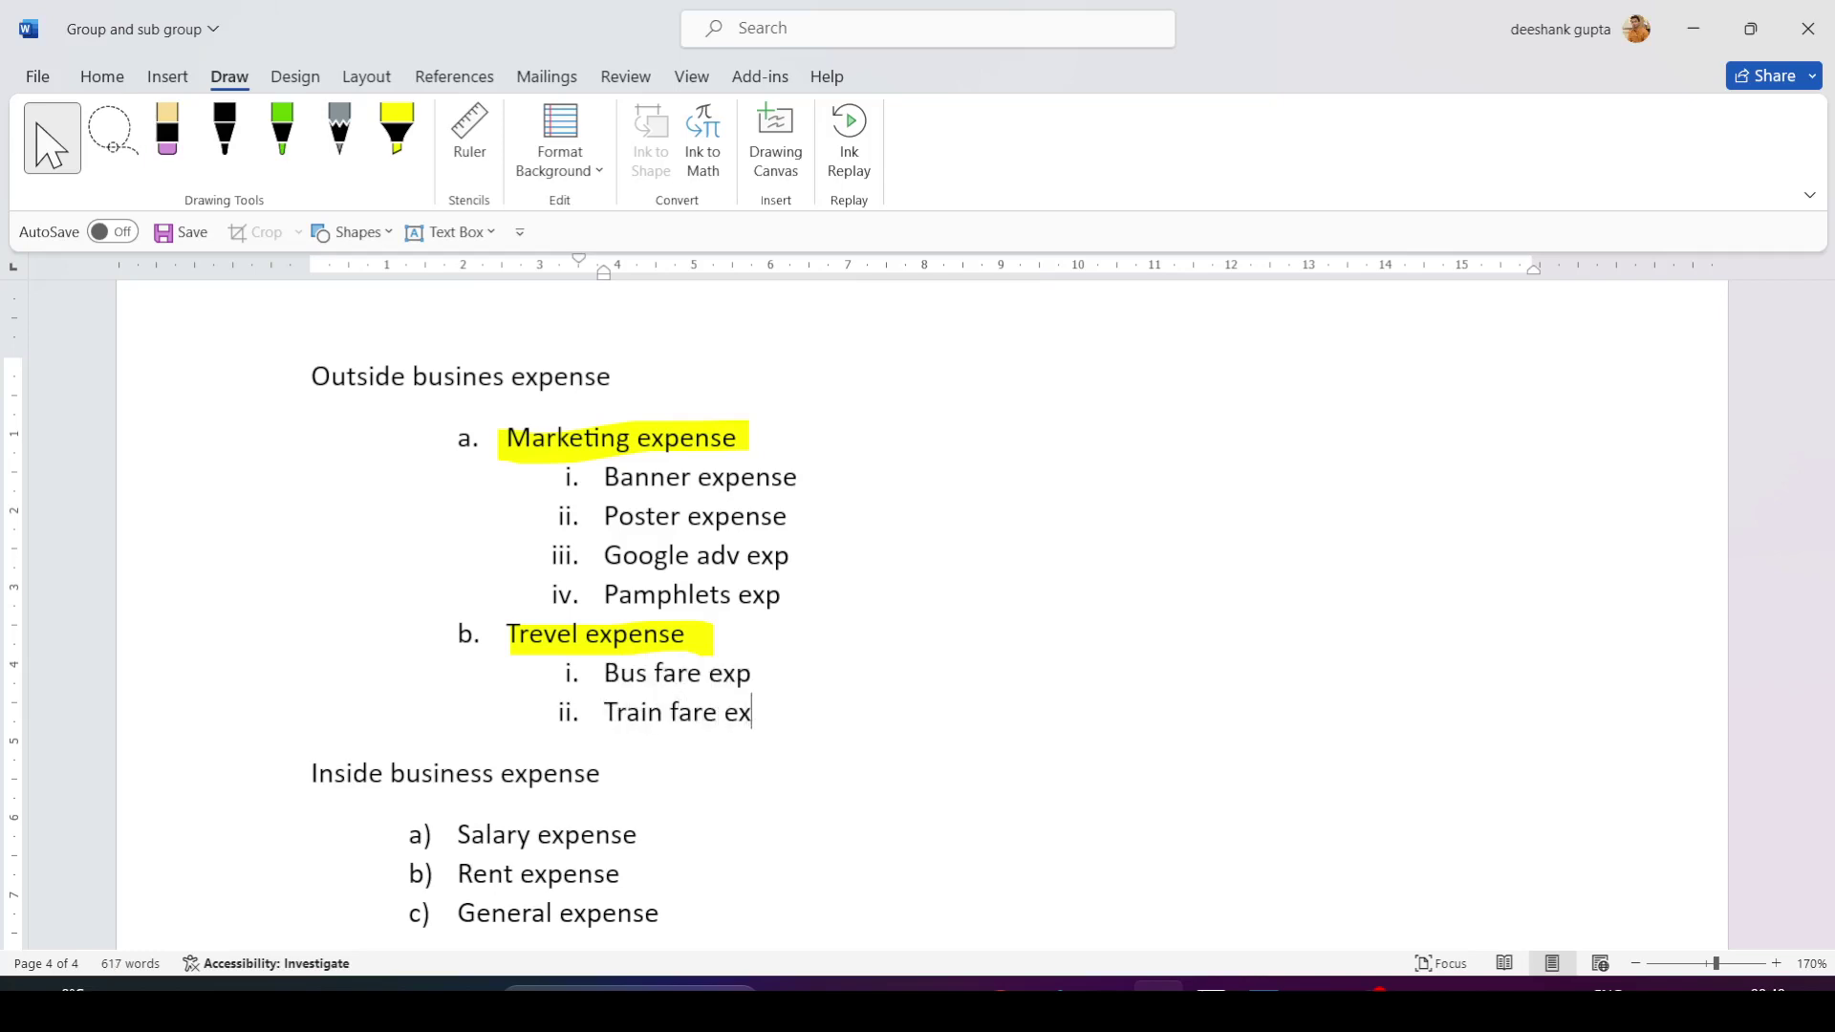
key(Return)
text(metr)
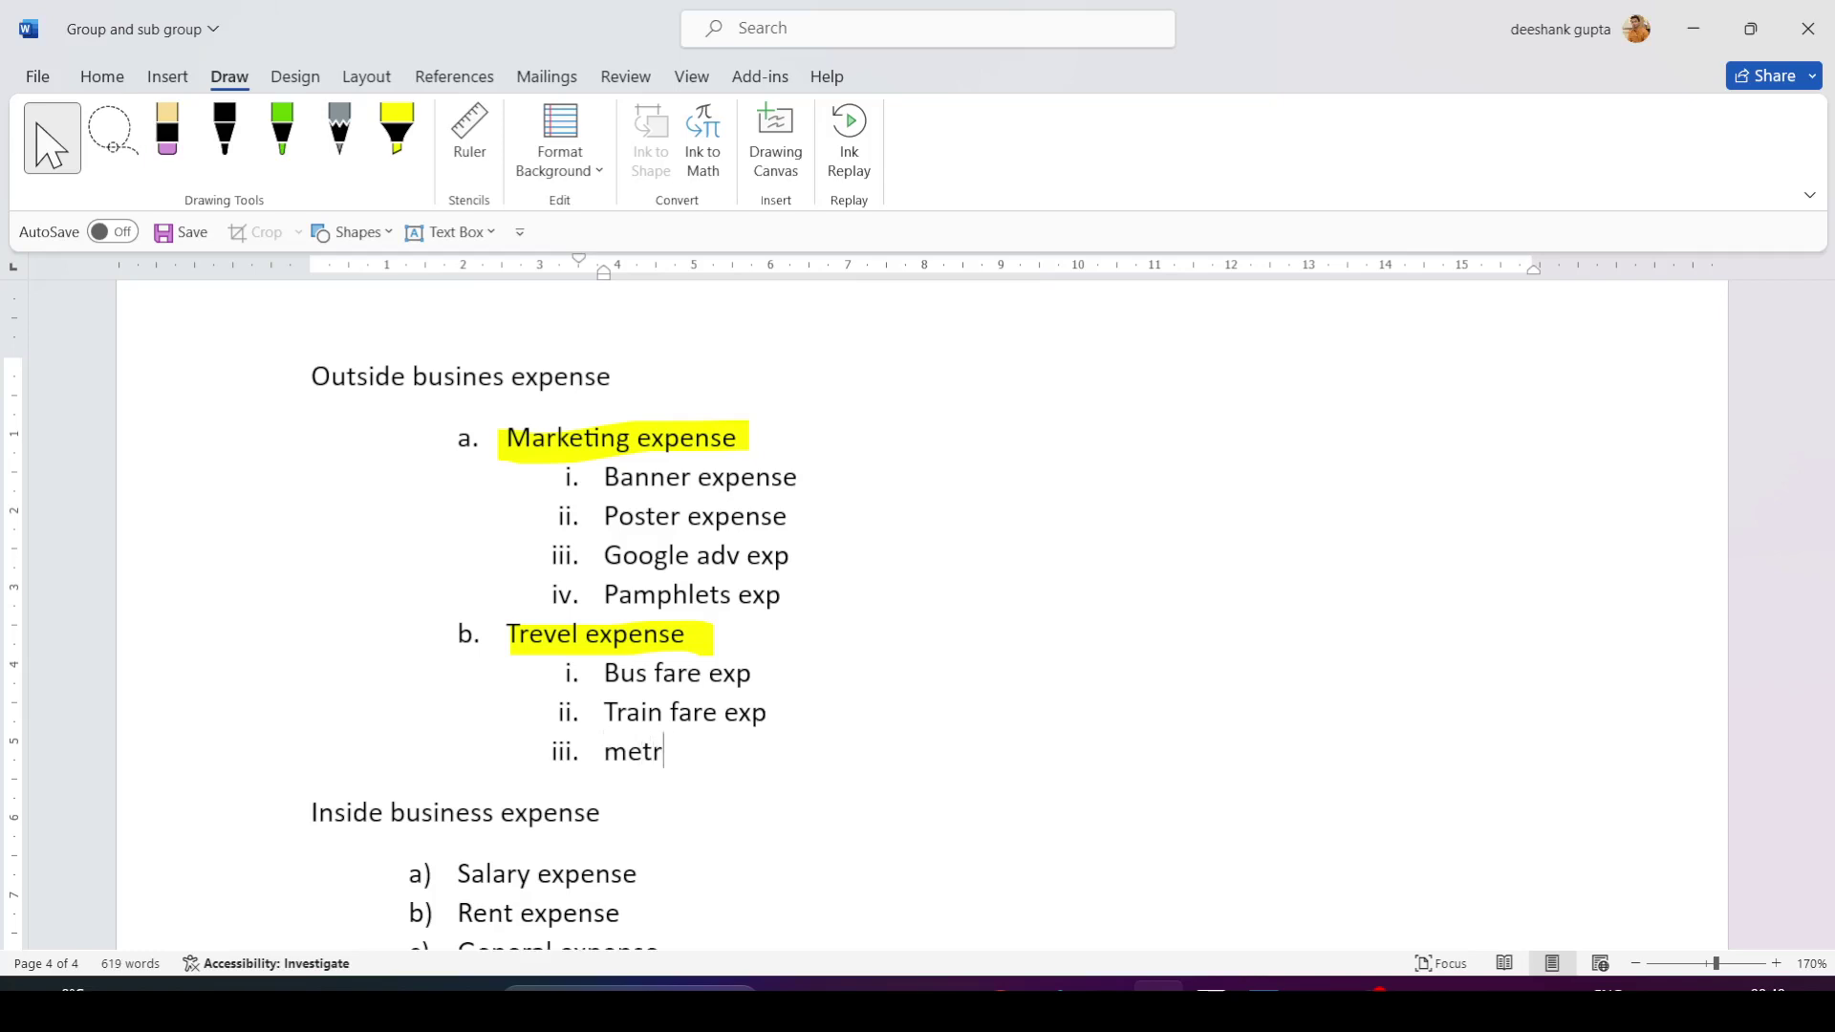
text(o fare exp)
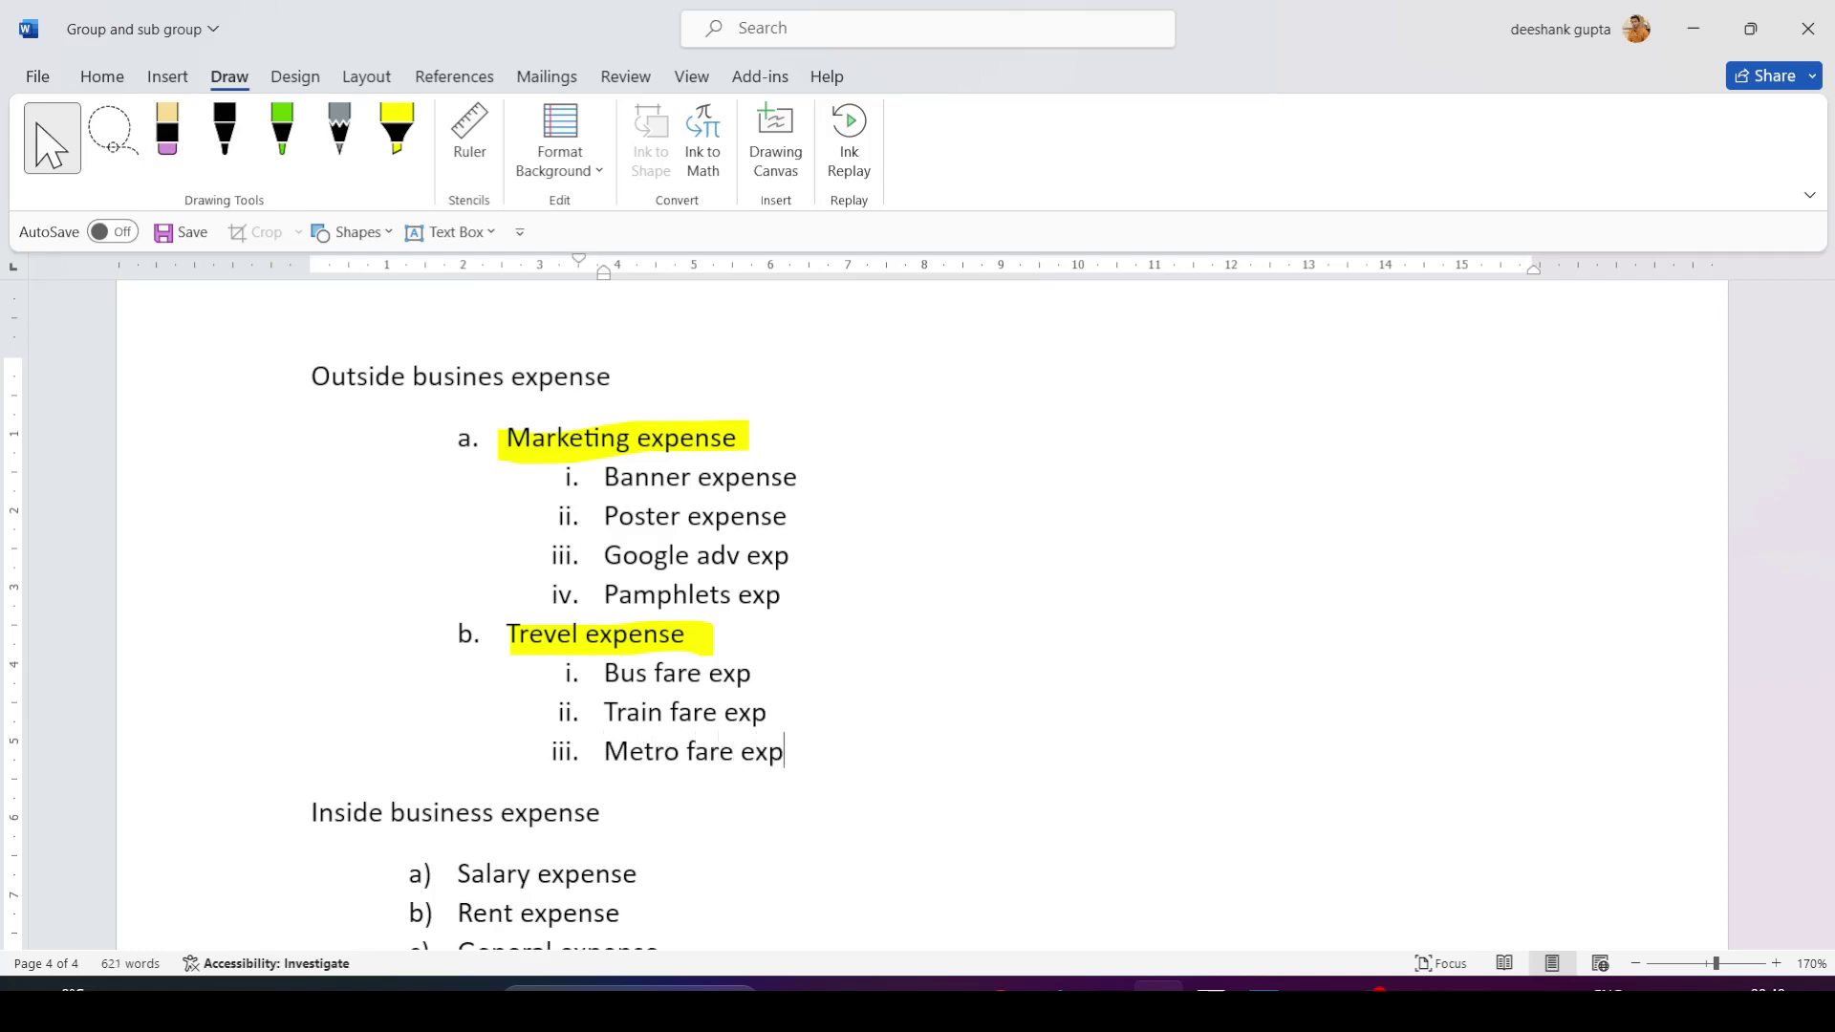
key(Return)
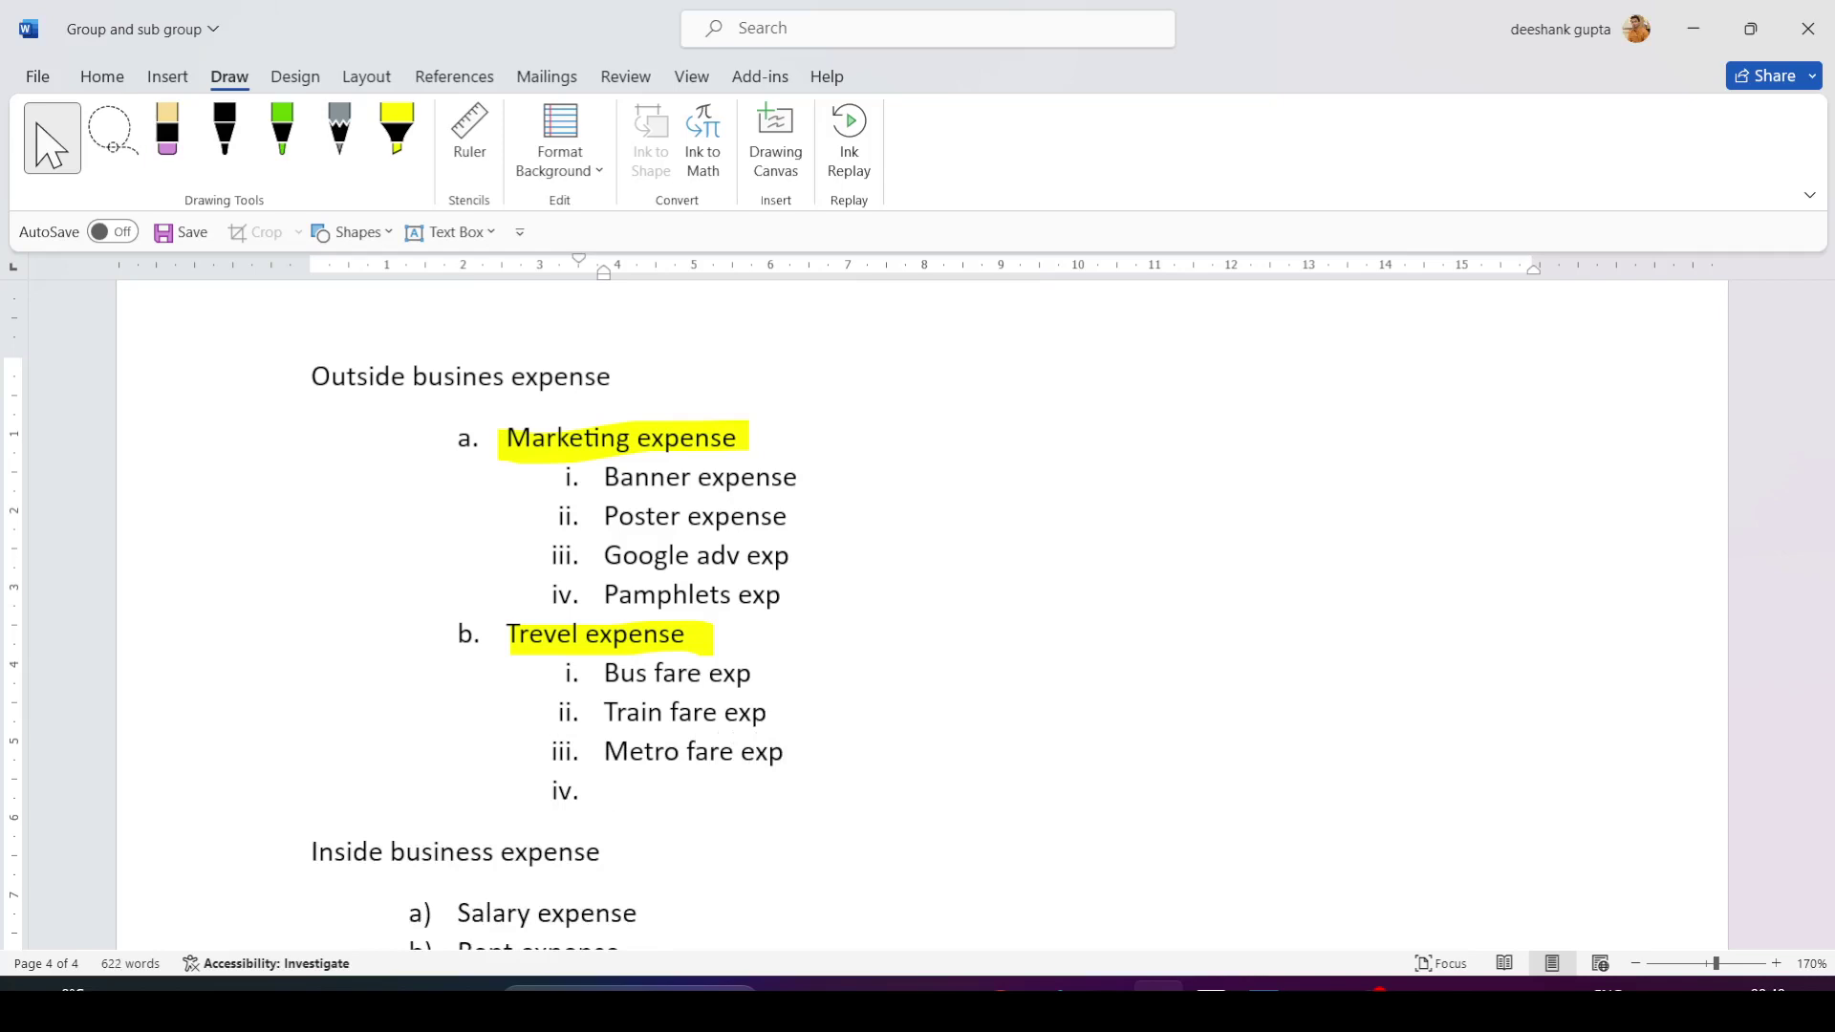
text(texi fare exp)
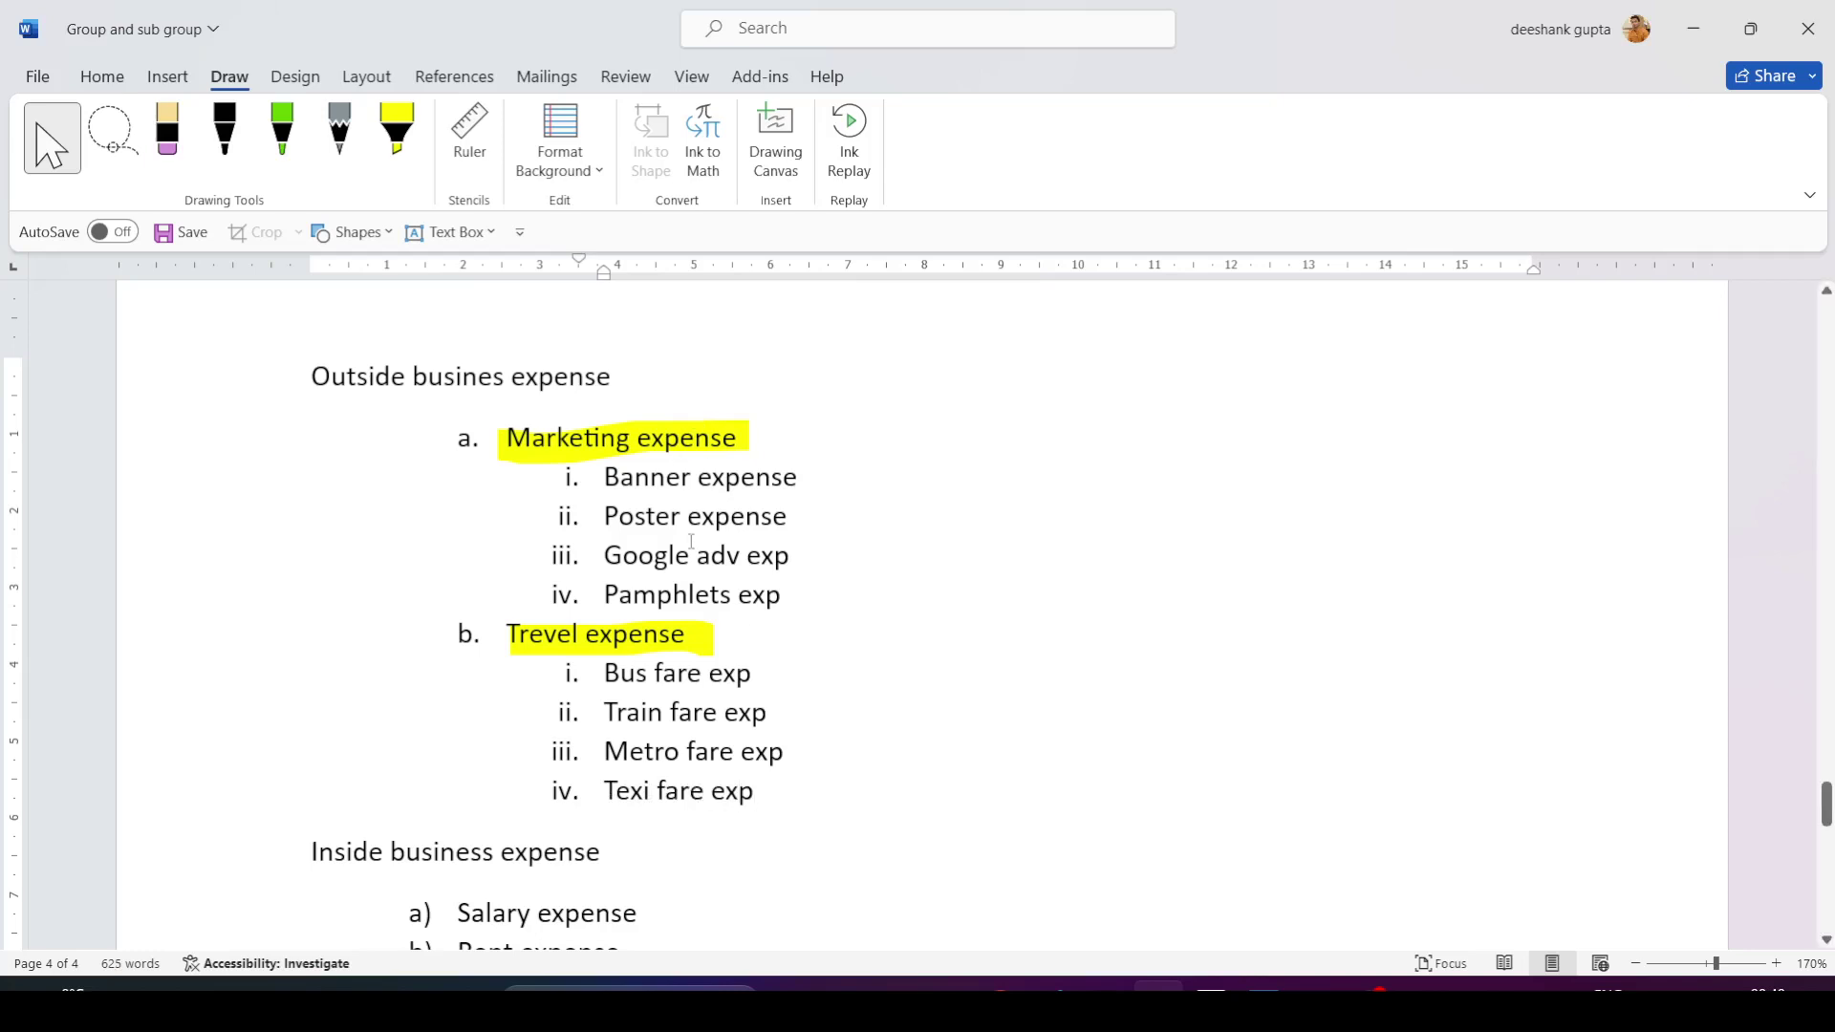
scroll(689, 550, down, 2)
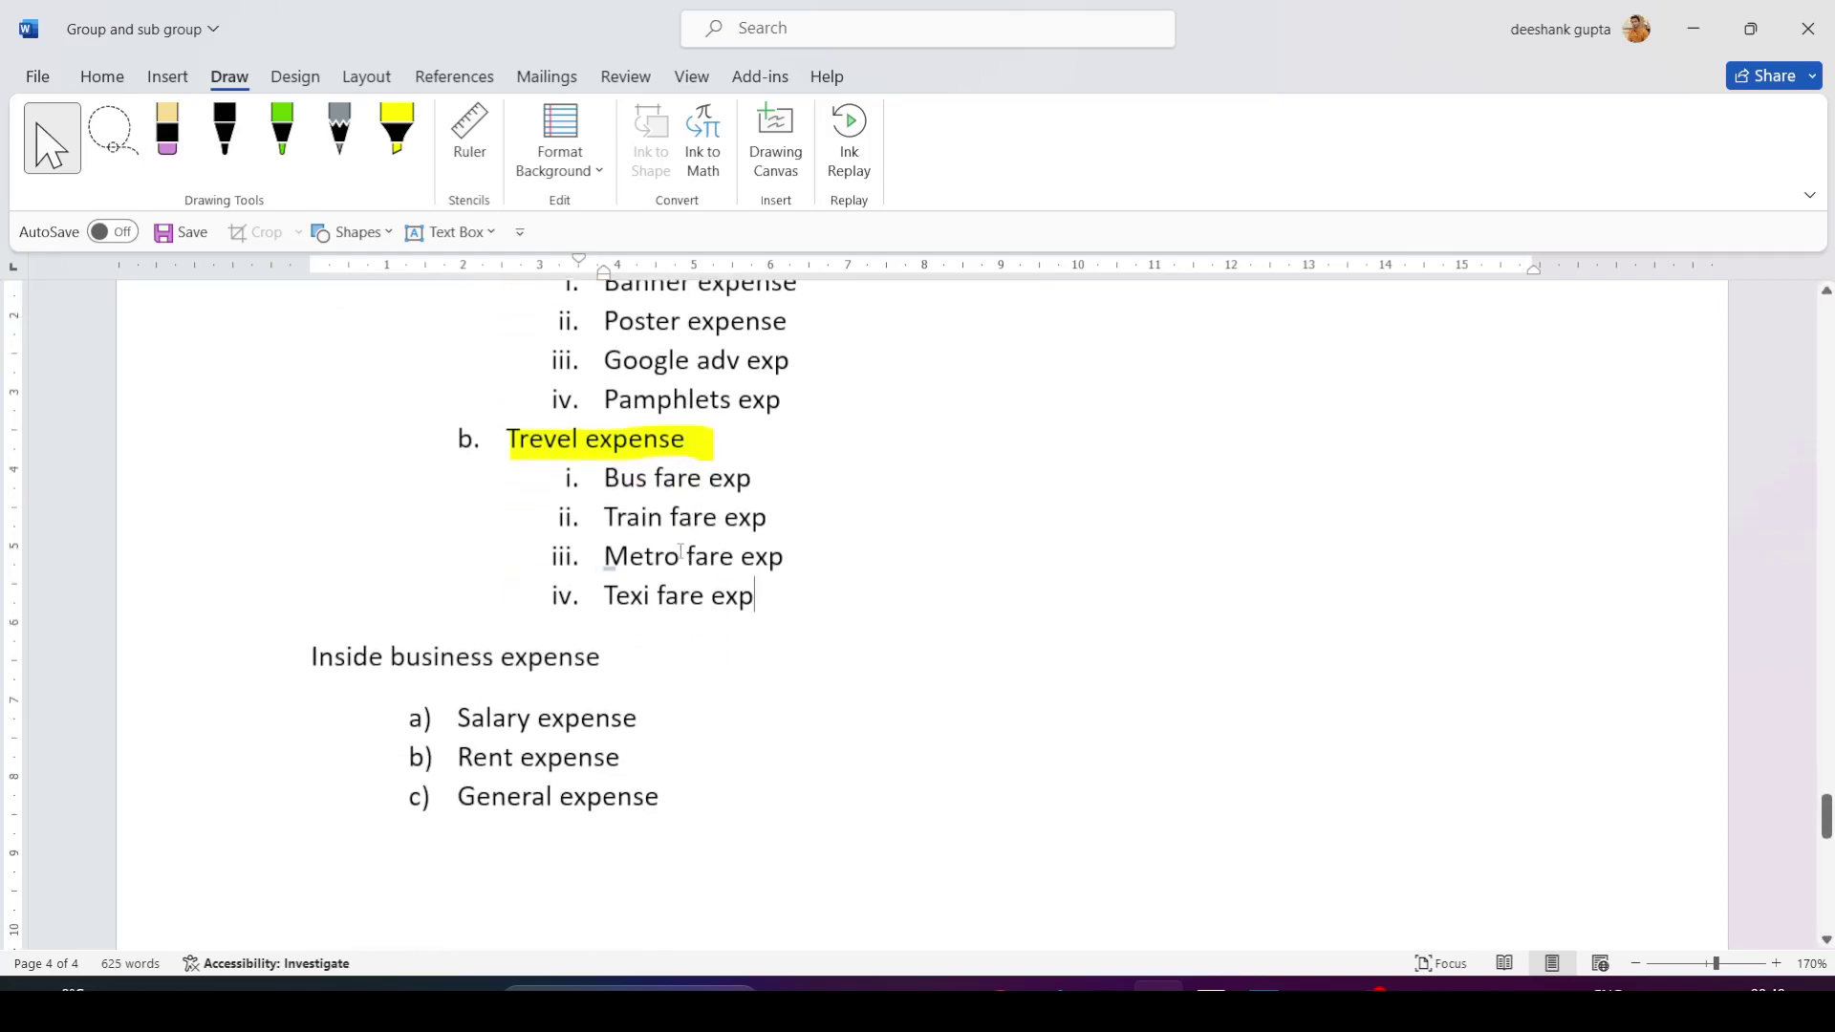
scroll(602, 569, up, 2)
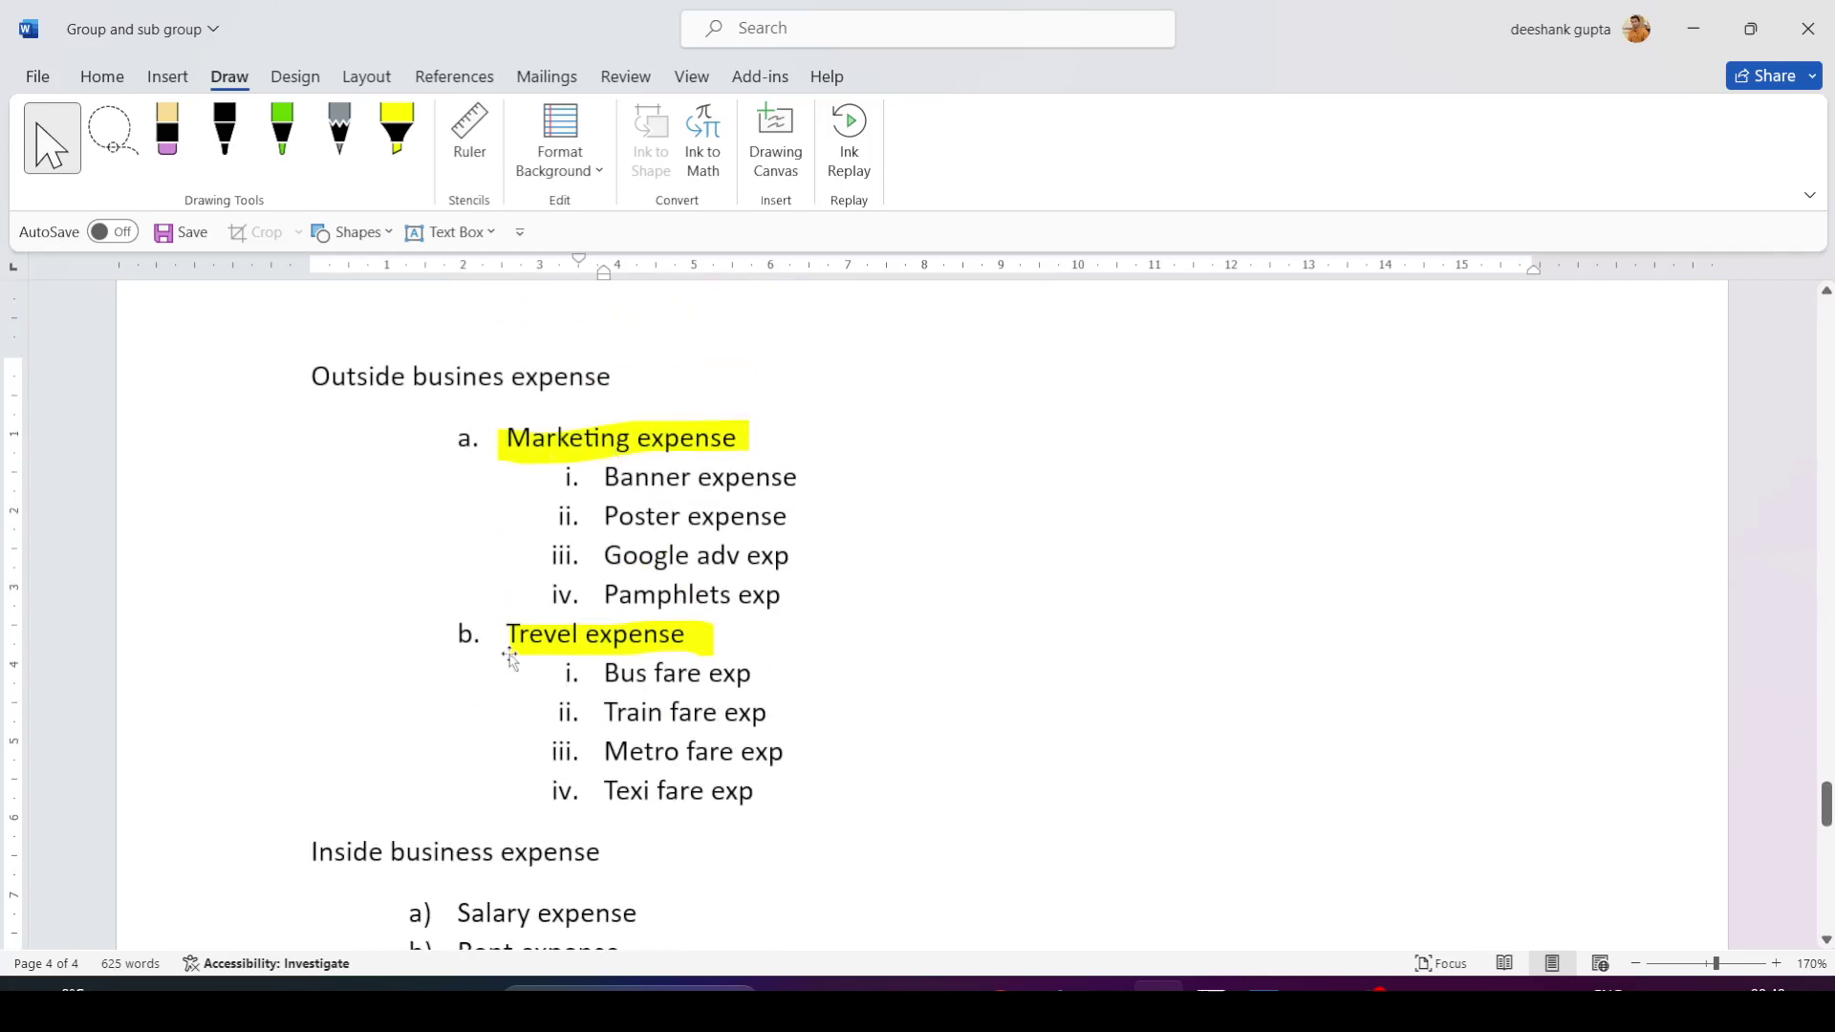
scroll(584, 656, down, 1)
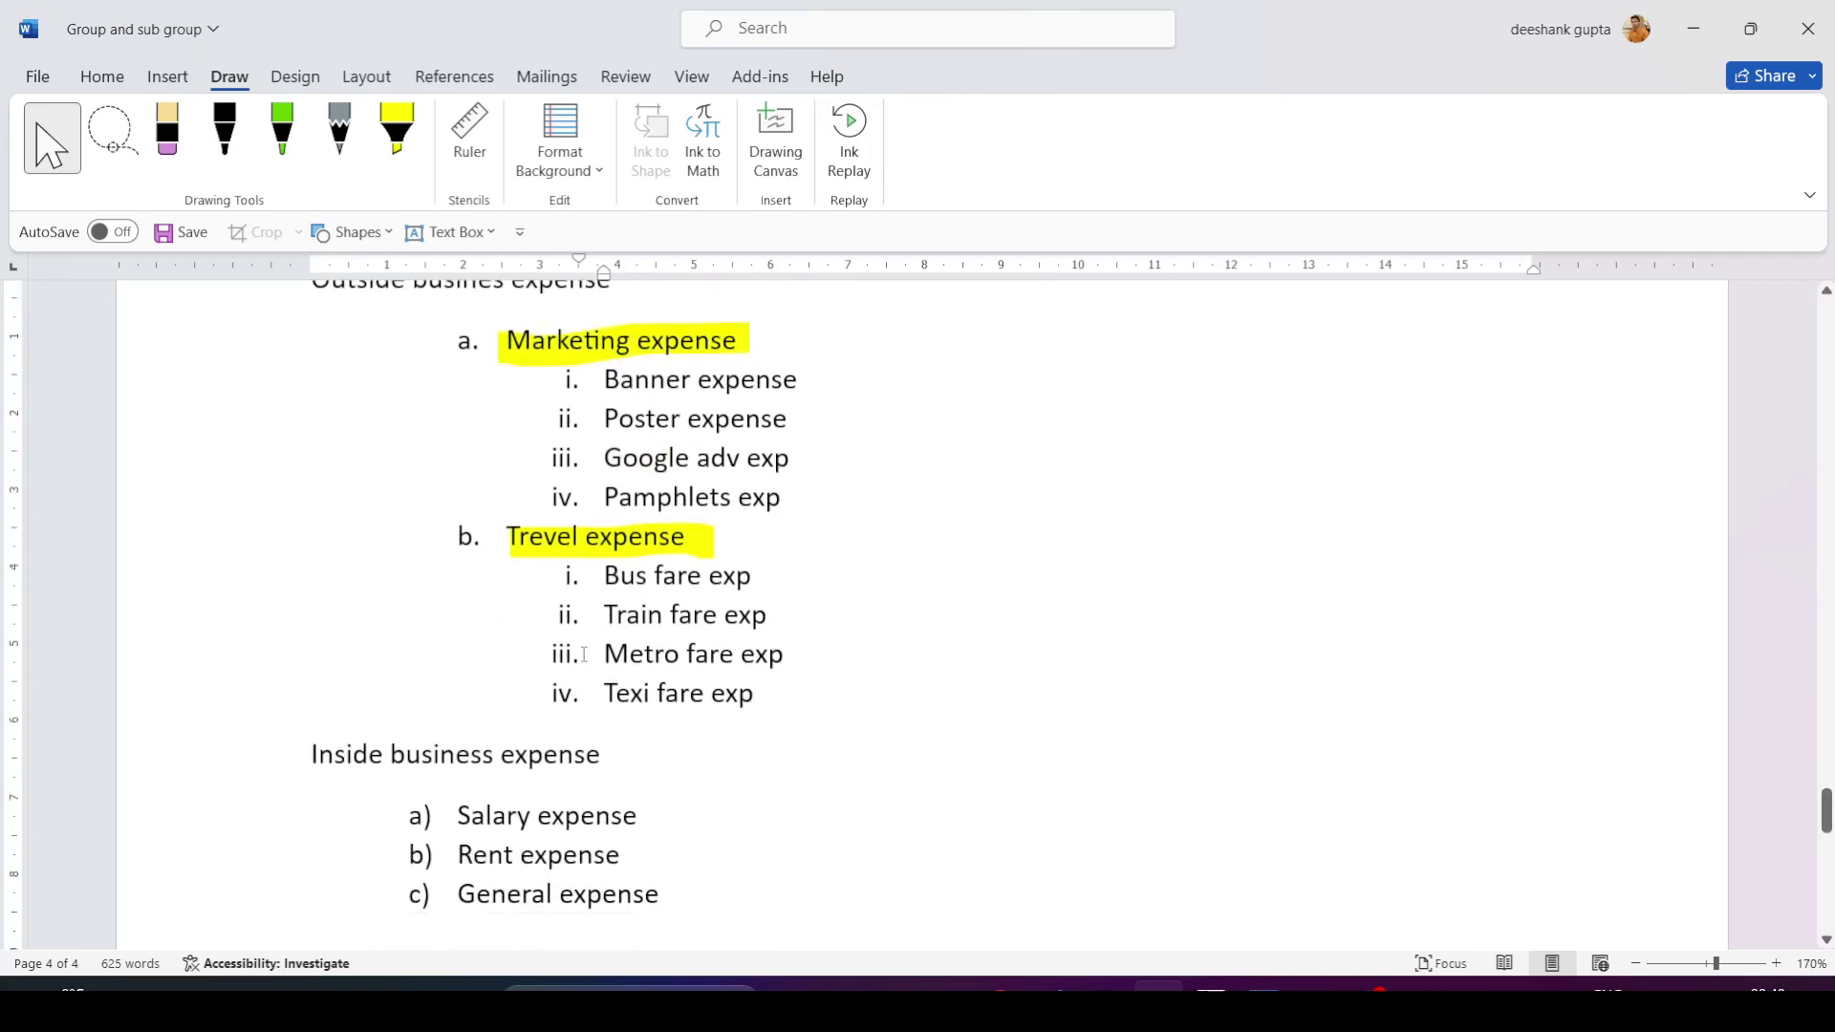
click(647, 818)
scroll(654, 818, down, 2)
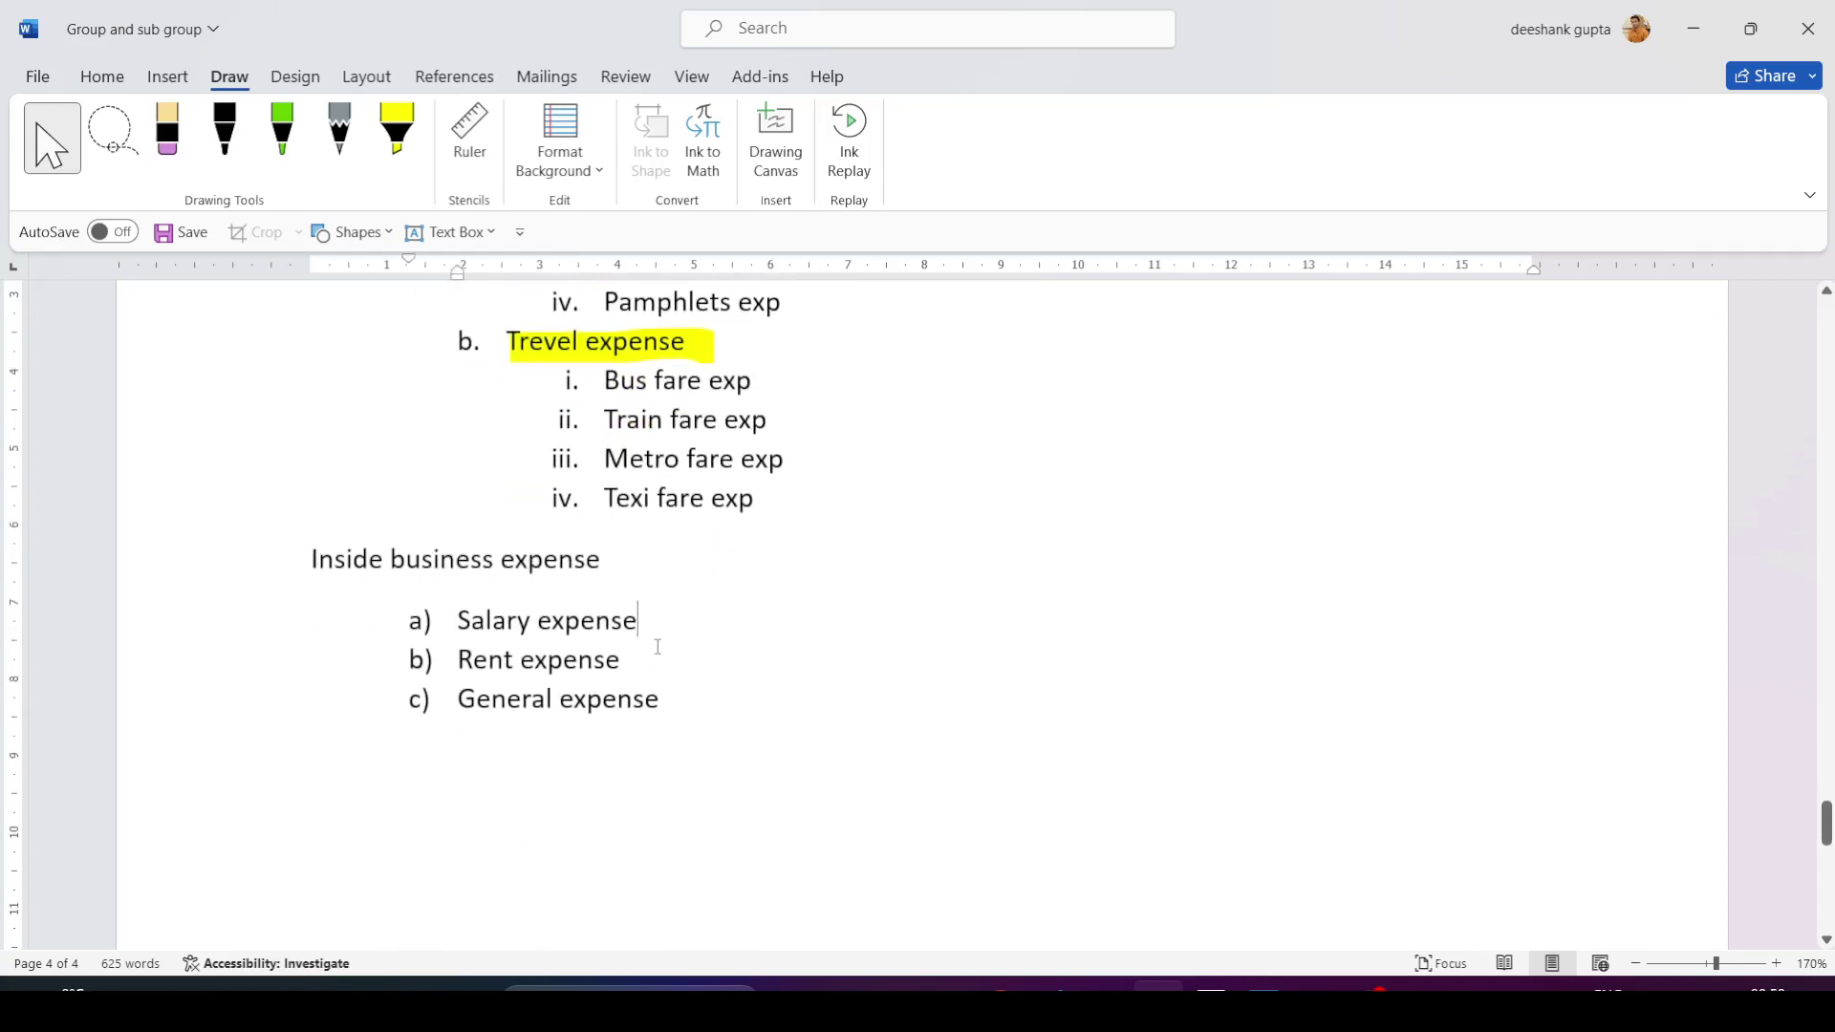
key(Return)
key(Tab)
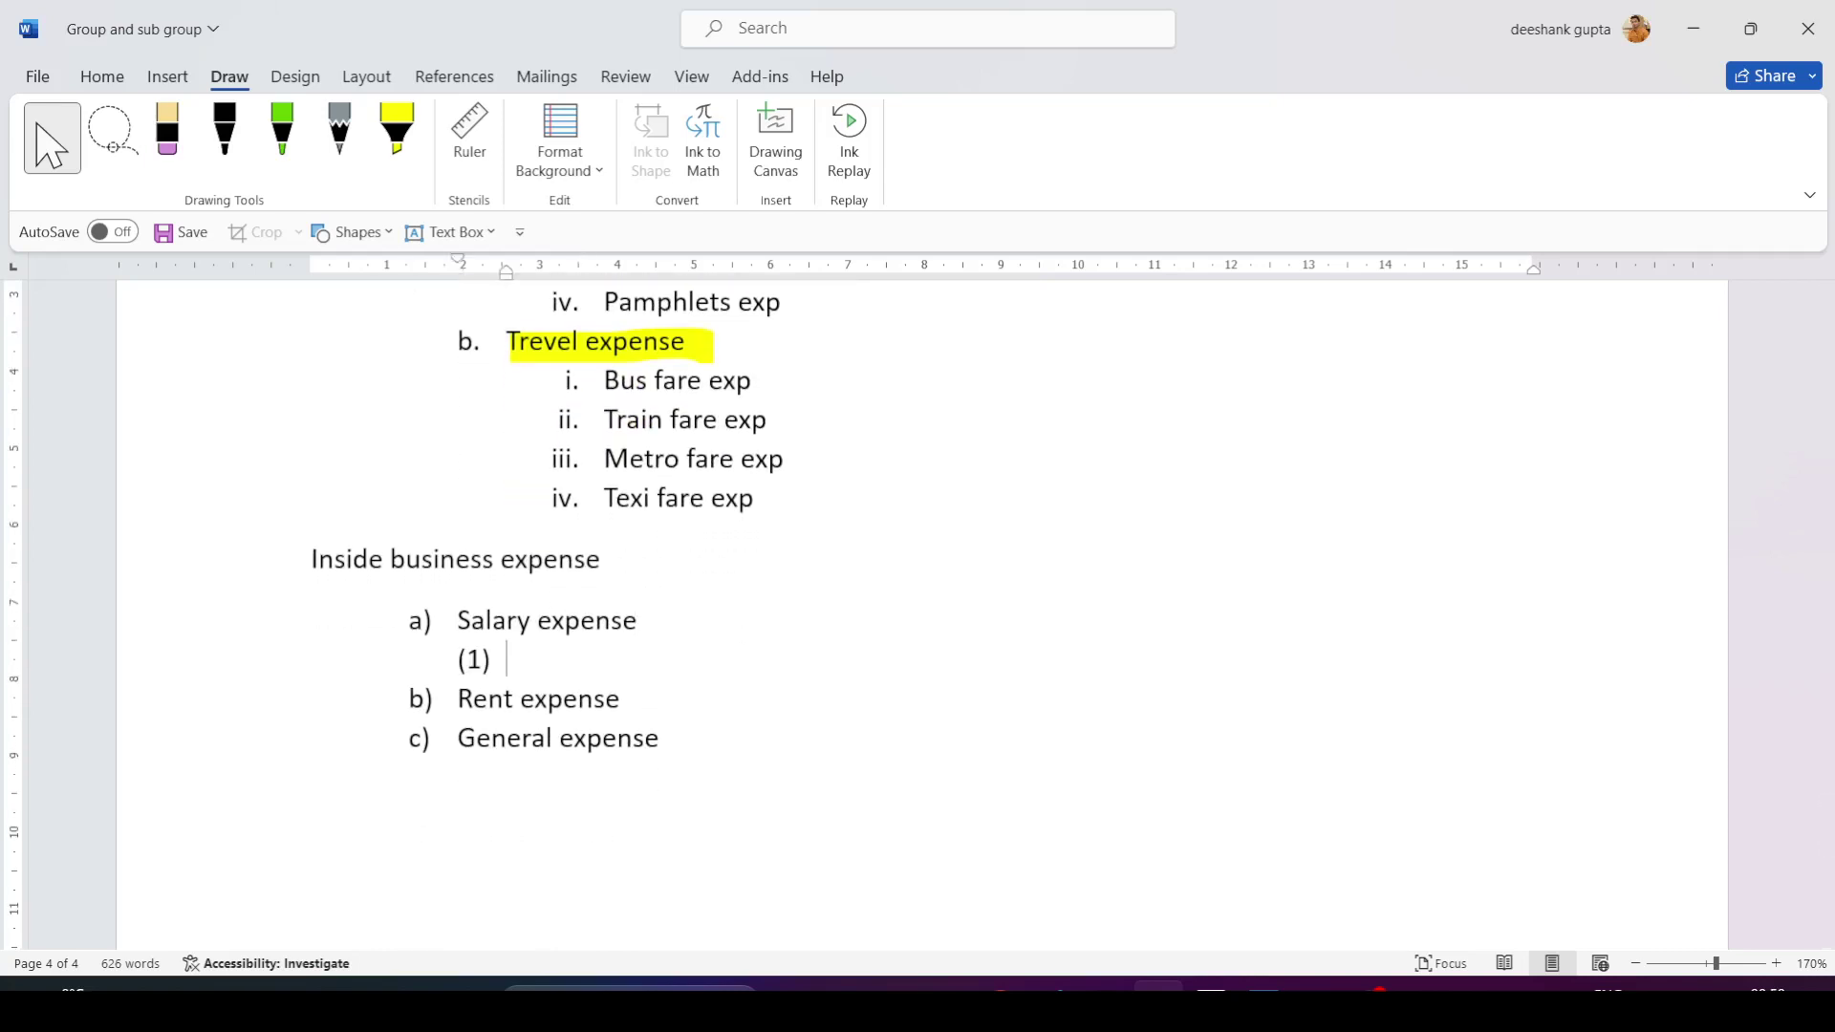
text(ramu)
key(BackSpace)
key(BackSpace)
key(BackSpace)
key(BackSpace)
key(BackSpace)
key(BackSpace)
key(BackSpace)
key(BackSpace)
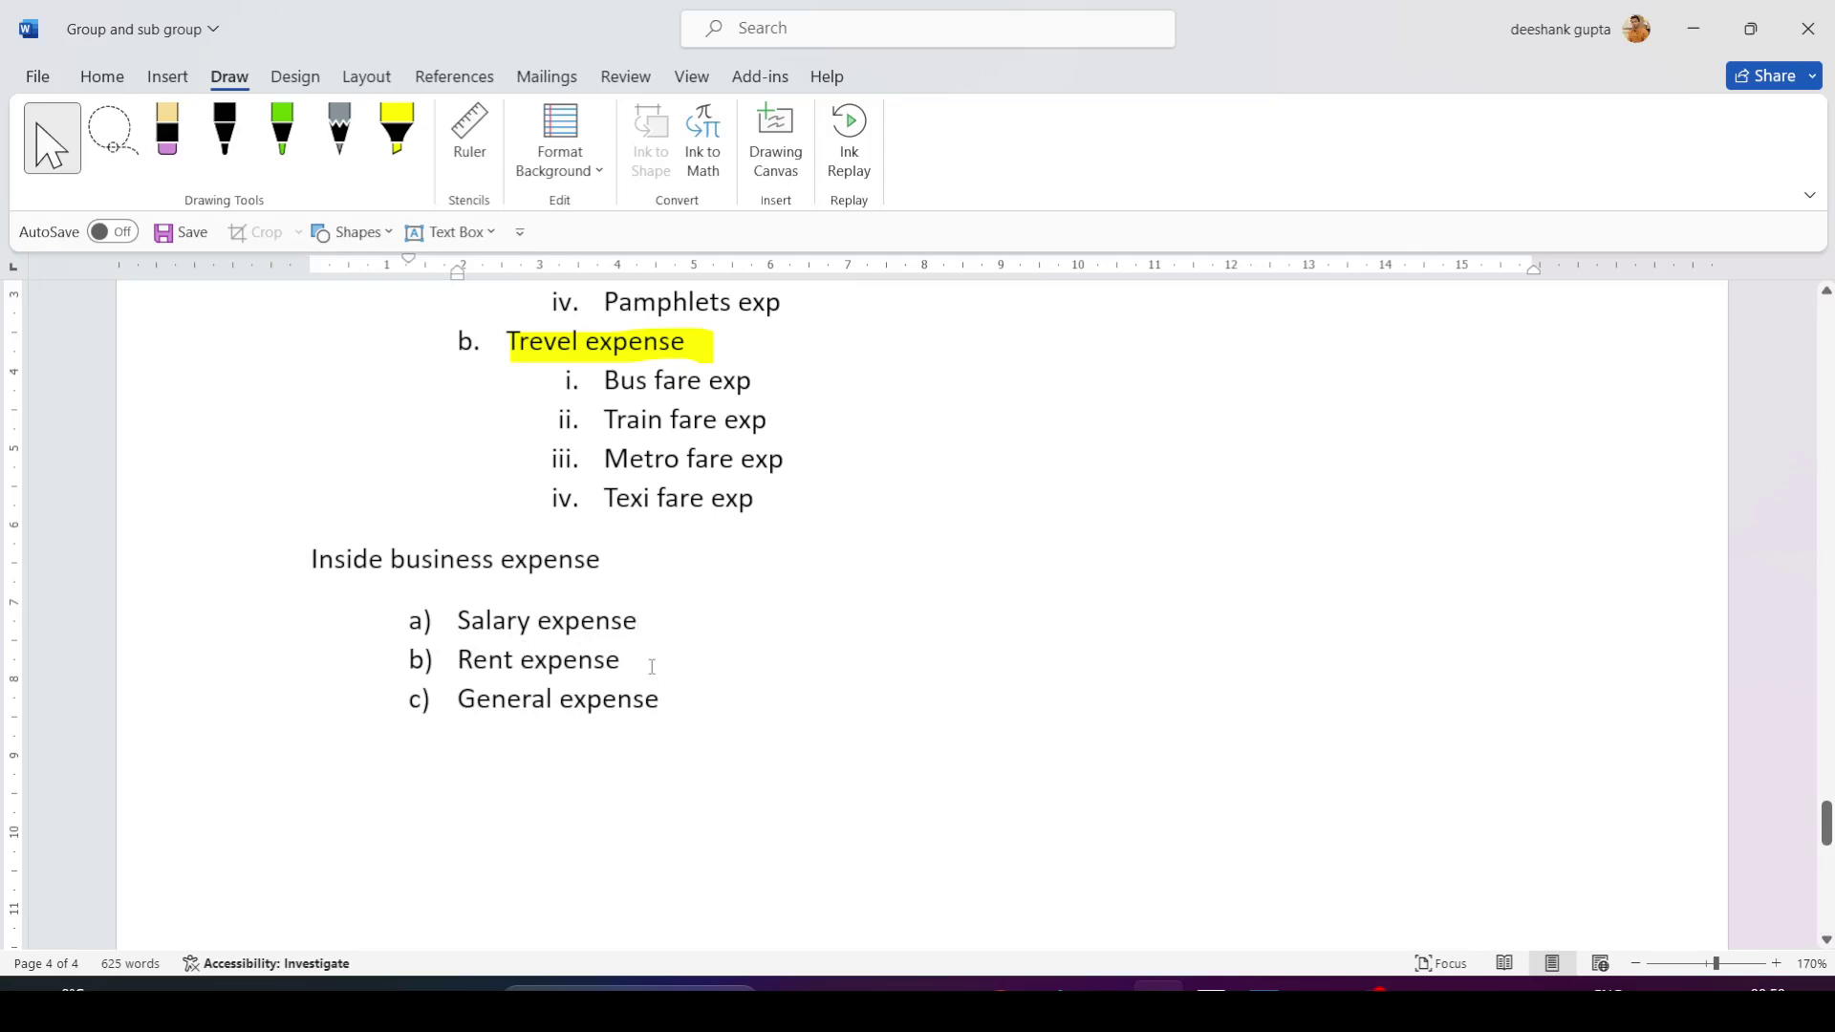
Add "Branch 1 rent", "Branch 2 rent" and "Branch 3 rent" as indented sub-items of Rent expense.
key(Return)
key(Tab)
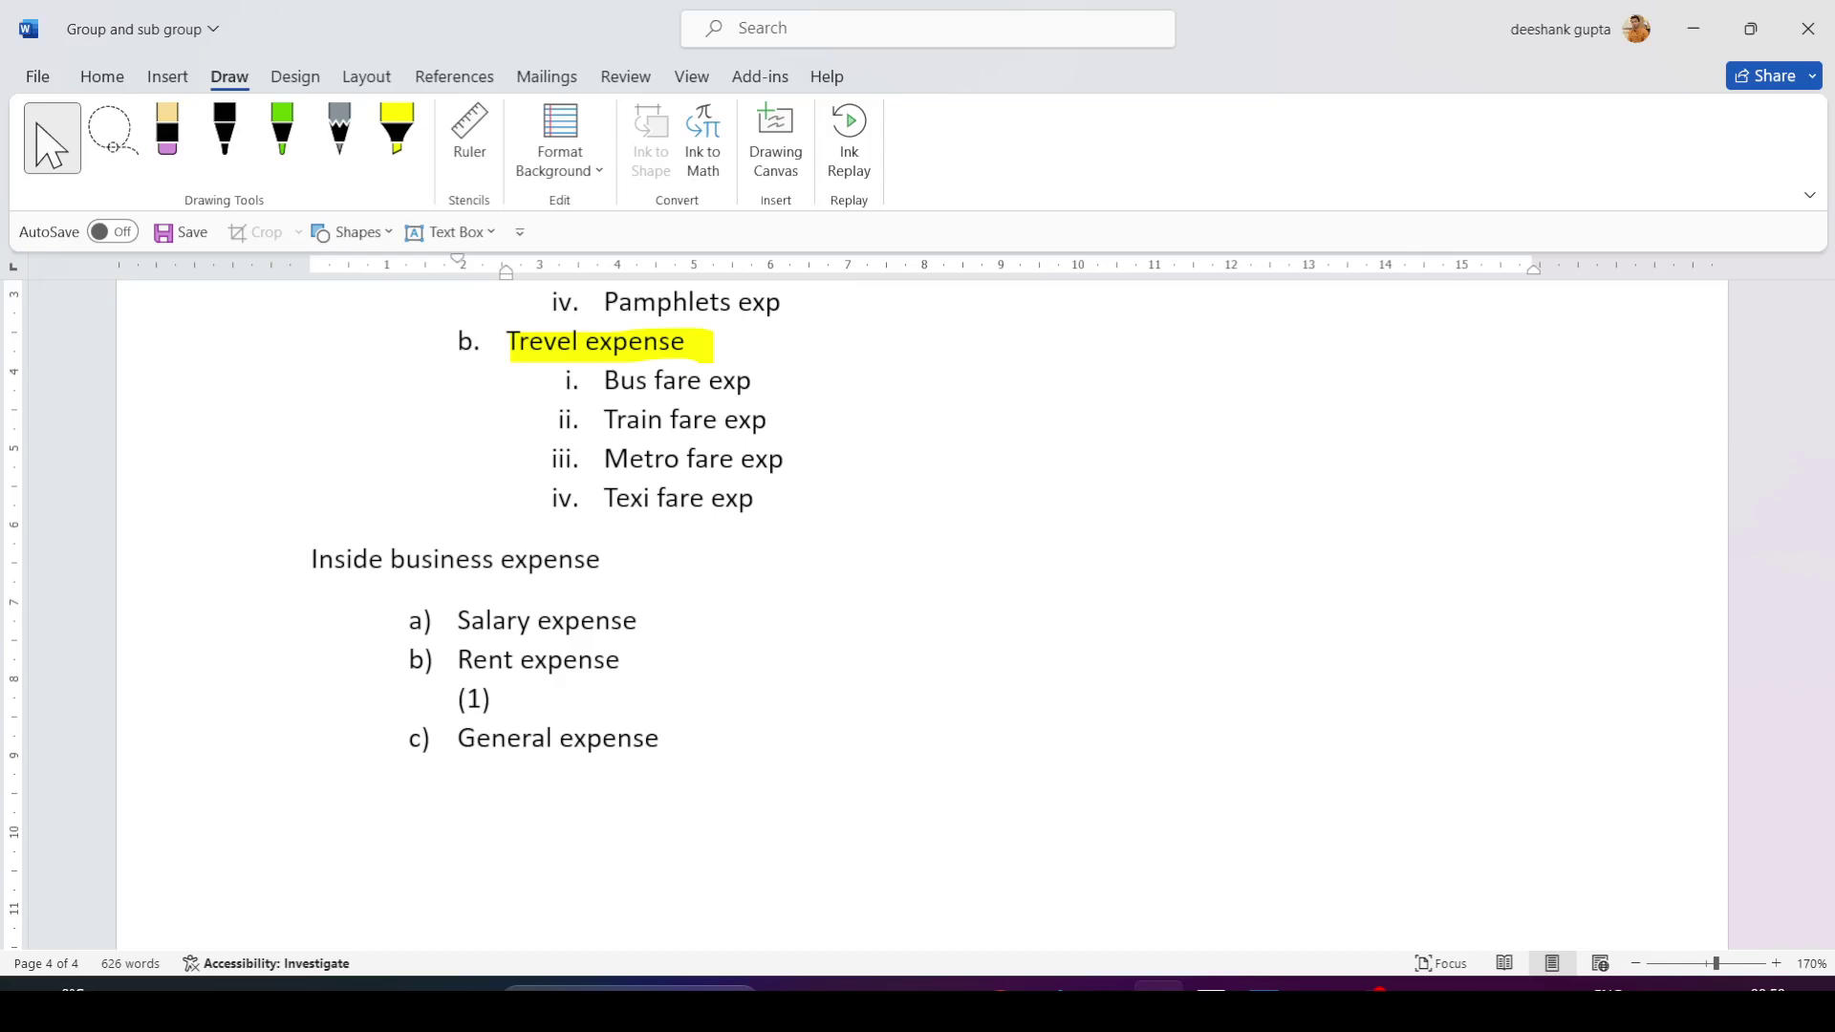
text(branchh)
key(BackSpace)
text(1 rent)
key(Return)
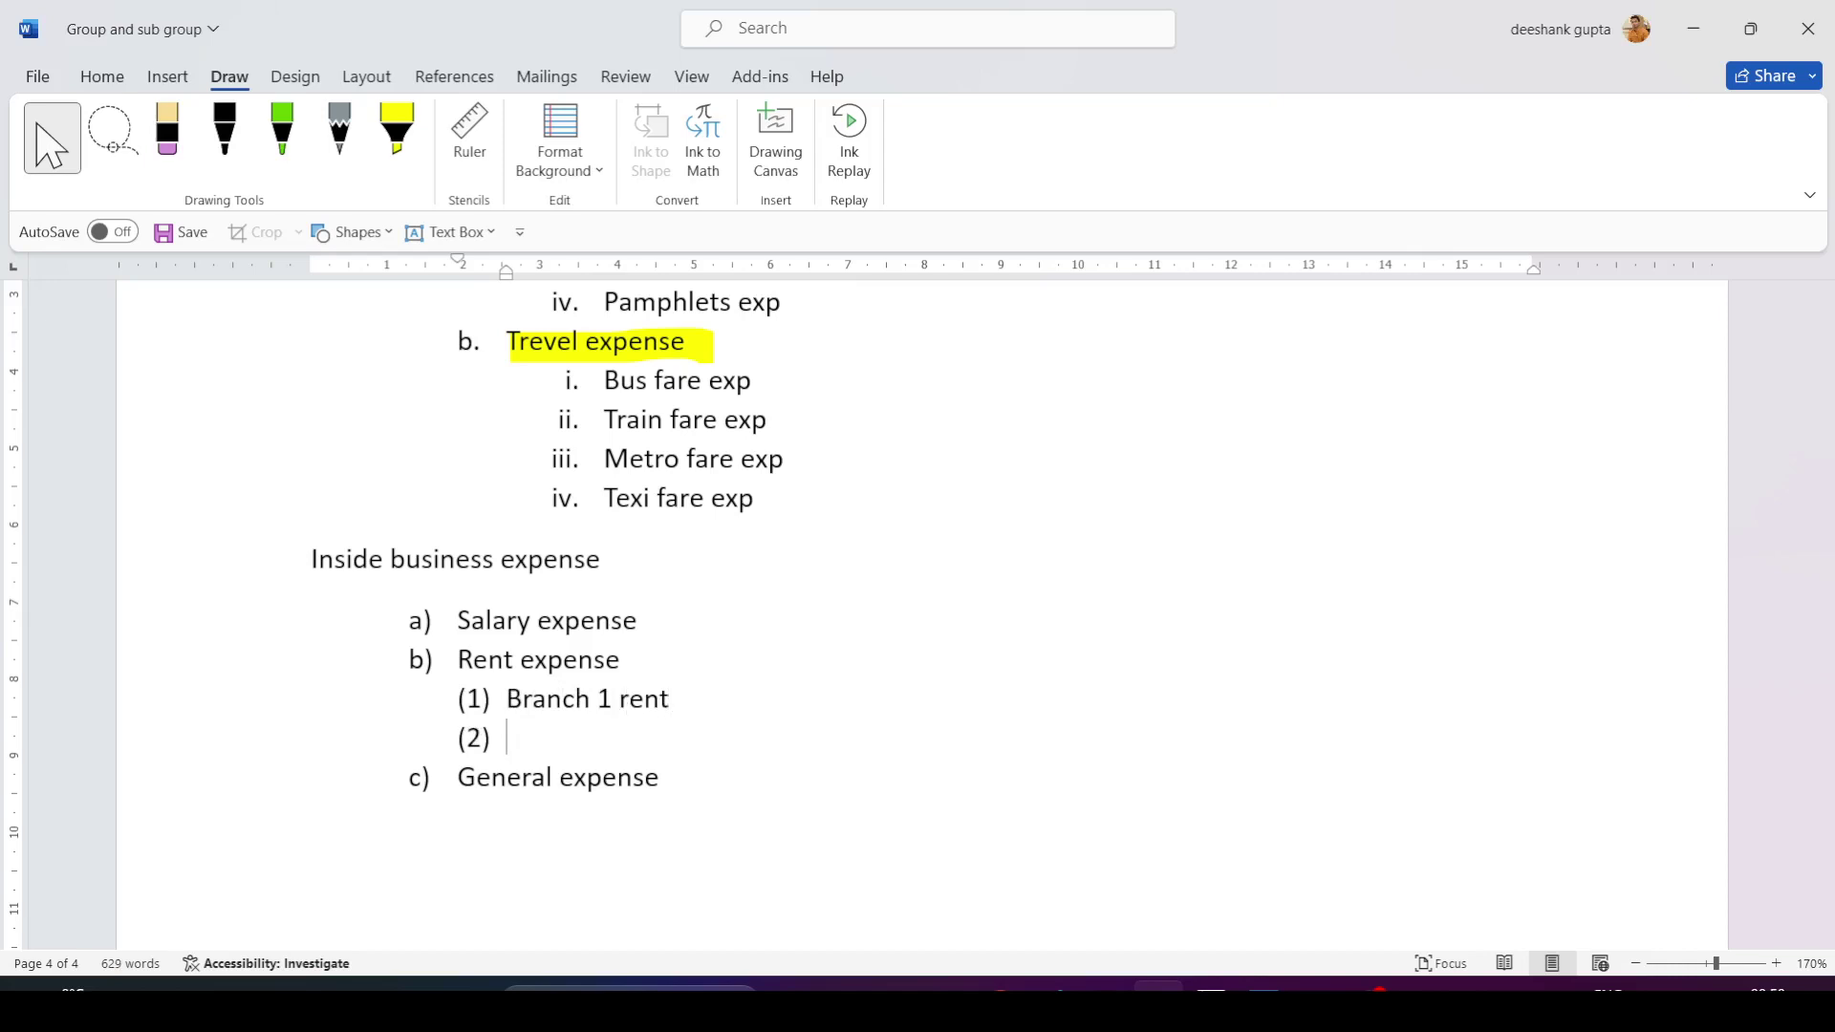
text(branch 2 rent)
key(Return)
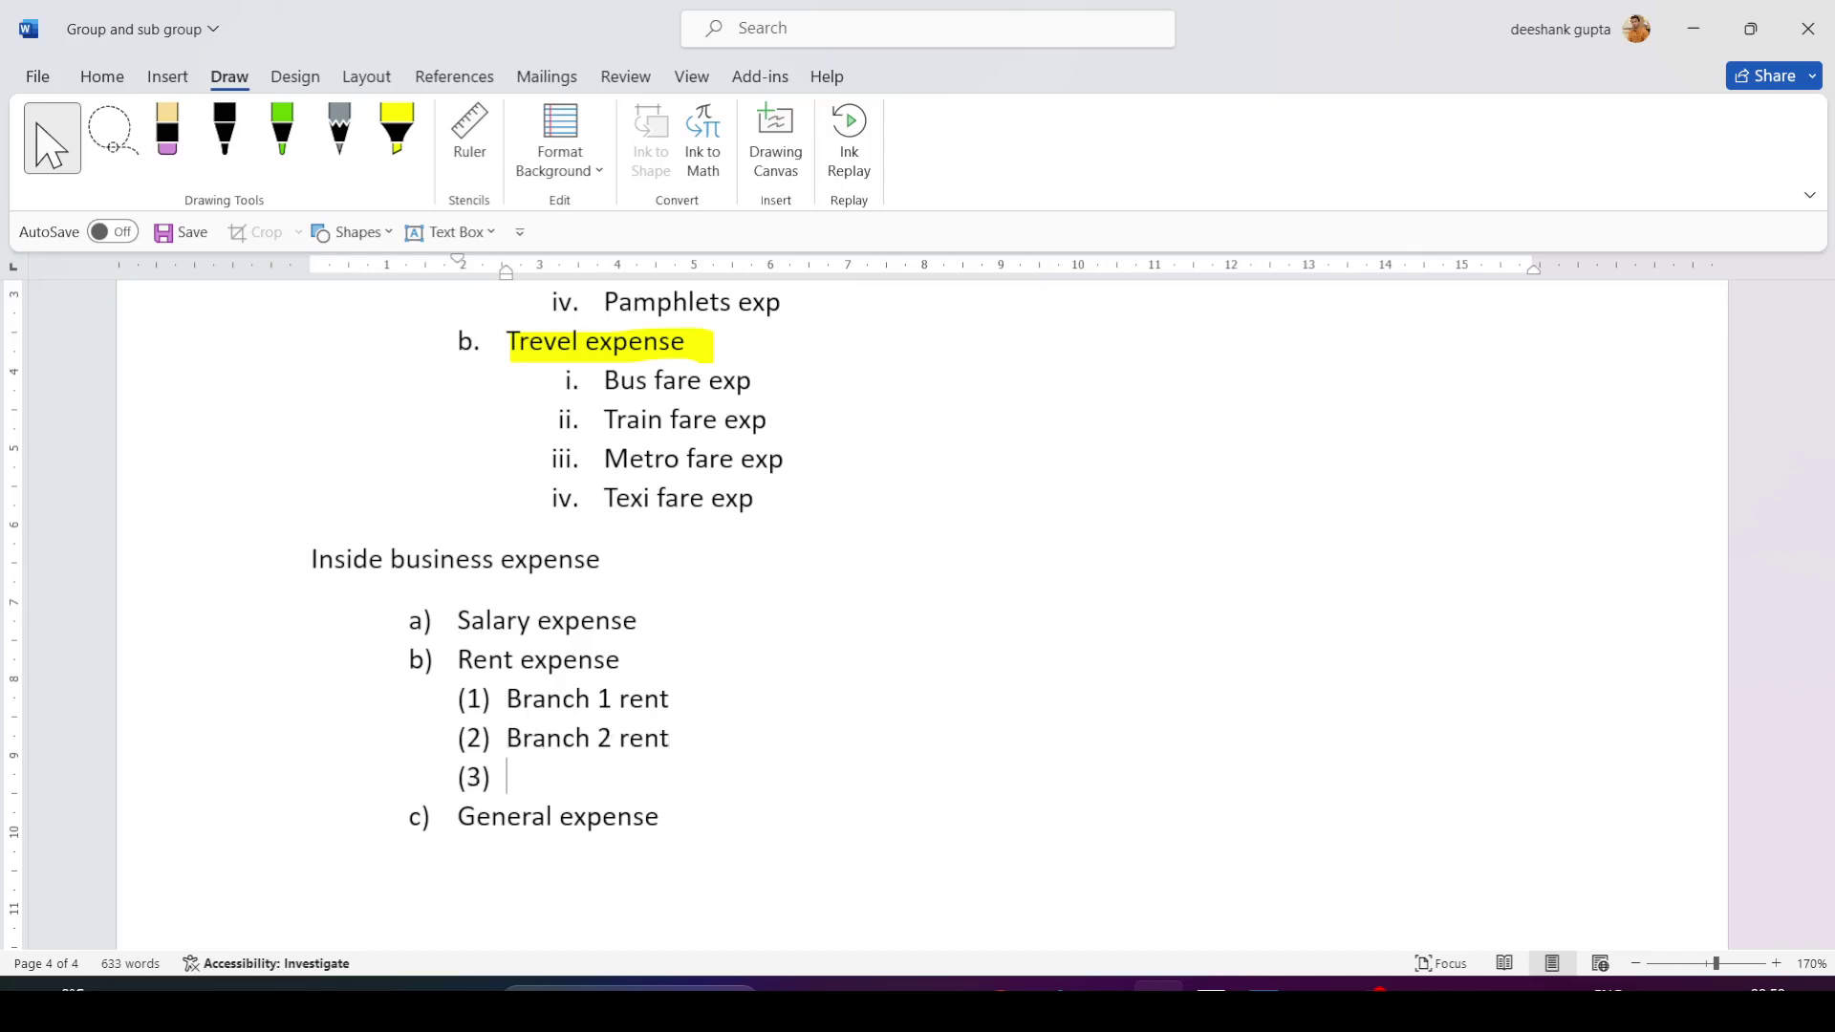
text(branch 3 rent)
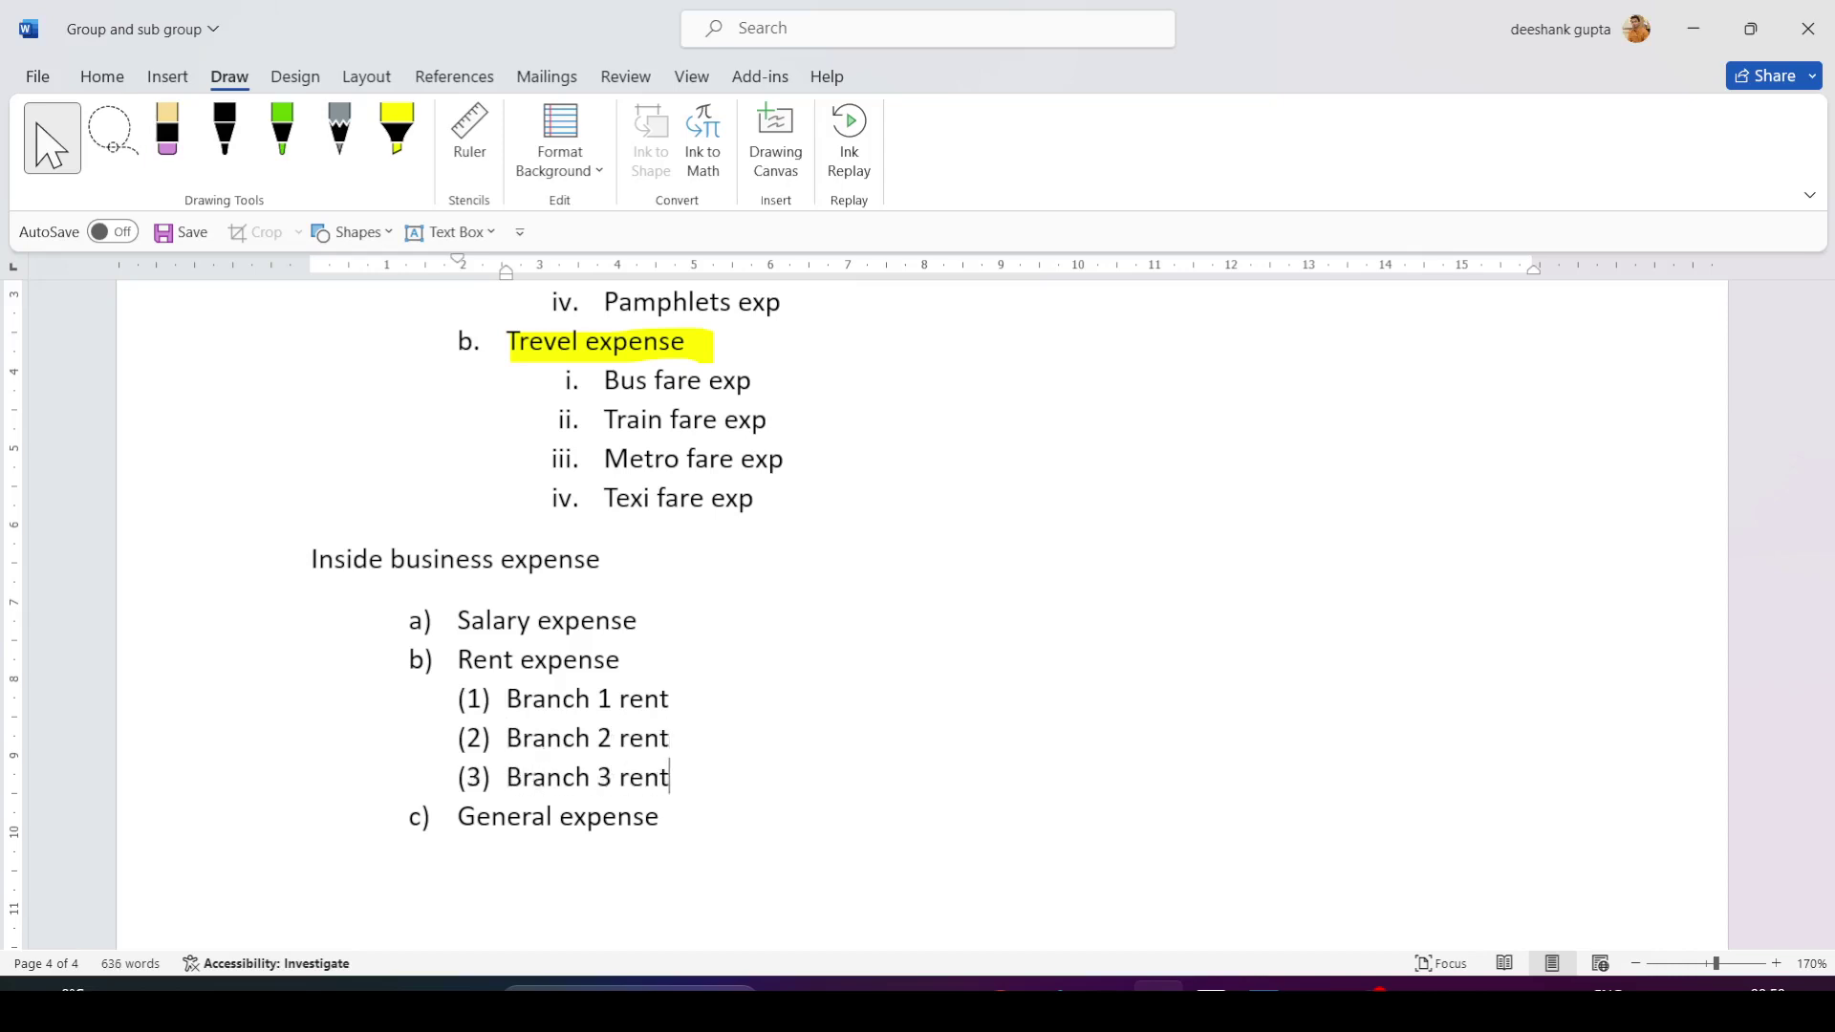
Add "Electricity exp" and "Repair exp" as indented sub-items of General expense.
scroll(585, 576, down, 2)
click(676, 622)
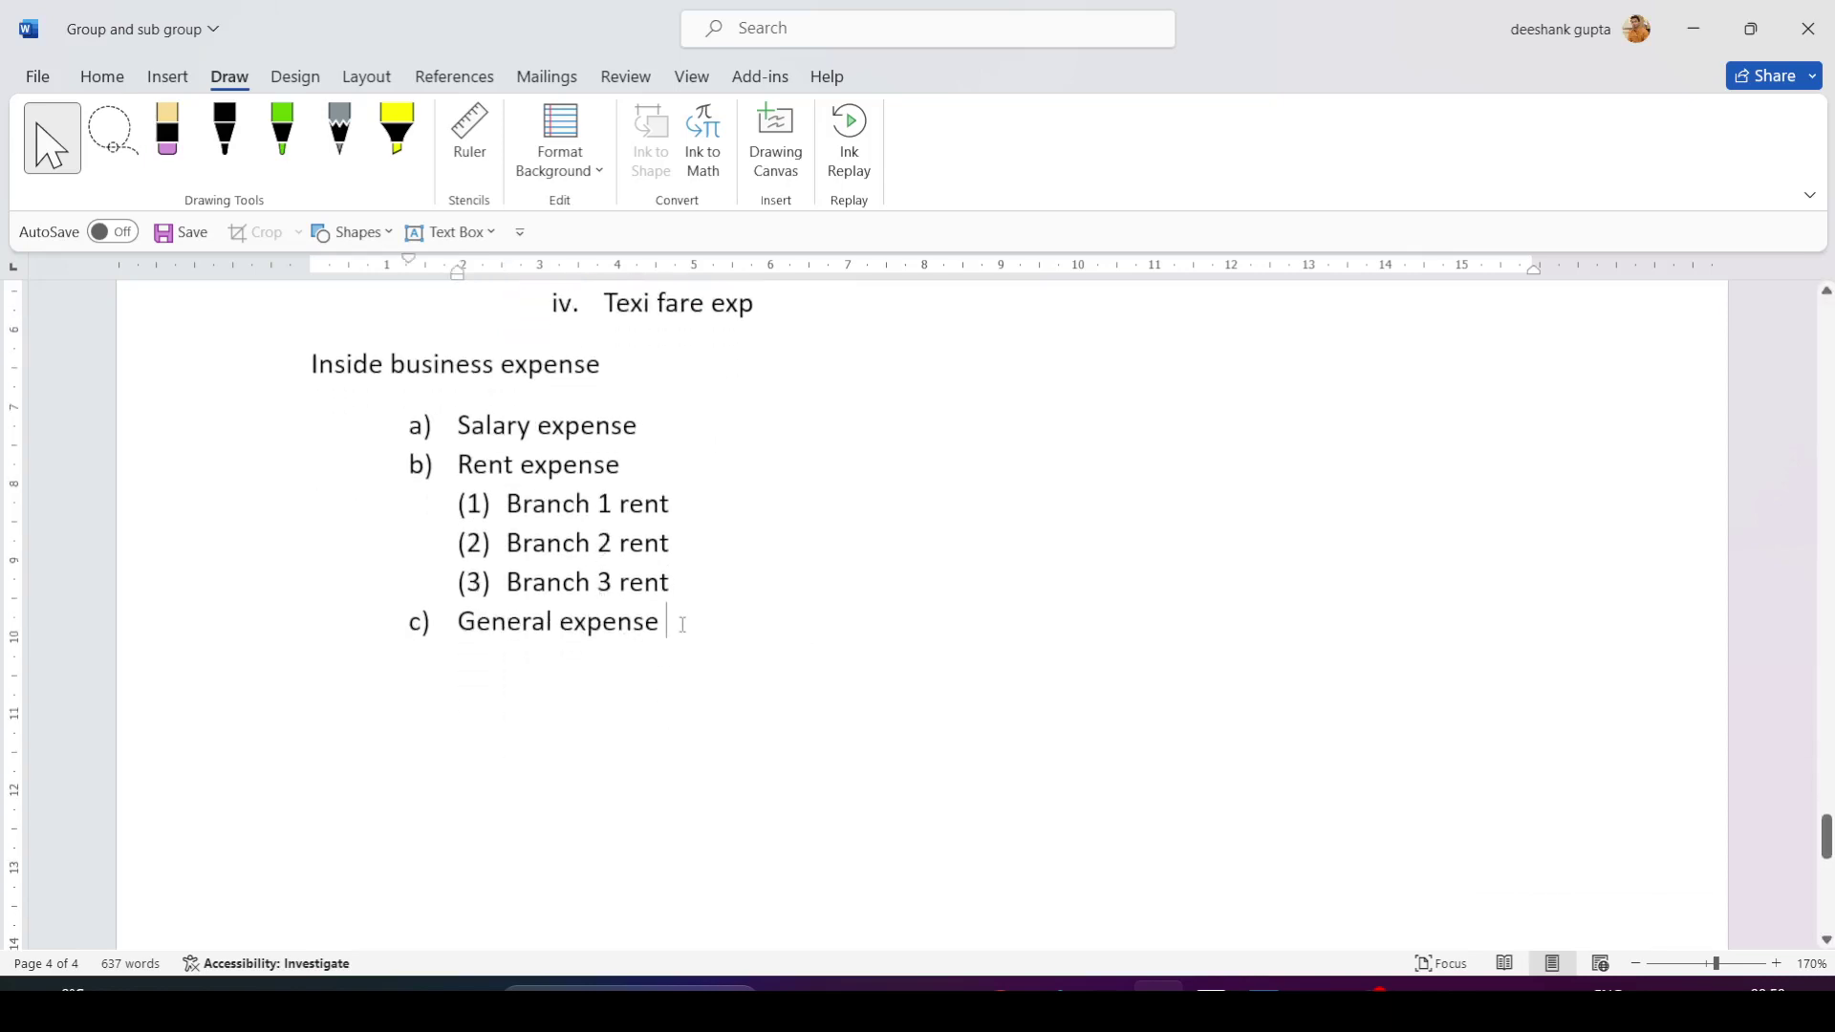
key(Return)
key(Tab)
text(ele)
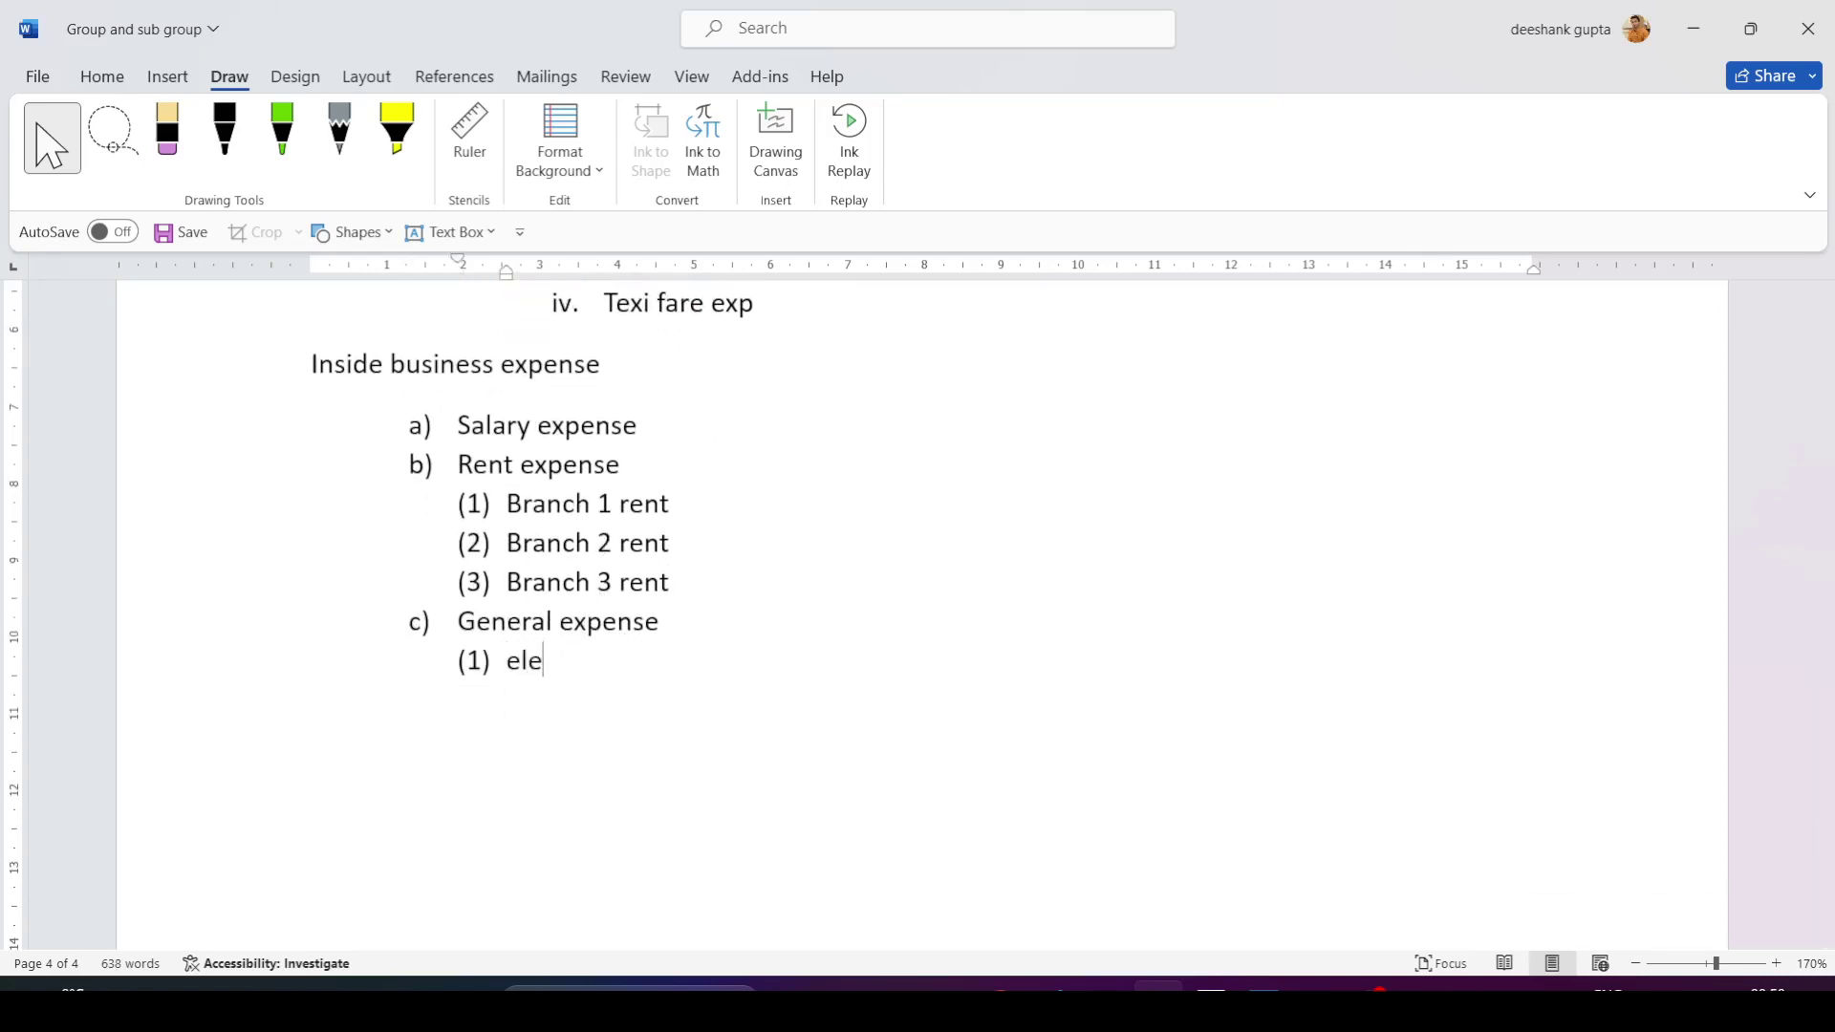
text(ctricity expe)
key(BackSpace)
key(Return)
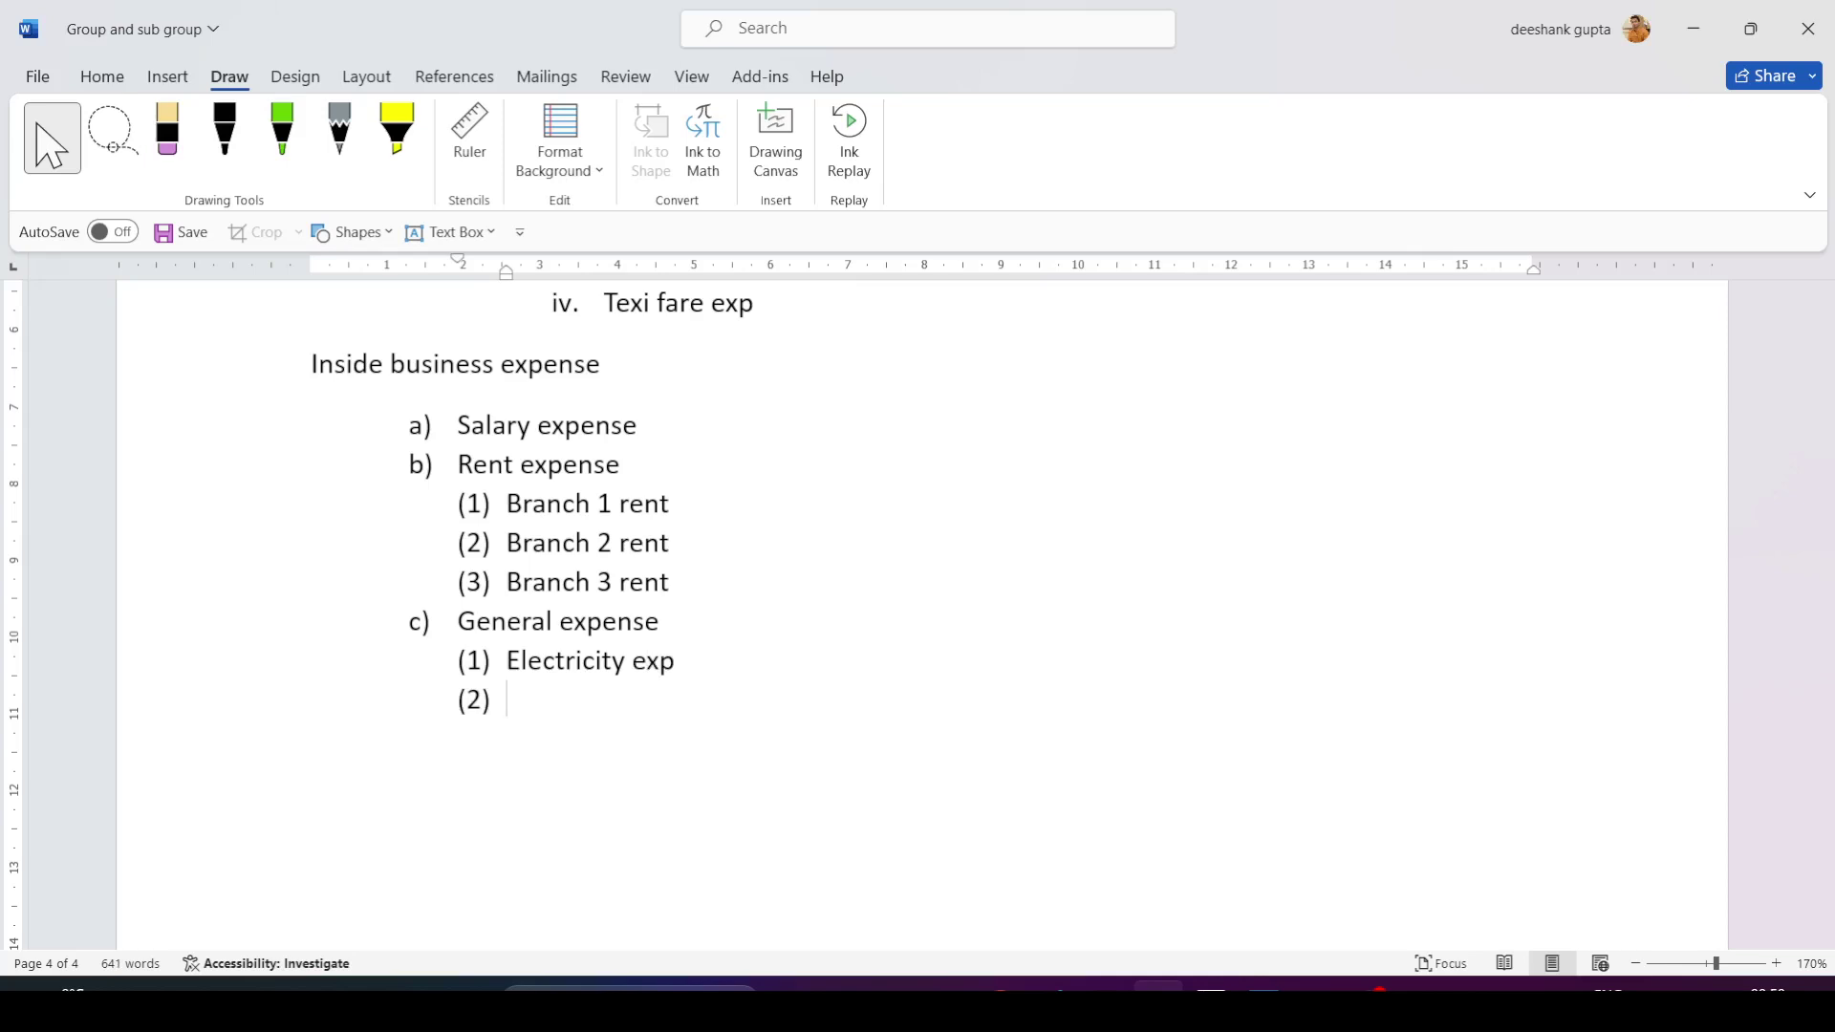
text(repair ep)
key(BackSpace)
text(xpe)
key(BackSpace)
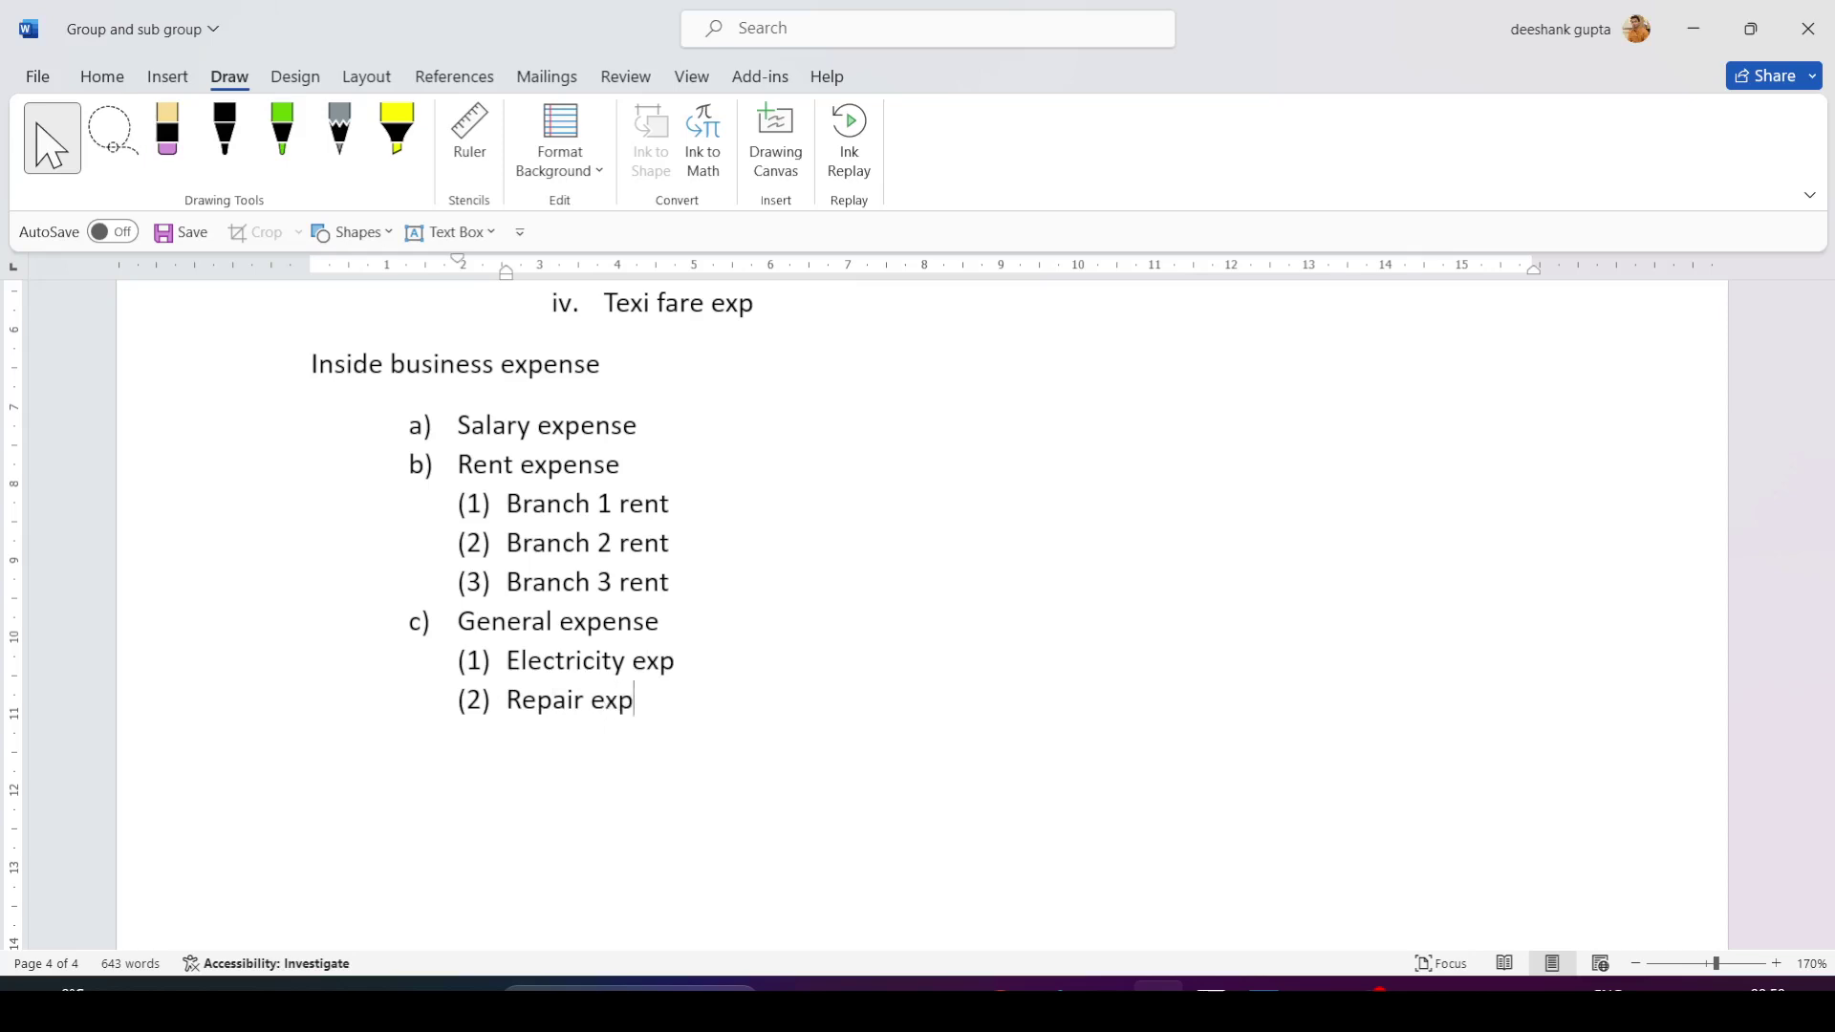
Review the expanded outline of outside and inside business expenses with their sub-items.
scroll(735, 695, up, 4)
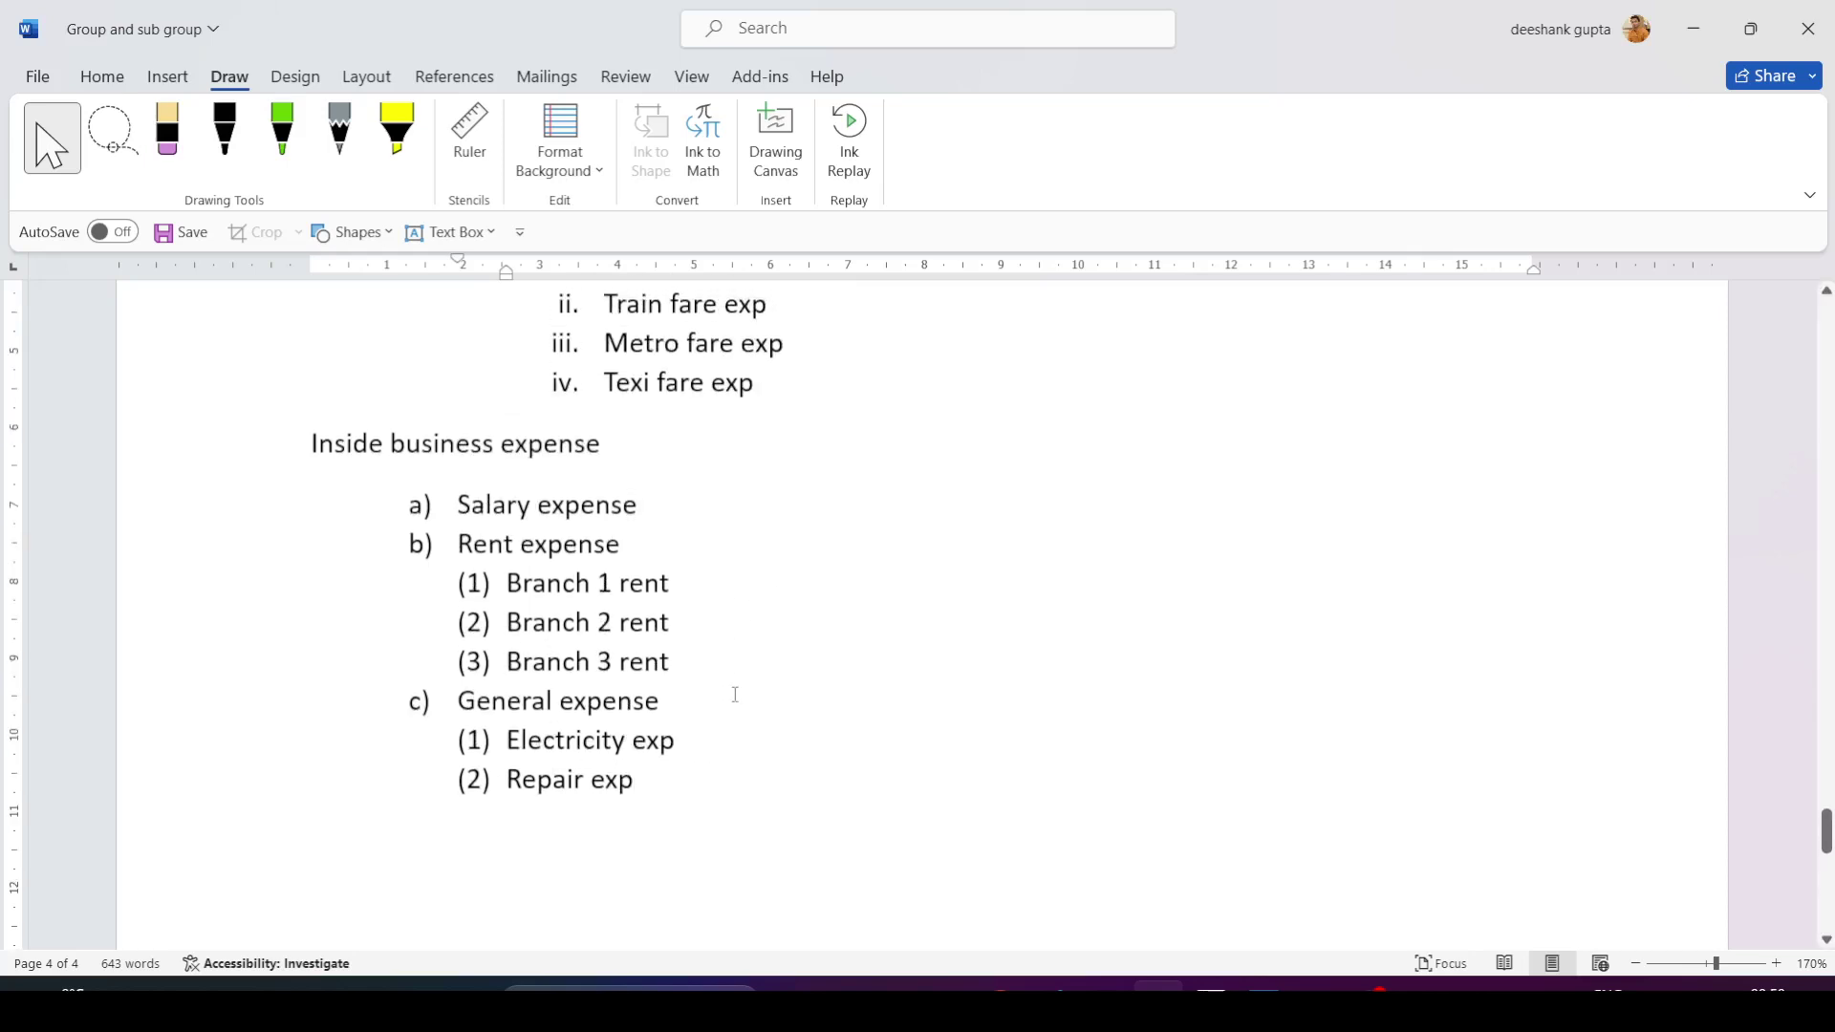
scroll(735, 695, up, 2)
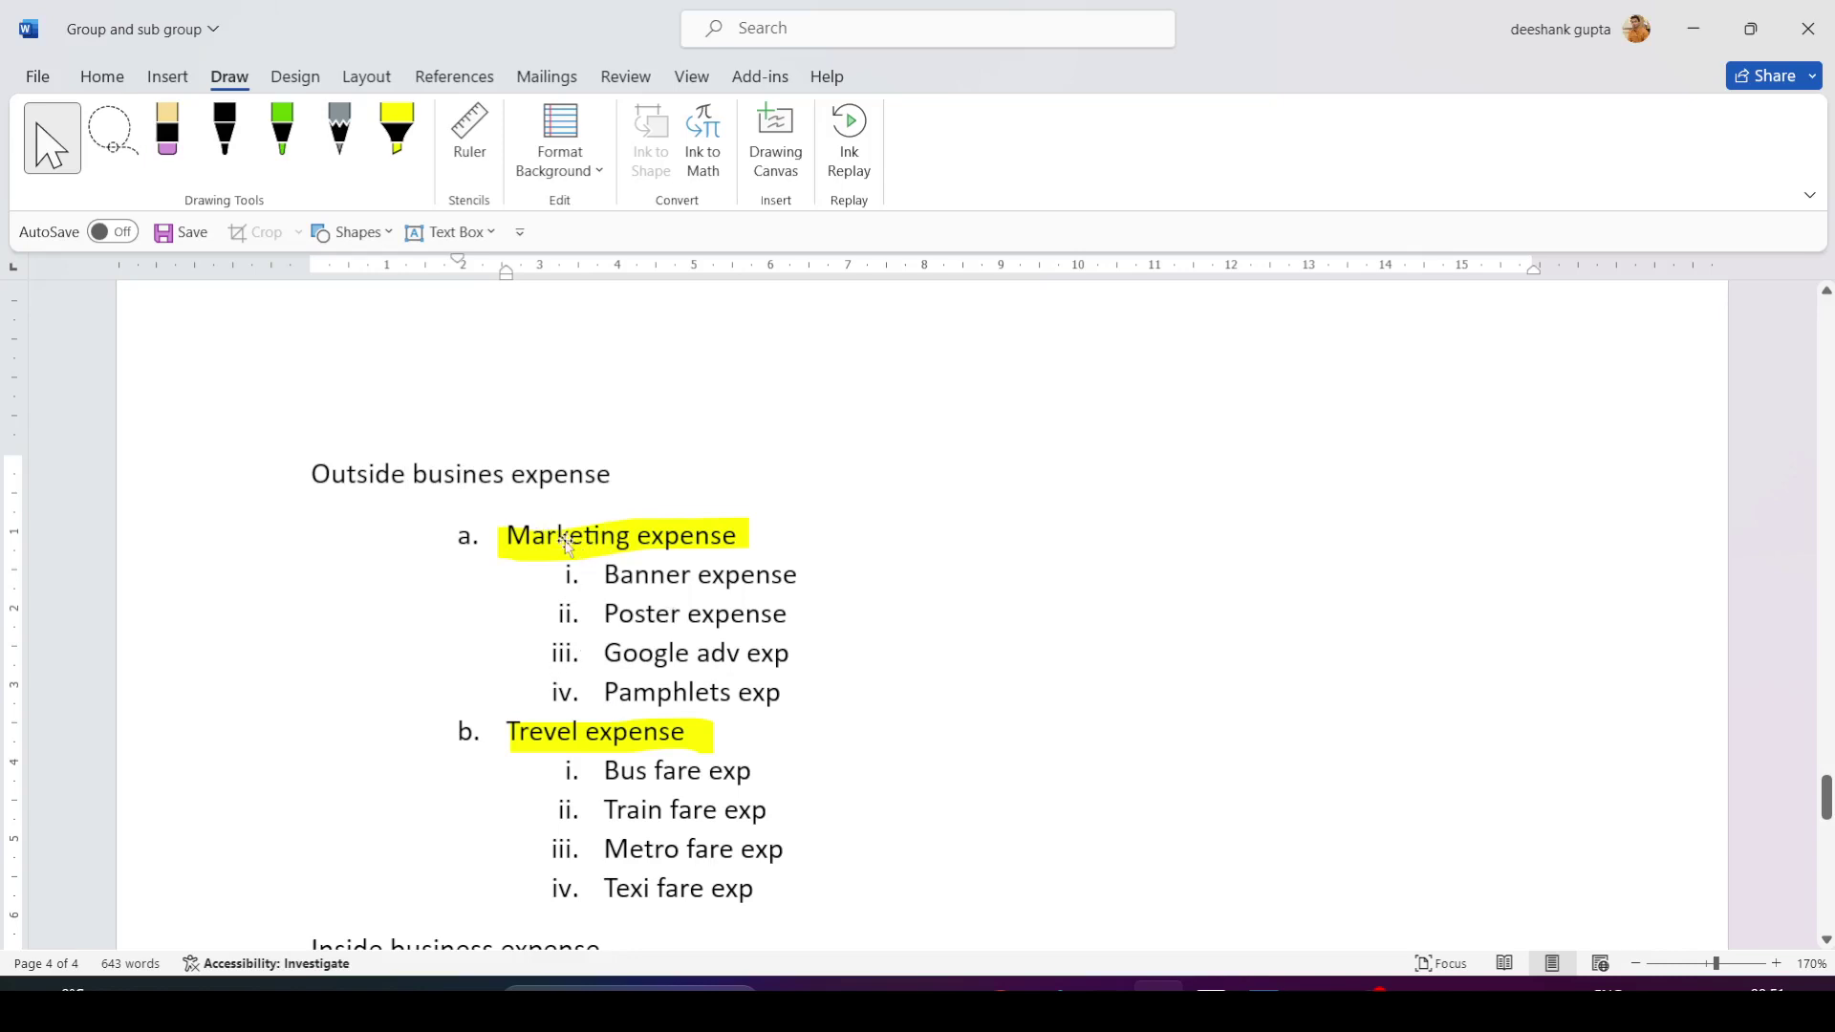
scroll(662, 715, down, 4)
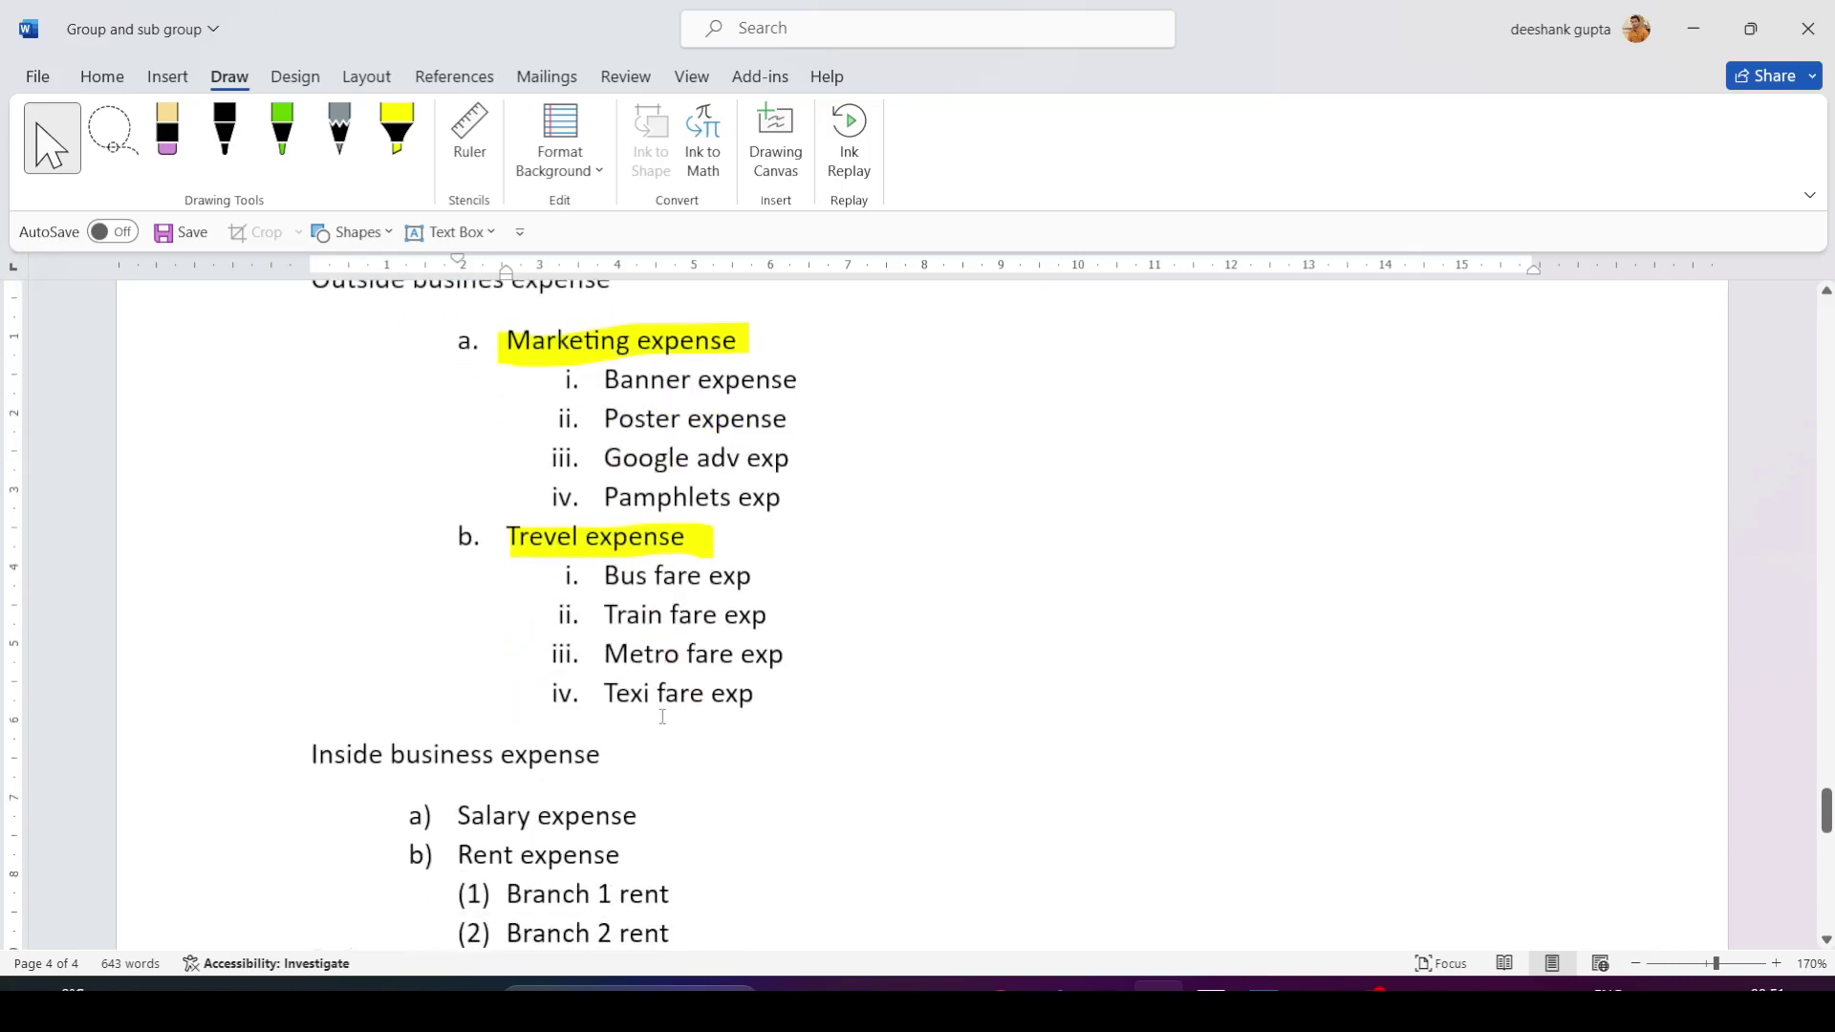
scroll(663, 715, up, 5)
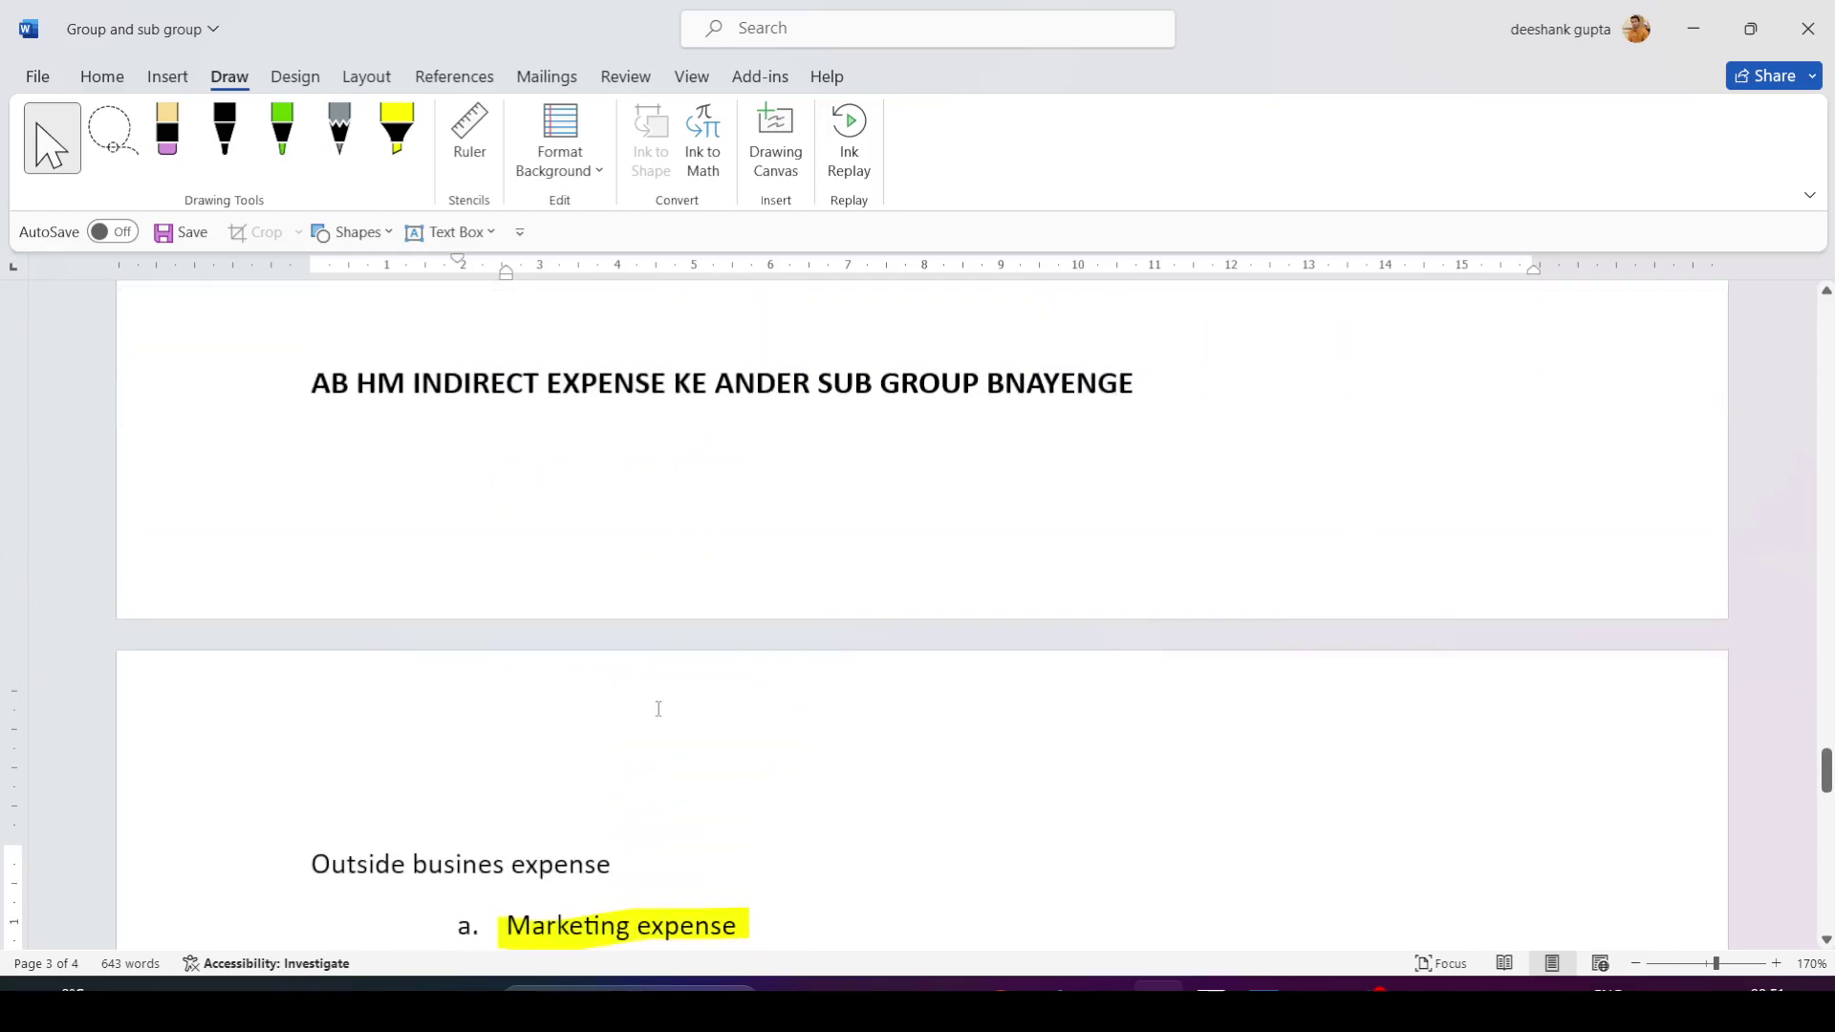
scroll(658, 710, down, 5)
scroll(658, 709, up, 4)
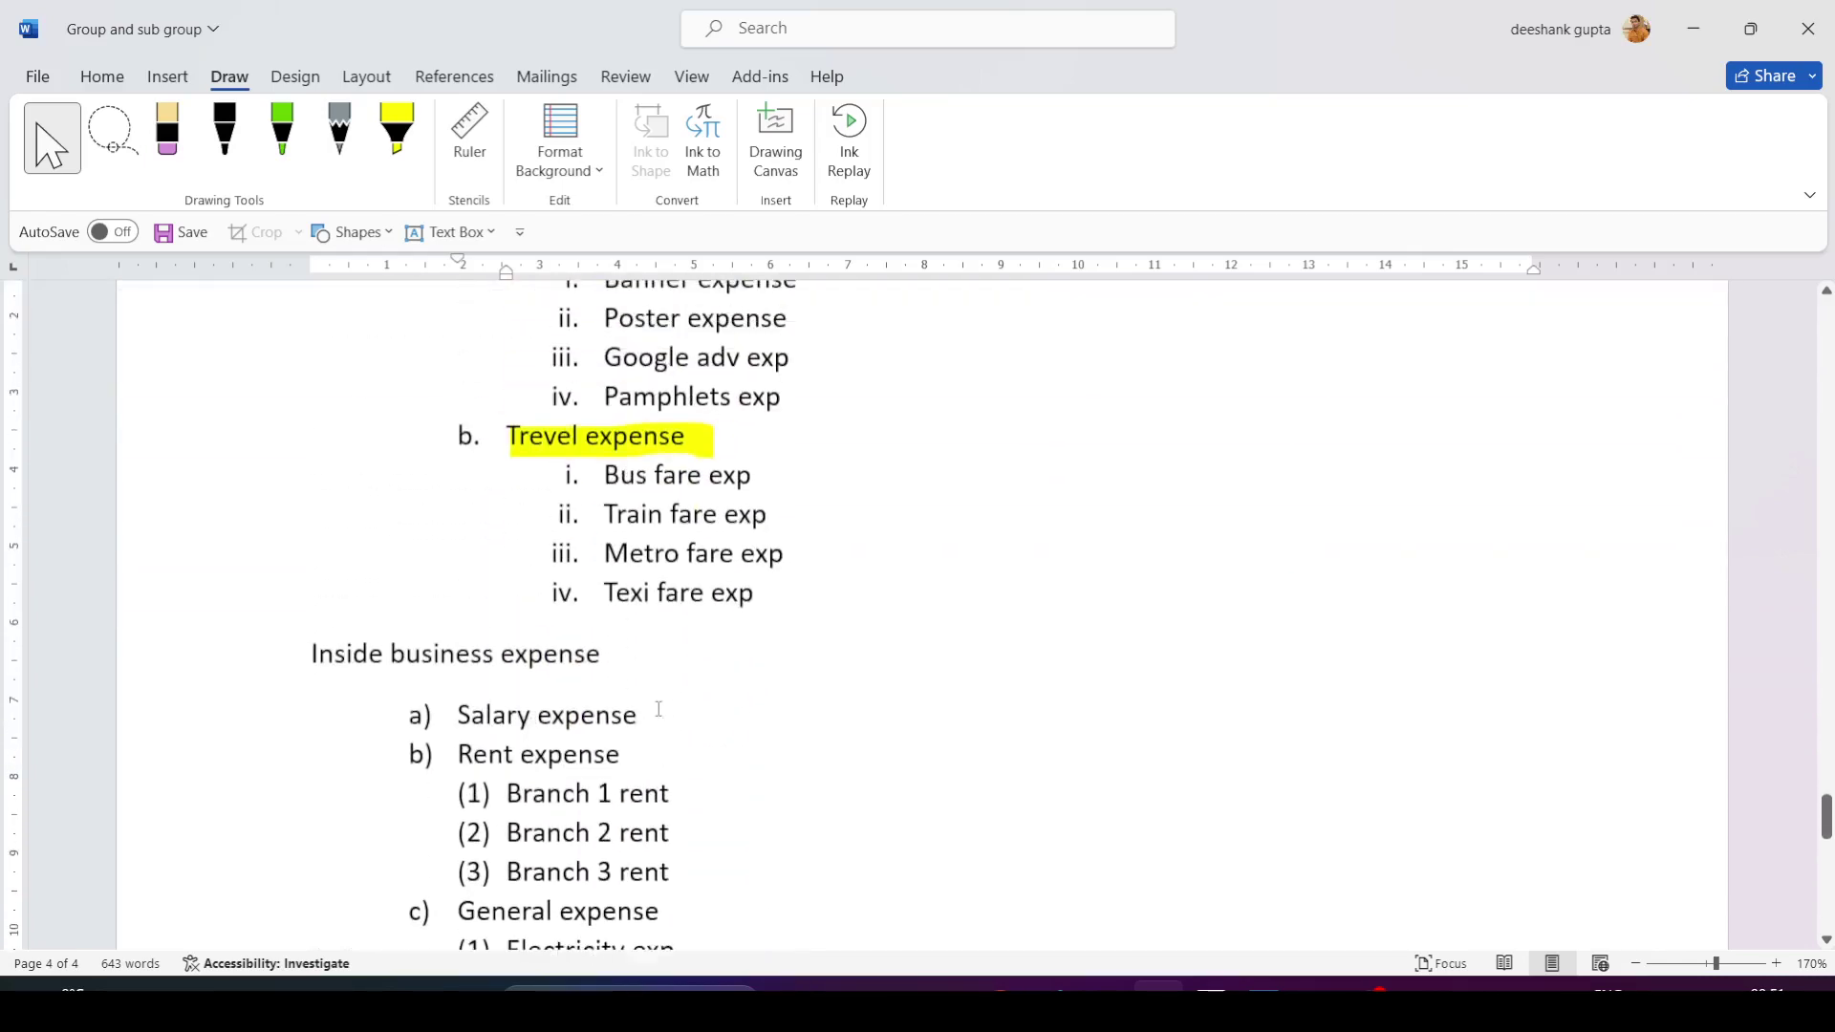
scroll(695, 599, down, 1)
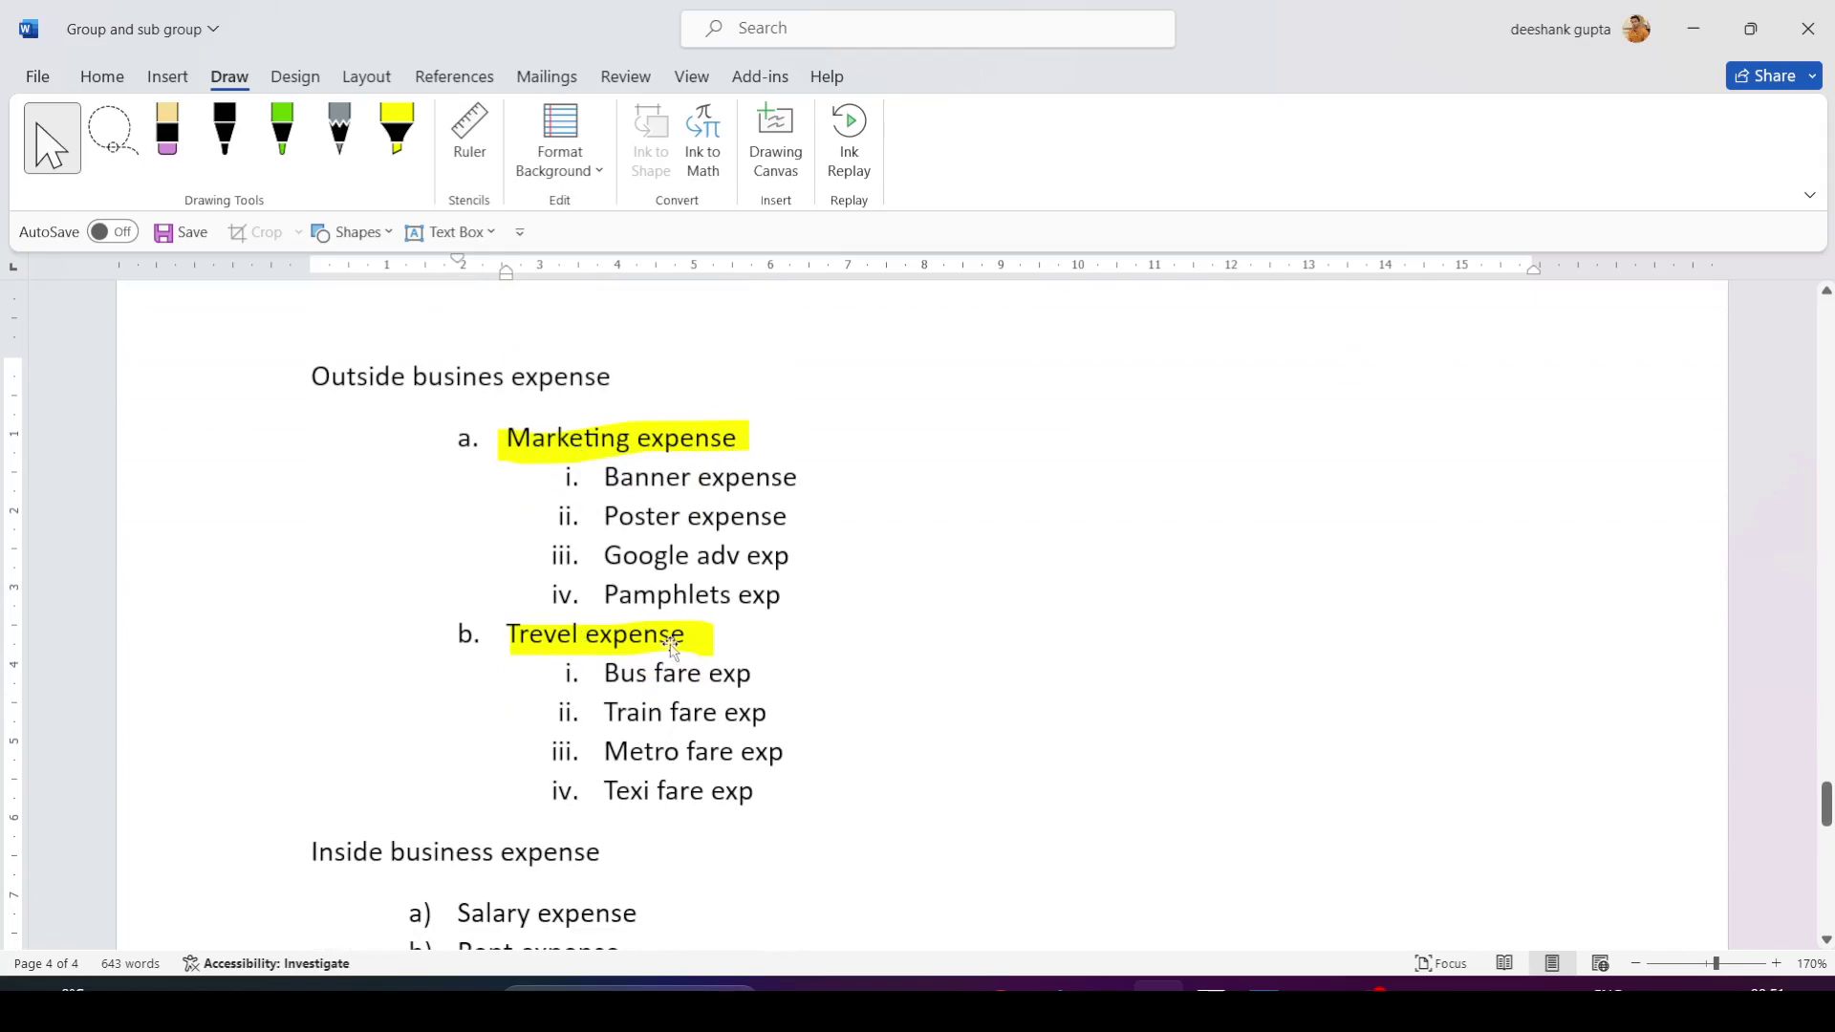
Switch to TallyPrime and enter "Marketing Exp" as the name of the new group.
key(alt+Tab)
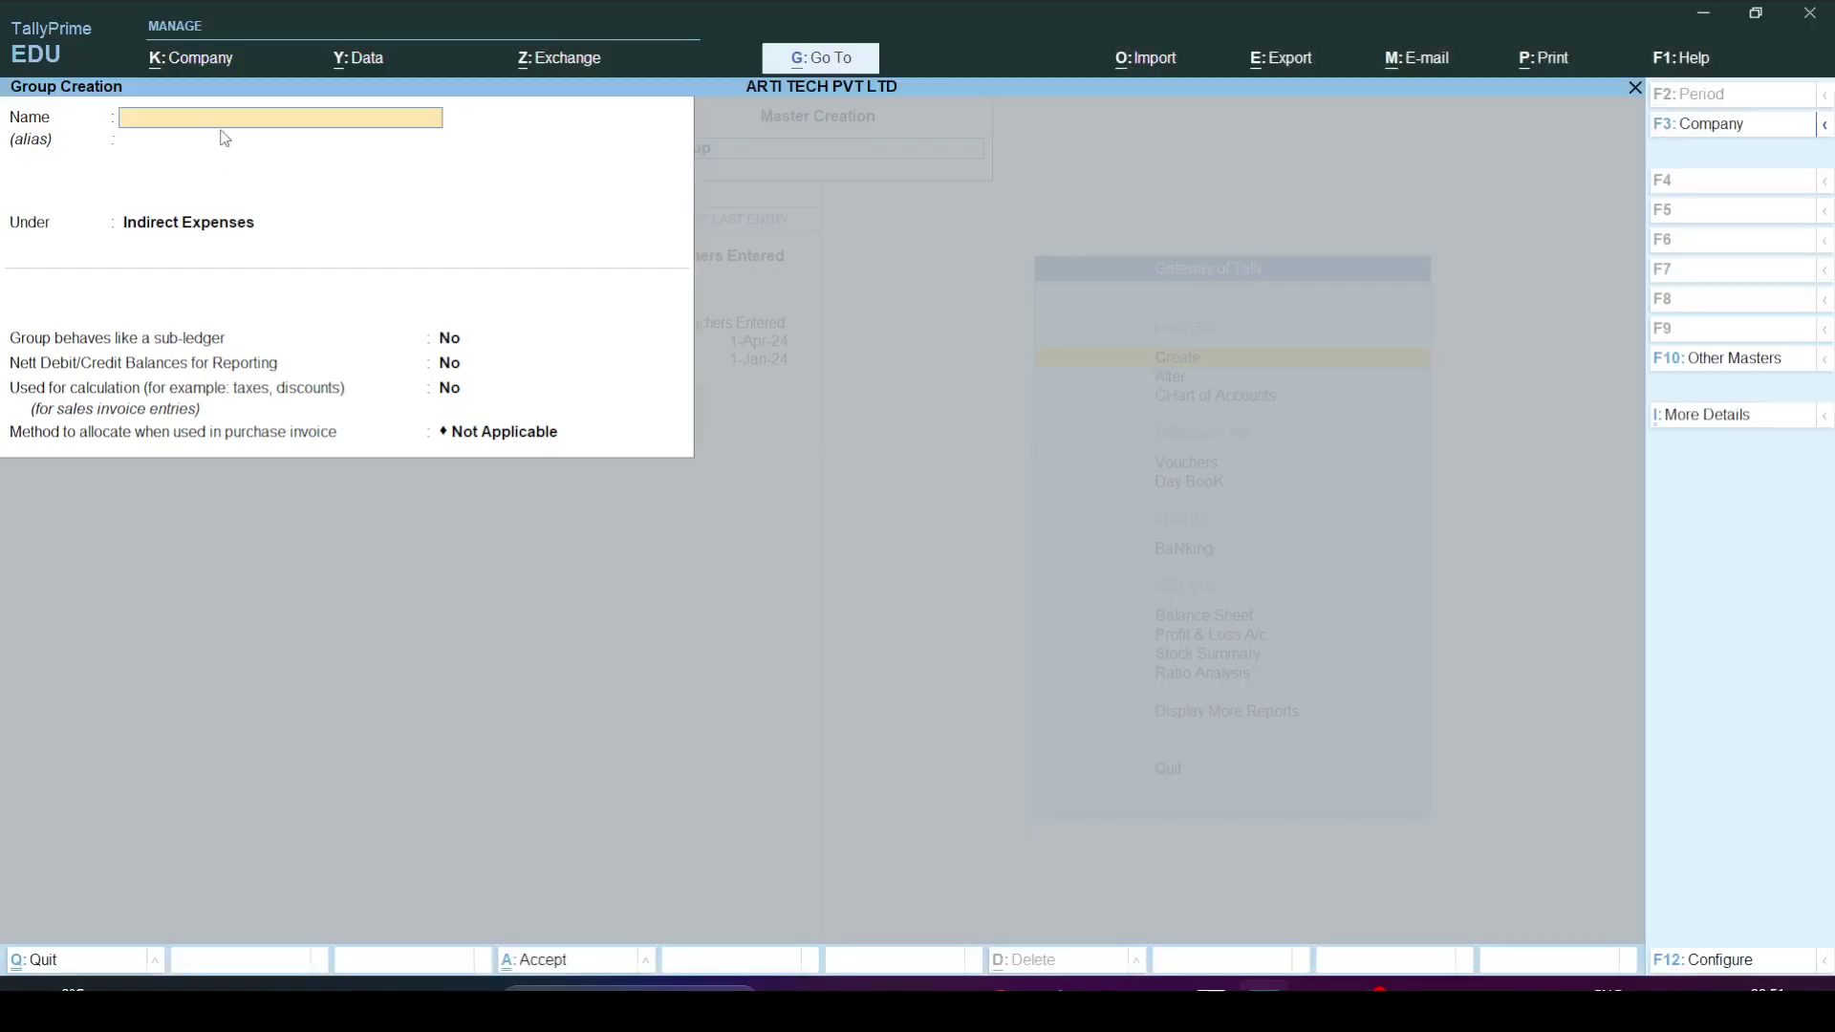
text(Marketing e)
key(BackSpace)
text(Exp)
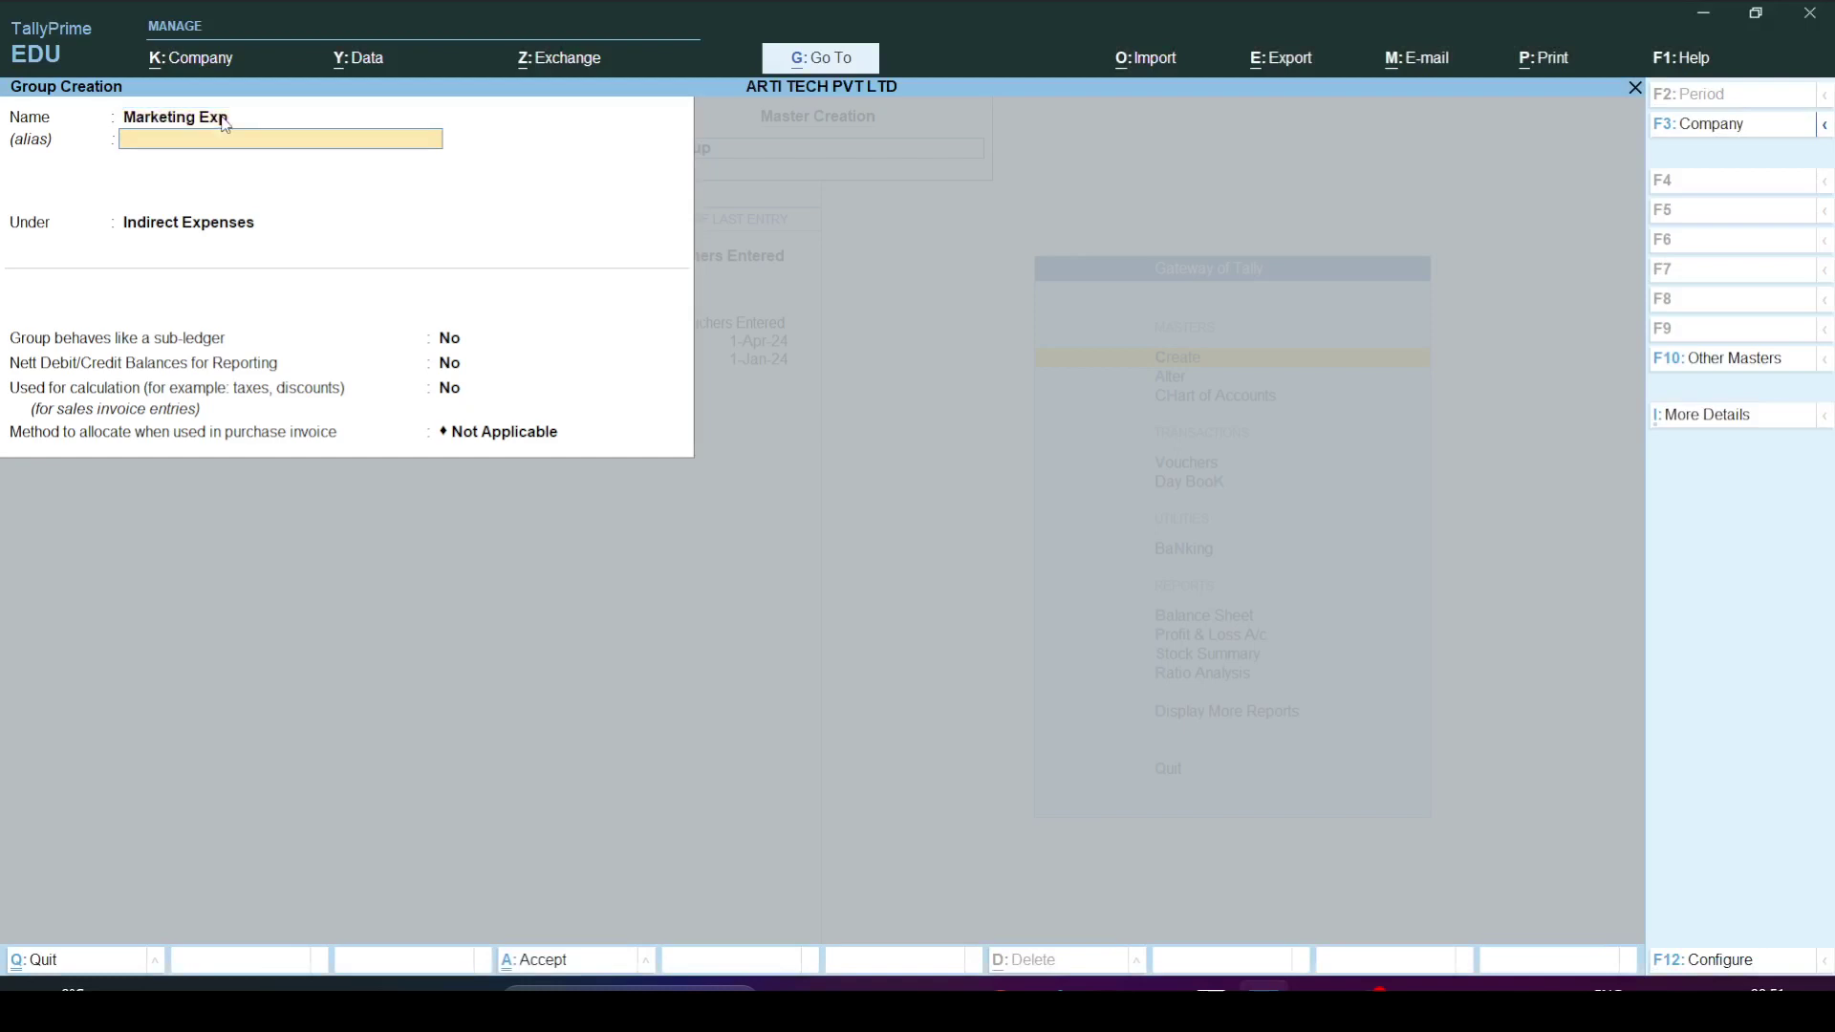
Save the Marketing Exp group under Outside Business Expense and switch back to the Word outline.
key(Return)
text(Ou)
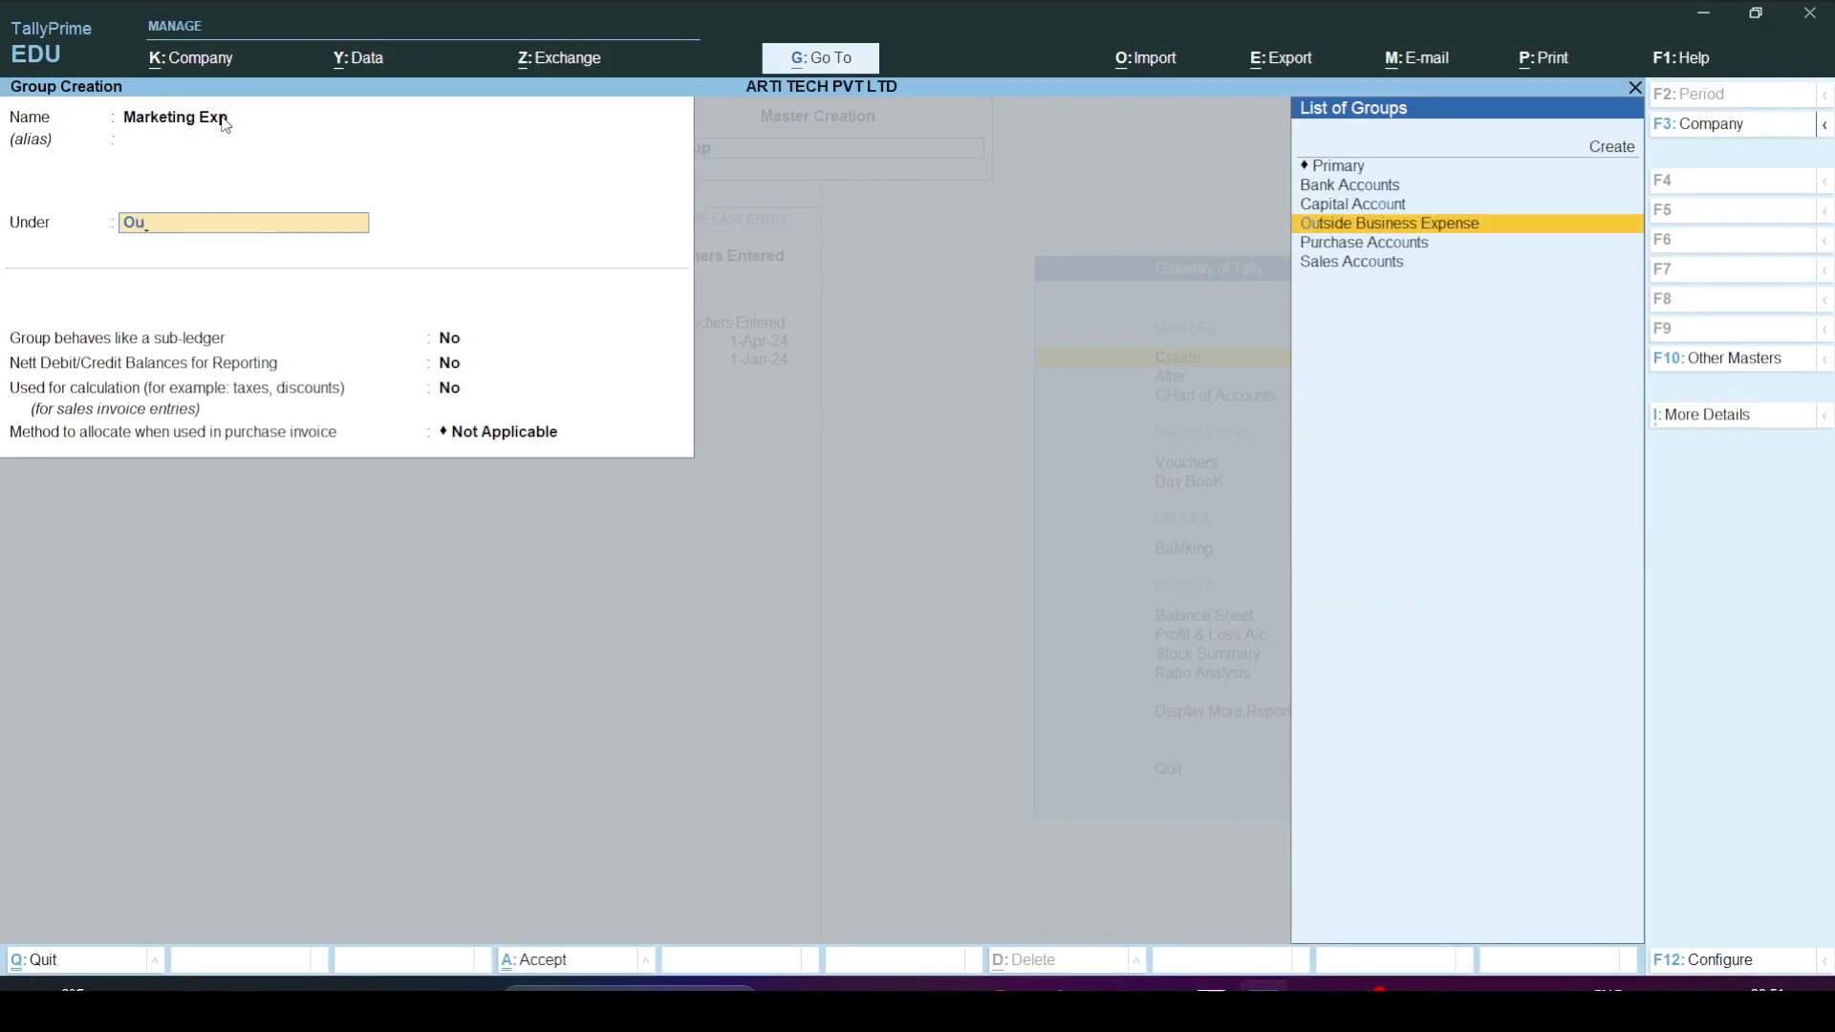
key(Return)
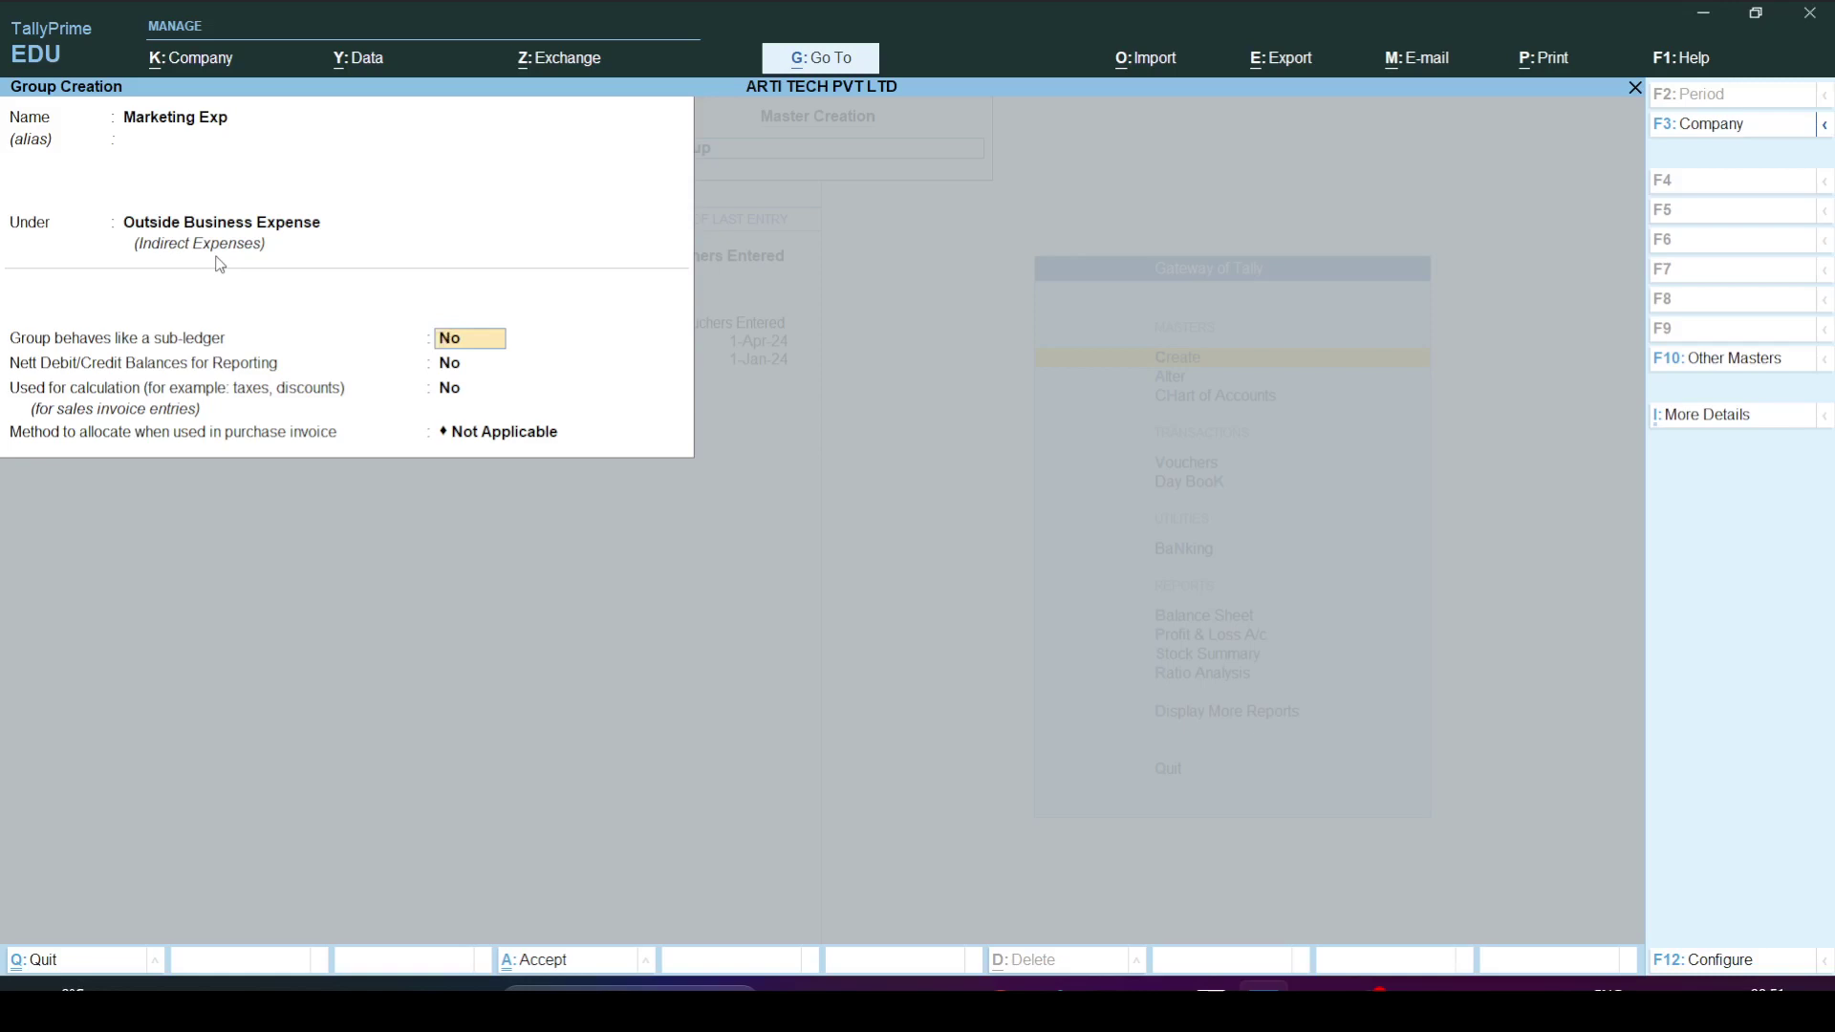
key(Return)
key(Return)
key(Return)
key(Return)
key(Return)
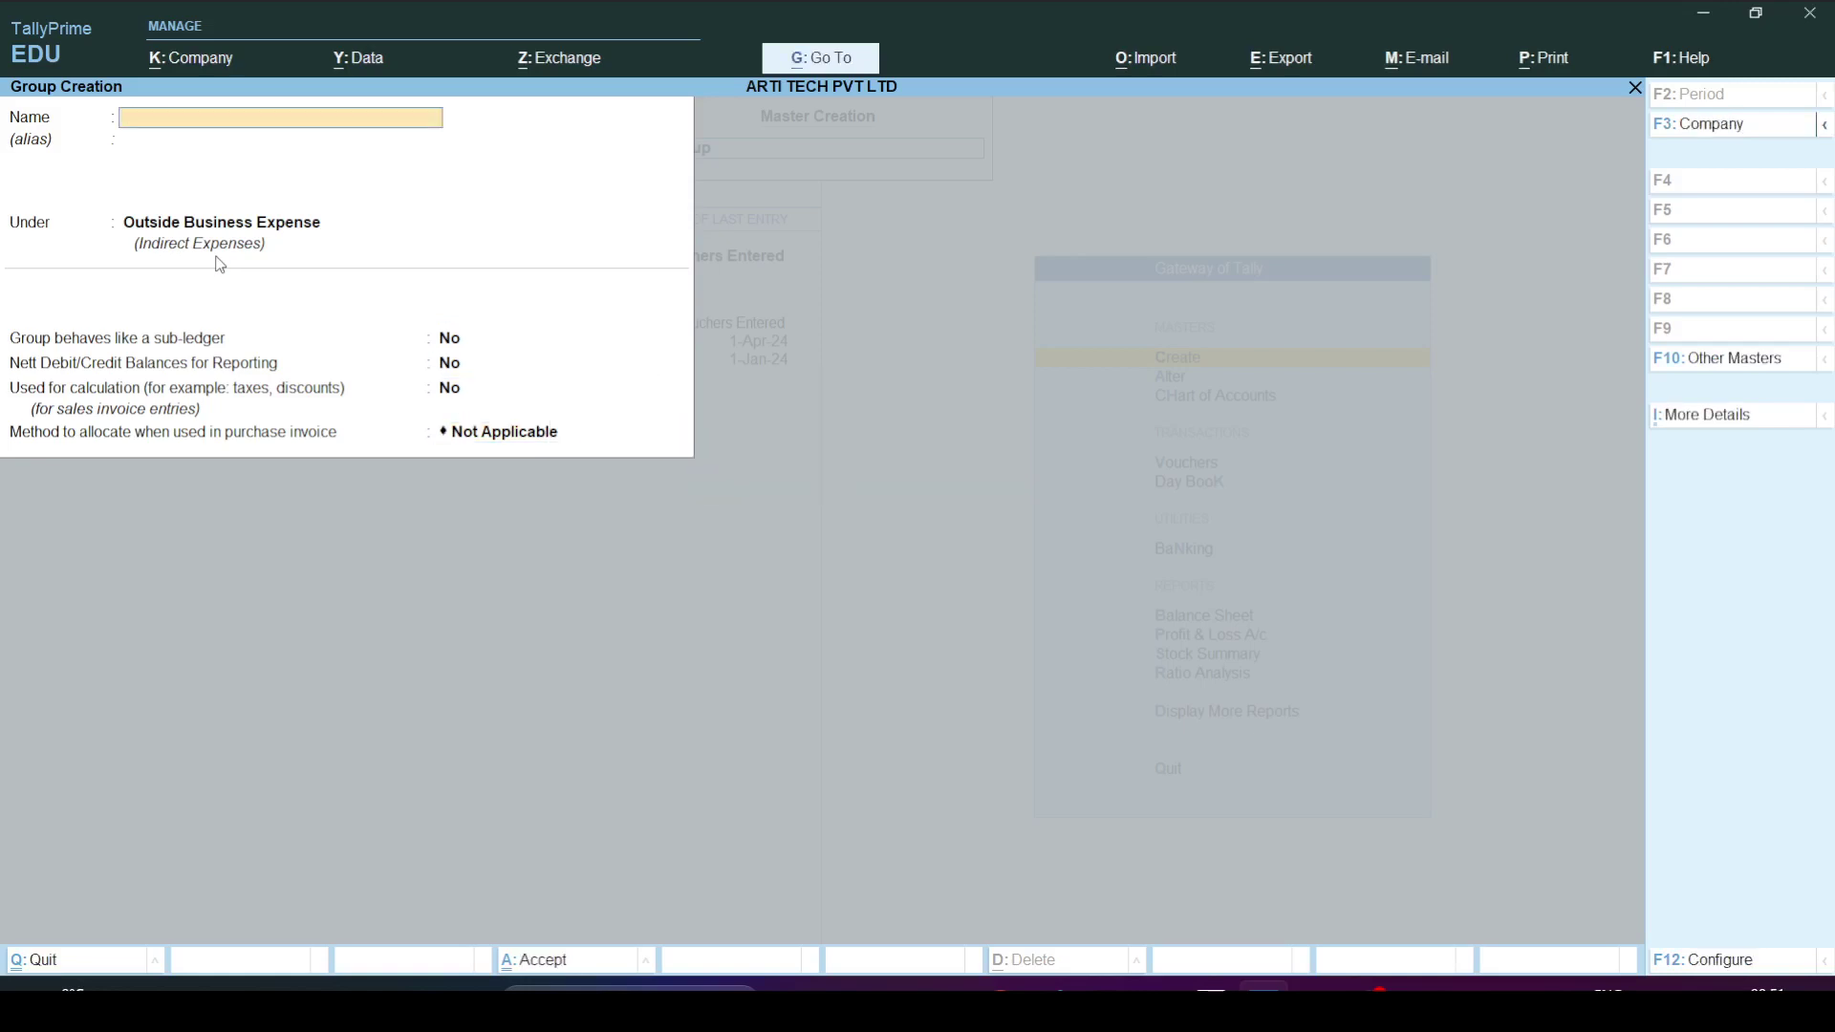
key(alt+Tab)
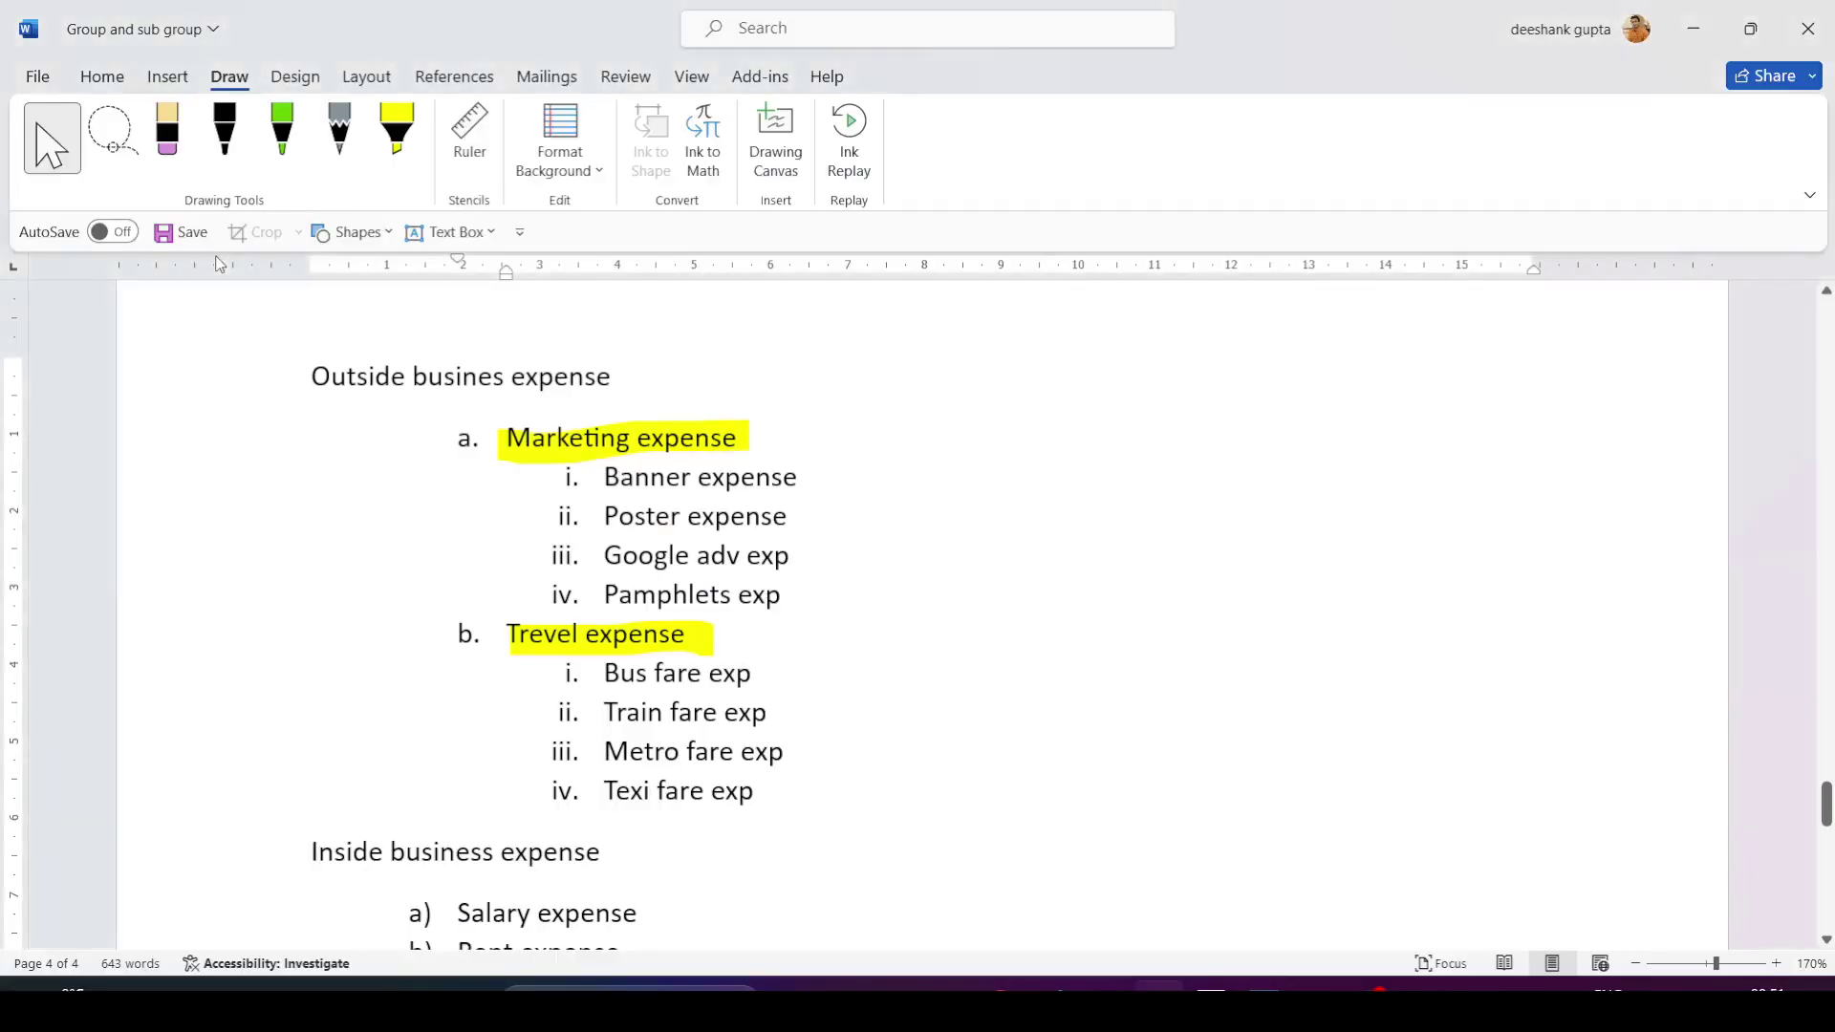
Switch to TallyPrime and create the group "Trevel Exp" under Outside Business Expense.
key(alt+Tab)
text(Re)
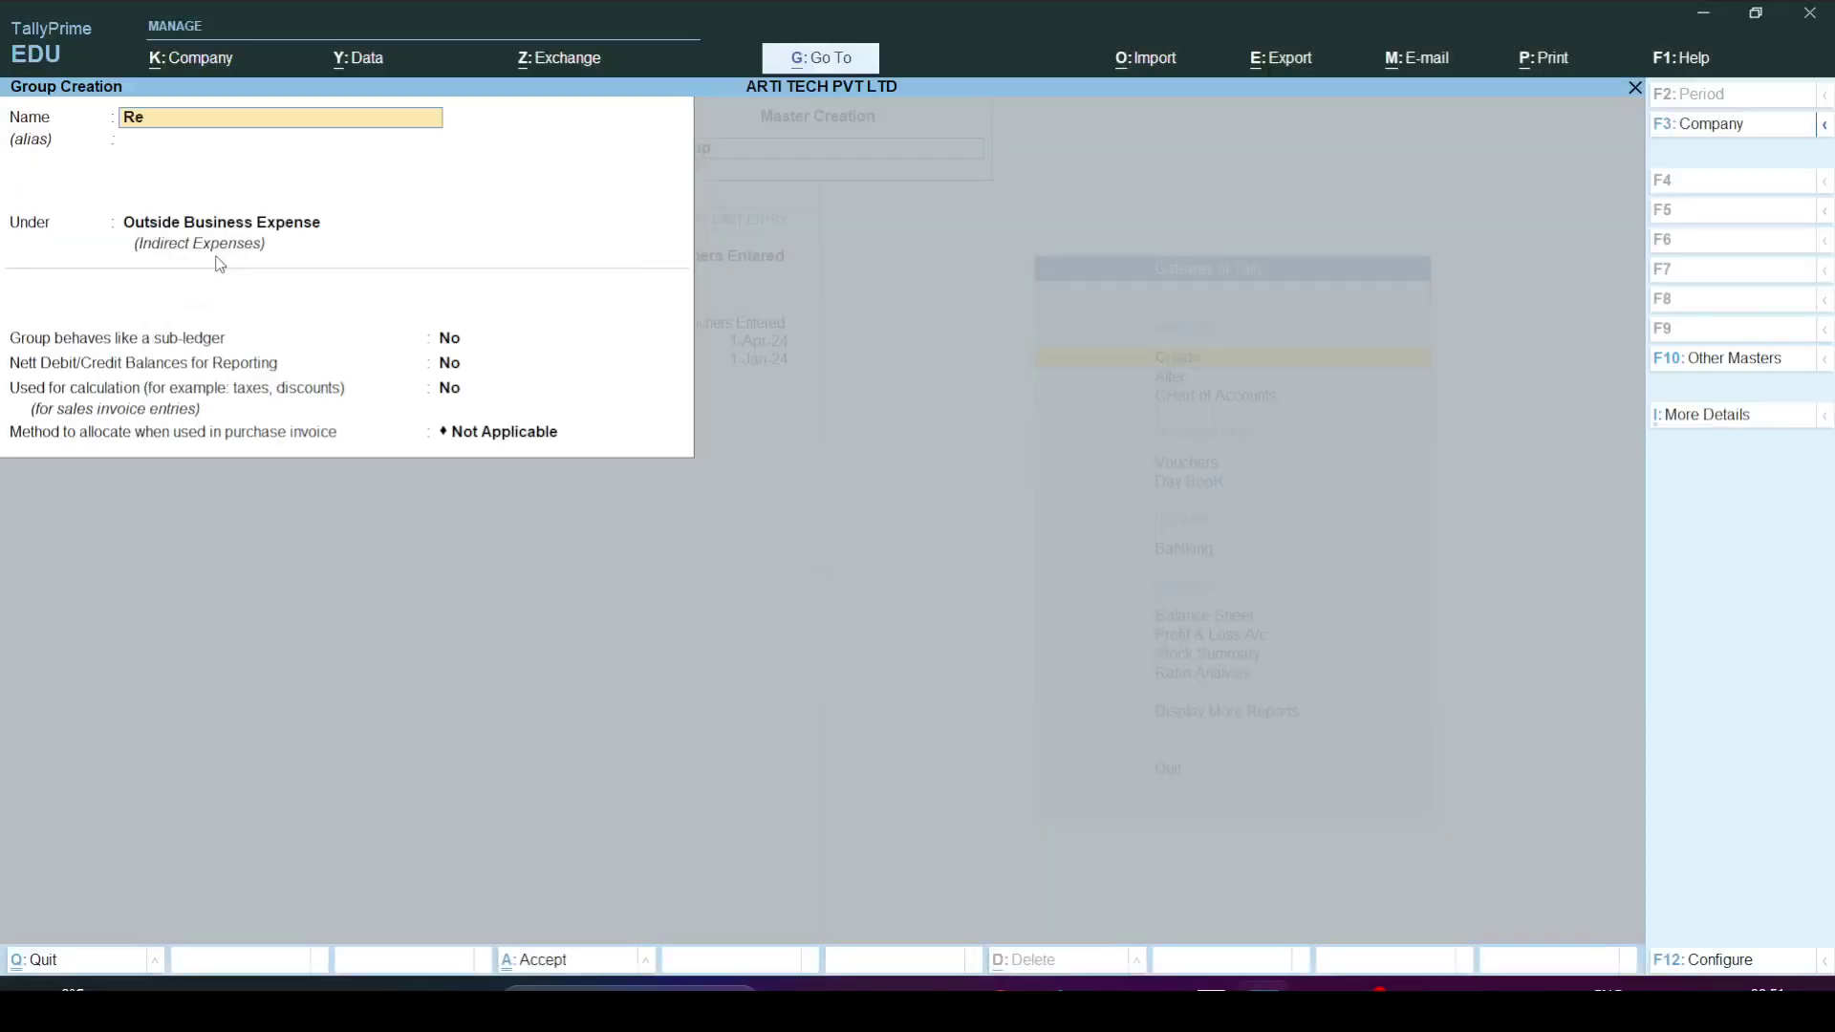
key(BackSpace)
key(BackSpace)
text(Trevel Exp)
key(Return)
key(Return)
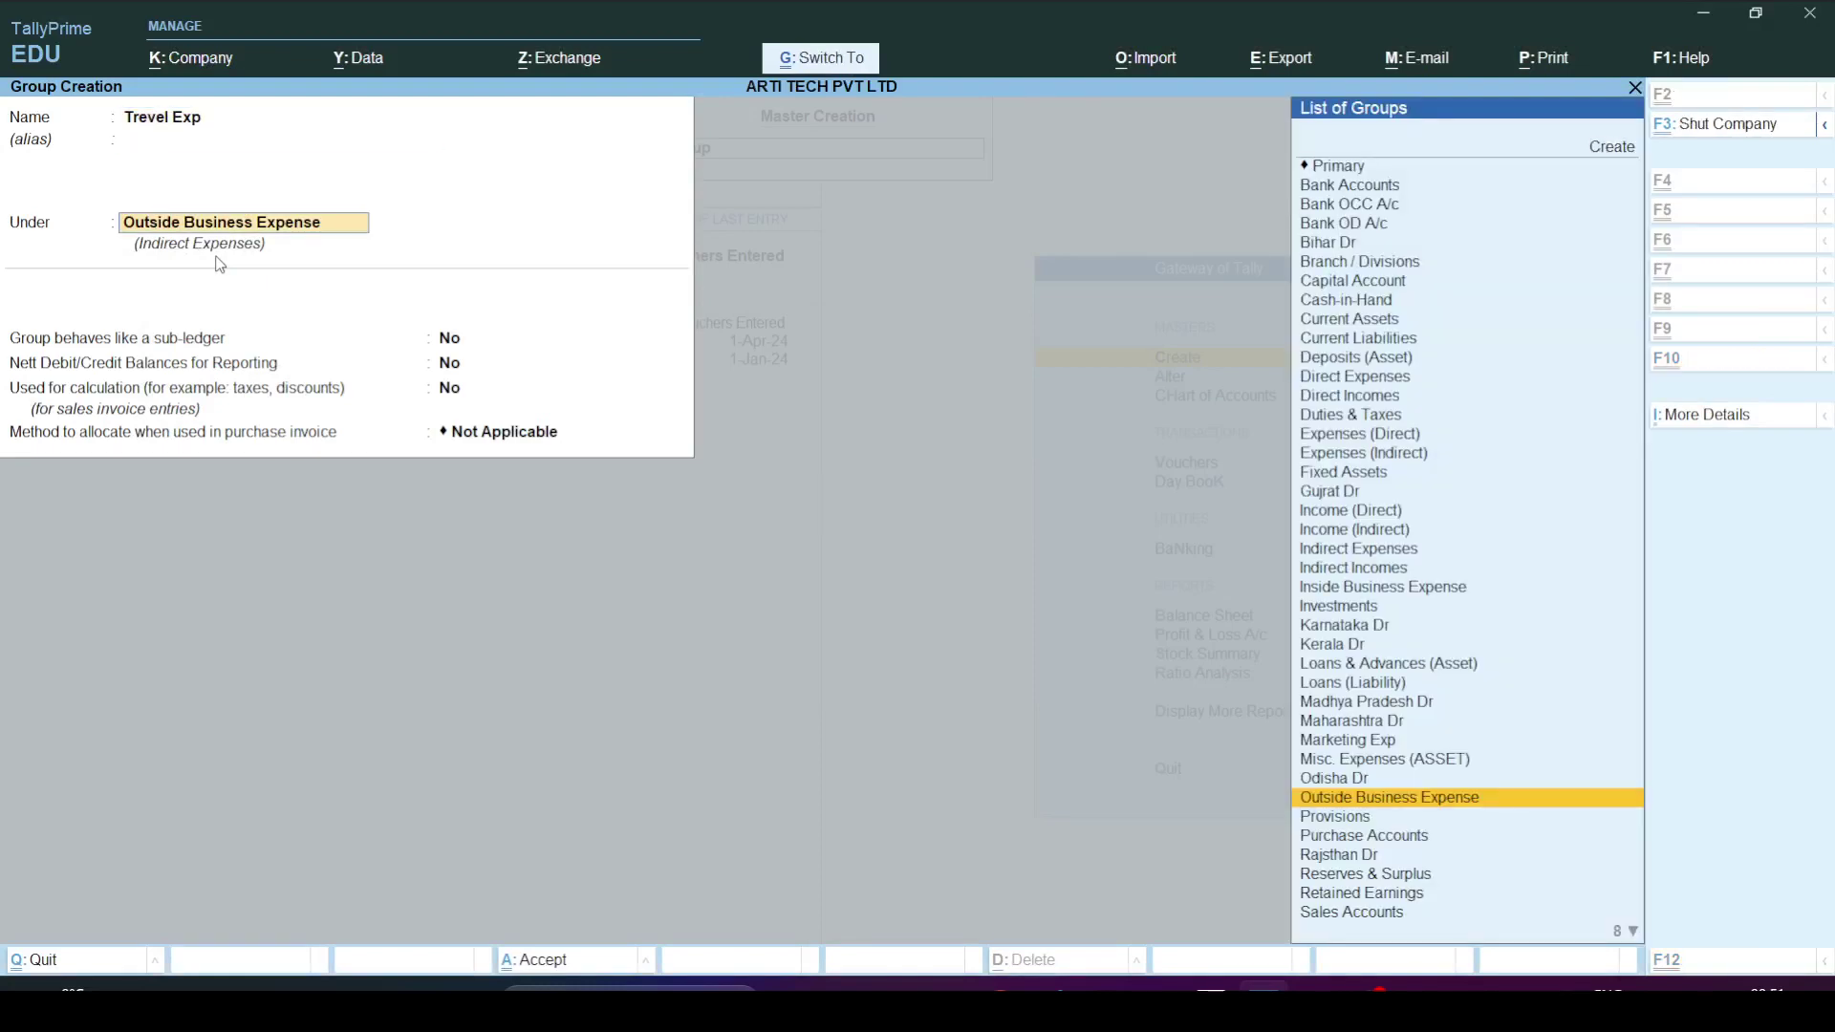
key(ctrl+a)
Check the Inside business expense items in the Word outline and quit group creation in TallyPrime.
key(alt+Tab)
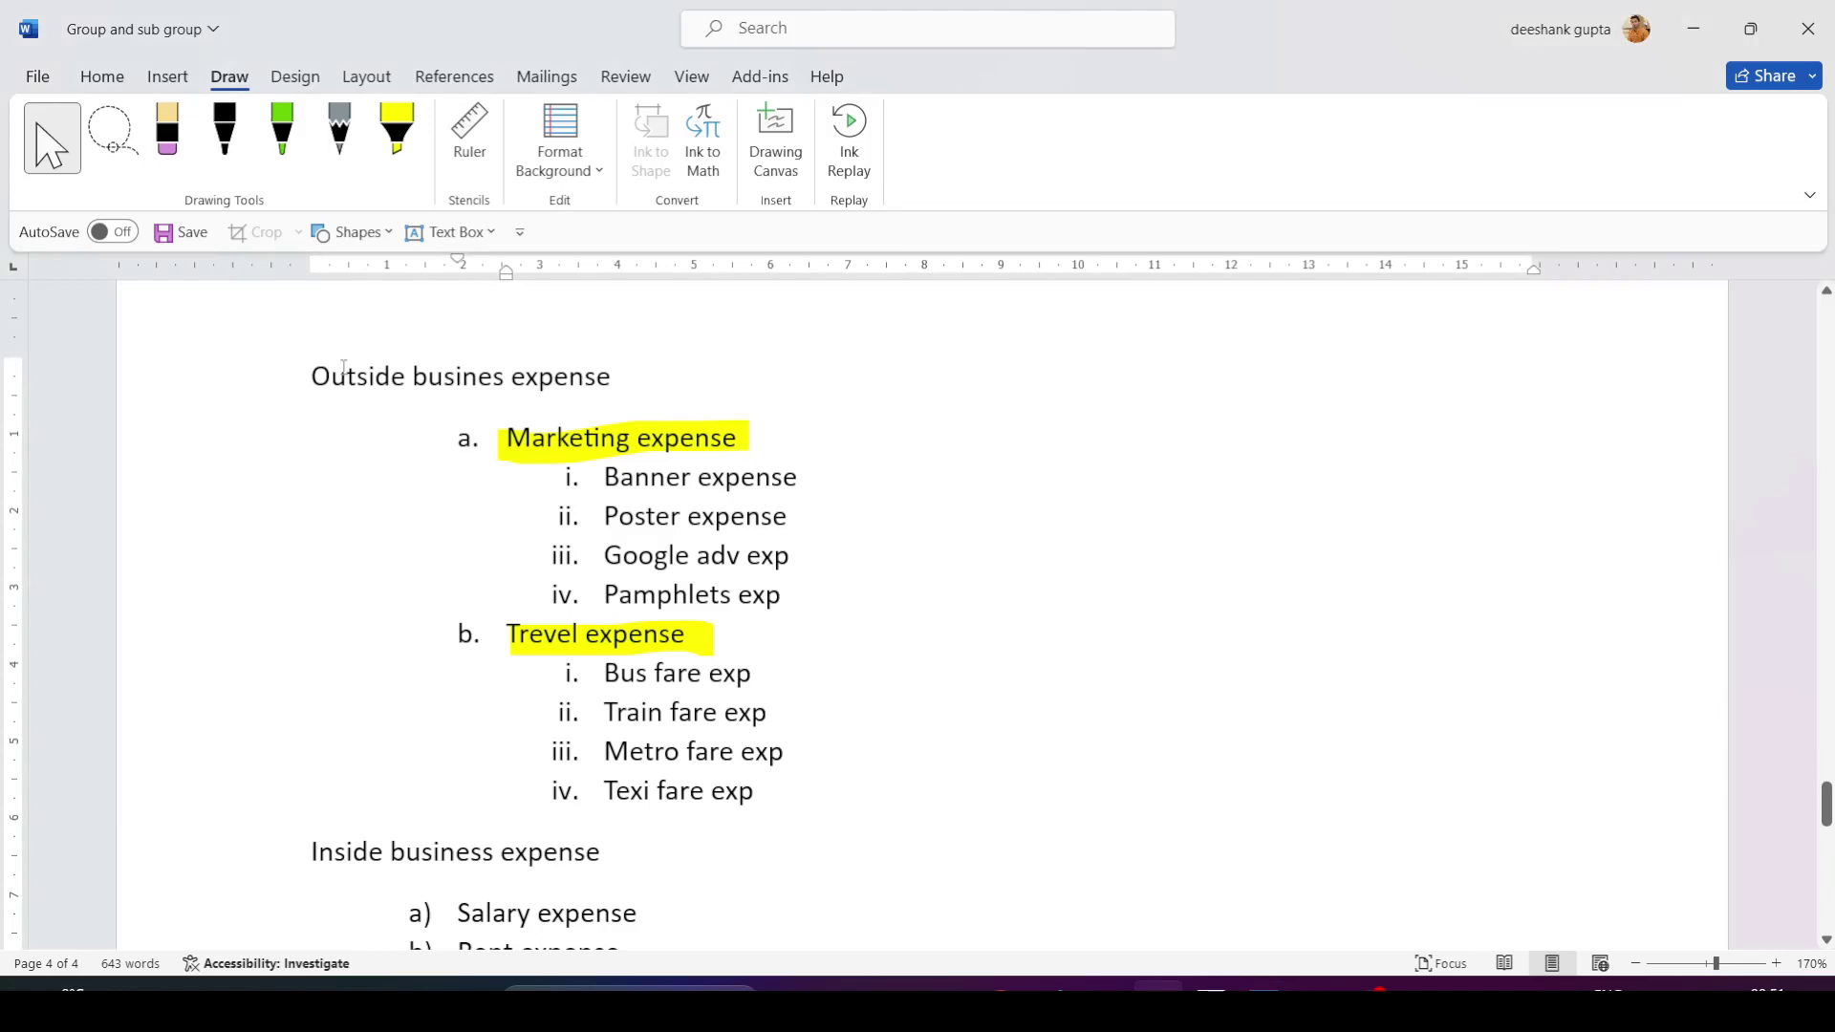
scroll(344, 368, down, 5)
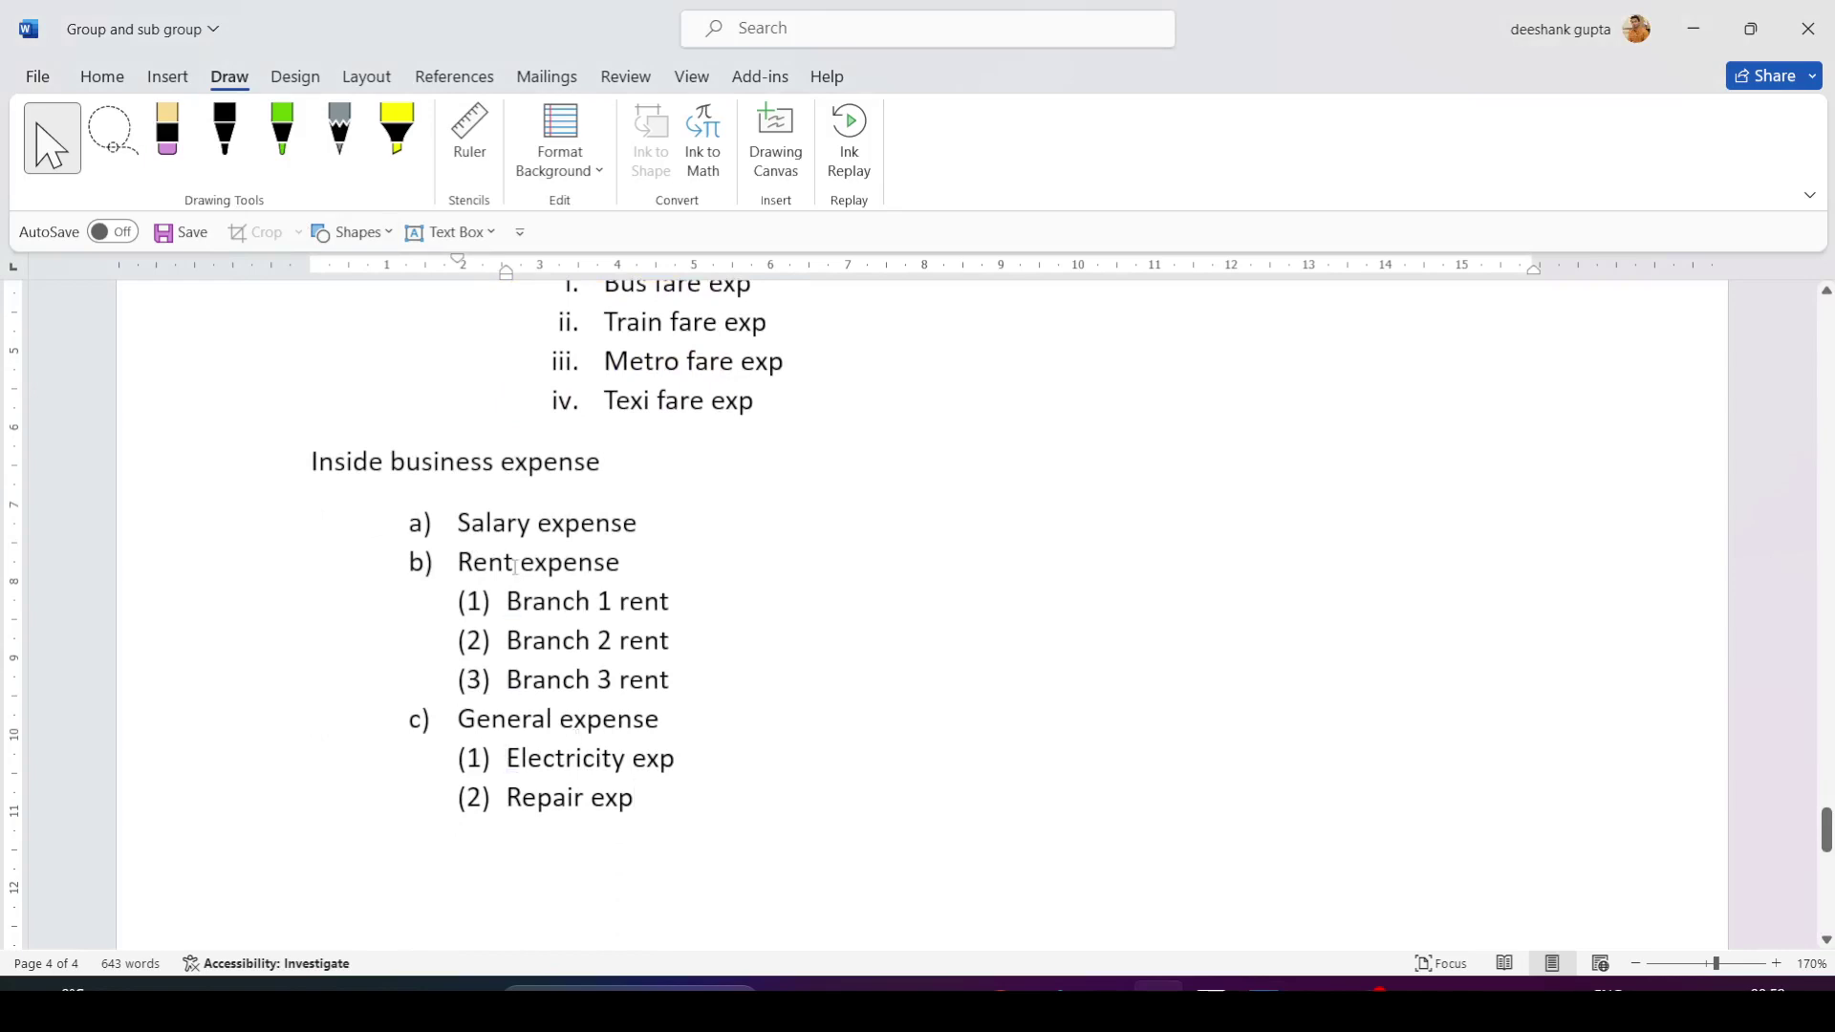
key(alt+Tab)
key(Escape)
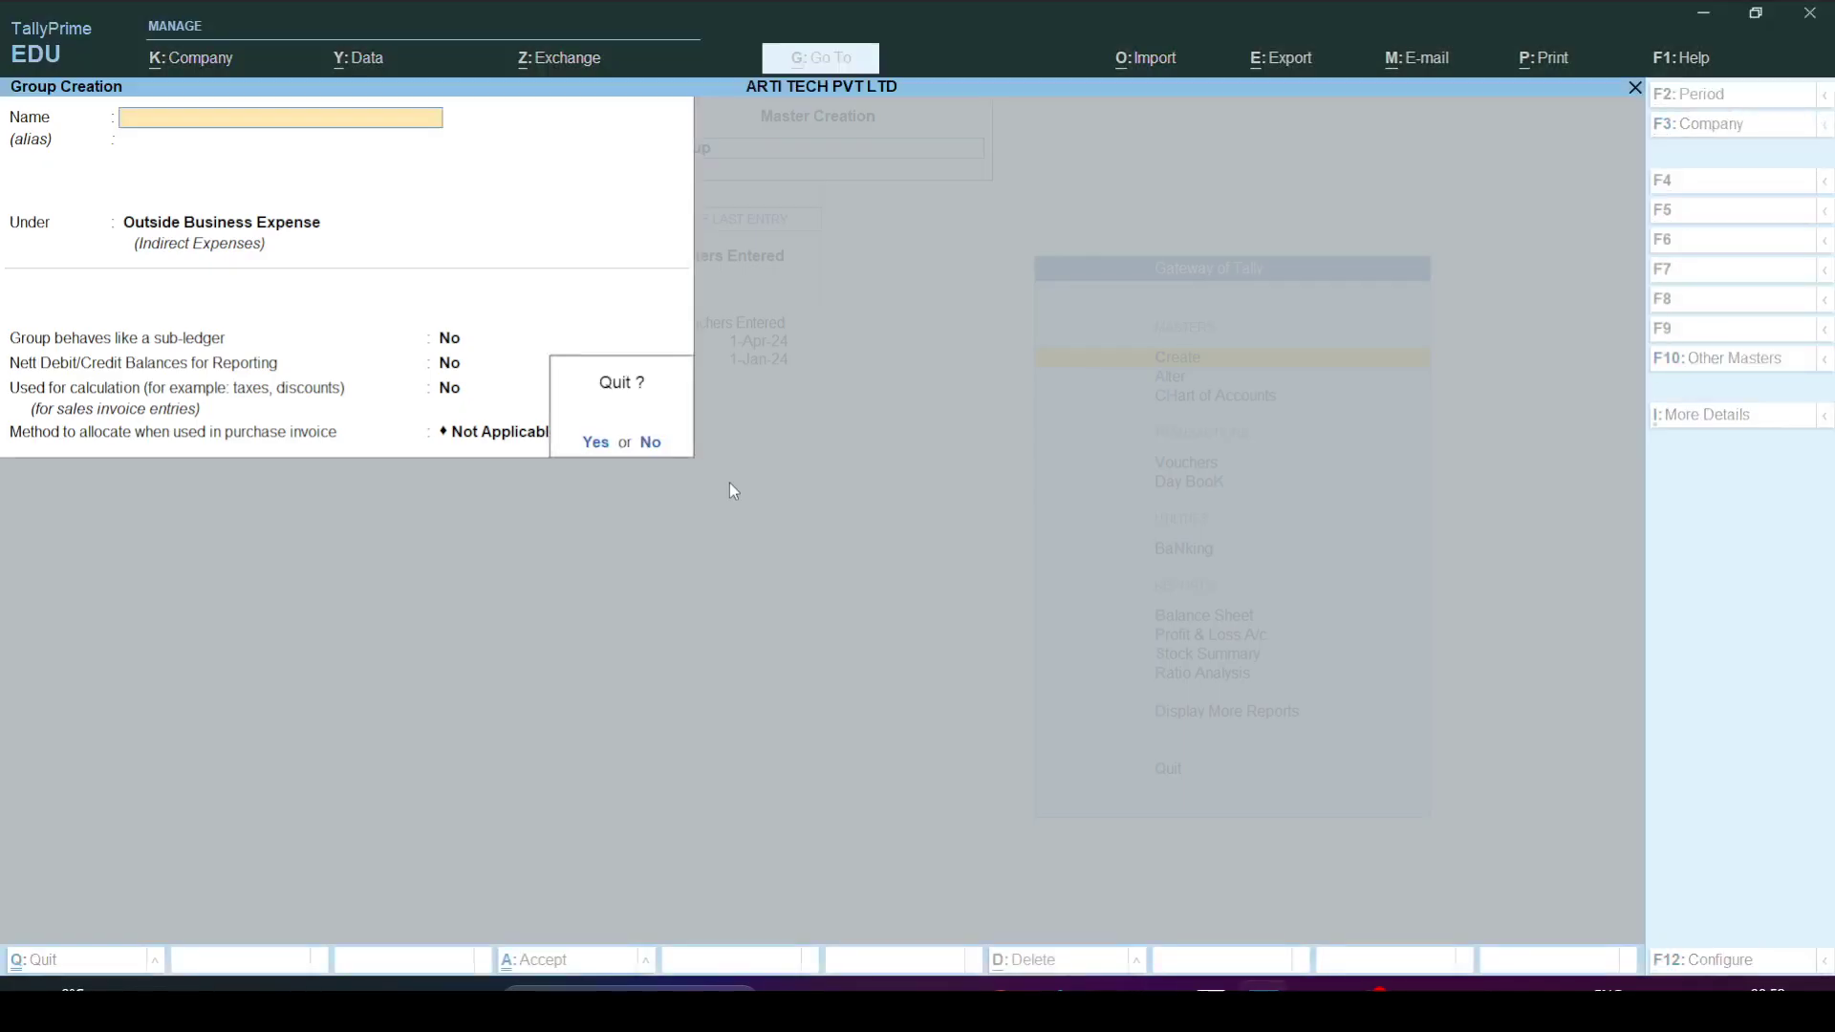
key(y)
key(Escape)
Open the list of groups in TallyPrime's Chart of Accounts, consulting the Word outline on the way.
key(Down)
key(Down)
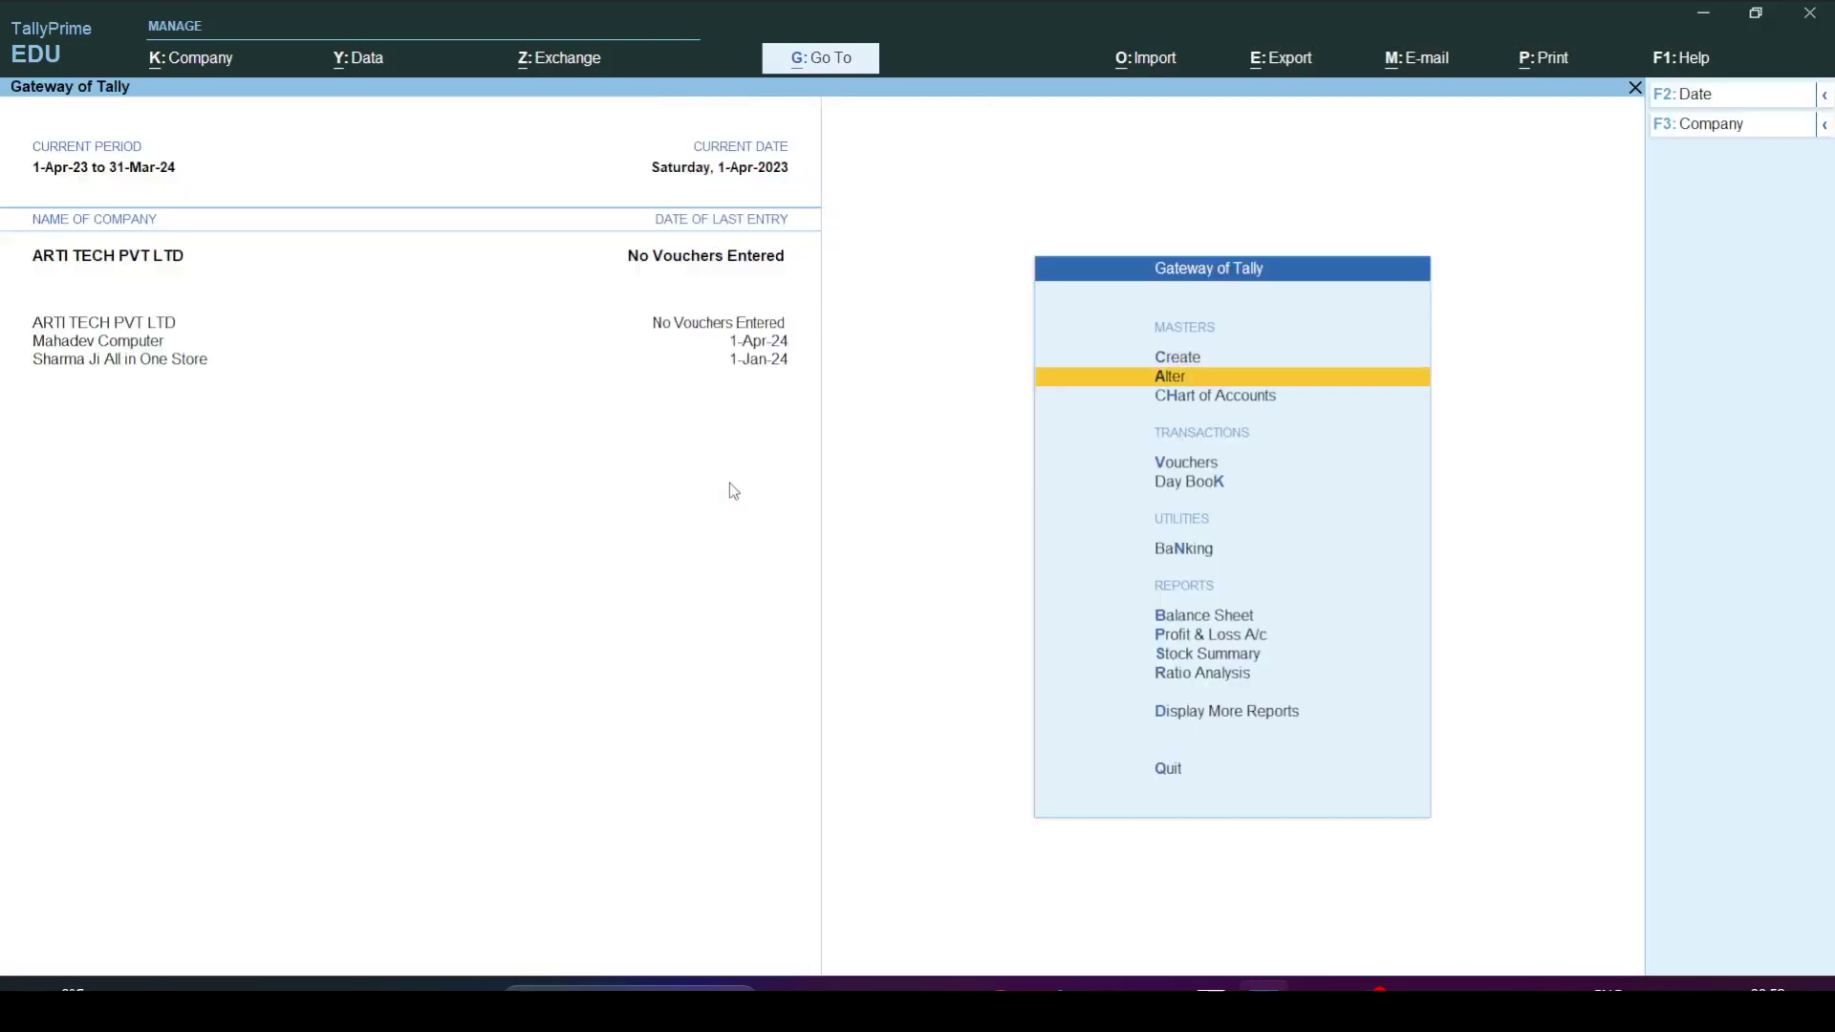
key(Return)
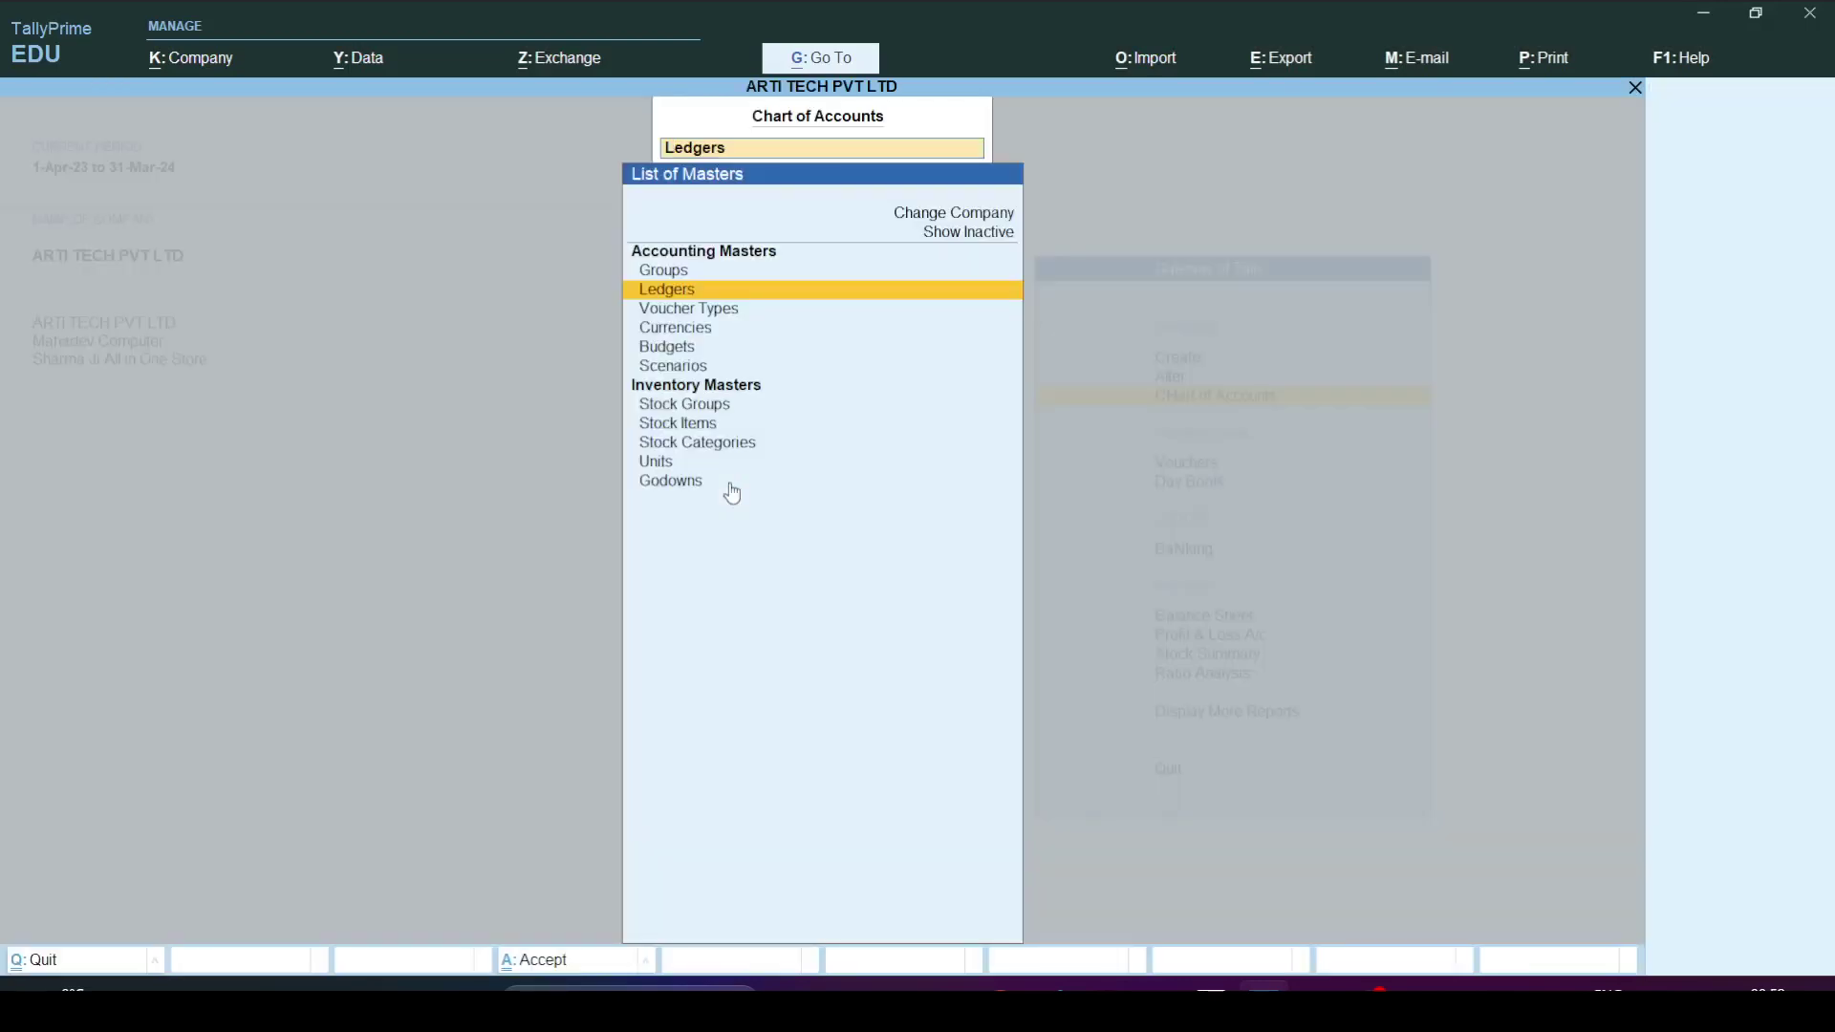
key(Up)
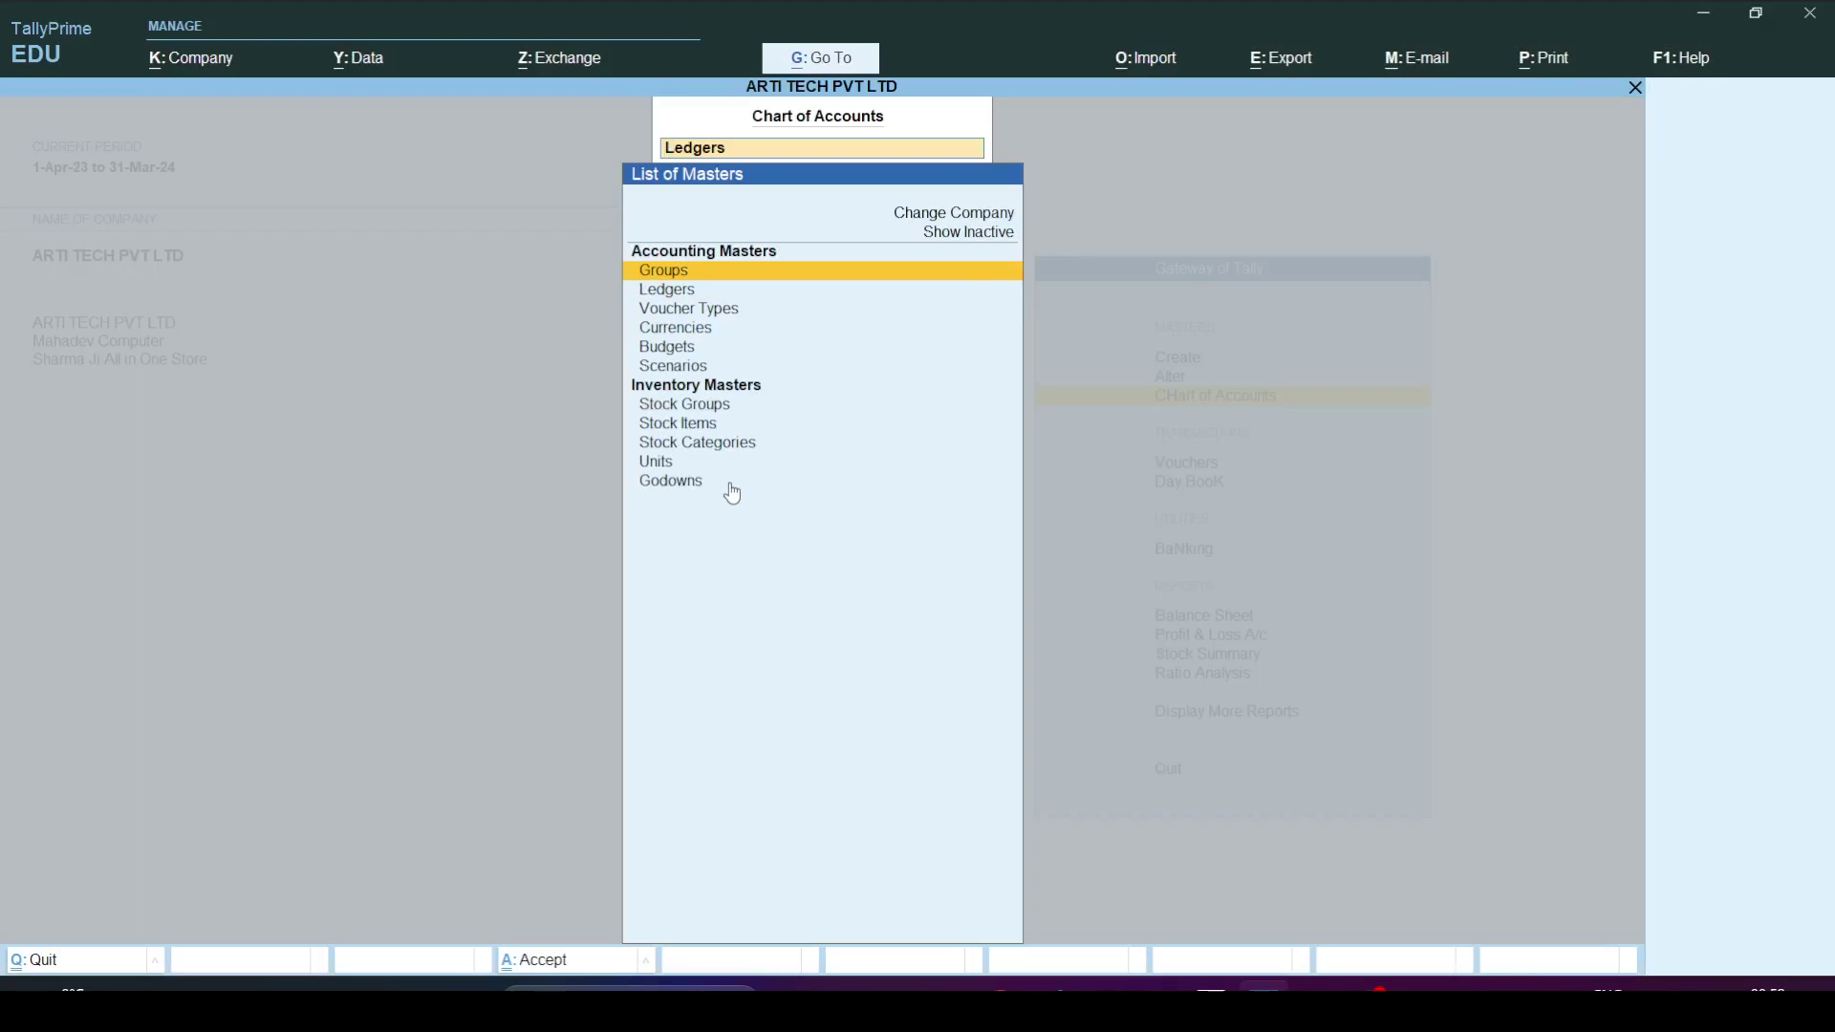
key(alt+Tab)
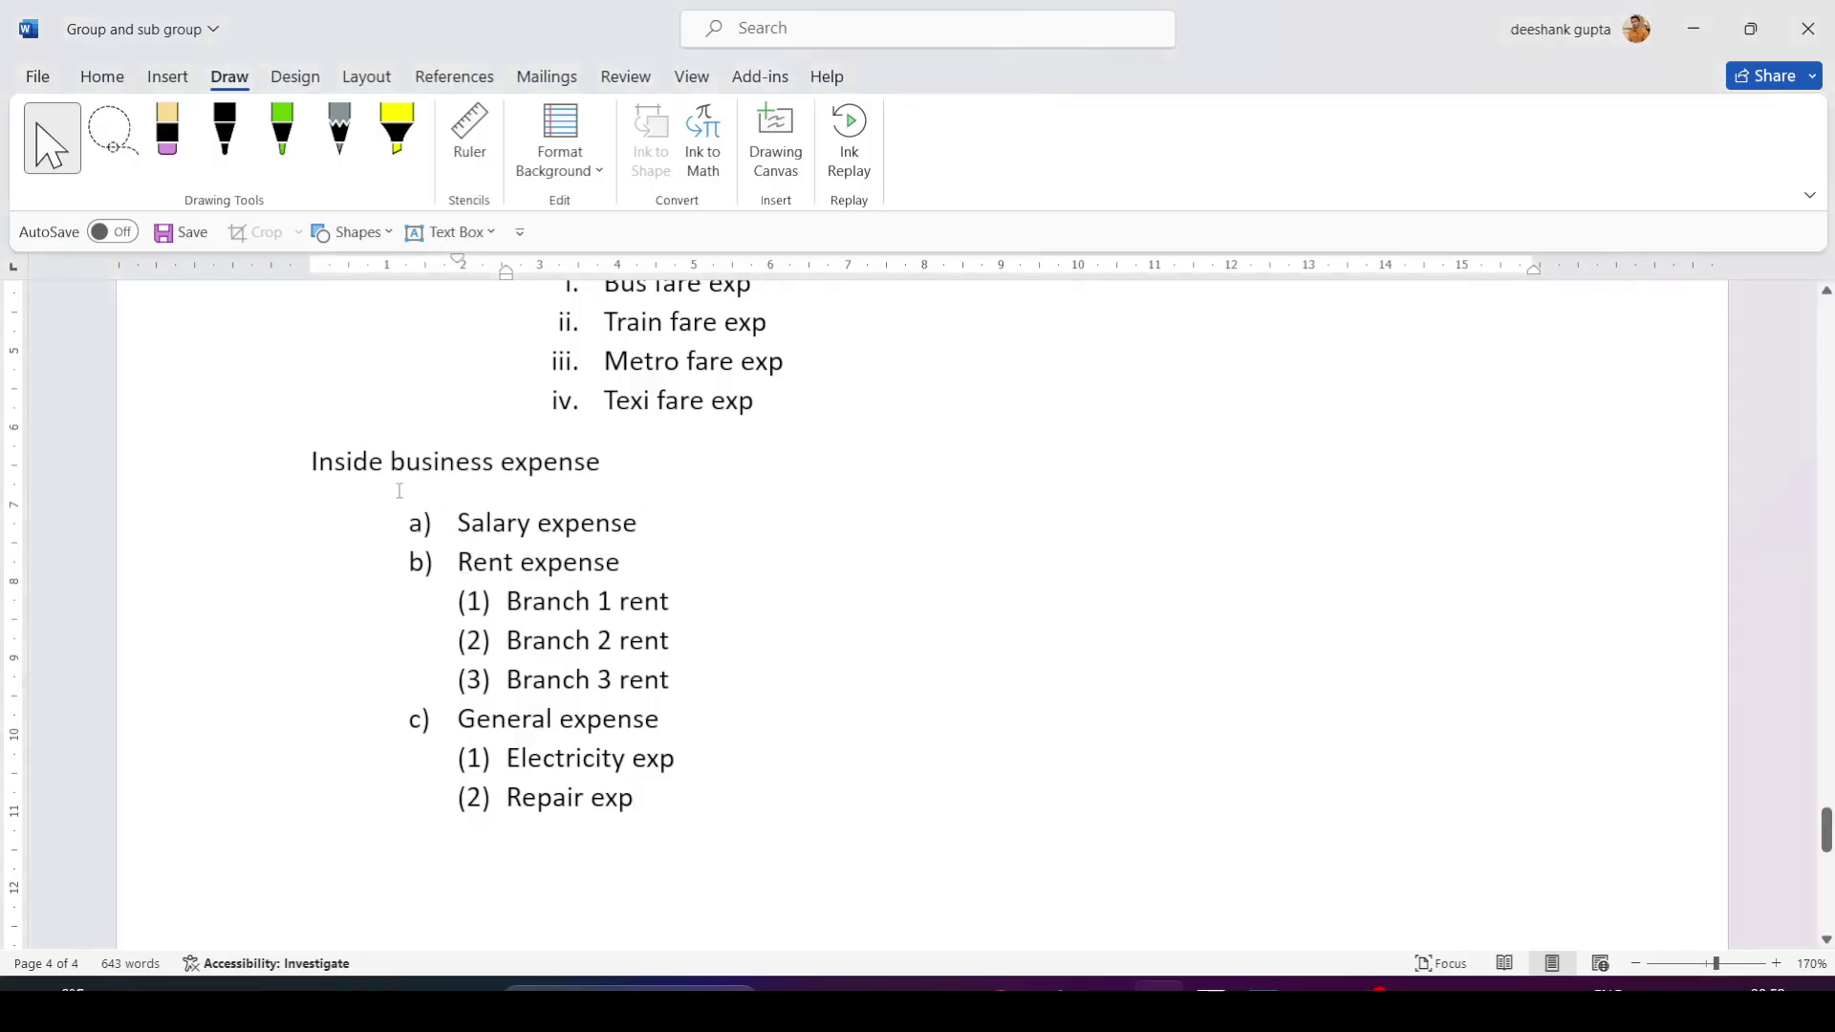
key(alt+Tab)
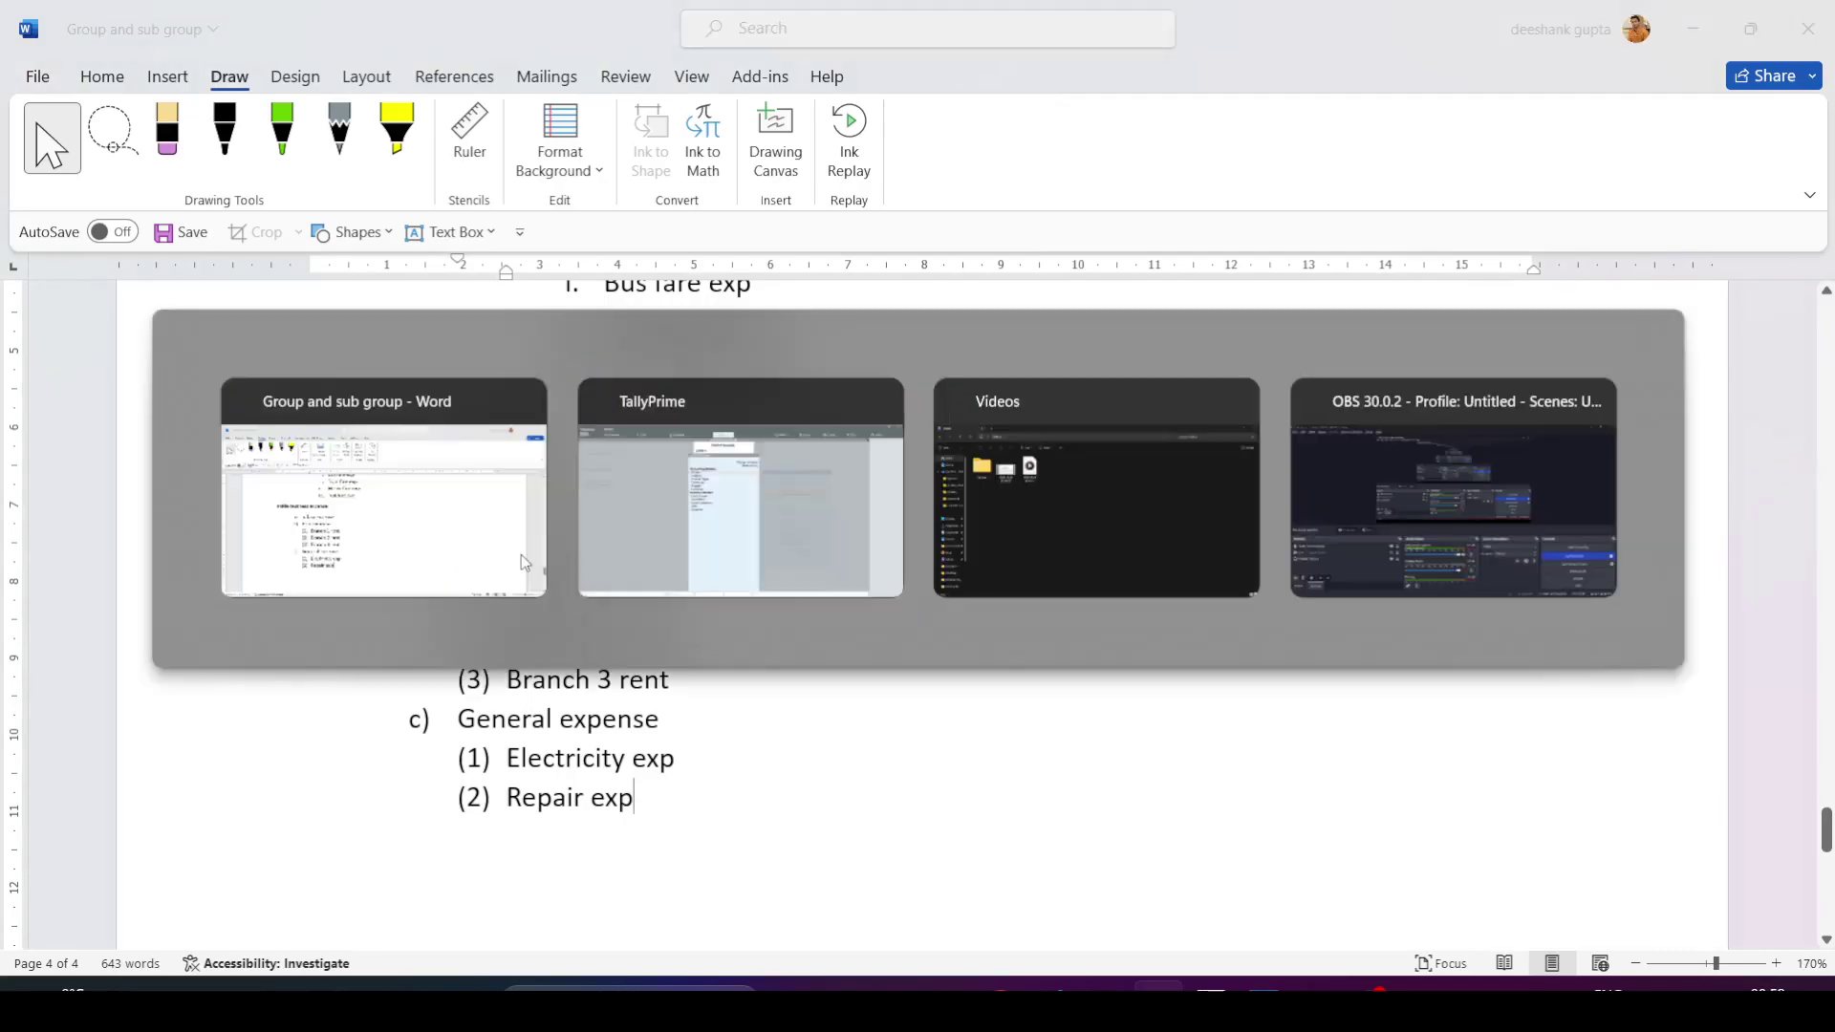
key(Return)
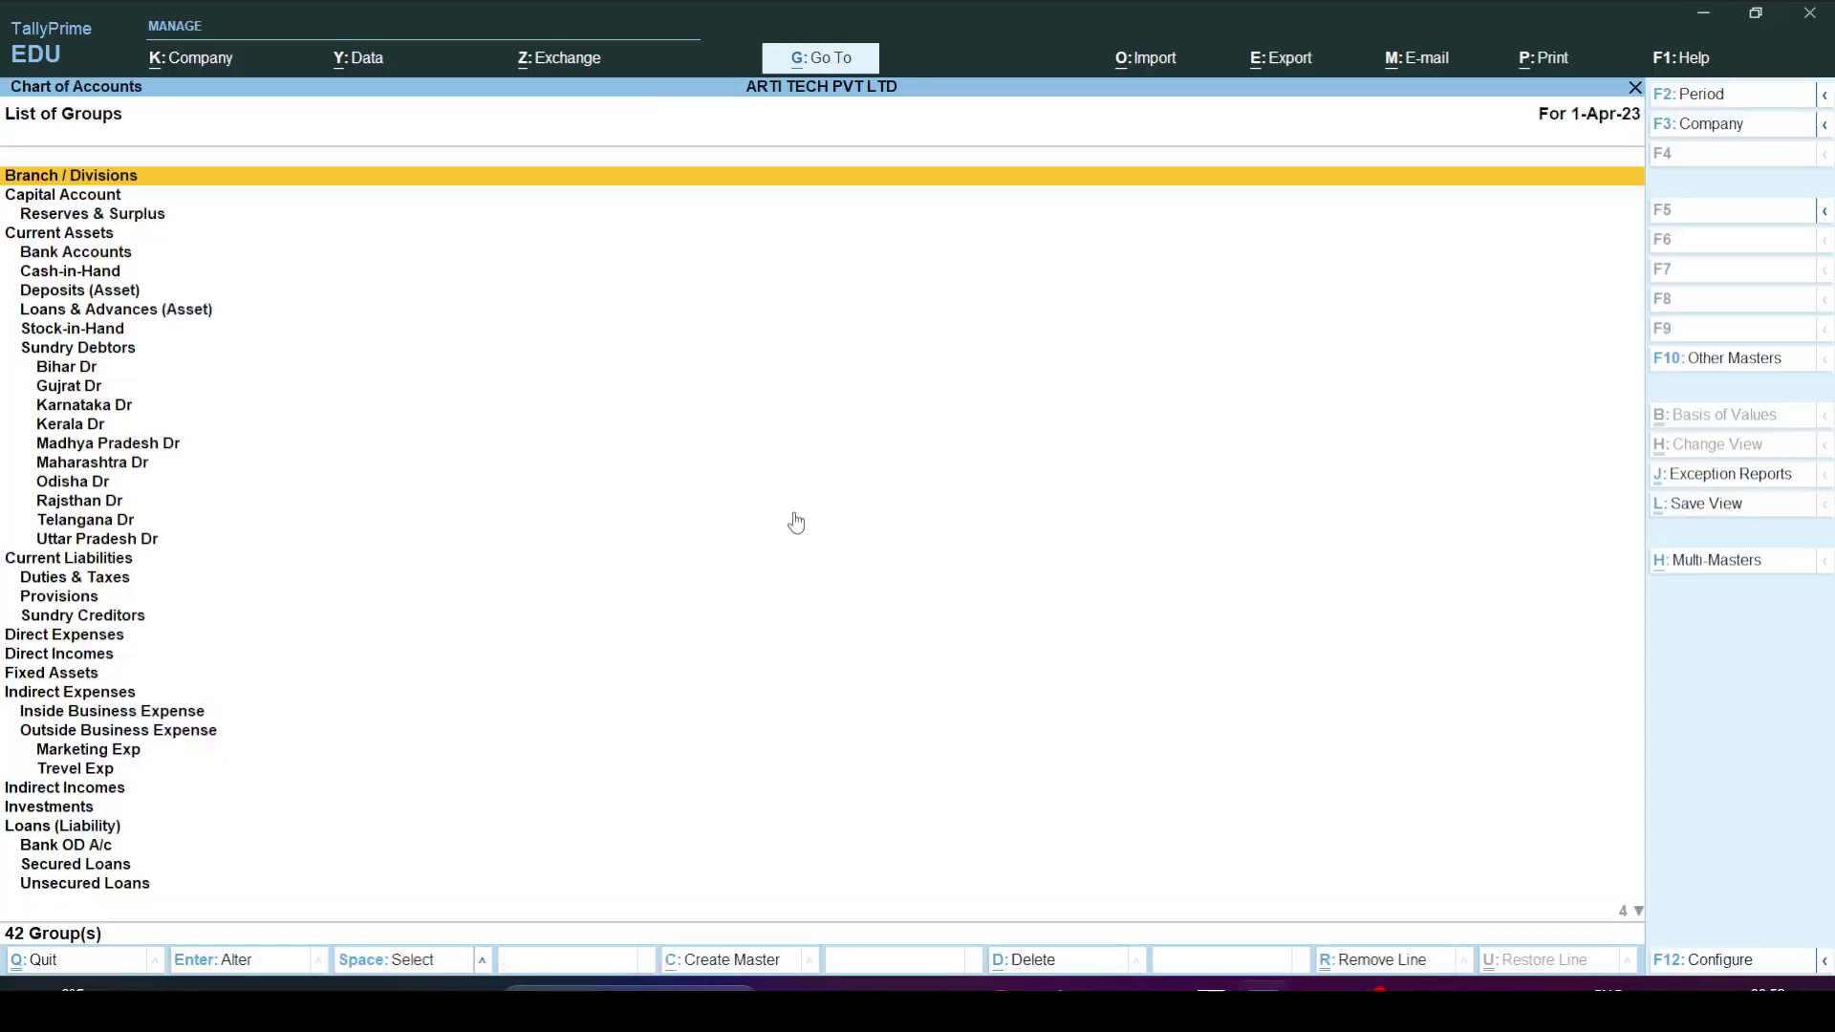
Start creating multiple groups at once with Inside Business Expense as the parent group.
click(1730, 561)
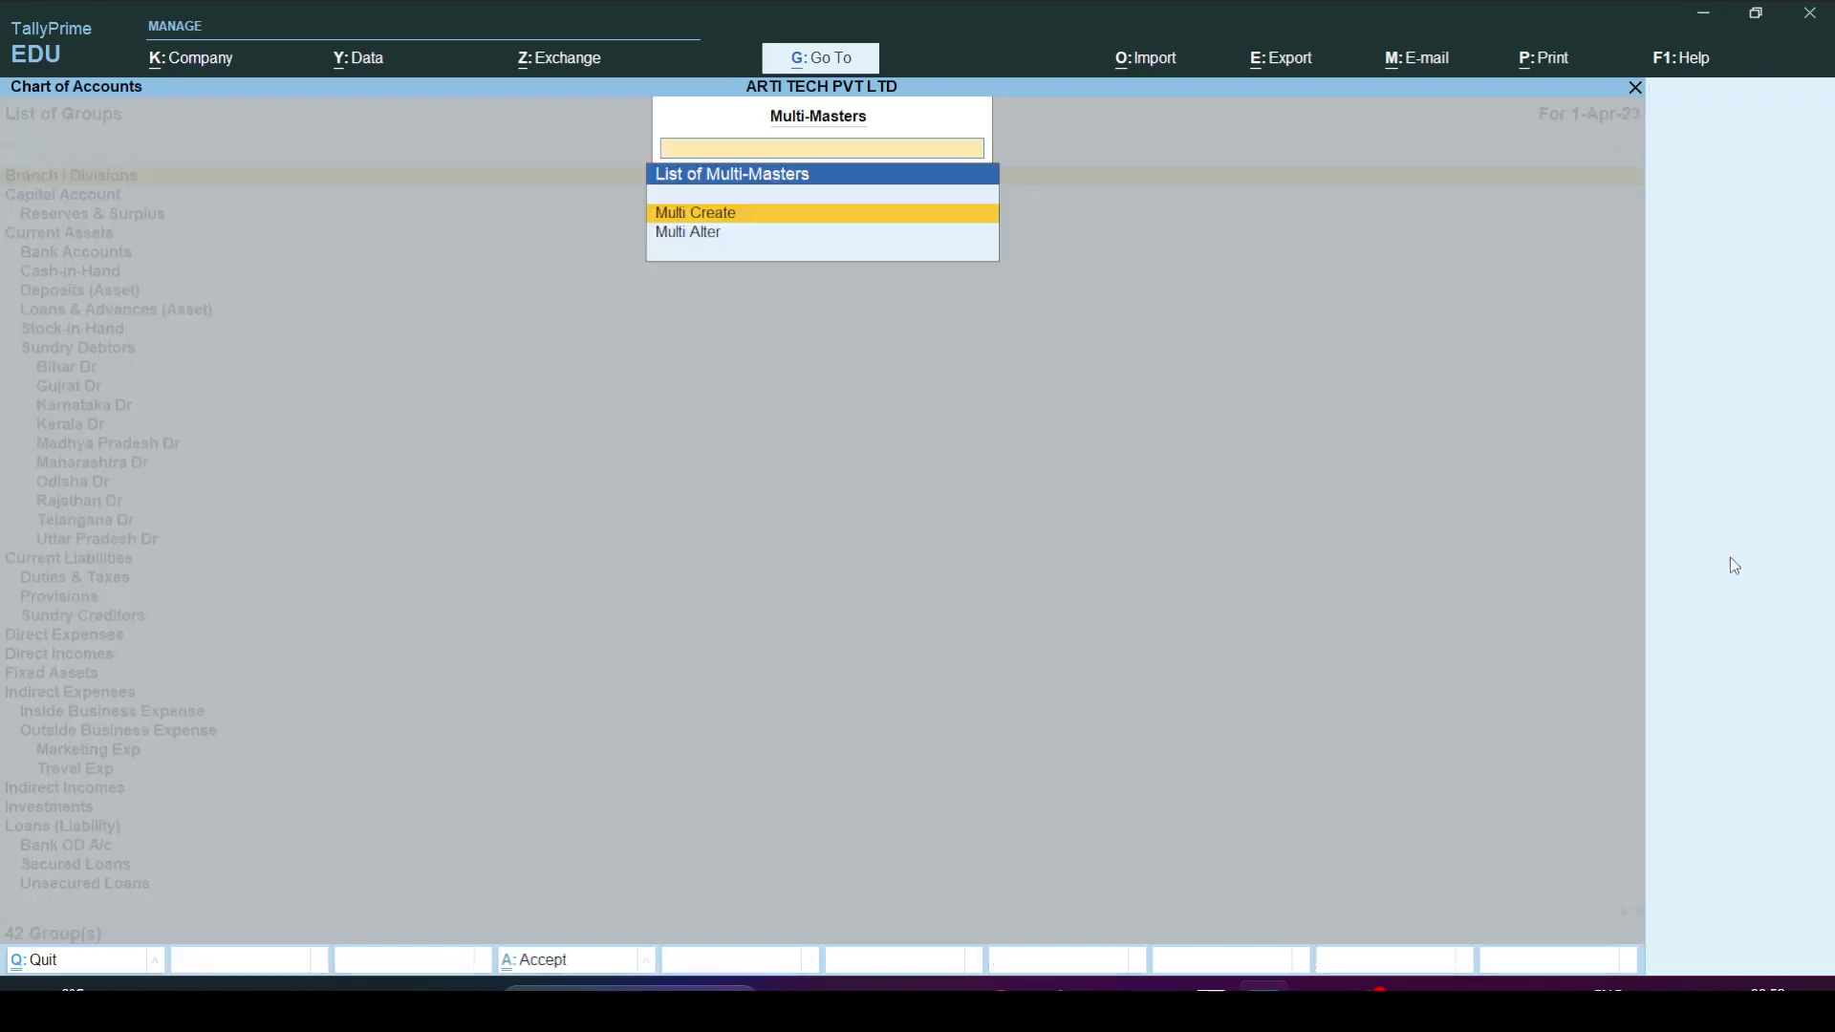
click(690, 214)
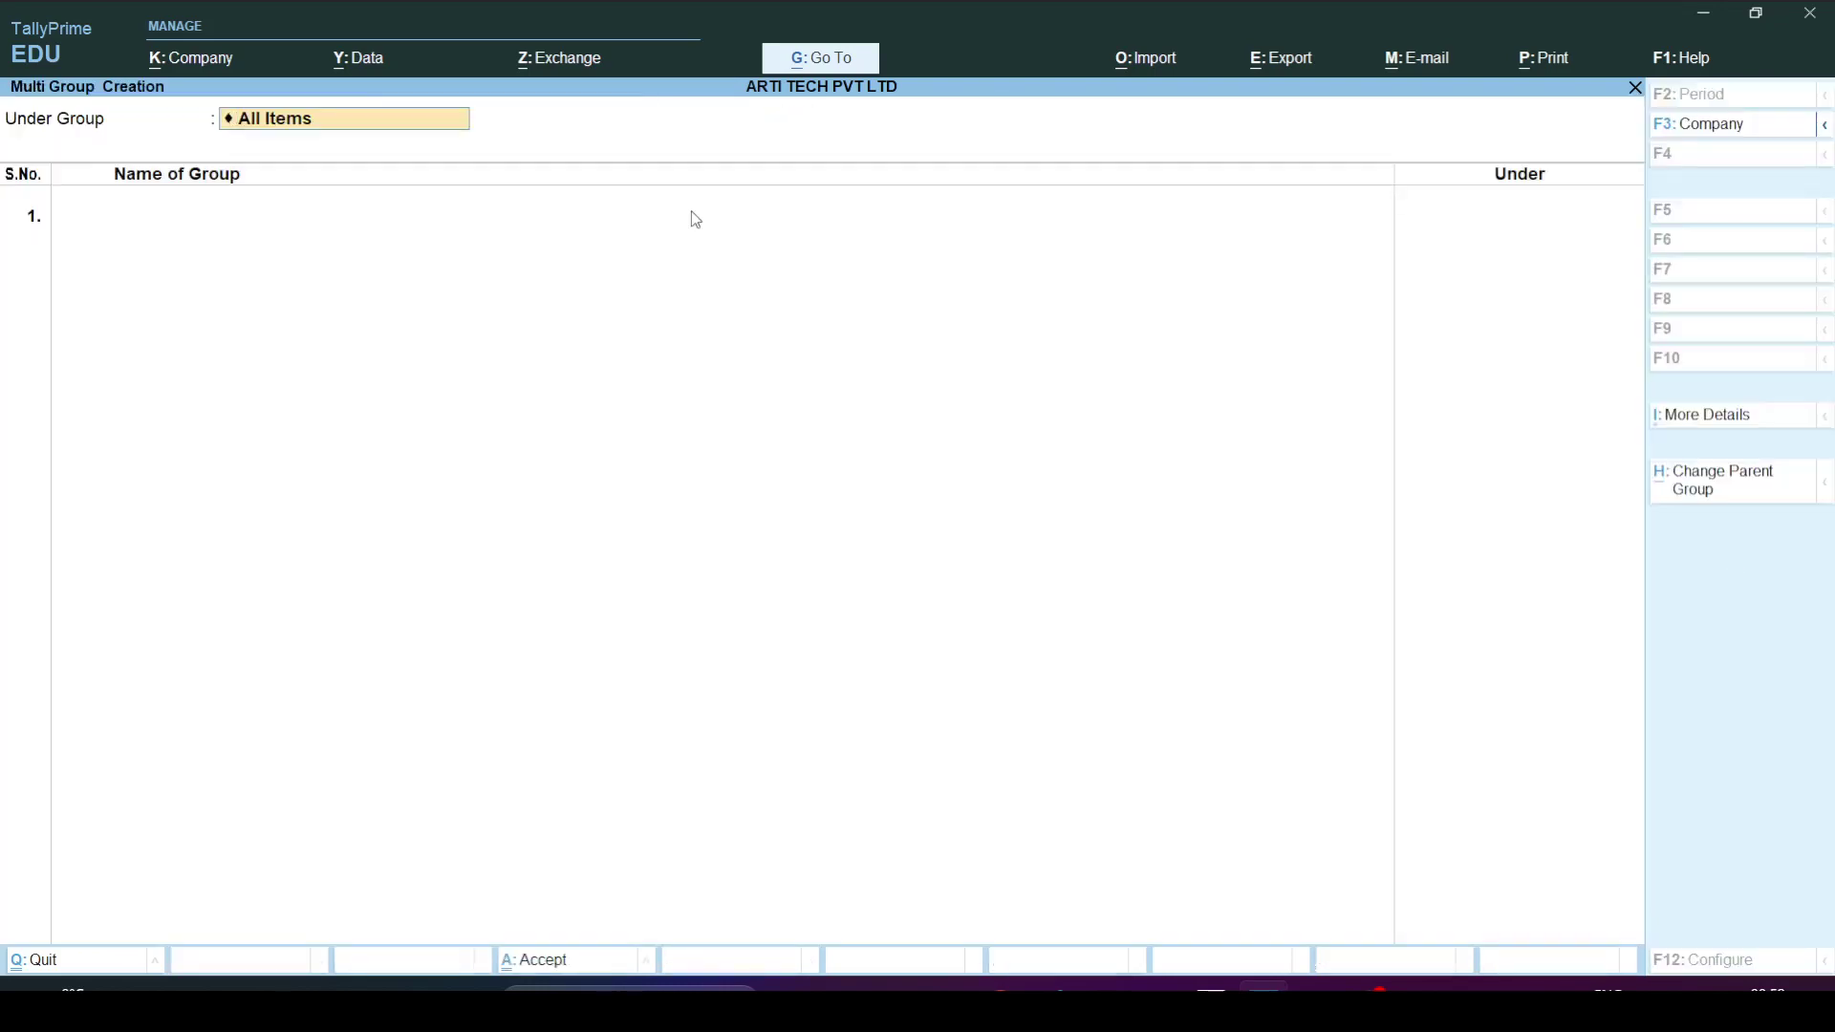
key(alt+Tab)
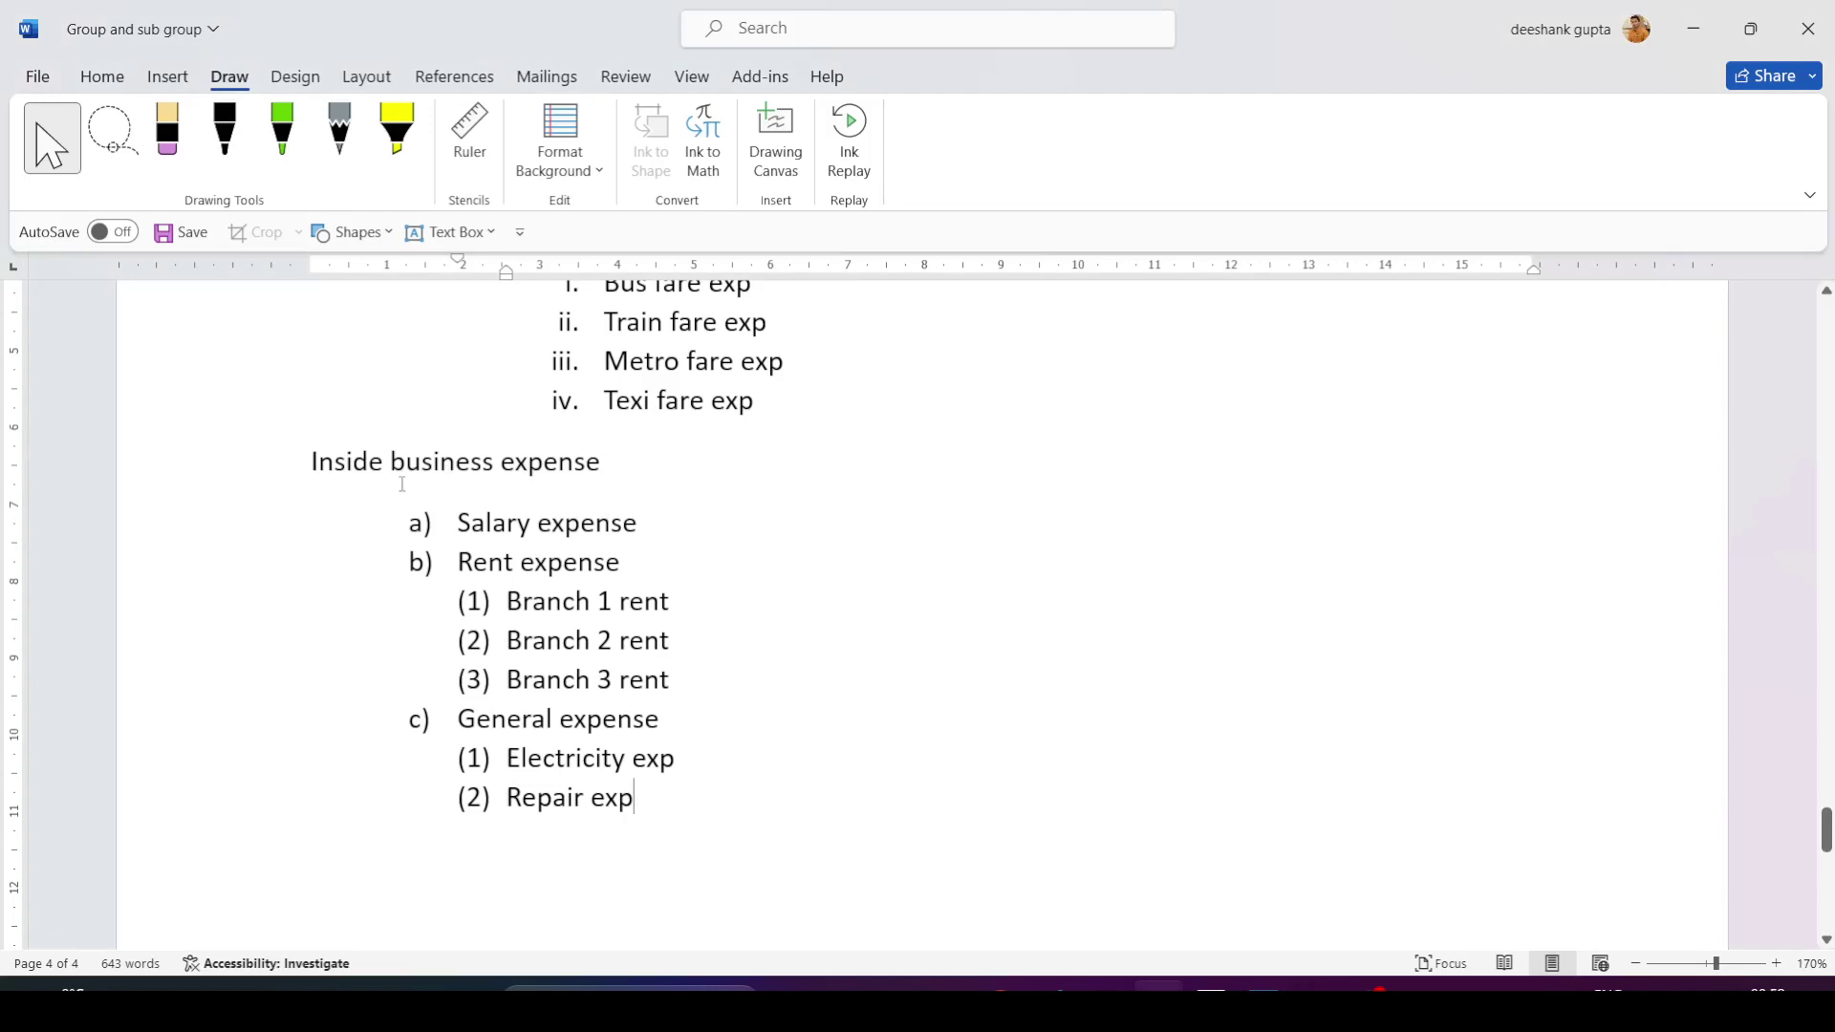
key(alt+Tab)
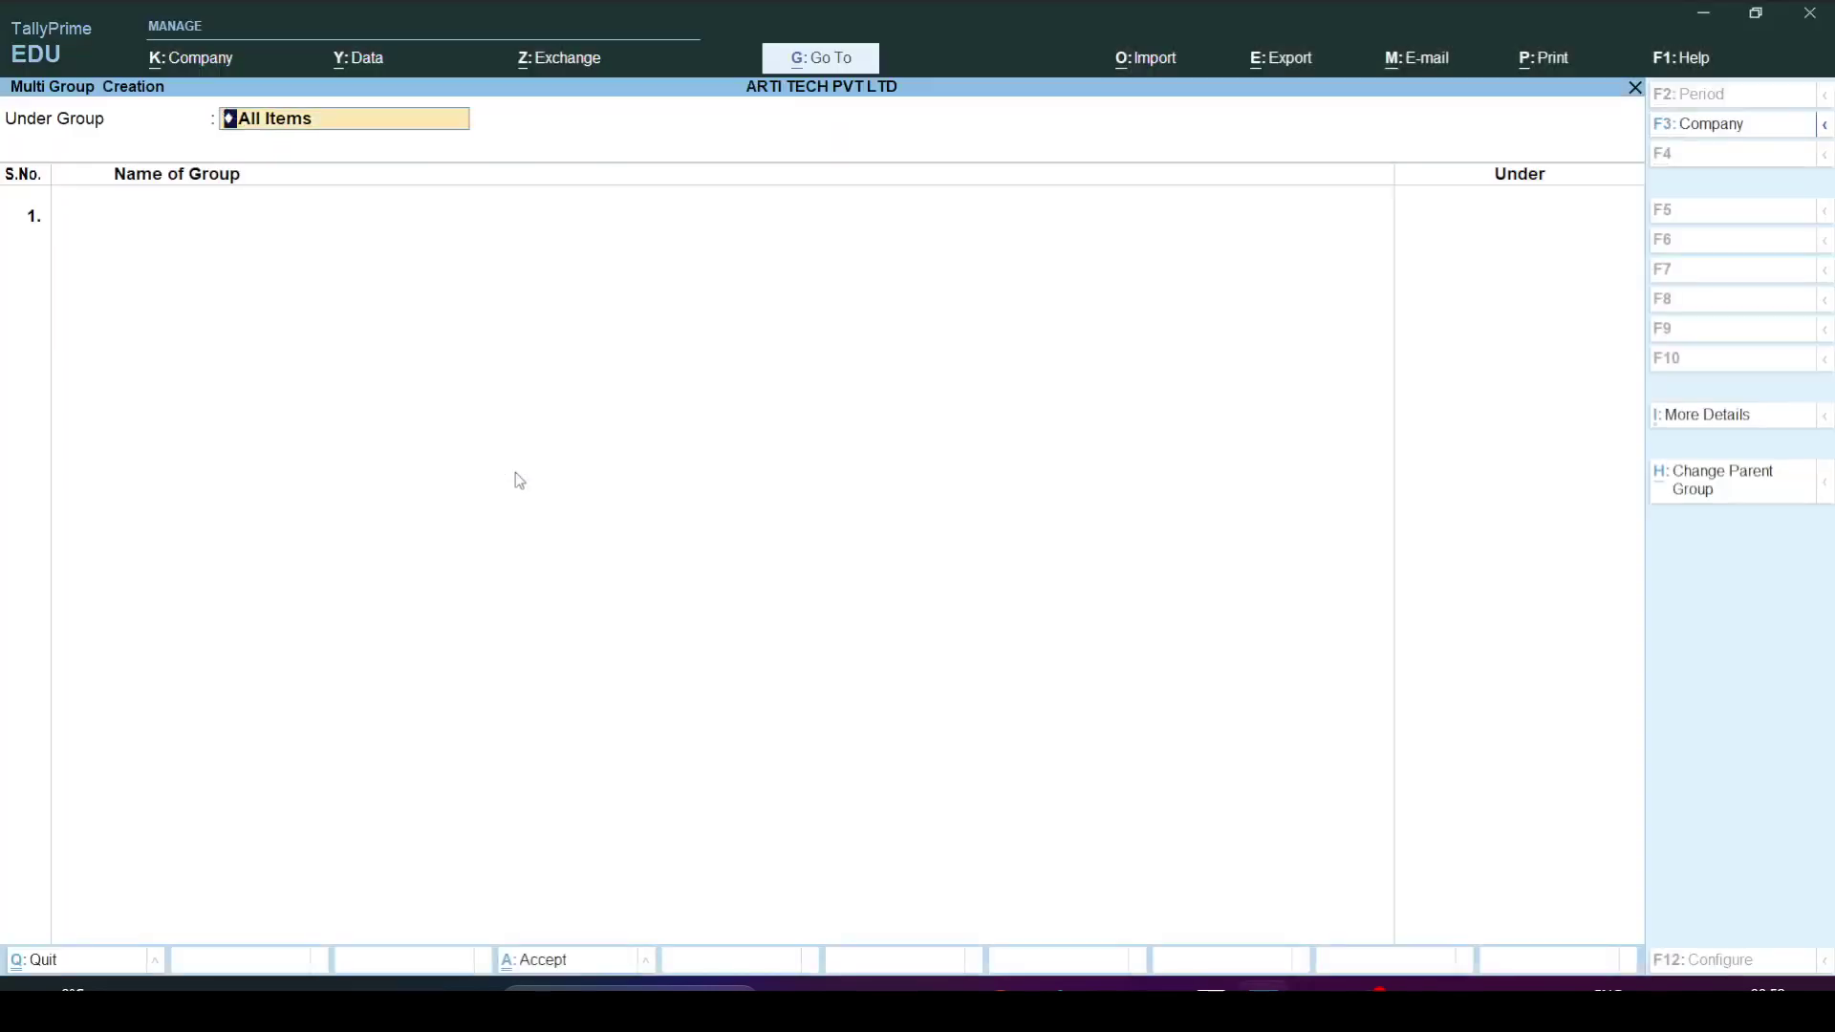
text(Insid)
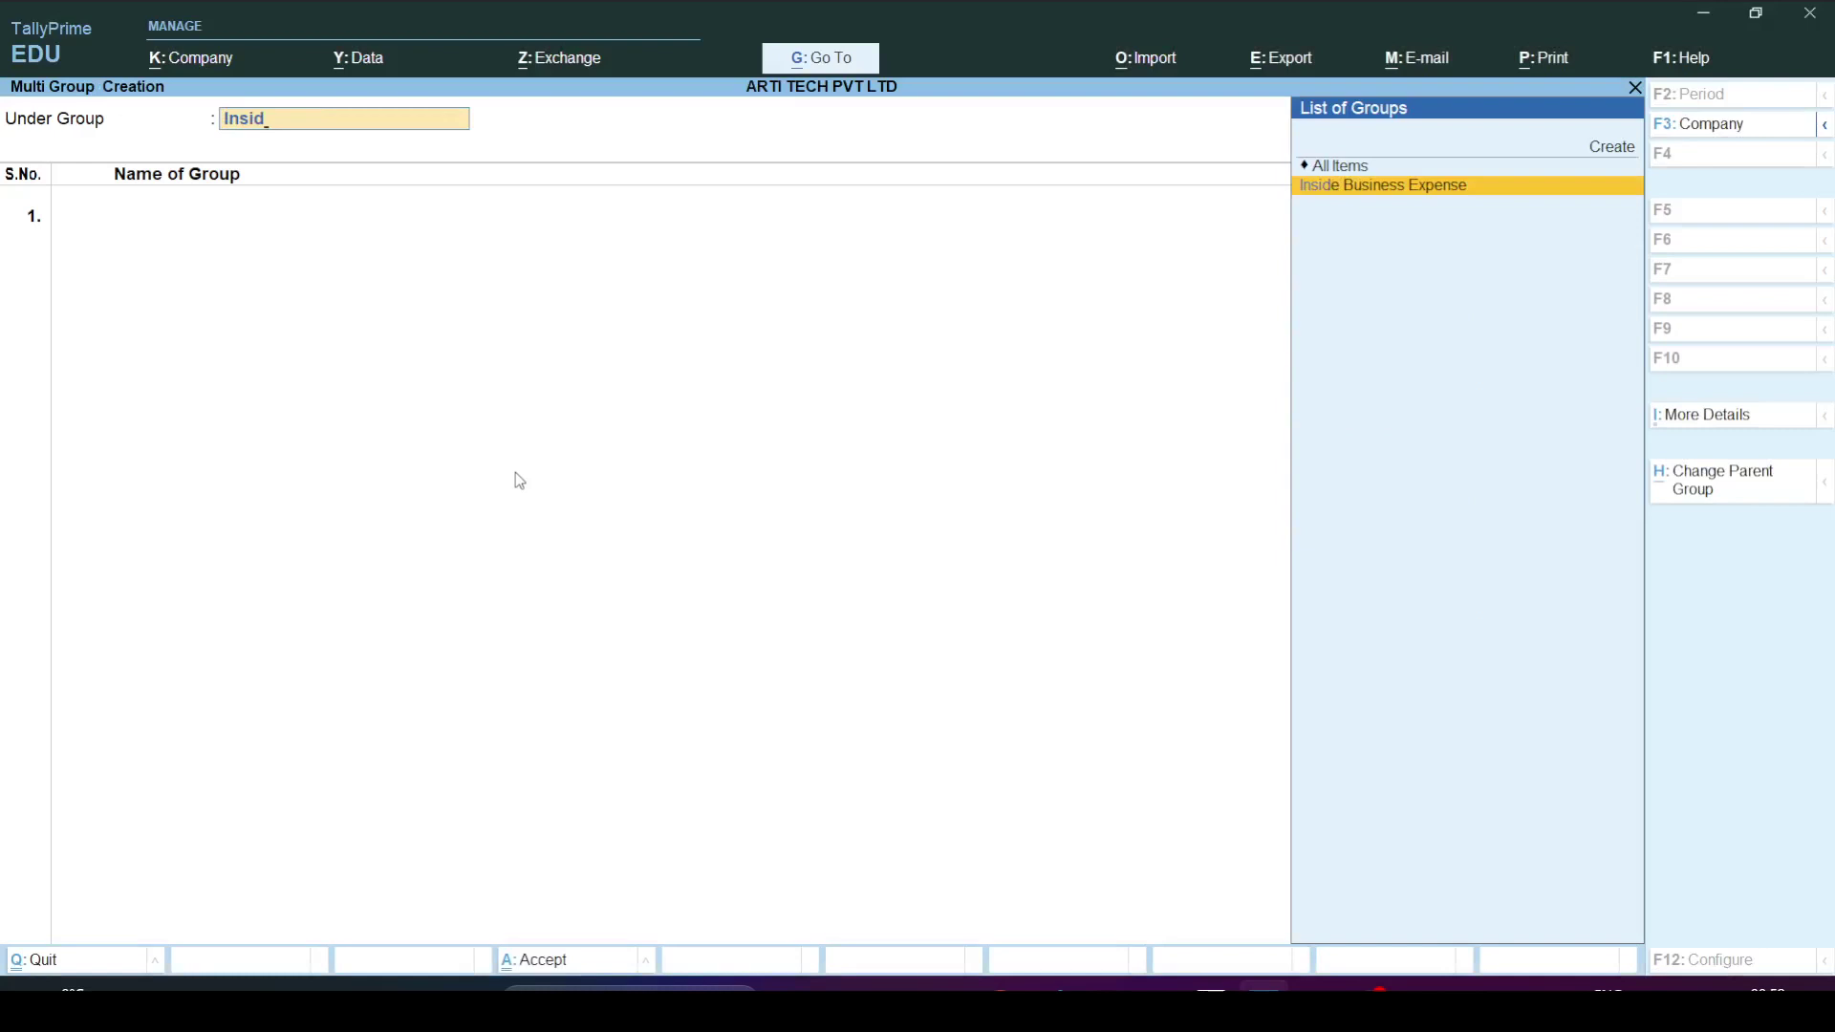
key(Return)
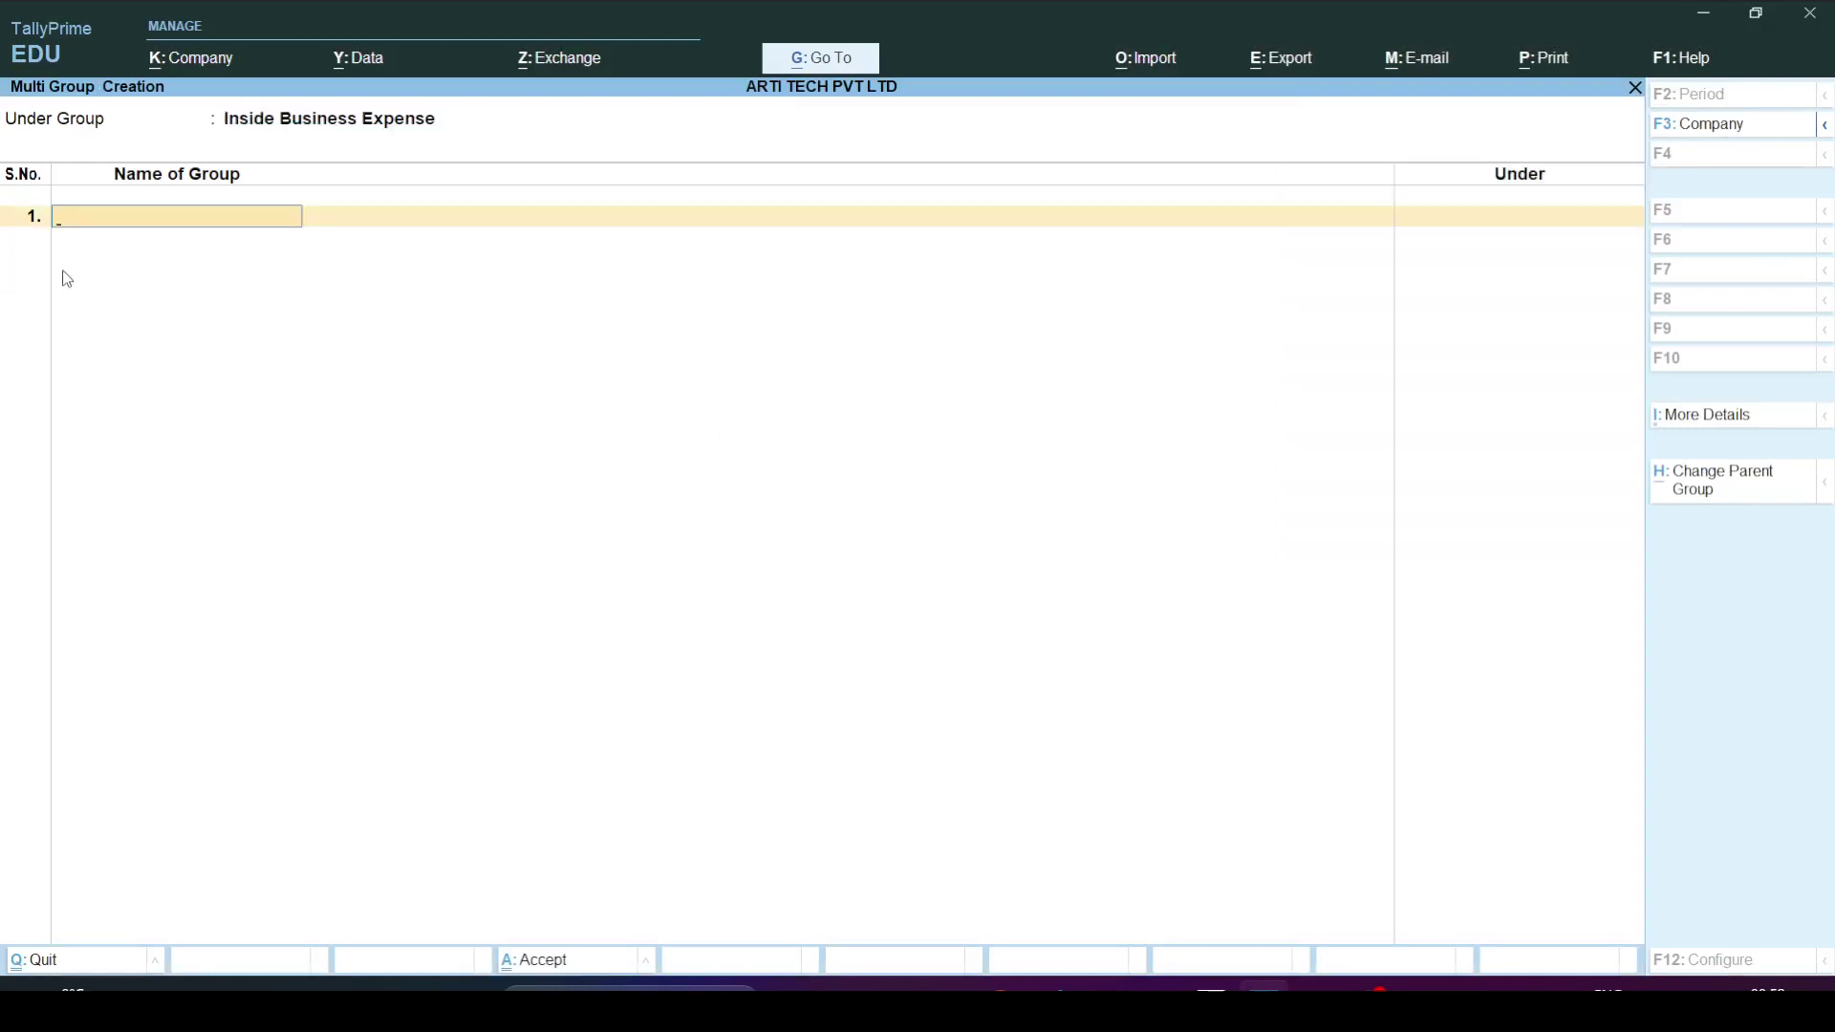
Following the Word outline, enter "Salary Exp" and "Rent Exp" as the first two groups in TallyPrime.
key(alt+Tab)
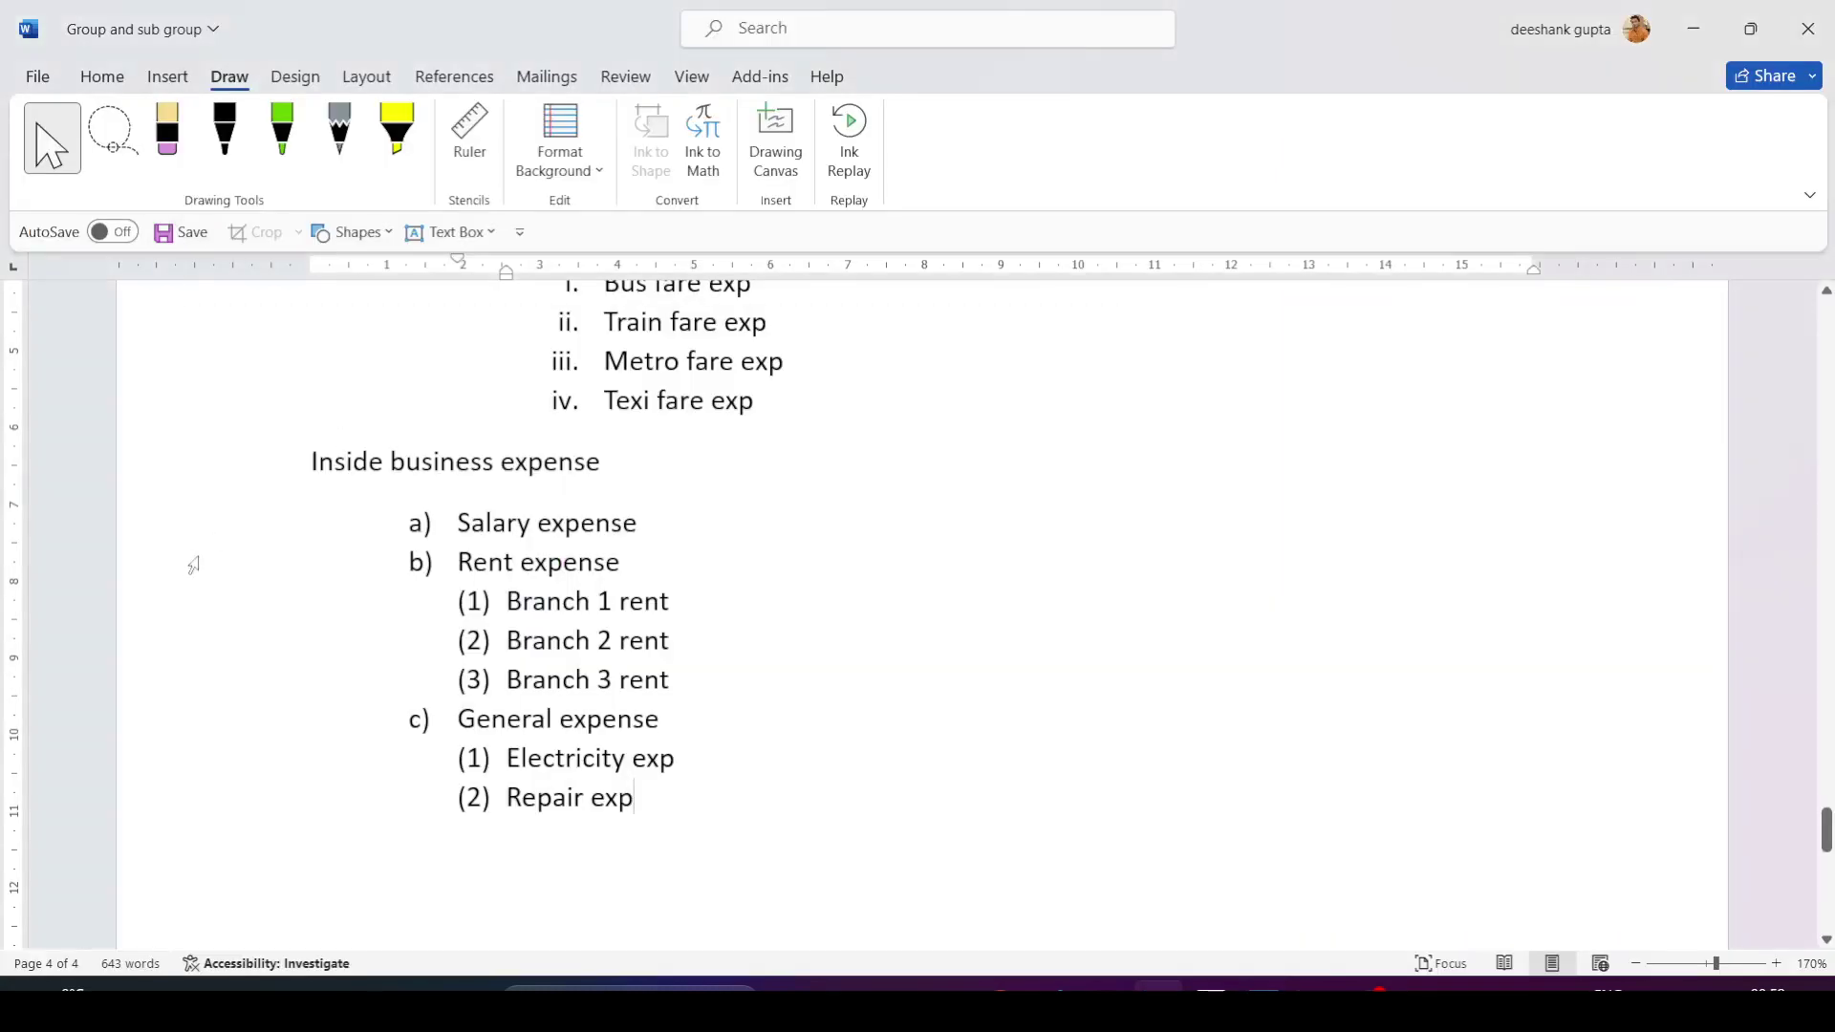
key(alt+Tab)
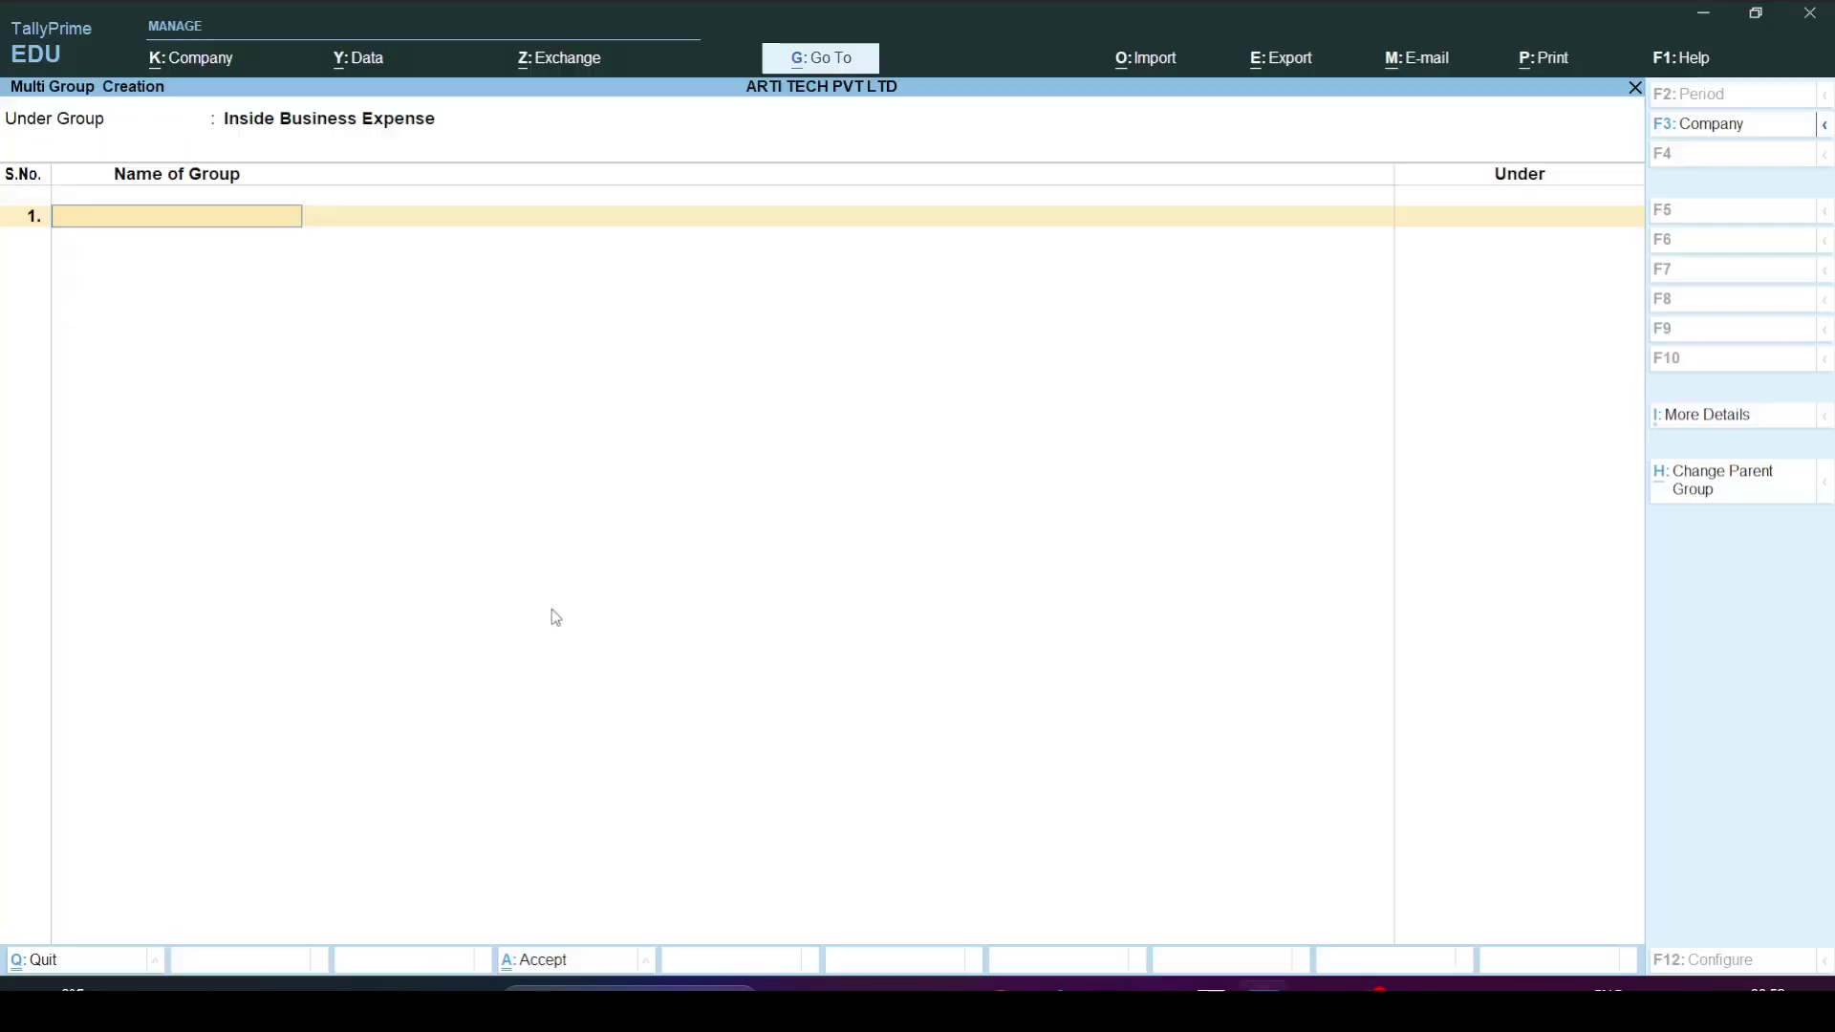
text(Salary Exp)
key(Return)
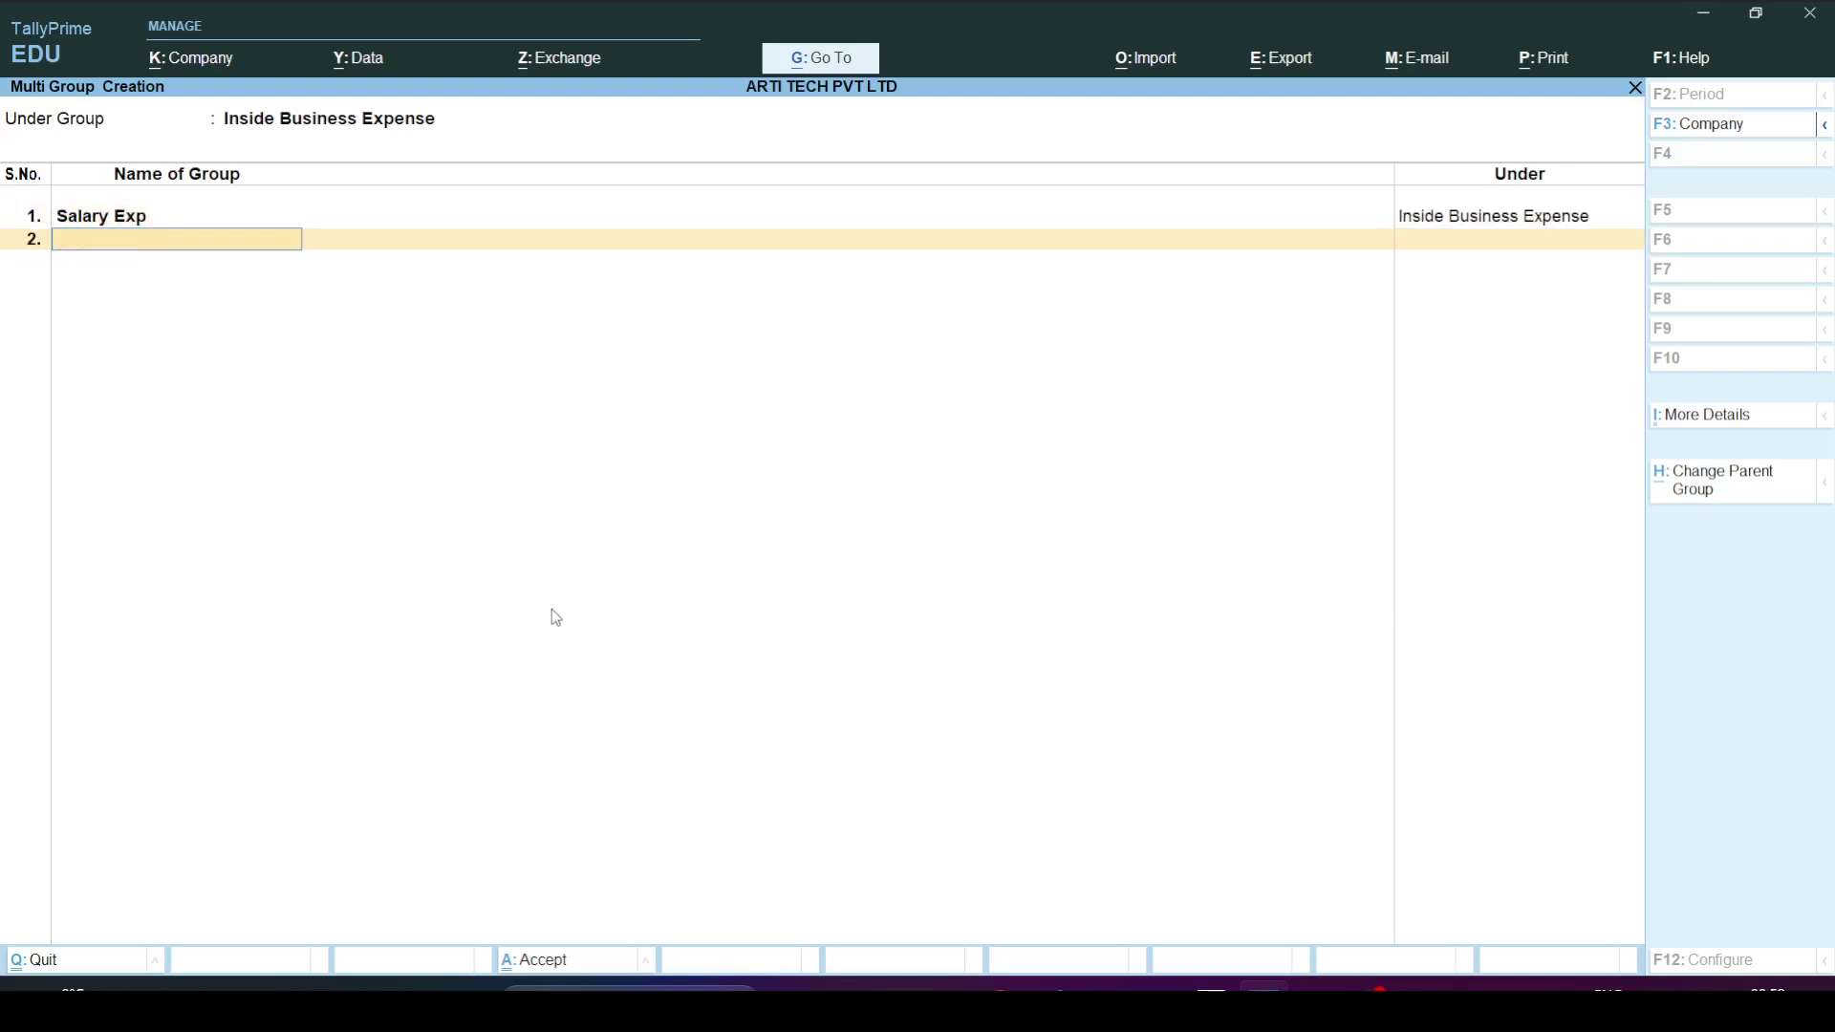
text(Rent Expe)
key(BackSpace)
key(Return)
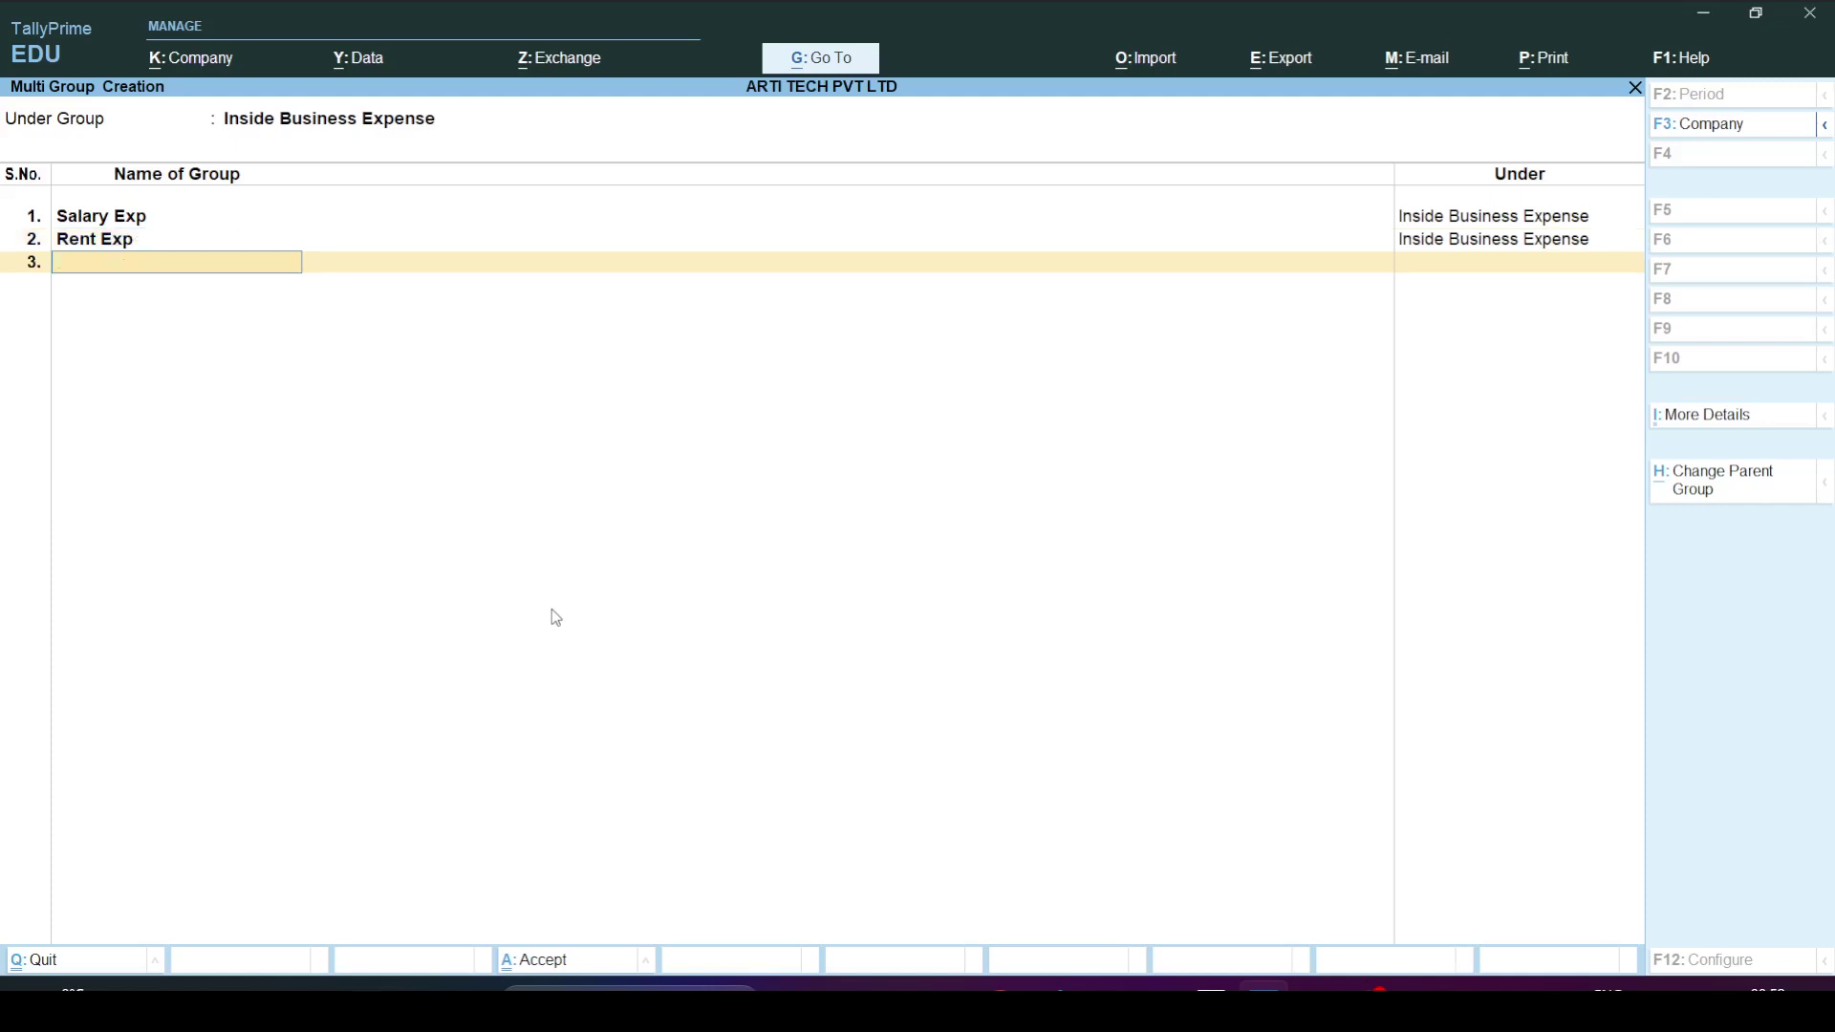
Add "General Exp" from the Word outline as the third group and save the multi-group entry.
key(alt+Tab)
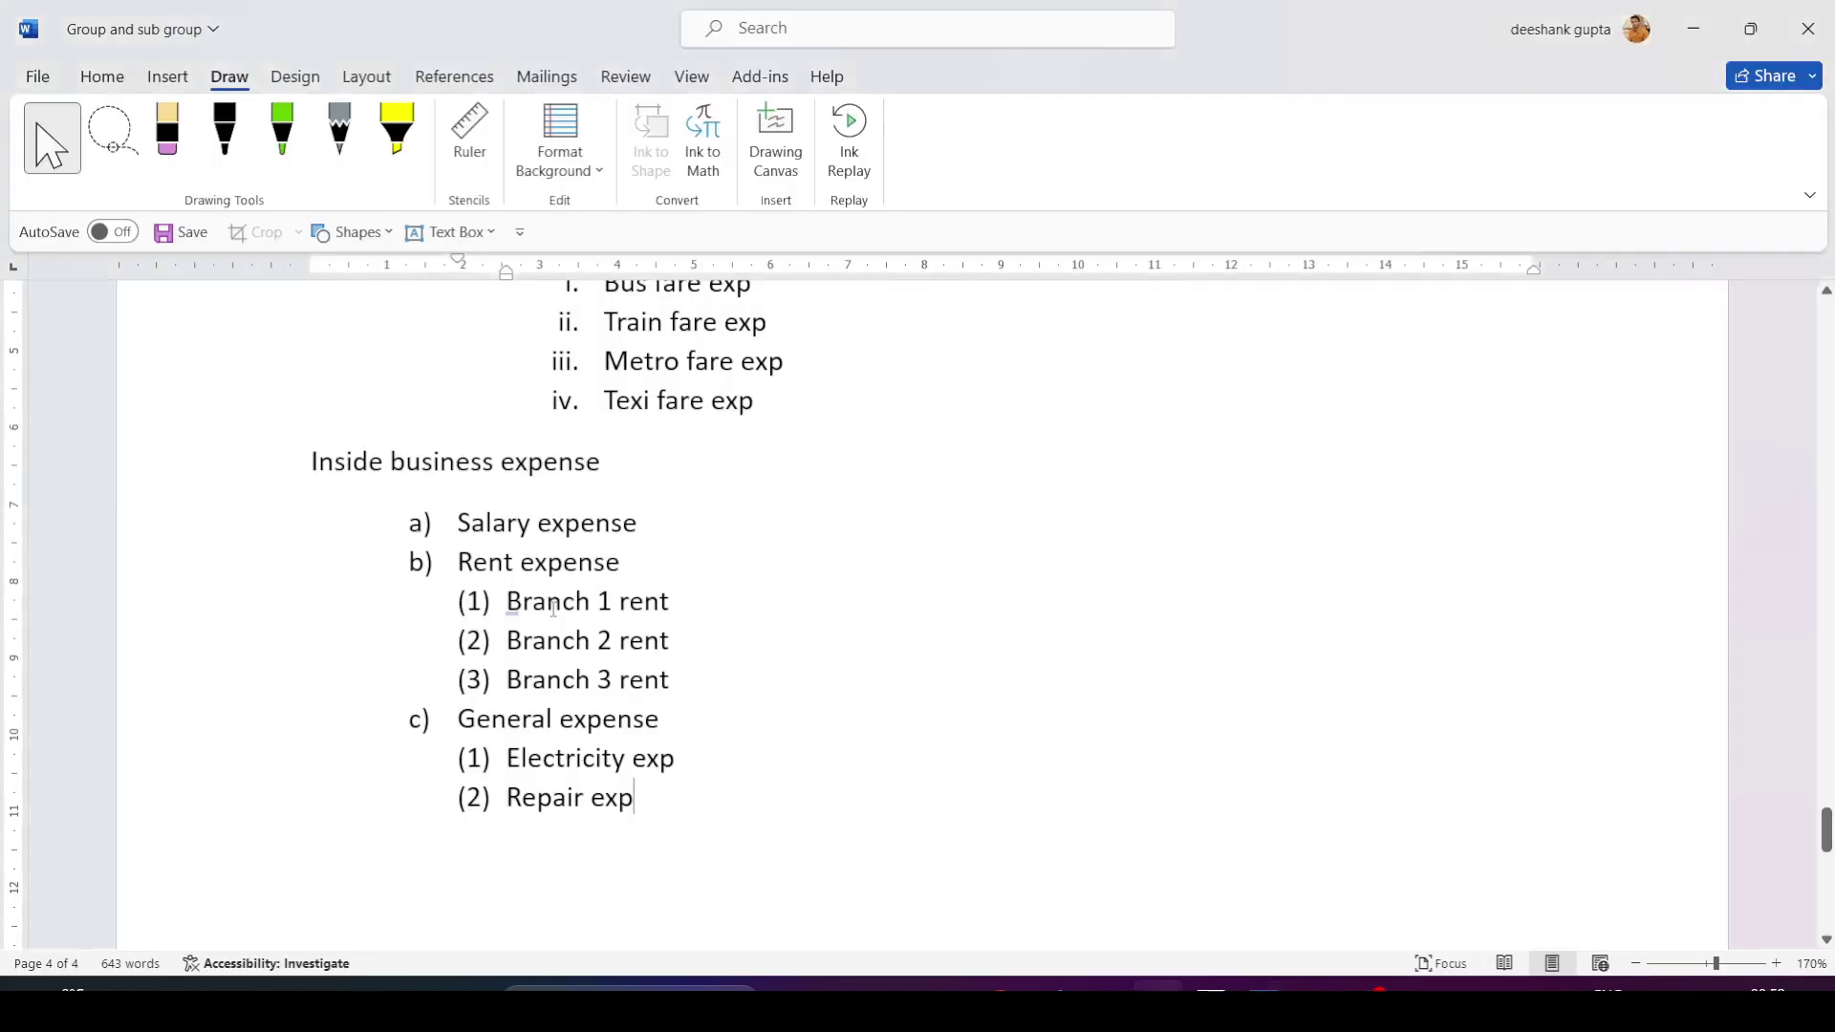
key(alt+Tab)
text(G)
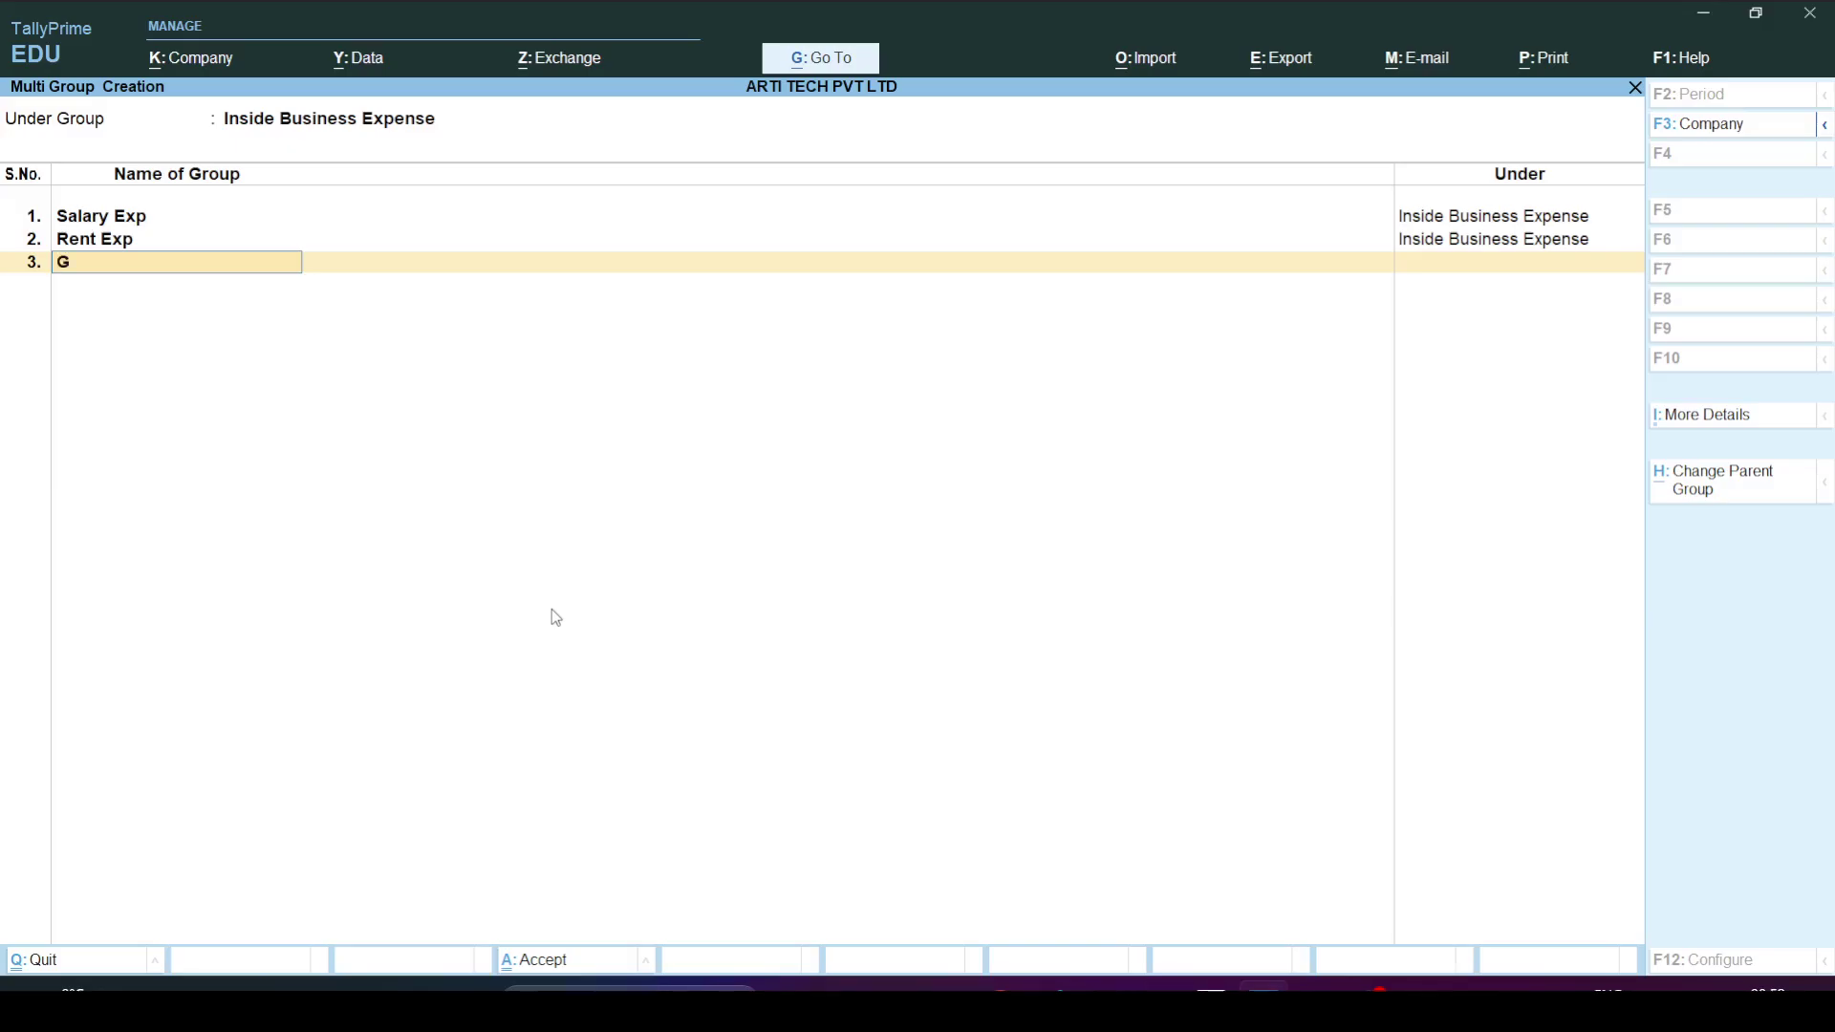
text(eneral Expens)
key(BackSpace)
key(BackSpace)
key(BackSpace)
key(Return)
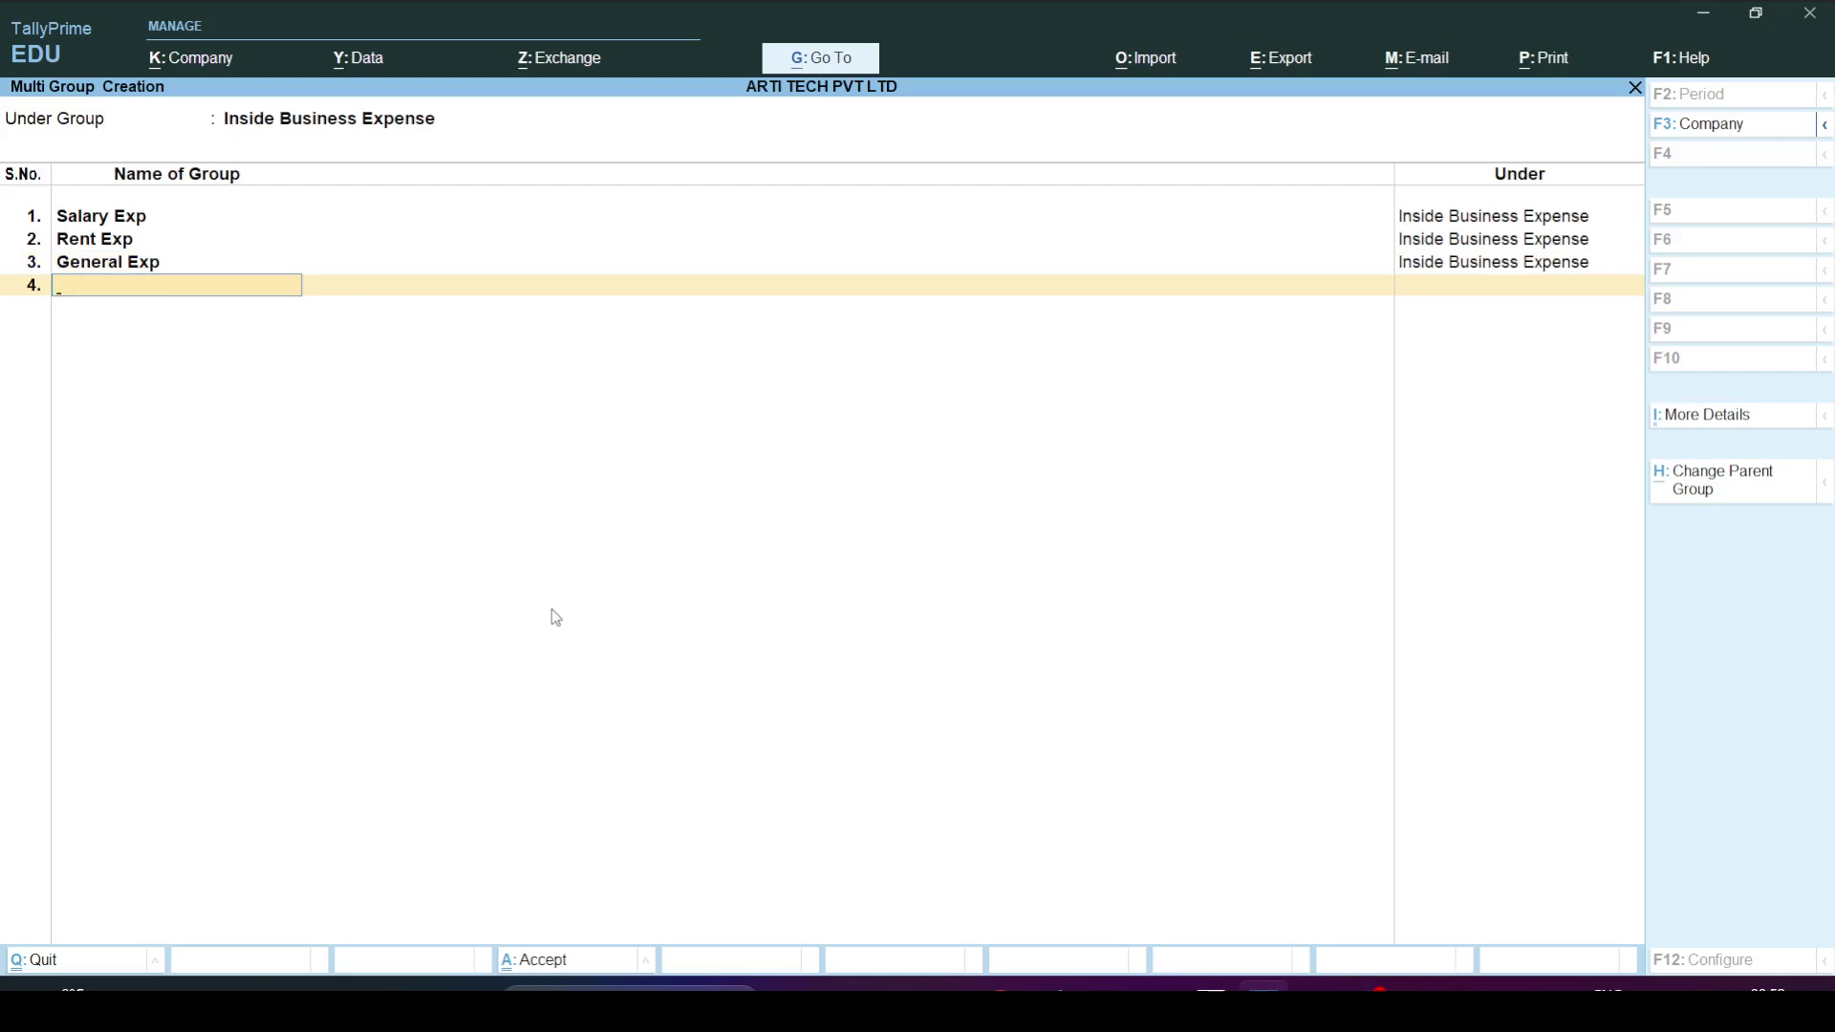
key(Return)
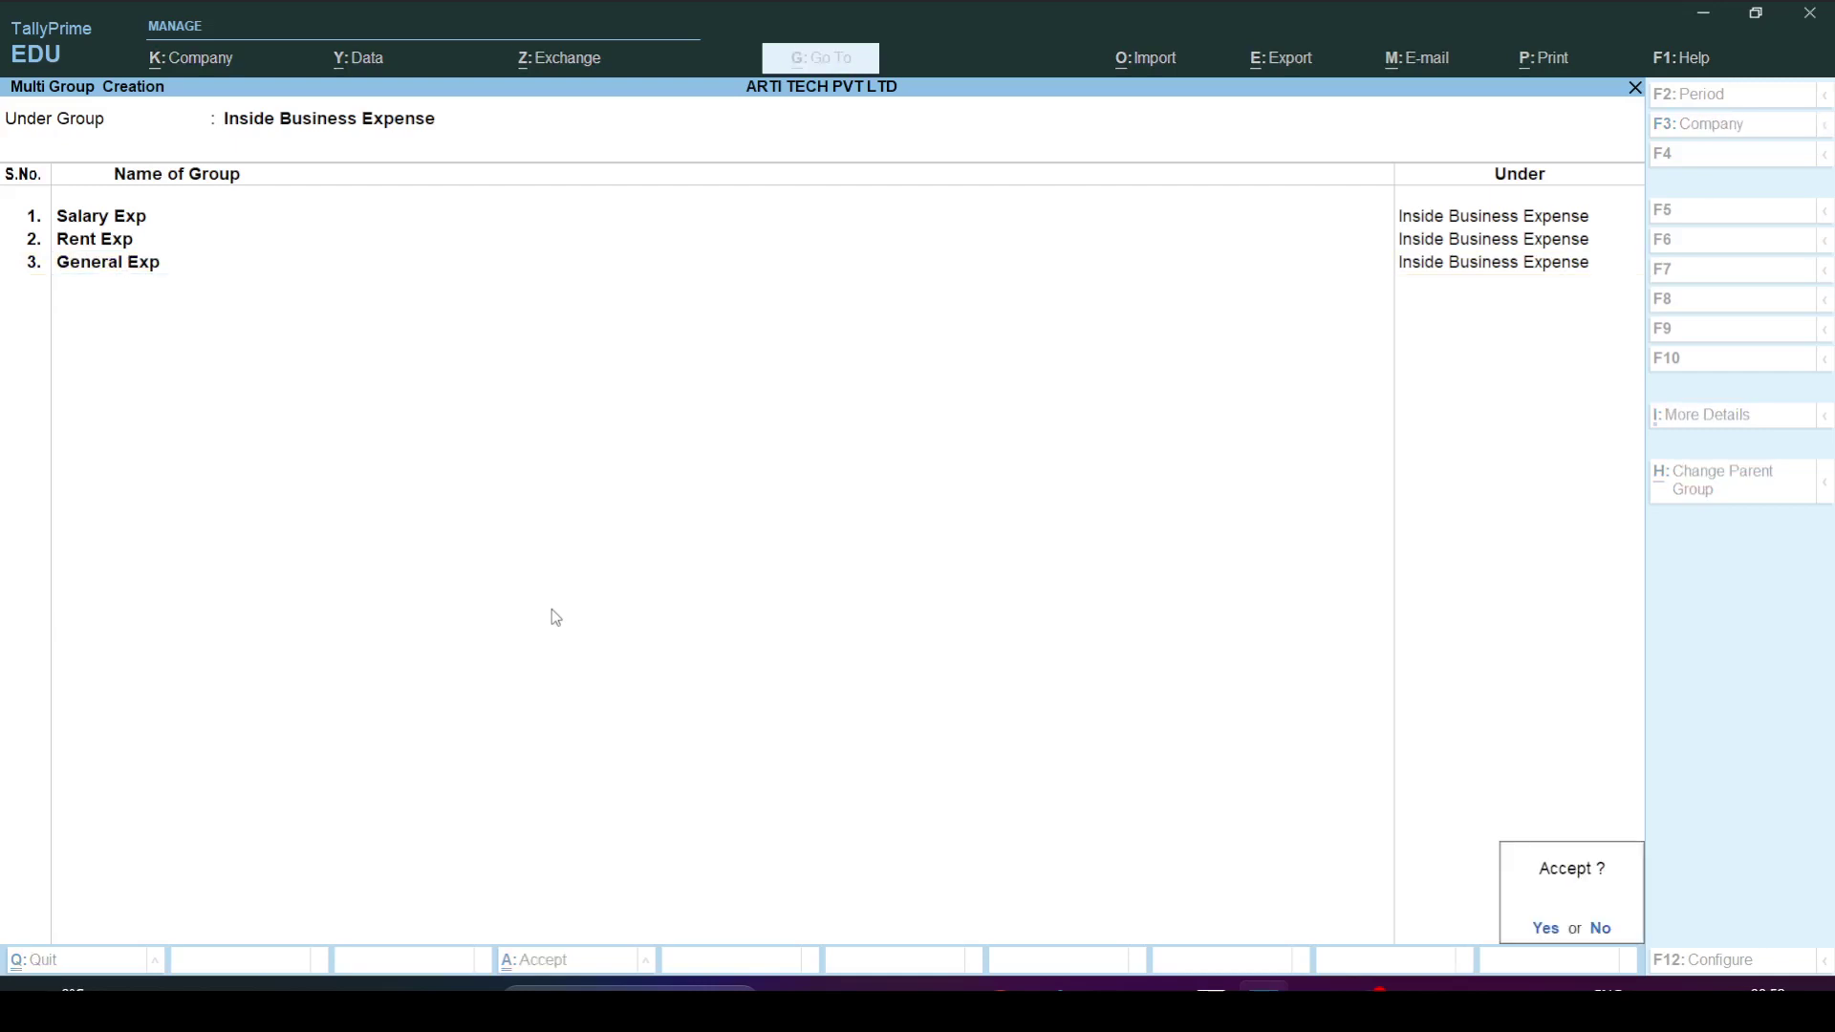
key(Return)
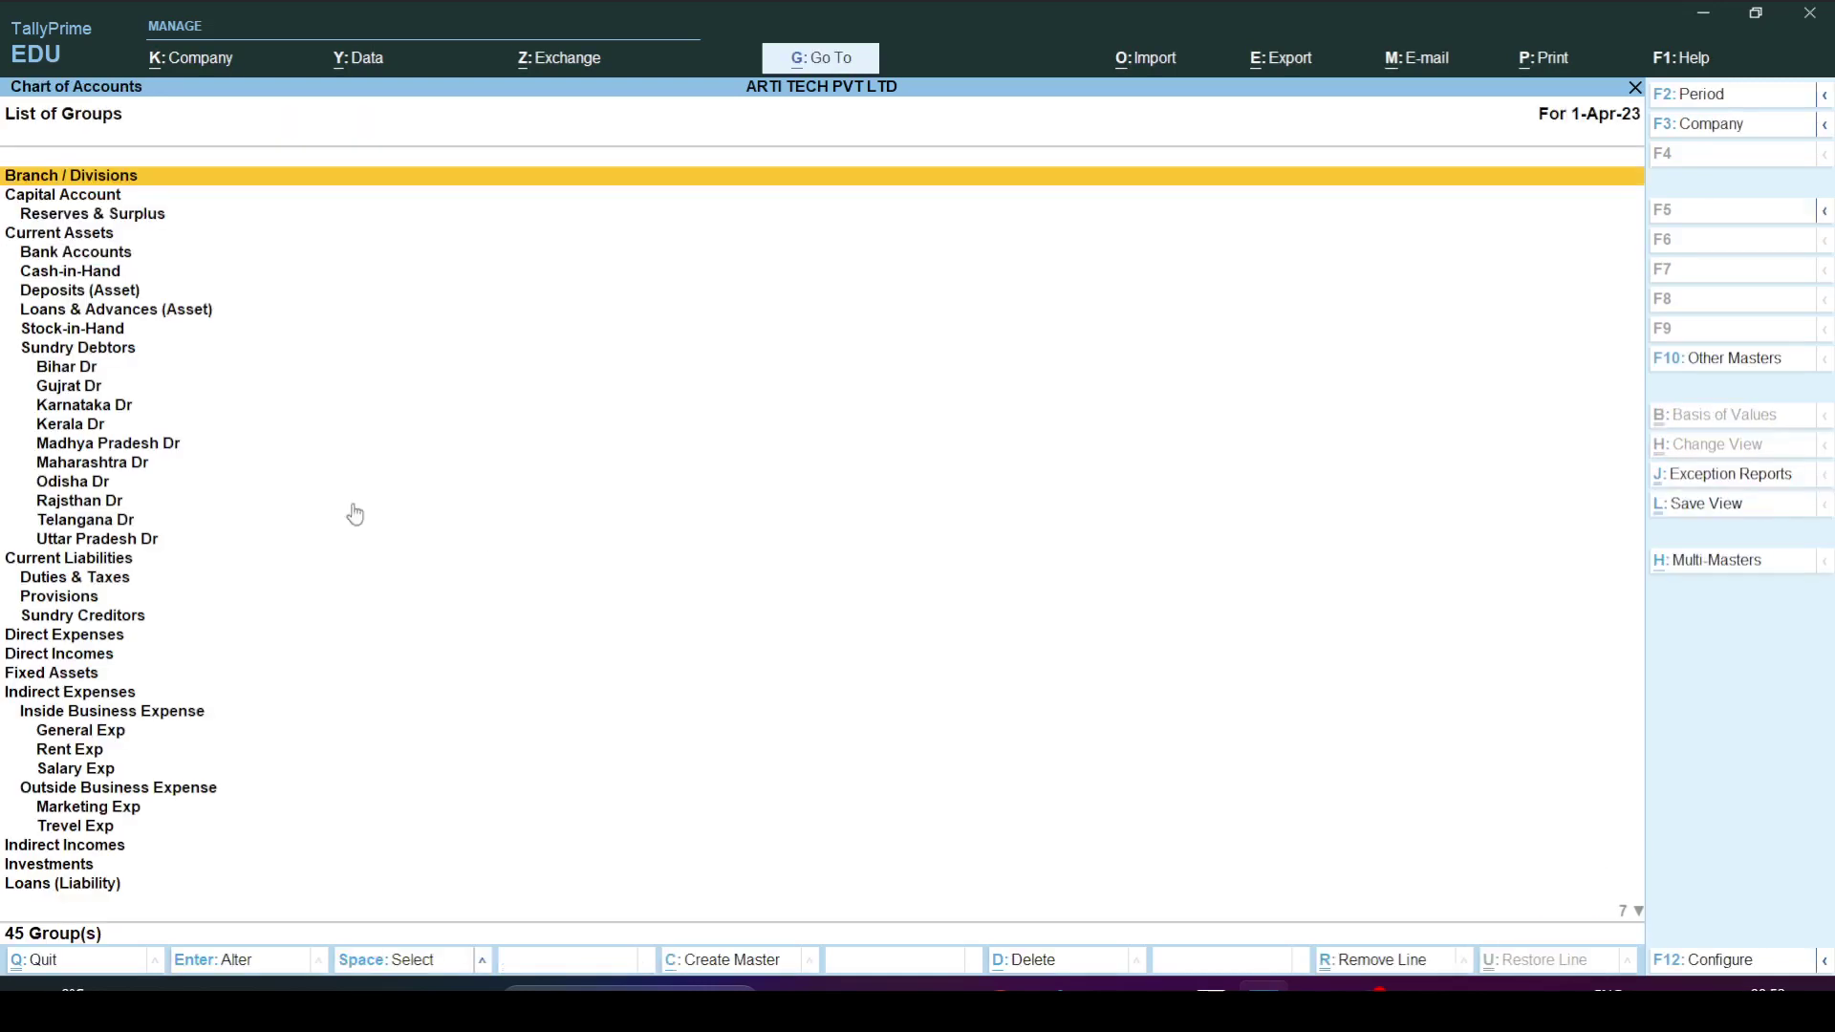
Examine the sub-groups nested under Inside Business Expense and Outside Business Expense in the list of groups.
key(Down)
key(Down)
key(Down)
key(Down)
key(Down)
key(Down)
key(Down)
key(Down)
key(Down)
key(Down)
key(Down)
key(Down)
key(Down)
key(Down)
key(Down)
key(Down)
key(Down)
key(Down)
key(Down)
key(Down)
key(Down)
key(Down)
key(Down)
key(Down)
key(Down)
key(Down)
key(Down)
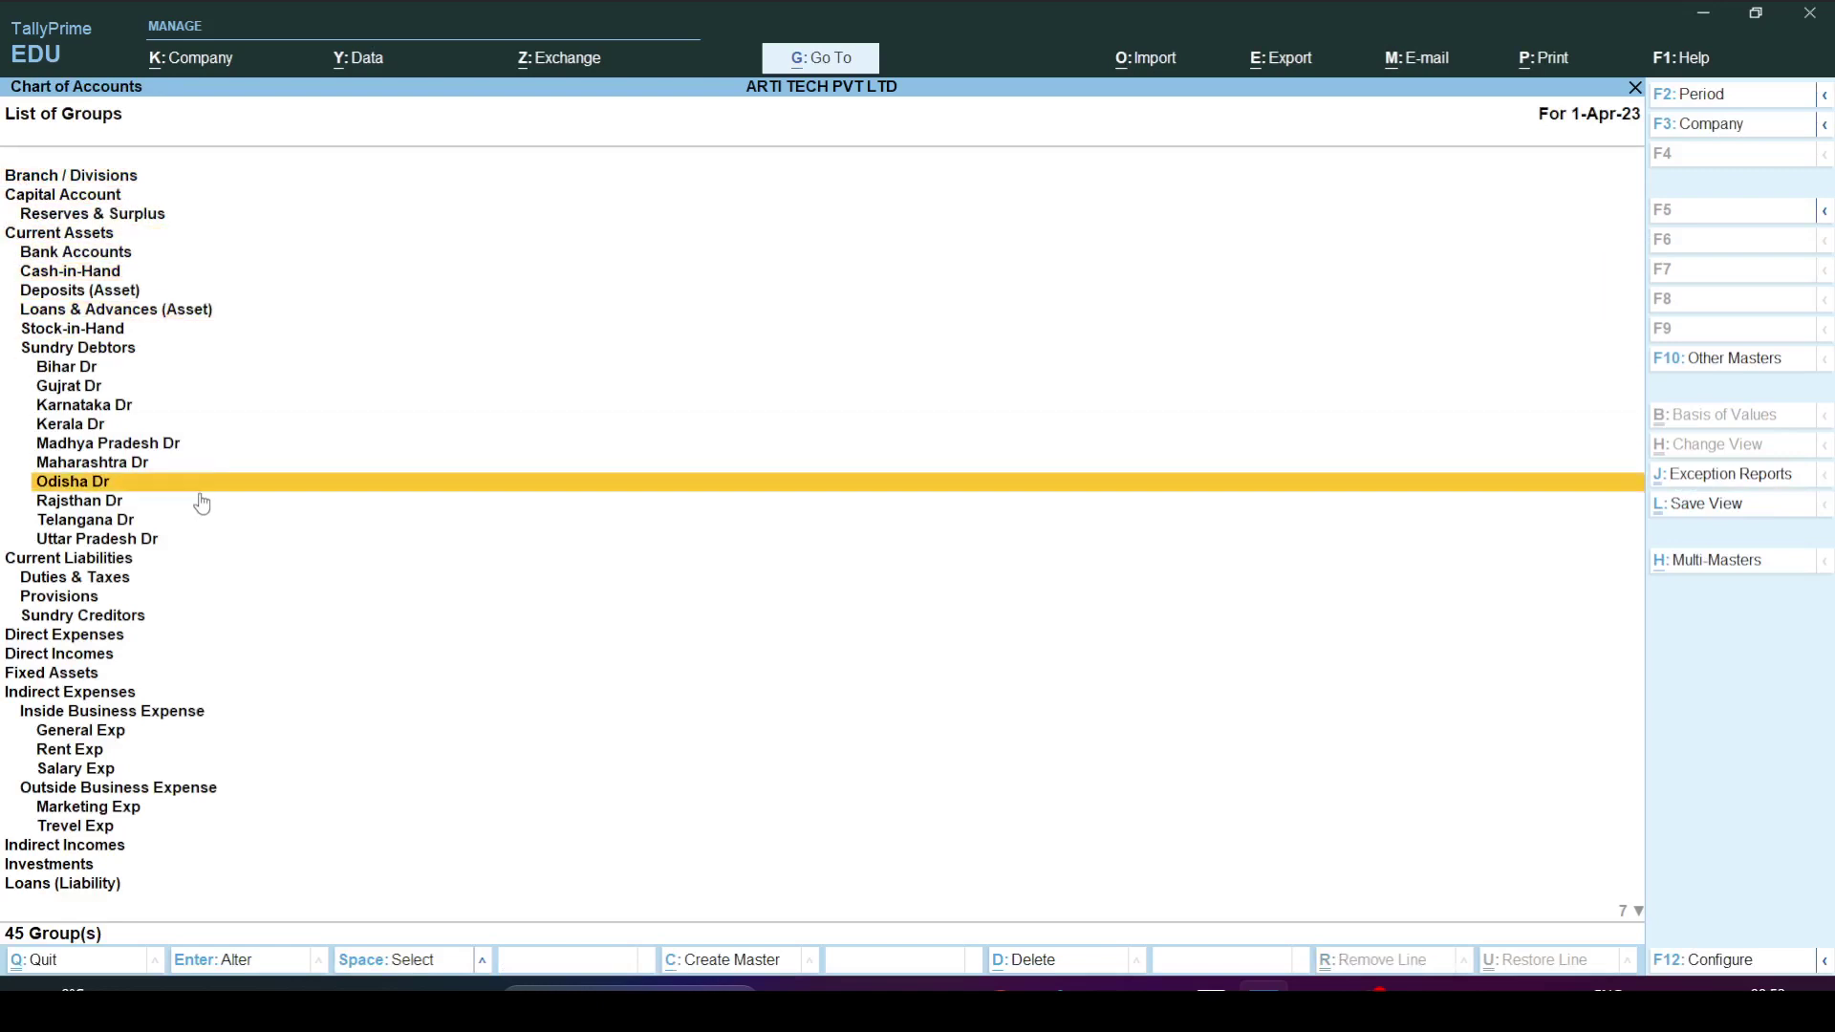
key(Up)
key(Up)
key(Down)
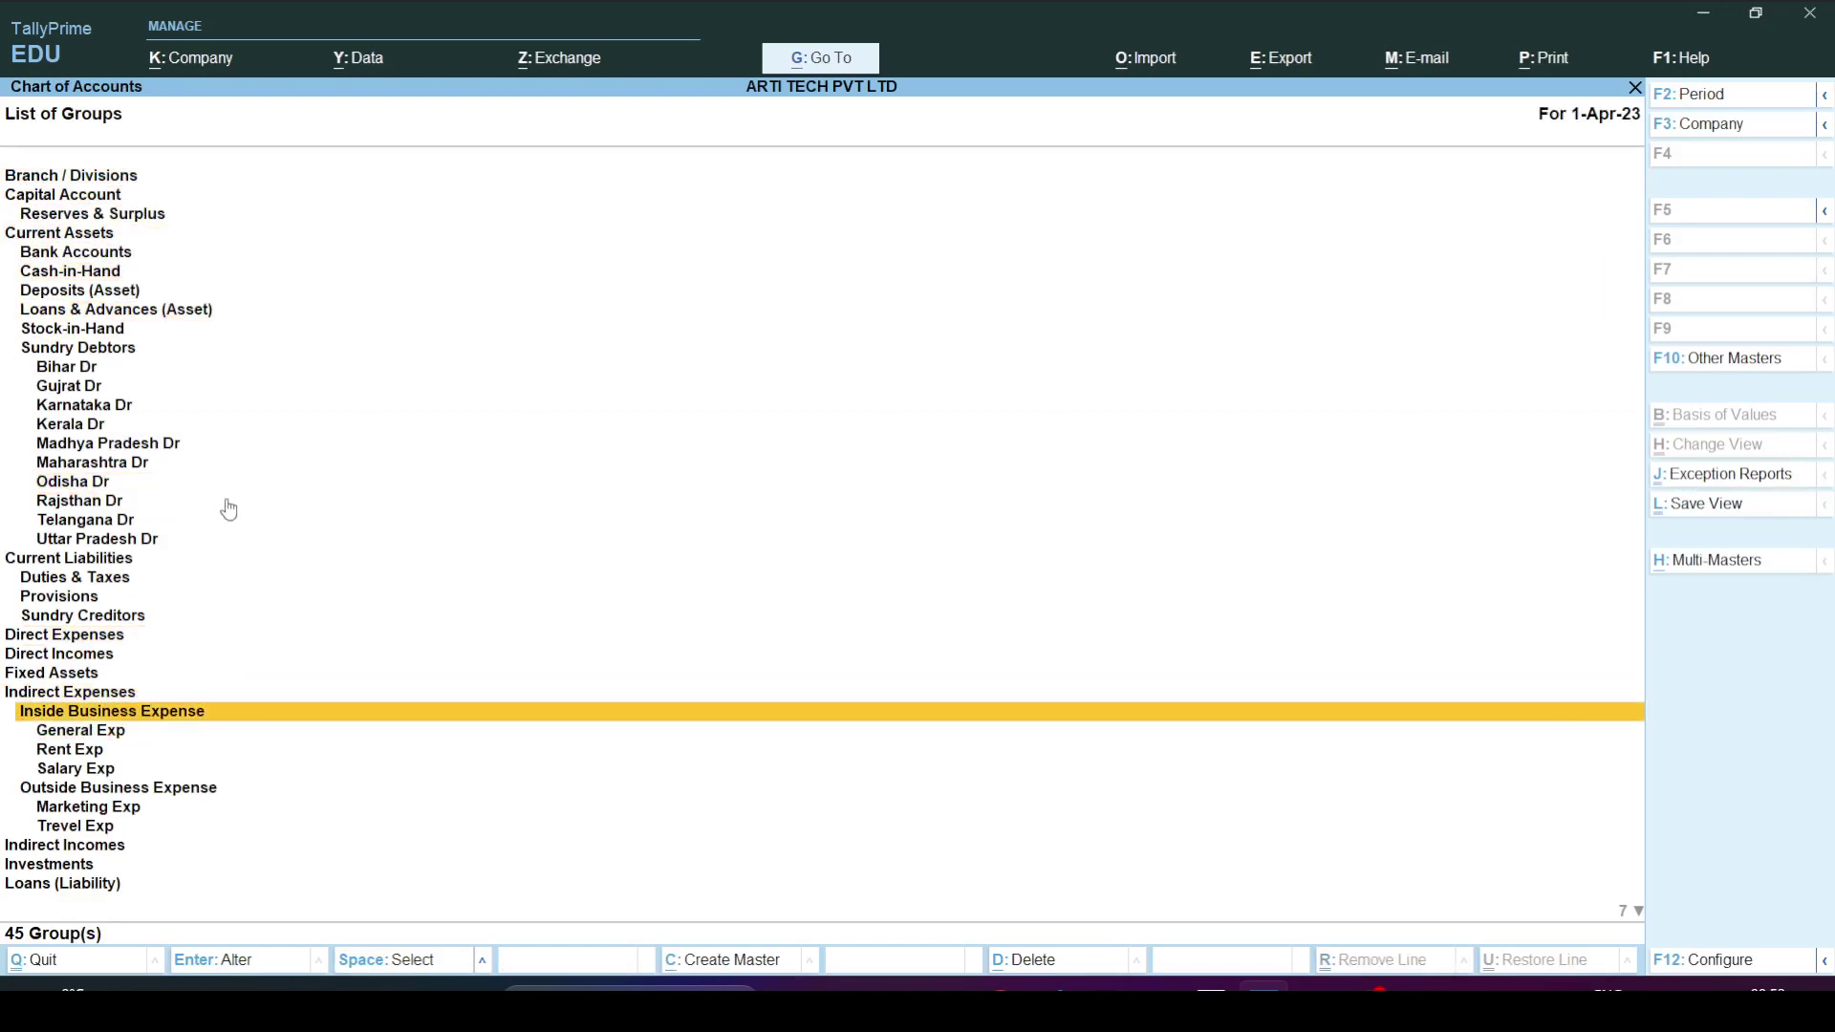
key(Down)
key(Down)
key(Down)
key(Down)
key(Down)
key(Up)
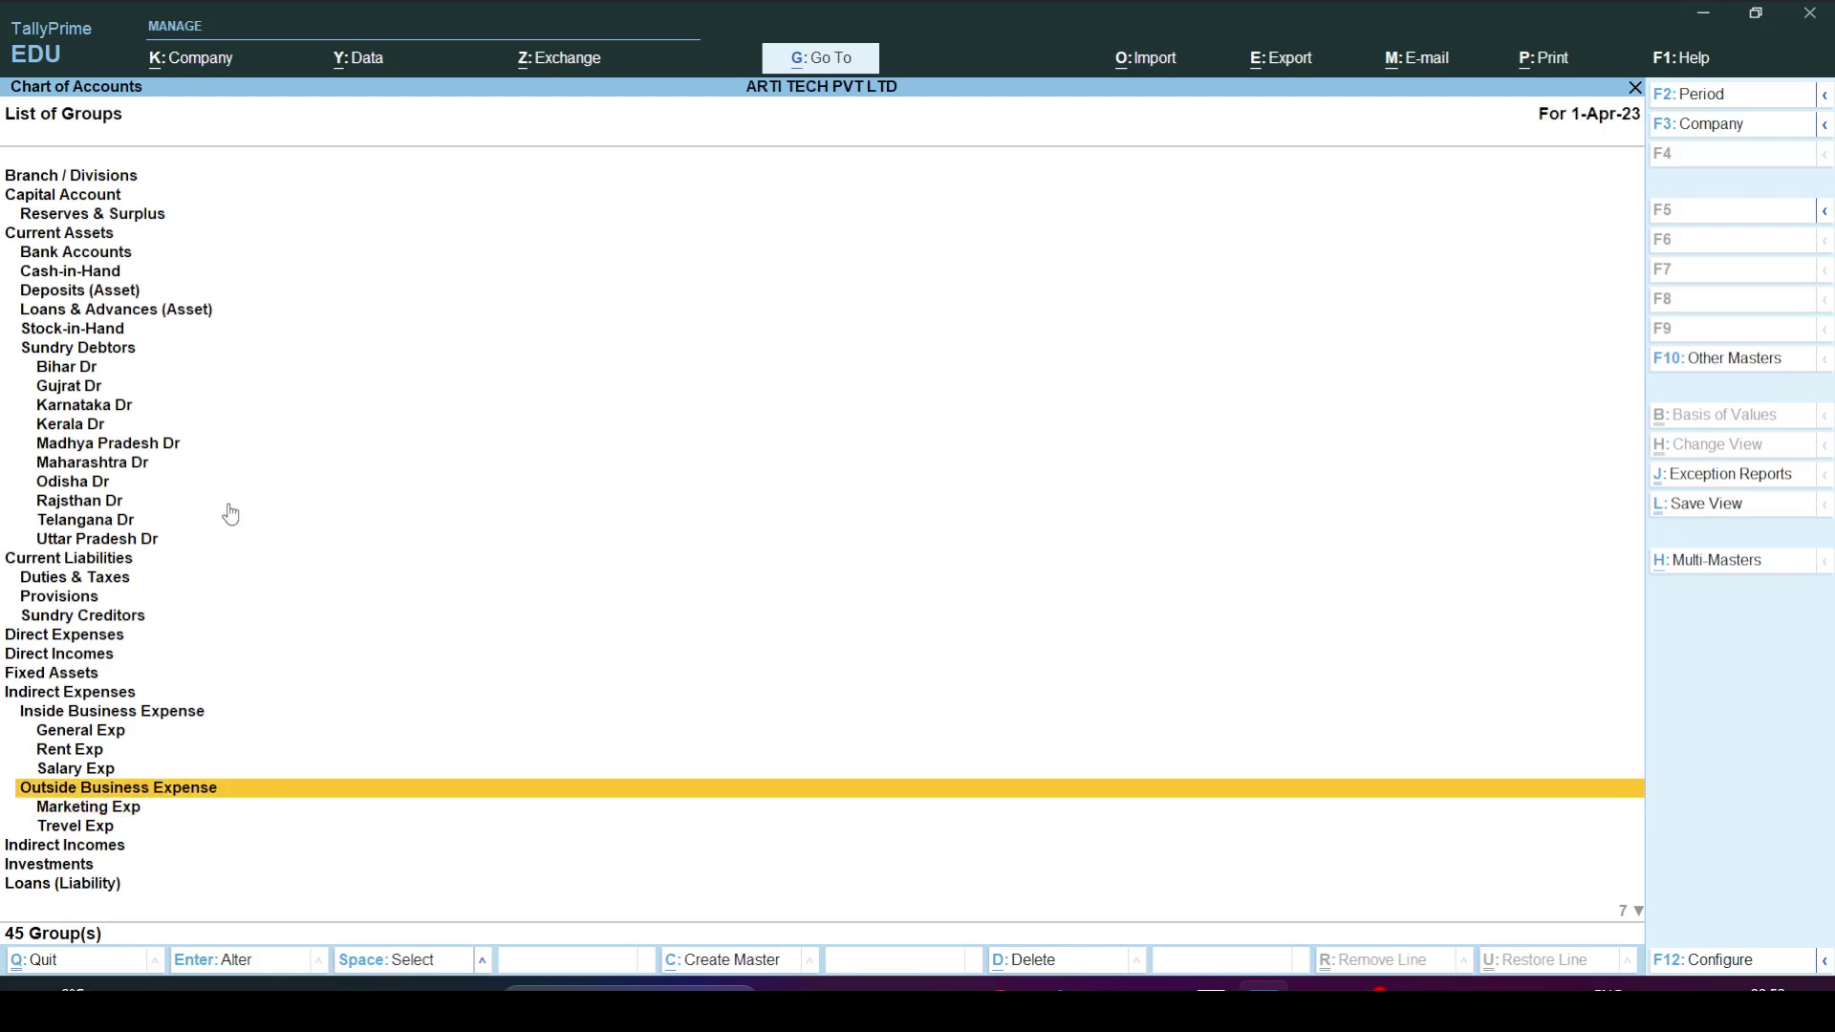
click(157, 715)
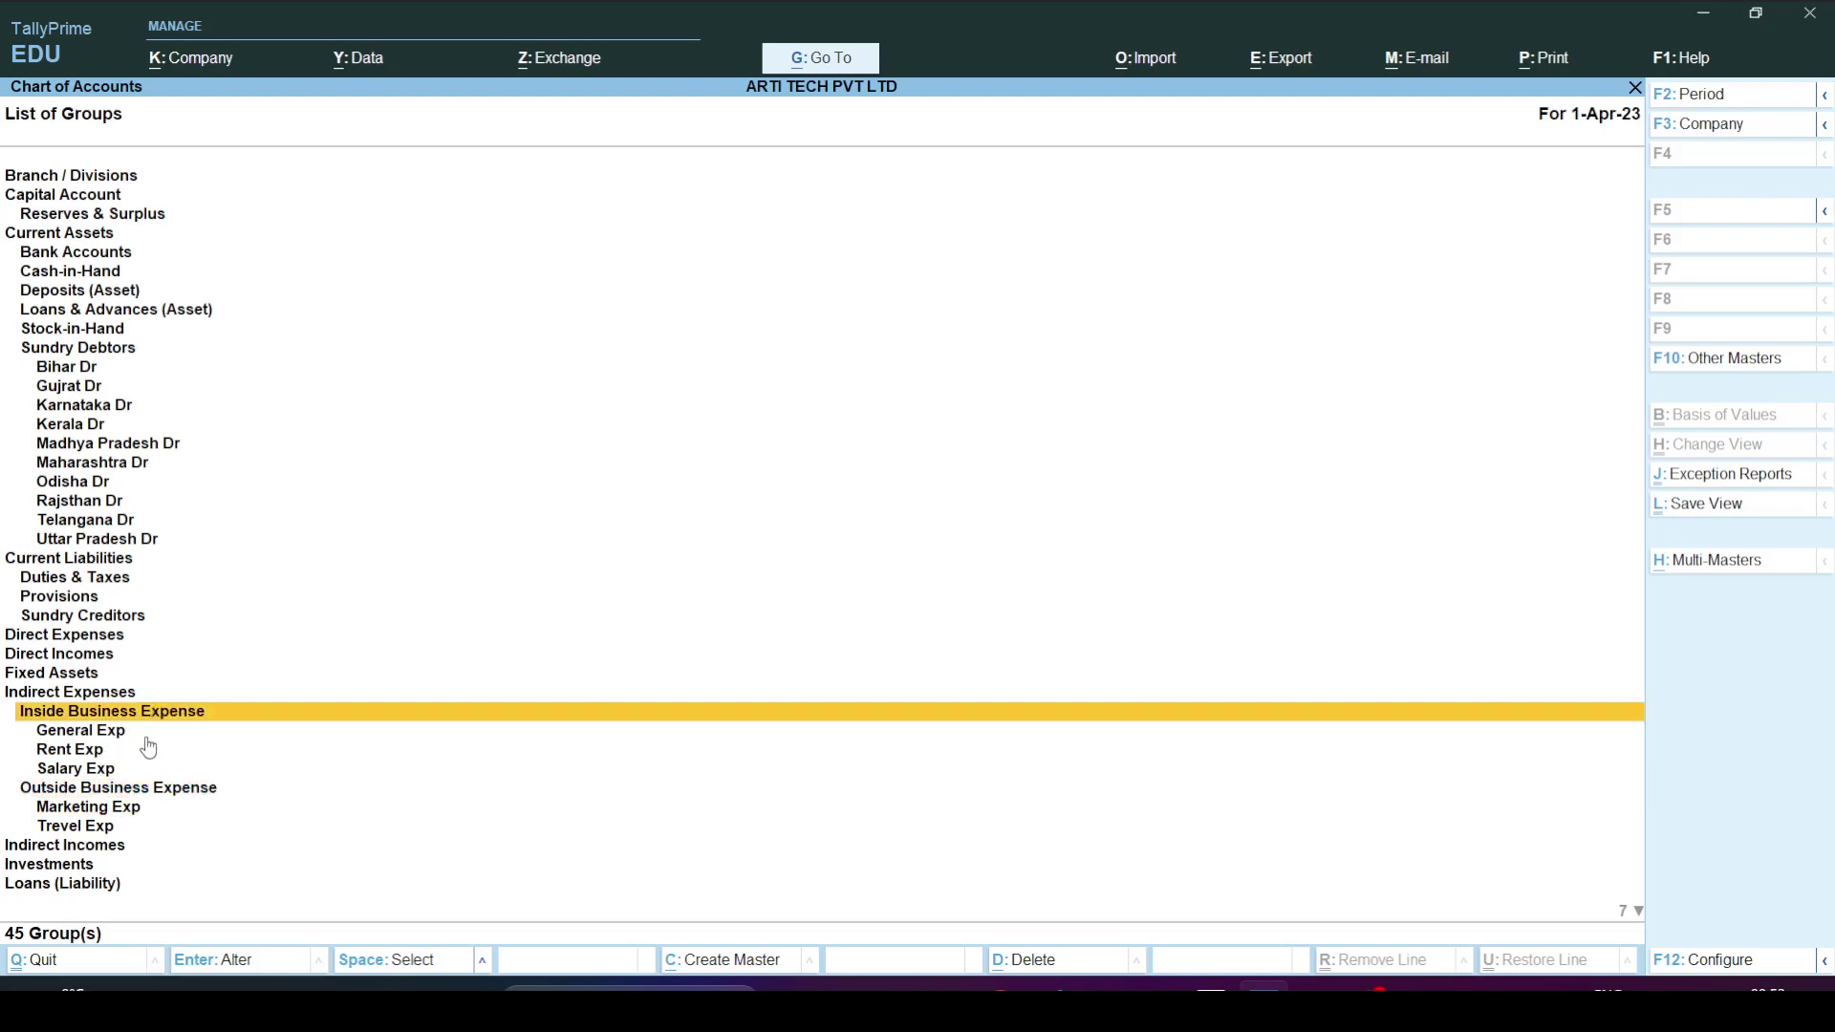
click(143, 754)
click(134, 772)
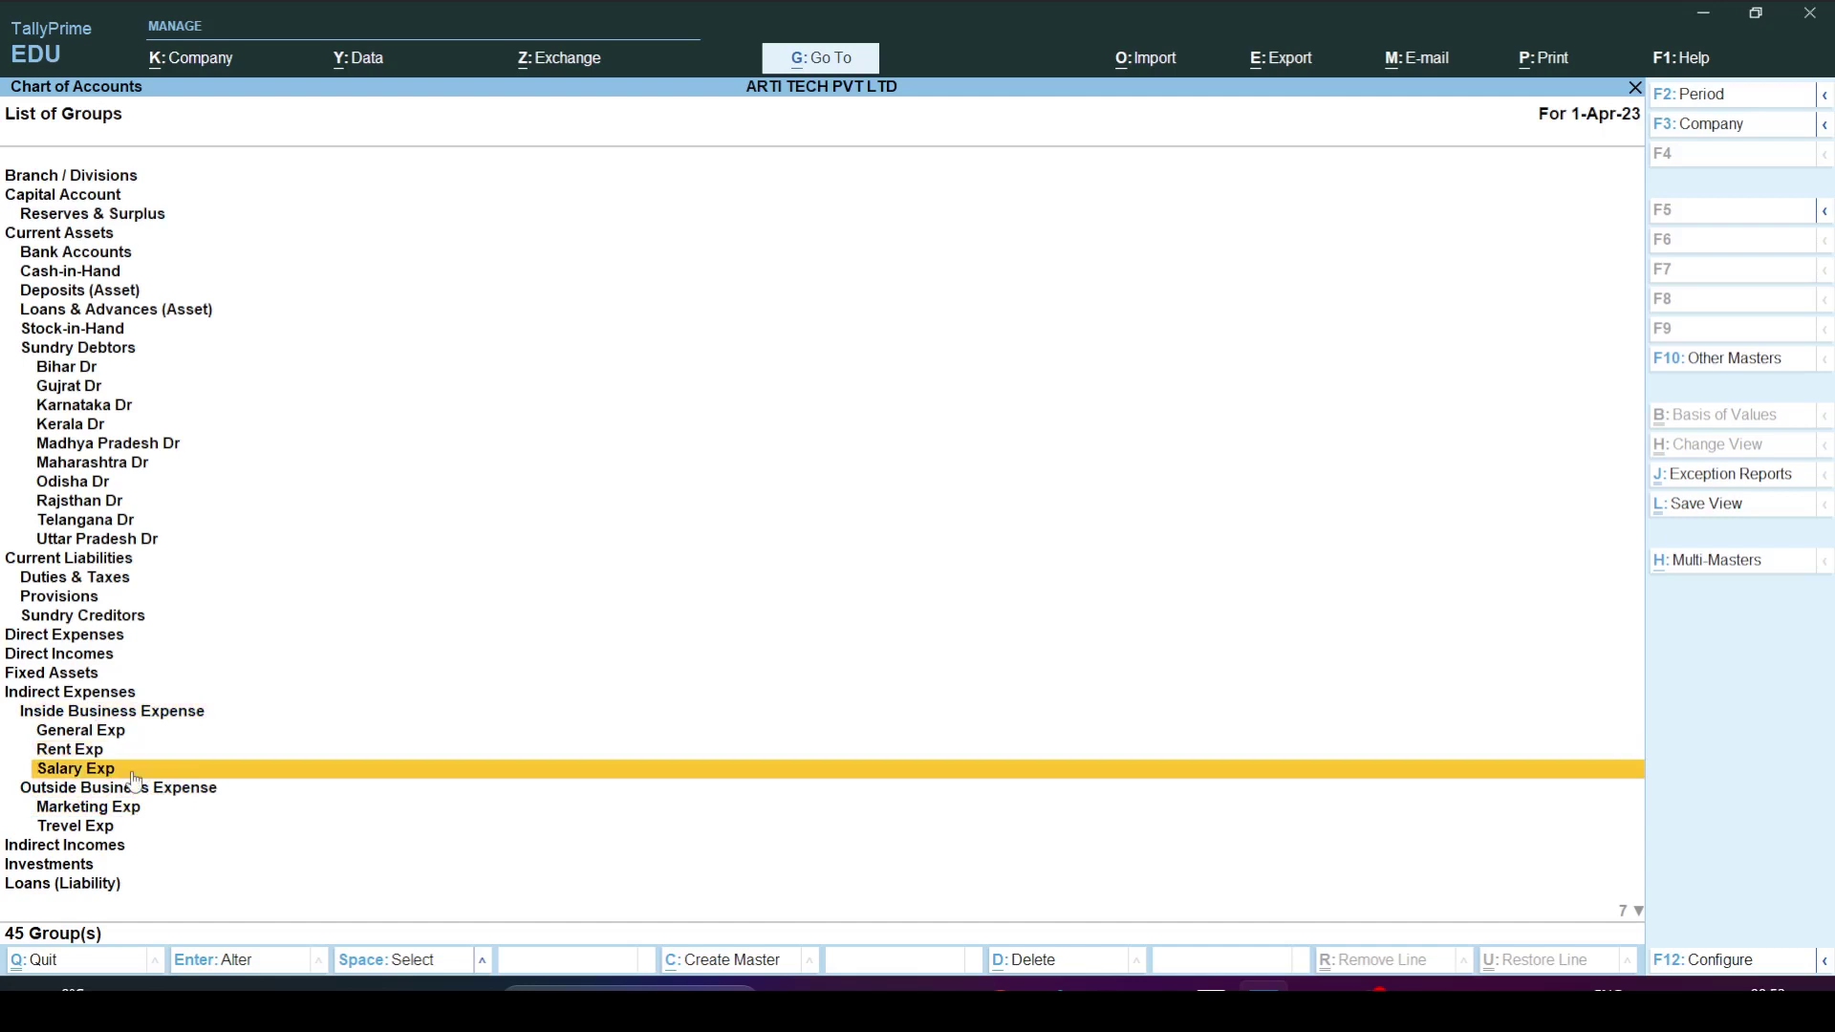
click(134, 791)
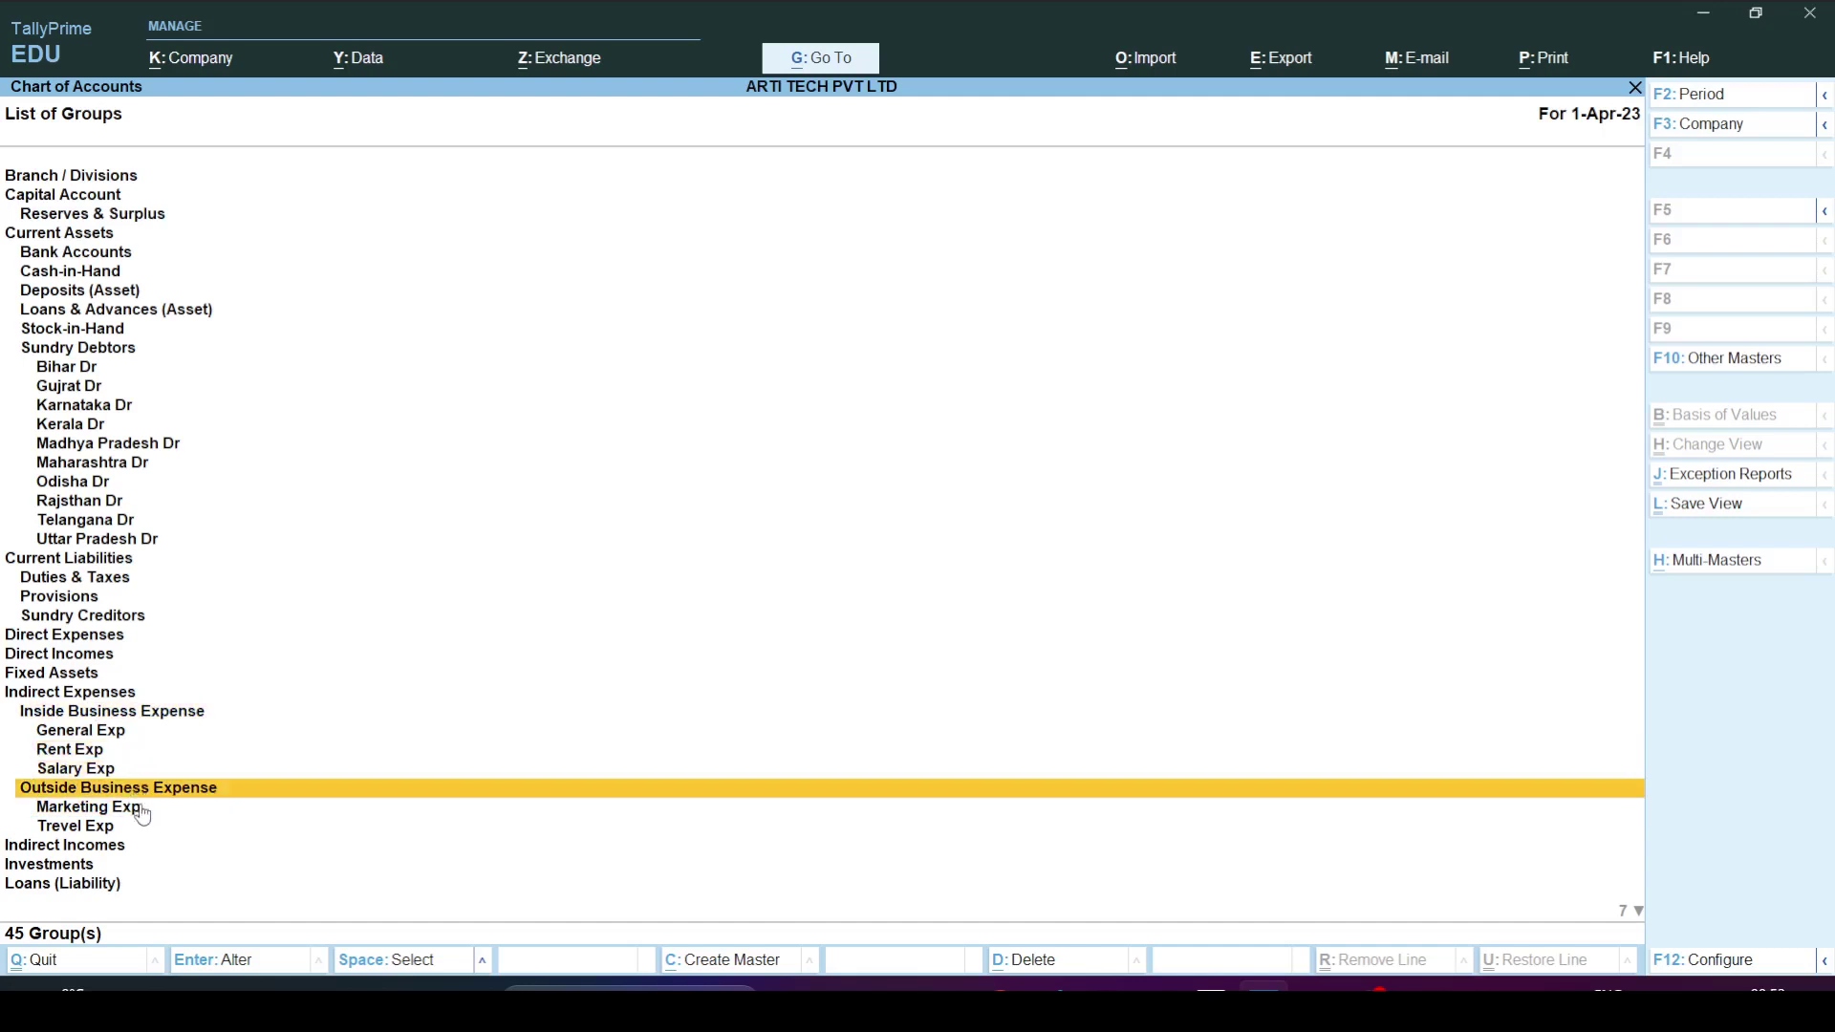
click(137, 811)
click(128, 829)
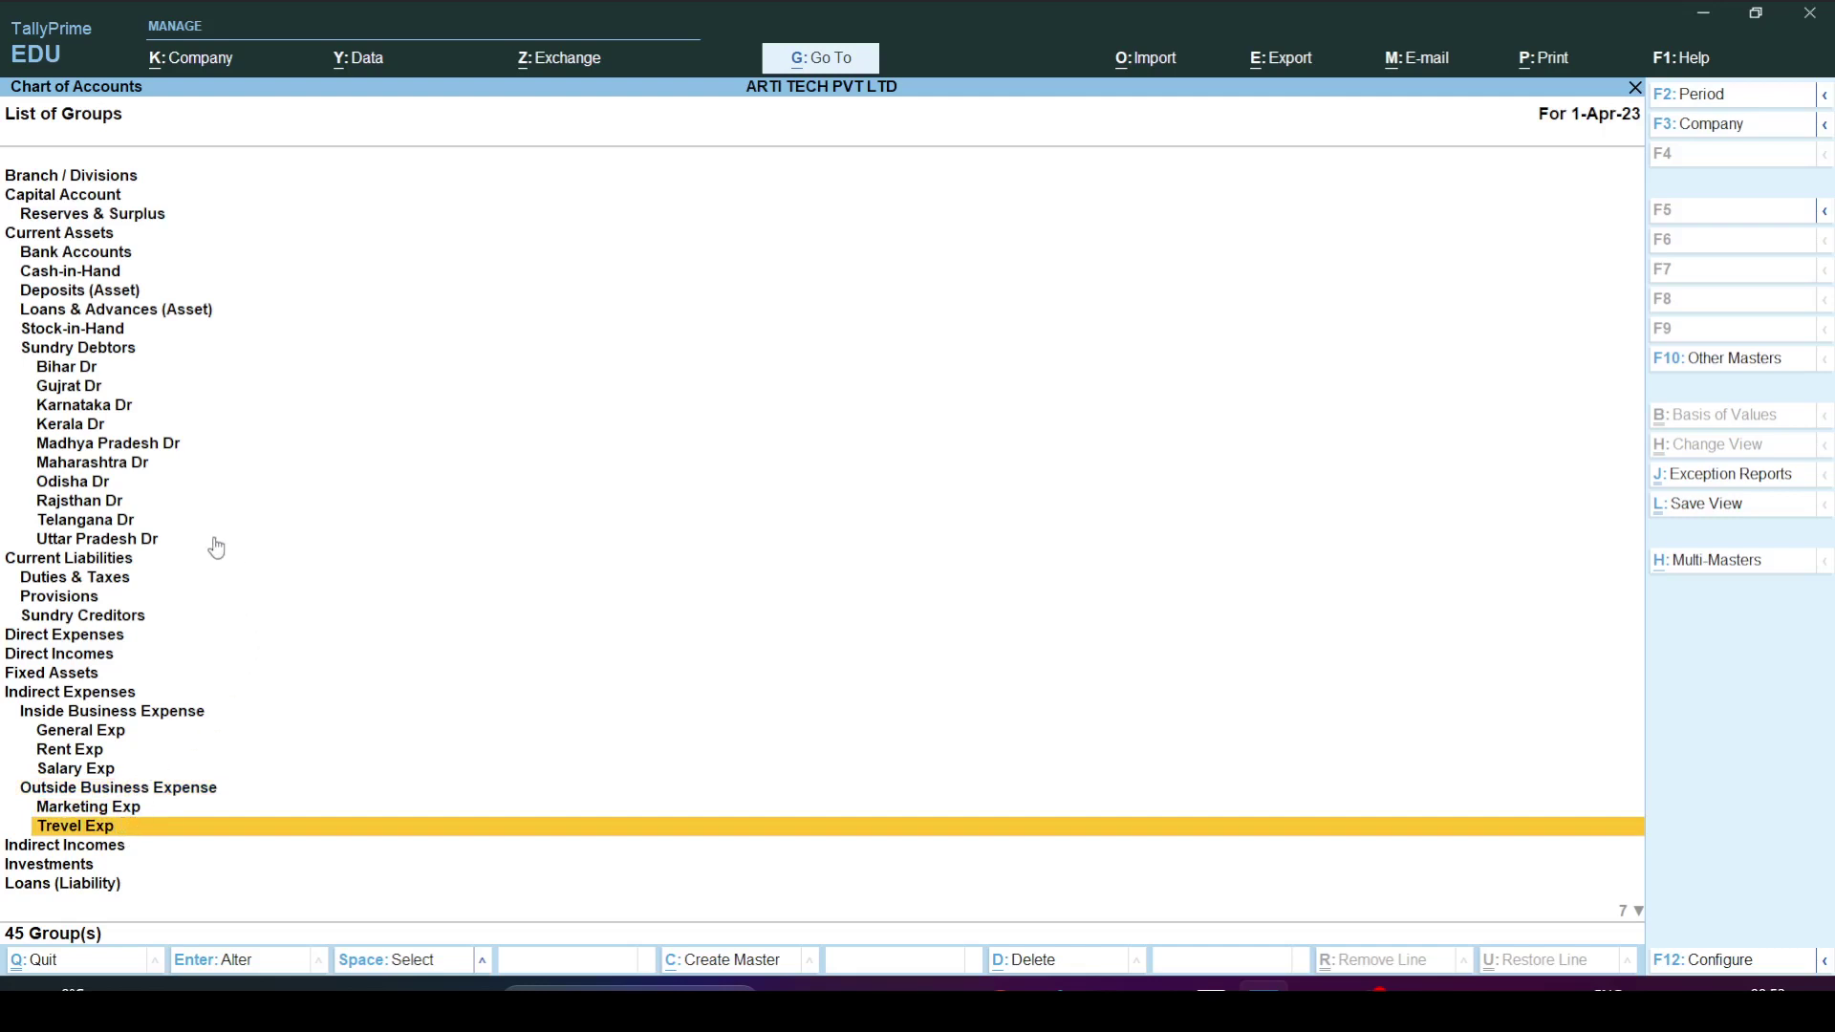
Examine the state-wise groups under Sundry Debtors and close the list of groups.
click(71, 444)
click(74, 405)
click(78, 367)
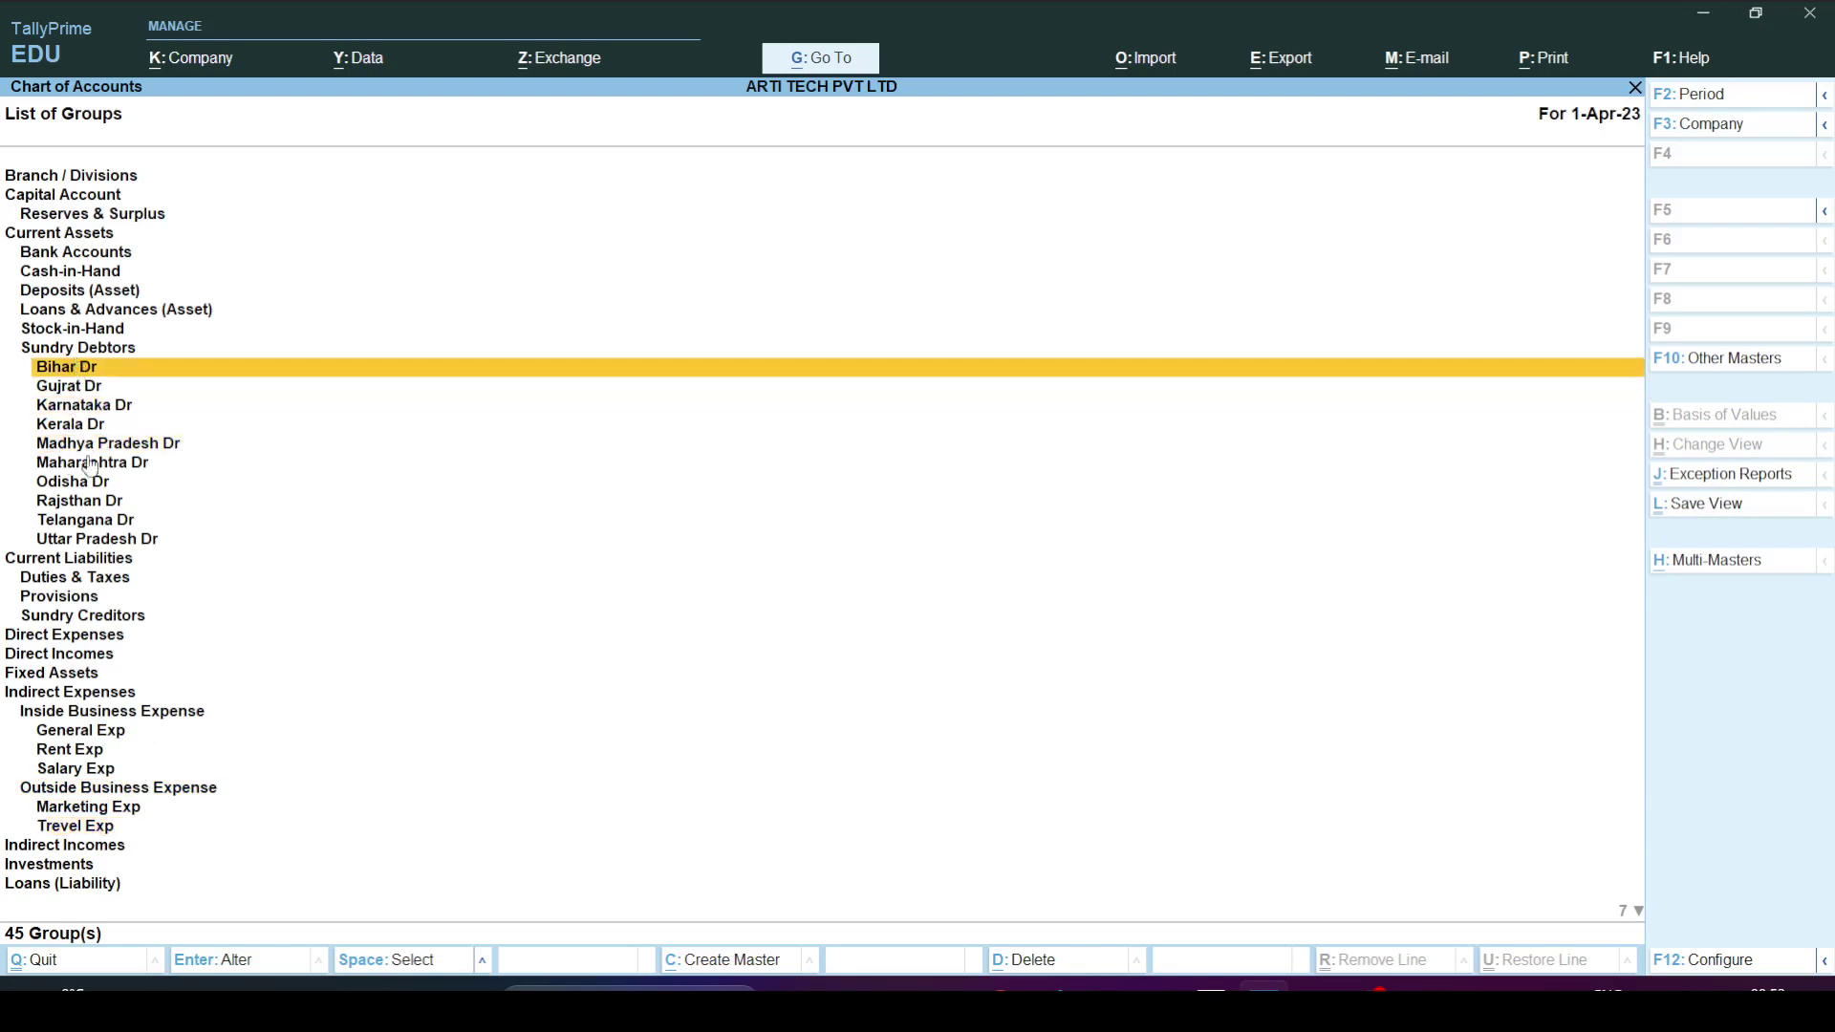
key(Escape)
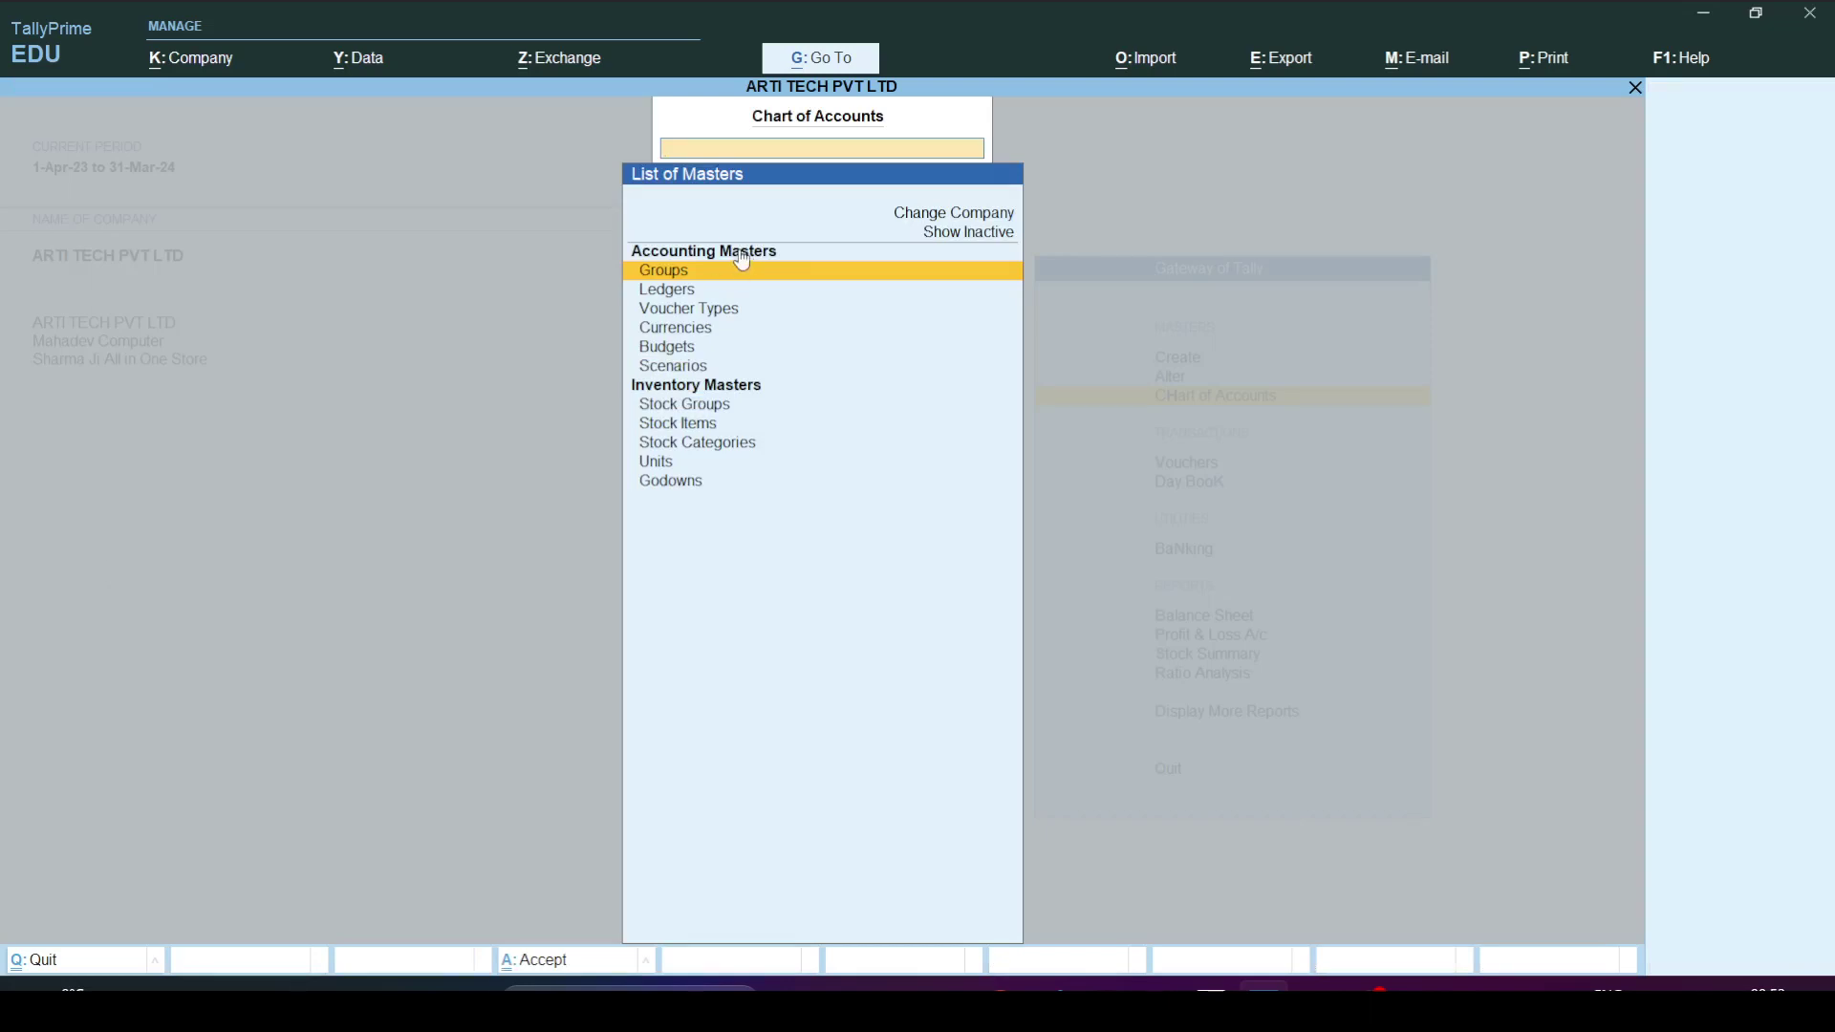
Close the Chart of Accounts selection, switch to Word and delete the highlighting over the Current Assets sub-groups in the group list.
key(Escape)
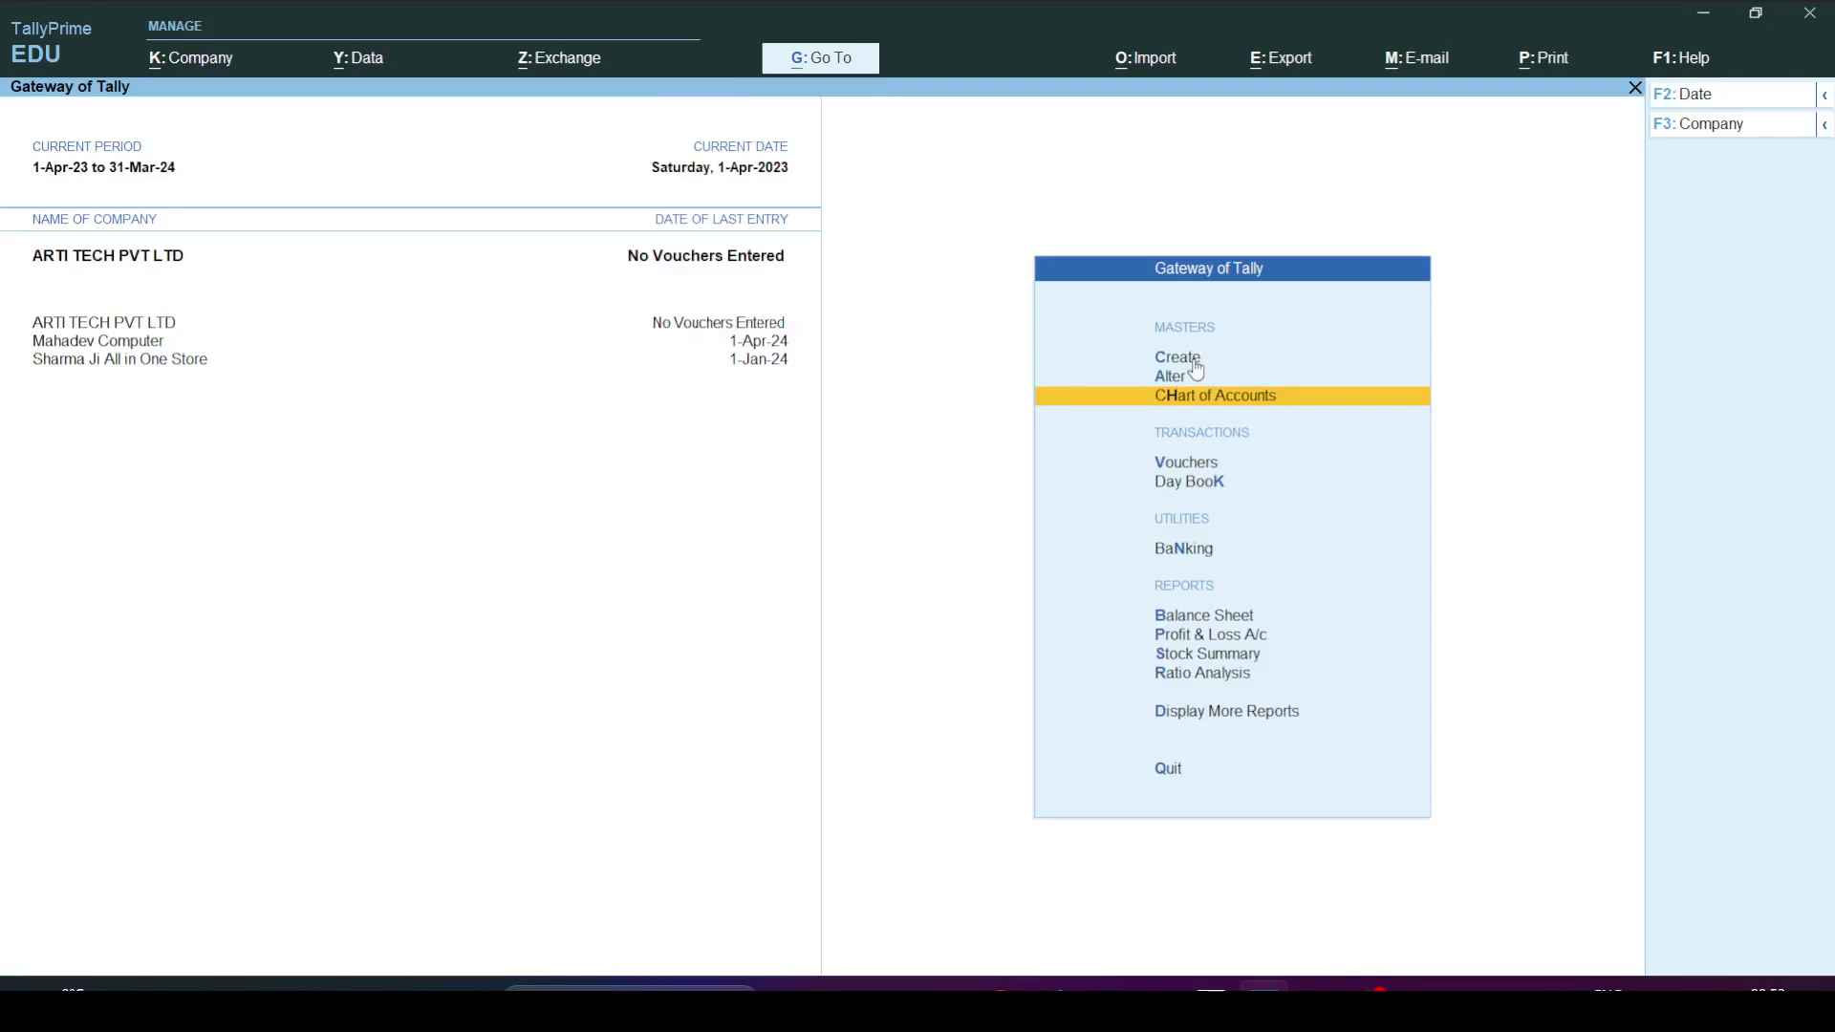
key(alt+Tab)
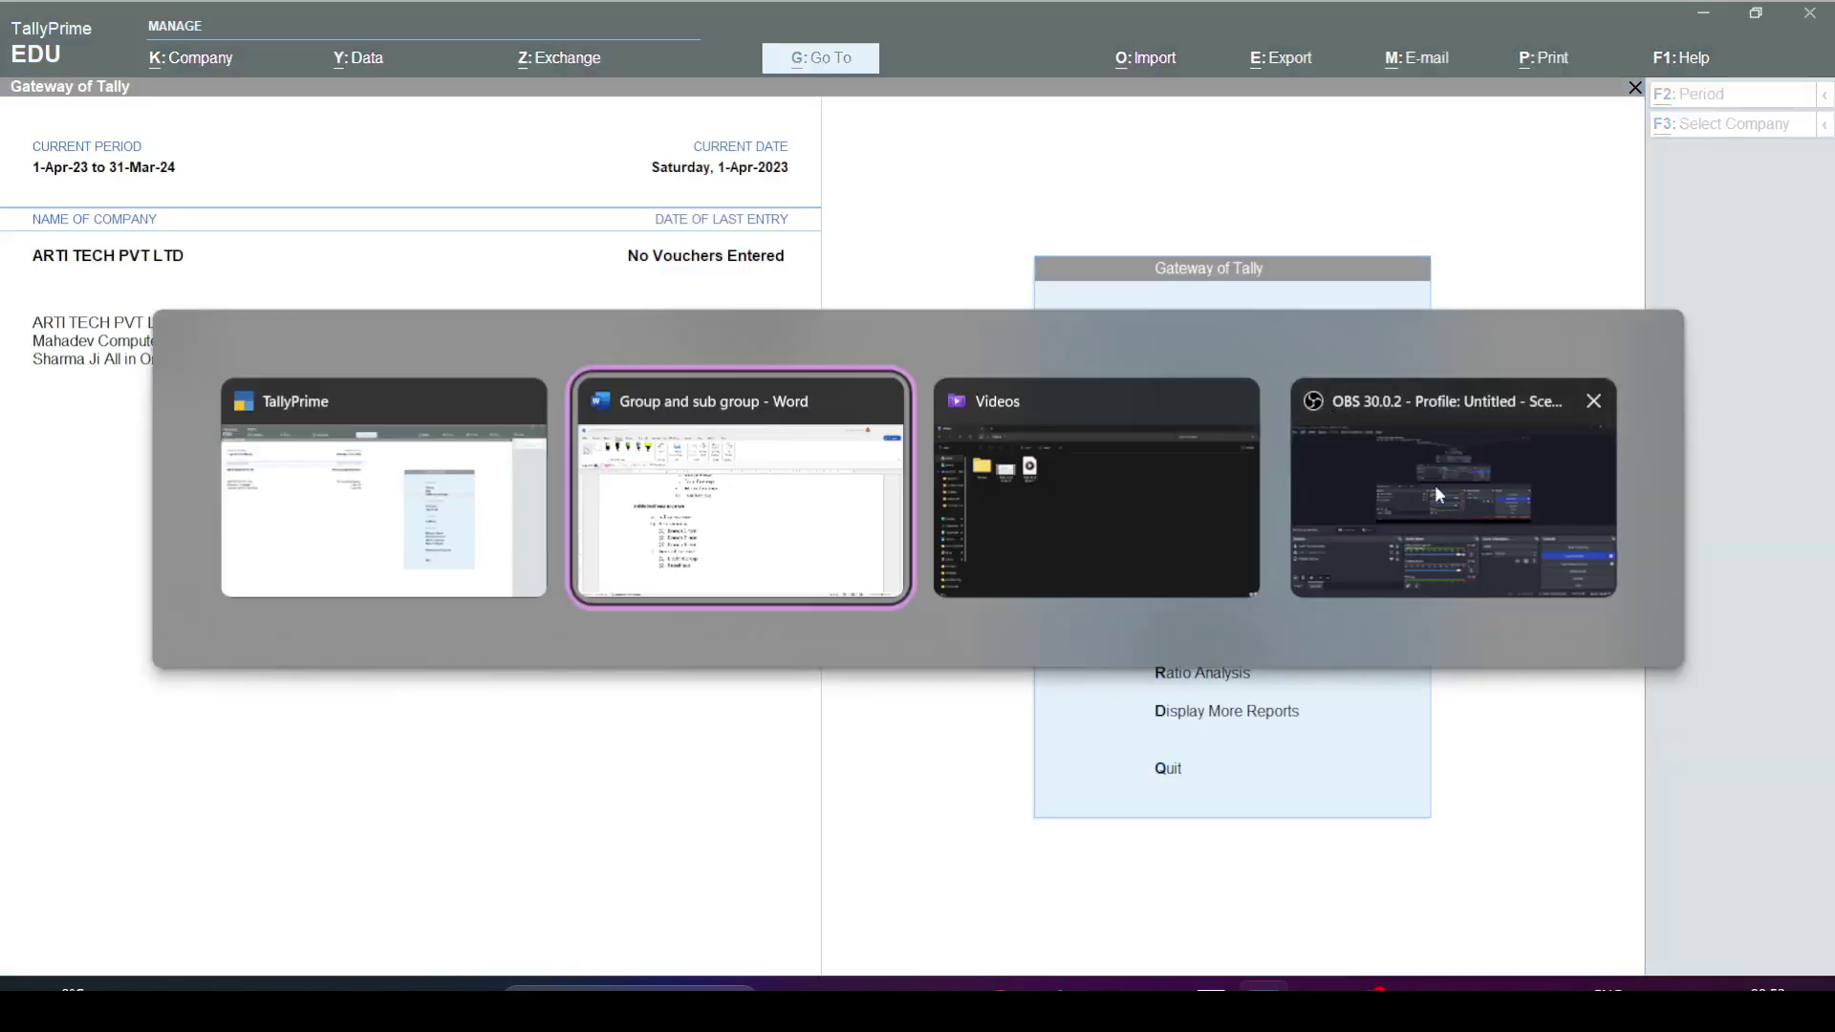
scroll(1180, 425, down, 20)
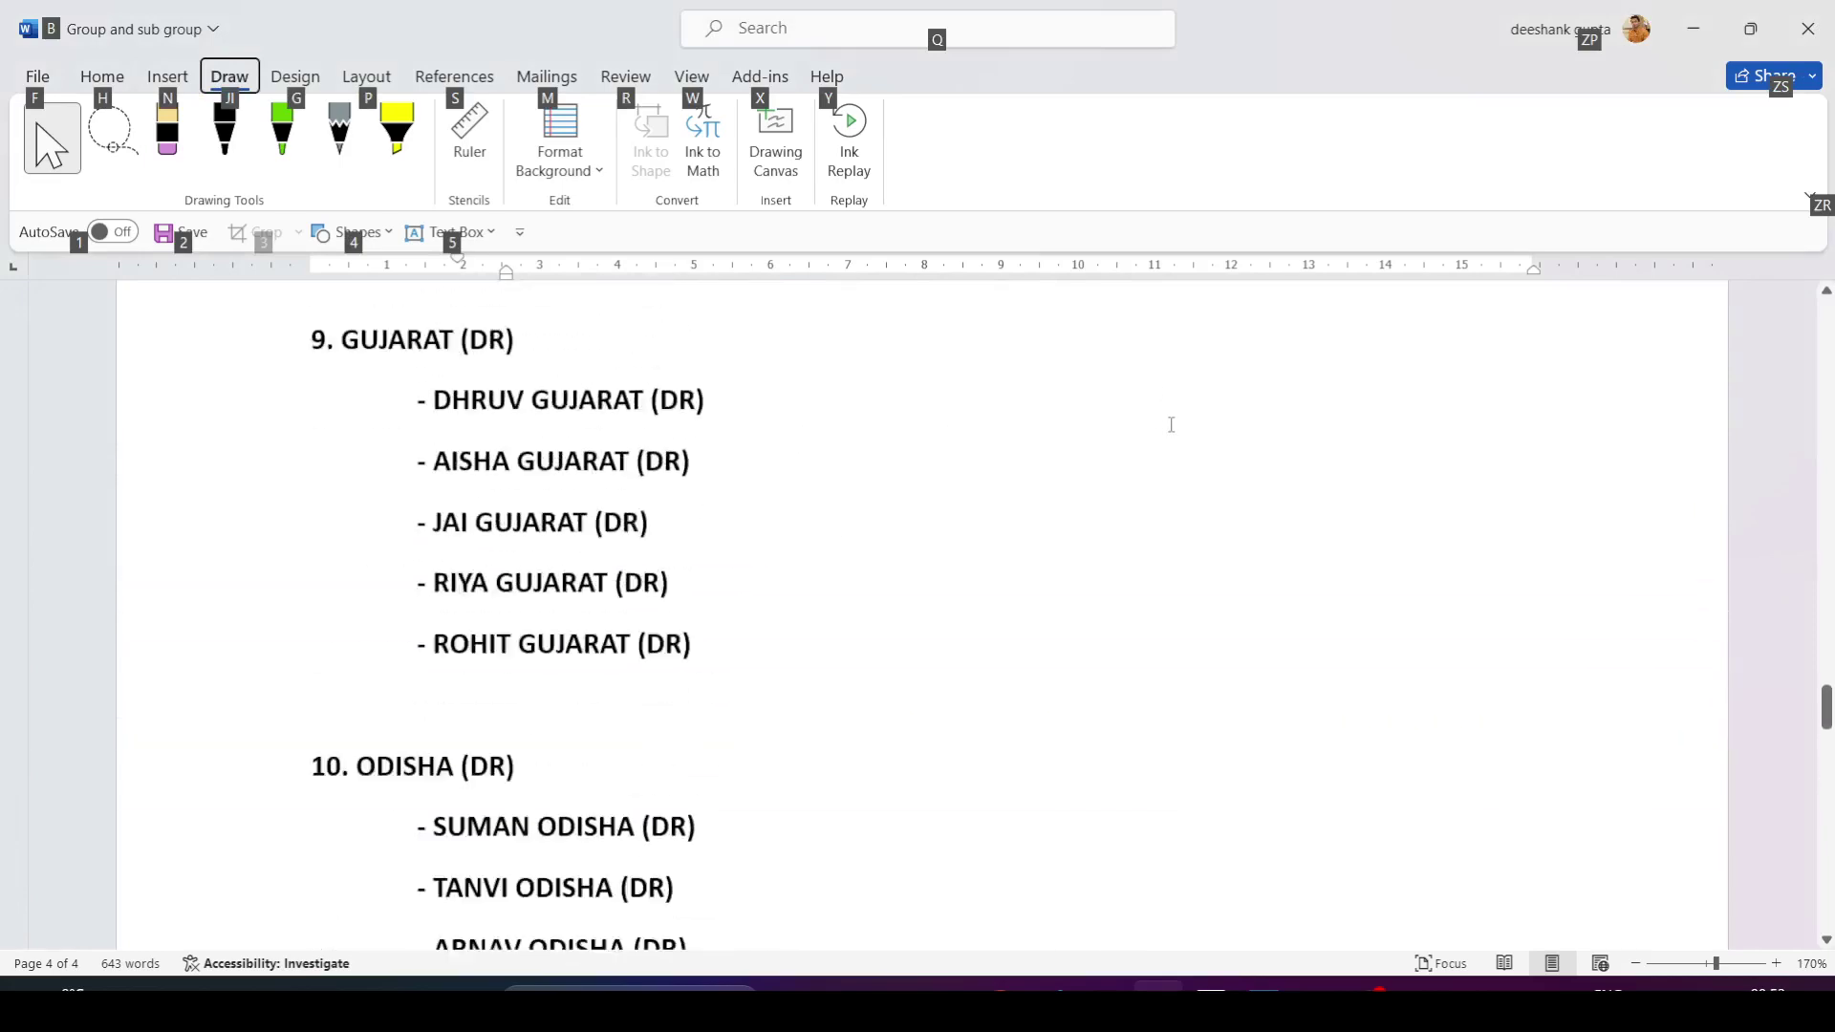
scroll(1168, 421, up, 20)
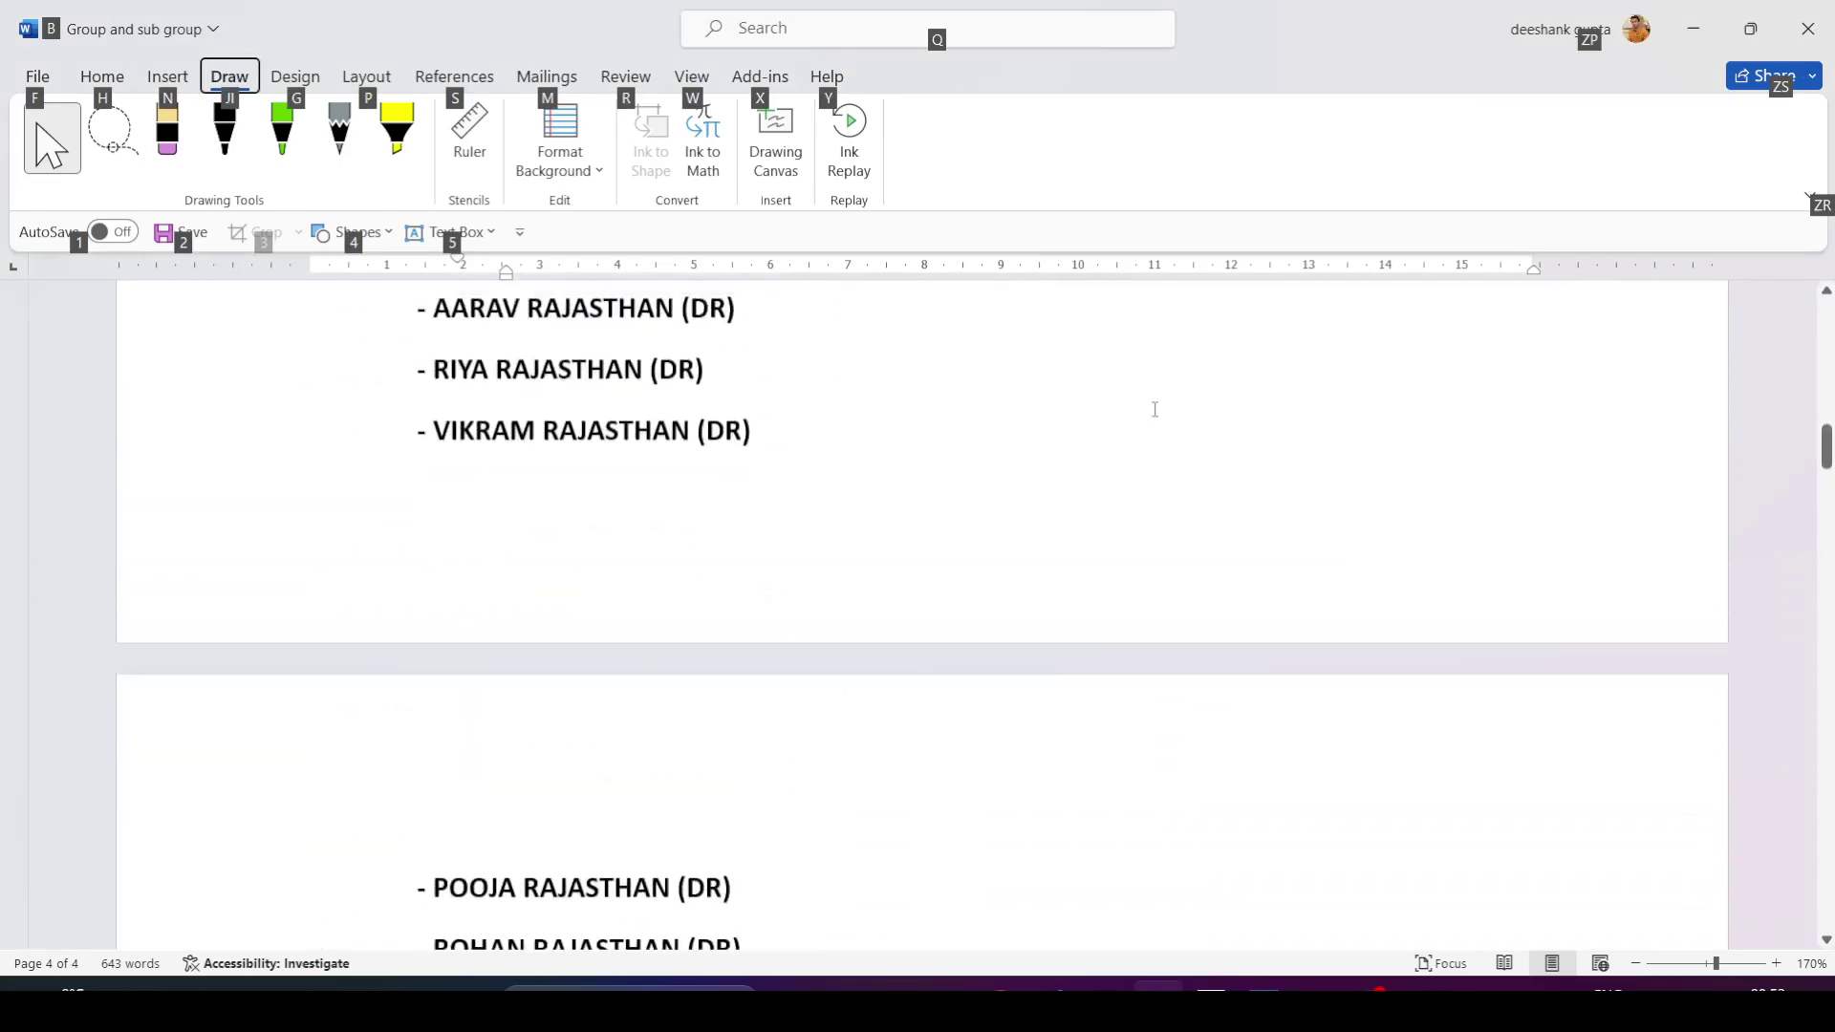
scroll(1150, 401, up, 6)
scroll(1338, 431, down, 4)
scroll(1512, 453, up, 6)
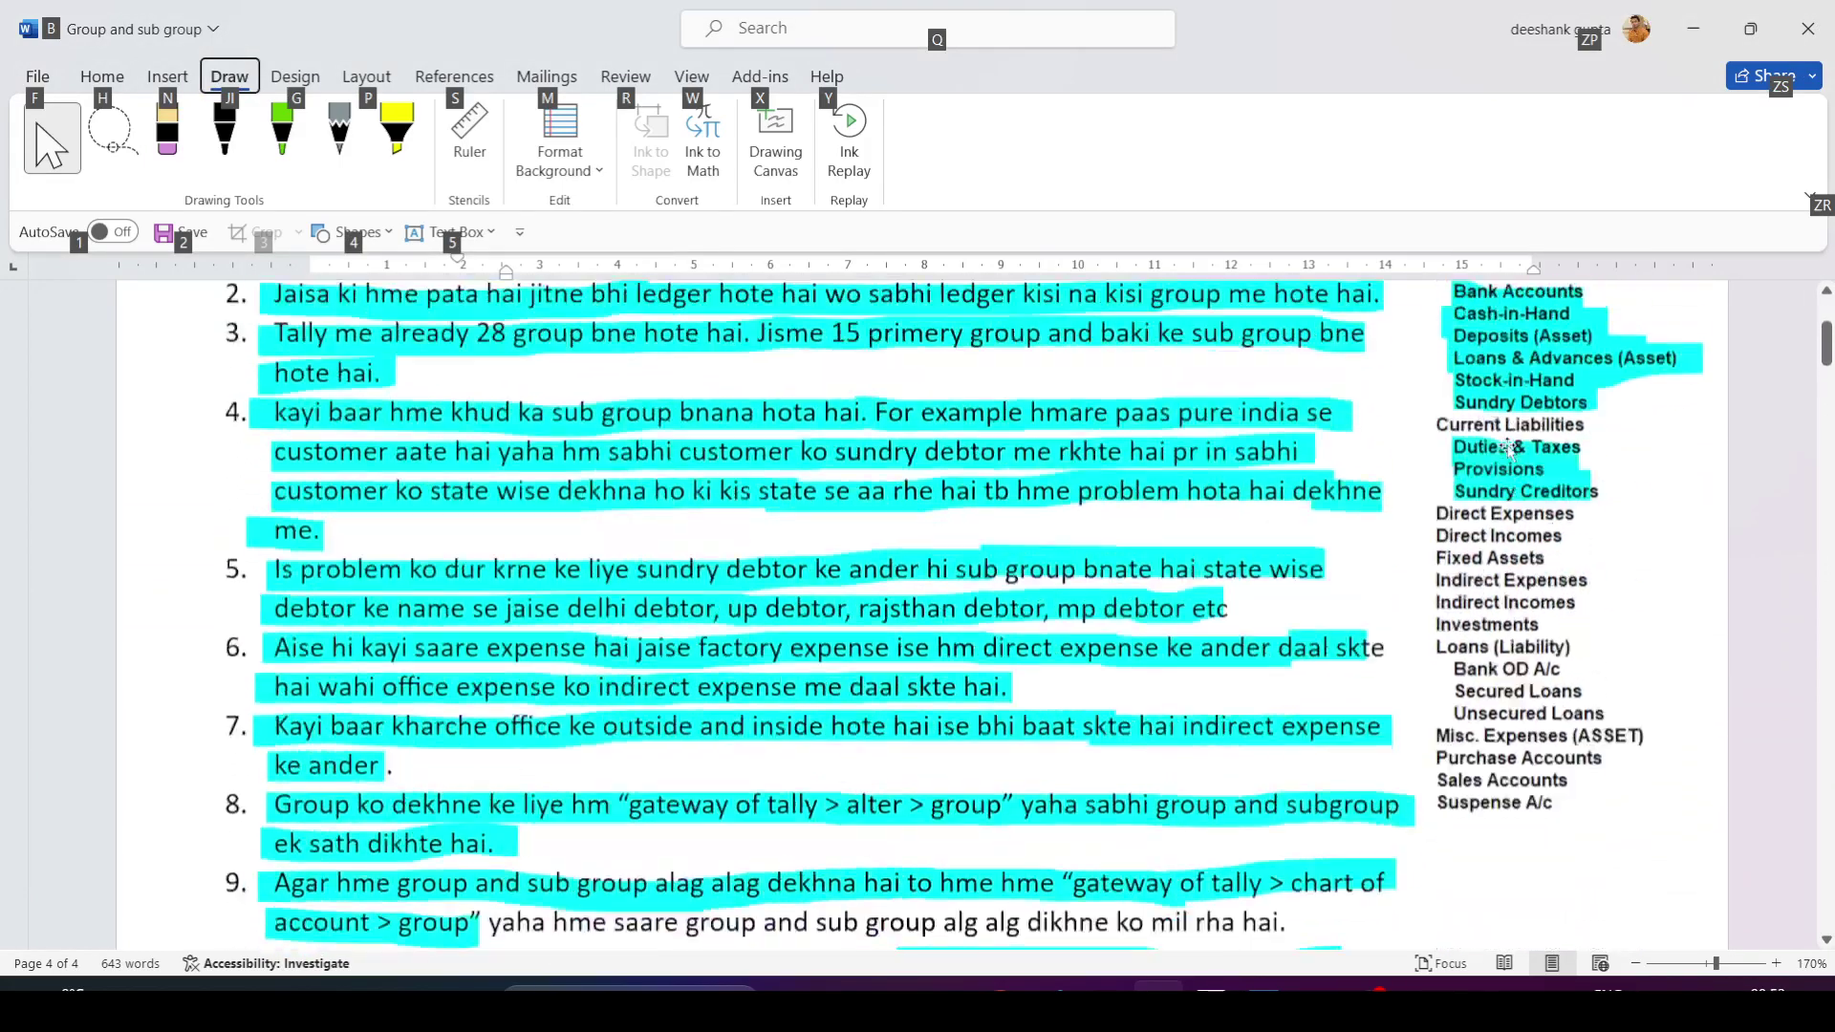
scroll(1512, 452, down, 2)
click(1512, 452)
mouse_move(1512, 452)
mouse_down()
mouse_move(1281, 447)
mouse_move(1326, 368)
mouse_up()
key(Delete)
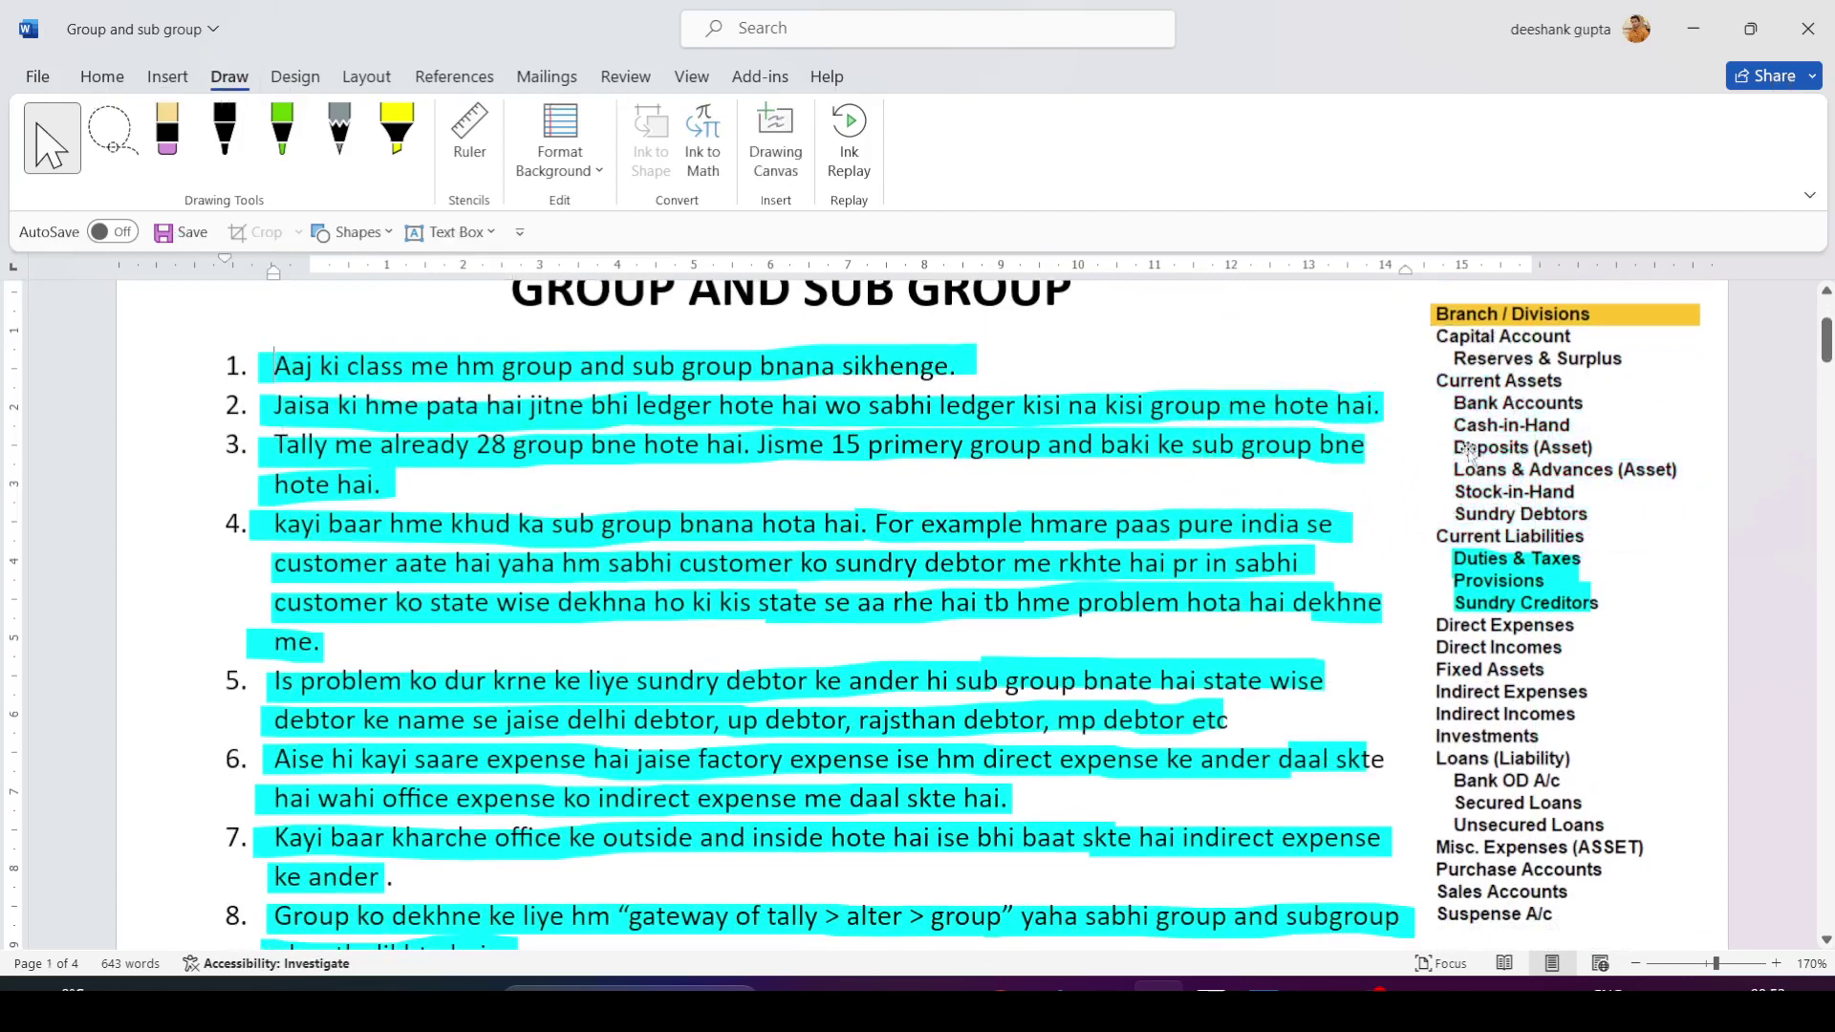
Delete the highlighting over the Current Liabilities sub-groups and select the group list picture.
click(1543, 576)
key(Delete)
click(1532, 457)
mouse_move(1531, 457)
mouse_down()
mouse_move(1527, 494)
mouse_move(1539, 435)
mouse_move(1533, 455)
mouse_up()
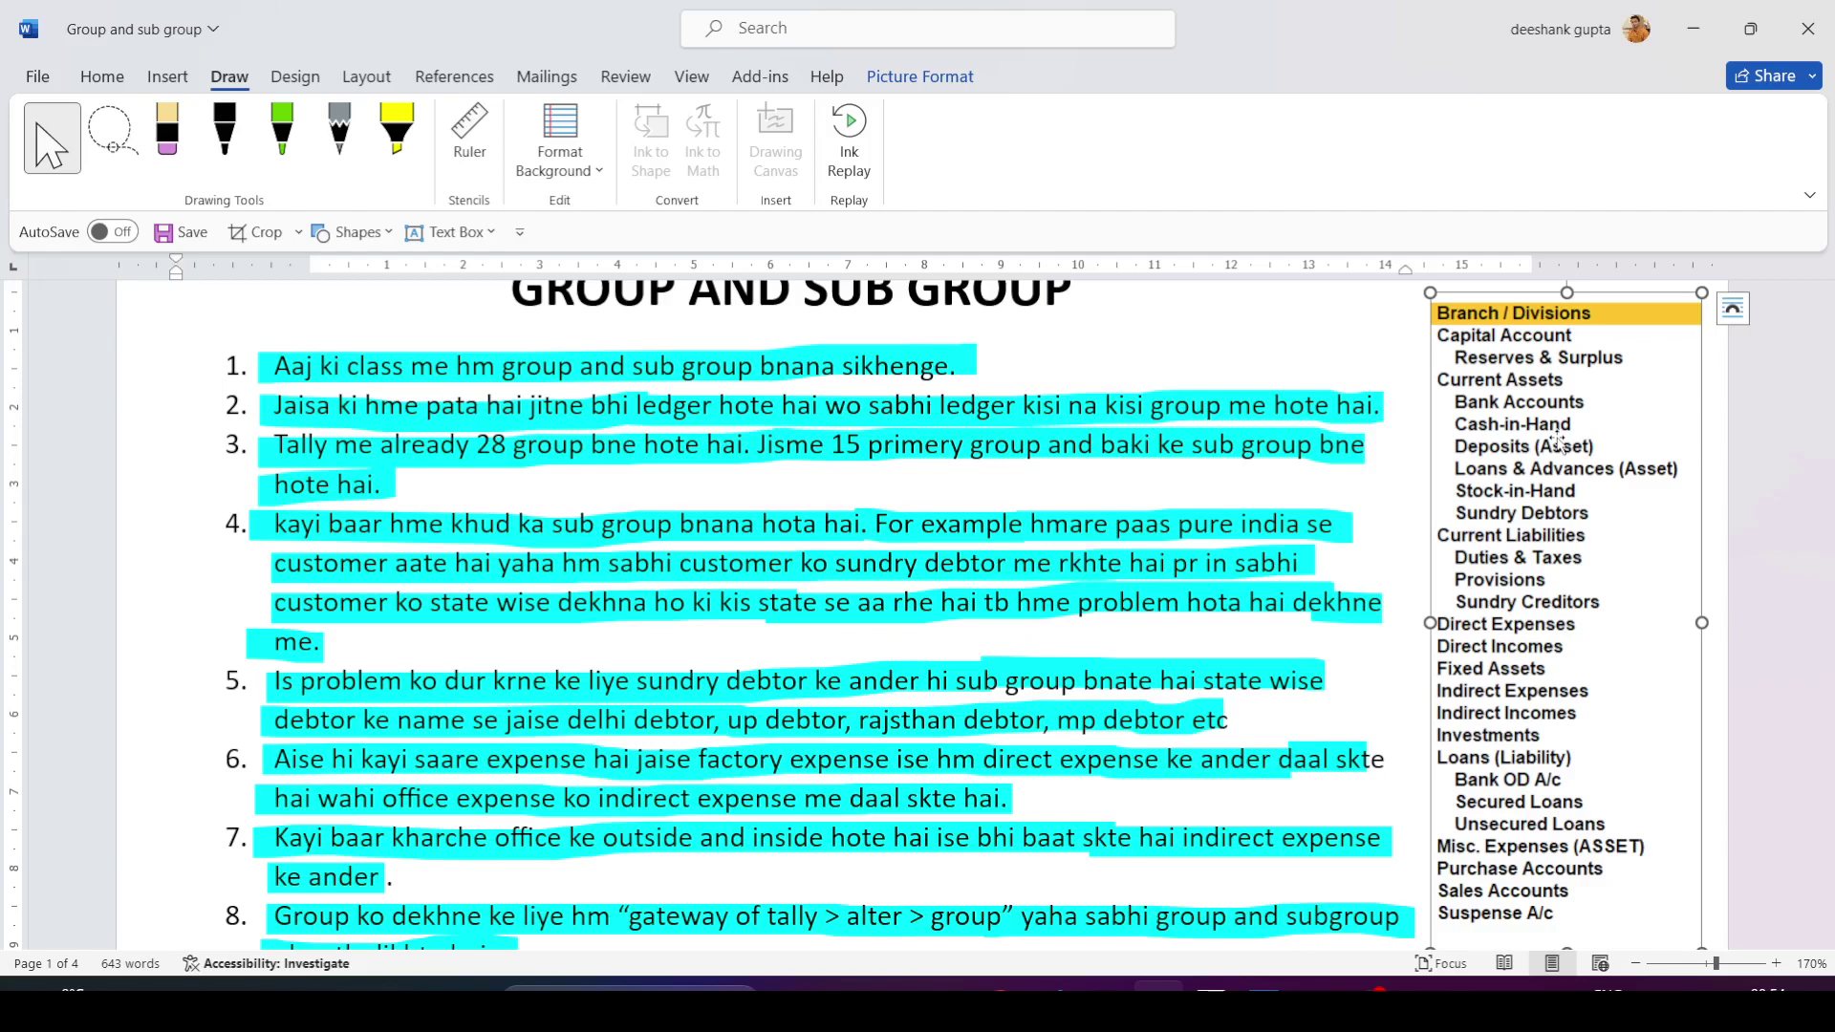
Switch to TallyPrime and start a new group named "Working Exp" under Primary.
key(alt+Tab)
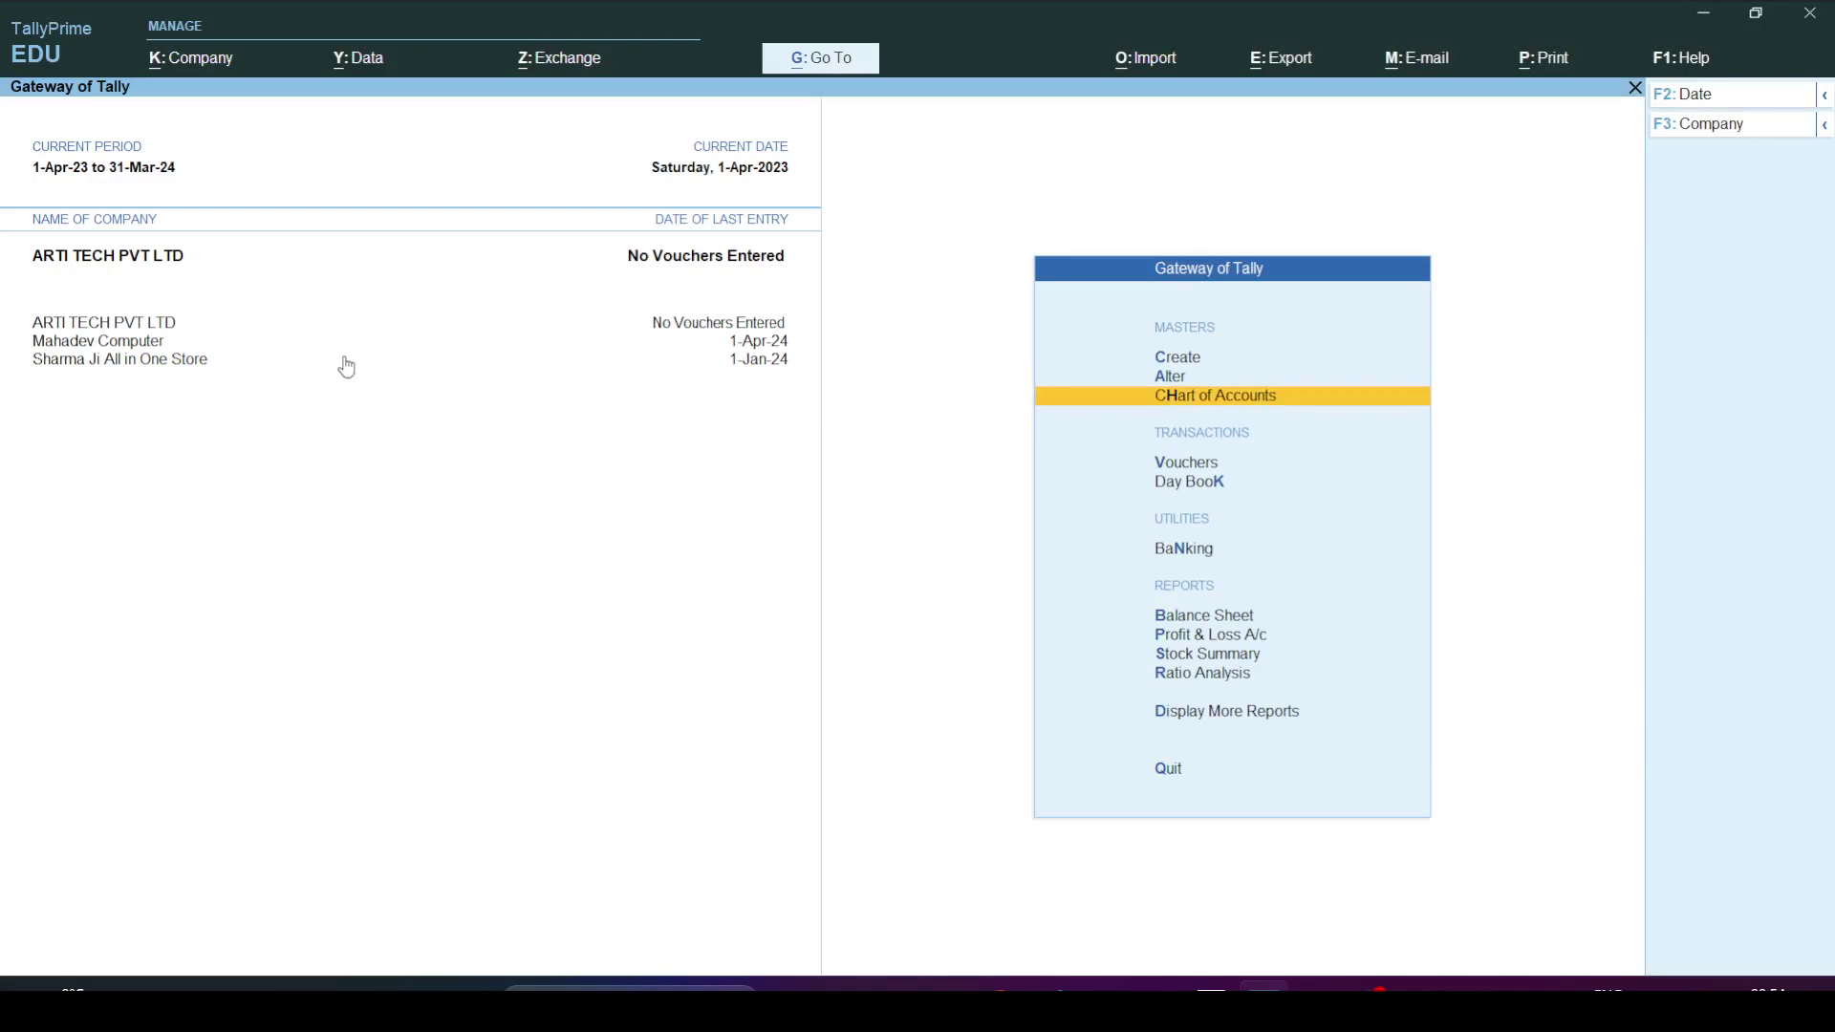
click(1179, 359)
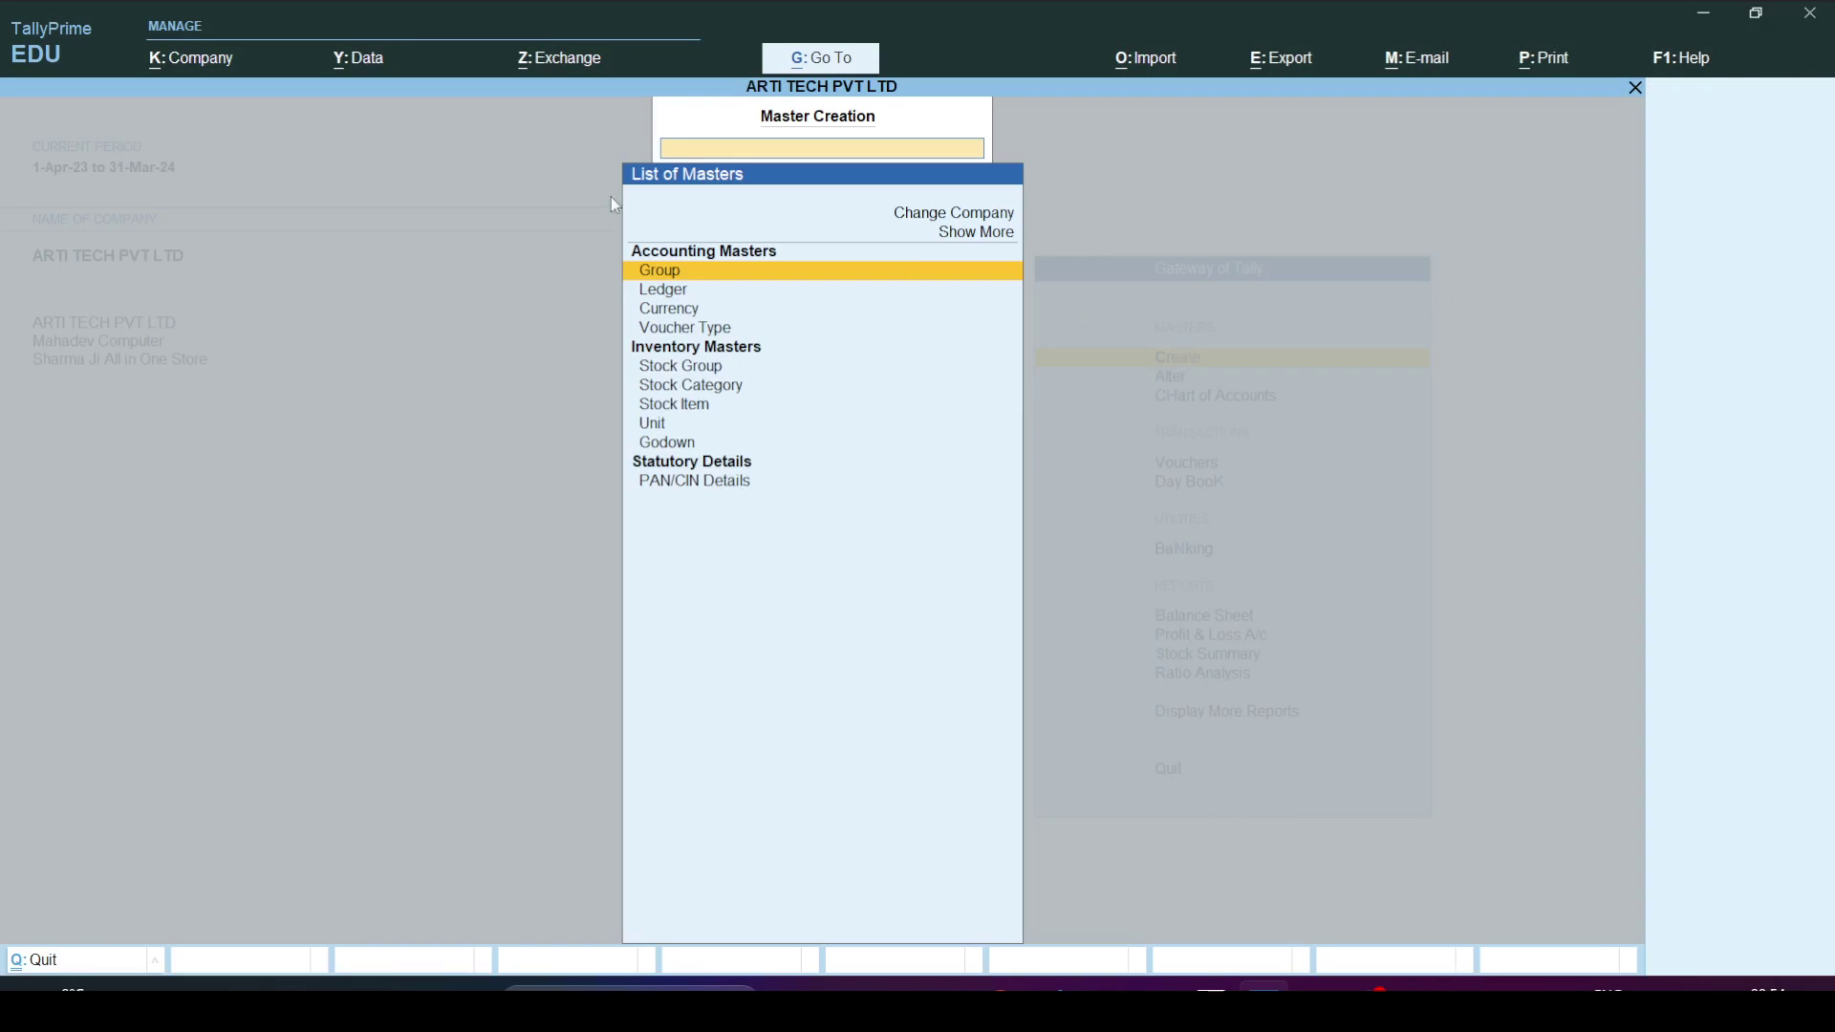
click(674, 274)
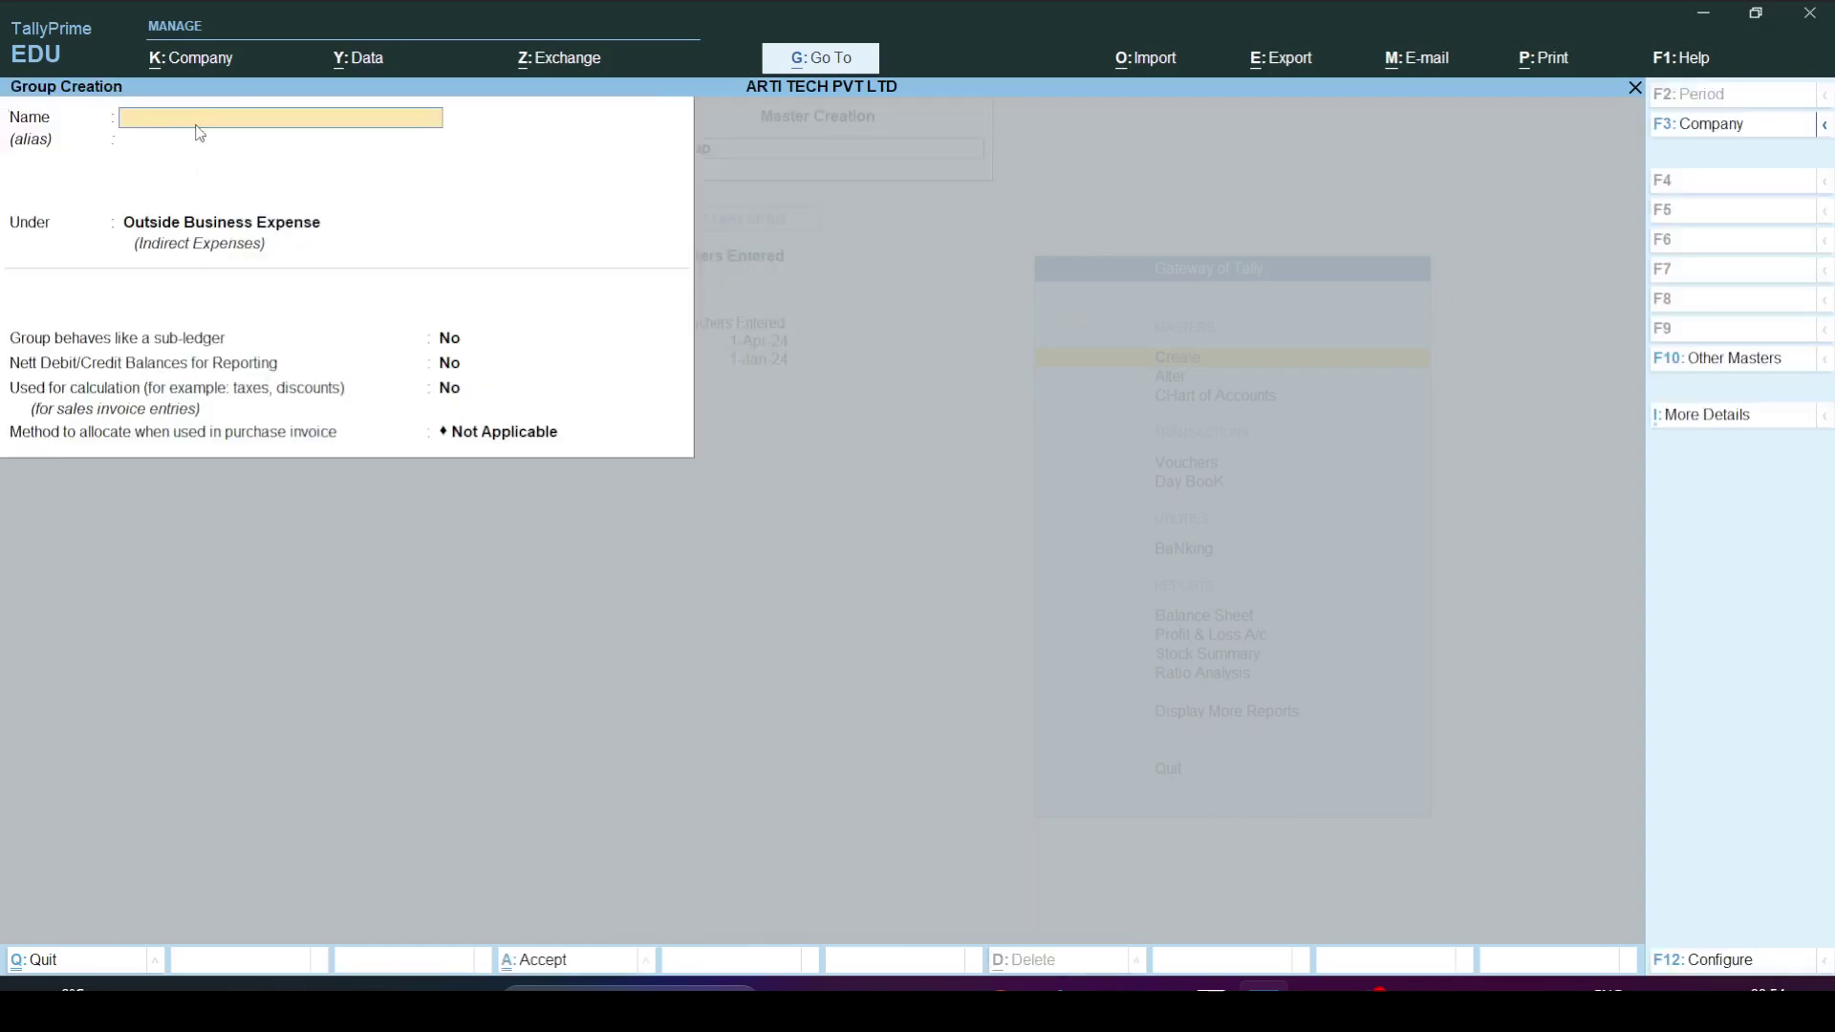
text(Working exp)
key(Return)
key(Return)
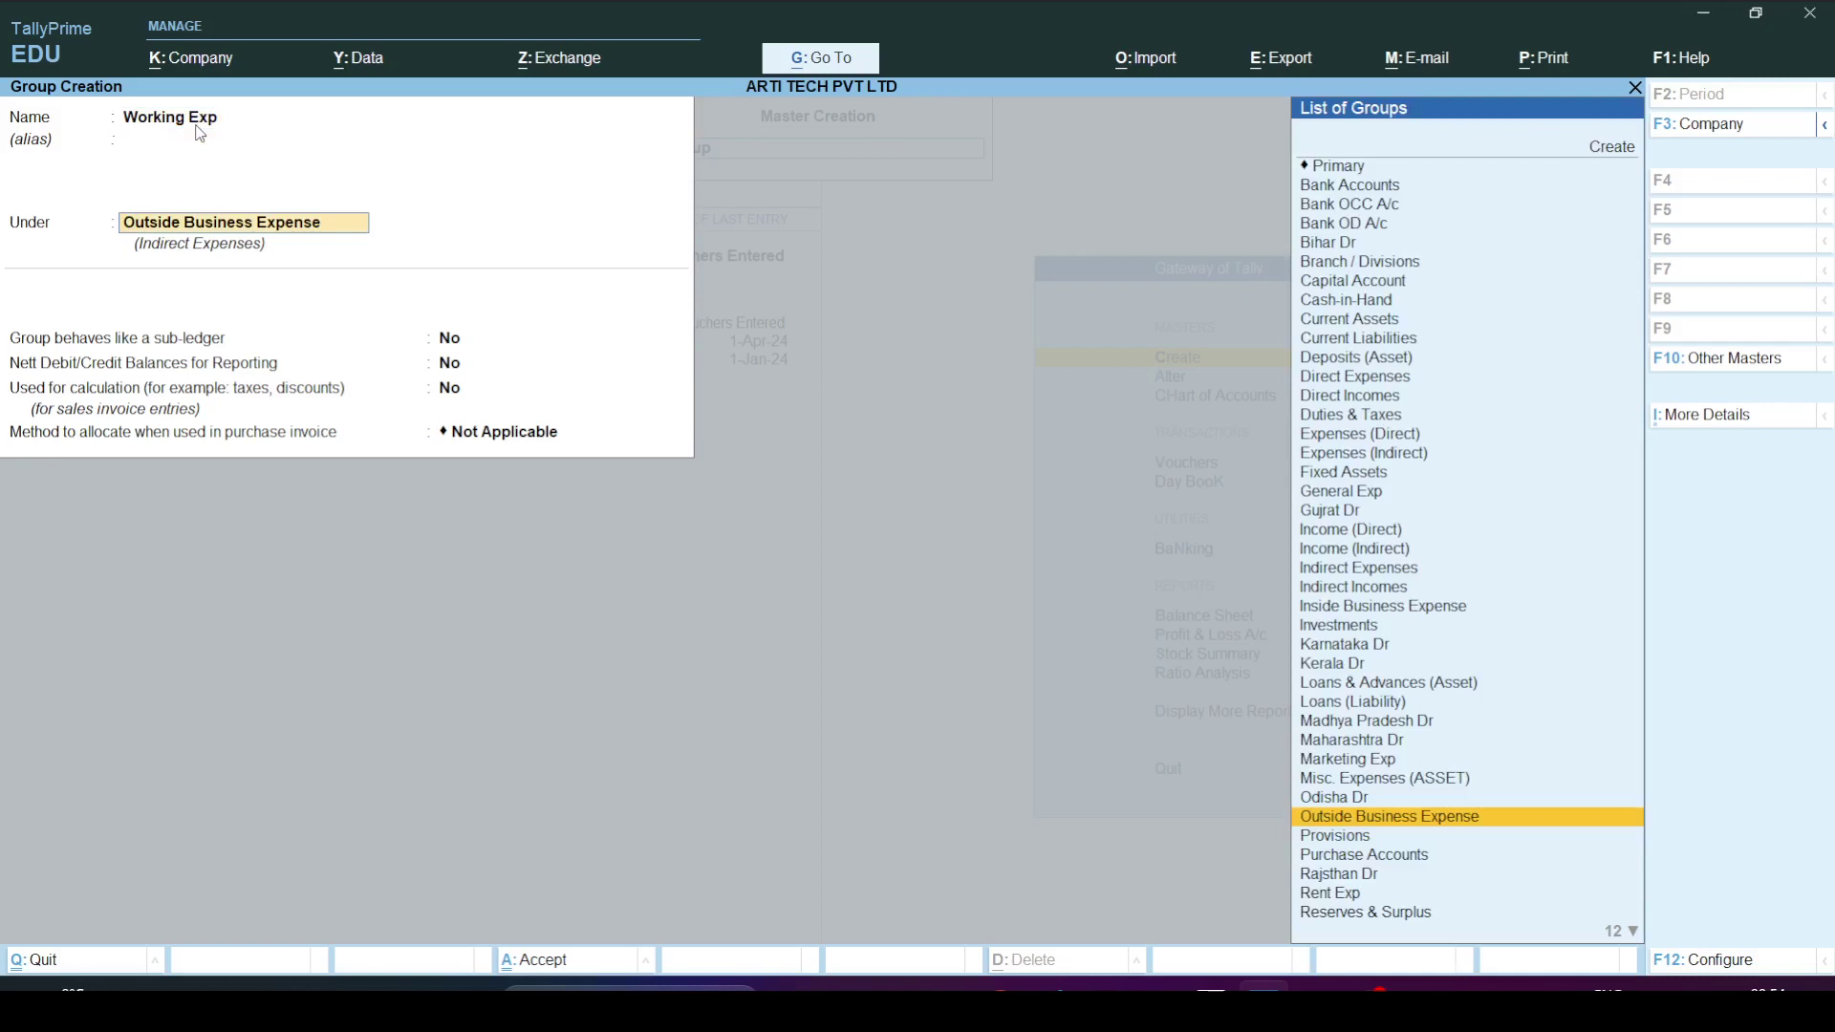
text(Pri)
key(Return)
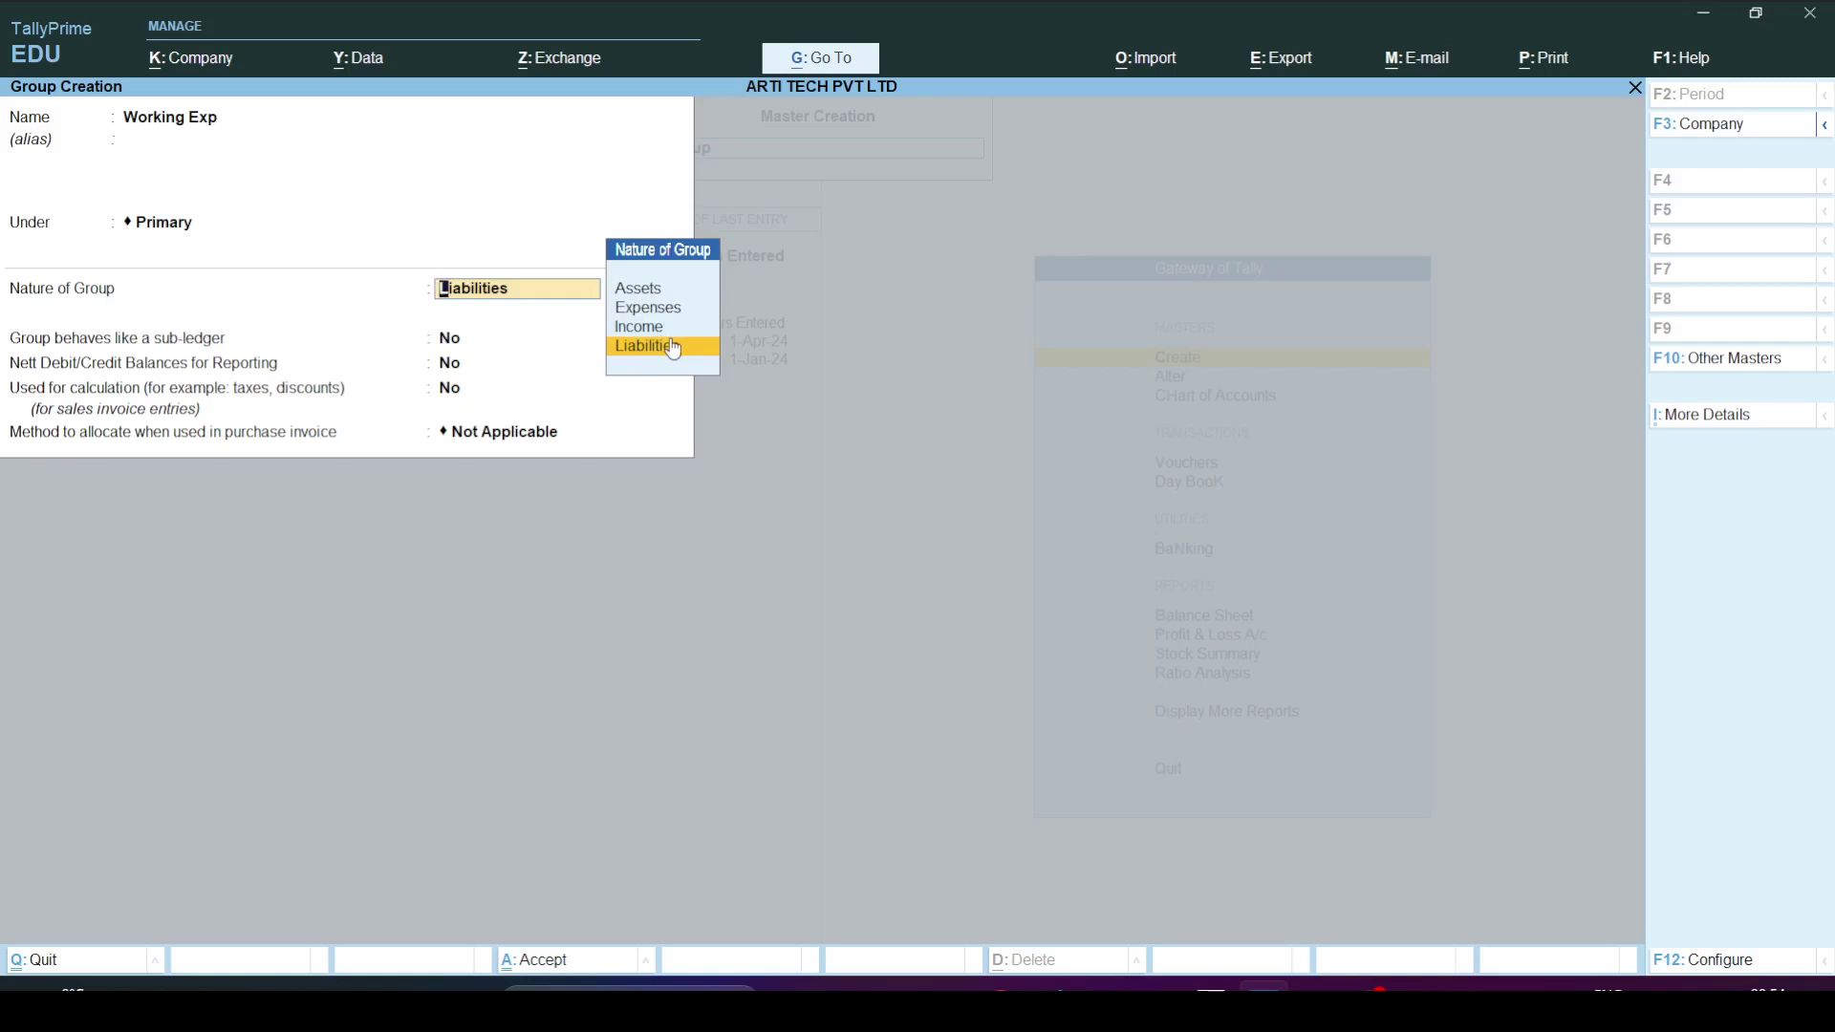
Set the nature of the "Working Exp" group to Expenses.
key(Up)
key(Up)
key(Up)
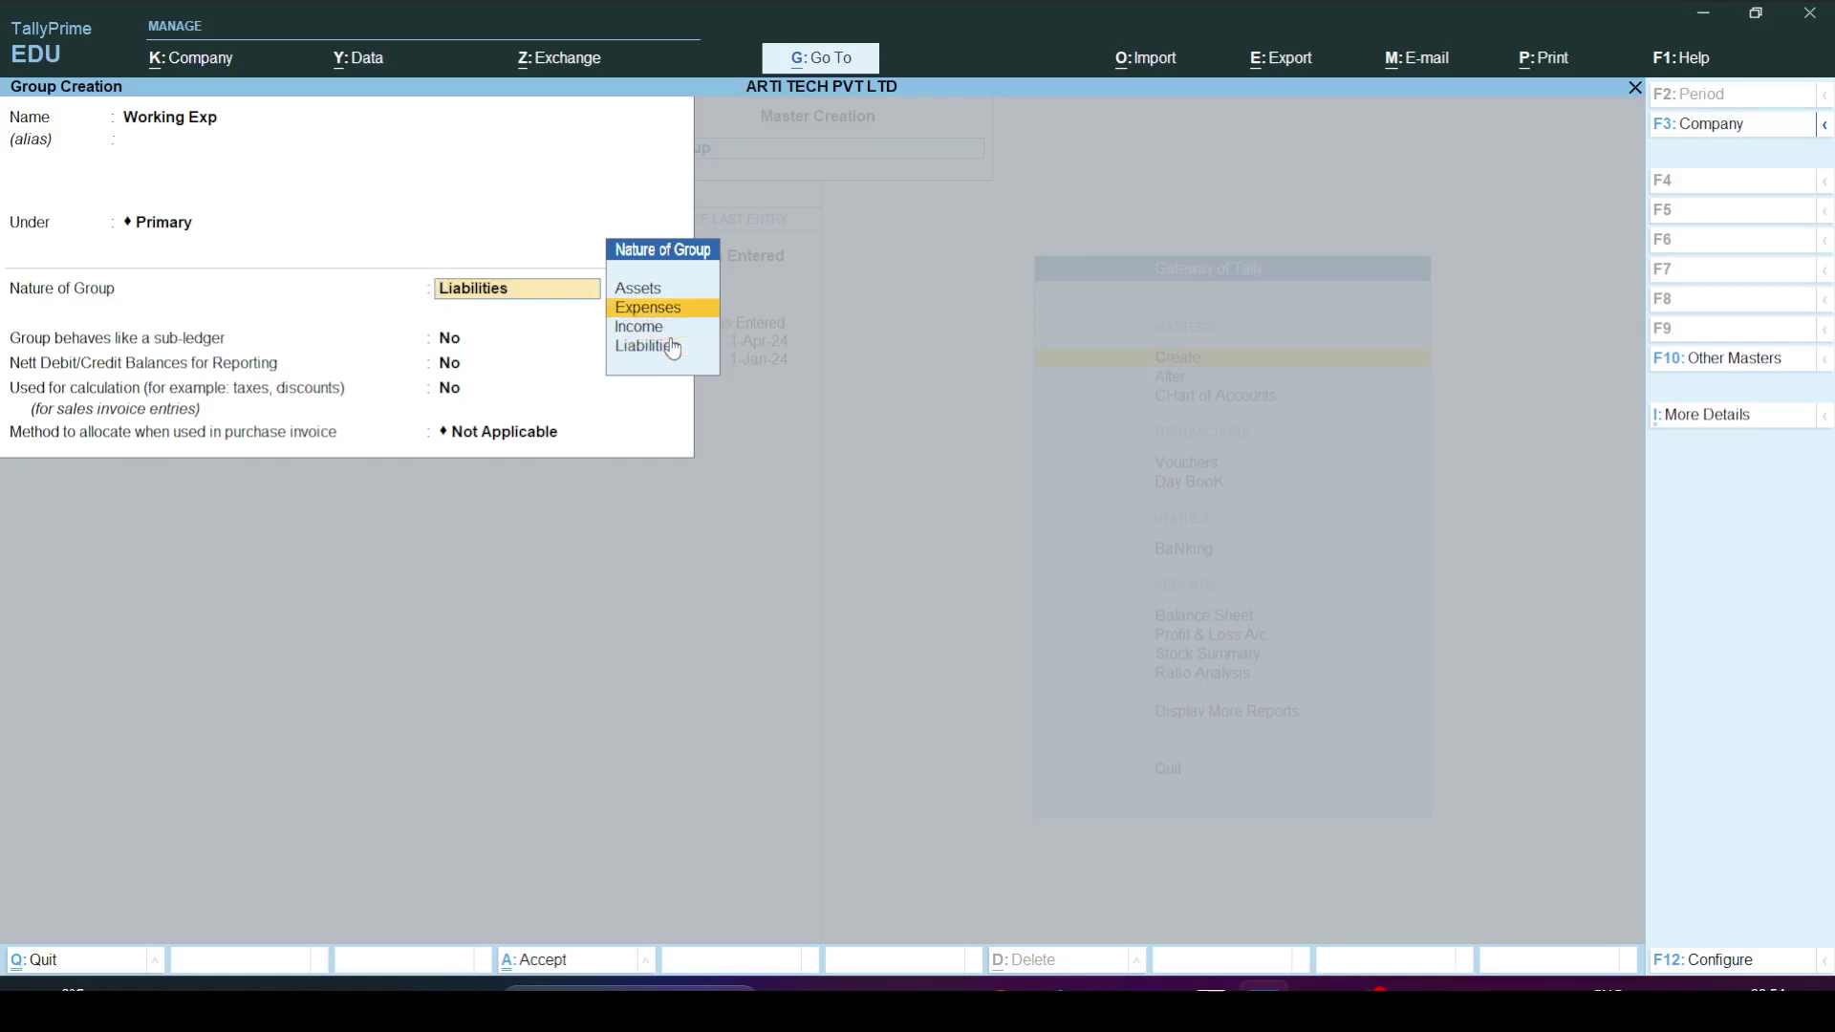
key(Down)
key(Return)
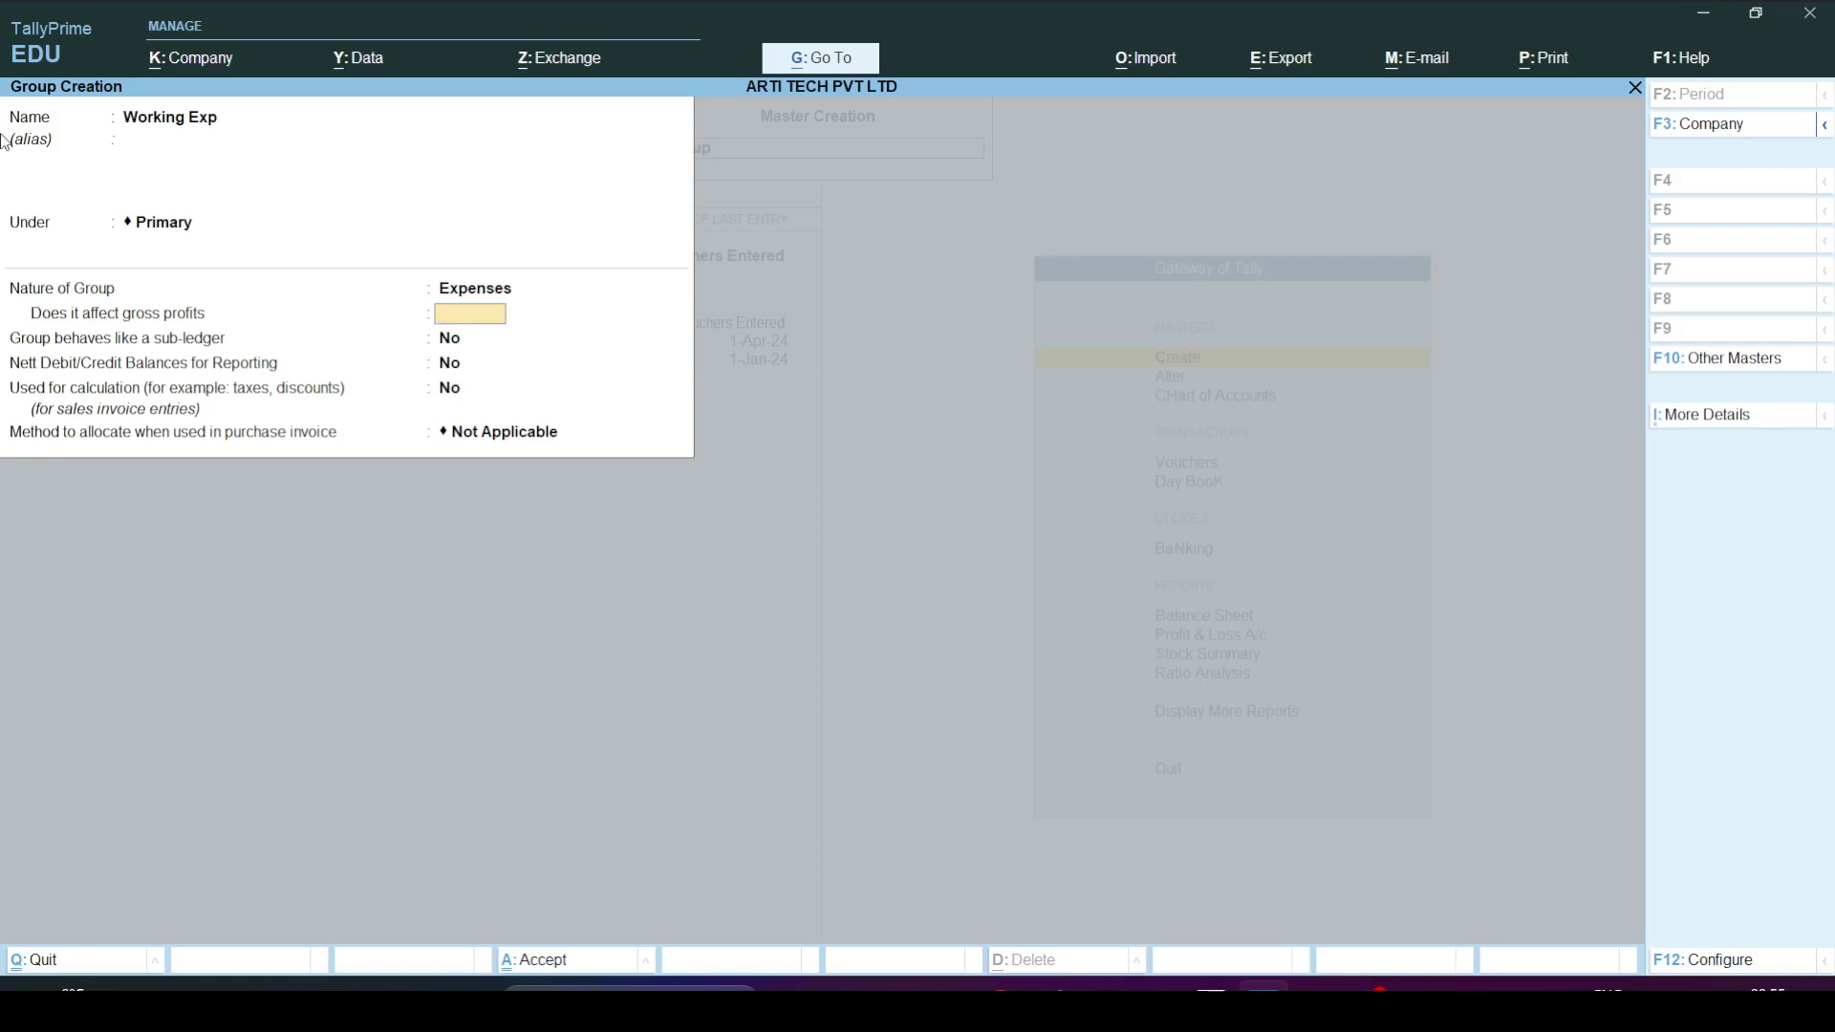
Rename the new group as "Student Dues", keep it under Primary and highlight Assets as its nature.
click(184, 133)
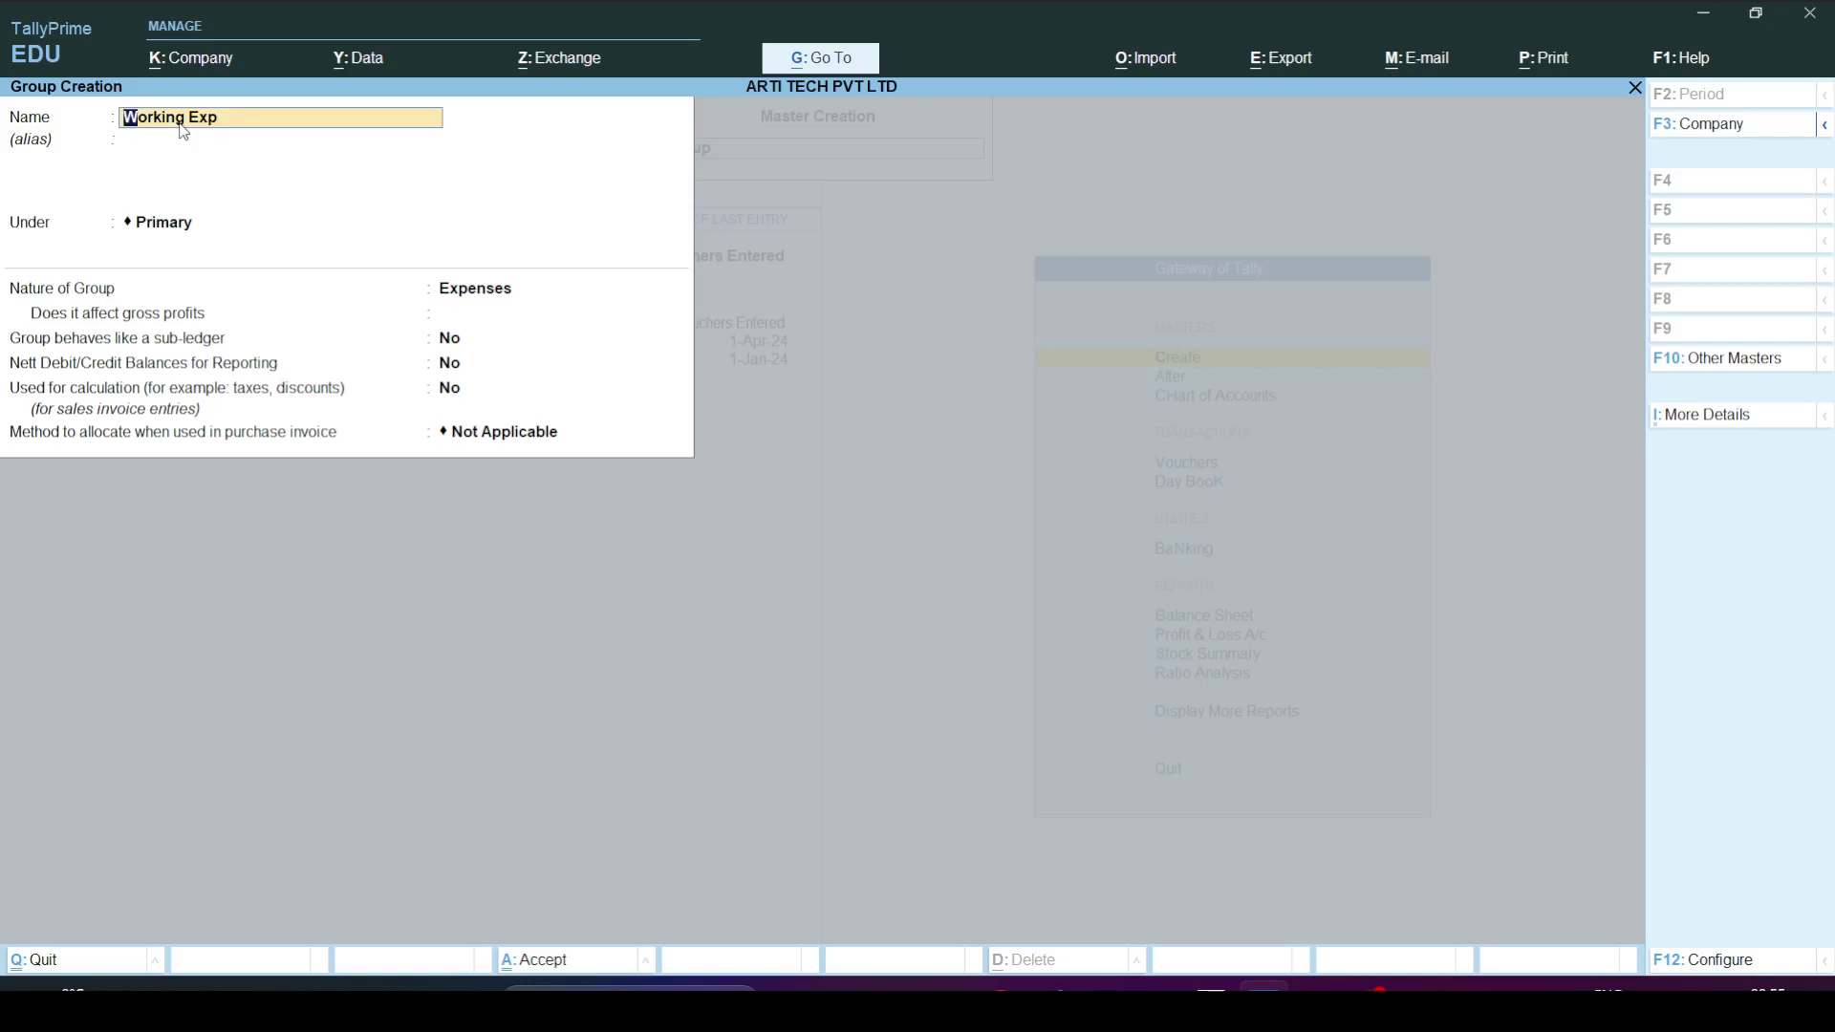
text(Student Dures)
key(Return)
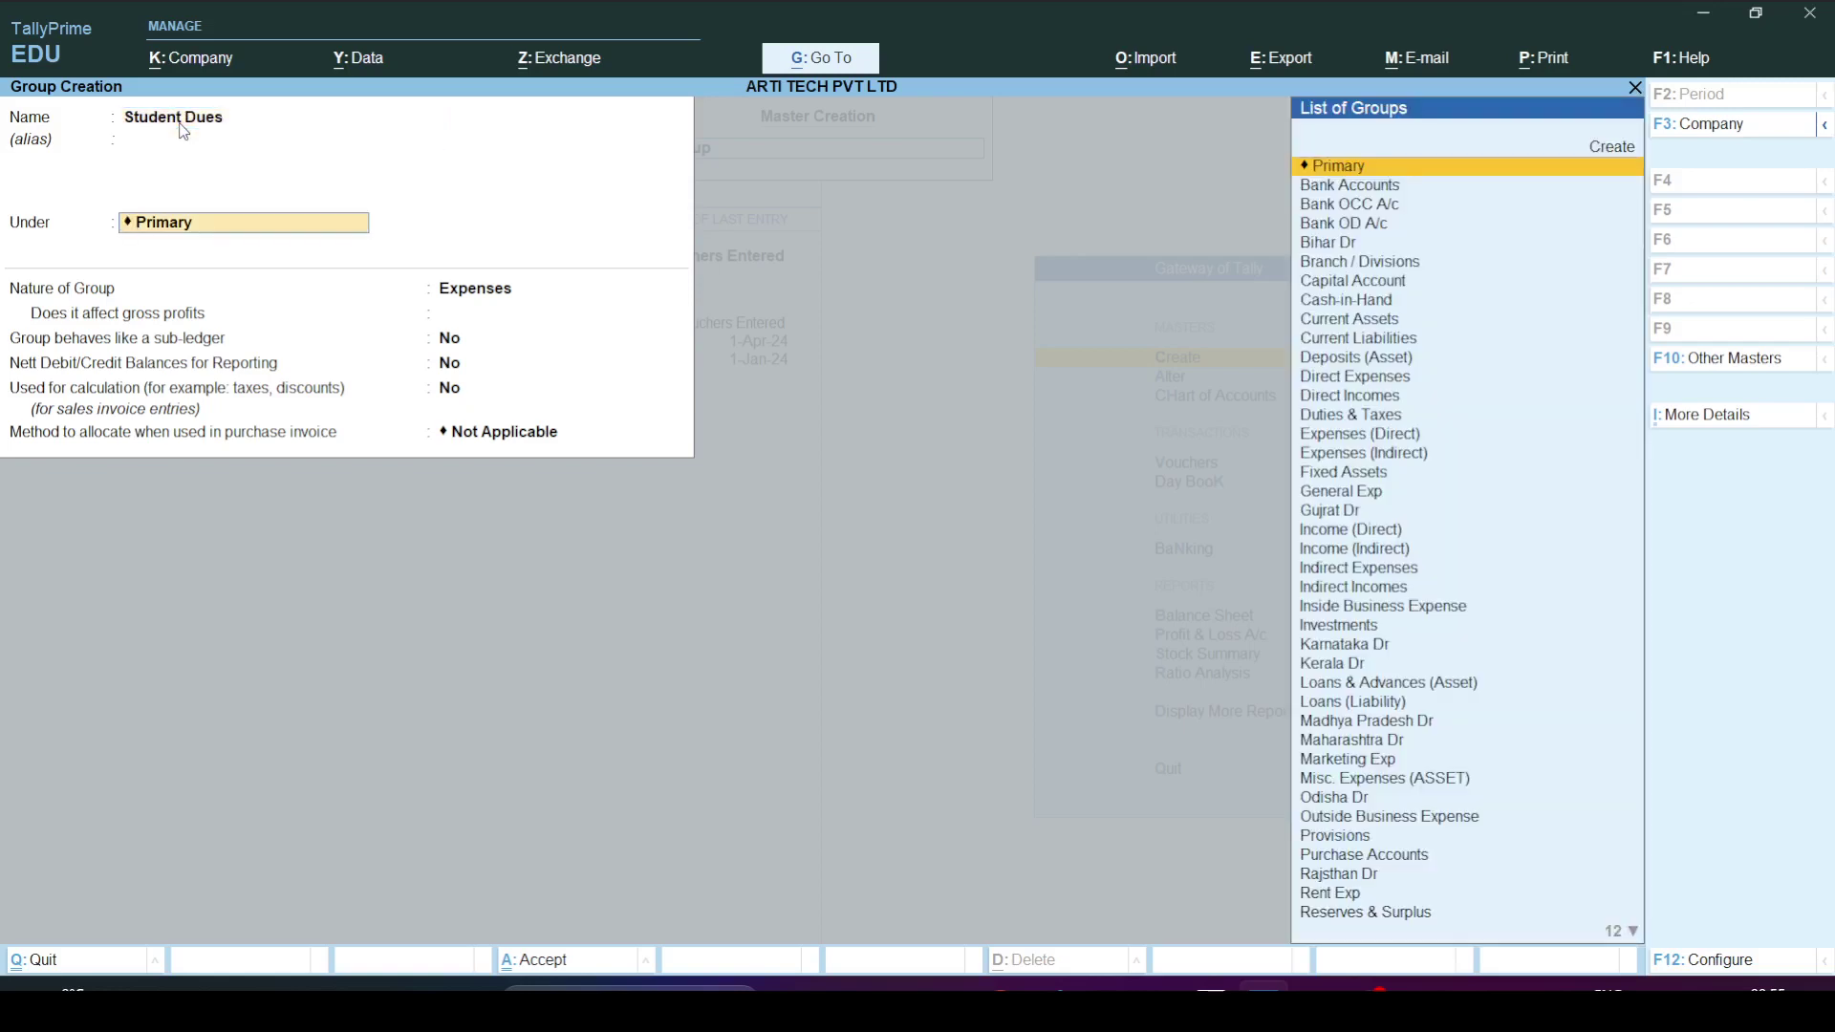
key(Return)
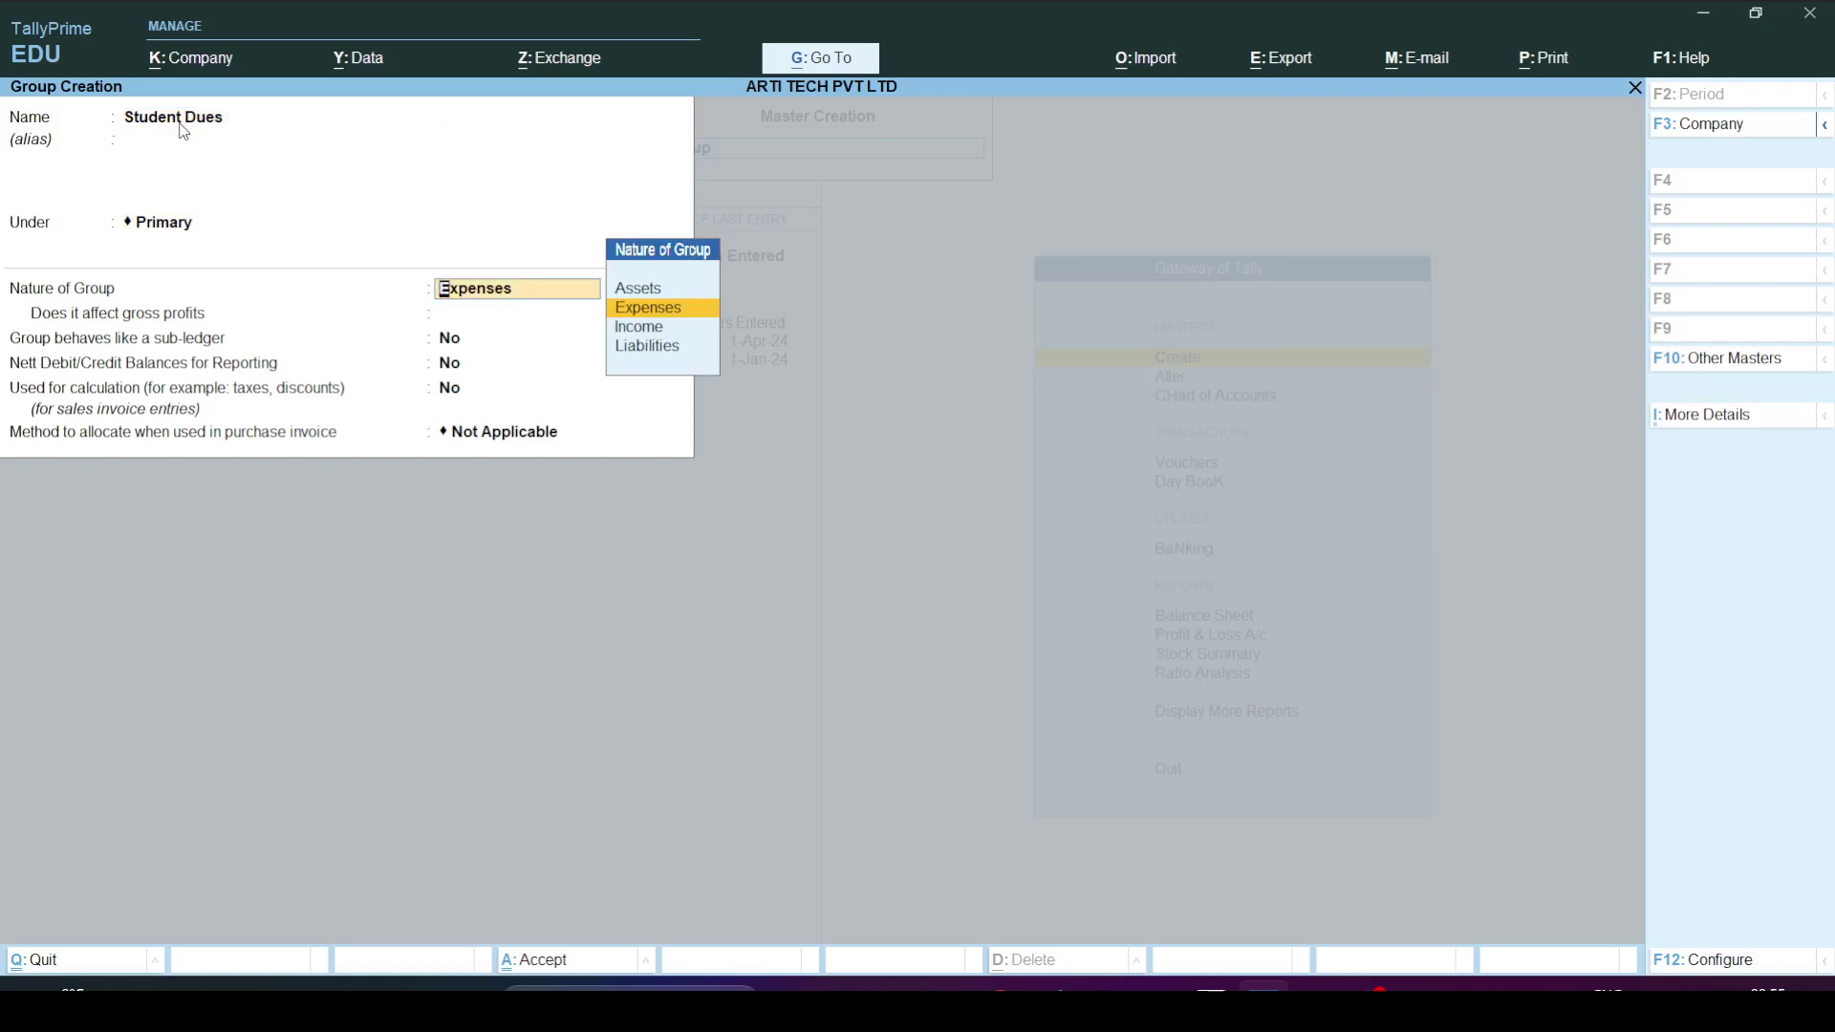
key(Down)
key(Down)
key(Up)
key(Up)
key(Down)
key(Up)
key(Up)
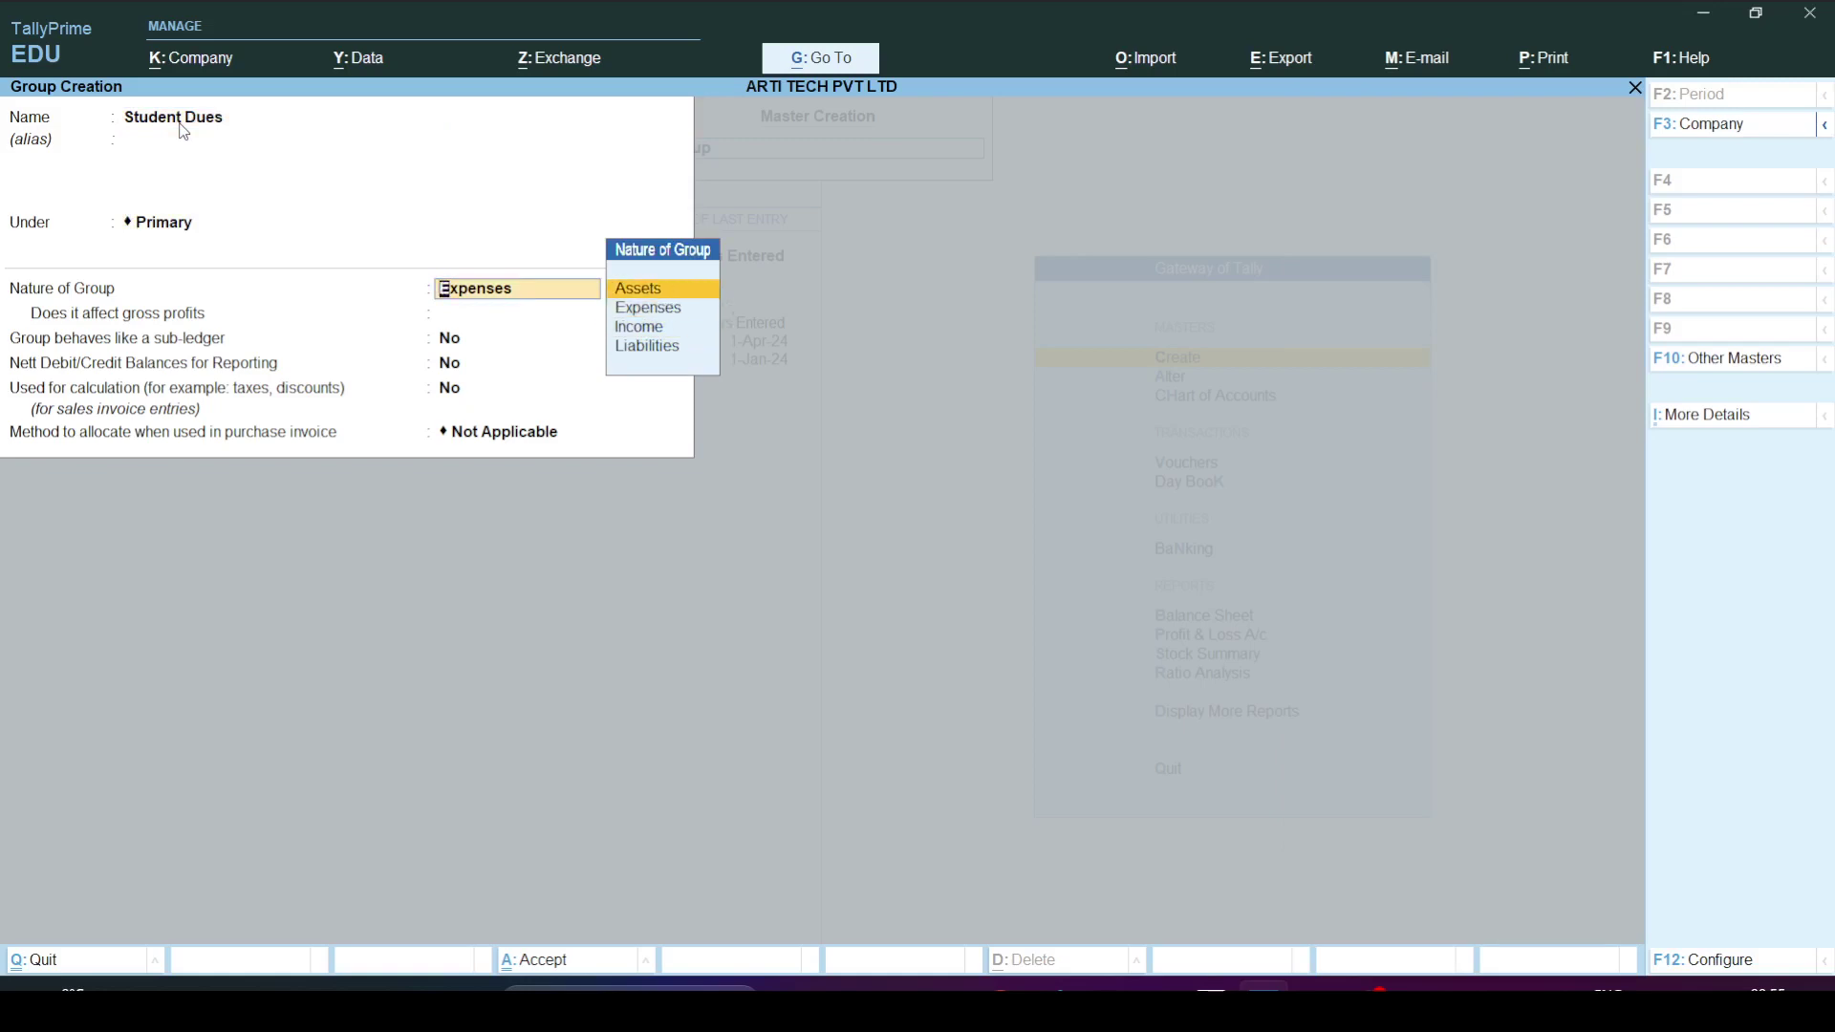
Rename the group as "Self Due", set its nature to Liabilities under Primary, save it and leave group creation.
click(183, 125)
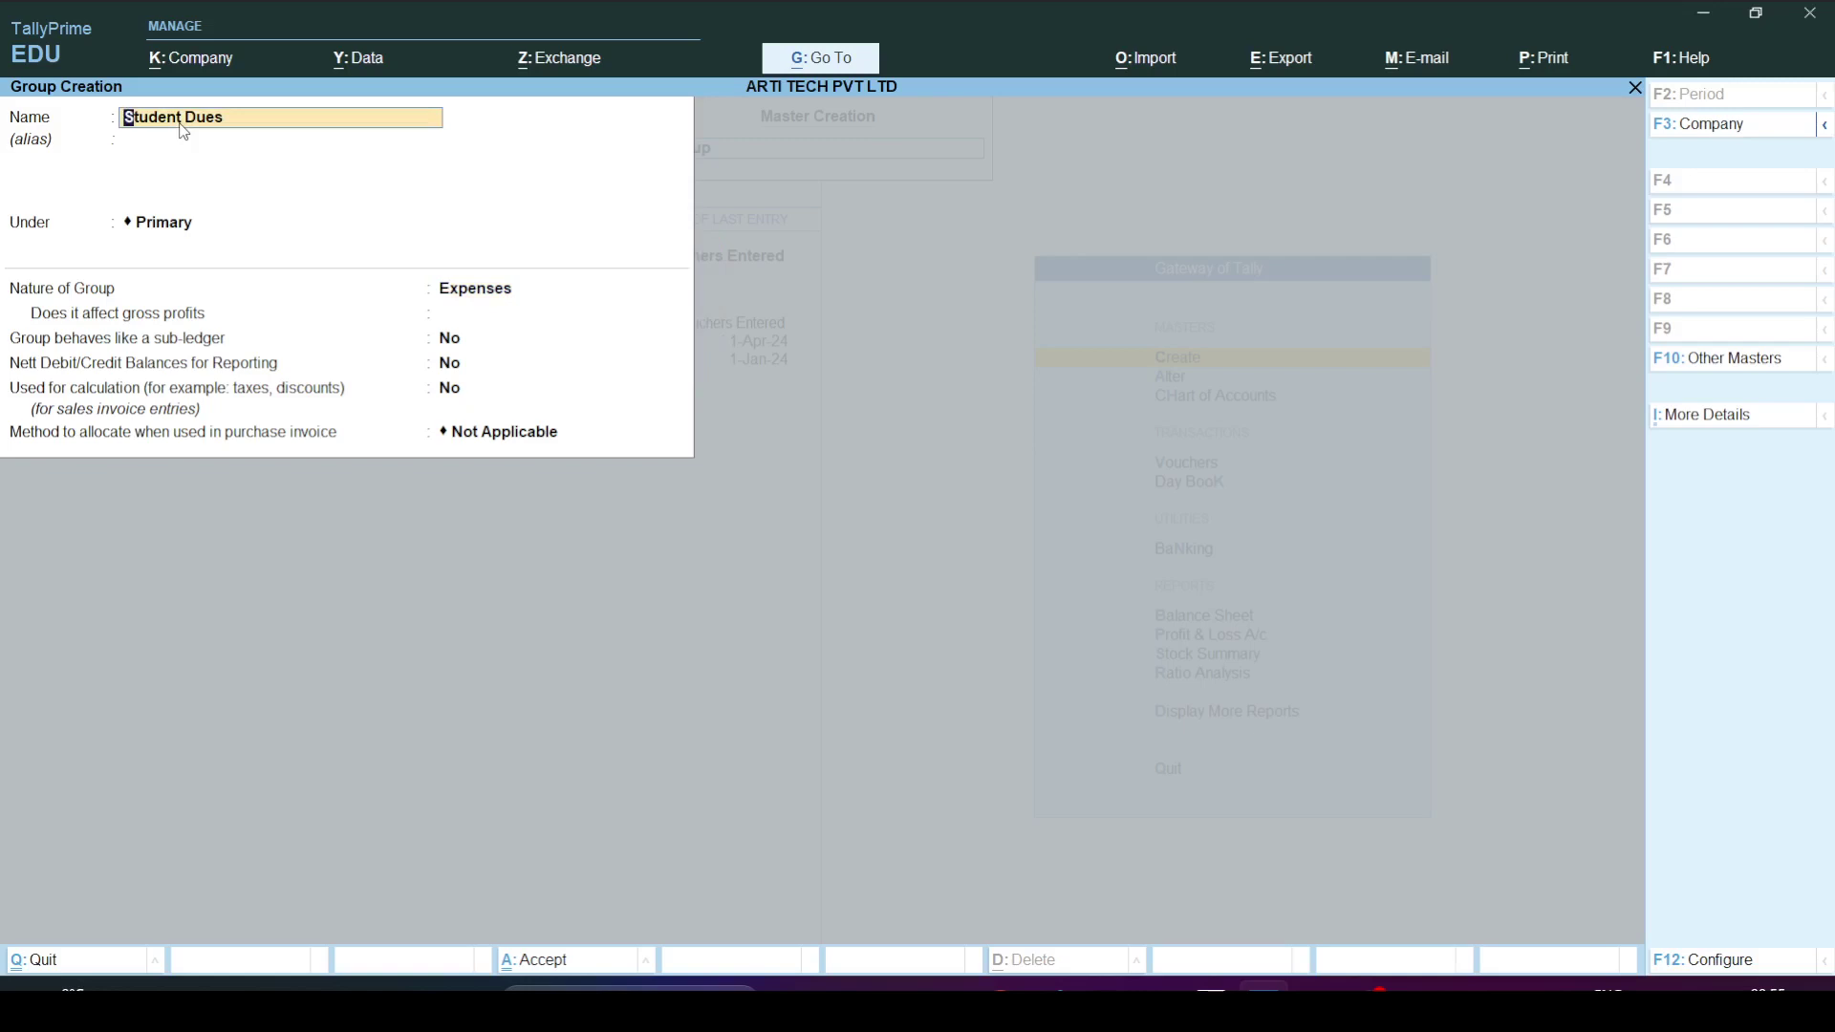
text(Self Due)
key(Return)
key(Return)
key(Return)
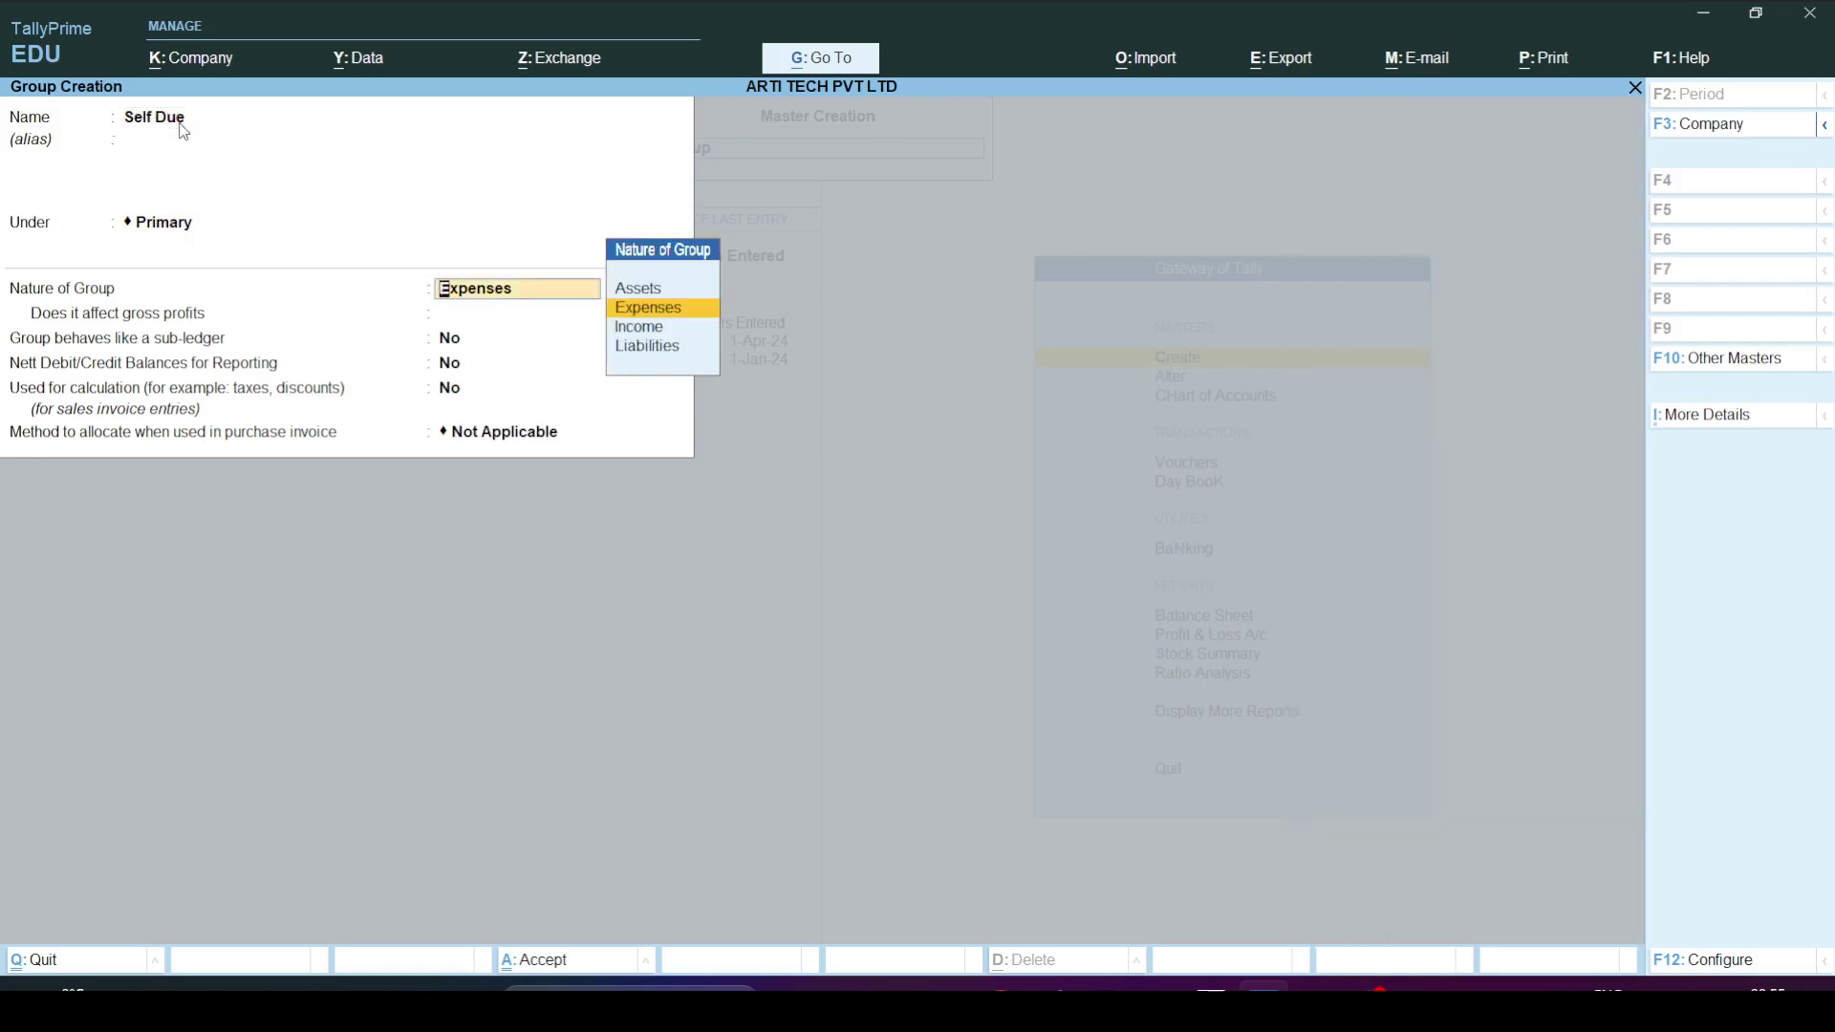
key(Down)
key(Down)
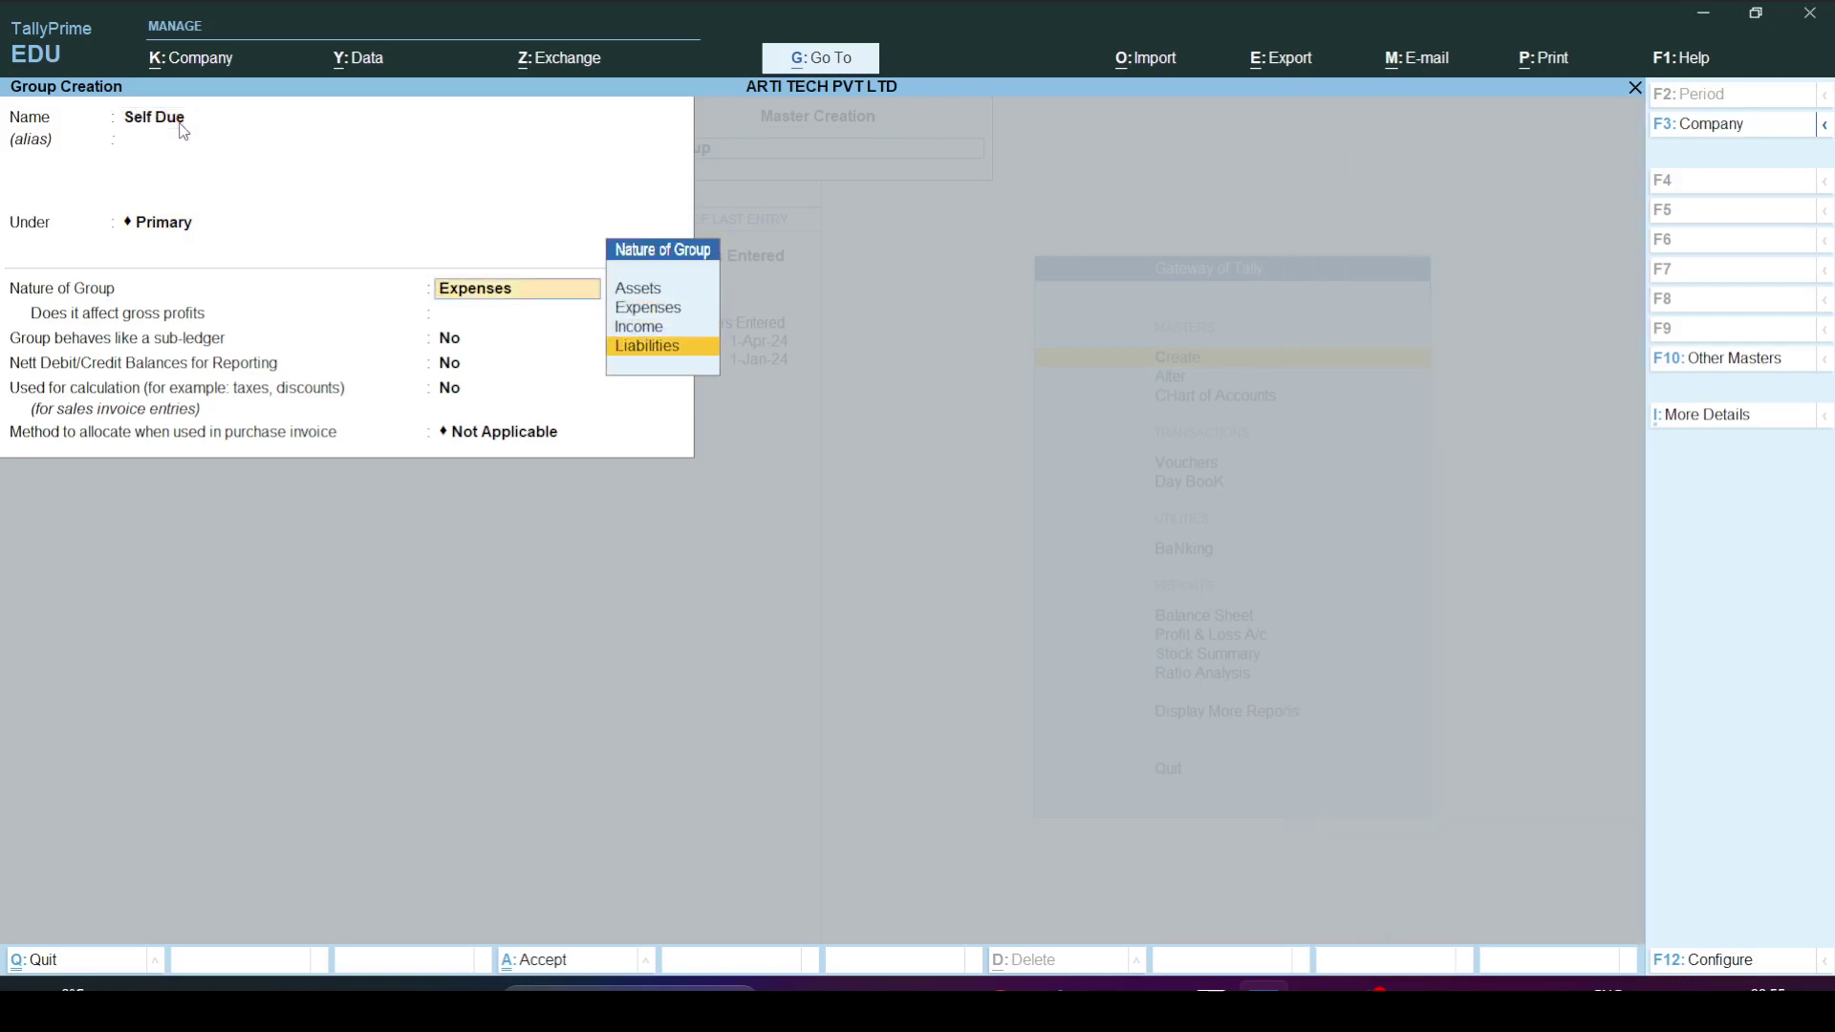
key(Return)
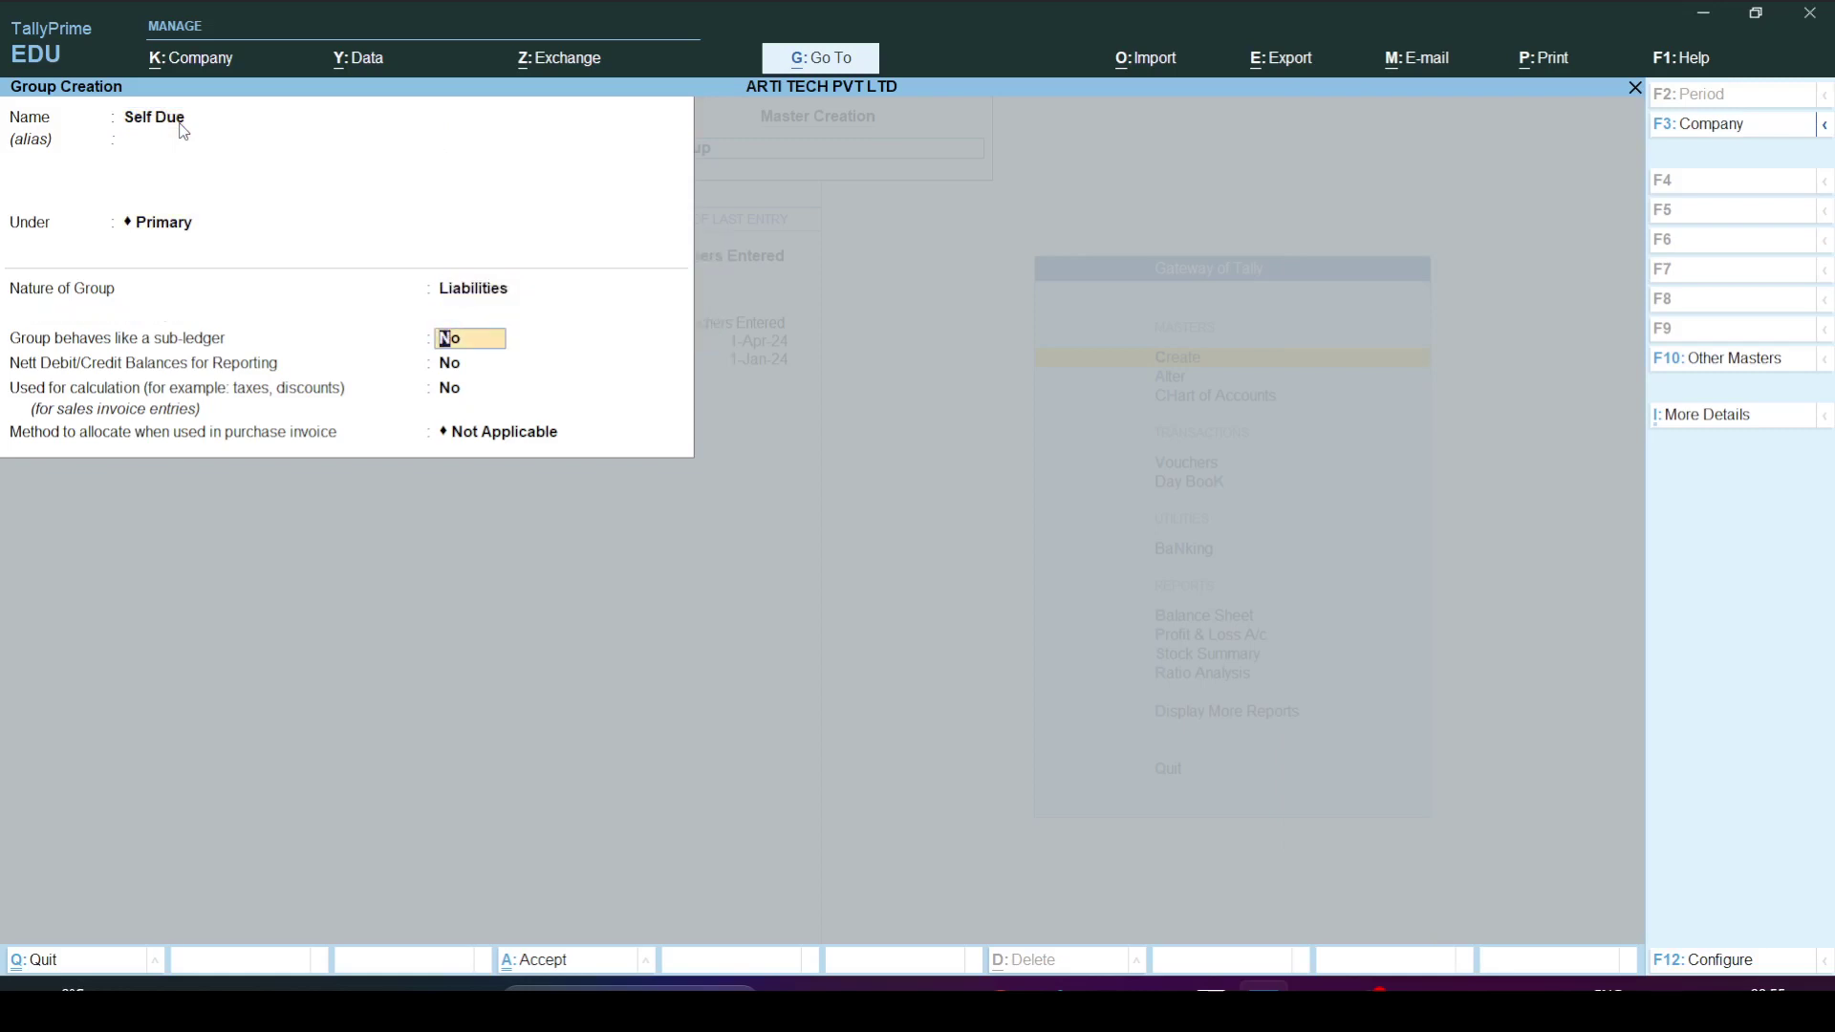
key(ctrl+a)
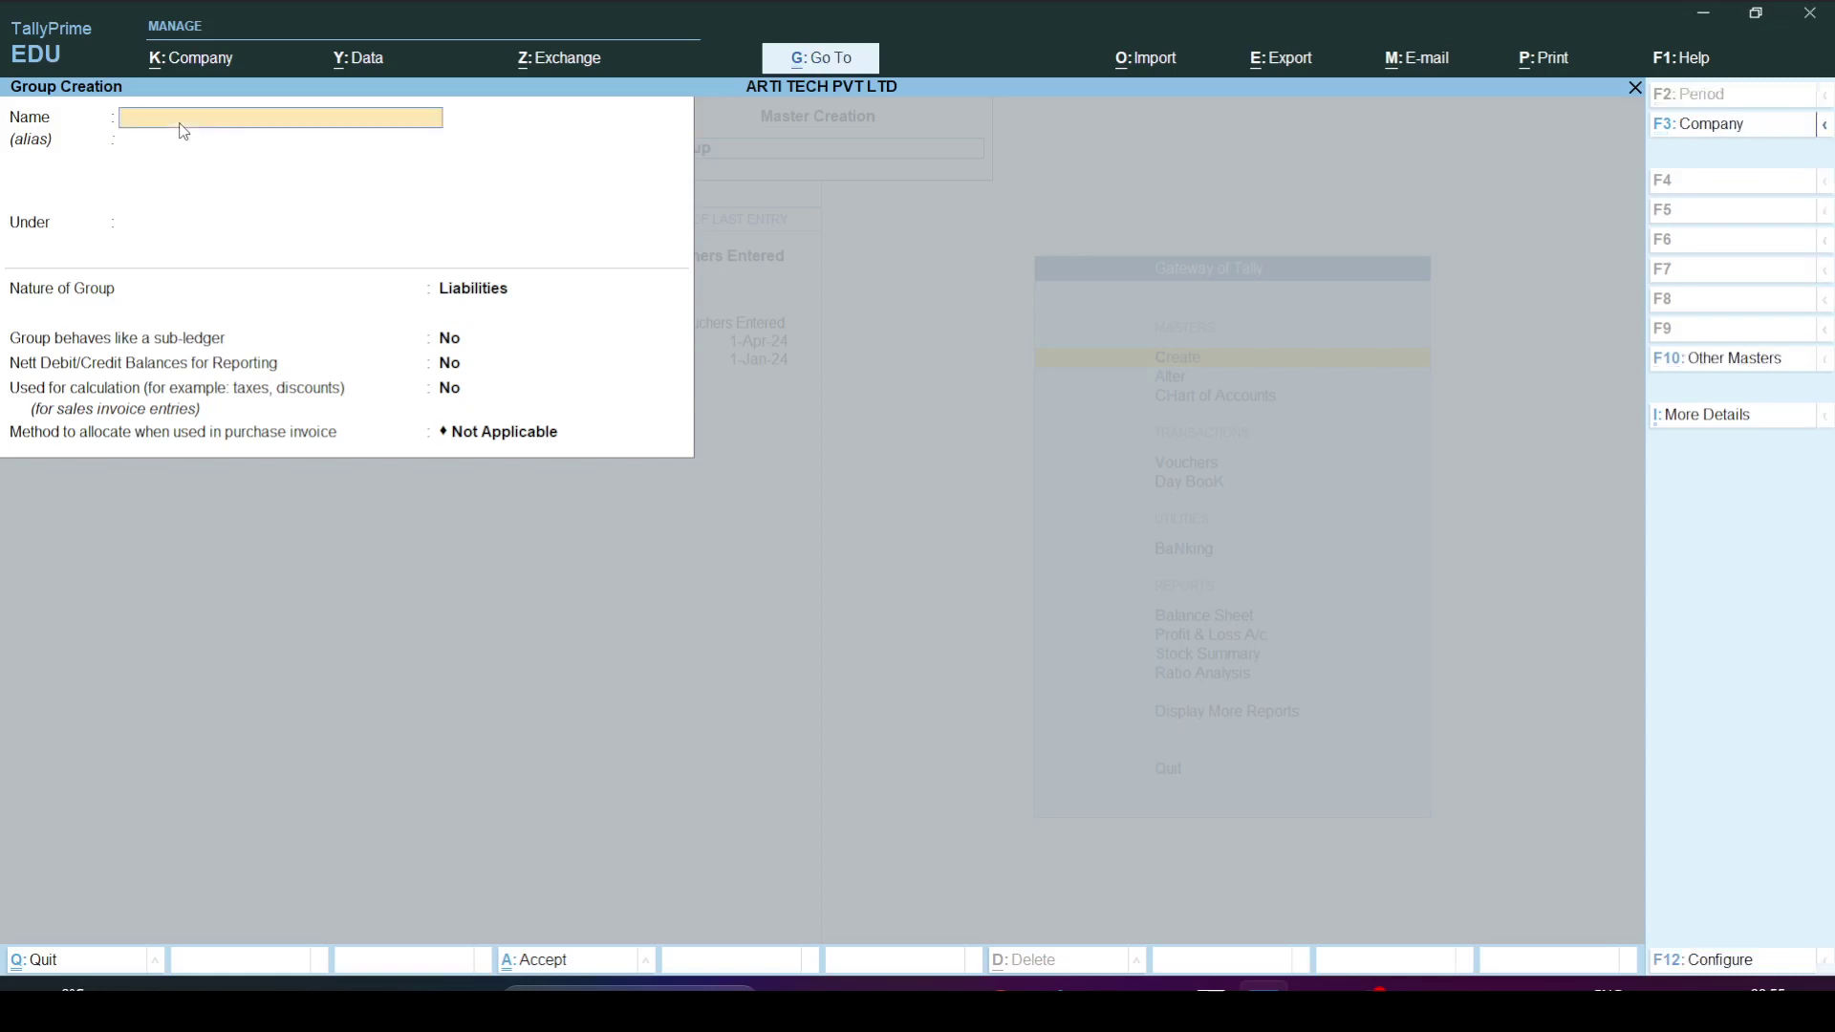
key(Escape)
key(y)
key(Escape)
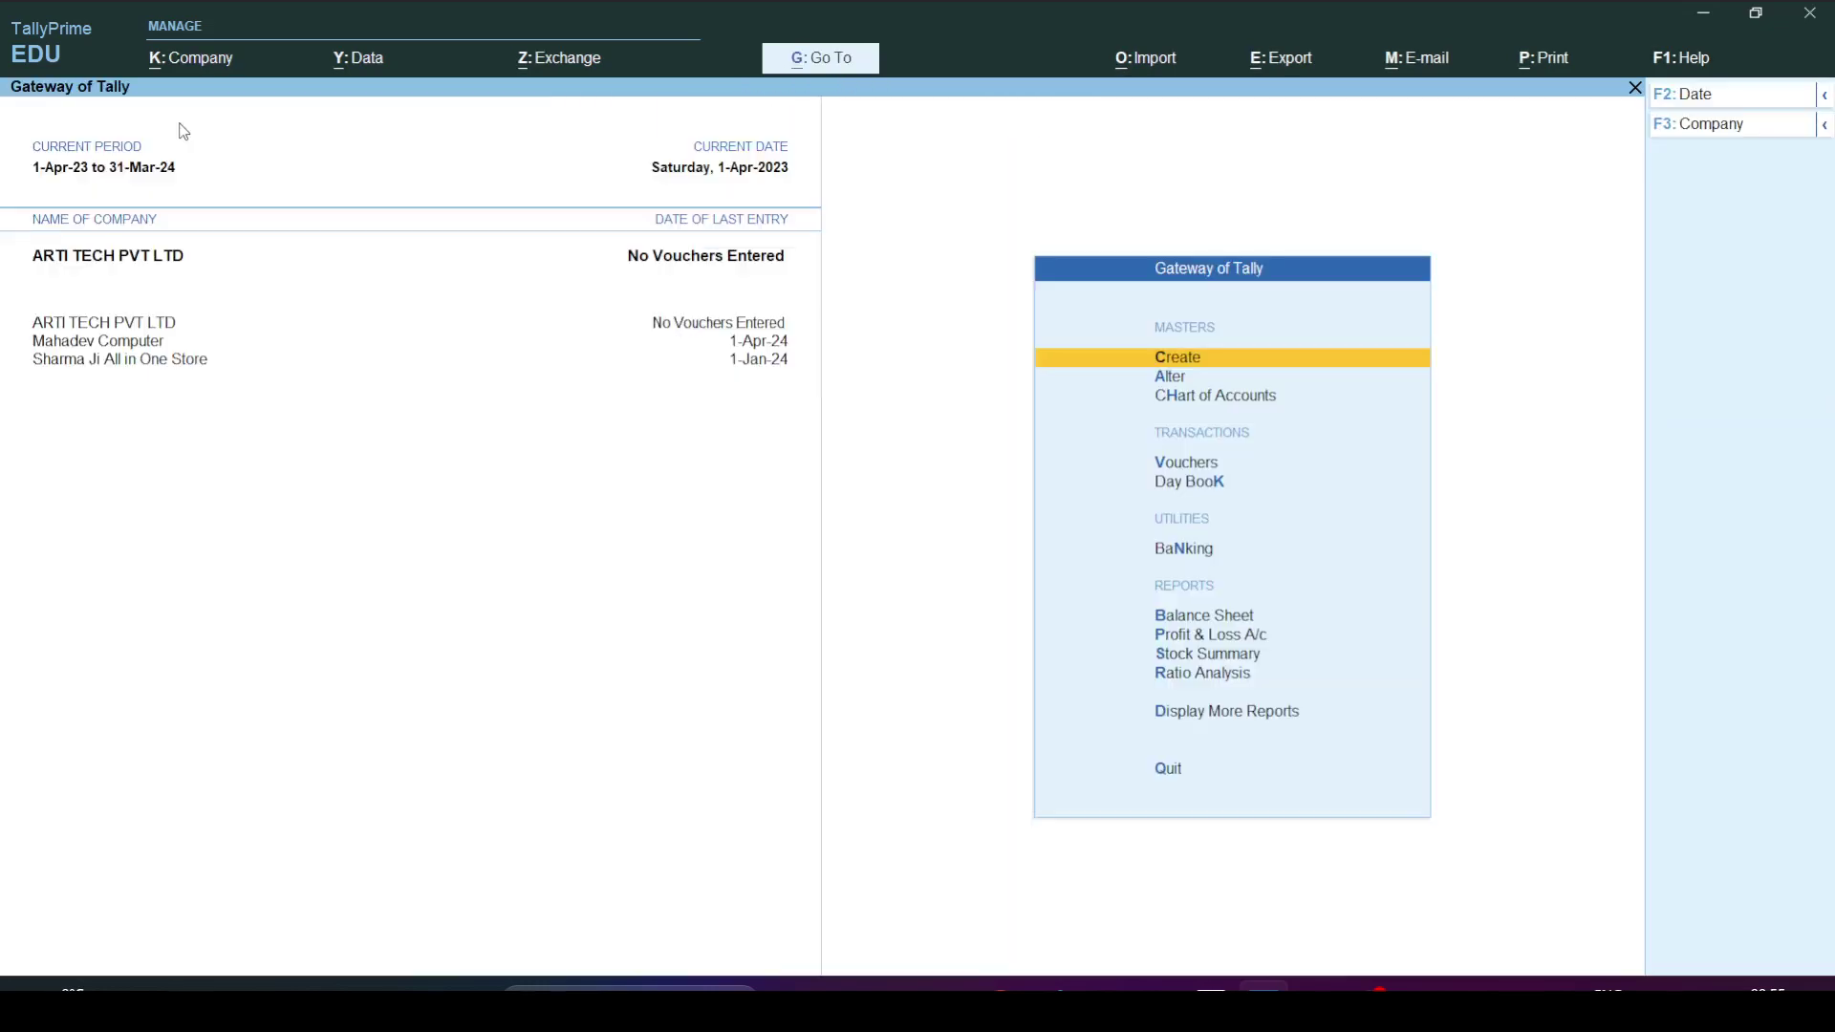
Open the list of groups in the Chart of Accounts and locate the "Self Due" primary group.
key(Down)
key(Down)
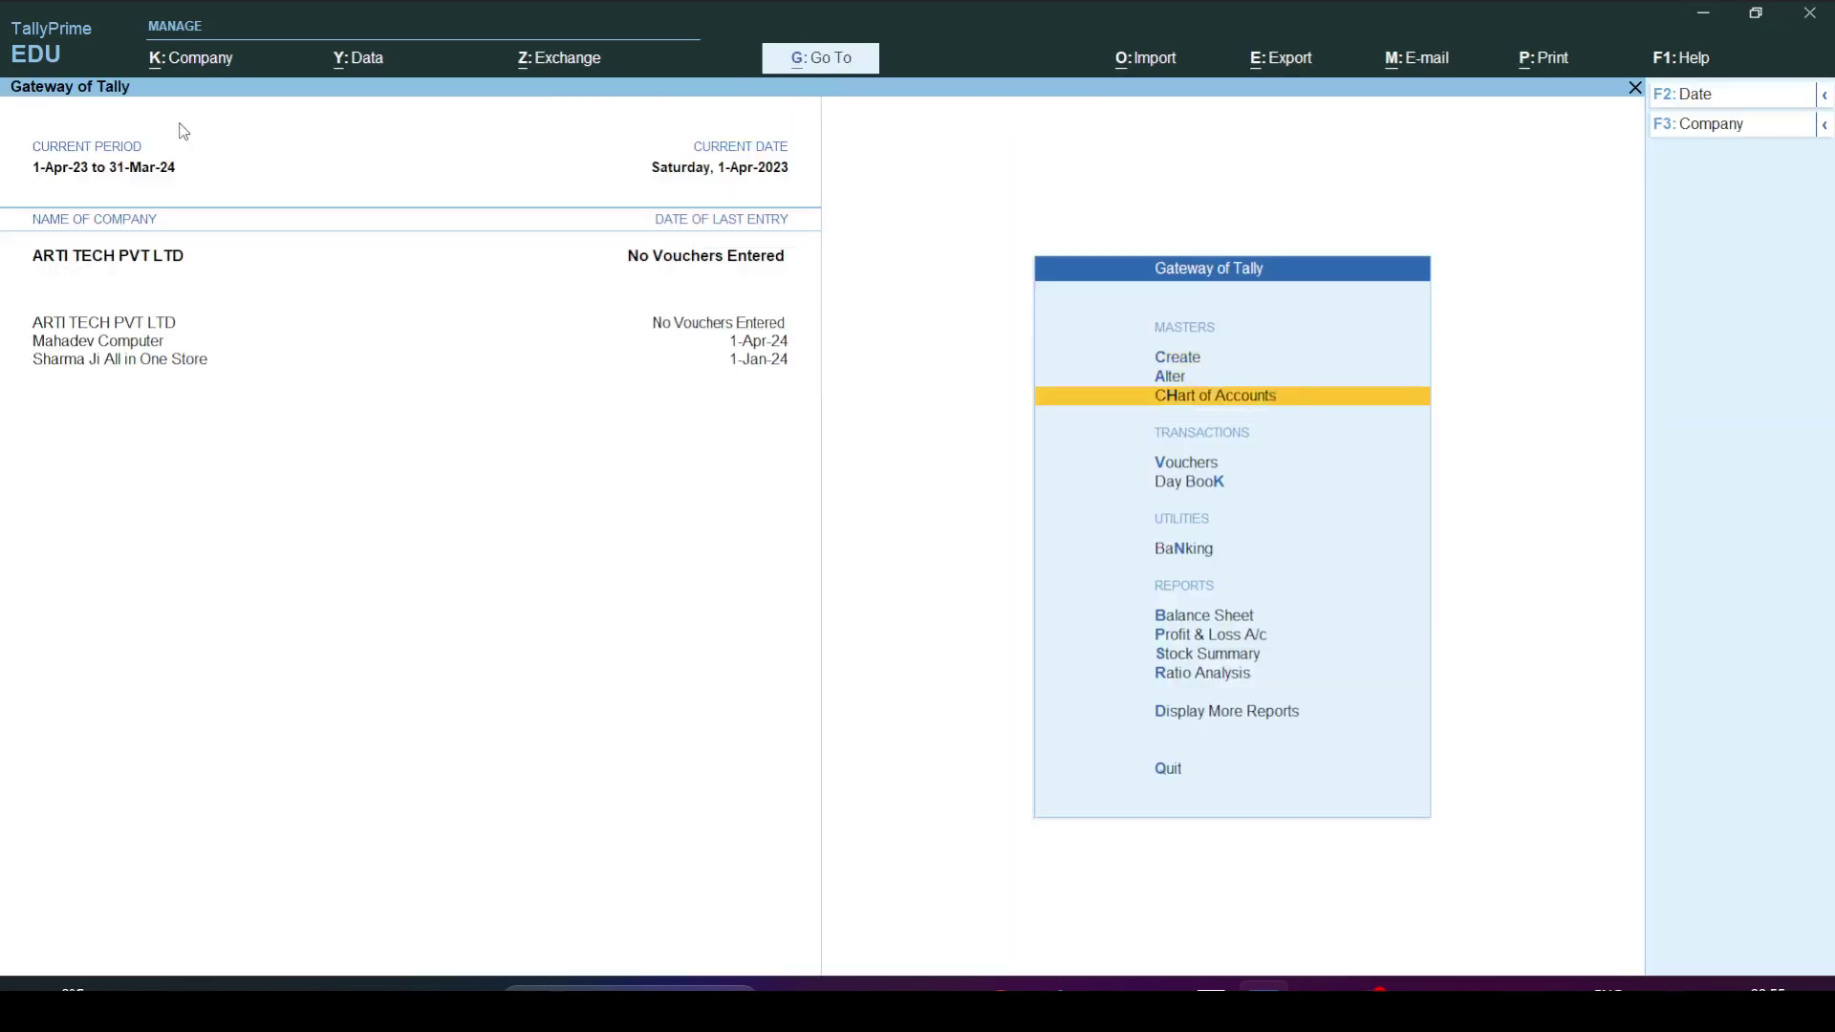
key(Return)
key(Up)
key(Return)
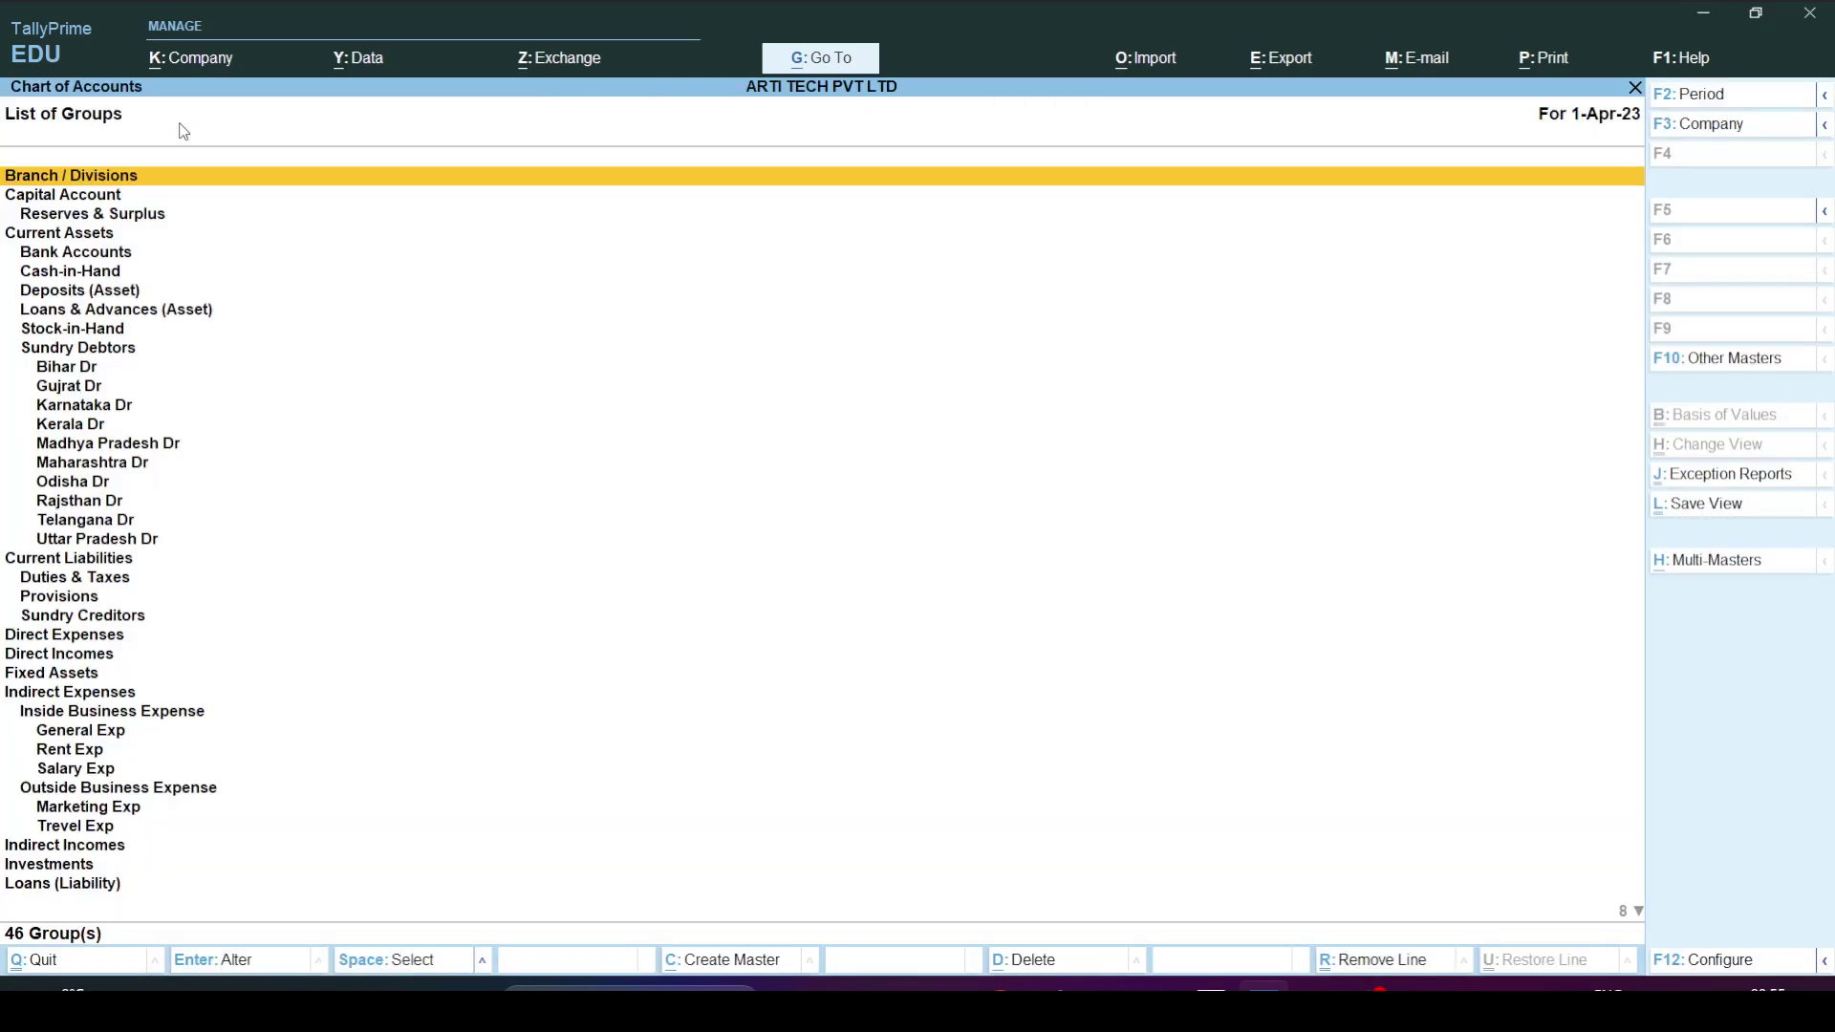
click(160, 245)
key(Down)
key(Down)
key(Down)
key(Down)
key(Down)
key(Down)
key(Down)
key(Down)
key(Down)
key(Down)
key(Down)
key(Down)
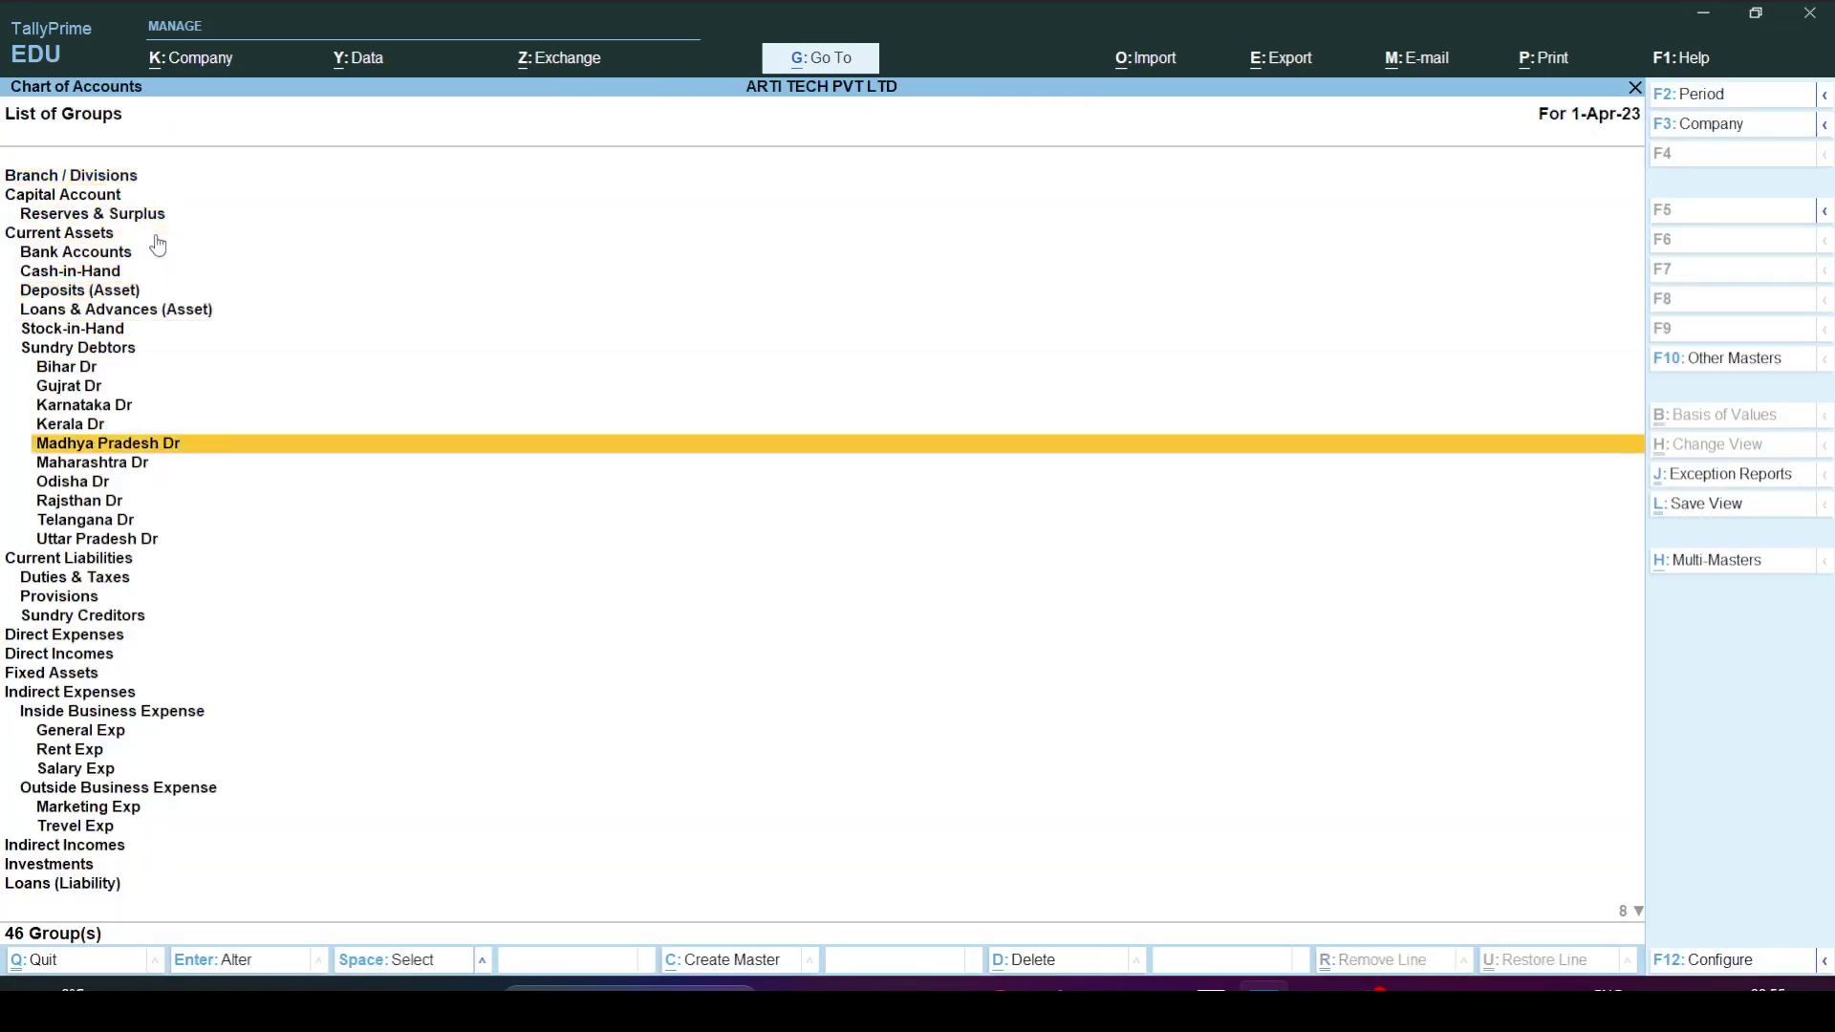
key(Down)
key(Down)
key(Down)
key(Down)
key(Down)
key(Down)
key(Down)
key(Down)
key(Down)
key(Down)
key(Down)
key(Down)
key(Down)
key(Down)
key(Down)
key(Down)
key(Down)
key(Down)
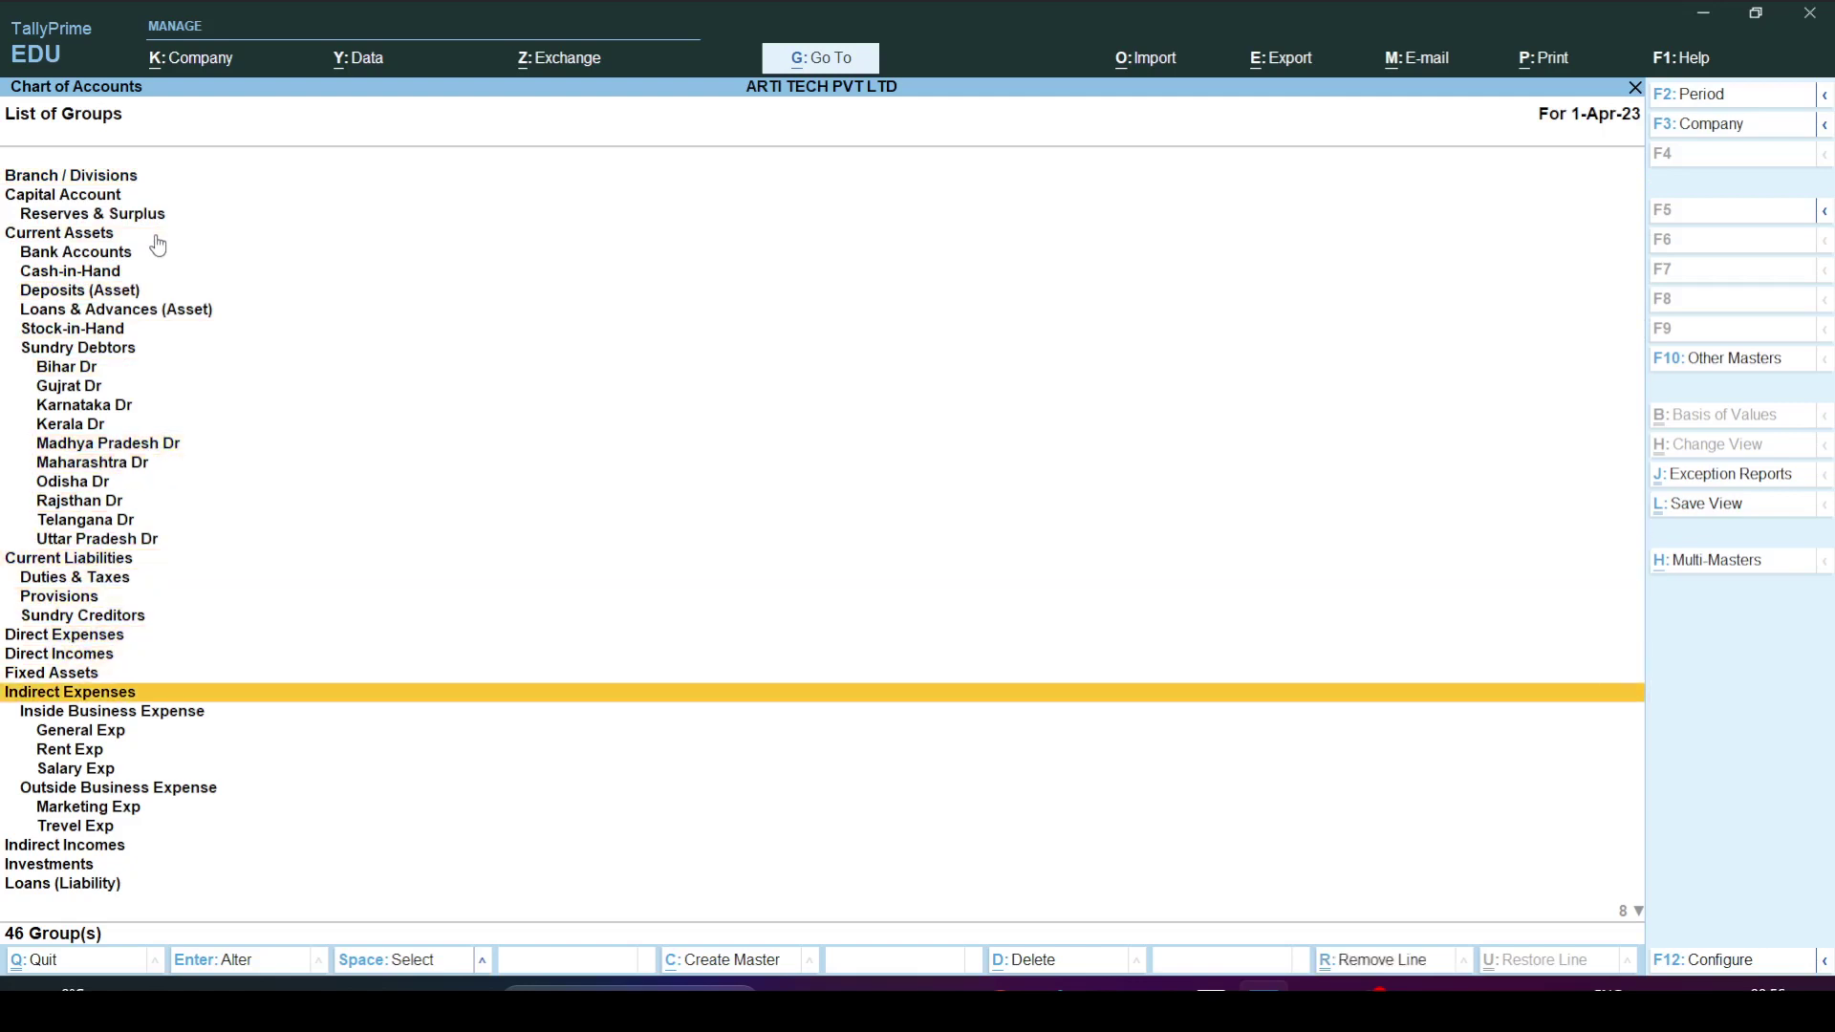
key(Down)
key(Down)
key(Down)
key(Down)
key(Down)
key(Down)
key(Down)
key(Down)
key(Down)
key(Down)
key(Down)
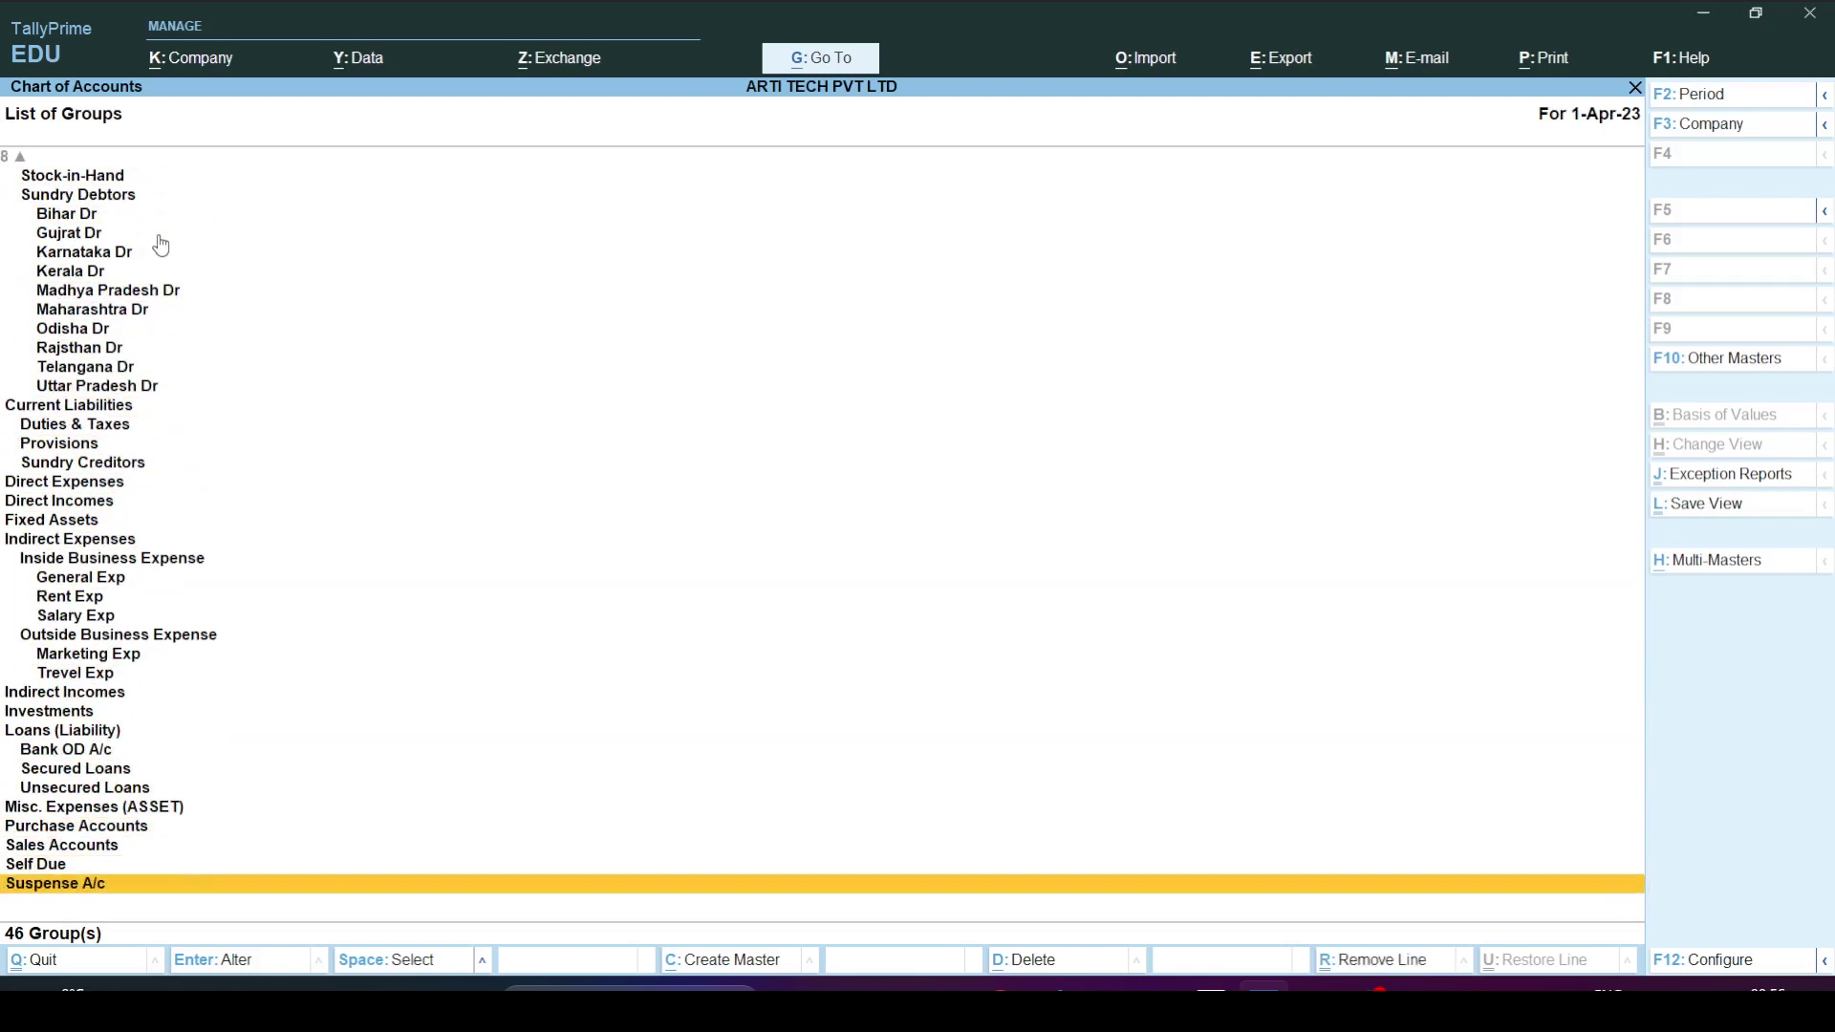
key(Up)
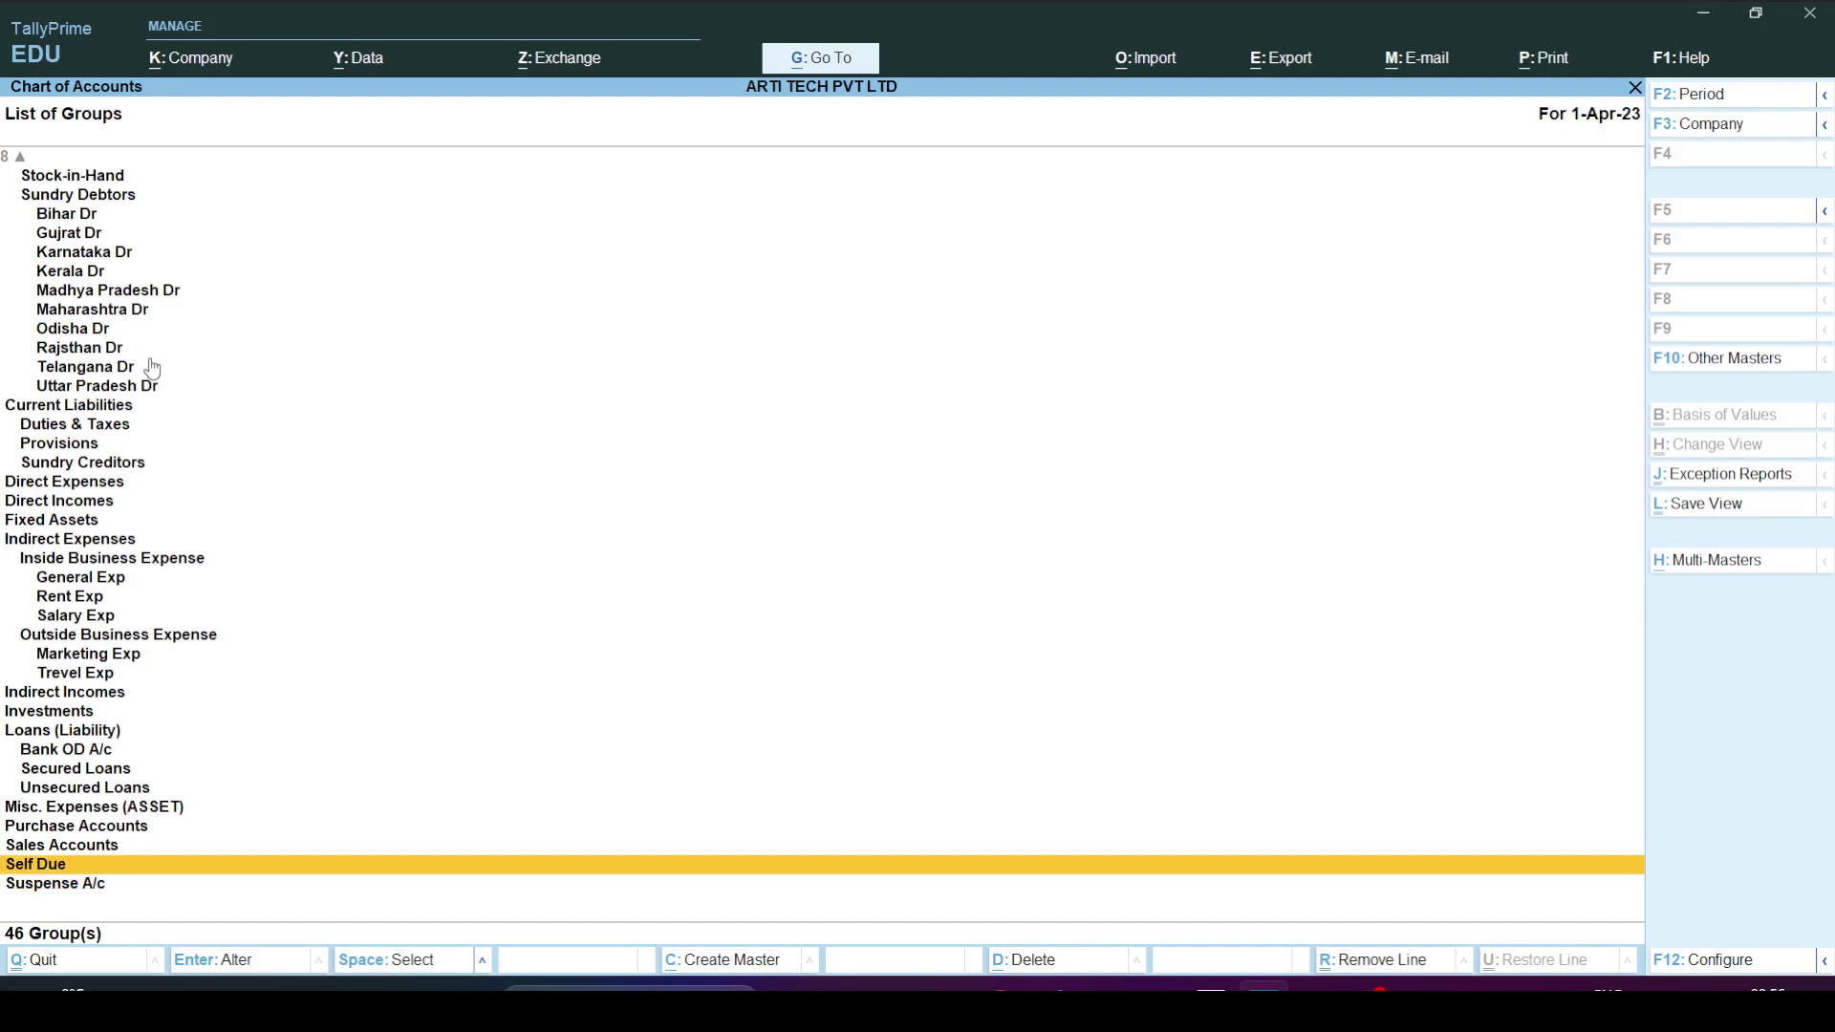
Examine the nested expense groups and the state-wise groups under Sundry Debtors, and close the list of groups.
key(Up)
key(Up)
key(Up)
key(Up)
key(Up)
key(Up)
key(Up)
key(Up)
key(Up)
key(Up)
key(Up)
key(Up)
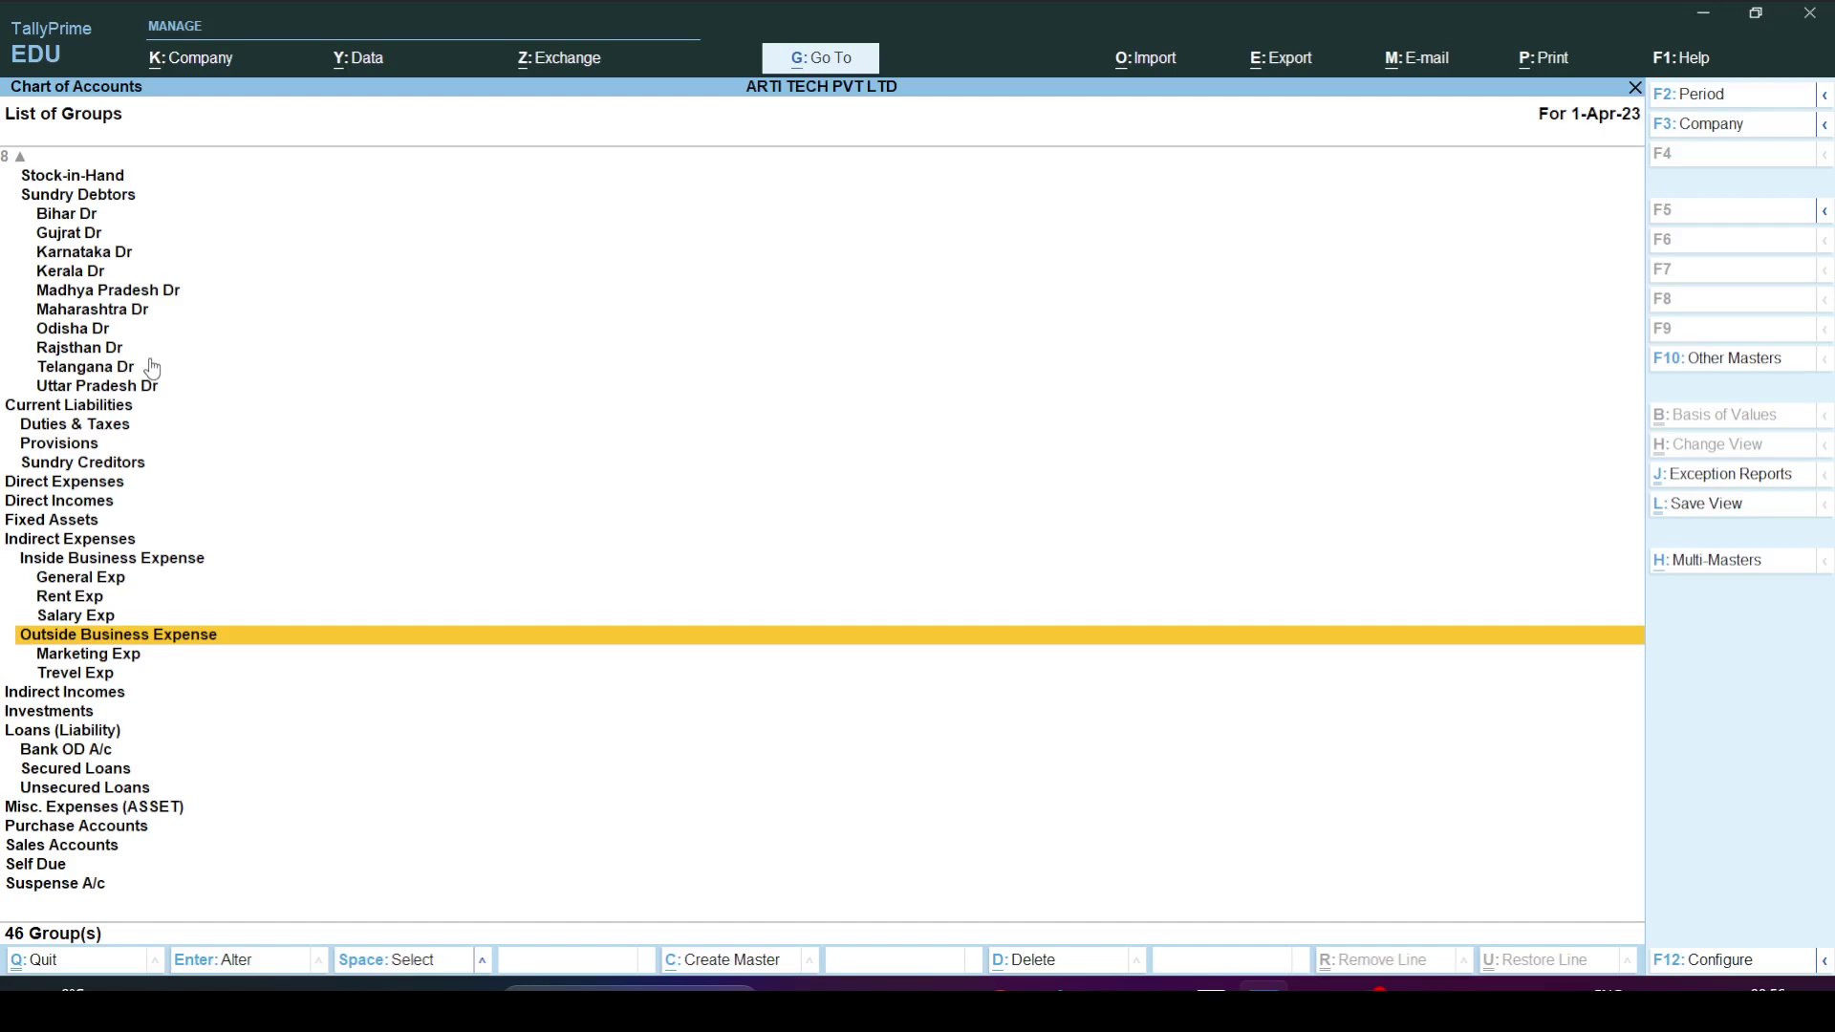
key(Up)
key(Up)
key(Up)
key(Up)
key(Up)
key(Up)
key(Up)
key(Up)
key(Up)
key(Up)
key(Up)
key(Up)
key(Up)
key(Up)
key(Up)
key(Up)
key(Up)
key(Up)
key(Up)
key(Up)
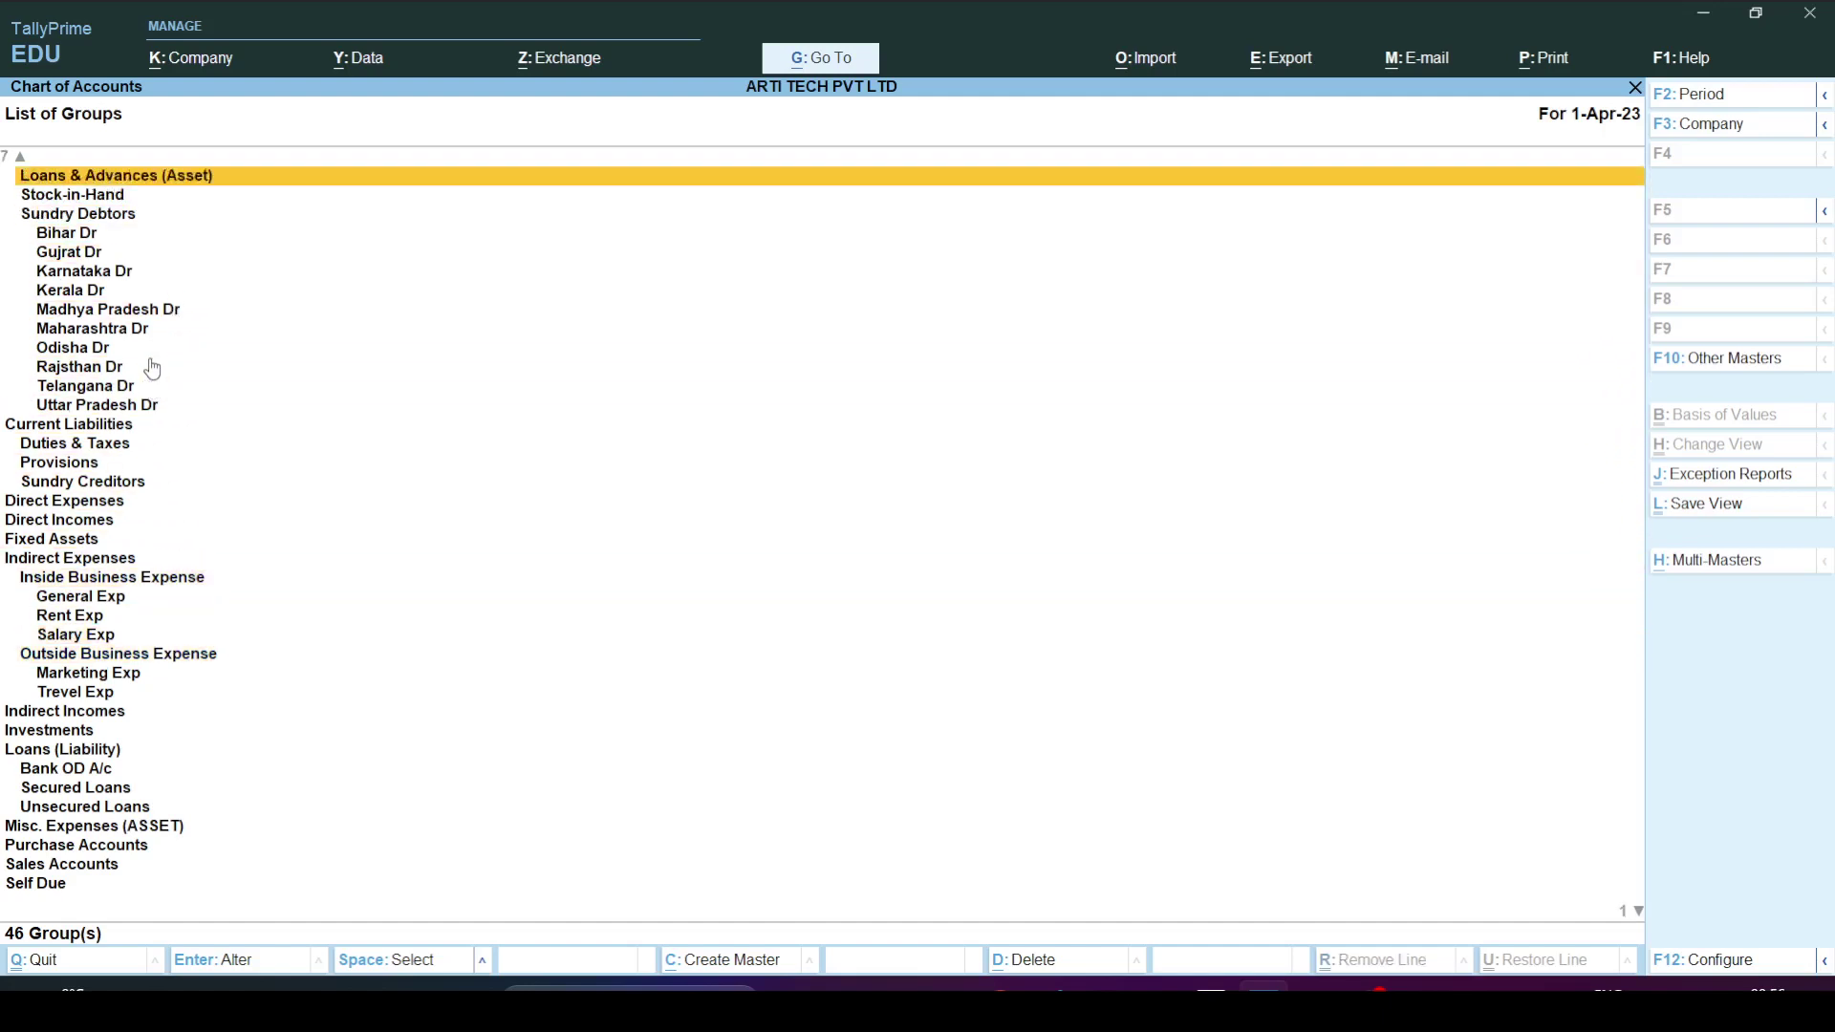
key(Down)
key(Down)
key(Down)
key(Down)
key(Down)
key(Down)
key(Down)
key(Down)
key(Down)
key(Down)
key(Down)
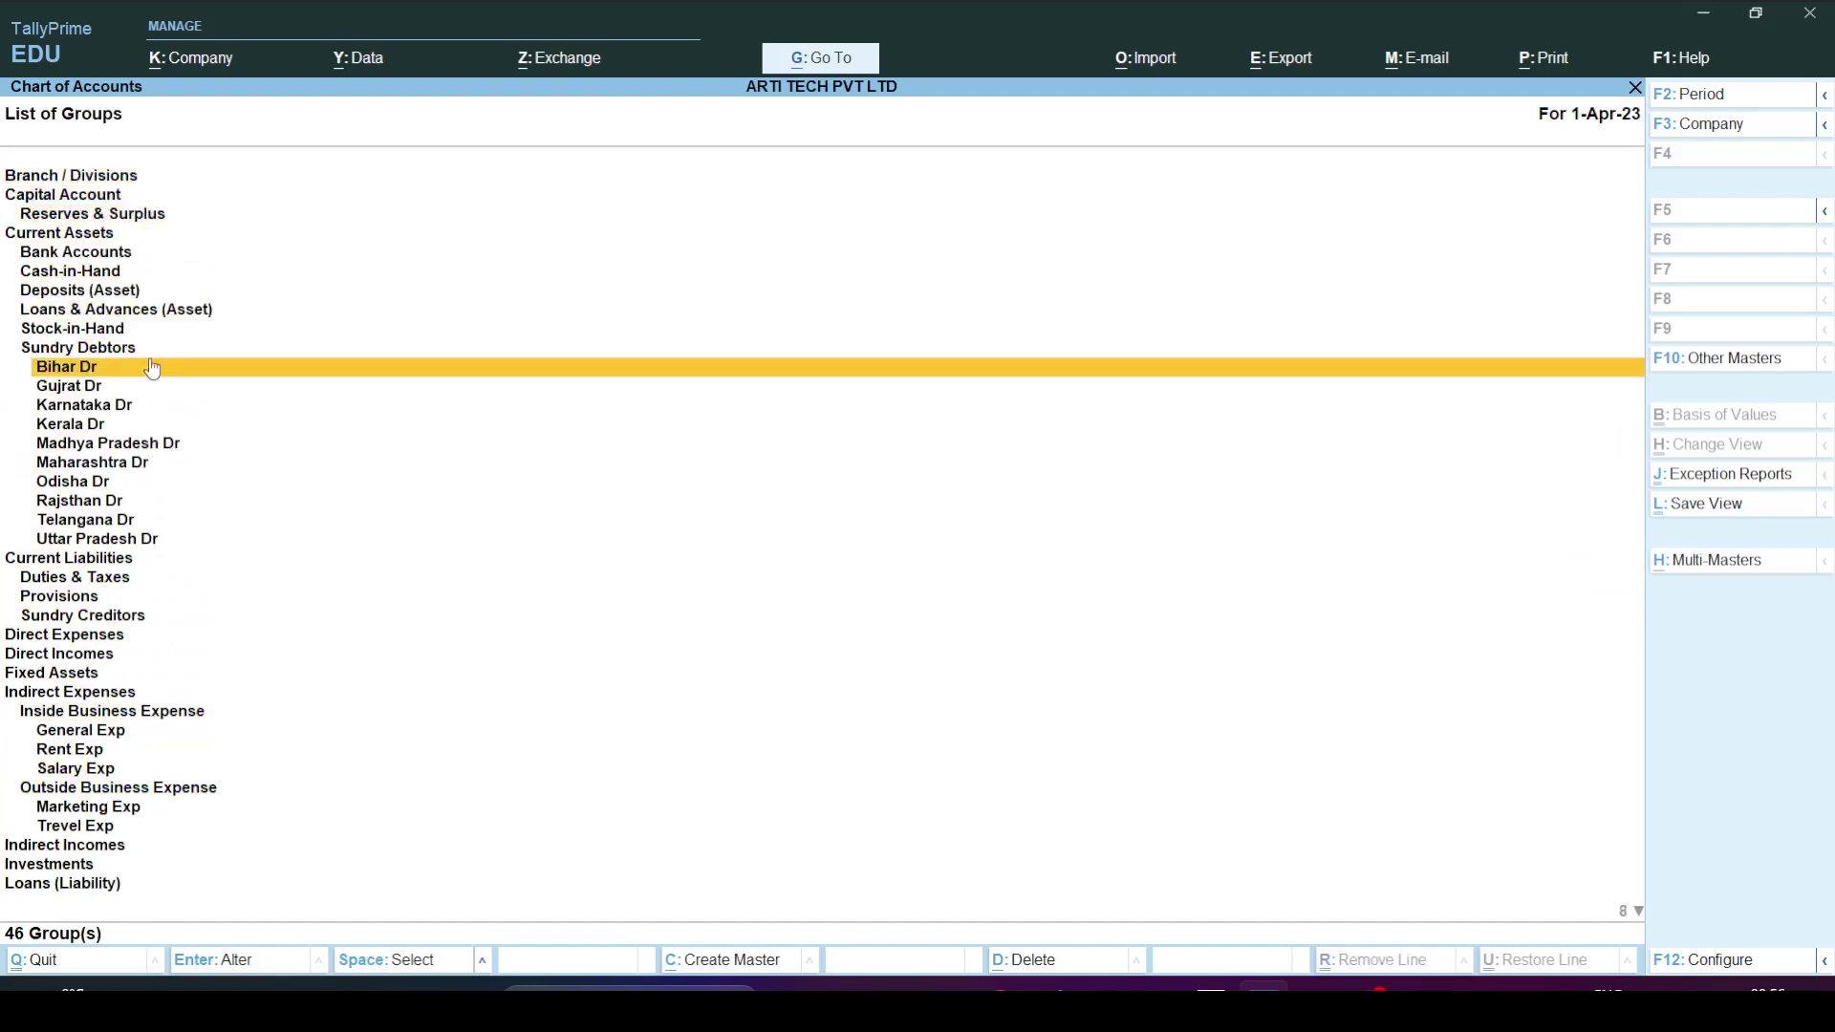
key(Down)
key(Down)
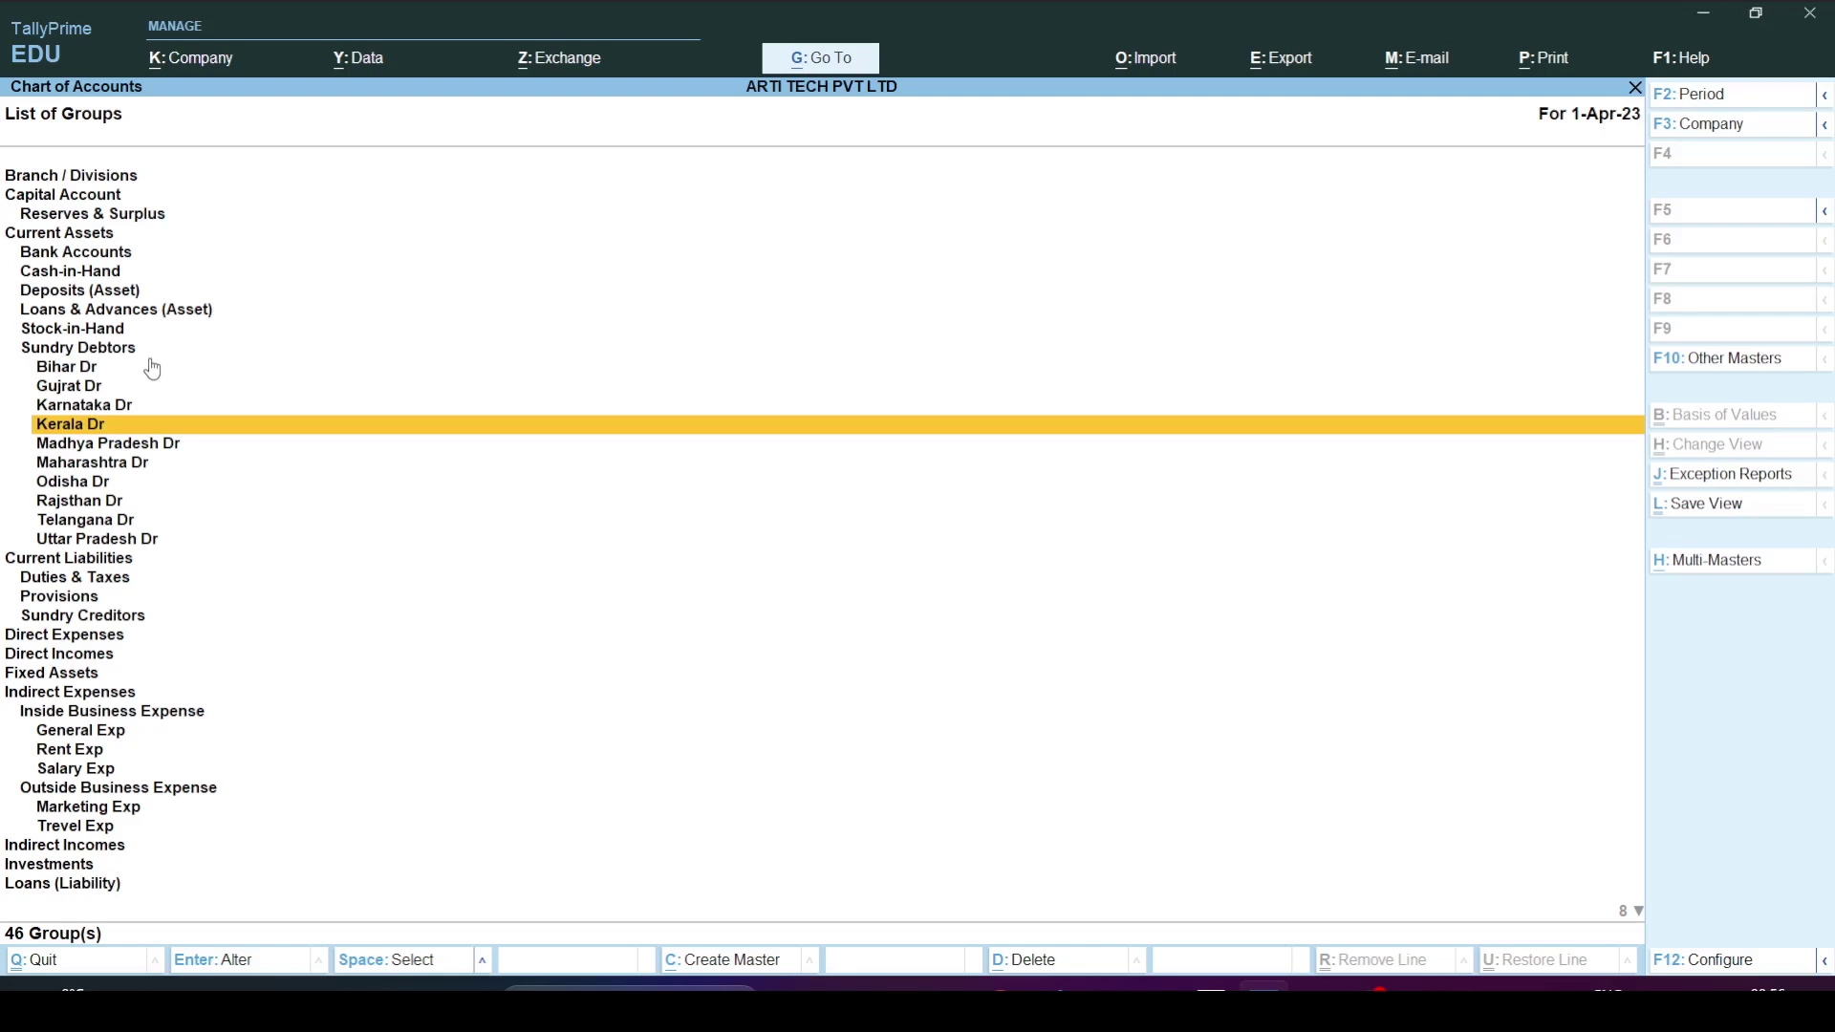
key(Escape)
key(Escape)
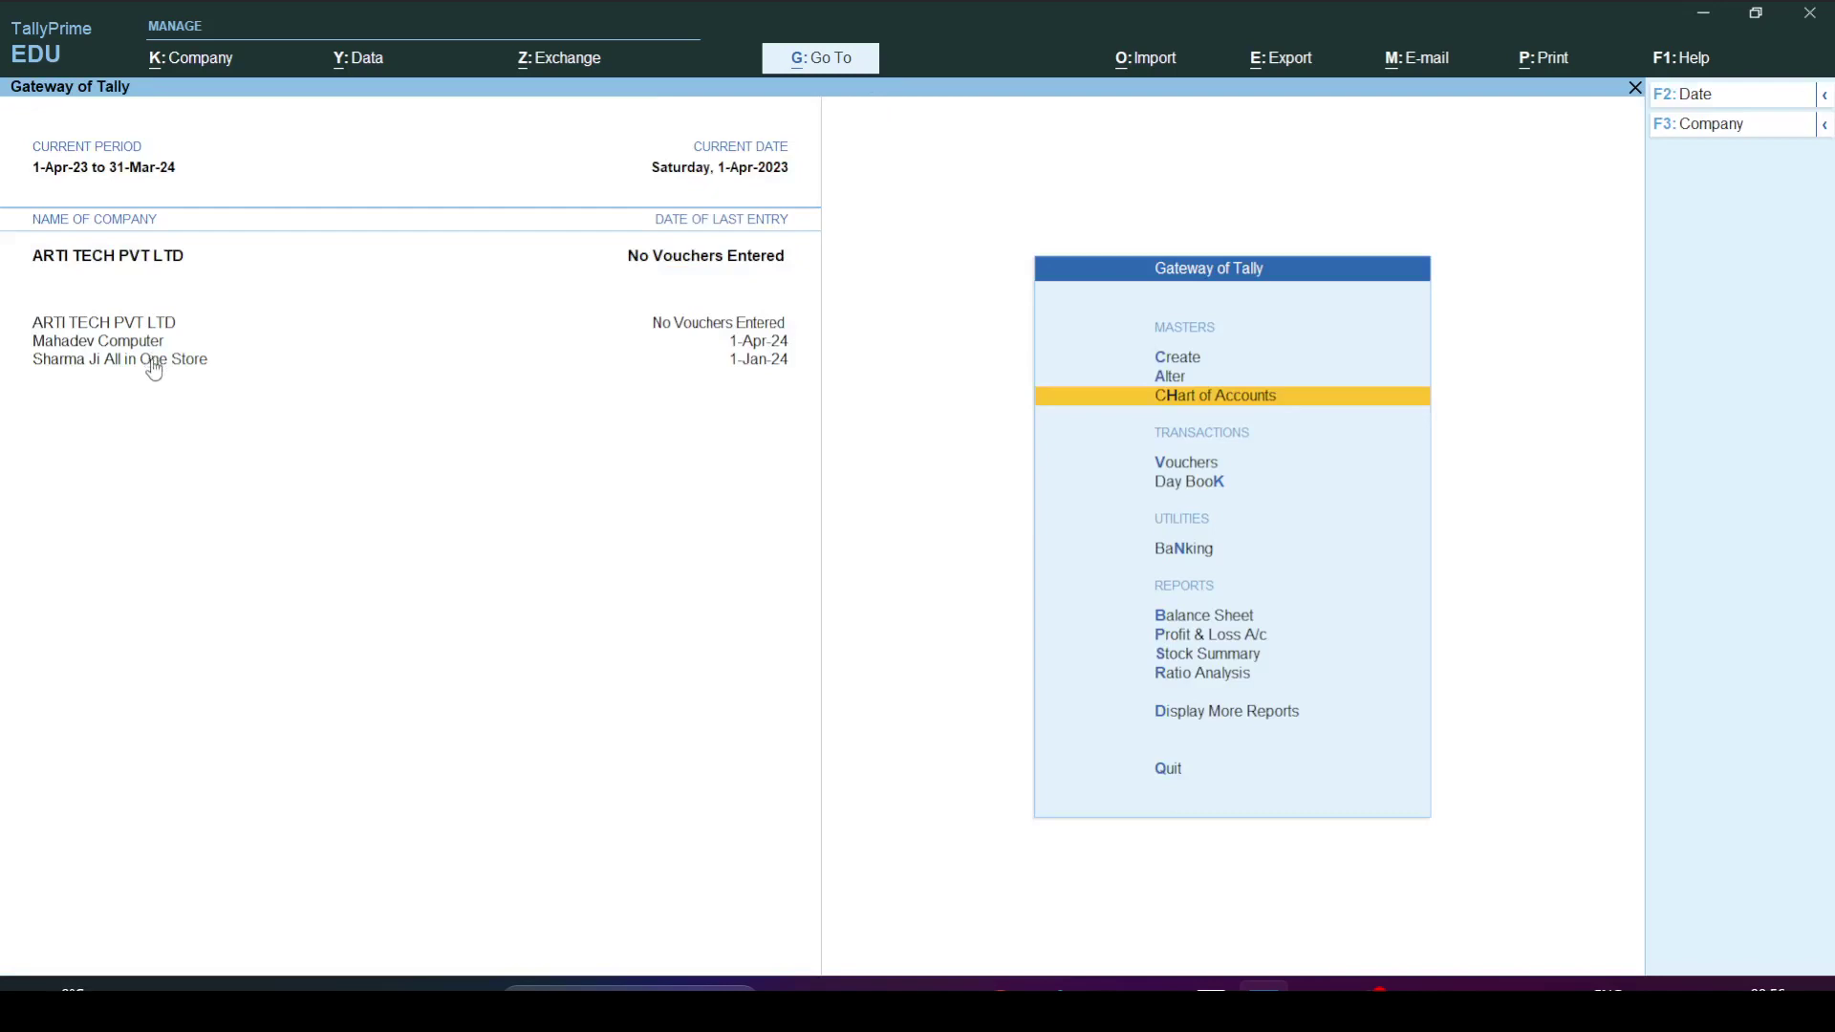
Switch to the company Sharma Ji All in One Store and check Sundry Debtors in its list of groups.
click(153, 363)
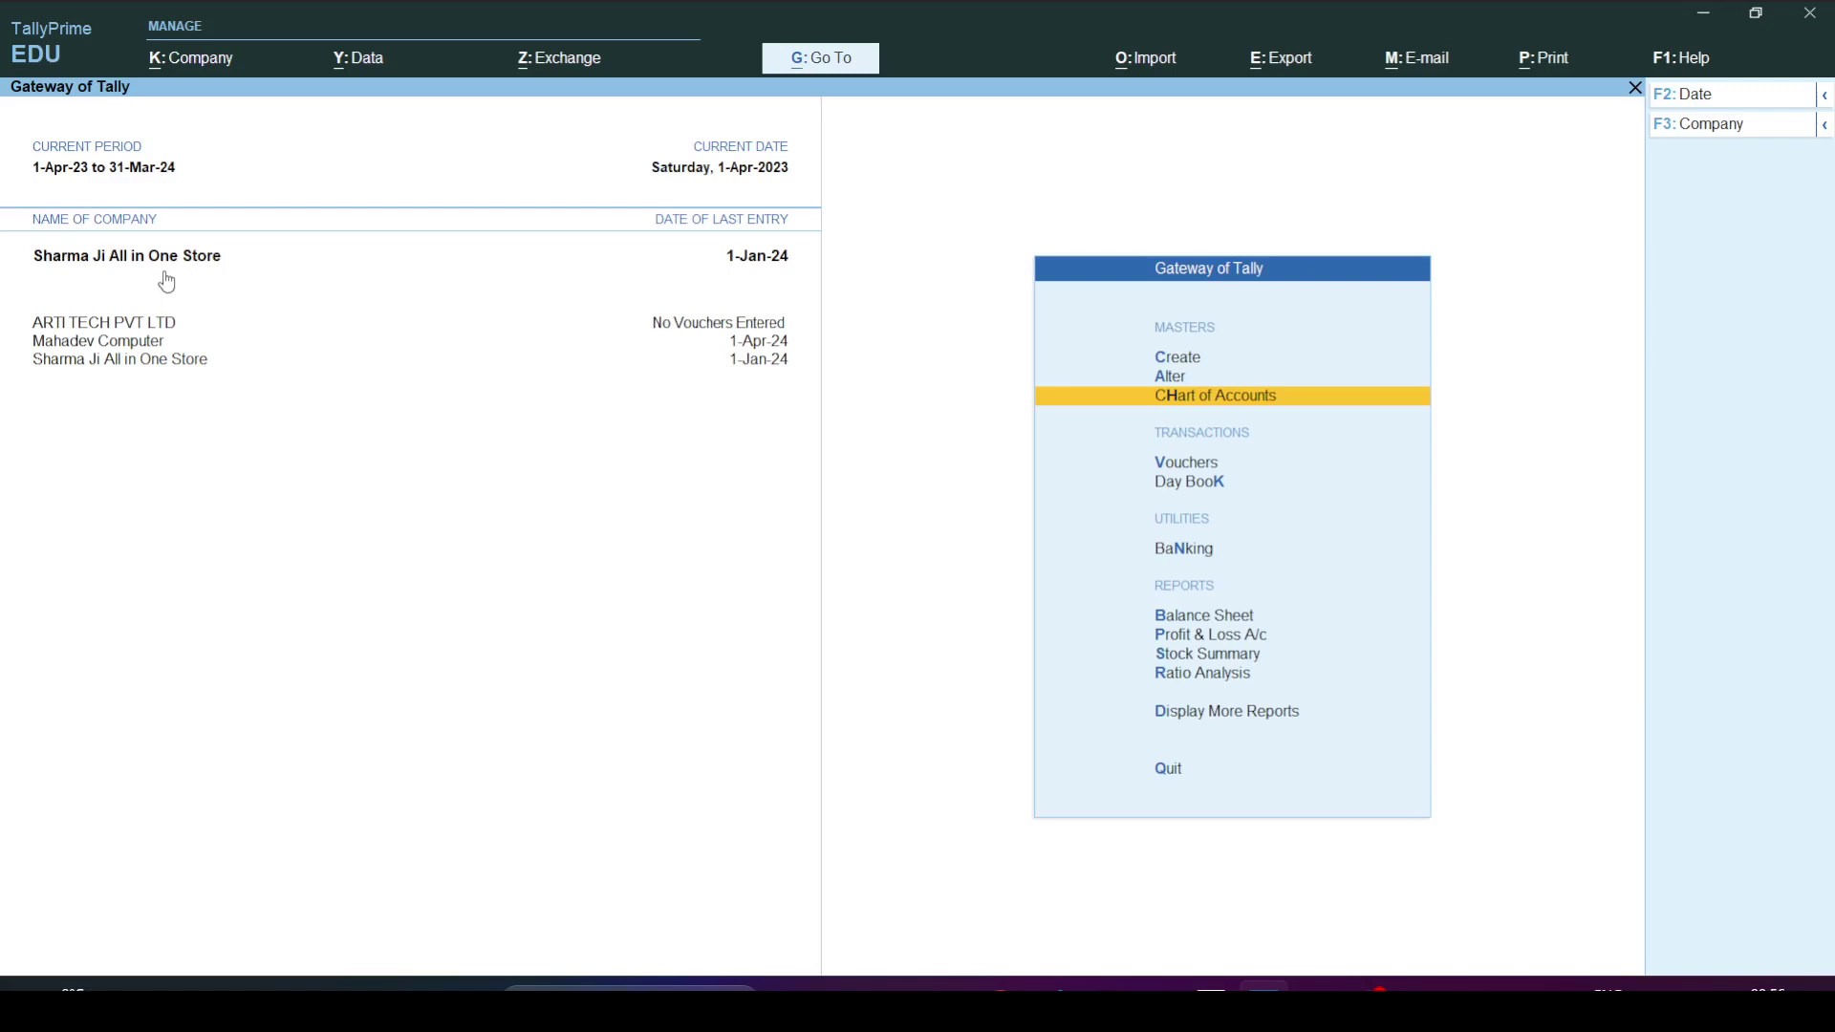
key(Return)
key(Up)
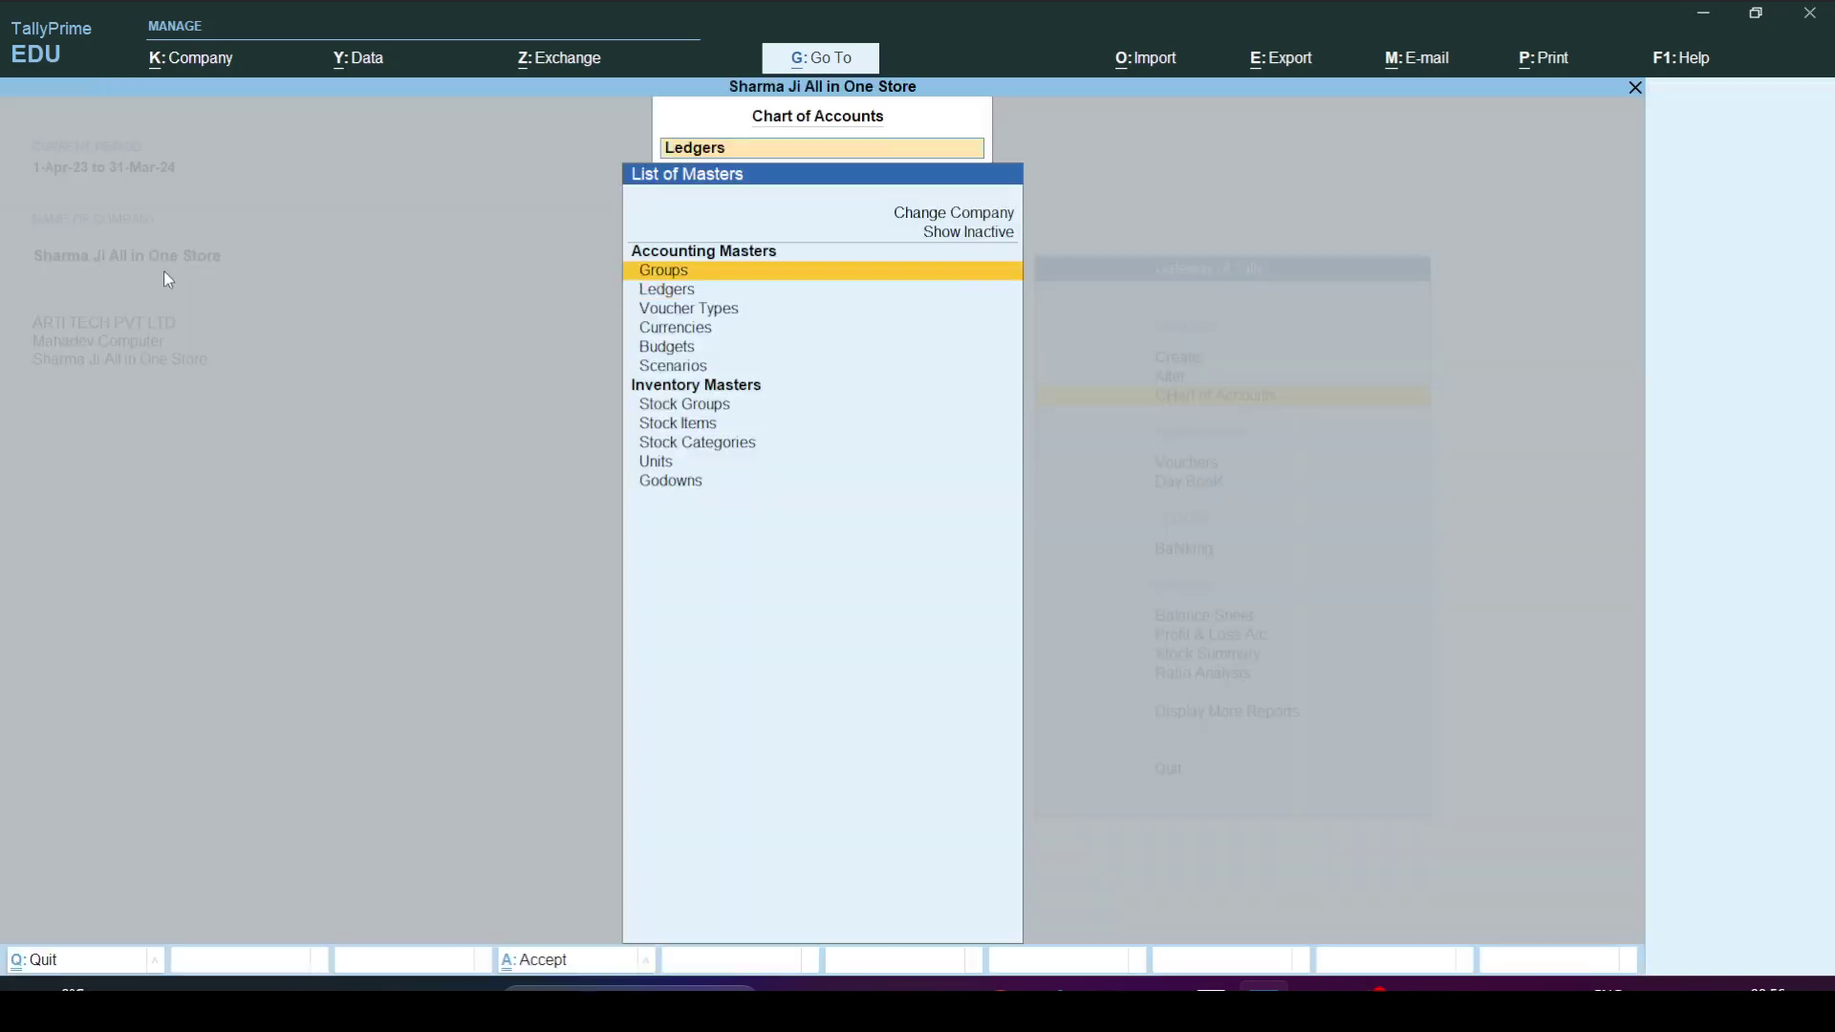
key(Return)
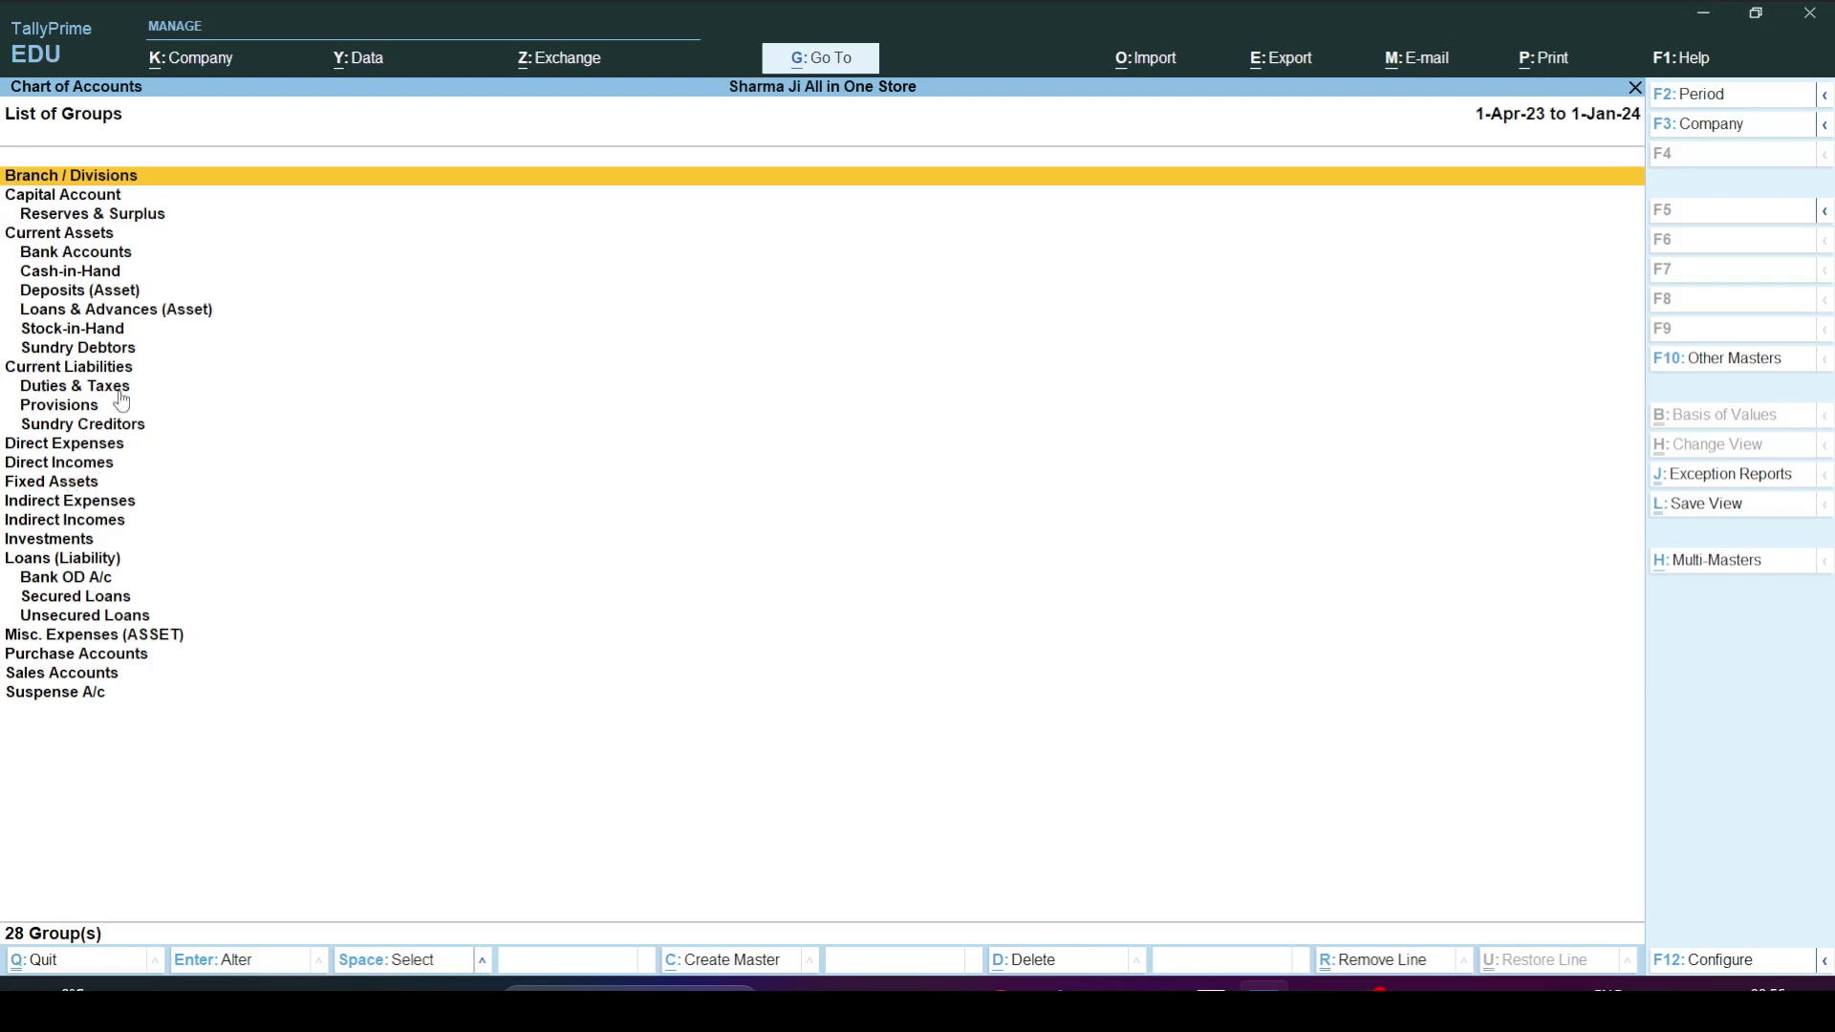
click(96, 352)
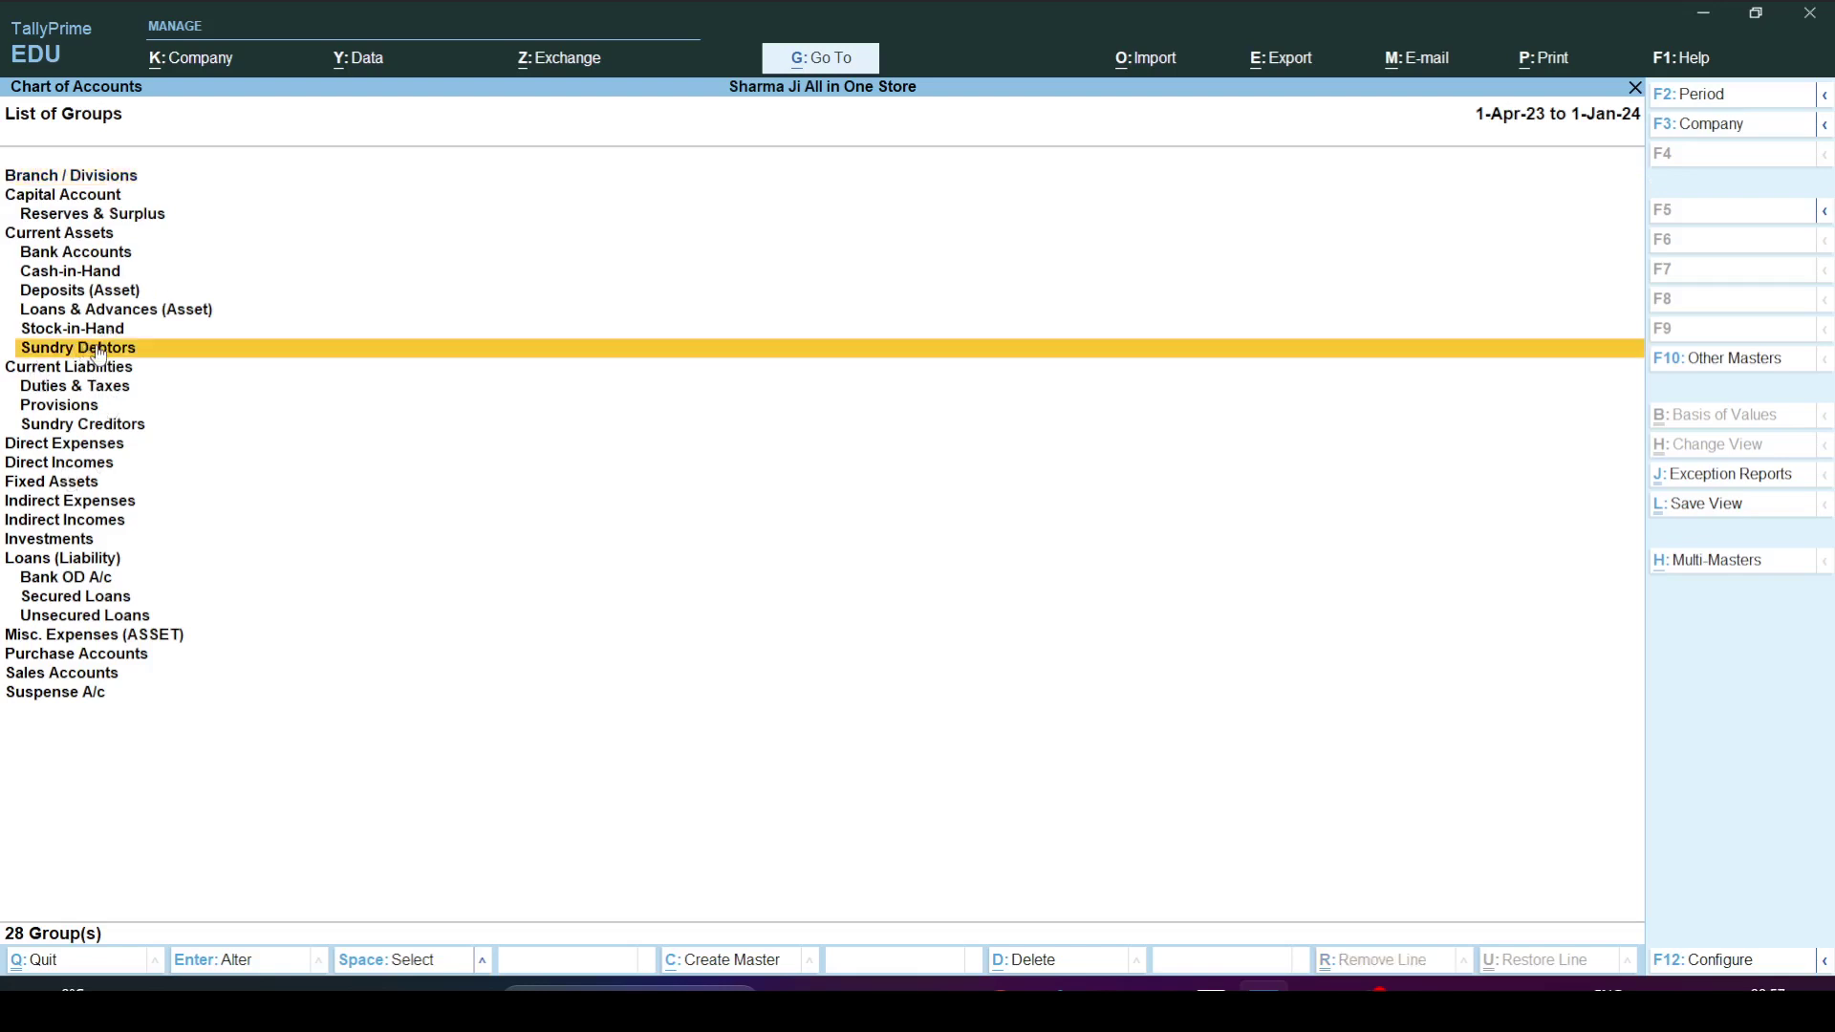
click(99, 355)
key(BackSpace)
key(Escape)
key(Escape)
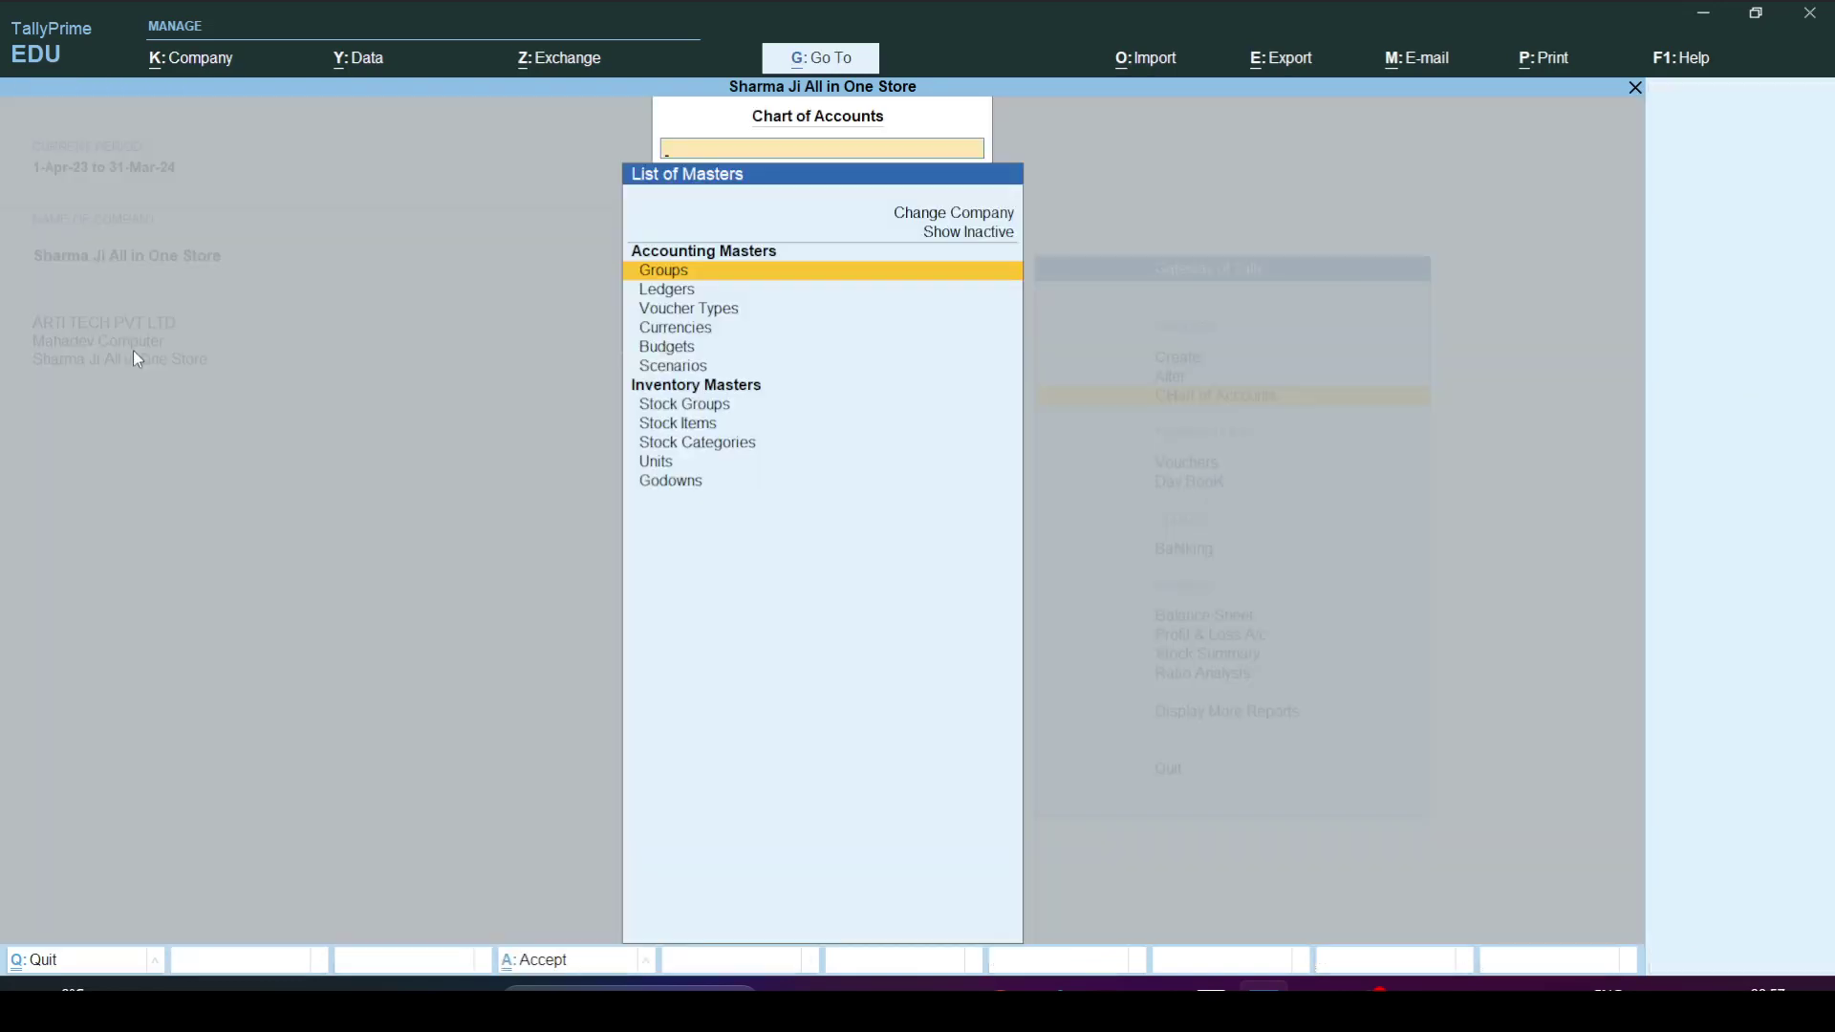
key(Escape)
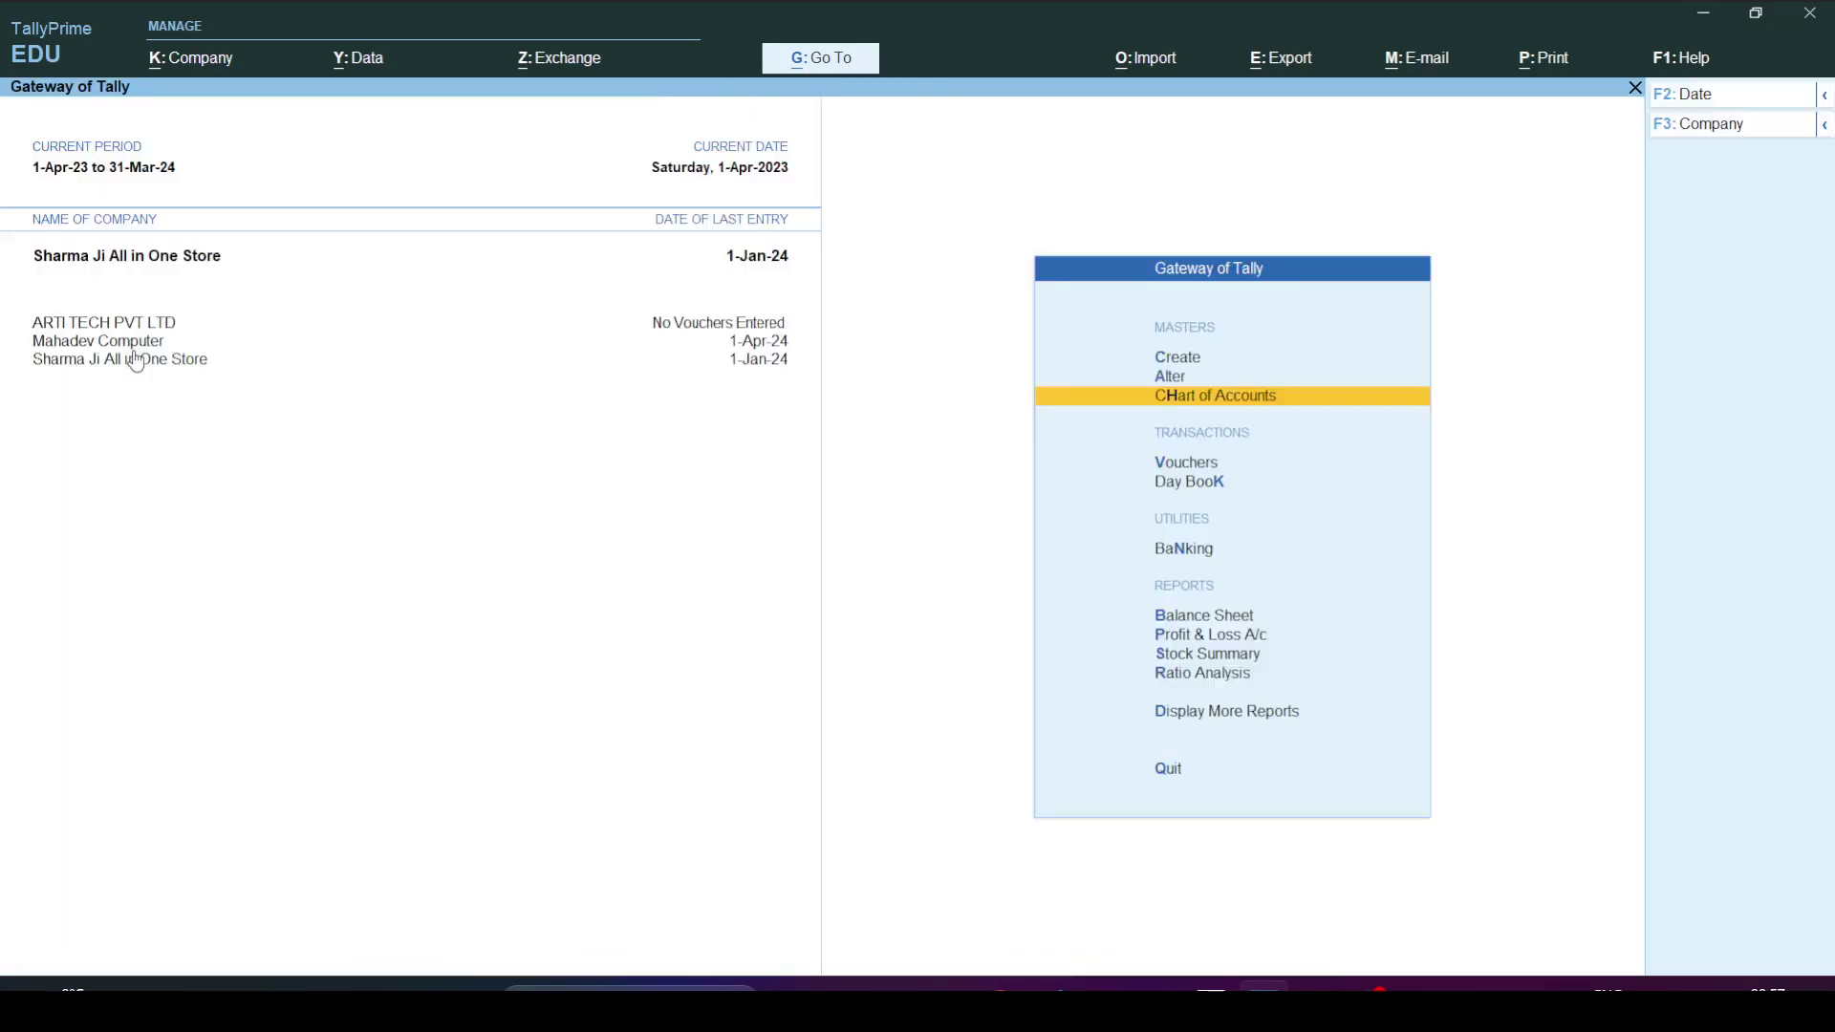
Open the list of ledgers in the Chart of Accounts and examine the ledgers under Sundry Debtors.
key(Return)
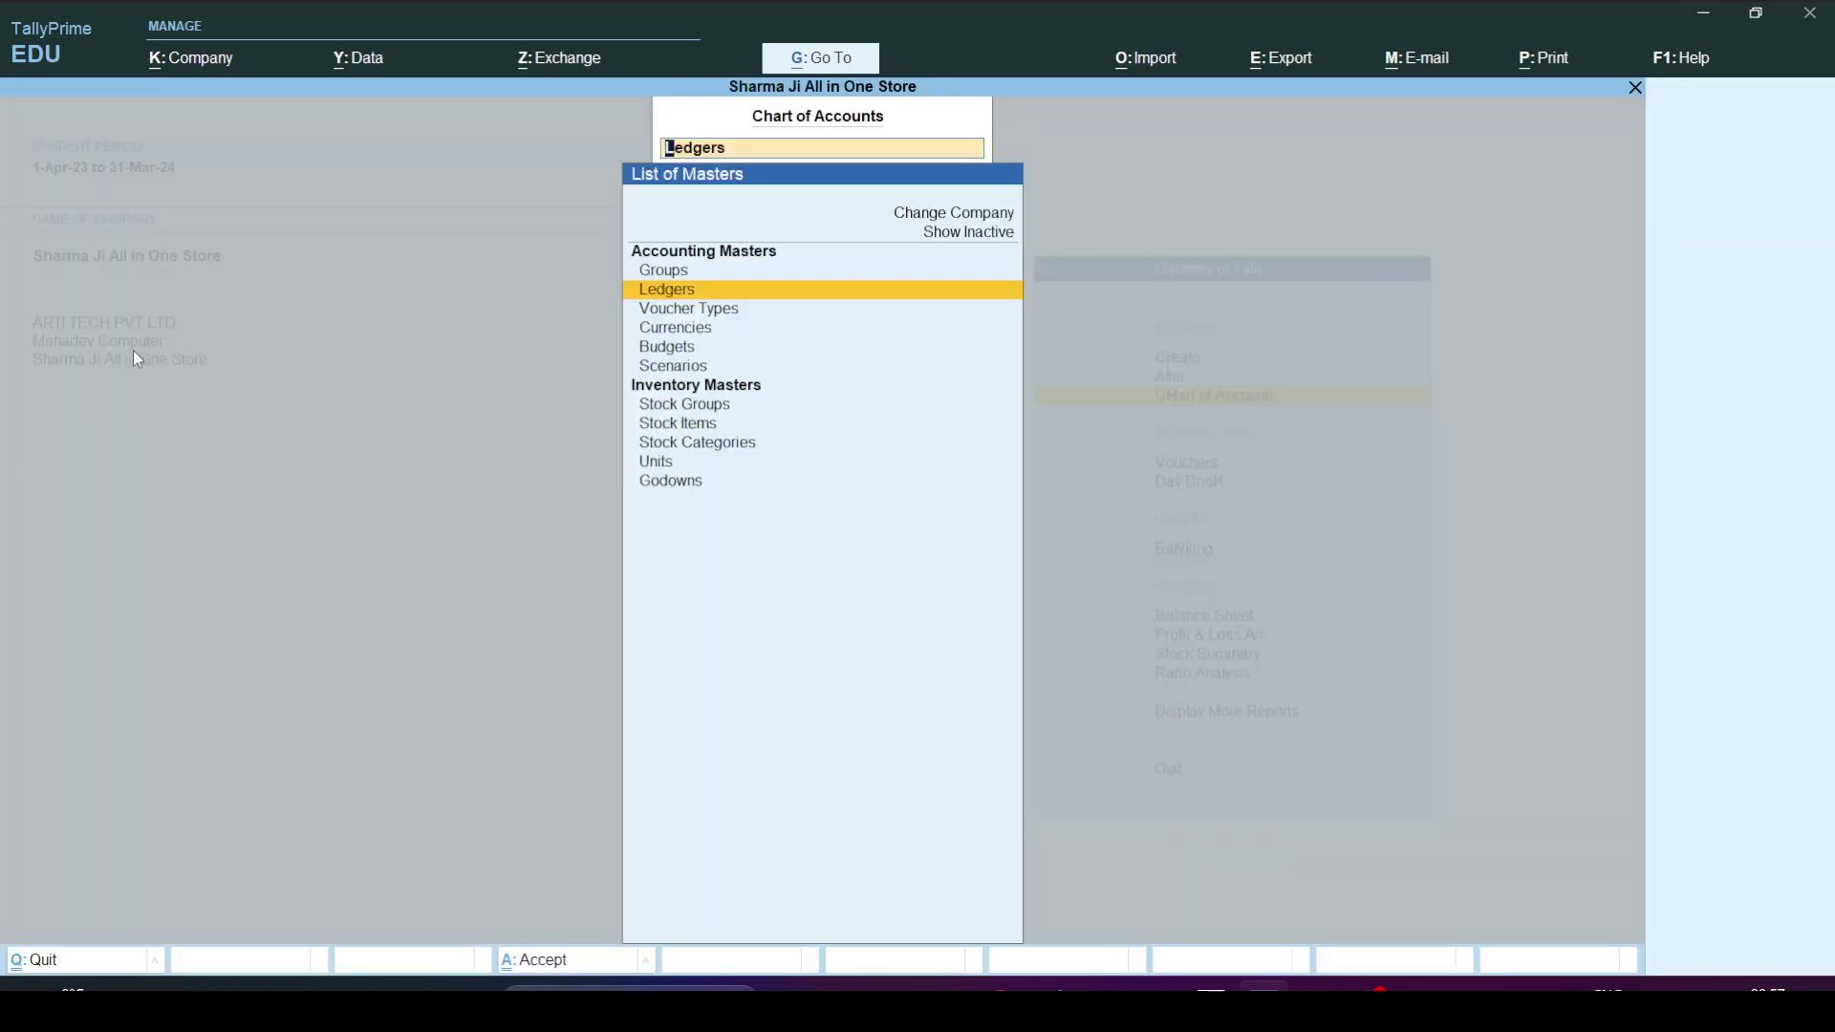
key(Return)
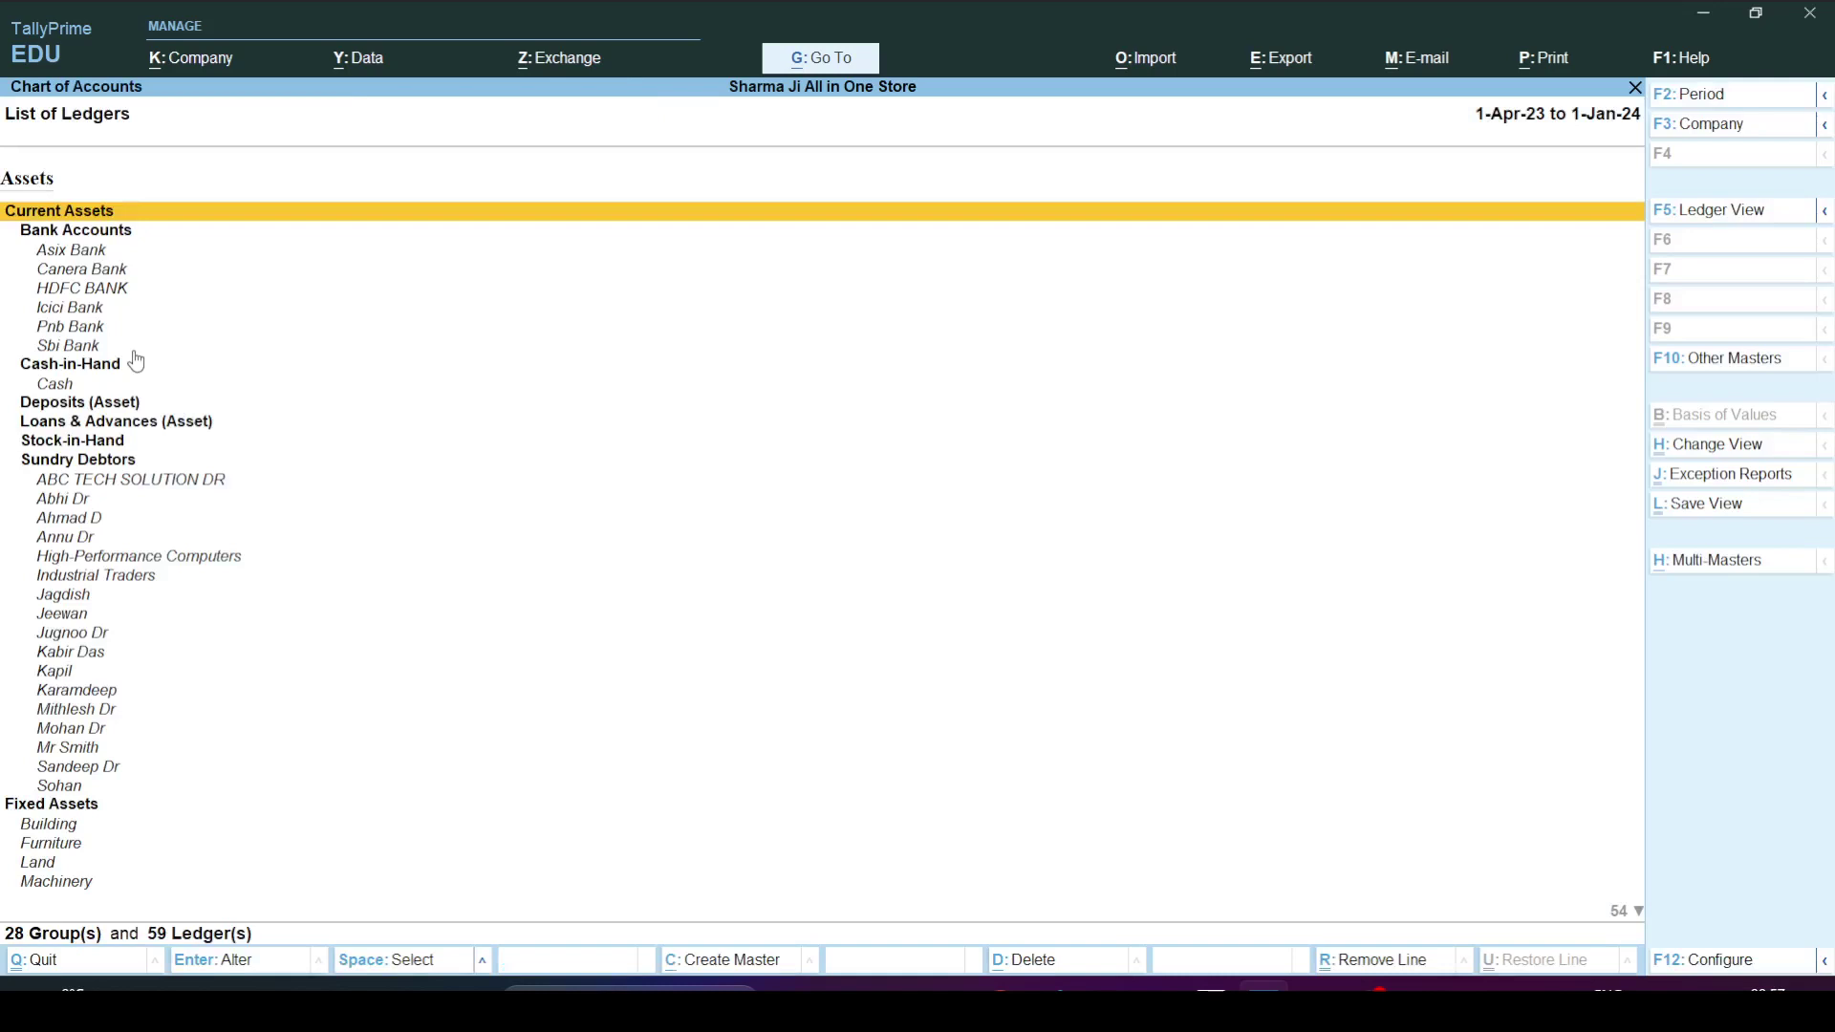
key(Down)
key(Down)
key(Down)
key(Down)
key(Down)
key(Down)
key(Down)
key(Down)
key(Down)
key(Down)
key(Down)
key(Down)
key(Down)
key(Down)
key(Down)
key(Down)
key(Down)
key(Down)
key(Down)
key(Down)
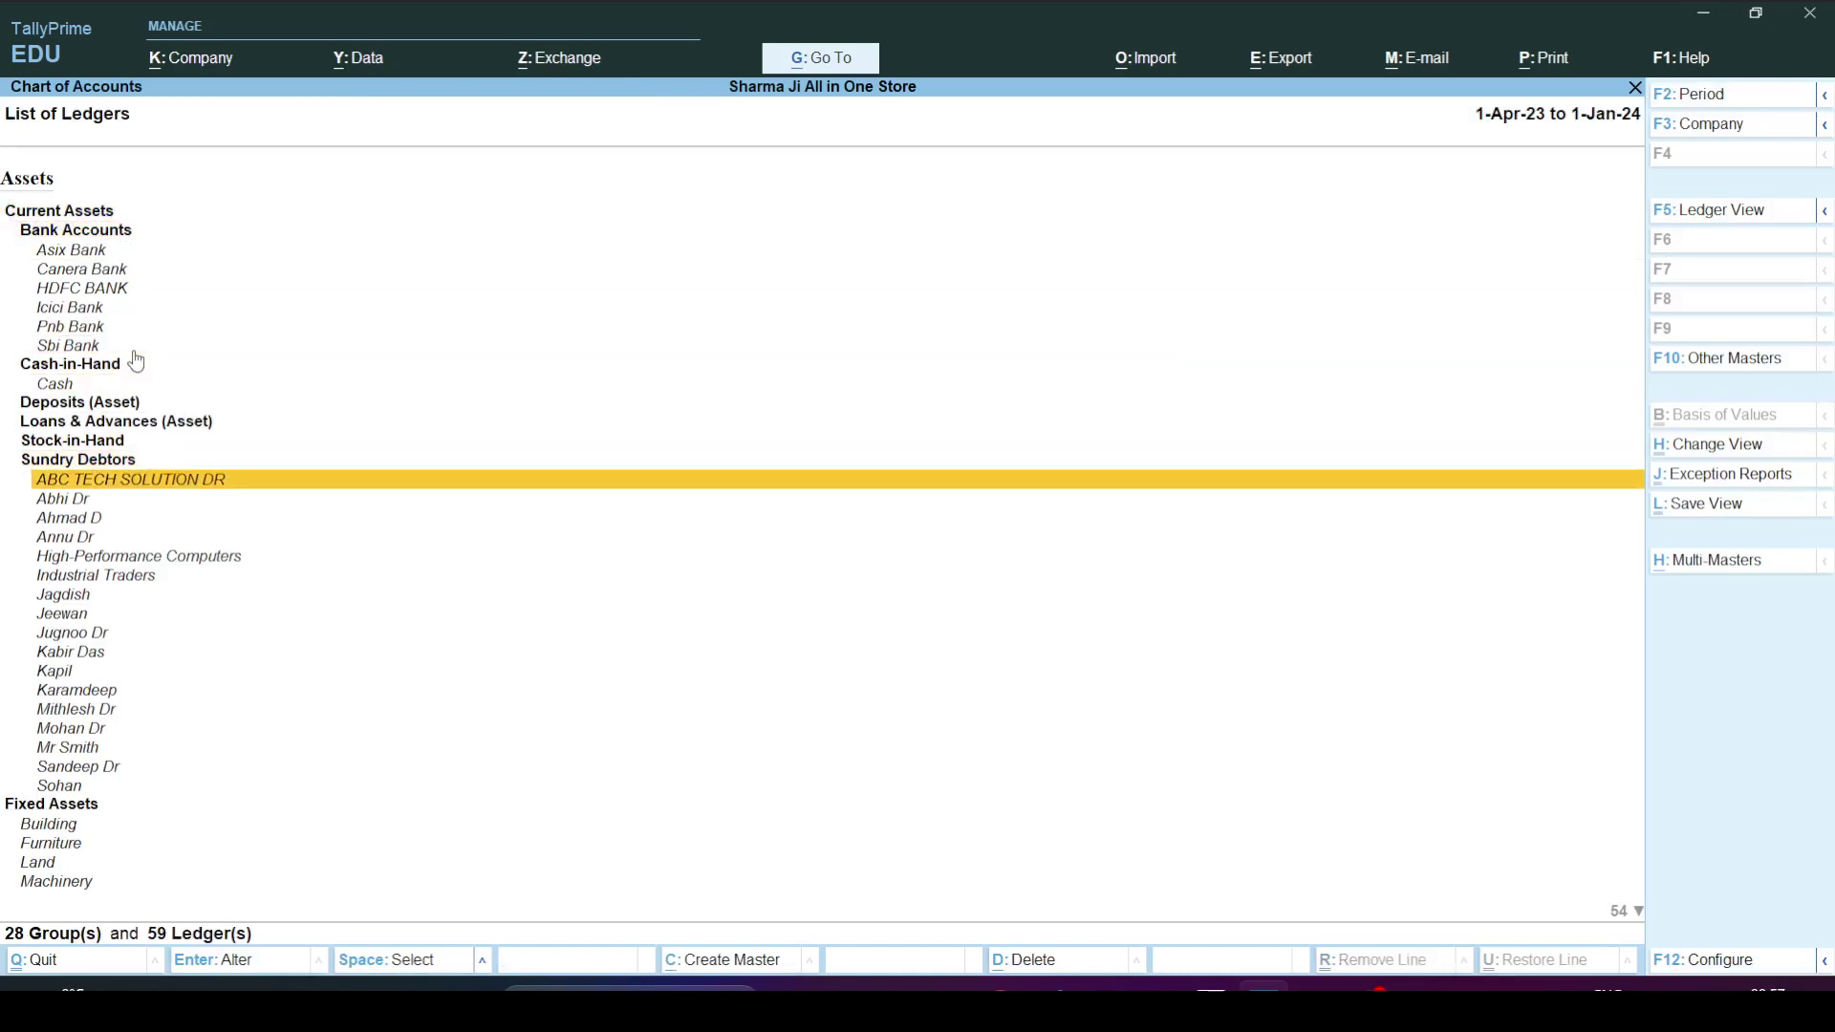
key(Down)
key(Up)
key(Up)
key(Up)
key(Up)
key(Up)
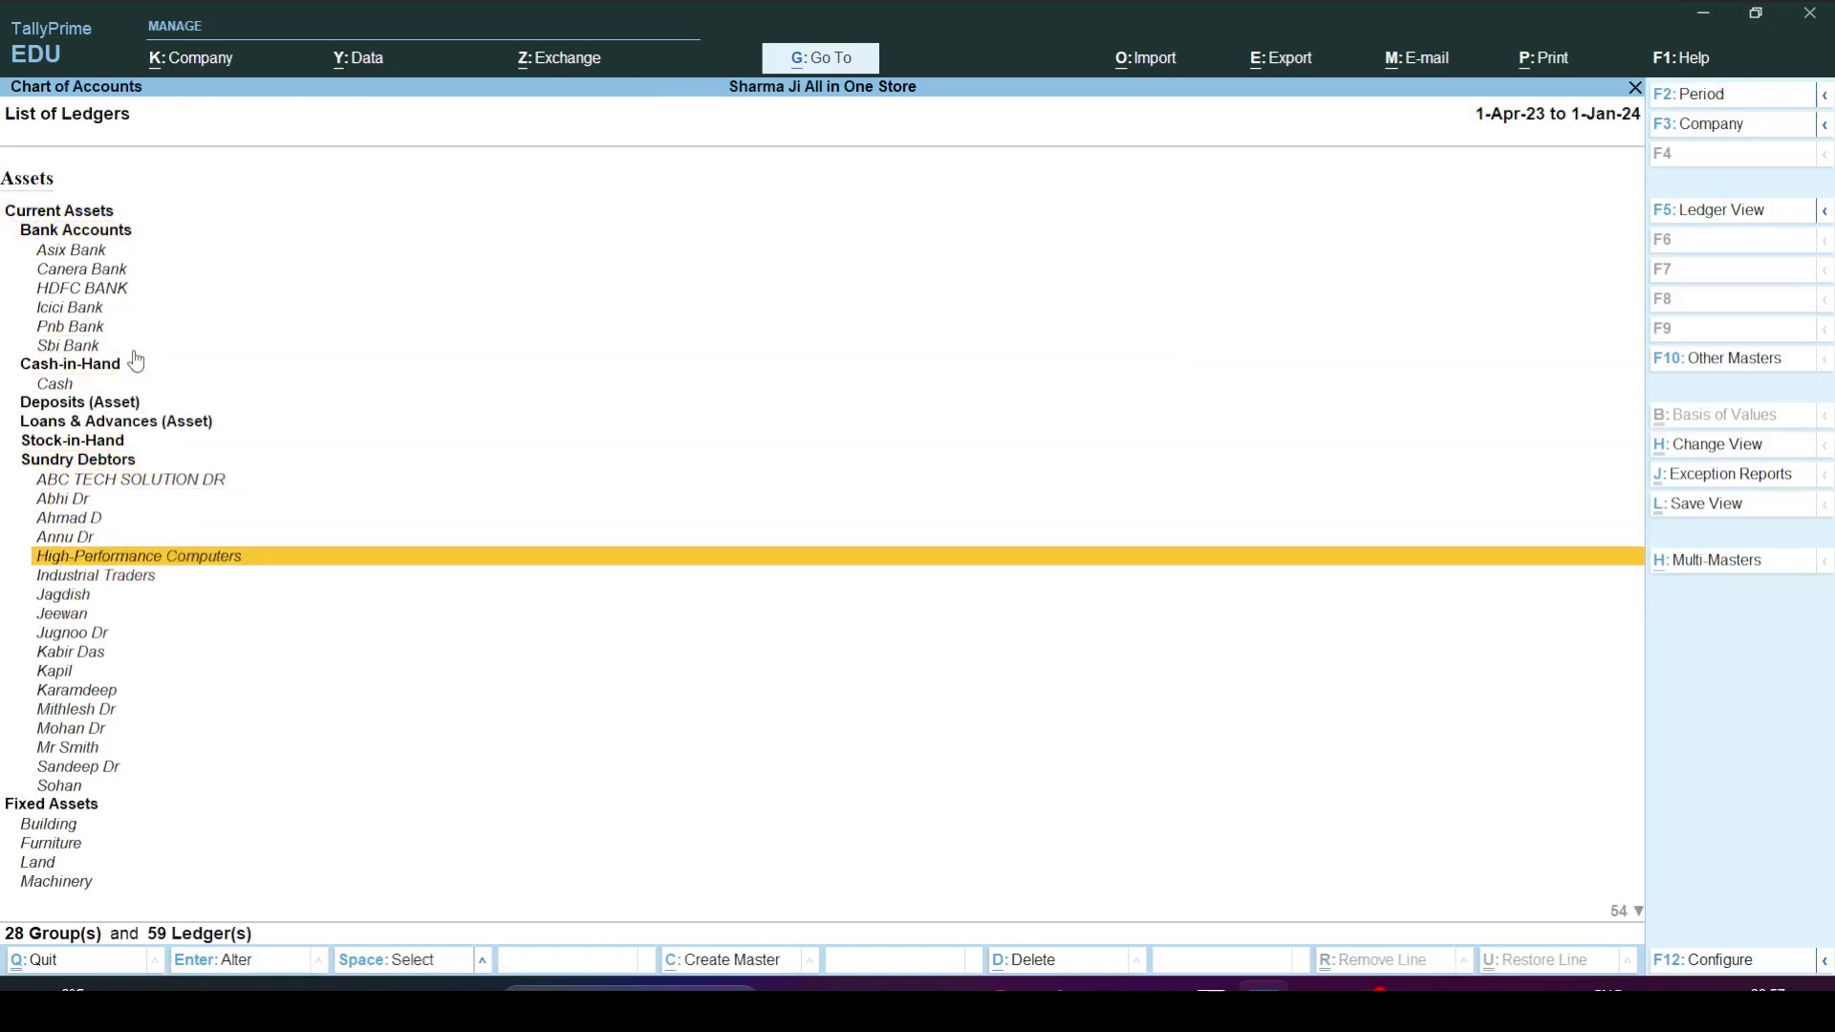
key(Down)
key(Up)
key(Up)
key(Up)
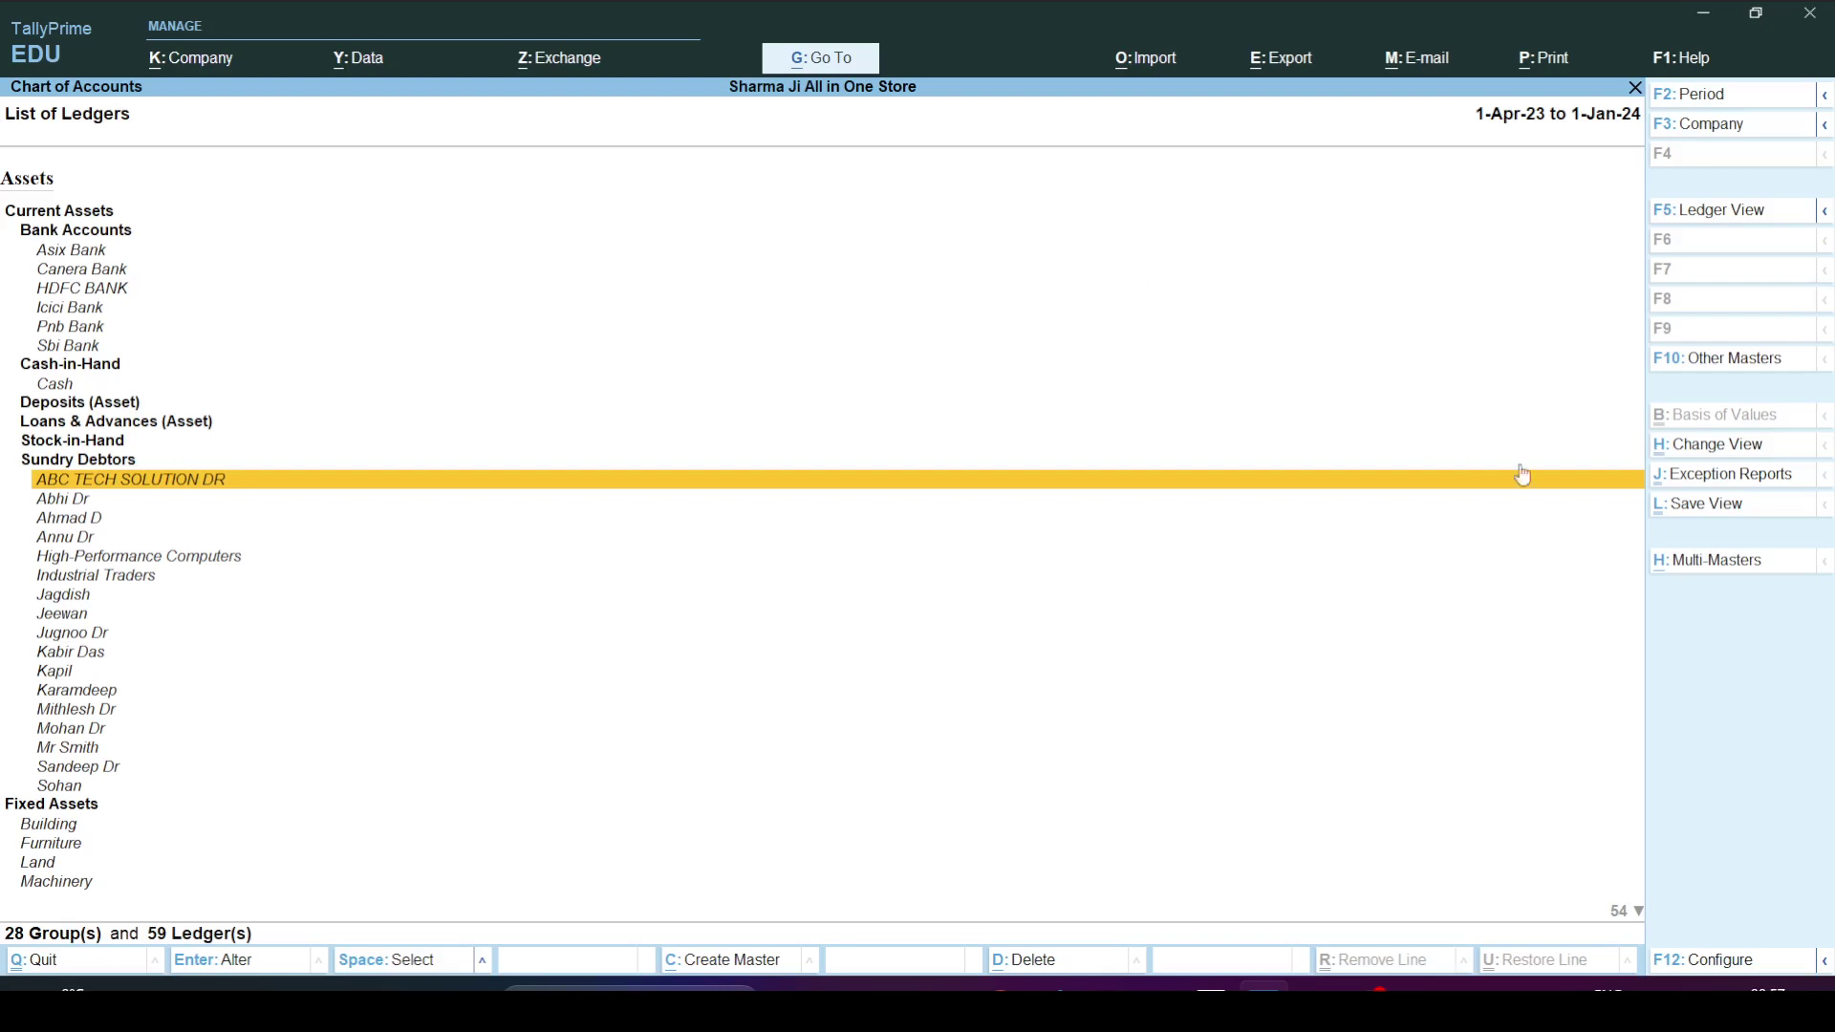
Start creating multiple ledgers from the list of ledgers, with Sundry Debtors as their parent group.
click(1711, 564)
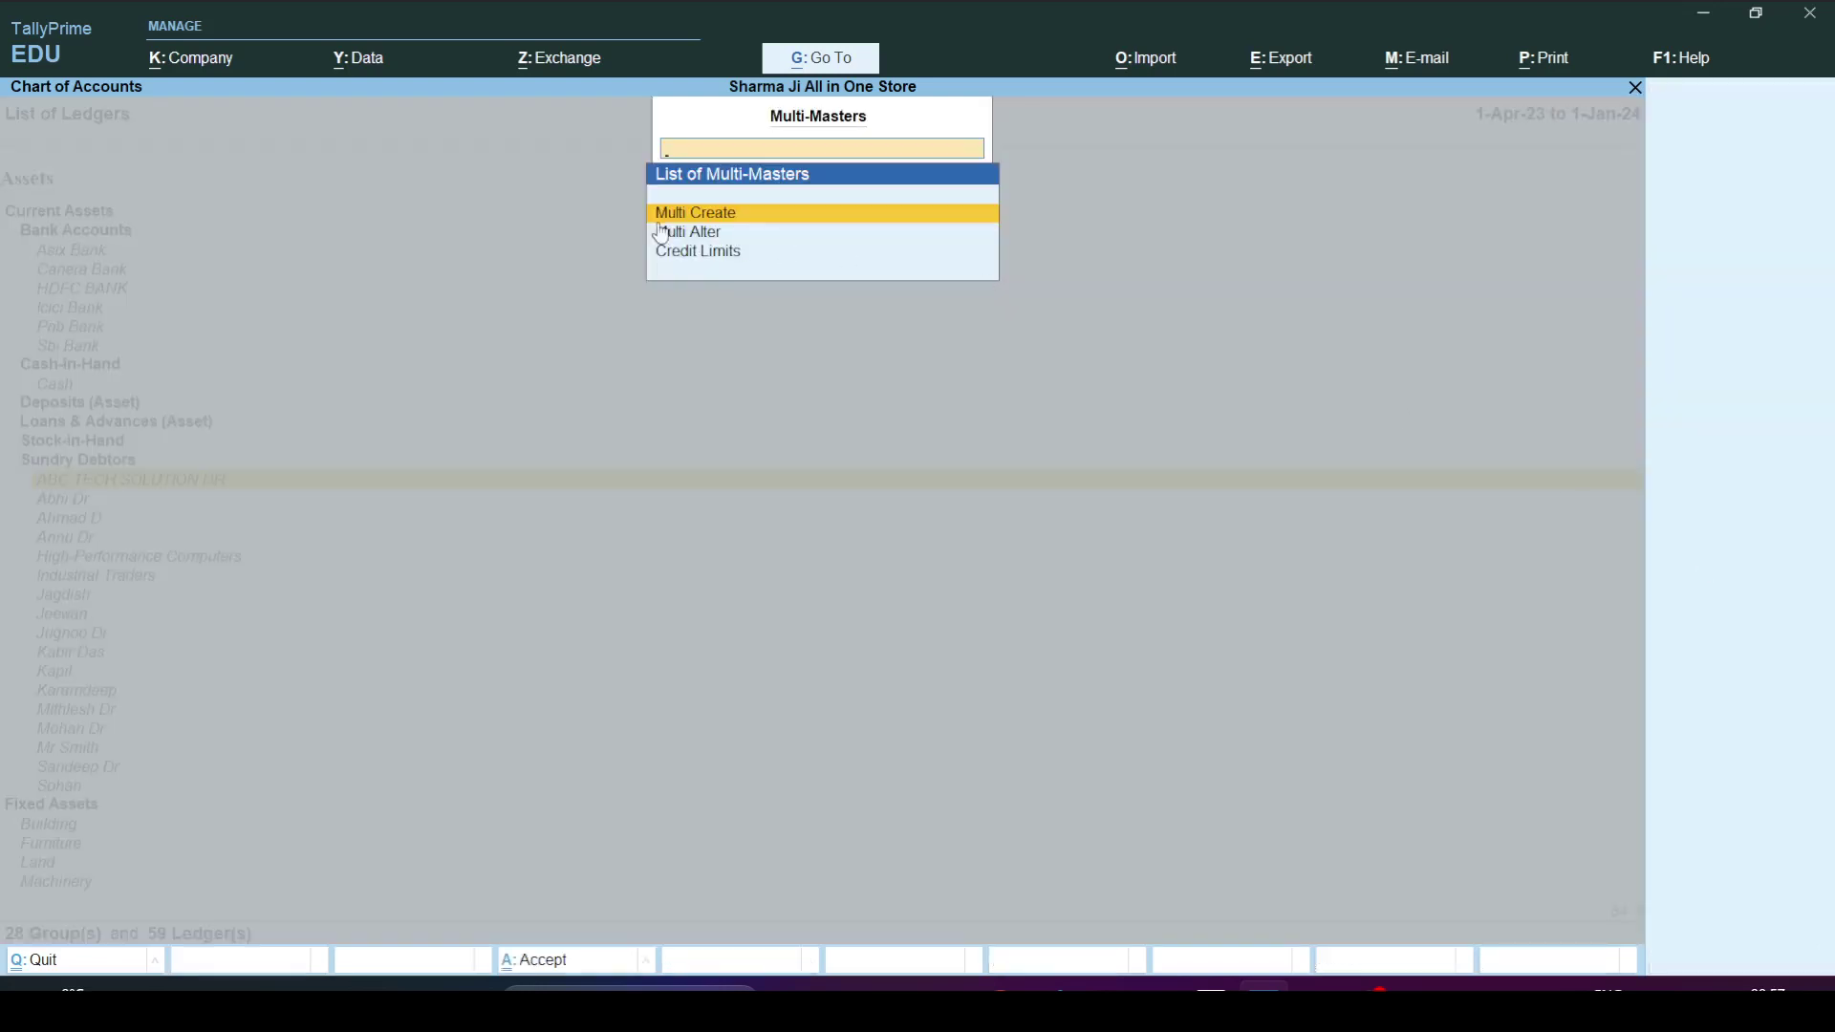
click(711, 222)
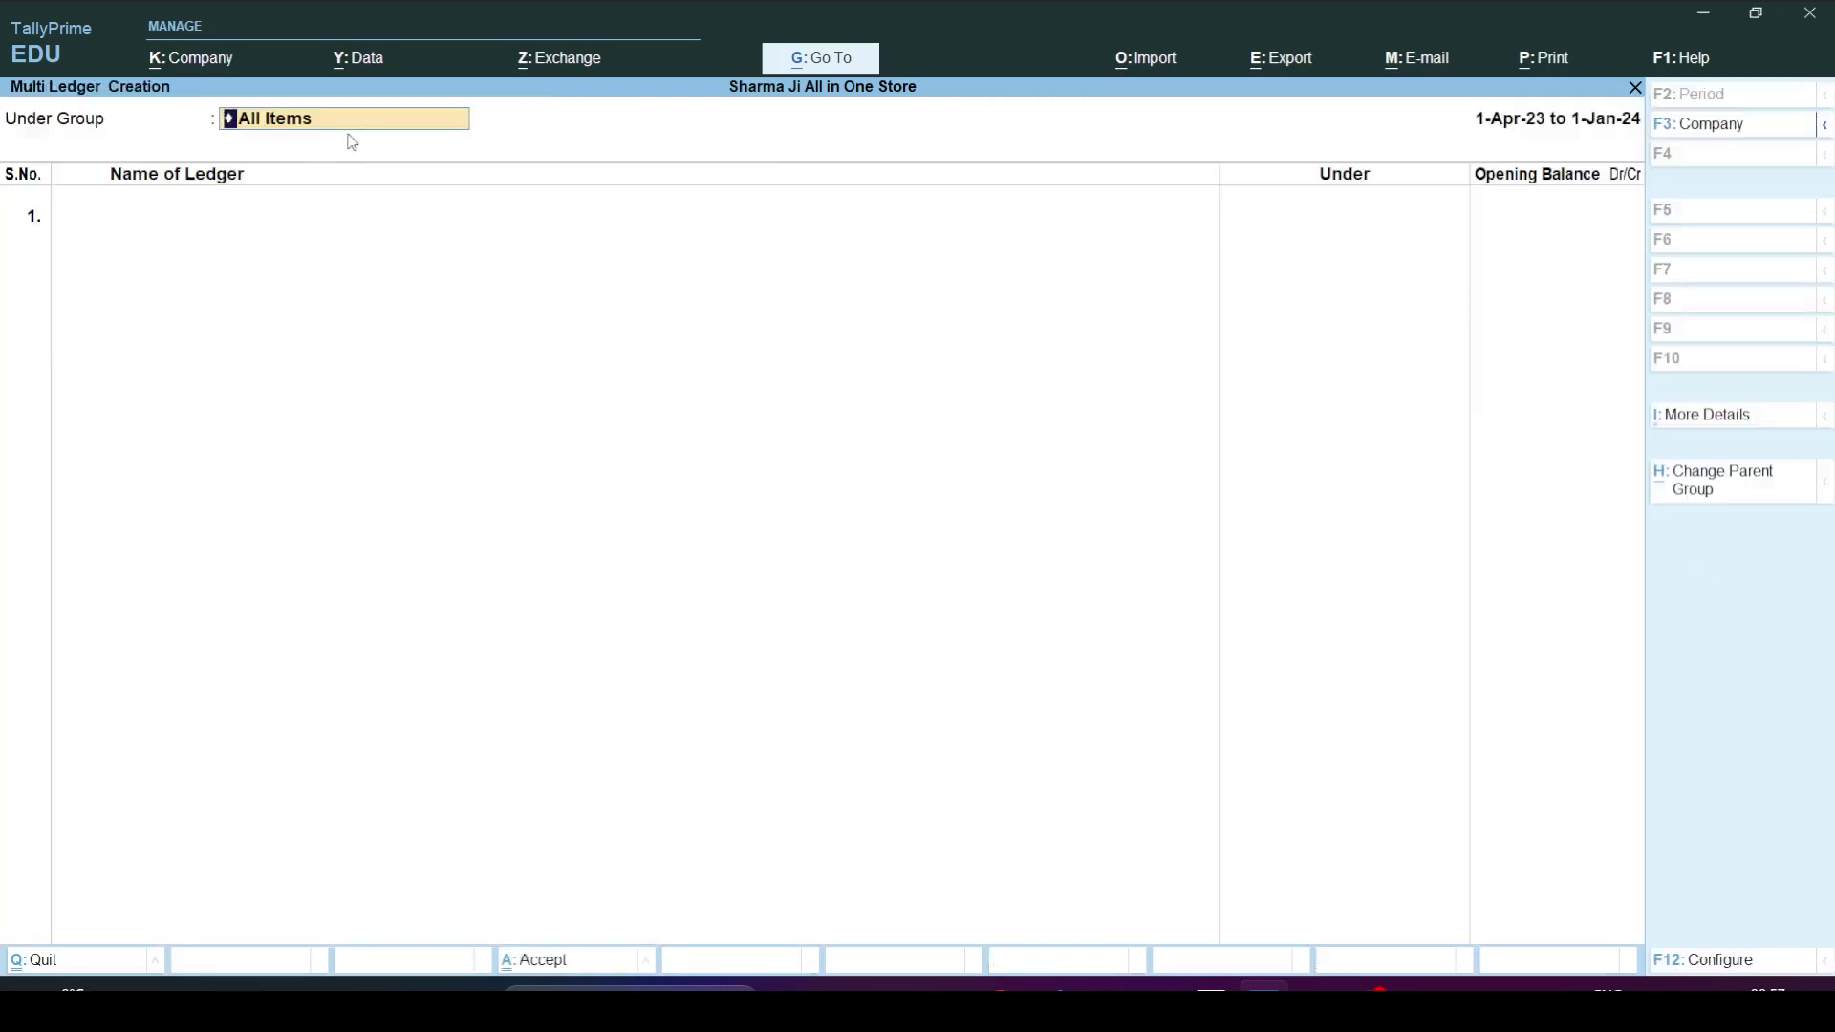
text(Du)
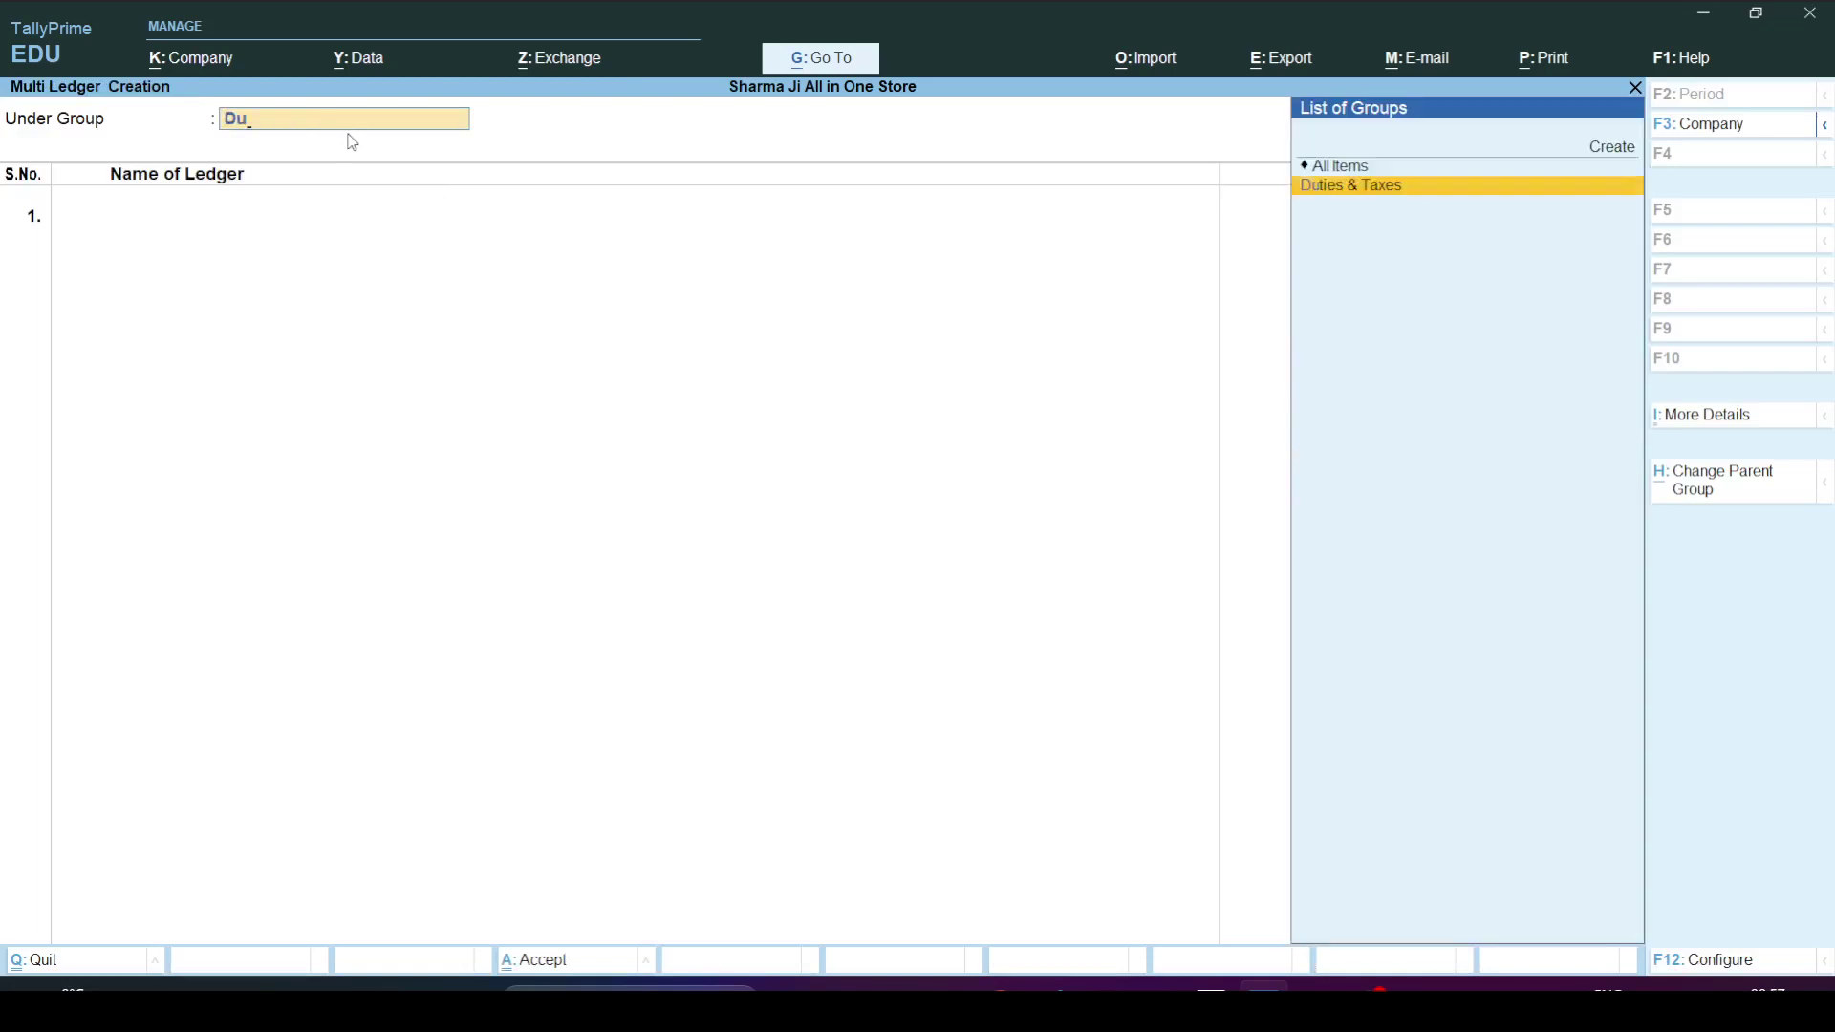
key(BackSpace)
key(BackSpace)
text(sun)
key(Down)
key(Down)
key(Return)
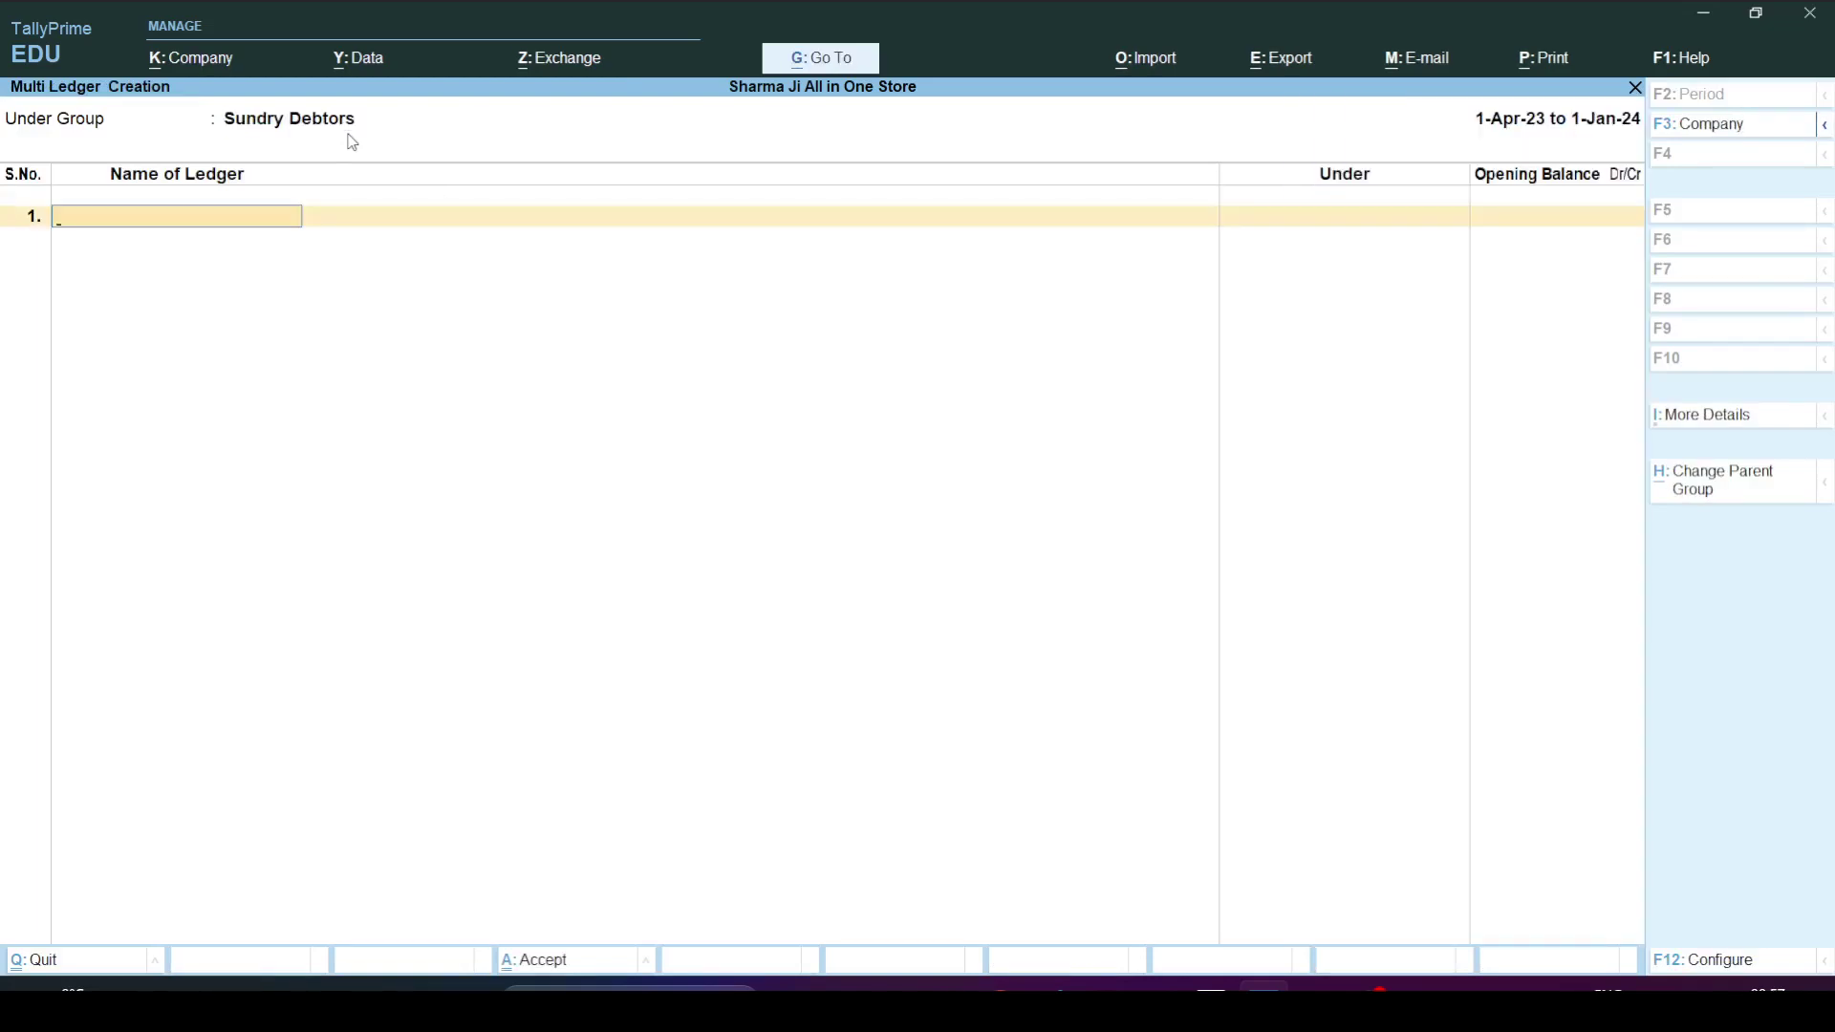
Enter the ledgers "Delhi Dr", "Up Debtor" and "Rajsthan Dr" without opening balances and save them.
text(Delhi Dr)
key(Return)
key(Return)
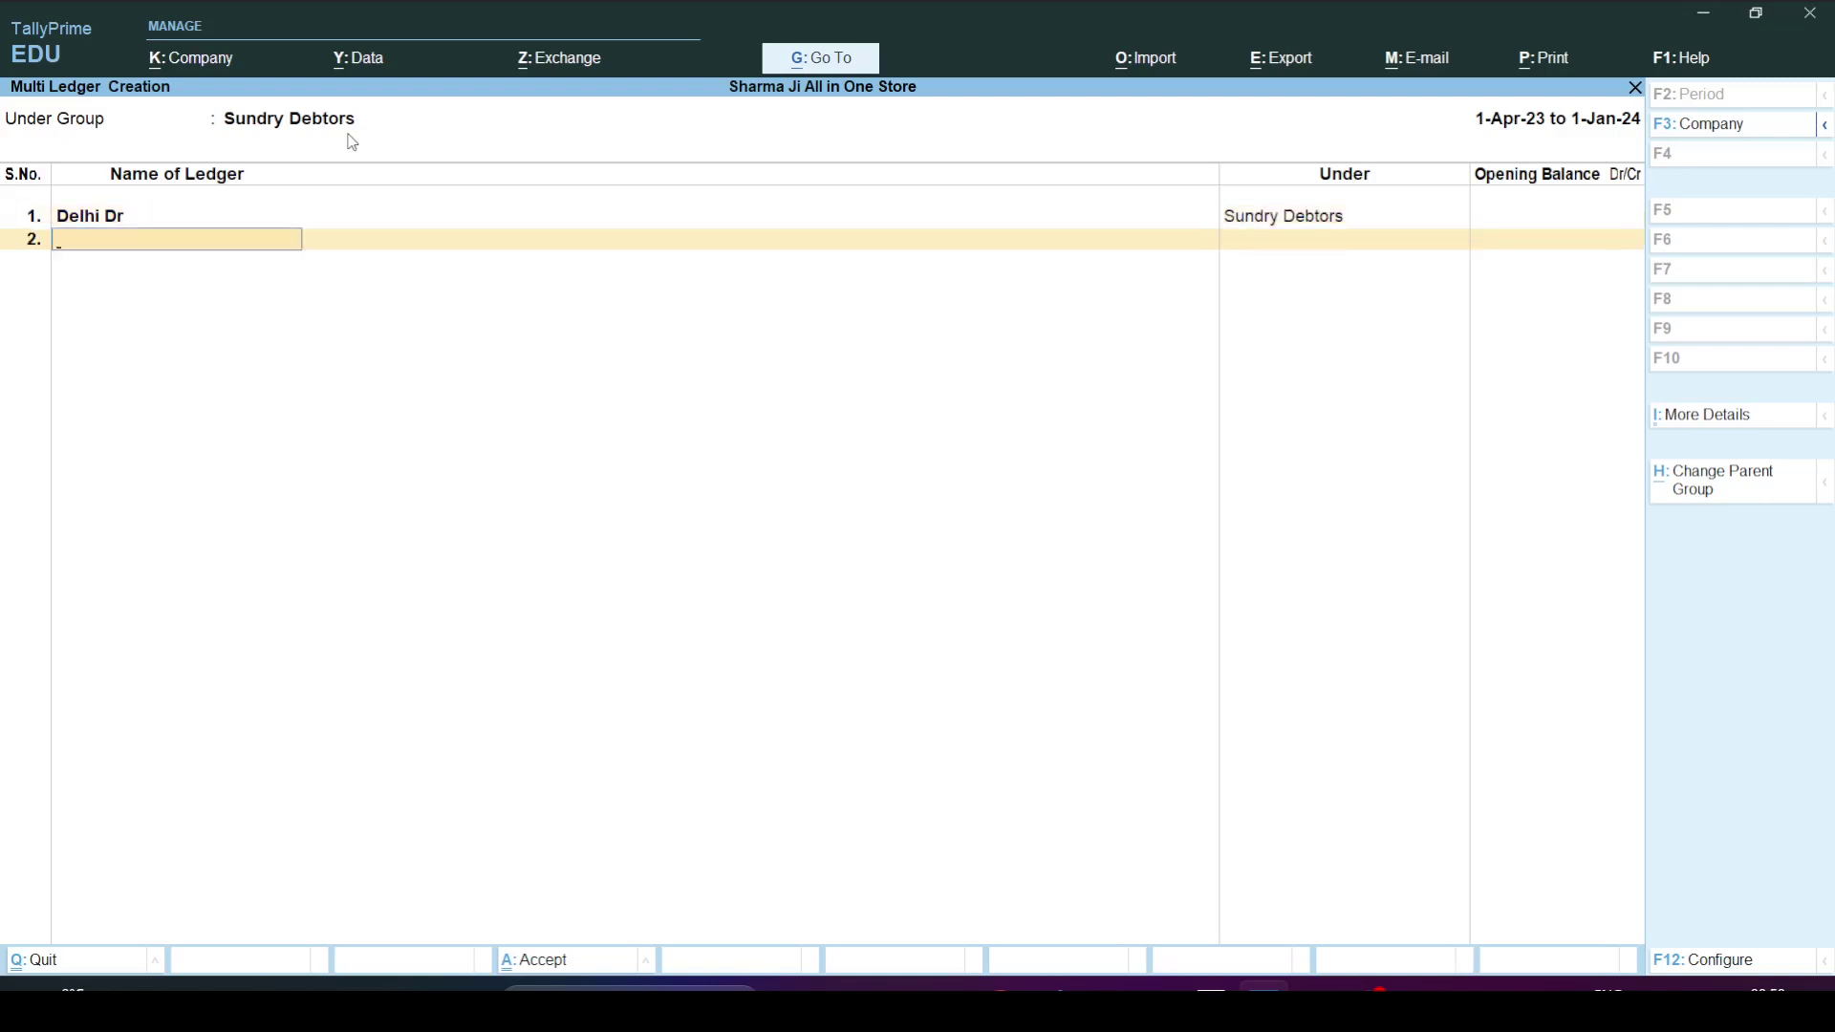
text(Up Debtor)
key(Return)
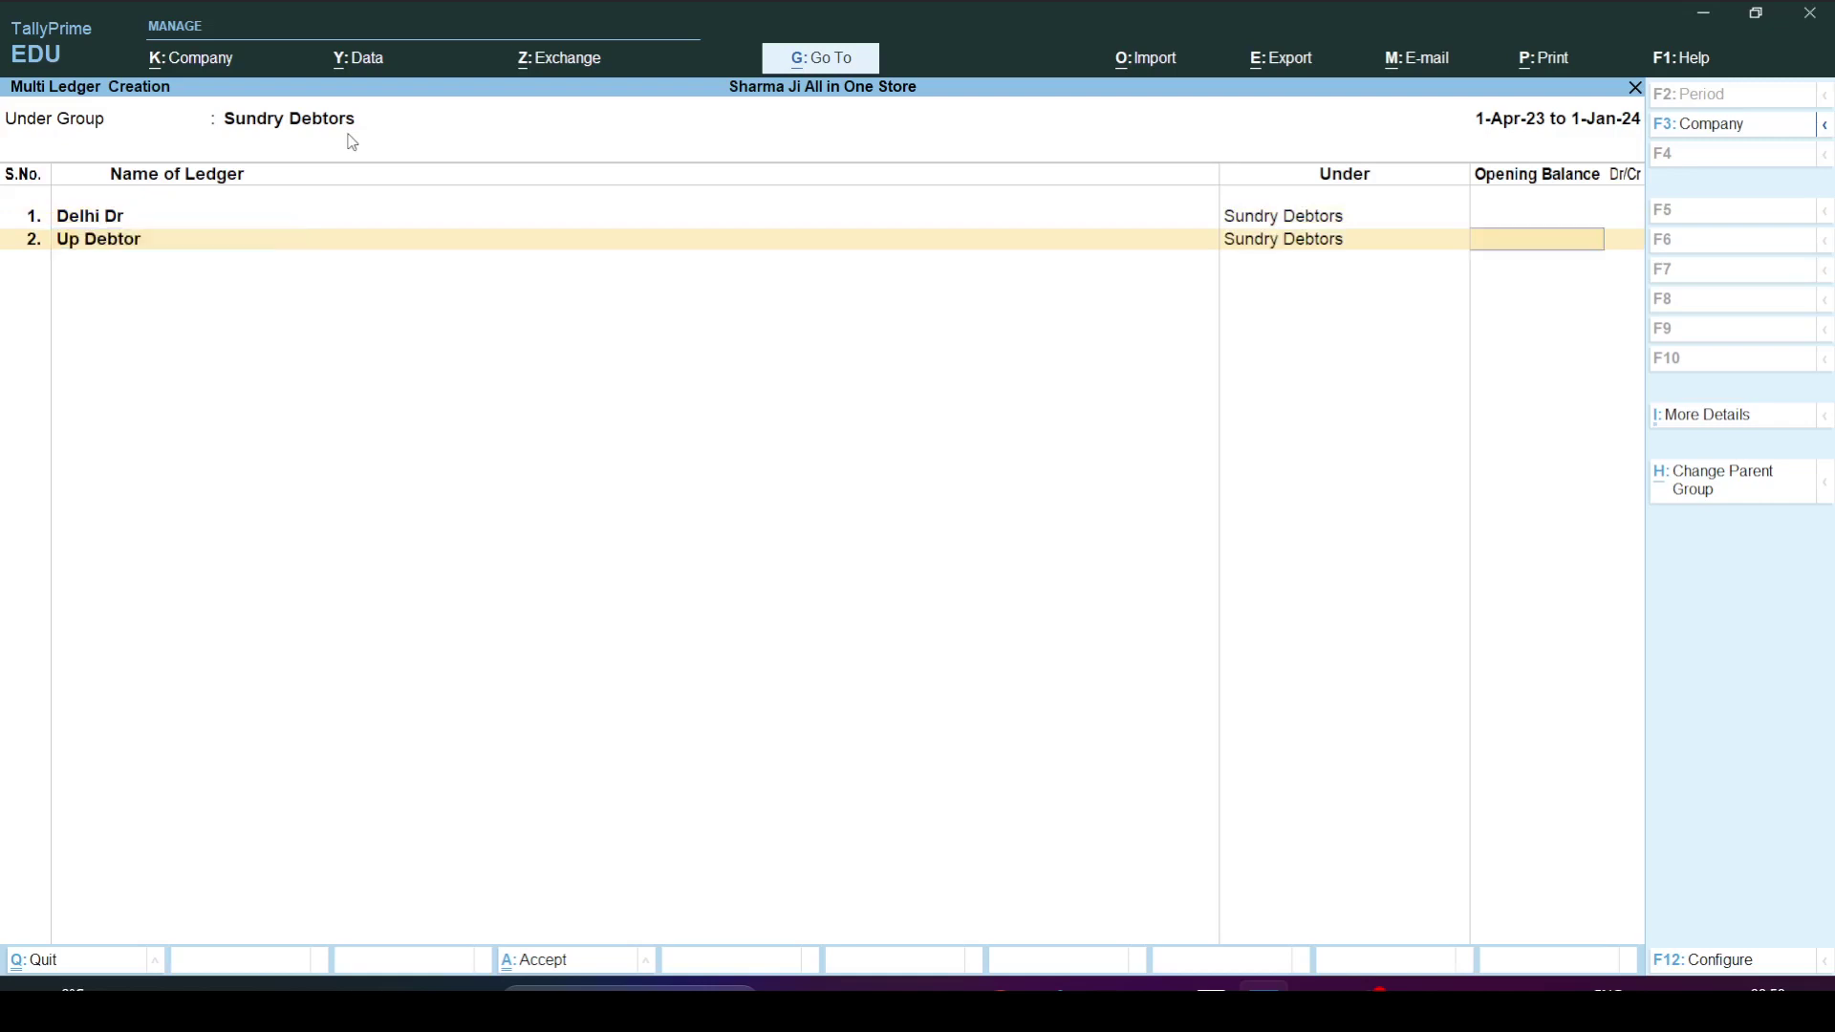
key(Return)
text(Rajsthan Dr)
key(Return)
key(Return)
key(Return)
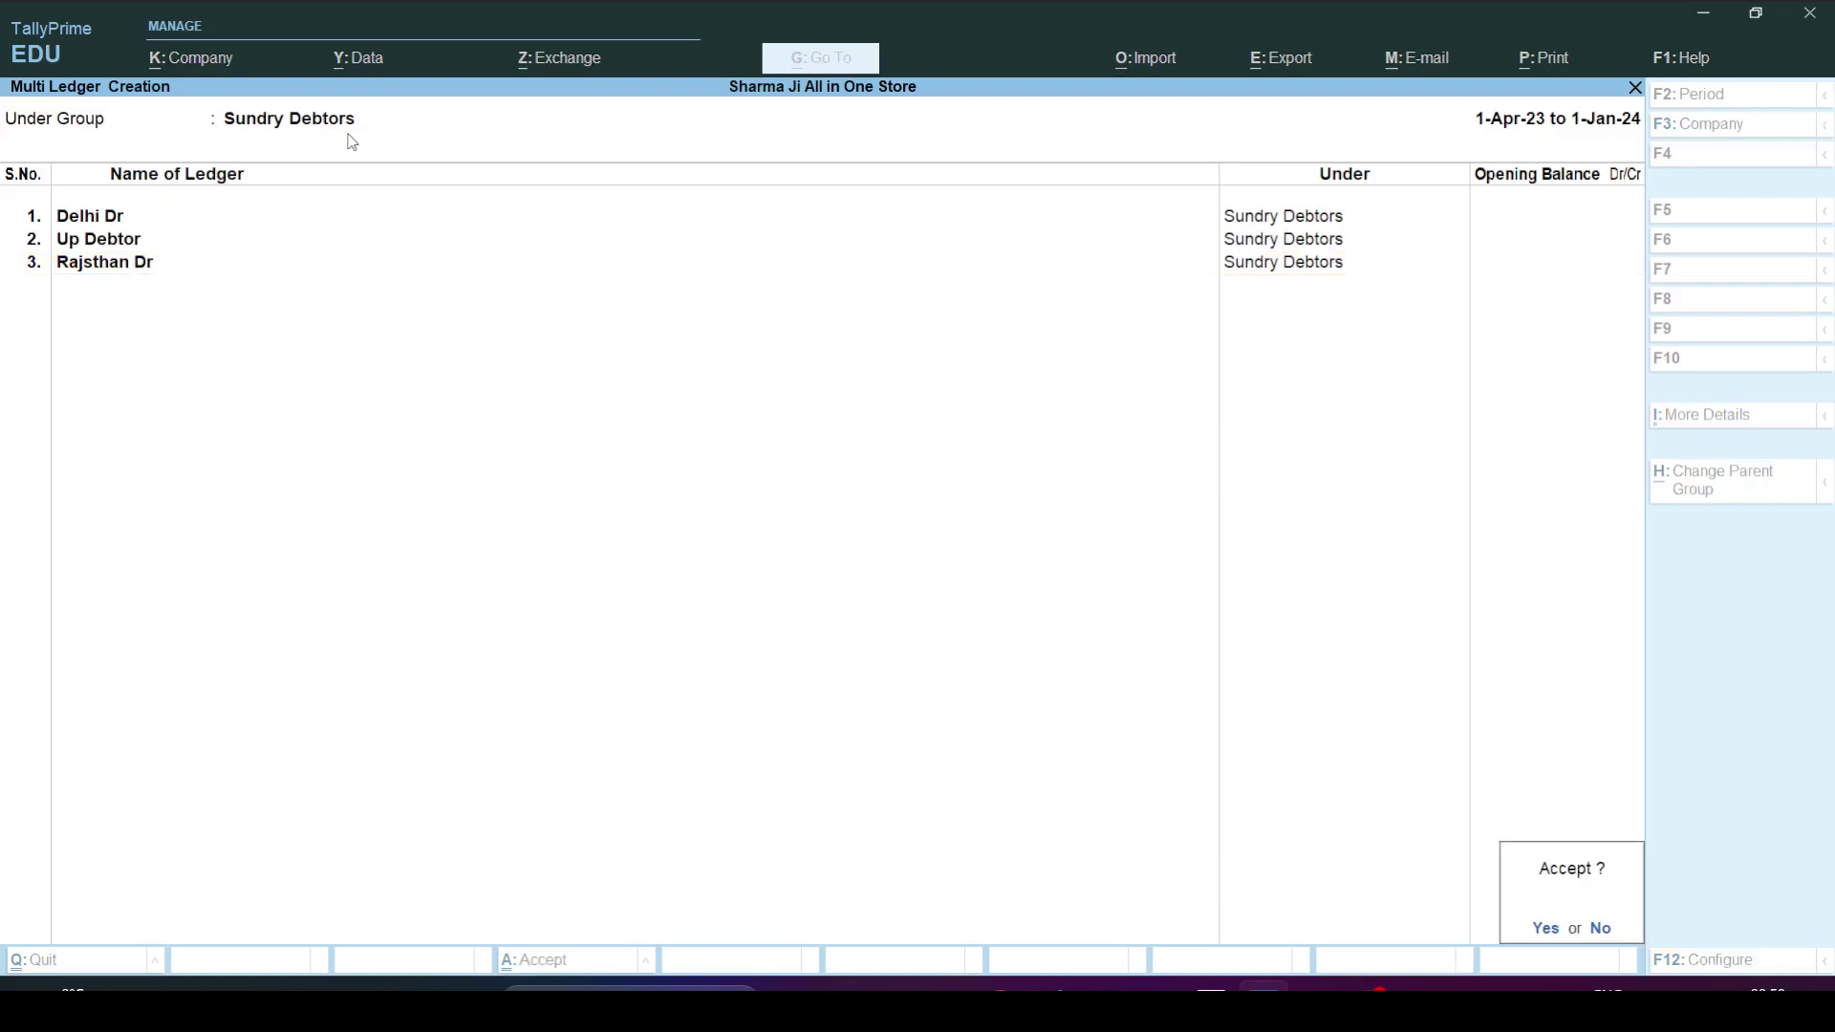
key(Return)
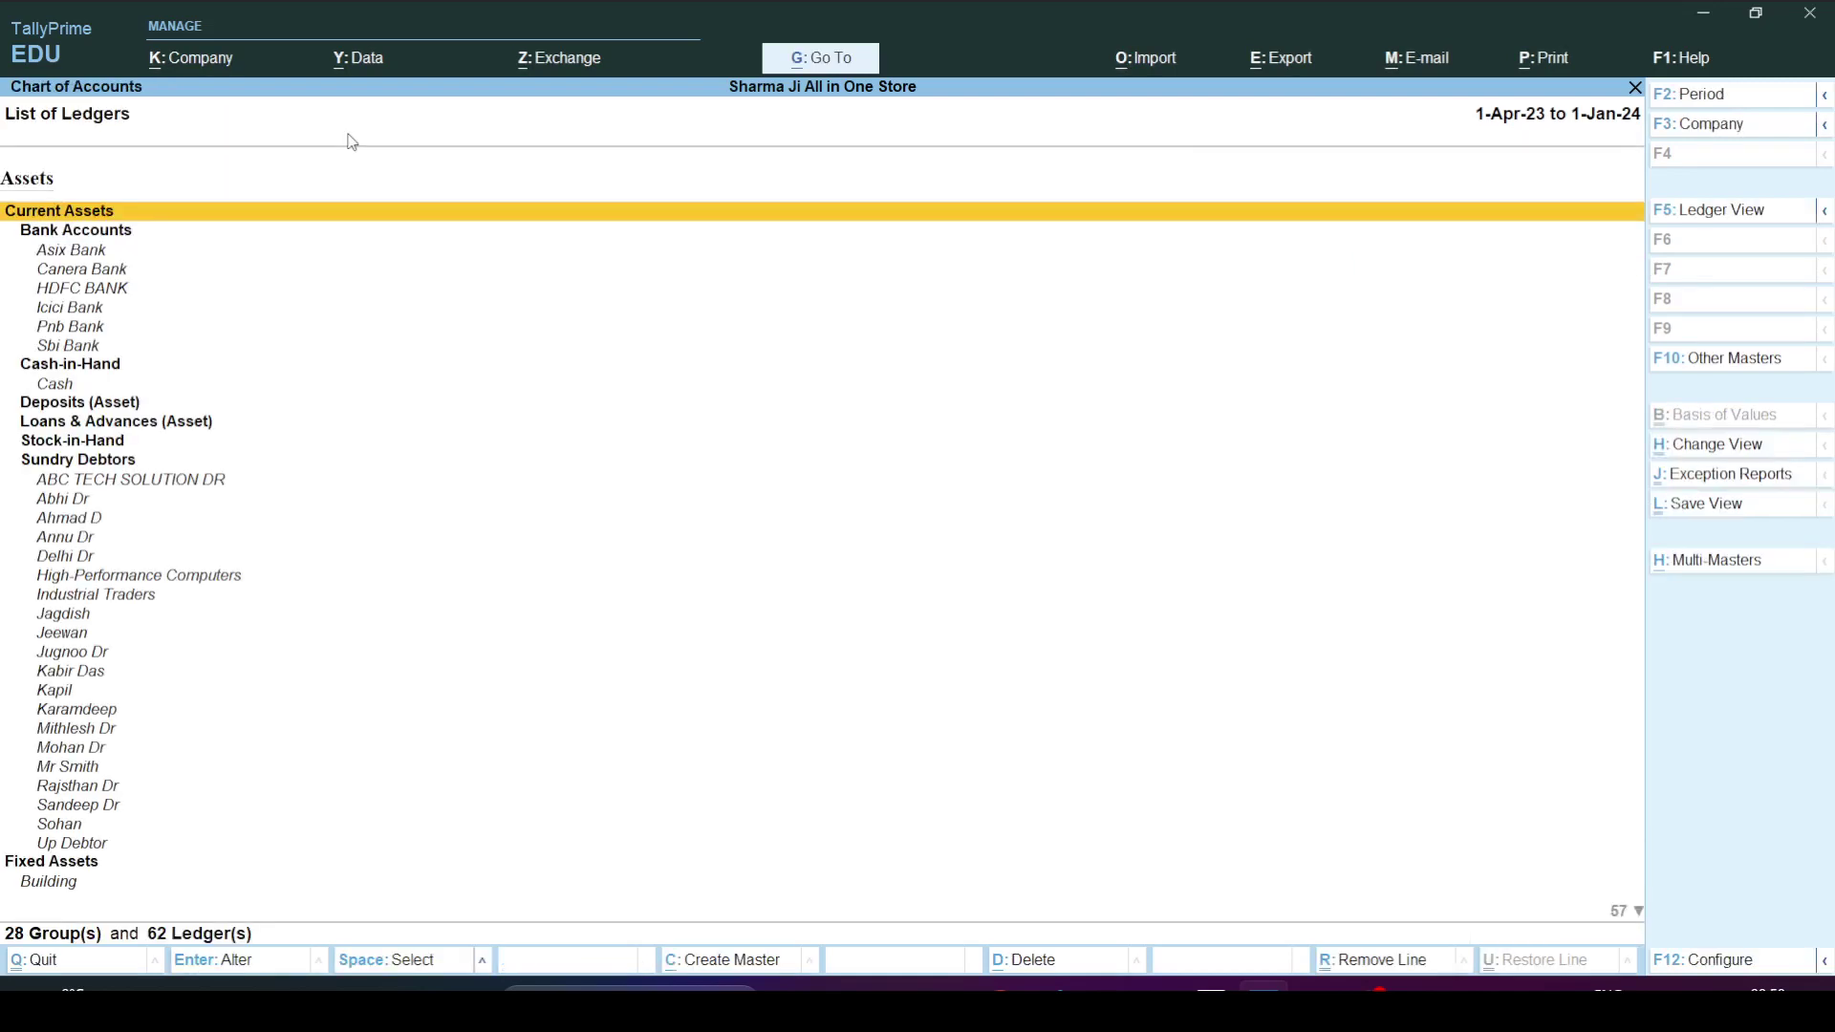
Compare Sundry Debtors in the list of ledgers with its entry in the list of groups and close the list.
click(84, 461)
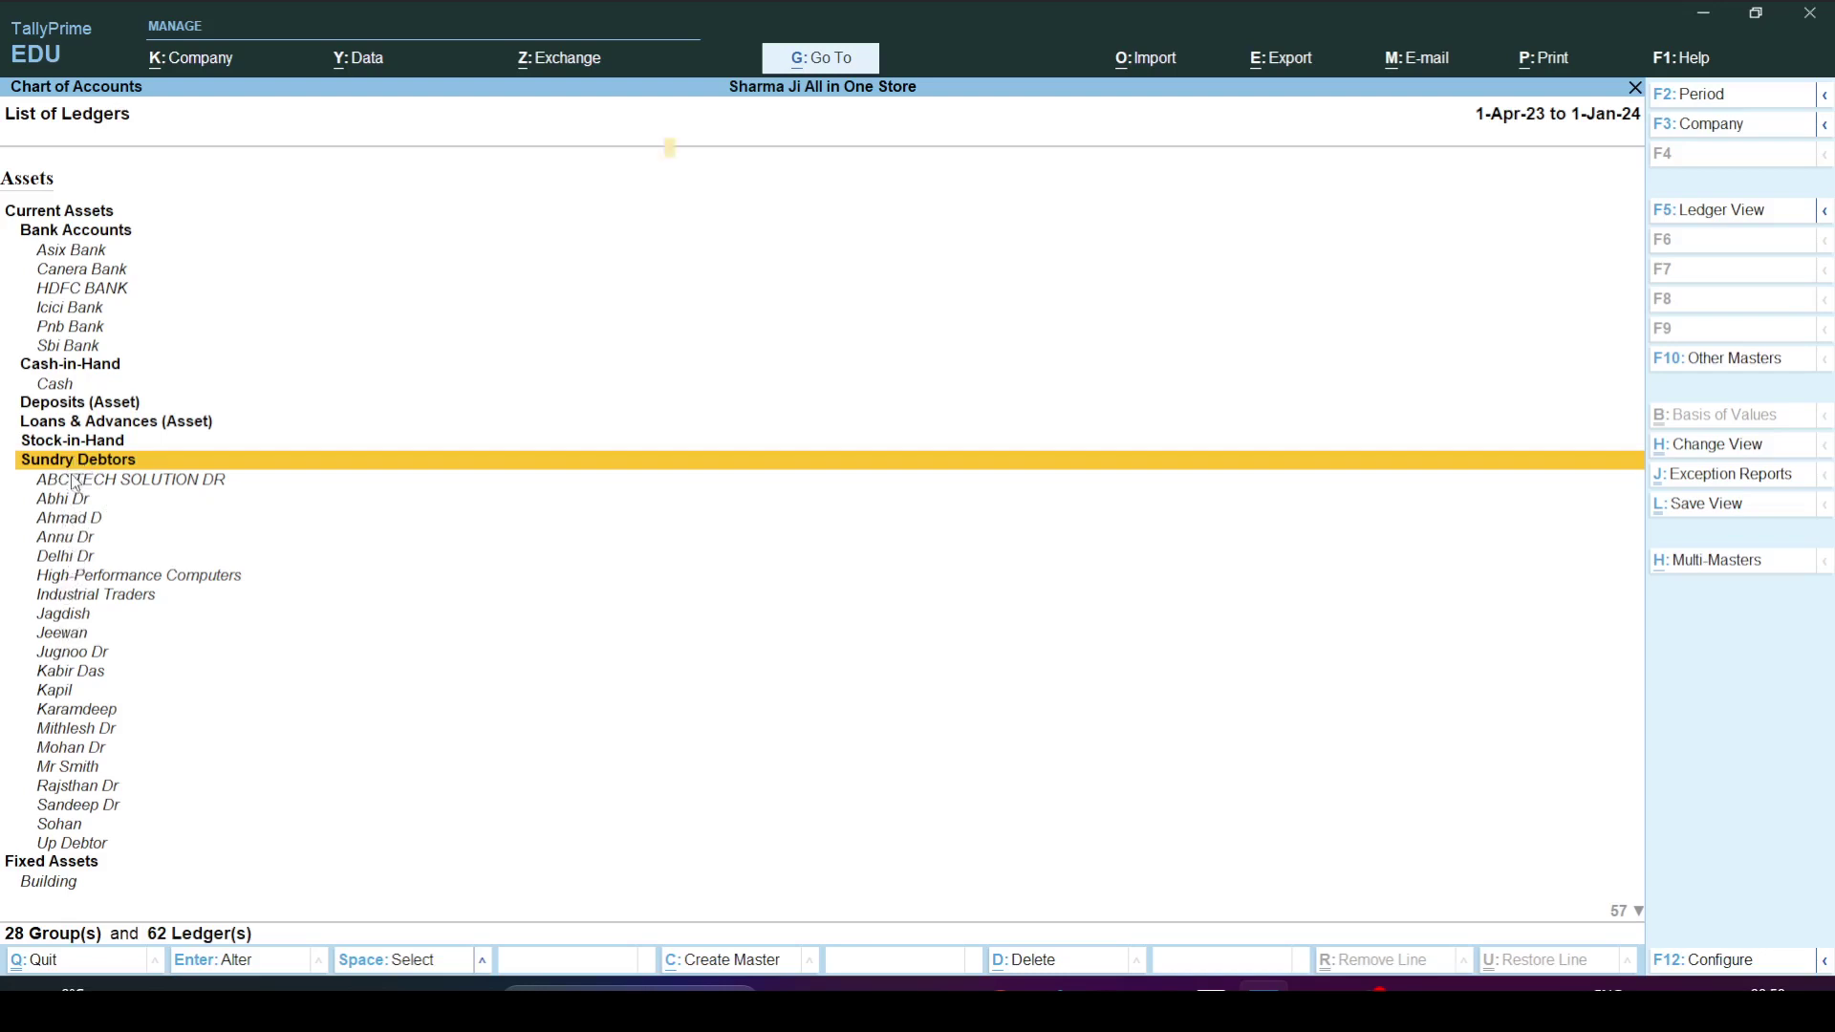
key(Escape)
key(Escape)
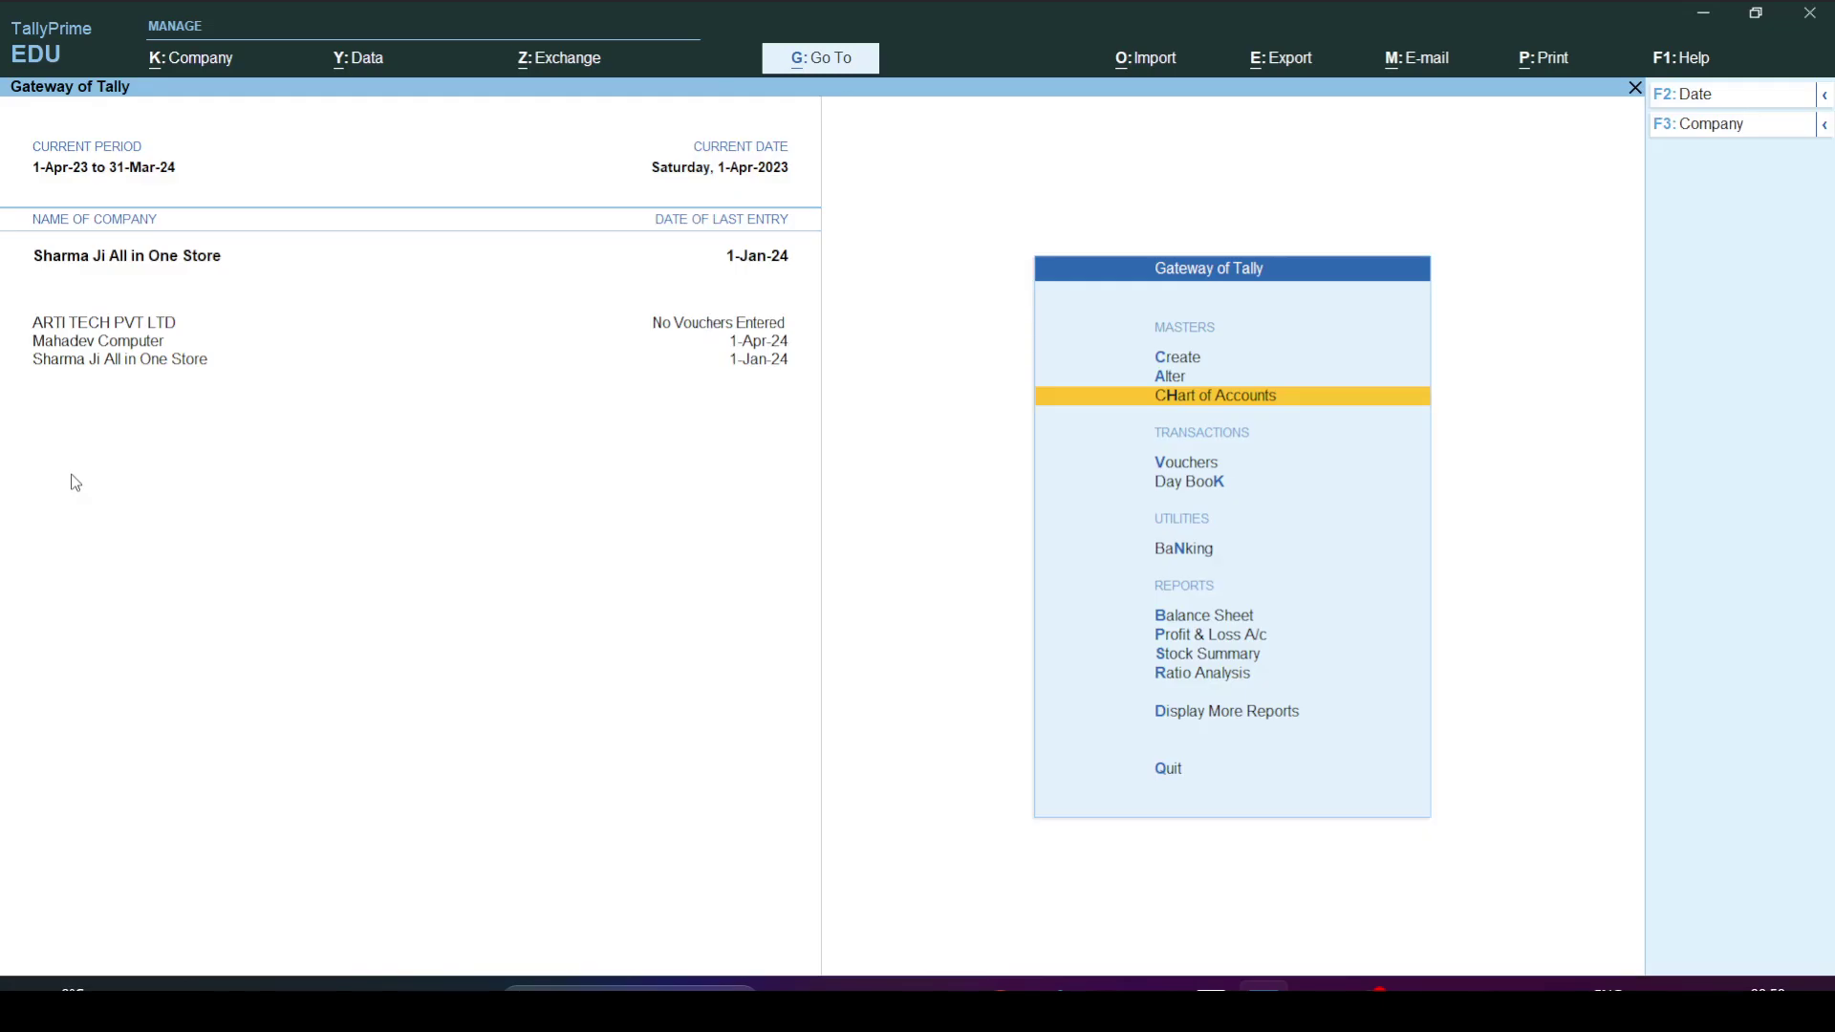
key(Return)
key(Up)
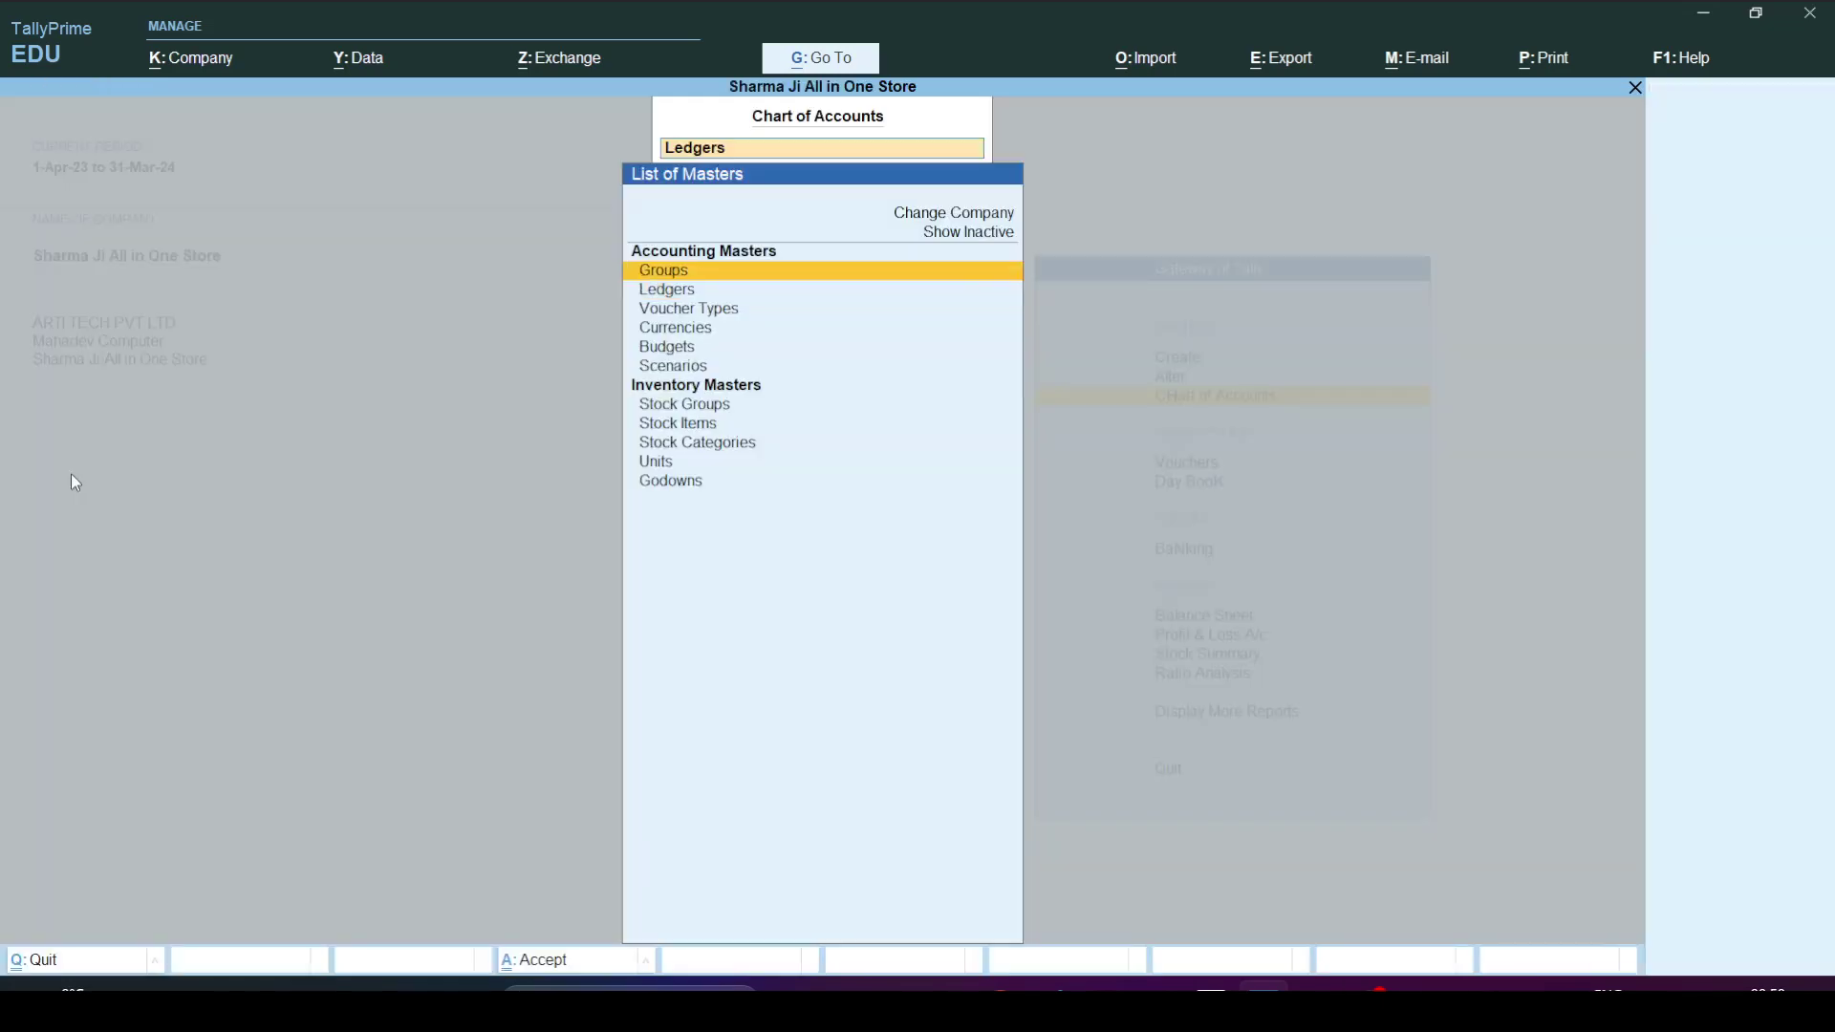
key(Return)
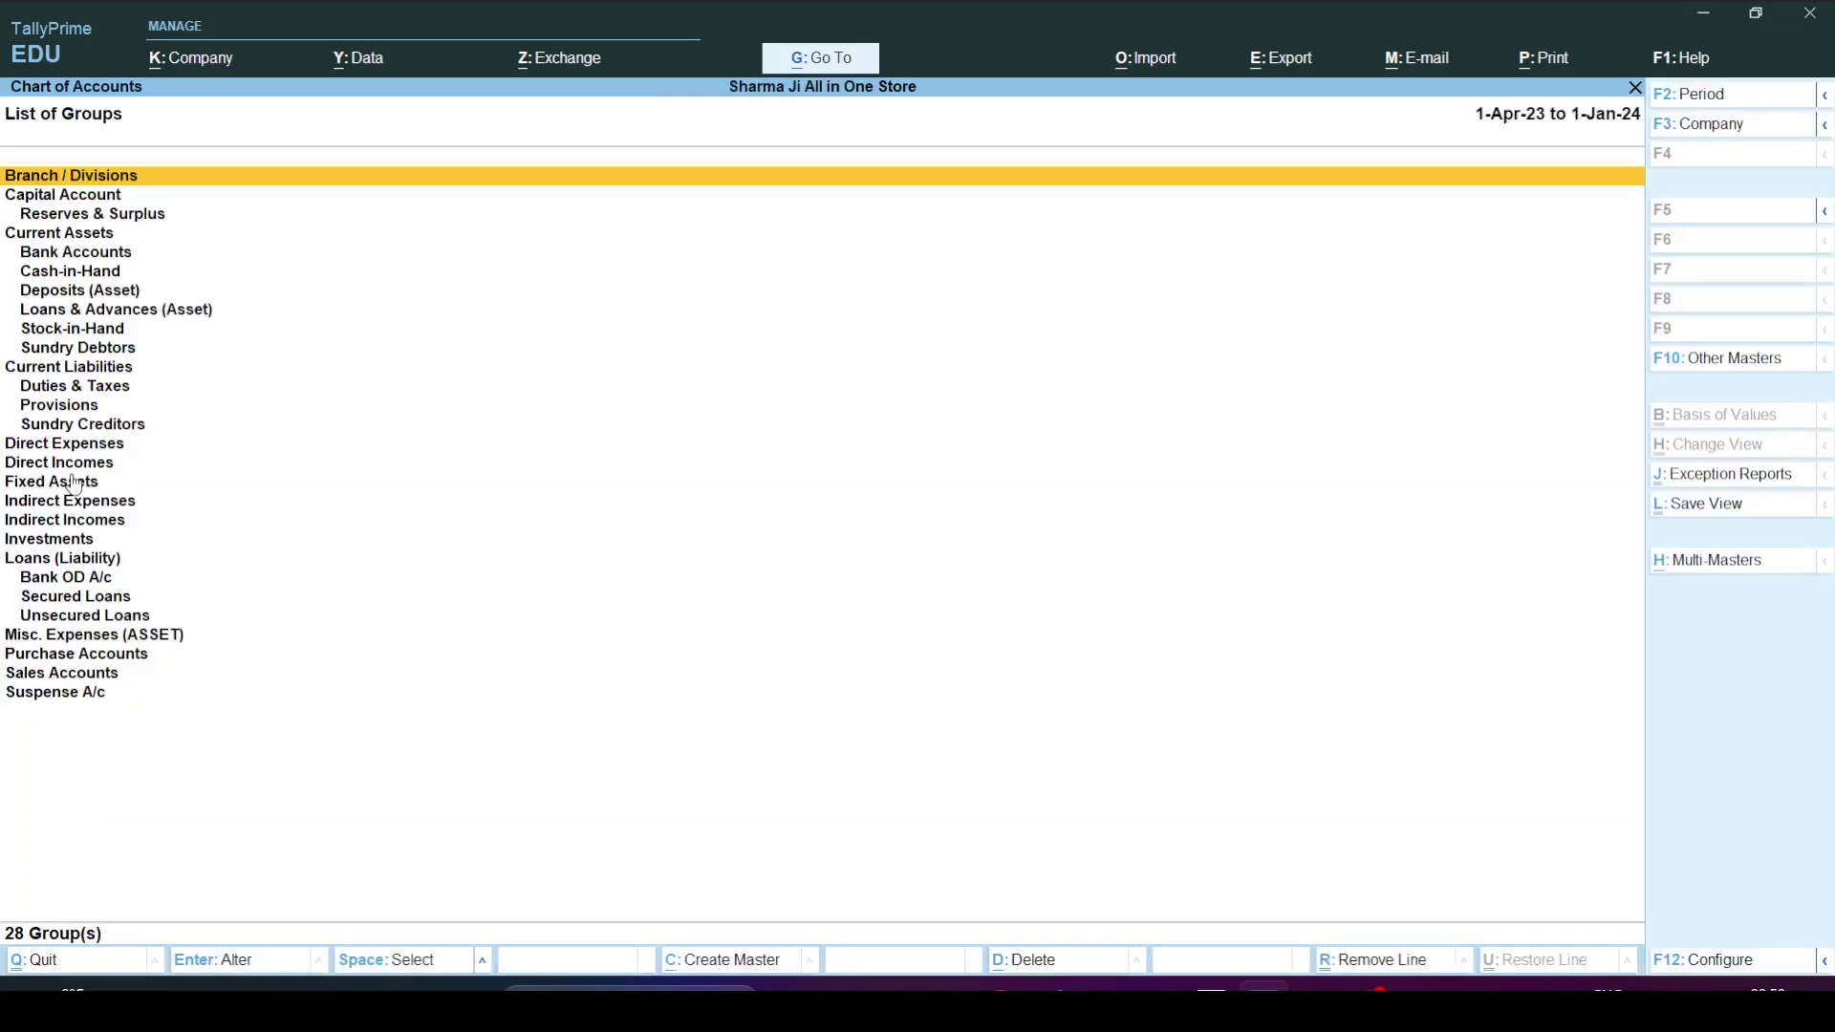
click(107, 349)
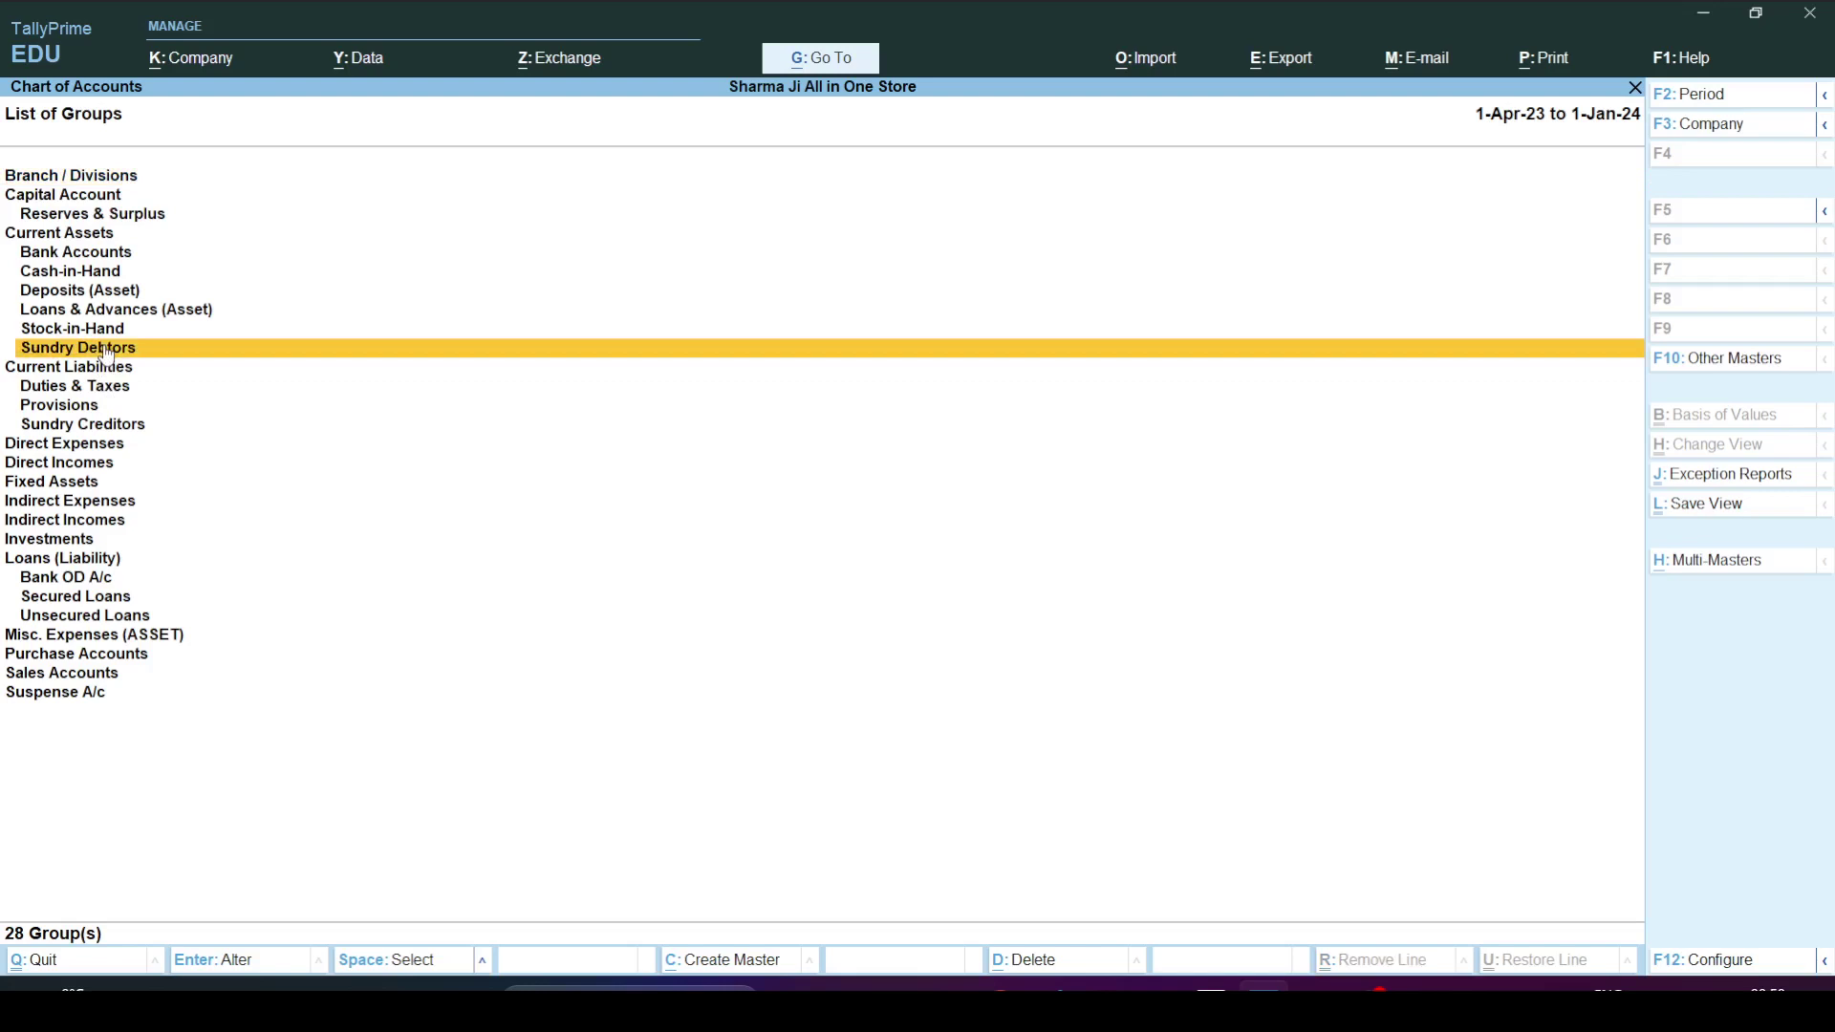
key(Escape)
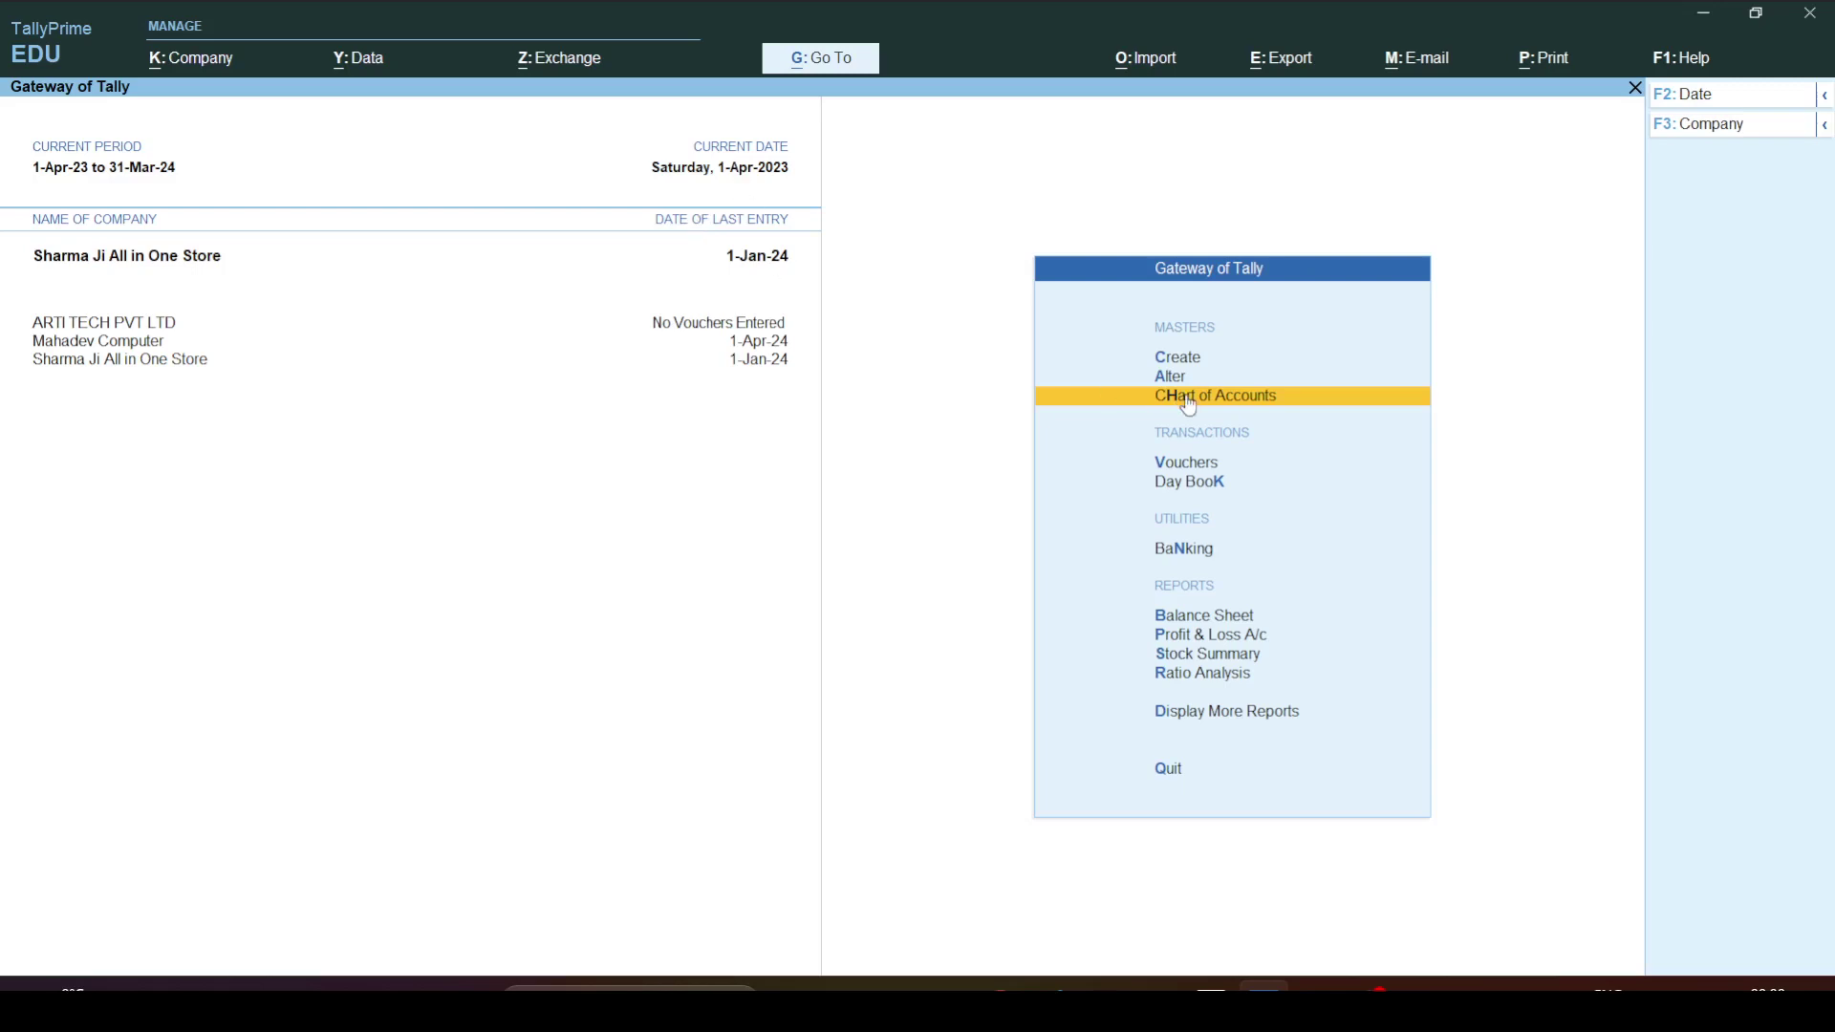
Open the list of groups in the Chart of Accounts and locate the sub-groups under Sundry Debtors.
key(Up)
key(Up)
key(Down)
key(Down)
key(Return)
key(Up)
key(Return)
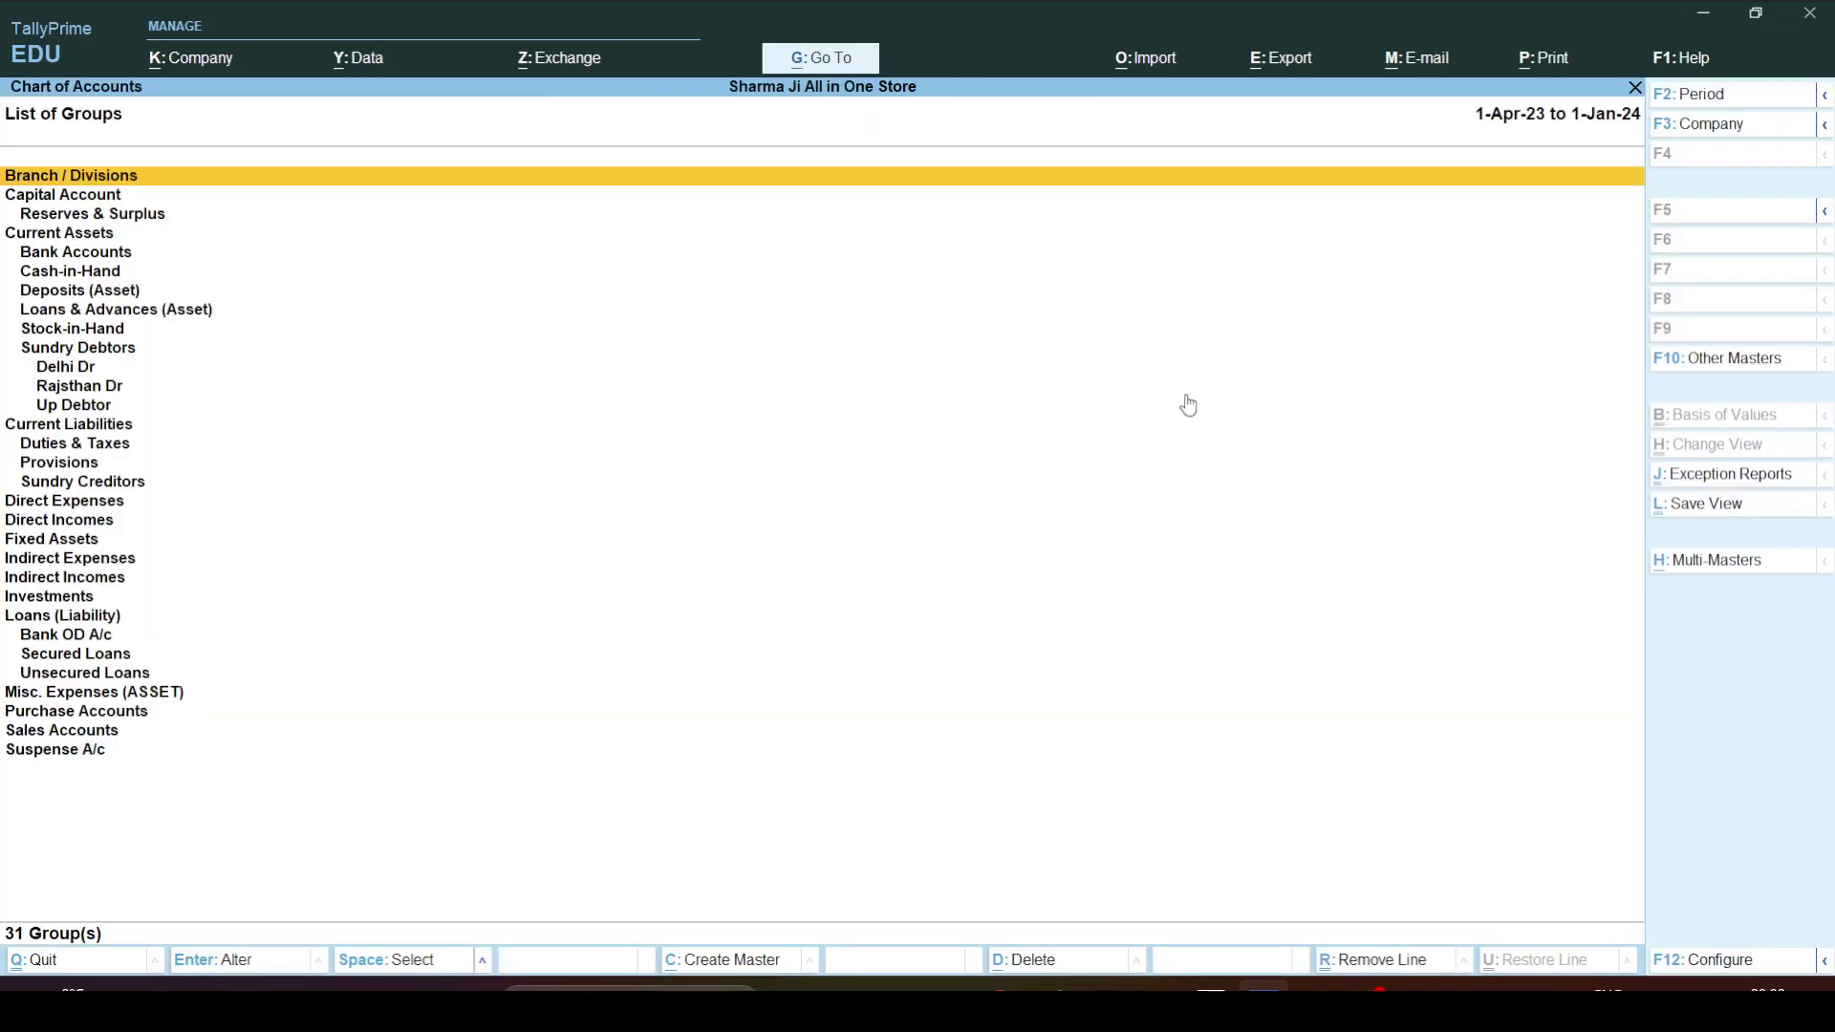
key(Down)
key(Down)
key(Down)
key(Down)
key(Down)
key(Down)
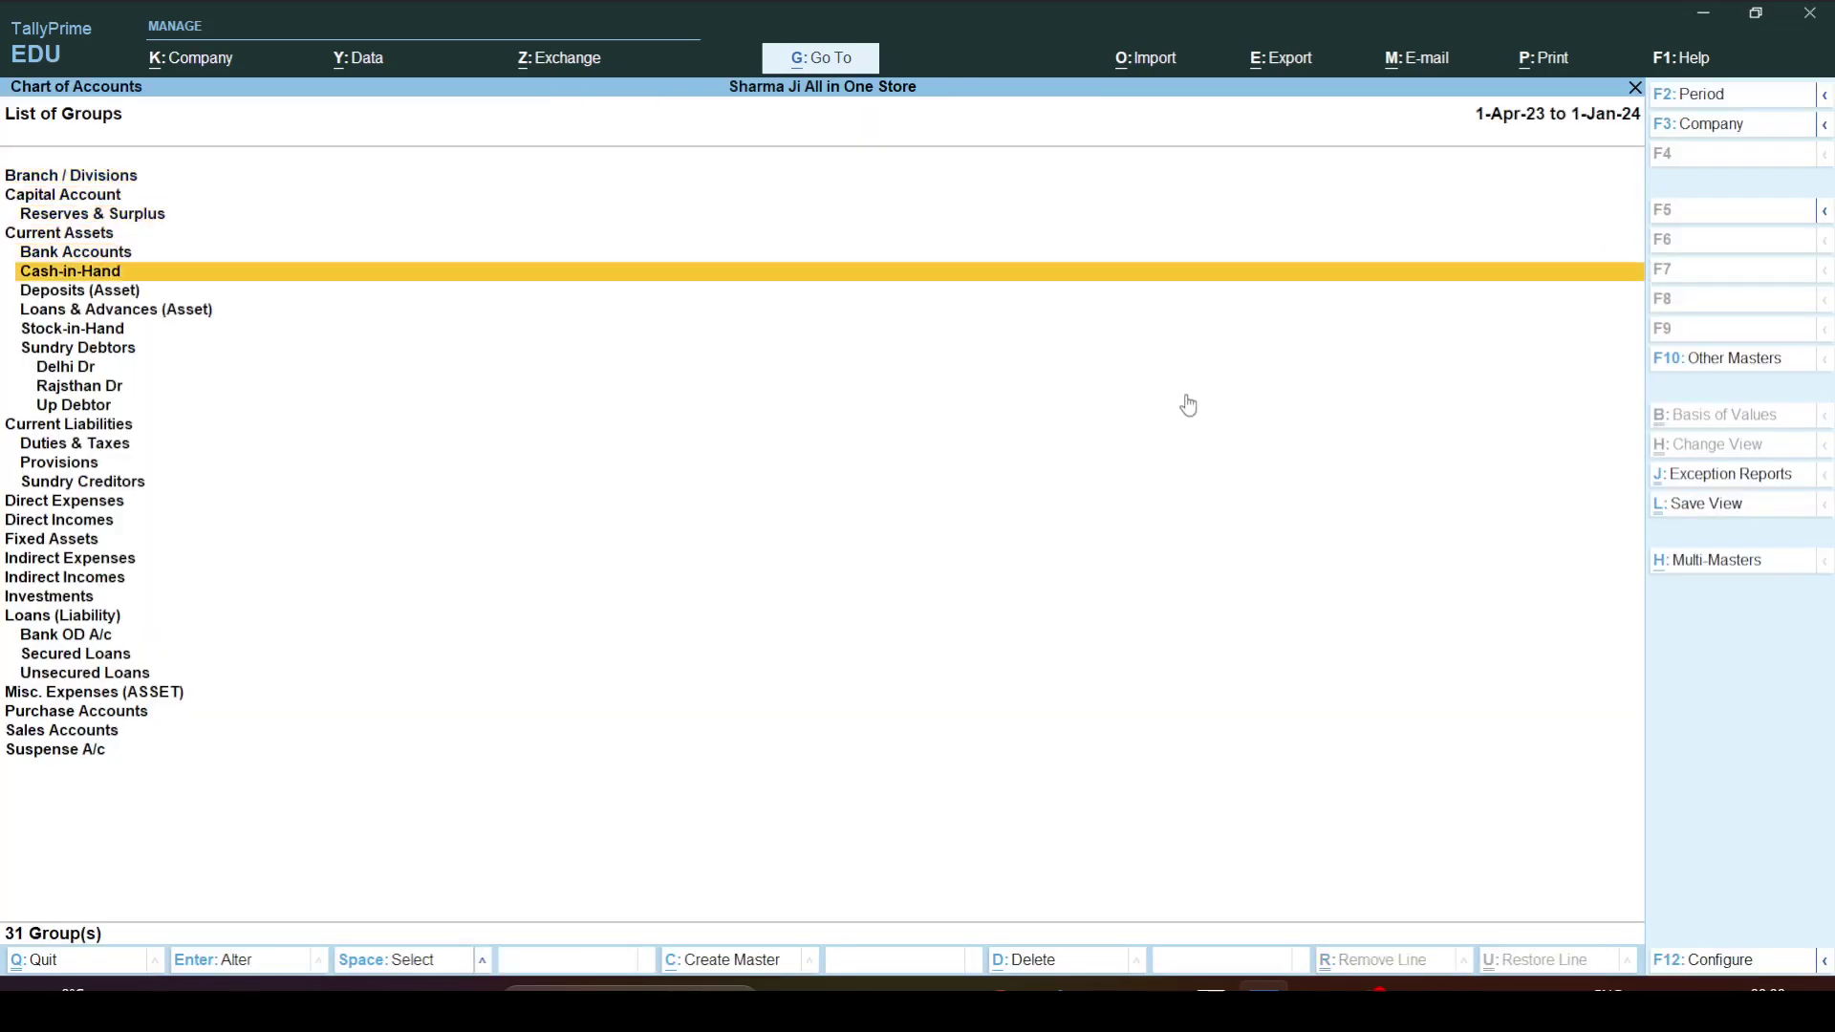
key(Down)
key(Down)
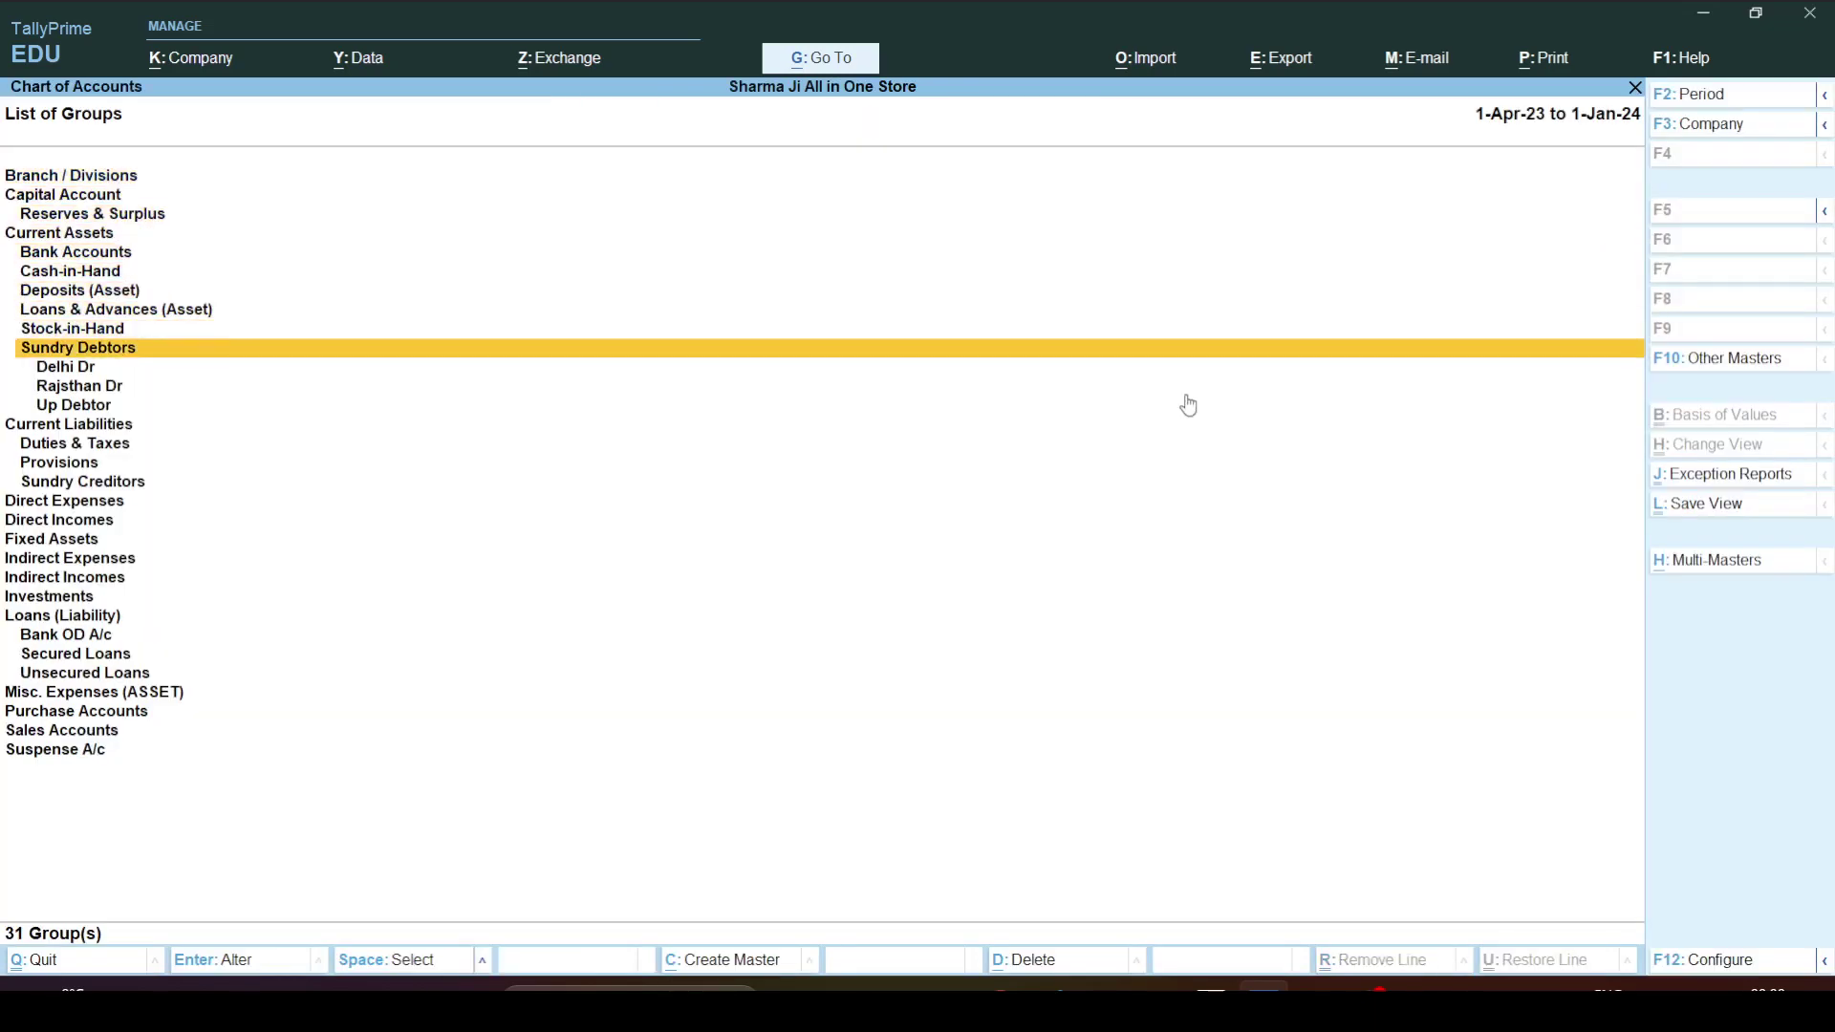
key(Down)
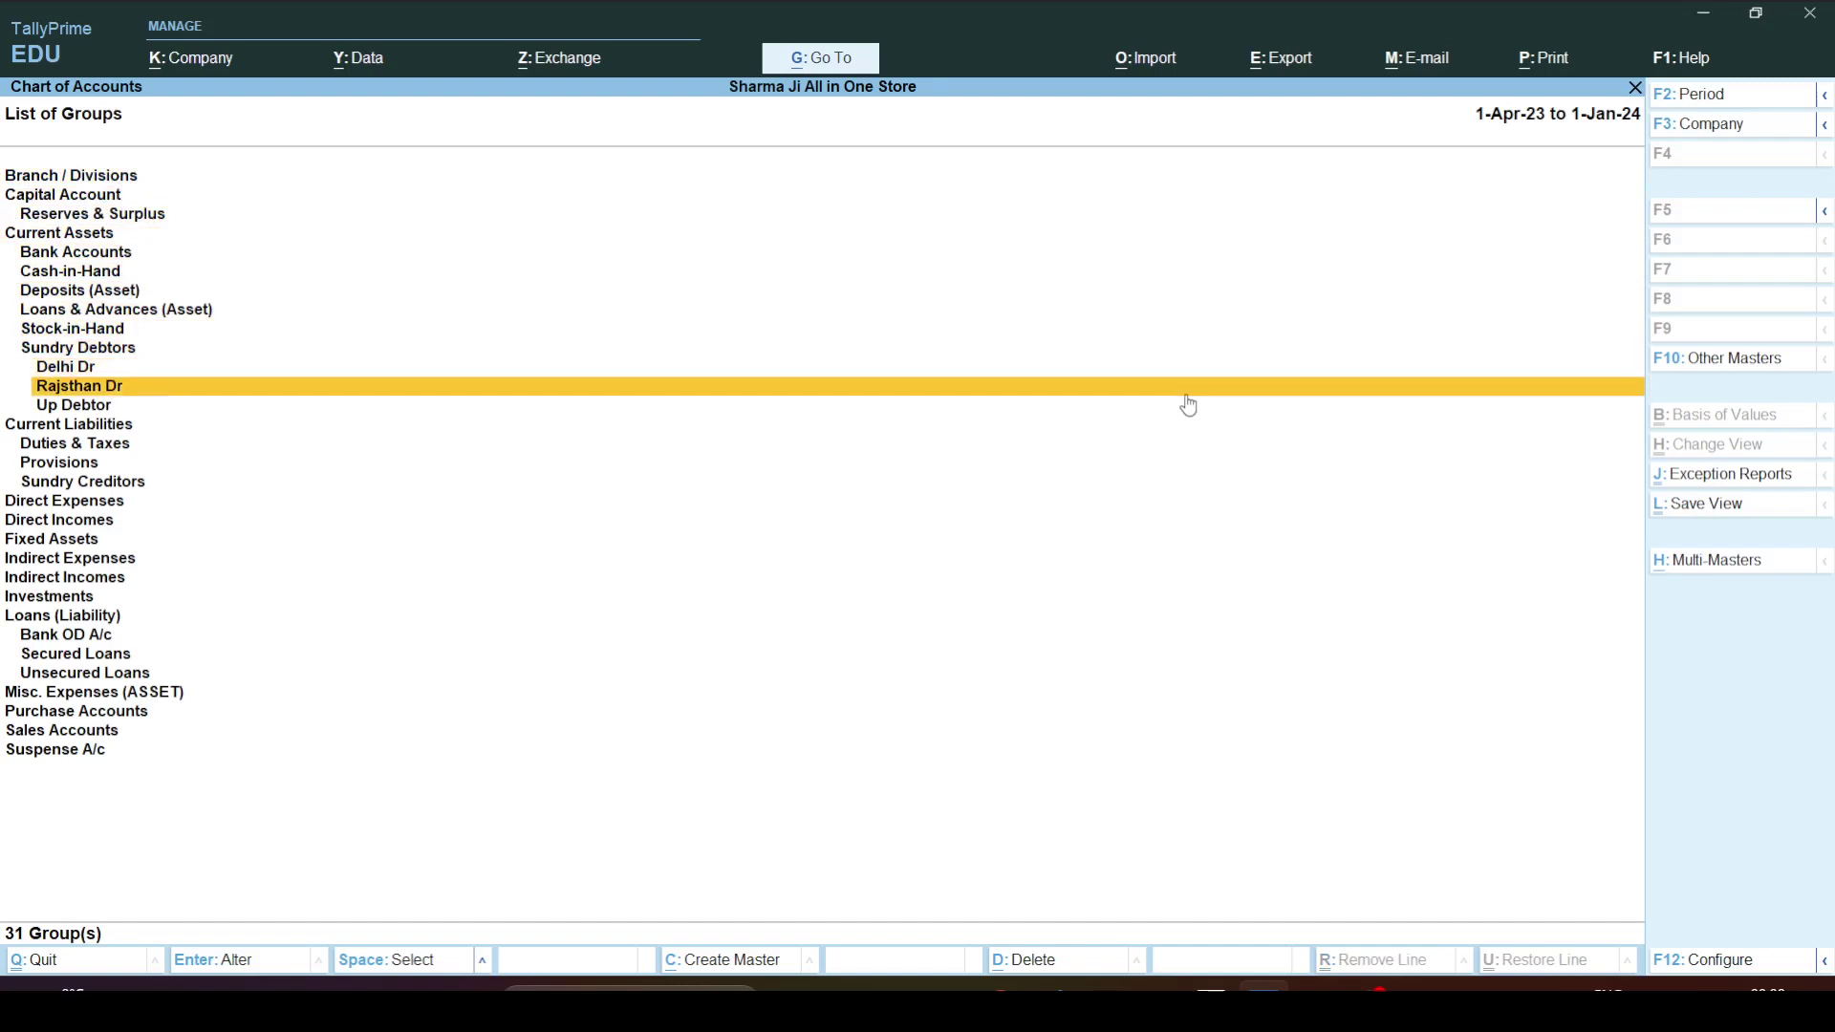
key(Down)
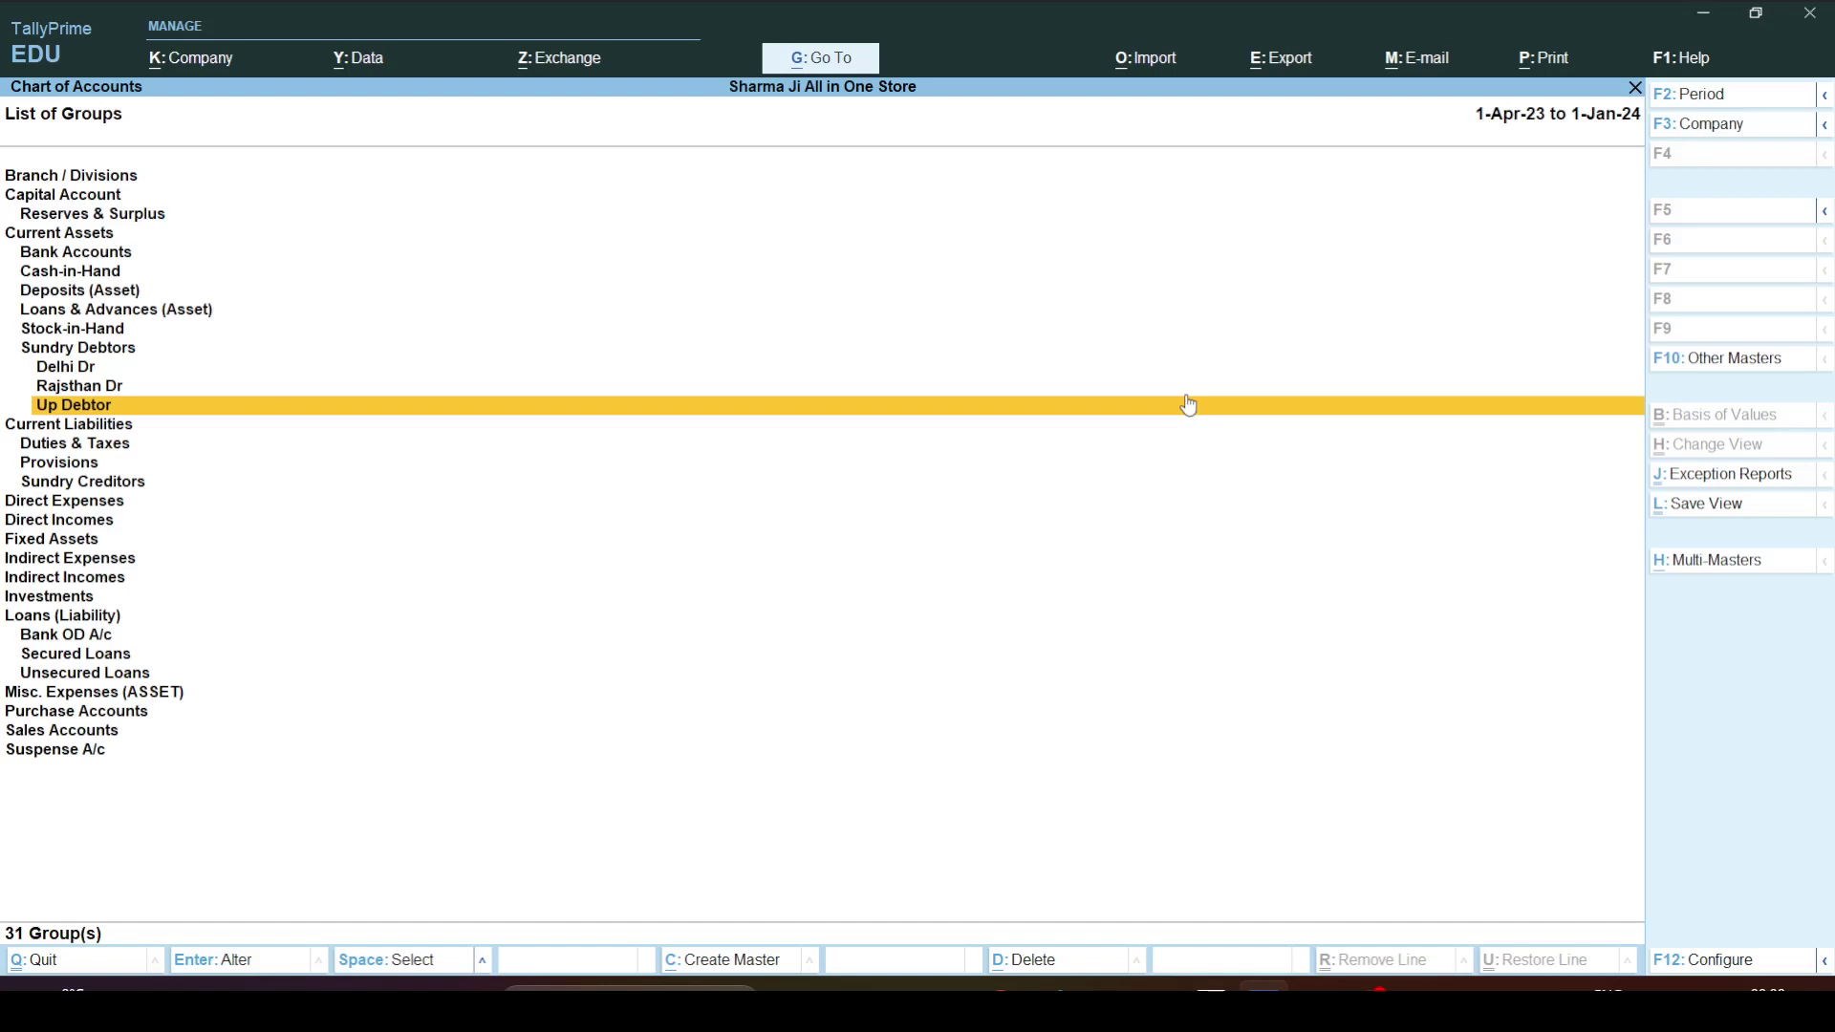
Review the Delhi Dr, Rajsthan Dr and Up Debtor groups one by one and close the Chart of Accounts.
click(72, 374)
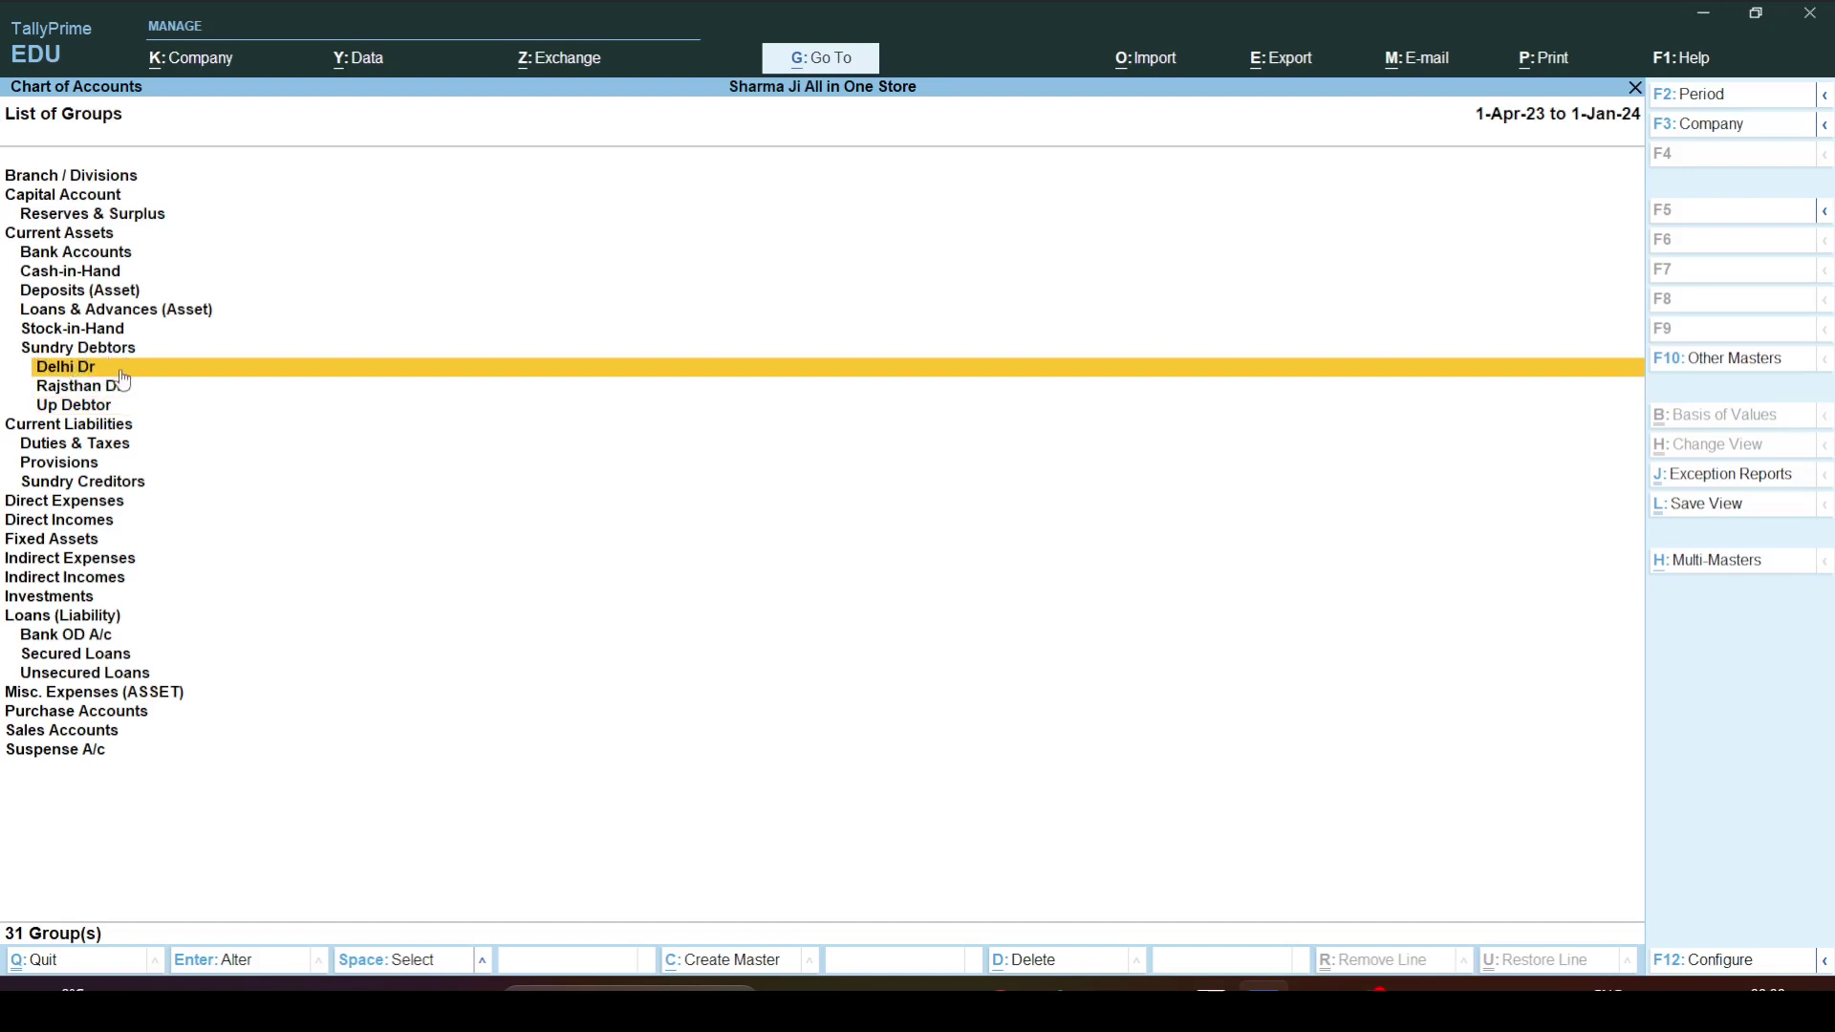
click(102, 388)
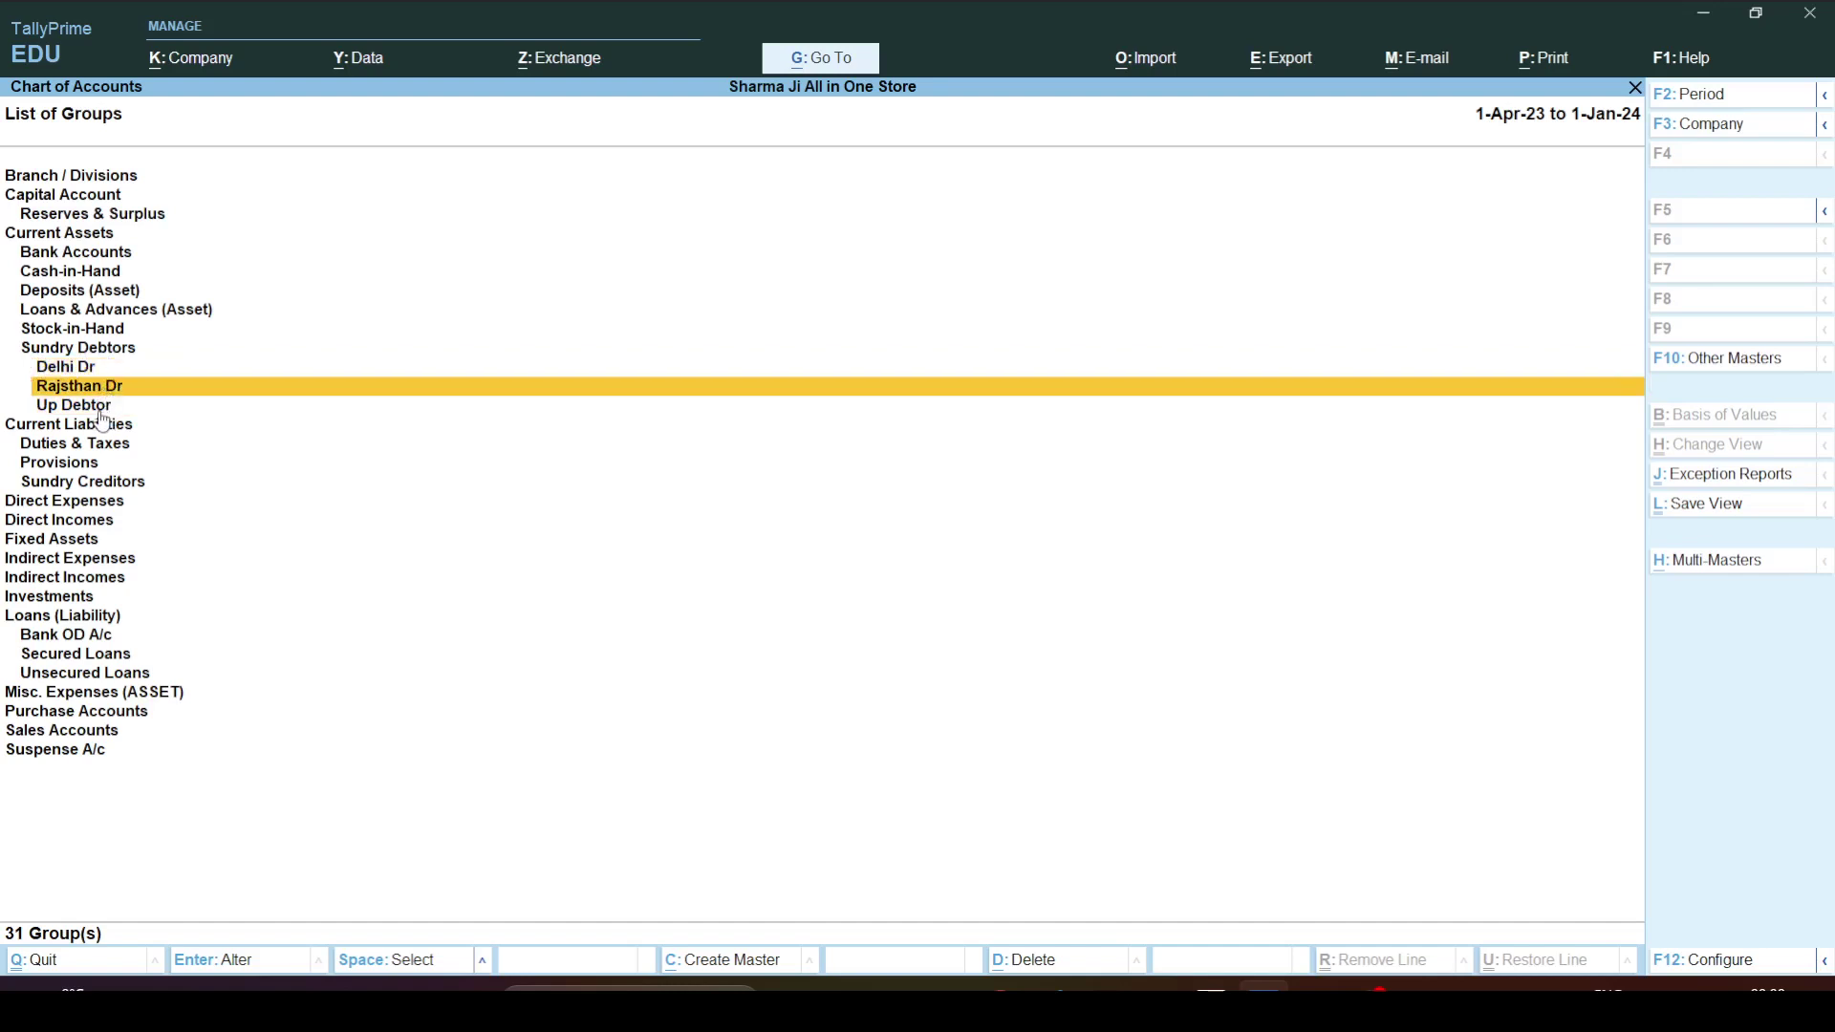
click(97, 406)
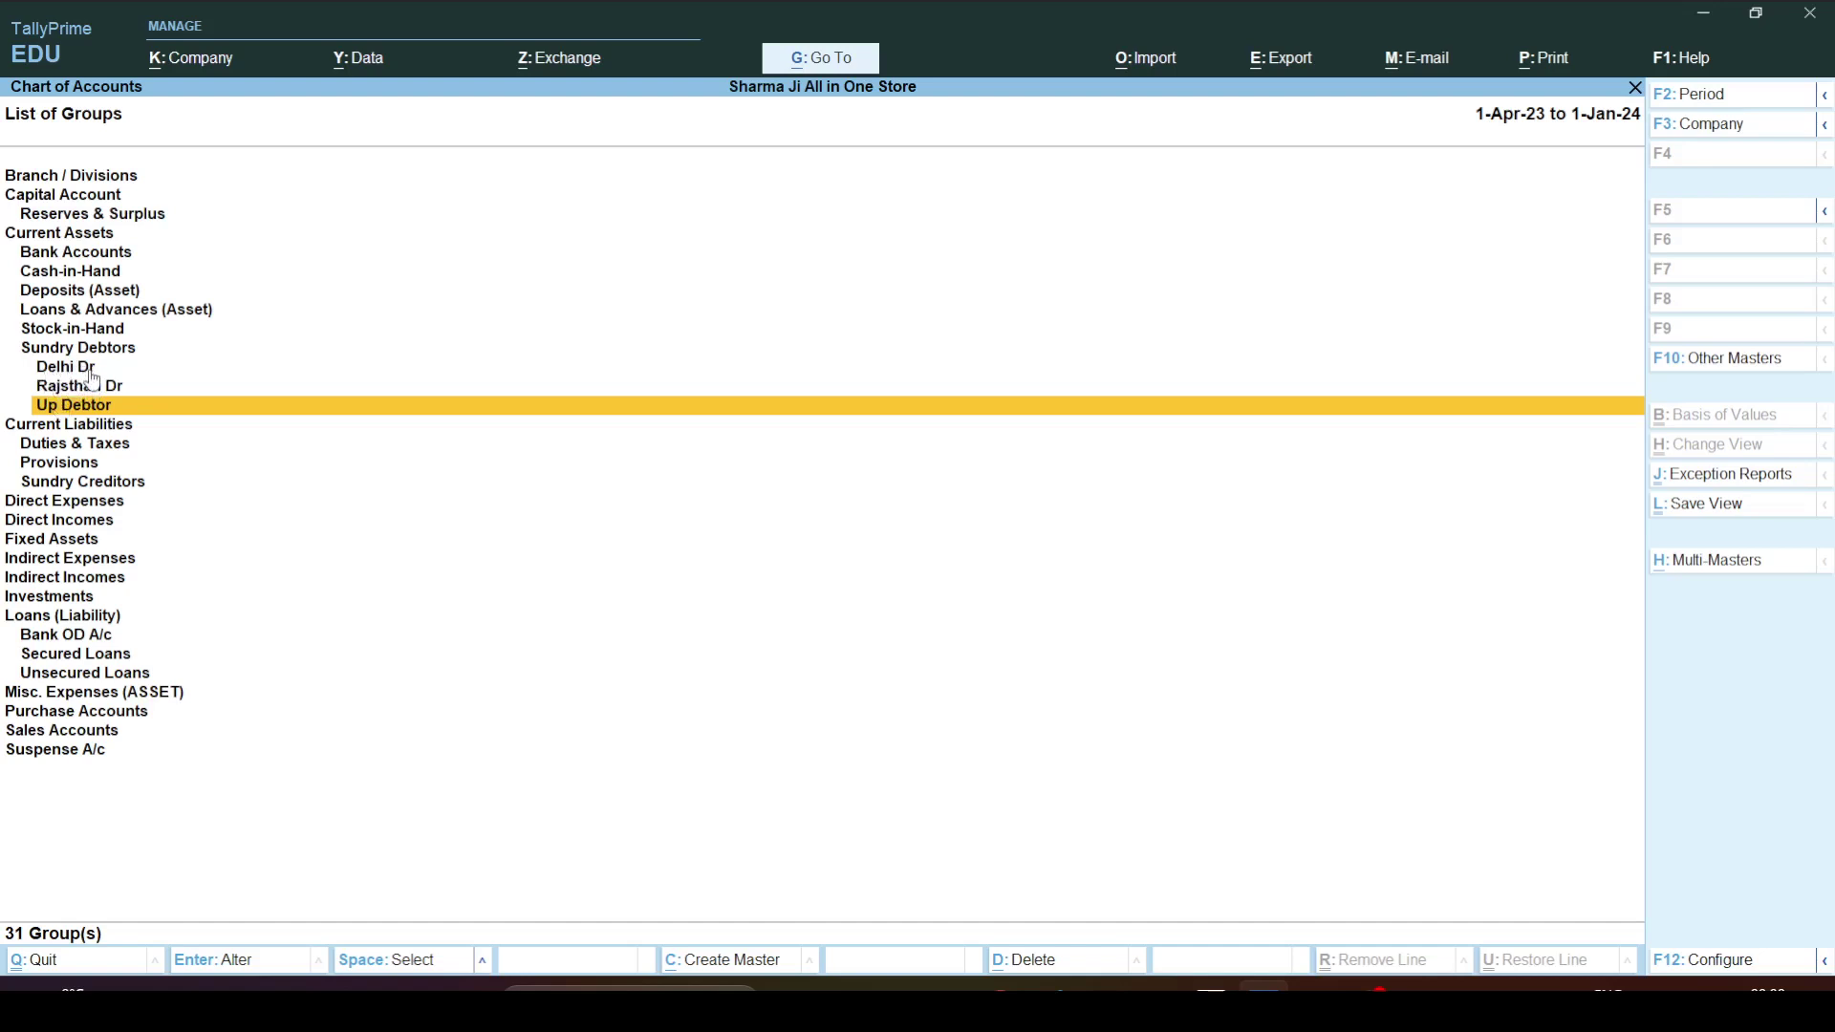
key(Home)
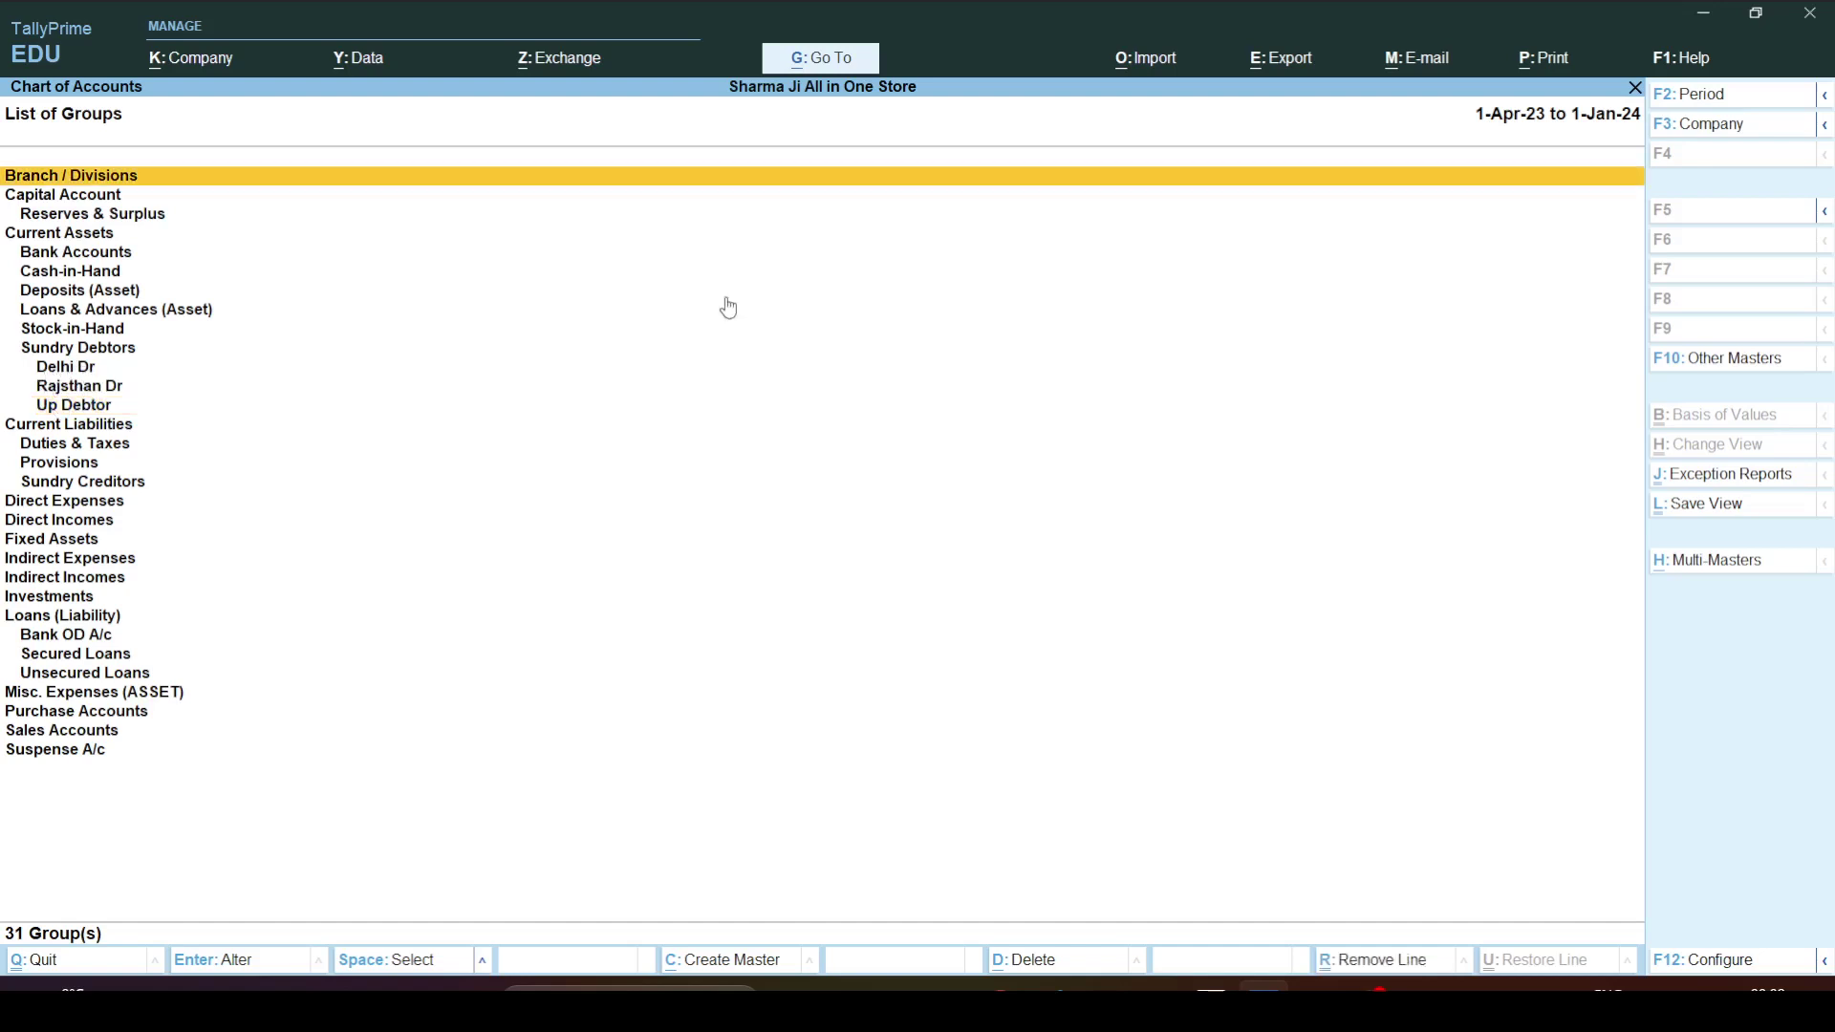
key(Escape)
key(Escape)
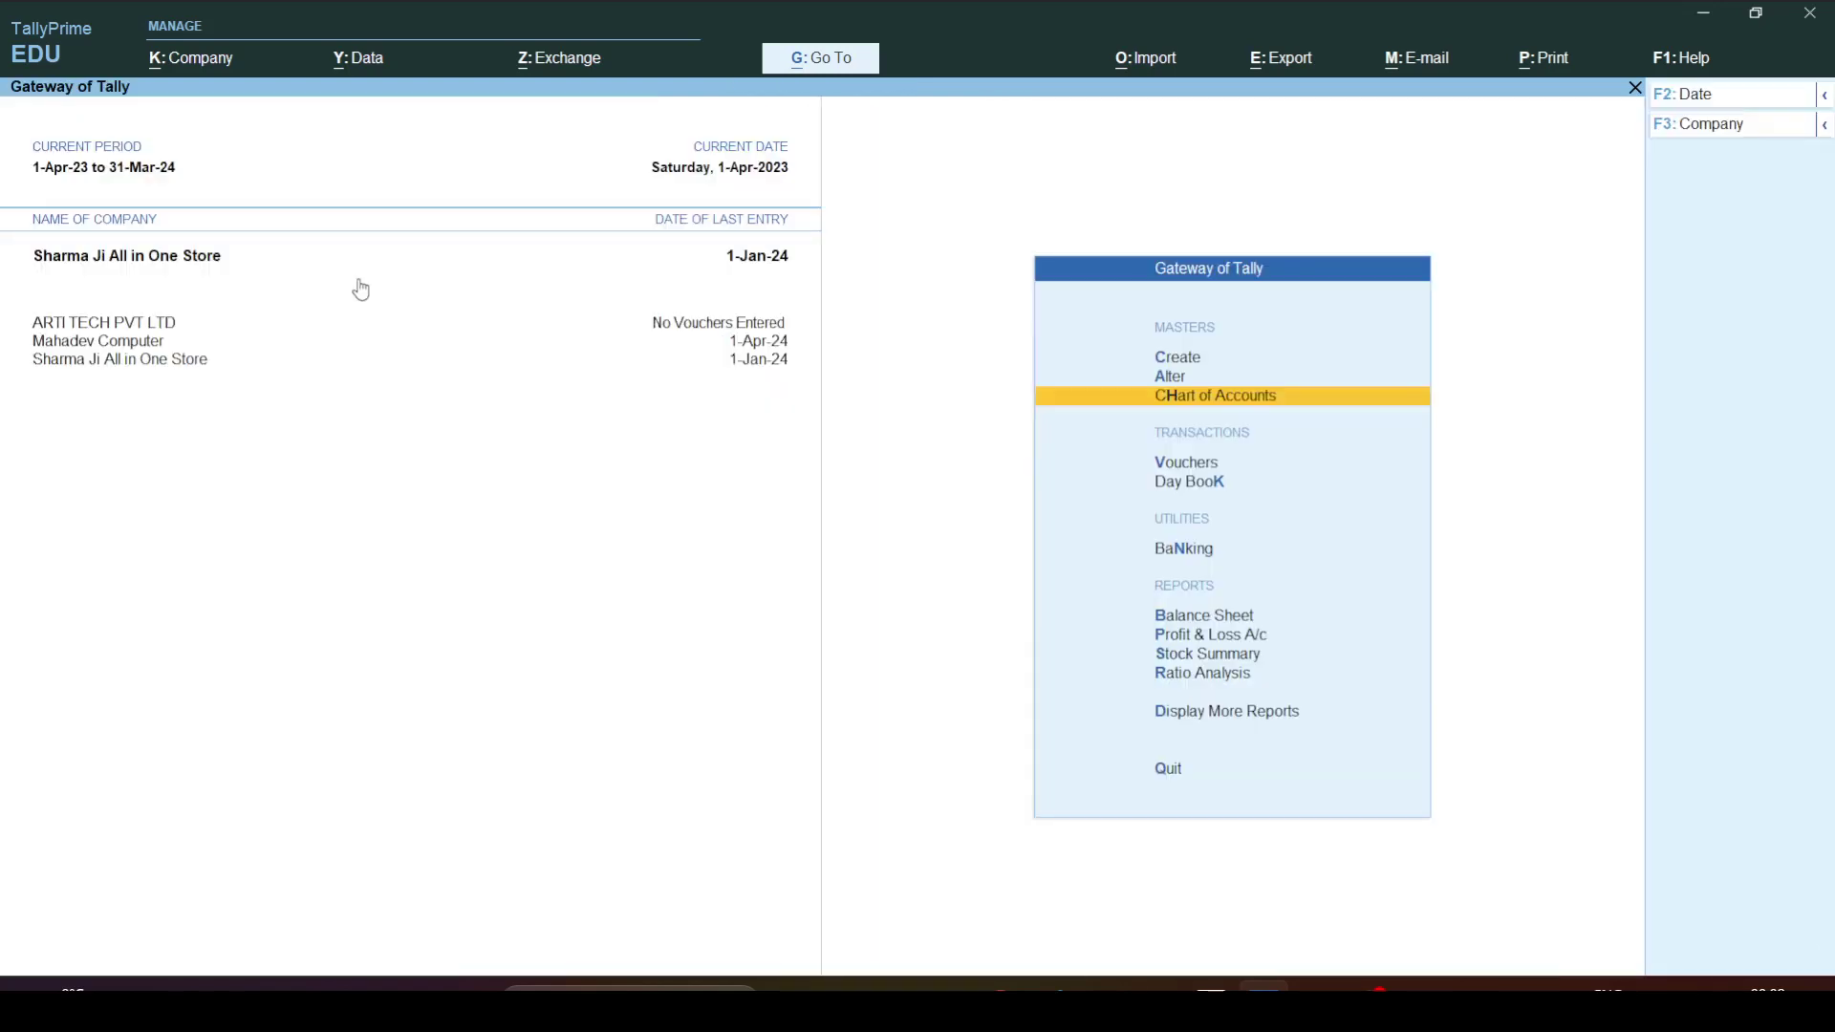
Open Multi Alter for all items from the list of ledgers in the Chart of Accounts.
key(Return)
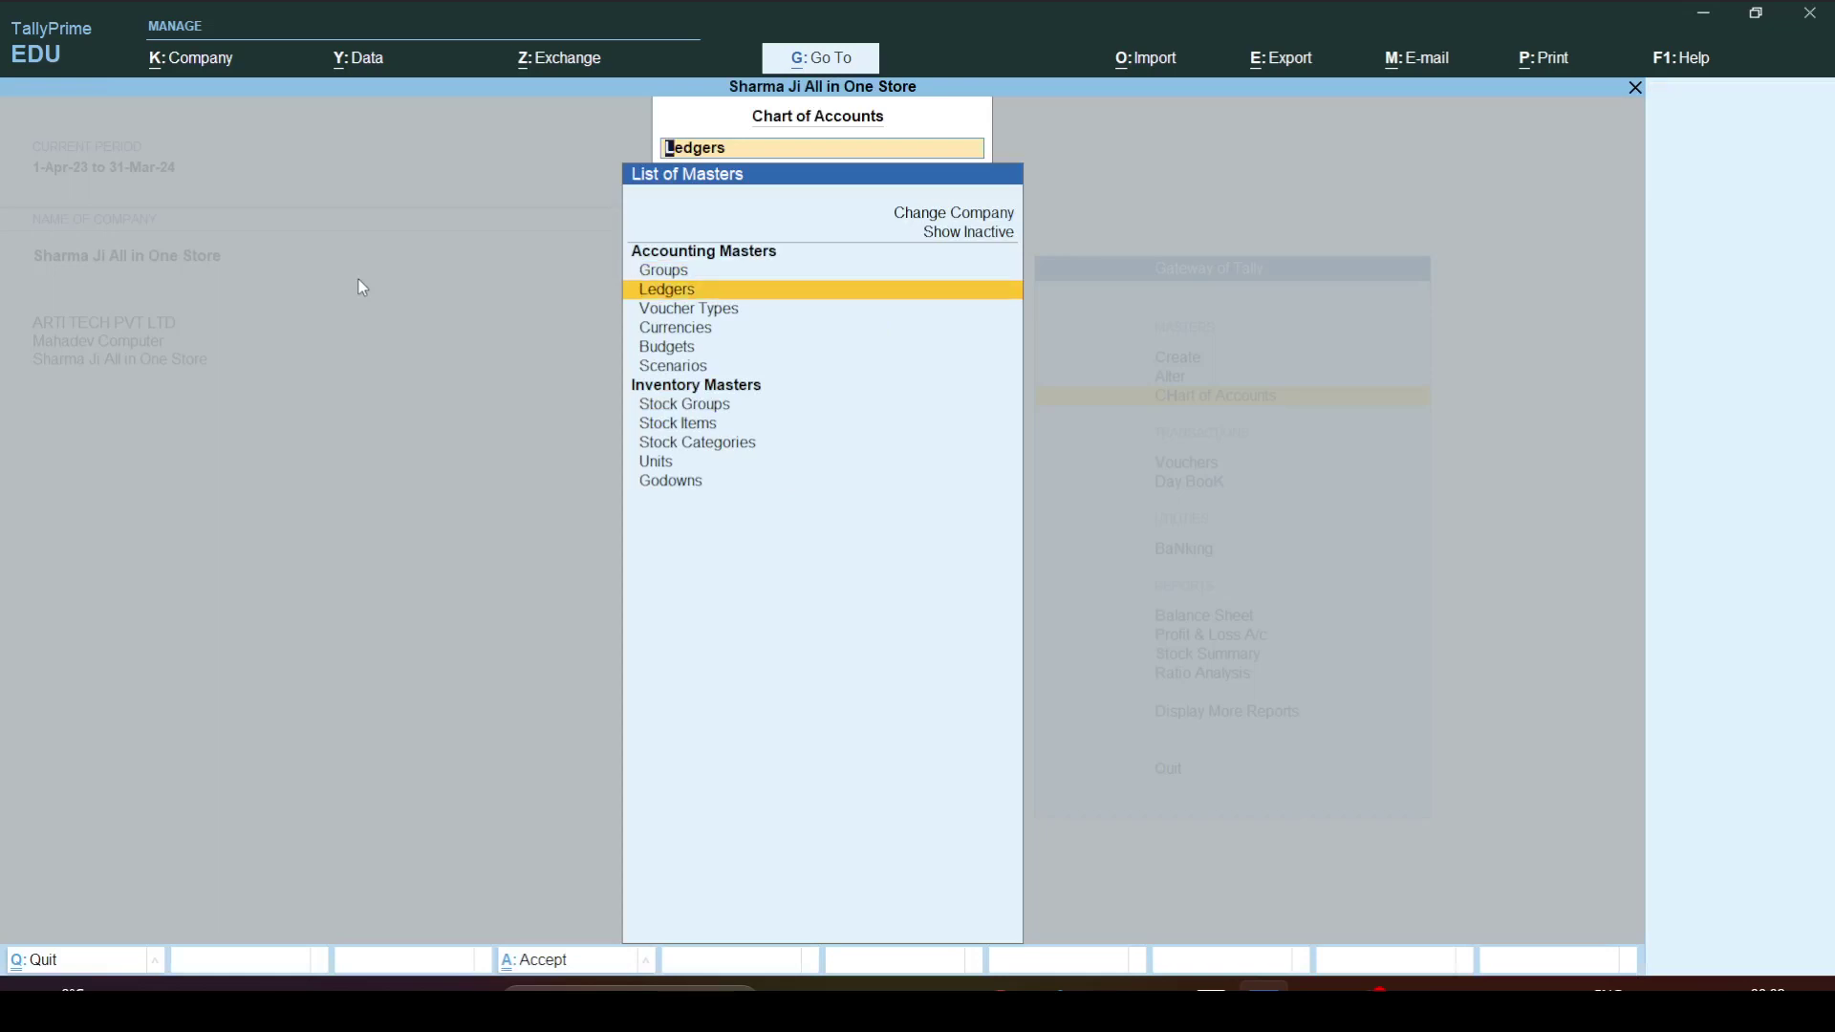
key(Return)
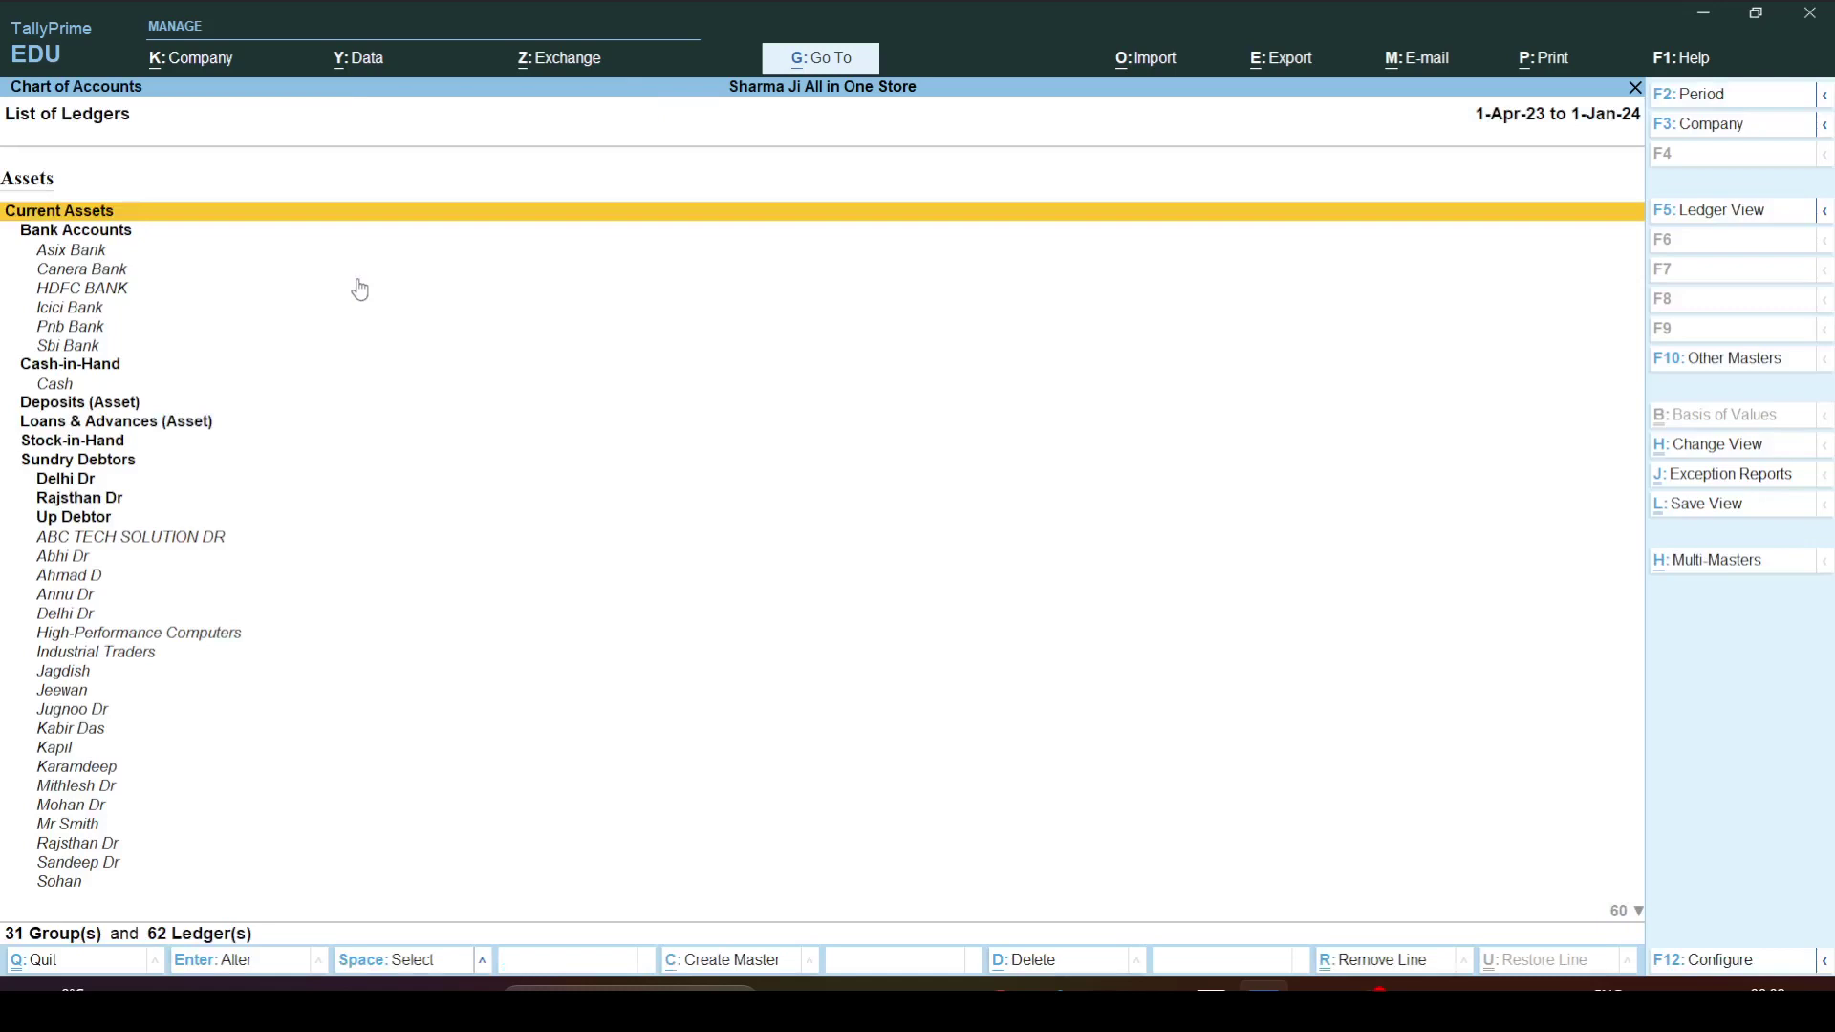
click(1716, 562)
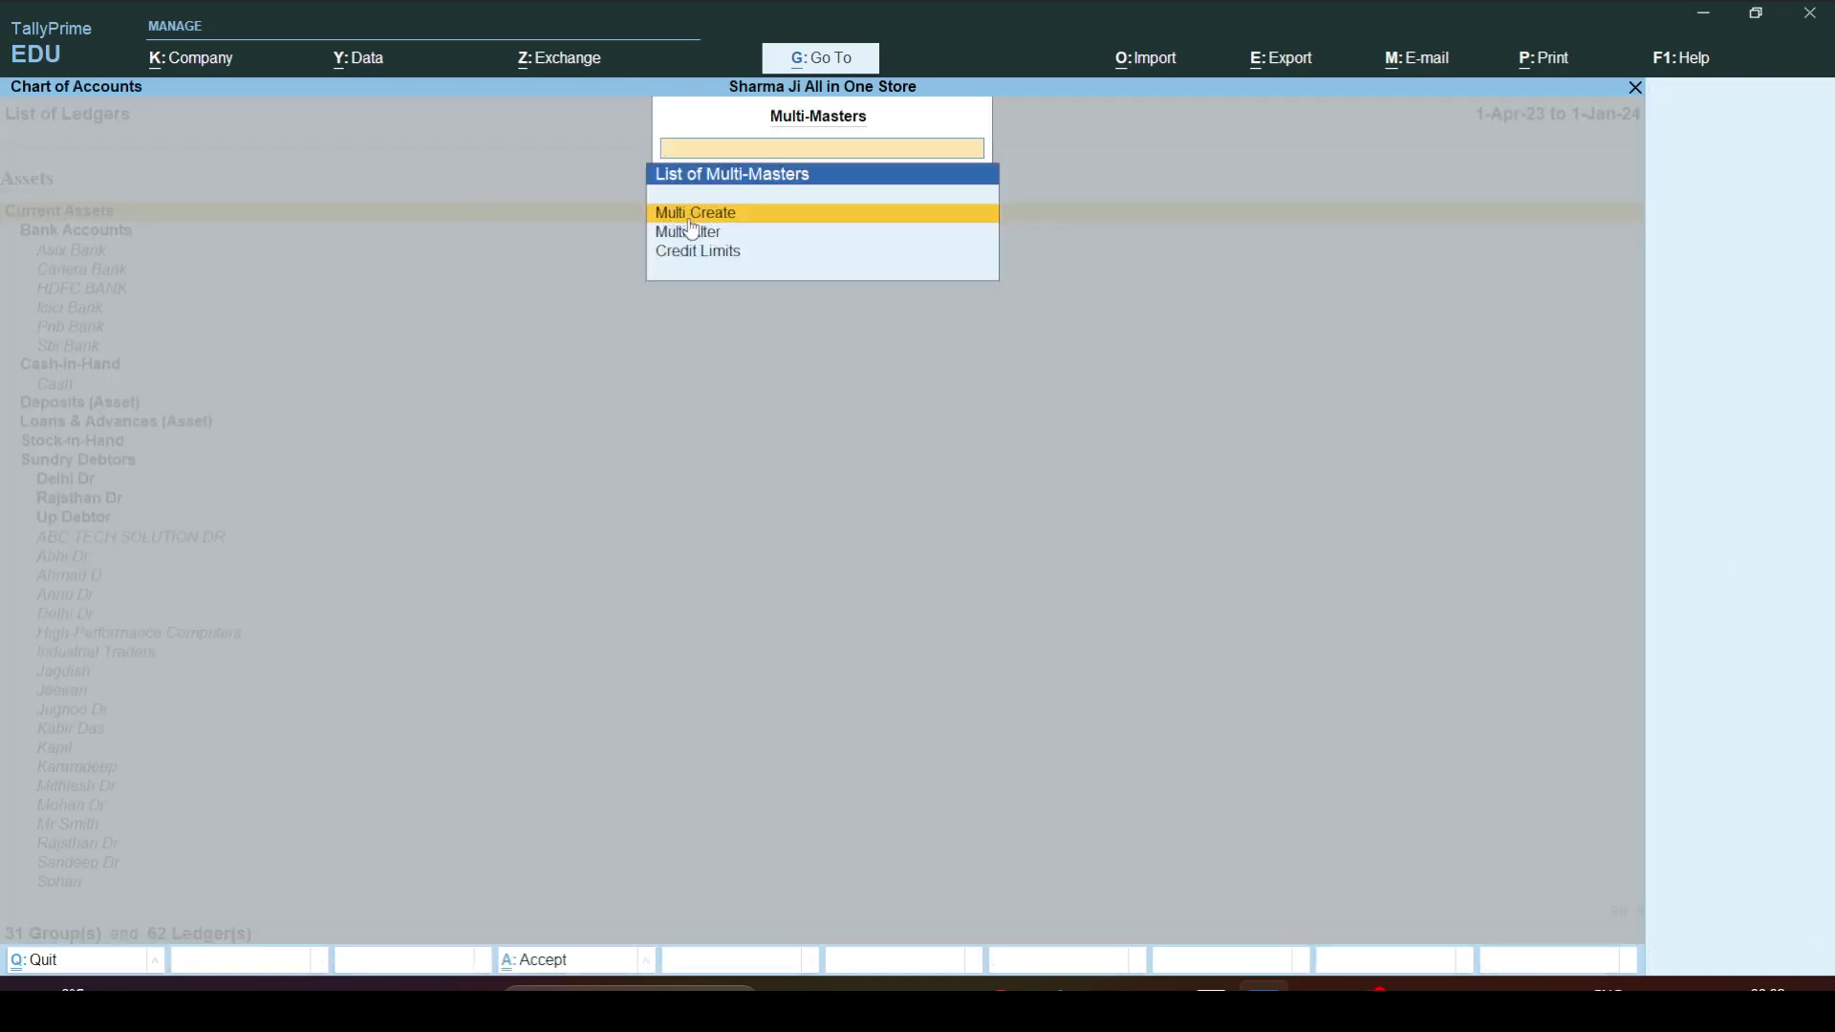
click(804, 236)
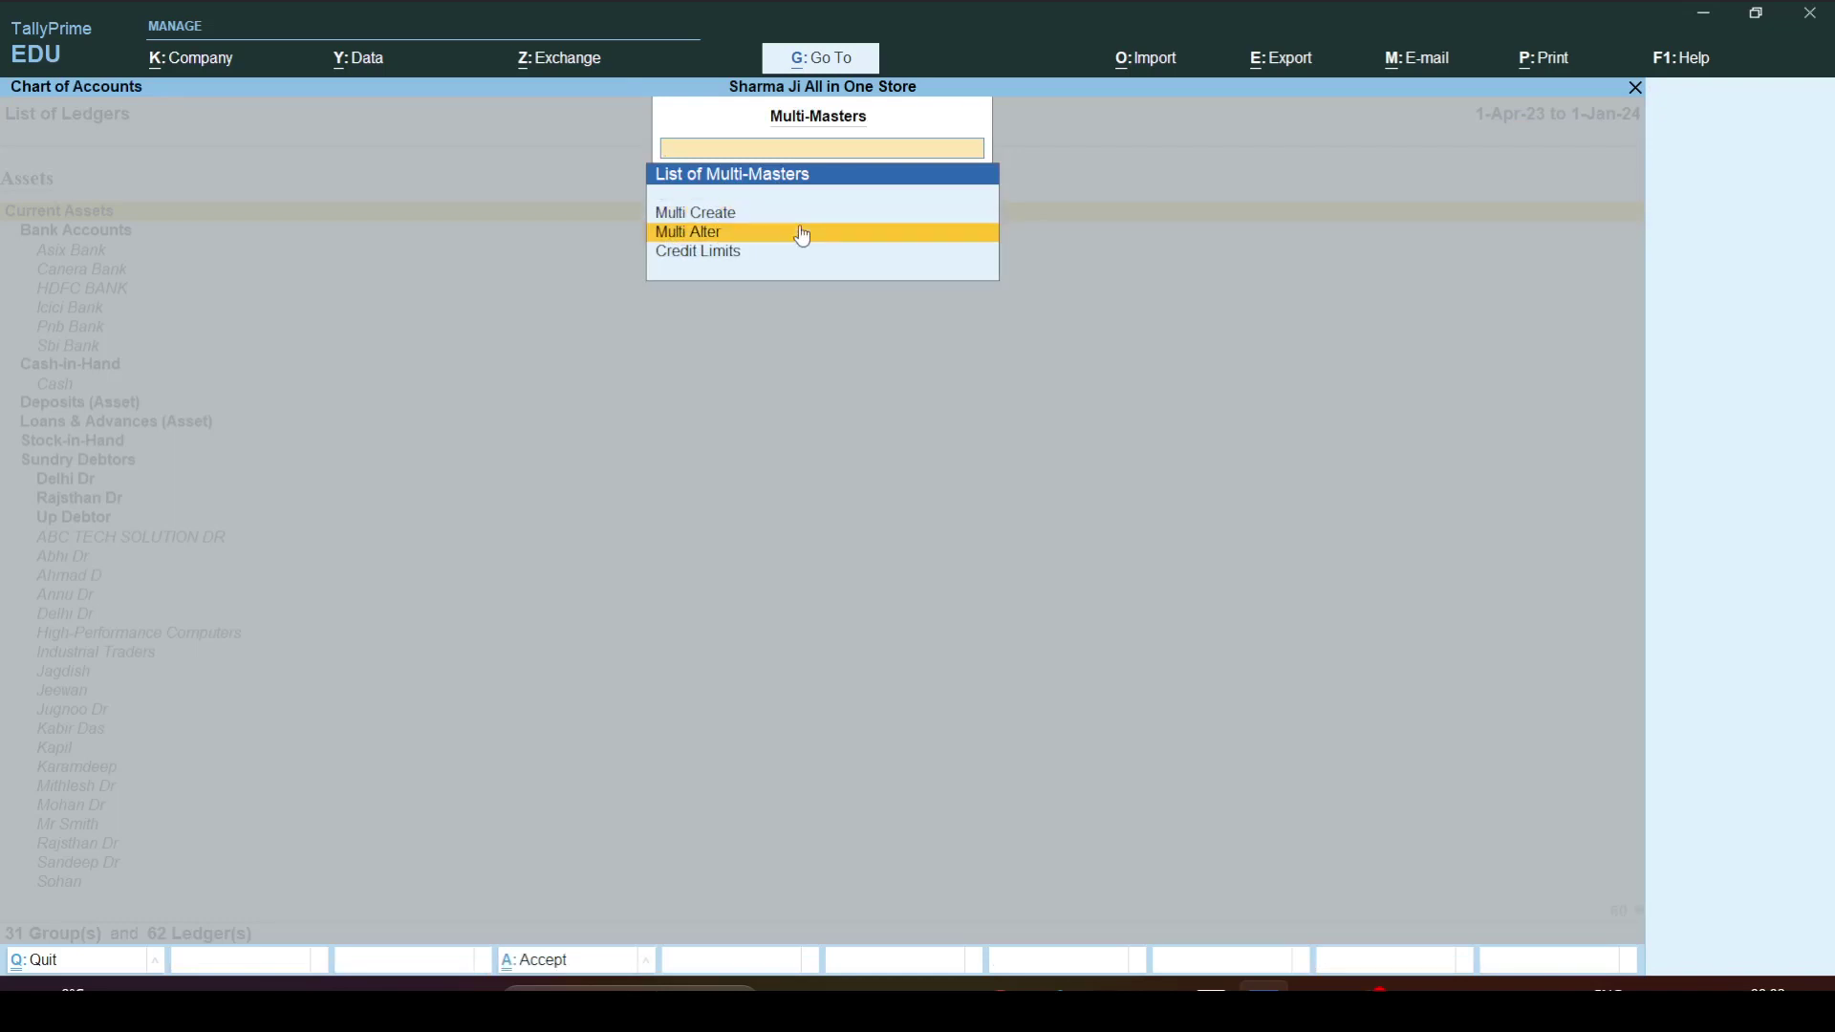
click(804, 236)
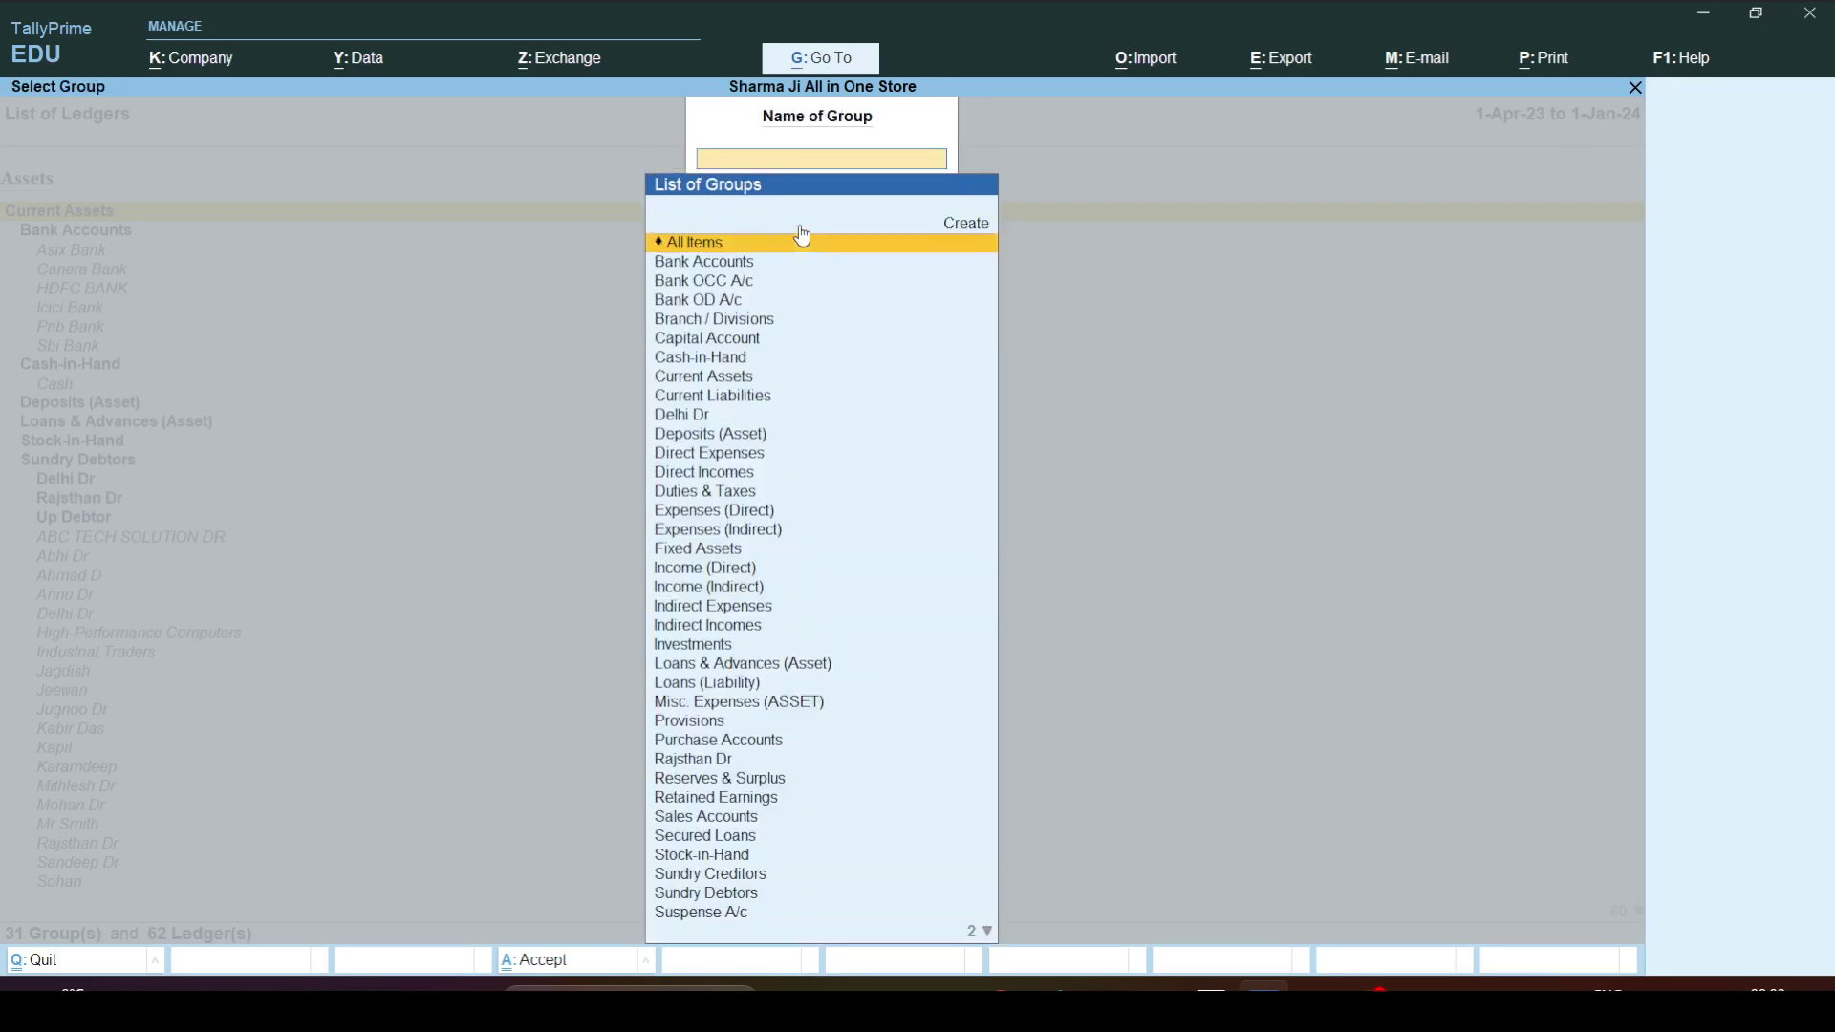
click(803, 236)
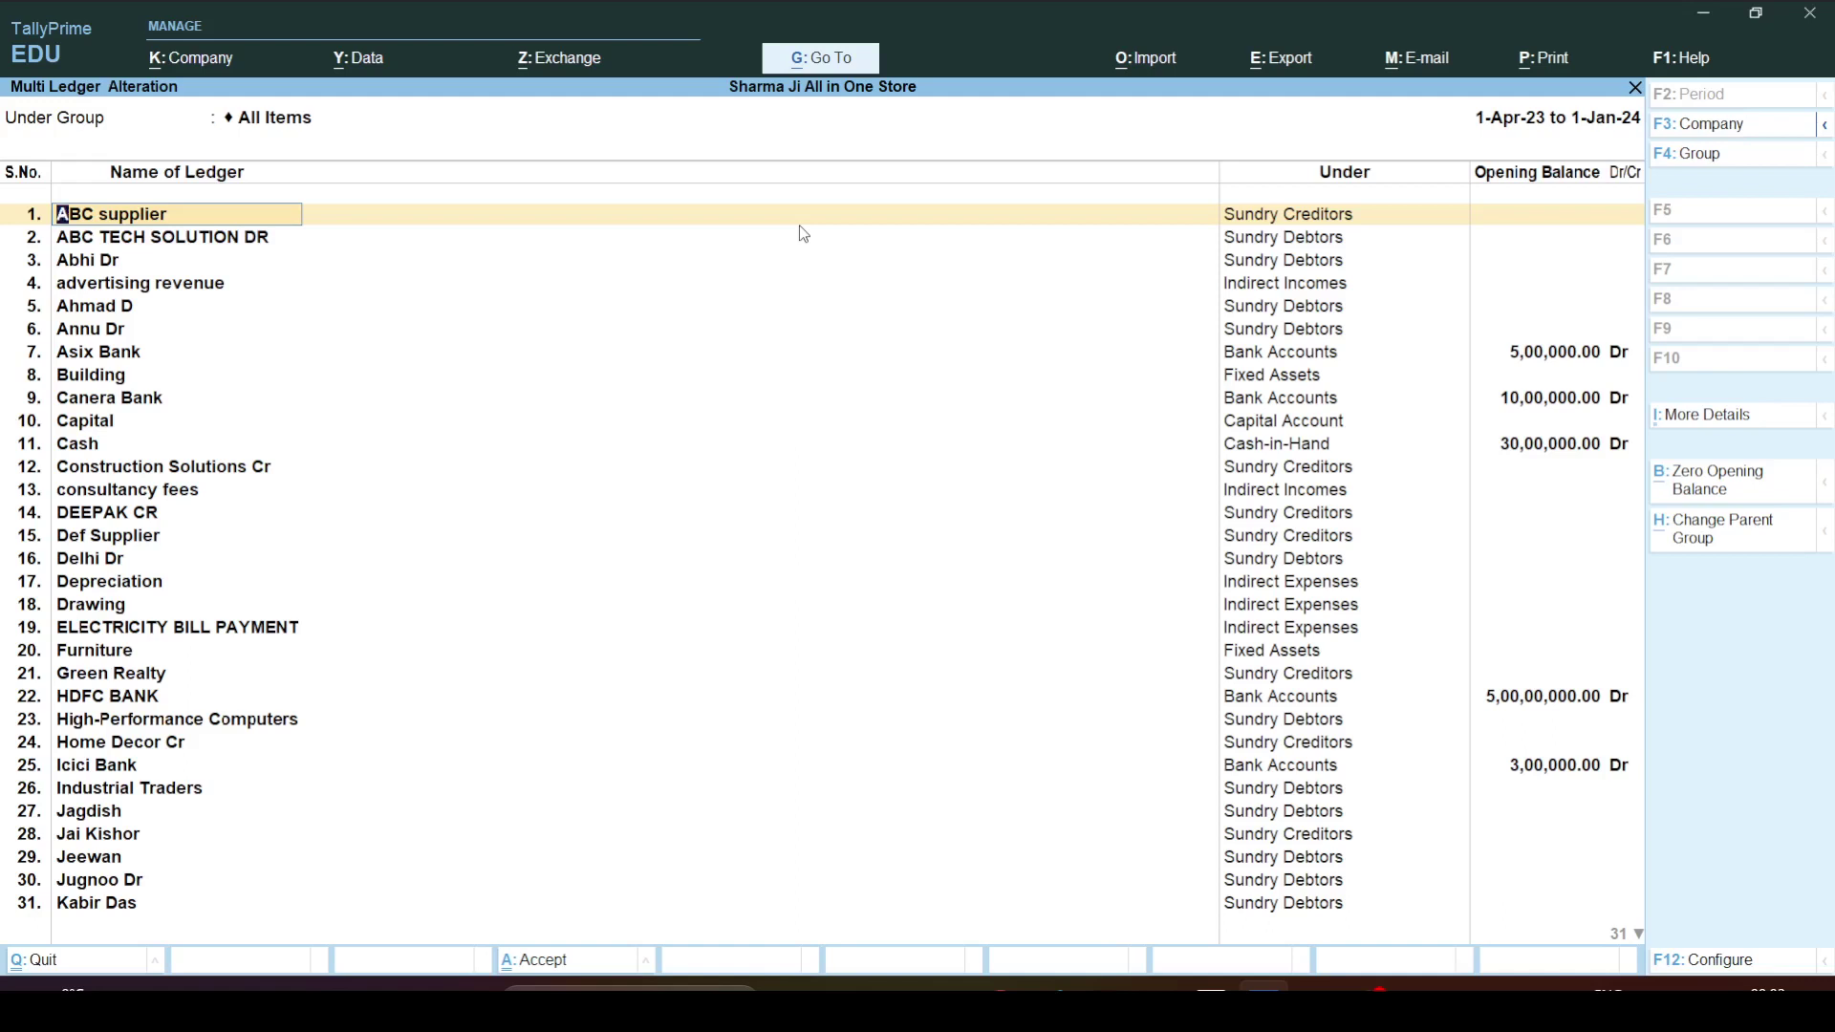
Restrict the multi-ledger alteration to the Sundry Debtors group.
click(281, 122)
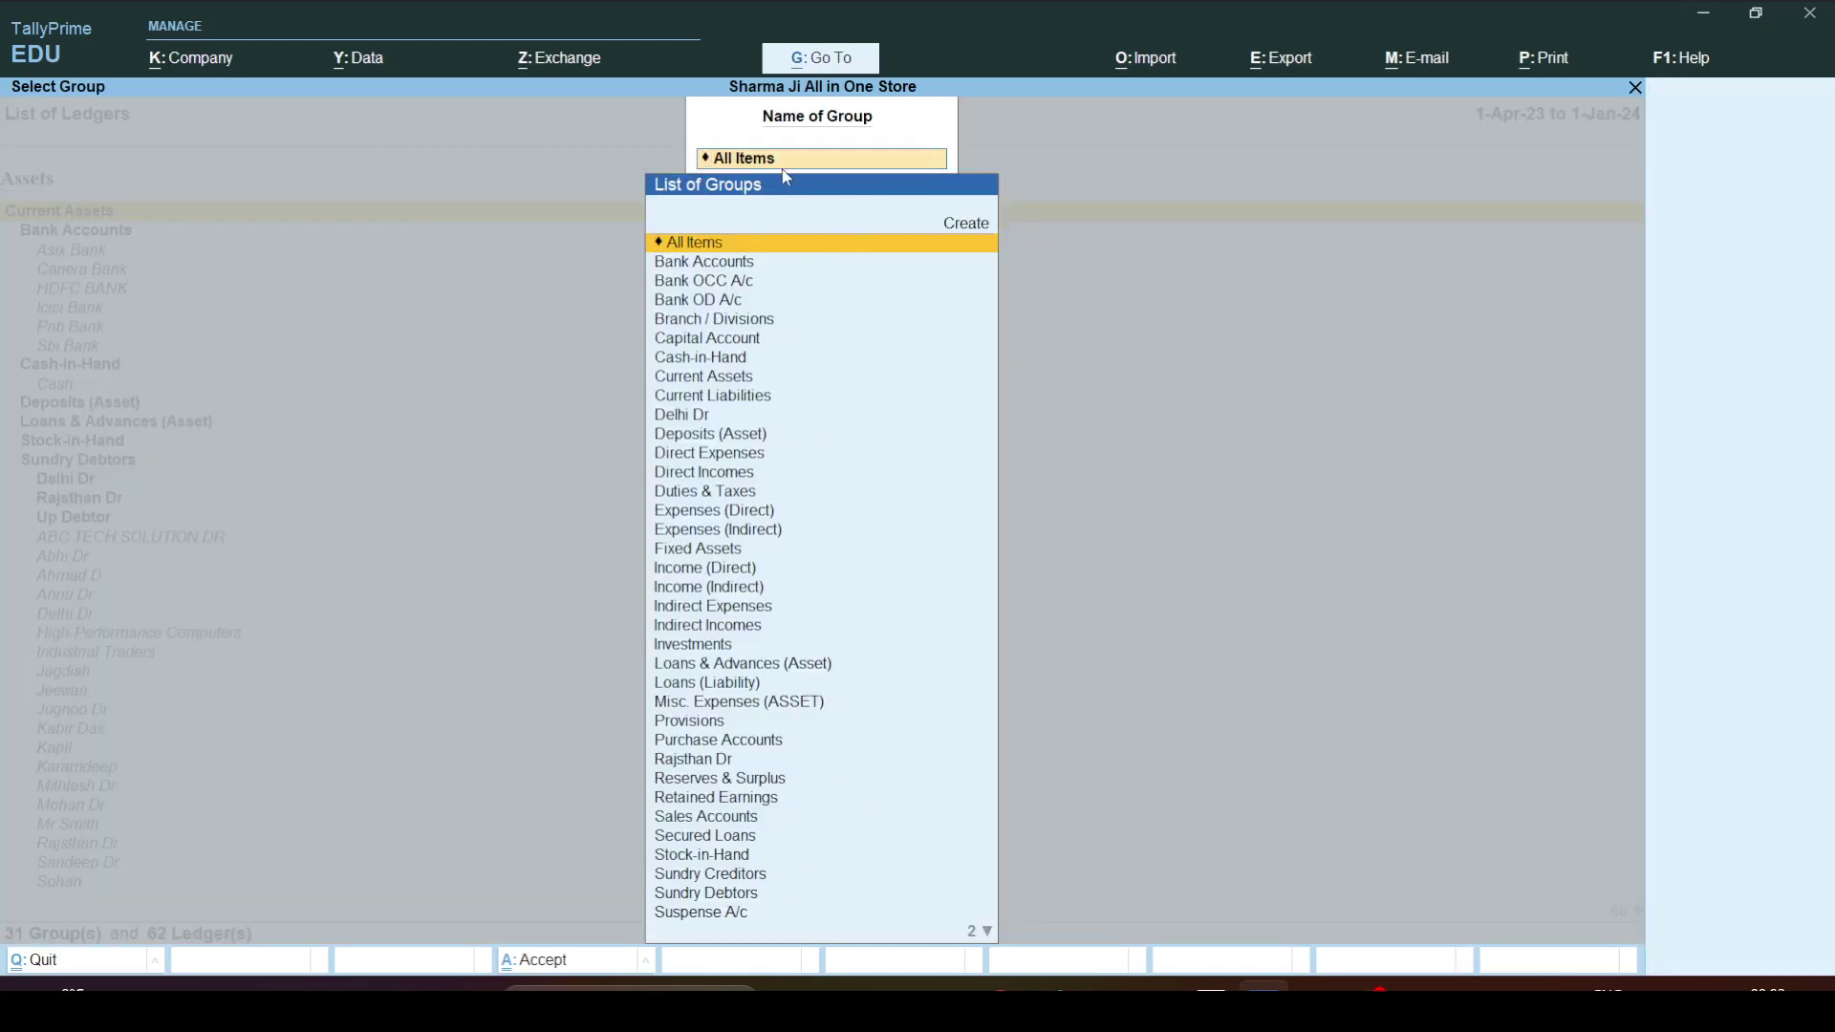
text(Sun)
key(Down)
key(Down)
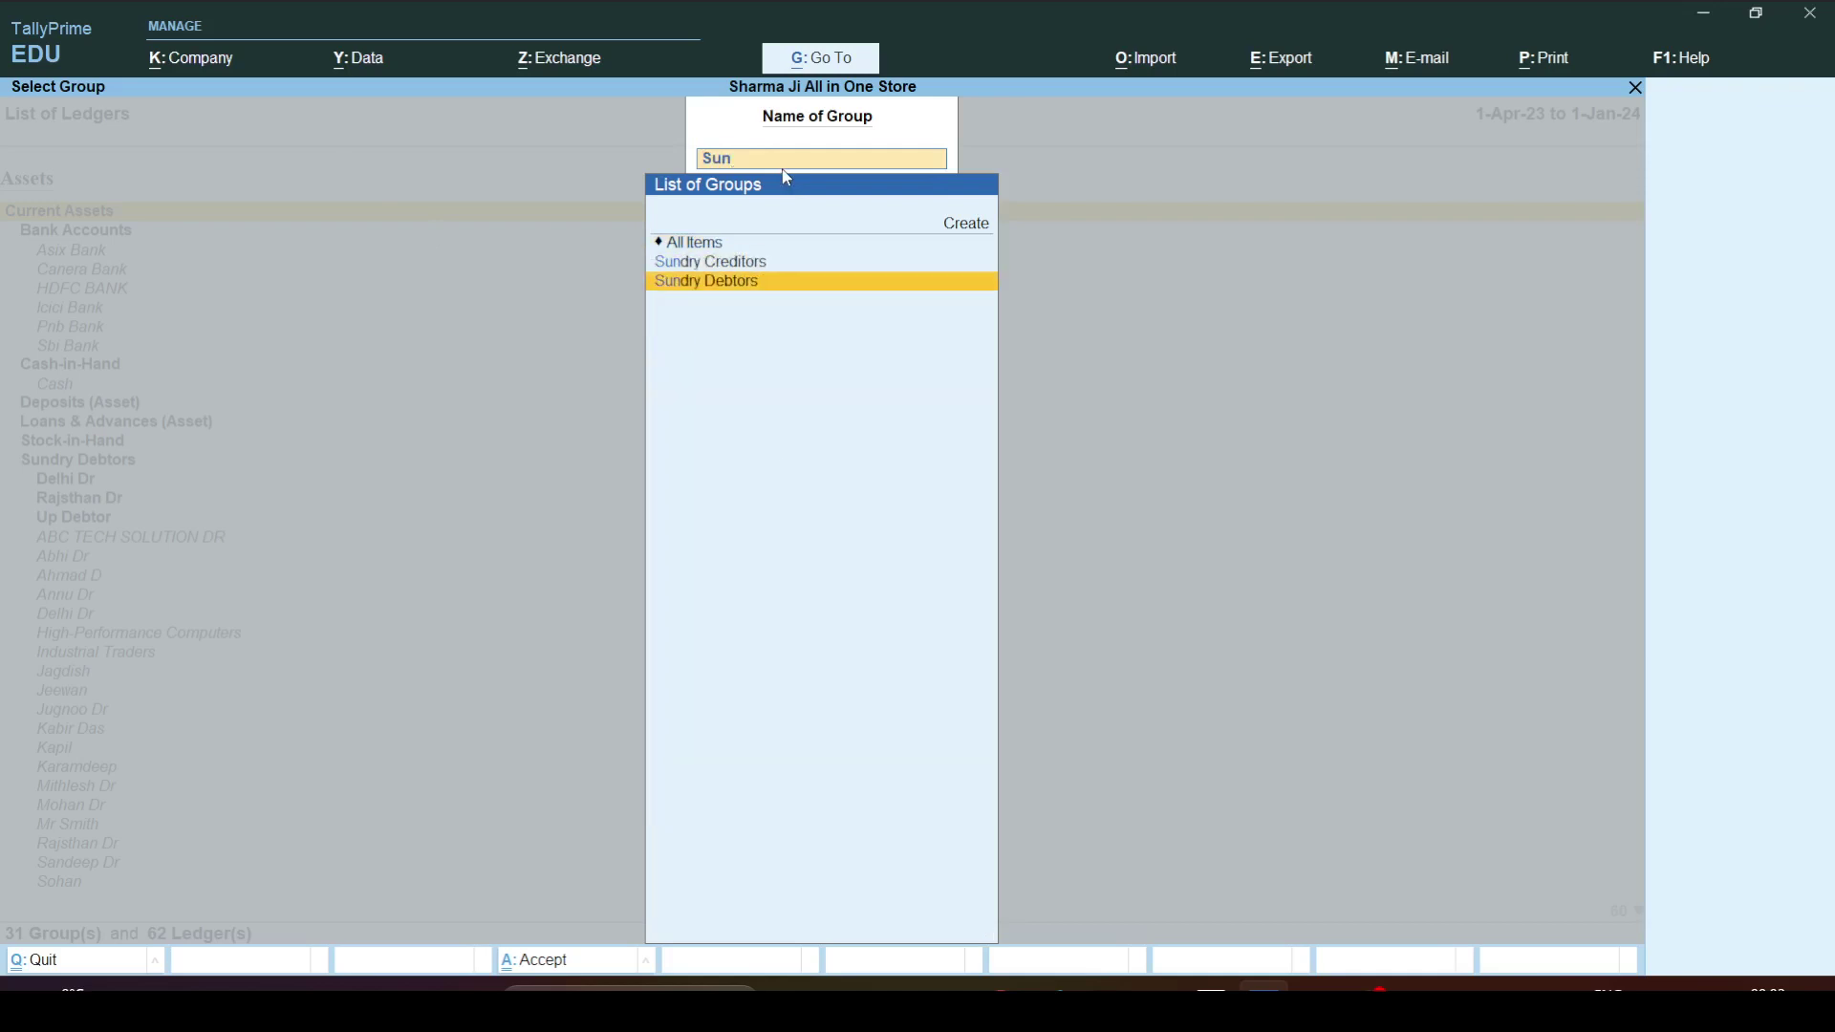
key(Return)
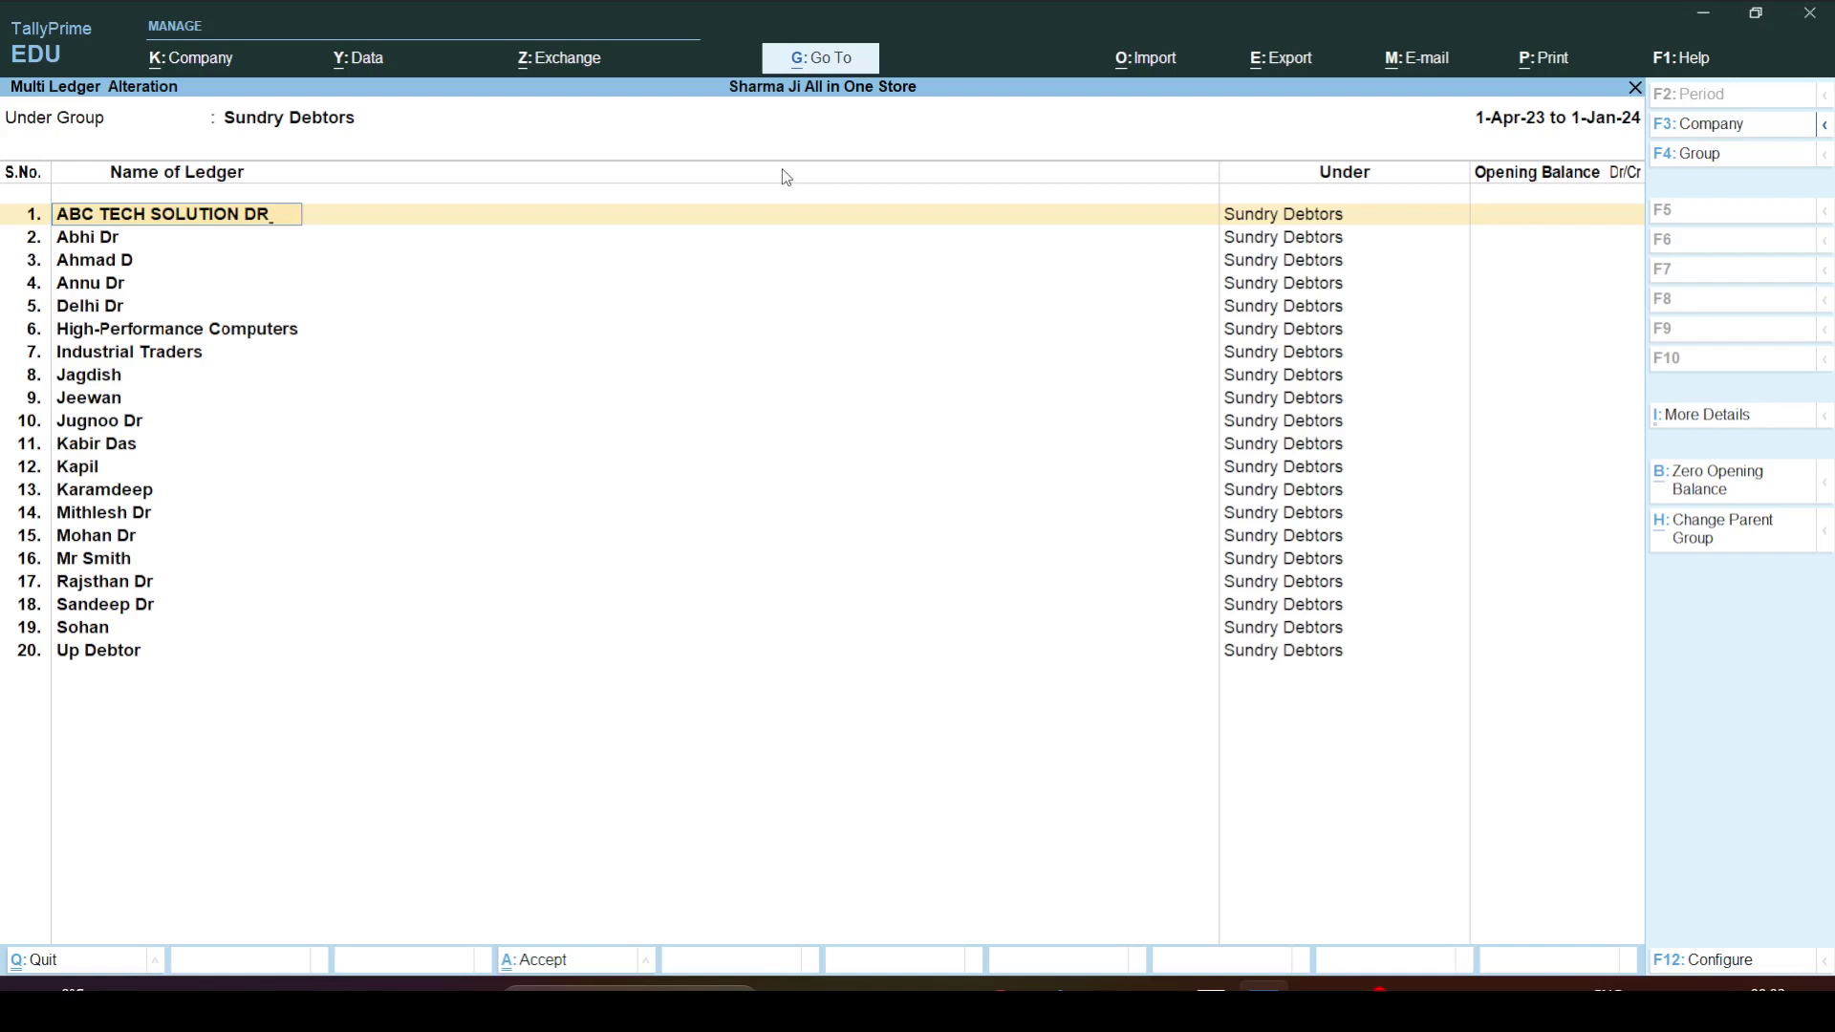
Rename the first ledger to "ABC TECH SOLUTION DR(Delhi)" and move it under the Delhi Dr group without an opening balance.
text((Delhi))
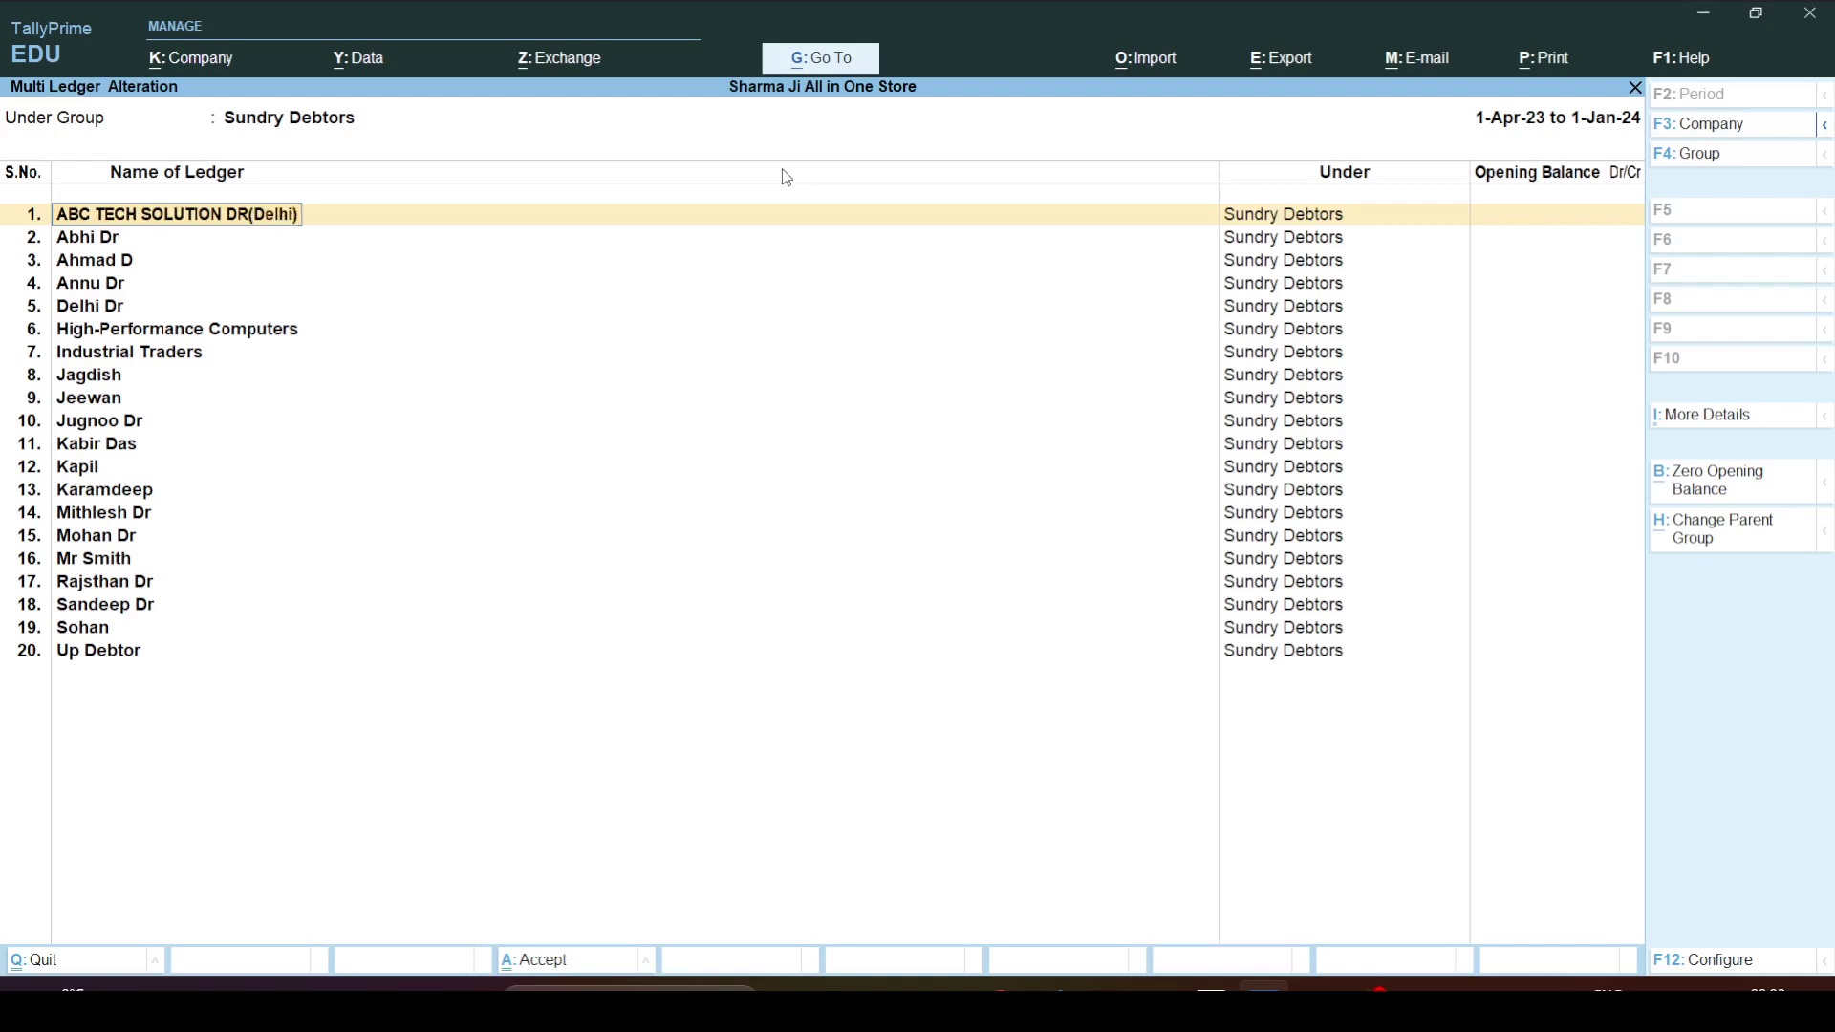
key(Return)
text(D)
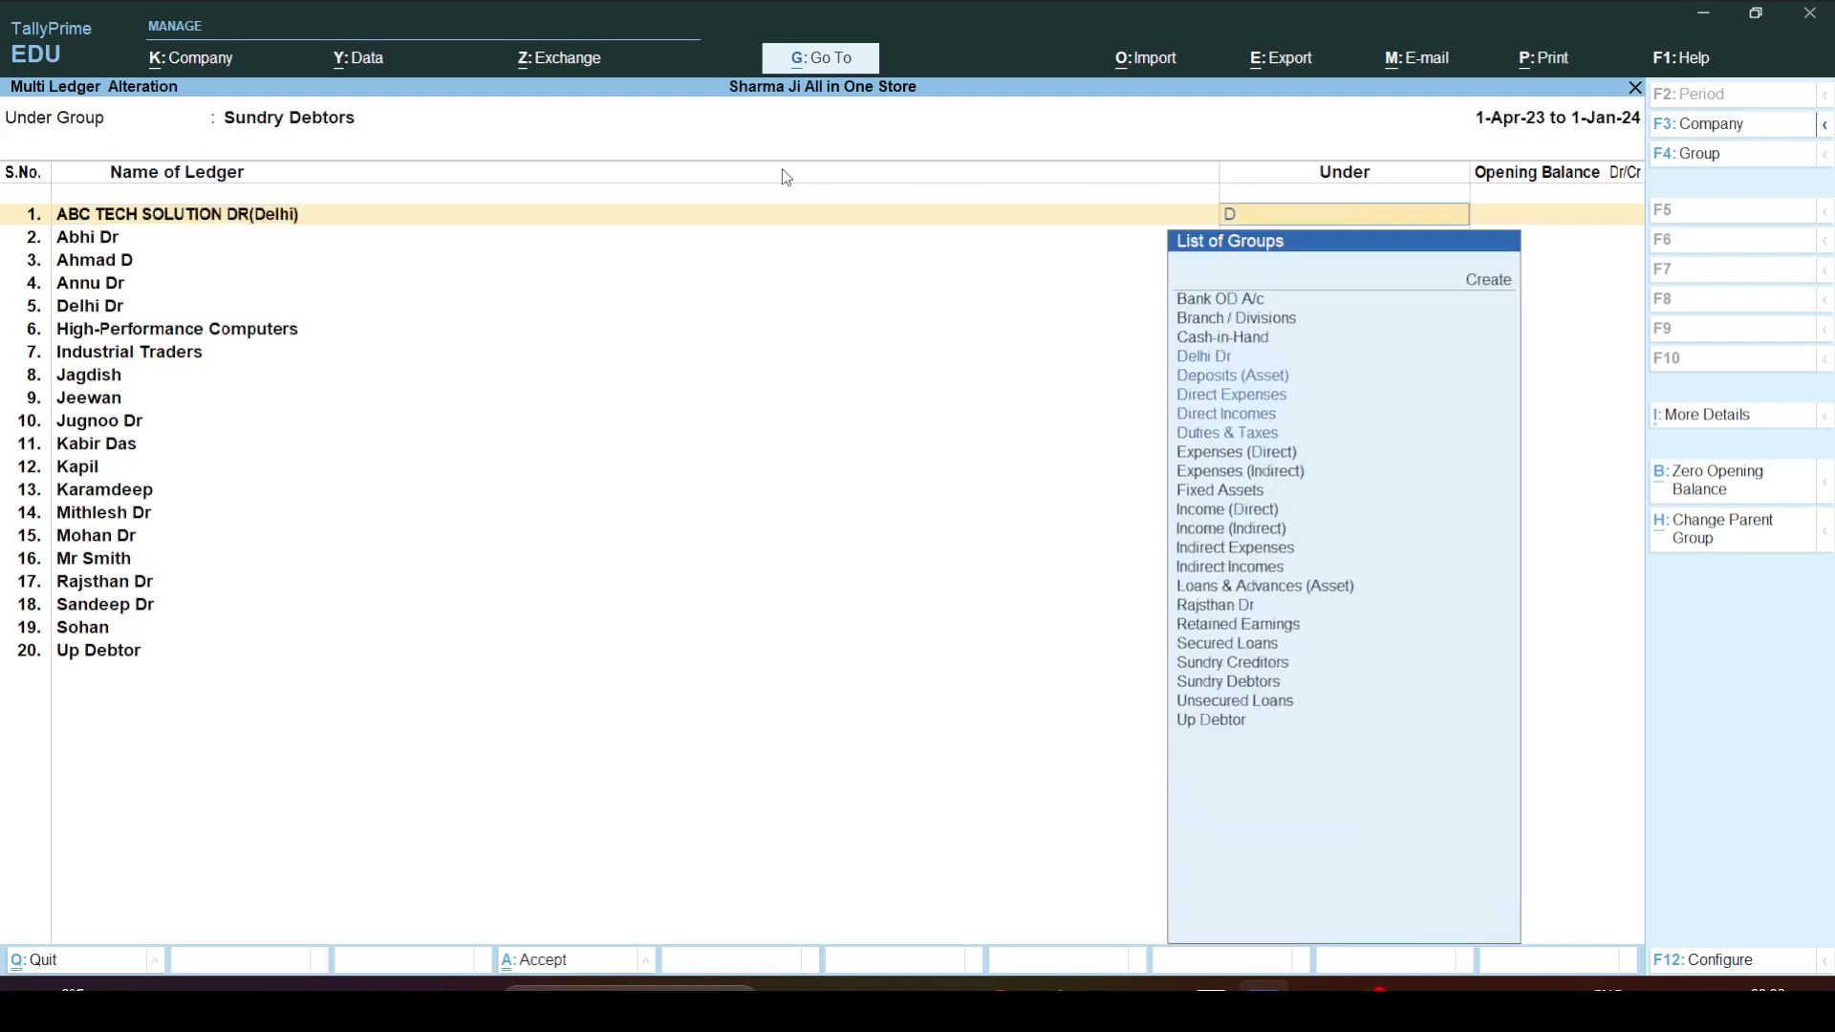
text(elhi)
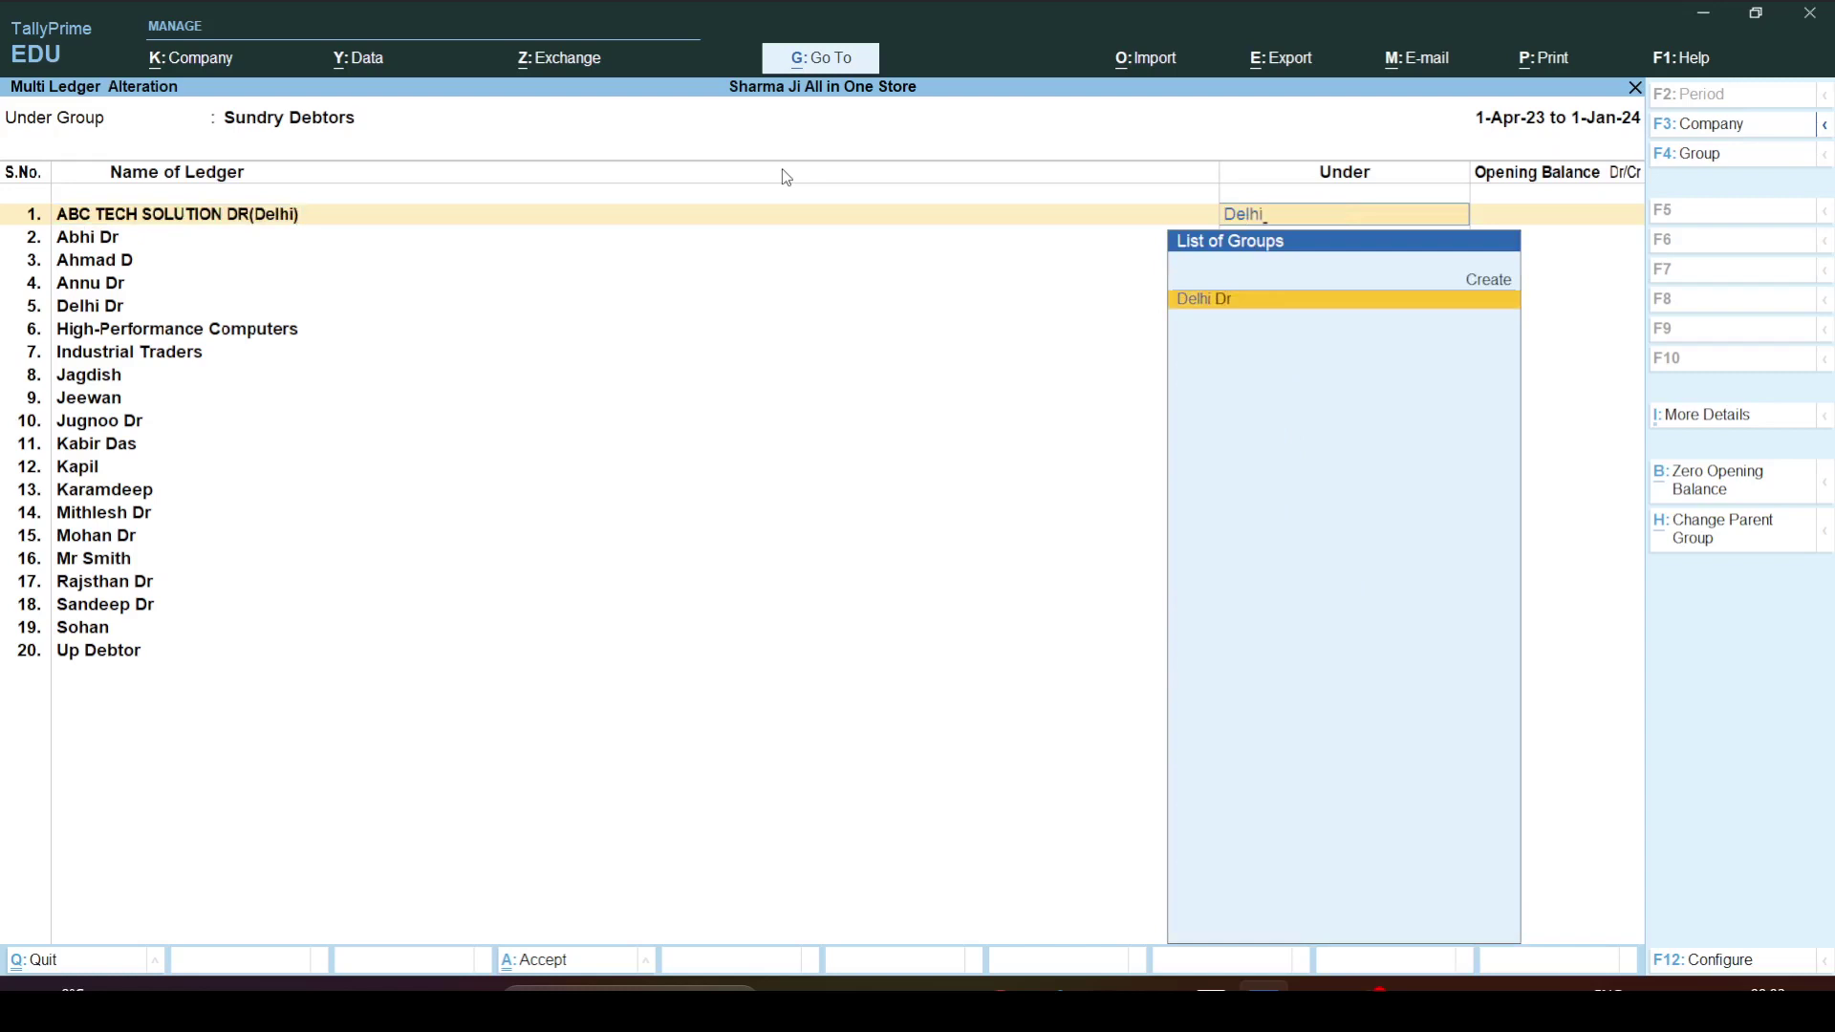
key(Return)
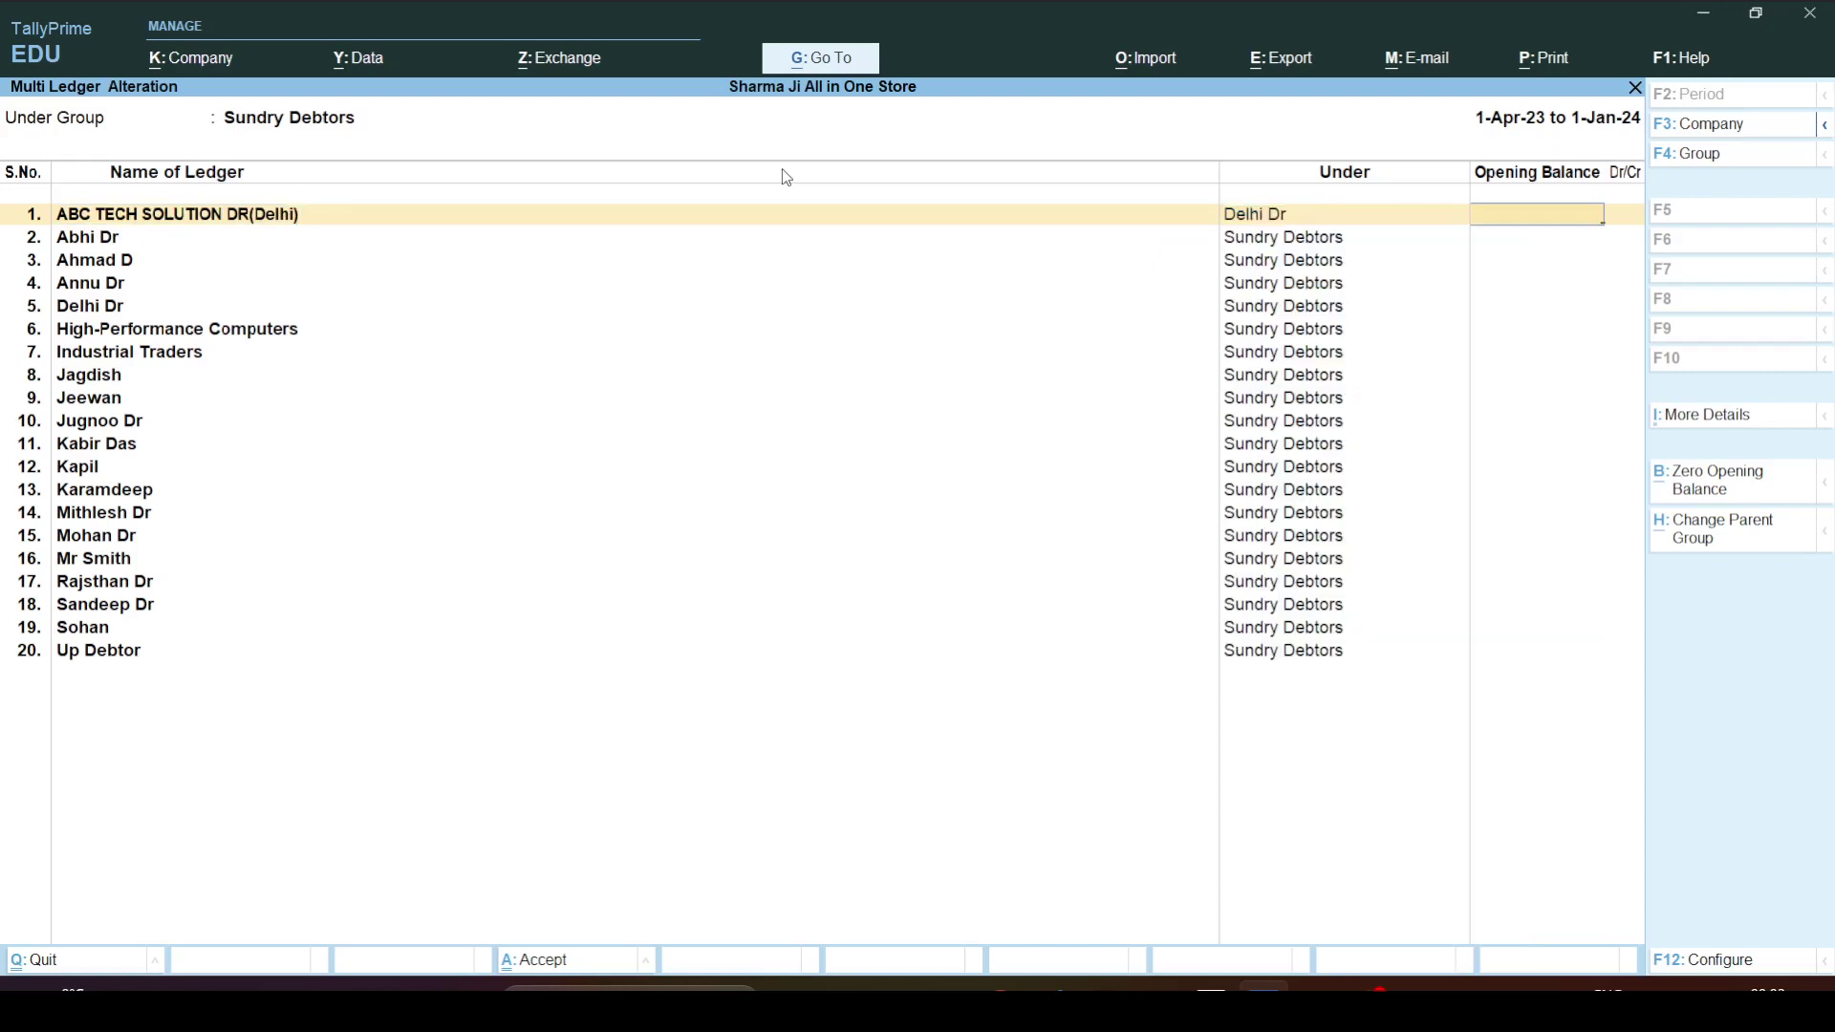
key(Return)
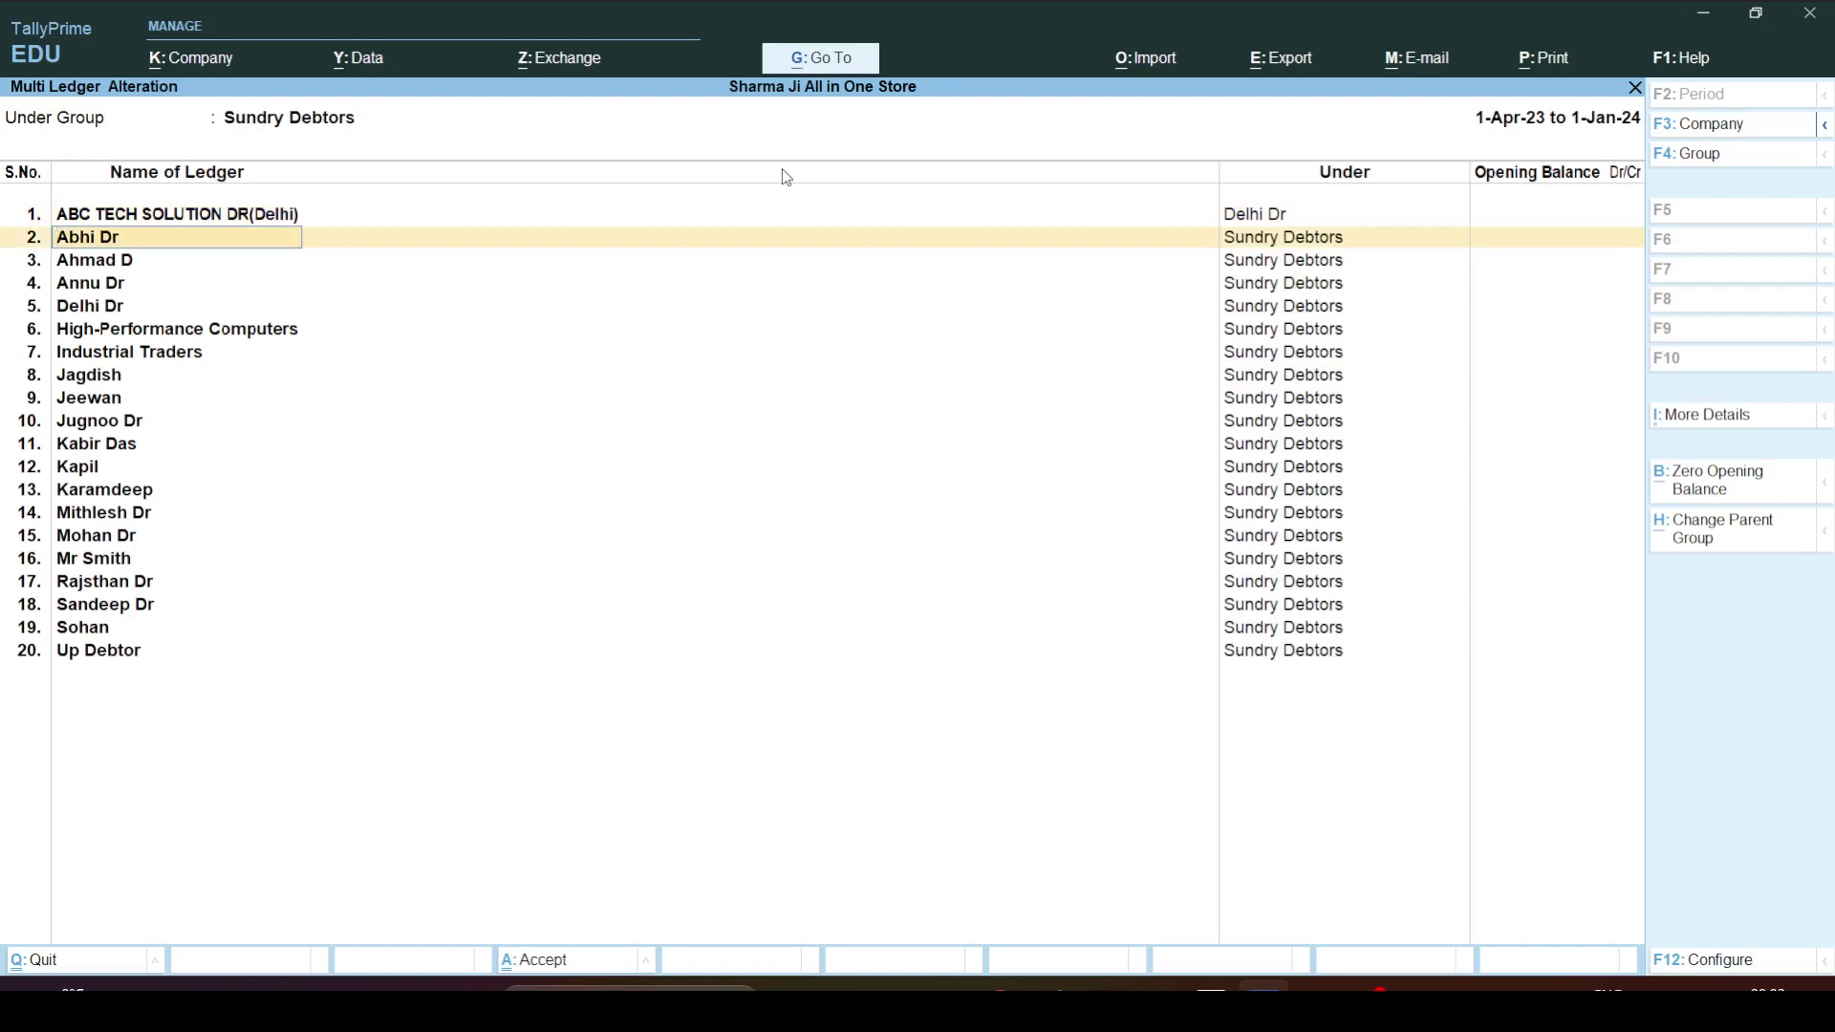
Append "(Up)" to the second ledger's name and move it under the Up Debtor group without an opening balance.
text((Up))
key(Return)
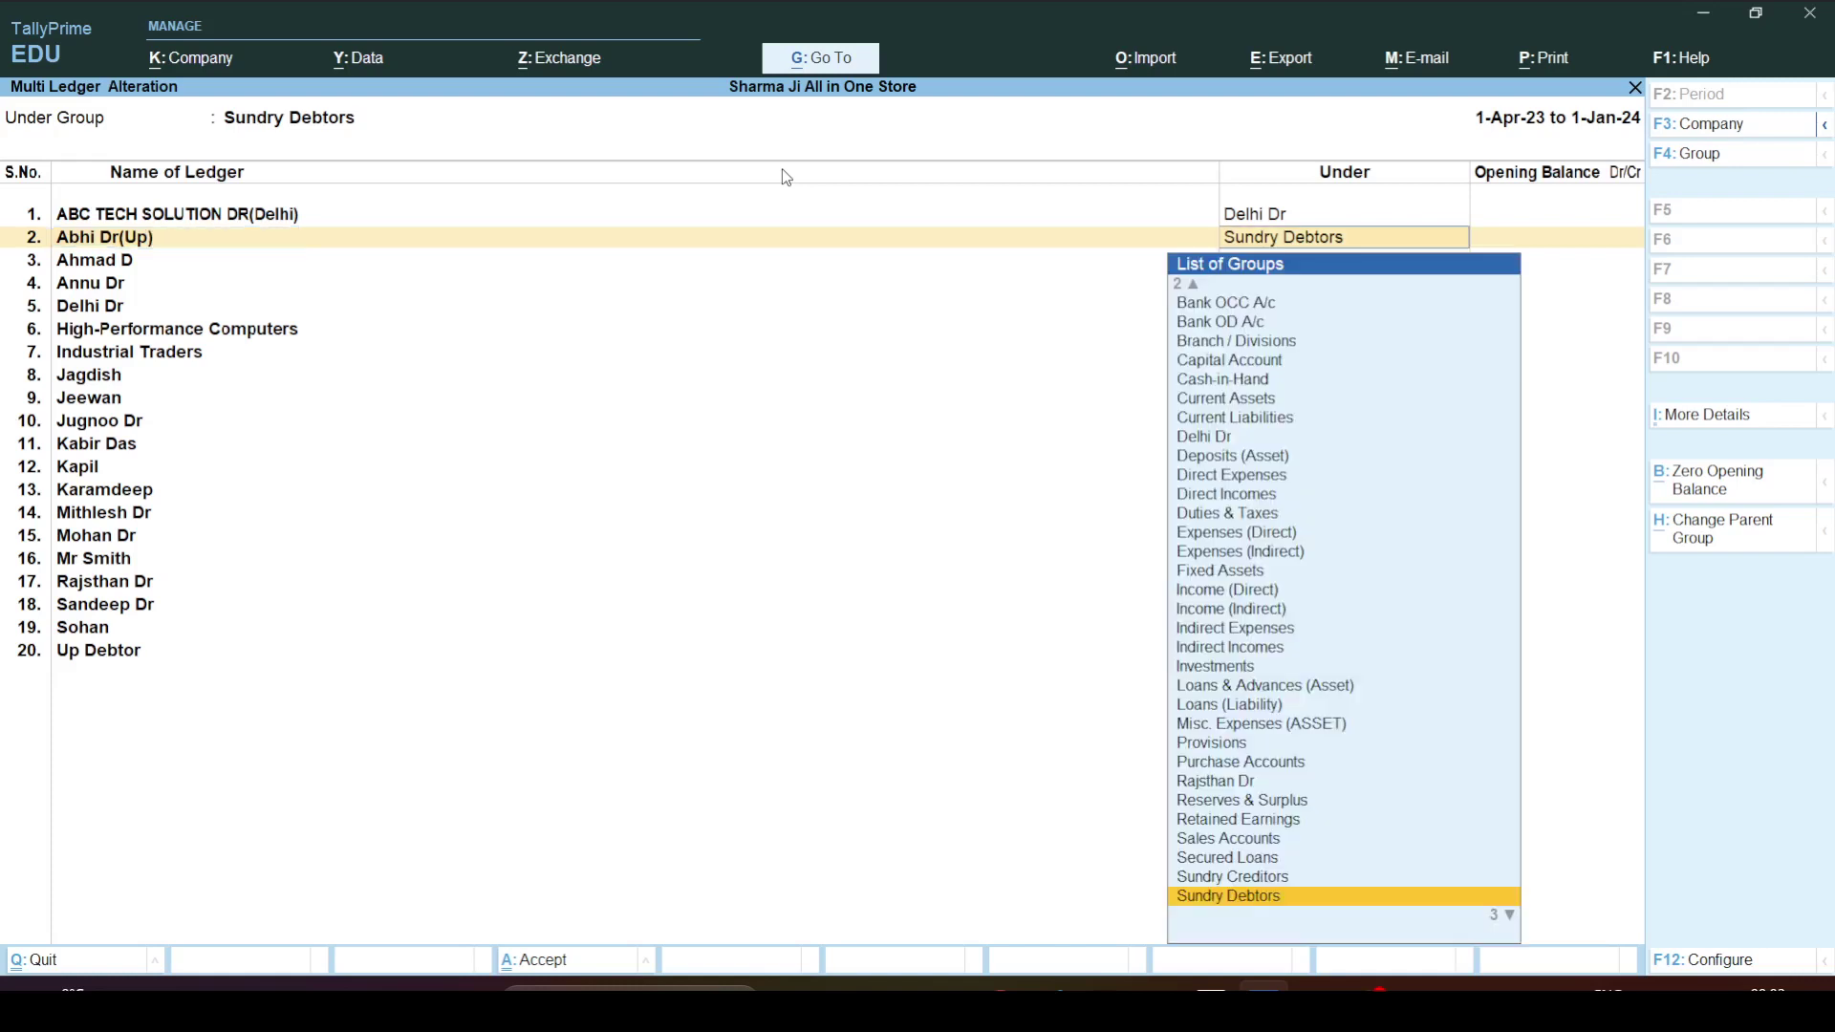
text(Up)
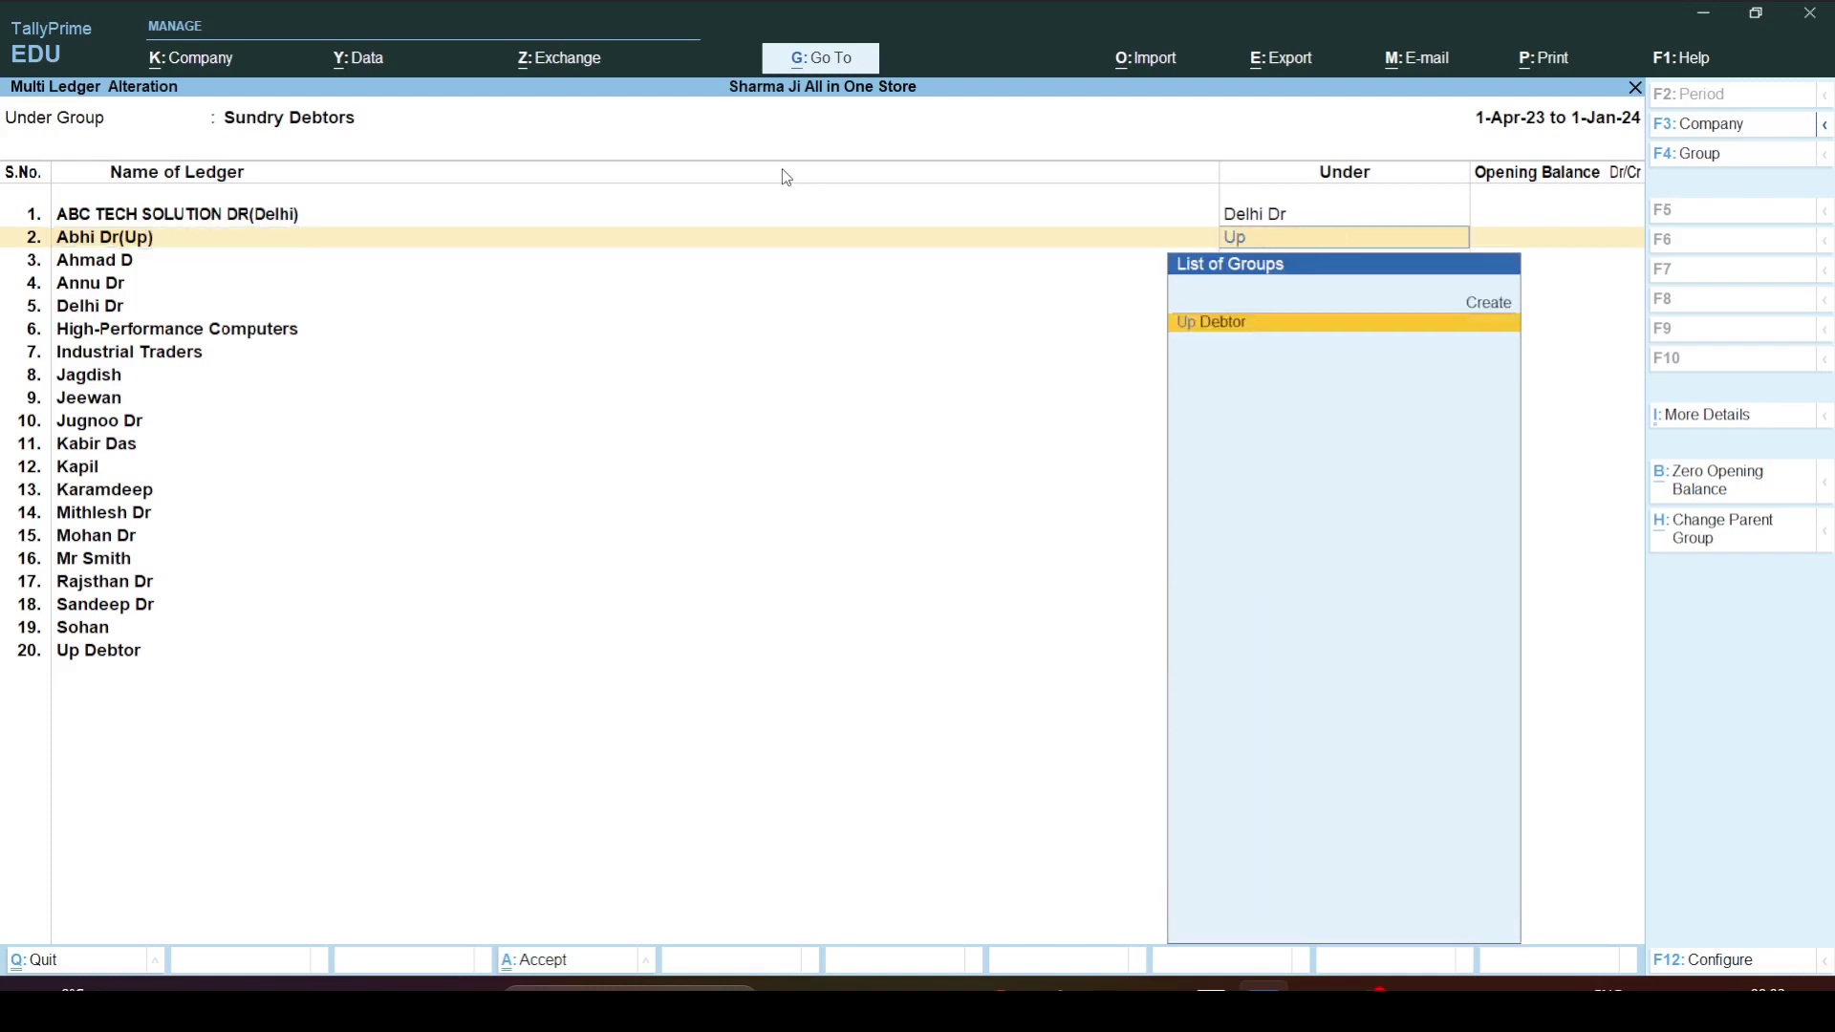
key(Return)
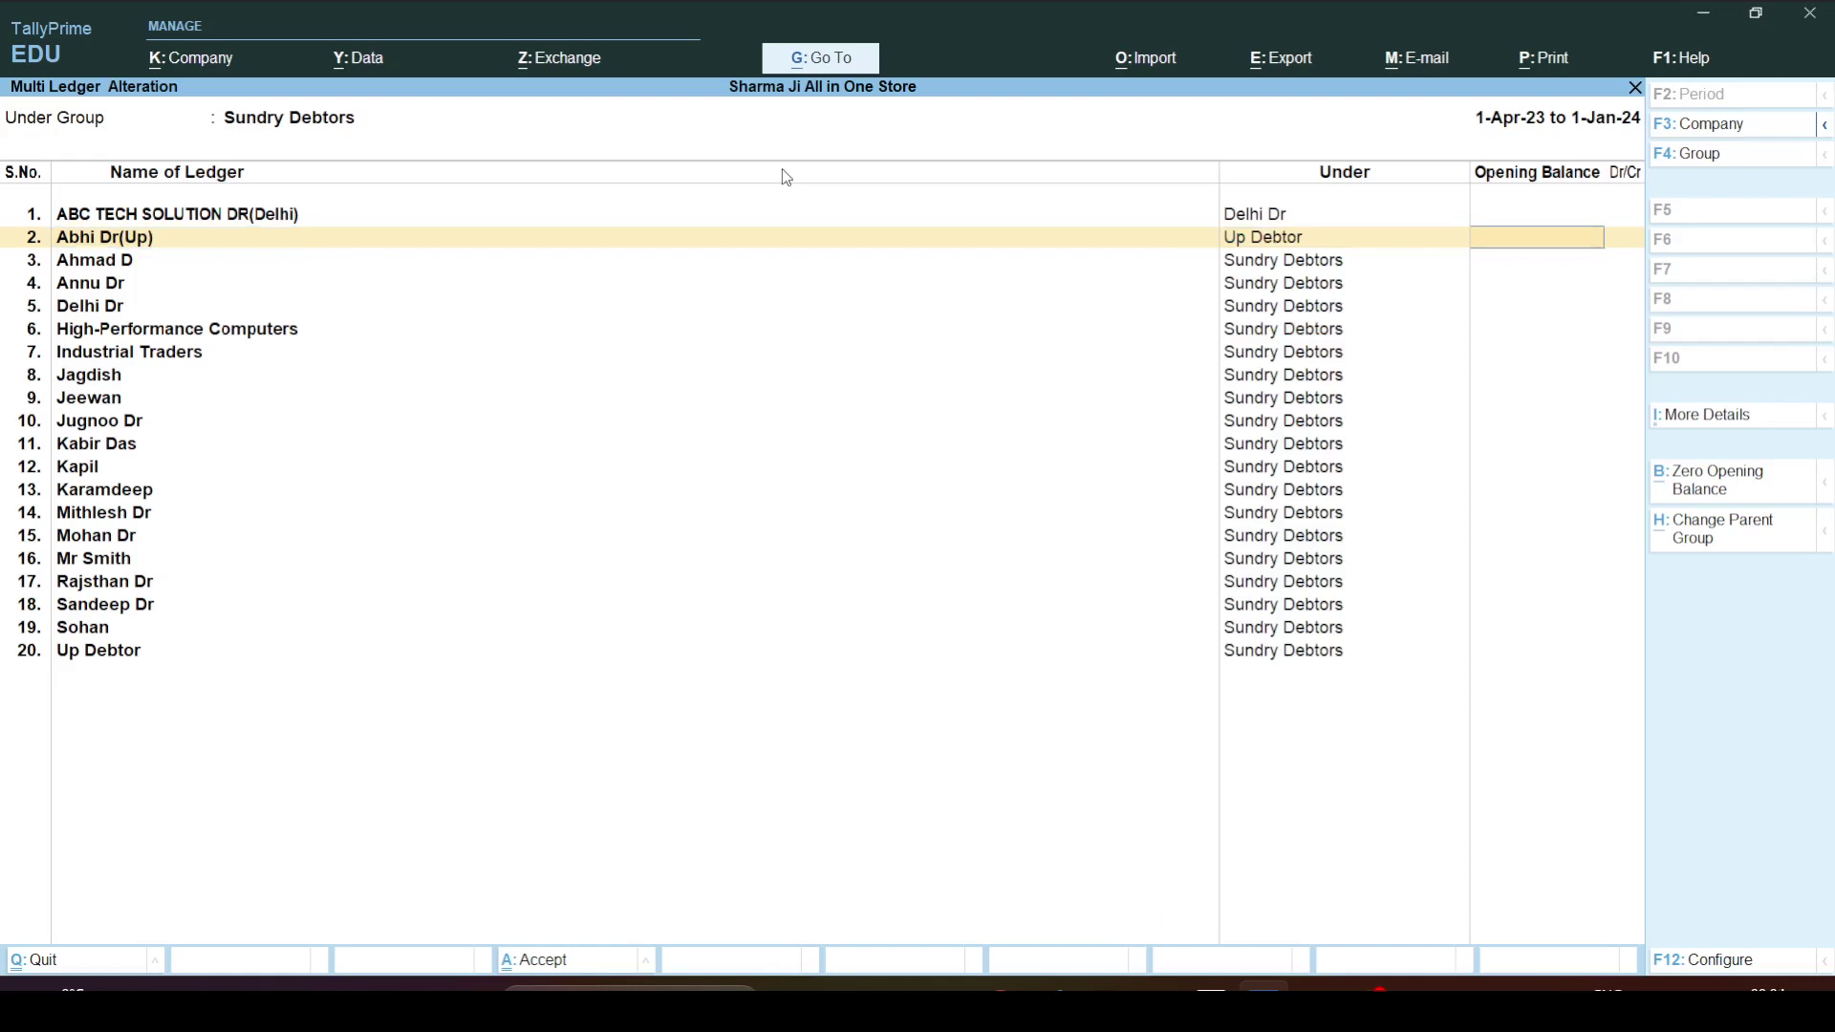
key(Return)
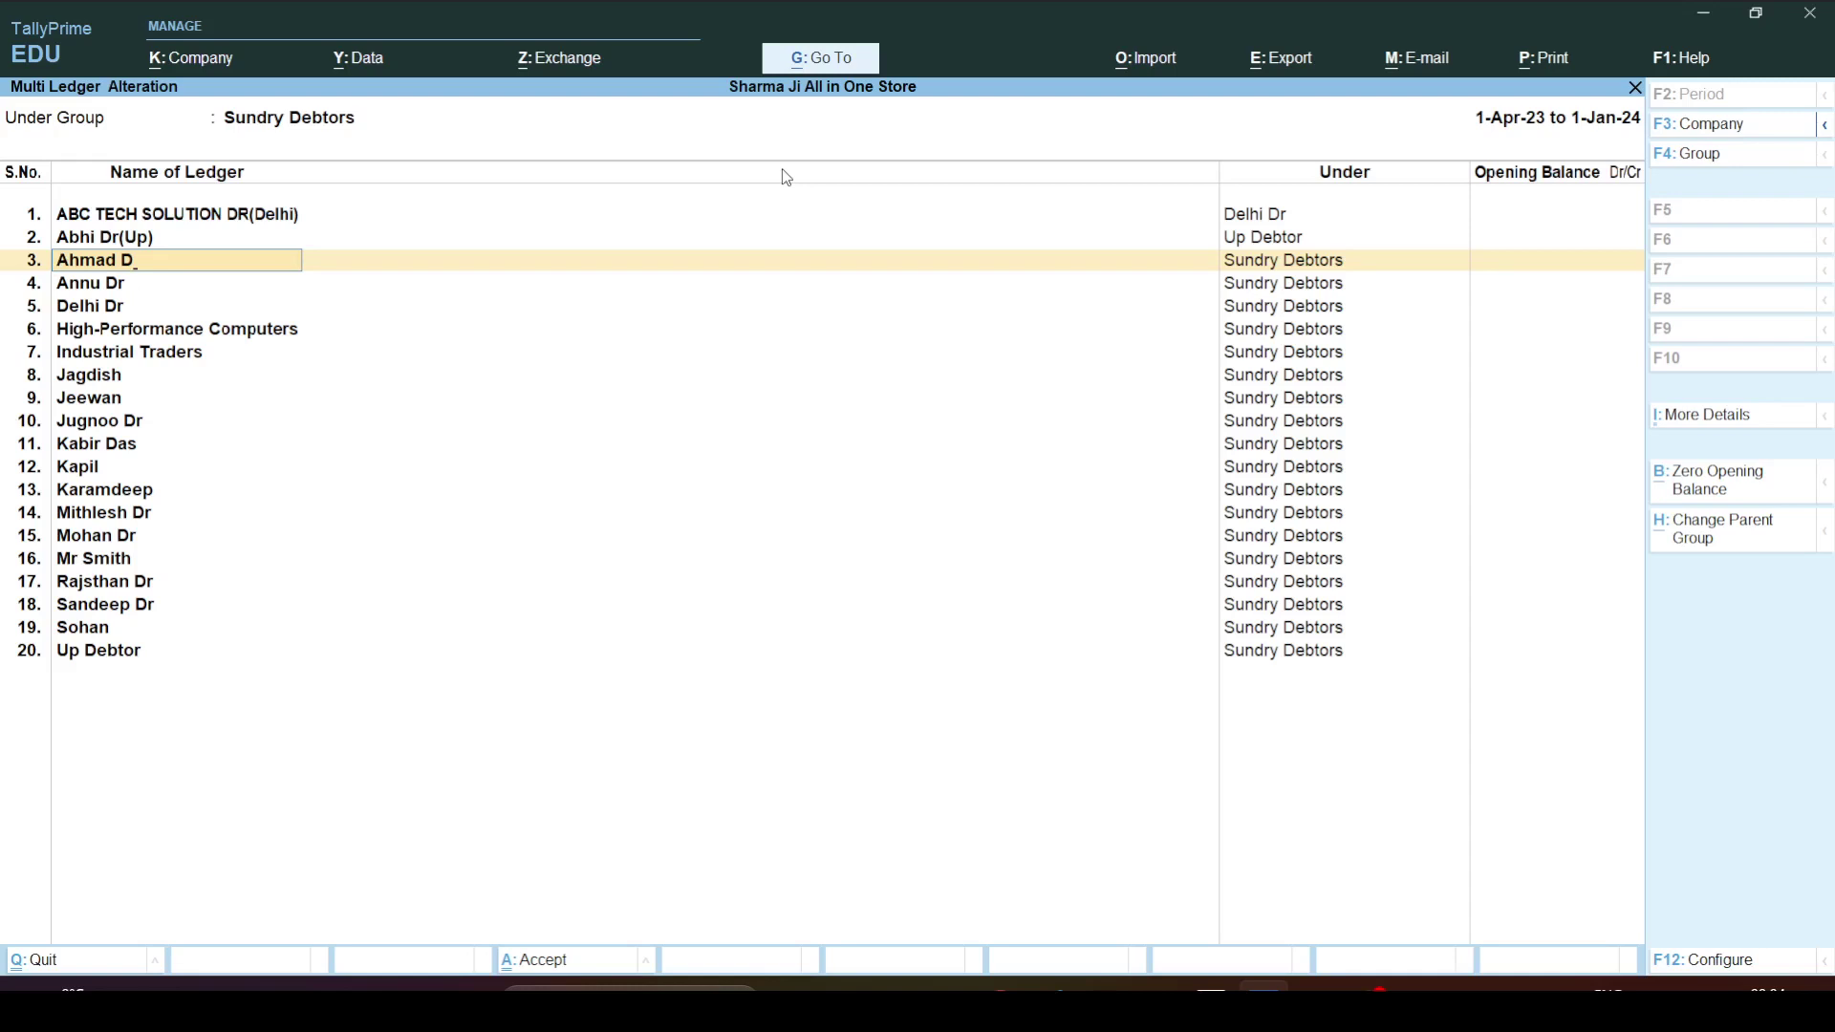
Append "(Rajsthan)" to the third ledger's name and move it under the Rajsthan Dr group without an opening balance.
text(Rajth)
key(BackSpace)
text(sthan))
key(Return)
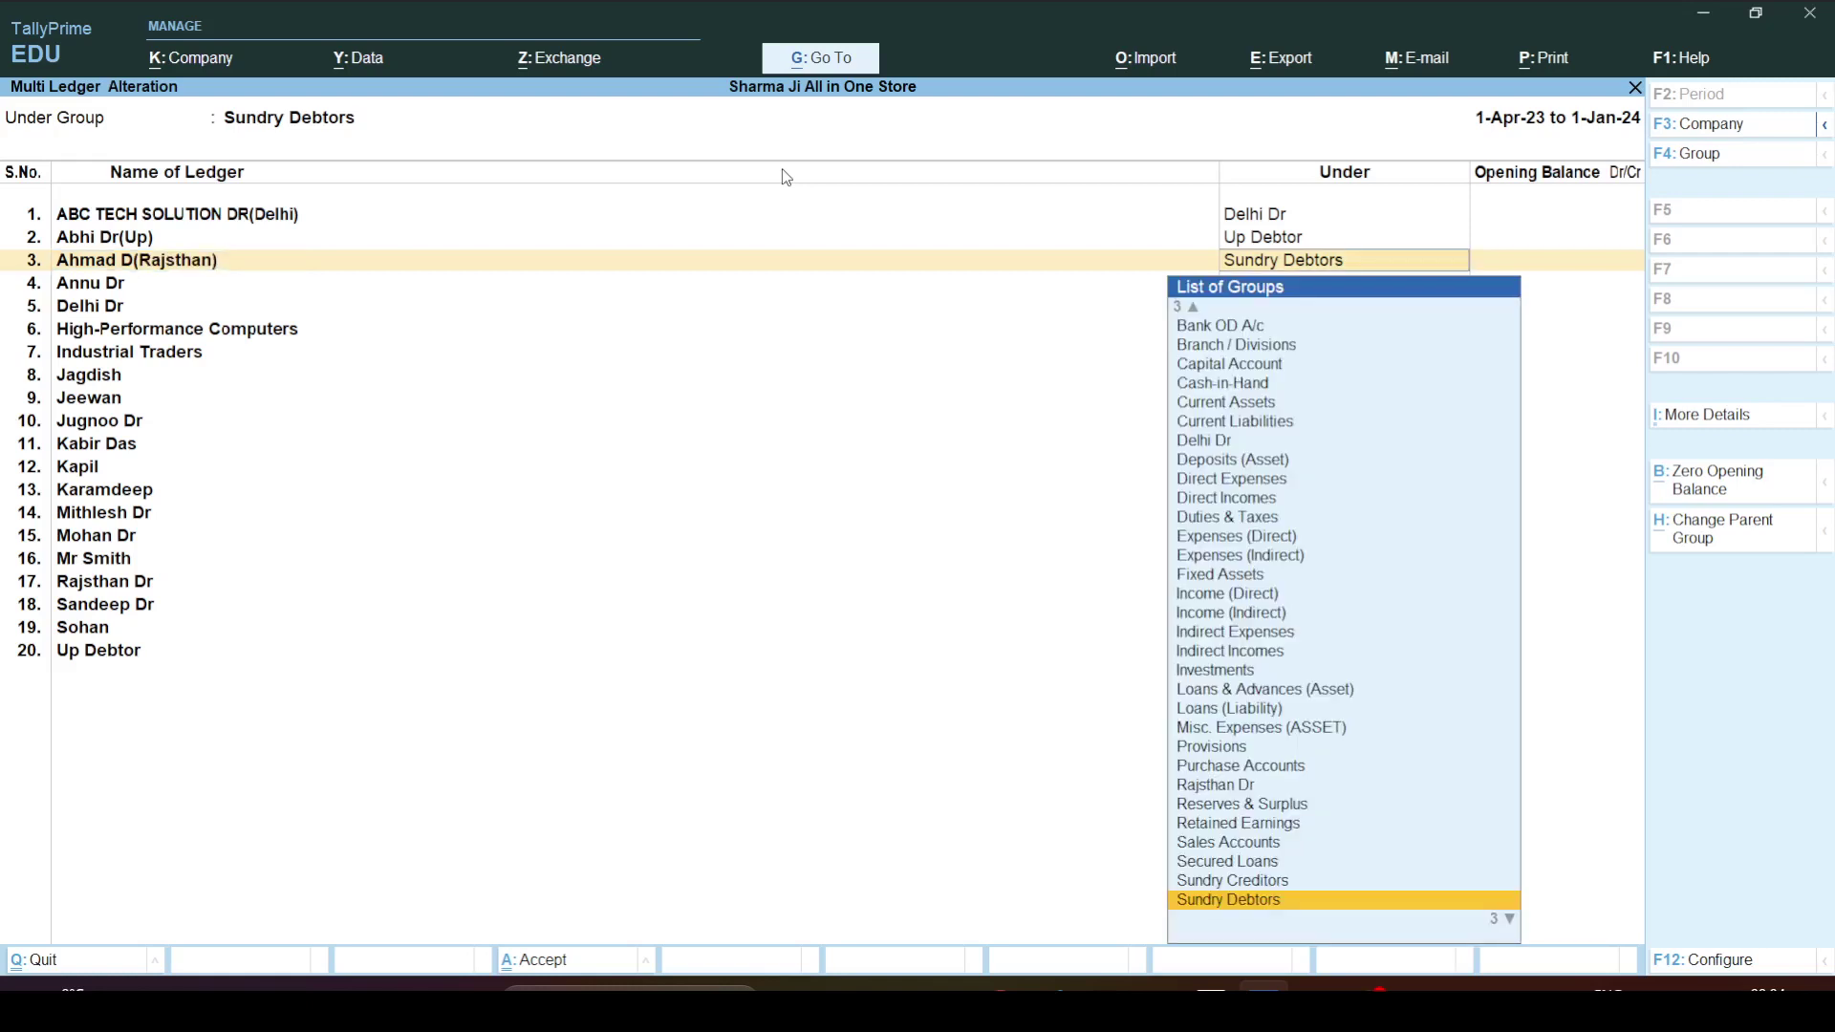
text(R)
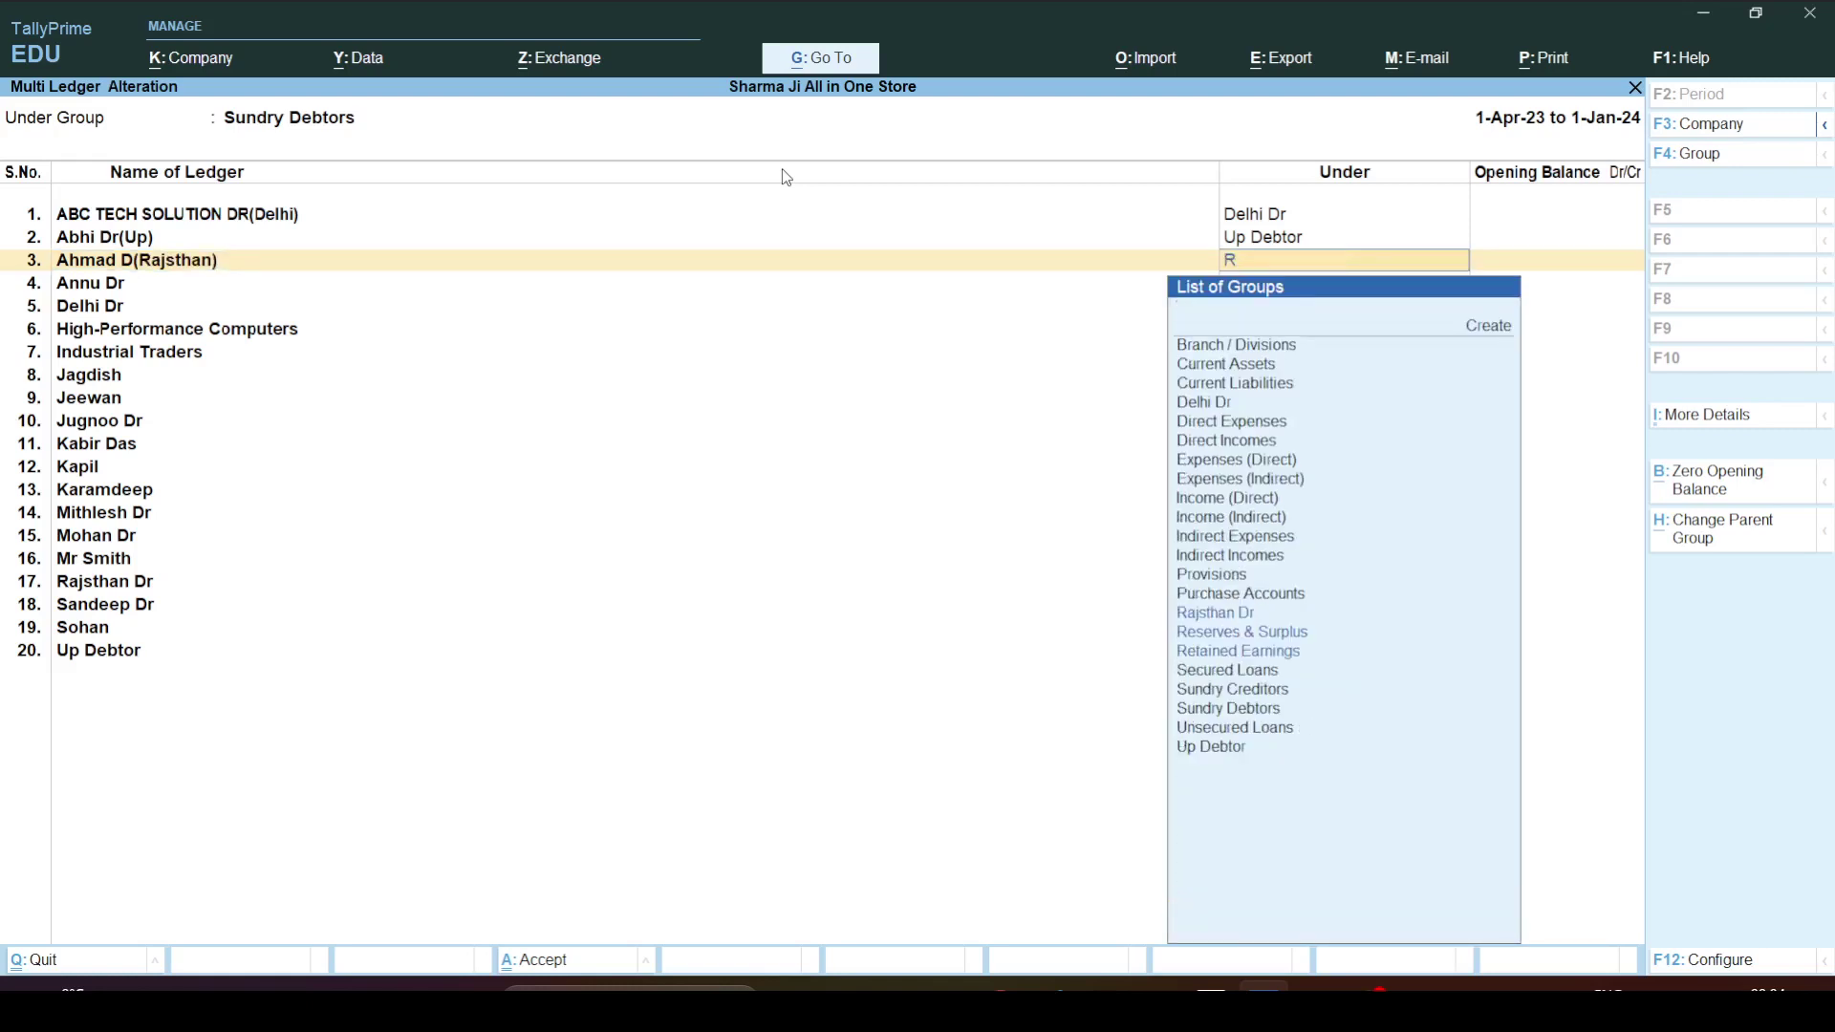
text(a)
key(Return)
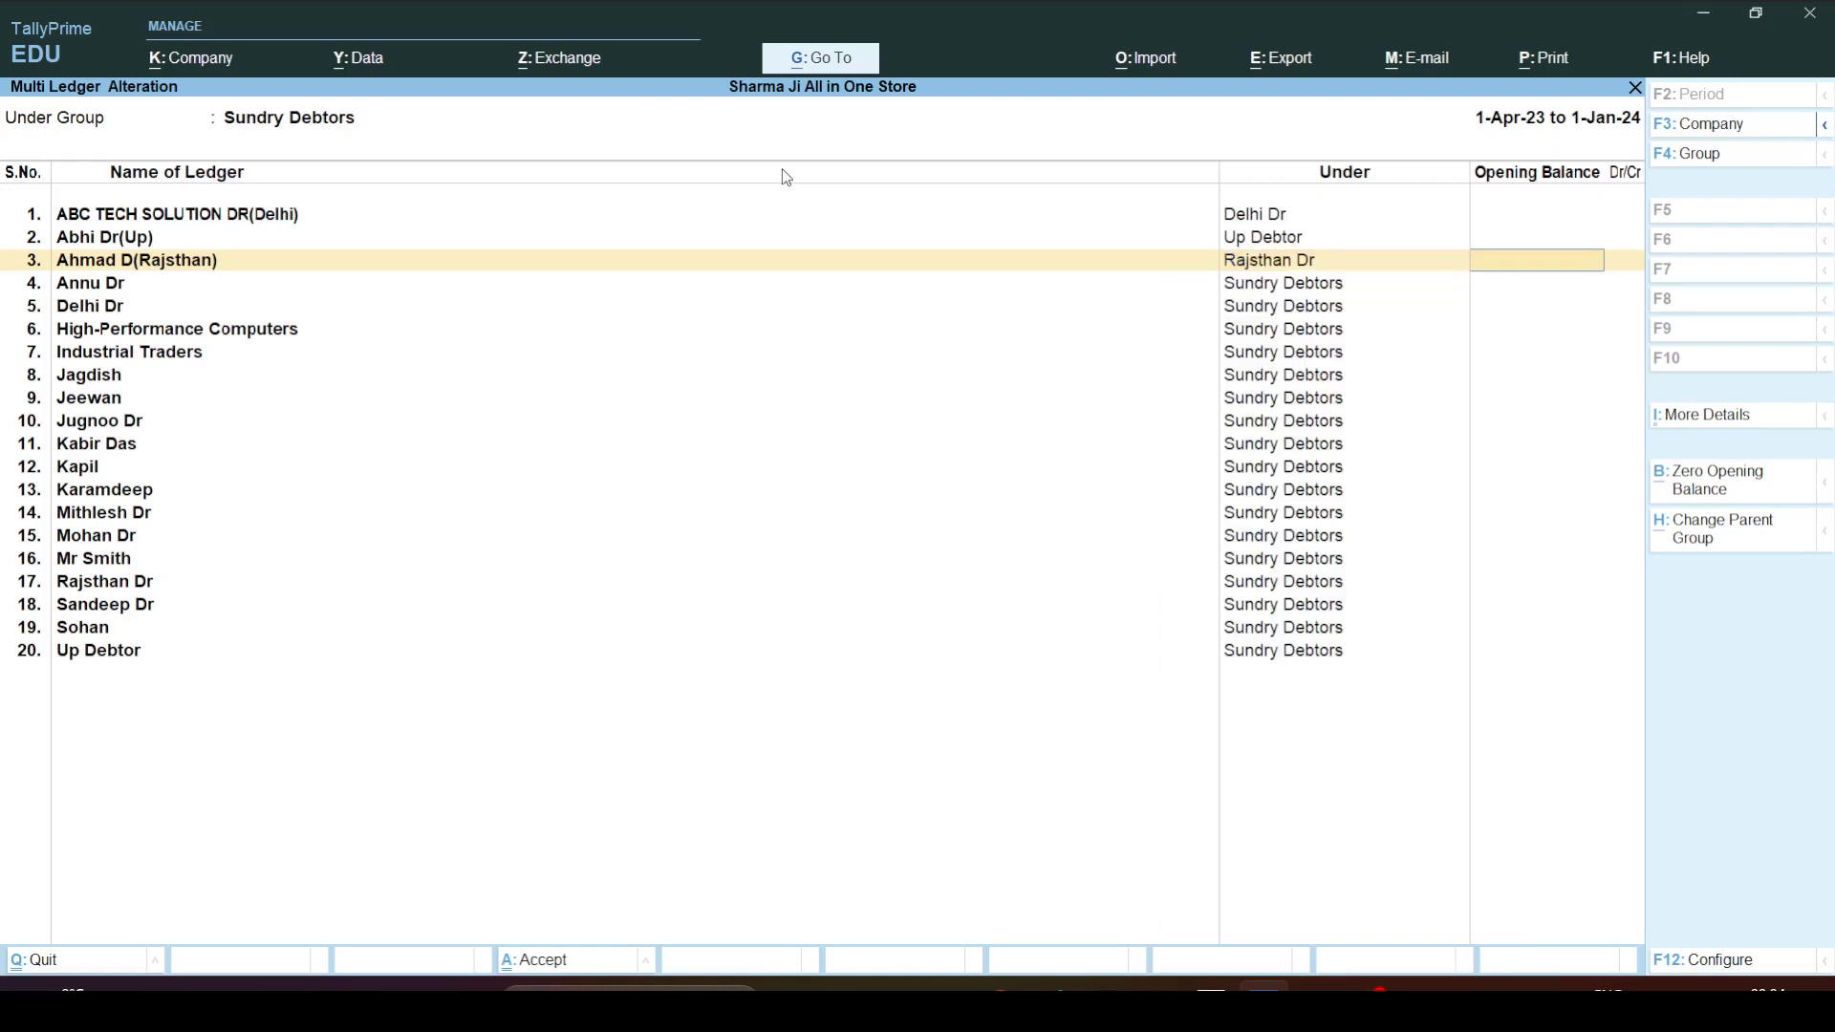
key(Return)
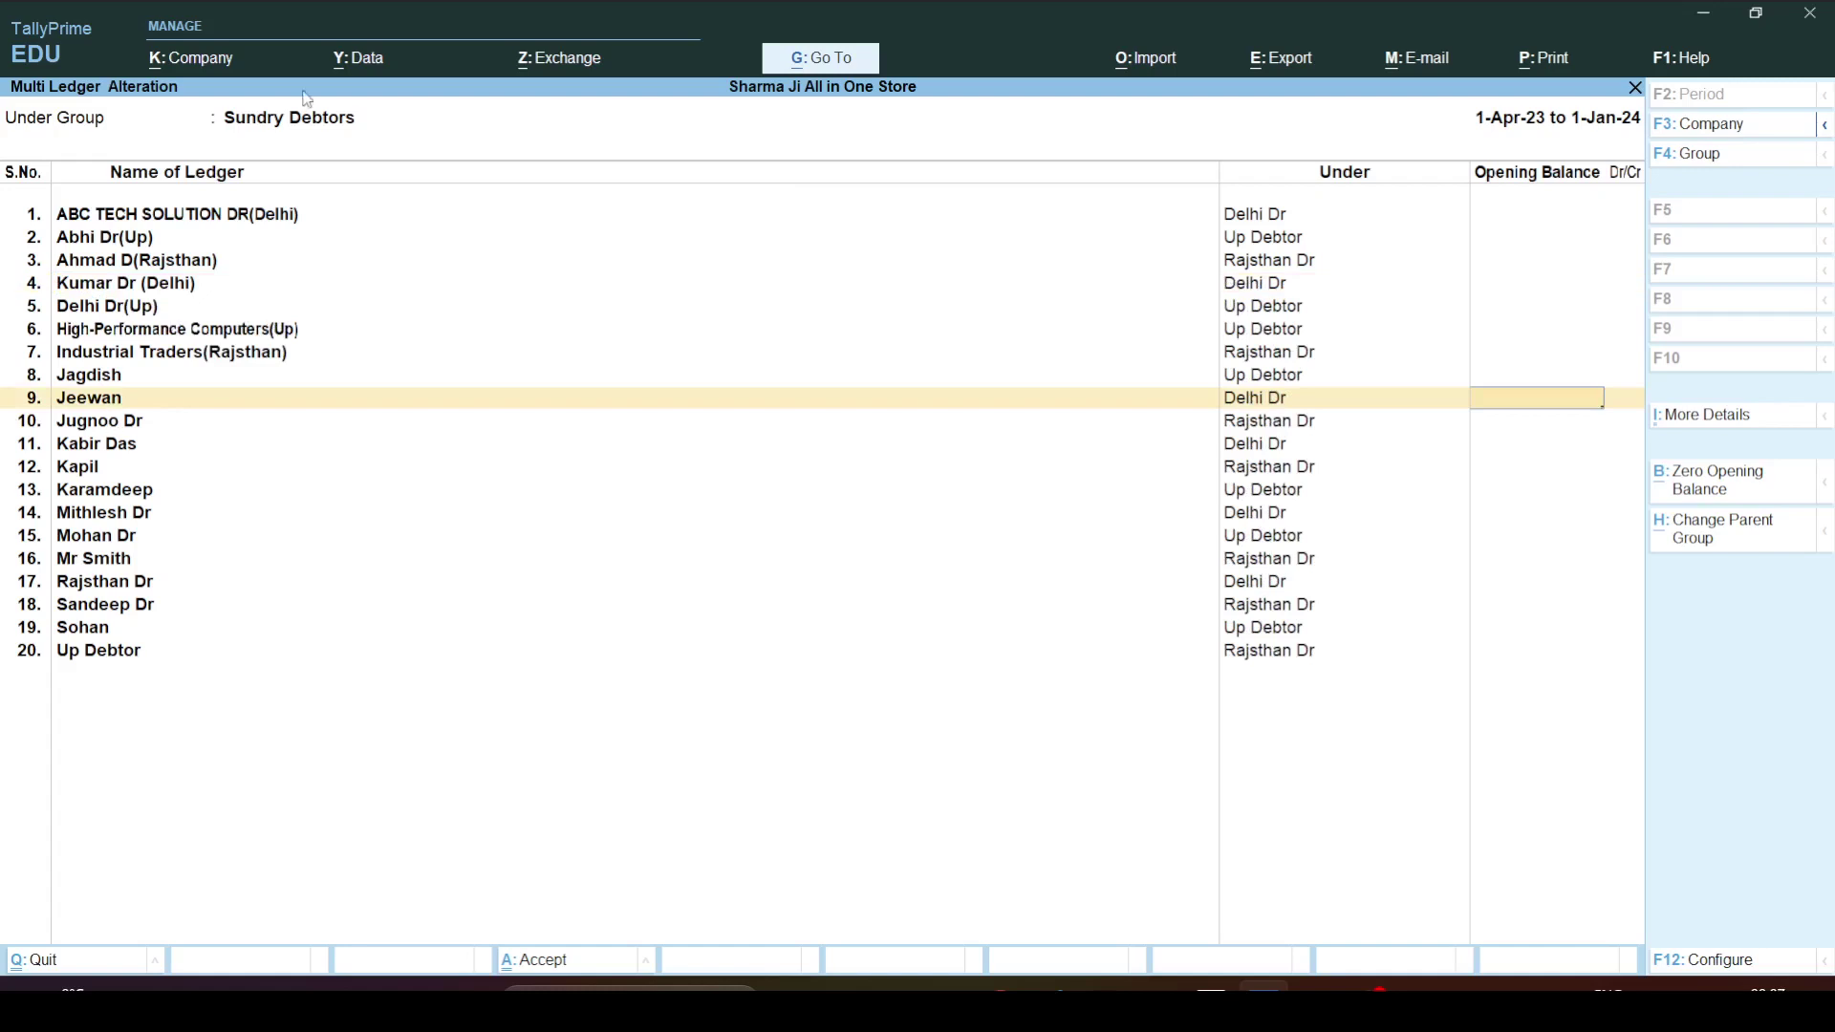
Check the names and parent groups of the altered Sundry Debtors ledgers row by row.
click(1260, 517)
click(1267, 475)
click(1267, 445)
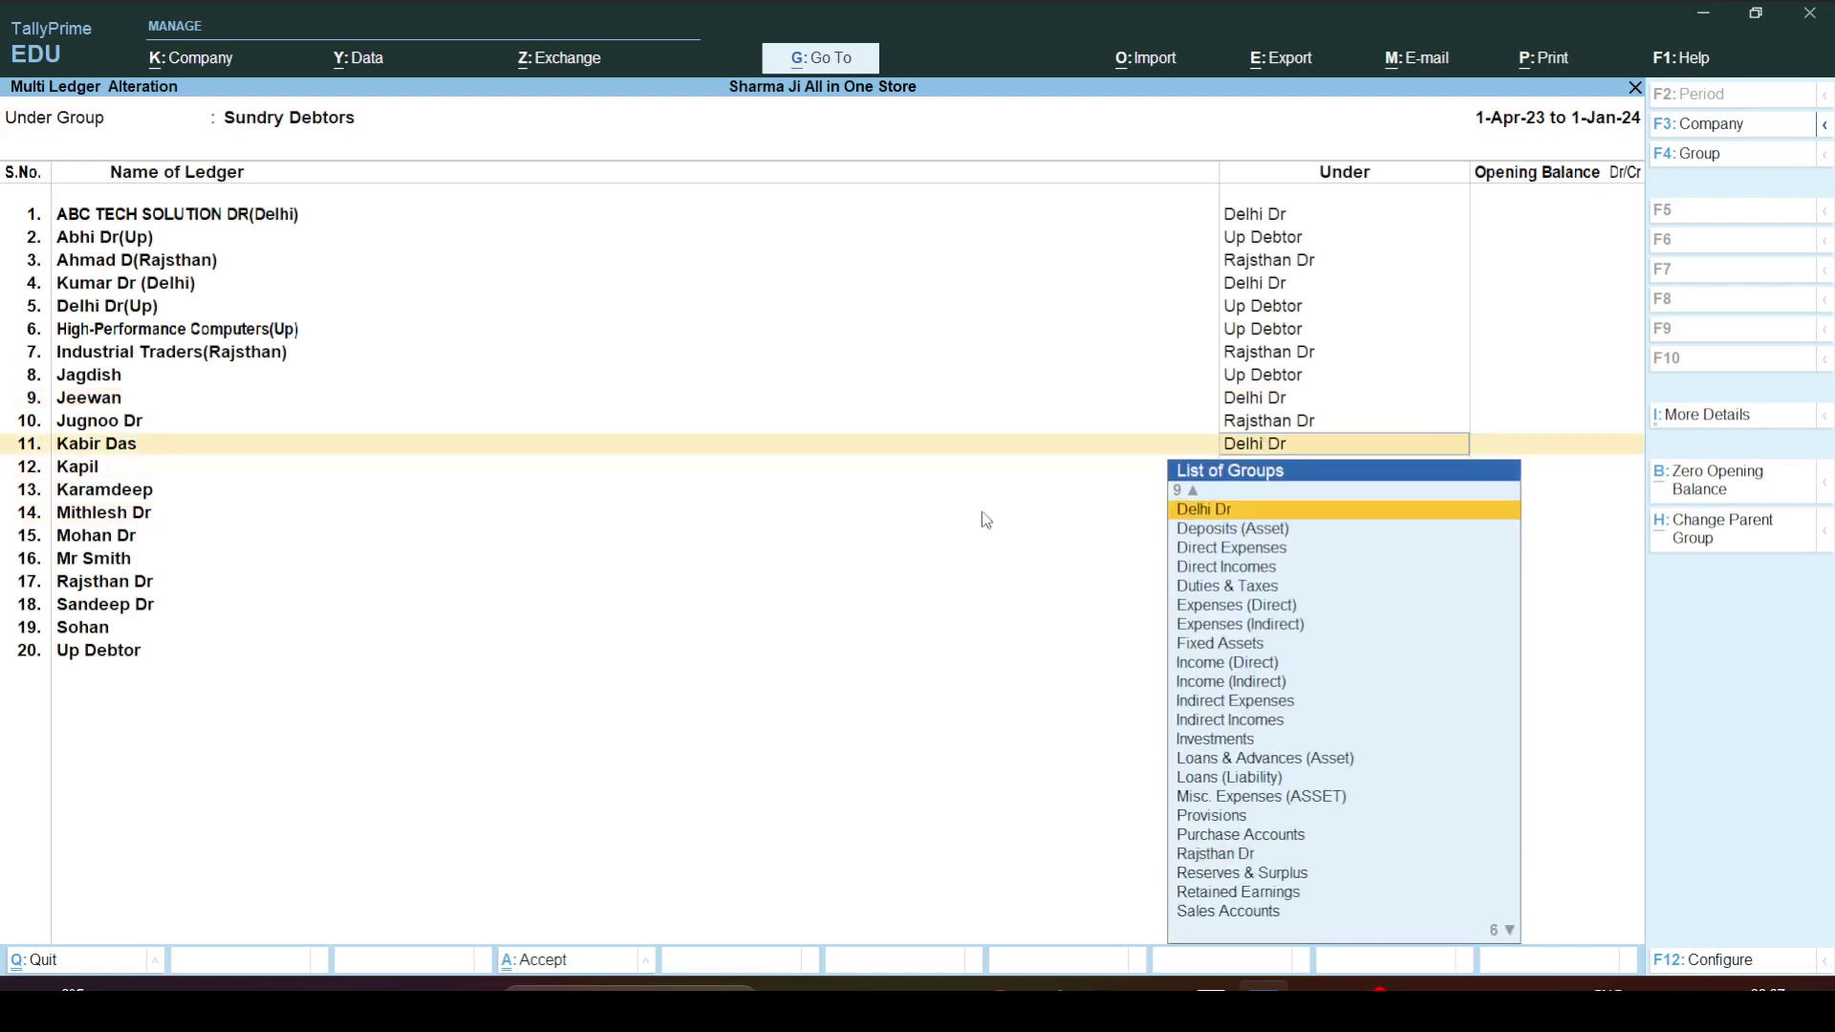
click(167, 239)
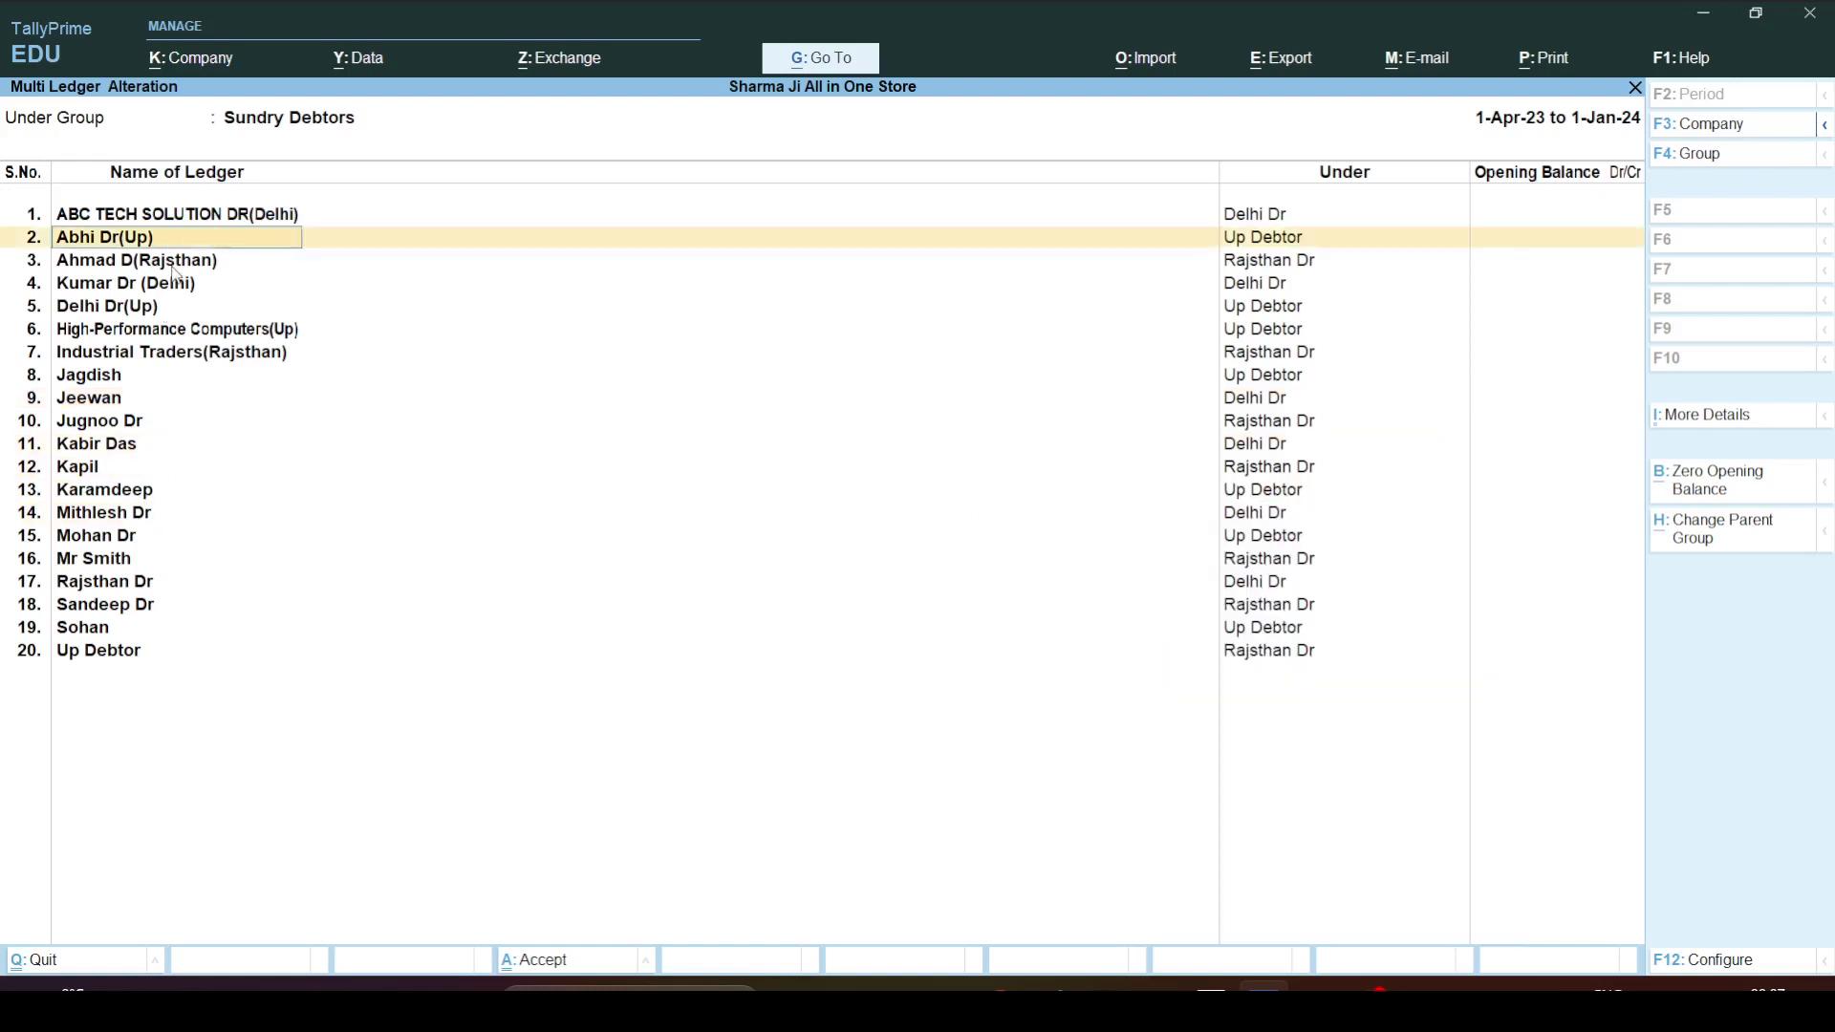
click(176, 262)
click(174, 286)
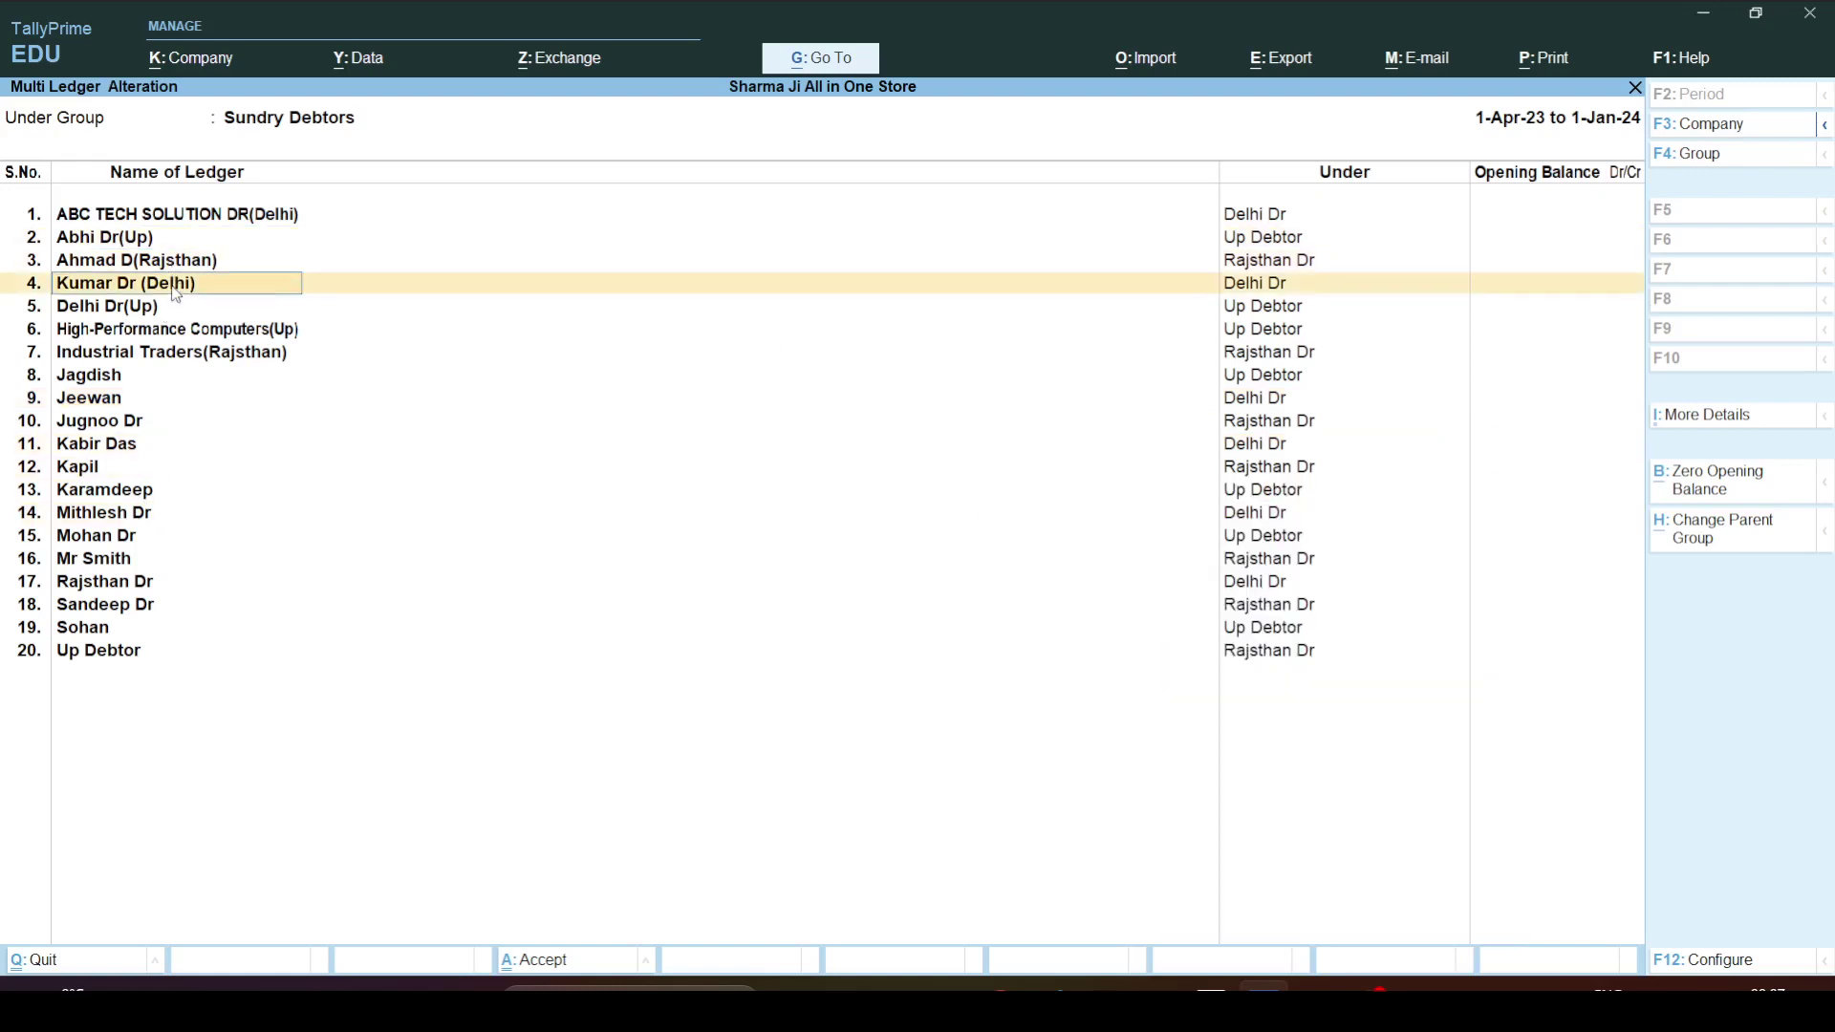
click(143, 353)
click(113, 468)
click(126, 541)
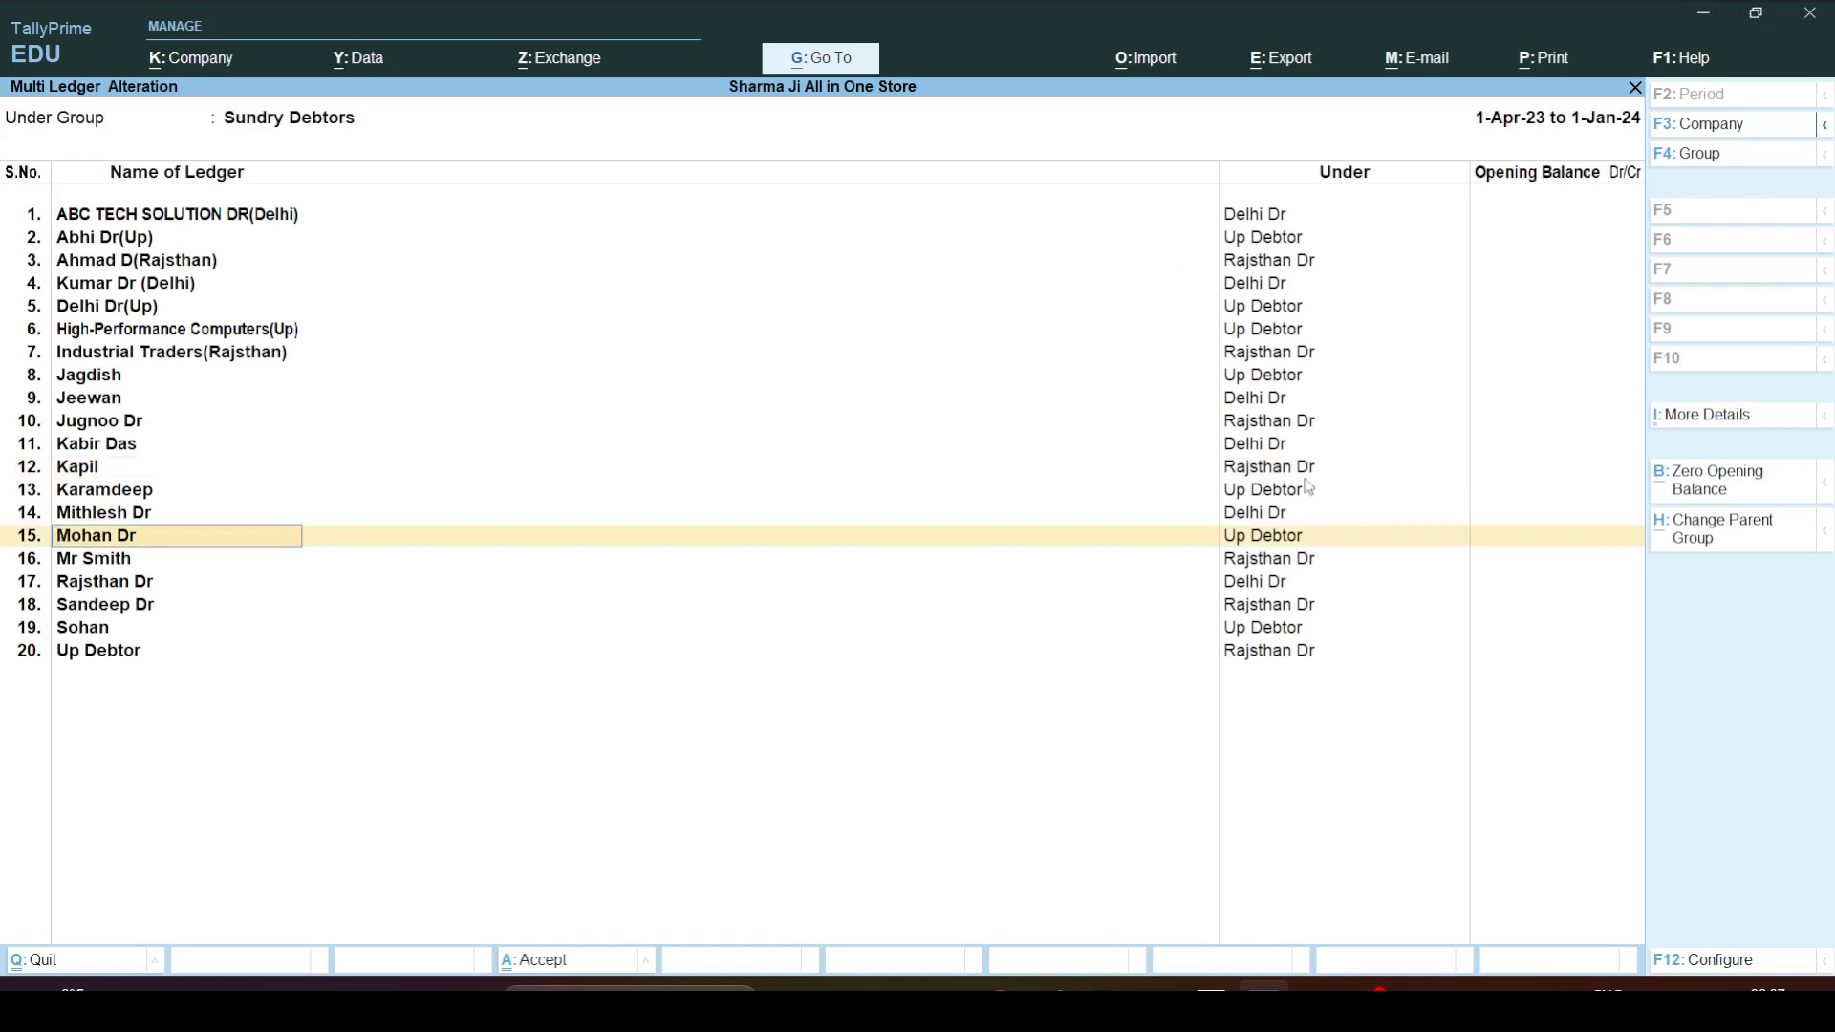
Keep the last ledger under Rajsthan Dr without an opening balance and save the multi-ledger alteration.
click(1270, 651)
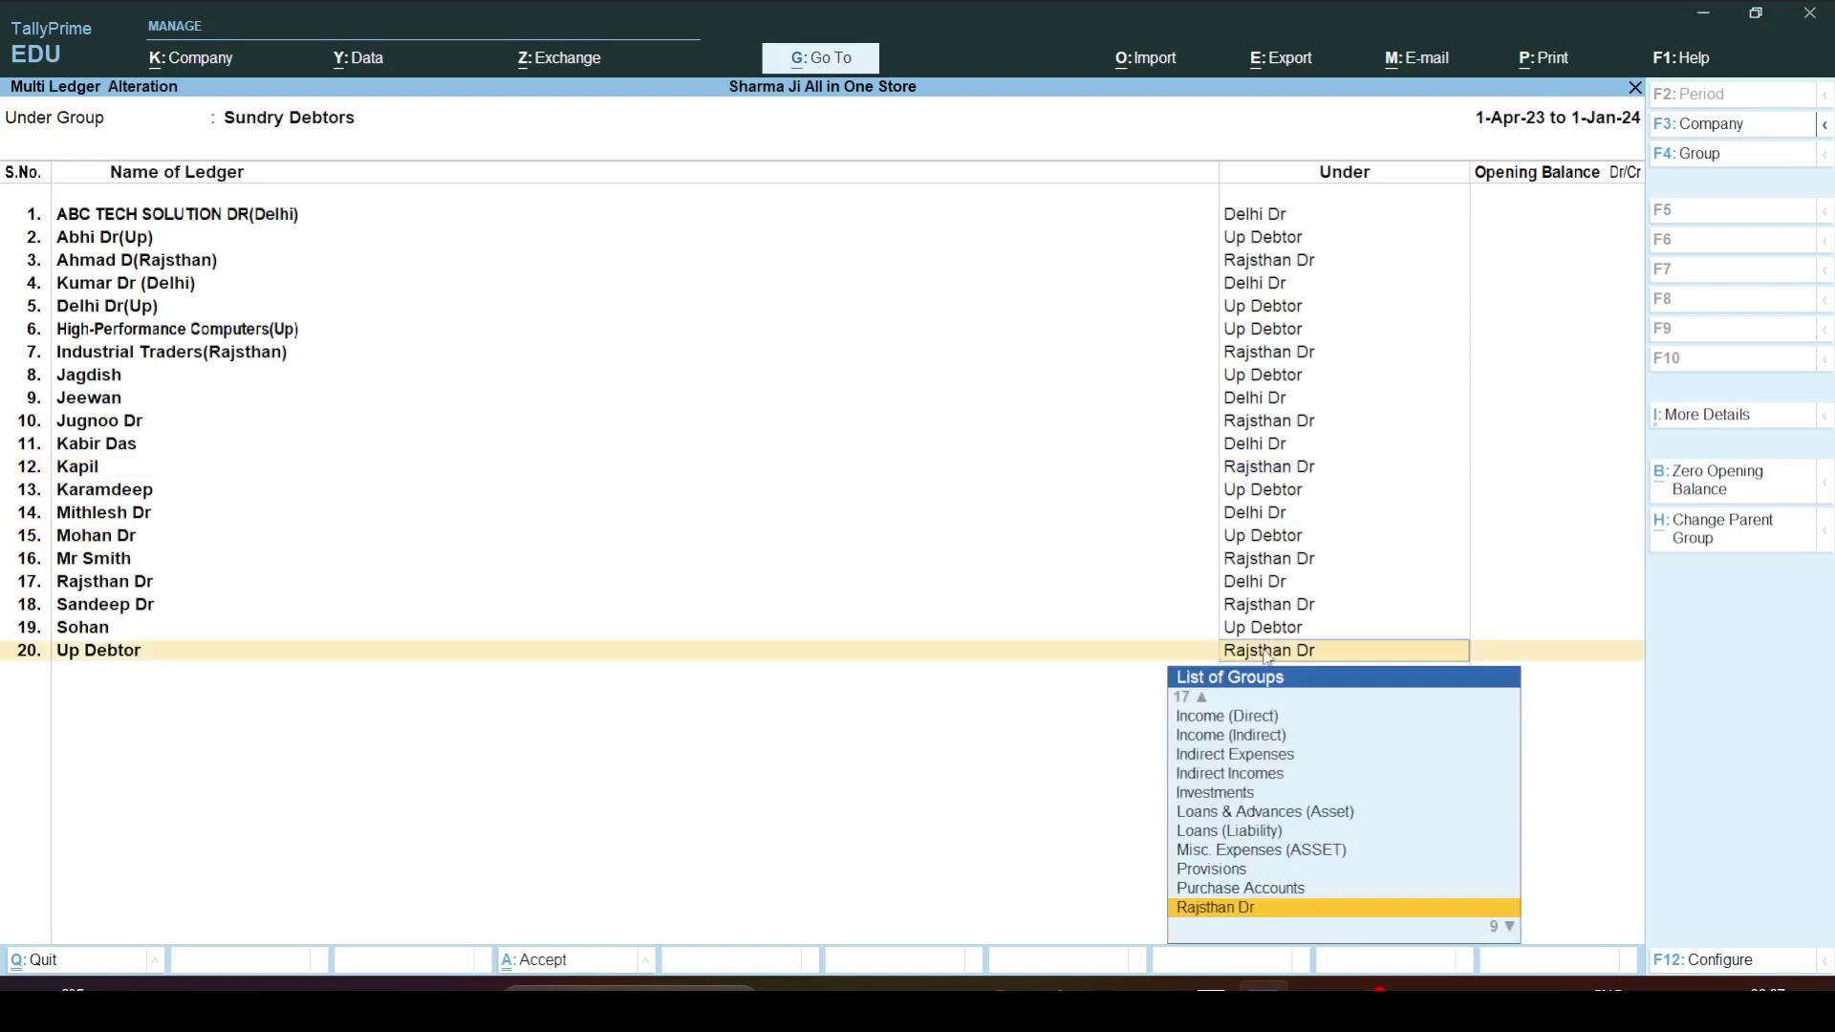
key(Return)
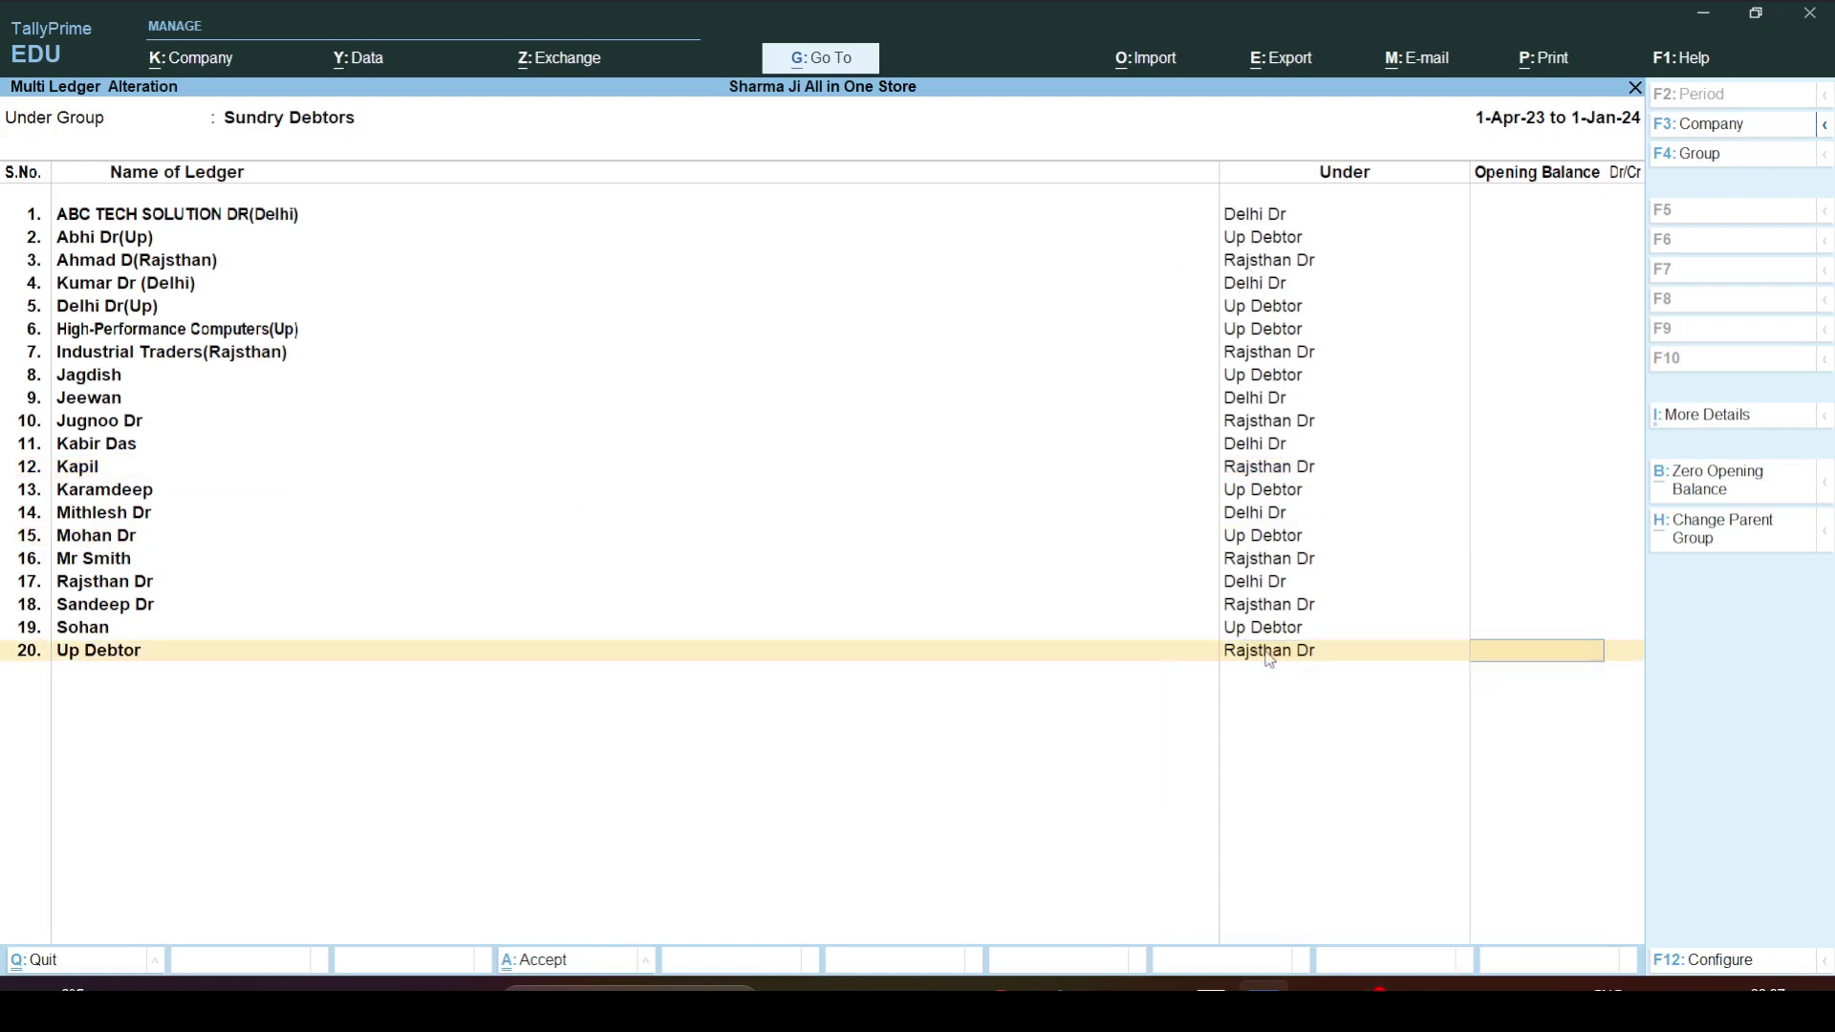
key(Return)
key(Return)
key(Return)
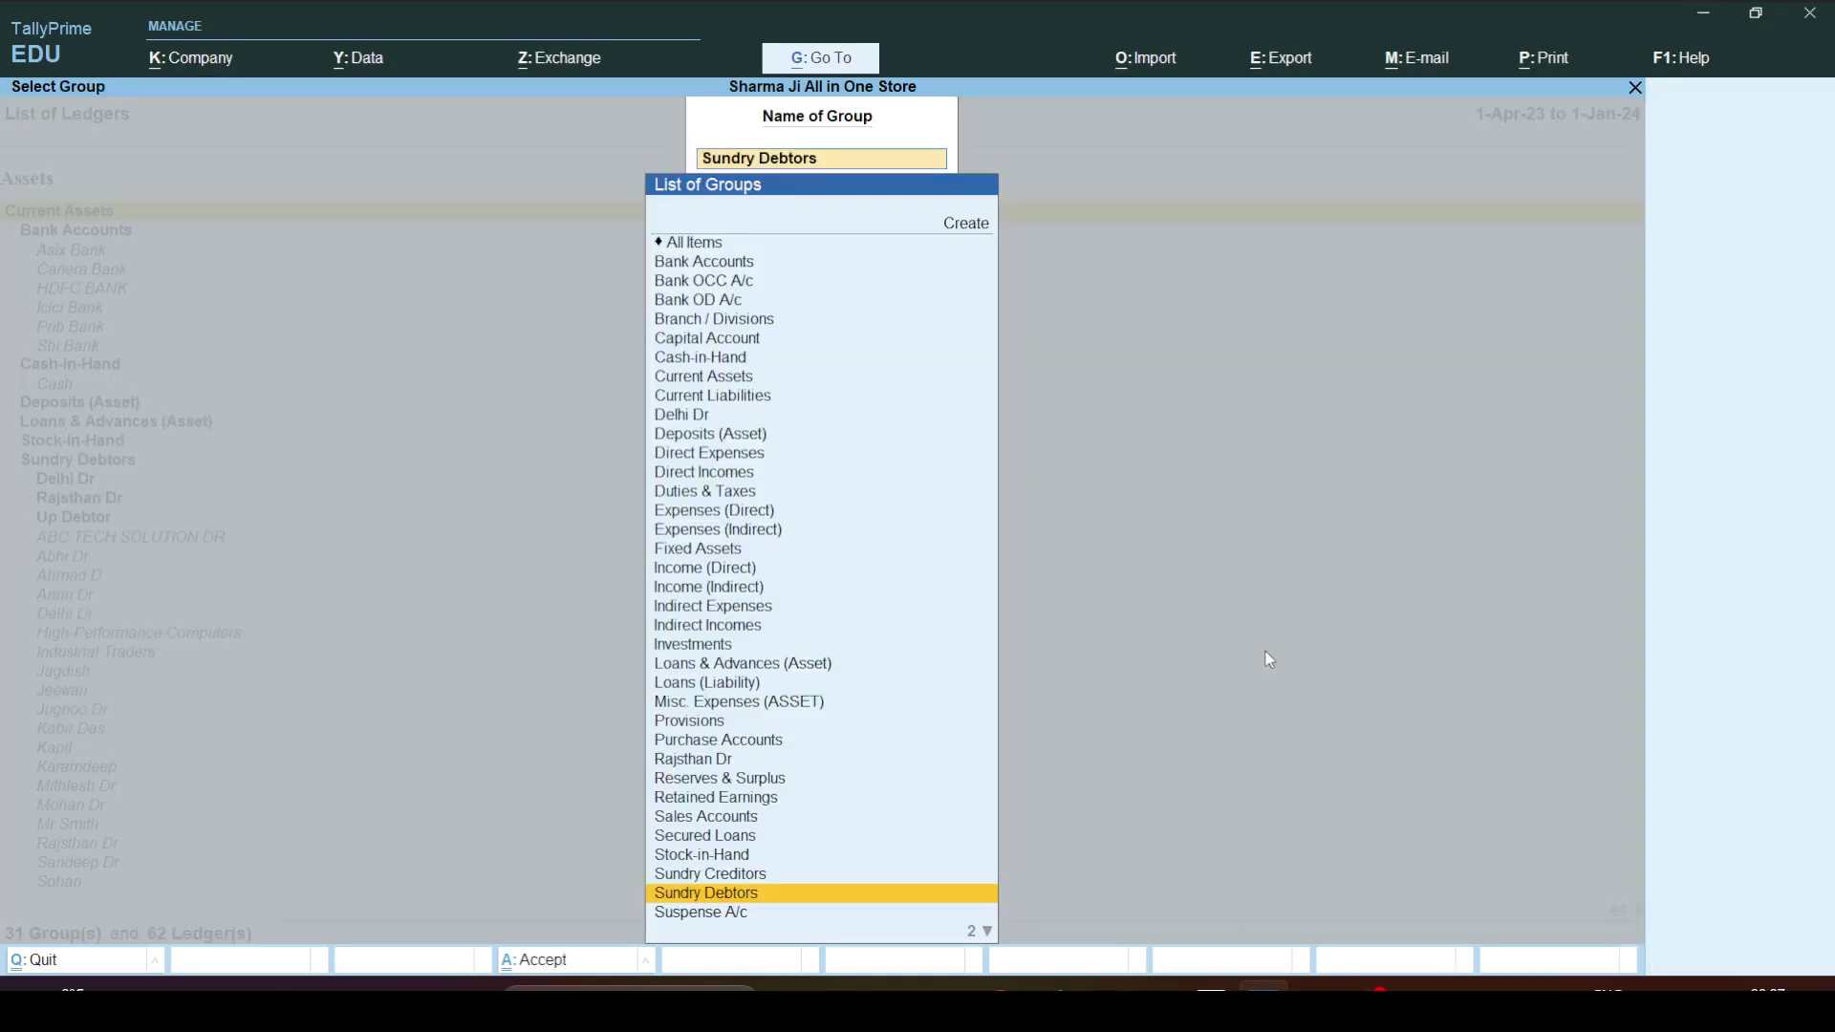
Leave the ledger alteration for the Gateway of Tally and reopen the list of ledgers in the Chart of Accounts.
key(Escape)
key(Escape)
key(Escape)
key(Up)
key(Up)
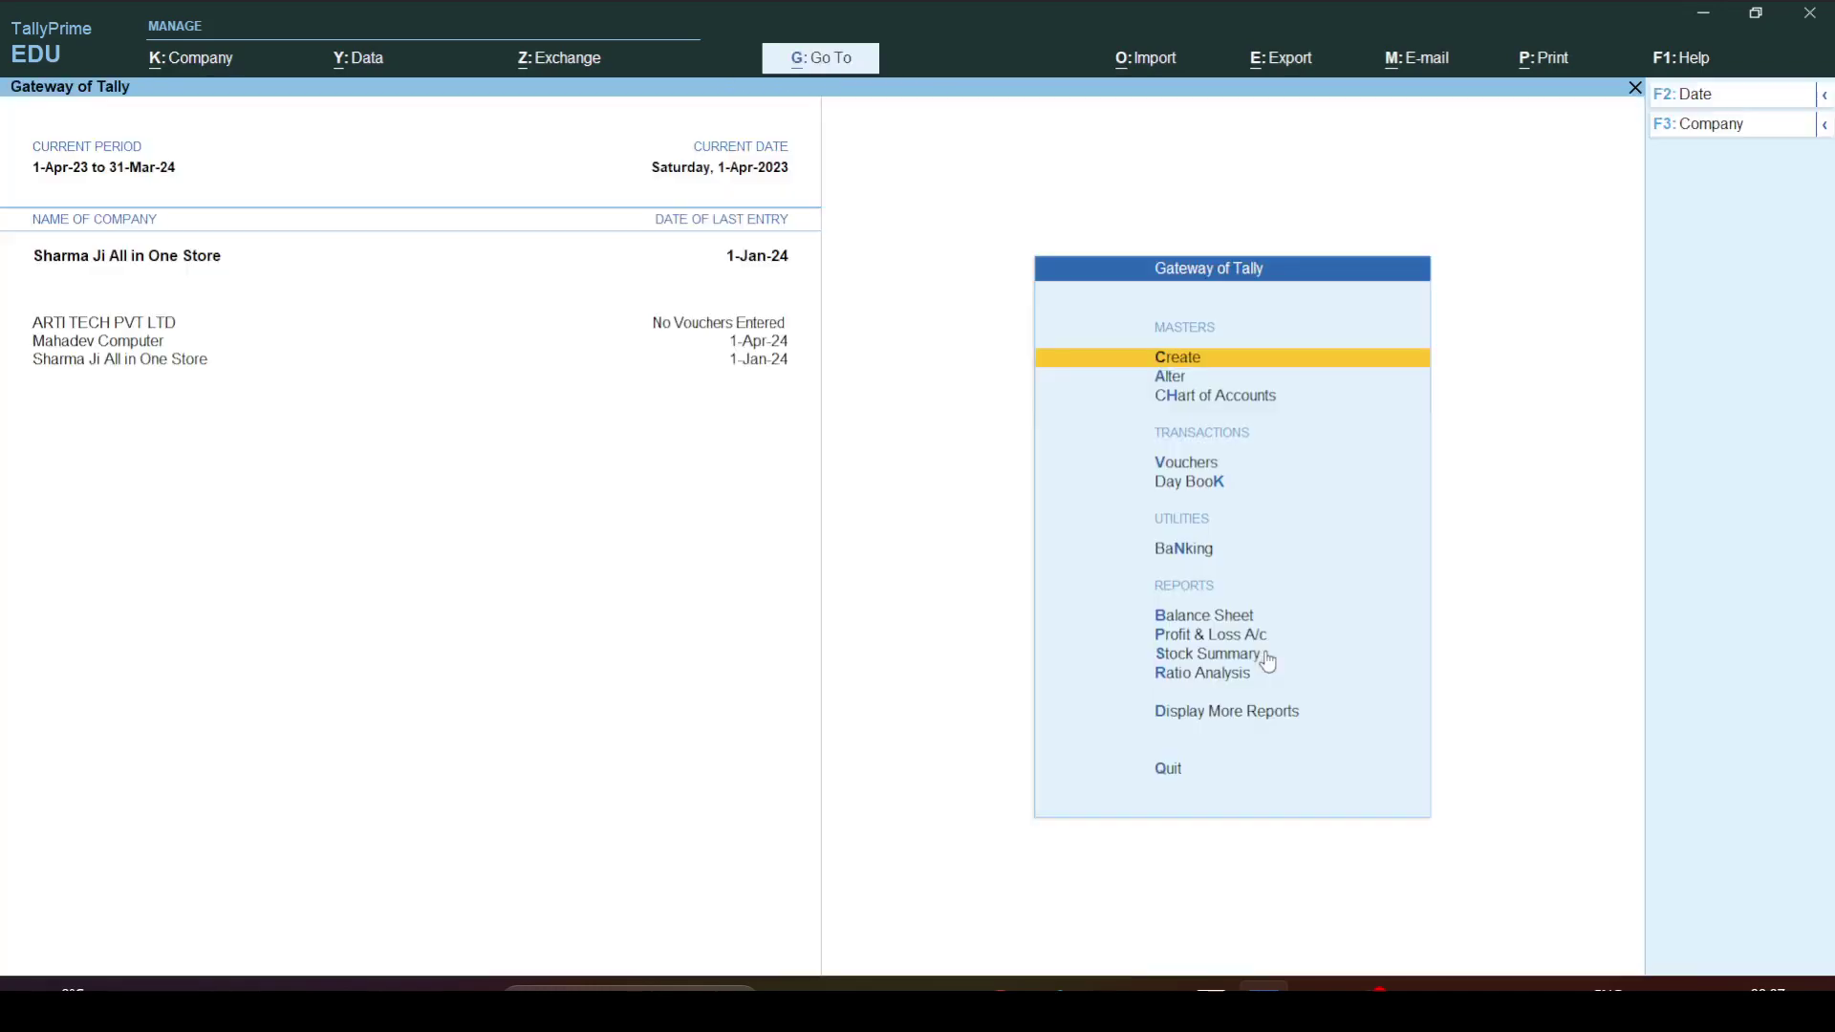
key(Down)
key(Down)
key(Return)
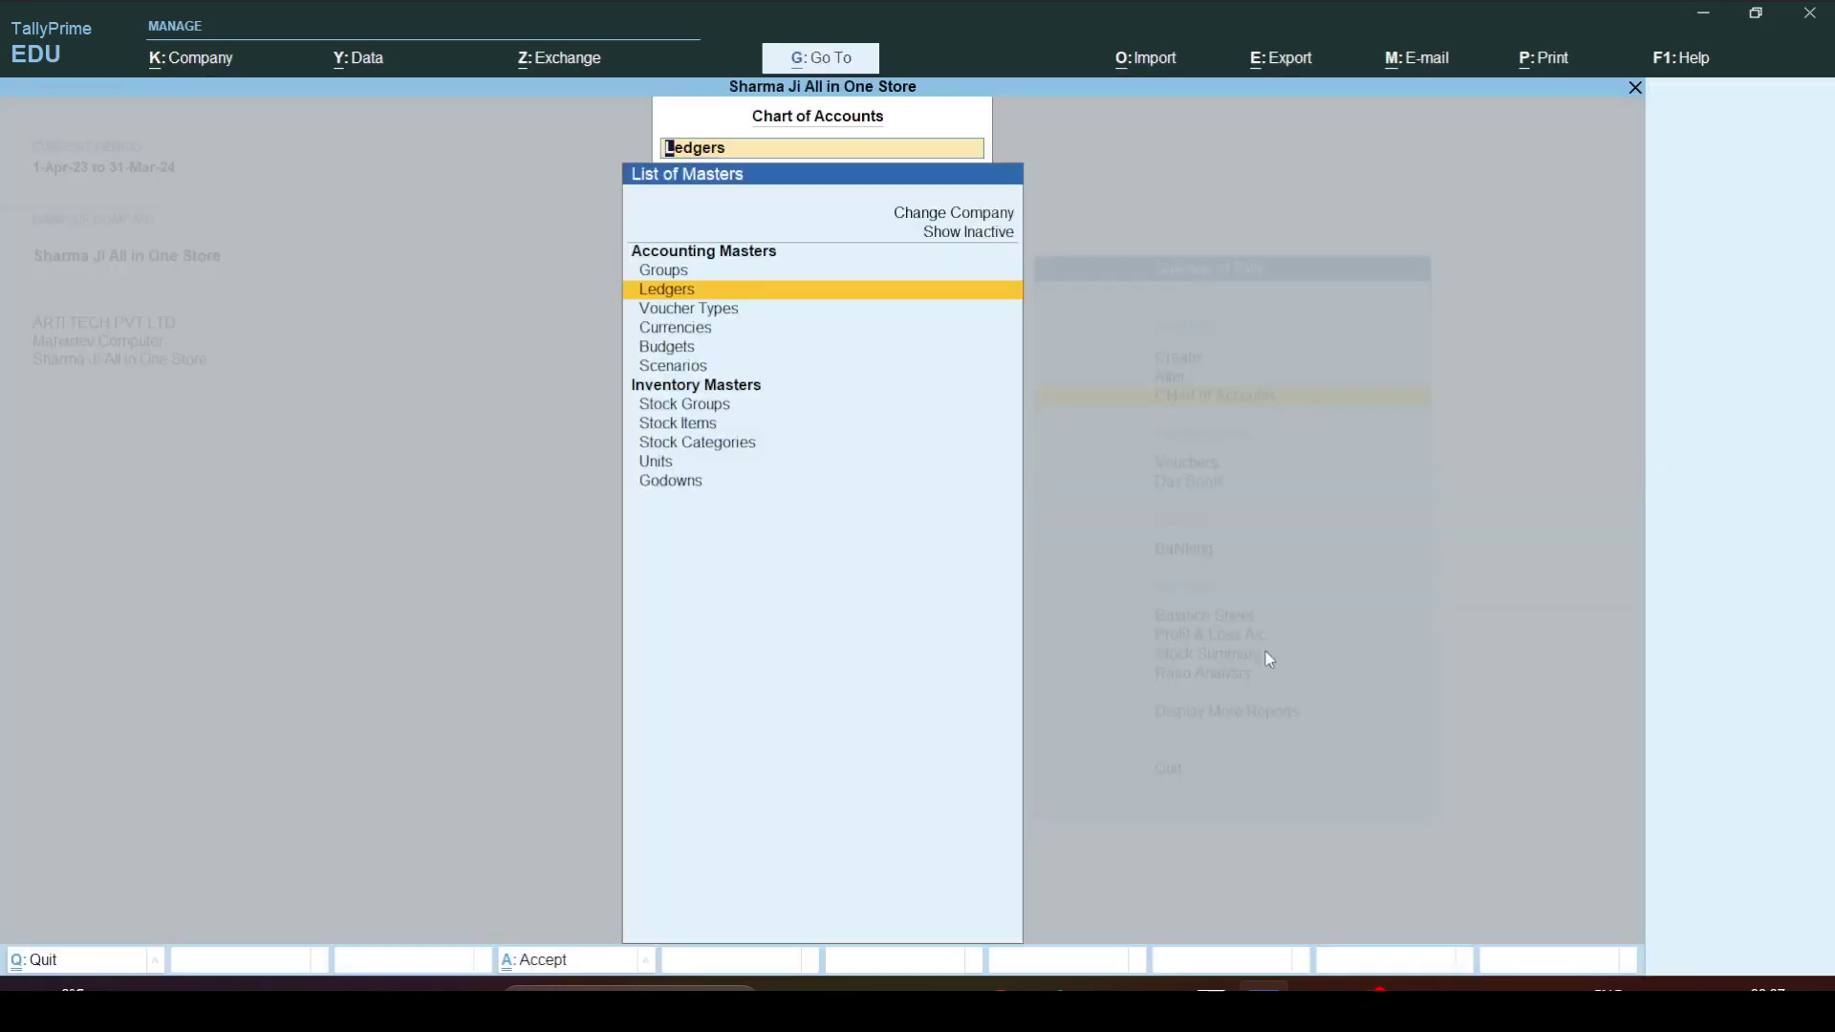
key(Return)
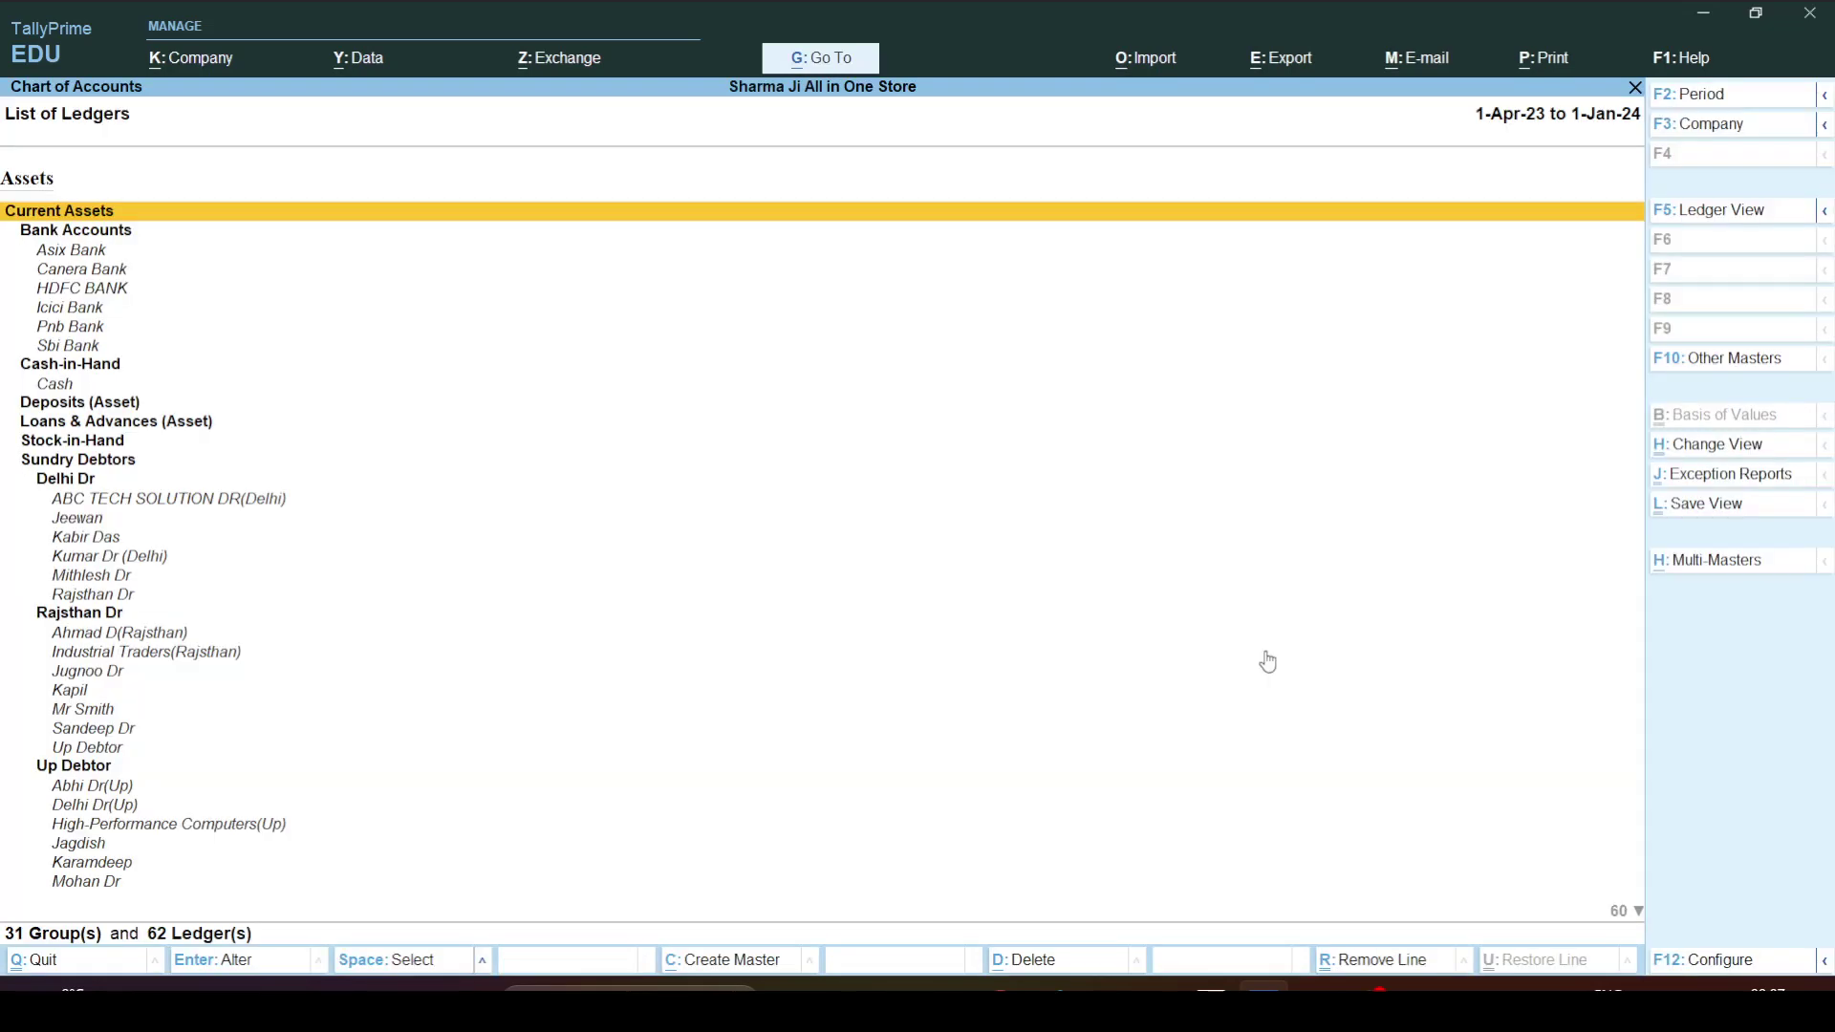
Review the ledgers grouped under Delhi Dr, Rajsthan Dr and Up Debtor within Sundry Debtors.
key(Down)
key(Down)
key(Down)
key(Down)
key(Down)
key(Down)
key(Down)
key(Down)
key(Down)
key(Down)
key(Down)
key(Down)
key(Down)
key(Down)
key(Down)
key(Down)
key(Down)
key(Down)
key(Down)
key(Down)
key(Down)
key(Down)
key(Down)
key(Down)
key(Down)
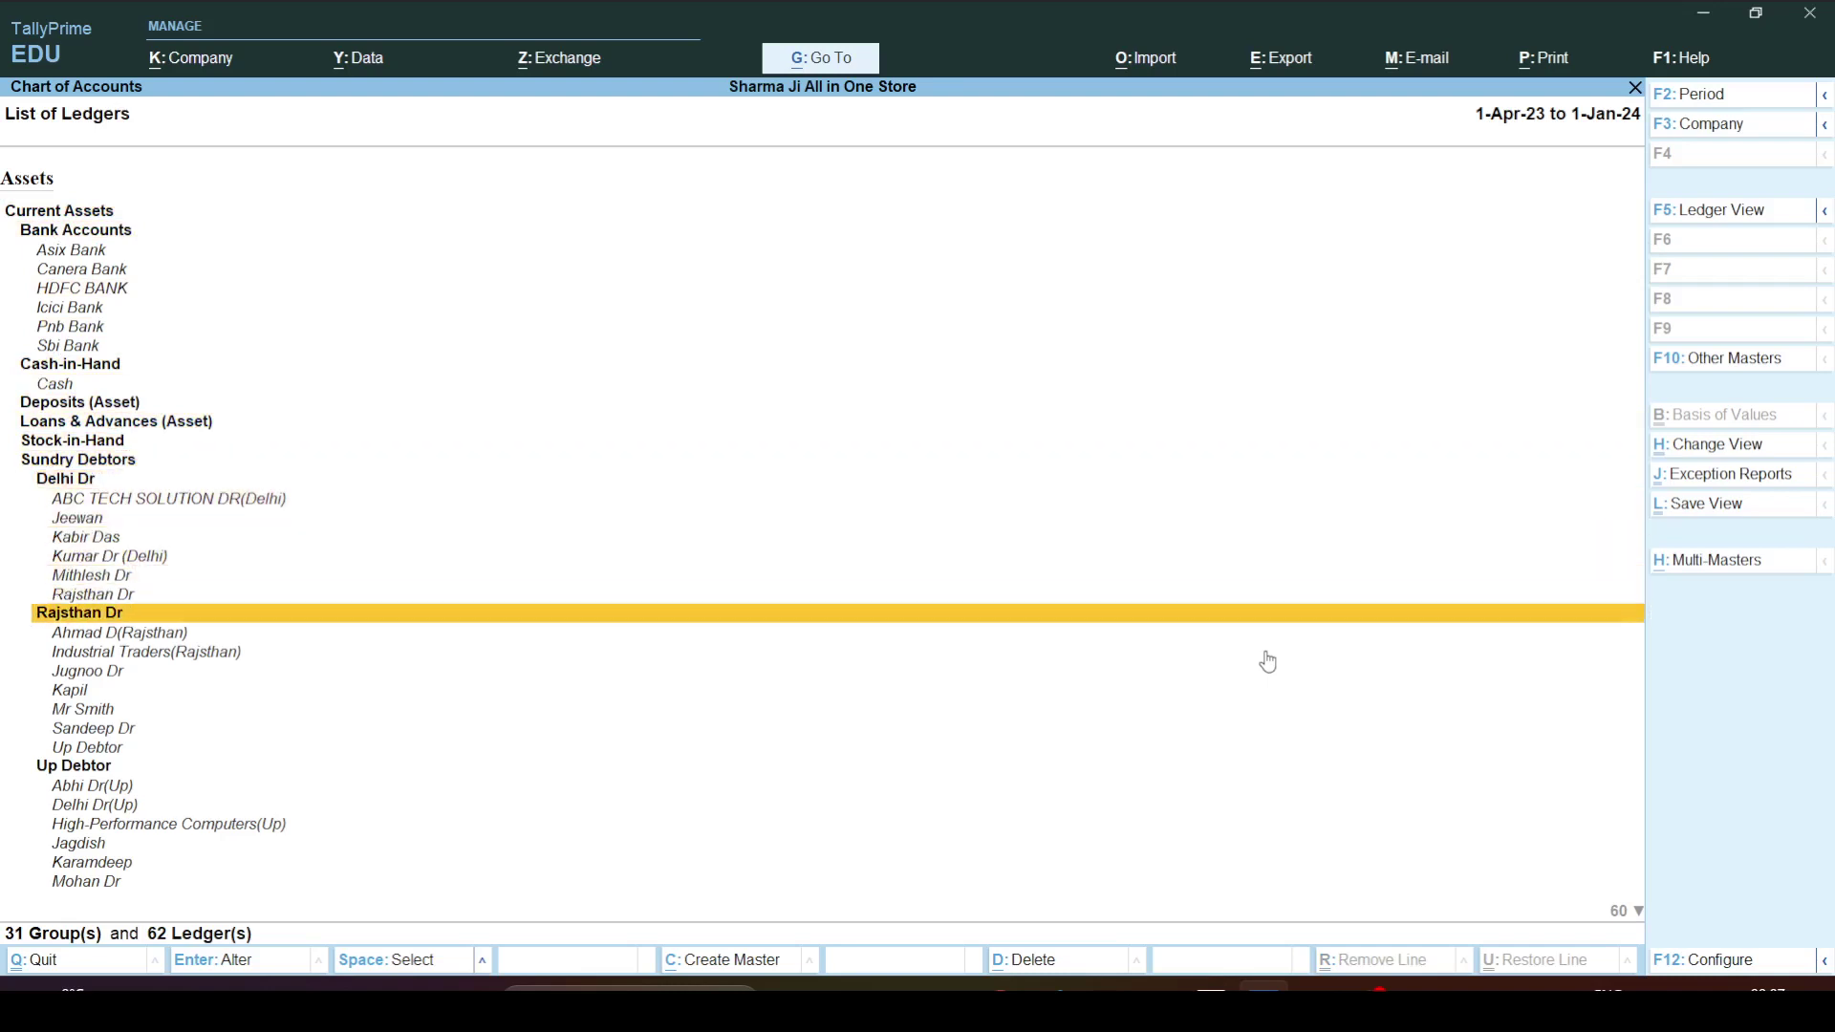
key(Down)
key(Down)
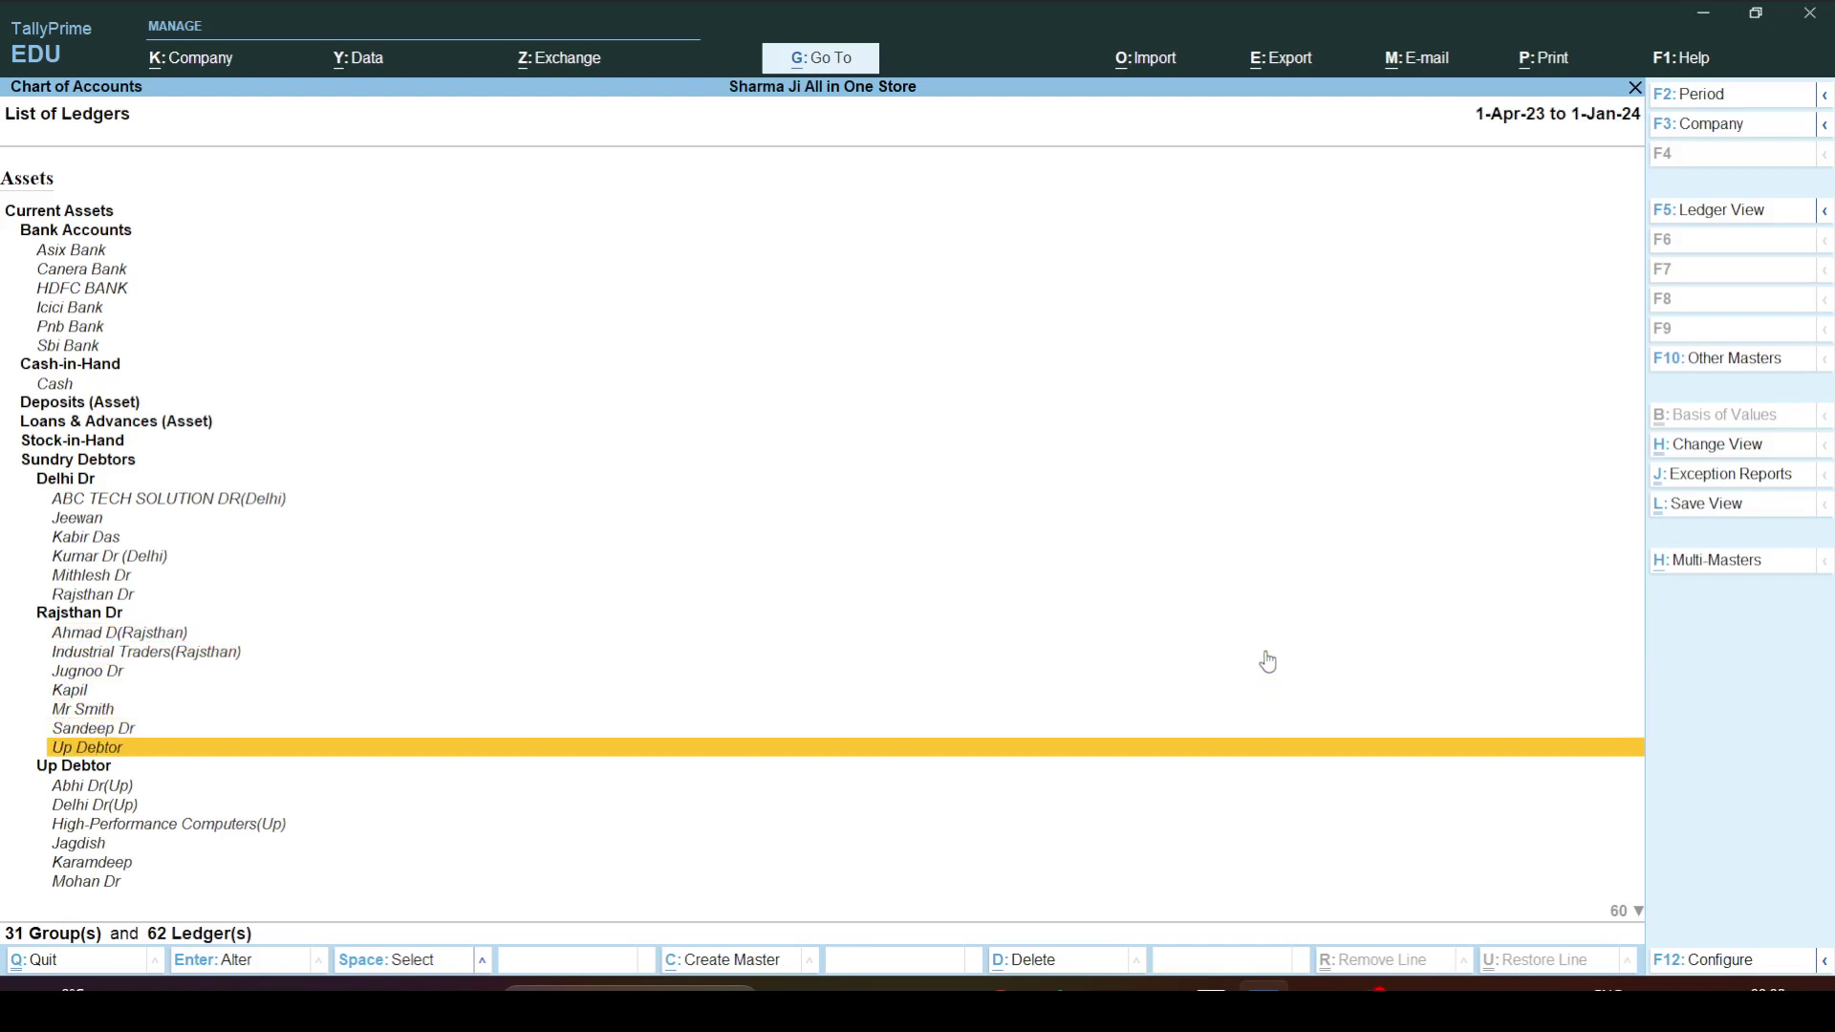
key(Down)
key(Down)
key(Down)
key(Down)
key(Down)
key(Down)
key(Down)
key(Down)
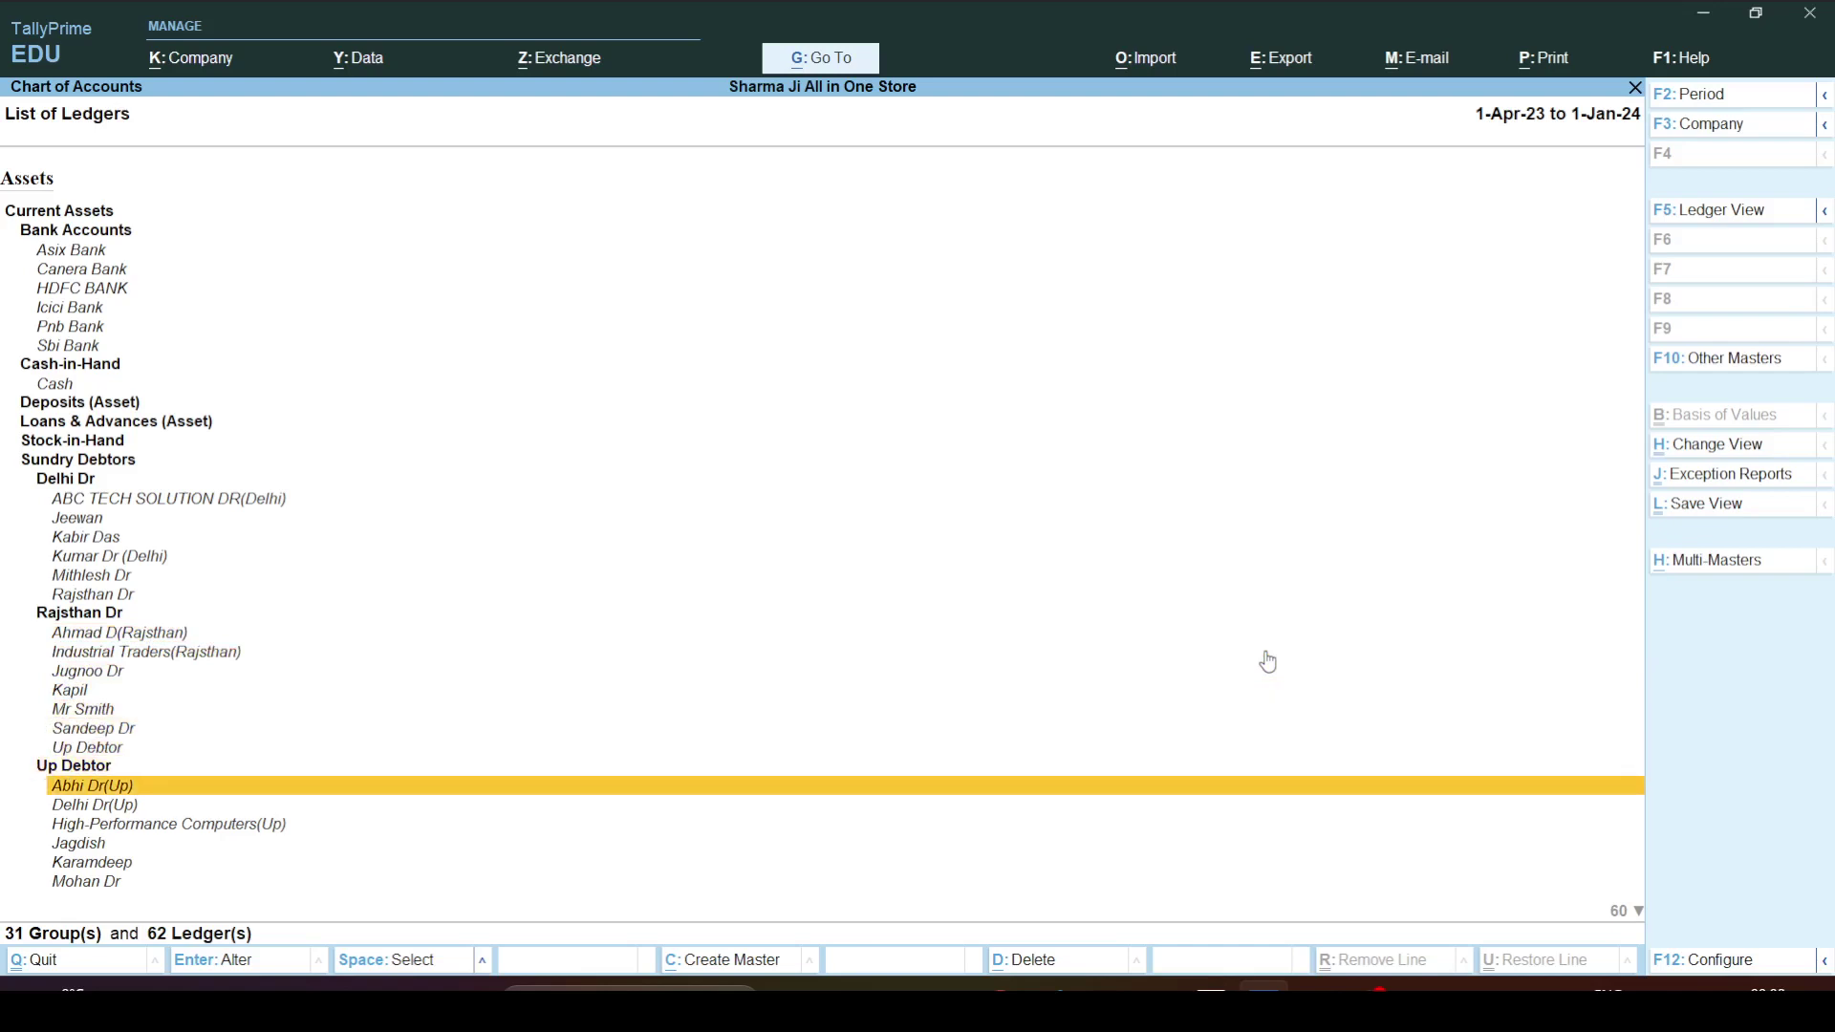
Check the remaining ledgers under Up Debtor down to the first Fixed Assets ledgers in the list of ledgers.
key(Down)
key(Down)
key(Down)
key(Down)
key(Down)
key(Down)
key(Down)
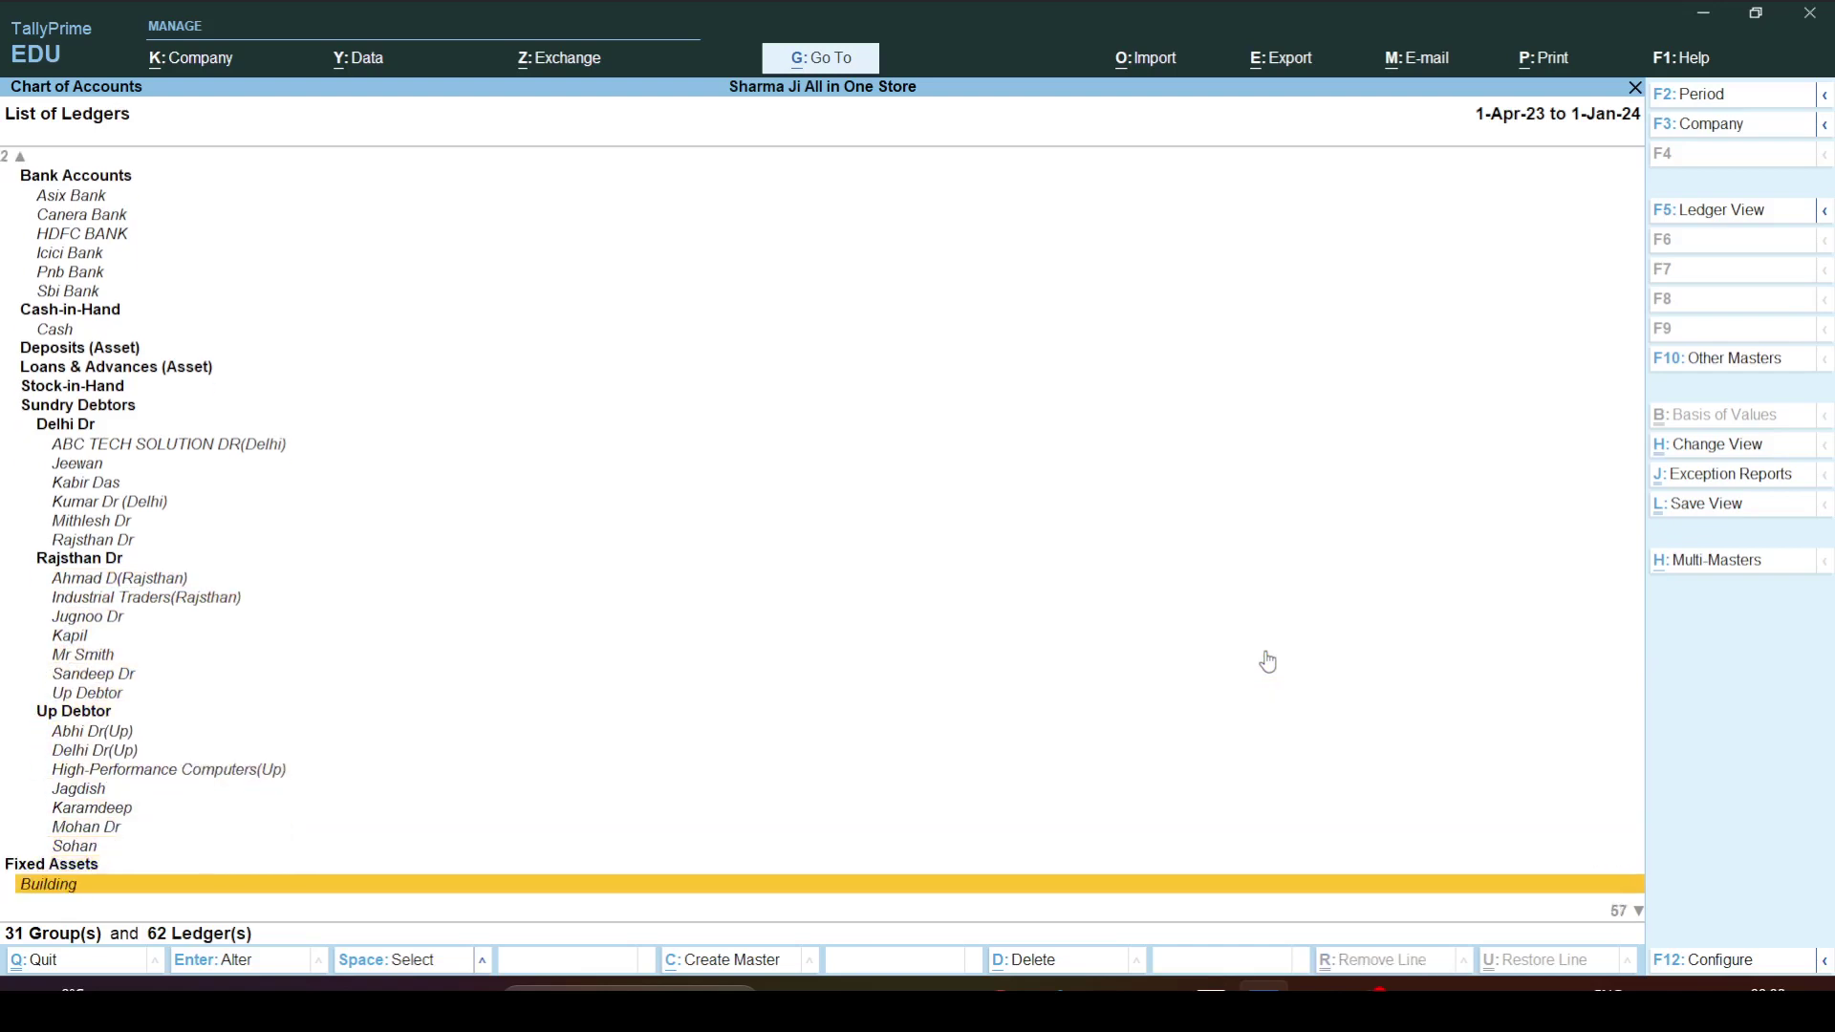
key(Down)
Recheck the Up Debtor, Rajsthan Dr and Delhi Dr ledgers in reverse order, back to the Sundry Debtors heading.
key(Up)
key(Up)
key(Up)
key(Up)
key(Up)
key(Up)
key(Up)
key(Up)
key(Up)
key(Up)
key(Up)
key(Up)
key(Up)
key(Up)
key(Up)
key(Up)
key(Up)
key(Up)
key(Up)
key(Up)
key(Up)
key(Up)
key(Up)
key(Up)
key(Up)
key(Up)
key(Up)
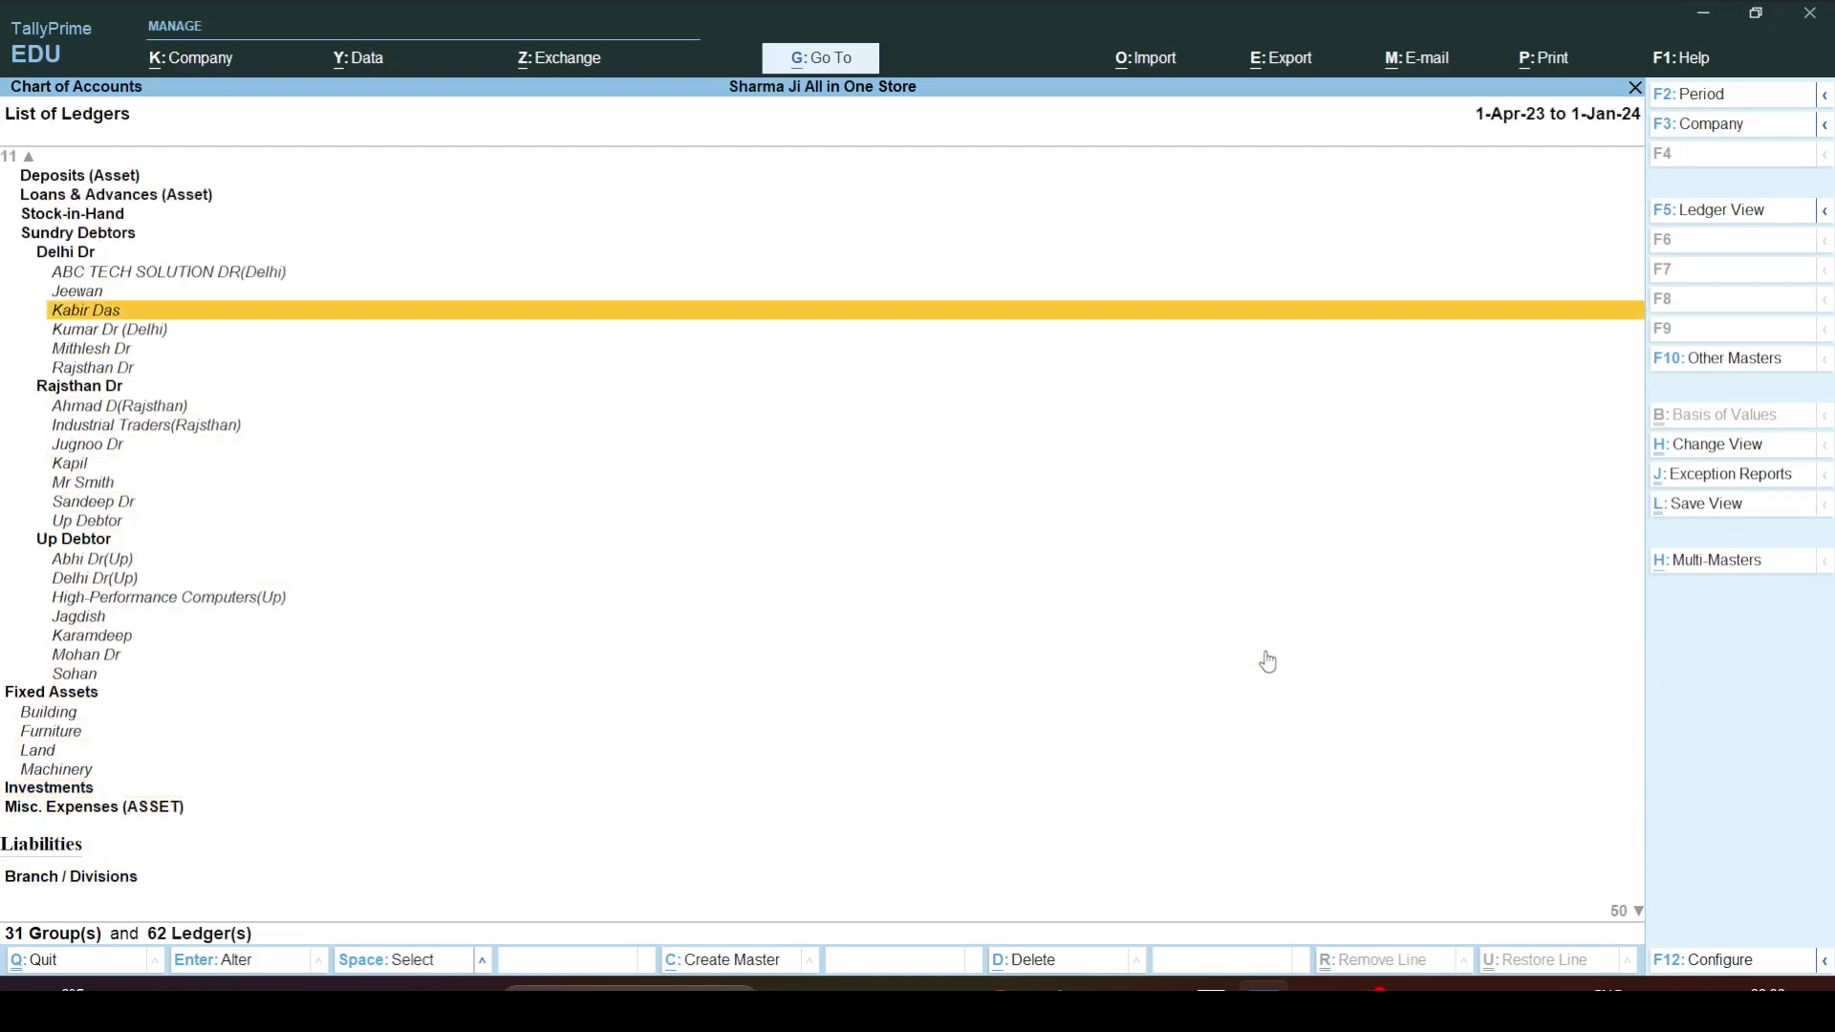
key(Up)
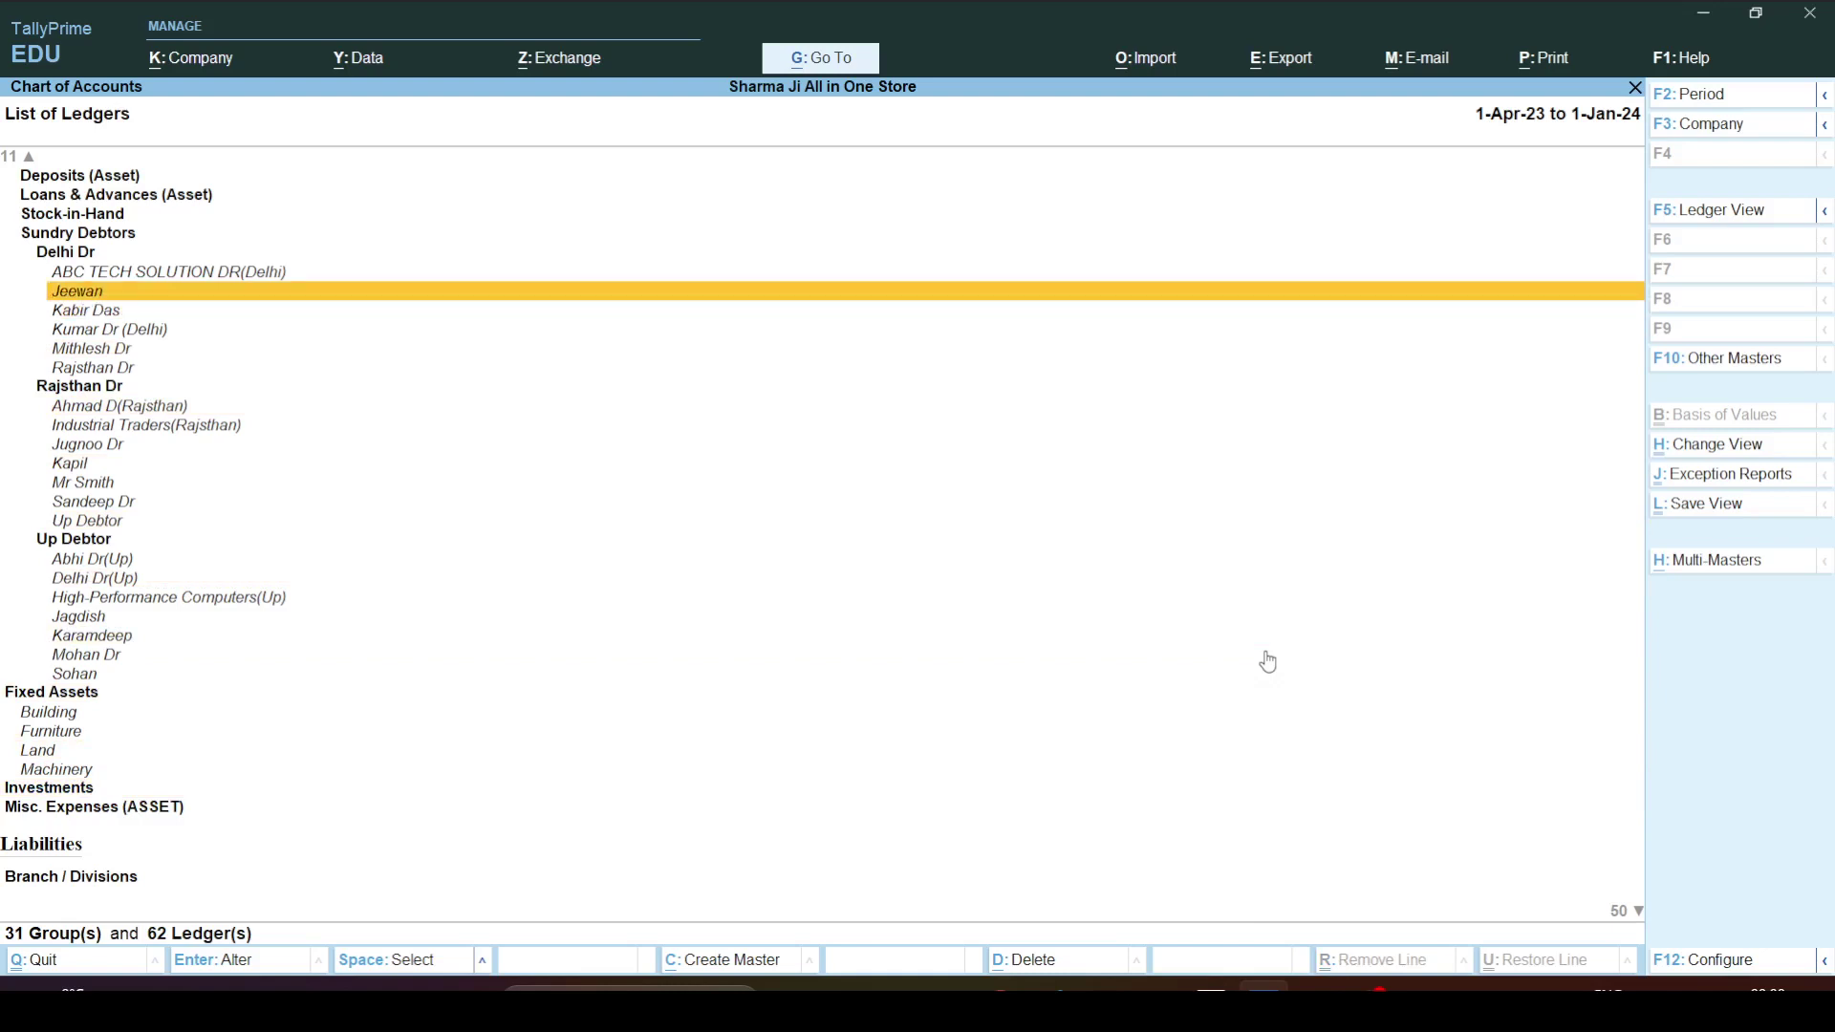
key(Up)
key(Up)
key(Up)
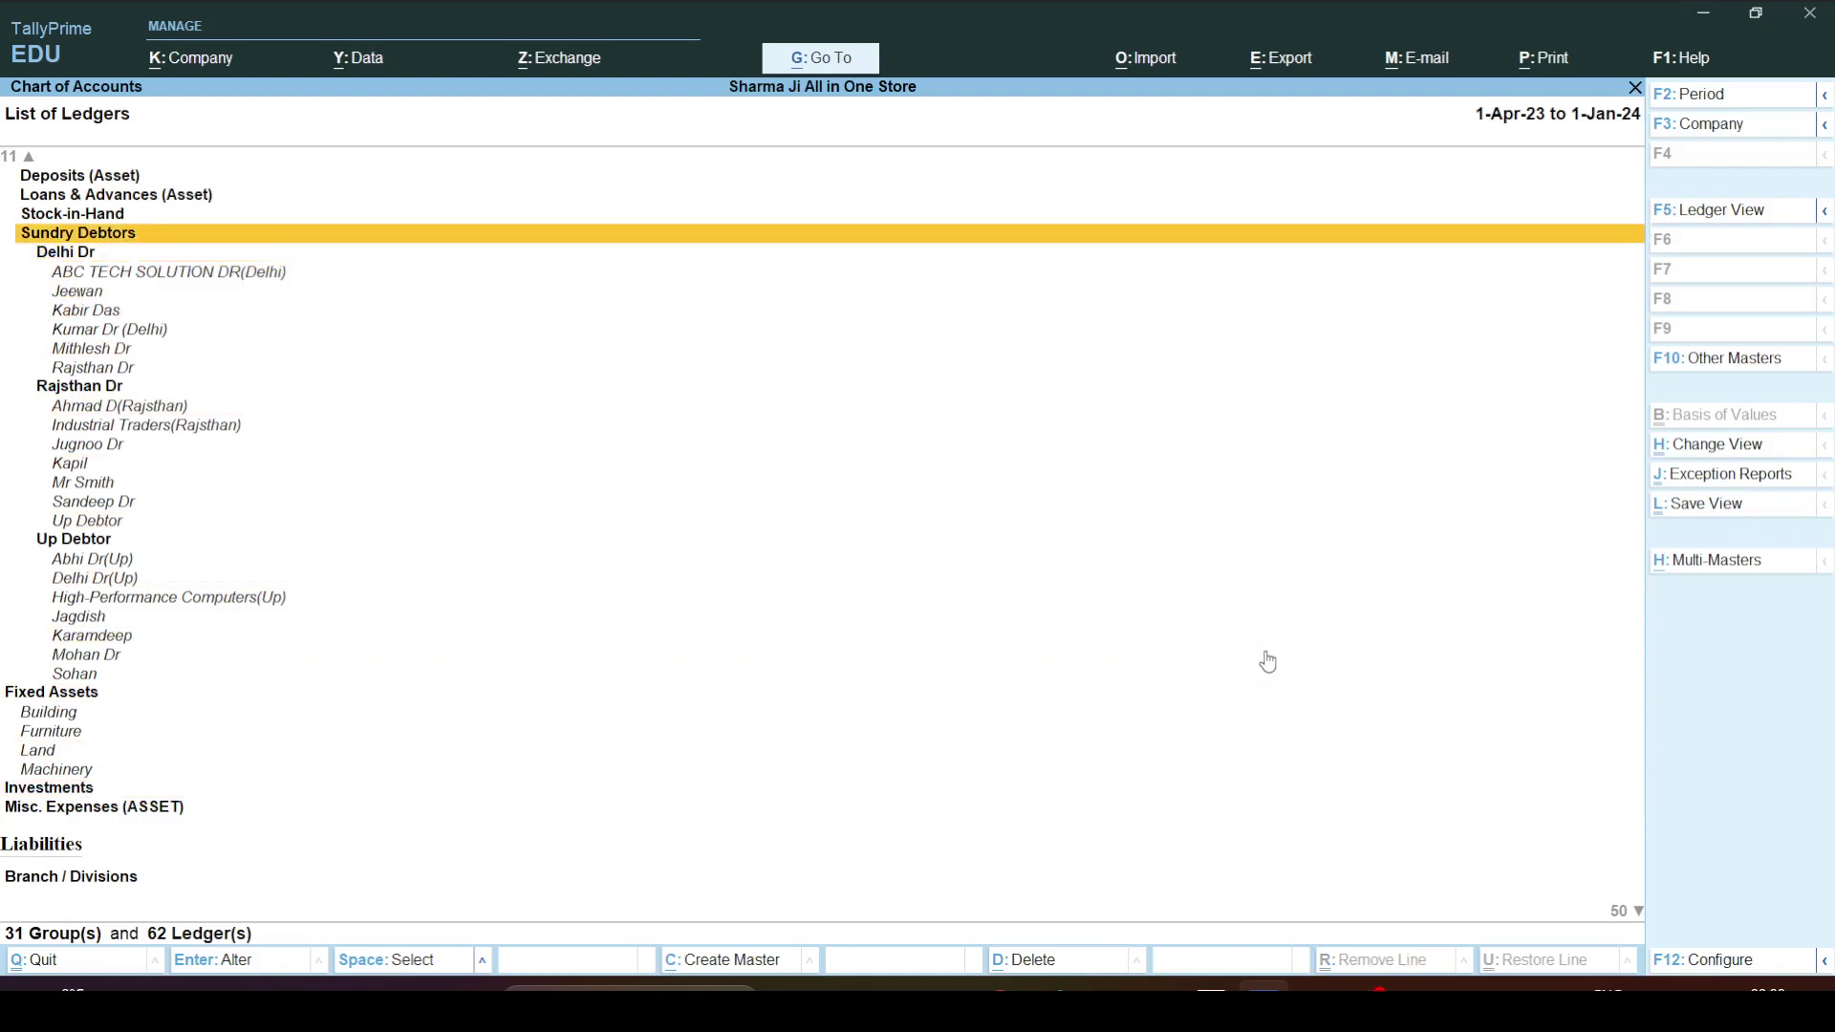
Examine the state-wise groups below Sundry Debtors from Delhi Dr through Up Debtor, returning to the Rajsthan Dr group.
key(Down)
key(Down)
key(Down)
key(Down)
key(Down)
key(Down)
key(Down)
key(Down)
key(Down)
key(Down)
key(Down)
key(Down)
key(Down)
key(Down)
key(Down)
key(Down)
key(Down)
key(Down)
key(Down)
key(Down)
key(Up)
key(Up)
key(Up)
key(Up)
key(Up)
key(Up)
key(Up)
key(Up)
key(Up)
key(Up)
key(Up)
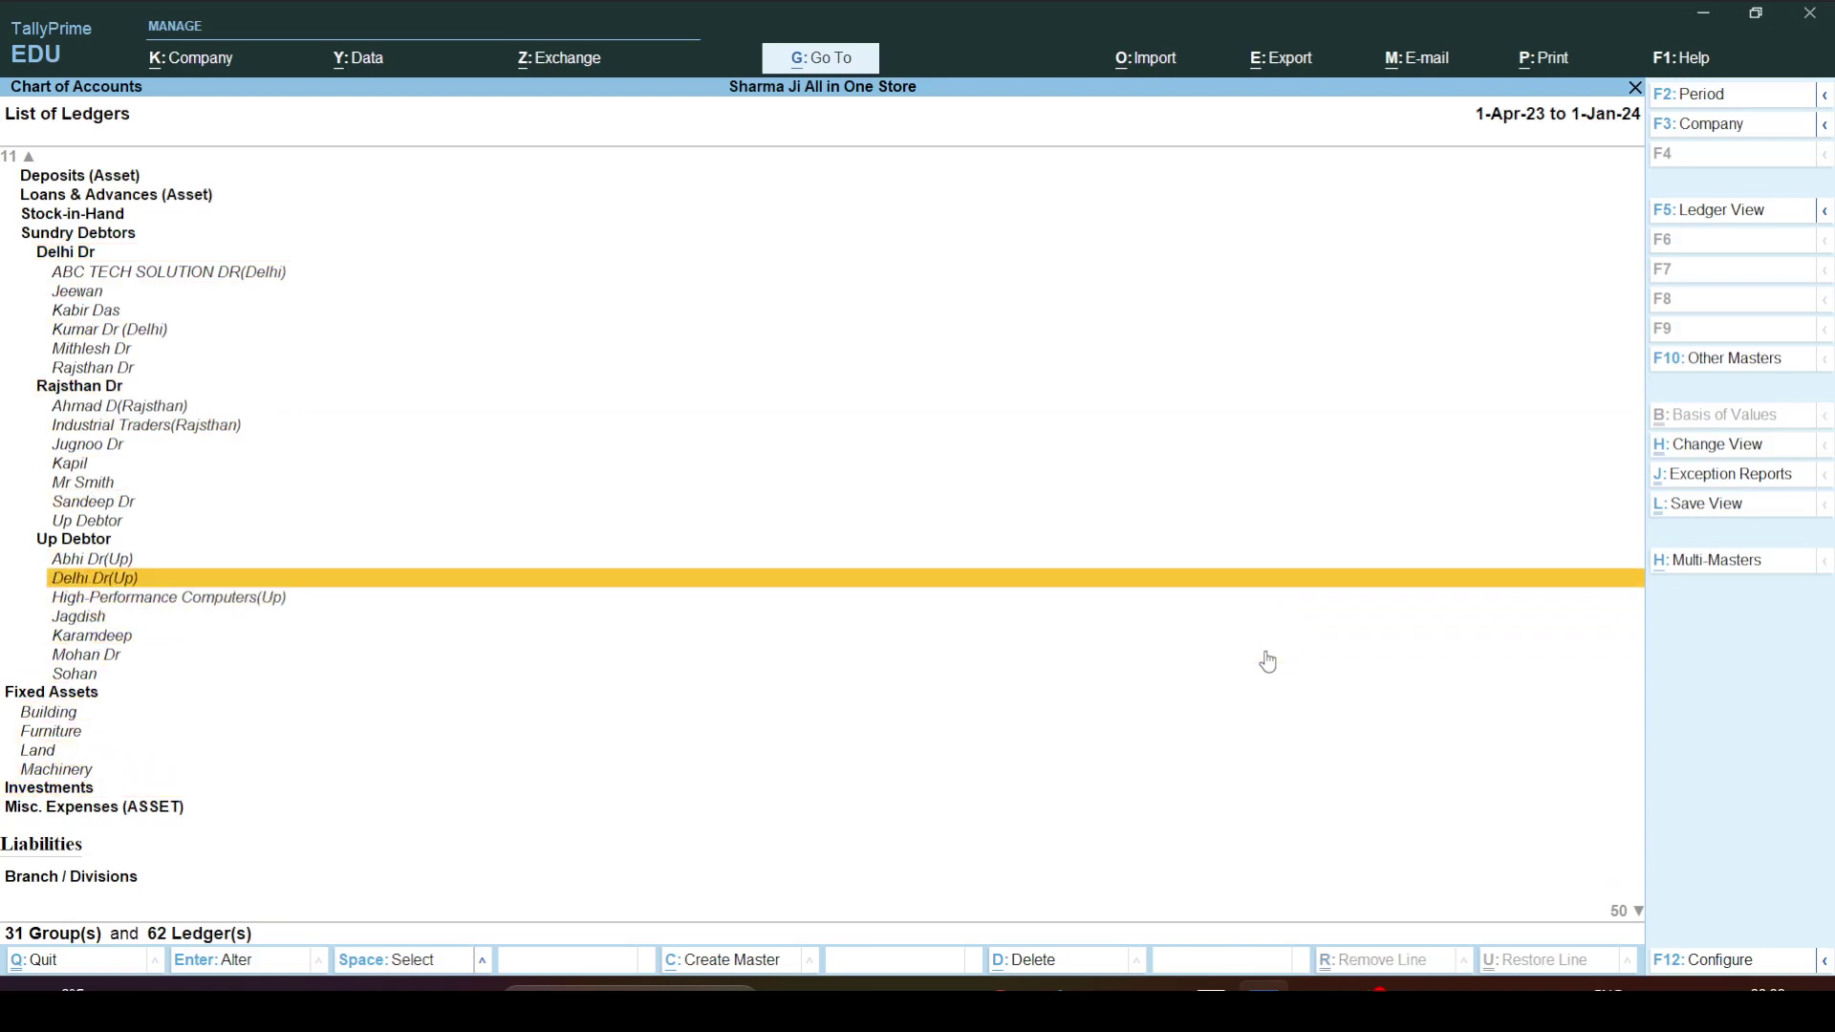
key(Up)
key(Up)
key(Up)
key(Up)
key(Up)
key(Up)
key(Up)
key(Up)
key(Up)
key(Up)
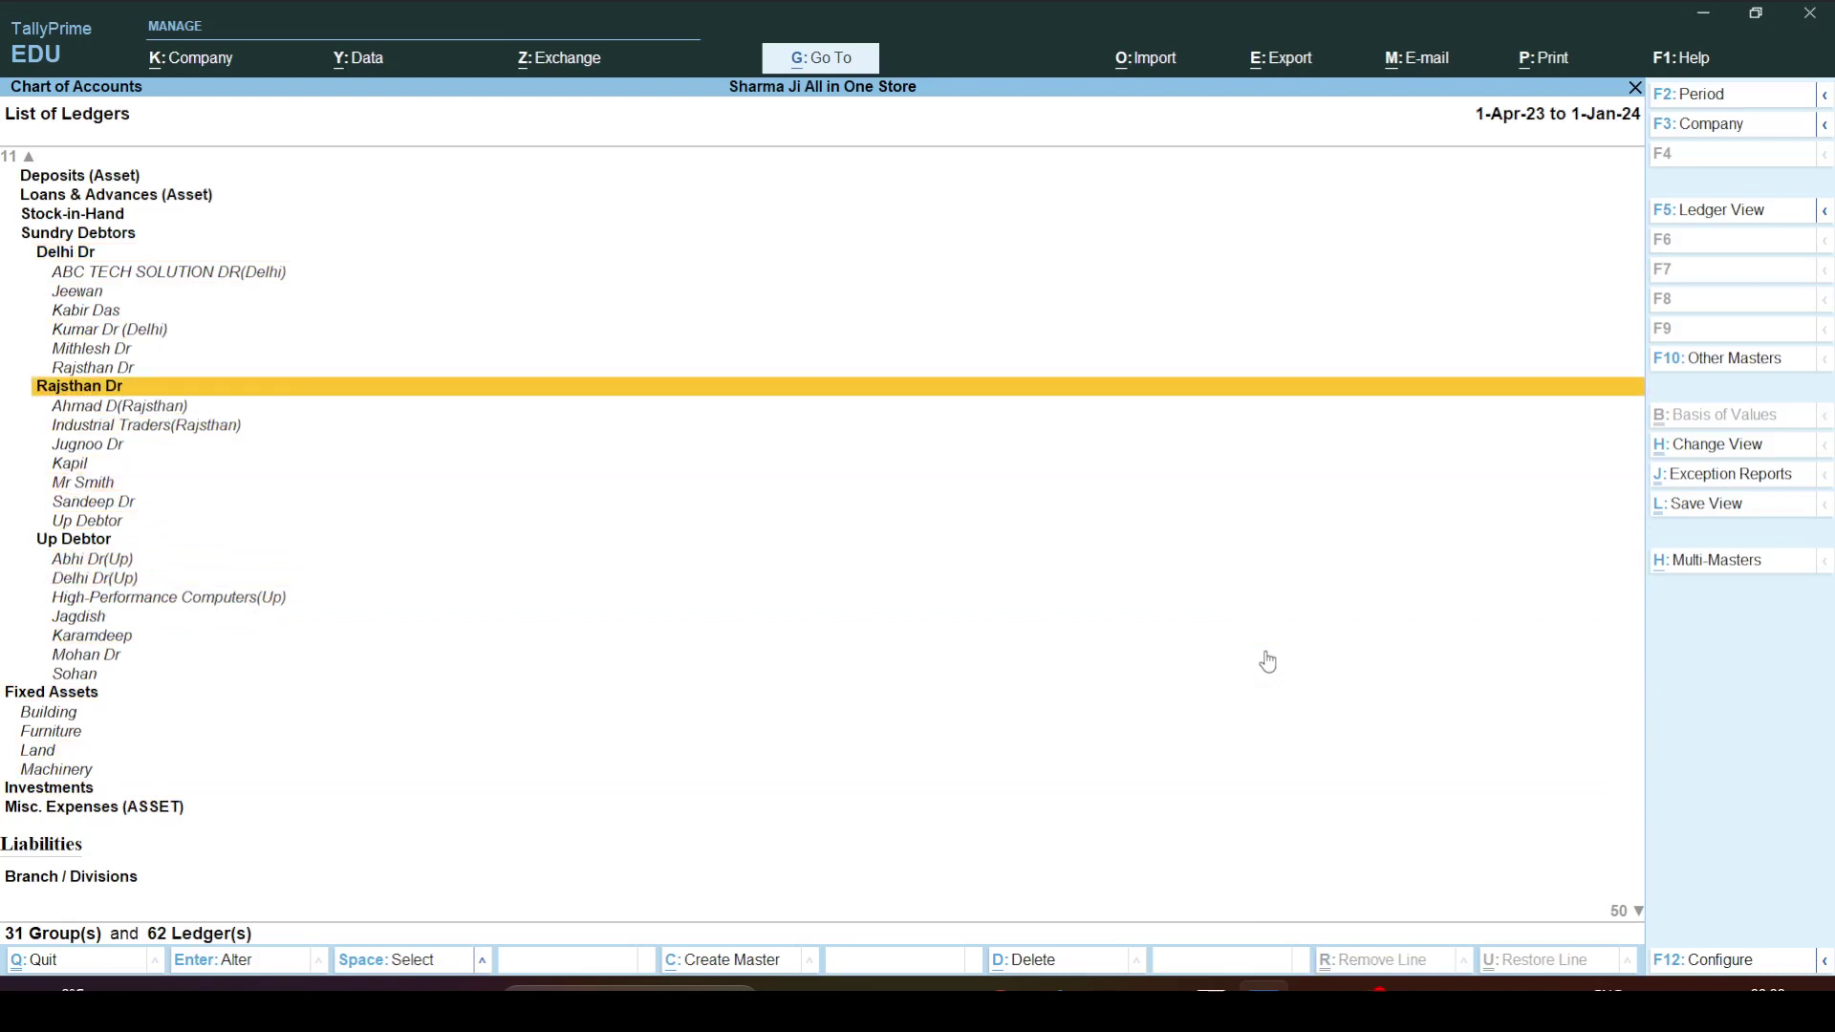
Switch to the Group and sub group document in Word and look through its state-wise debtor lists as far as Gujarat (DR).
key(alt+Tab)
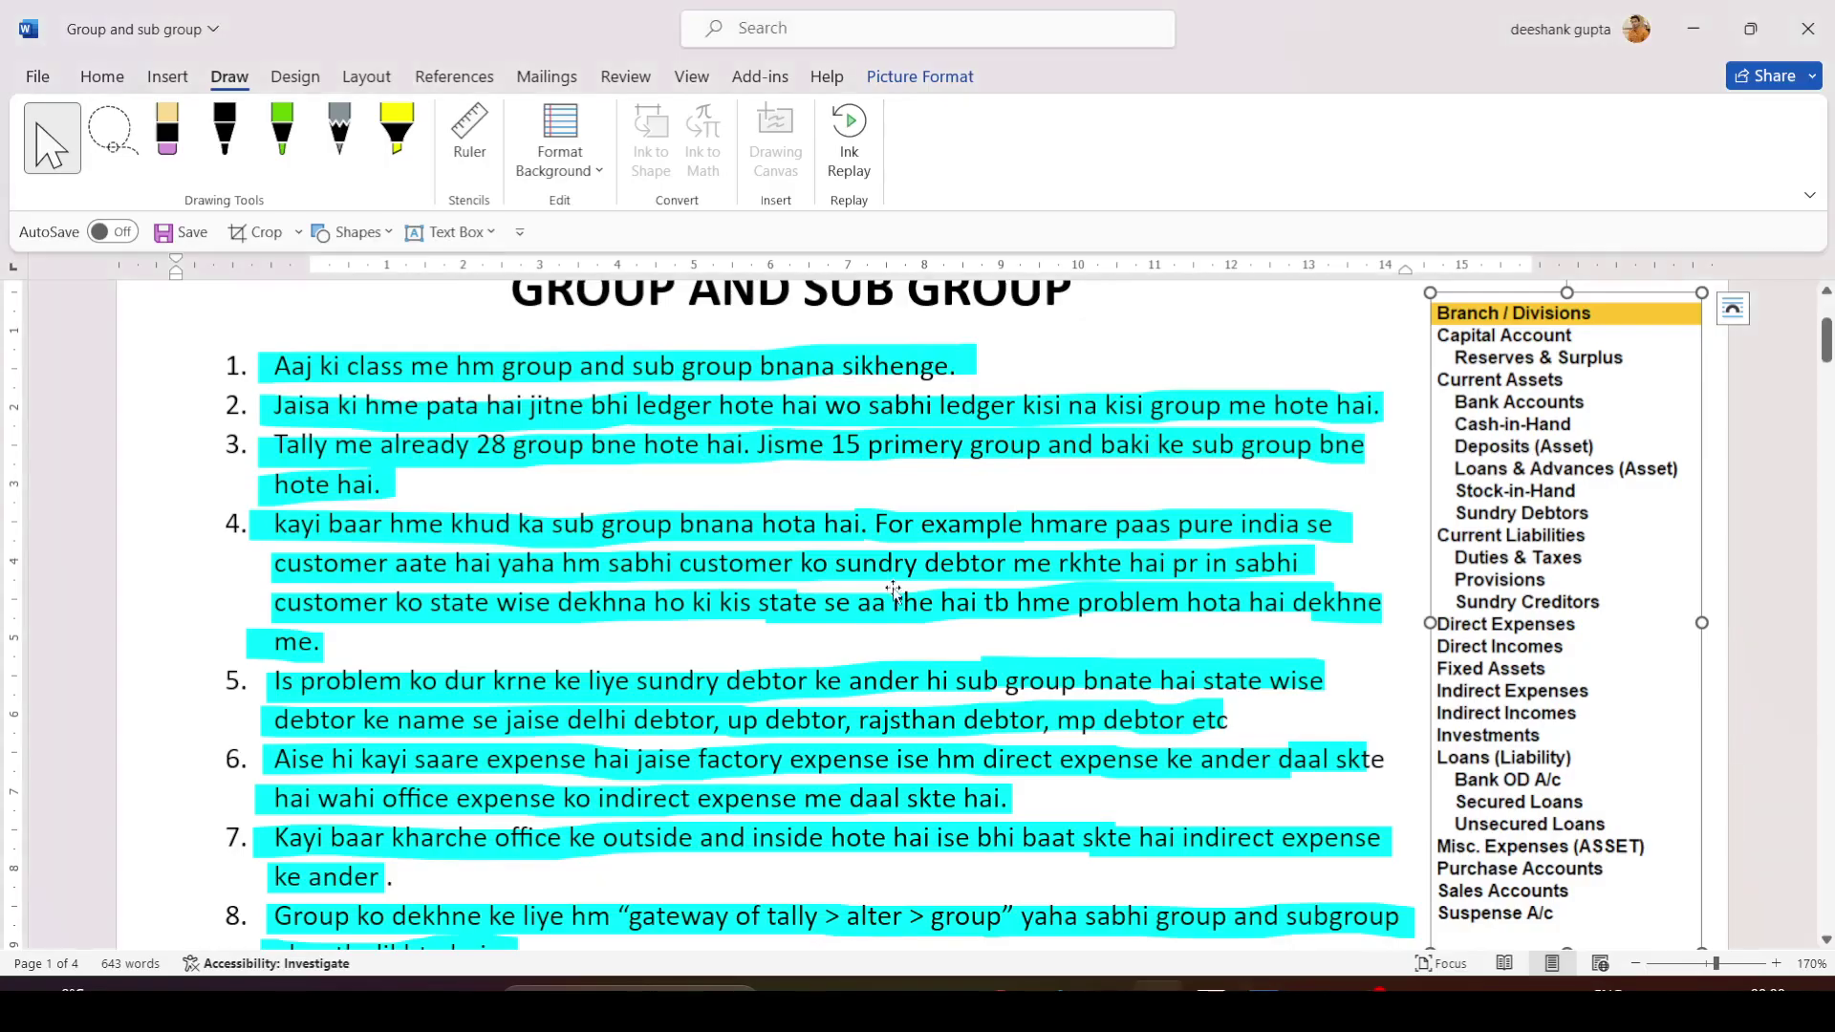
click(1025, 525)
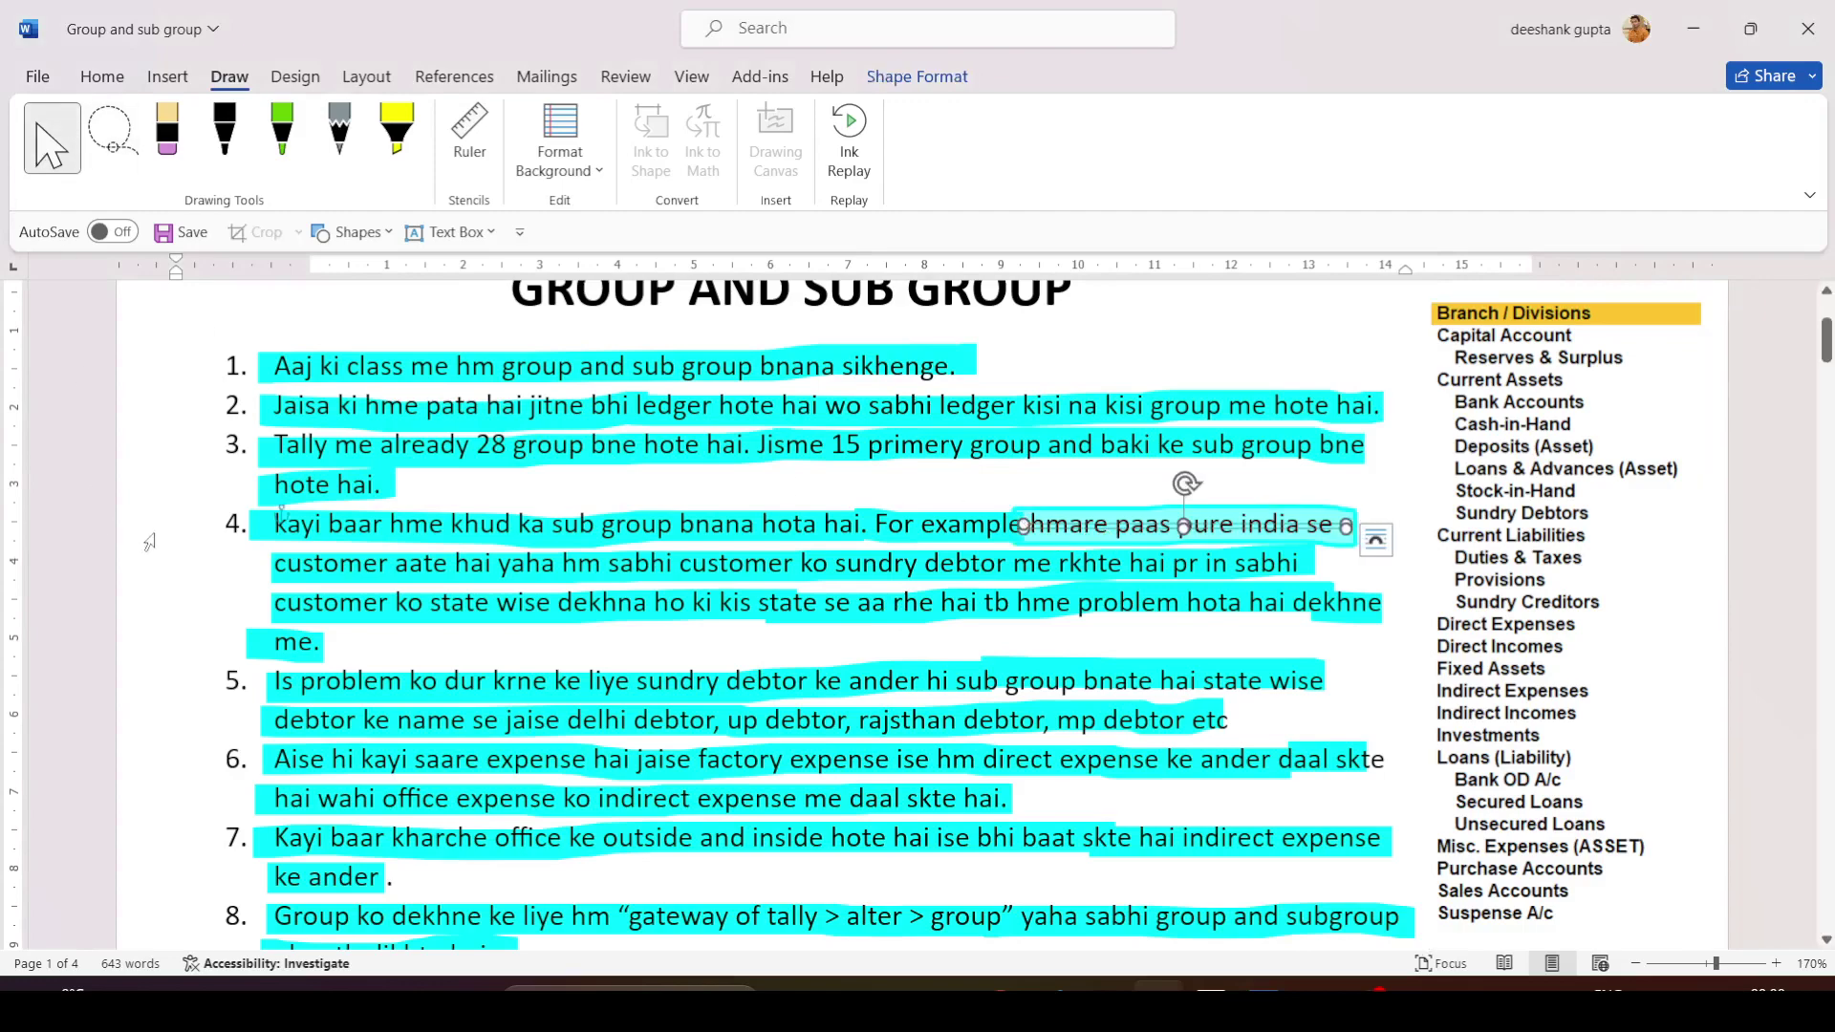
scroll(174, 530, down, 15)
scroll(174, 531, down, 15)
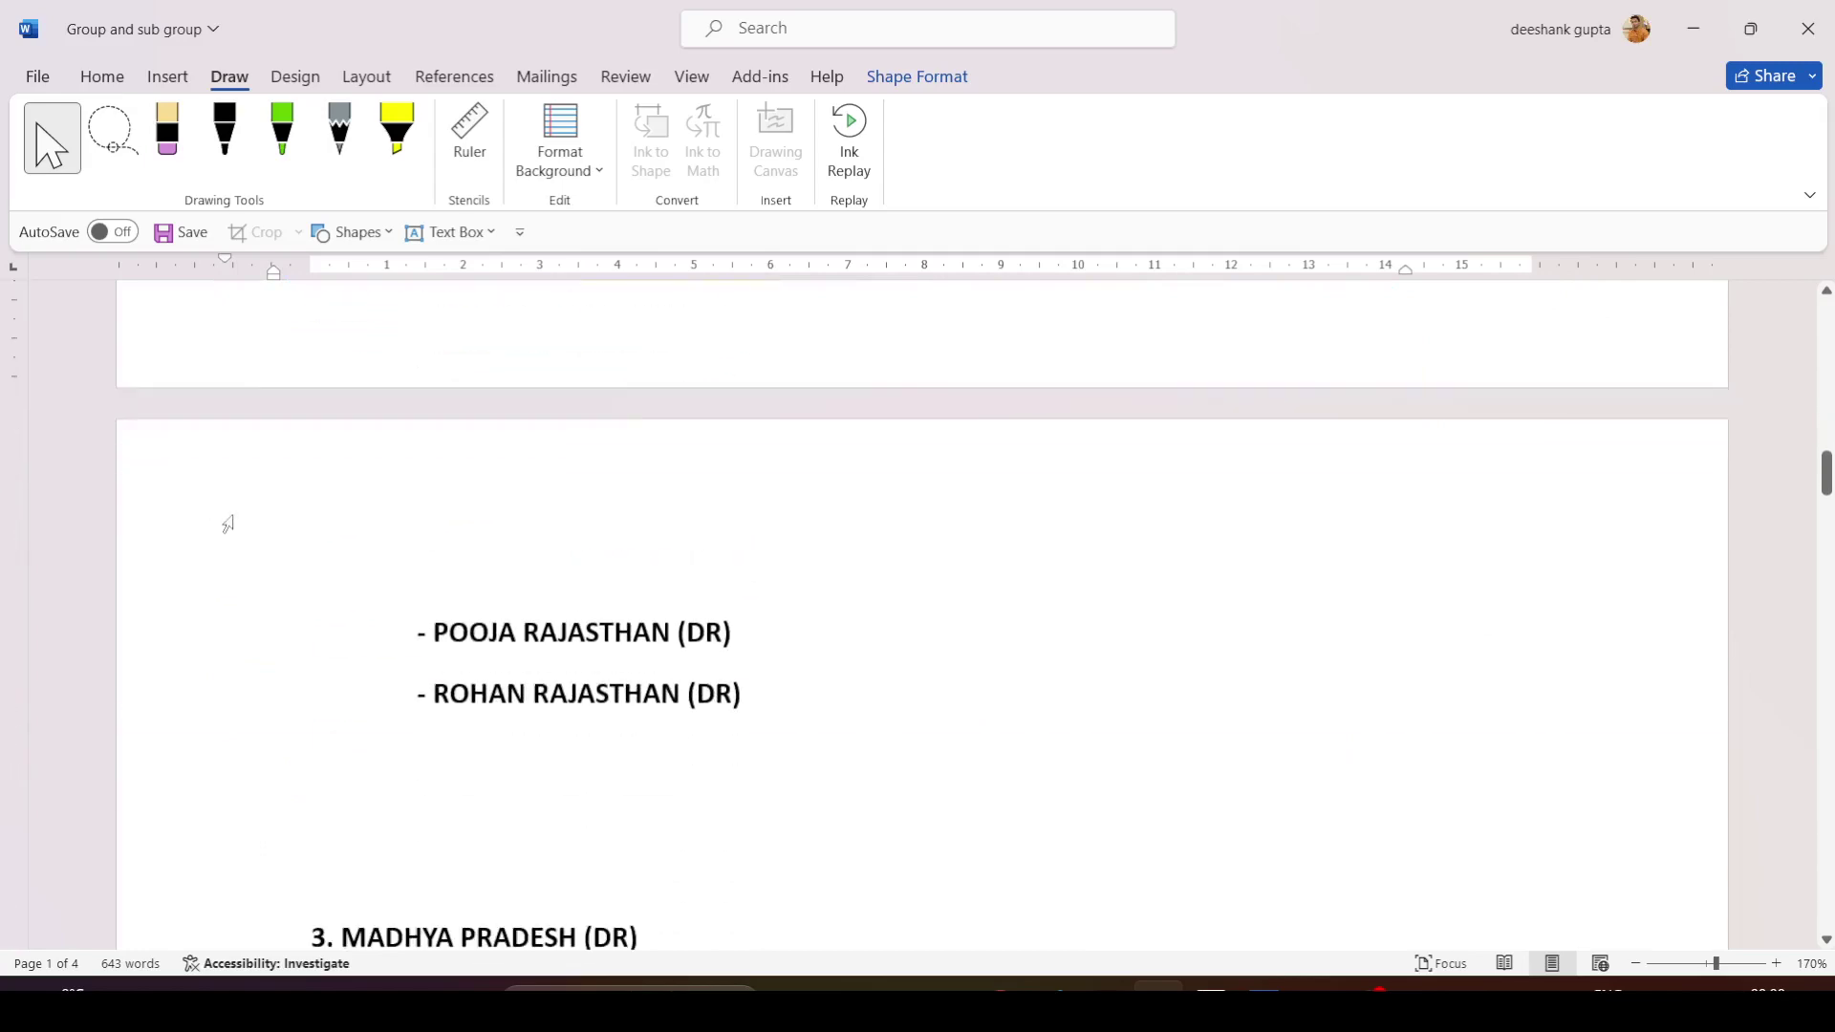
scroll(255, 532, down, 15)
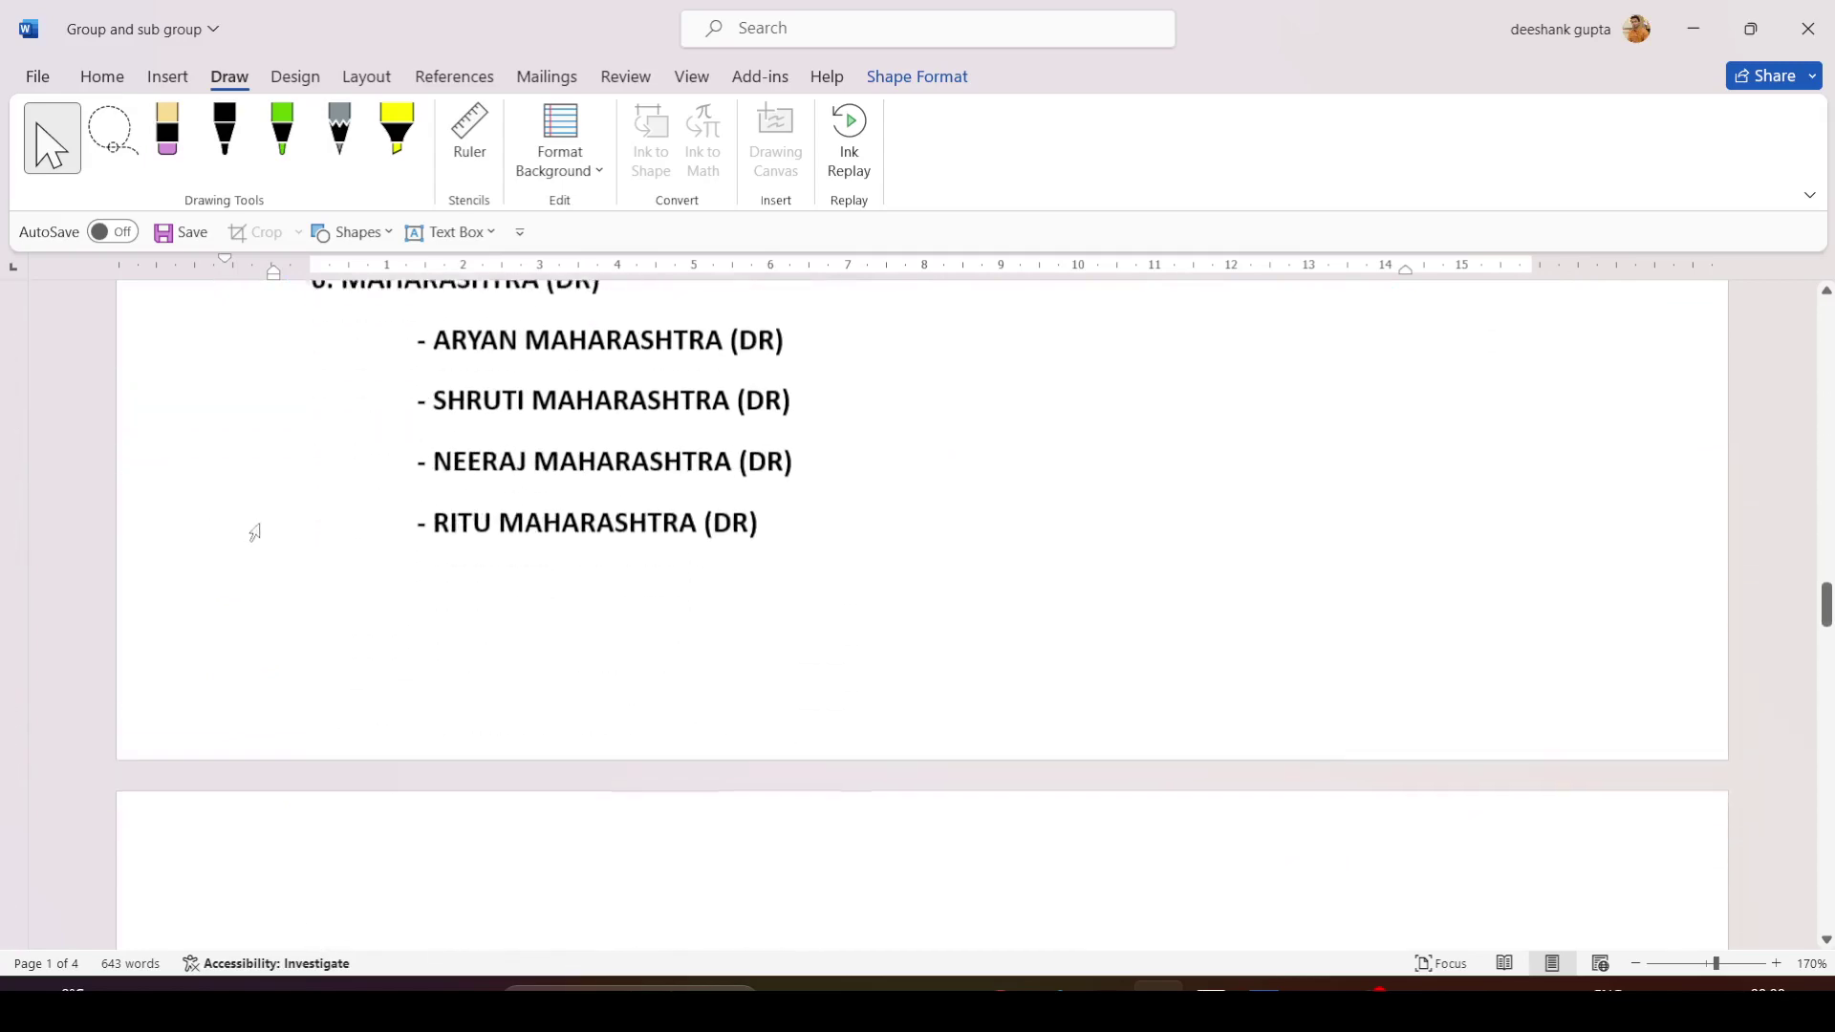
scroll(264, 534, down, 15)
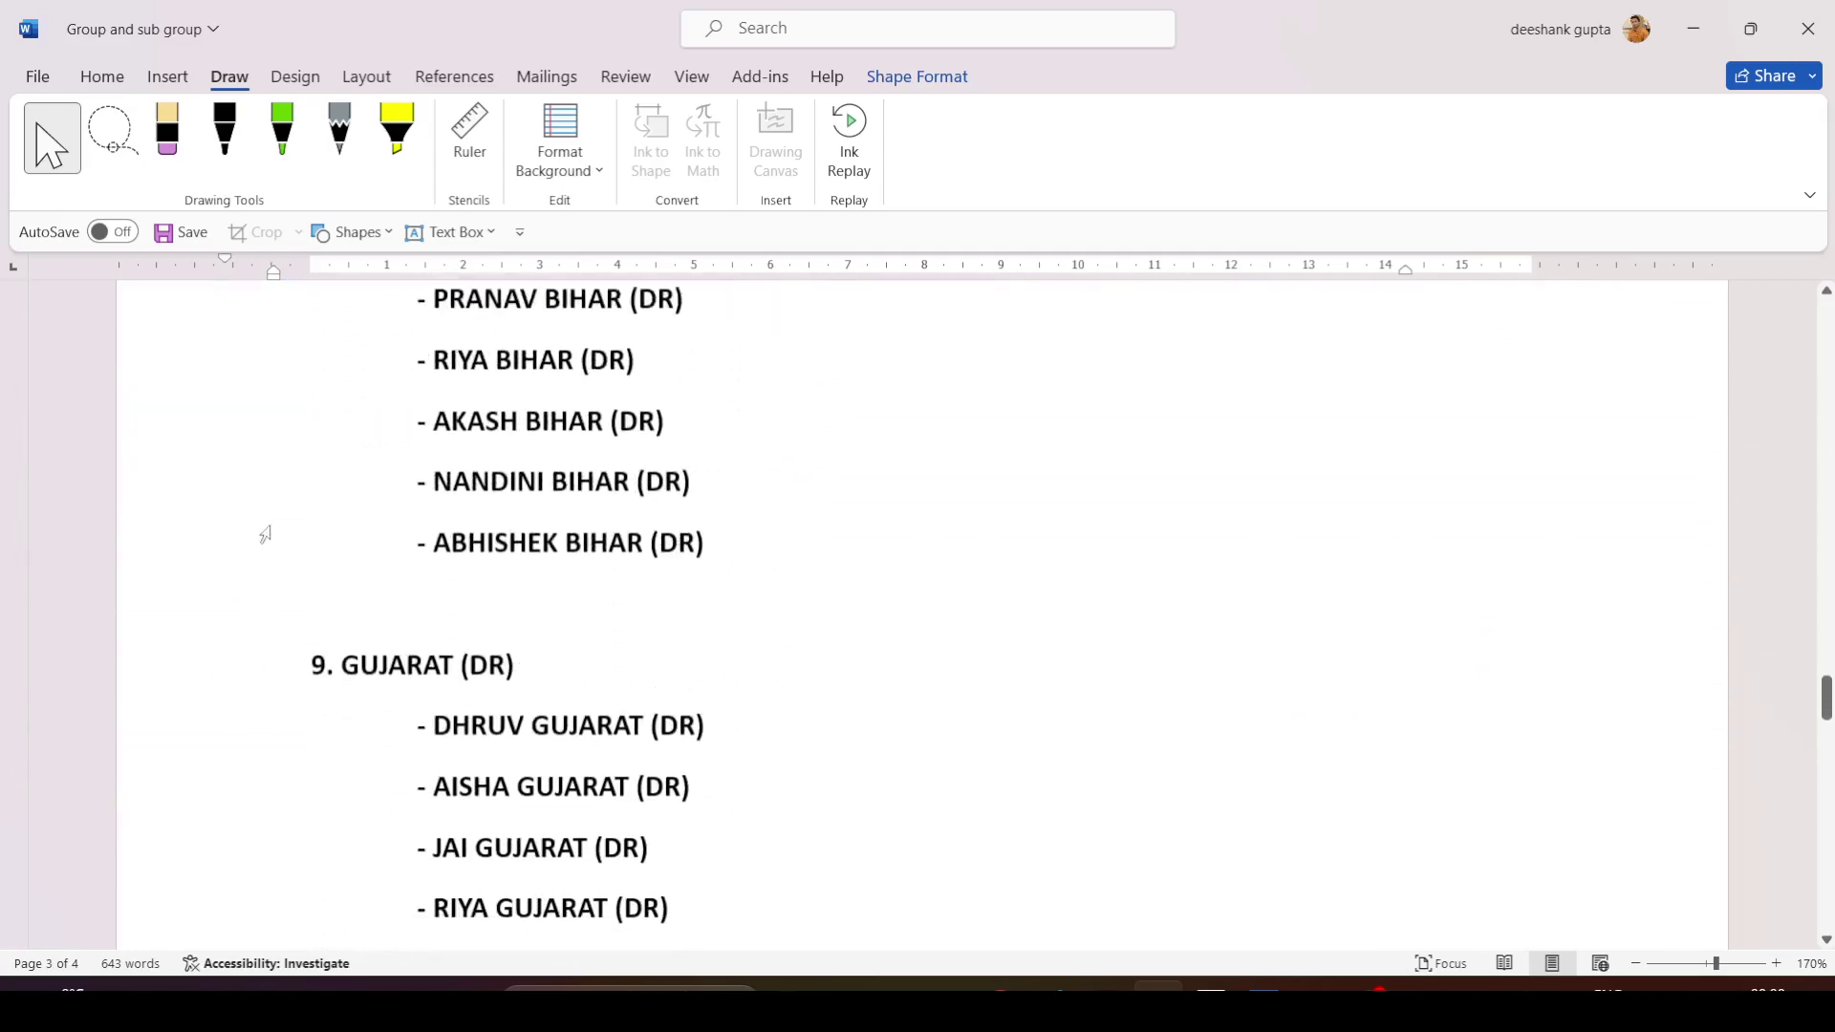